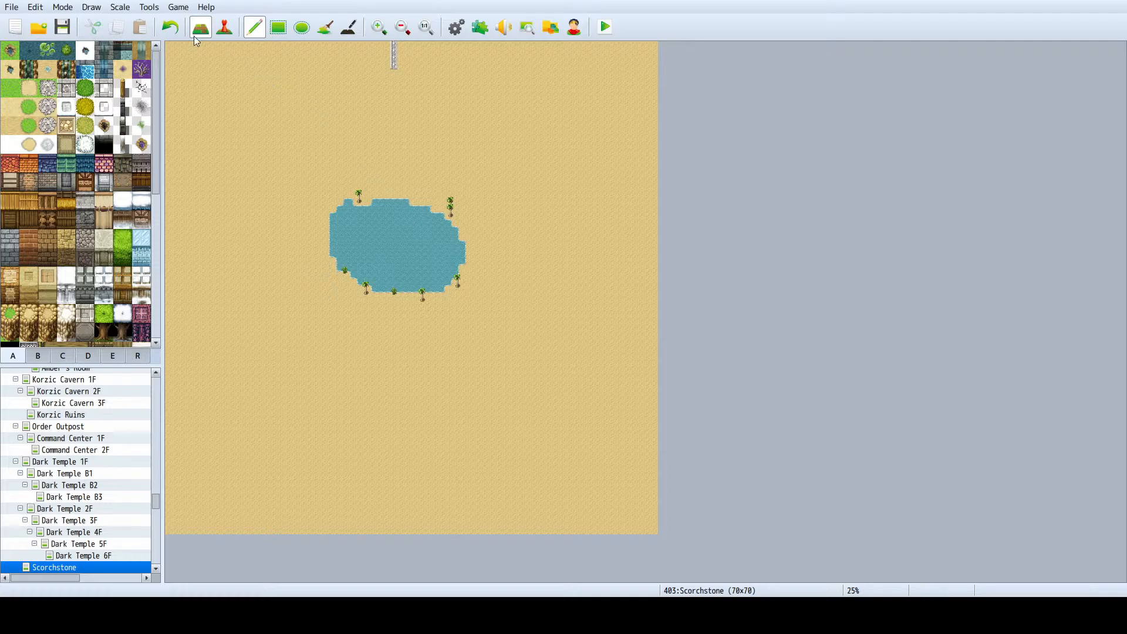
- Preview the Jolt I animation in the database's animation list and close the database without changes
click(150, 7)
click(169, 22)
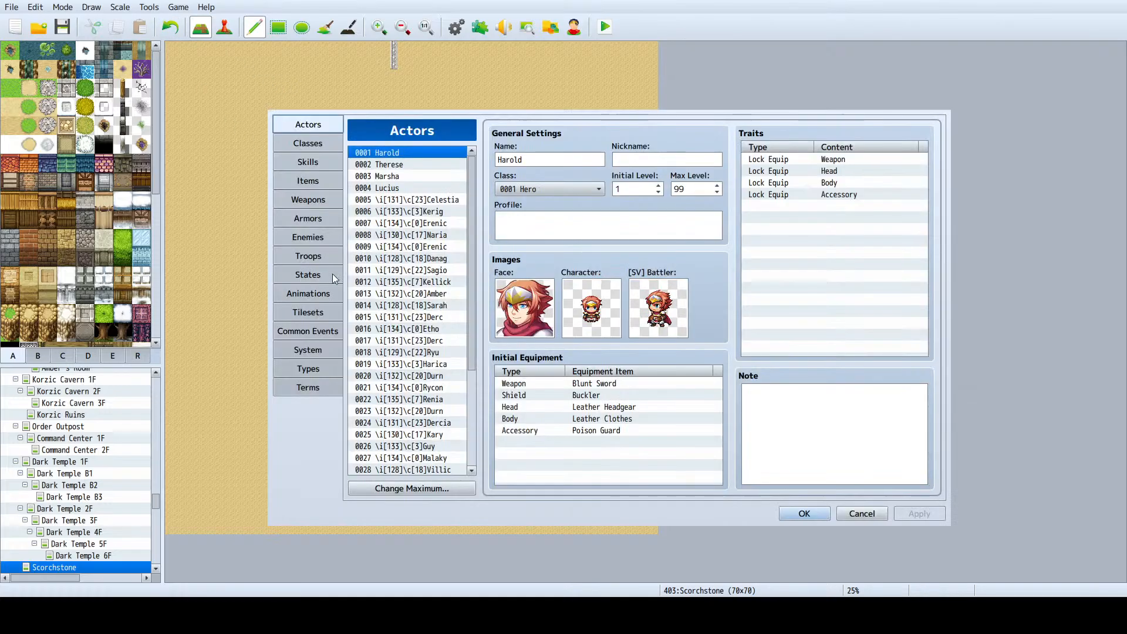
click(326, 293)
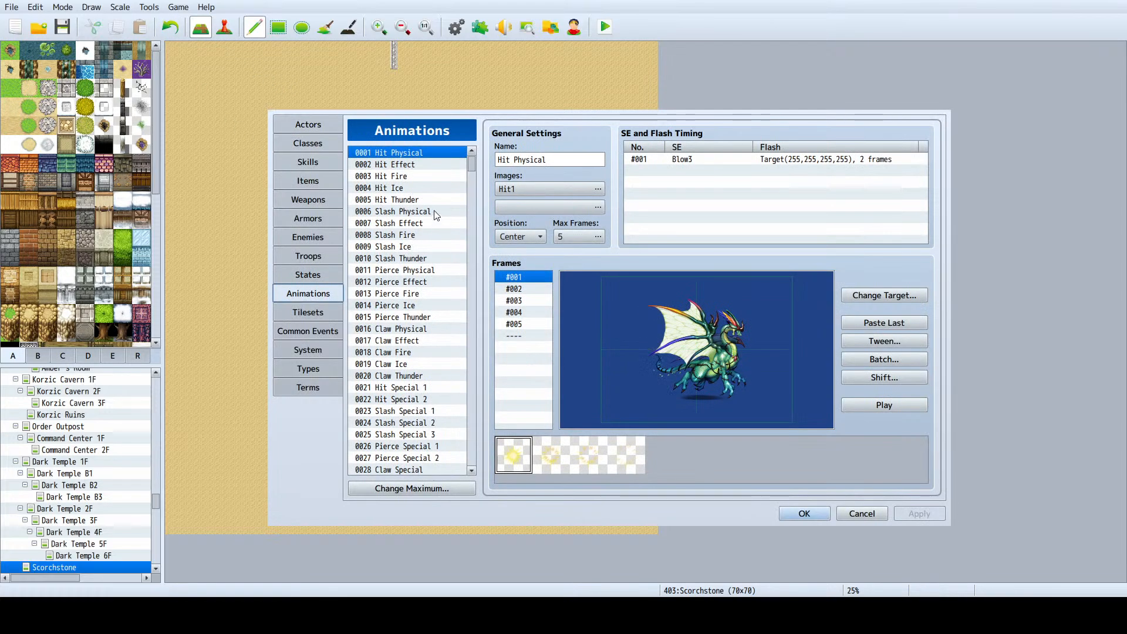
drag(474, 164, 470, 233)
scroll(399, 278, up, 3)
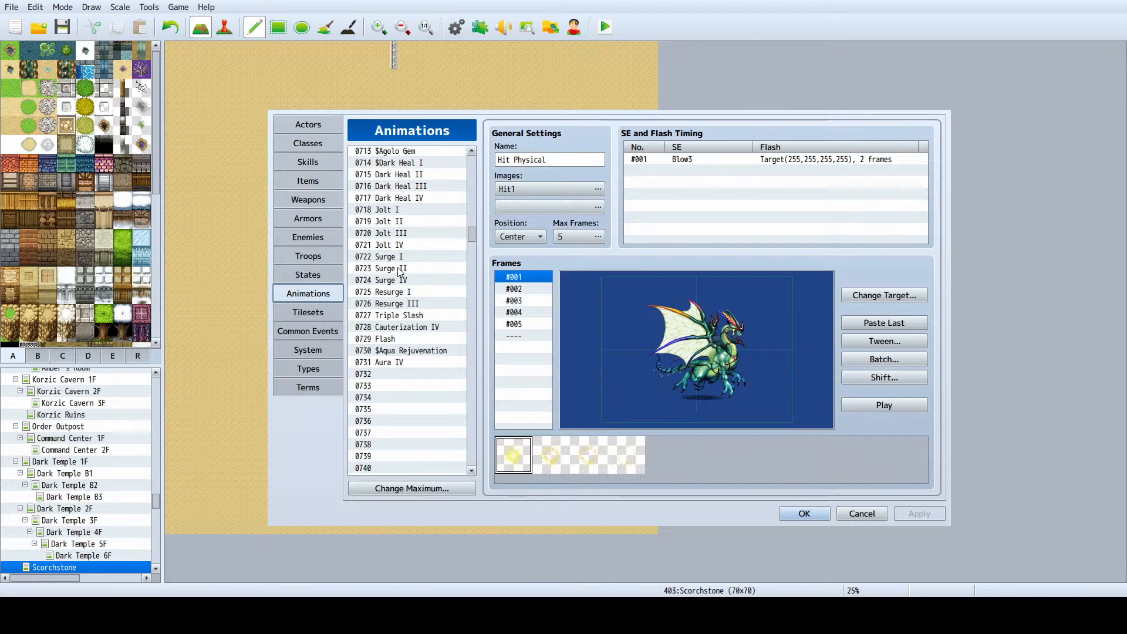
click(388, 209)
click(854, 404)
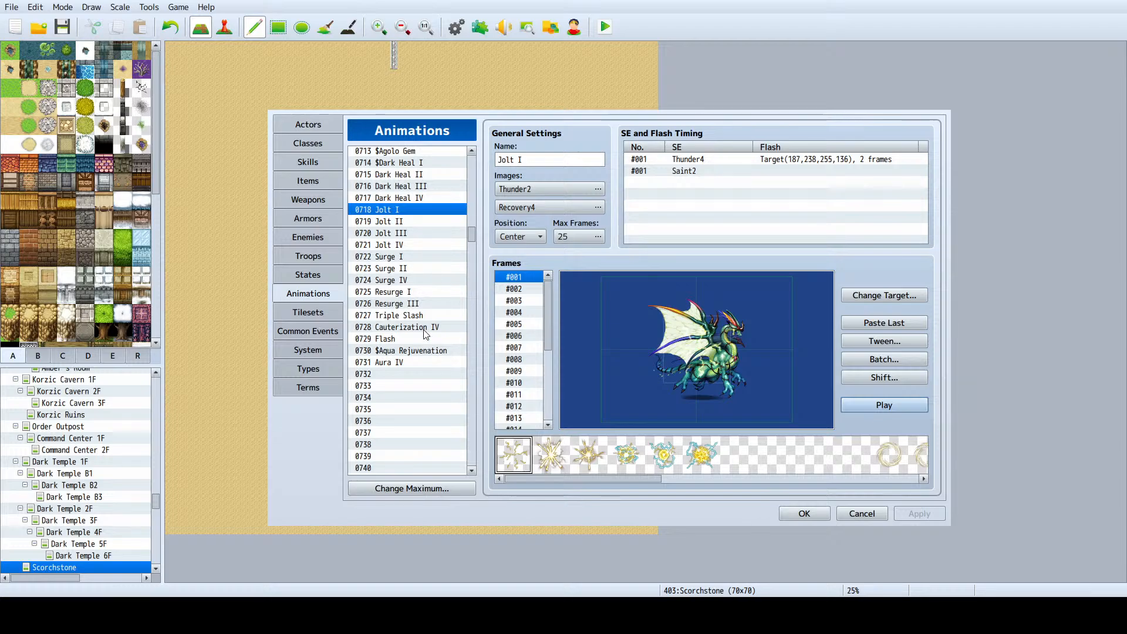
click(859, 514)
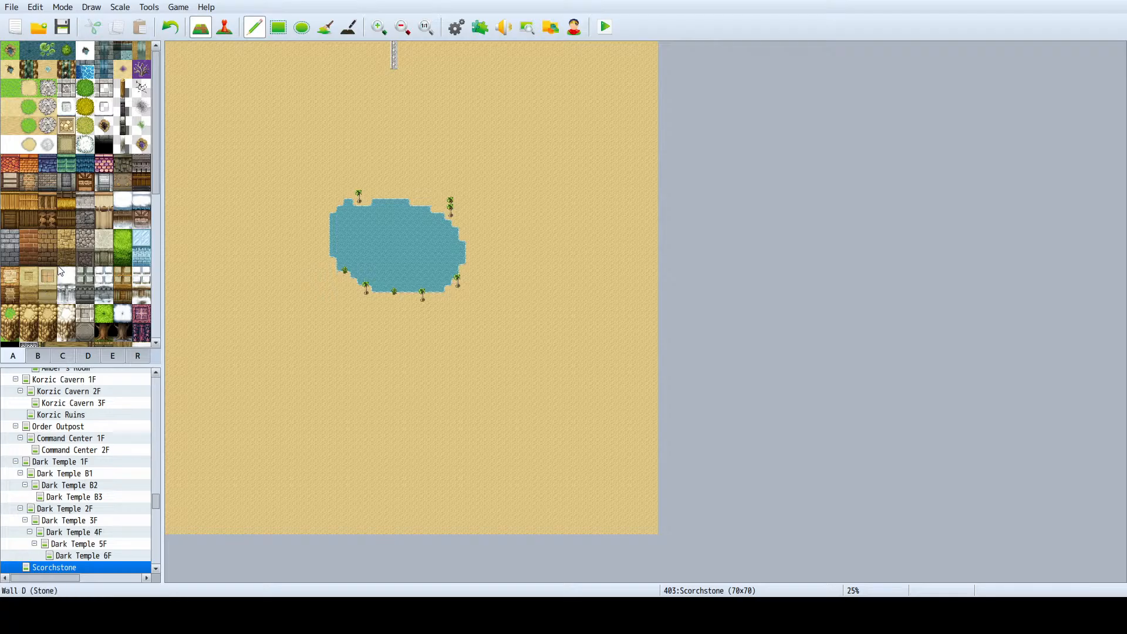
- Flood-fill the Scorchstone map's sand ground around the lake with the Desert B tile
scroll(74, 244, down, 3)
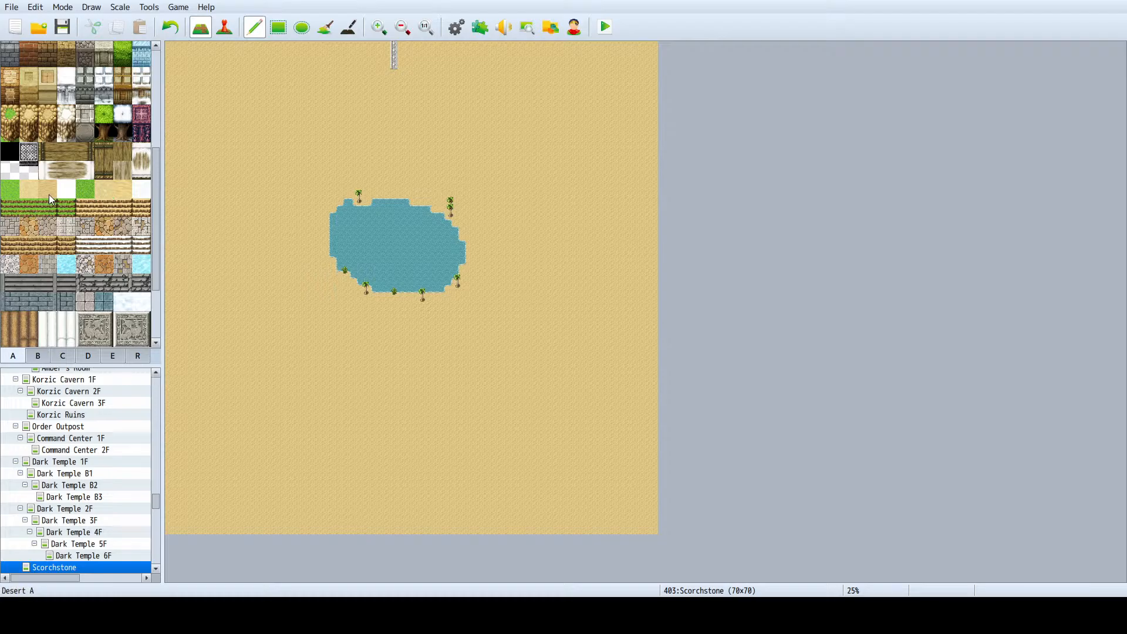
click(121, 191)
scroll(452, 150, up, 2)
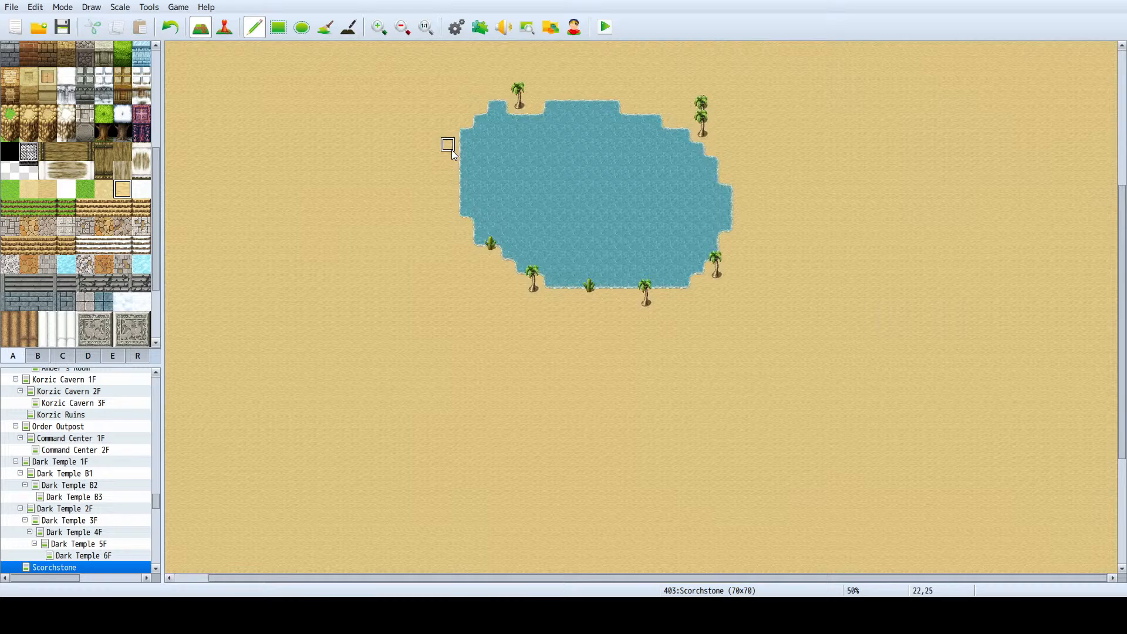
click(325, 27)
click(226, 232)
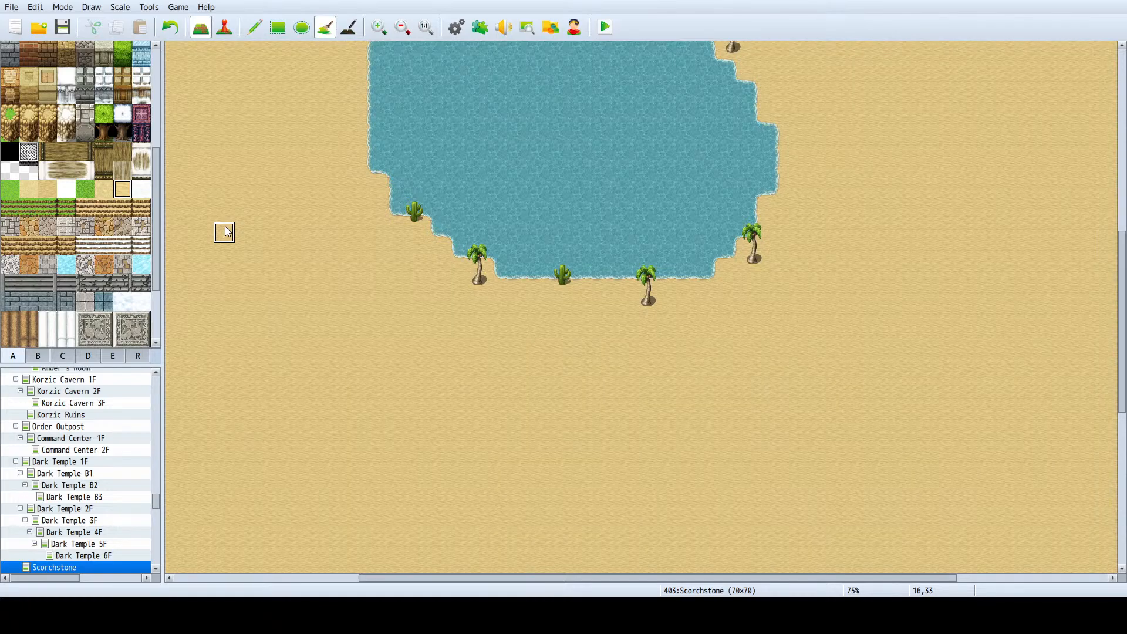
ctrl+scroll(228, 231, down, 2)
scroll(467, 226, up, 3)
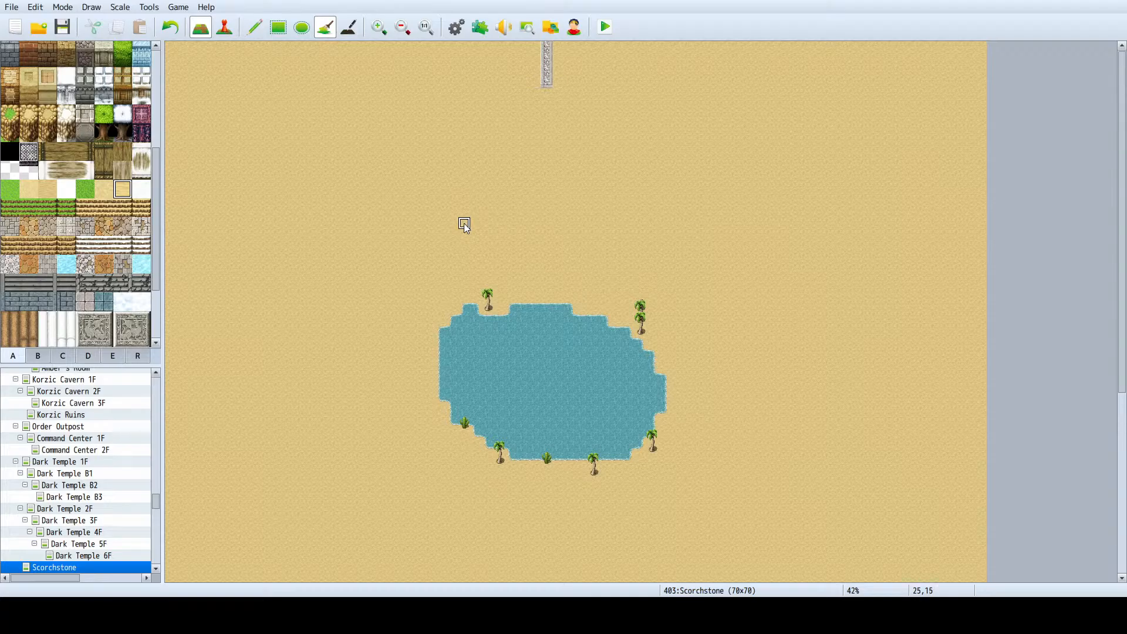
ctrl+scroll(773, 231, up, 2)
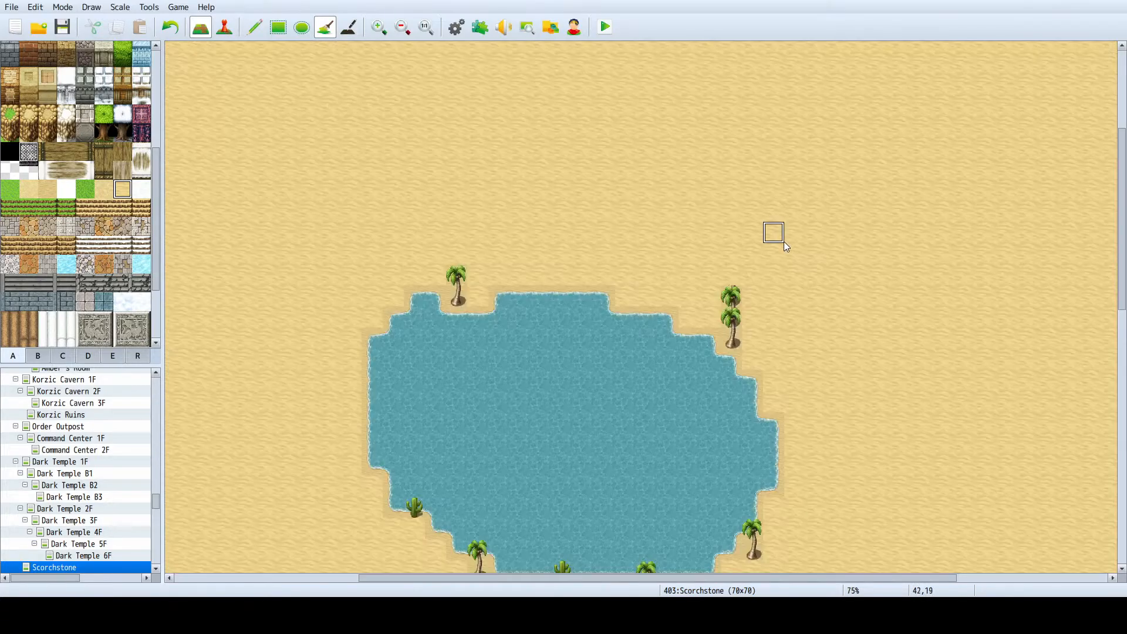
scroll(781, 244, down, 1)
- Try painting a single Desert B tile with the pencil on the lake's northern edge and undo it
click(254, 27)
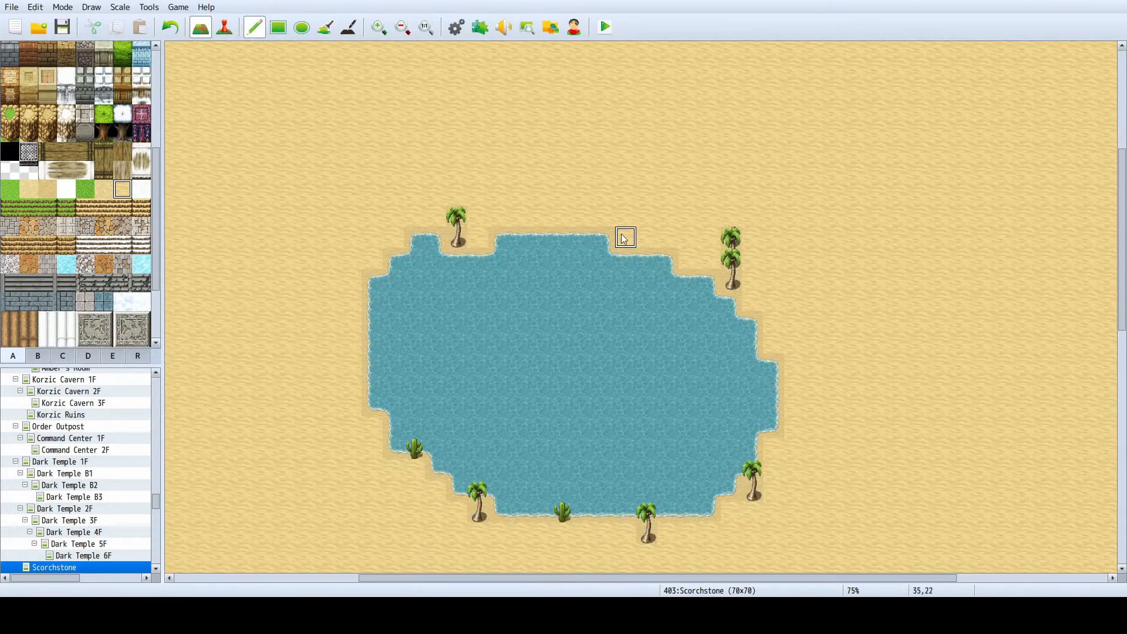
click(584, 237)
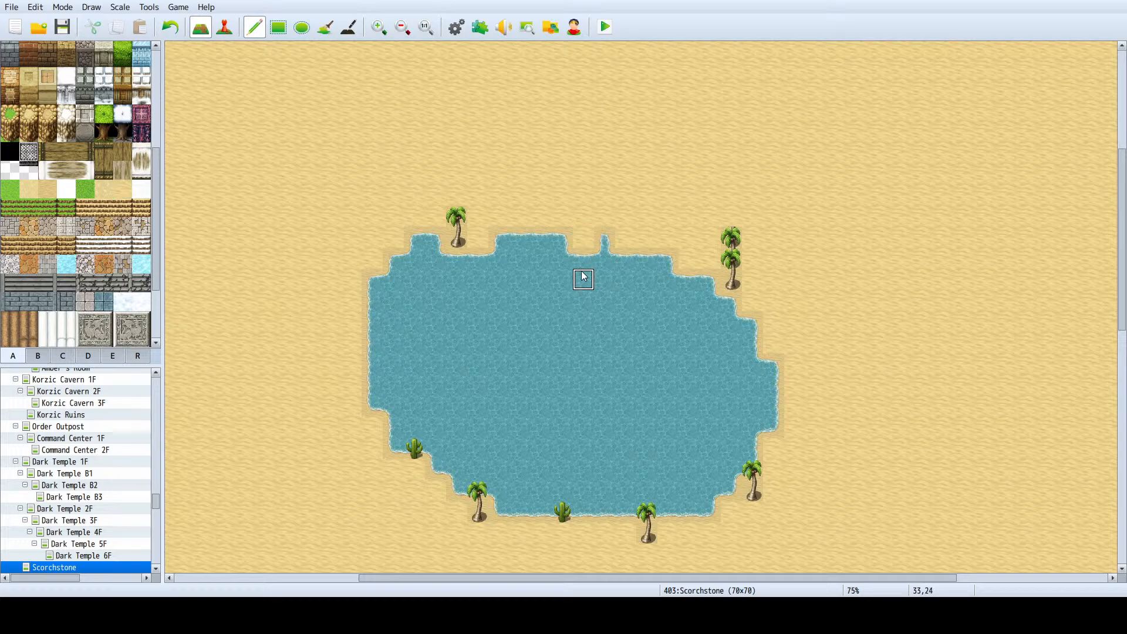
click(584, 239)
- Try placing the Water C (Dirt) tile on the sand northwest of the lake and undo it
scroll(64, 194, up, 2)
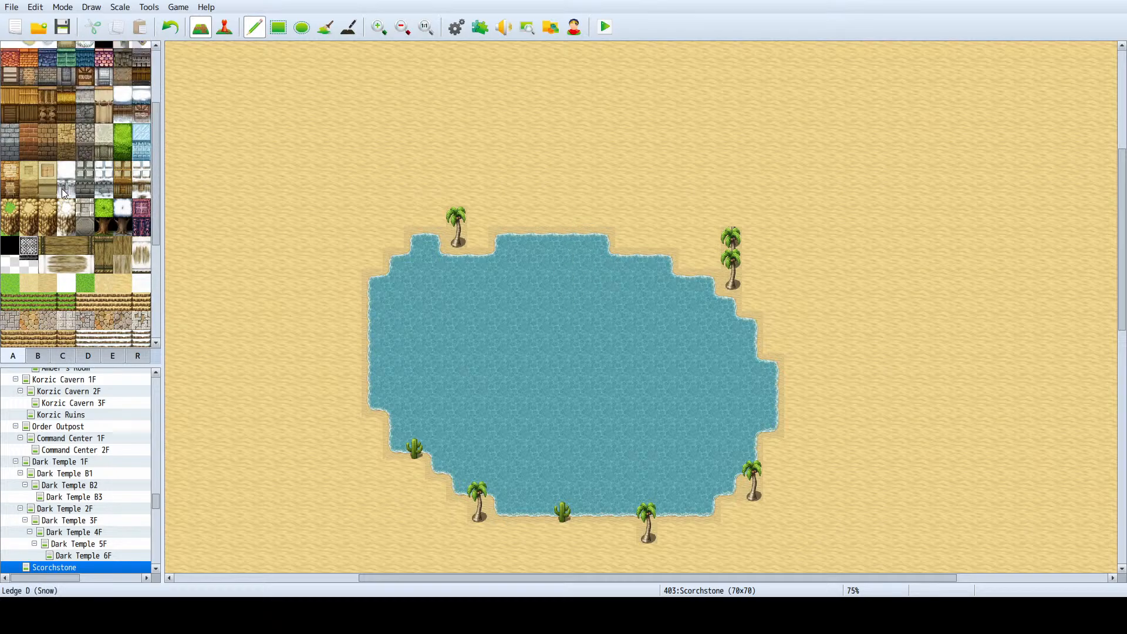
scroll(65, 191, up, 3)
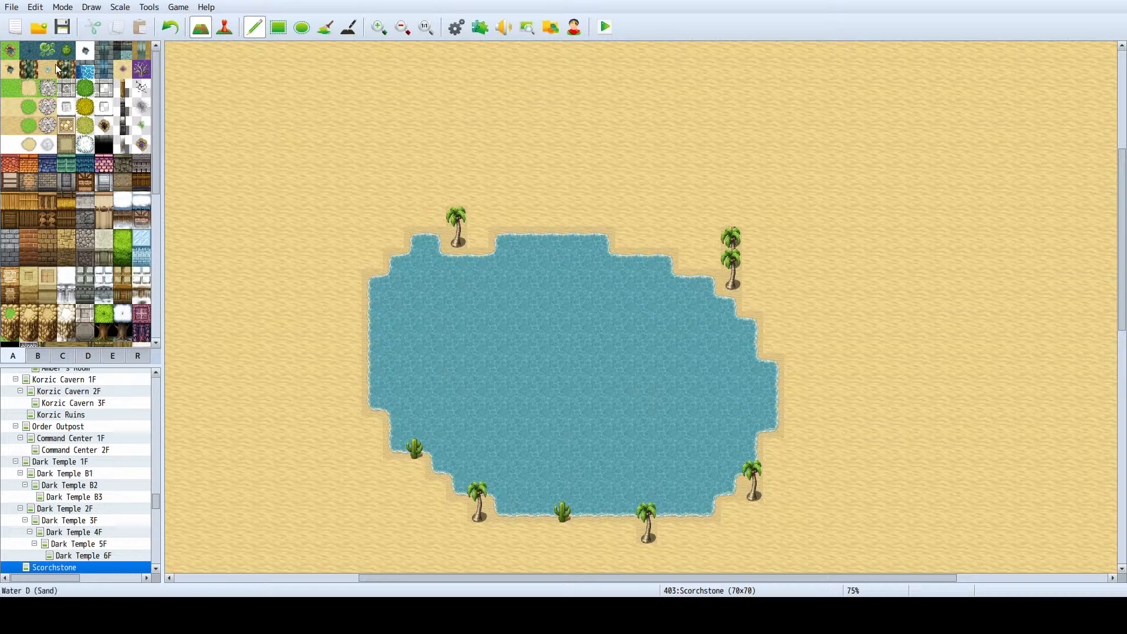
click(49, 71)
click(10, 70)
click(276, 153)
key(ctrl+z)
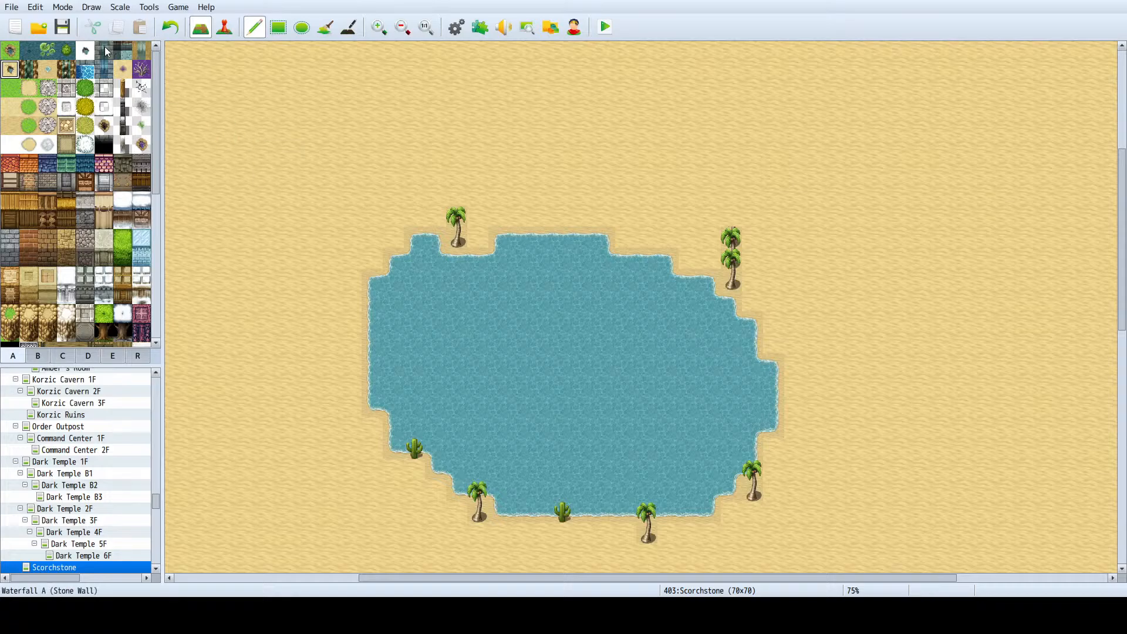
- Try diagonal strokes of the snow-edged water tile and the Hole tile on the sand northwest of the lake, undoing both
click(85, 50)
drag(394, 131, 324, 221)
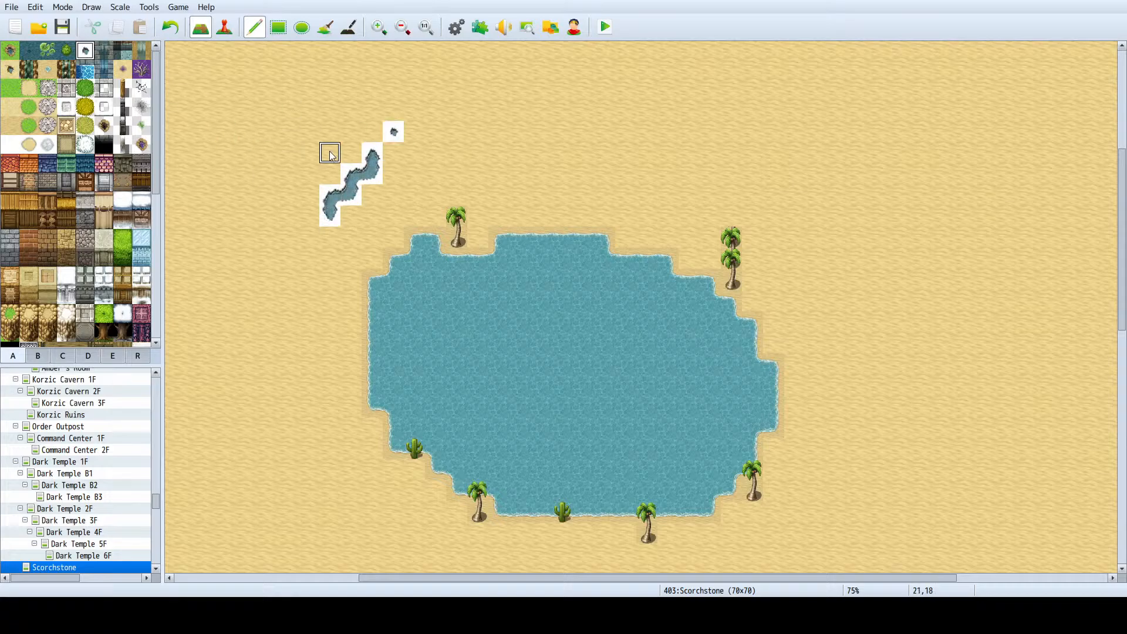
key(ctrl+z)
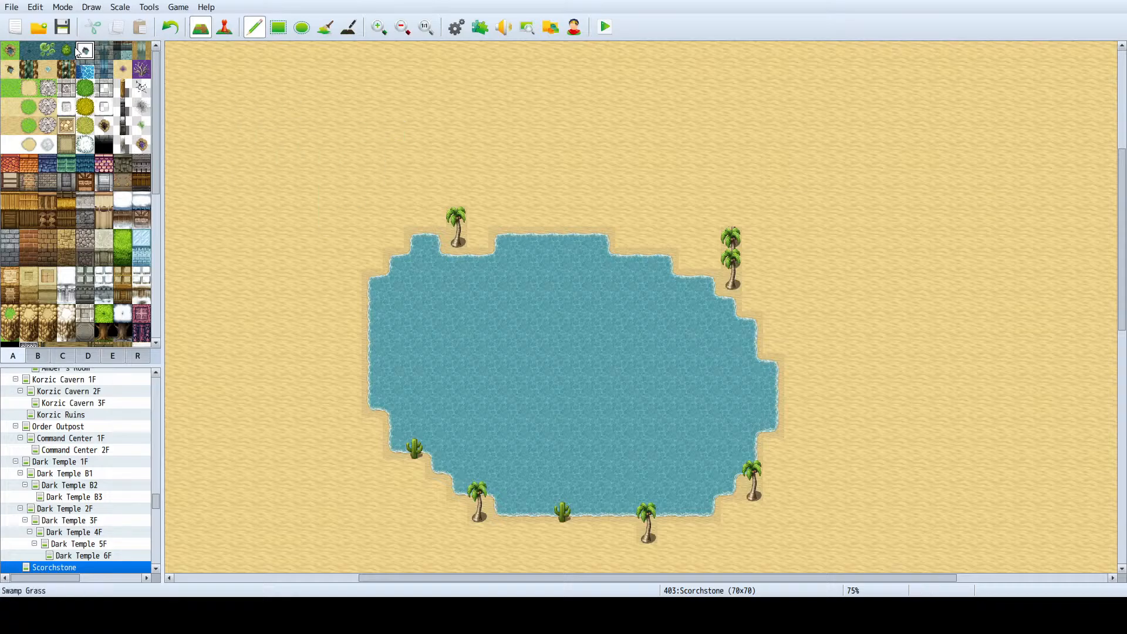
click(105, 124)
mouse_move(287, 132)
mouse_down()
mouse_move(257, 183)
mouse_move(285, 140)
mouse_move(262, 158)
mouse_up()
key(ctrl+z)
- Try a short stroke of the Water C (Dirt) tile on the sand well north of the lake and undo it
click(28, 107)
click(9, 72)
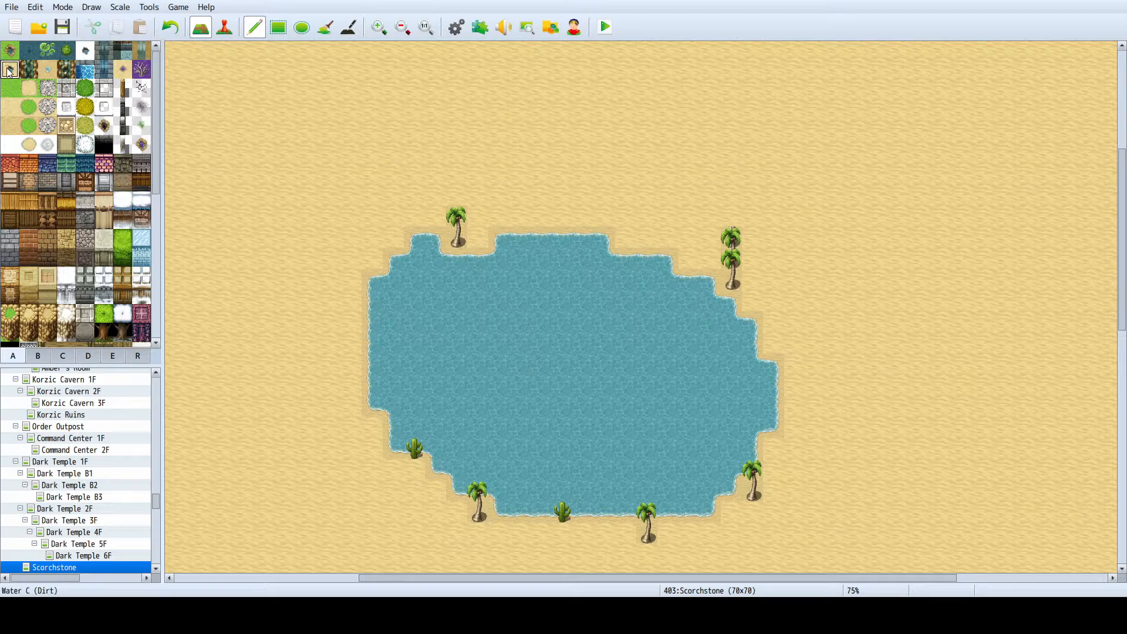
mouse_move(612, 69)
mouse_down()
mouse_move(505, 129)
mouse_move(605, 94)
mouse_up()
key(ctrl+z)
- Try strokes of Water D (Sand) and Water C (Dirt) on the sand northwest of the lake, undoing them and the Desert B ground fill
click(52, 70)
mouse_move(478, 152)
mouse_down()
mouse_move(264, 171)
mouse_move(271, 182)
mouse_up()
key(ctrl+z)
click(10, 69)
mouse_move(399, 82)
mouse_down()
mouse_move(305, 170)
mouse_move(234, 198)
mouse_up()
key(ctrl+z)
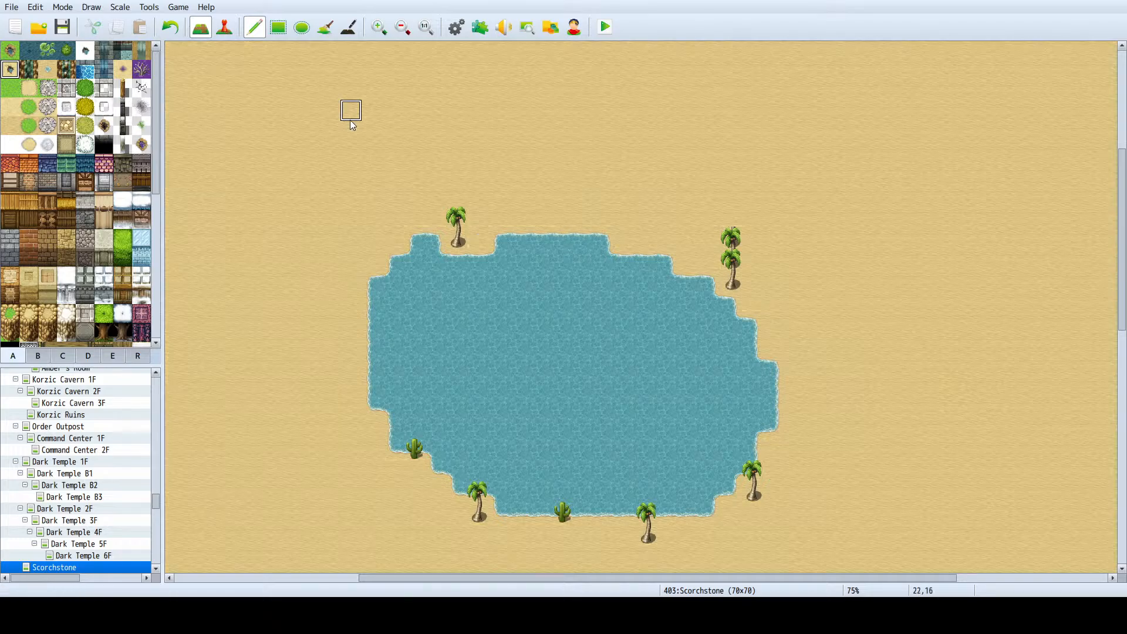
scroll(386, 144, down, 5)
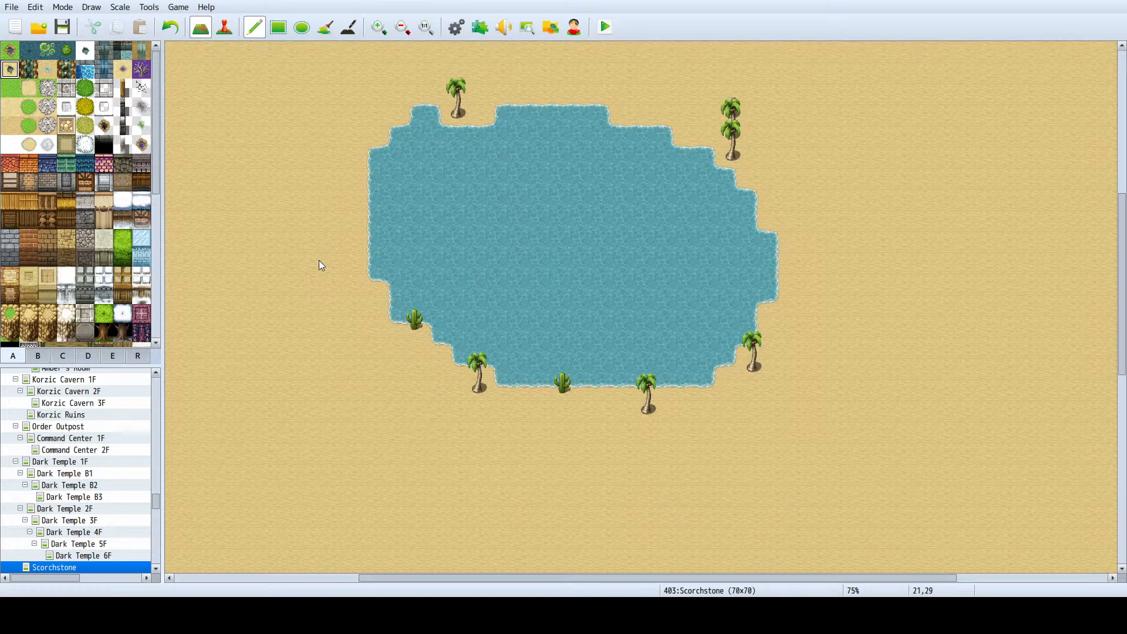
scroll(321, 277, down, 4)
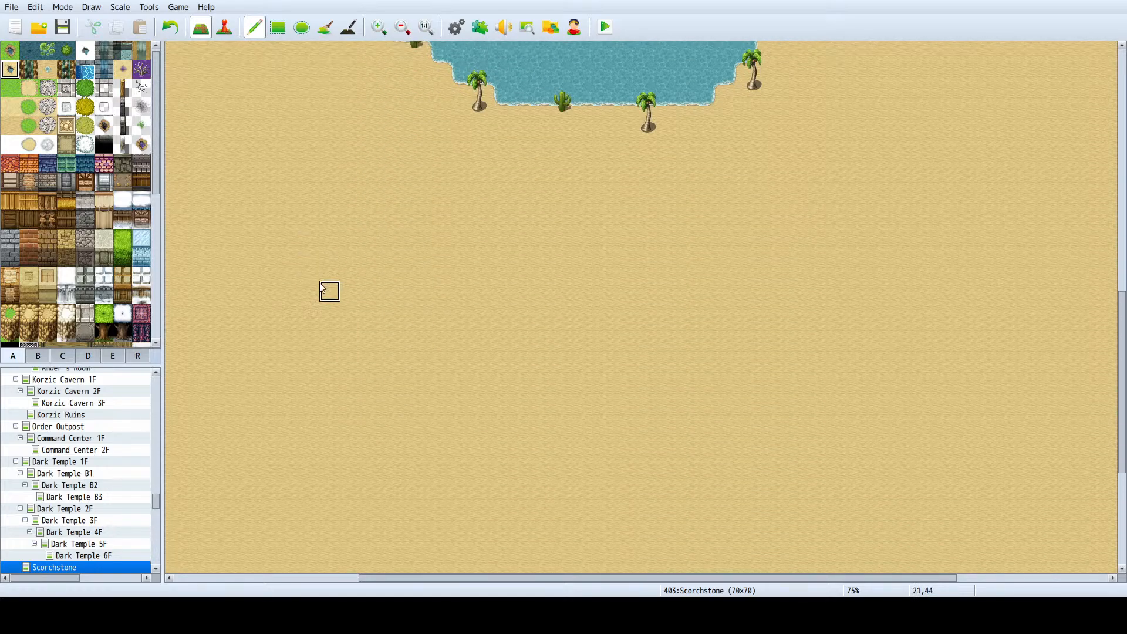
scroll(458, 420, up, 5)
ctrl+scroll(458, 418, down, 2)
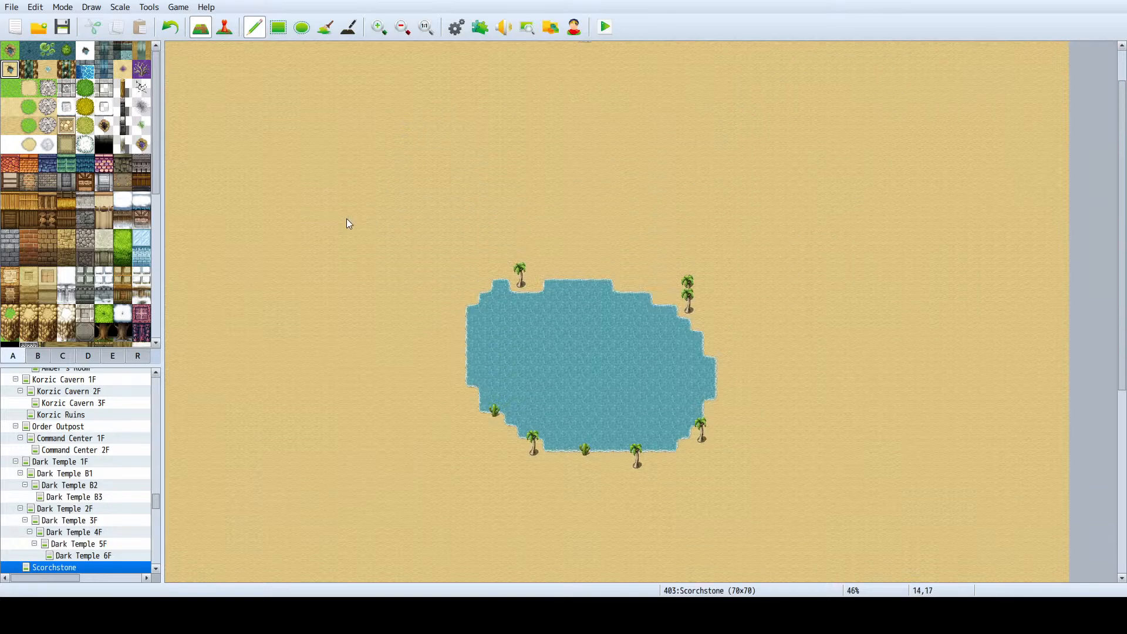
ctrl+scroll(347, 219, down, 2)
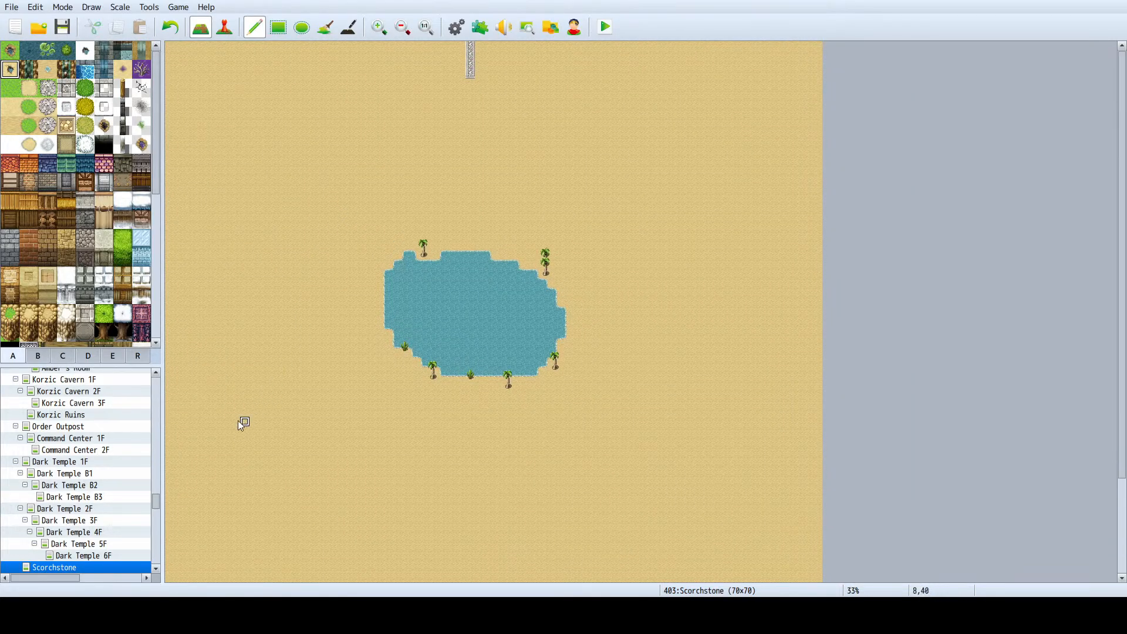
scroll(74, 455, up, 4)
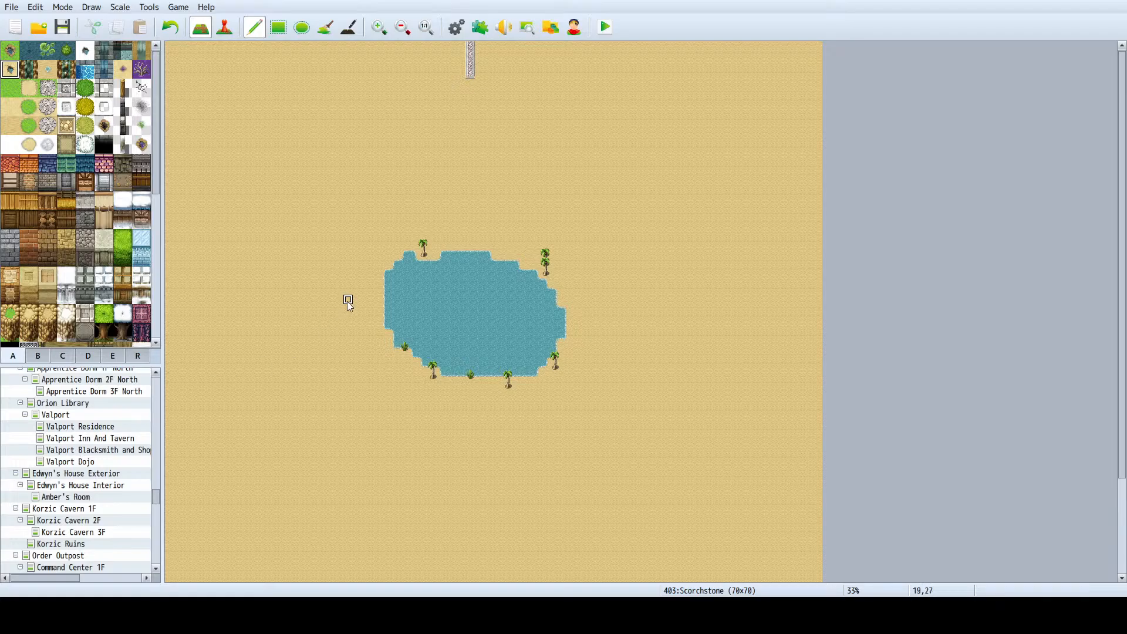
scroll(347, 299, down, 2)
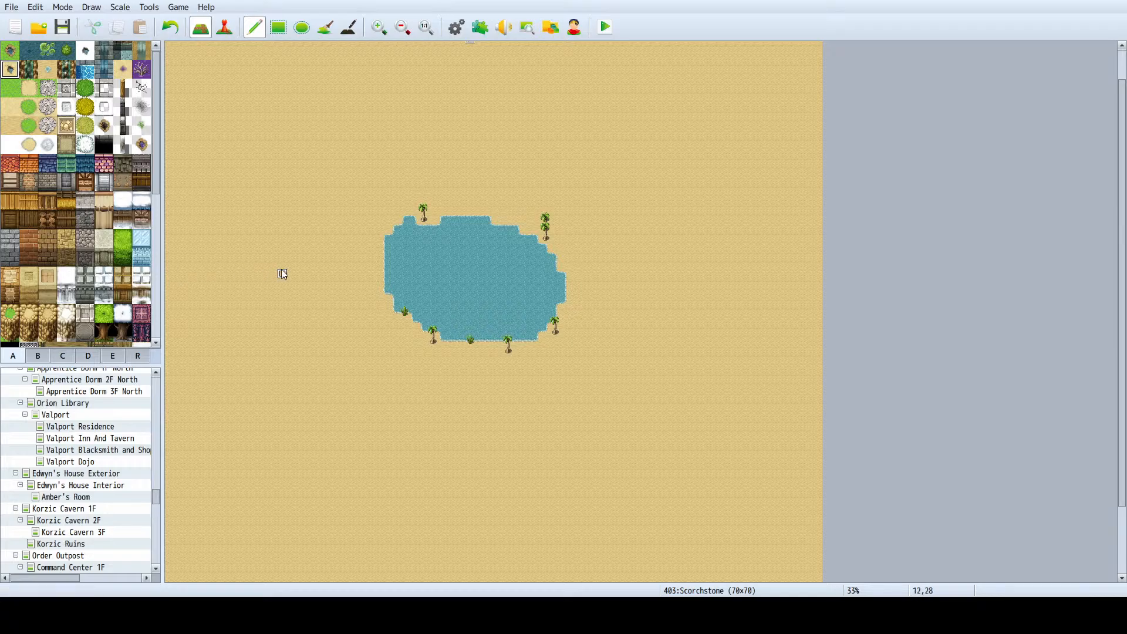
- Try painting the black Hole tile on the sand west of the lake and undo the stroke
scroll(112, 161, down, 1)
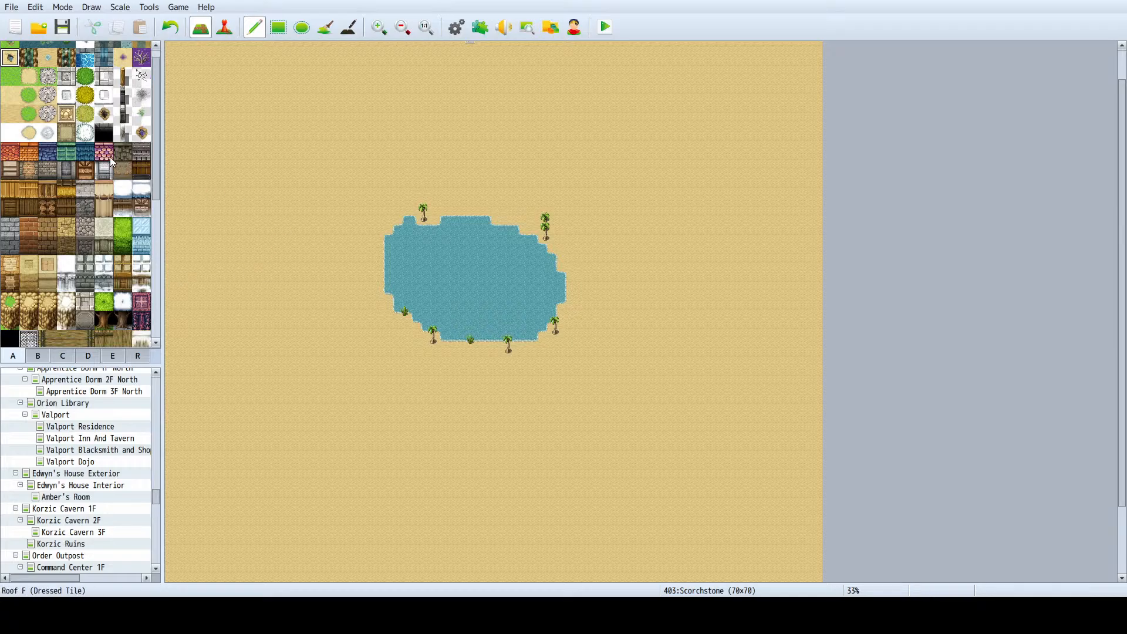
click(104, 135)
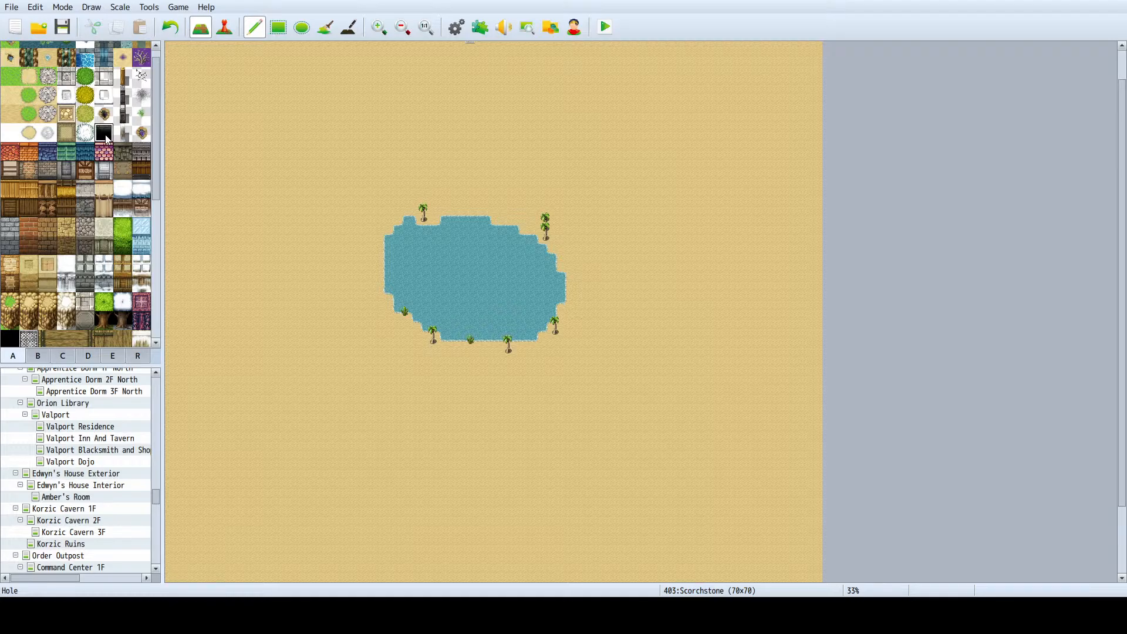
scroll(88, 130, down, 1)
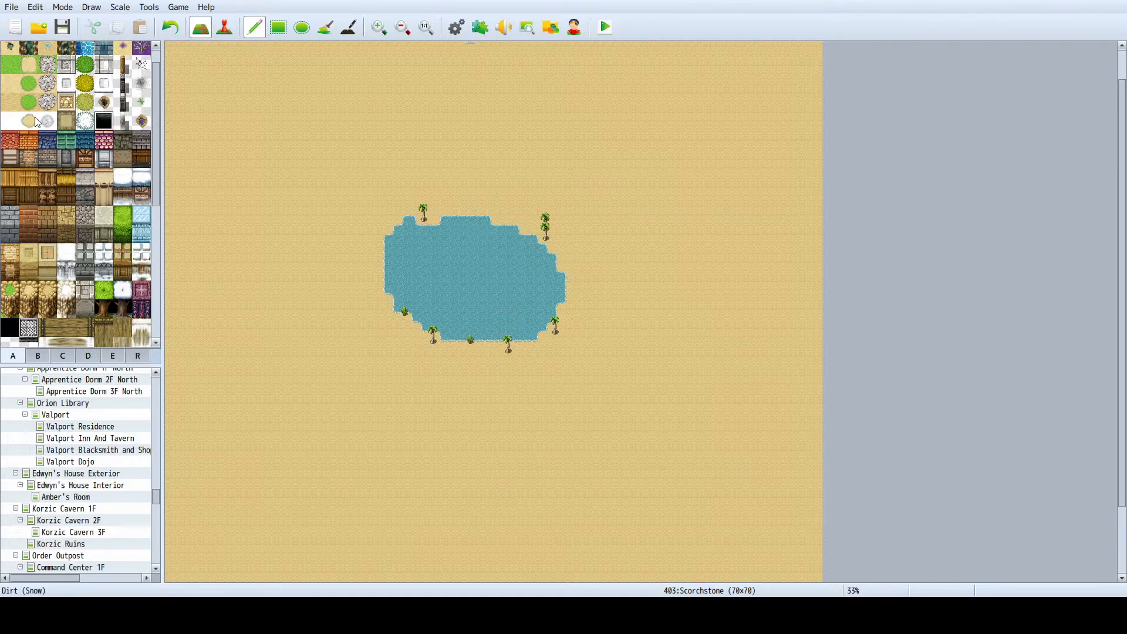
mouse_move(195, 220)
mouse_down()
mouse_move(189, 179)
mouse_move(236, 200)
mouse_up()
key(ctrl+z)
- Look through the B and C tilesets for objects, roofs and towers suited to the desert map
scroll(27, 198, down, 5)
scroll(86, 199, down, 15)
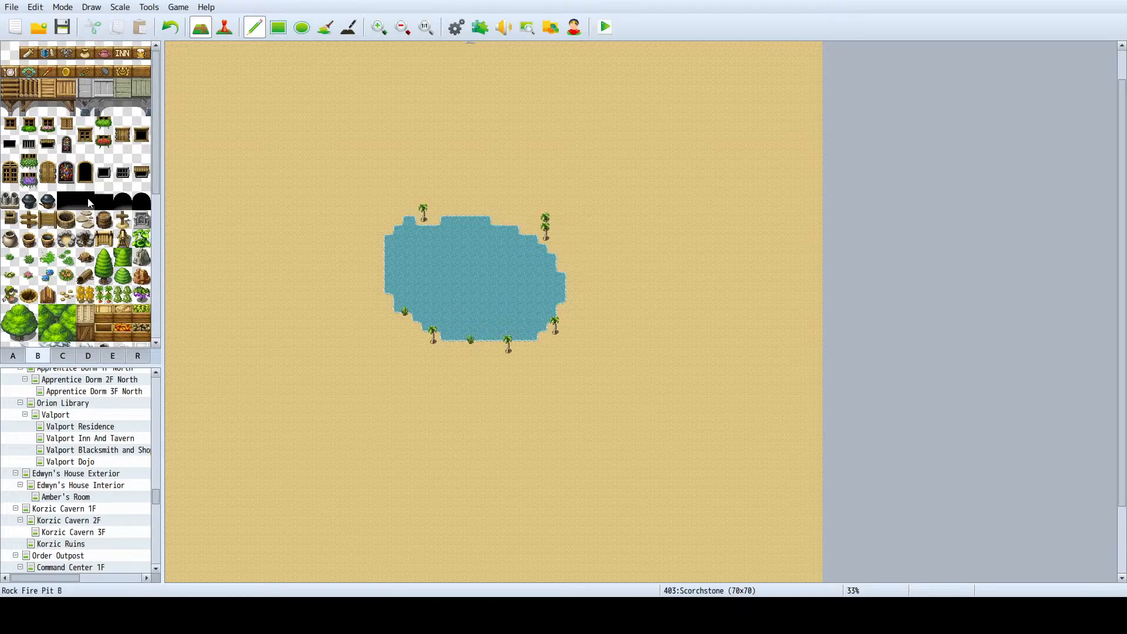
scroll(53, 177, up, 15)
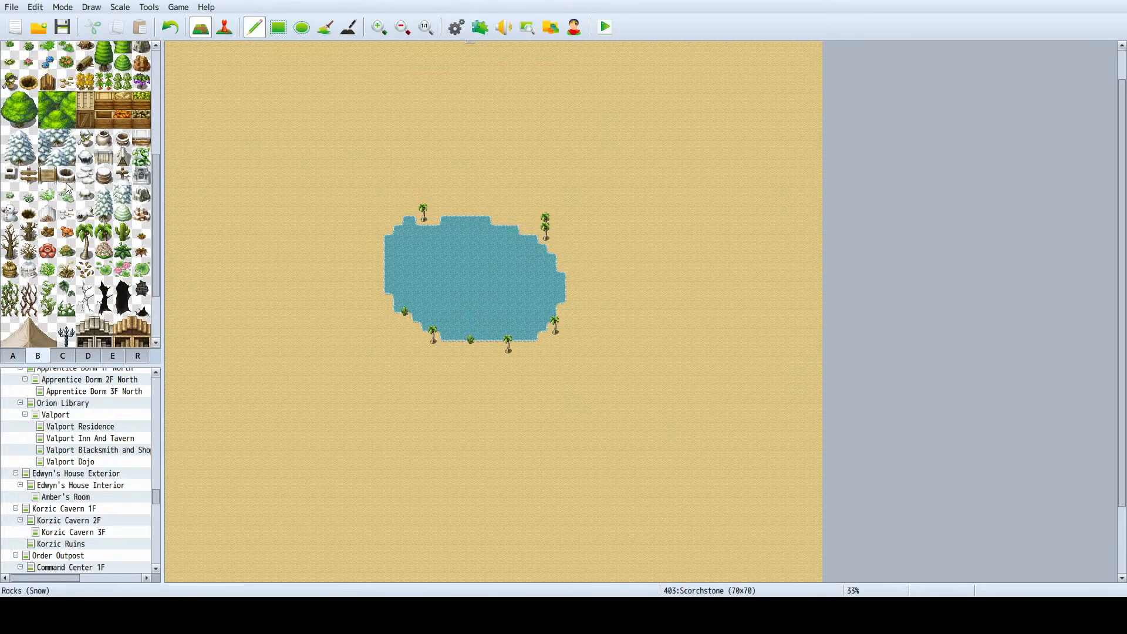
scroll(65, 186, down, 20)
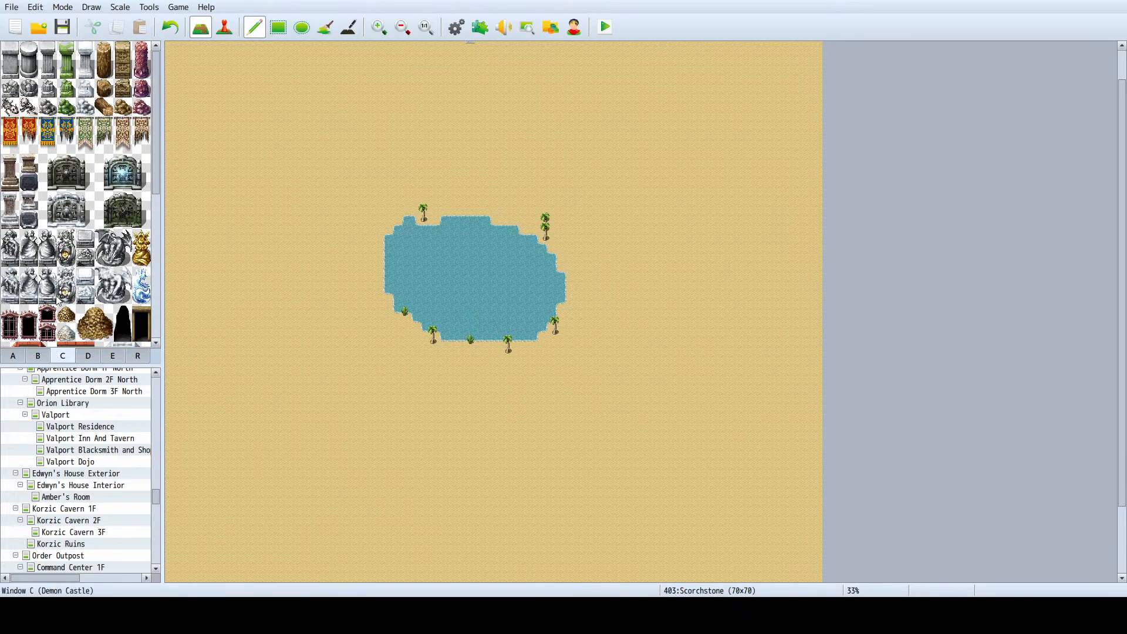
scroll(88, 187, down, 4)
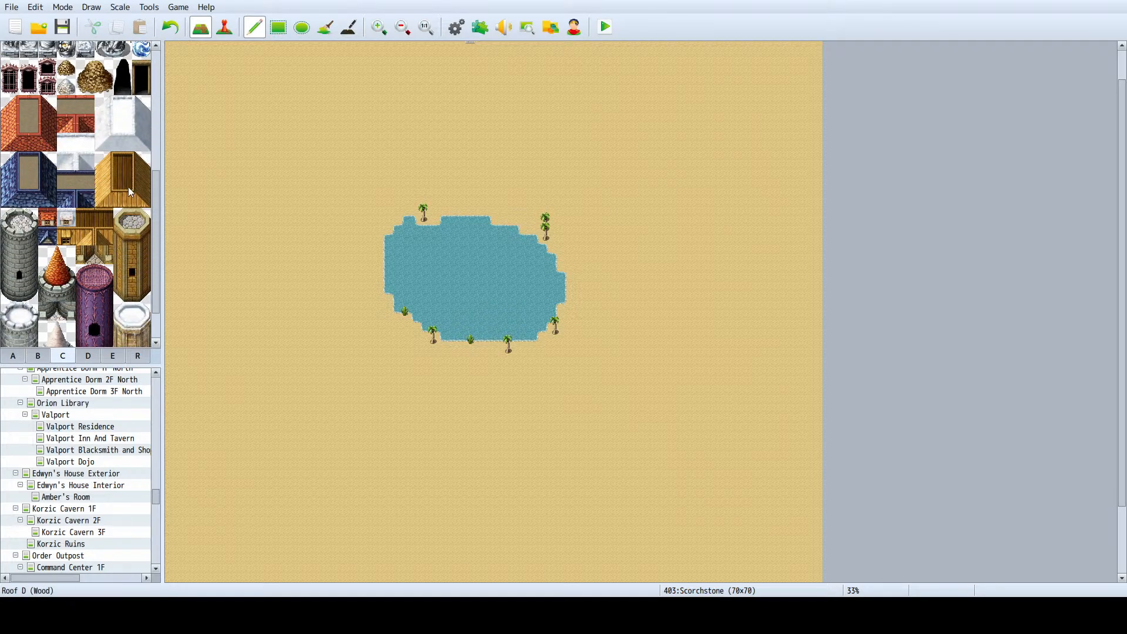
scroll(130, 192, down, 2)
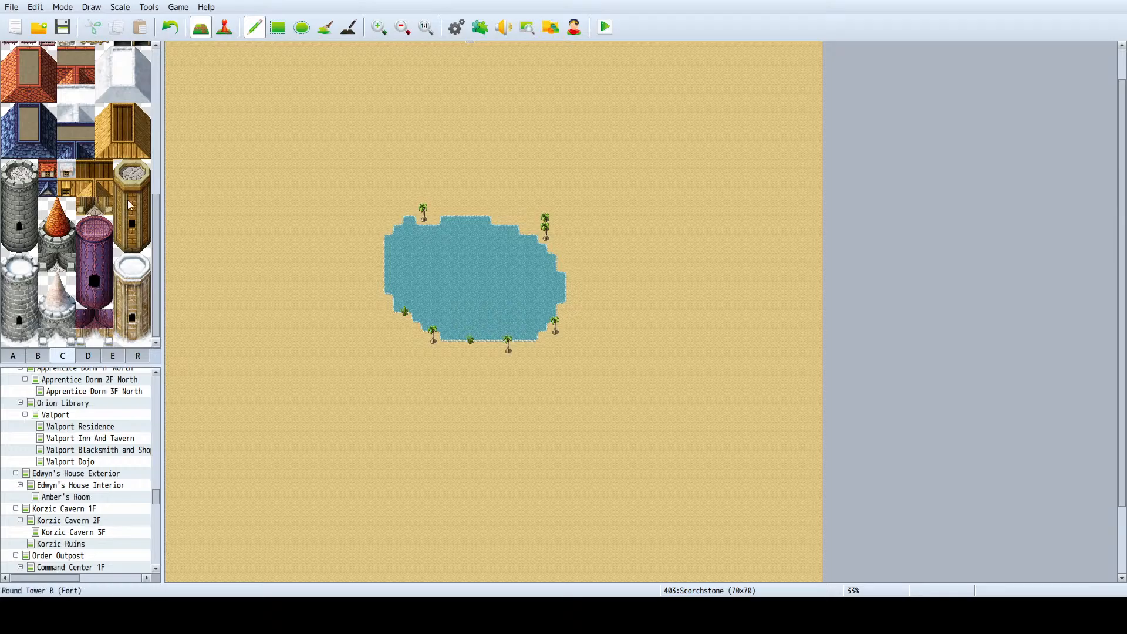
- Choose the Outer Wall B (Rock Wall) tile from tileset A for painting on the Scorchstone map
click(13, 355)
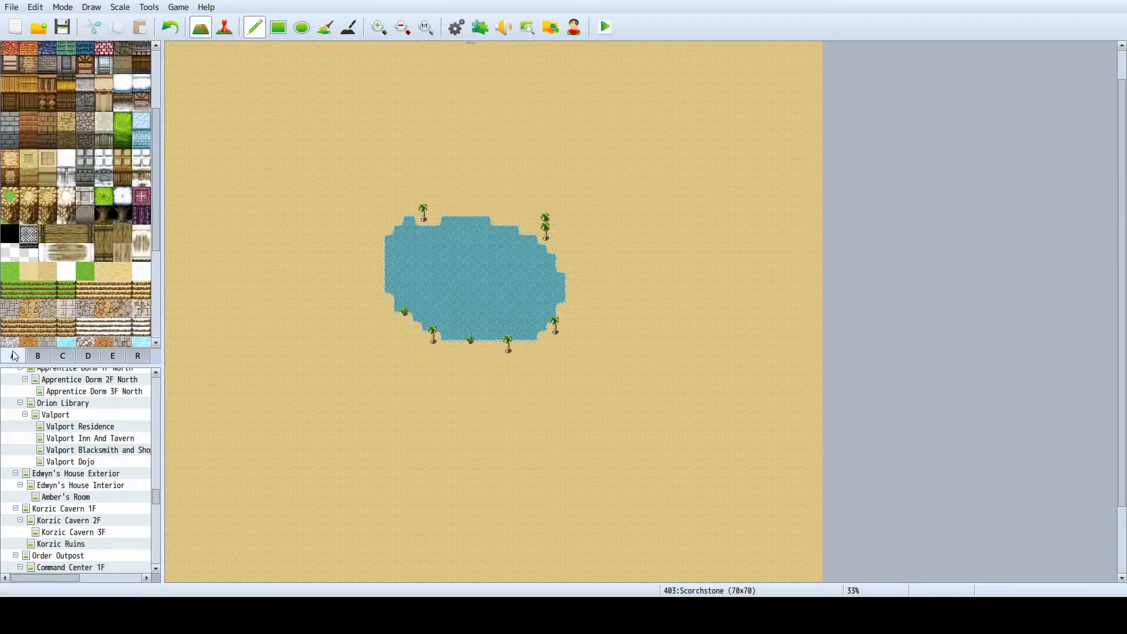
scroll(56, 220, up, 2)
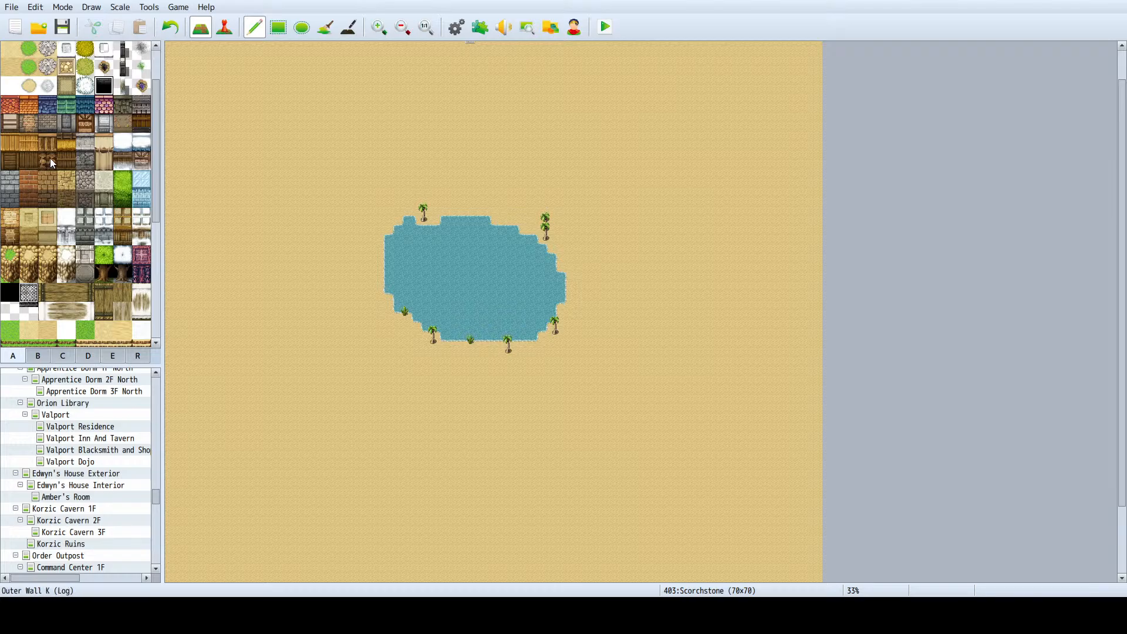
click(26, 124)
scroll(705, 226, up, 1)
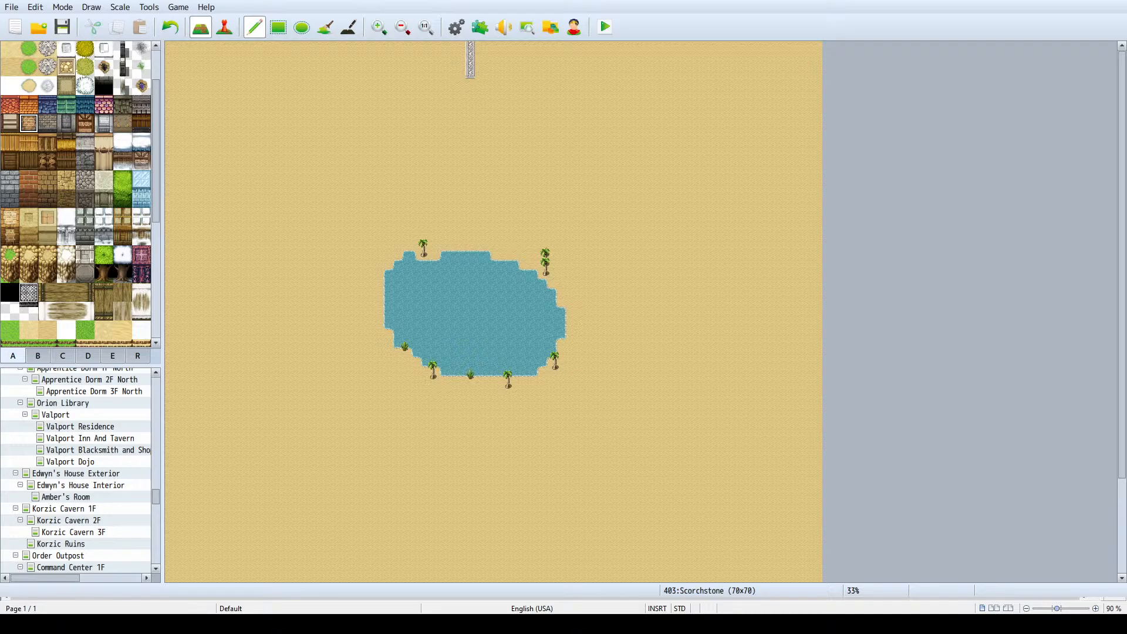
- Switch to the blank text document and start a building list with Inn, Weapon Shop and Item Shop on separate lines
key(alt+Tab)
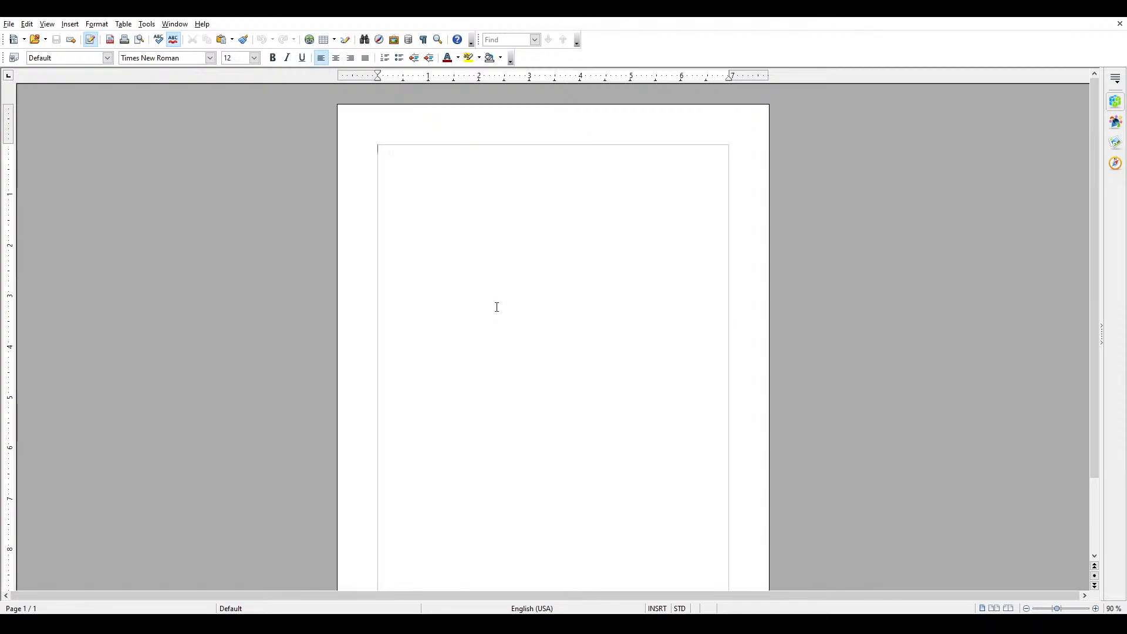
text(Inn)
key(Return)
text(Weapon Shop)
key(Return)
text(Item Shop)
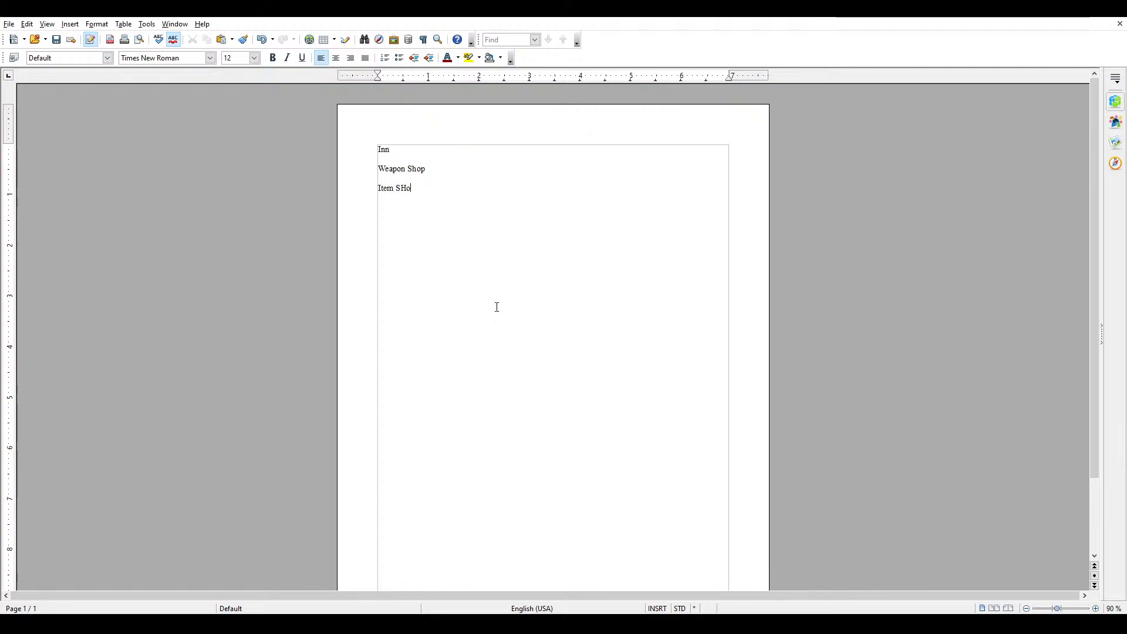
- Add Accessory Shop and Armor Shop as two further lines below Item Shop
key(Return)
text(Accesori)
key(BackSpace)
key(BackSpace)
key(BackSpace)
key(BackSpace)
key(BackSpace)
text(essro)
key(BackSpace)
key(BackSpace)
text(ory Shop)
key(Return)
text(Armor Shop)
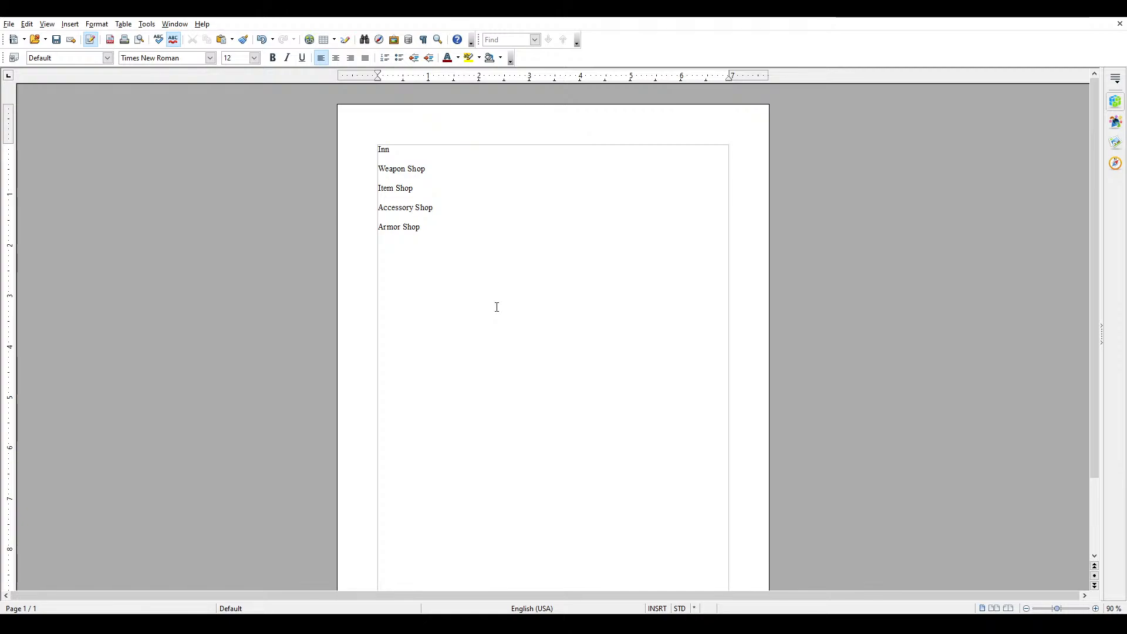
- Move the Armor Shop entry from the end of the list to its own line between Weapon Shop and Item Shop
key(shift+Left)
key(shift+Left)
key(shift+Left)
key(shift+Left)
key(shift+Left)
key(shift+Left)
key(shift+Left)
key(shift+Left)
key(shift+Left)
key(shift+Left)
key(shift+Up)
key(shift+Up)
key(shift+Down)
key(Delete)
key(Return)
key(BackSpace)
key(Up)
key(Up)
key(Return)
key(Up)
key(Return)
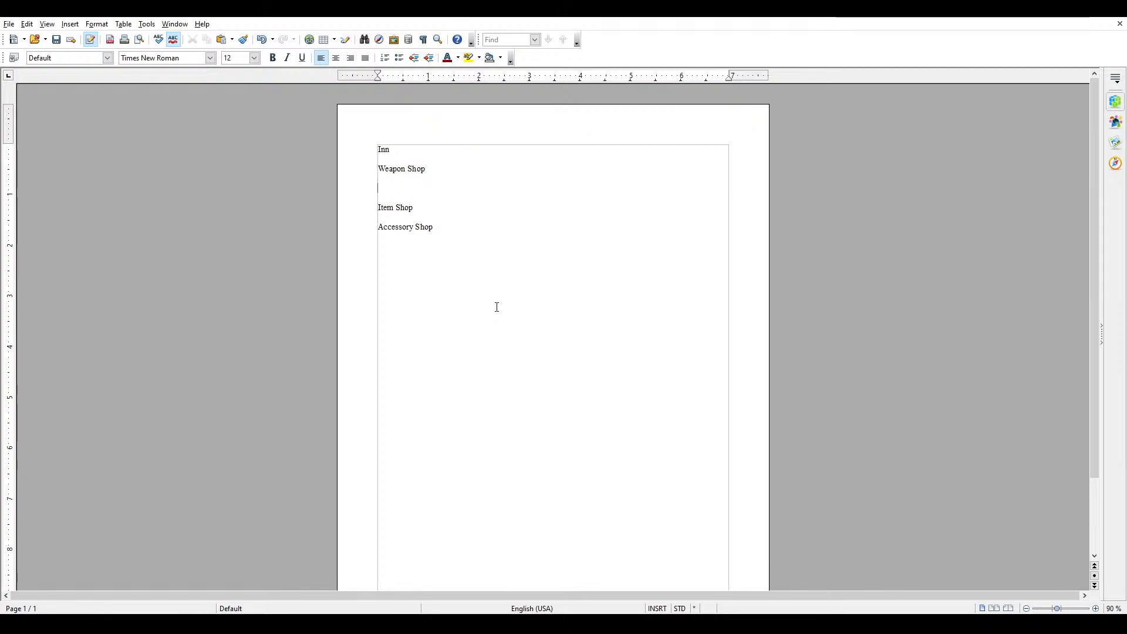
text(Armor Shop)
click(549, 306)
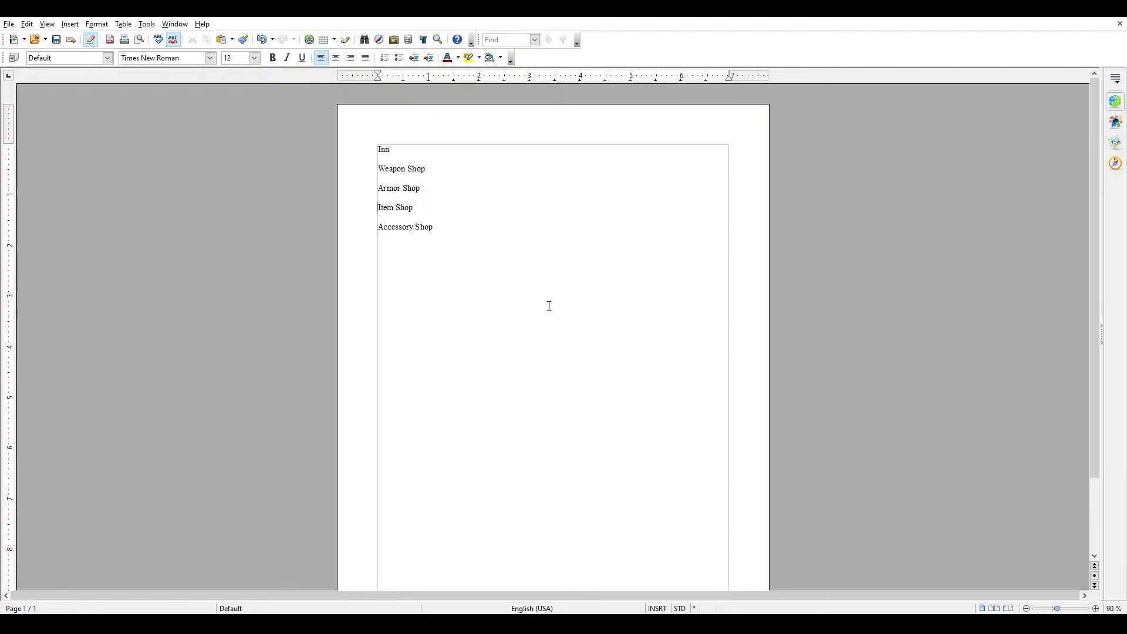
- Add a Blacksmith entry on its own line in the building list
key(Return)
key(Up)
text(Blacksmith)
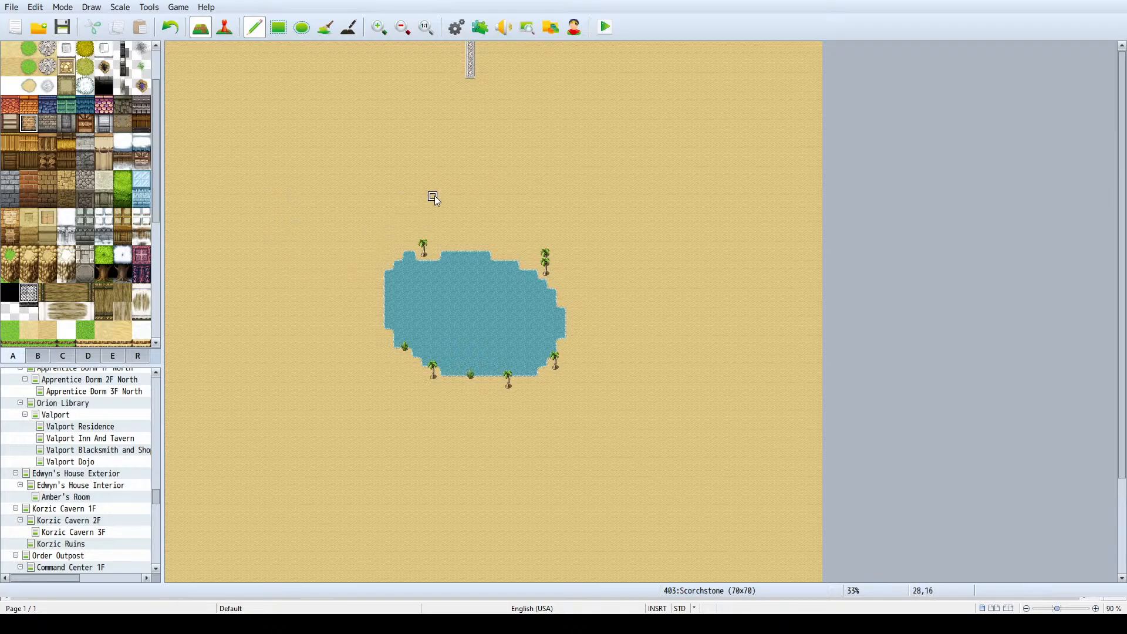
- Try a six-tile strip of the rock wall tile on the sand north of the lake and cover it with the orange roof tile
mouse_move(450, 177)
mouse_down()
mouse_move(414, 179)
mouse_move(408, 159)
mouse_up()
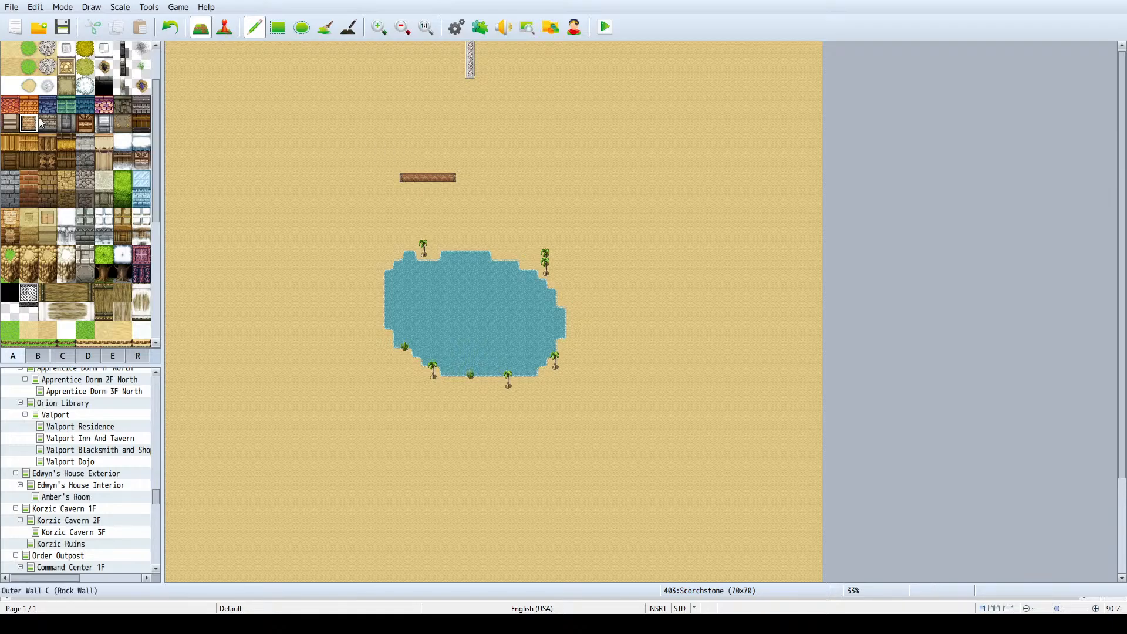
click(28, 105)
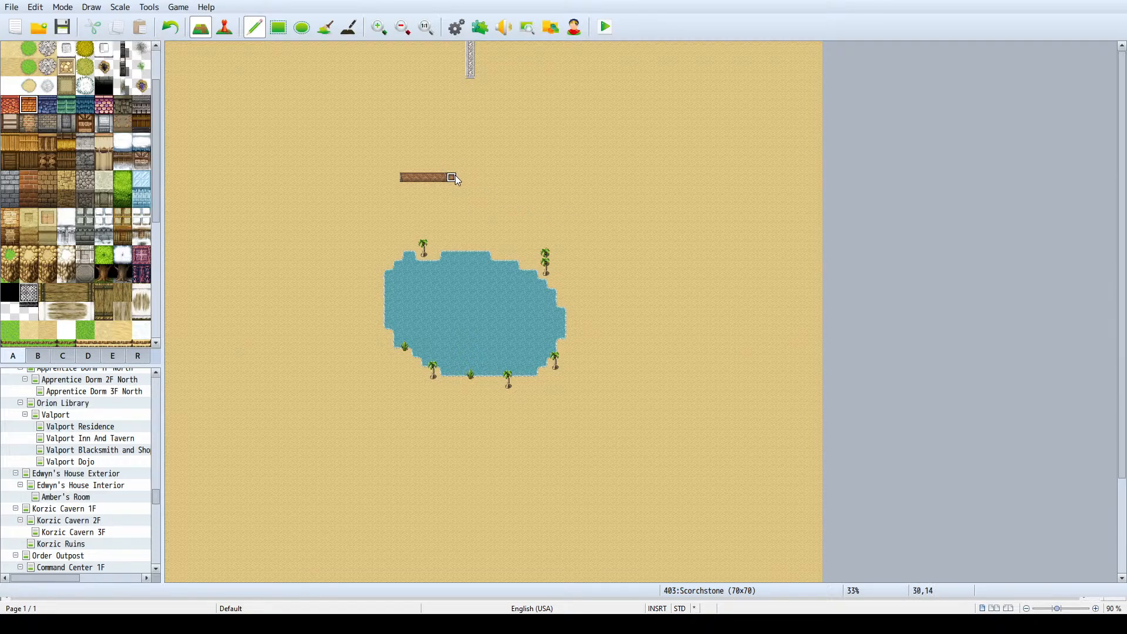
drag(457, 176, 410, 182)
click(283, 178)
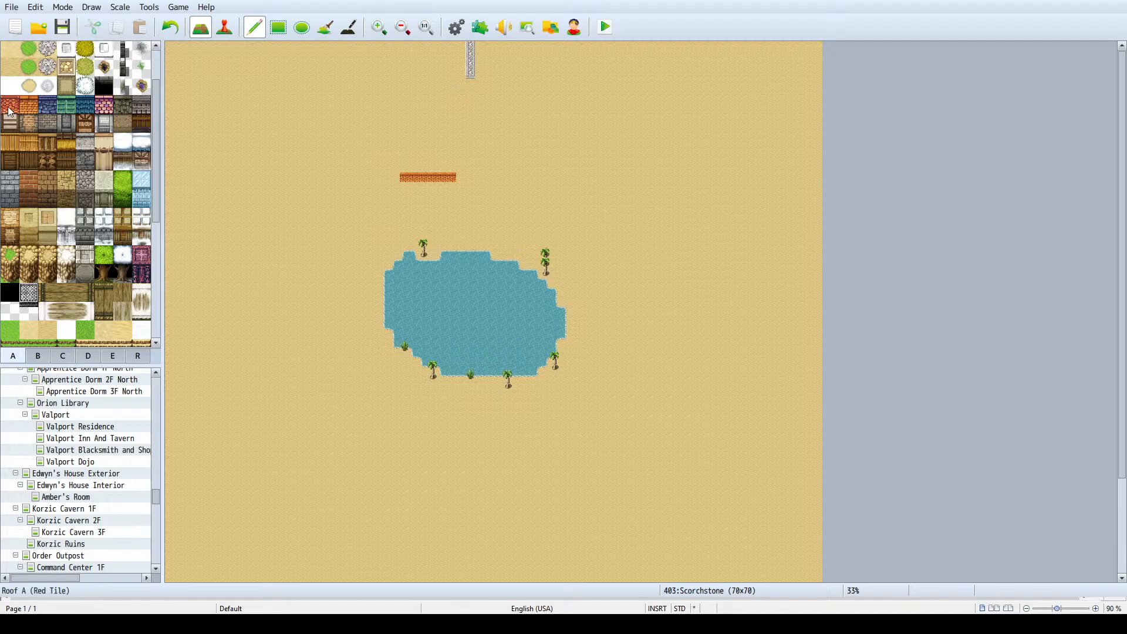
- Repaint the strip with Roof D (Green Tile), extend it east to seven tiles and place a single roof tile southeast of it
click(62, 110)
drag(457, 177, 431, 177)
ctrl+scroll(474, 174, up, 3)
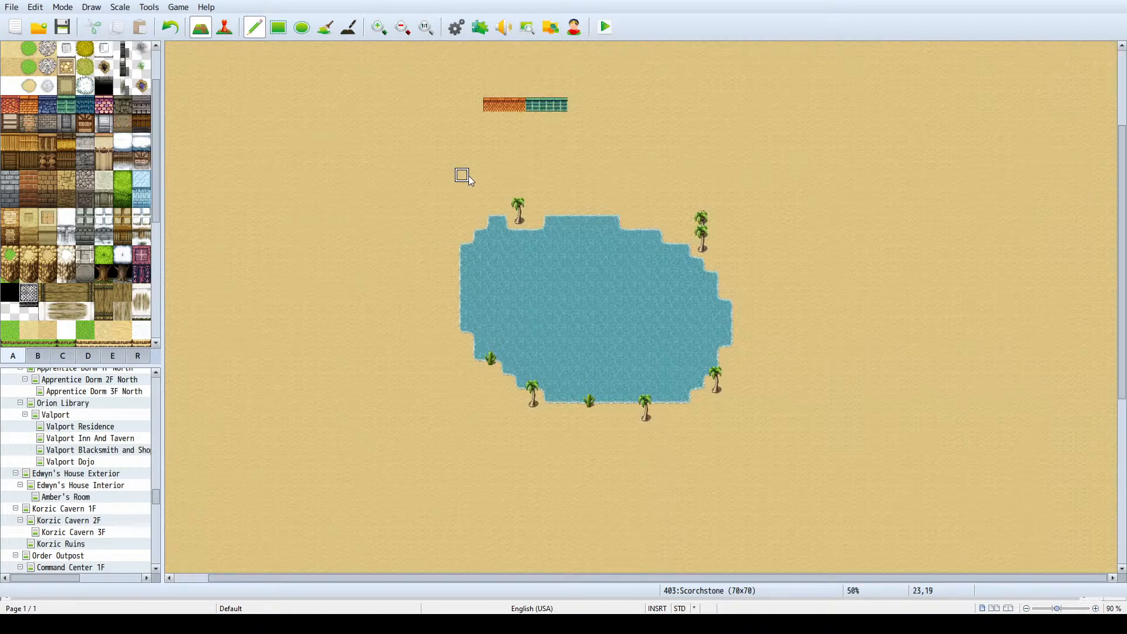
scroll(481, 180, up, 2)
ctrl+scroll(492, 187, up, 2)
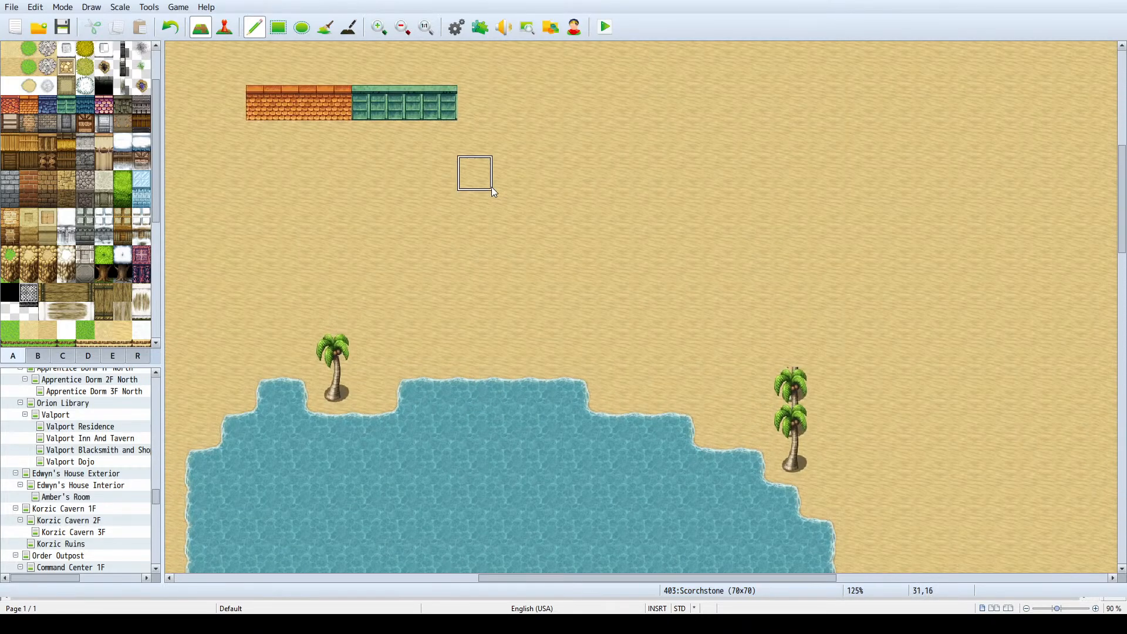
scroll(491, 187, up, 1)
click(475, 146)
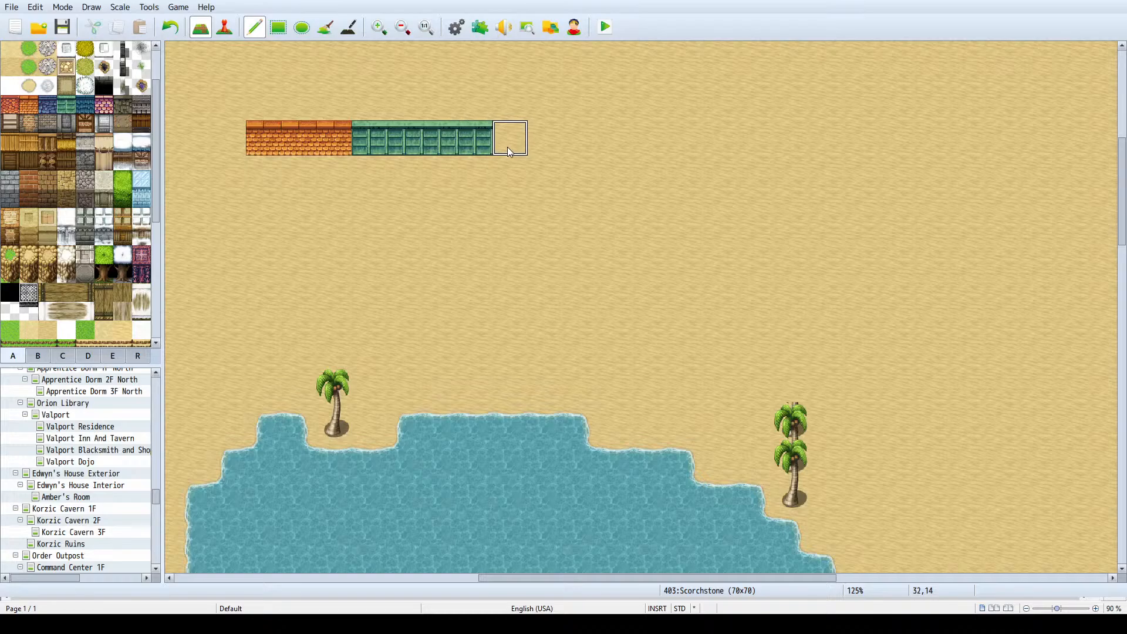
click(496, 220)
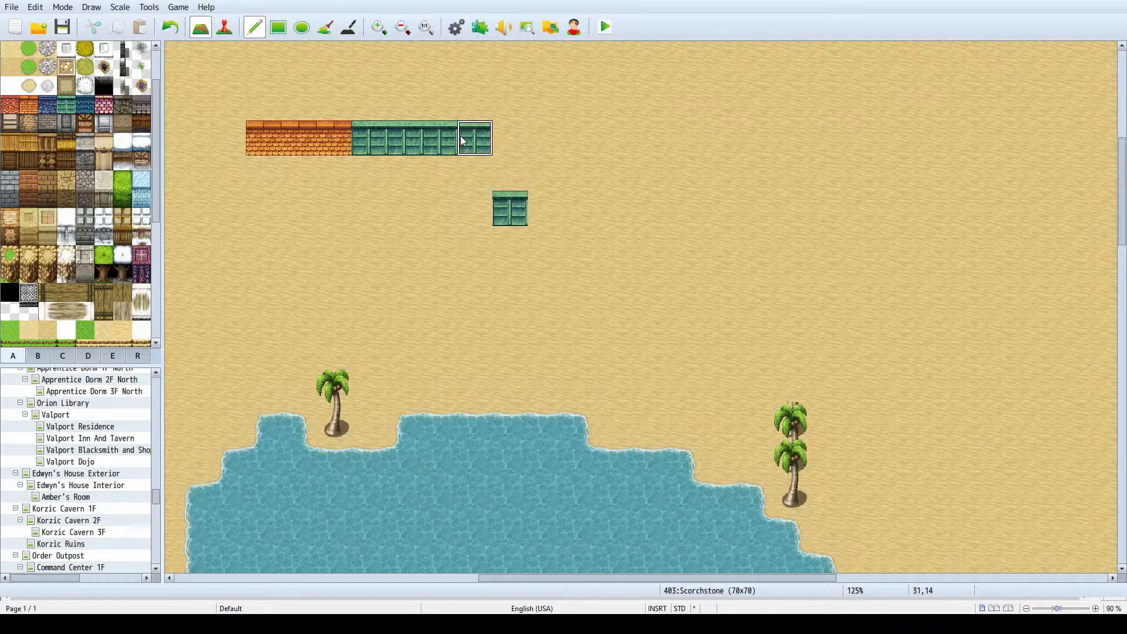
click(334, 134)
click(277, 134)
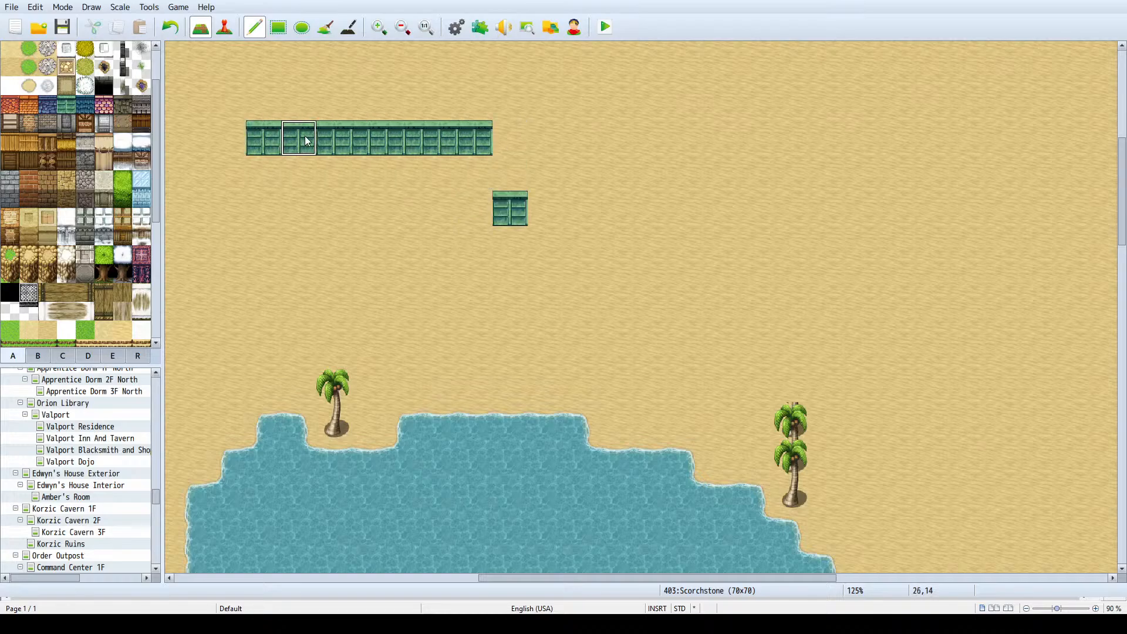
- Erase the single green roof tile southeast of the strip by painting it over with sand
ctrl+scroll(305, 136, down, 2)
ctrl+scroll(382, 146, down, 2)
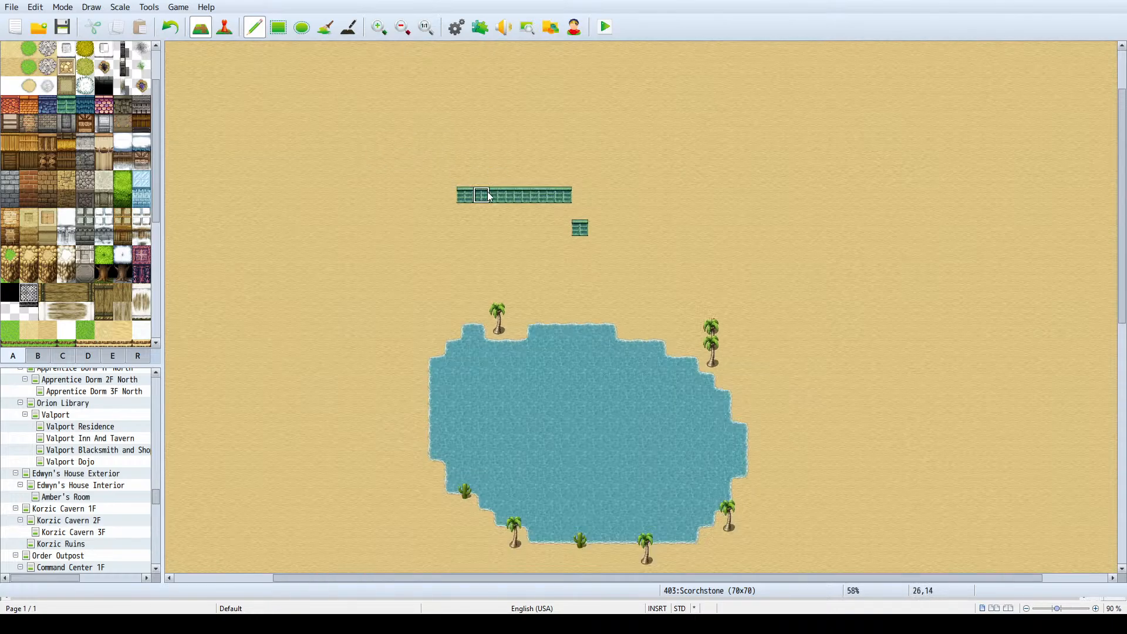
right_click(596, 196)
click(582, 229)
- Try a freehand stroke northward from the strip's west end and undo it
click(449, 195)
drag(456, 189, 463, 115)
key(ctrl+z)
key(ctrl+z)
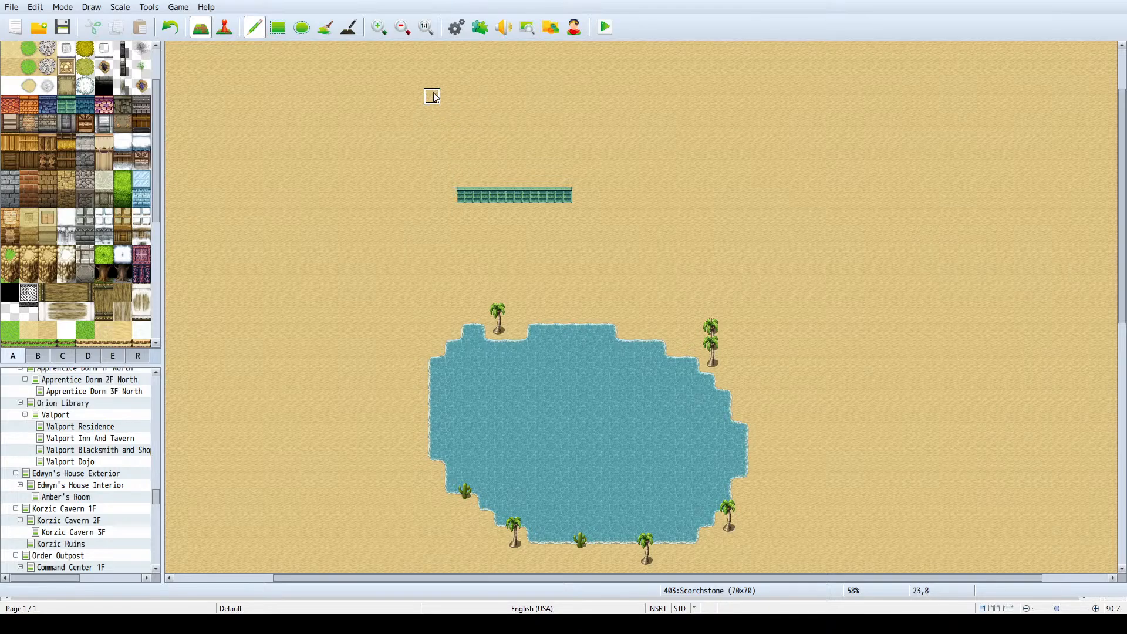
- With the rectangle tool, draw a green roof column seven tiles high at the strip's west end and a seven-tile row westward from its top
click(278, 27)
drag(465, 193, 467, 94)
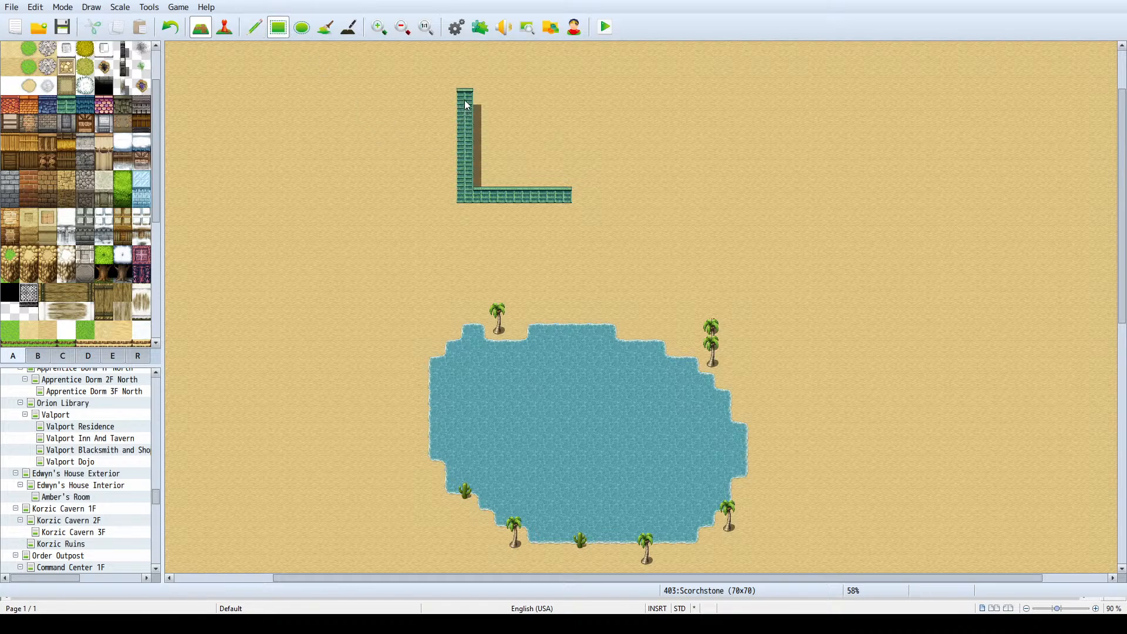
scroll(496, 178, up, 3)
scroll(493, 173, up, 1)
ctrl+scroll(467, 207, down, 1)
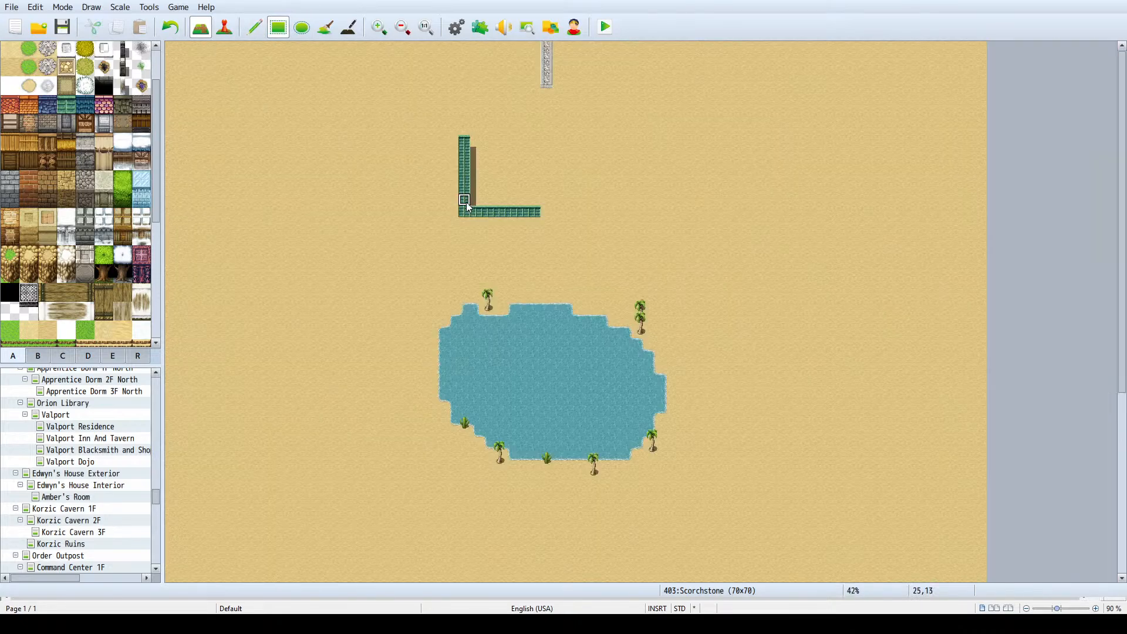
drag(461, 142, 441, 141)
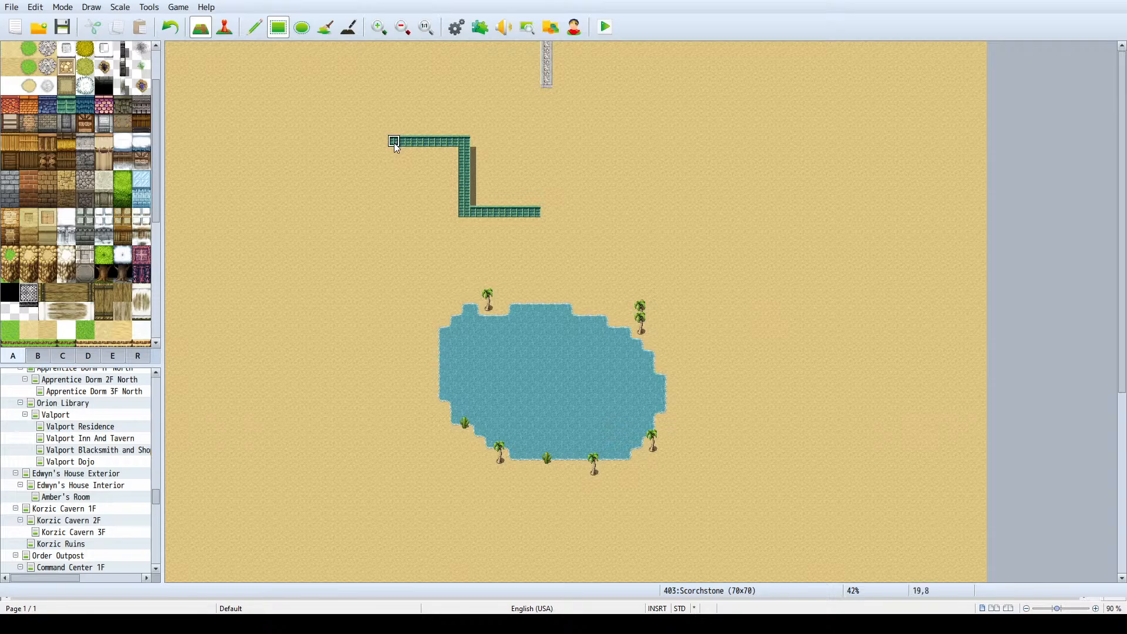
- Fill the outline into a T-shaped green roof with a crossbar about 27 tiles wide and a stem about eight tiles wide
drag(394, 143, 542, 204)
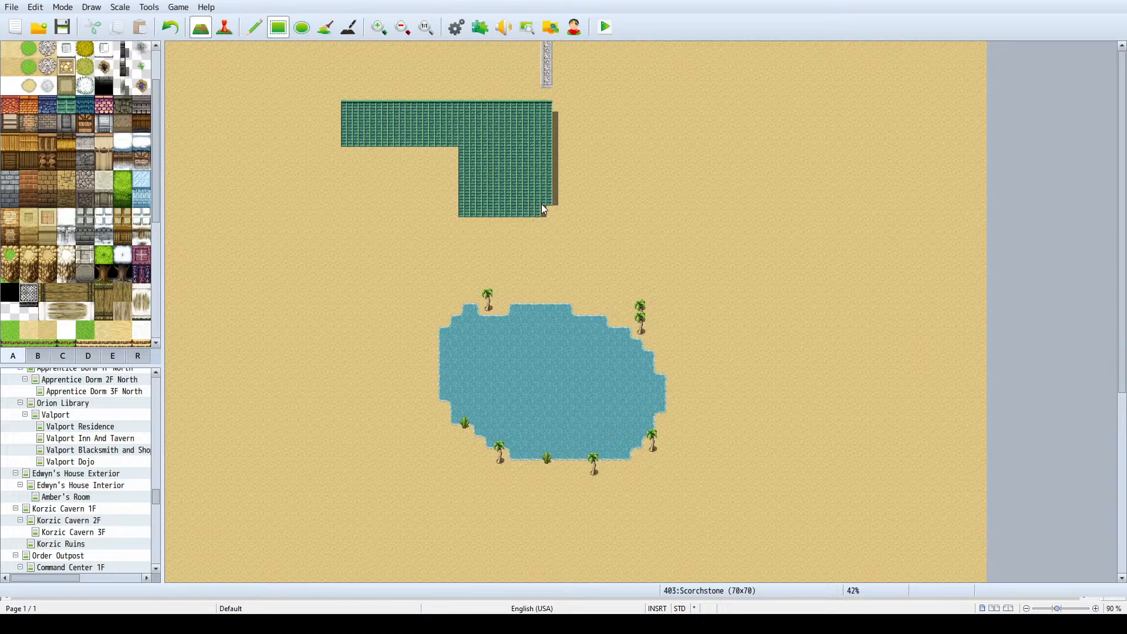
click(544, 211)
drag(463, 153, 349, 156)
drag(562, 150, 649, 114)
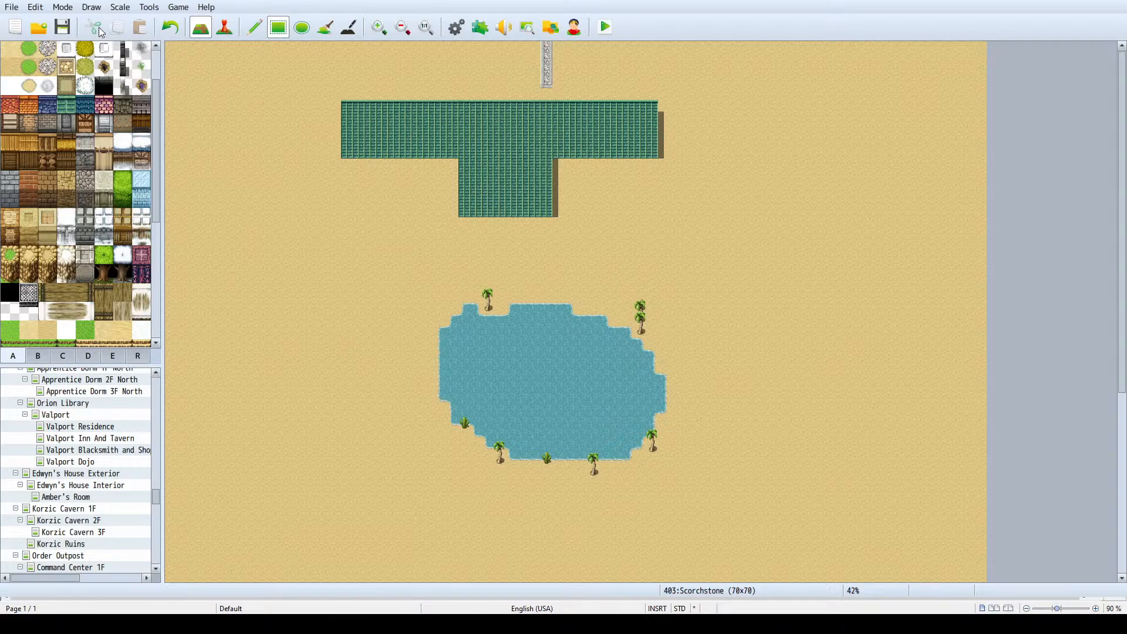
- Copy the T-shaped roof four tiles closer to the lake and clear the leftover original roof above it
click(254, 27)
mouse_move(320, 226)
right_down()
mouse_move(714, 102)
mouse_move(432, 155)
mouse_move(348, 192)
mouse_move(347, 210)
right_up()
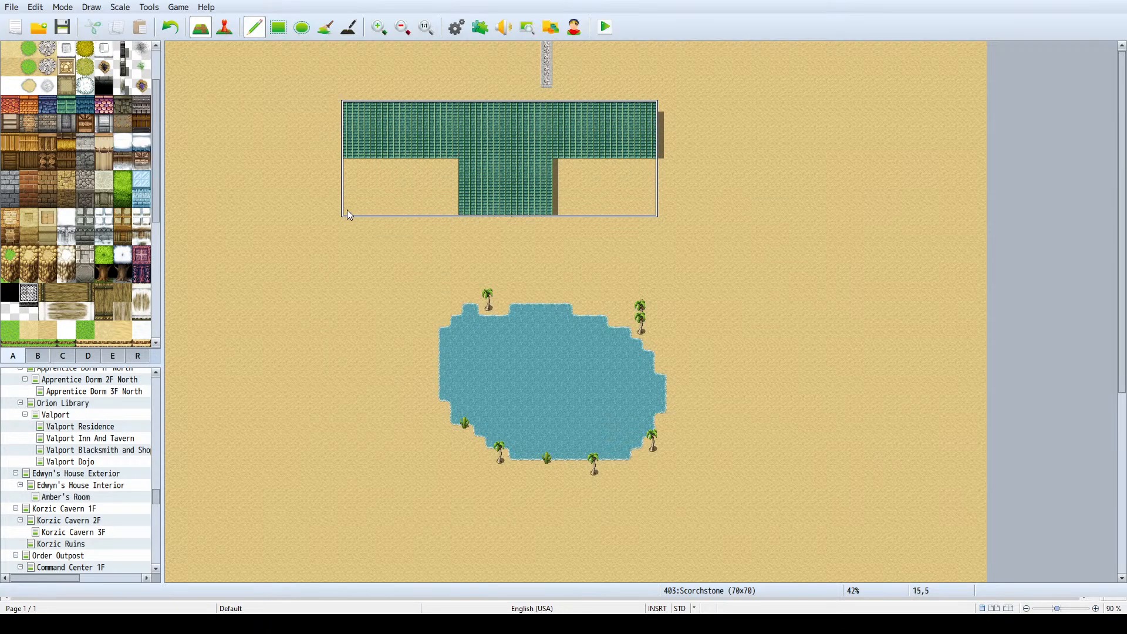
click(332, 262)
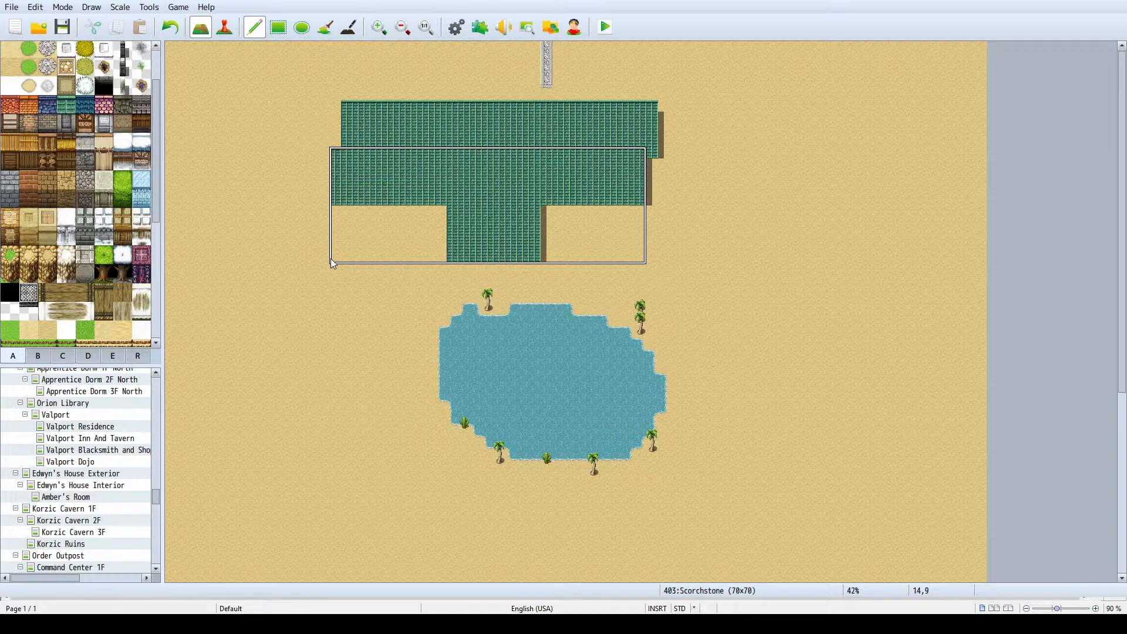
click(278, 28)
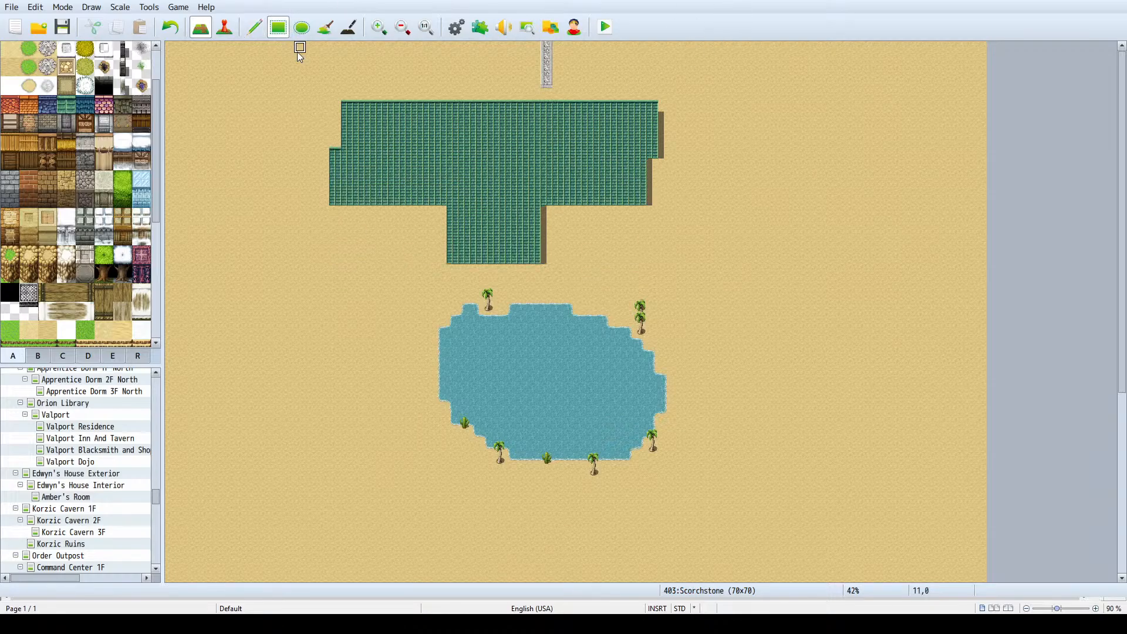
mouse_move(309, 82)
mouse_down()
mouse_move(658, 169)
mouse_move(301, 93)
mouse_up()
key(ctrl+z)
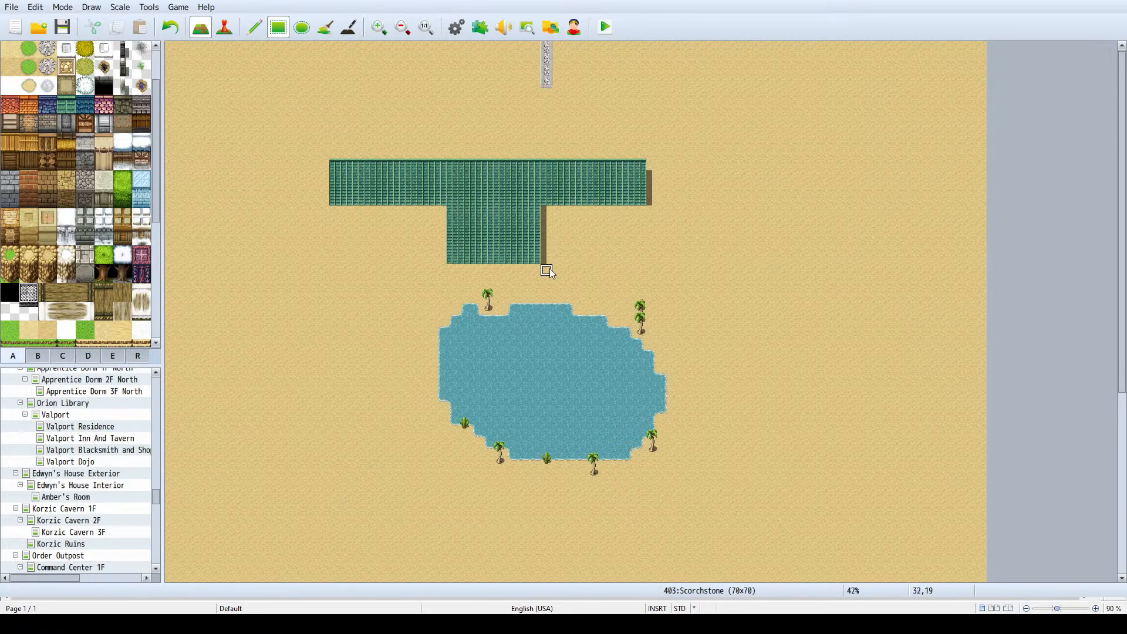
- Trim the T-shaped roof with sand to a stem about four tiles wide and a crossbar about 18 tiles wide
drag(549, 269, 527, 209)
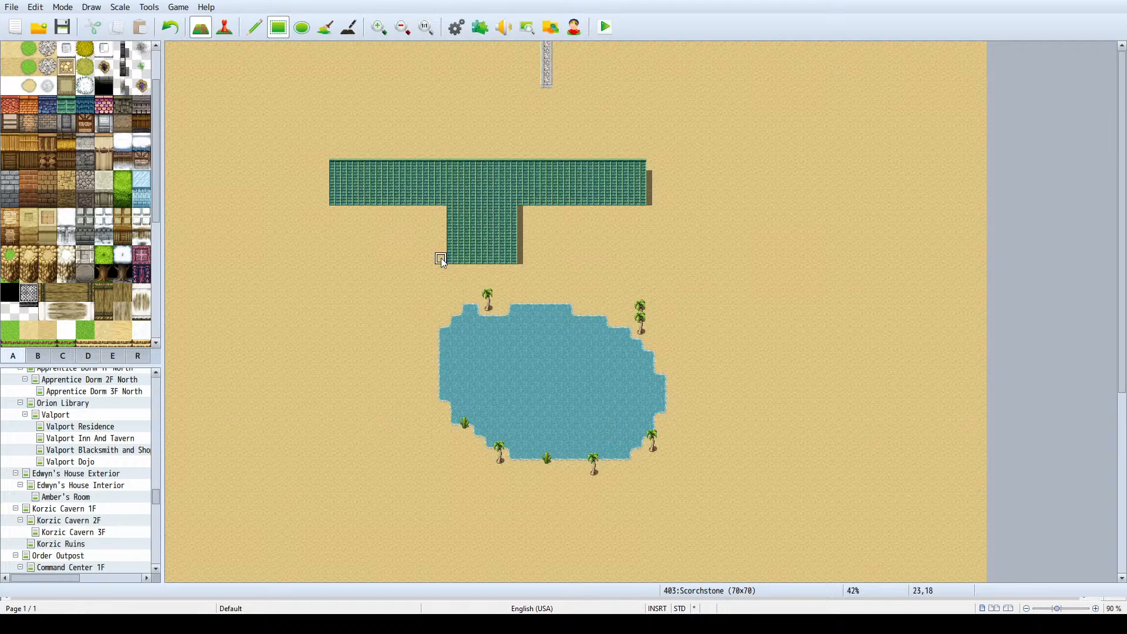
drag(440, 258, 465, 223)
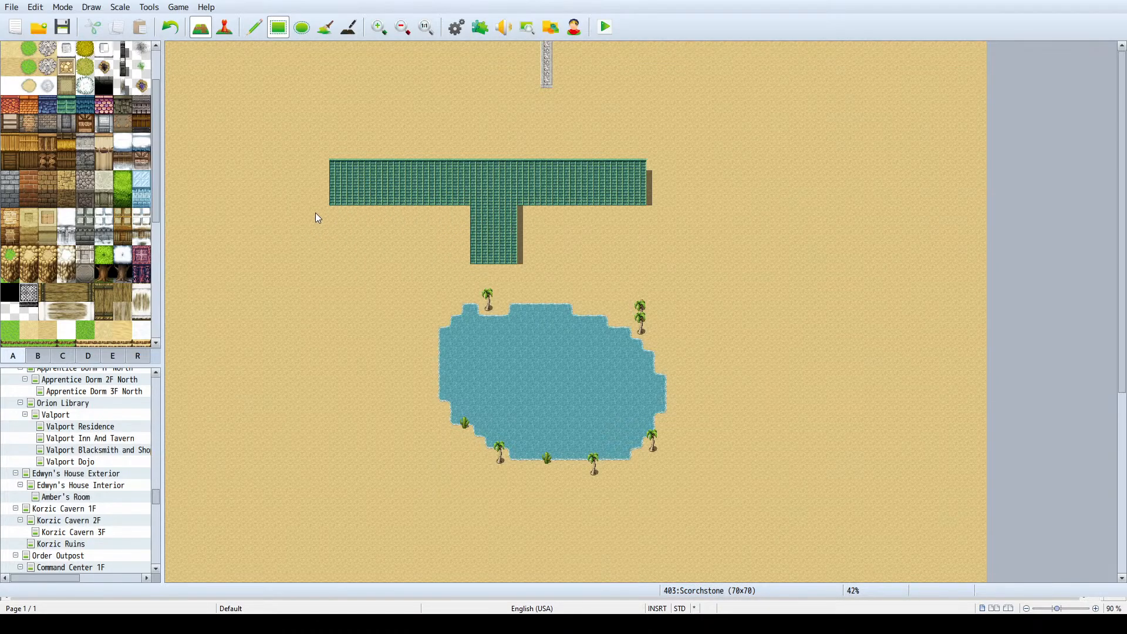
drag(315, 213, 375, 151)
drag(648, 204, 620, 151)
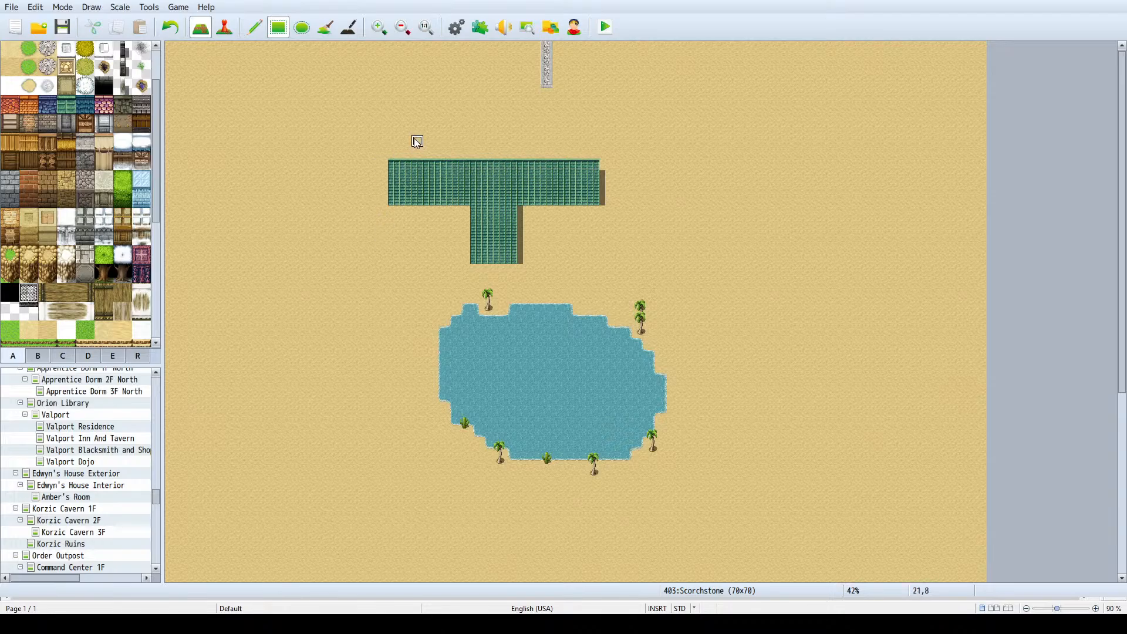
drag(395, 167, 593, 163)
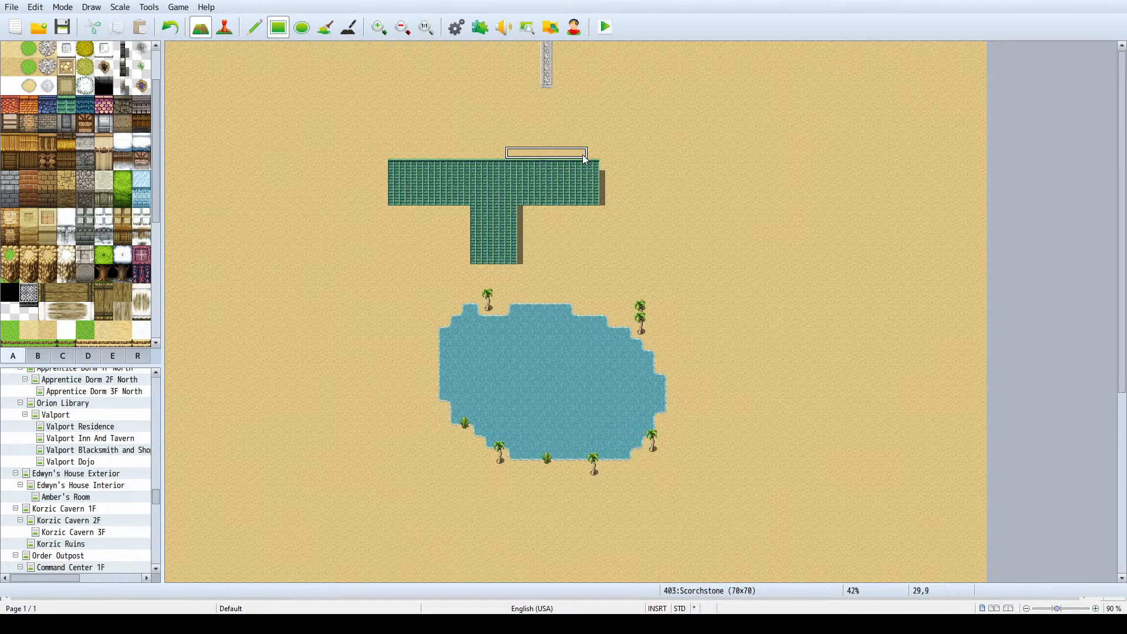
right_click(582, 154)
- Paint an Outer Wall C (Rock Wall) section two tiles high along the underside of the roof's west arm
ctrl+scroll(515, 170, up, 1)
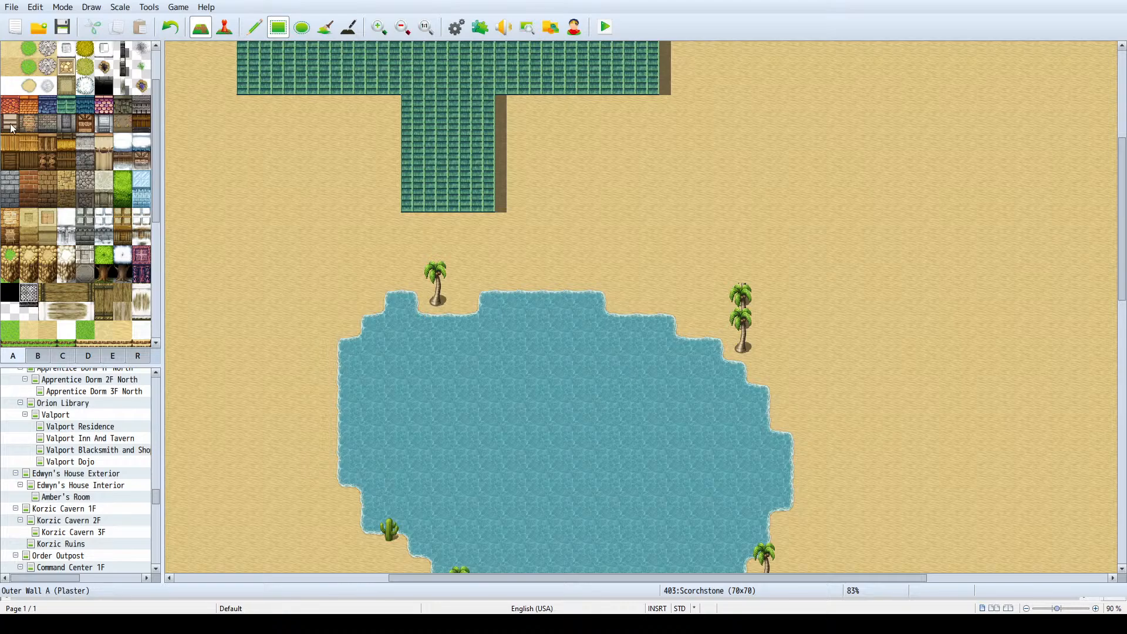
click(47, 124)
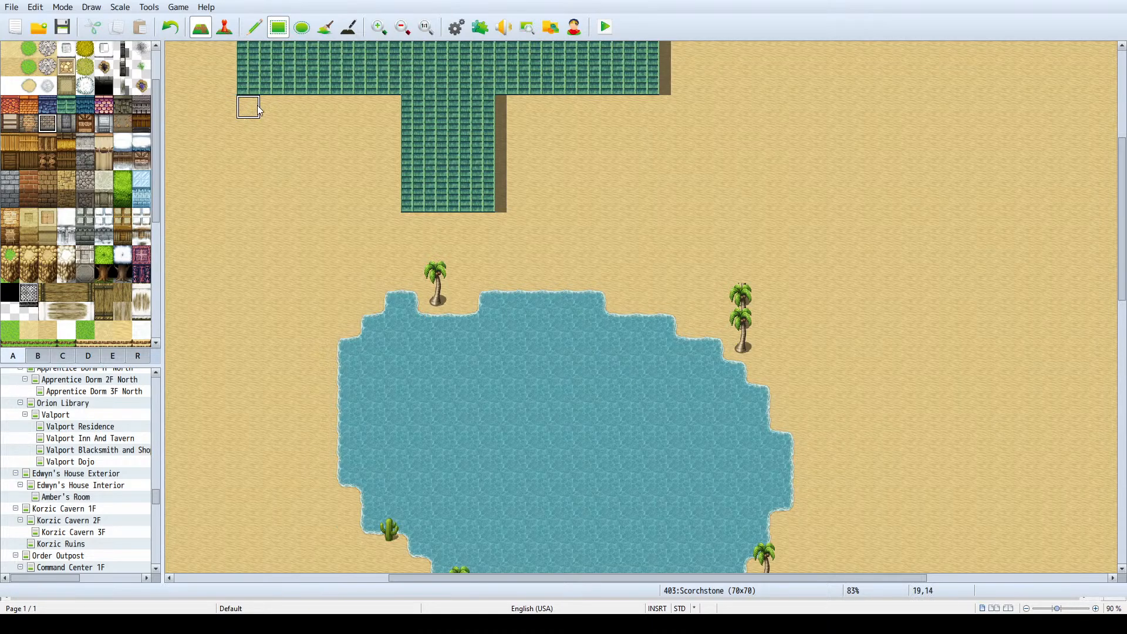
drag(249, 107, 308, 111)
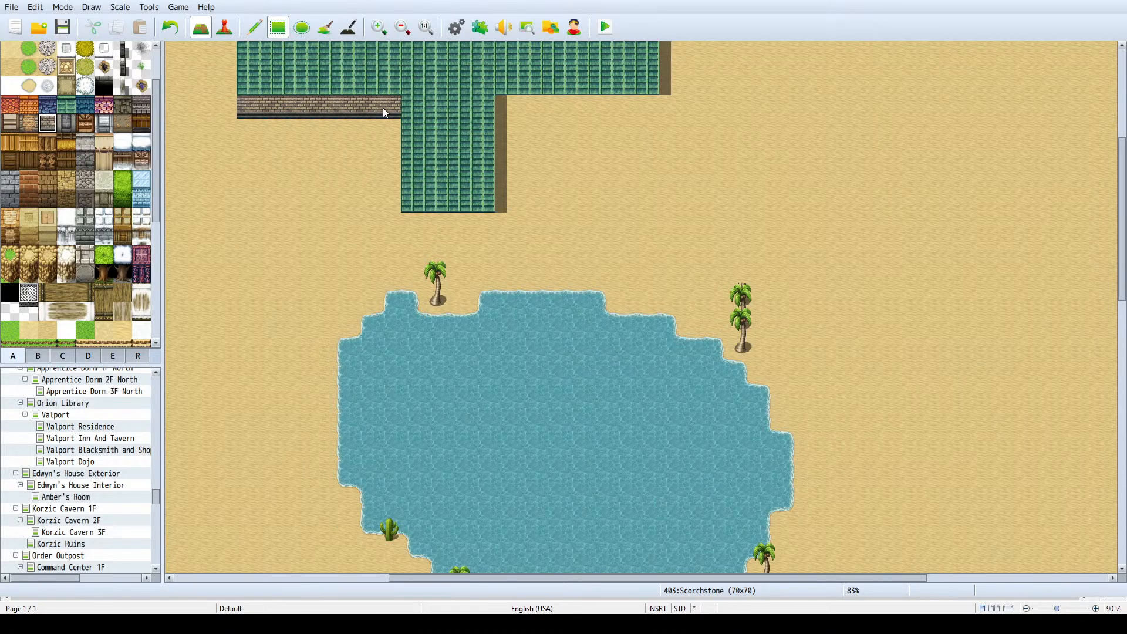
drag(383, 108, 390, 126)
scroll(387, 125, up, 3)
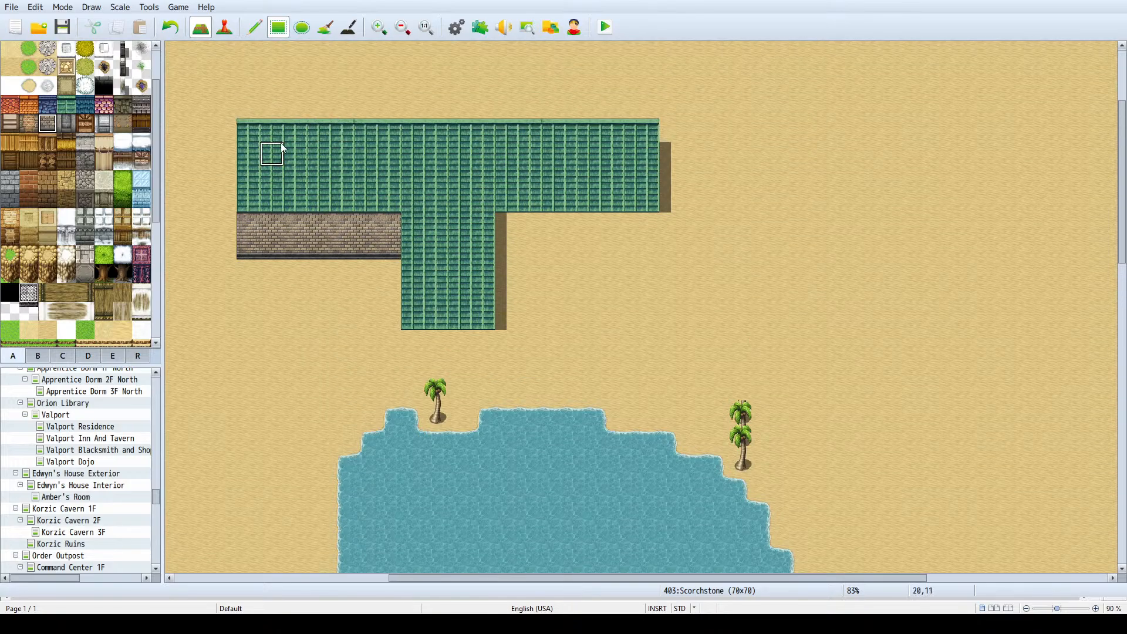
- Add two-tile-high rock wall sections below the roof's stem and along the underside of its east arm
drag(411, 340, 482, 358)
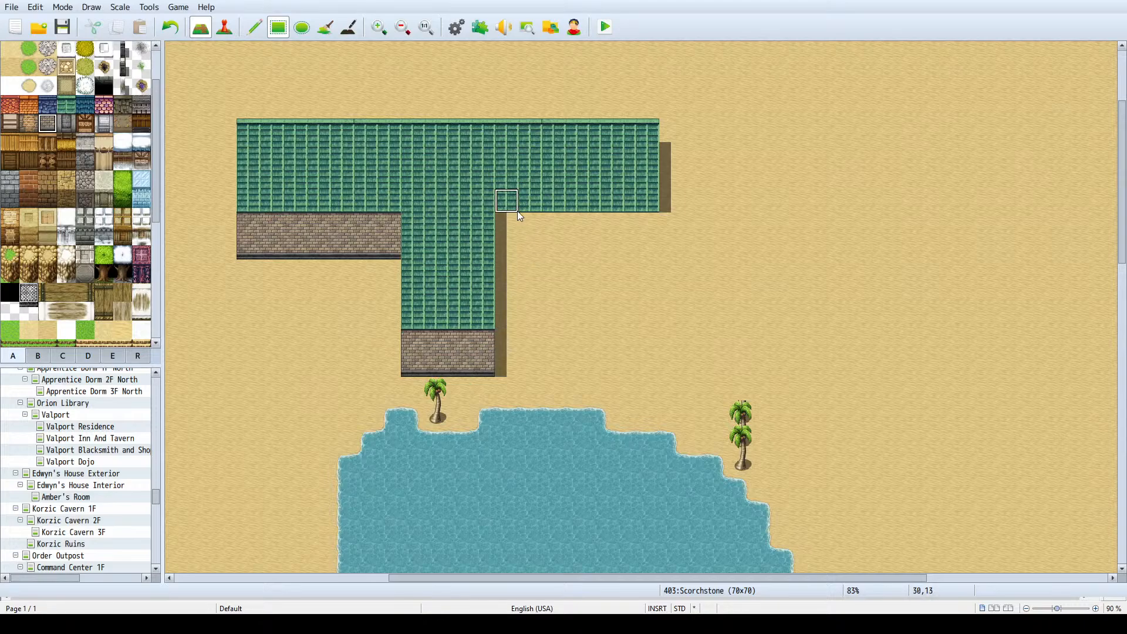
mouse_move(518, 219)
mouse_down()
mouse_move(617, 226)
mouse_move(645, 243)
mouse_up()
ctrl+scroll(625, 232, down, 3)
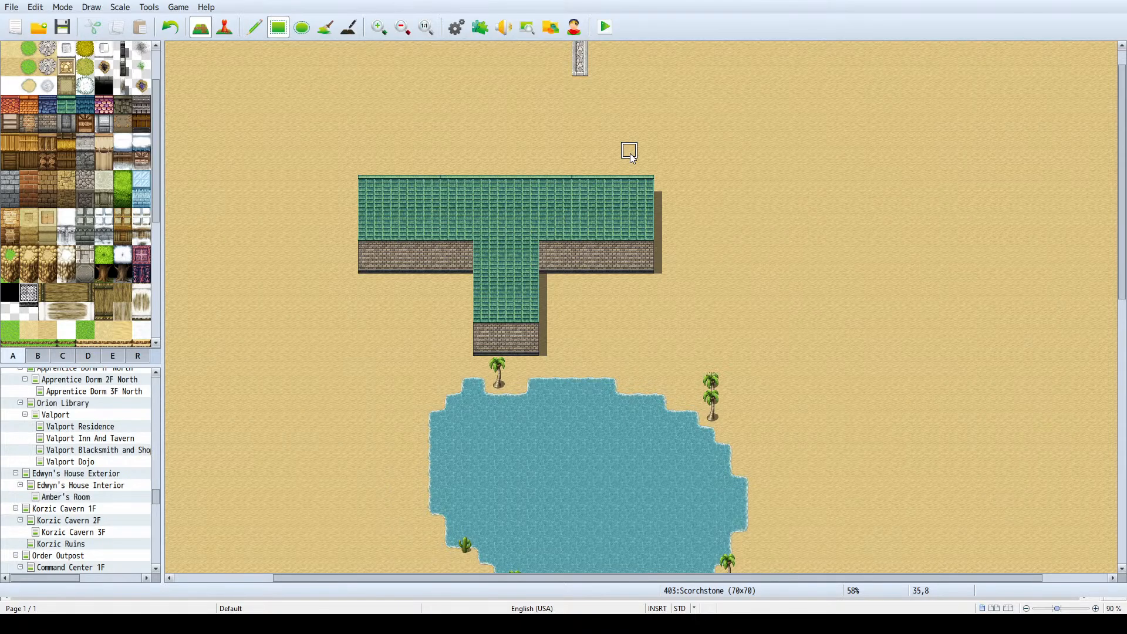
- Shorten the building's east arm to three tiles wide by covering its outer four columns of roof and wall with sand
drag(639, 167, 590, 267)
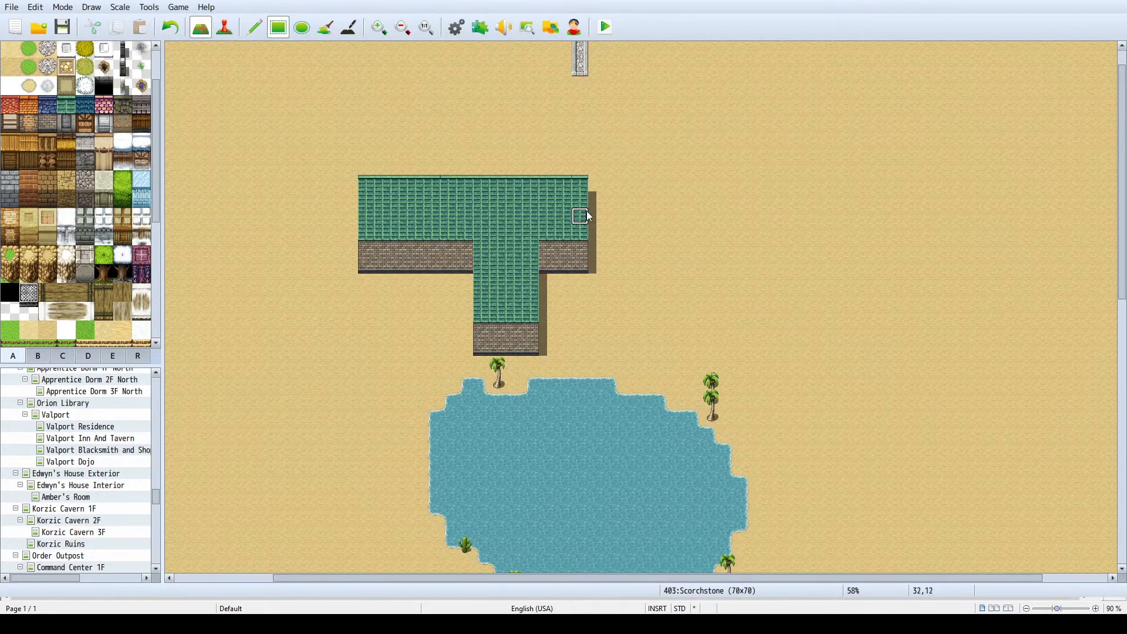
drag(552, 192, 548, 192)
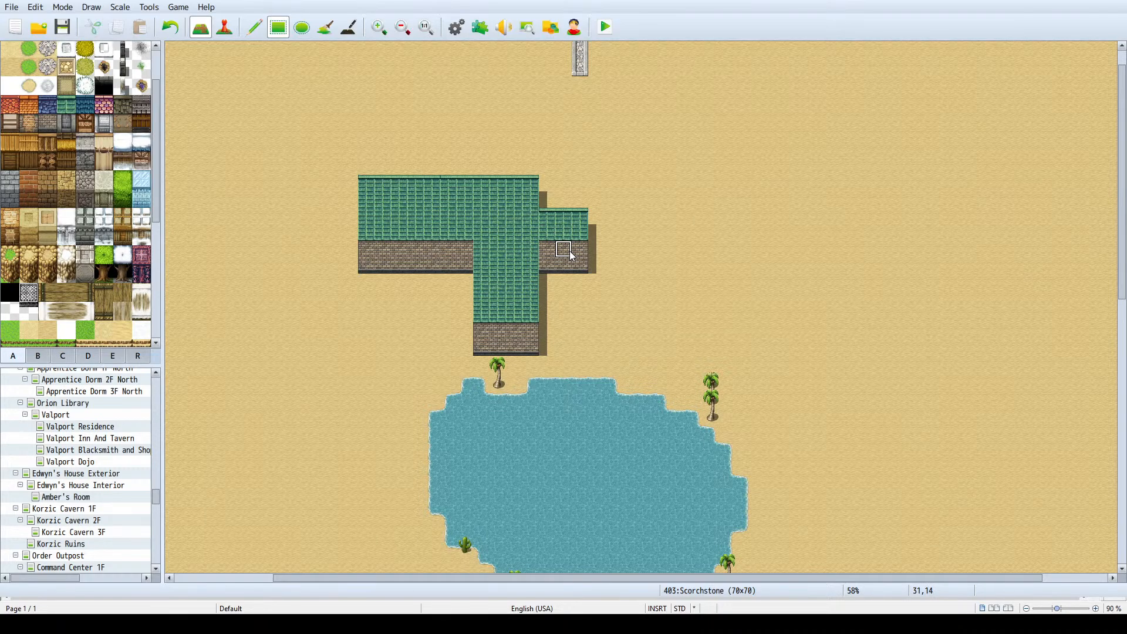
scroll(488, 186, up, 1)
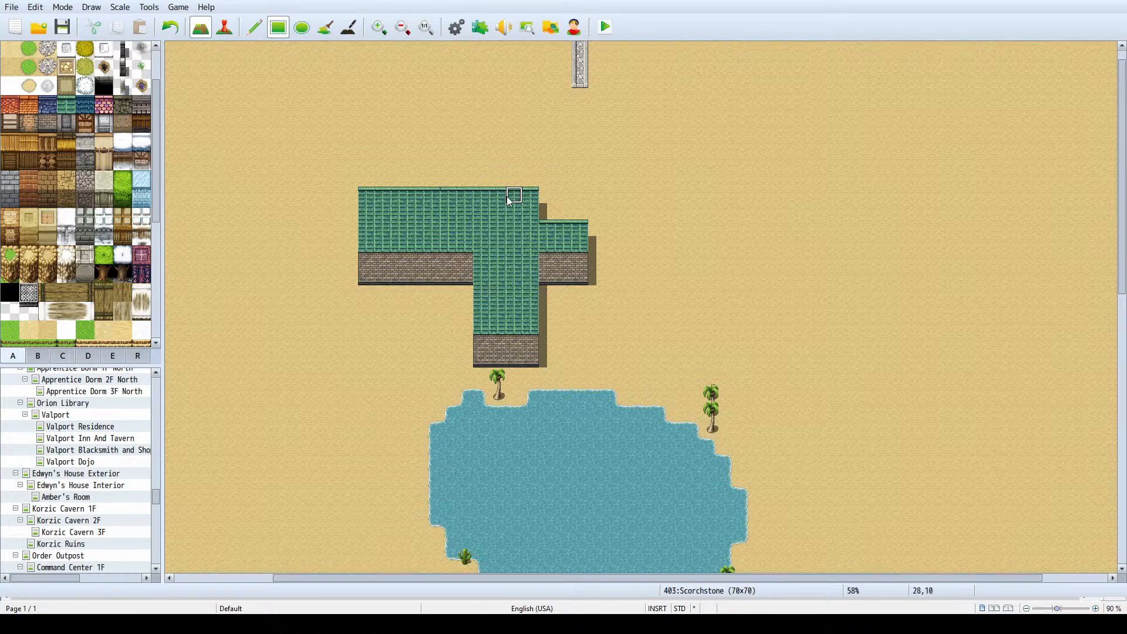
ctrl+scroll(510, 200, up, 2)
ctrl+scroll(492, 198, up, 1)
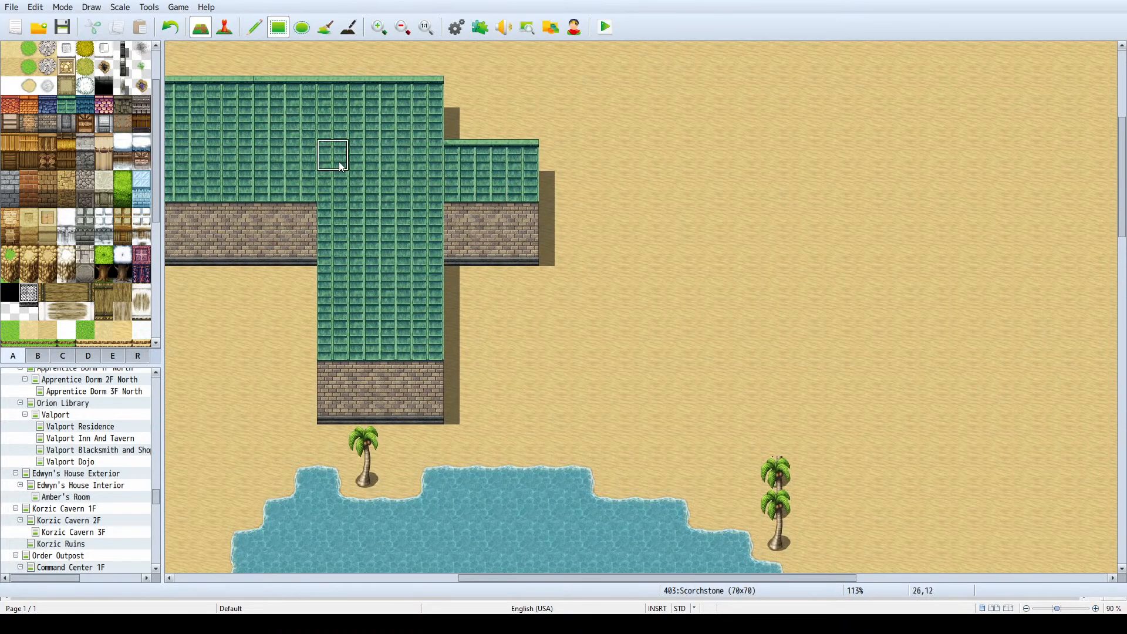
scroll(339, 162, up, 1)
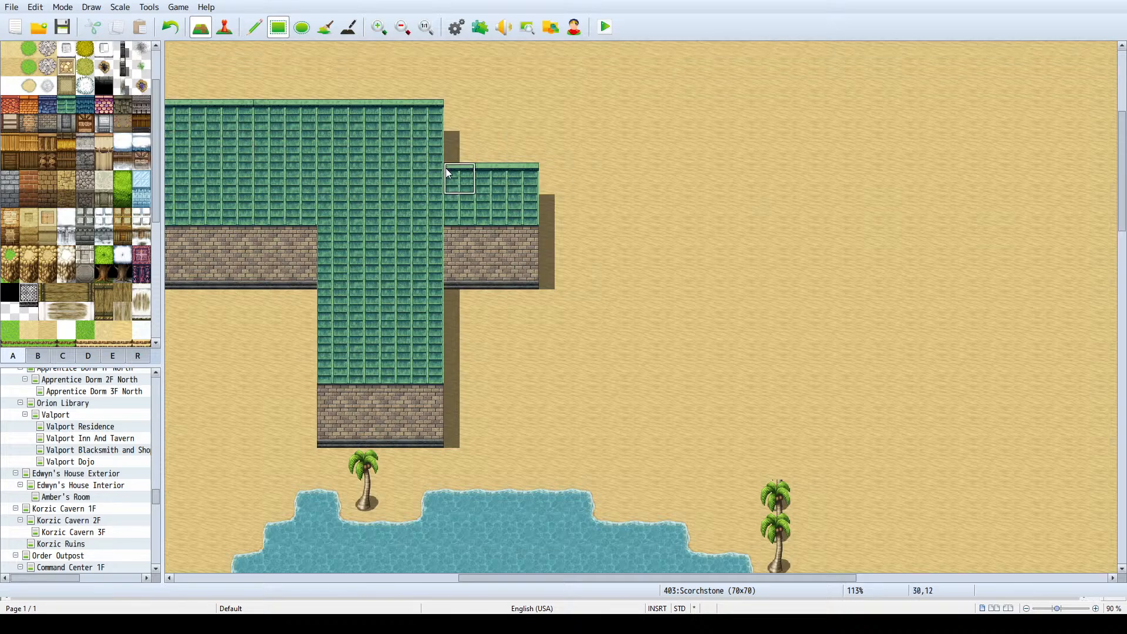
drag(447, 168, 529, 217)
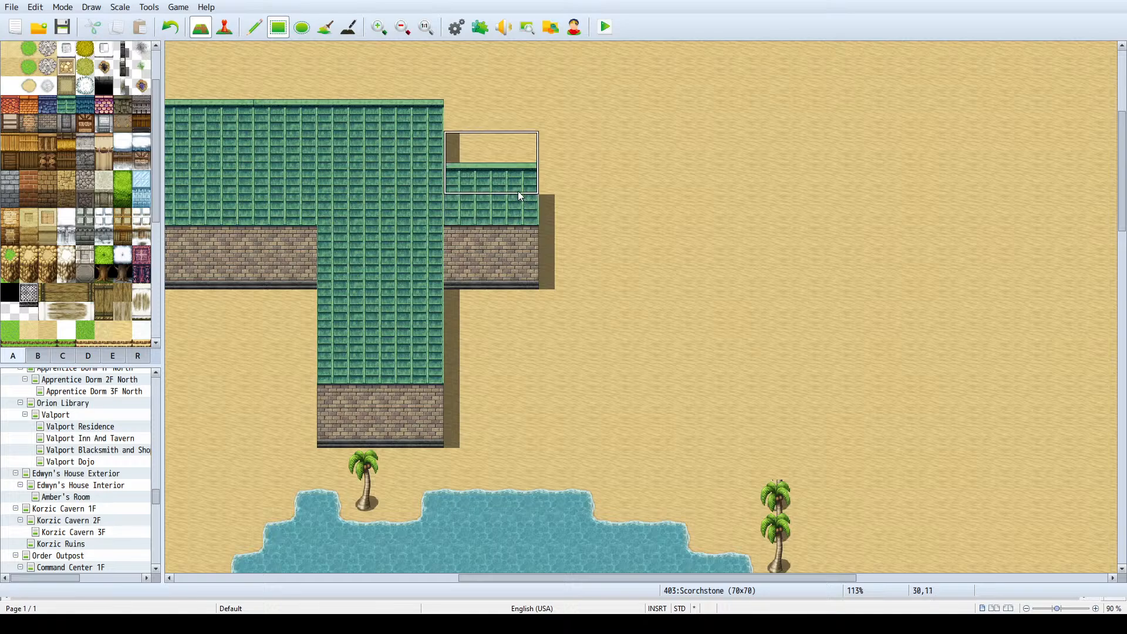
click(507, 146)
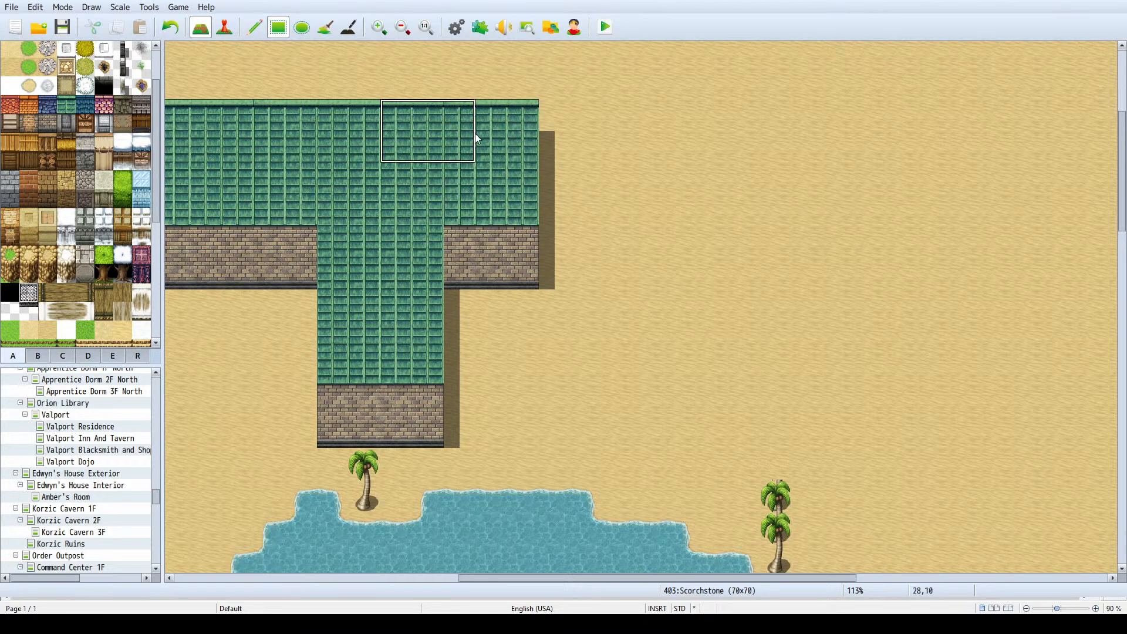
- Raise the east arm's rock wall by two tiles and fill the leftover wall area below it with sand
right_click(523, 234)
mouse_move(577, 283)
mouse_down()
mouse_move(471, 260)
mouse_move(453, 191)
mouse_move(509, 189)
mouse_move(511, 202)
mouse_up()
right_click(311, 251)
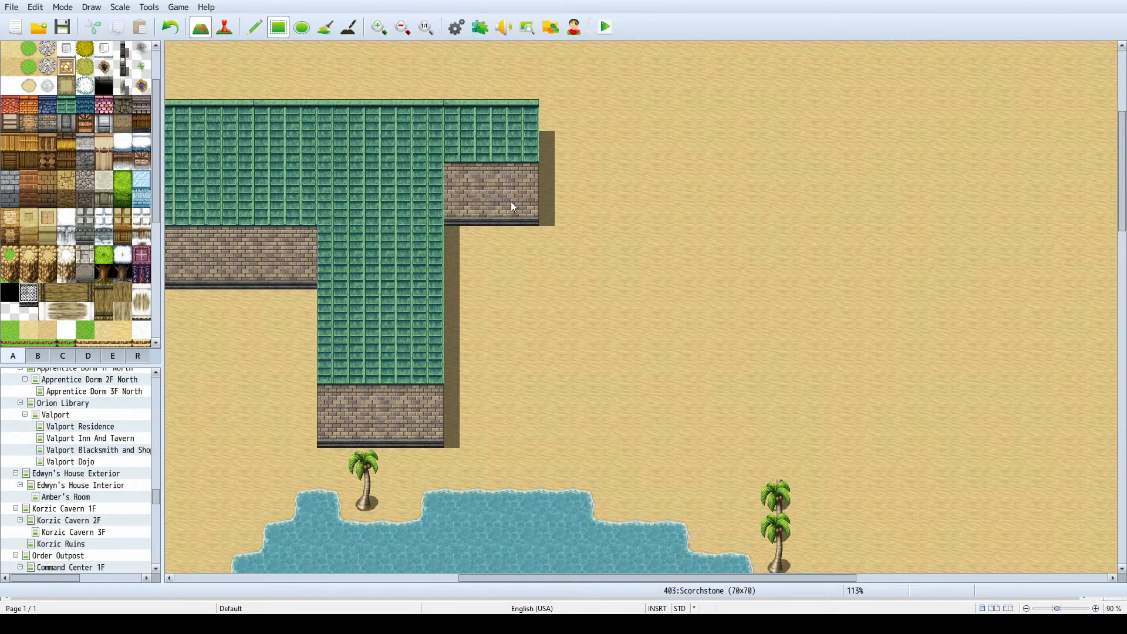
- Lower the east arm's rock wall by one tile with roof above it, and widen the building's stem one tile westward
ctrl+scroll(514, 146, down, 3)
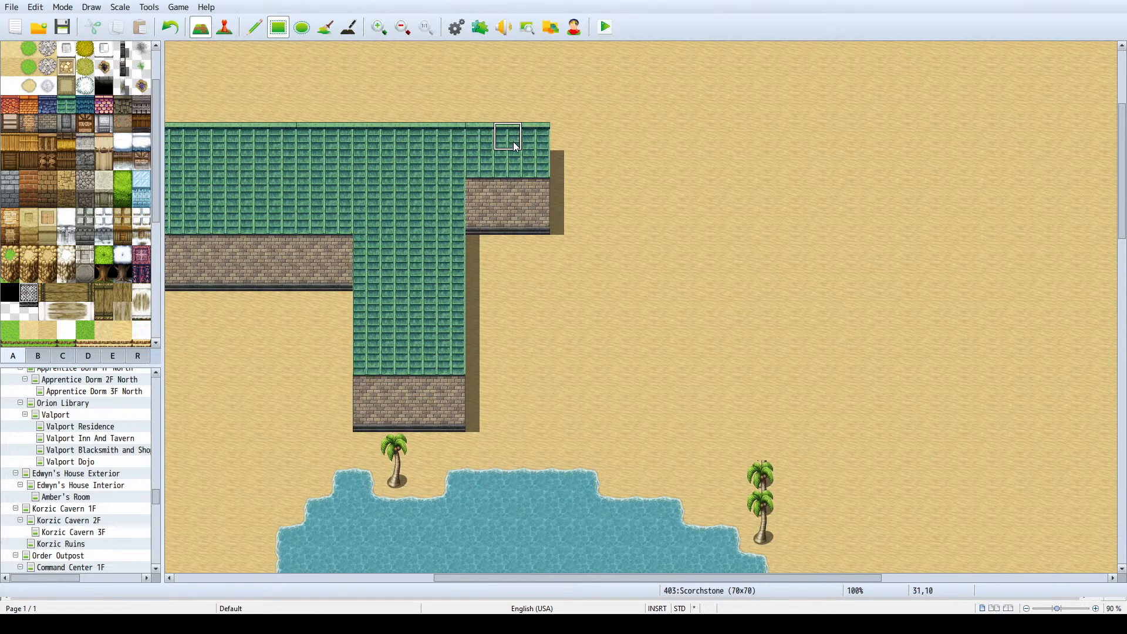
right_click(490, 209)
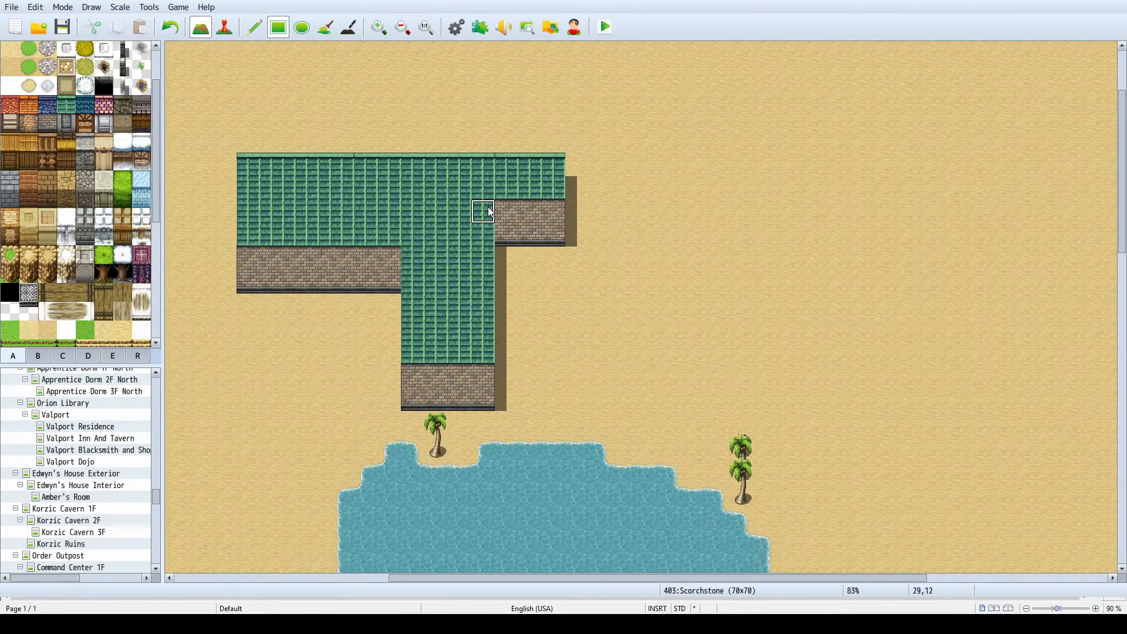
mouse_move(490, 209)
mouse_down()
mouse_move(547, 212)
mouse_move(523, 246)
mouse_move(501, 251)
mouse_up()
right_click(559, 238)
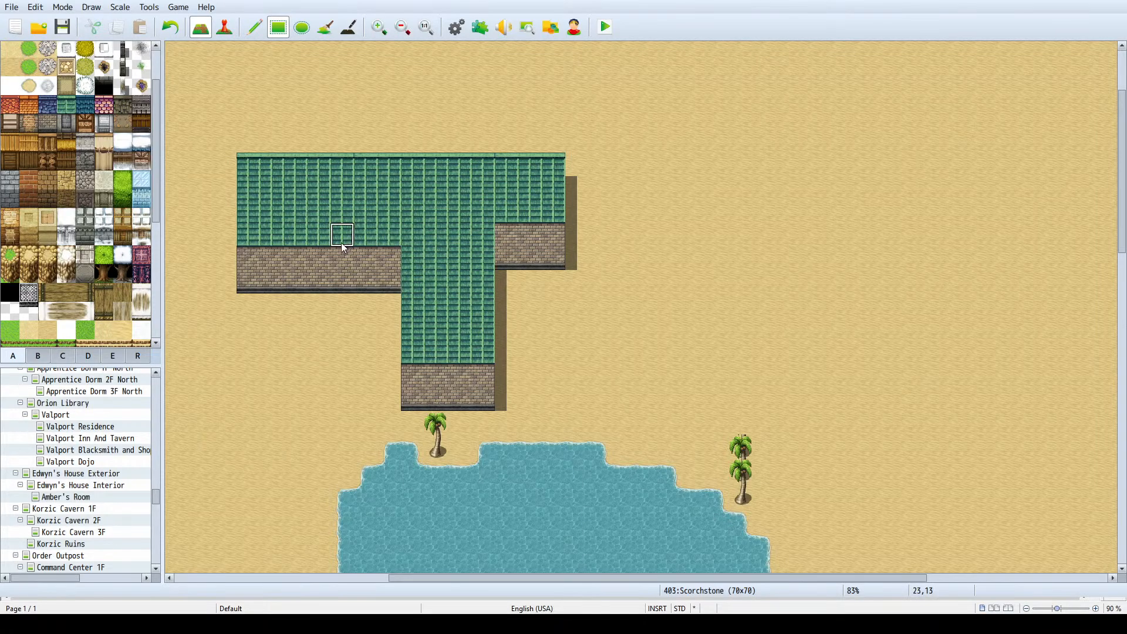
scroll(329, 205, up, 1)
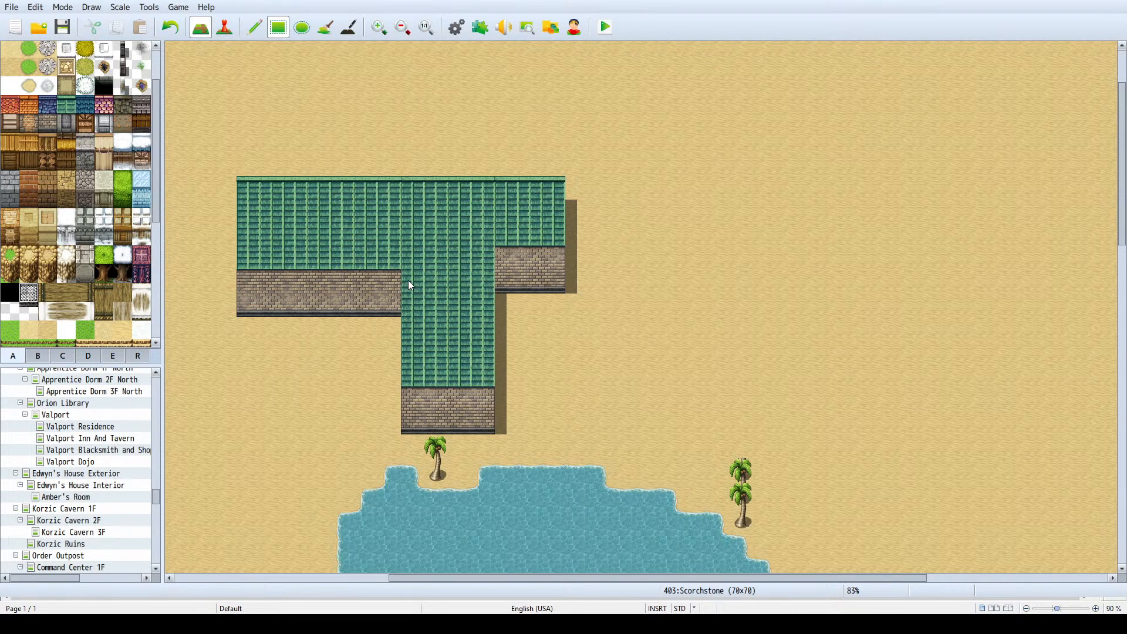
mouse_move(407, 280)
mouse_down()
mouse_move(380, 316)
mouse_move(375, 413)
mouse_move(396, 383)
mouse_up()
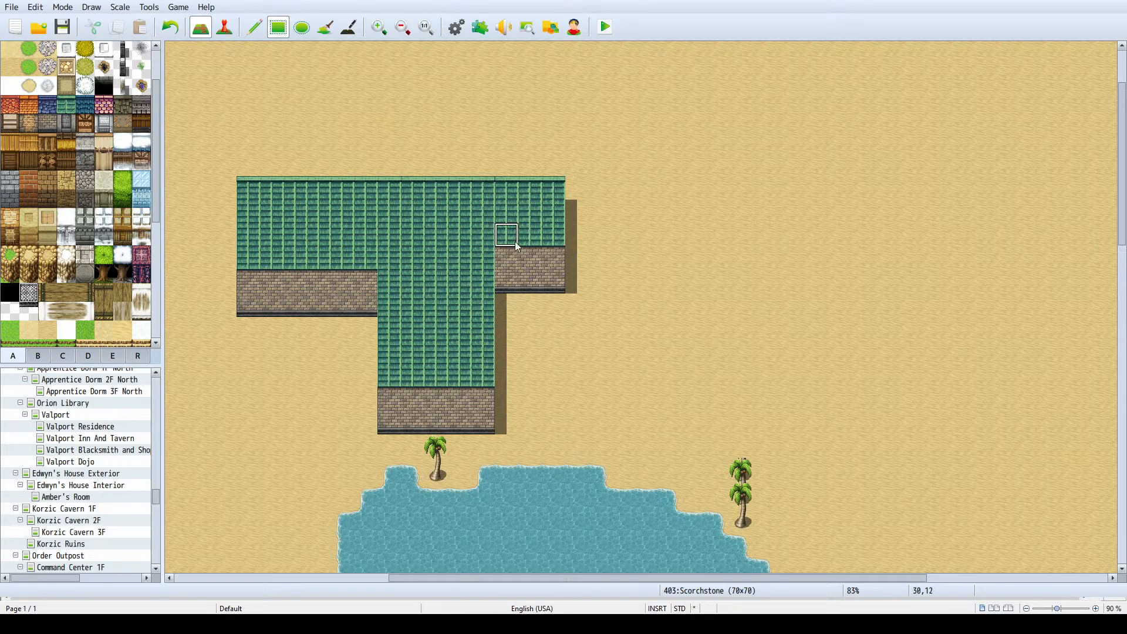
- Place a black arched entrance in the middle of the east arm's rock wall and an INN sign directly above it
scroll(43, 192, down, 4)
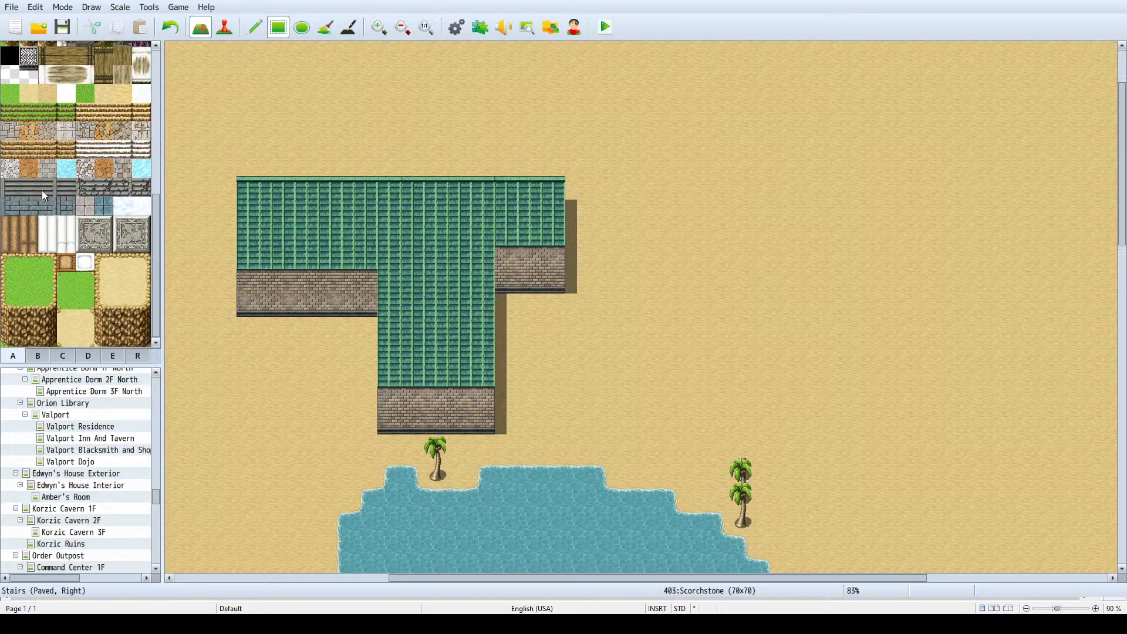
scroll(33, 191, down, 3)
click(38, 354)
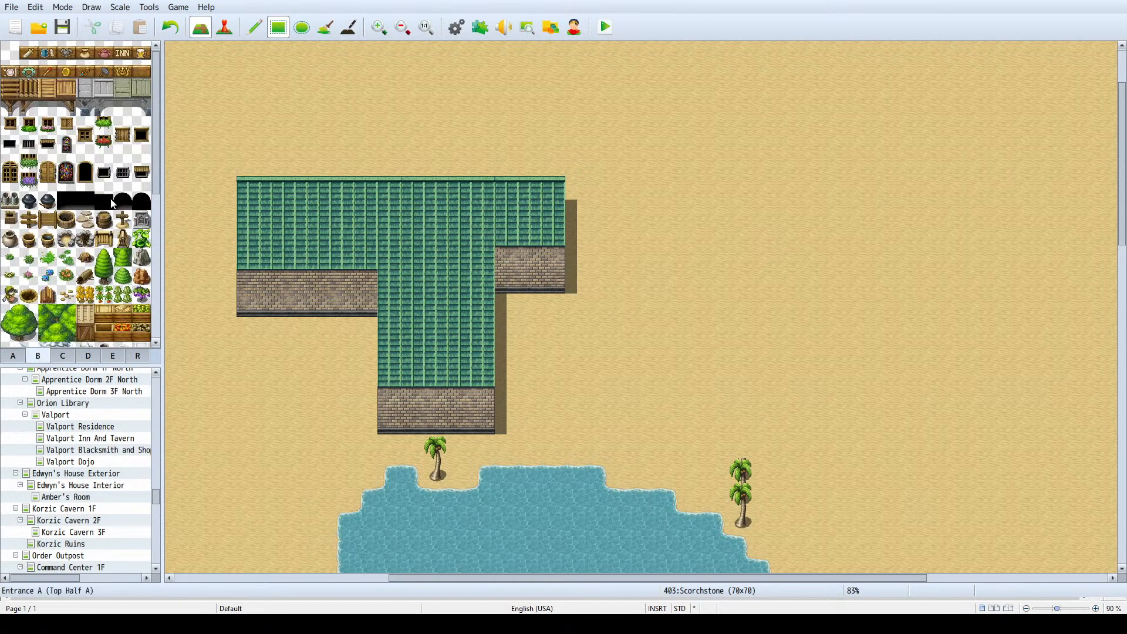
click(141, 201)
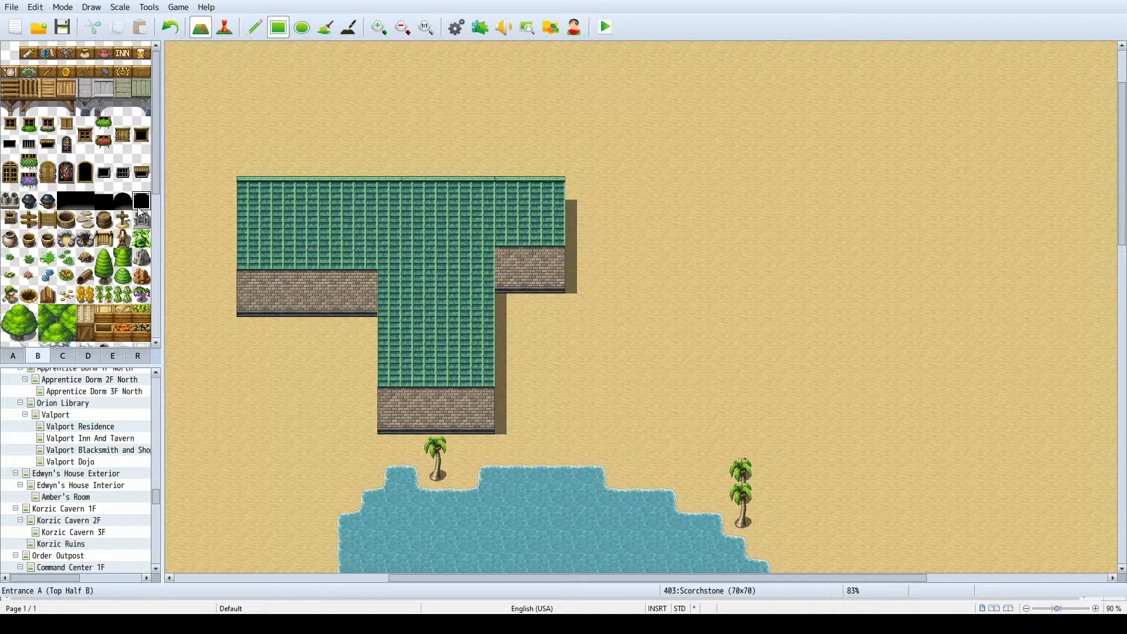
click(537, 279)
click(119, 53)
click(531, 259)
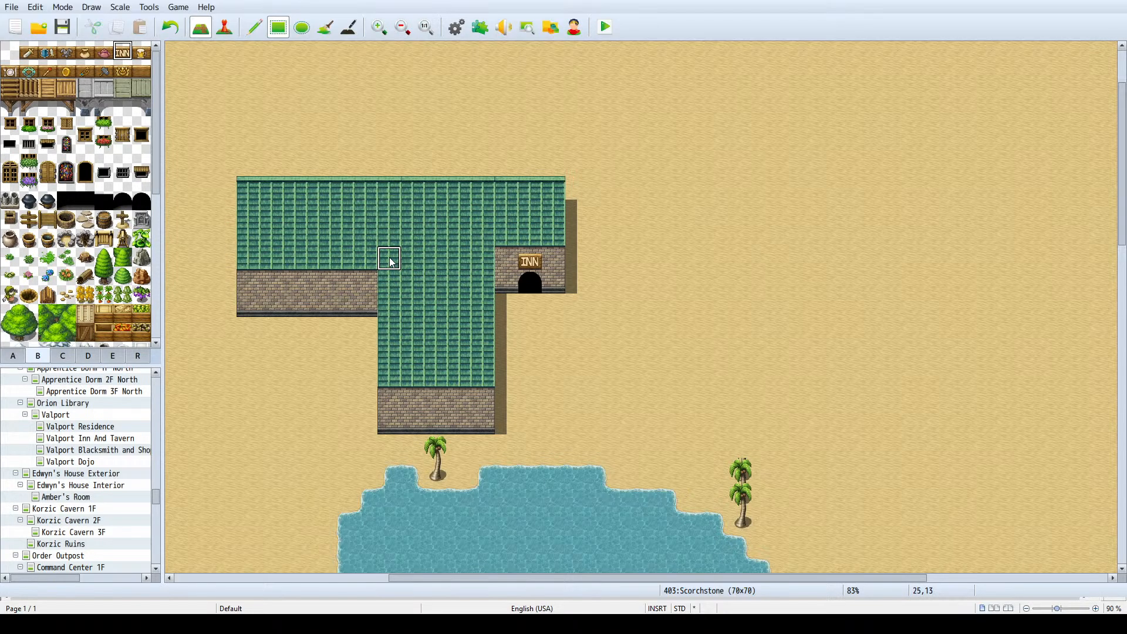
- Place two awning-covered windows (Middle Window H) symmetrically on the rock wall of the building's stem
click(144, 164)
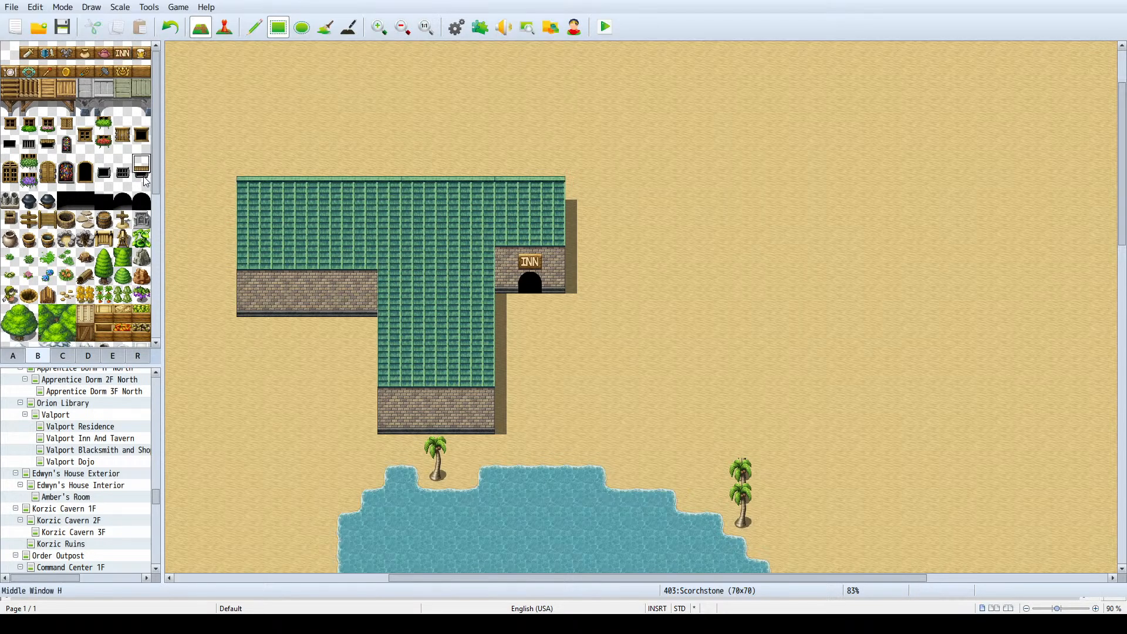
drag(145, 169, 145, 178)
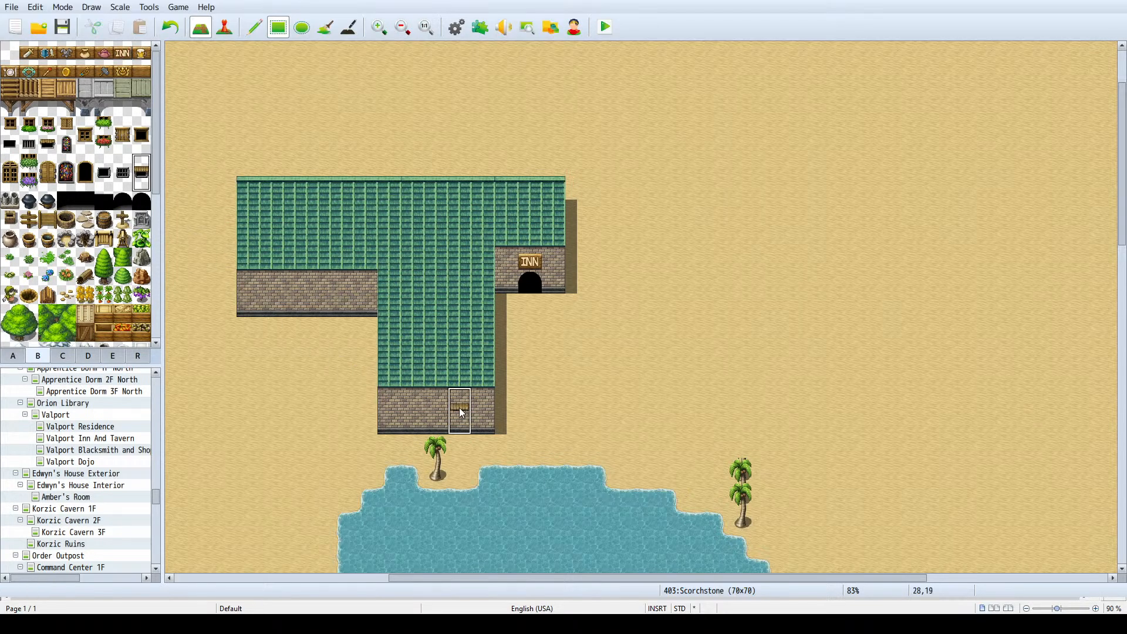
click(459, 410)
click(411, 410)
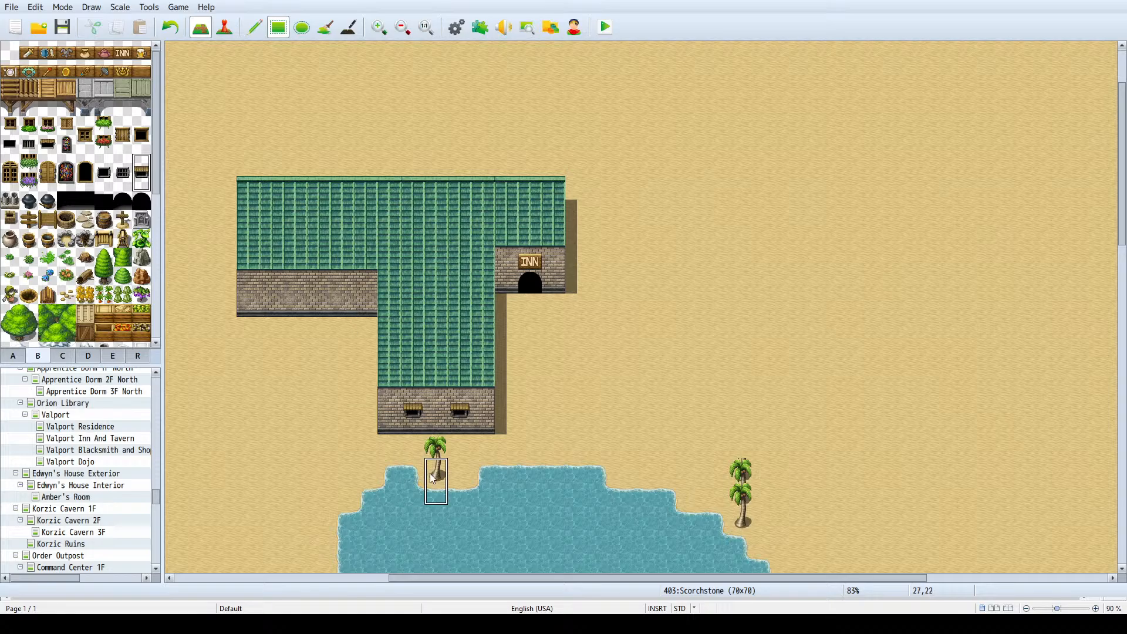
- Try adding shadows beneath the stem's two windows with the shadow pen, on the sand and on the wall
click(349, 27)
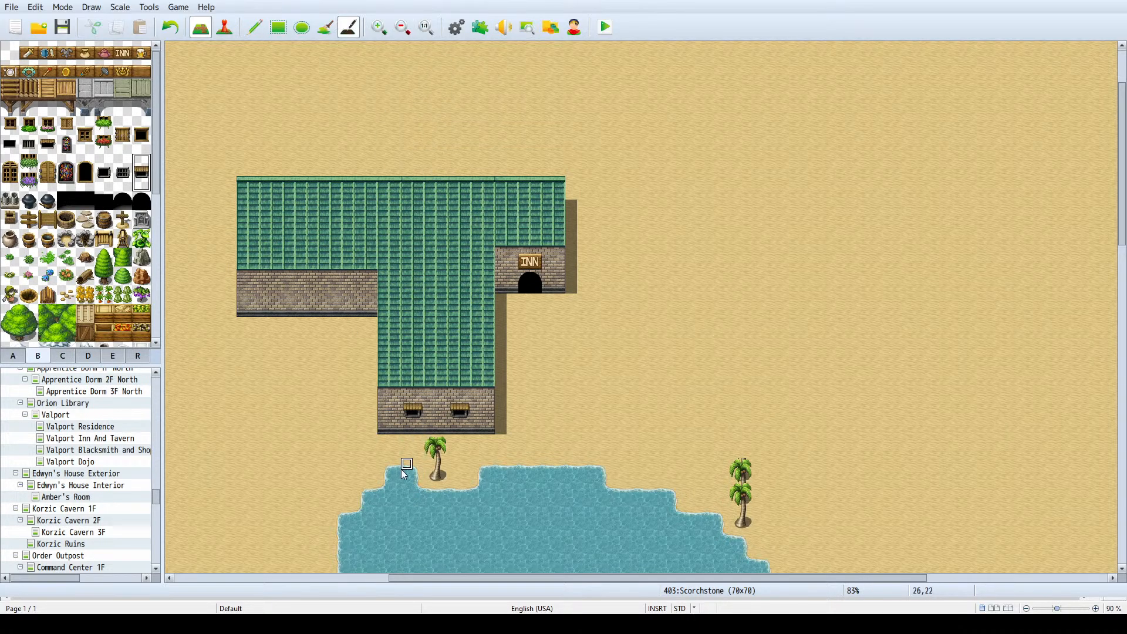
drag(407, 441, 454, 441)
click(459, 441)
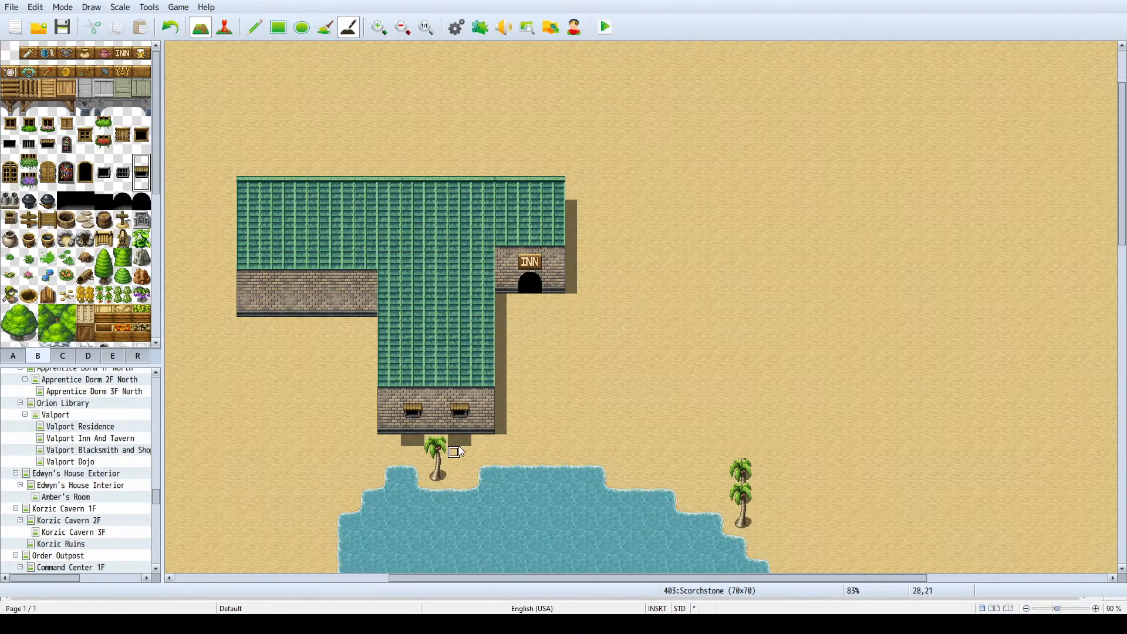
click(456, 430)
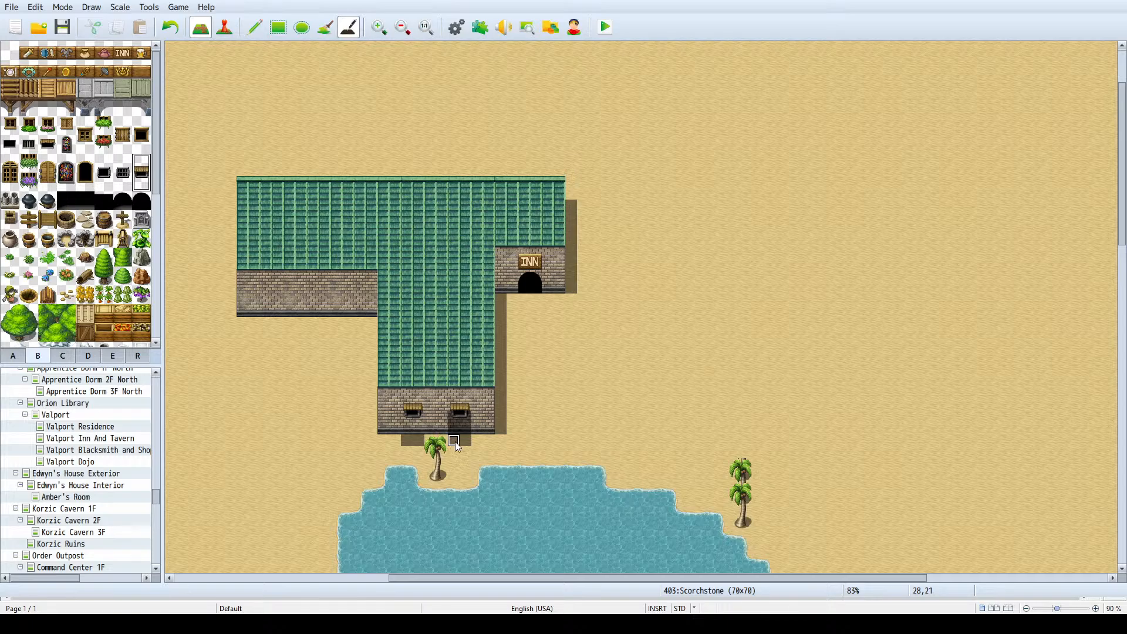
scroll(452, 435, up, 2)
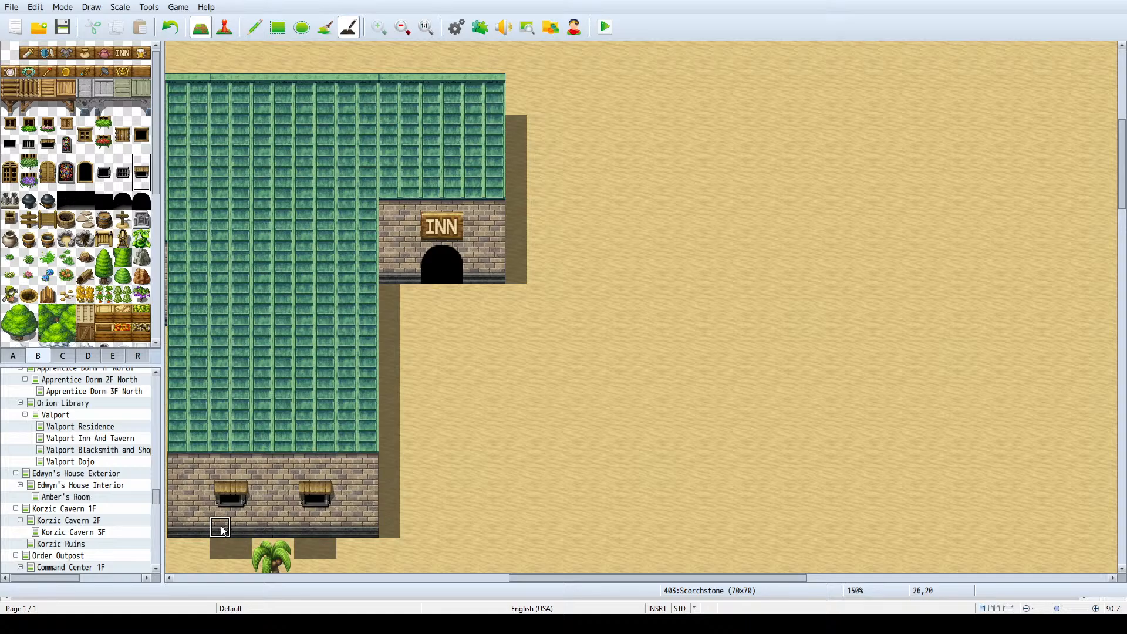
- Erase the two trial shadows on the sand in front of the stem's rock wall
scroll(223, 529, down, 2)
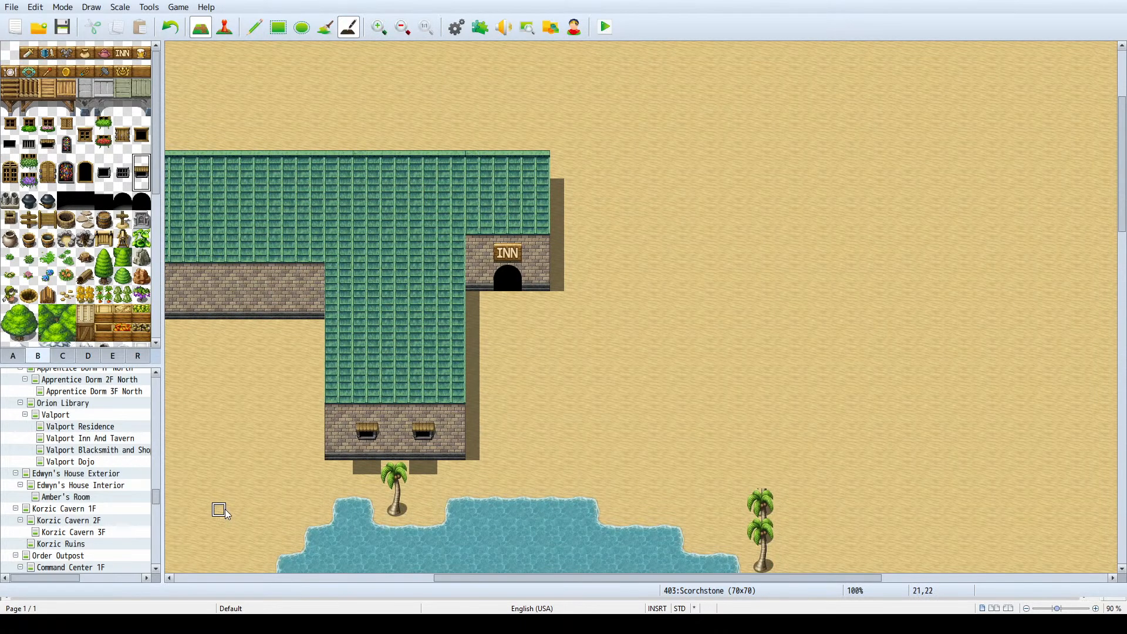
click(361, 458)
click(361, 465)
drag(363, 464, 432, 468)
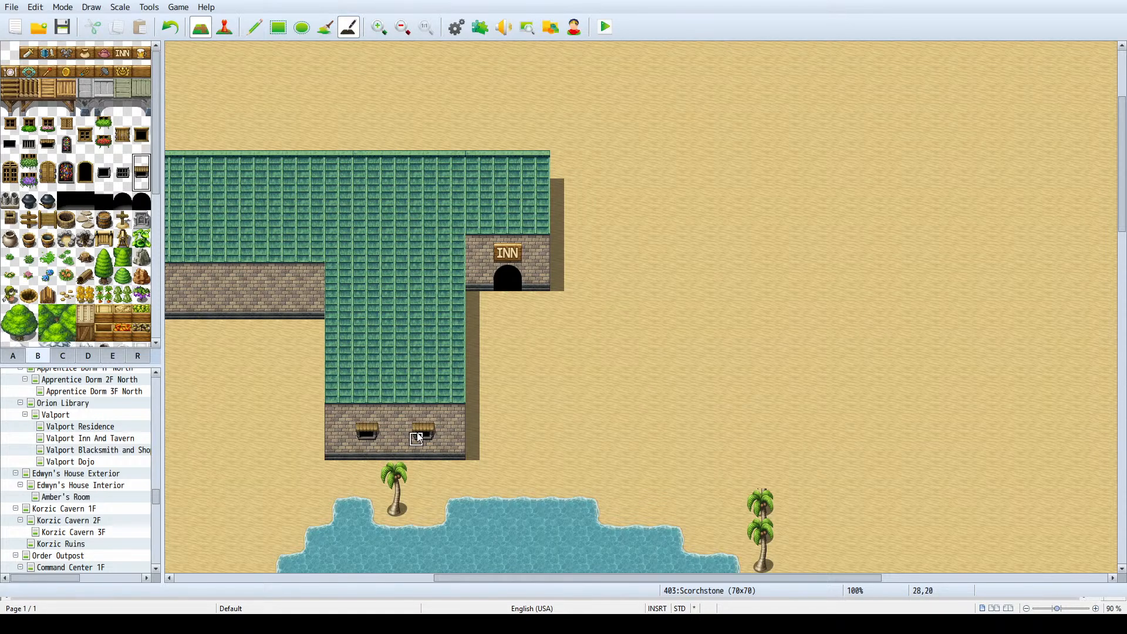
scroll(419, 439, down, 1)
scroll(365, 406, up, 2)
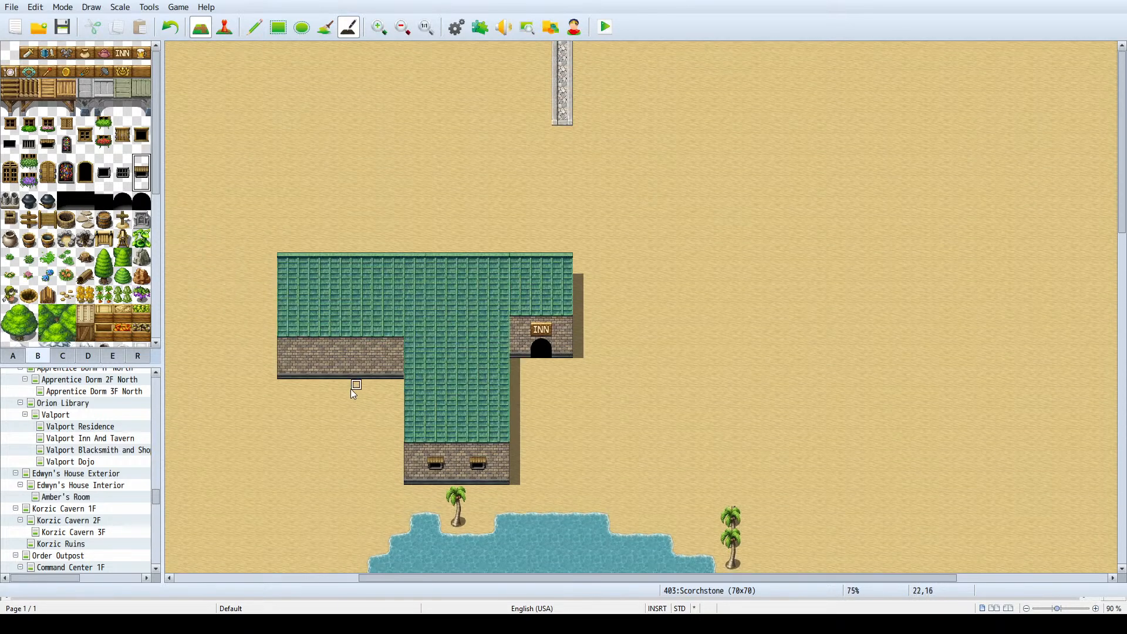
scroll(346, 390, down, 2)
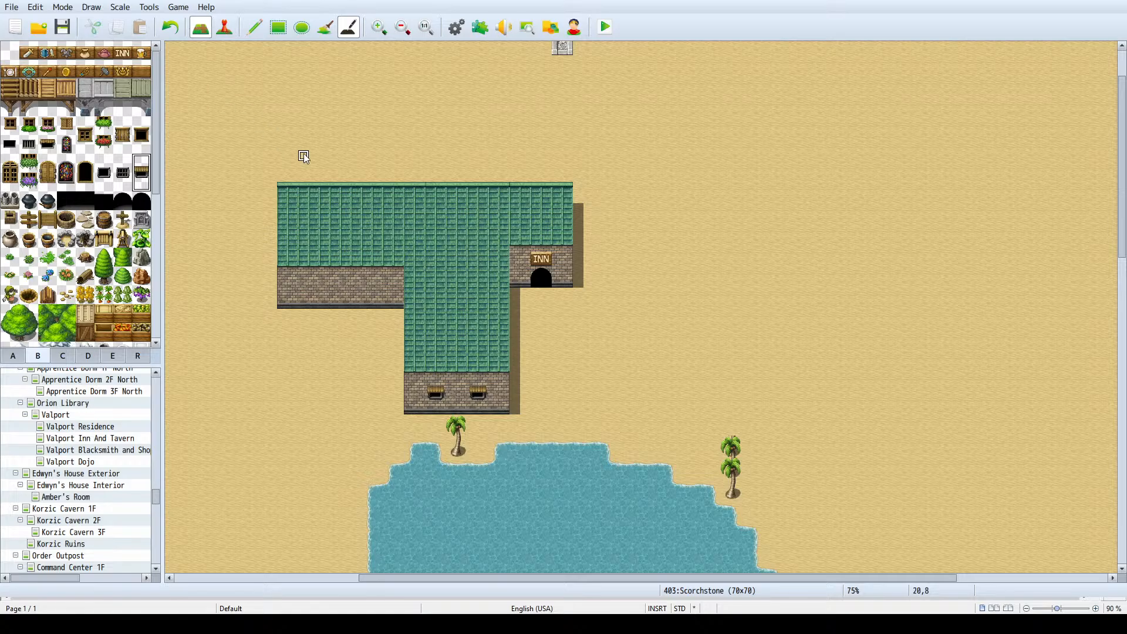
mouse_move(698, 169)
mouse_down()
mouse_move(707, 289)
mouse_move(697, 196)
mouse_move(660, 131)
mouse_move(613, 159)
mouse_move(503, 83)
mouse_up()
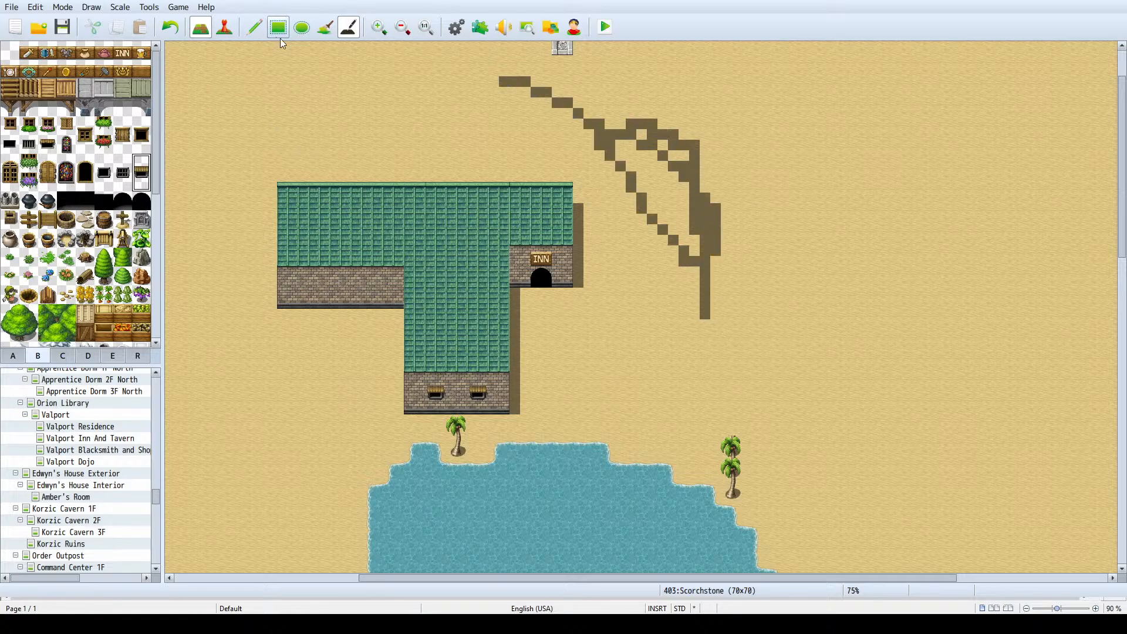
key(ctrl+z)
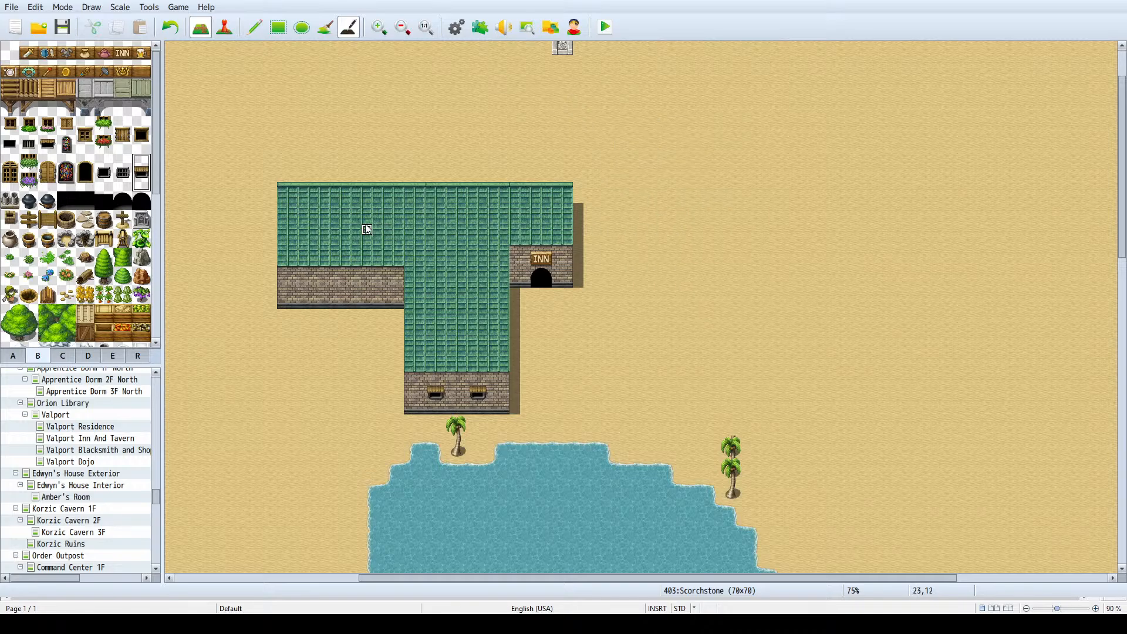
ctrl+scroll(303, 201, down, 2)
ctrl+scroll(311, 223, down, 1)
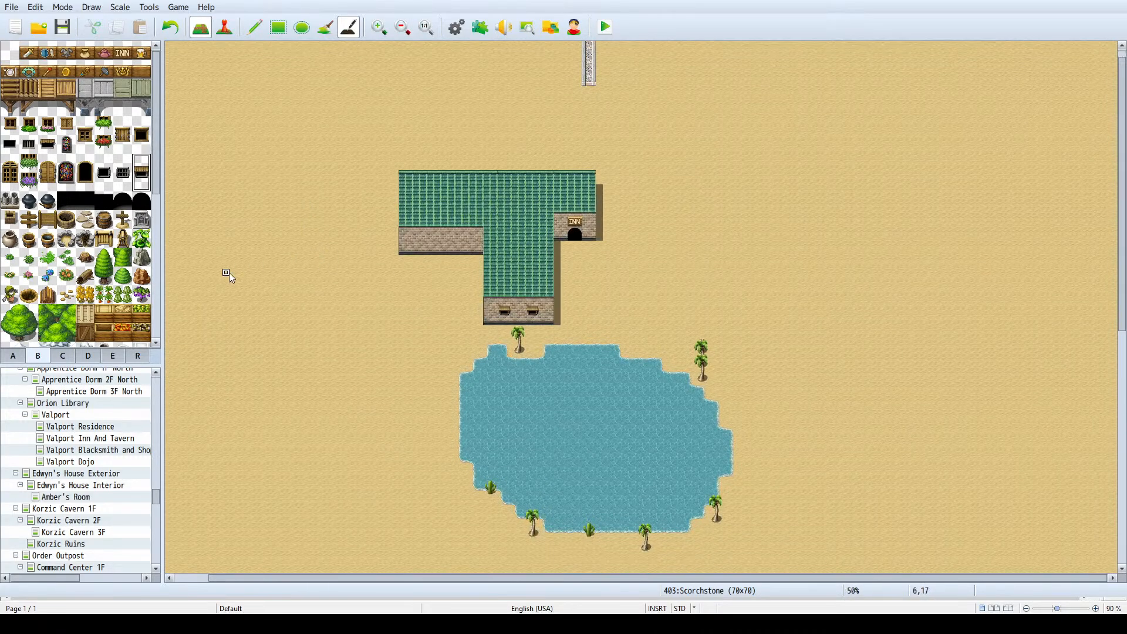
scroll(452, 238, down, 4)
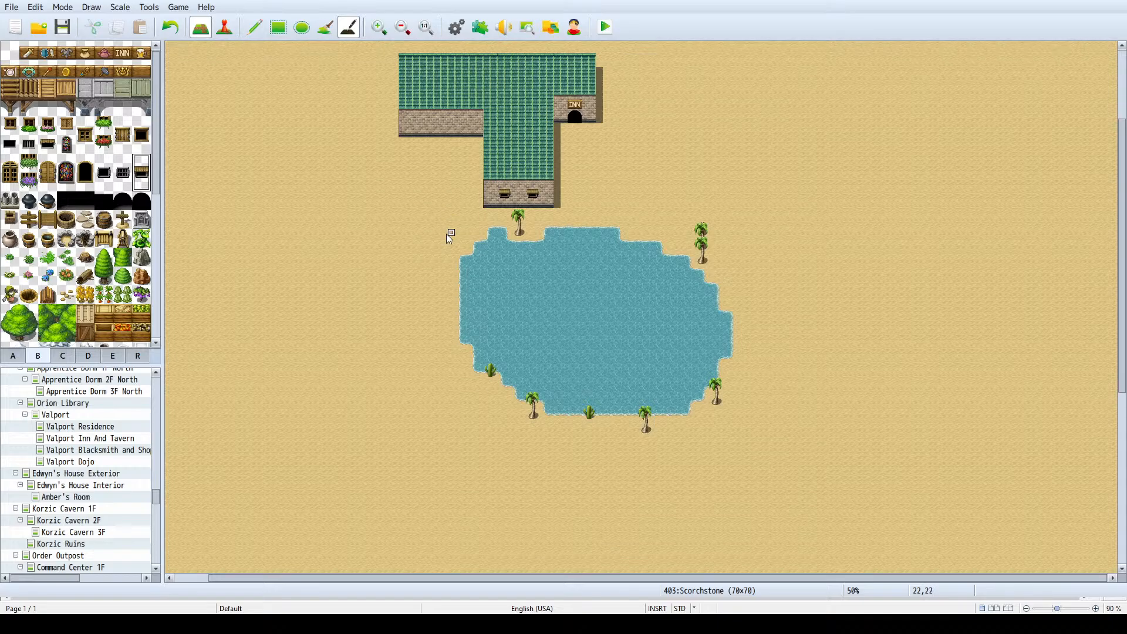
scroll(434, 232, up, 2)
scroll(424, 227, up, 3)
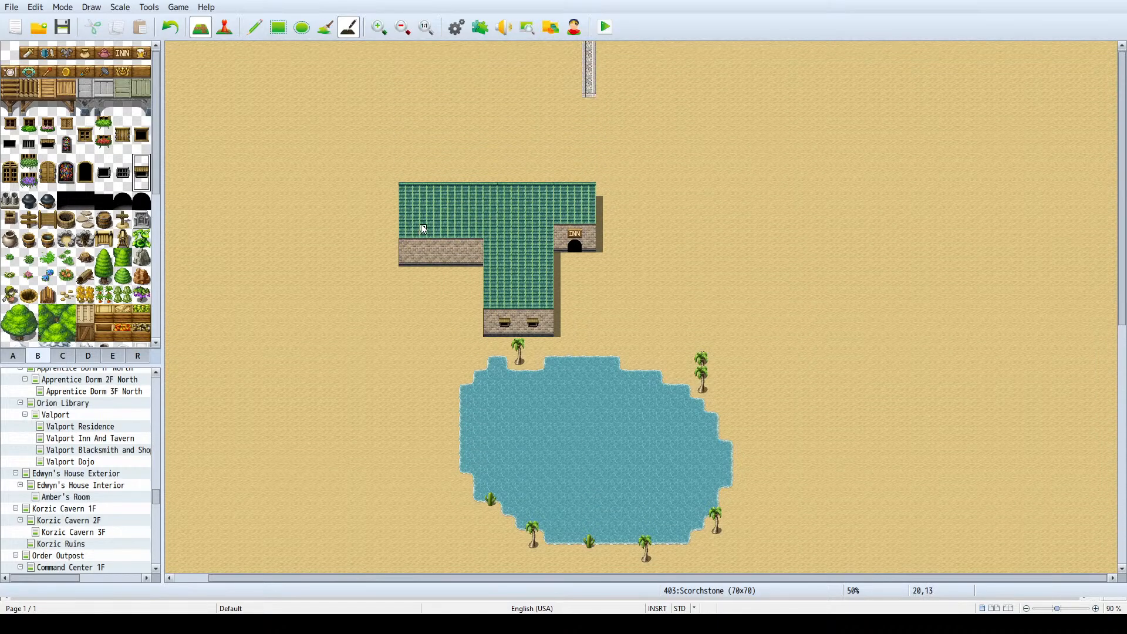
- Open the Turig town map and the Turig Forest map to examine their existing layouts
scroll(103, 443, up, 10)
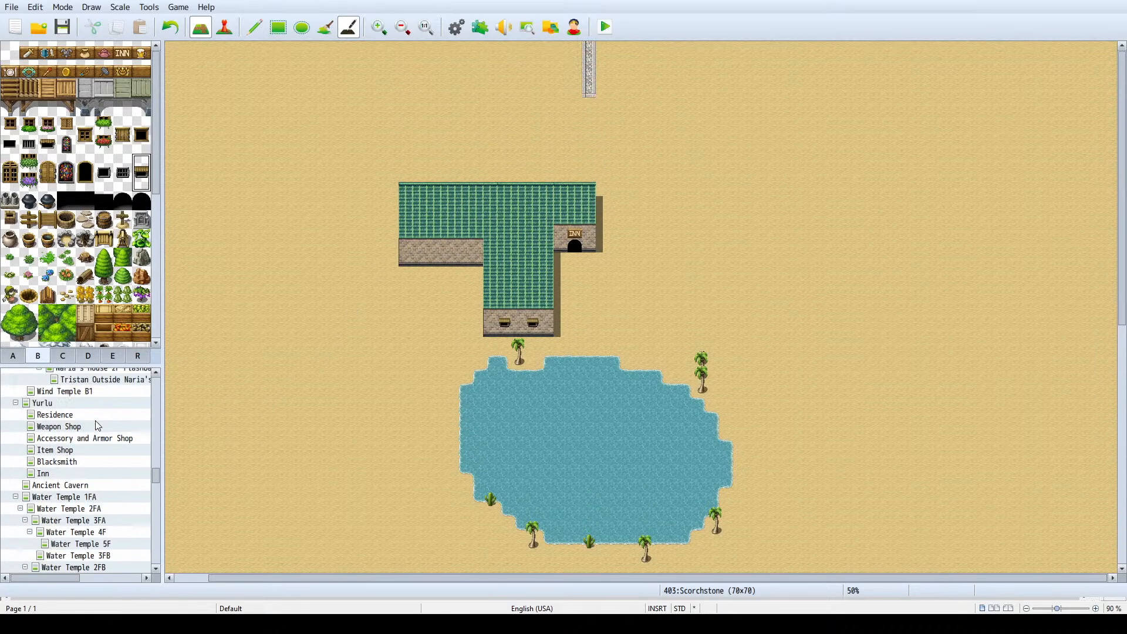
scroll(102, 418, up, 10)
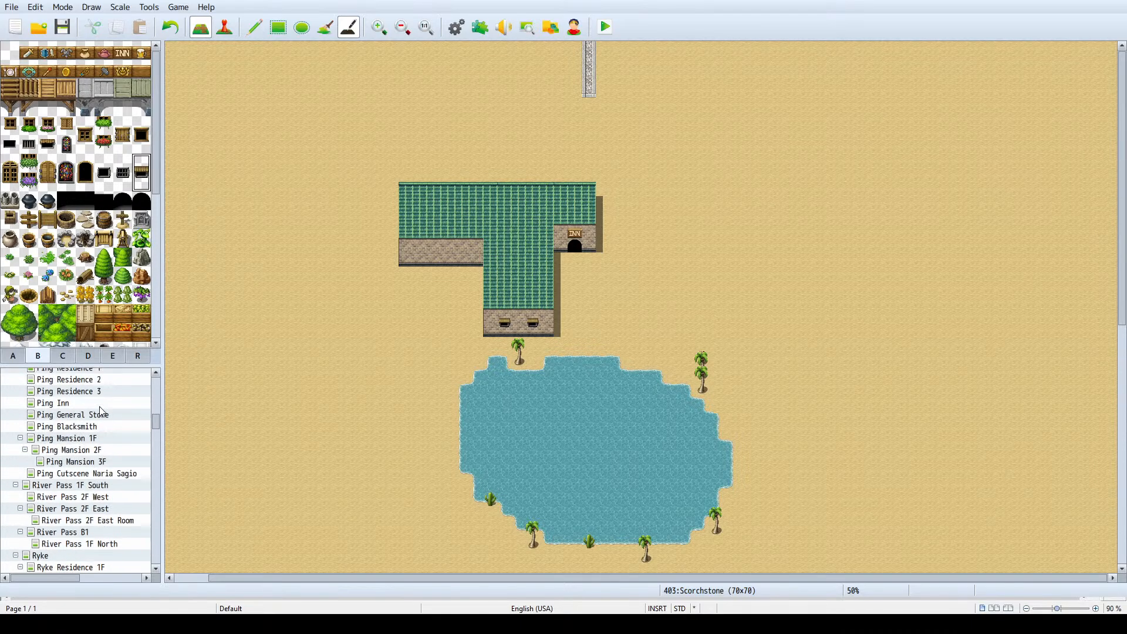
scroll(97, 406, up, 13)
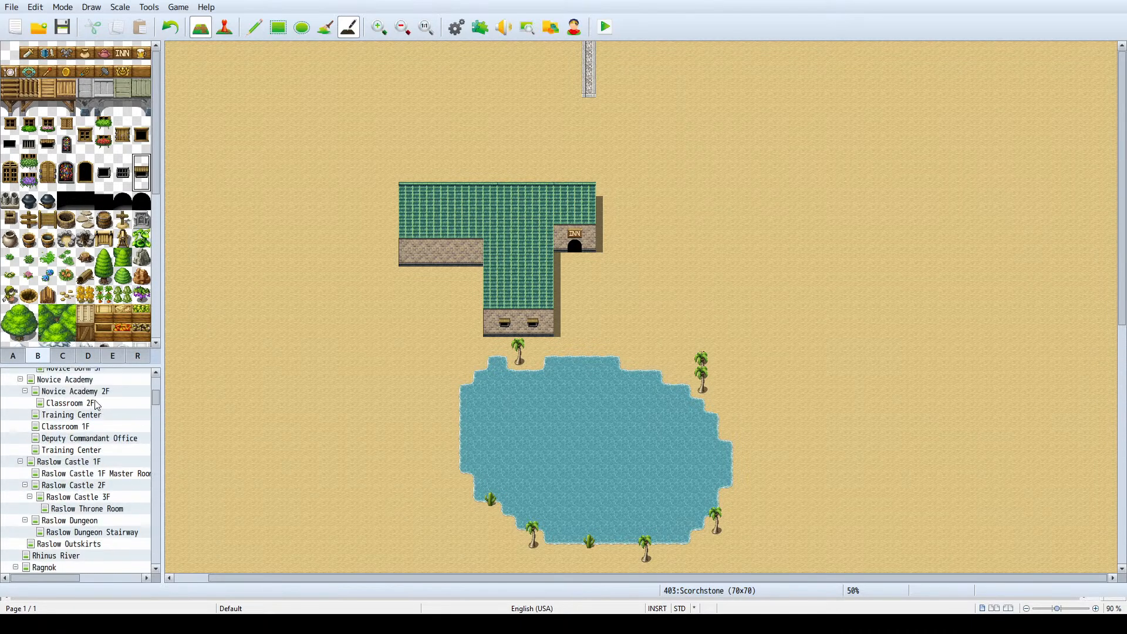
scroll(105, 406, up, 3)
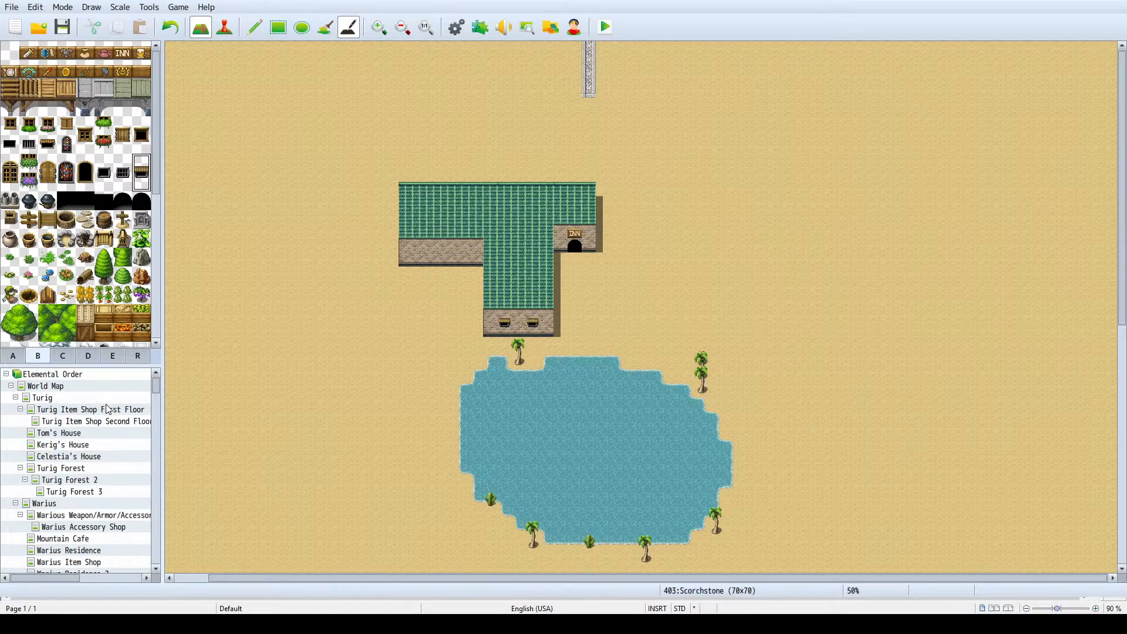
click(109, 398)
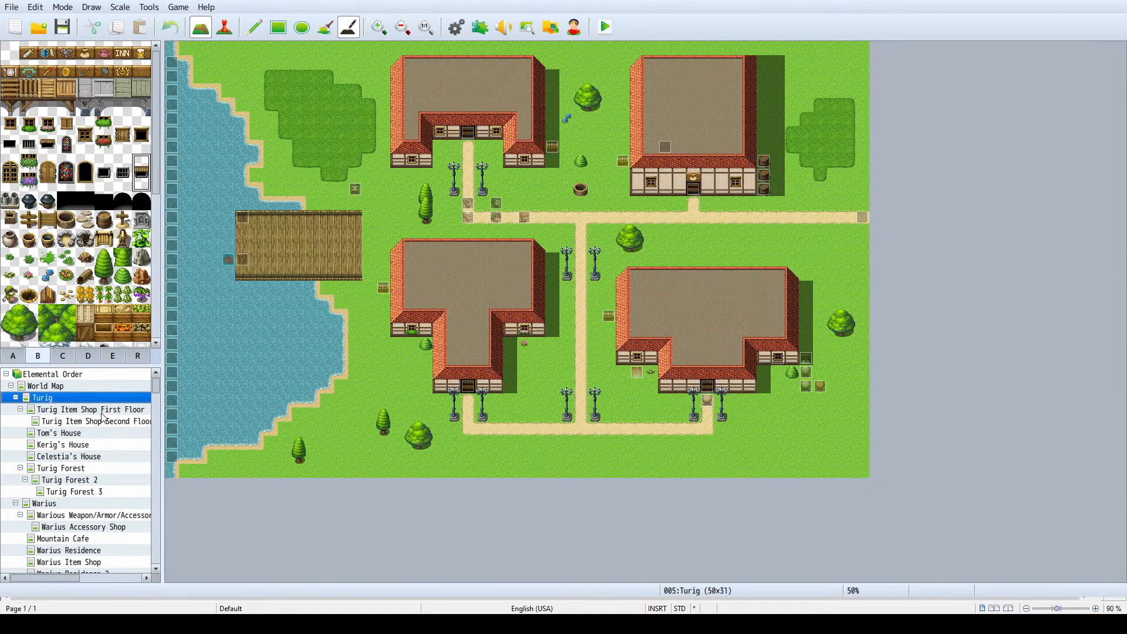
scroll(73, 425, down, 1)
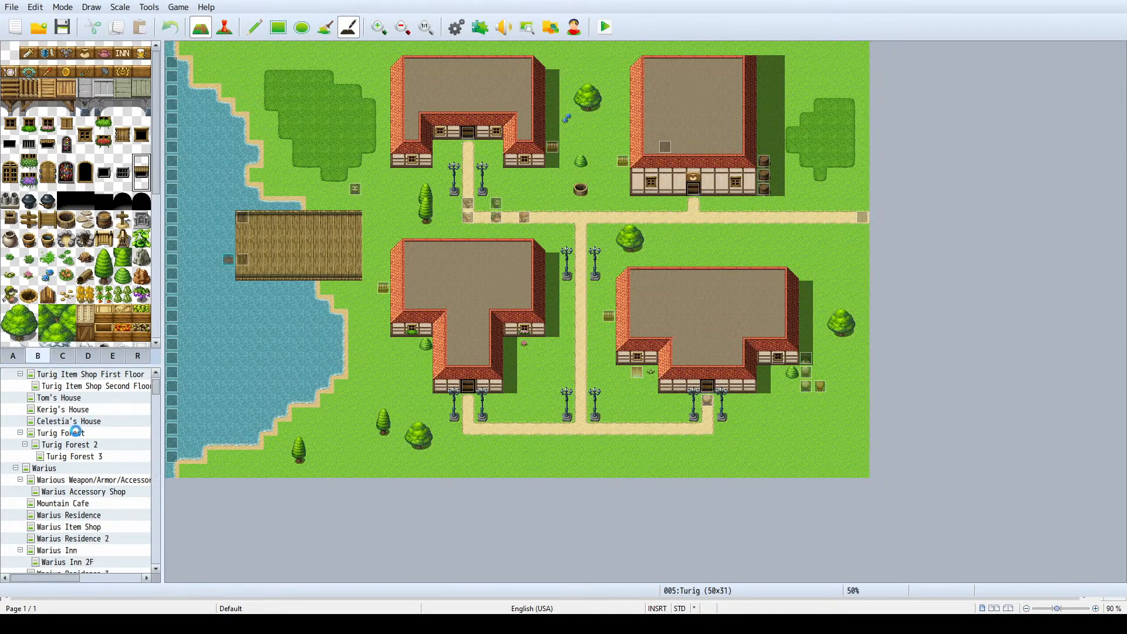
click(76, 432)
- Return to the Scorchstone map
scroll(660, 240, down, 2)
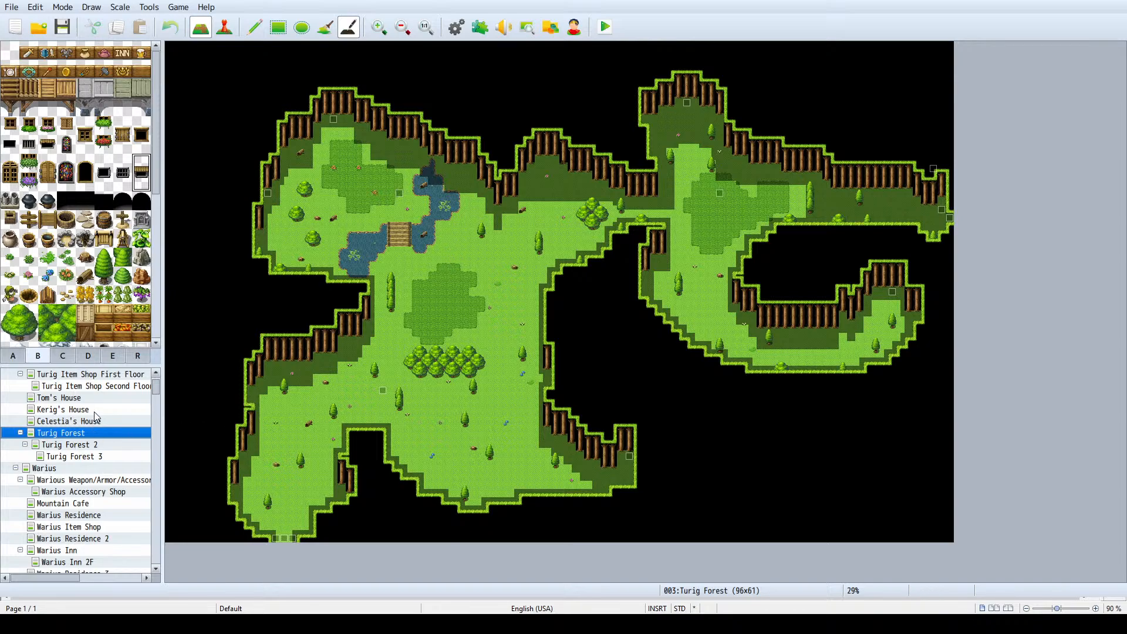
scroll(94, 413, down, 10)
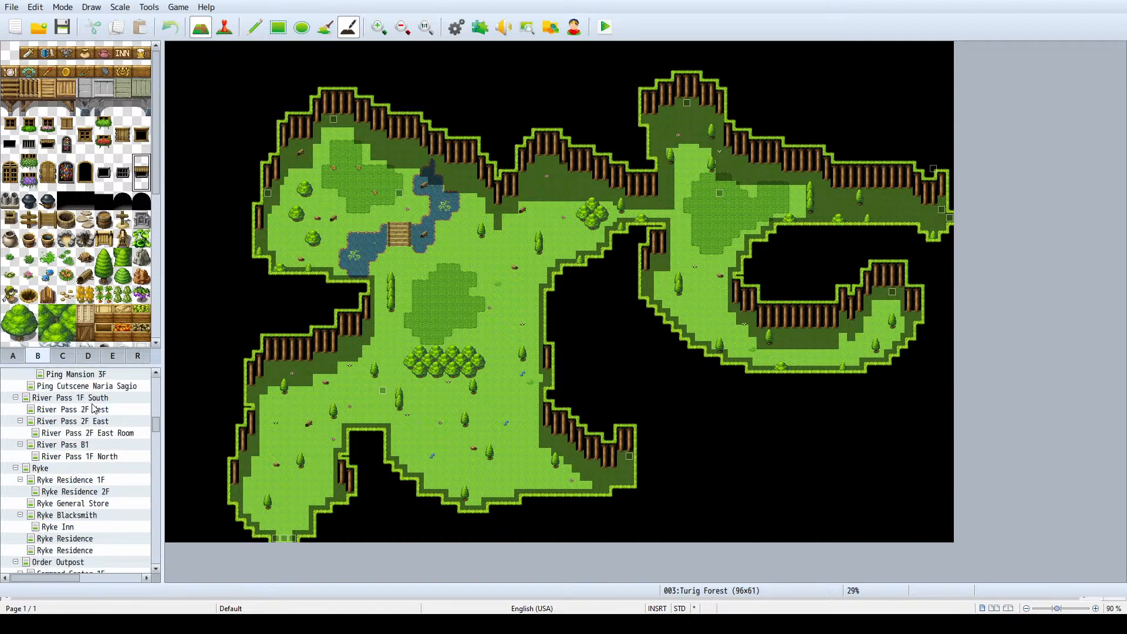
scroll(93, 409, down, 10)
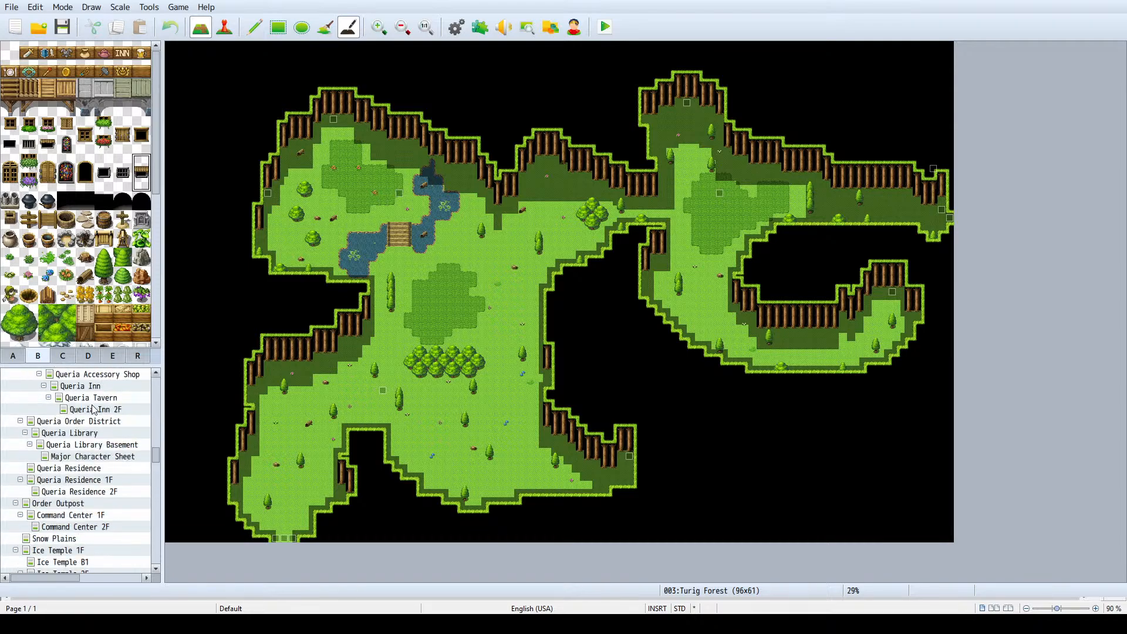
scroll(94, 410, down, 10)
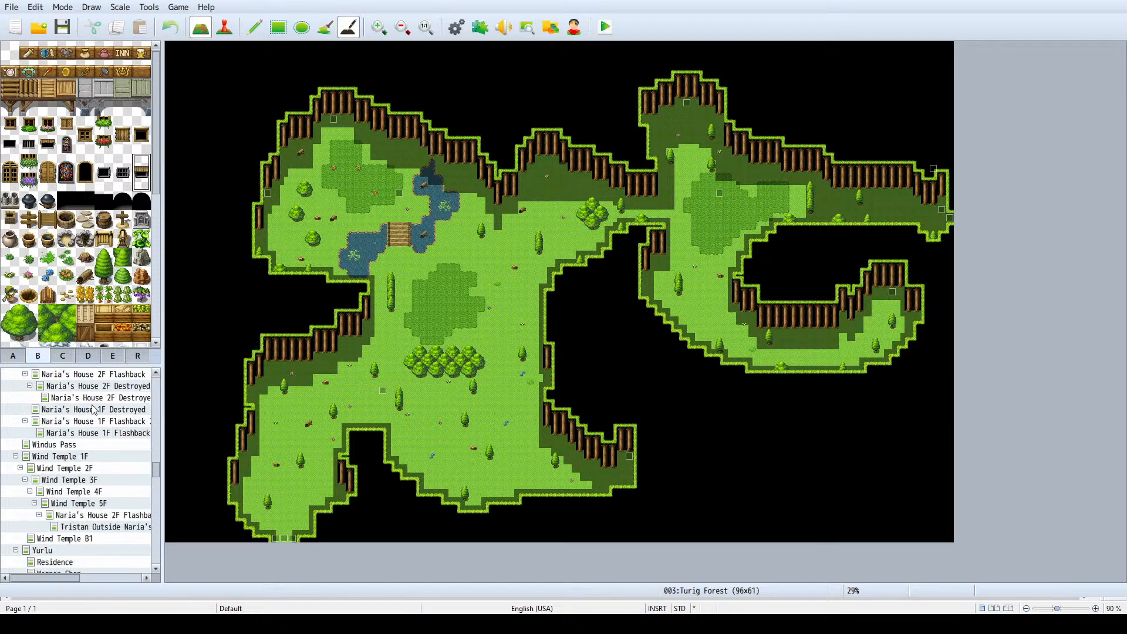
scroll(94, 410, down, 10)
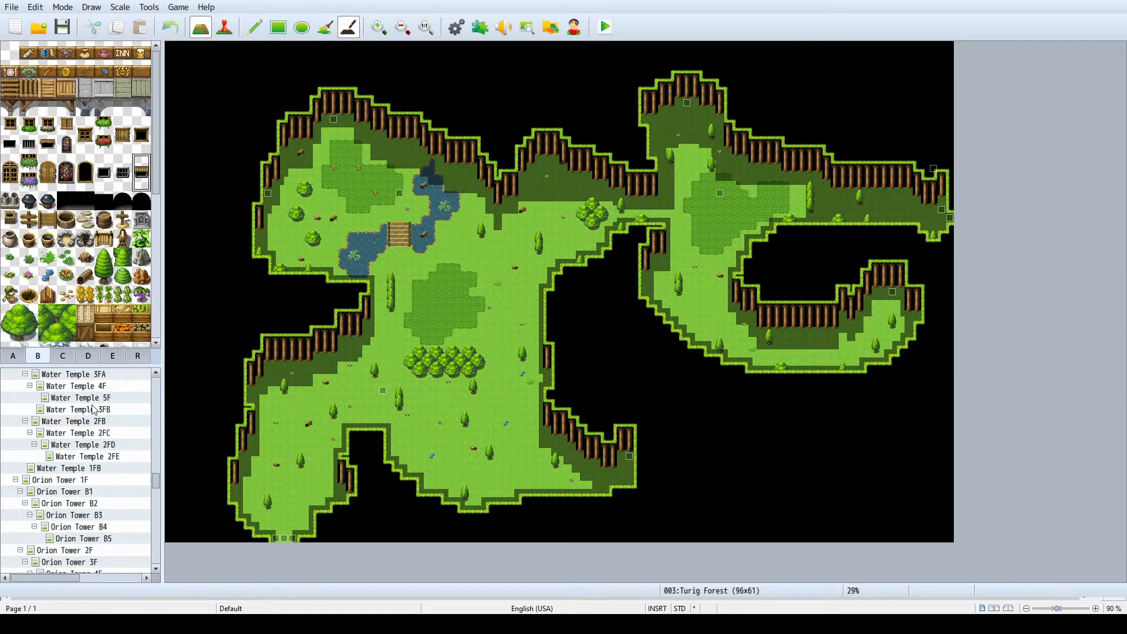
scroll(94, 409, down, 5)
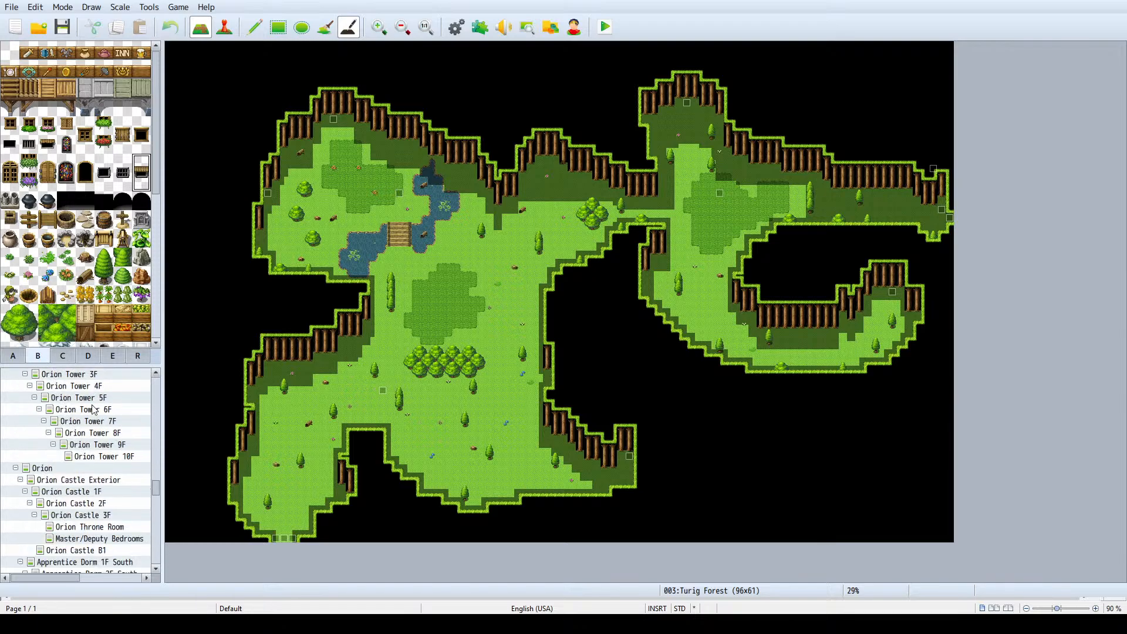
scroll(94, 409, down, 4)
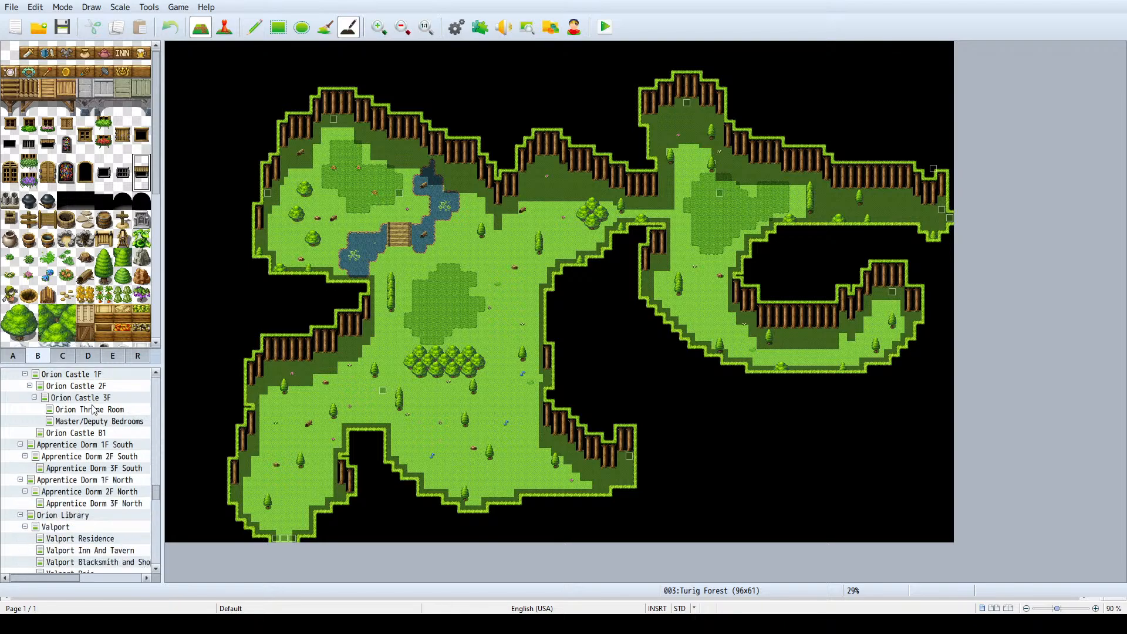
scroll(94, 409, down, 5)
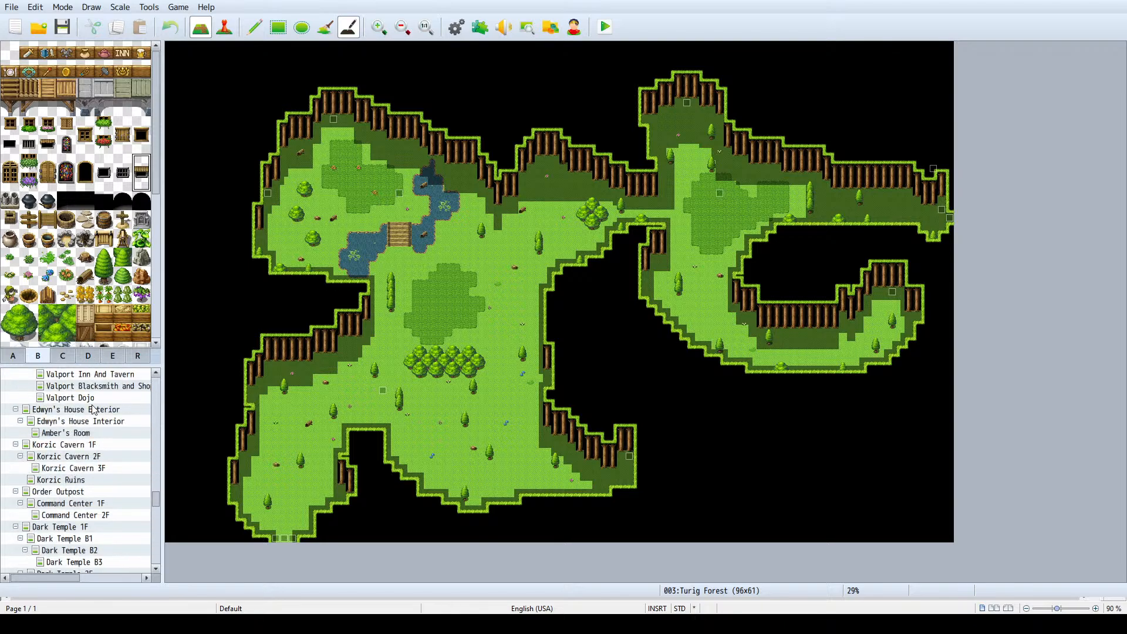
scroll(94, 410, down, 4)
click(104, 480)
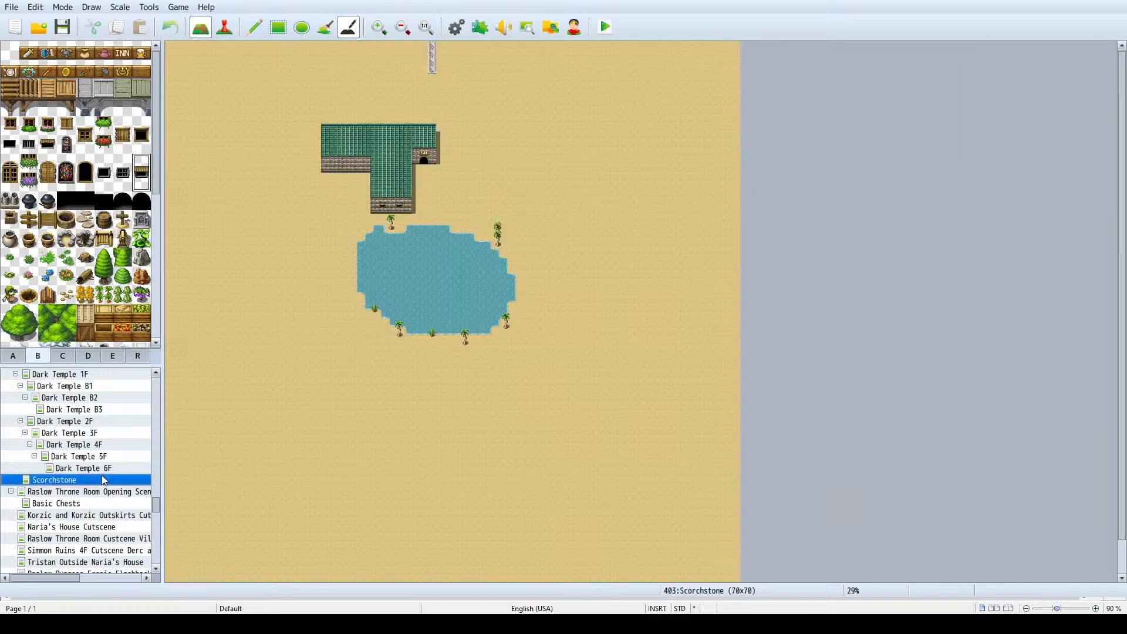
scroll(92, 496, up, 1)
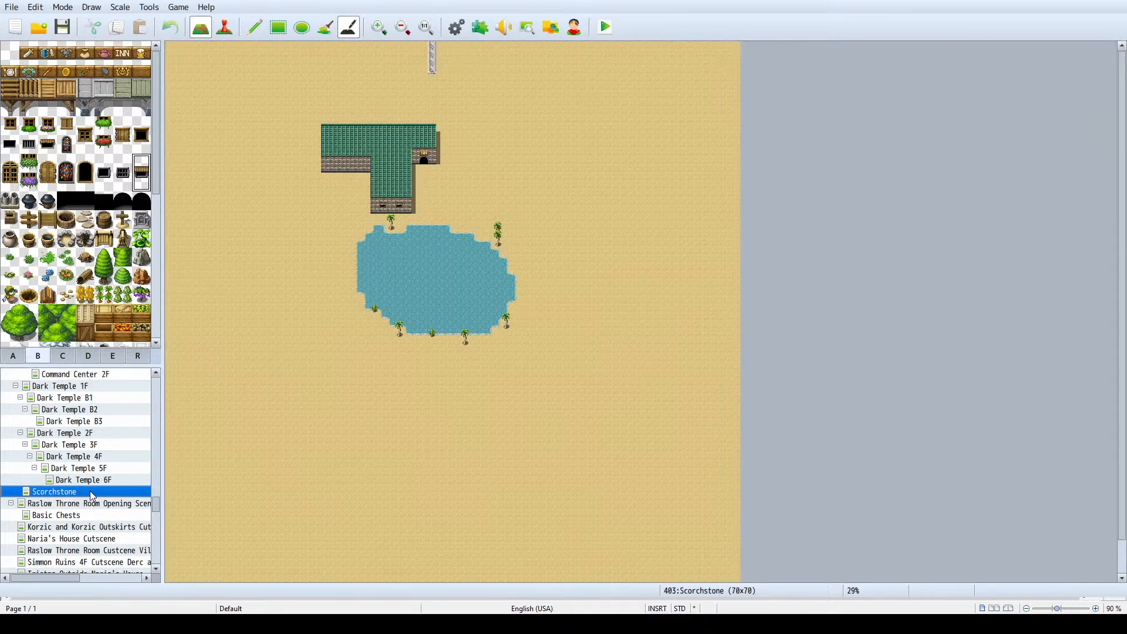
scroll(92, 497, down, 1)
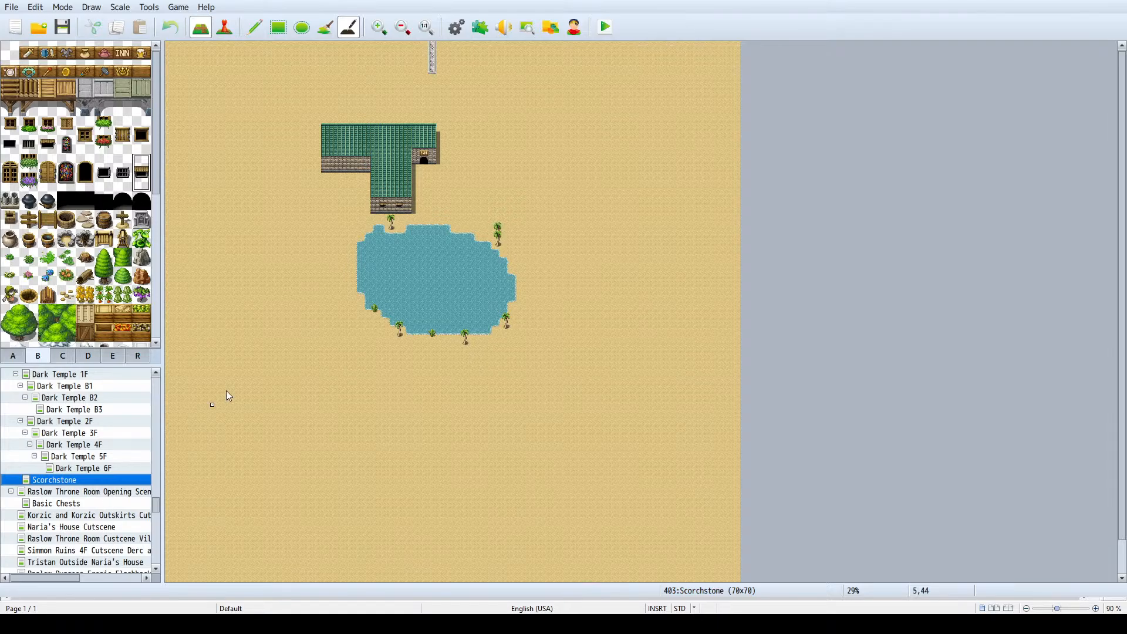
- Extend the northern stone path with the pencil, going east, south past the inn's east side, and back up to its arched entrance
ctrl+scroll(470, 152, up, 1)
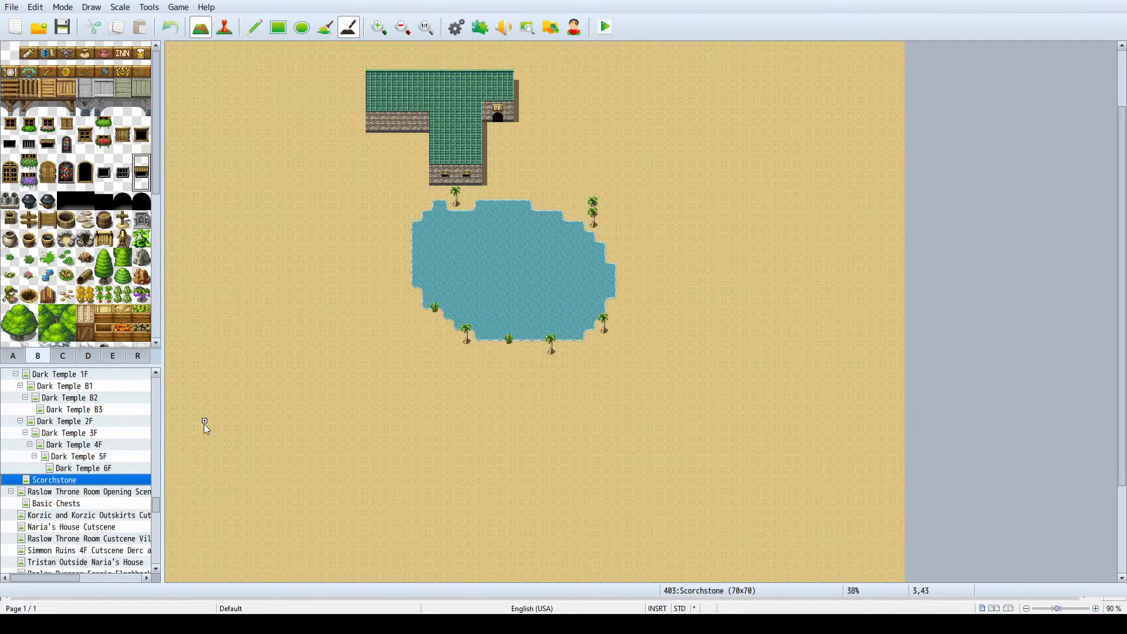
scroll(378, 311, up, 3)
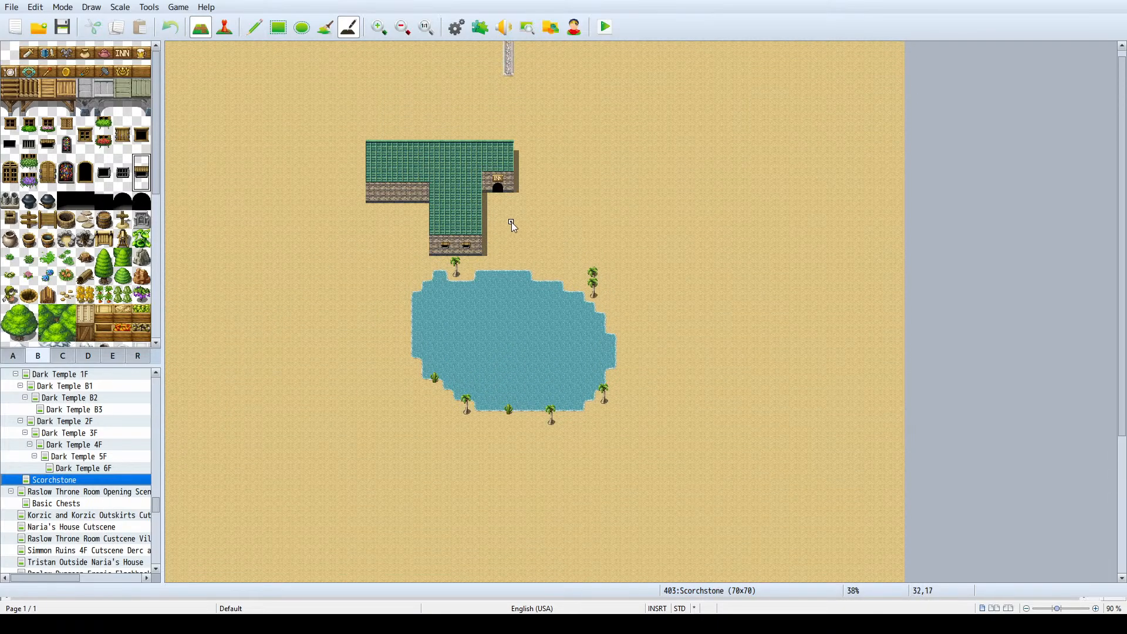
ctrl+scroll(512, 221, up, 2)
scroll(510, 226, up, 5)
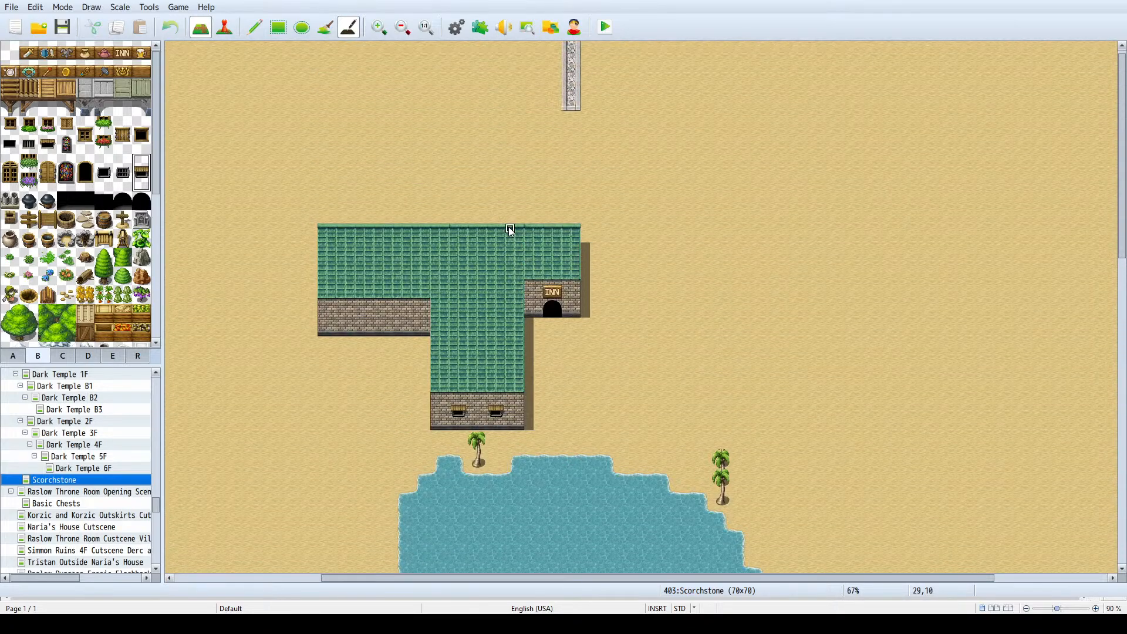
scroll(557, 152, up, 1)
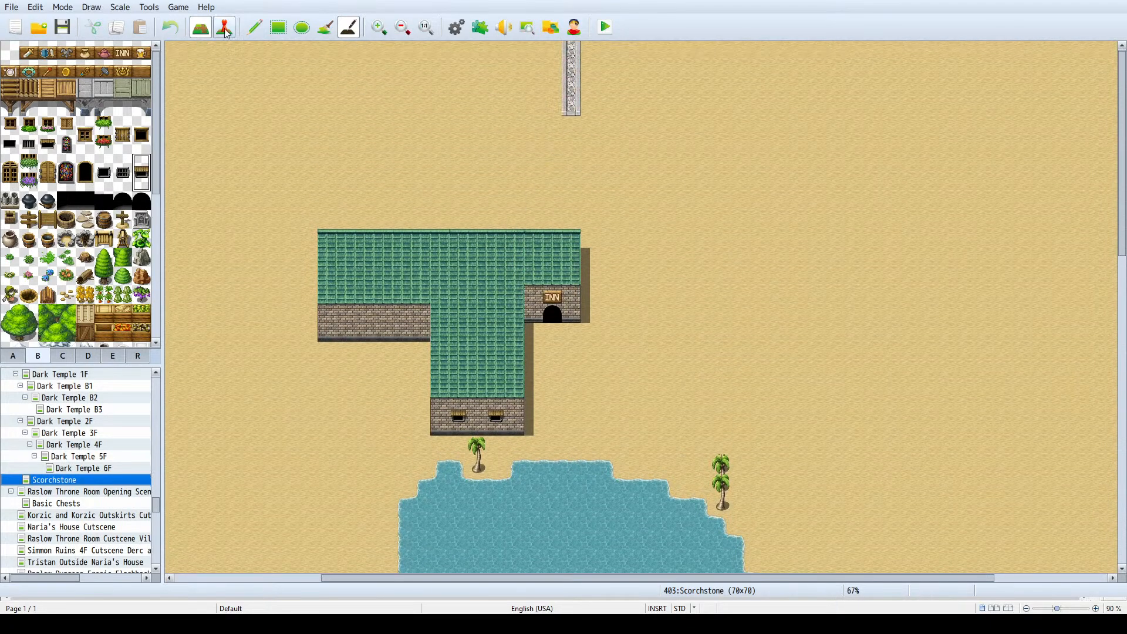
click(254, 27)
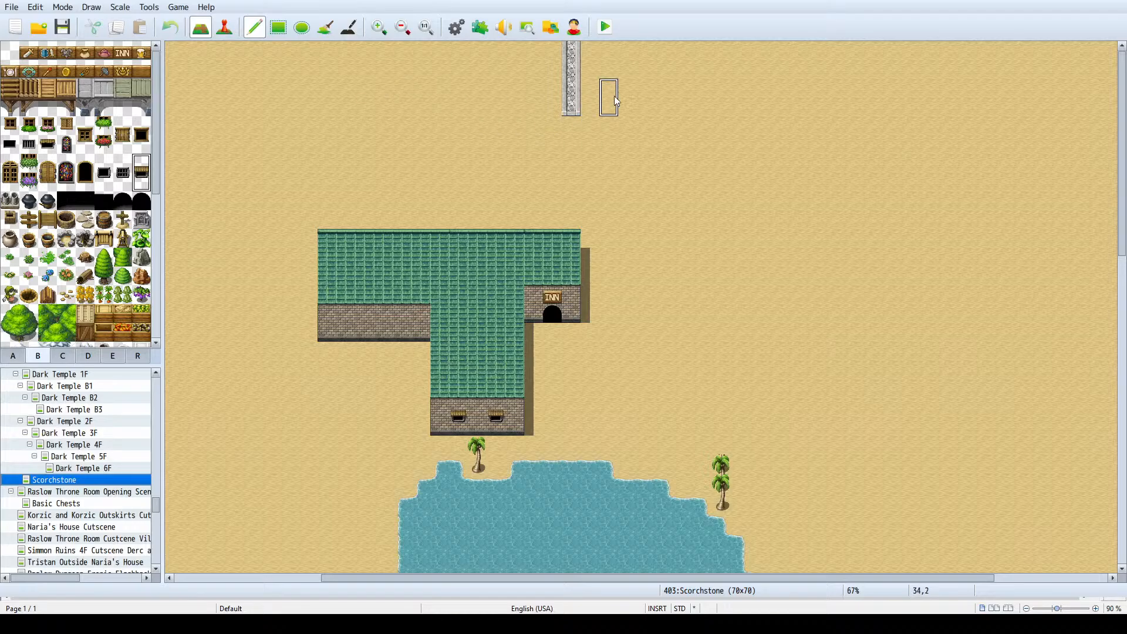
right_click(590, 93)
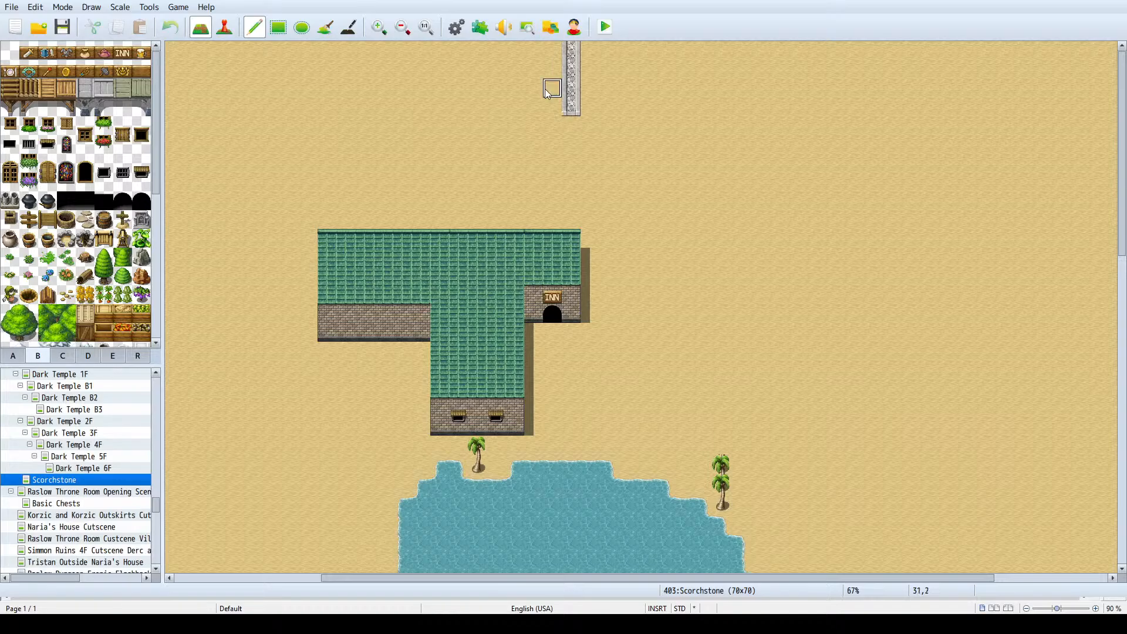
click(573, 126)
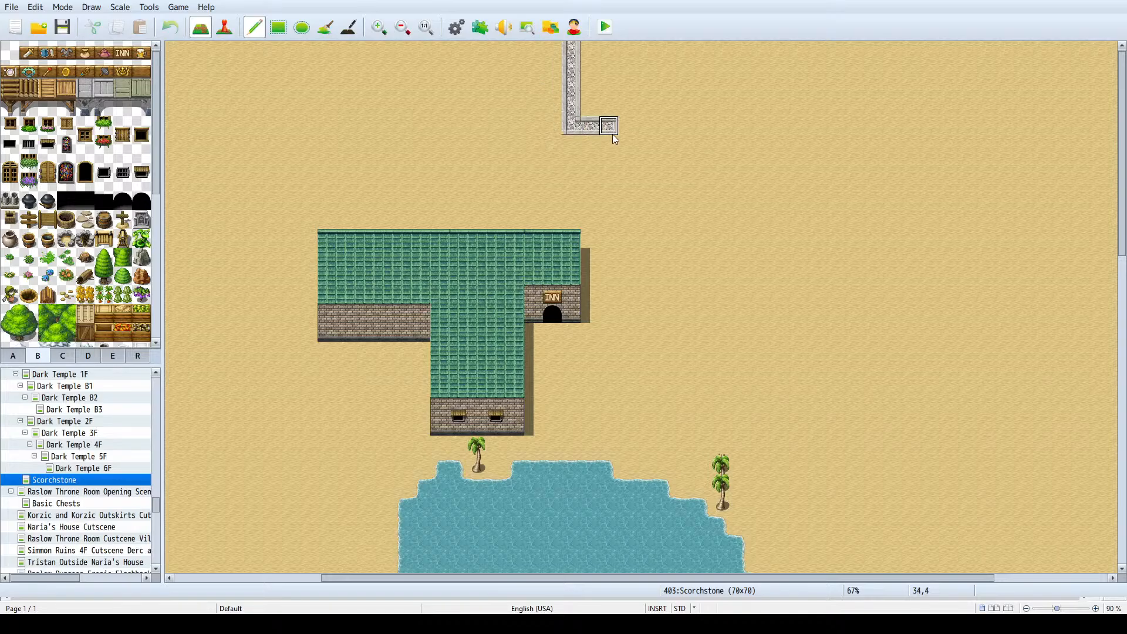
mouse_move(627, 143)
mouse_down()
mouse_move(629, 375)
mouse_move(554, 375)
mouse_move(554, 341)
mouse_up()
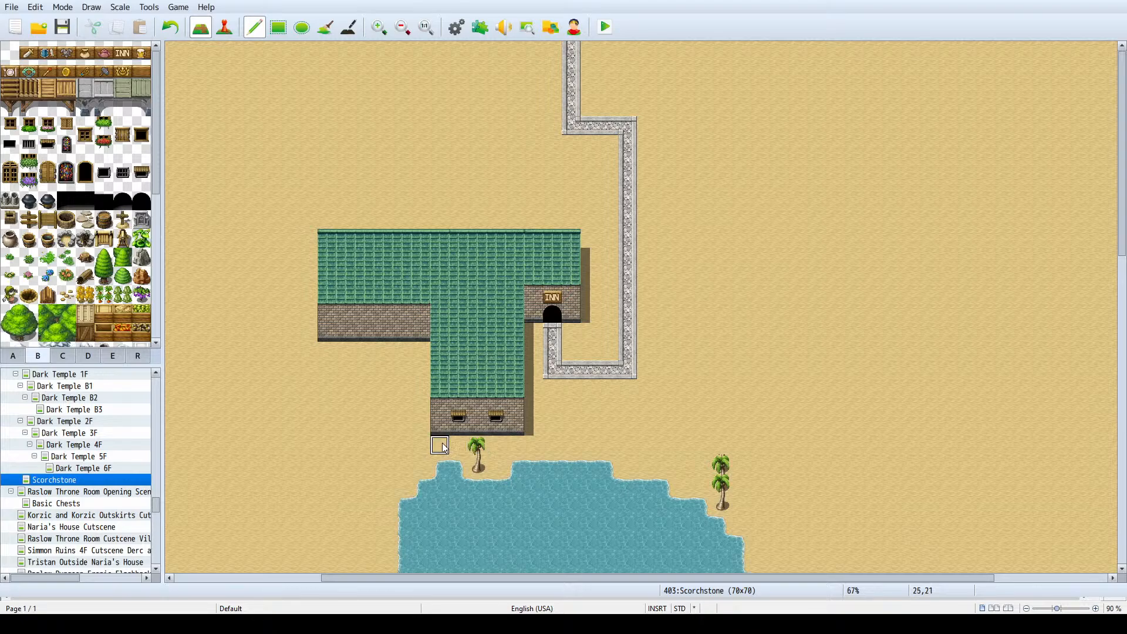
drag(444, 447, 563, 445)
key(ctrl+z)
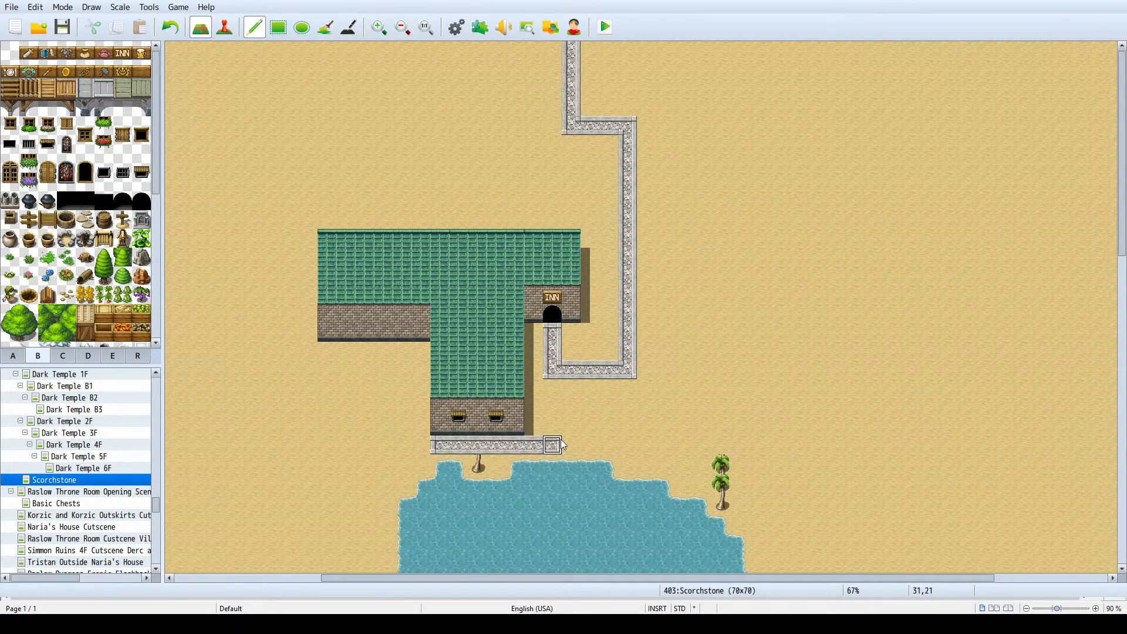
key(ctrl+z)
key(ctrl+z)
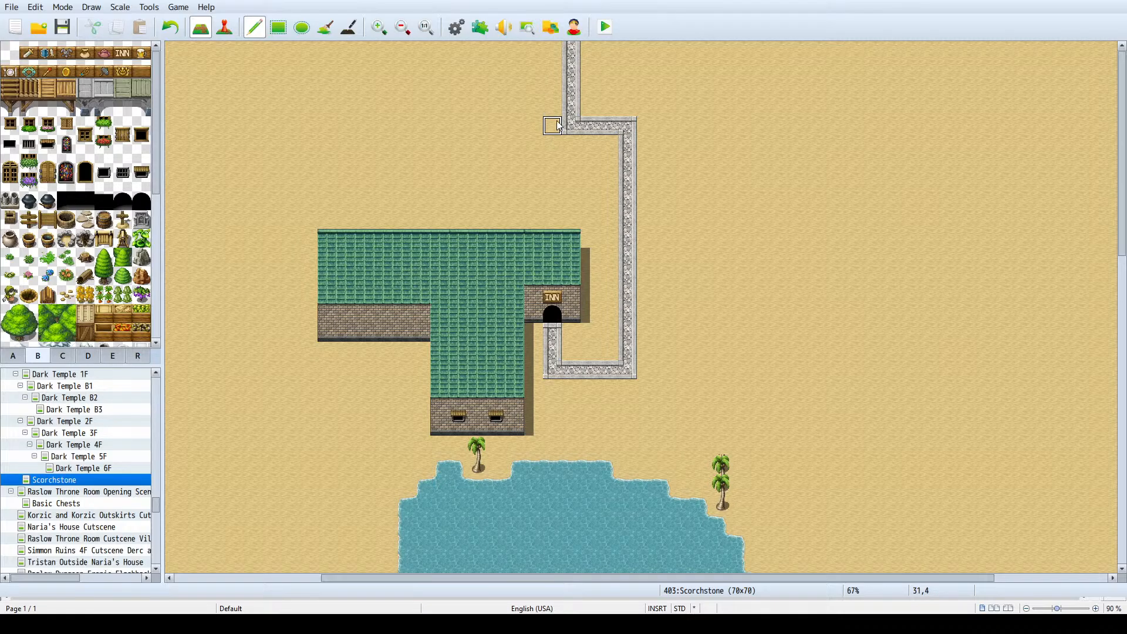
- Branch the stone path west from its bend north of the inn, past the roof's west end, finishing with a short turn south
drag(558, 128, 234, 145)
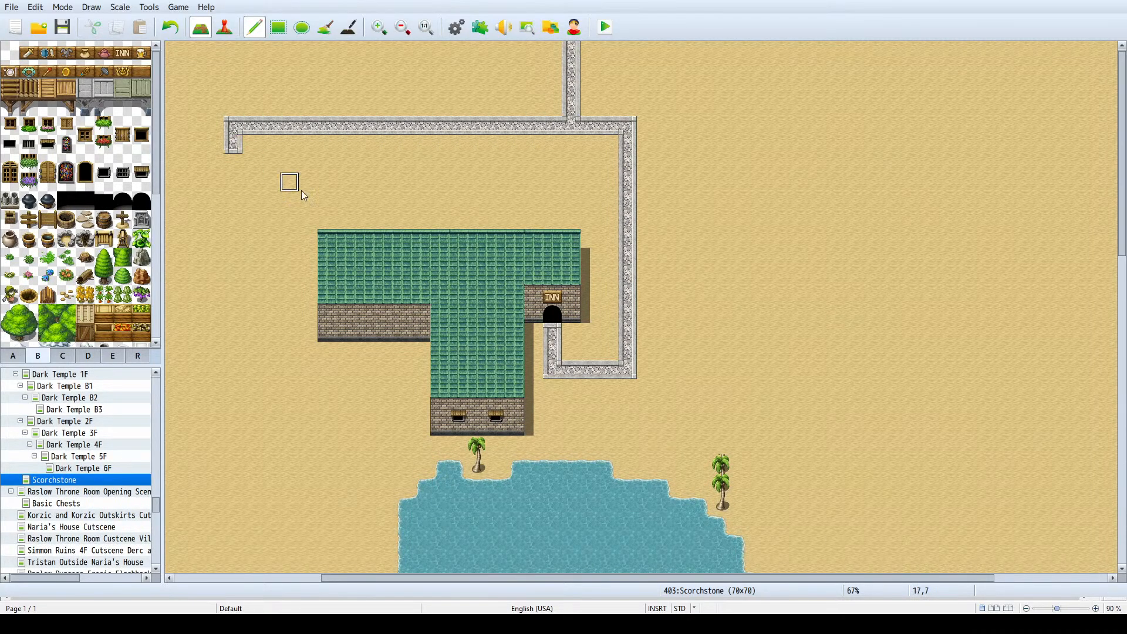
ctrl+scroll(676, 164, down, 3)
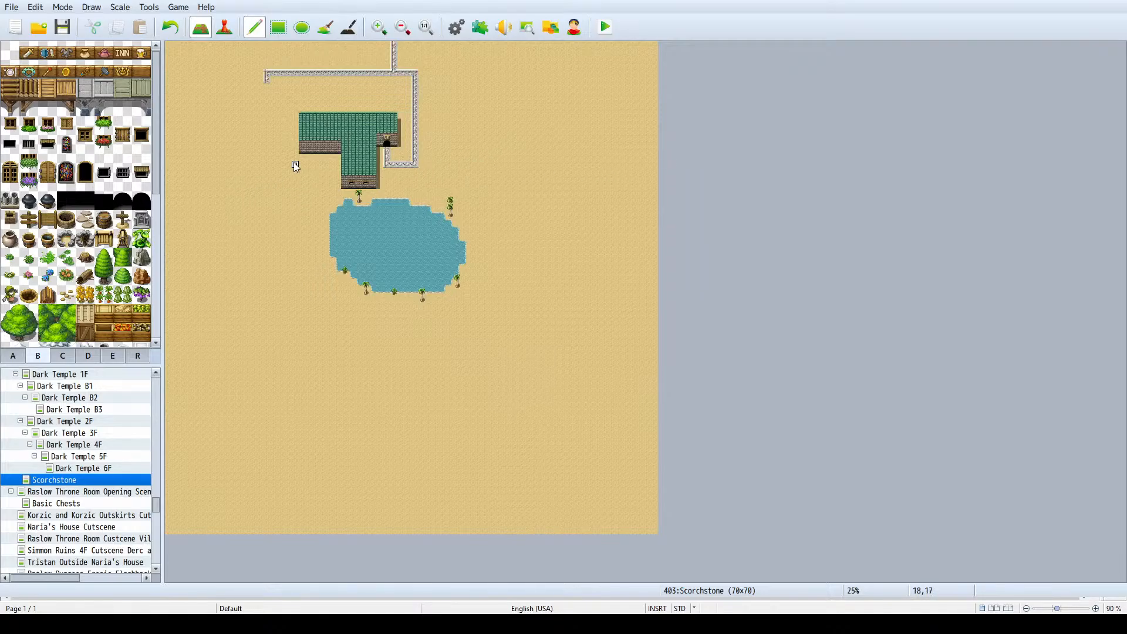
ctrl+scroll(282, 181, up, 2)
scroll(277, 186, down, 1)
scroll(248, 263, up, 1)
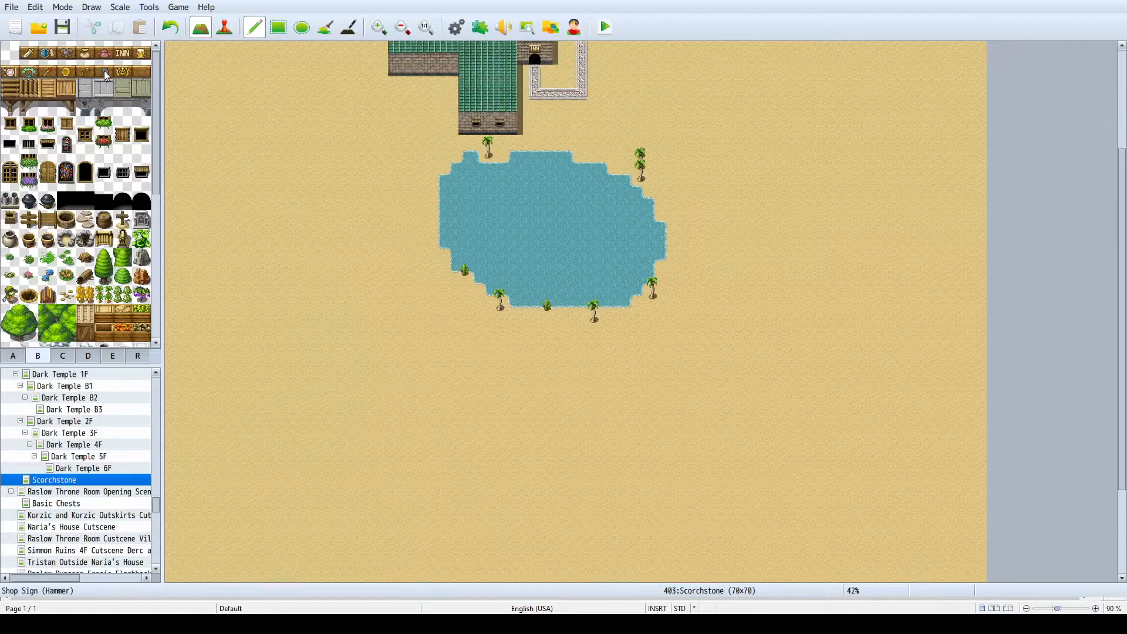
scroll(297, 234, up, 3)
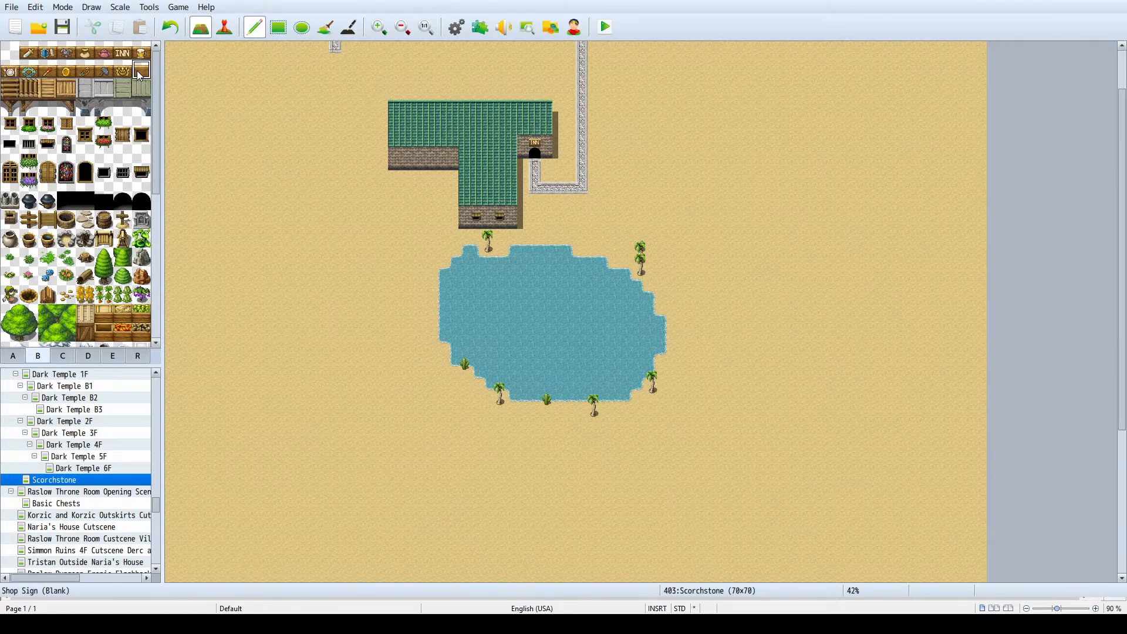
- Examine the shop signs, outdoor decorations and roof tiles available in the tileset for a second building
click(104, 71)
click(105, 53)
click(124, 53)
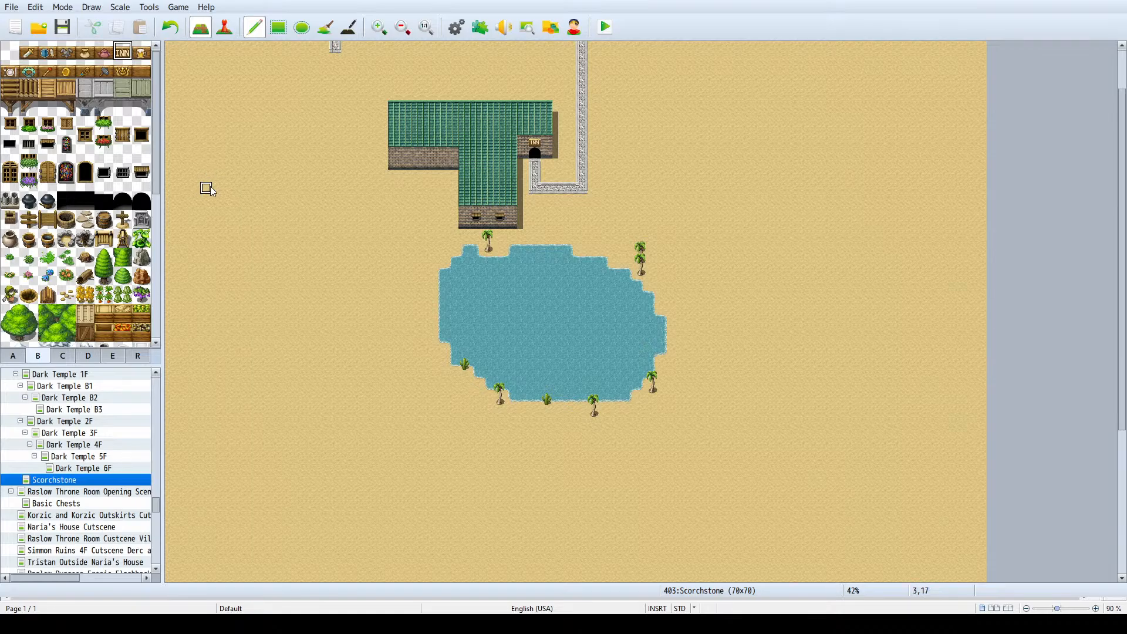
click(109, 218)
scroll(808, 126, down, 1)
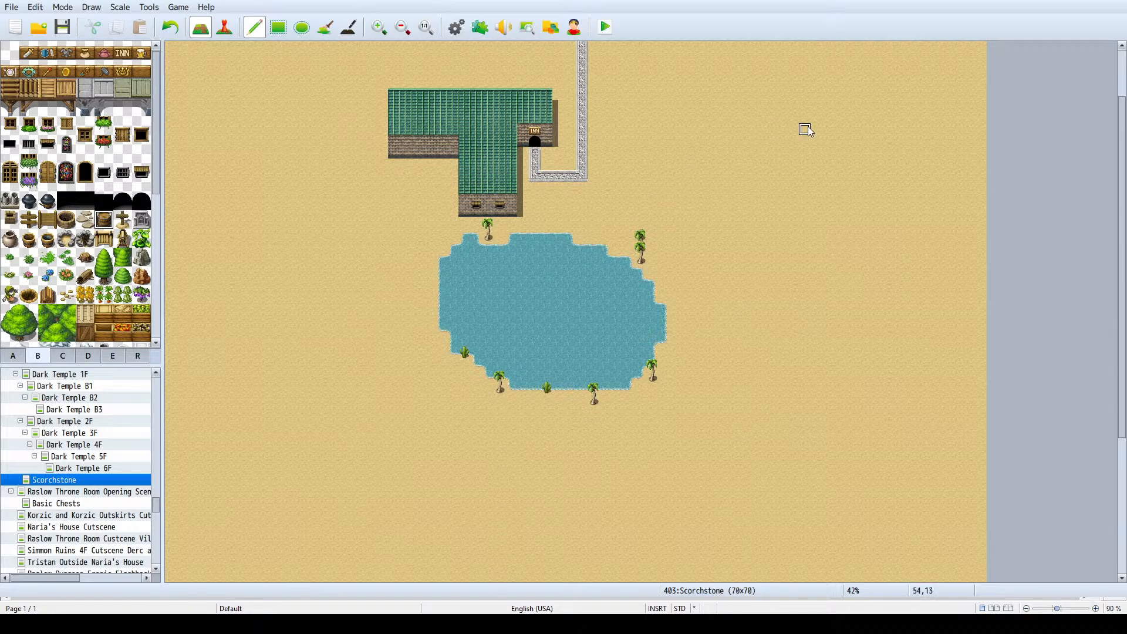
scroll(823, 127, down, 5)
scroll(846, 141, up, 5)
scroll(70, 147, down, 6)
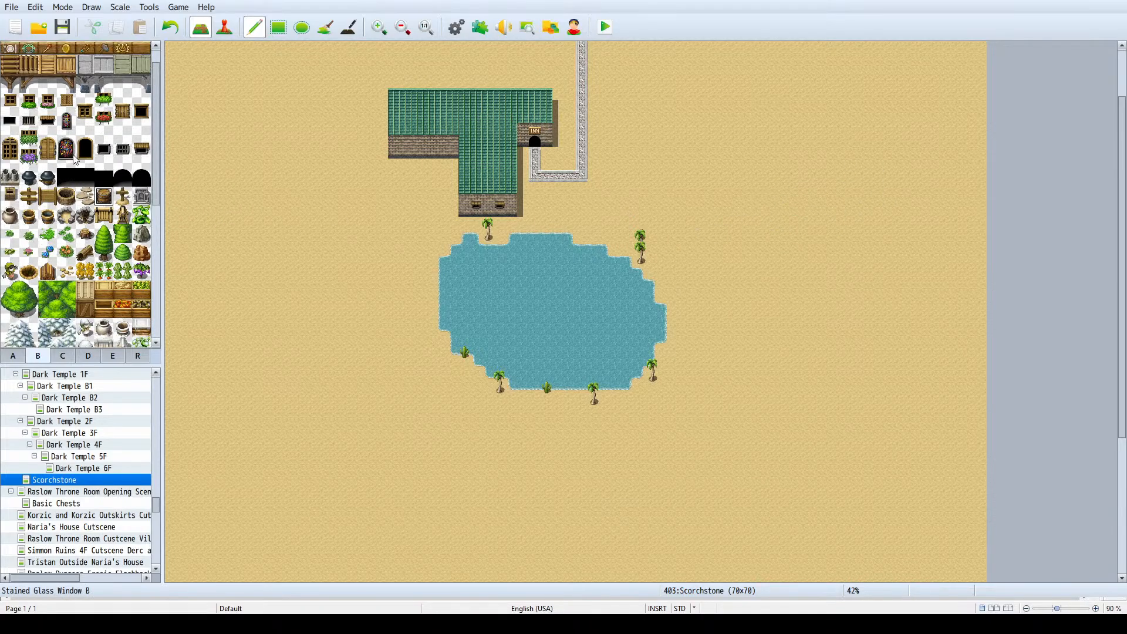
scroll(61, 155, down, 2)
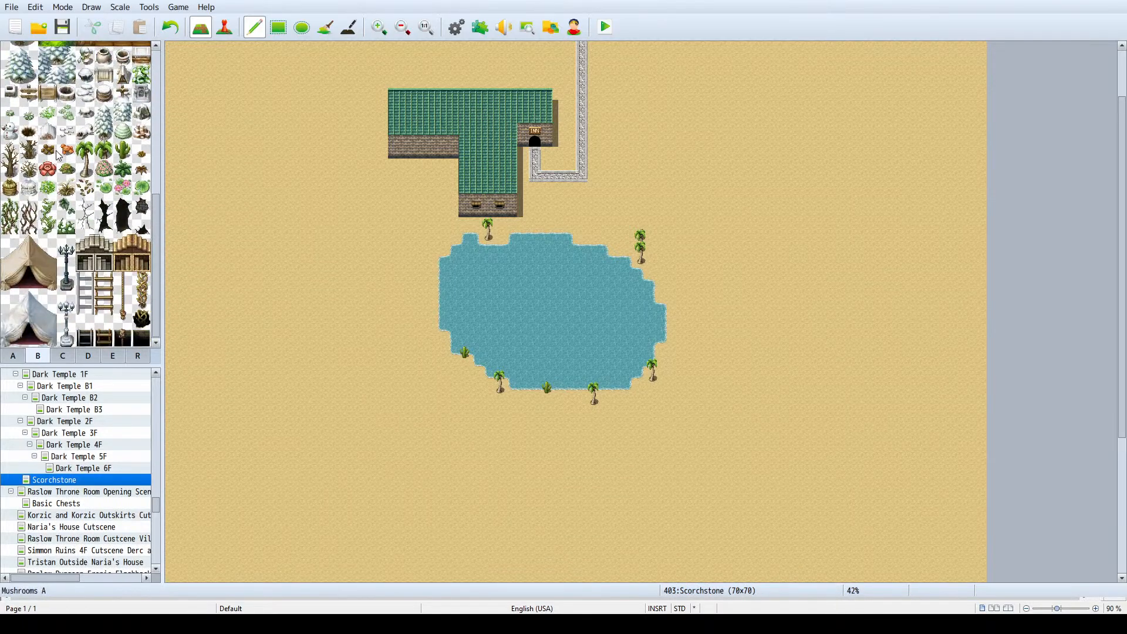
scroll(71, 162, up, 8)
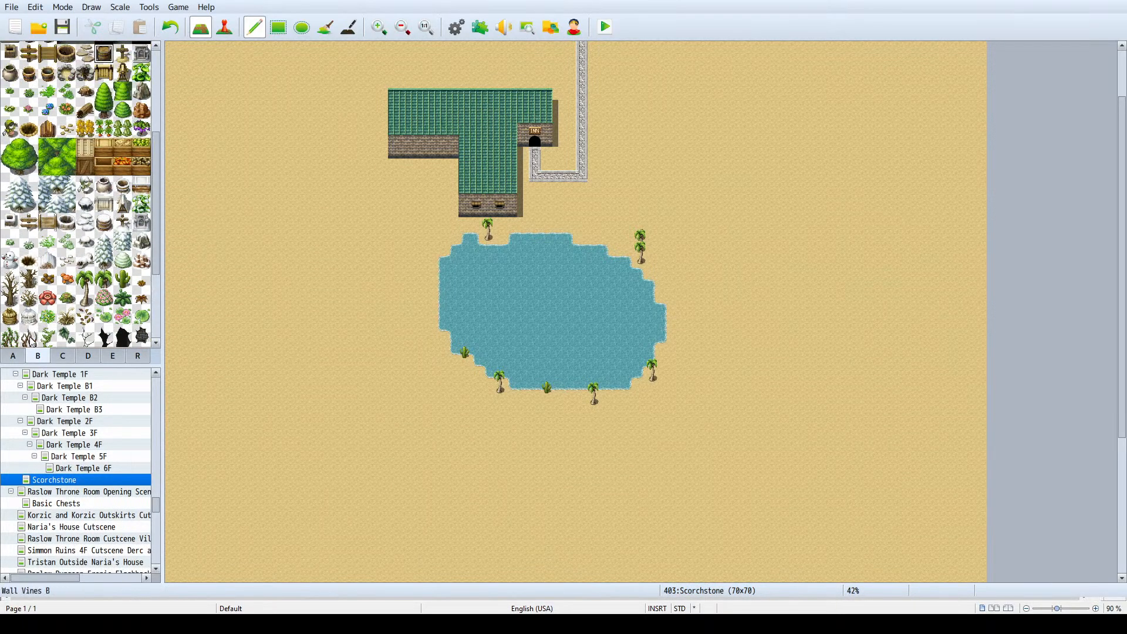
click(16, 356)
scroll(67, 156, up, 3)
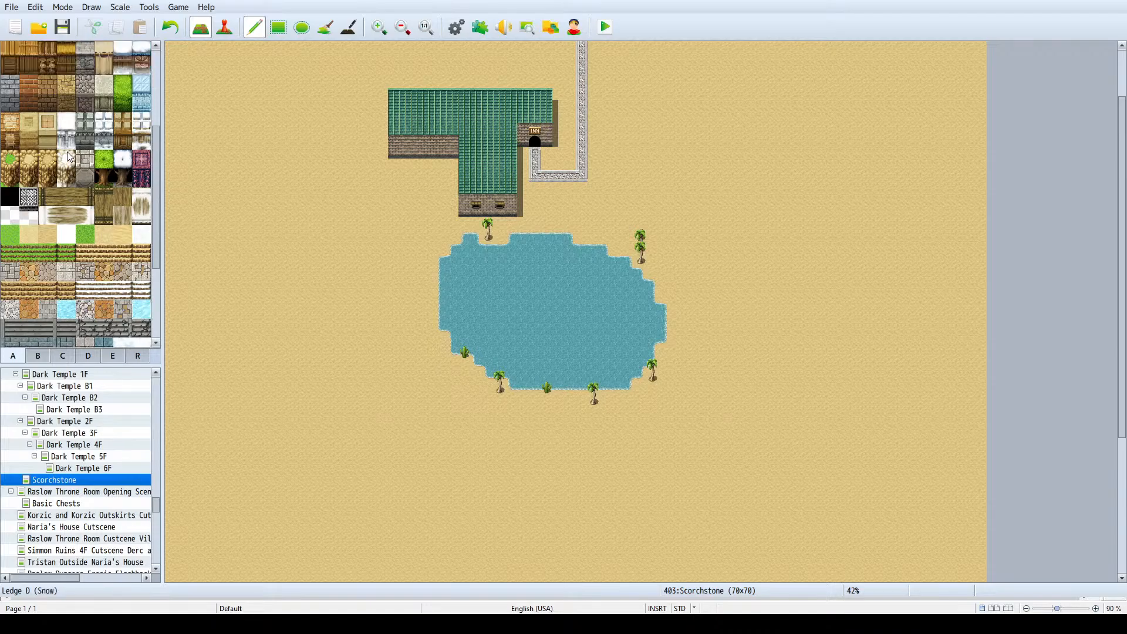
scroll(67, 149, up, 2)
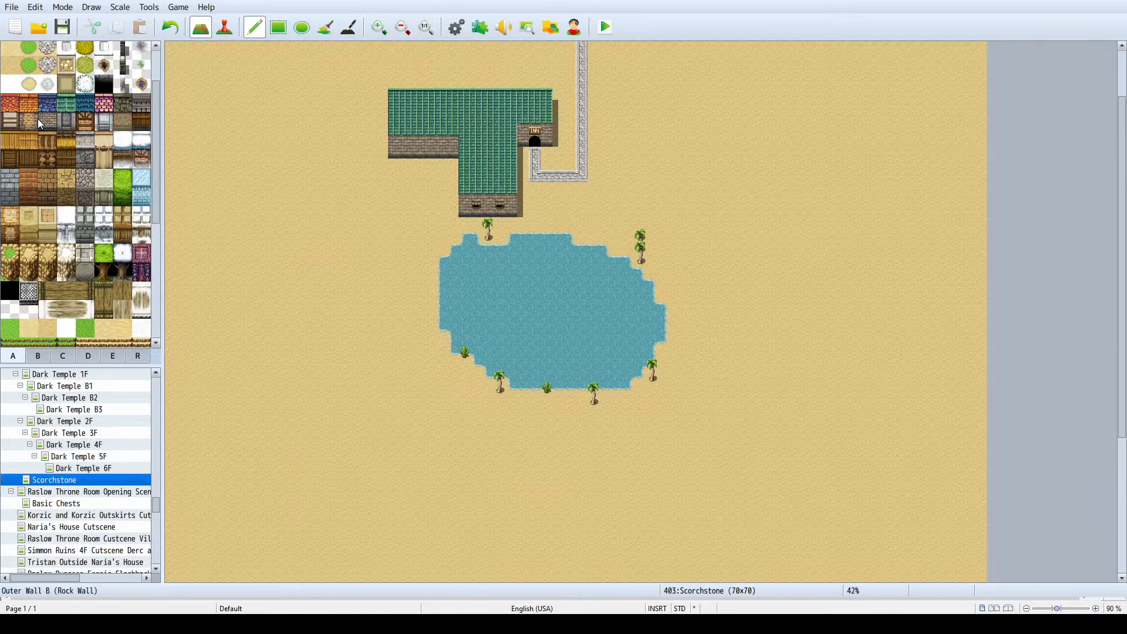
click(10, 108)
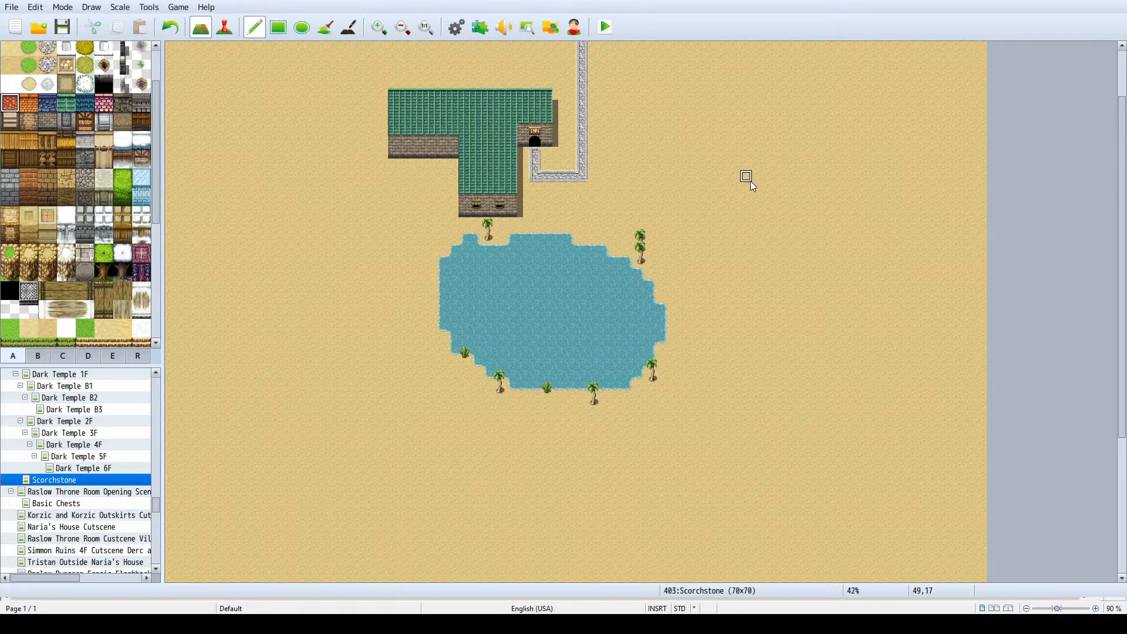
- Start a Roof A (Red Tile) building on the sand east of the inn with a three-tile west roof edge
click(63, 356)
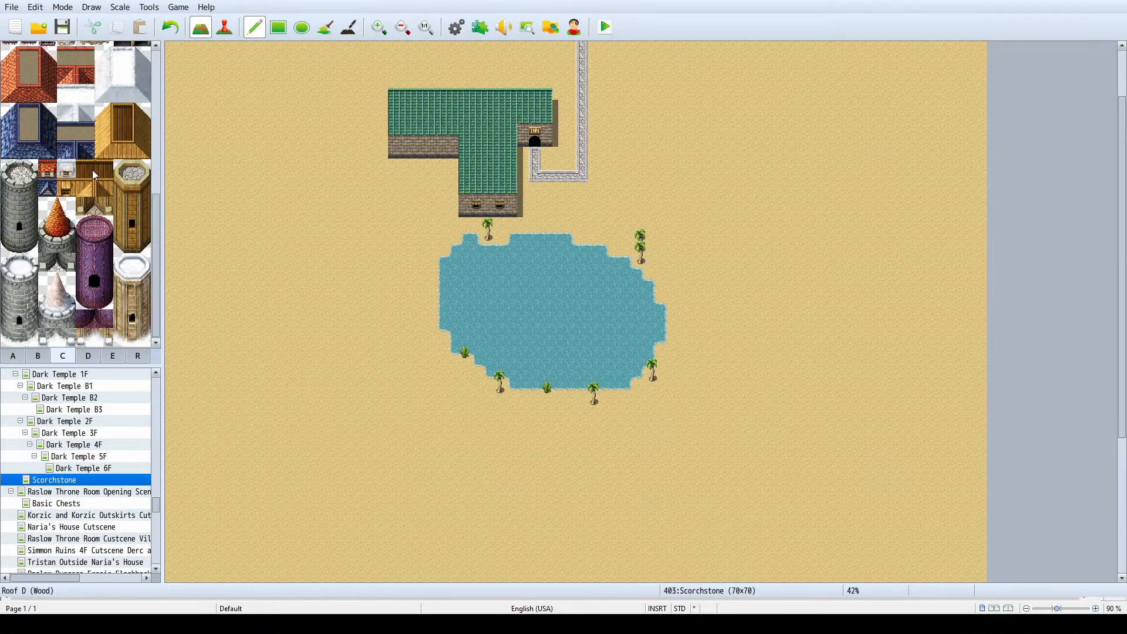
scroll(92, 166, up, 2)
click(10, 146)
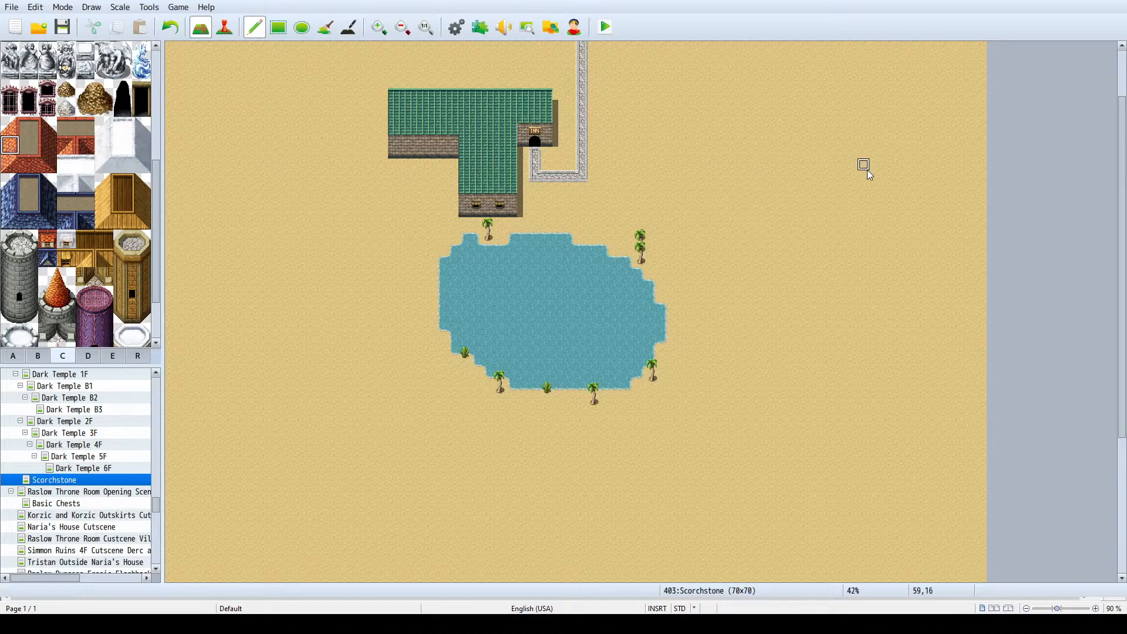
click(747, 165)
key(ctrl+z)
drag(748, 198, 749, 173)
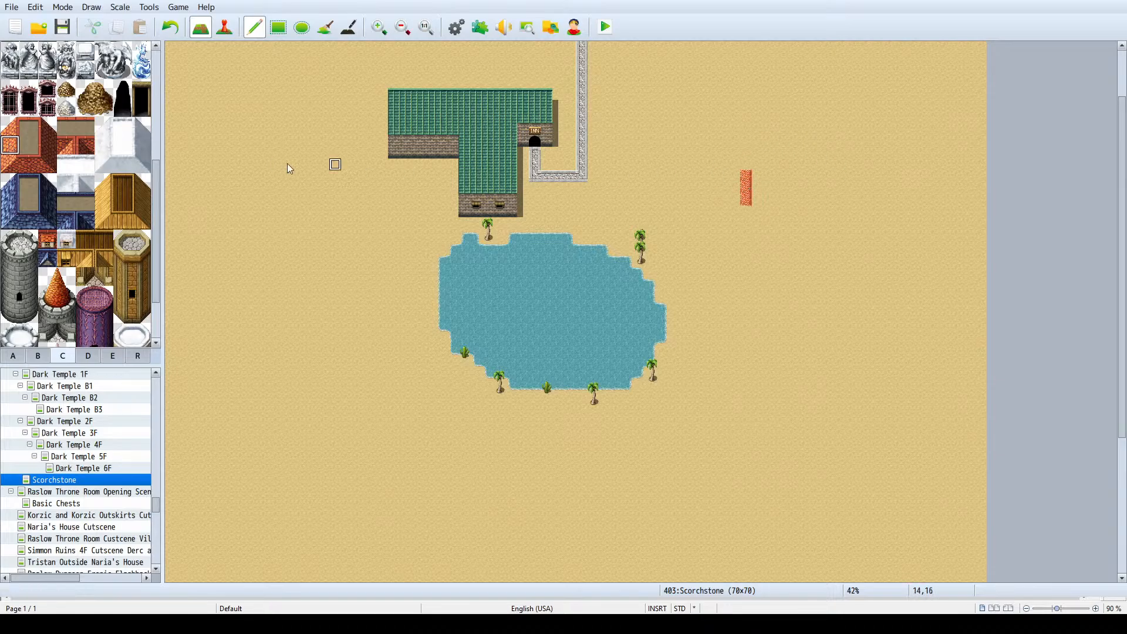
- Add the red roof's northwest corner, run its north edge eight tiles east, and extend the west edge south
click(10, 126)
click(746, 165)
click(32, 127)
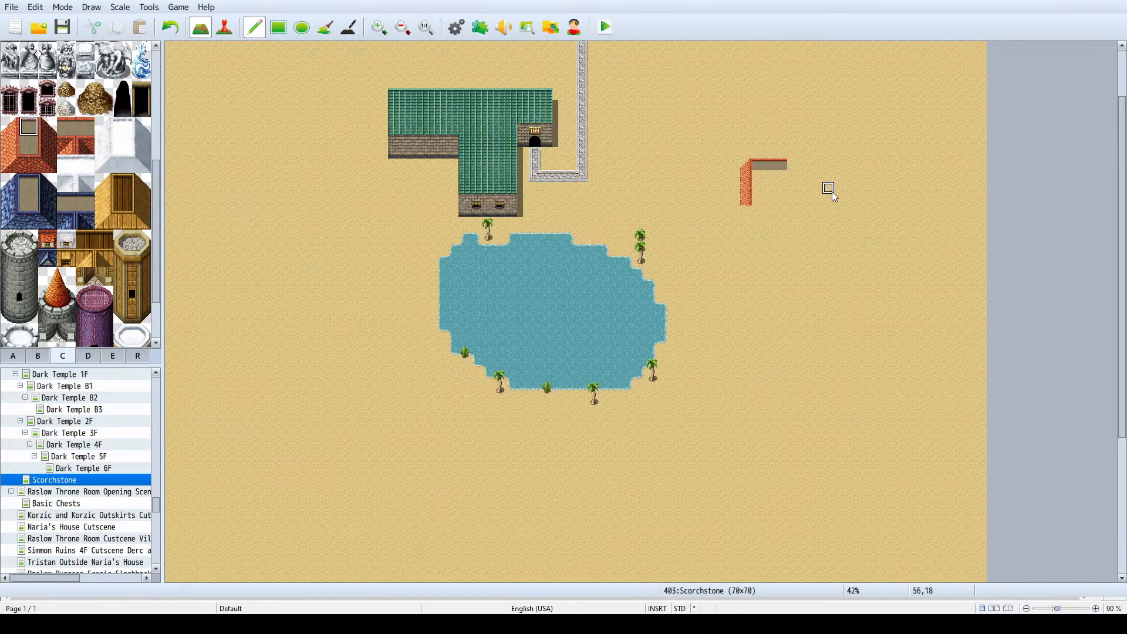
click(794, 165)
drag(804, 169, 842, 168)
click(17, 148)
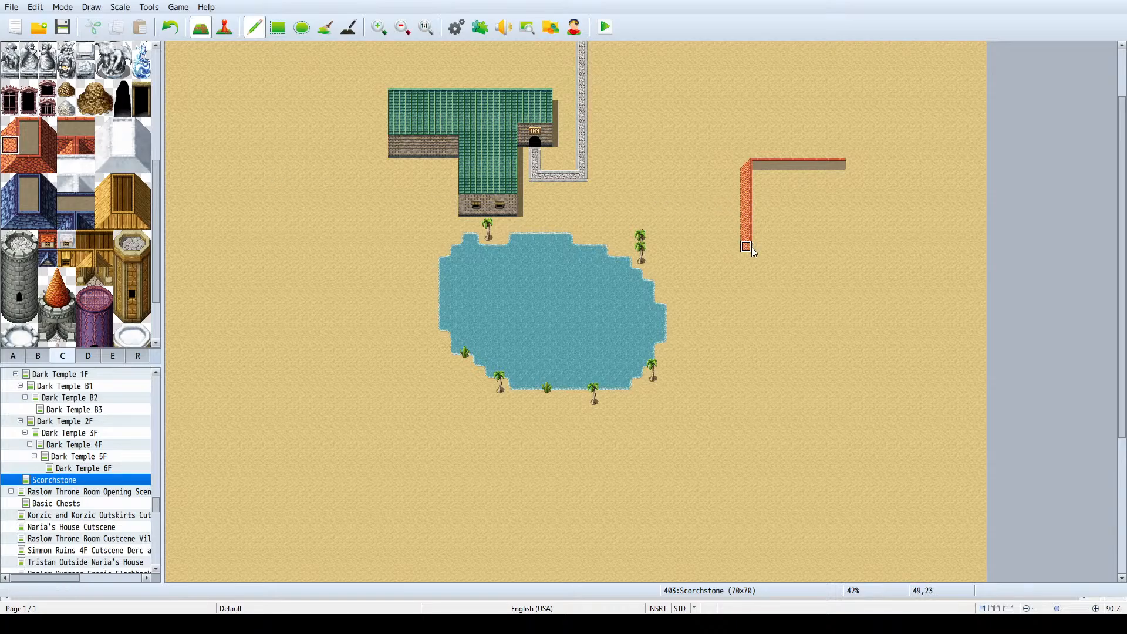
- Try to finish the red roof with a southwest corner at 49,24 and a south edge running east from it
click(8, 168)
click(746, 259)
click(28, 164)
click(764, 260)
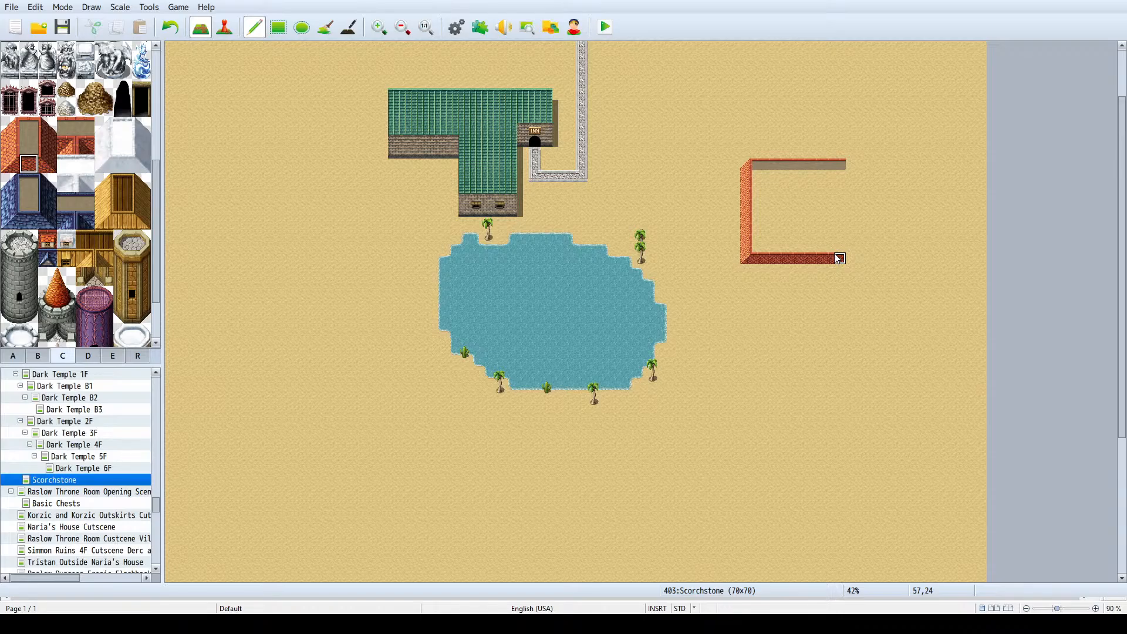
click(65, 149)
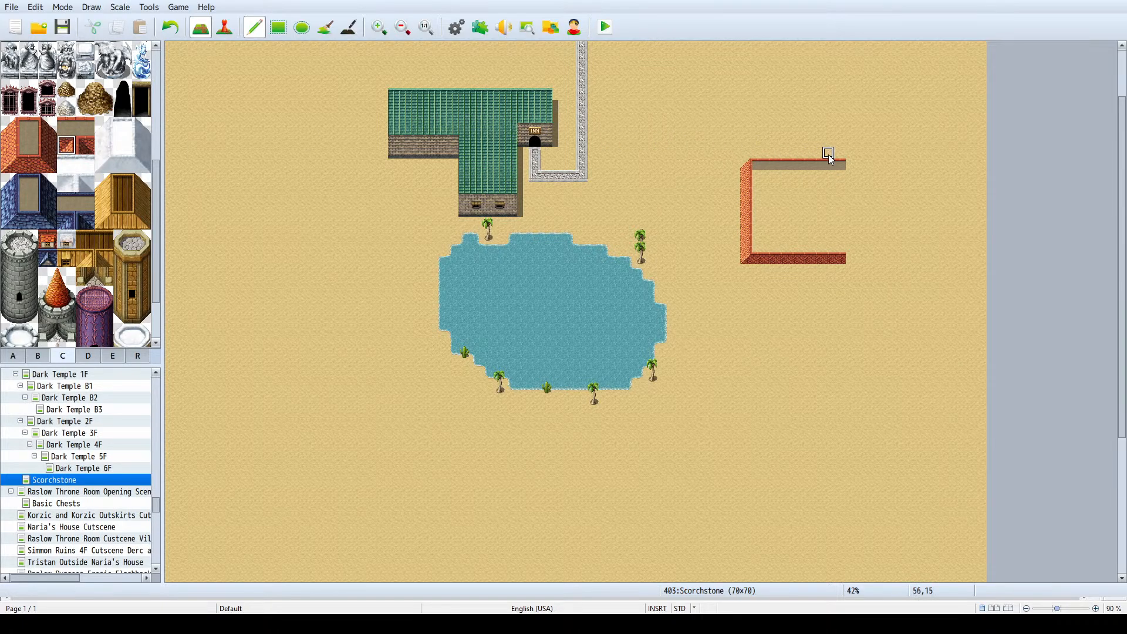
key(ctrl+z)
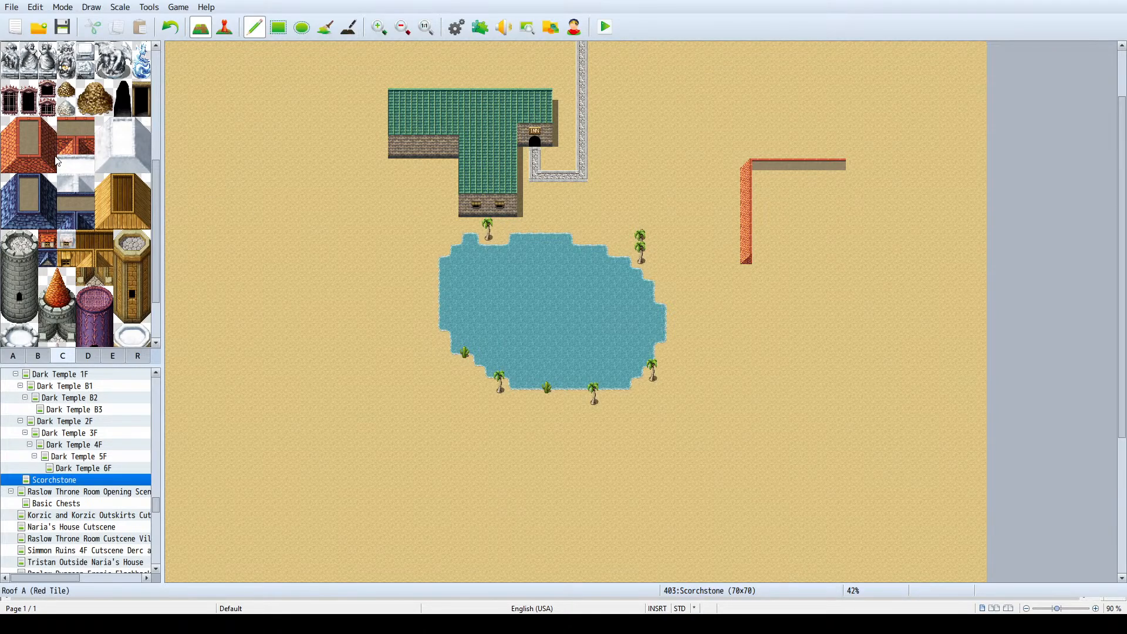
click(35, 170)
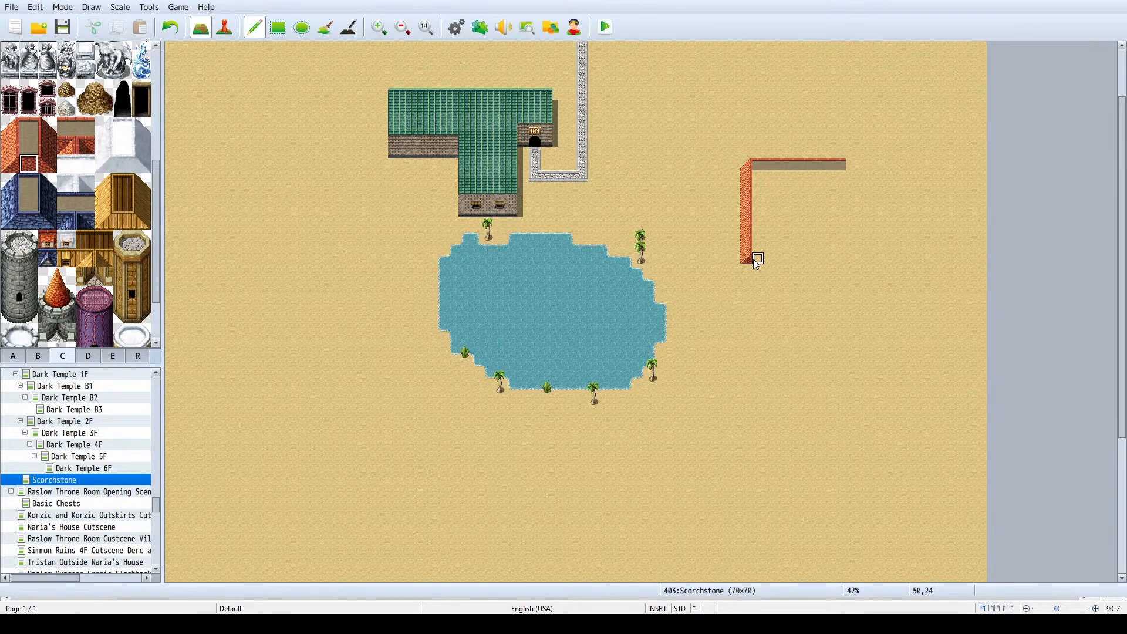
drag(752, 262, 850, 263)
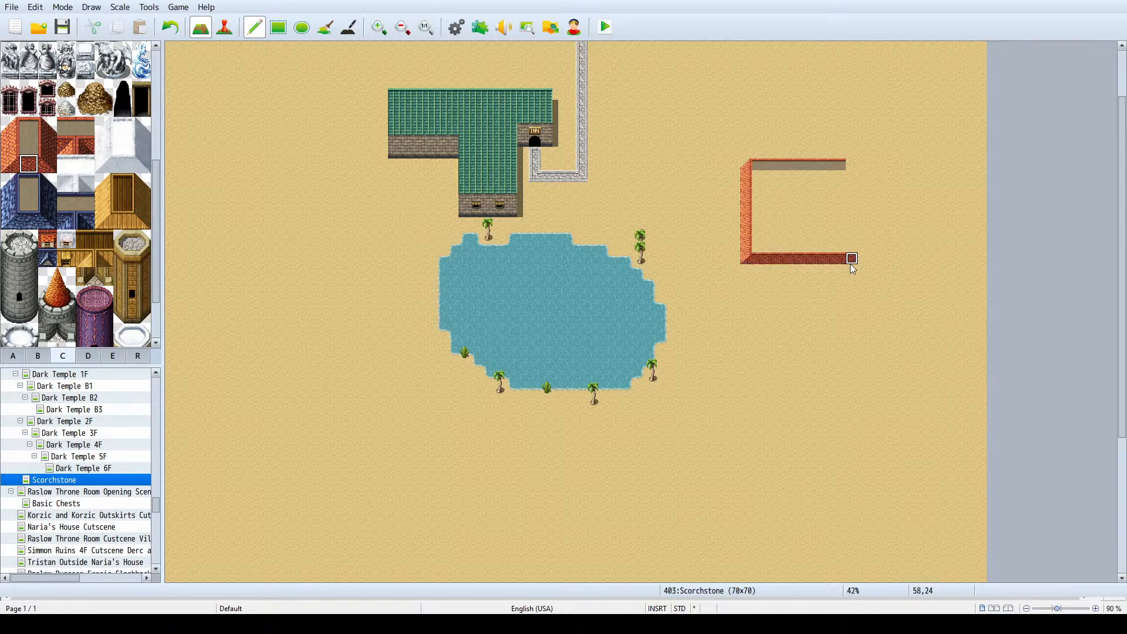
key(ctrl+z)
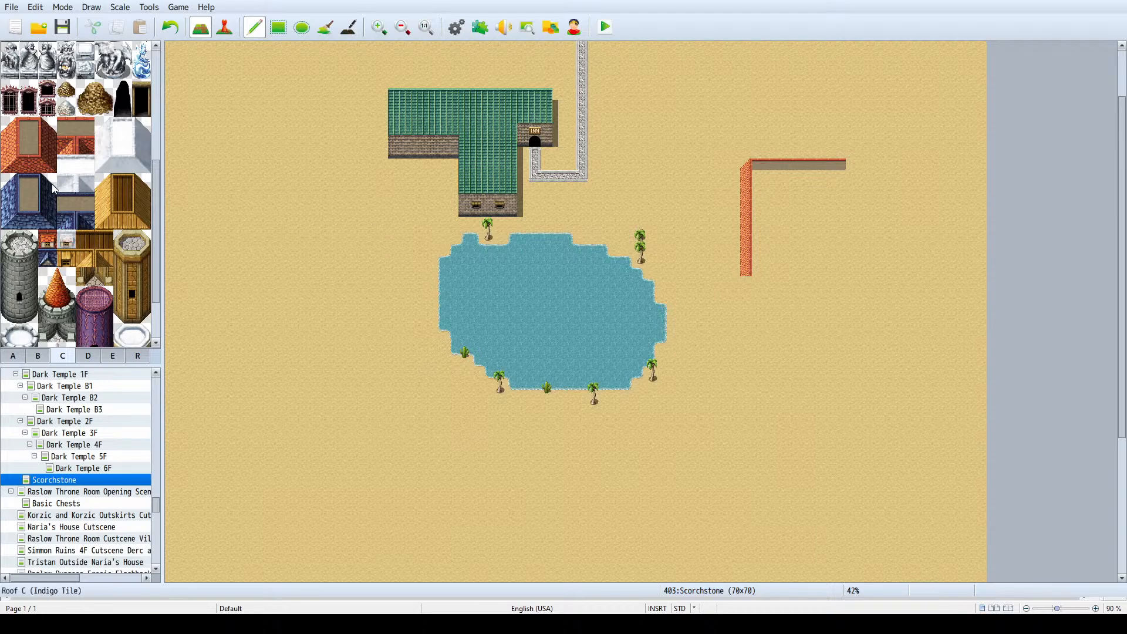
- Place the red roof's southwest corner at 49,26 and paint its south edge fourteen tiles east
click(10, 165)
click(746, 282)
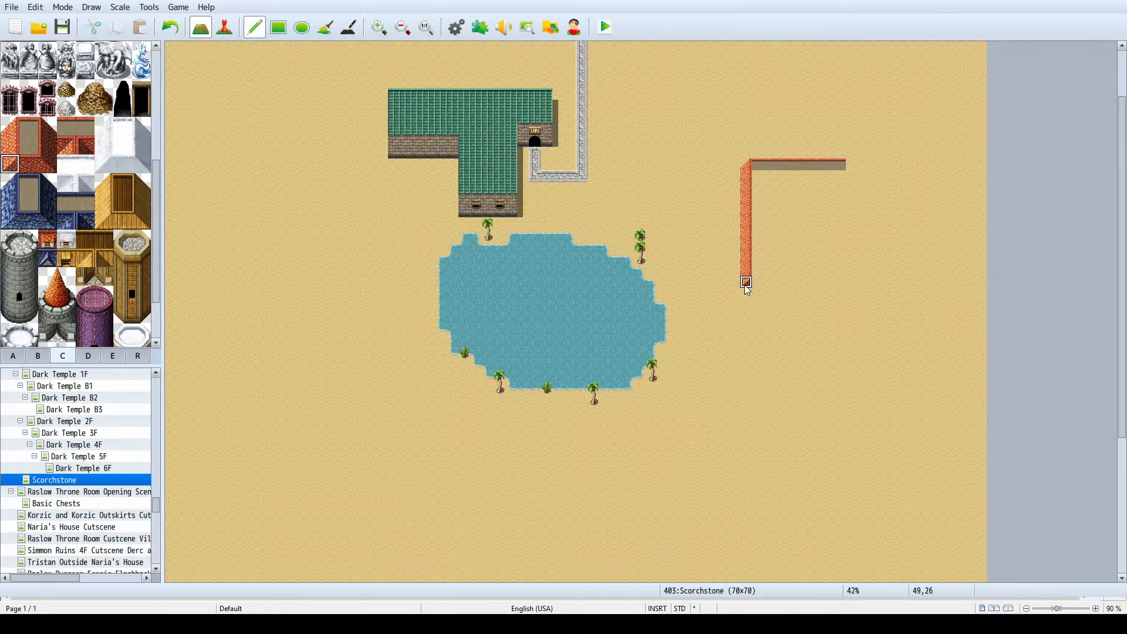
click(26, 165)
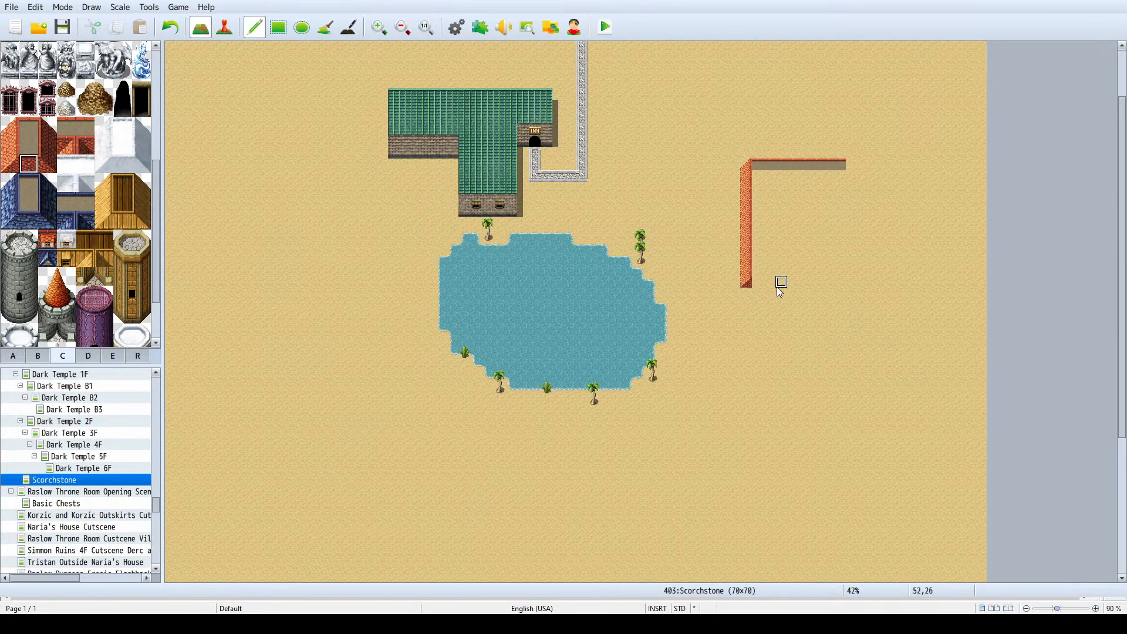
drag(758, 283, 909, 287)
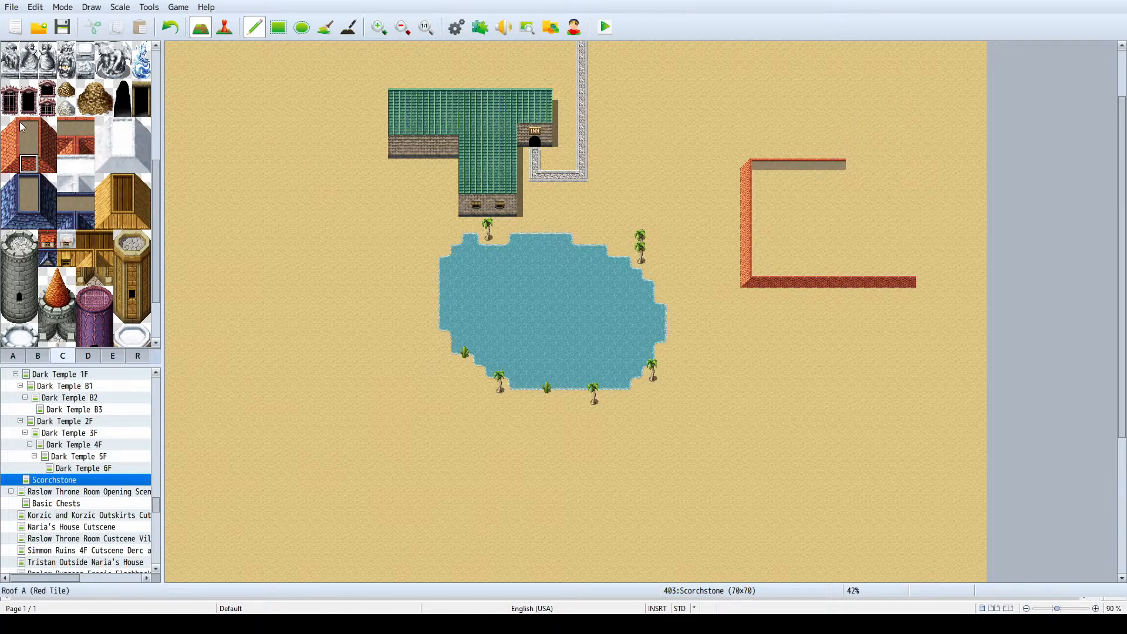
- Paint a six-tile west edge for the red roof's northern wing from the north edge's east end, topped with a corner
click(10, 145)
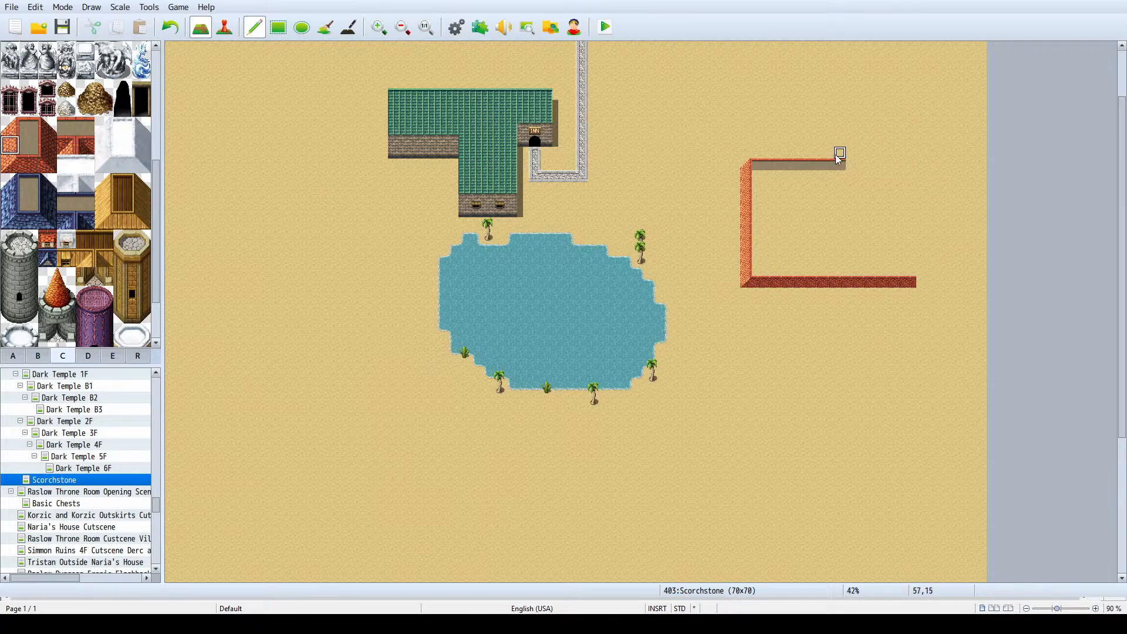
drag(852, 155, 853, 91)
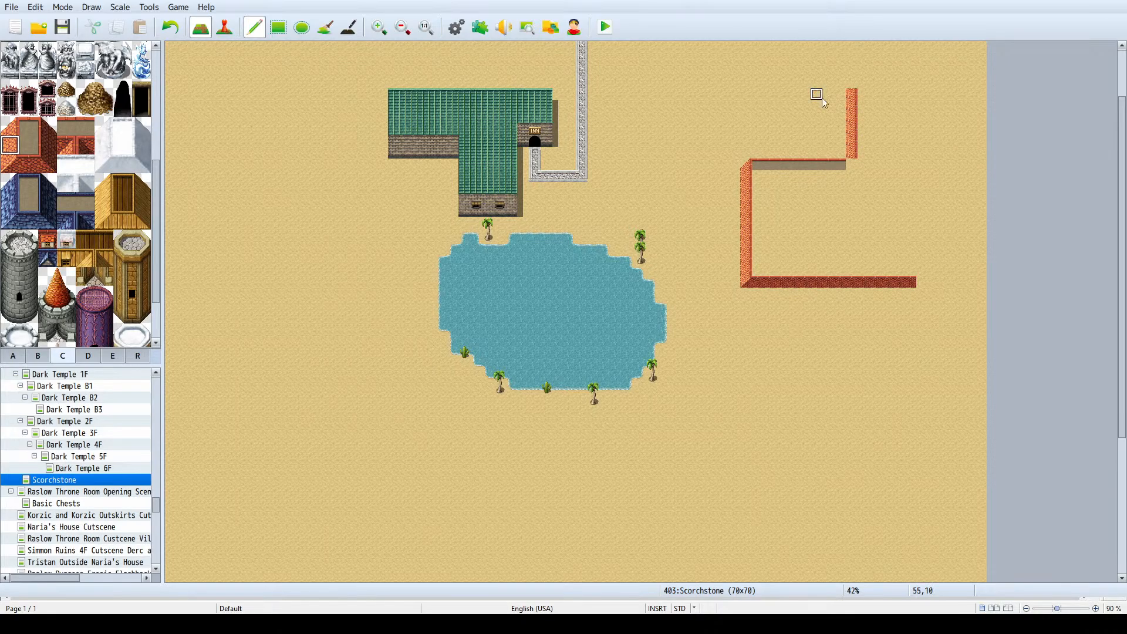
click(7, 127)
click(853, 82)
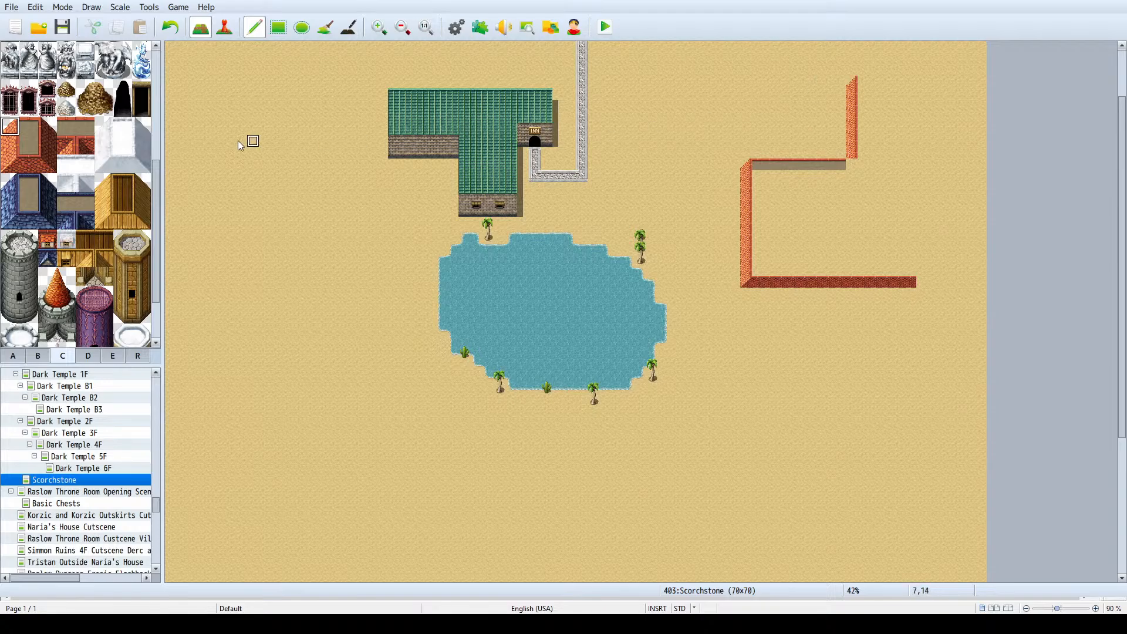
- Paint the northern wing's six-tile north edge and northeast corner, continuing down its east side to just above the south edge's row
click(29, 126)
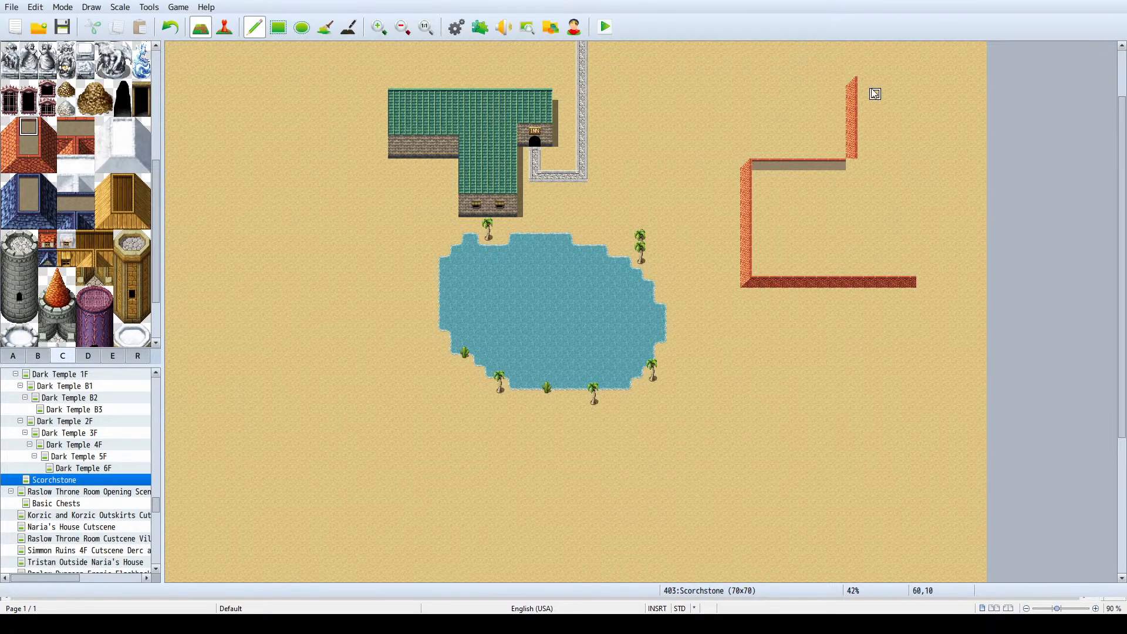
drag(863, 84, 969, 83)
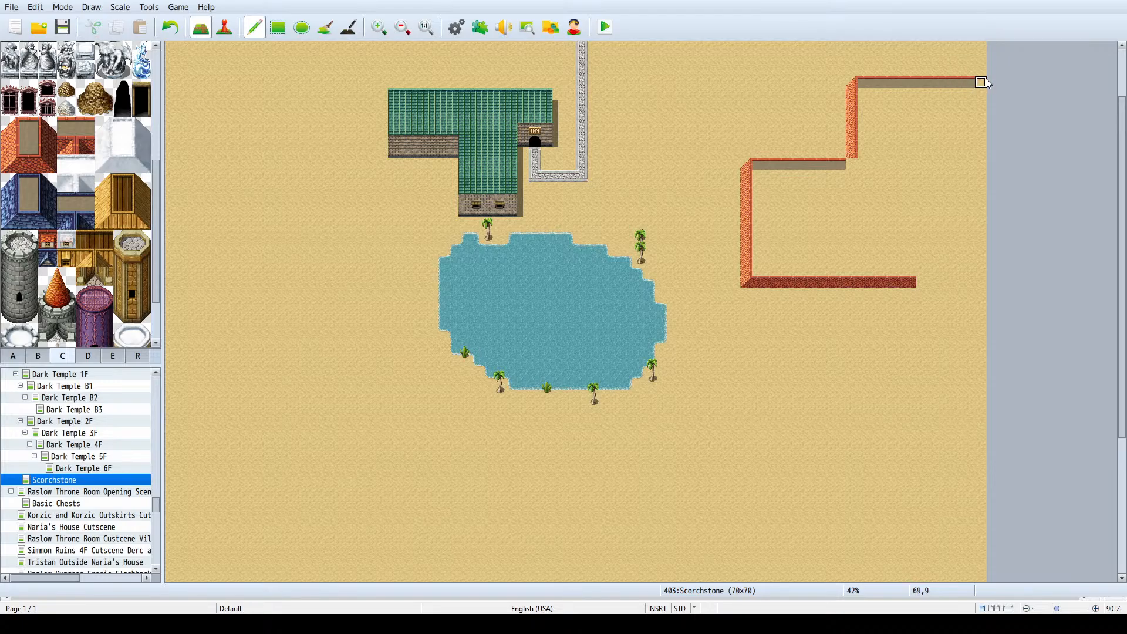
drag(954, 81, 938, 81)
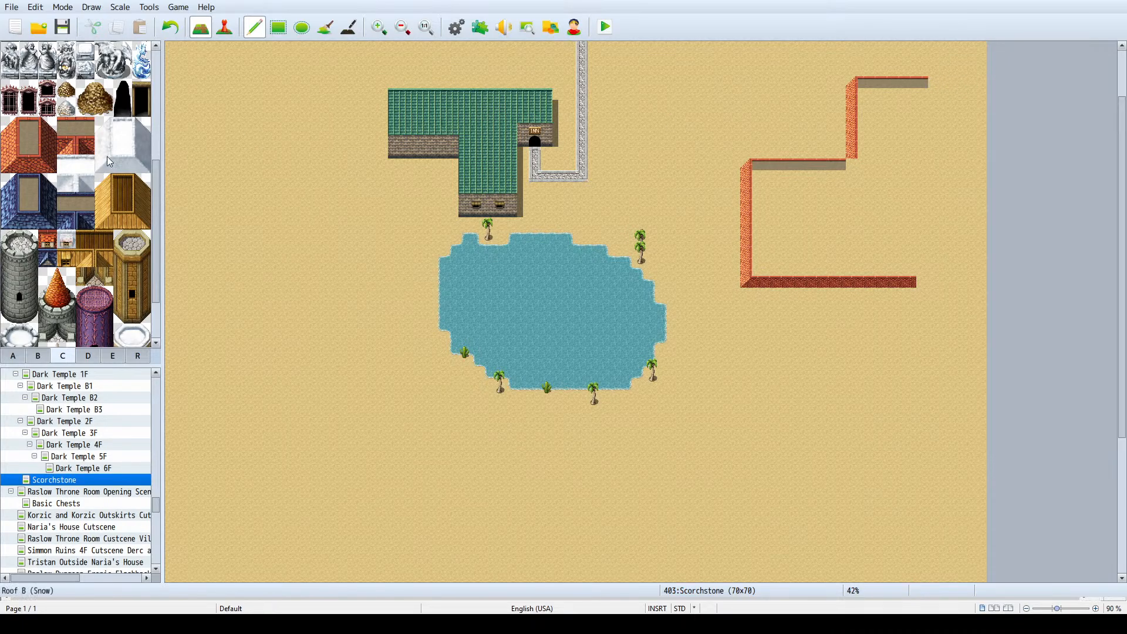
click(48, 127)
click(935, 82)
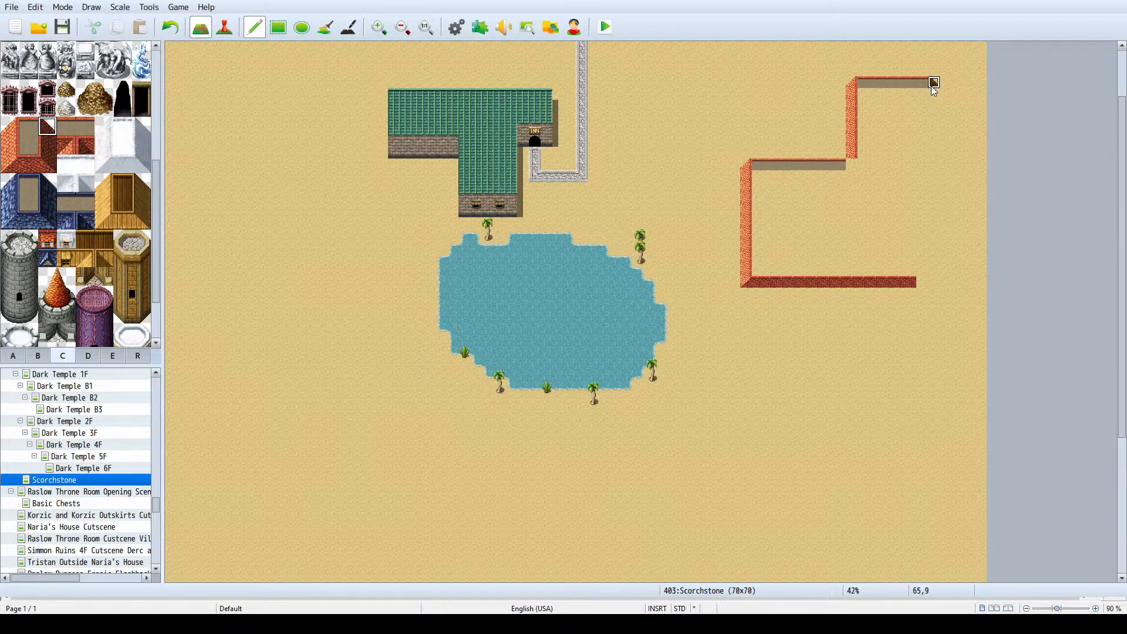
click(50, 146)
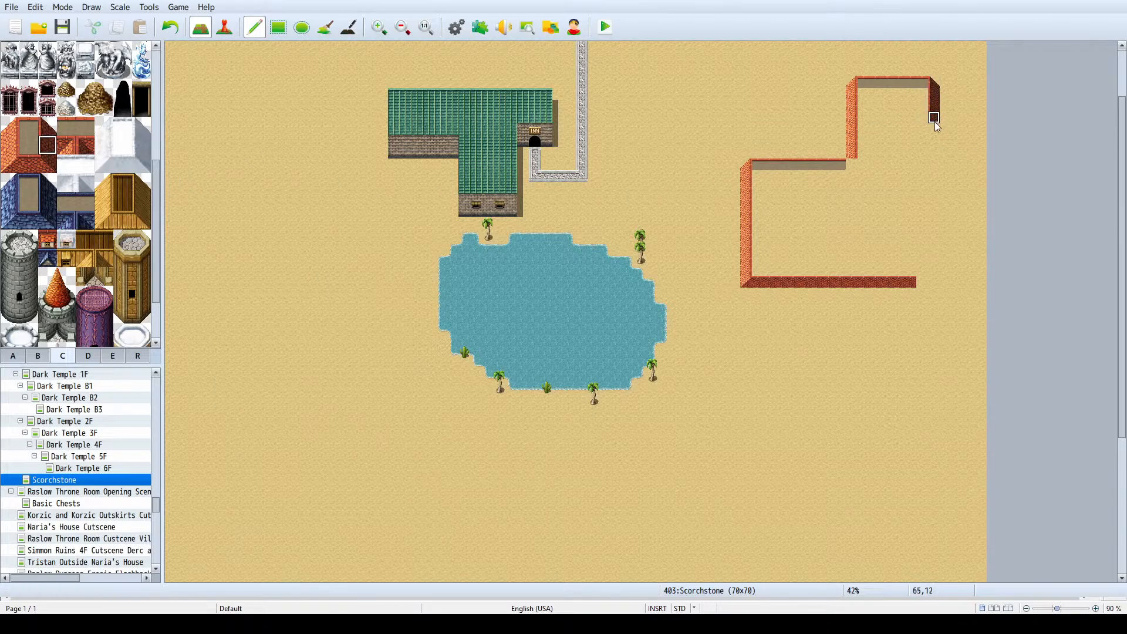
drag(936, 180, 936, 226)
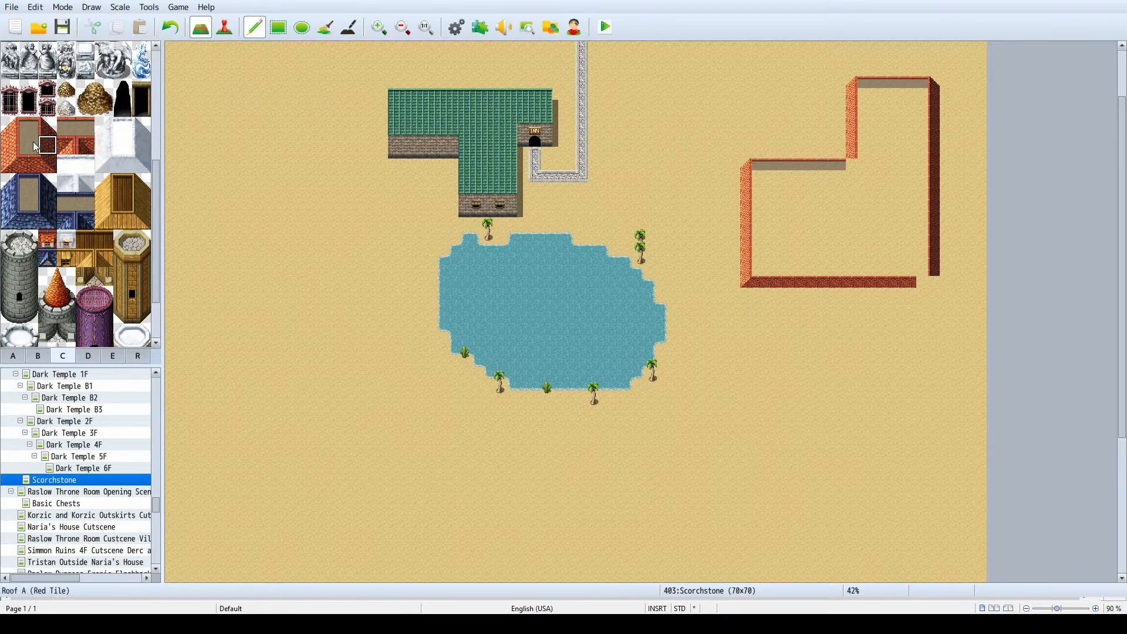
- Close the red roof outline with an edge tile at the inner corner, the southeast corner and the missing south-edge tile
click(9, 130)
click(71, 123)
click(852, 167)
click(68, 147)
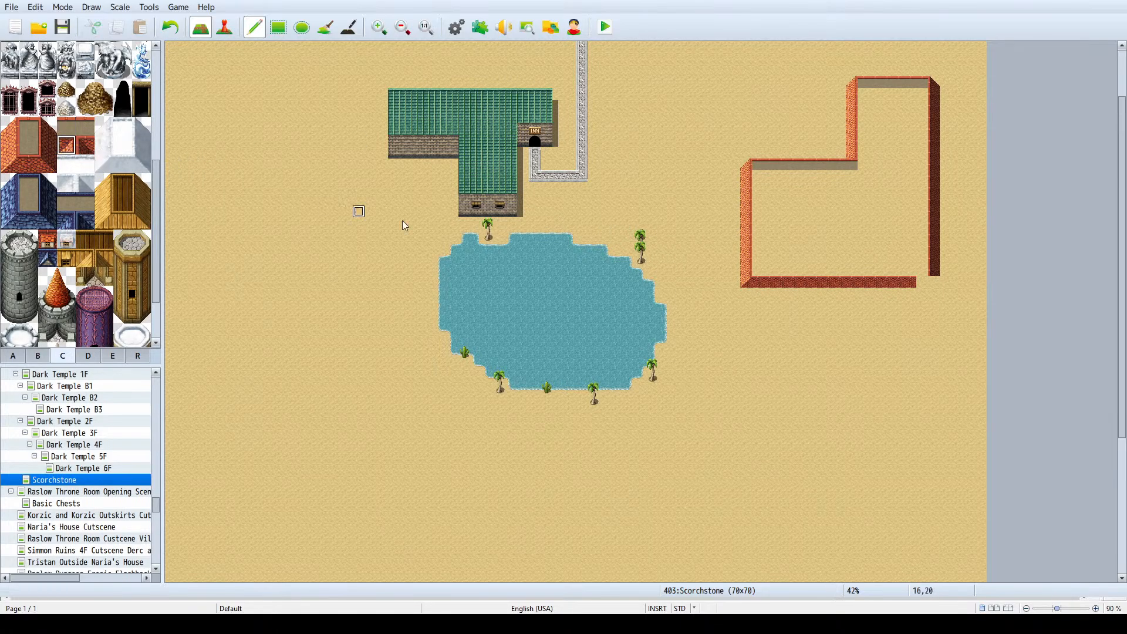
click(48, 164)
click(933, 283)
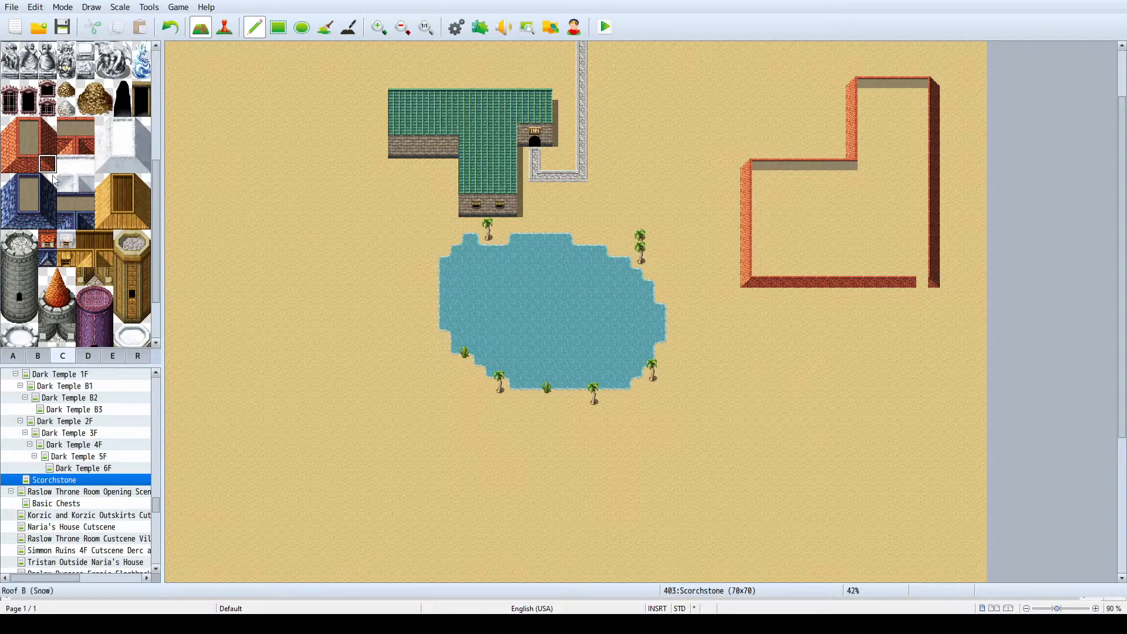
click(31, 165)
click(922, 283)
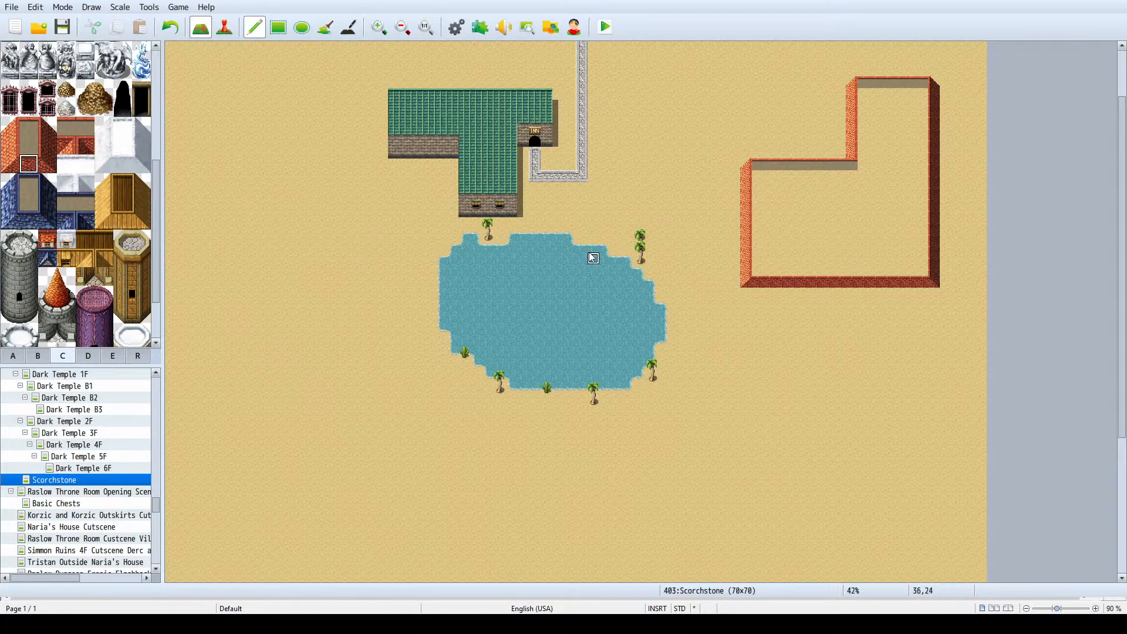
- Flood-fill the inside of the red roof outline with the plain brown center tile
click(30, 153)
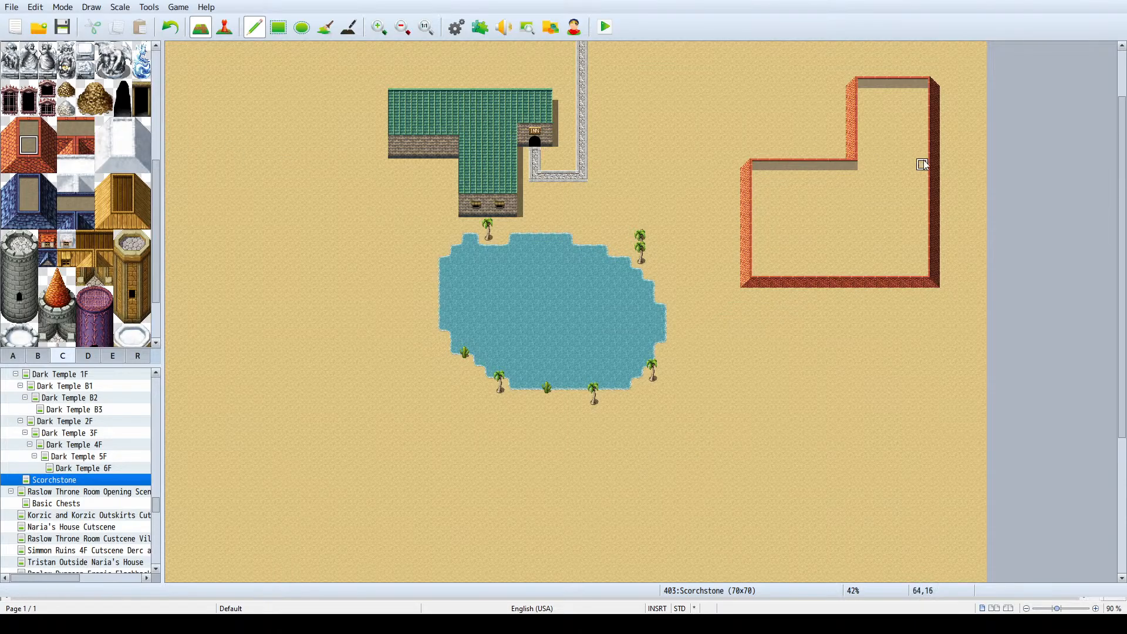
click(325, 27)
click(822, 252)
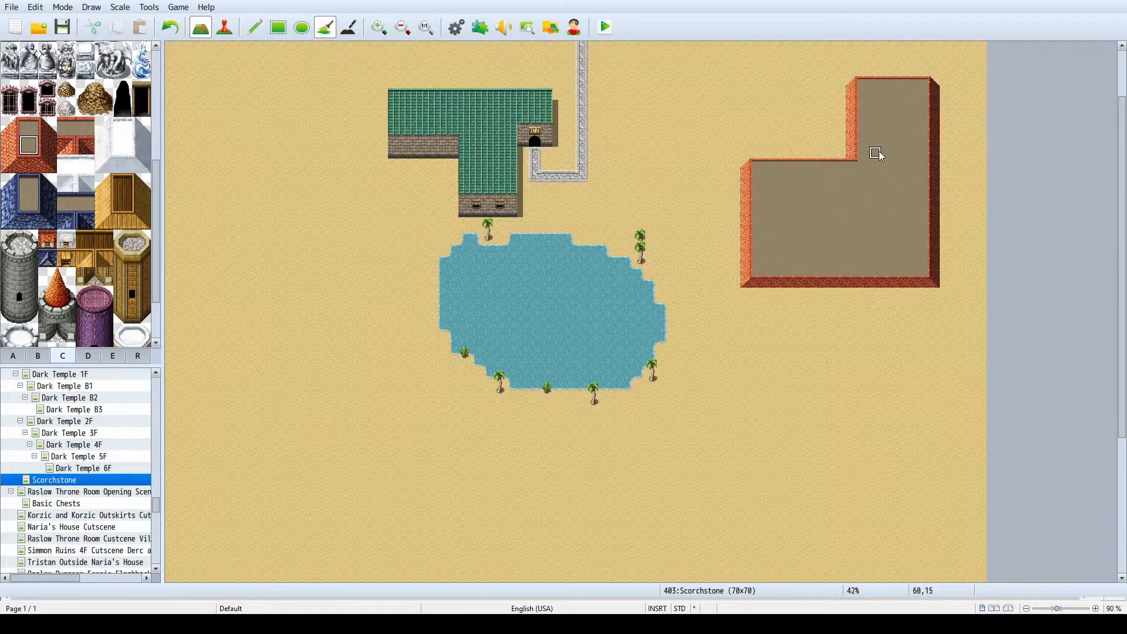
- Copy the red roof's northern wing west edge, eight tiles tall, and place it two tiles further west
ctrl+scroll(879, 150, up, 1)
ctrl+scroll(879, 151, down, 1)
scroll(943, 153, up, 5)
drag(852, 140, 852, 224)
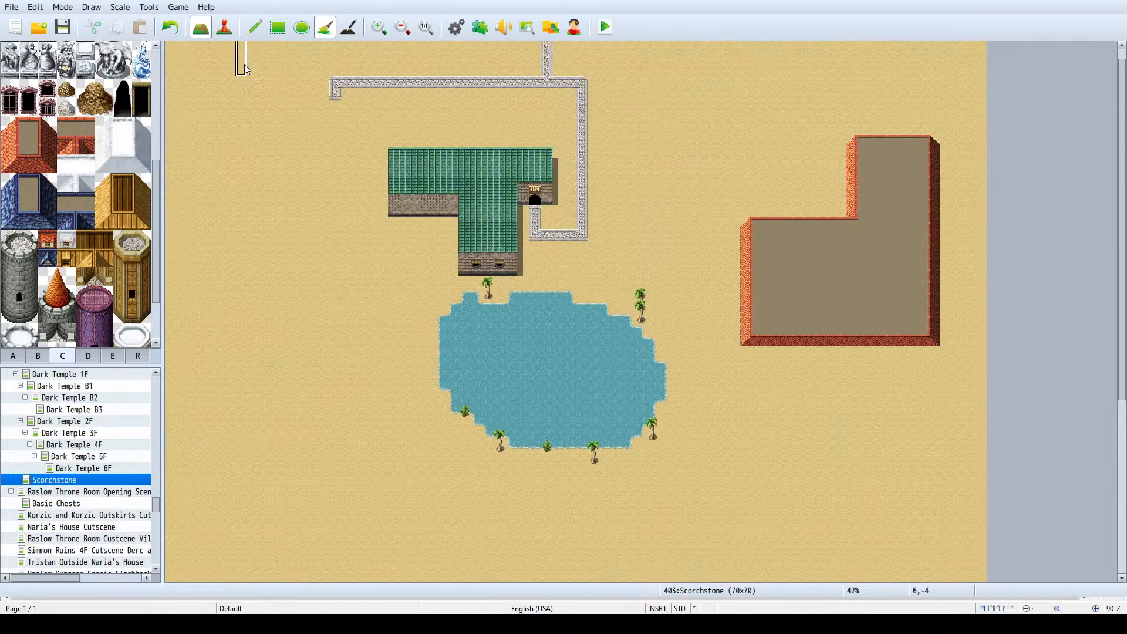
click(254, 27)
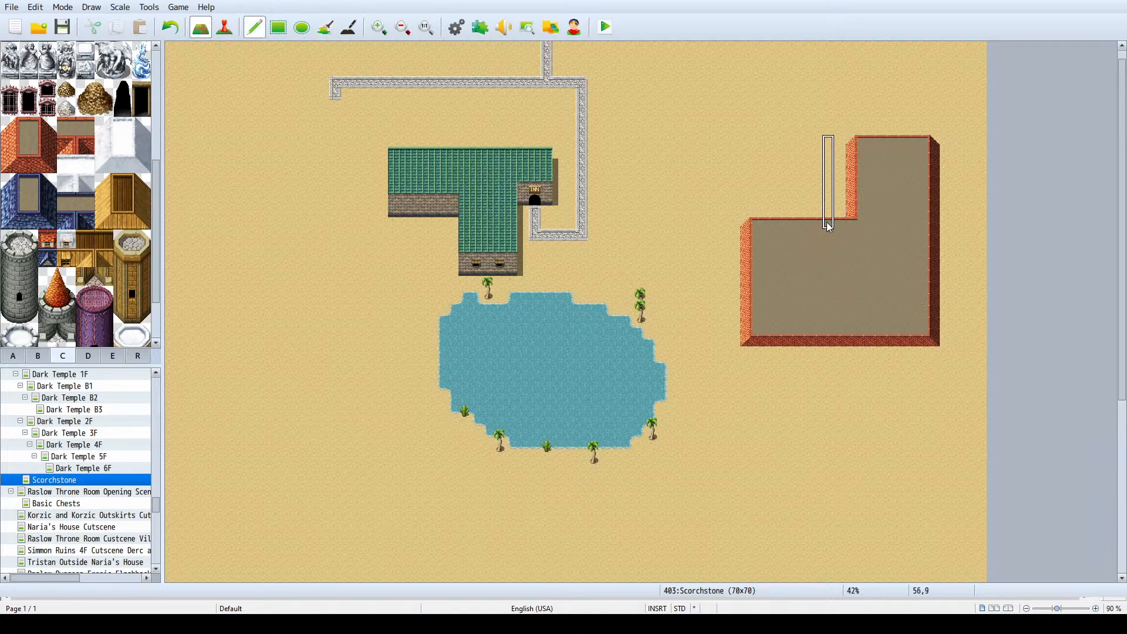
click(831, 227)
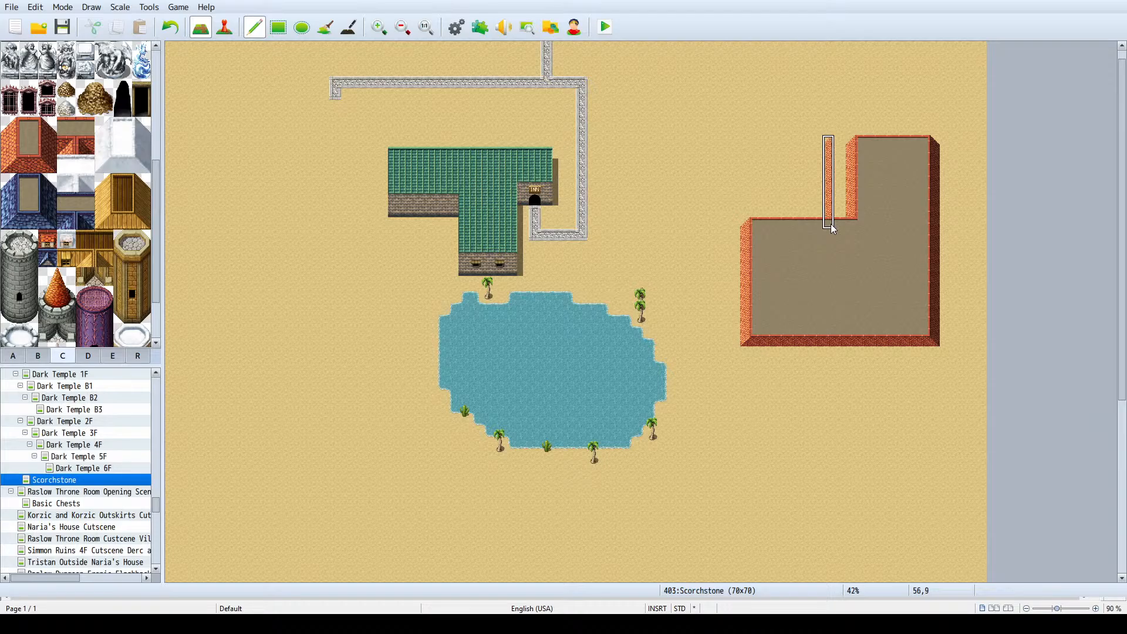
- Replace the wing's old west edge and the gap beside it with north-edge tiles along the top and plain brown roof tiles below
right_click(877, 223)
right_click(874, 140)
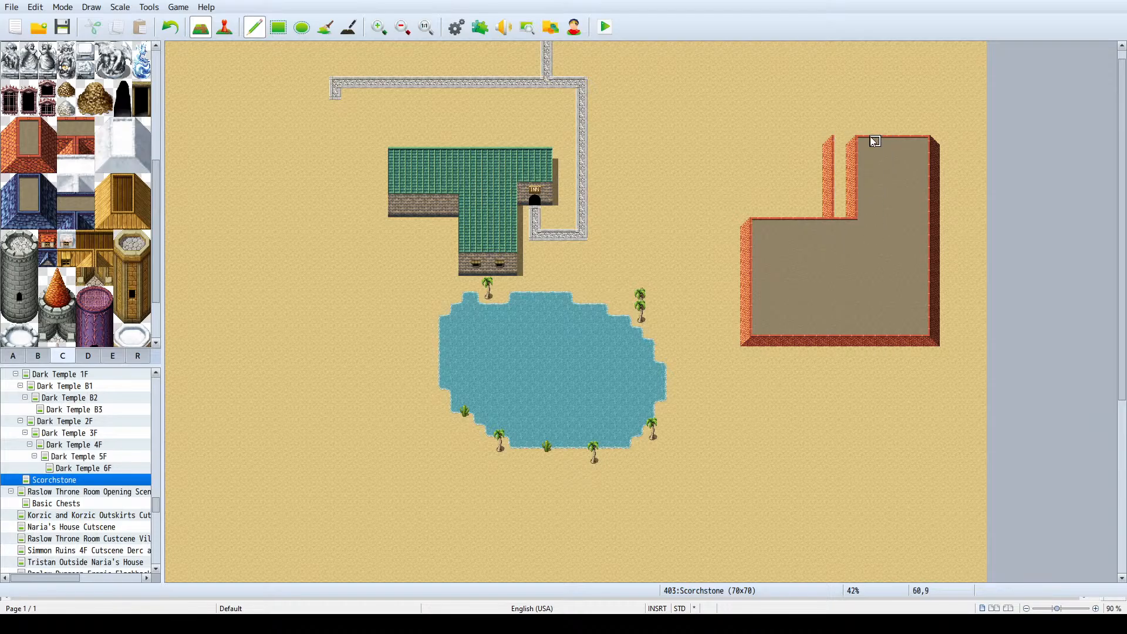
click(850, 139)
click(841, 141)
mouse_move(852, 152)
mouse_down()
mouse_move(853, 225)
mouse_move(851, 158)
mouse_up()
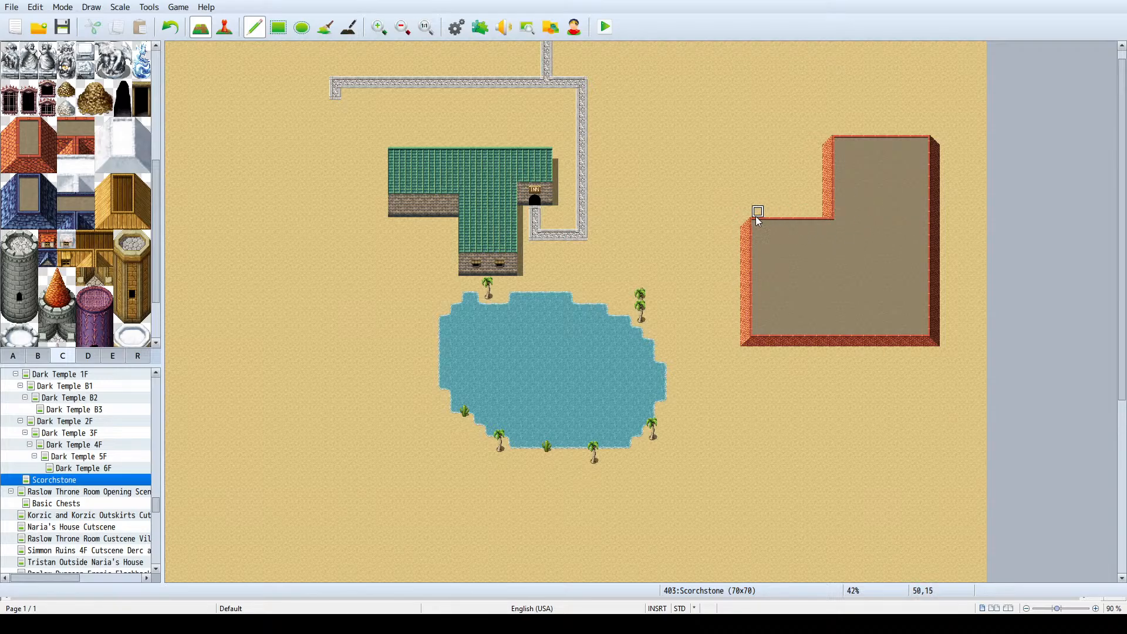
- Move the north edge of the roof's western section one tile down over sand, extending the wing's west edge one tile to meet it
right_drag(744, 224, 828, 230)
click(831, 235)
click(831, 236)
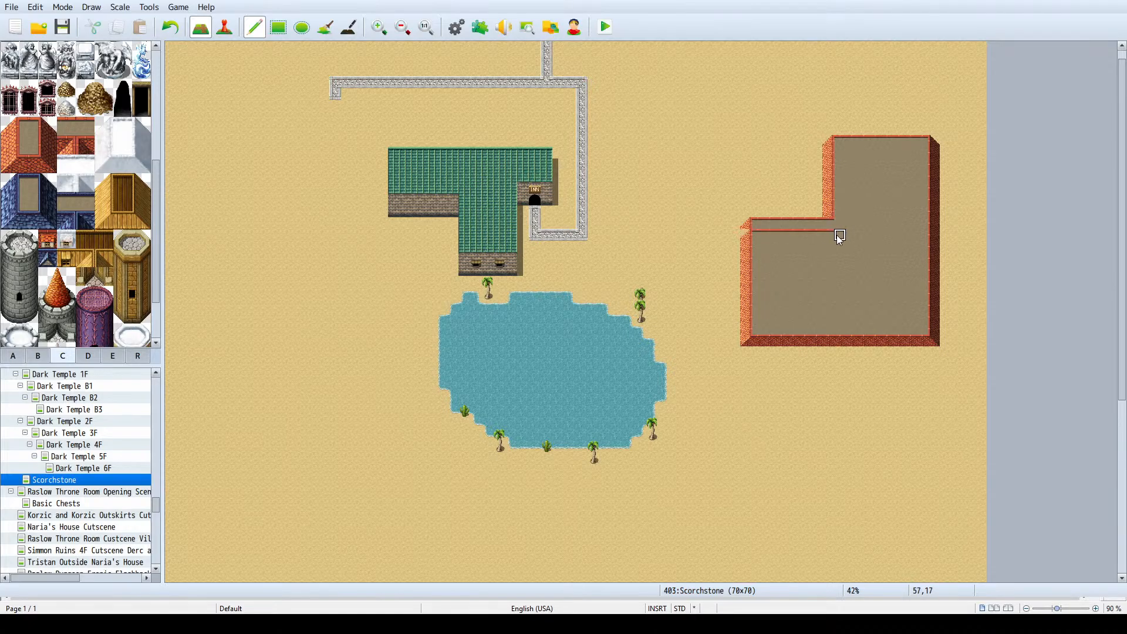
right_click(759, 191)
mouse_move(745, 226)
mouse_down()
mouse_move(826, 218)
mouse_move(753, 222)
mouse_move(773, 223)
mouse_up()
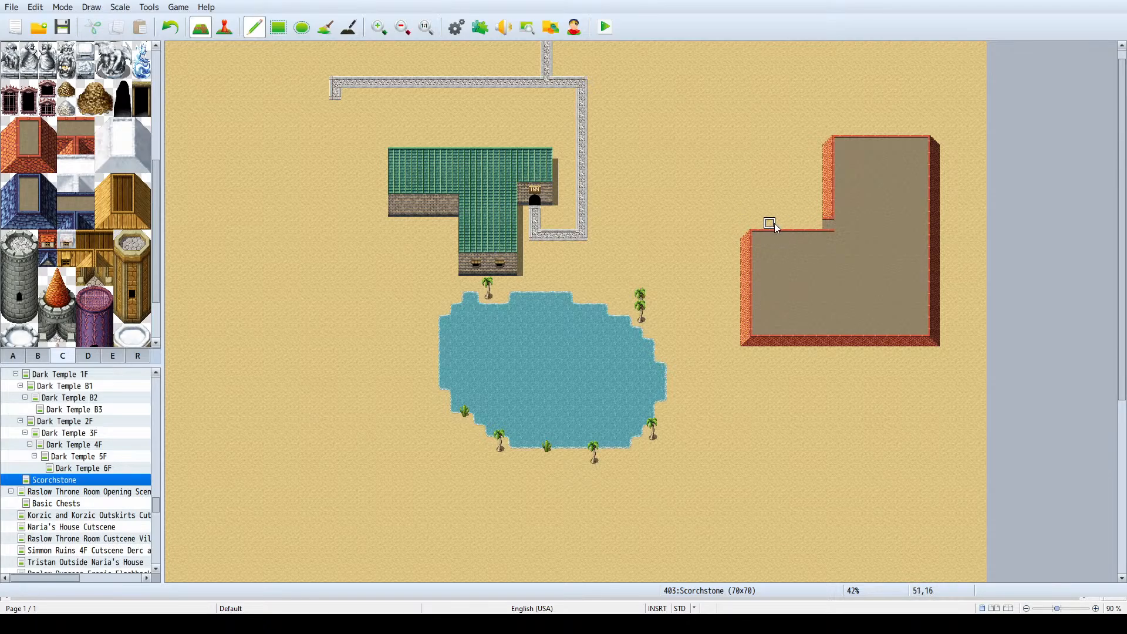
right_click(831, 204)
click(832, 219)
- Paint a two-tile-high orange-brown brick wall below the roof's full south edge, plus a block six tiles wide and two high on the northern wing
ctrl+scroll(877, 215, up, 2)
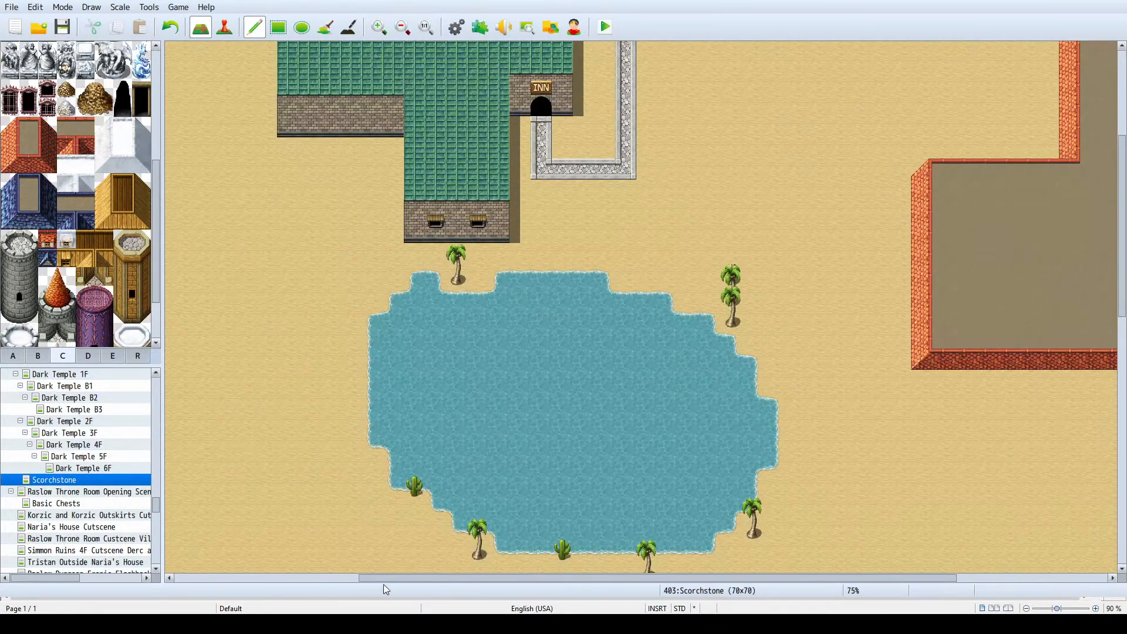
drag(404, 576, 652, 574)
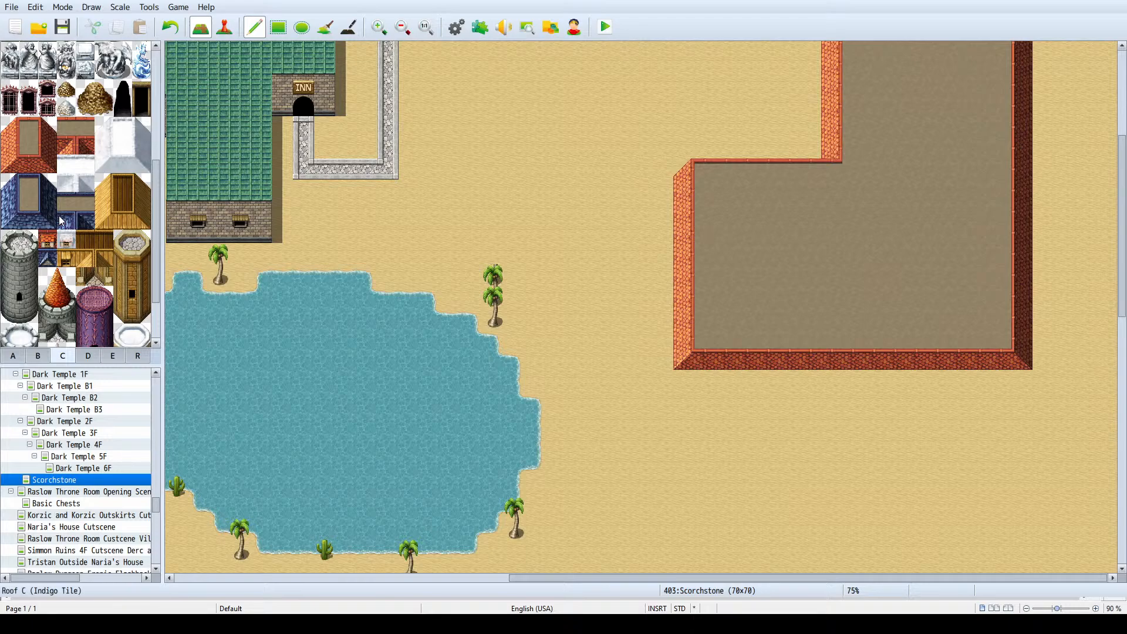
scroll(71, 217, down, 1)
scroll(81, 217, down, 1)
scroll(82, 217, up, 2)
scroll(82, 217, up, 3)
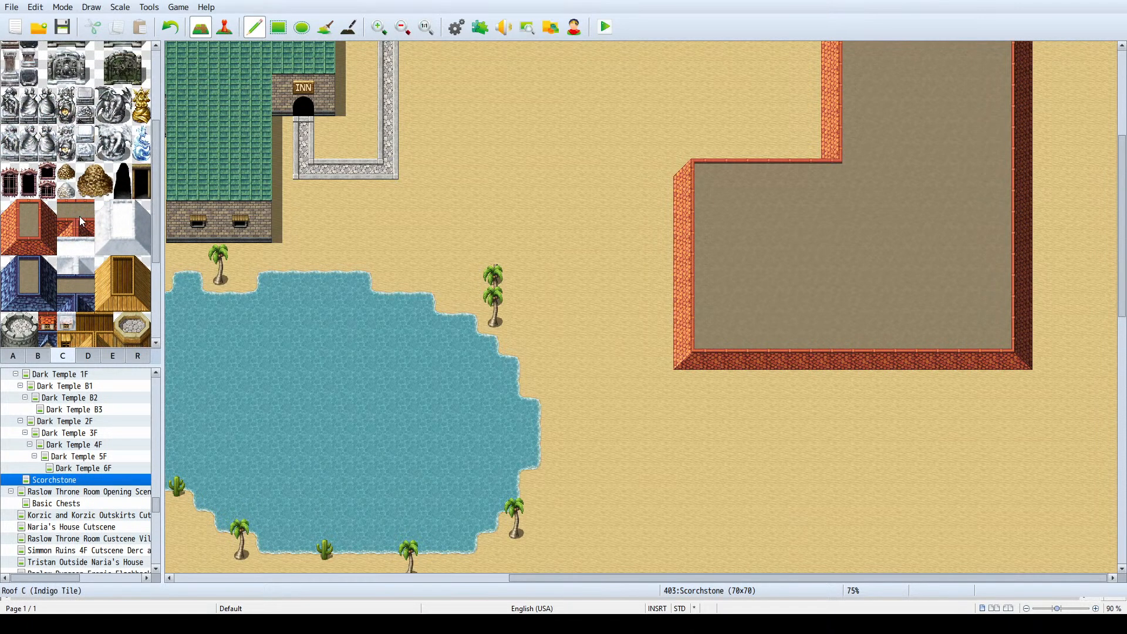
scroll(79, 217, down, 1)
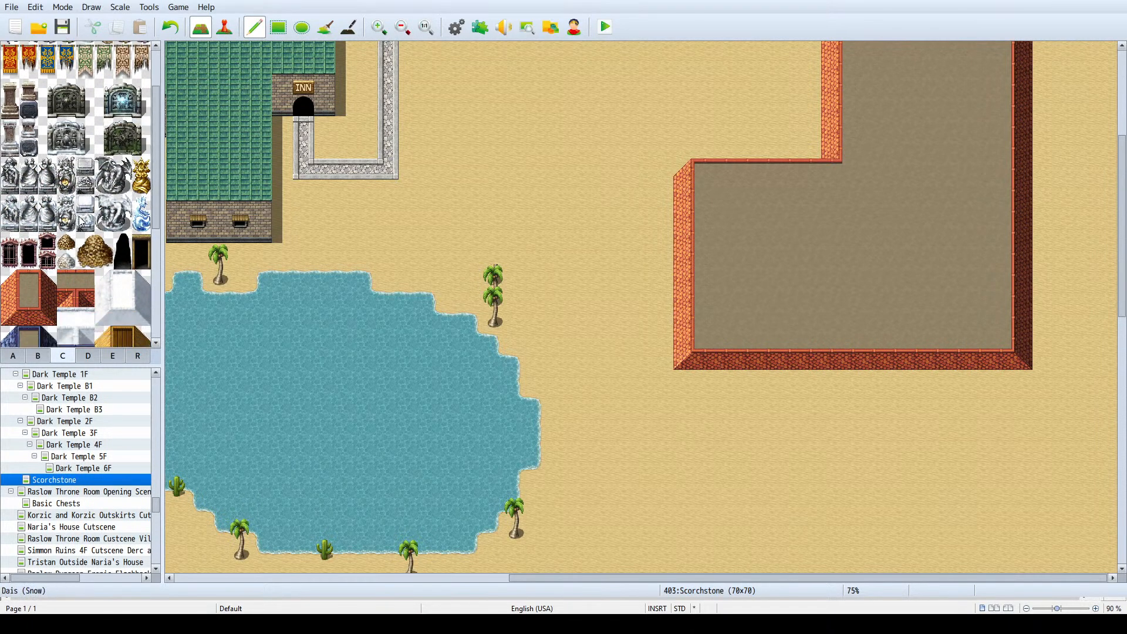
click(14, 356)
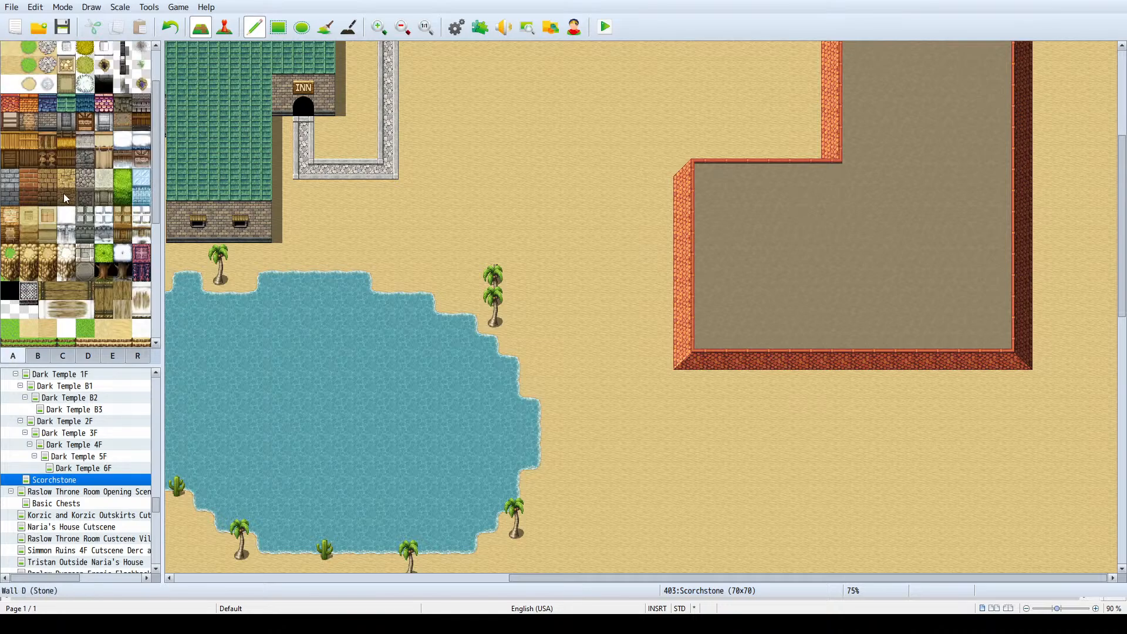
click(26, 123)
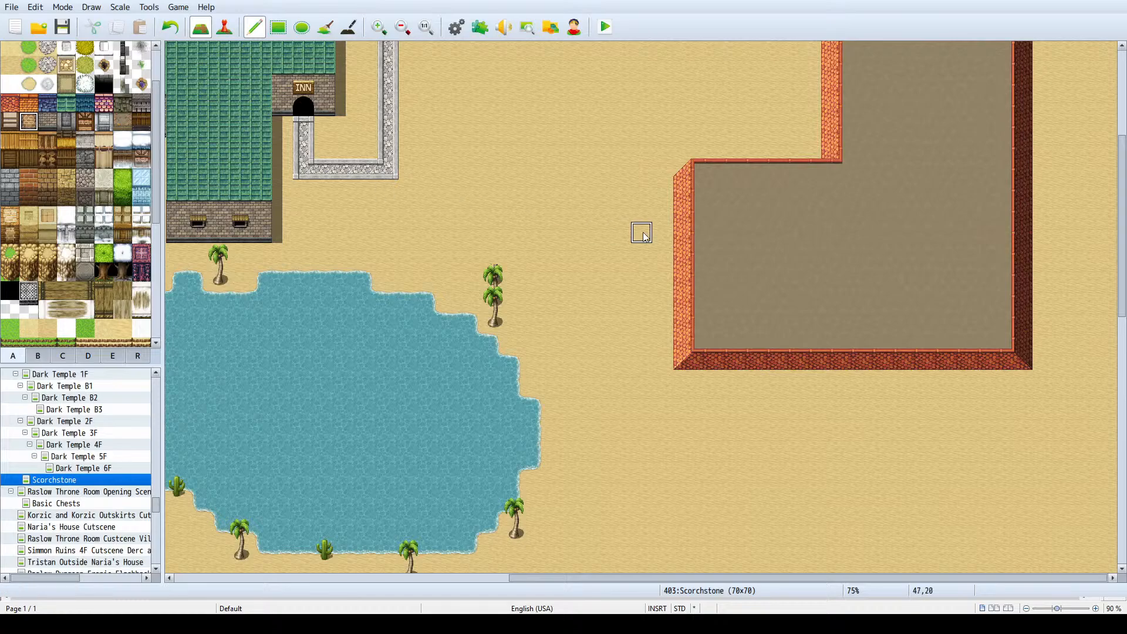
ctrl+scroll(643, 236, down, 1)
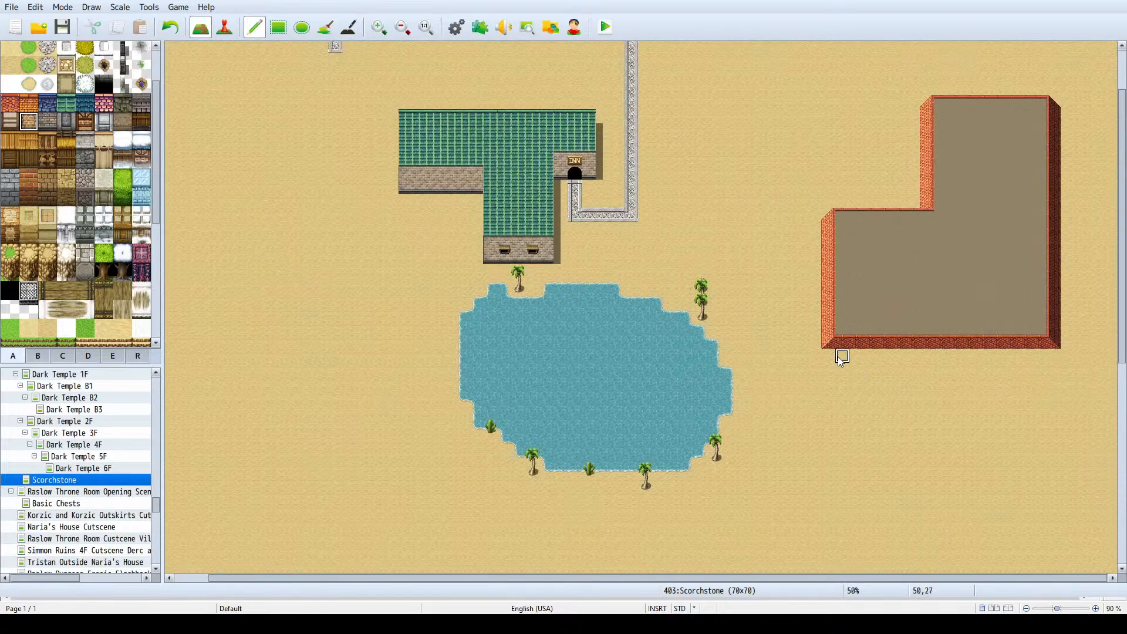
mouse_move(828, 357)
mouse_down()
mouse_move(1049, 358)
mouse_move(1052, 370)
mouse_move(829, 370)
mouse_up()
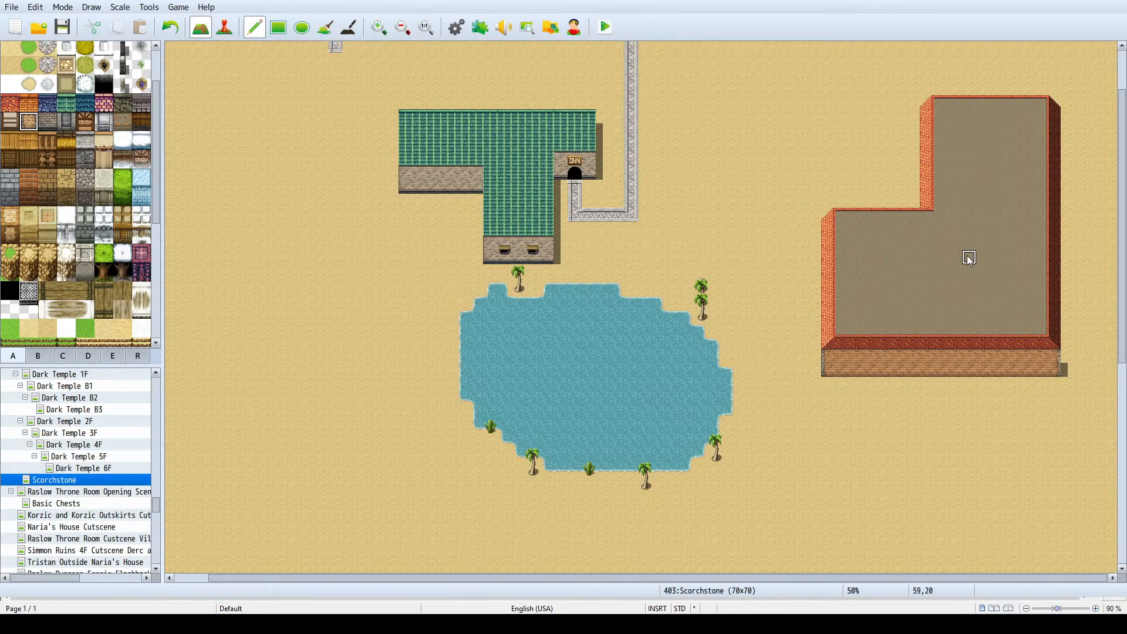
click(957, 179)
mouse_move(957, 186)
mouse_down()
mouse_move(1027, 185)
mouse_move(961, 171)
mouse_up()
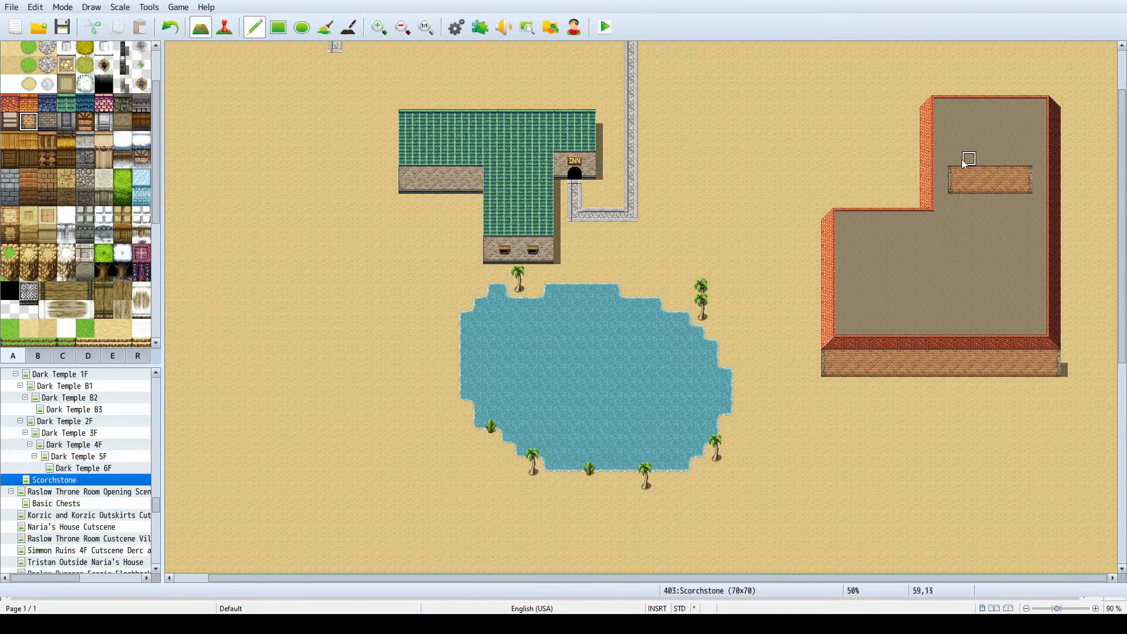
click(10, 106)
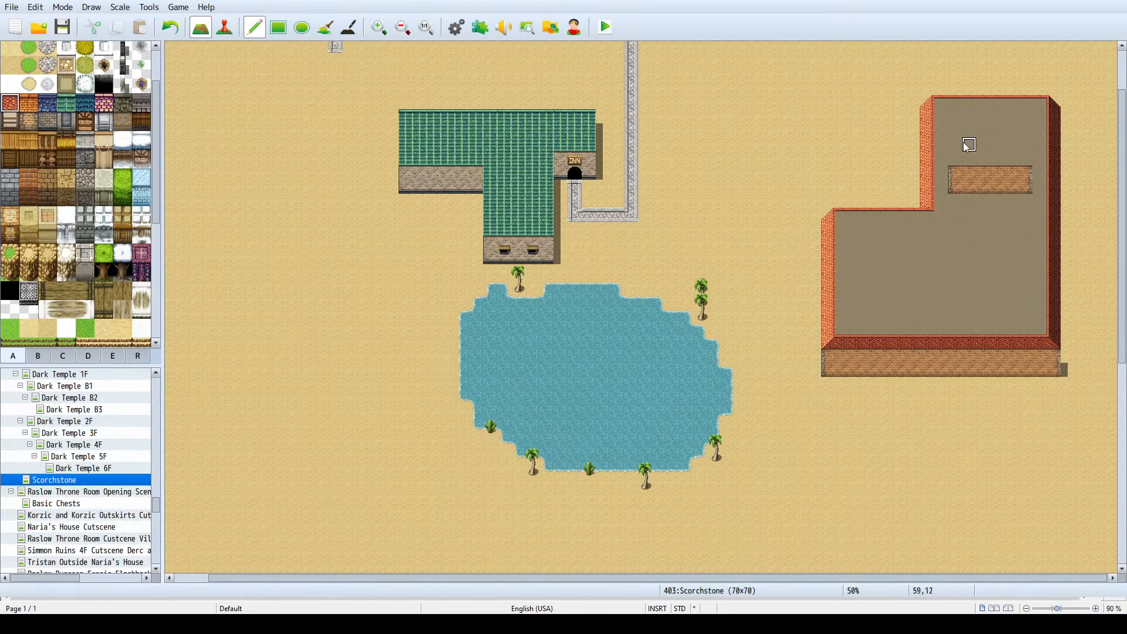
mouse_move(968, 145)
mouse_down()
mouse_move(959, 158)
mouse_move(967, 135)
mouse_up()
key(ctrl+z)
- Put a red roof southwest corner tile above the west end of the wing's wall block and shift both down one tile
click(38, 356)
click(63, 356)
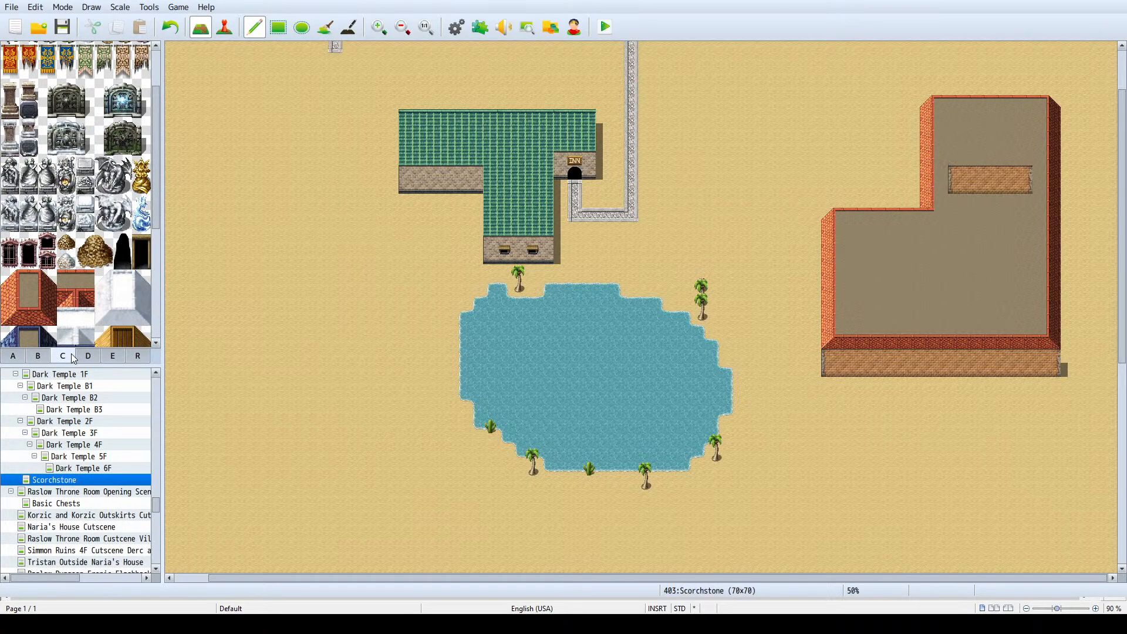
click(23, 306)
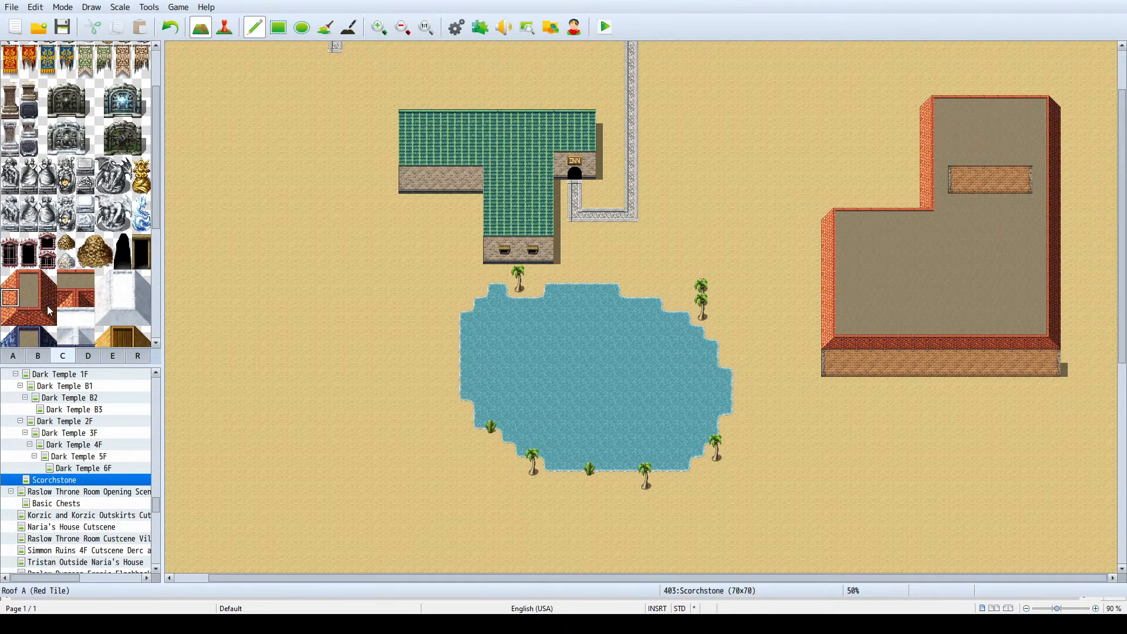
click(19, 317)
click(956, 158)
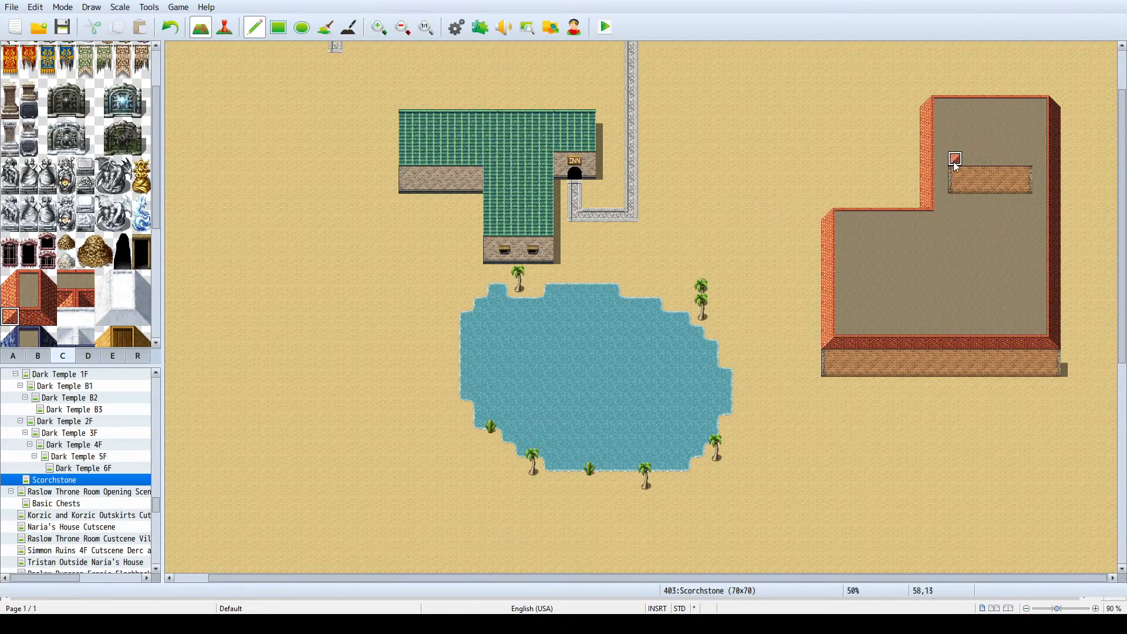
mouse_move(955, 189)
right_down()
mouse_move(955, 158)
mouse_move(1023, 158)
right_up()
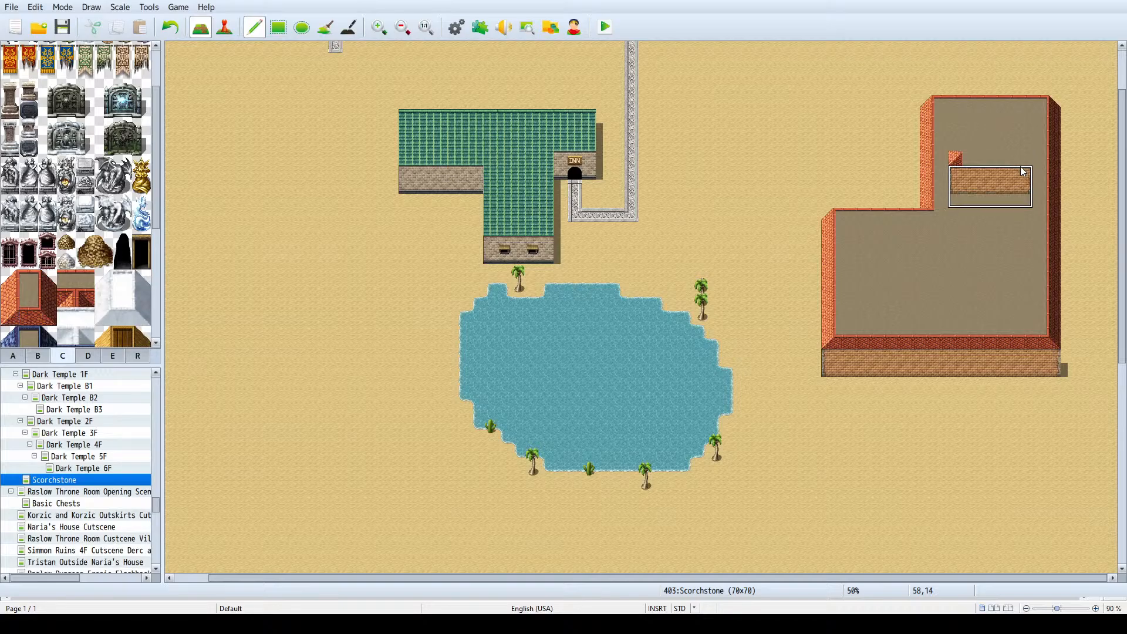
click(1022, 176)
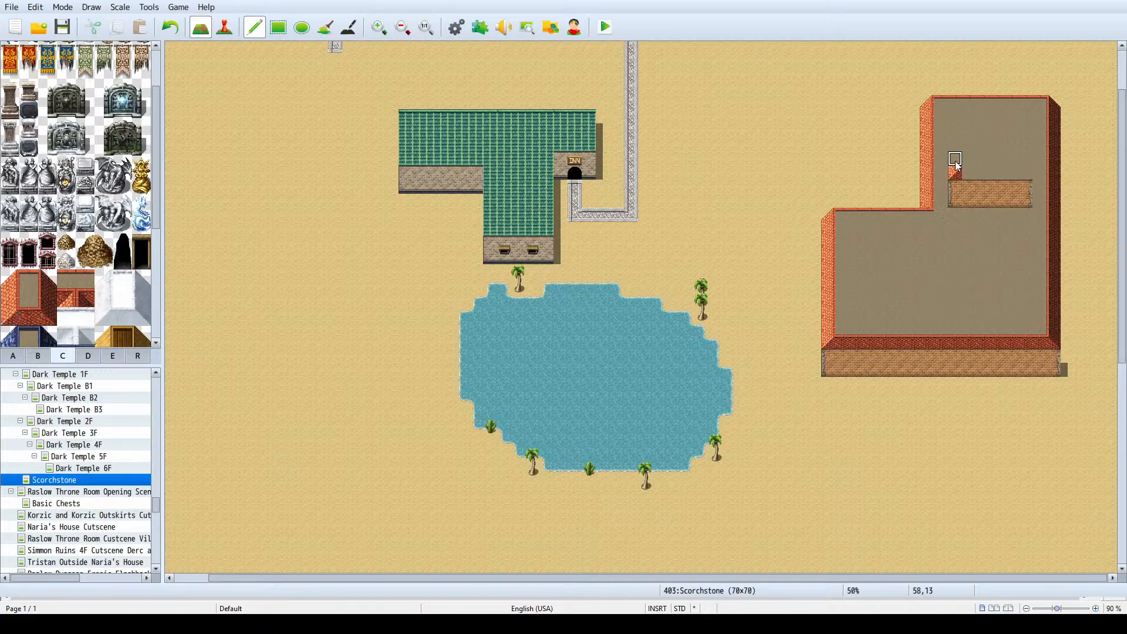
- Paint a four-tile red roof west edge up from that corner, topped with a northwest corner tile on the wing's north edge
click(10, 298)
drag(957, 169, 956, 114)
click(10, 280)
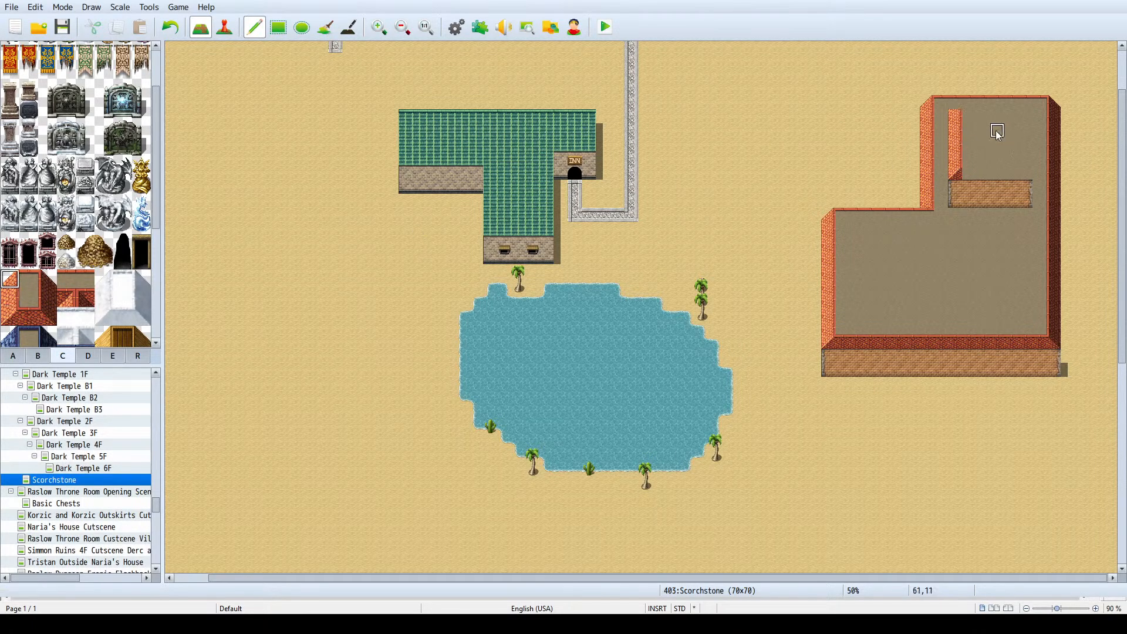
click(956, 104)
- Place a red roof southeast corner tile above the wall block's east end and paint a four-tile east edge upward from it
click(26, 280)
ctrl+scroll(1017, 105, up, 1)
scroll(1021, 109, up, 3)
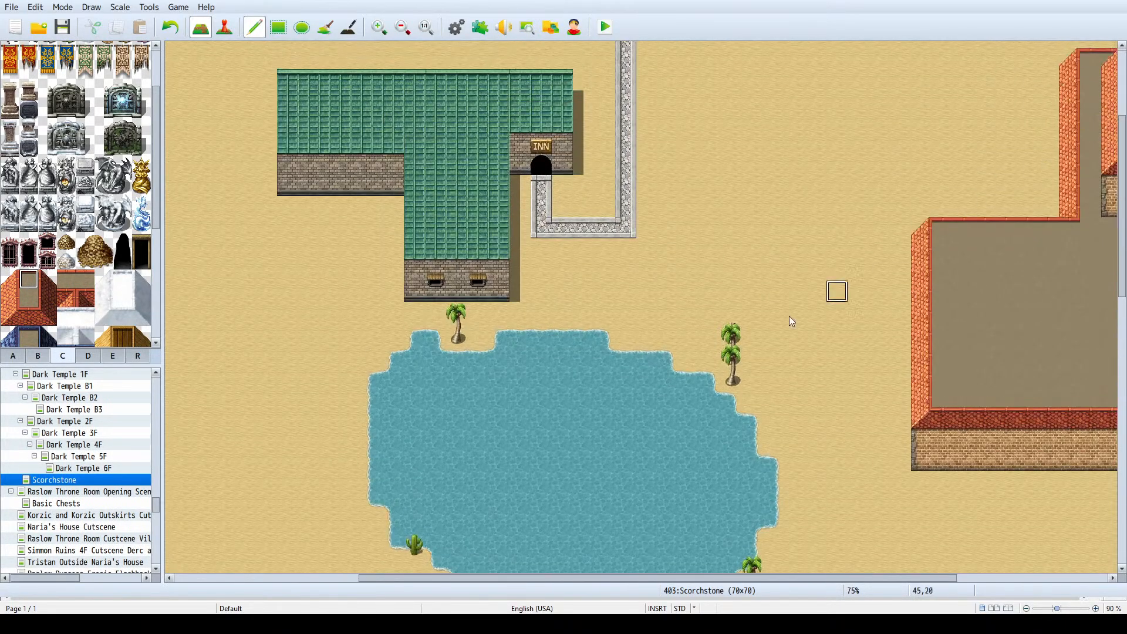
drag(444, 579, 594, 579)
scroll(844, 207, up, 4)
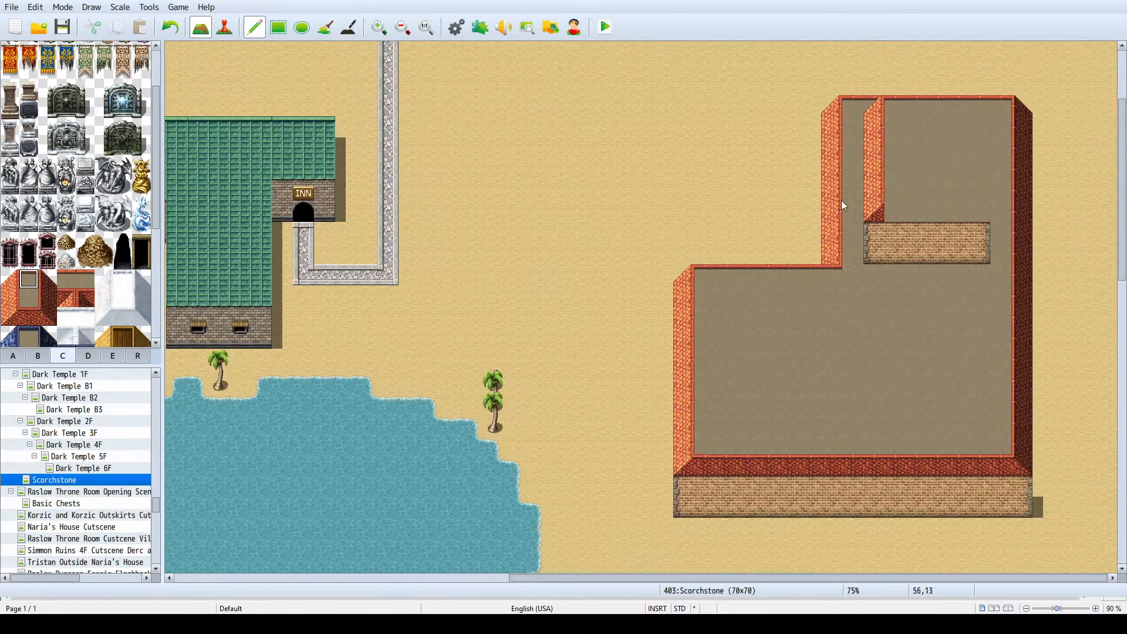
ctrl+scroll(949, 179, up, 1)
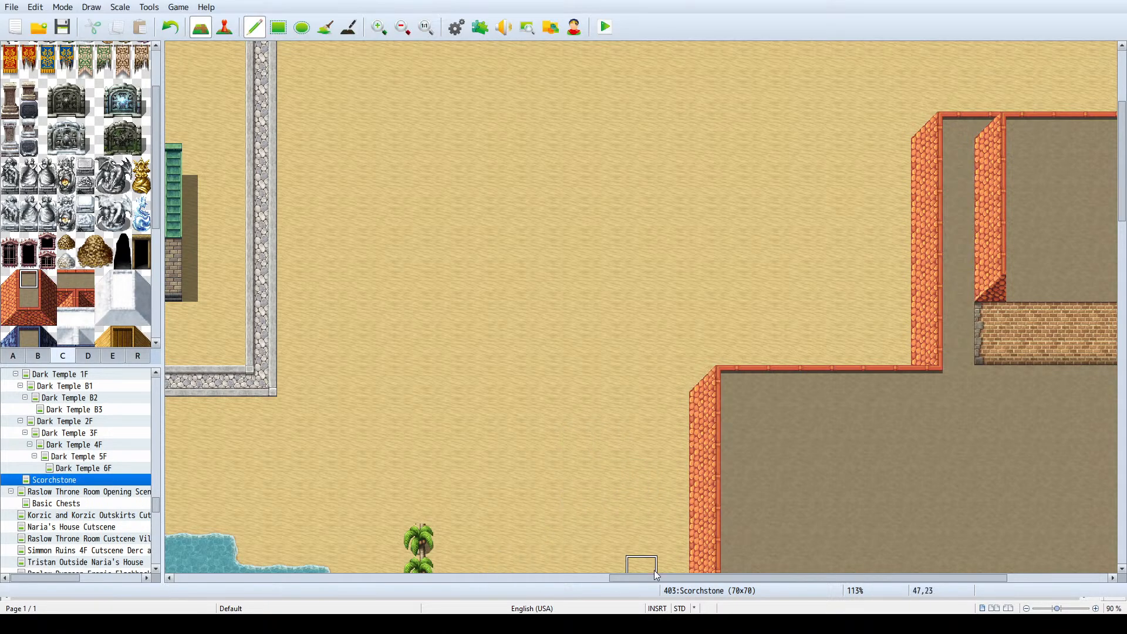
drag(660, 578, 760, 578)
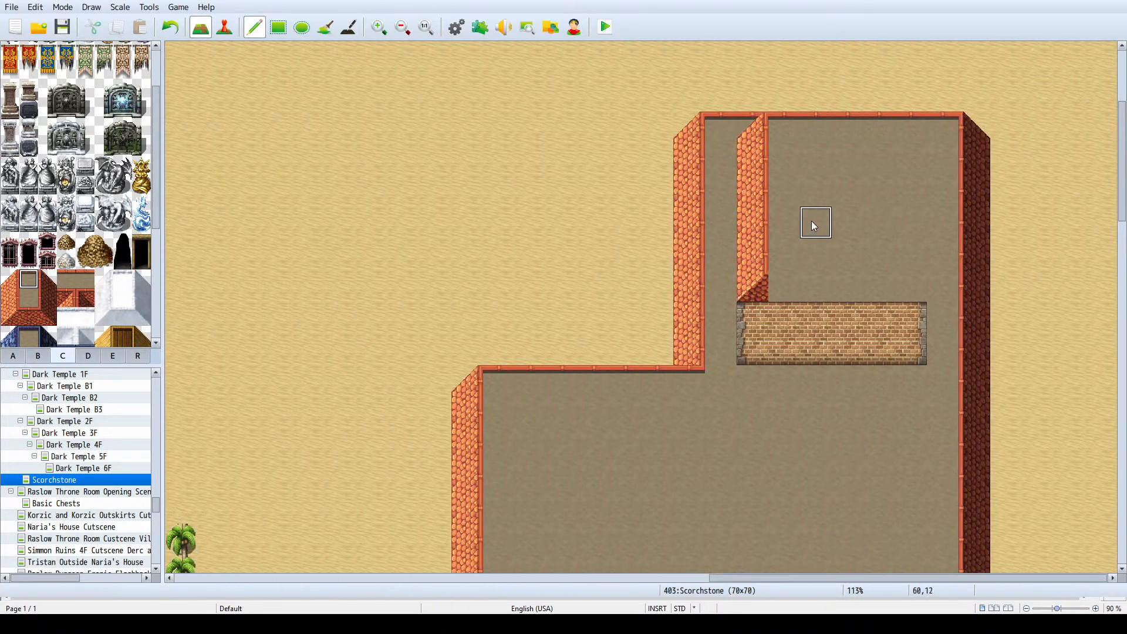
click(38, 321)
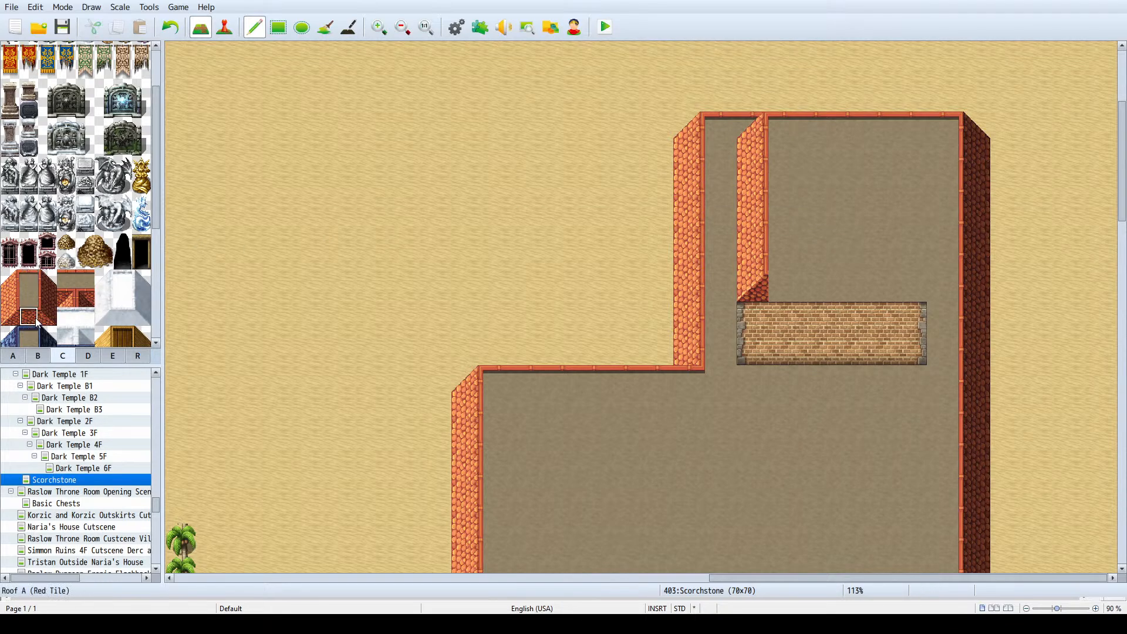
click(47, 320)
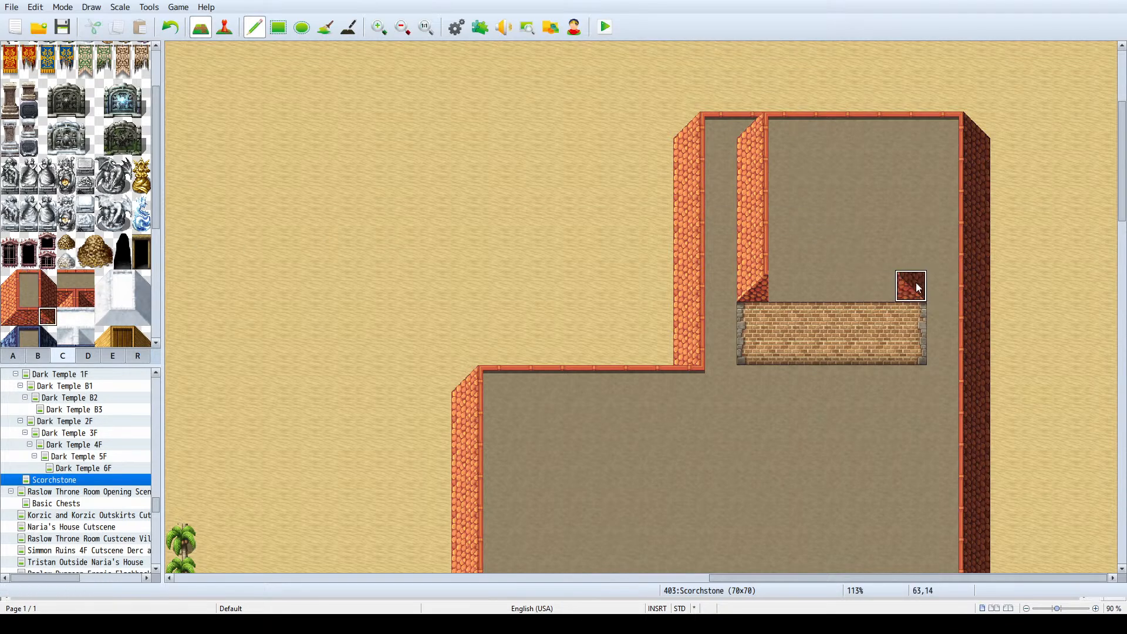
drag(918, 284, 912, 223)
key(ctrl+z)
click(918, 296)
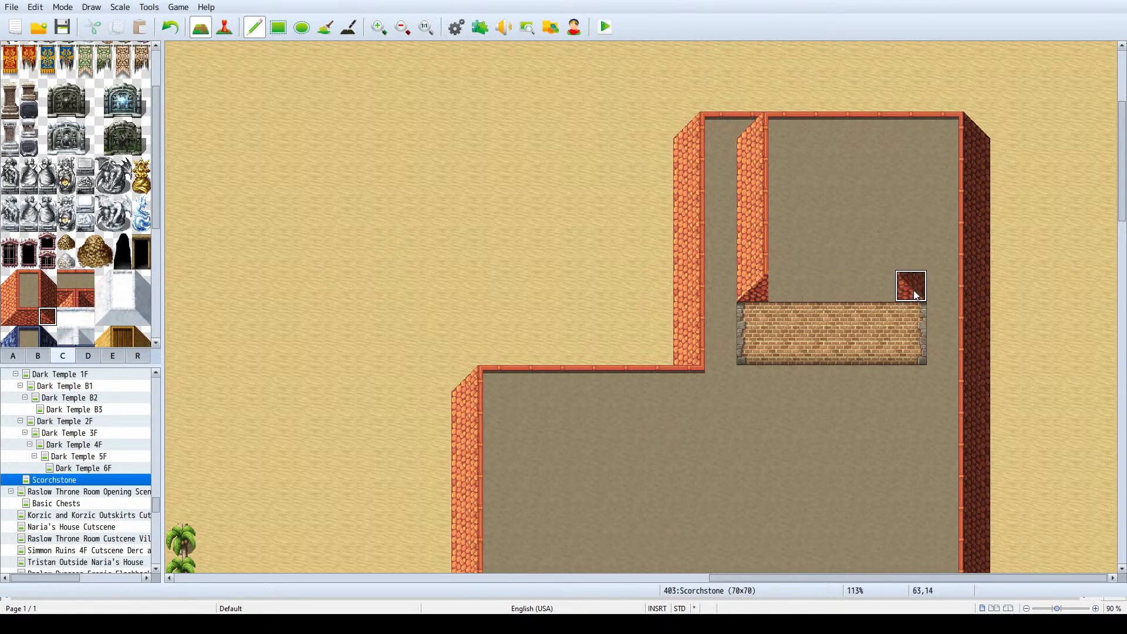
click(44, 294)
drag(917, 265, 911, 155)
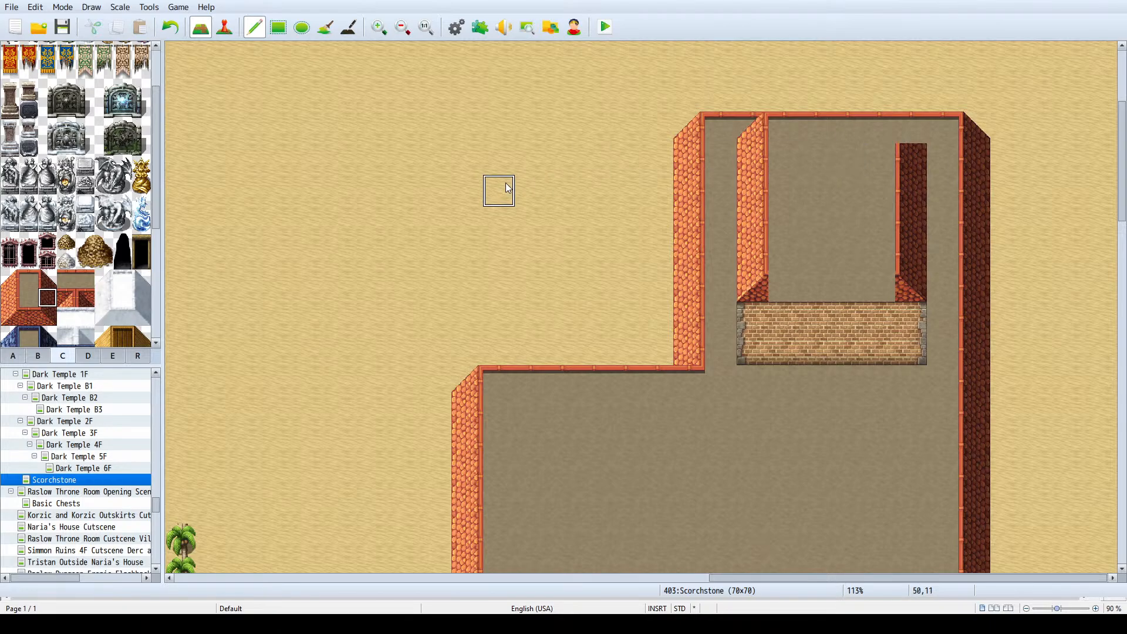
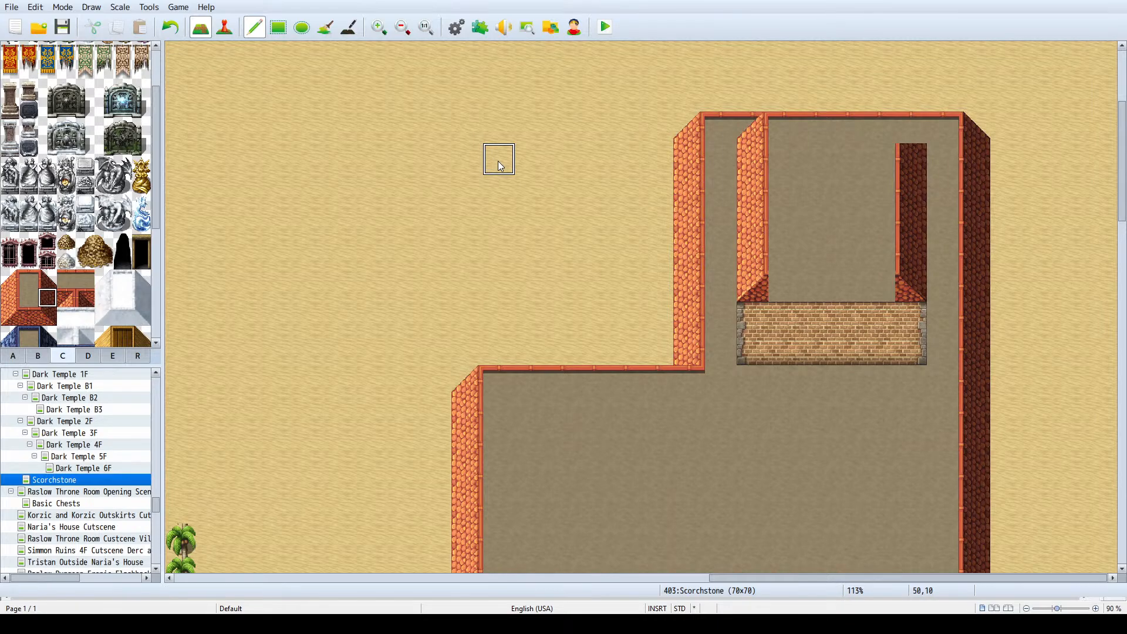
- Place a red roof northeast corner tile on the wing's north edge, above the raised section's east roof edge
click(28, 281)
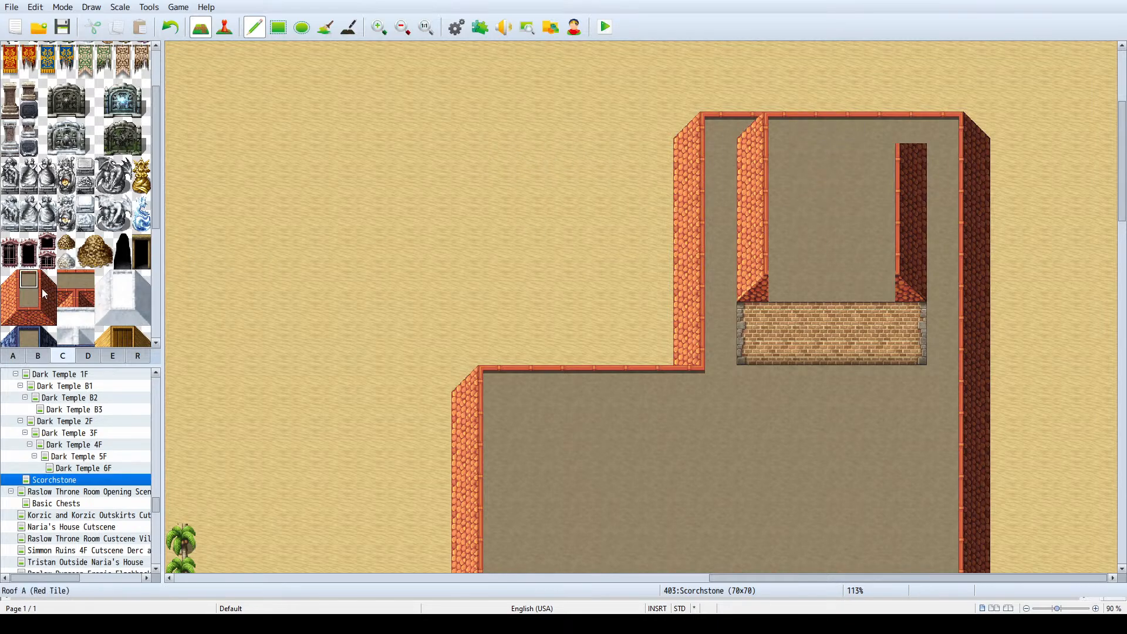
click(44, 282)
click(917, 134)
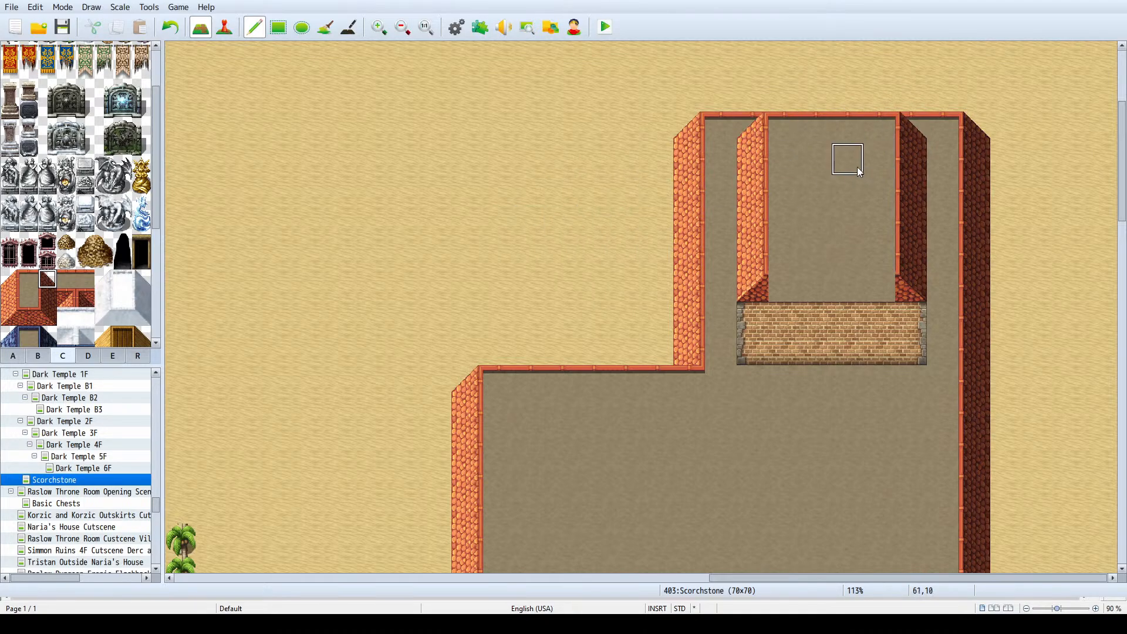
- Replace the raised section's two upper corner tiles with plain roof, then restore the straight red edge along the wing's north side
click(753, 132)
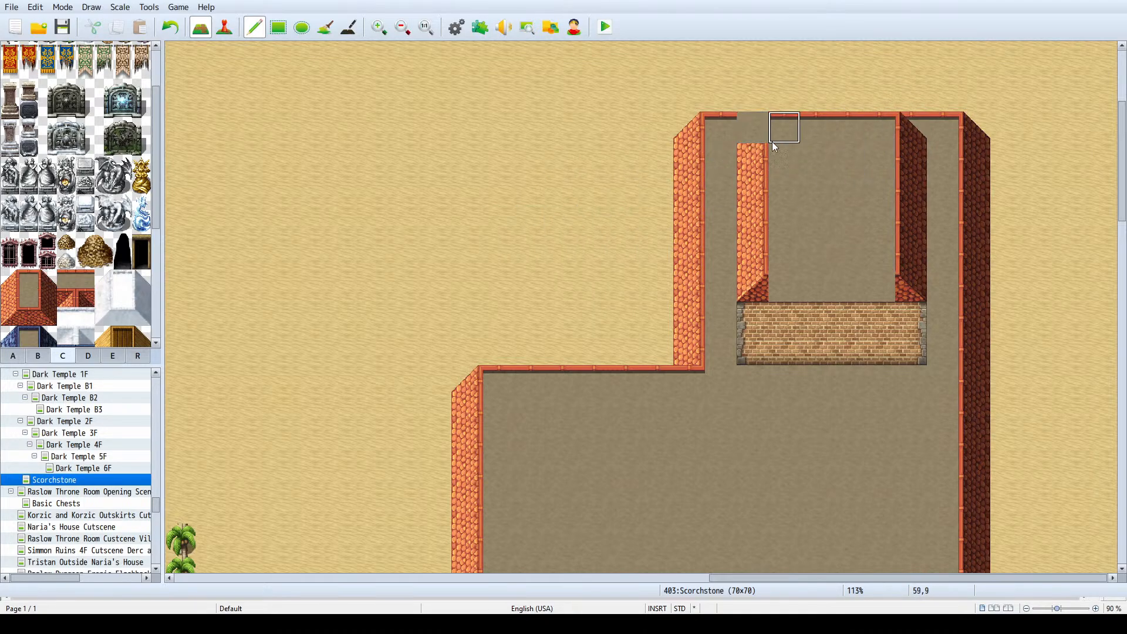
click(905, 146)
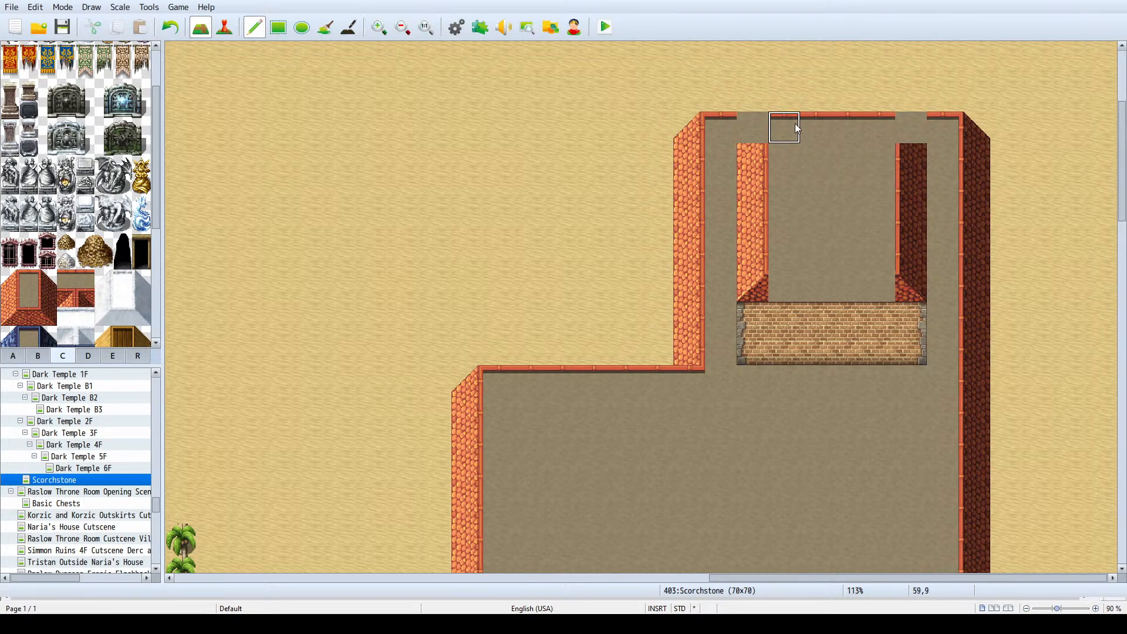
click(911, 122)
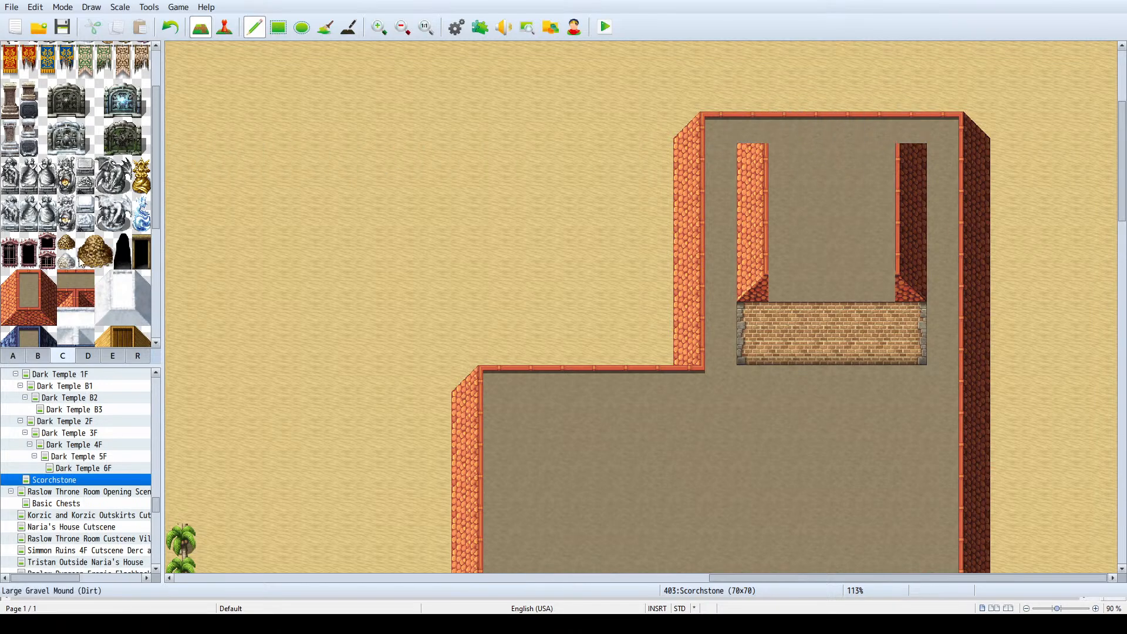
- Paint a four-tile north roof edge one row below the wing's edge and clear the uppermost tile of both side edges
drag(880, 154, 801, 158)
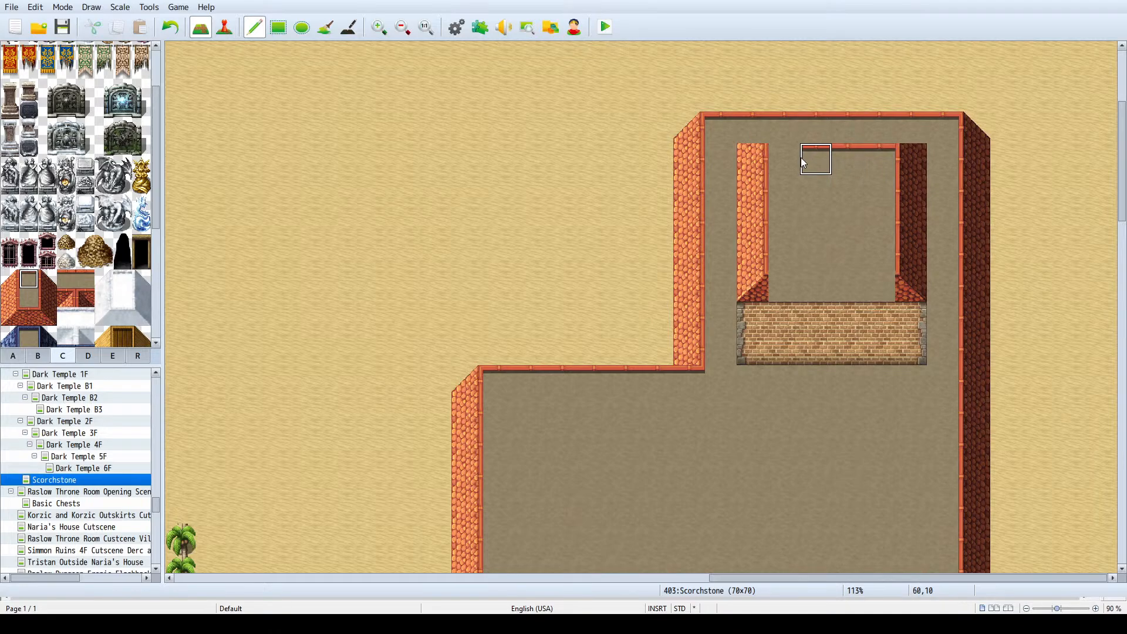
click(754, 154)
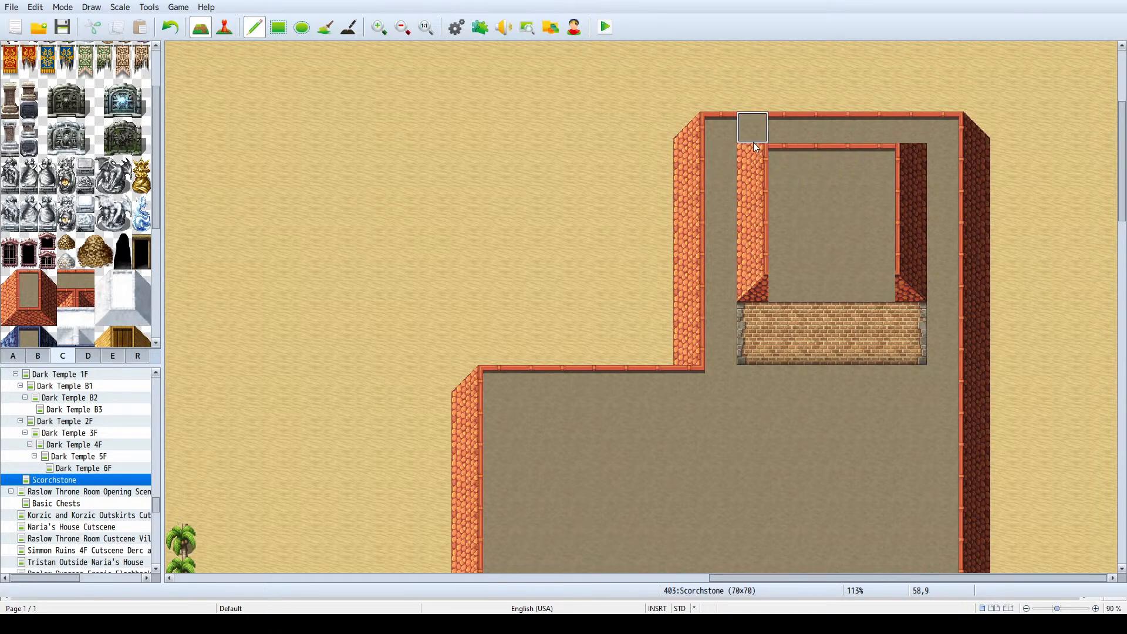
click(922, 161)
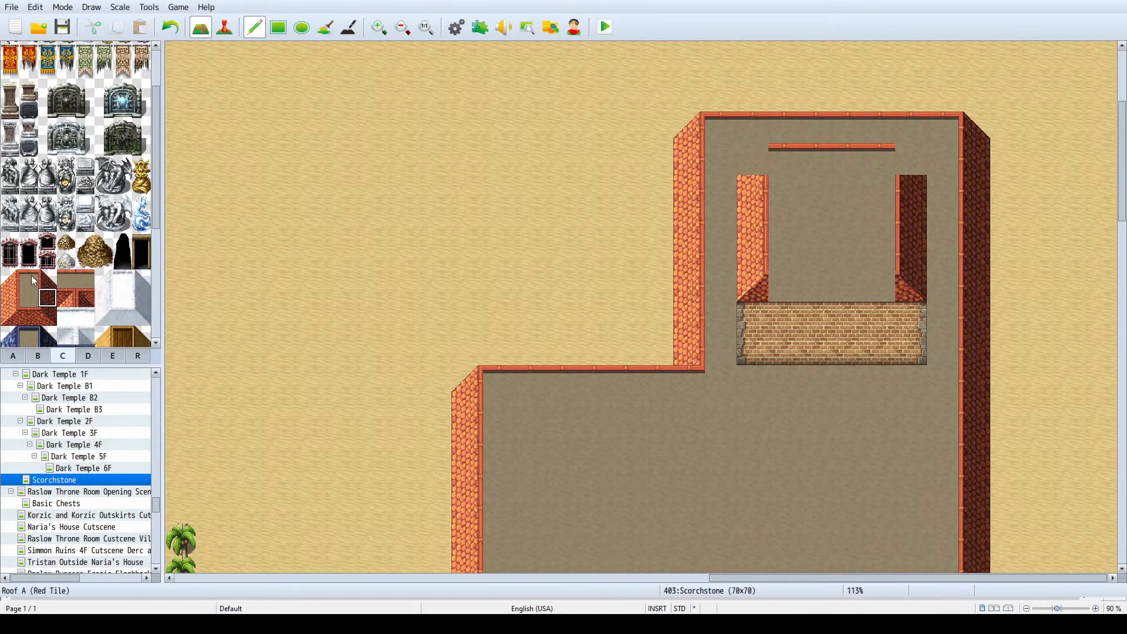
- Complete the raised section's red roof with northeast and northwest corner tiles and a four-tile south edge between the lower corners
click(48, 279)
click(904, 164)
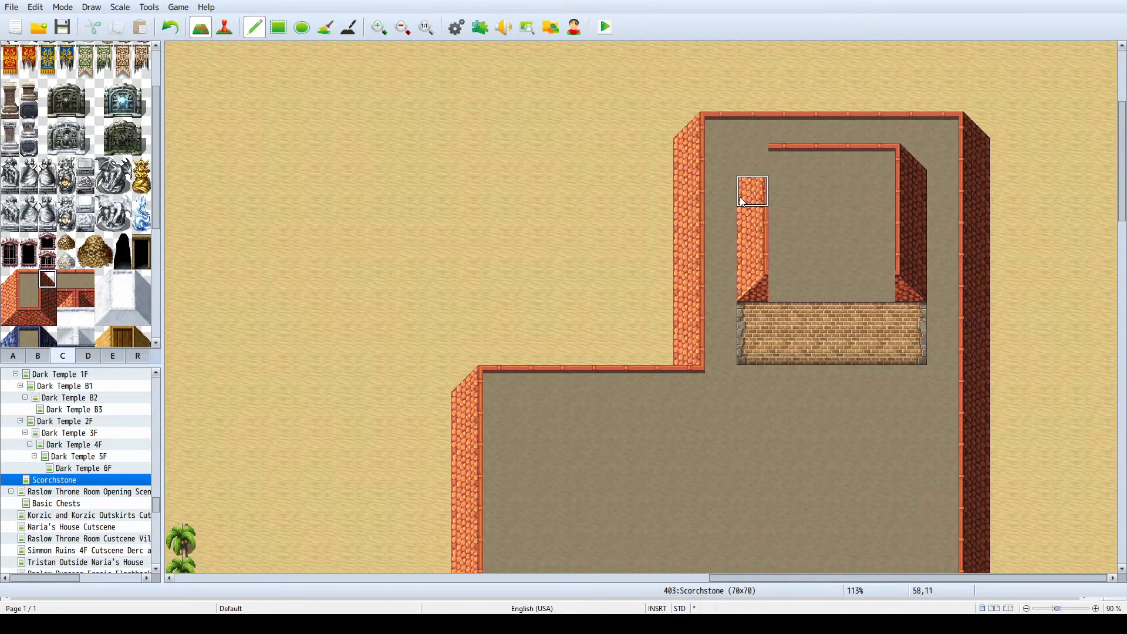
click(12, 280)
click(752, 160)
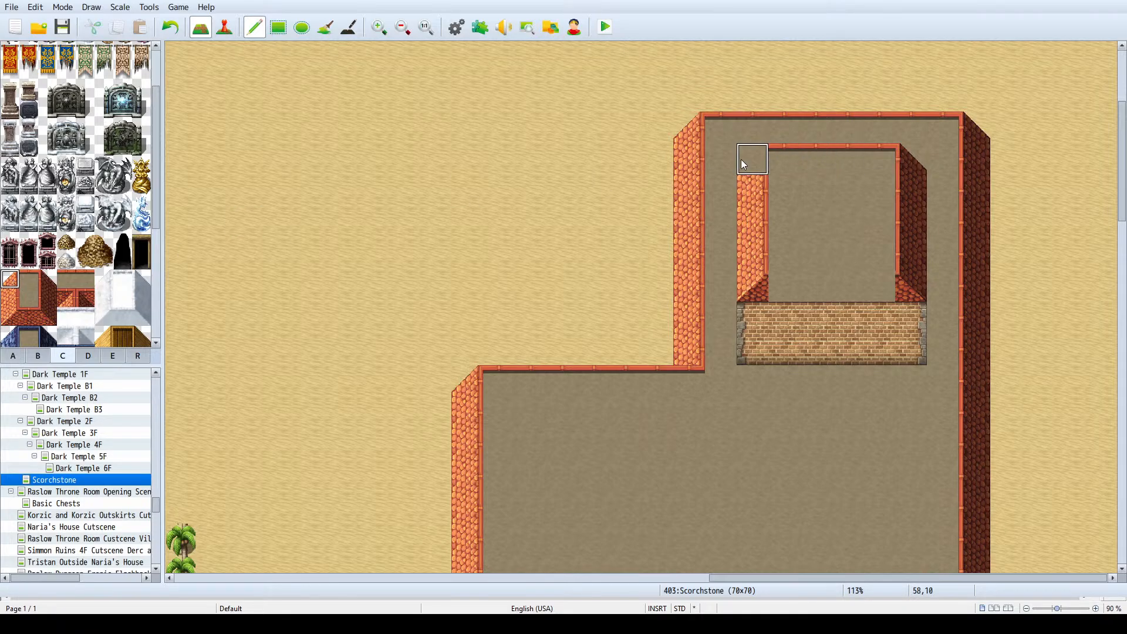
click(29, 317)
drag(800, 303, 872, 303)
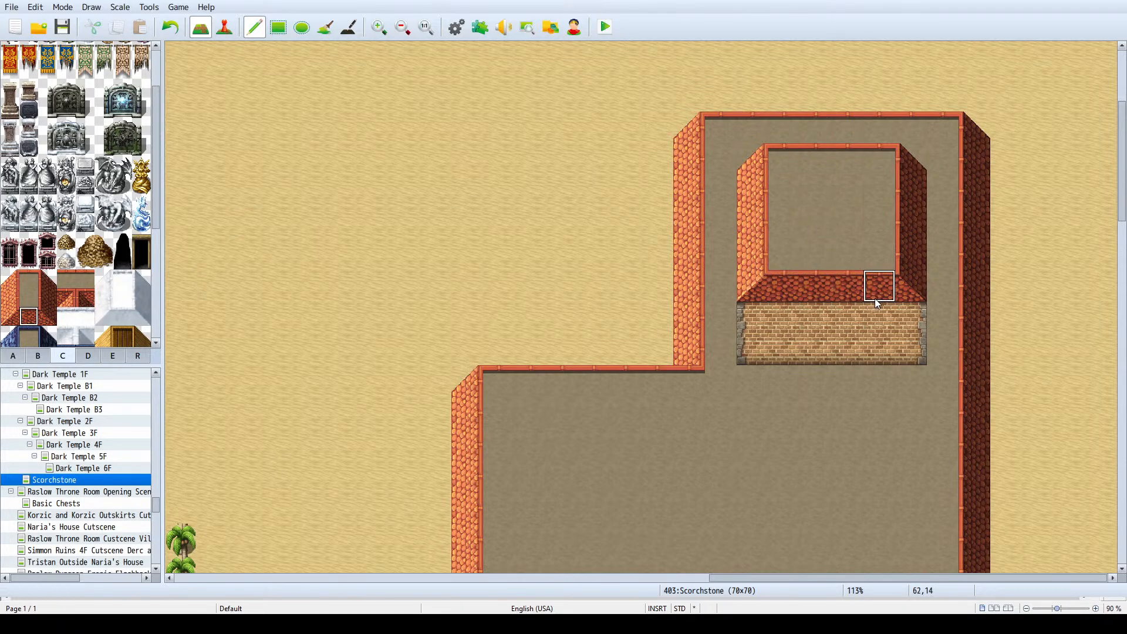
- Copy the raised section's south roof edge and brick wall and paste them one tile lower
ctrl+scroll(877, 276, down, 3)
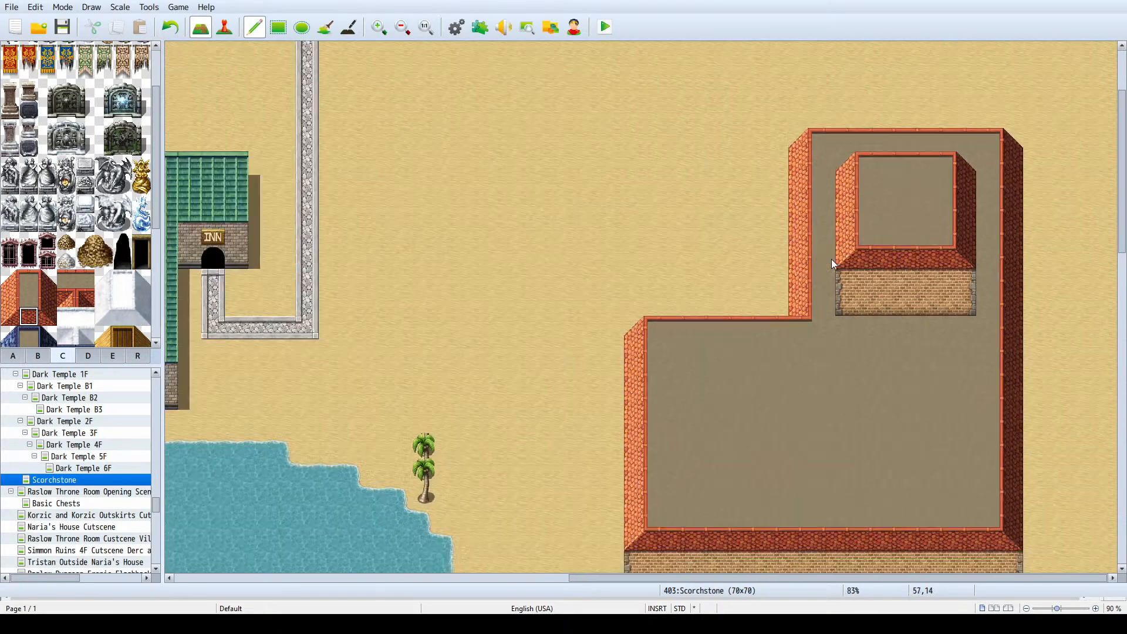
ctrl+scroll(834, 264, down, 1)
right_drag(871, 259, 974, 300)
click(973, 320)
right_click(973, 320)
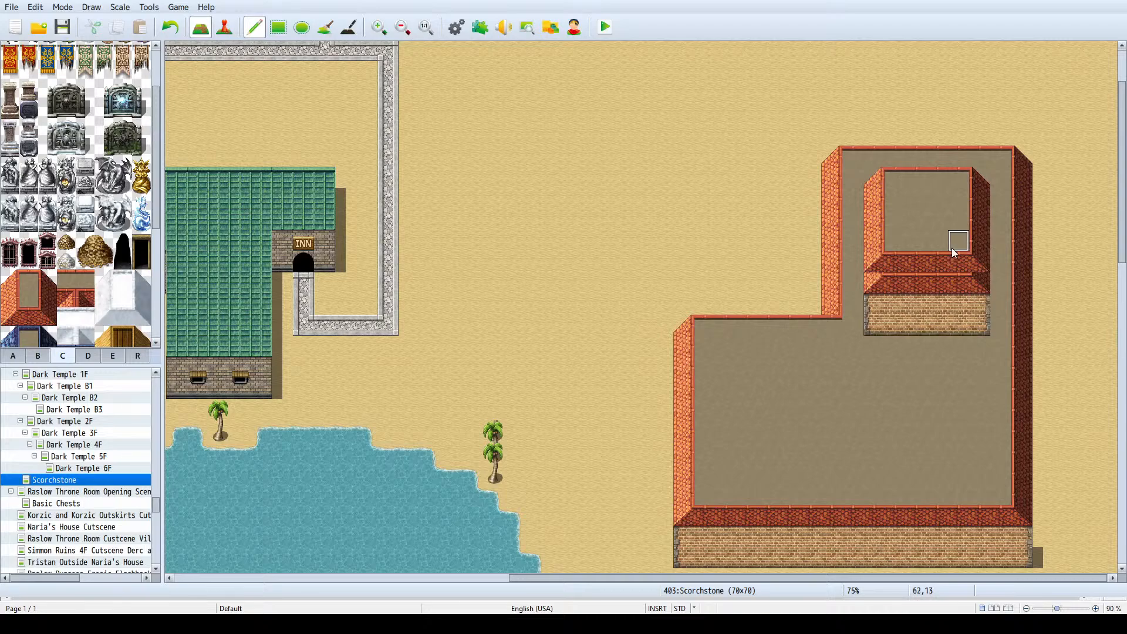
- Replace the leftover upper row of the raised section's south edge with west and east side edges and plain roof between them
click(881, 261)
click(981, 260)
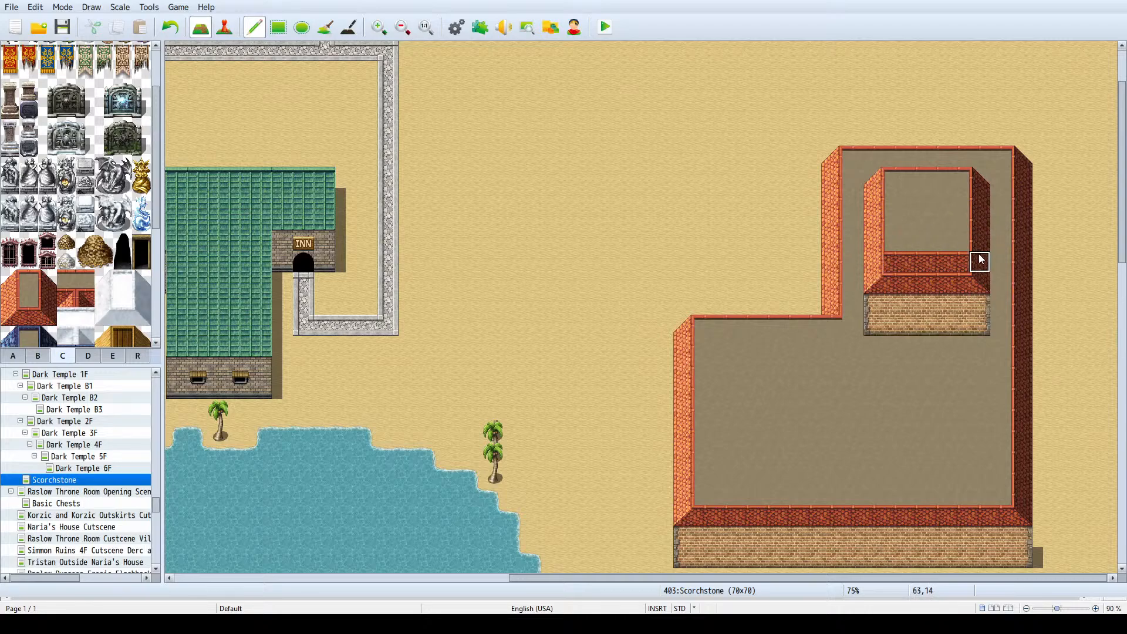
right_click(946, 220)
drag(955, 258, 902, 257)
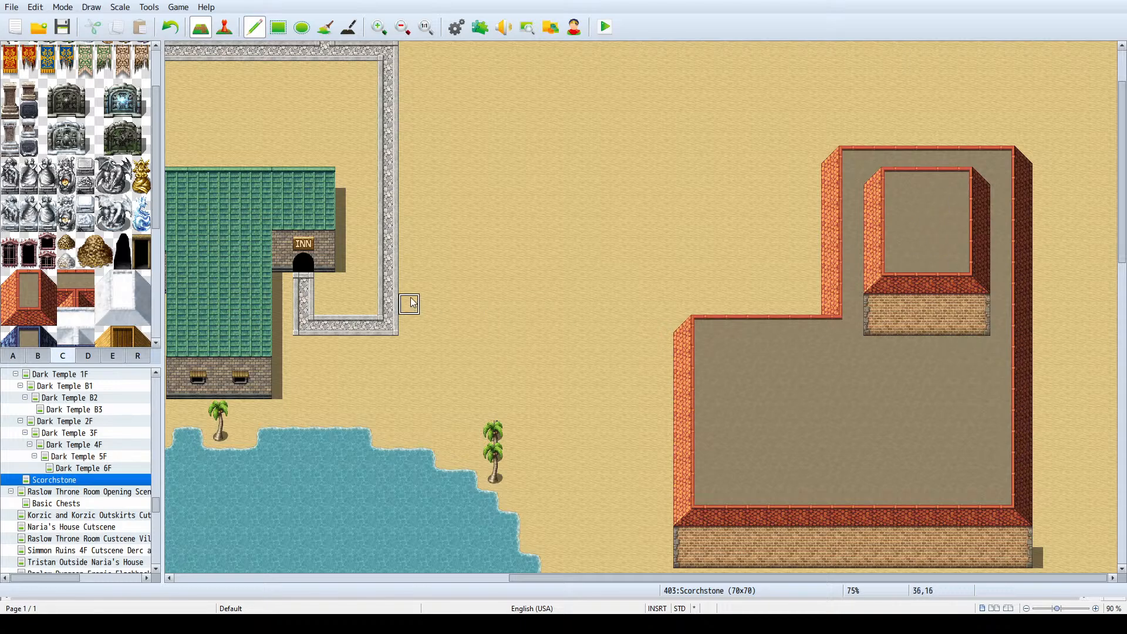
scroll(875, 252, down, 3)
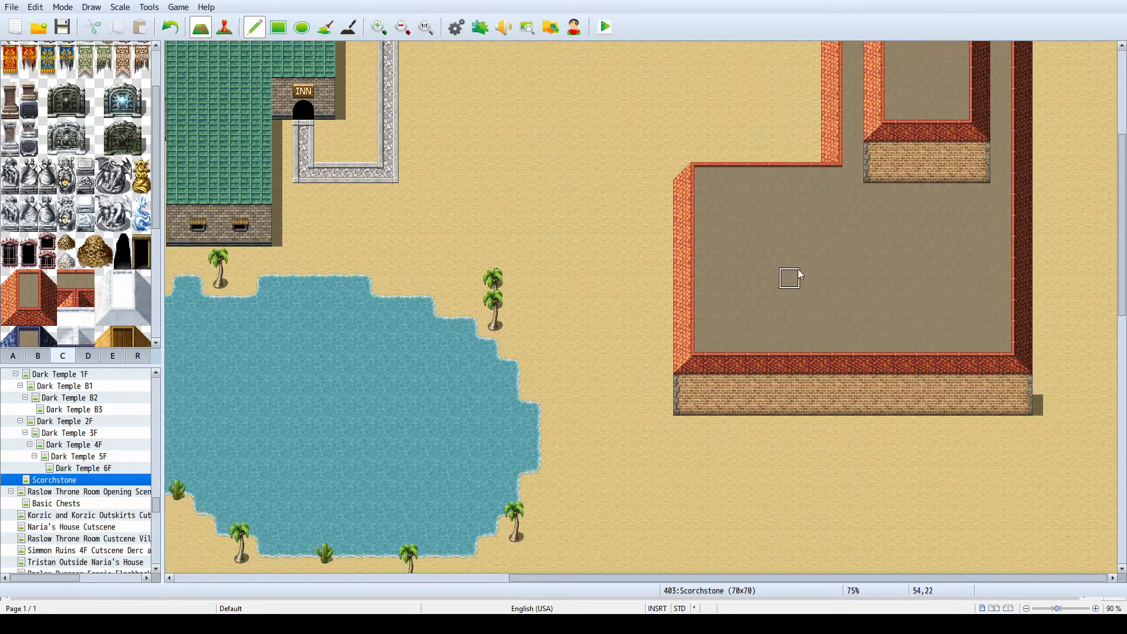
scroll(697, 244, up, 3)
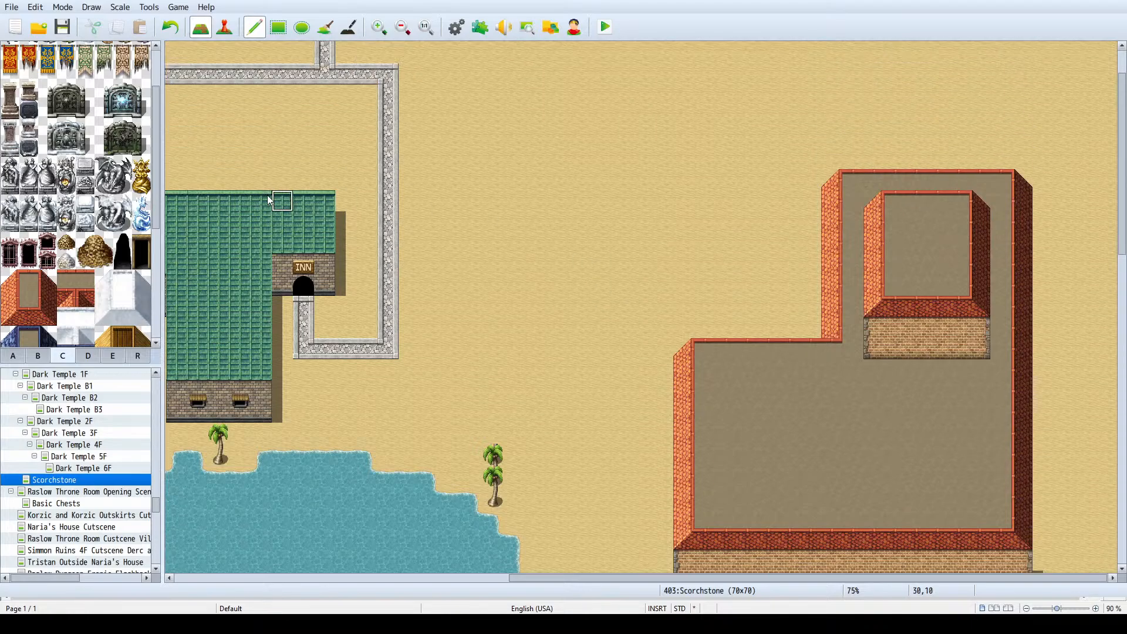
scroll(822, 296, down, 1)
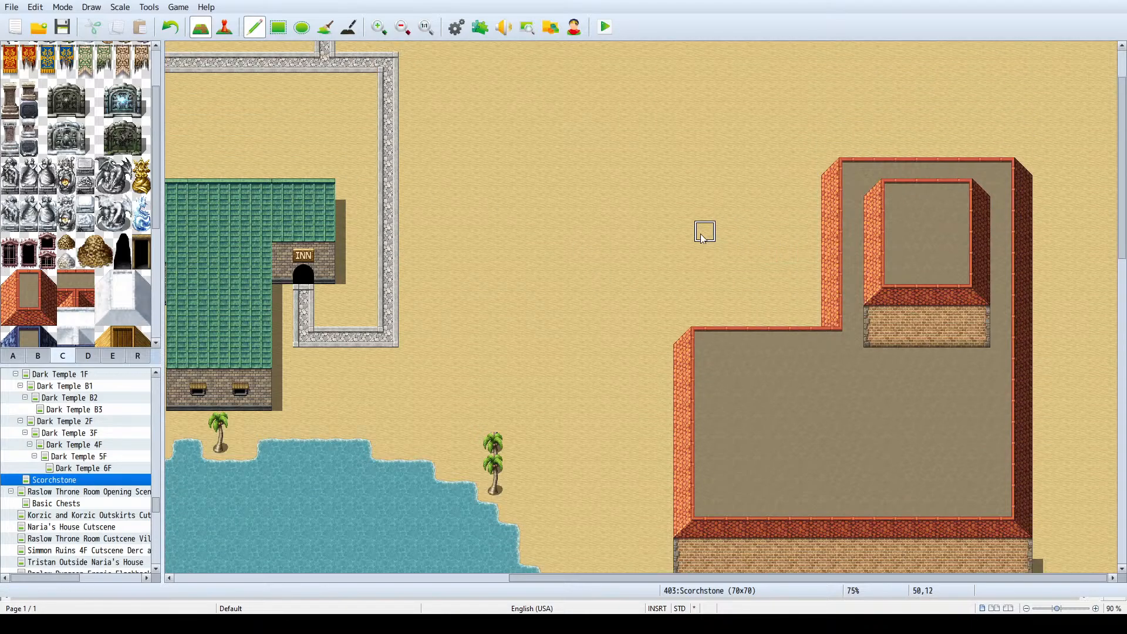
- Place a small chimney tile from set B on the lower roof's north edge, west of the northern wing
scroll(54, 212, down, 5)
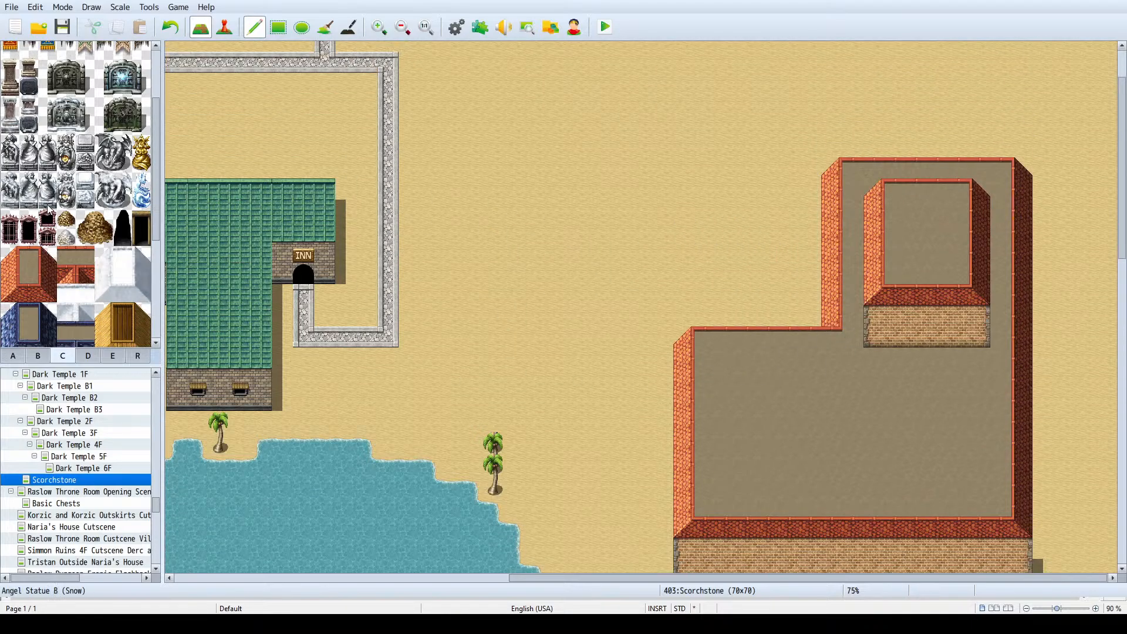
scroll(53, 211, up, 5)
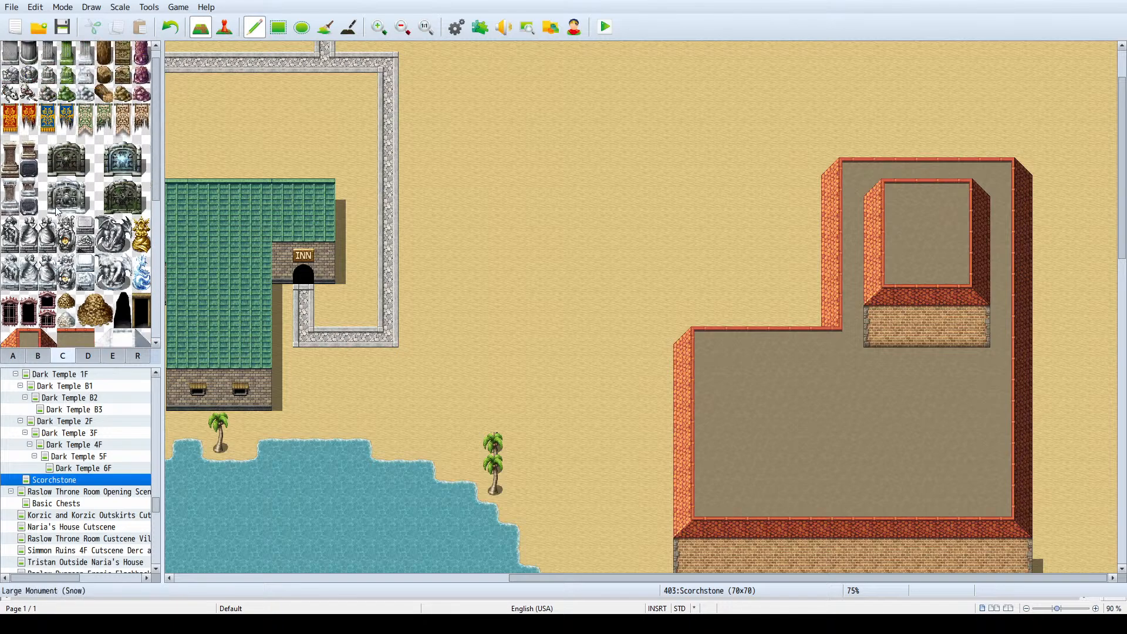
click(44, 356)
scroll(63, 306, down, 4)
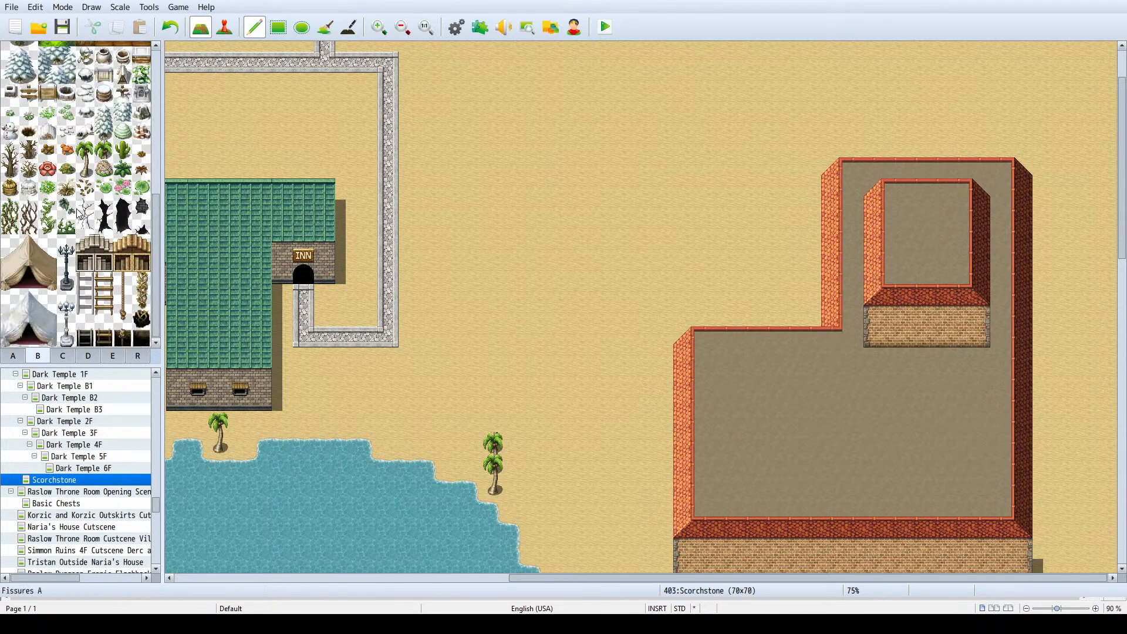
scroll(80, 214, up, 5)
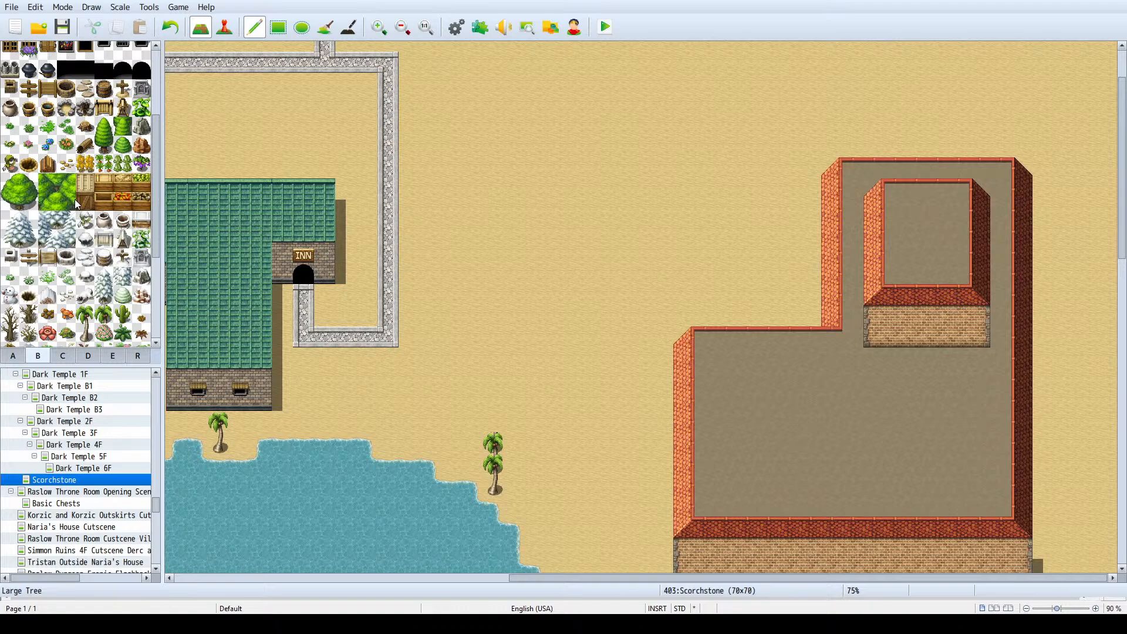
scroll(78, 205, down, 5)
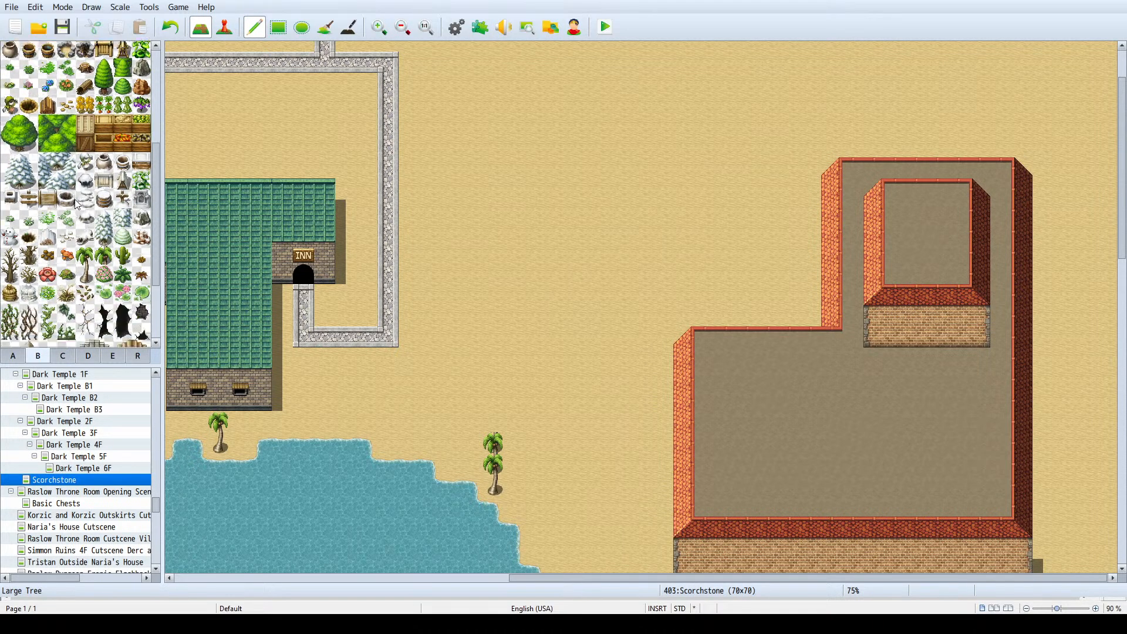
scroll(61, 212, up, 7)
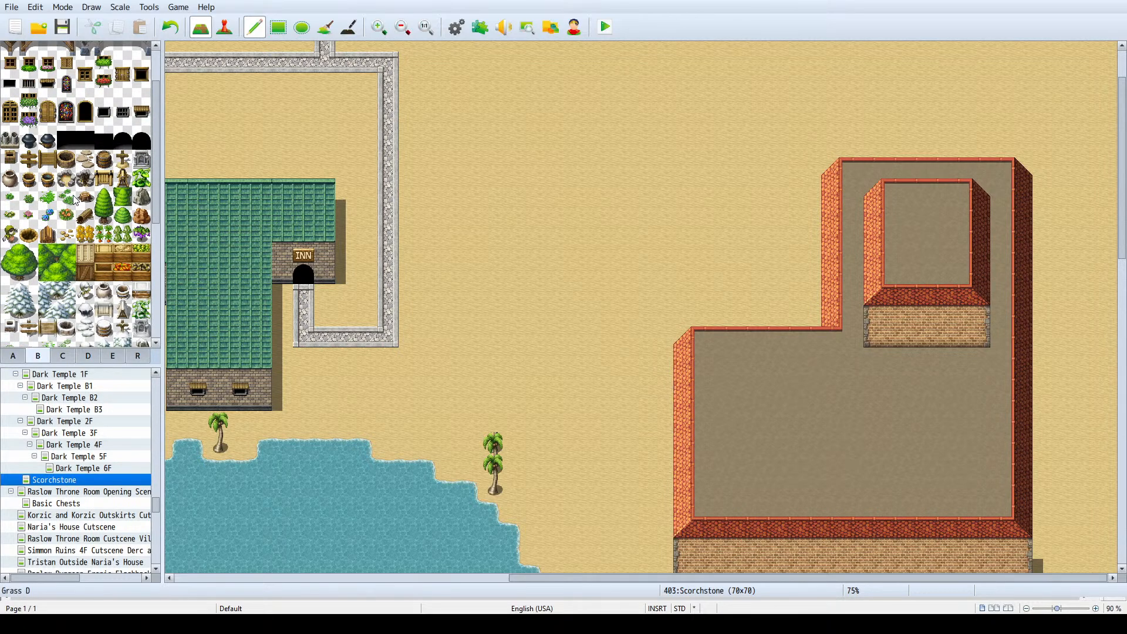
scroll(85, 199, up, 2)
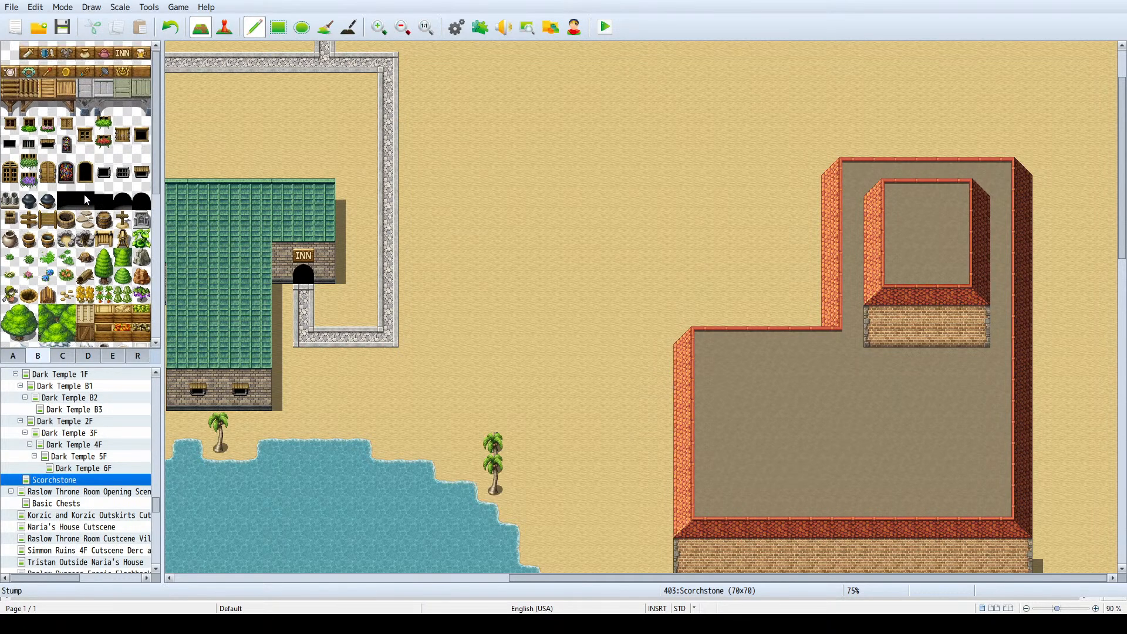
scroll(66, 266, down, 2)
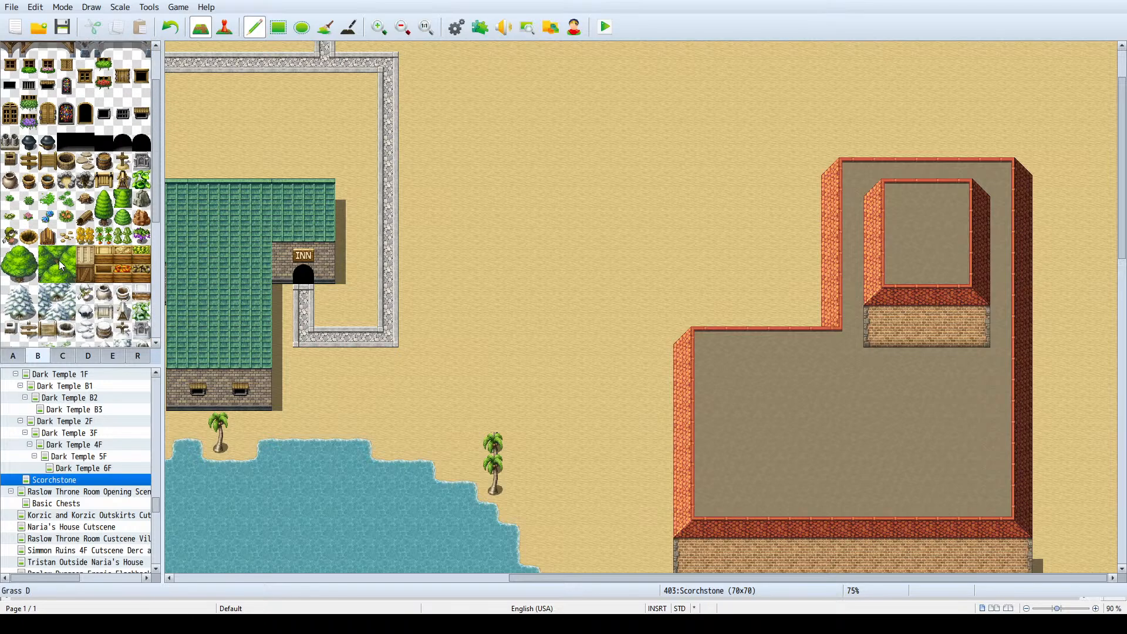
scroll(19, 233, down, 1)
scroll(19, 233, down, 4)
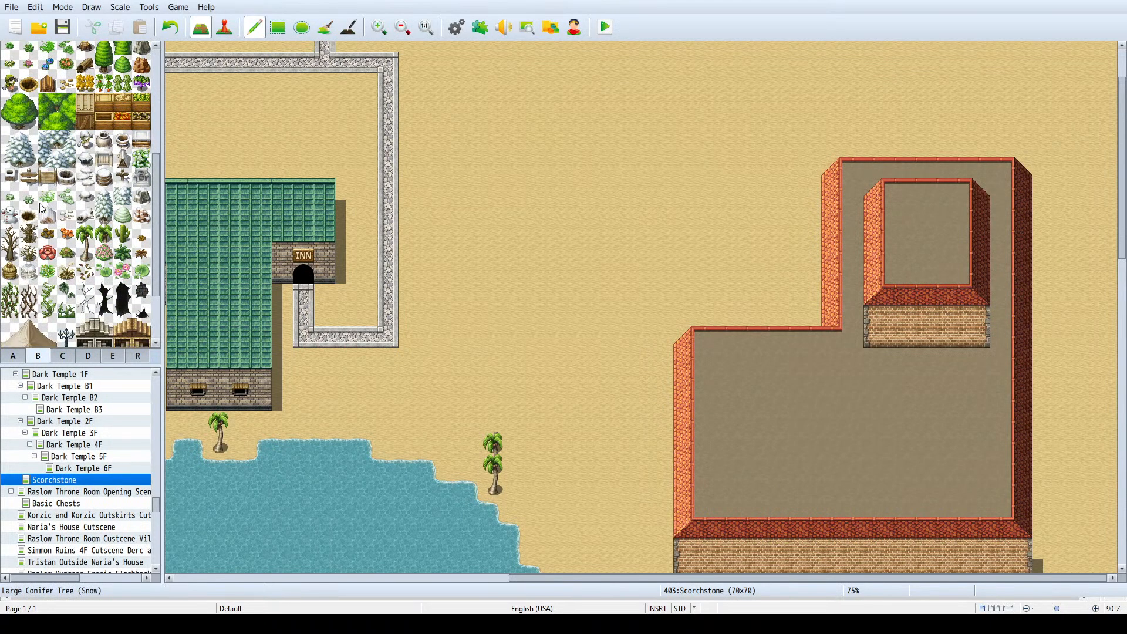
scroll(42, 209, up, 5)
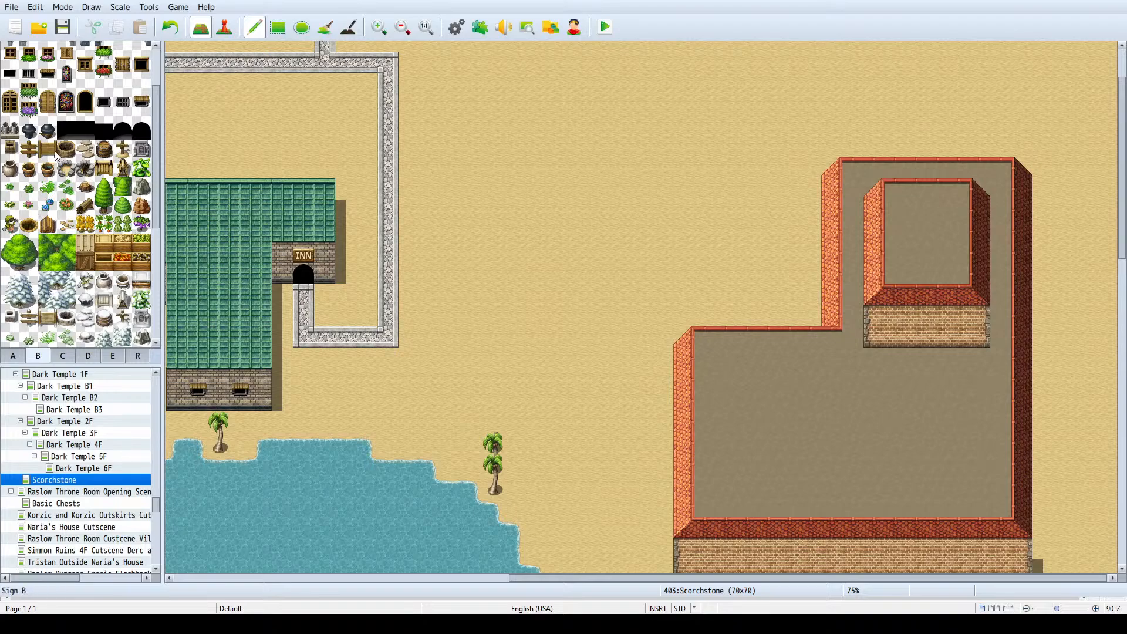
click(11, 149)
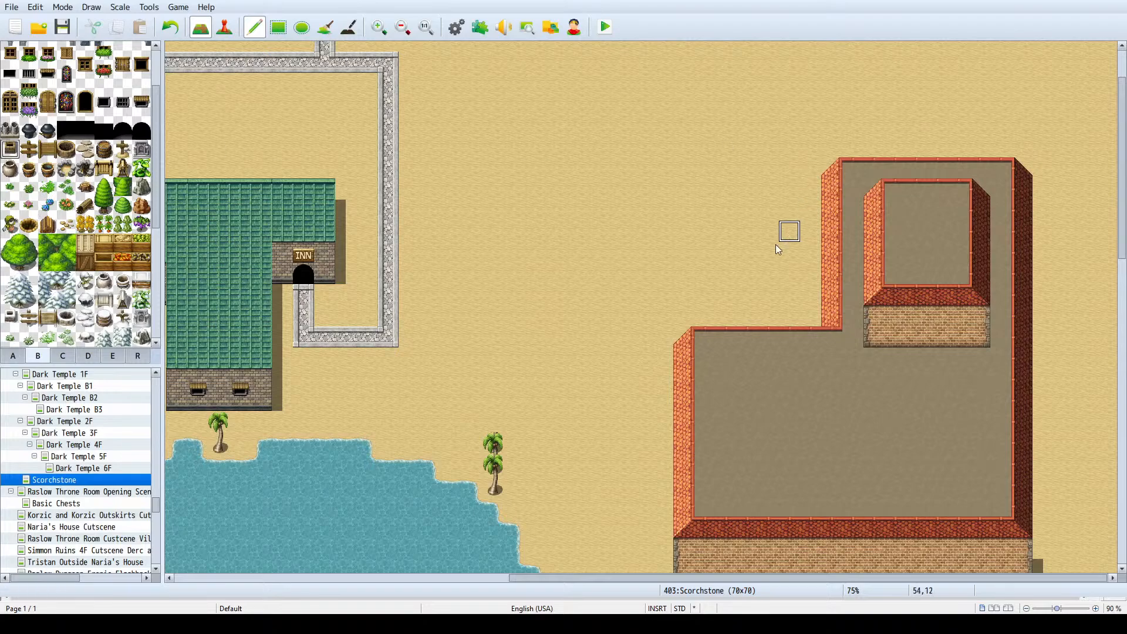
click(748, 335)
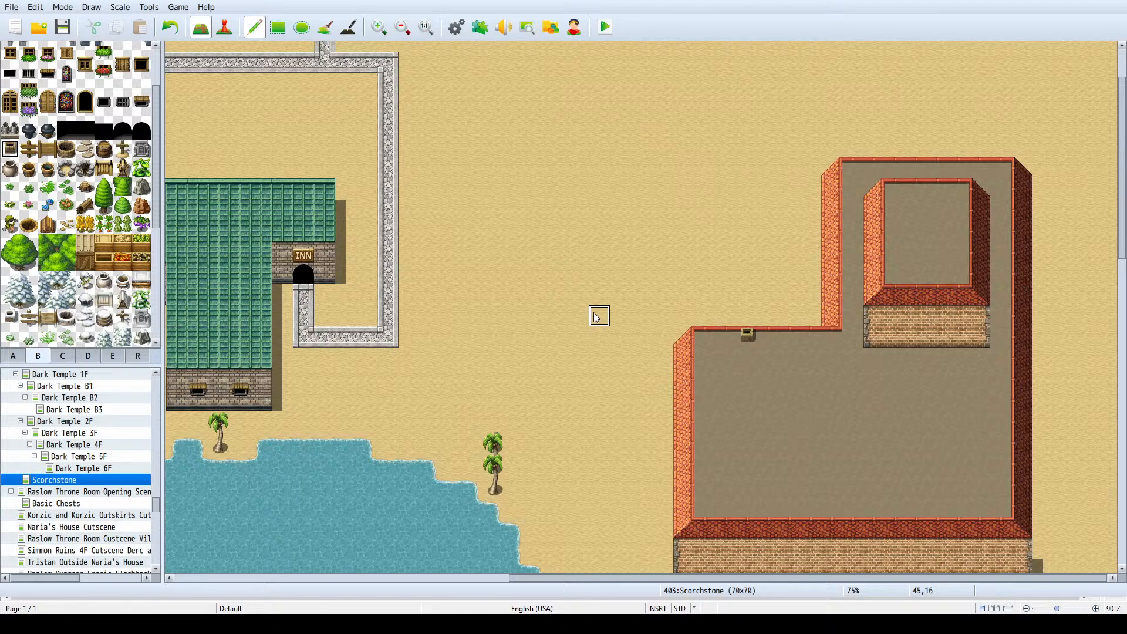
right_drag(485, 214, 613, 386)
right_drag(663, 147, 561, 267)
right_drag(514, 214, 628, 292)
right_drag(454, 190, 516, 267)
mouse_move(473, 317)
right_down()
mouse_move(558, 205)
mouse_move(475, 325)
right_up()
right_drag(521, 282, 700, 161)
right_click(728, 203)
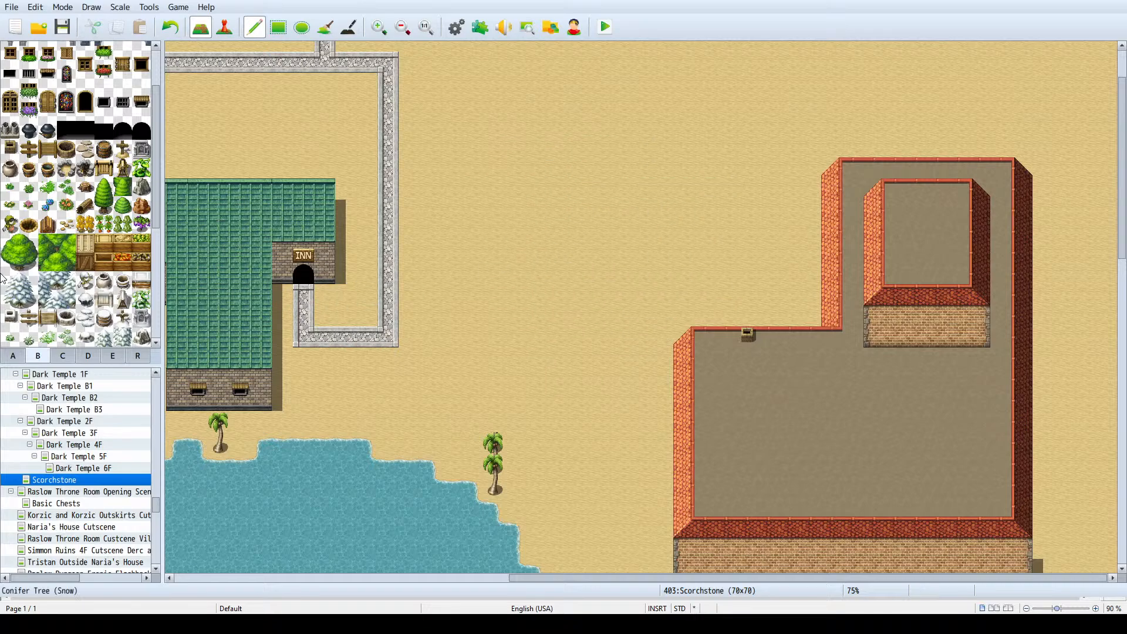
- Place a small dark window from set B on the raised section's brick wall, just east of its middle
scroll(94, 238, down, 1)
scroll(93, 241, up, 4)
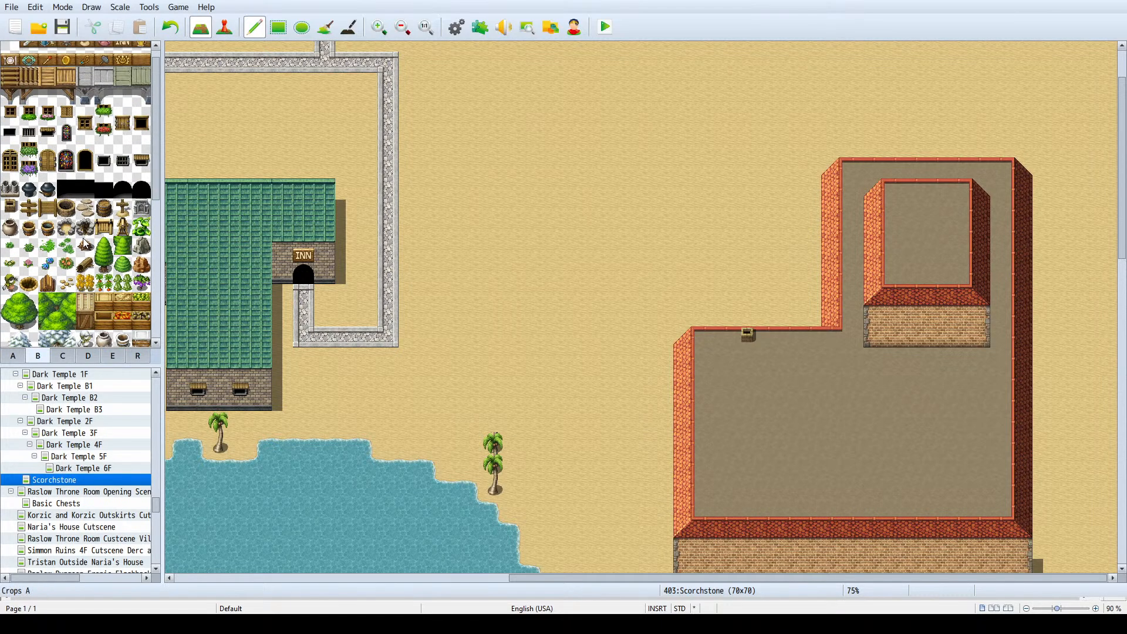
scroll(87, 243, down, 3)
scroll(81, 186, up, 3)
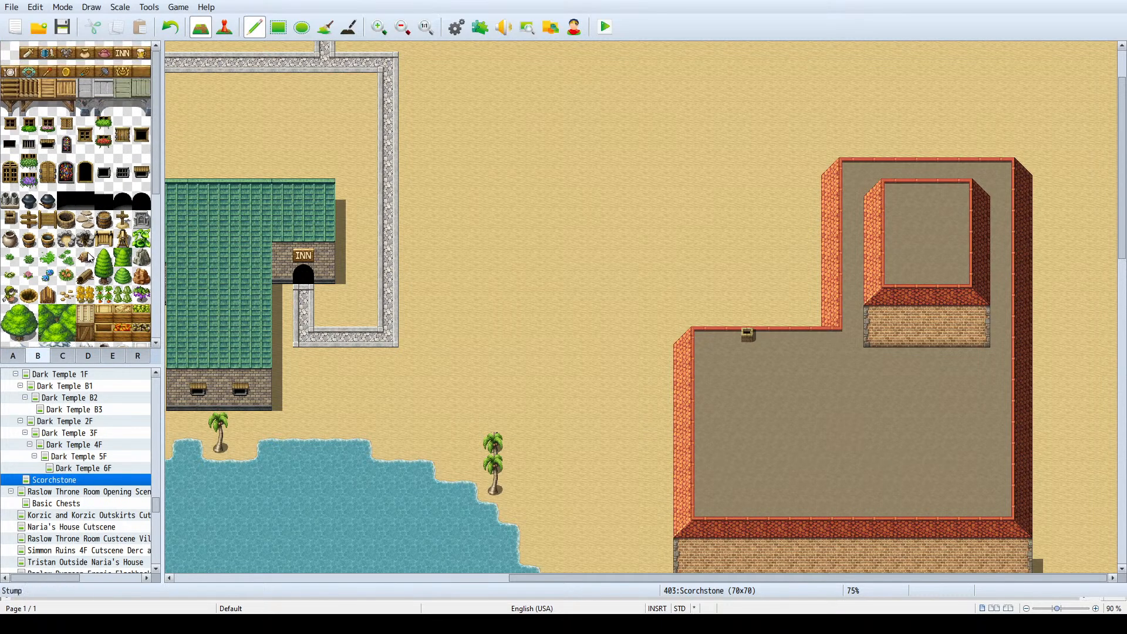
click(111, 179)
drag(112, 181, 110, 167)
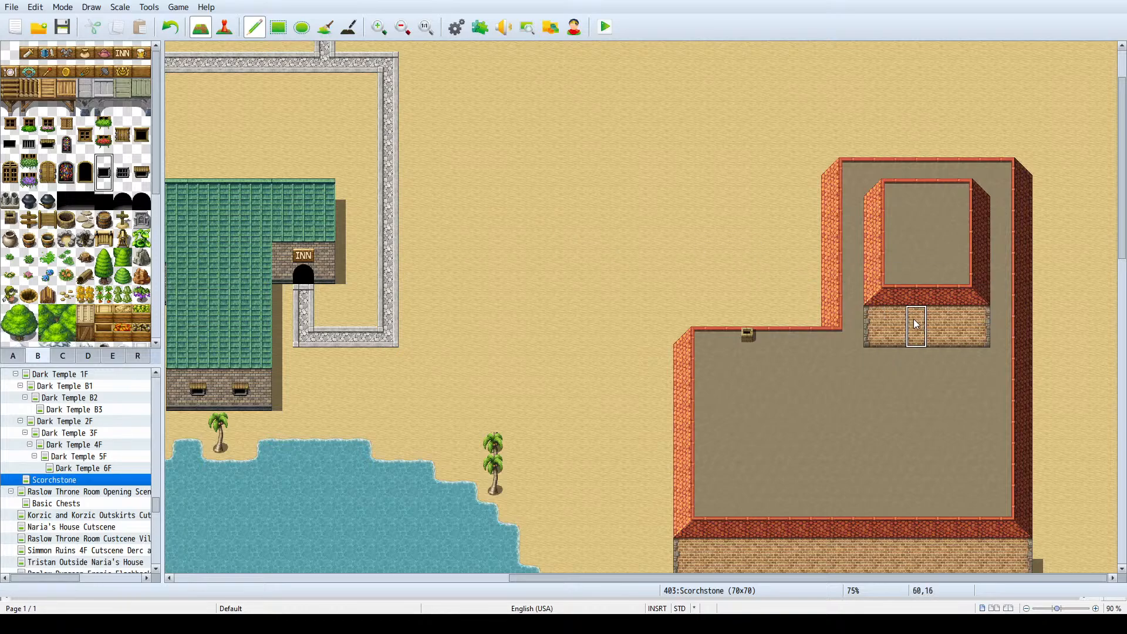
click(938, 327)
scroll(743, 367, down, 4)
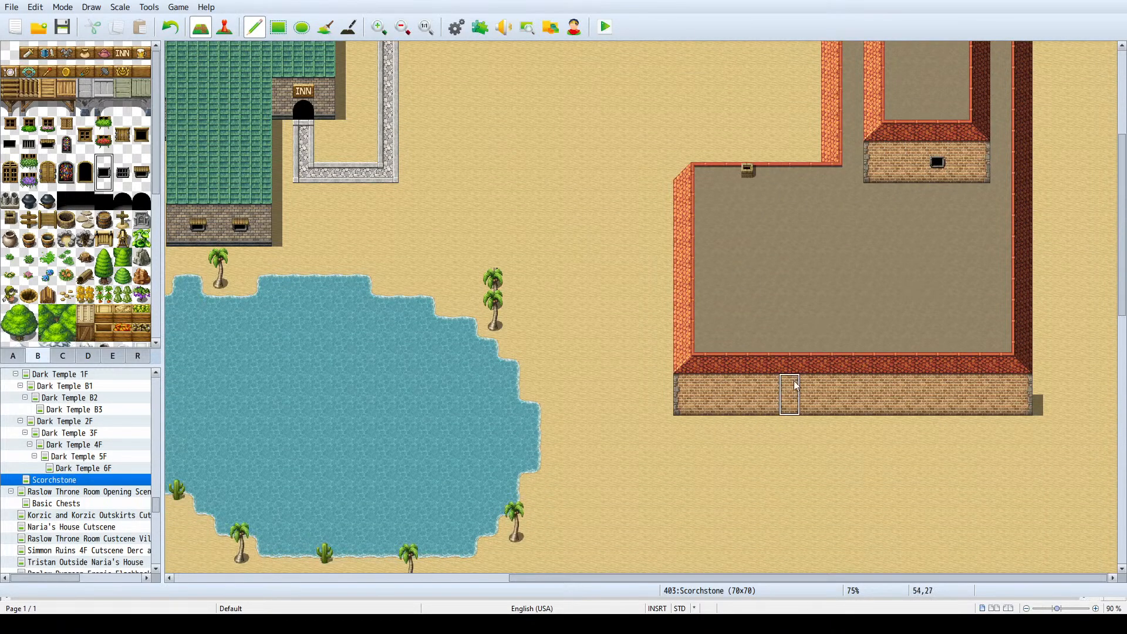
- Place two small dark windows on the large building's south wall and a black arched entrance between them
click(776, 389)
click(969, 389)
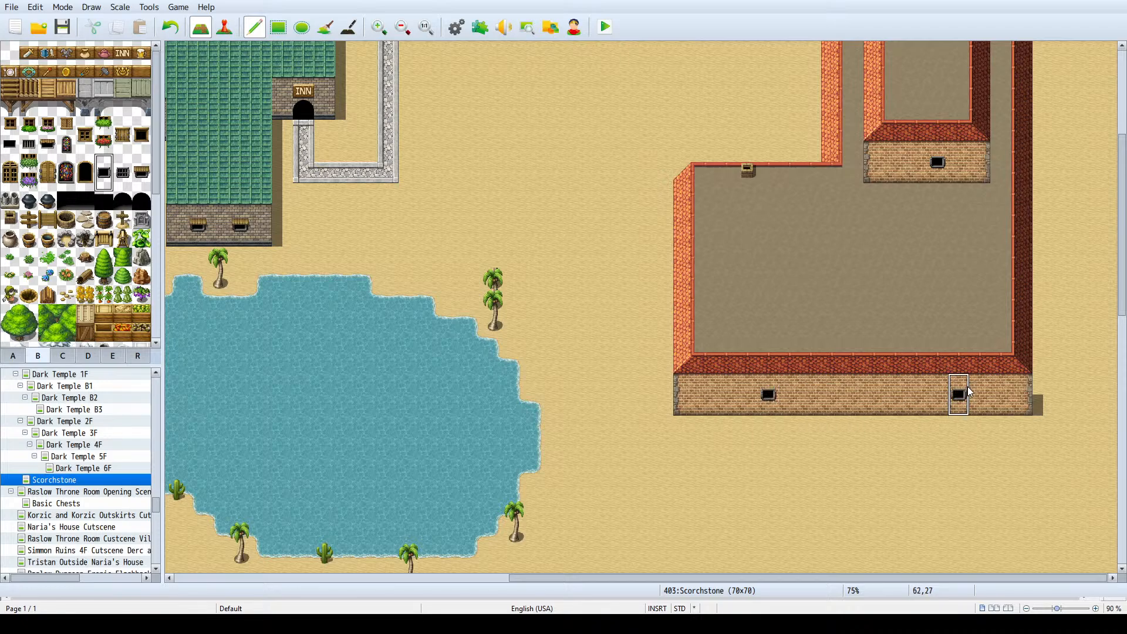
click(137, 208)
click(853, 405)
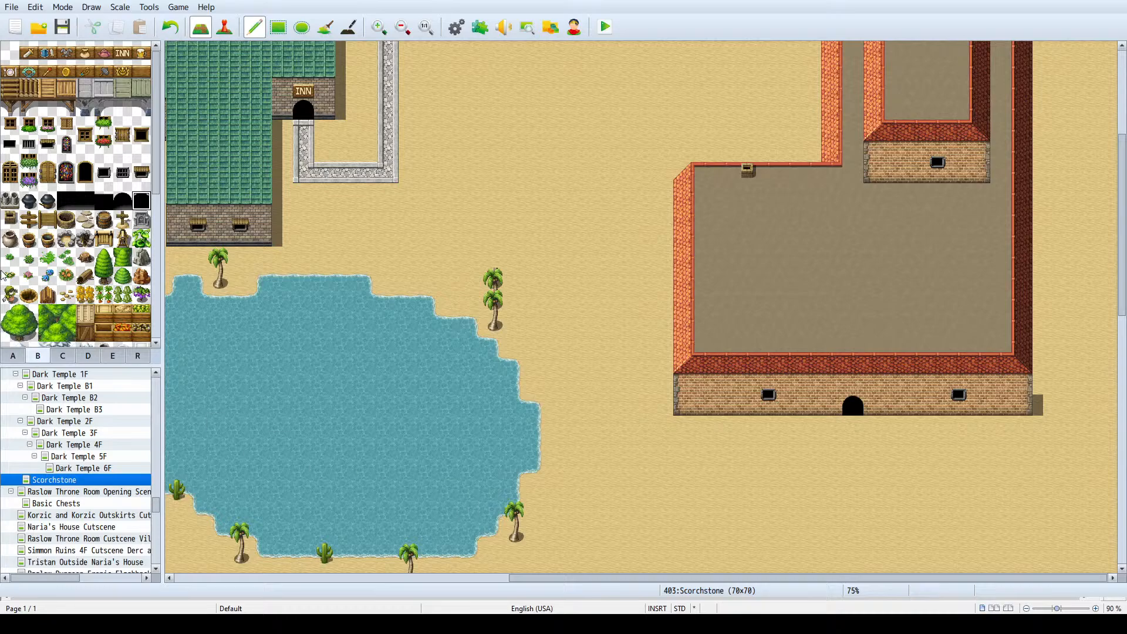
- Place three Fissures C holes on the south wall: at its west end, just east of the entrance, and at its east end
scroll(64, 203, down, 3)
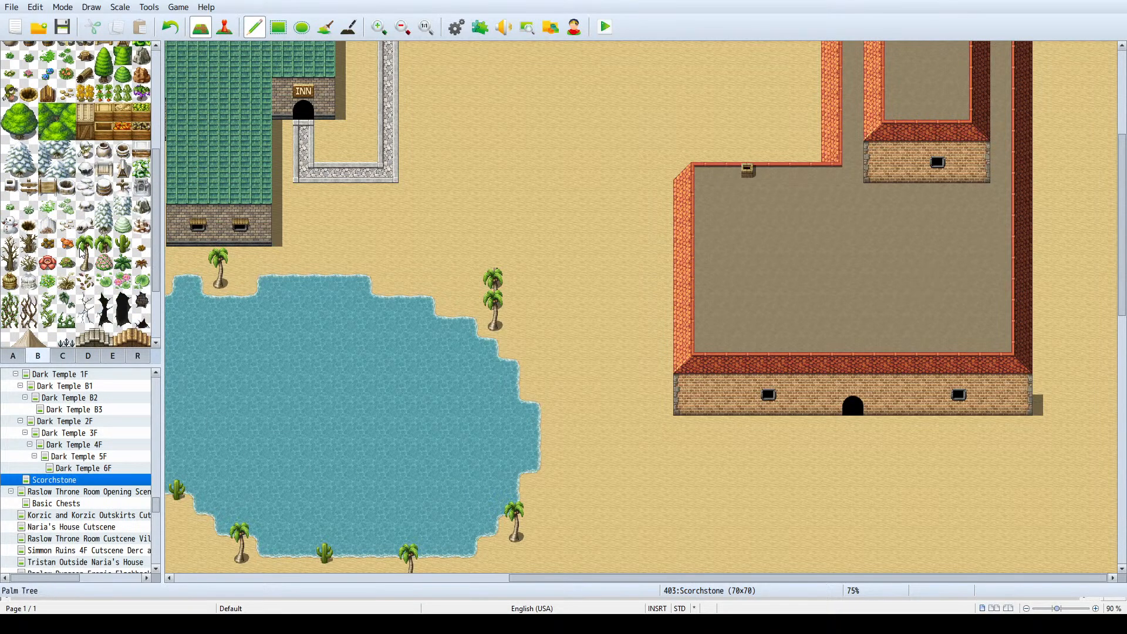
scroll(83, 253, down, 1)
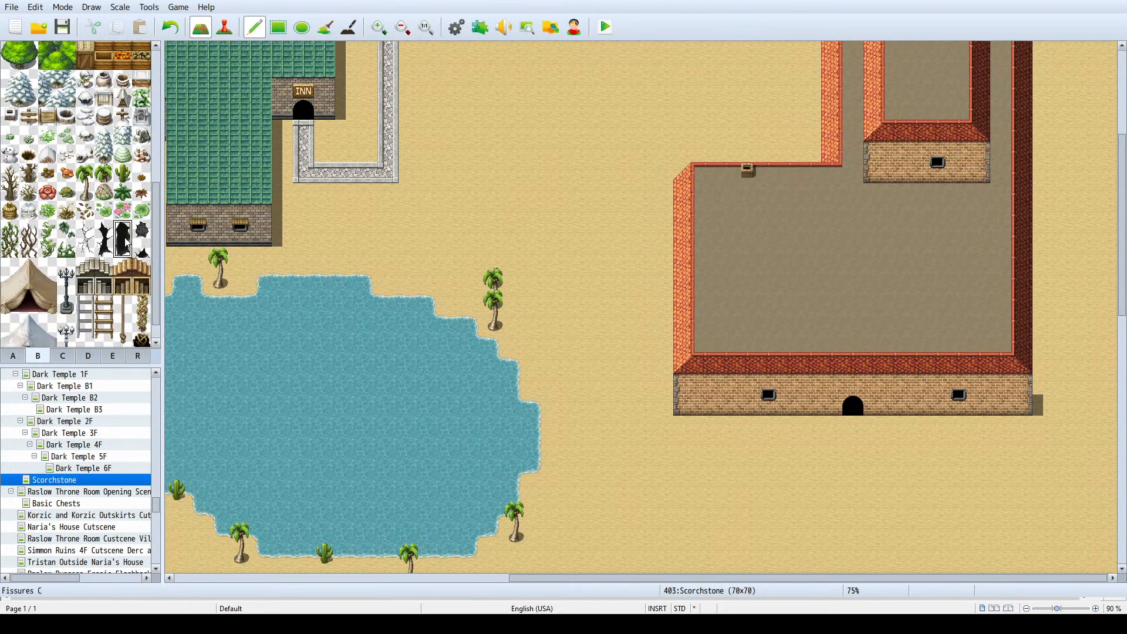
click(126, 243)
click(896, 383)
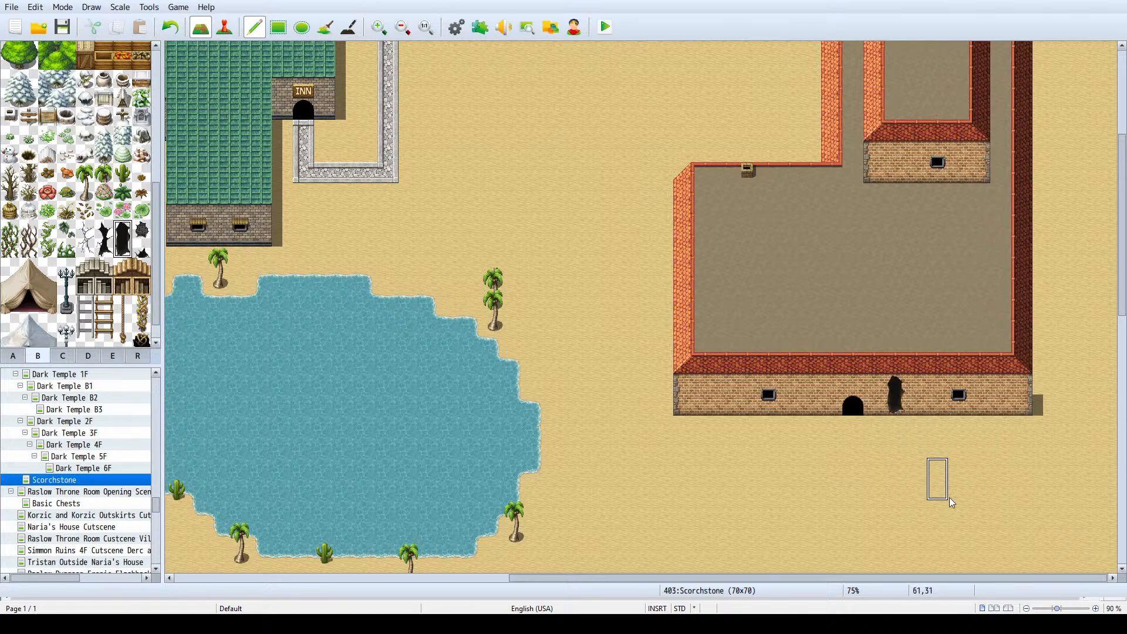
click(710, 401)
click(1003, 401)
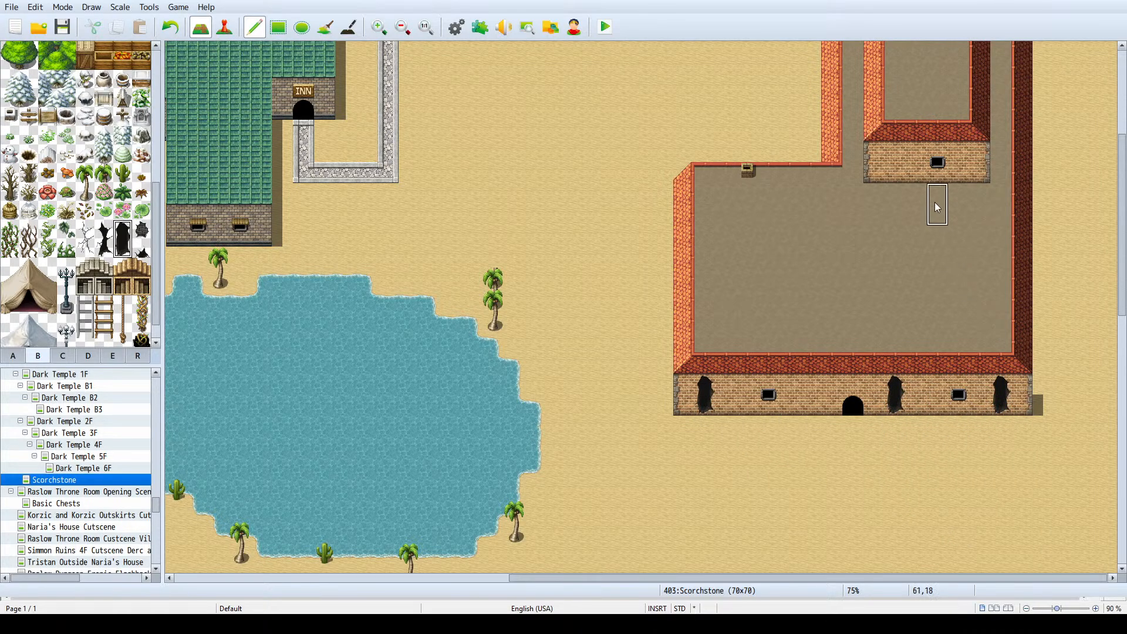
- Add Fissures C holes: three across the lower roof, one on the raised section's wall west of its window, and two on the raised roof
click(939, 289)
click(705, 268)
click(855, 205)
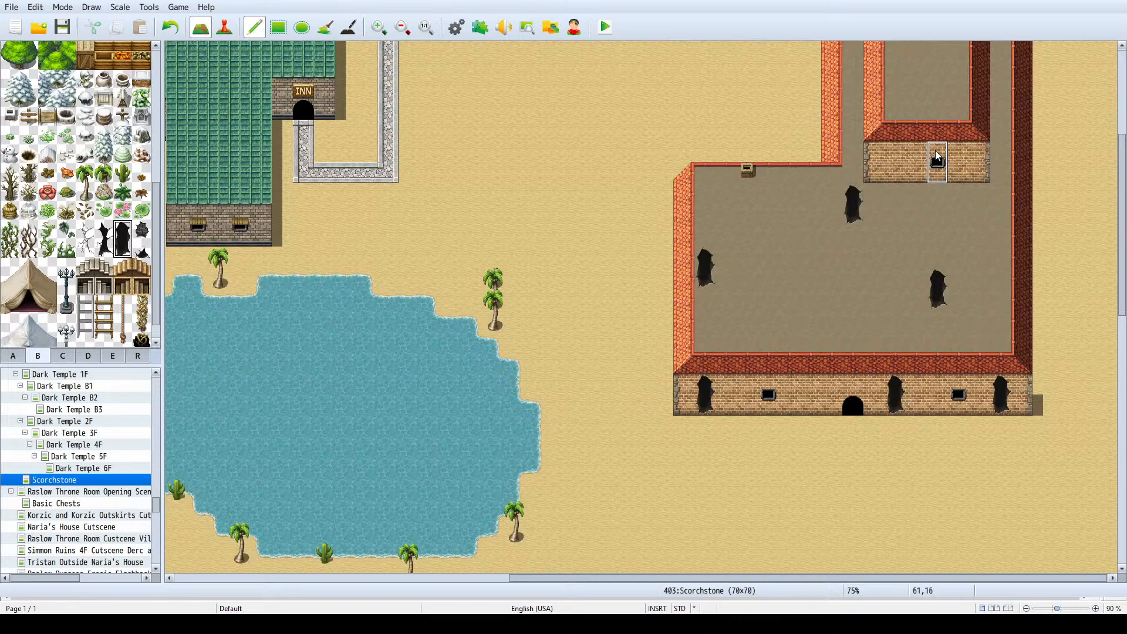
click(896, 161)
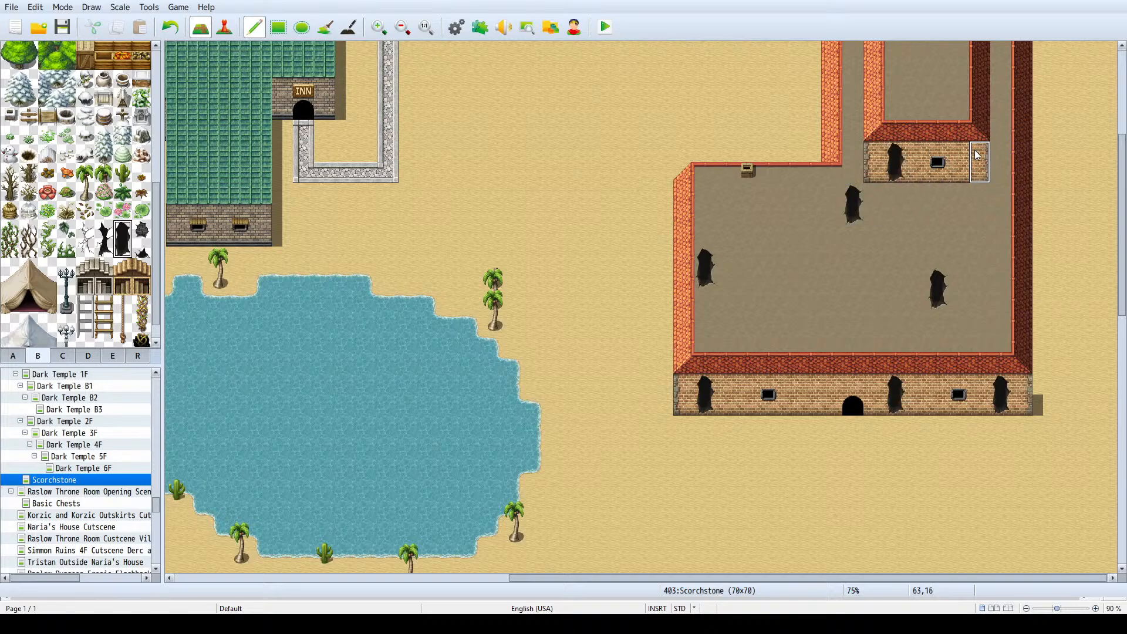
scroll(947, 135, up, 3)
click(937, 150)
click(917, 191)
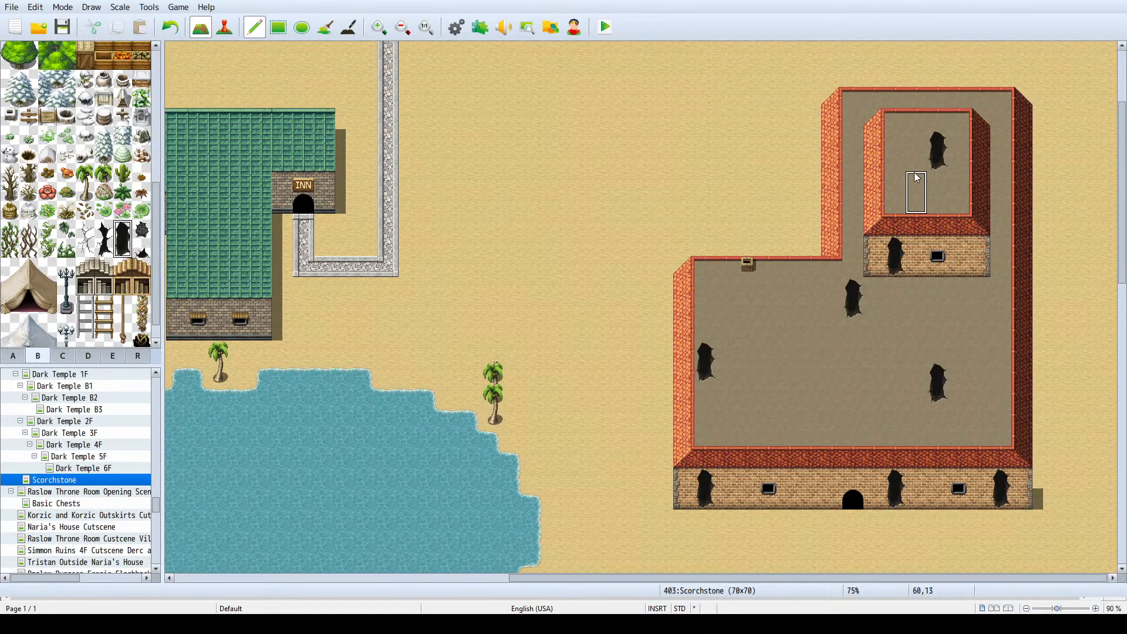
- Scatter four more Fissures C holes on the lower roof, two in its western half and two near the east edge
scroll(828, 346, down, 2)
click(791, 335)
click(745, 261)
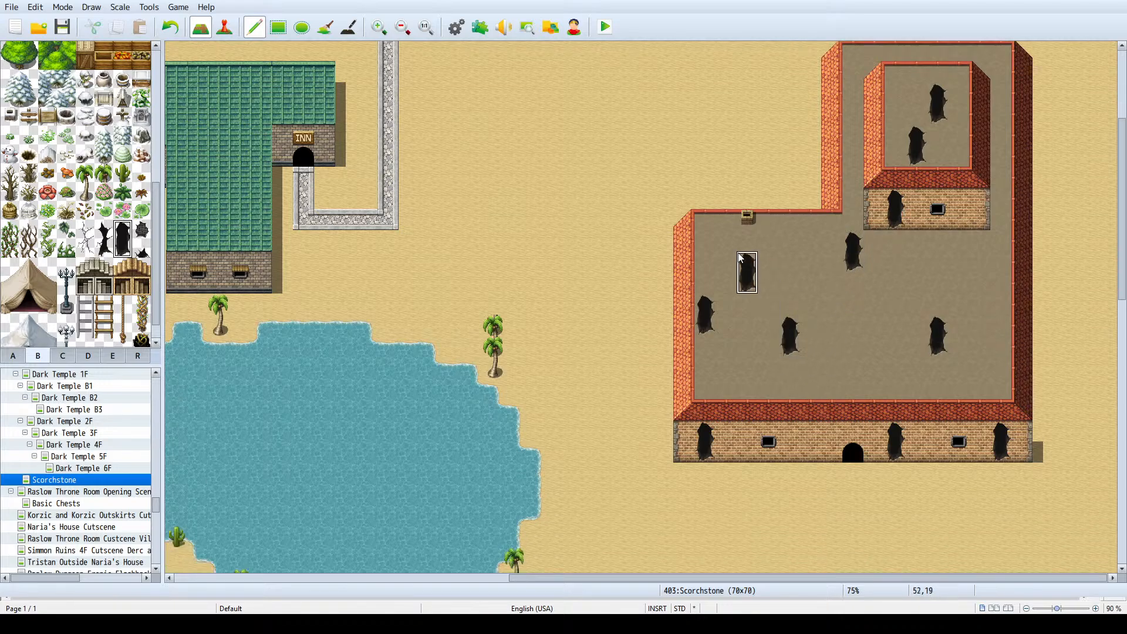
click(981, 262)
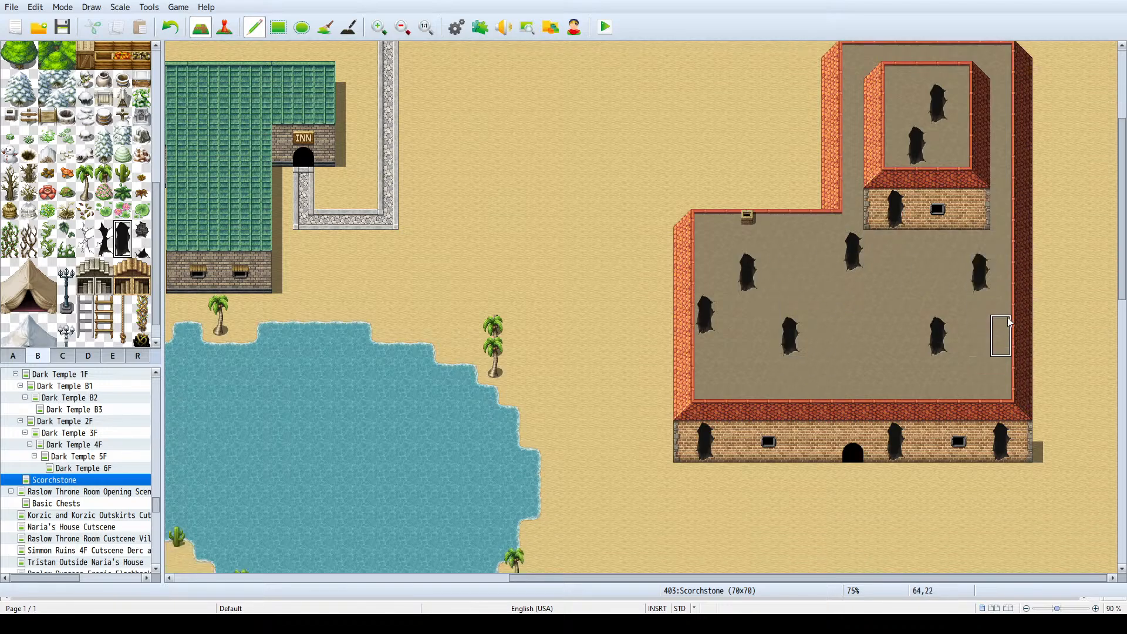
click(981, 347)
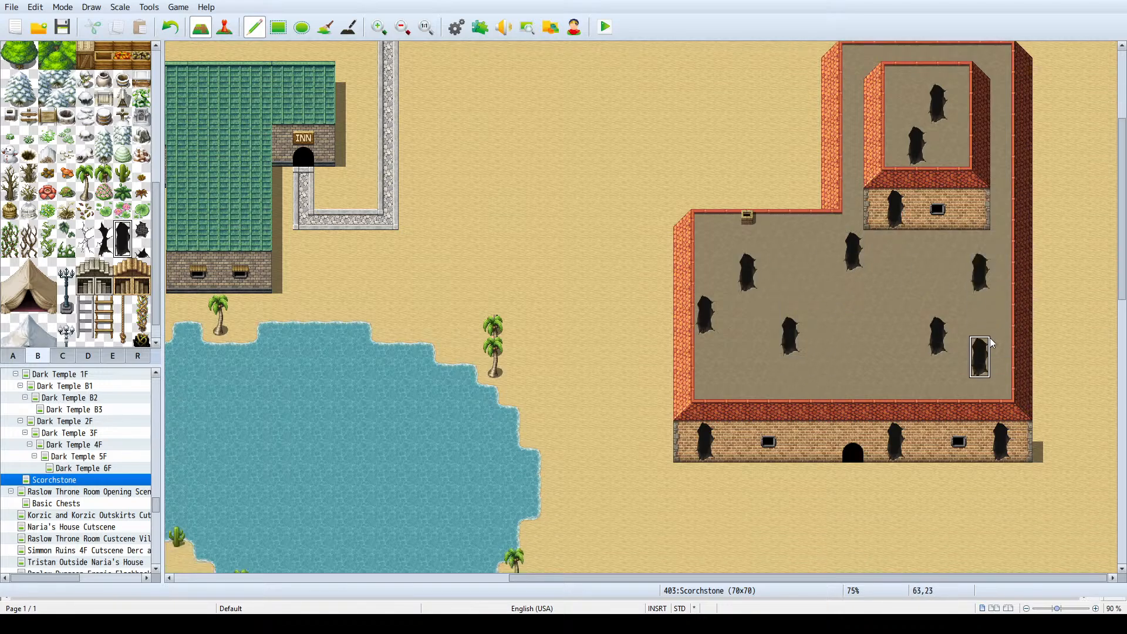
- Place two Fissures B cracks on the building's east slope and only the crack's upper half at the foot of the northern wing's west slope
click(104, 239)
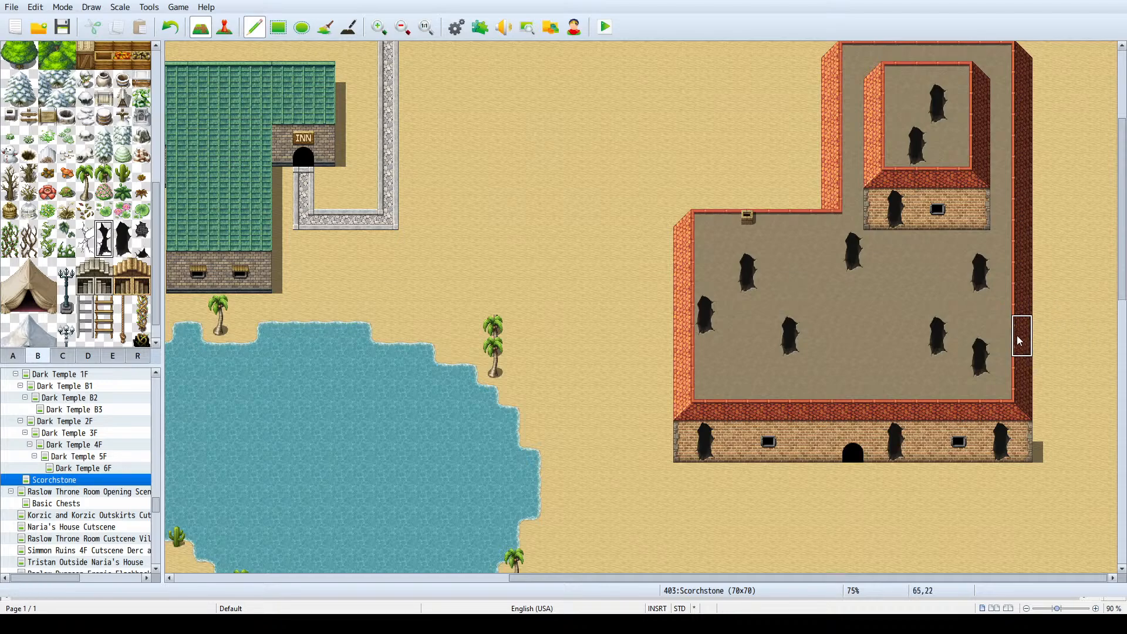
click(1021, 188)
click(830, 168)
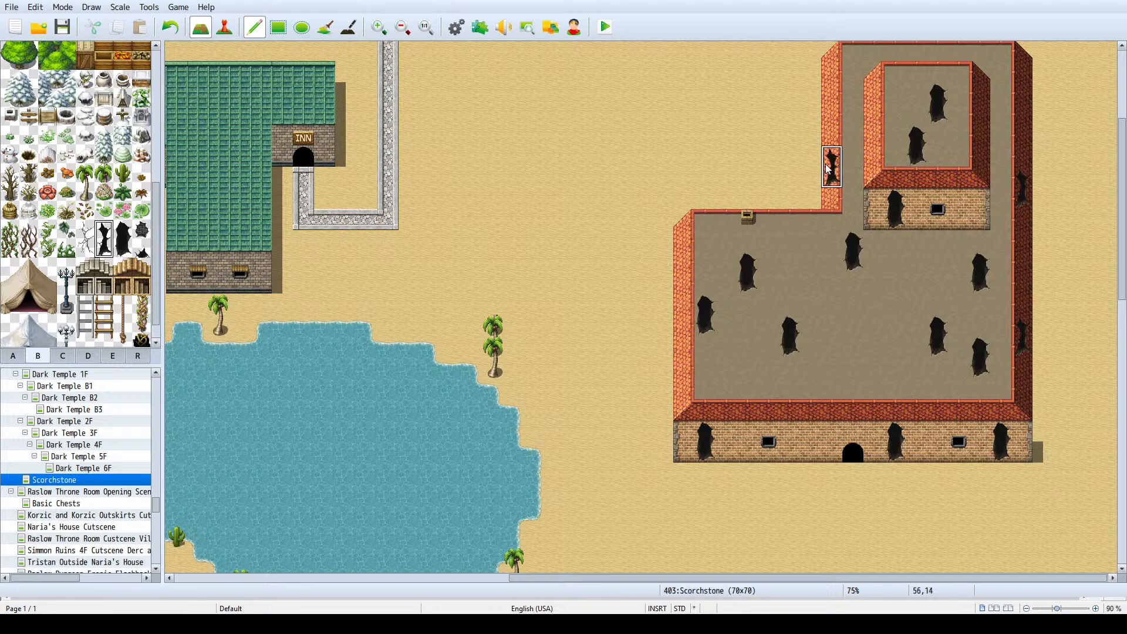
key(ctrl+z)
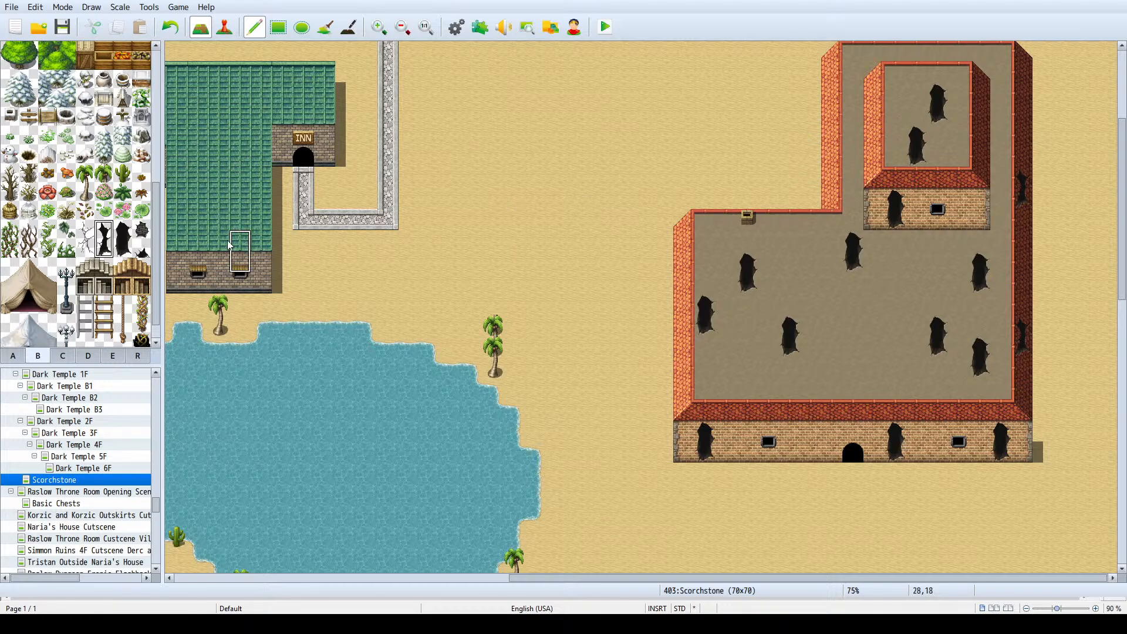
click(105, 231)
click(832, 200)
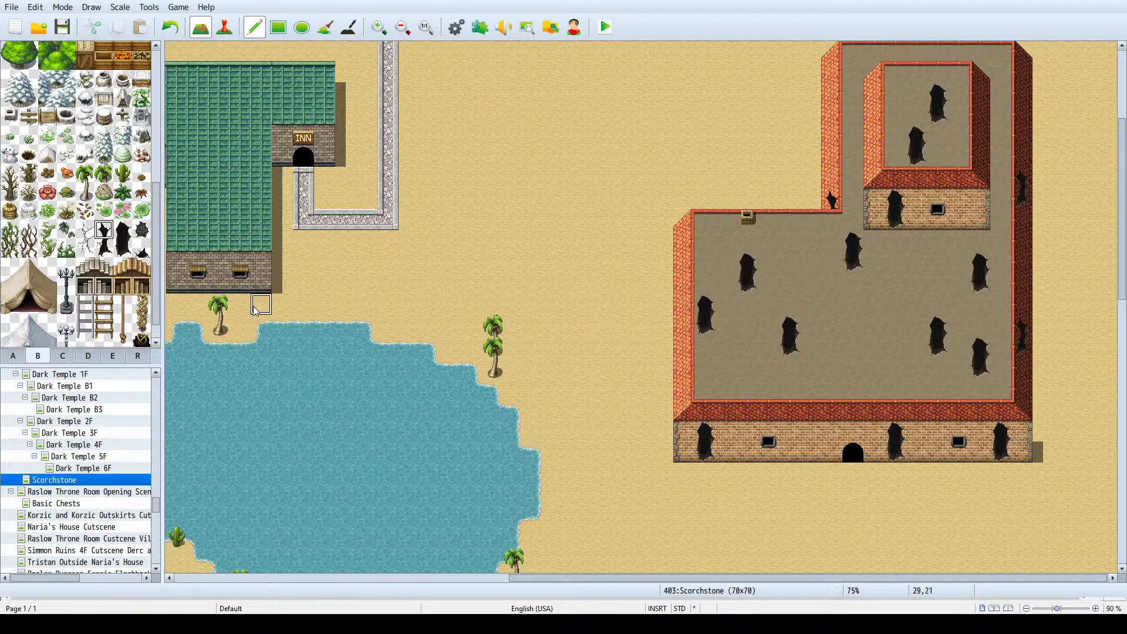
- Build a Fissures B crack on the lower roof's west slope from its separate lower and upper halves
click(104, 249)
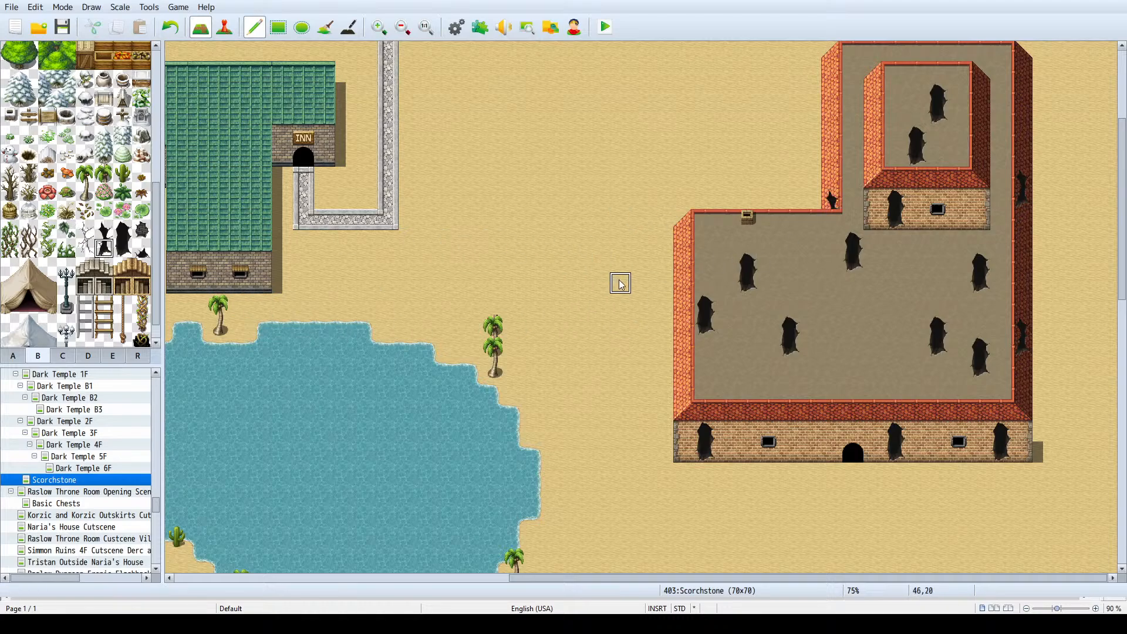
click(682, 285)
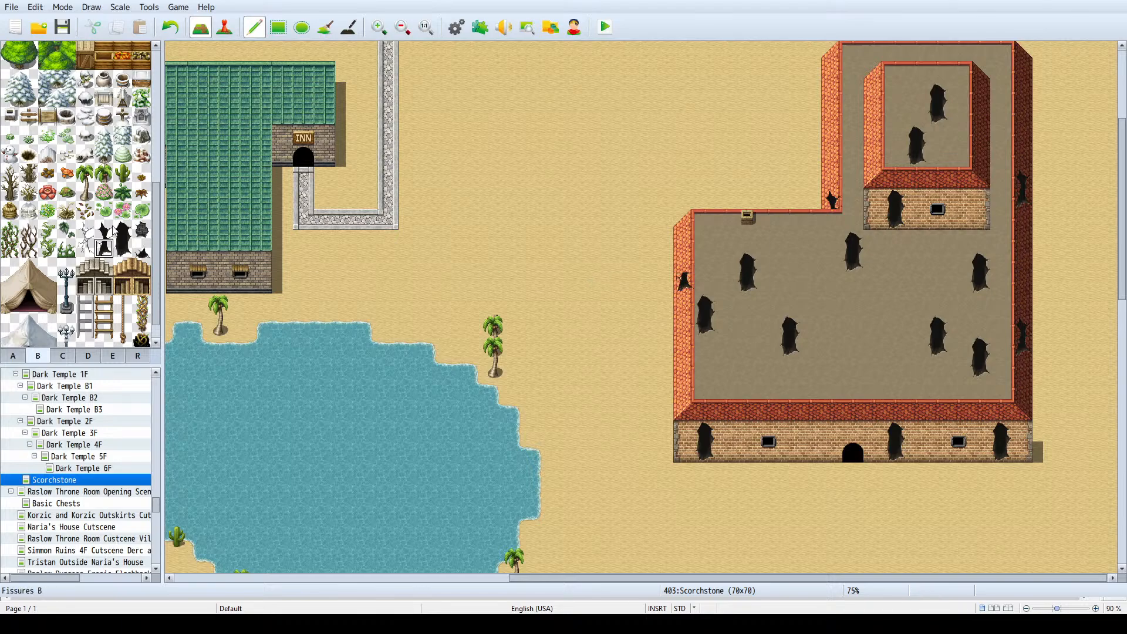
click(105, 230)
click(685, 262)
- Scatter full Fissures B cracks: three on the lower roof, one on the northern wing's west strip, and one in the raised roof's northwest corner
drag(104, 230, 105, 249)
click(875, 323)
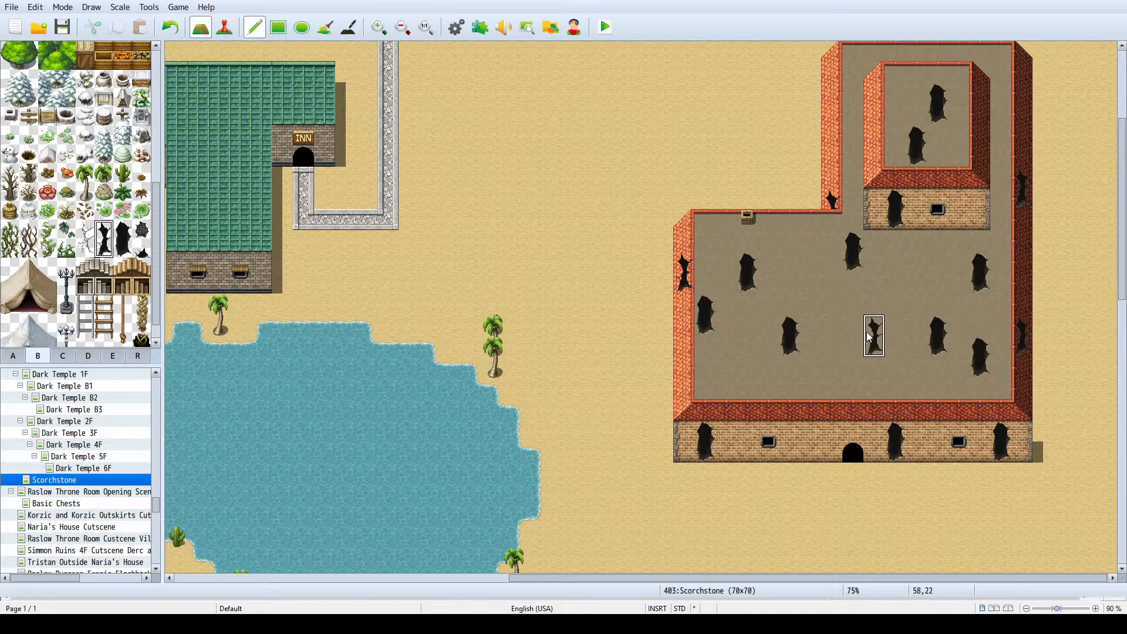
click(852, 110)
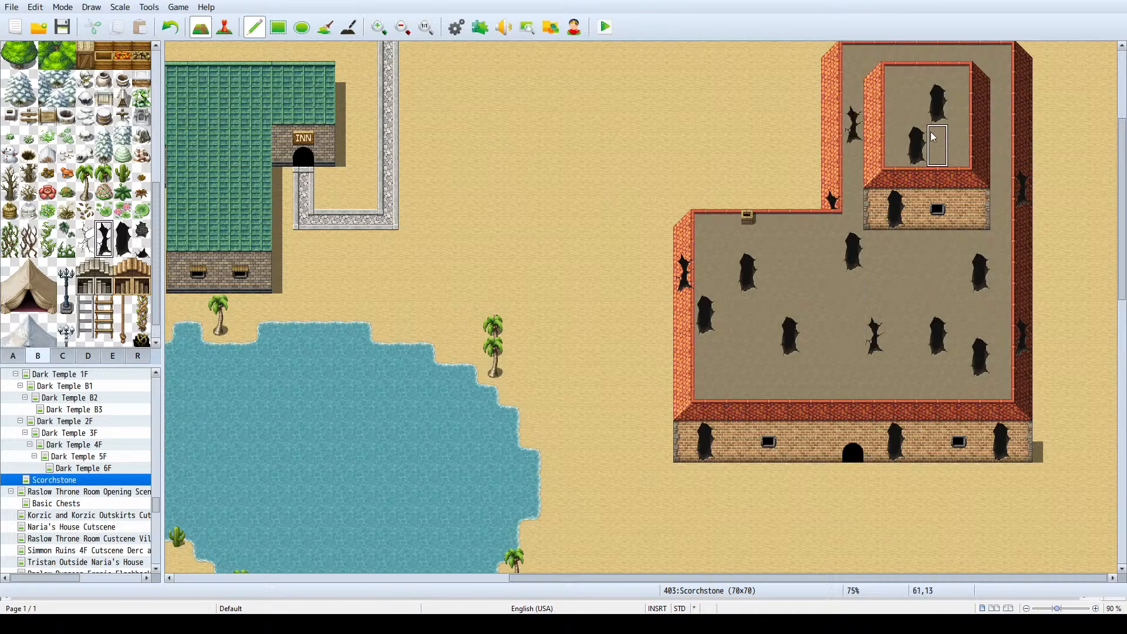
click(896, 73)
scroll(687, 270, down, 2)
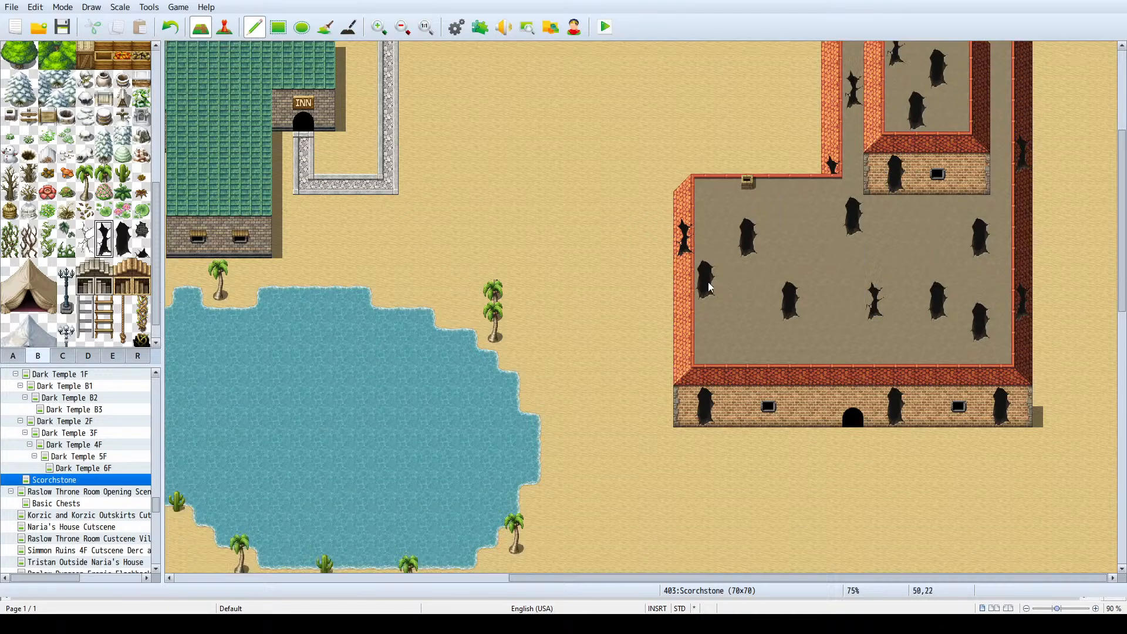
click(813, 215)
click(748, 343)
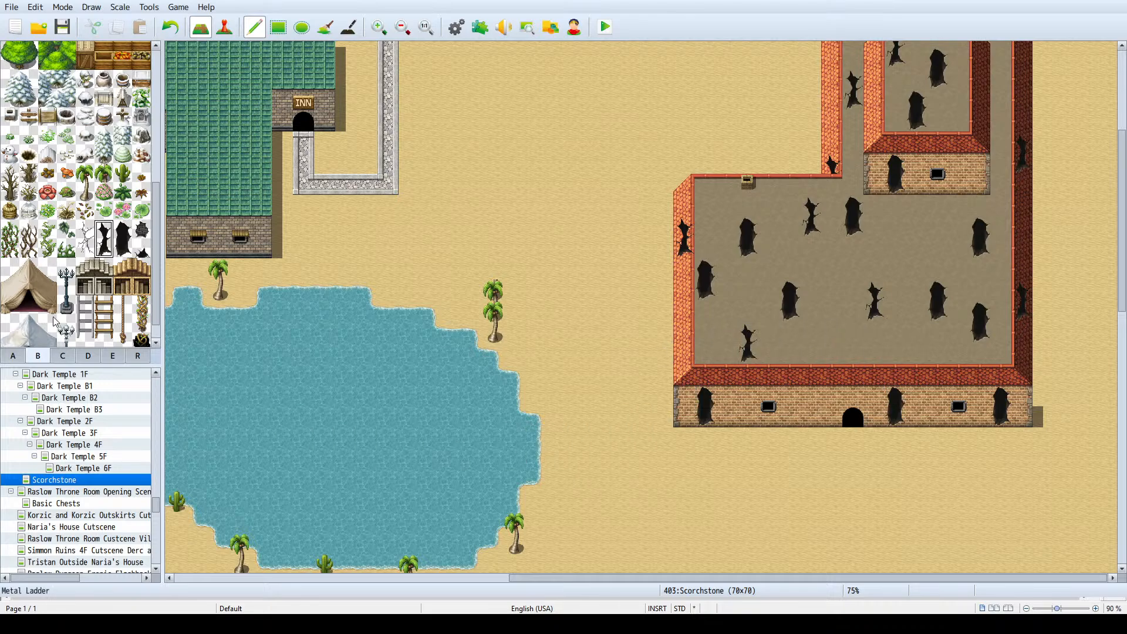
- Place thin branching cracks on the south wall west of the entrance and at two spots in the lower roof's eastern half
click(85, 247)
drag(85, 243, 85, 229)
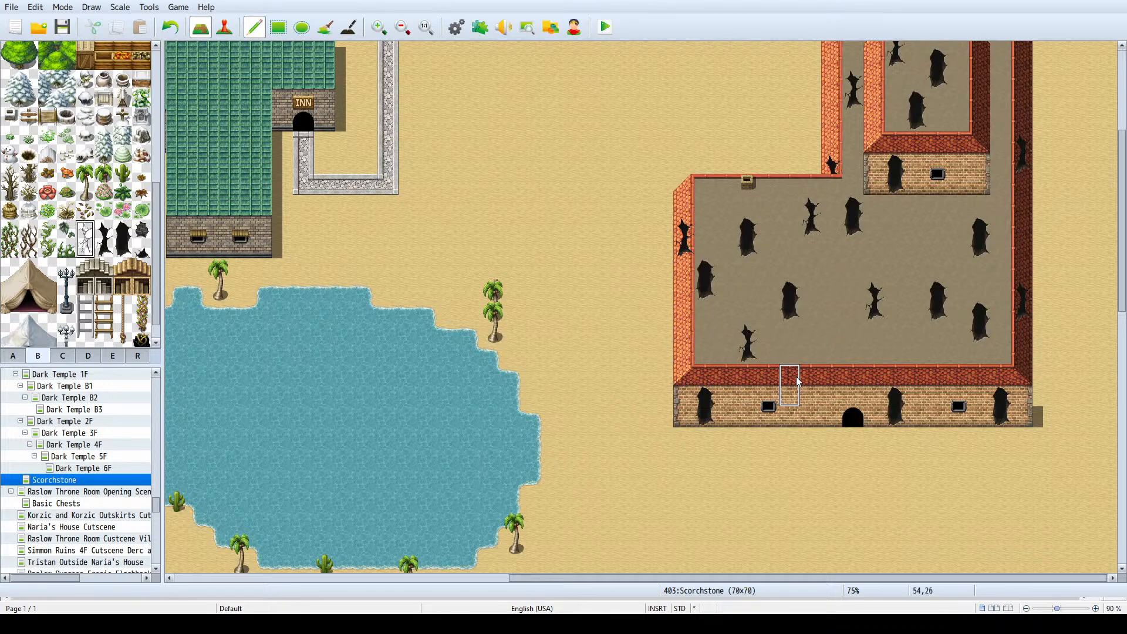
click(812, 406)
click(938, 345)
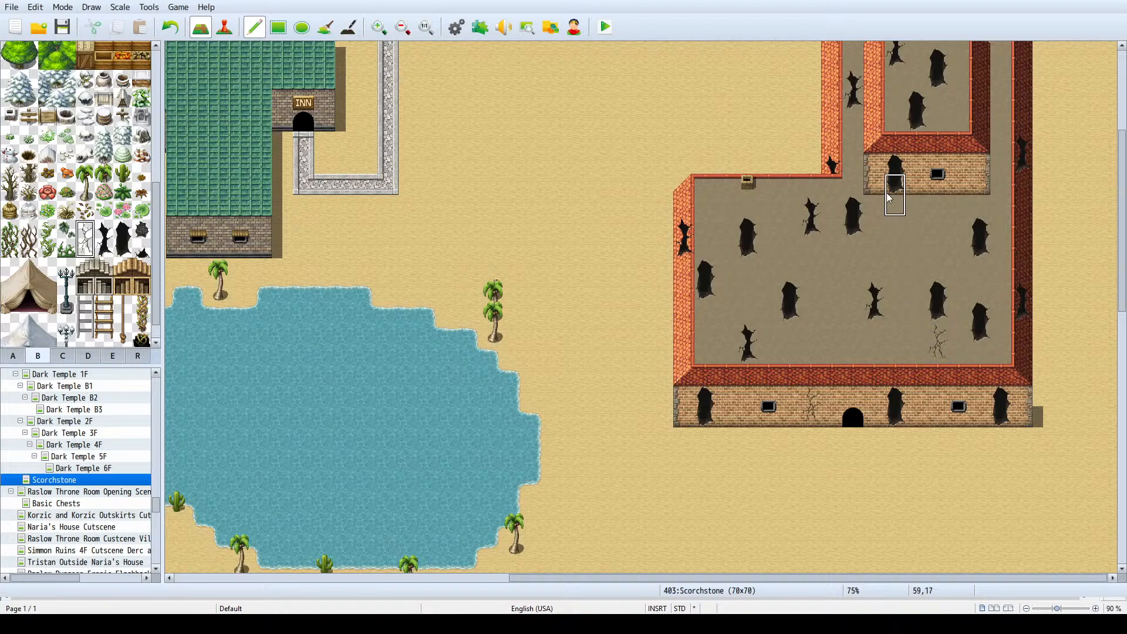
click(918, 238)
- Add thin branching cracks on the northern wing's east strip and at four spots on the lower roof, including just east of the chimney
scroll(1085, 217, up, 3)
click(1002, 206)
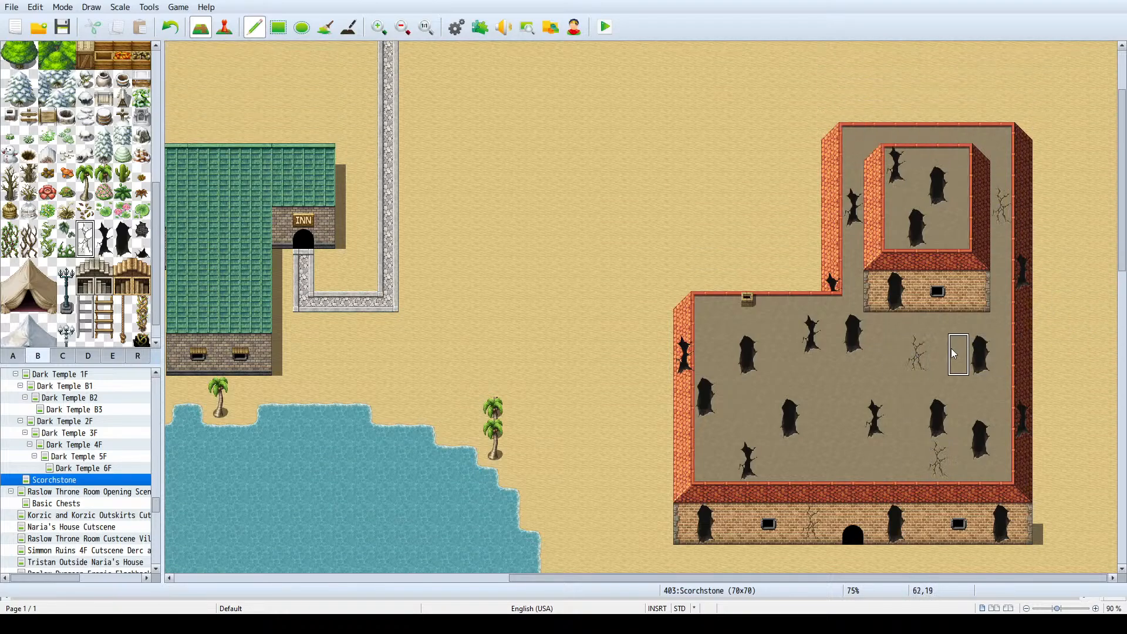
click(946, 375)
click(853, 392)
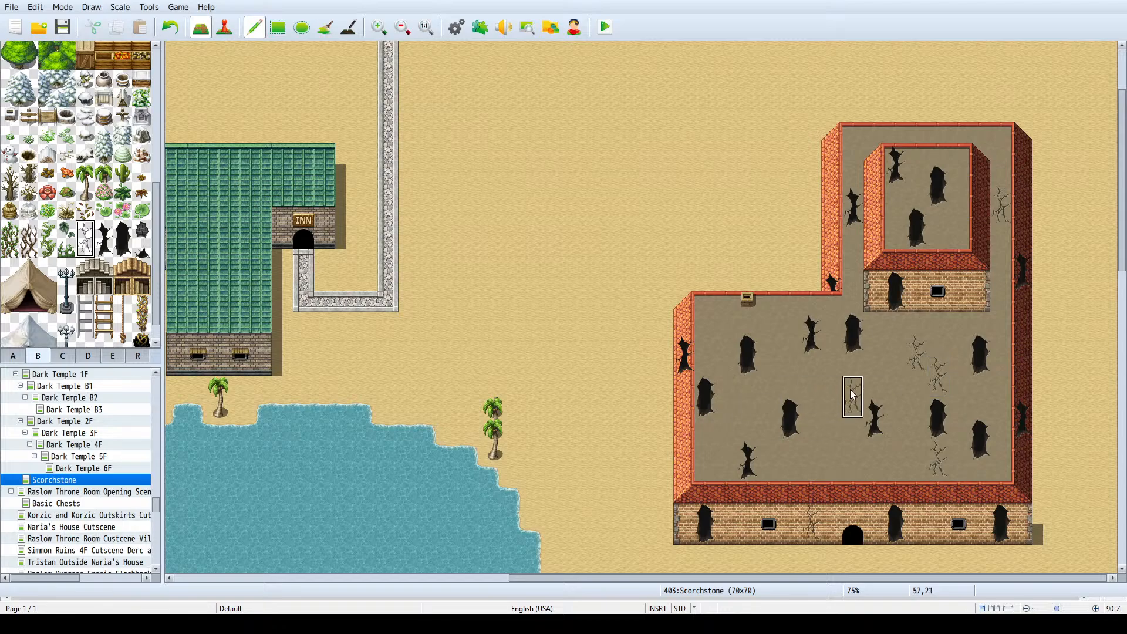
click(810, 455)
click(770, 316)
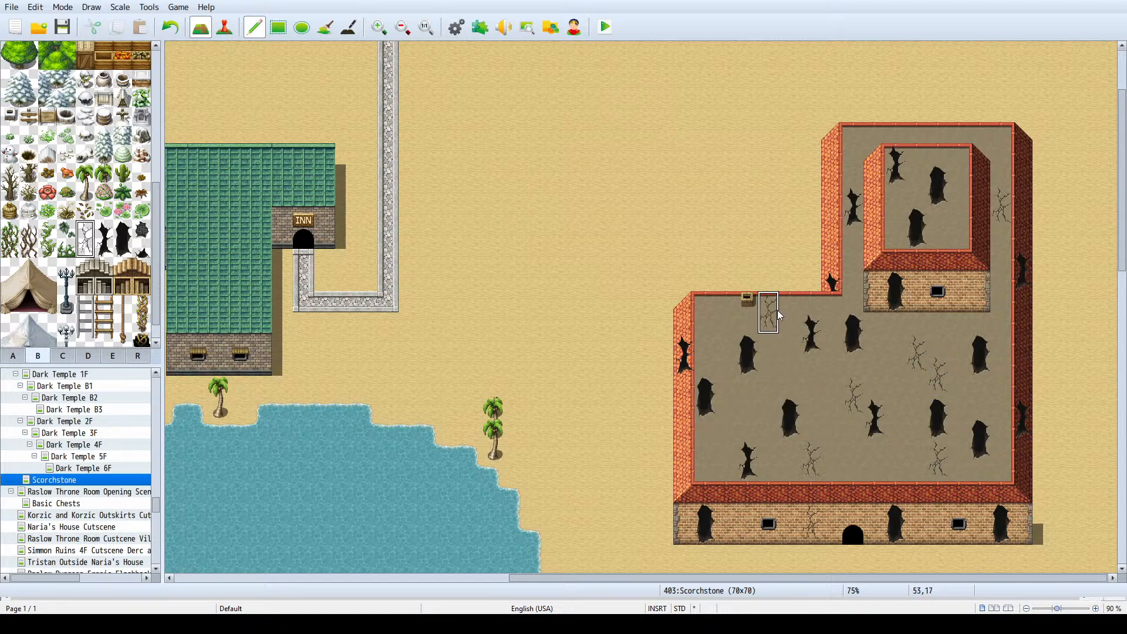
- Add more thin cracks: two on the lower roof's west side, two on the south wall, and one on the northern wing's west slope
ctrl+scroll(791, 308, up, 2)
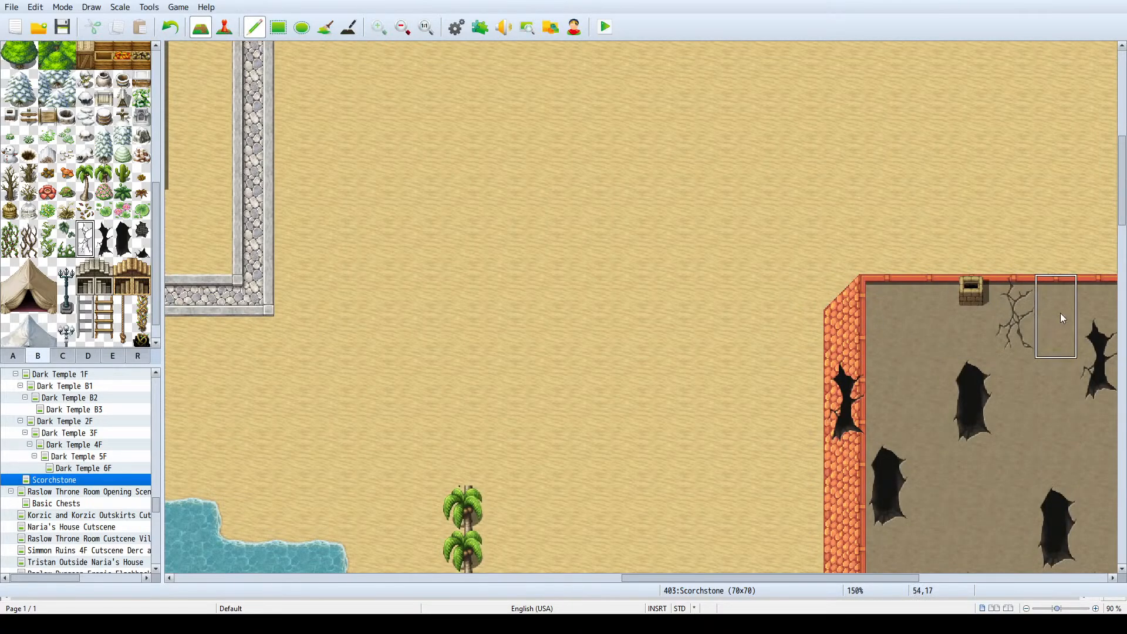
ctrl+scroll(1059, 312, down, 2)
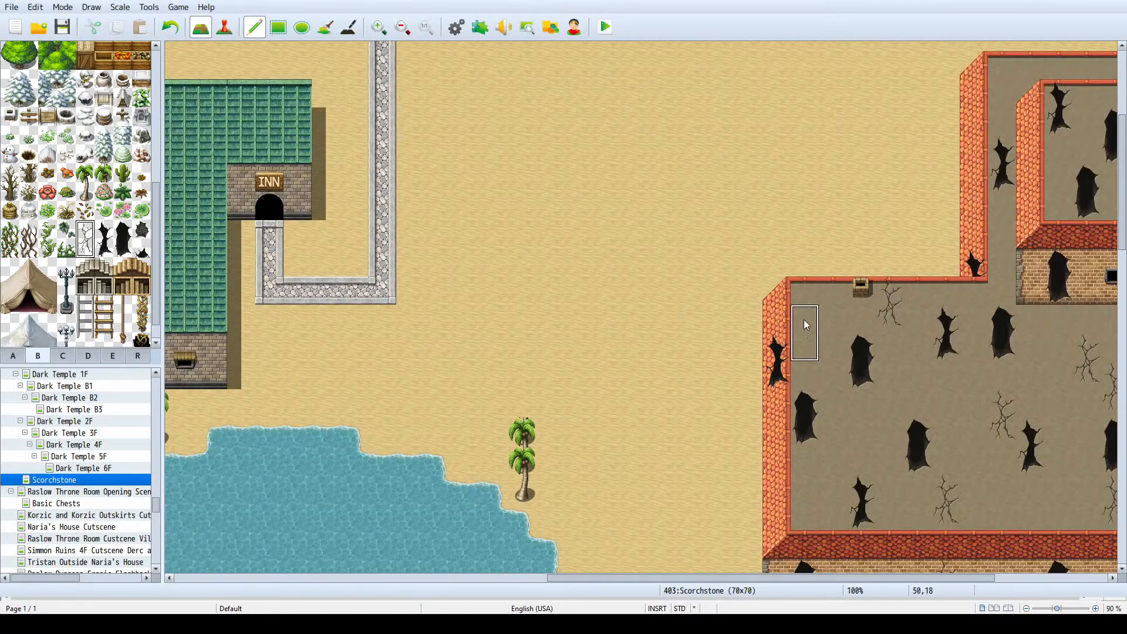
scroll(861, 411, down, 2)
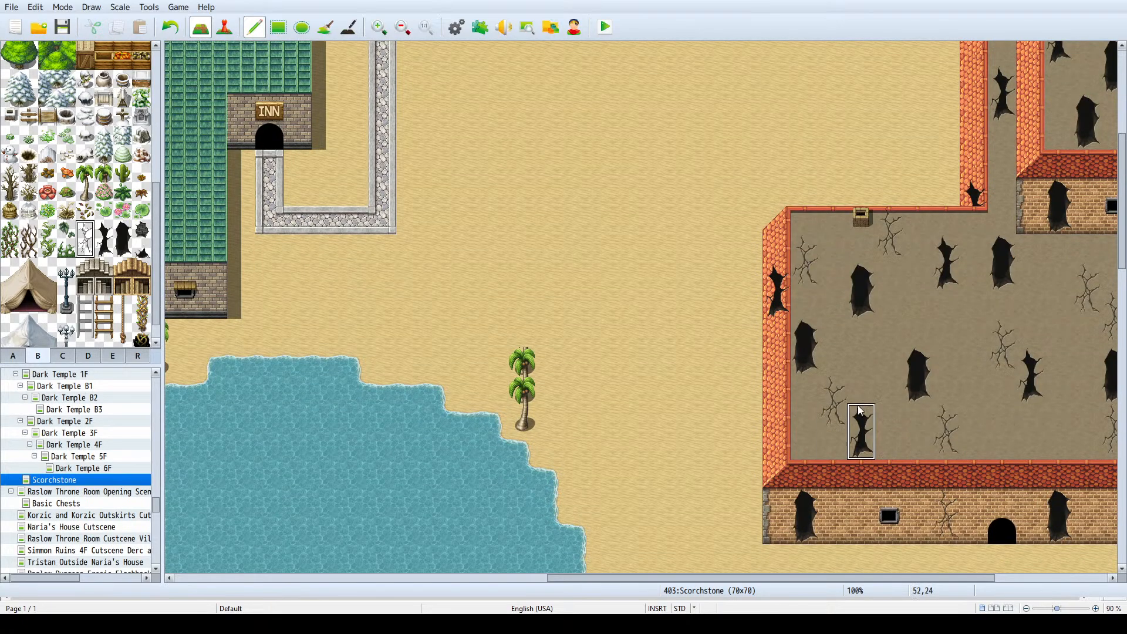
scroll(857, 414, down, 2)
ctrl+scroll(904, 423, down, 2)
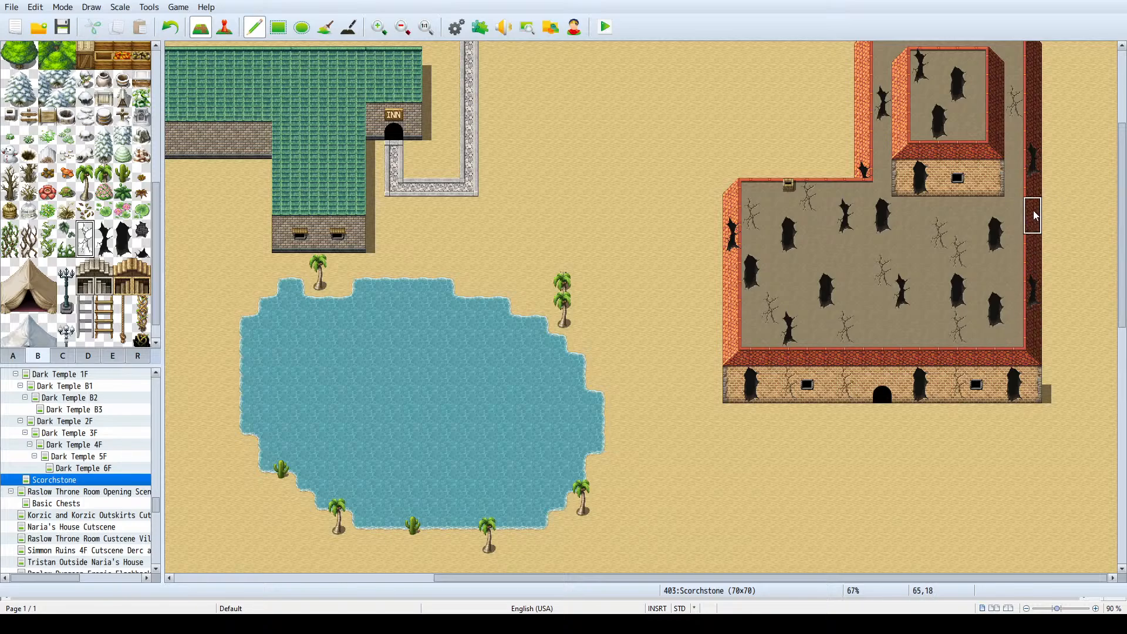
scroll(993, 291, up, 3)
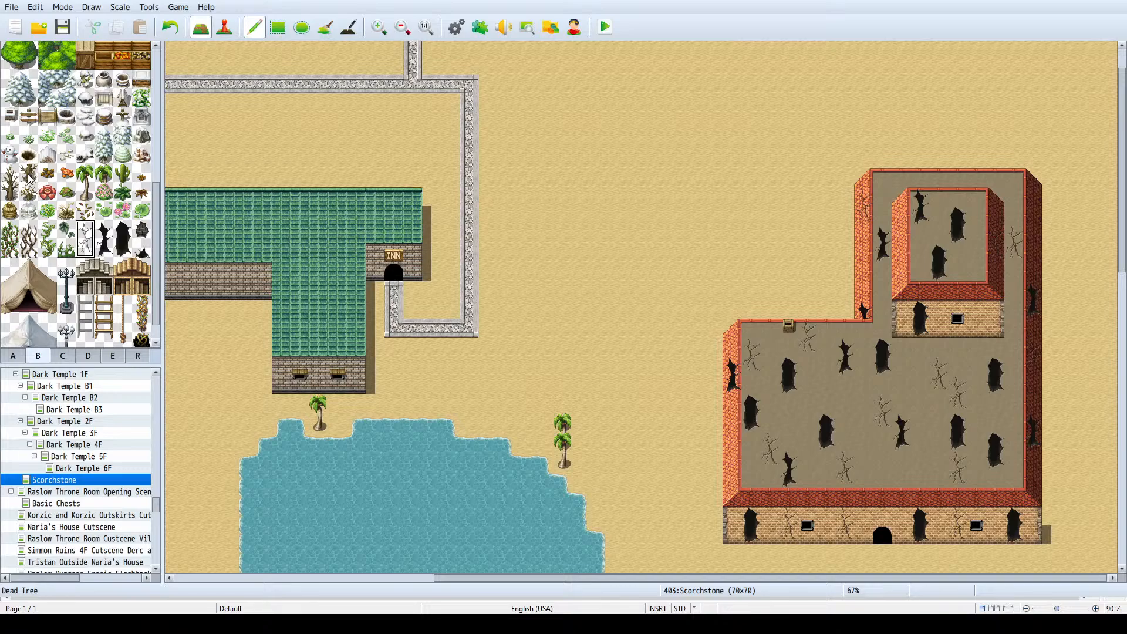
scroll(82, 178, down, 1)
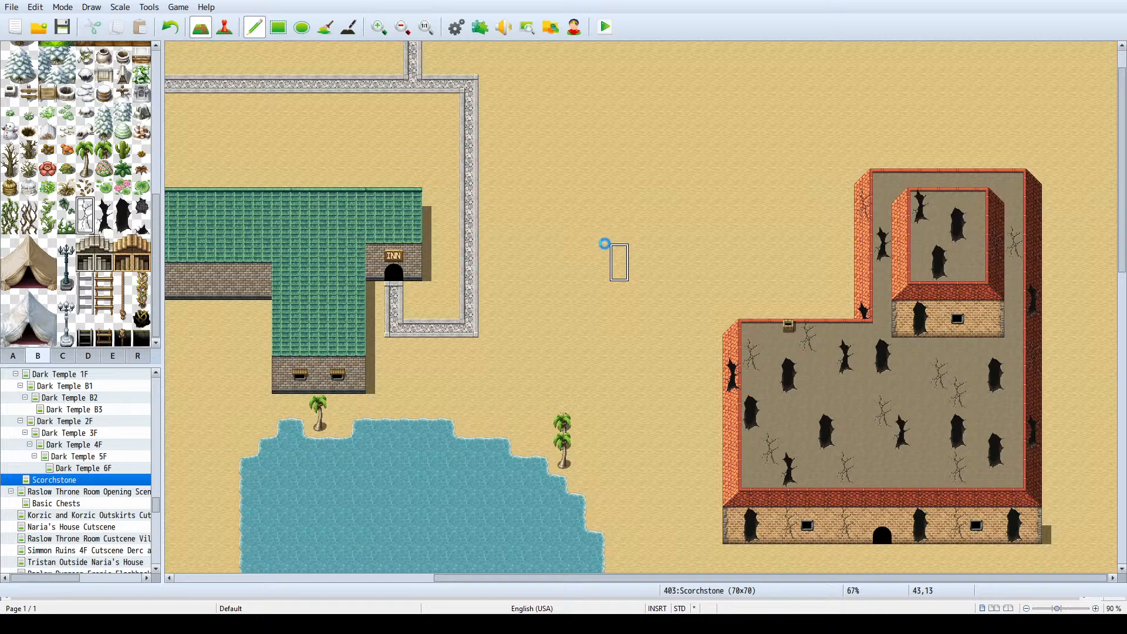
ctrl+scroll(604, 247, down, 2)
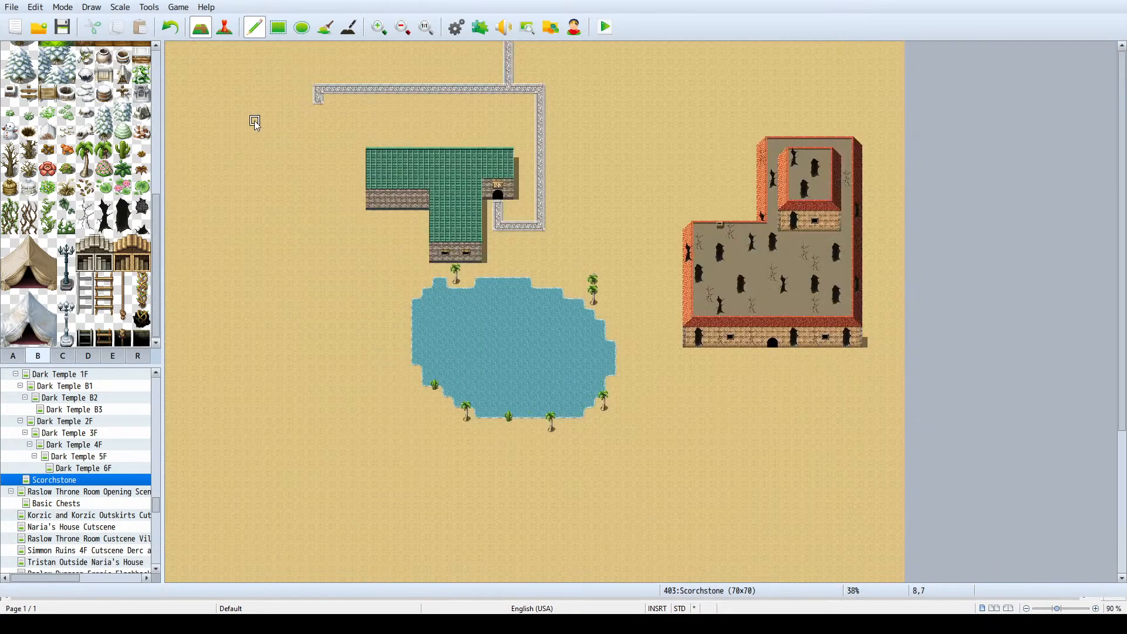
scroll(74, 435, up, 1)
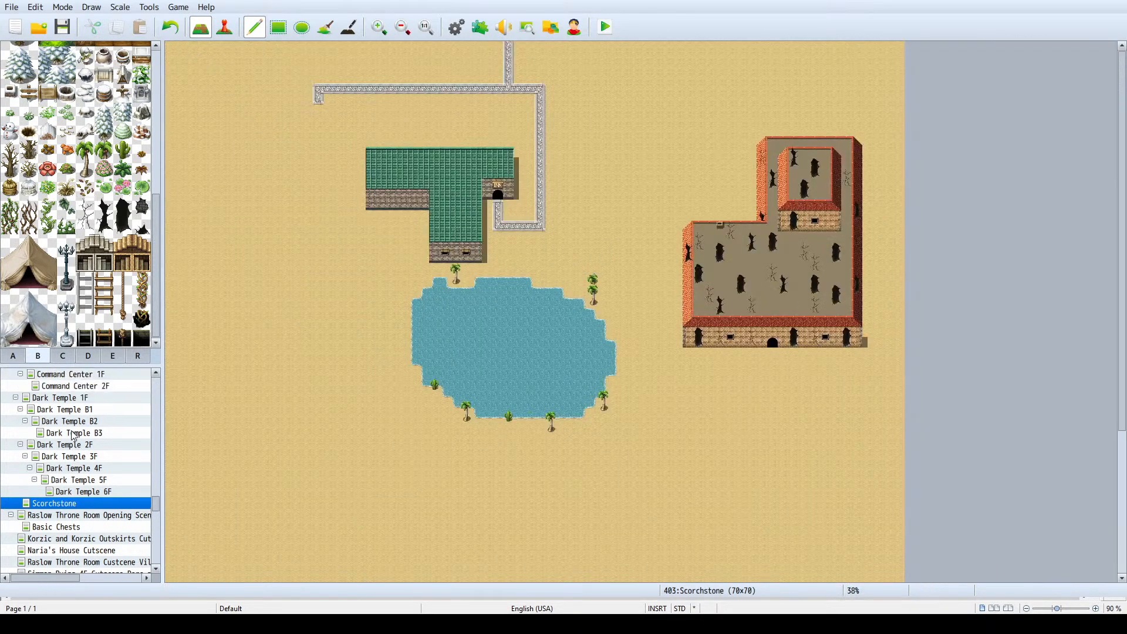
- Look through the Dark Temple maps 1F, 2F, 3F, B3 and B2
click(69, 398)
scroll(538, 281, down, 3)
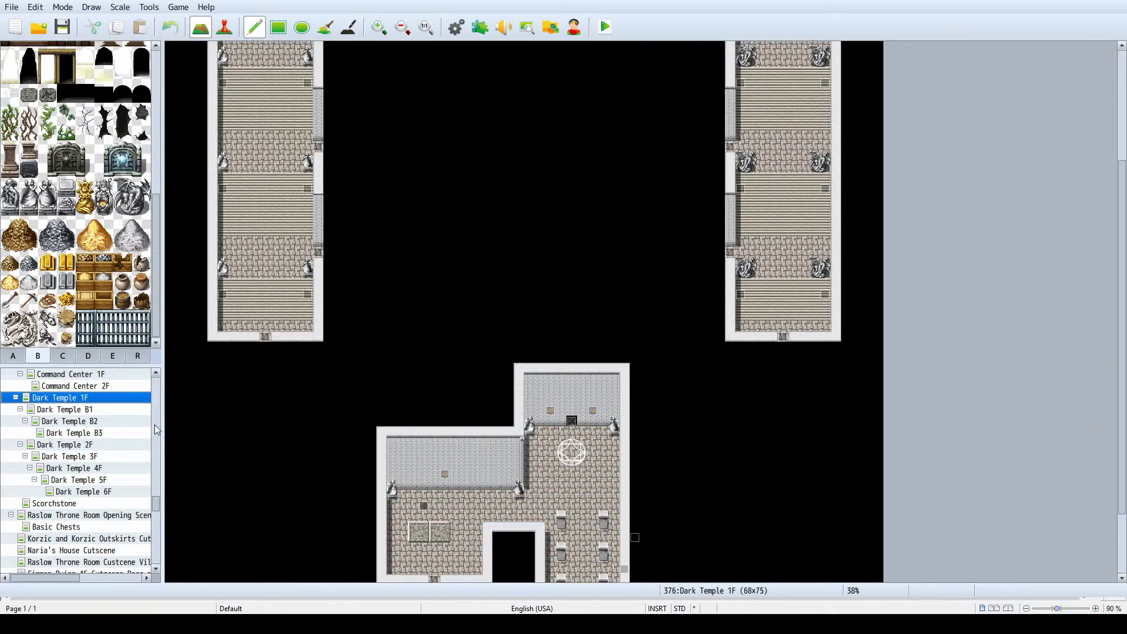
click(91, 446)
click(91, 458)
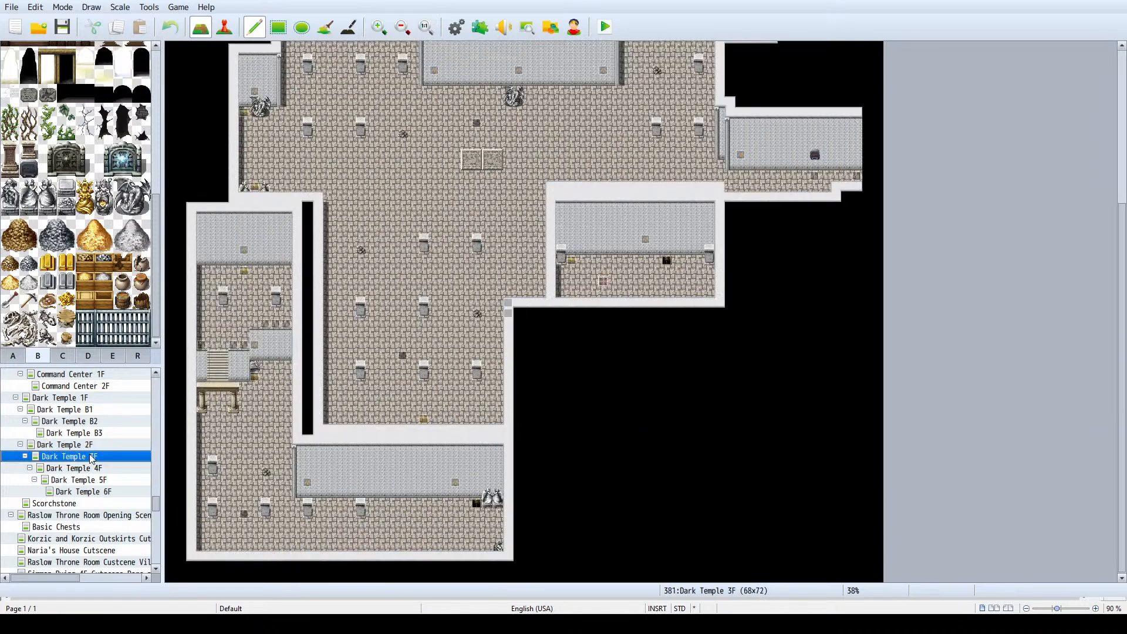
click(94, 433)
click(96, 421)
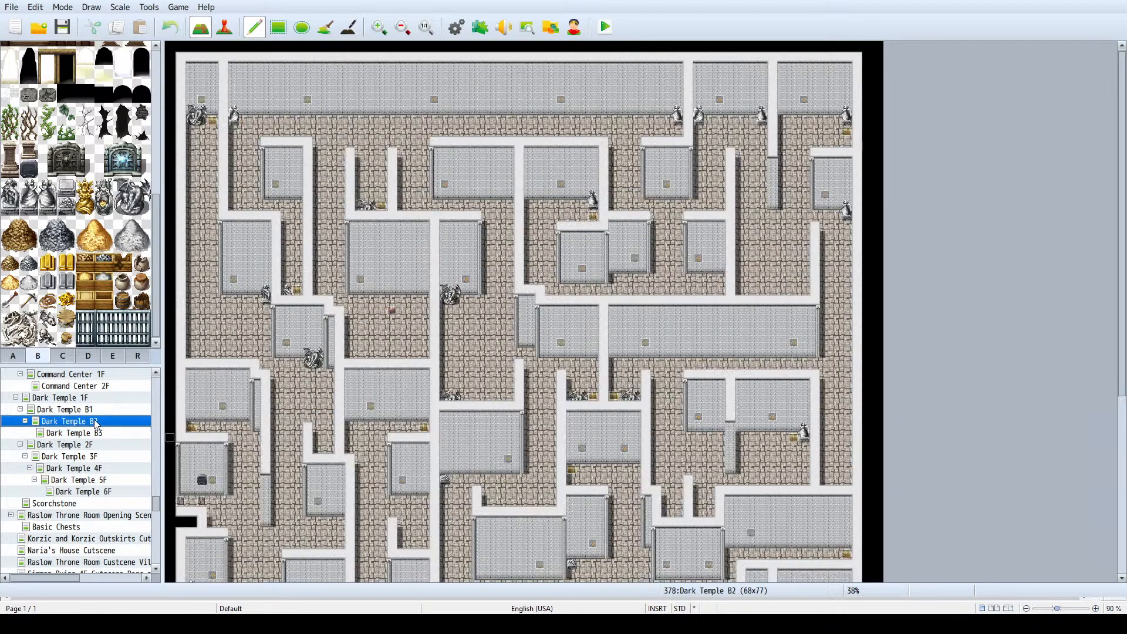
- Switch to event editing and examine the maze layout and event placement on the Dark Temple B2 map
scroll(549, 238, down, 3)
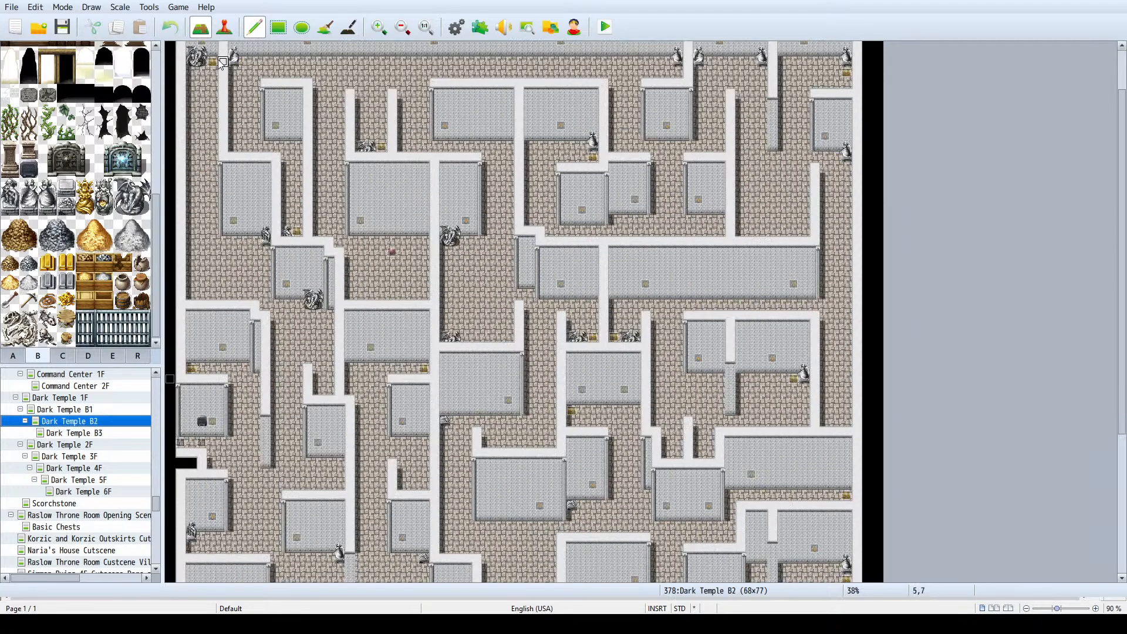
click(225, 27)
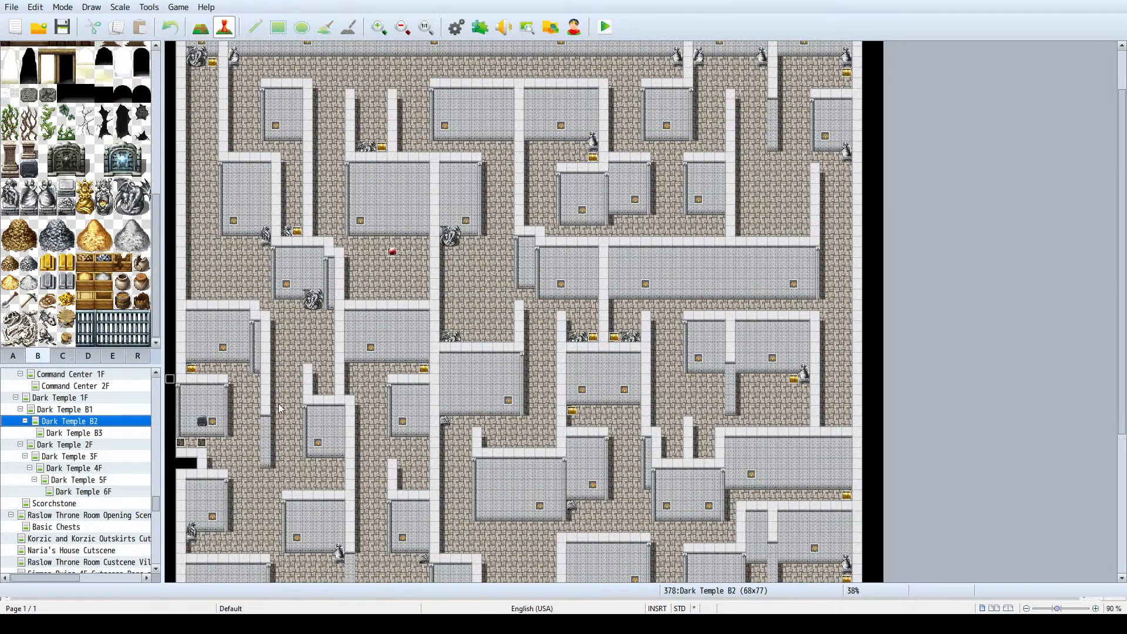
scroll(522, 452, down, 4)
scroll(499, 437, up, 4)
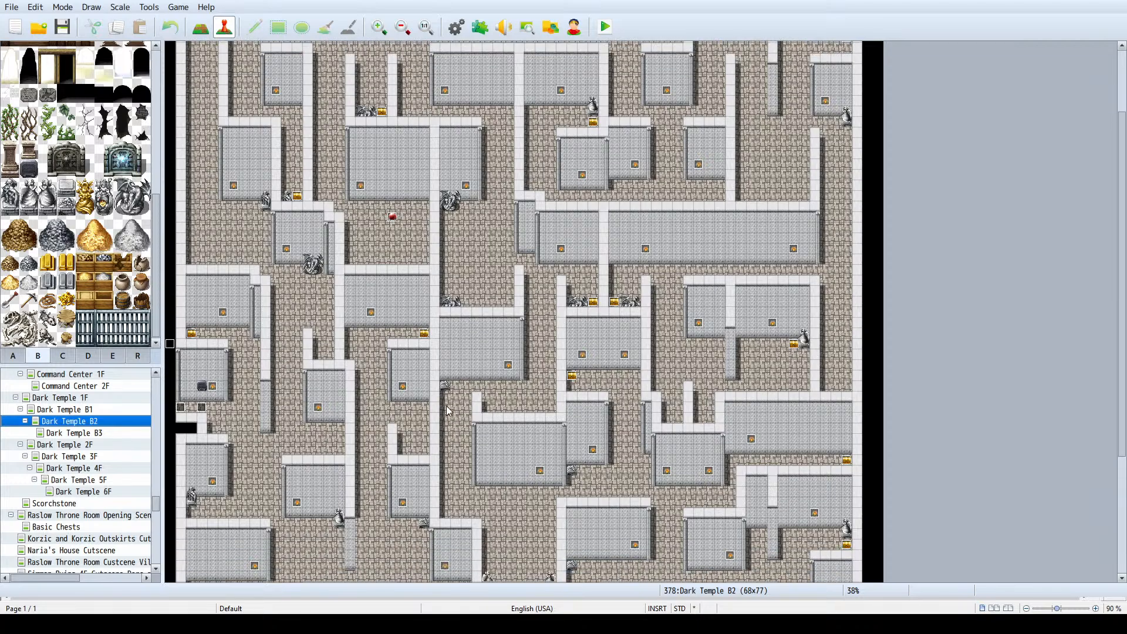
scroll(654, 398, down, 5)
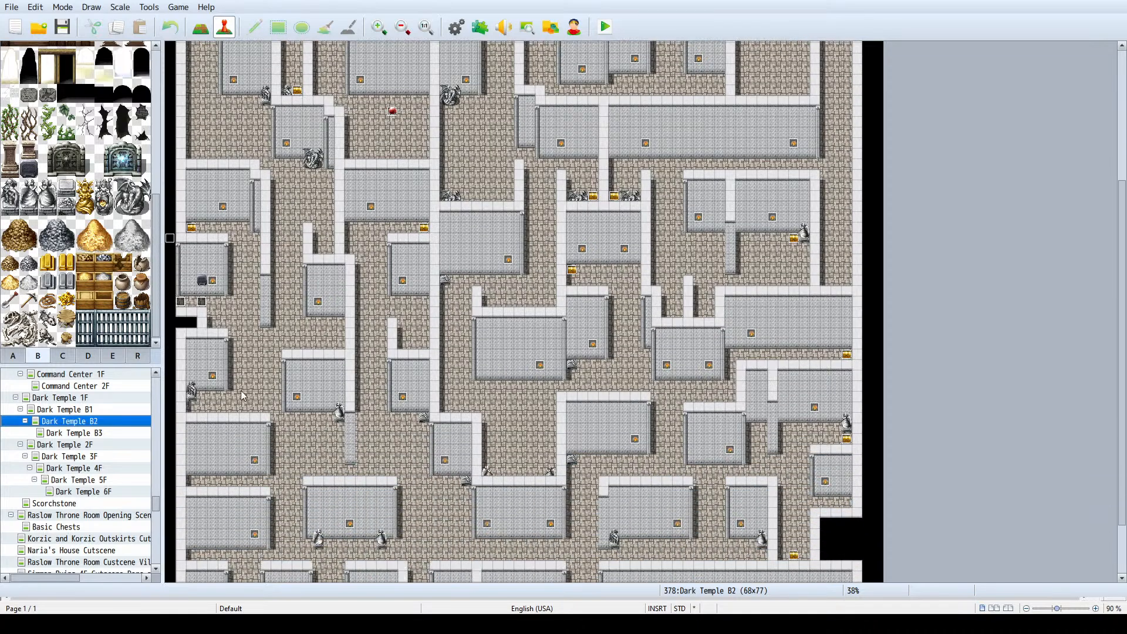
- Inspect both event pages of the chest in Dark Temple B1's southwest corridor, reading its opened-chest message, and close it unchanged
click(94, 411)
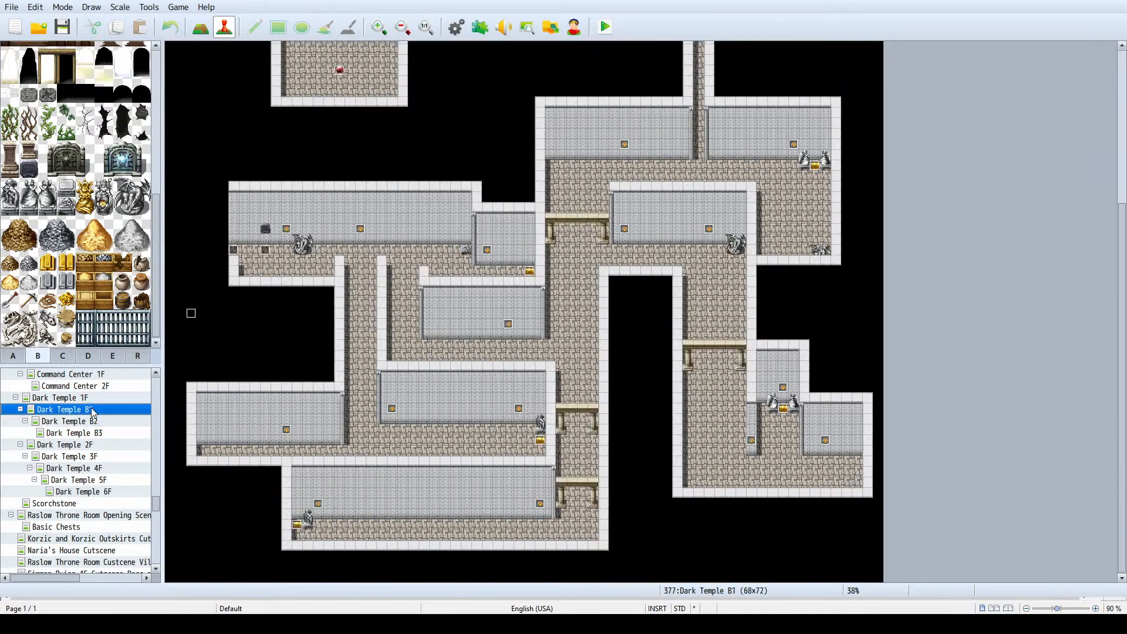
double_click(298, 523)
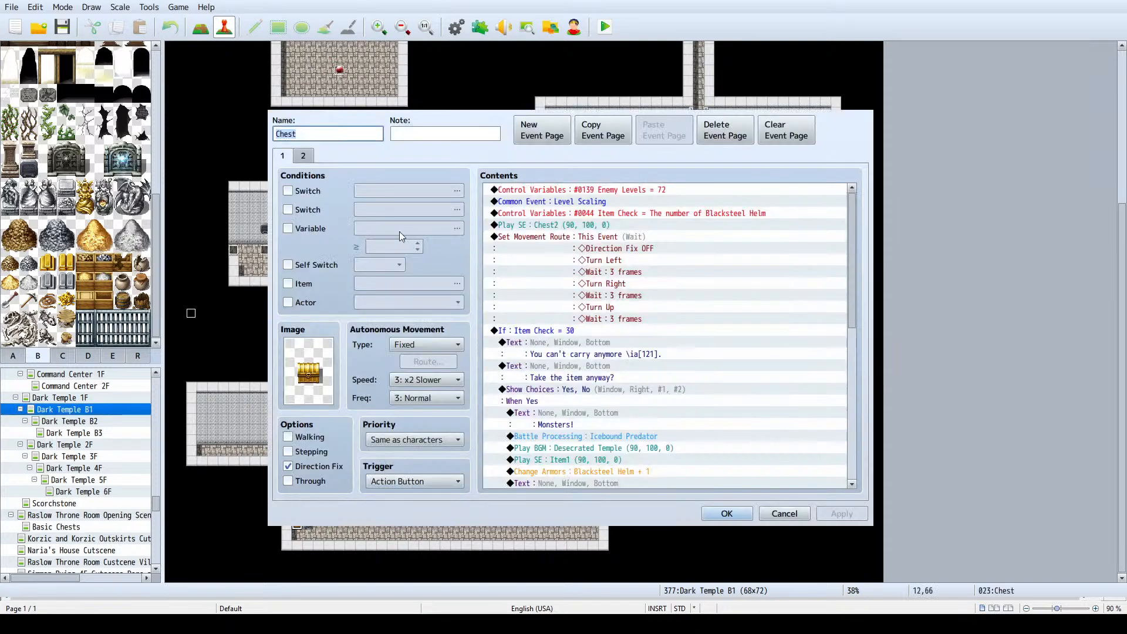
click(303, 156)
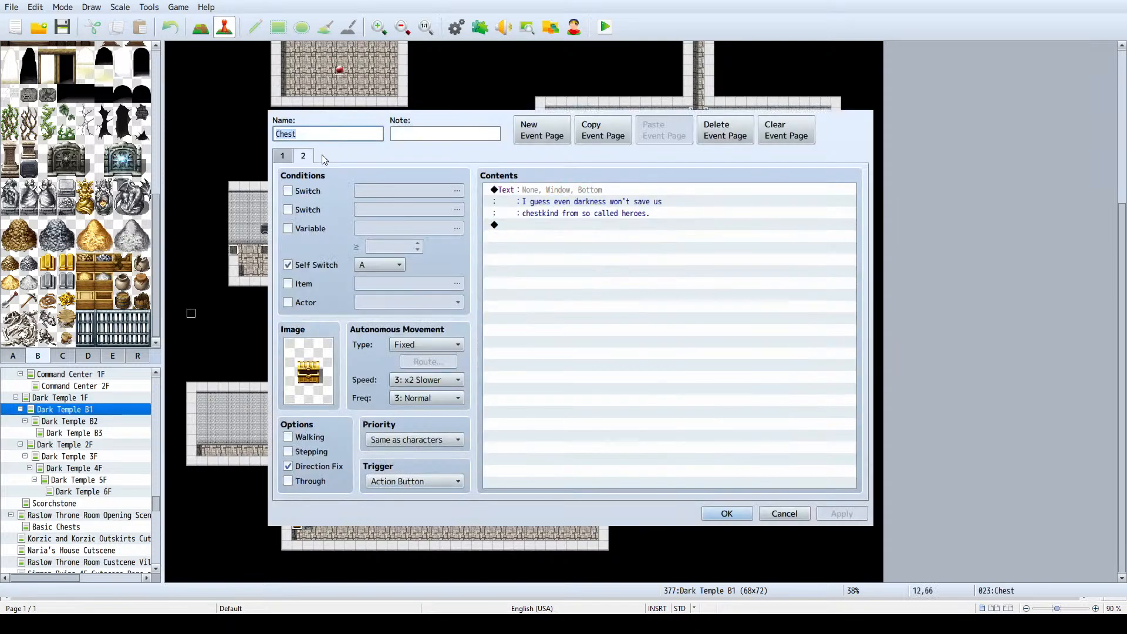
click(649, 190)
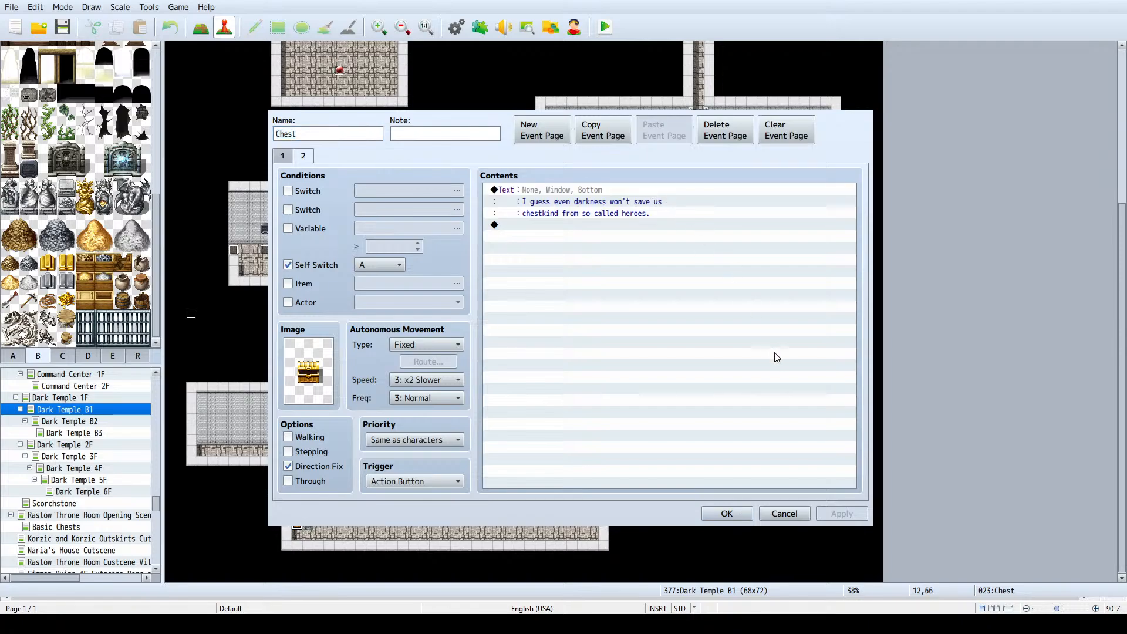
click(817, 403)
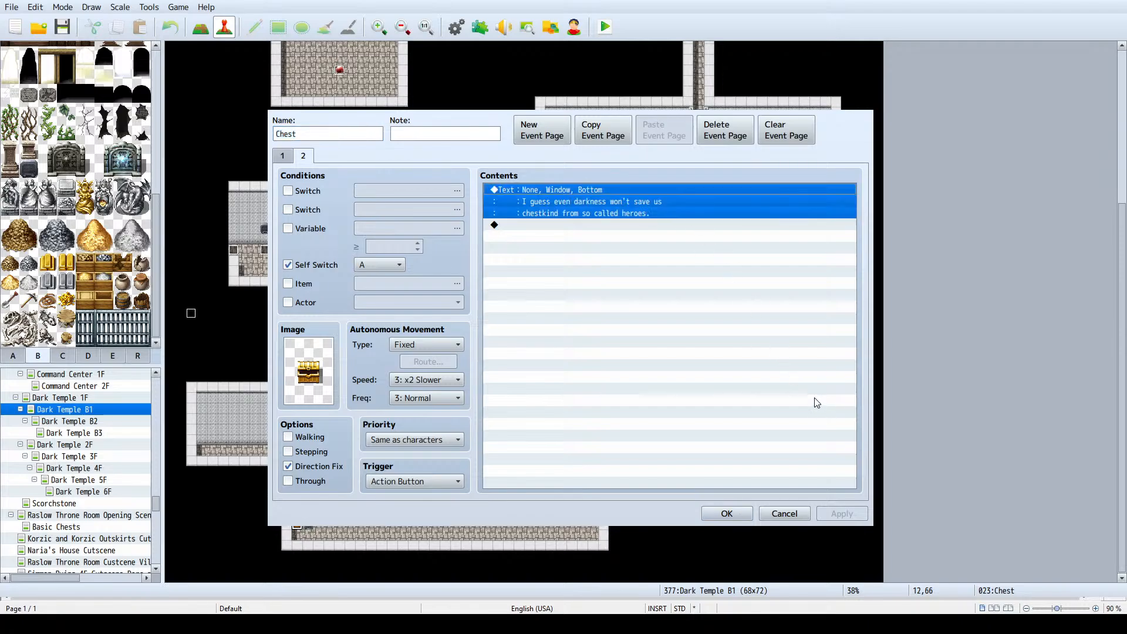
click(791, 516)
- Inspect the second event page of the Dark Temple B1 chest beside the statue, one corridor farther north, and close it unchanged
ctrl+scroll(713, 412, up, 2)
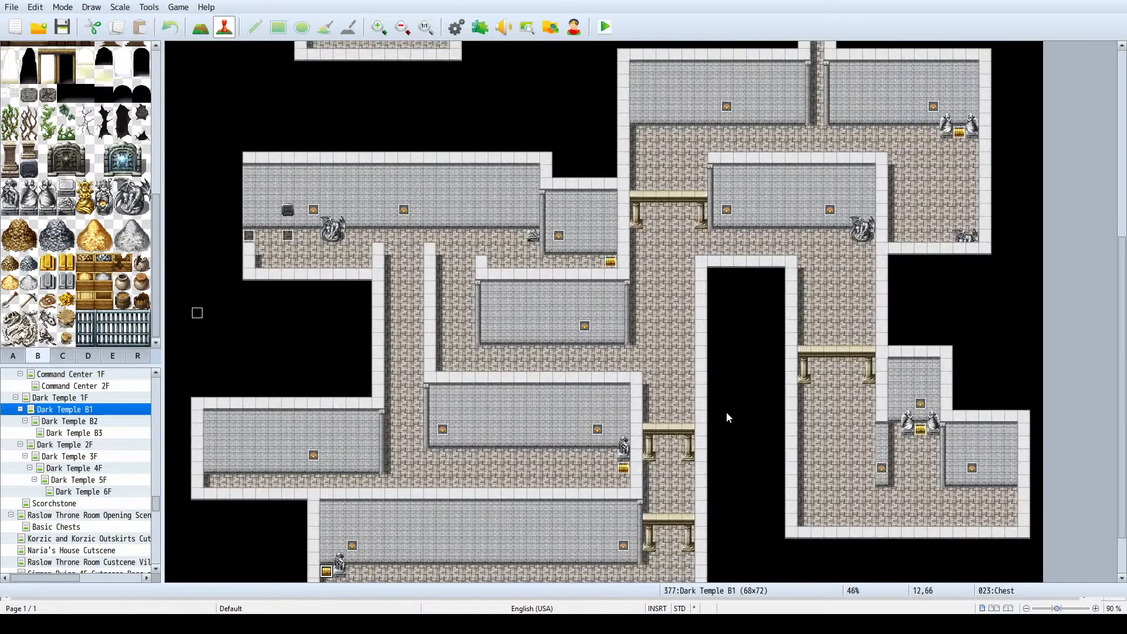
double_click(662, 508)
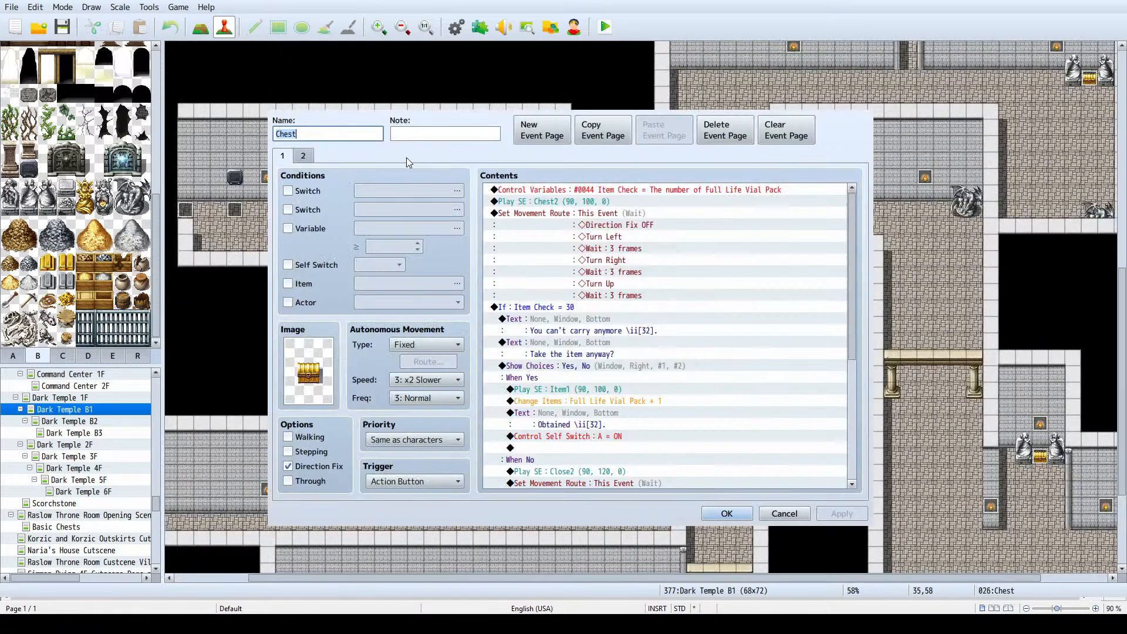
click(303, 157)
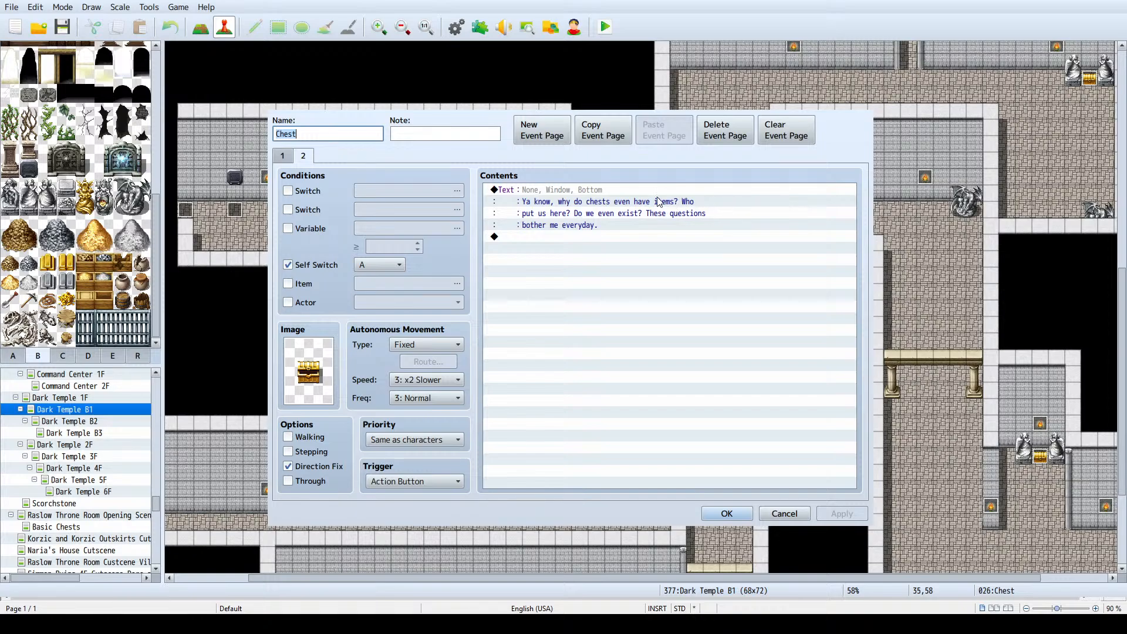
click(783, 513)
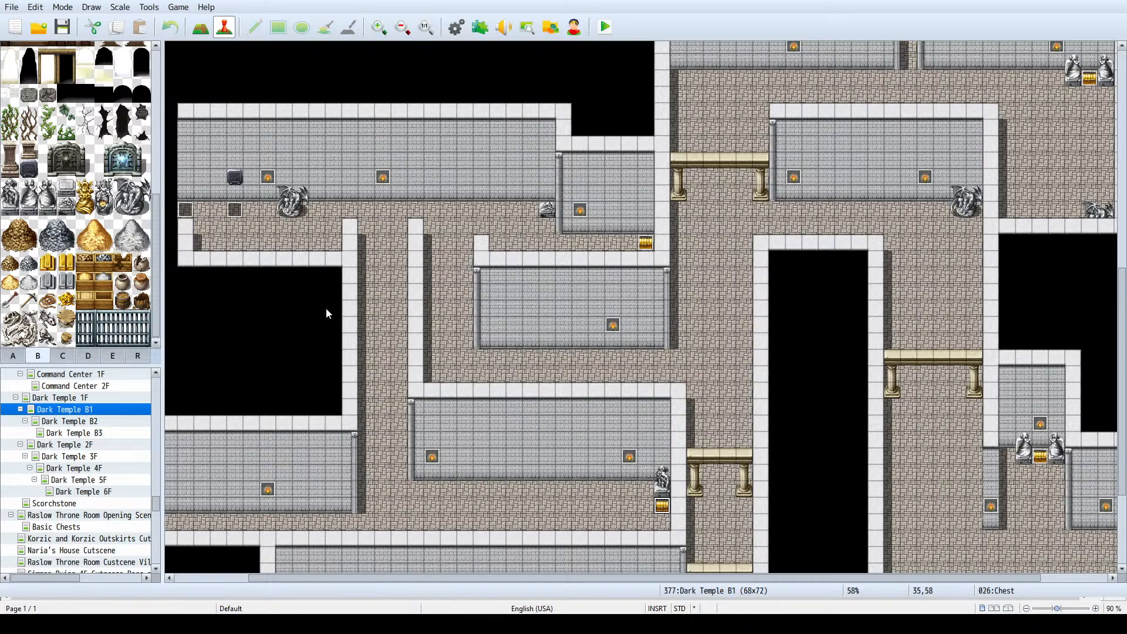
- Browse the project's map list past the cutscene maps and reopen Scorchstone to review the town layout
ctrl+scroll(325, 308, down, 2)
scroll(64, 428, up, 2)
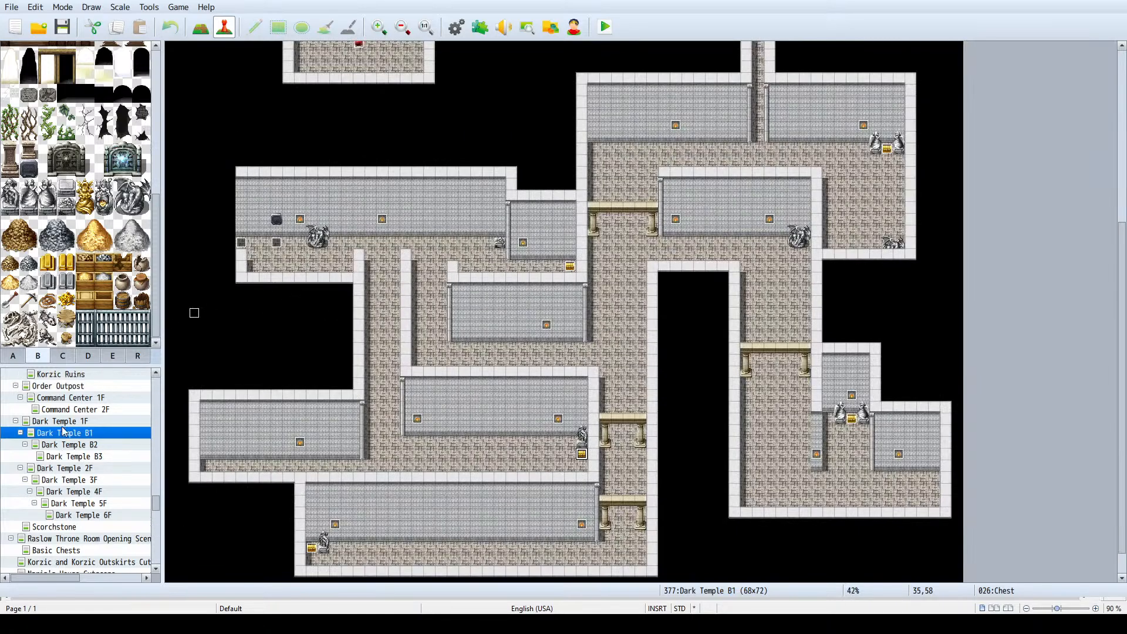
scroll(64, 427, down, 4)
scroll(67, 423, down, 6)
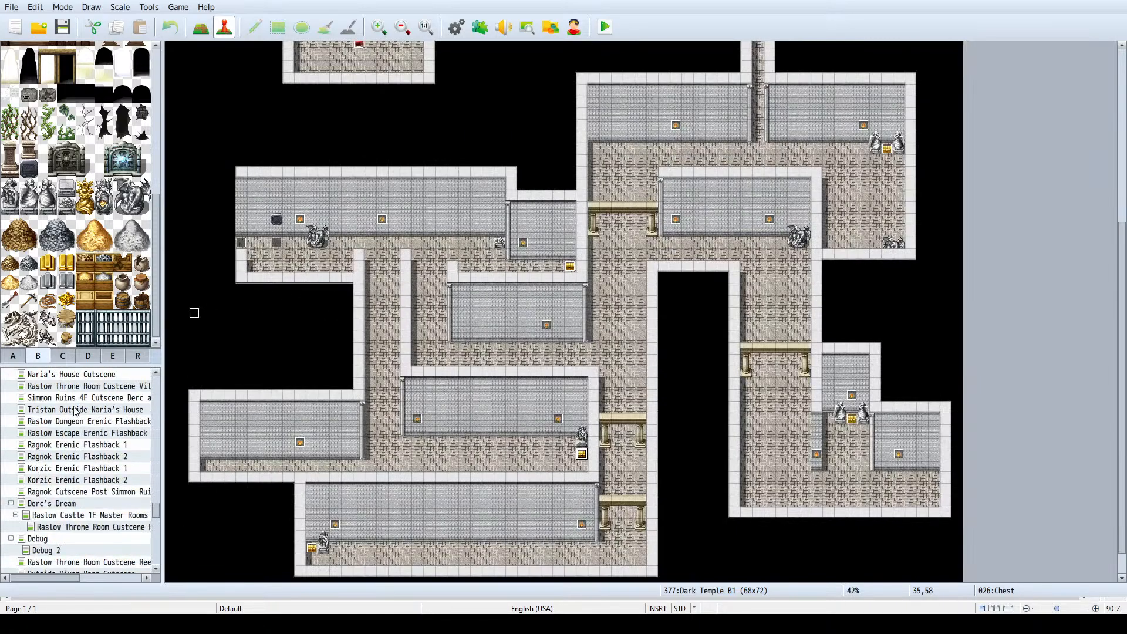
scroll(80, 407, up, 2)
scroll(79, 406, down, 1)
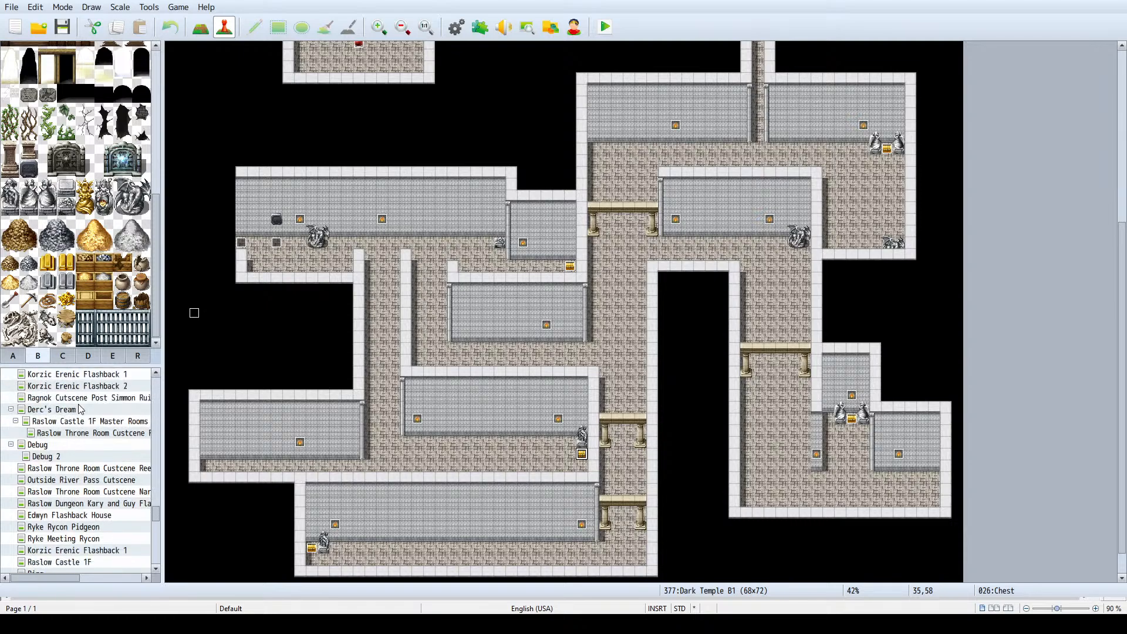
scroll(88, 423, up, 8)
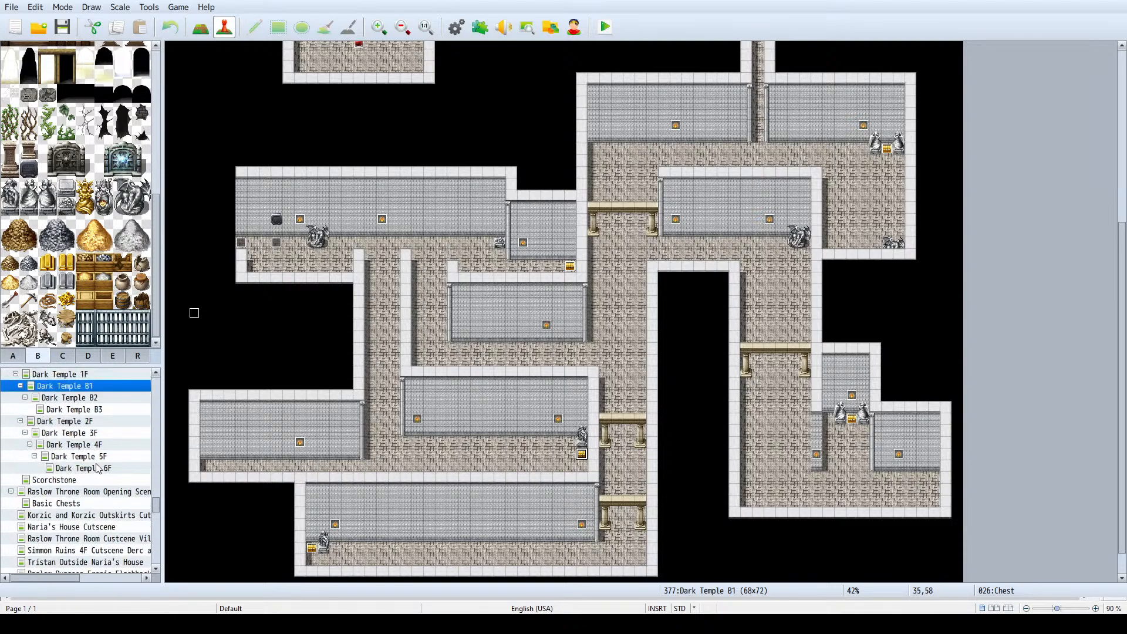
click(98, 468)
click(90, 482)
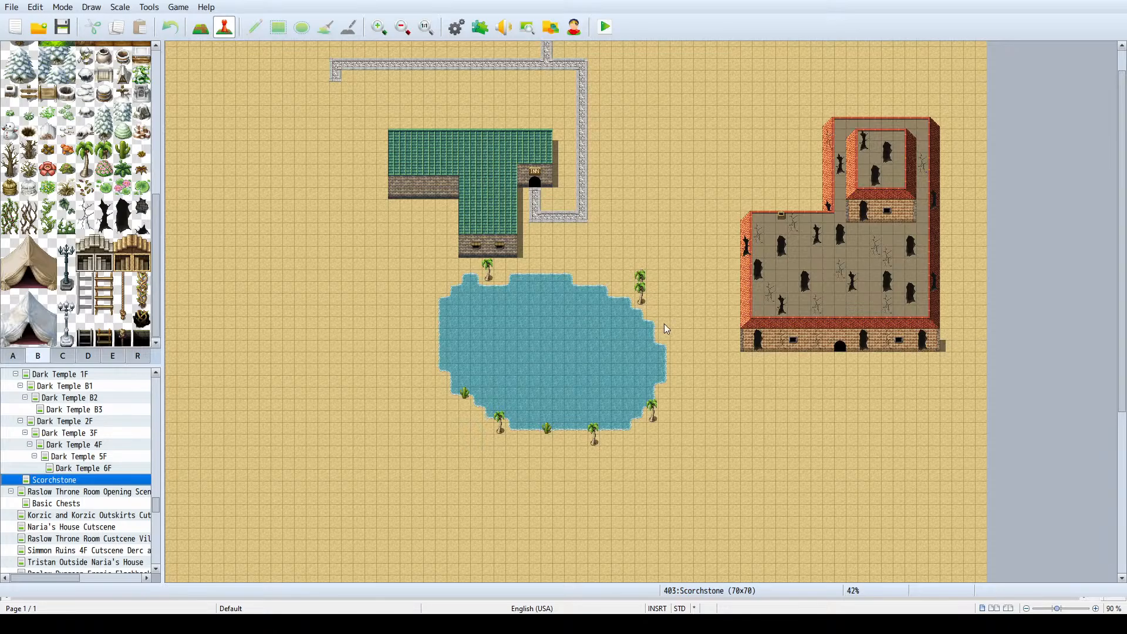
scroll(243, 365, up, 1)
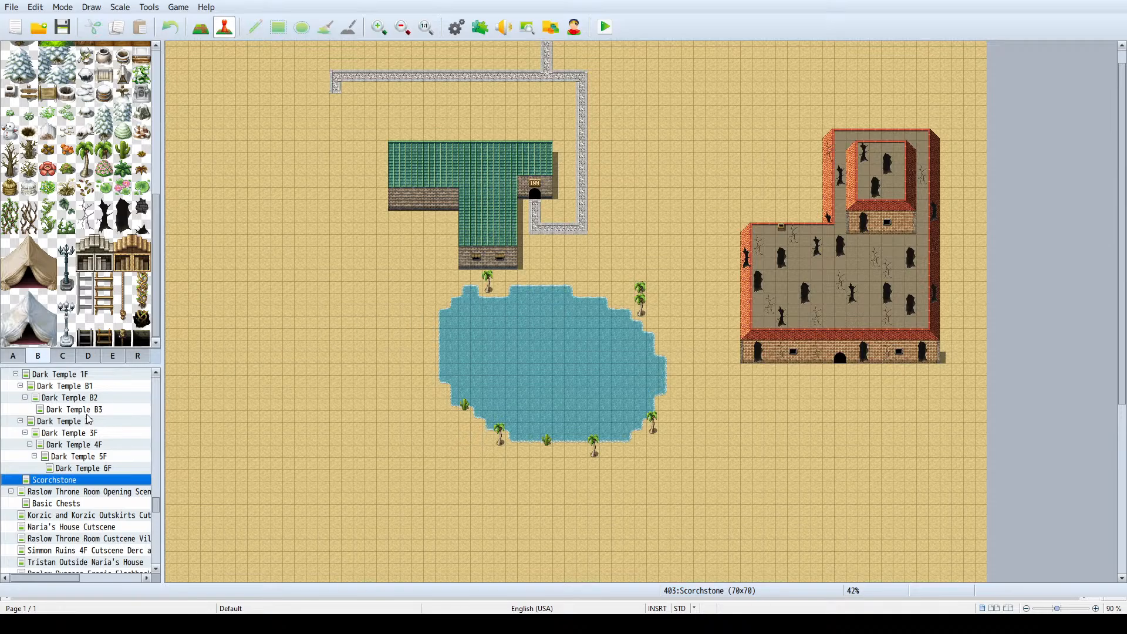
- Compare the full layouts of the Dark Temple B1, B2 and 1F maps
click(89, 390)
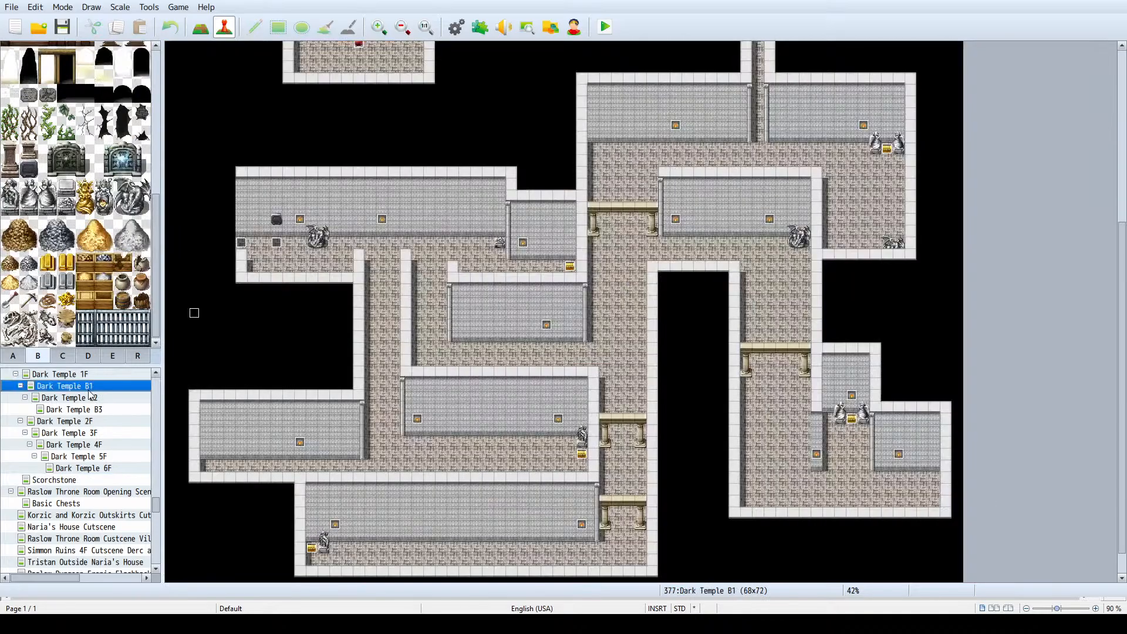
ctrl+scroll(528, 259, down, 5)
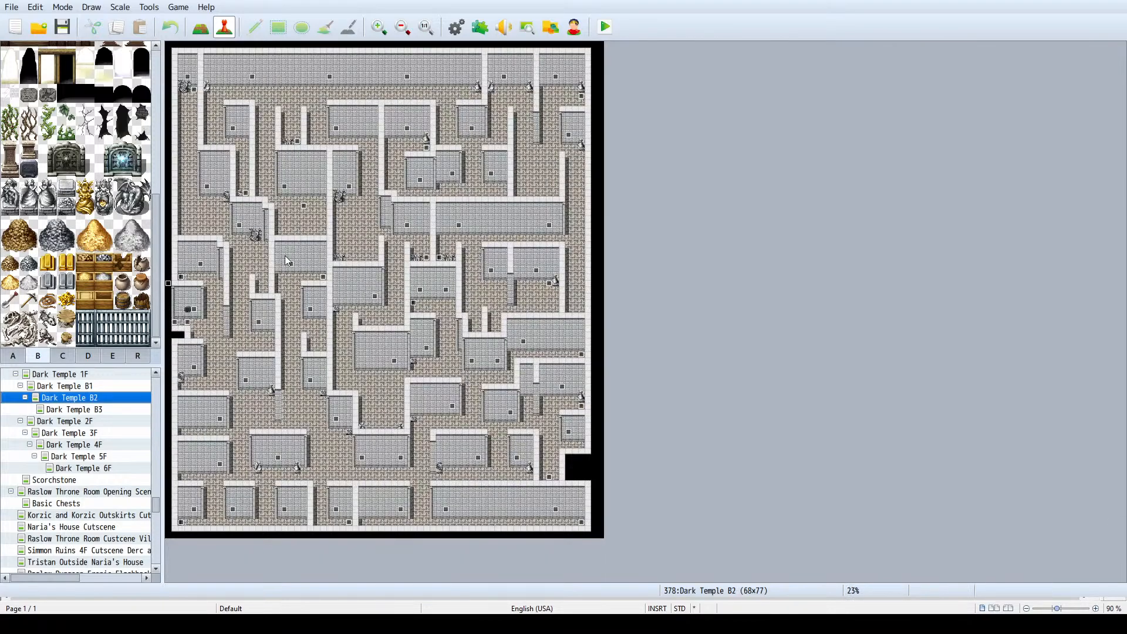
click(86, 387)
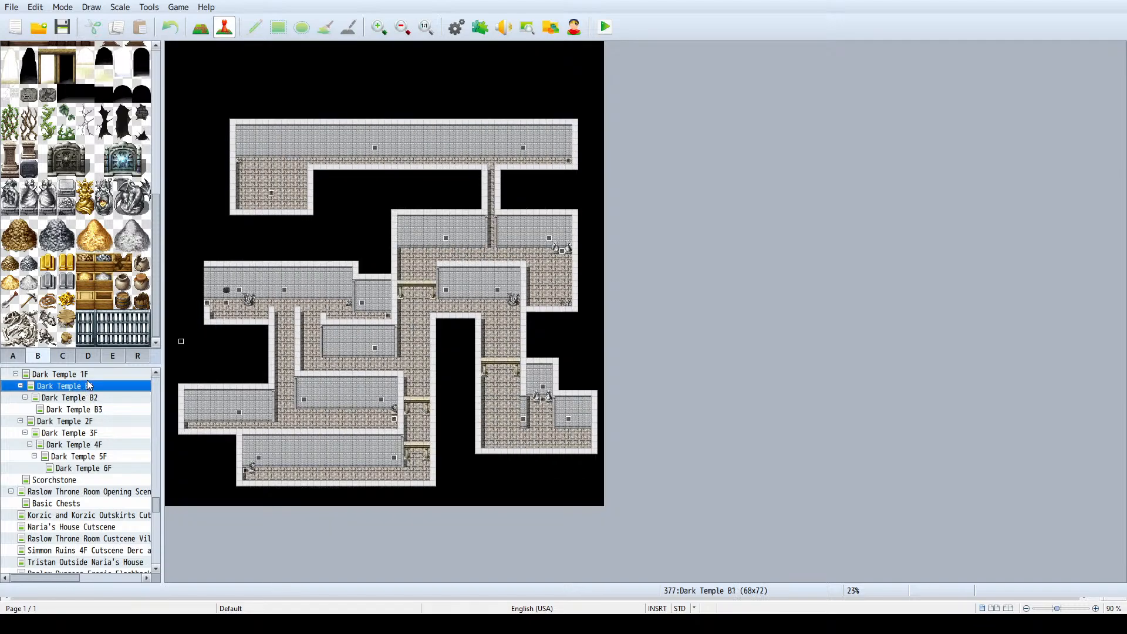
click(90, 377)
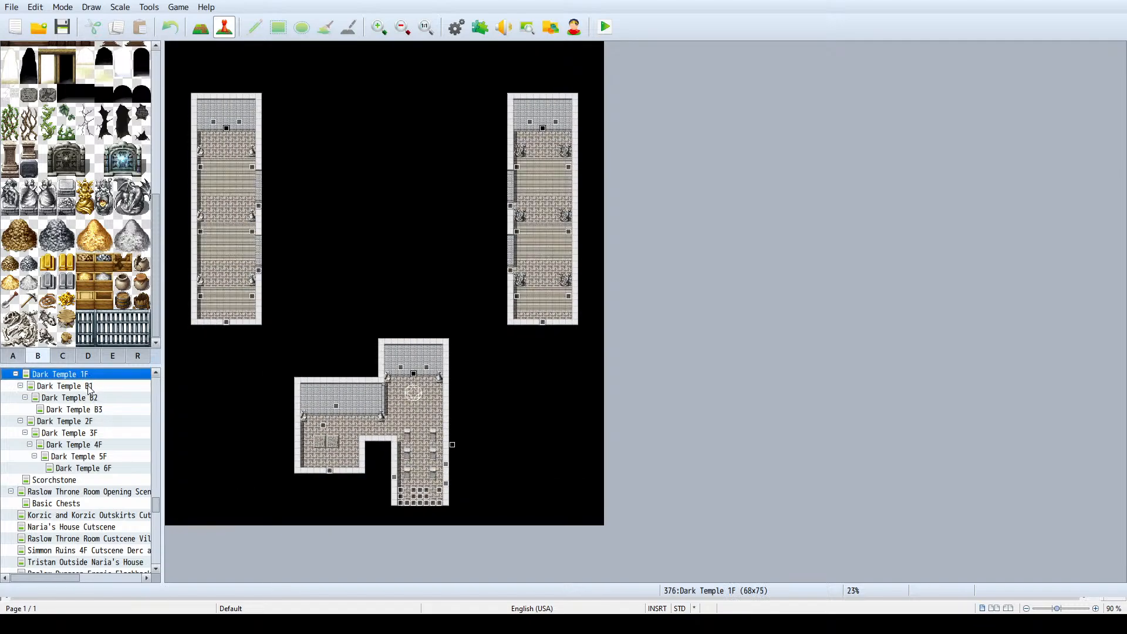
click(90, 388)
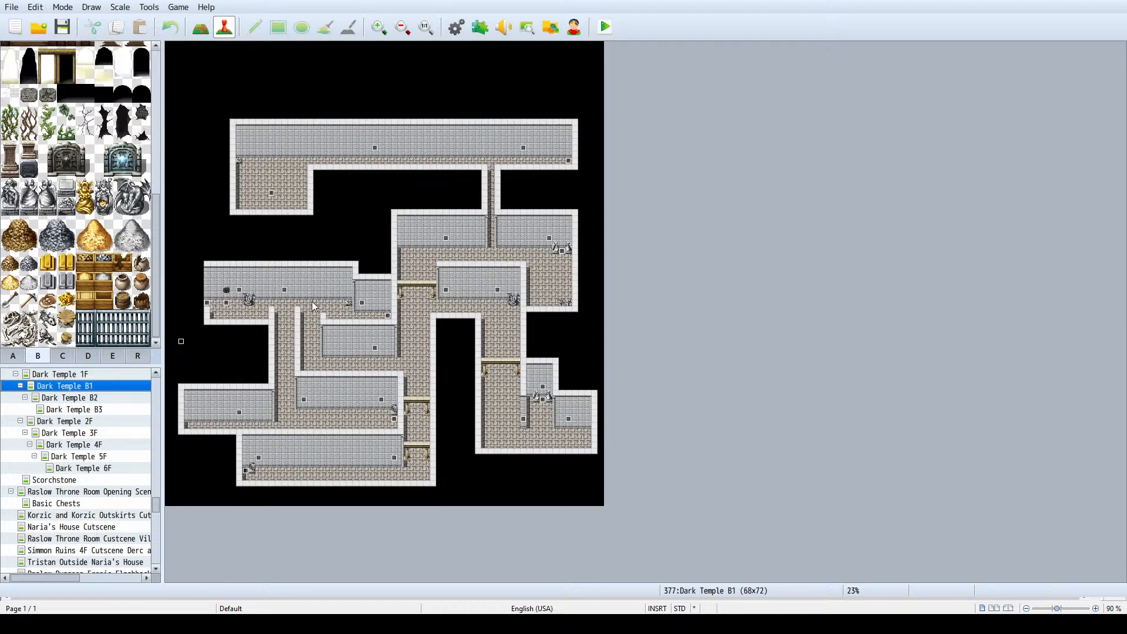
ctrl+scroll(382, 369, up, 2)
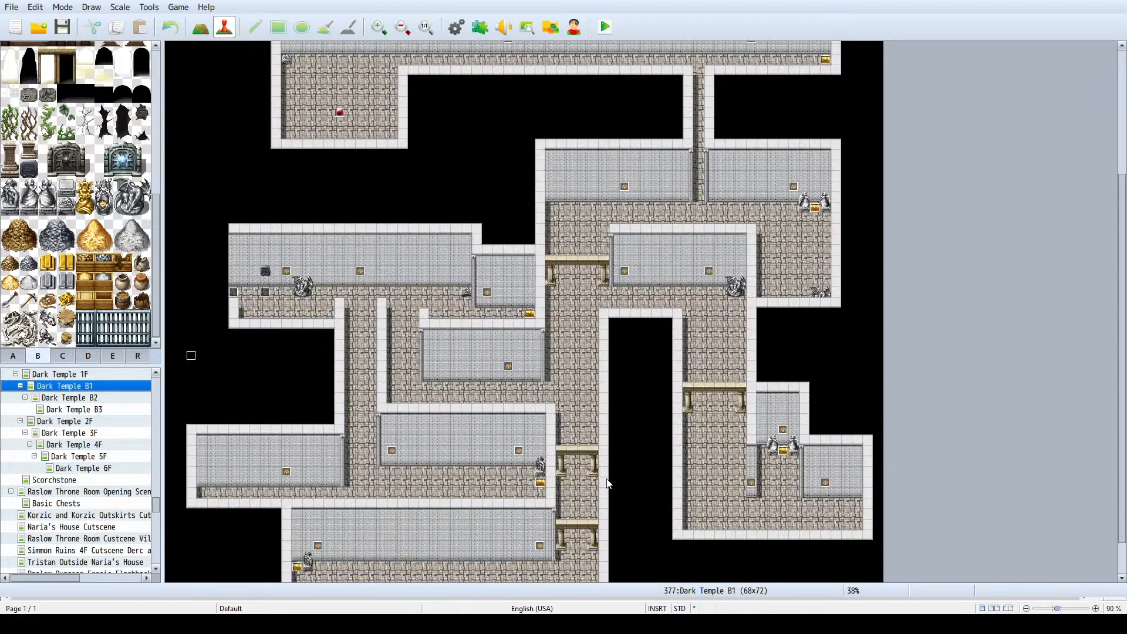
scroll(617, 470, down, 1)
click(85, 399)
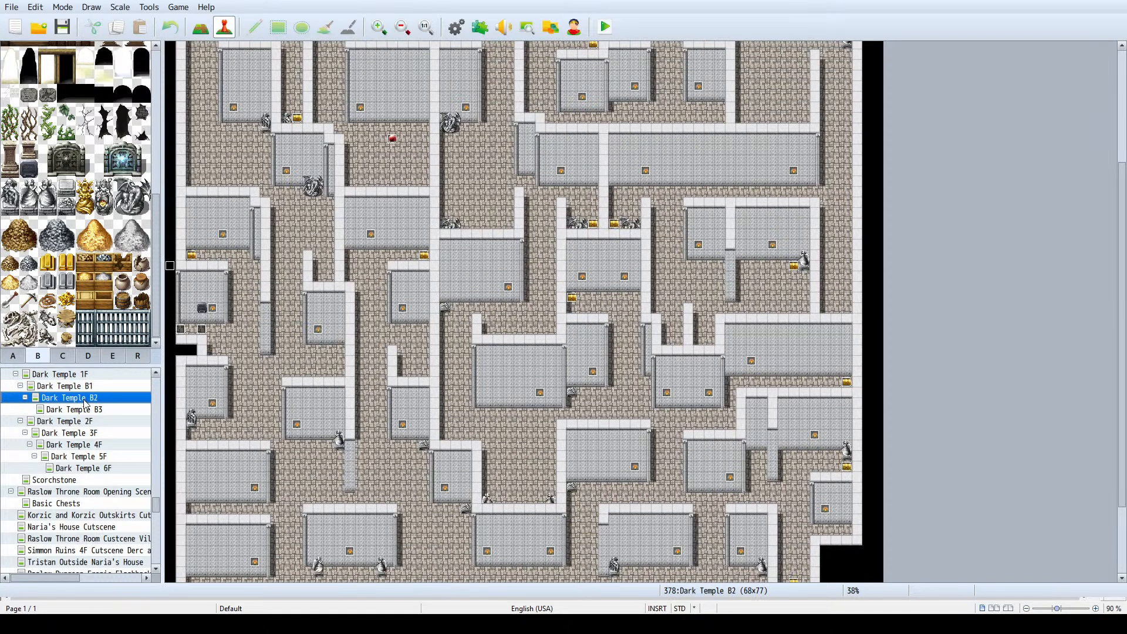
ctrl+scroll(617, 275, down, 2)
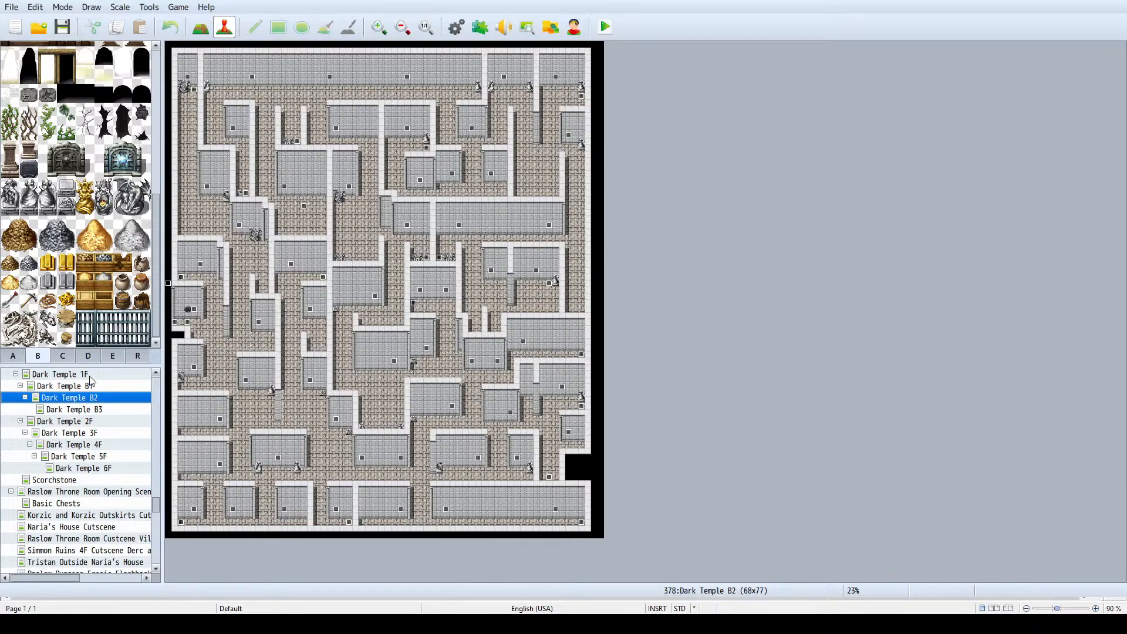
click(65, 374)
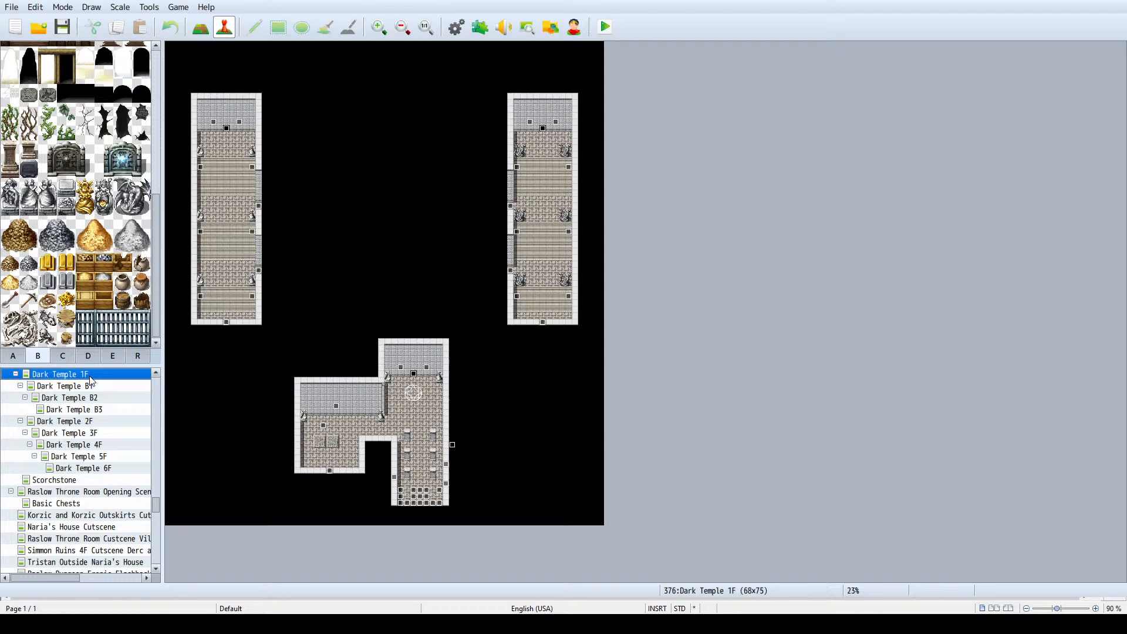
- Reopen the Scorchstone map around the inn and lake and switch back to tile editing
click(78, 470)
click(72, 481)
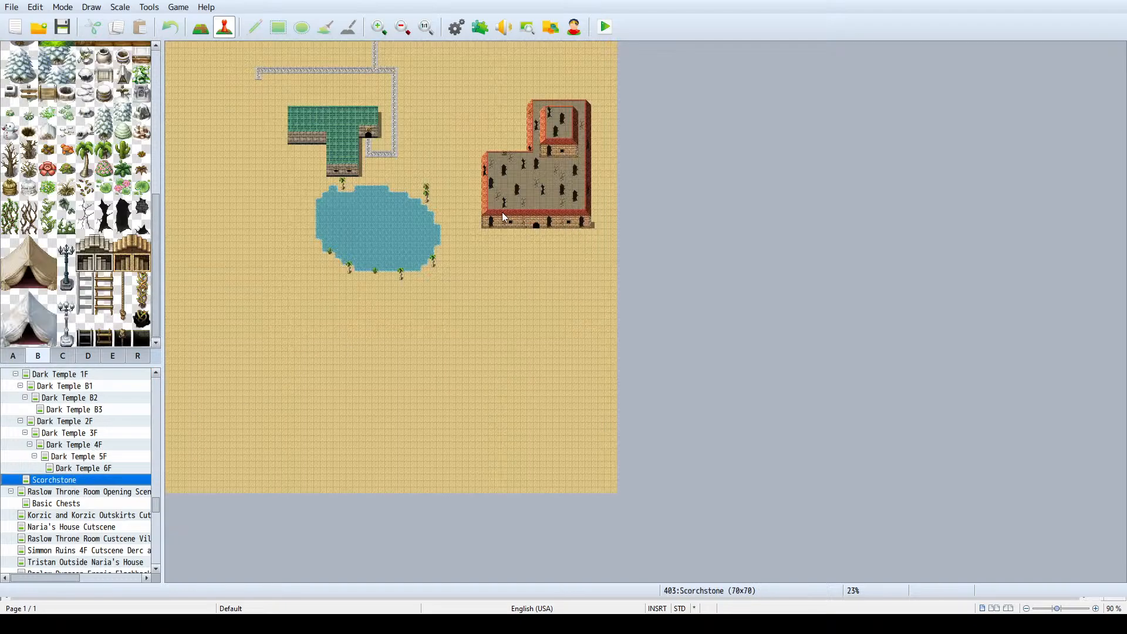
ctrl+scroll(503, 213, up, 3)
scroll(528, 216, up, 5)
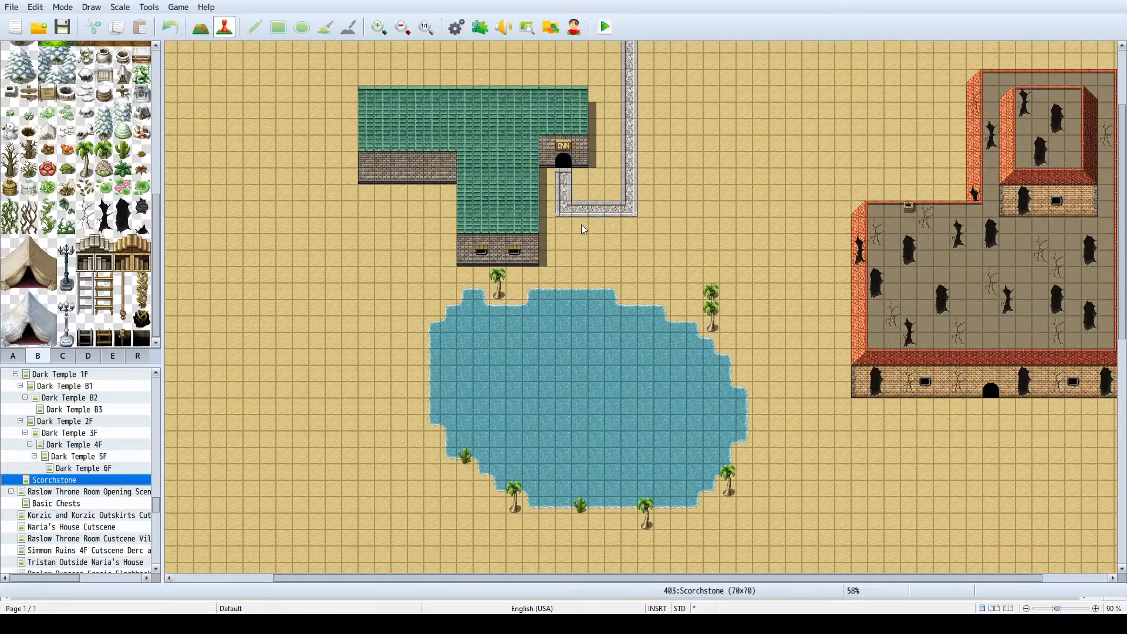
ctrl+scroll(638, 189, down, 2)
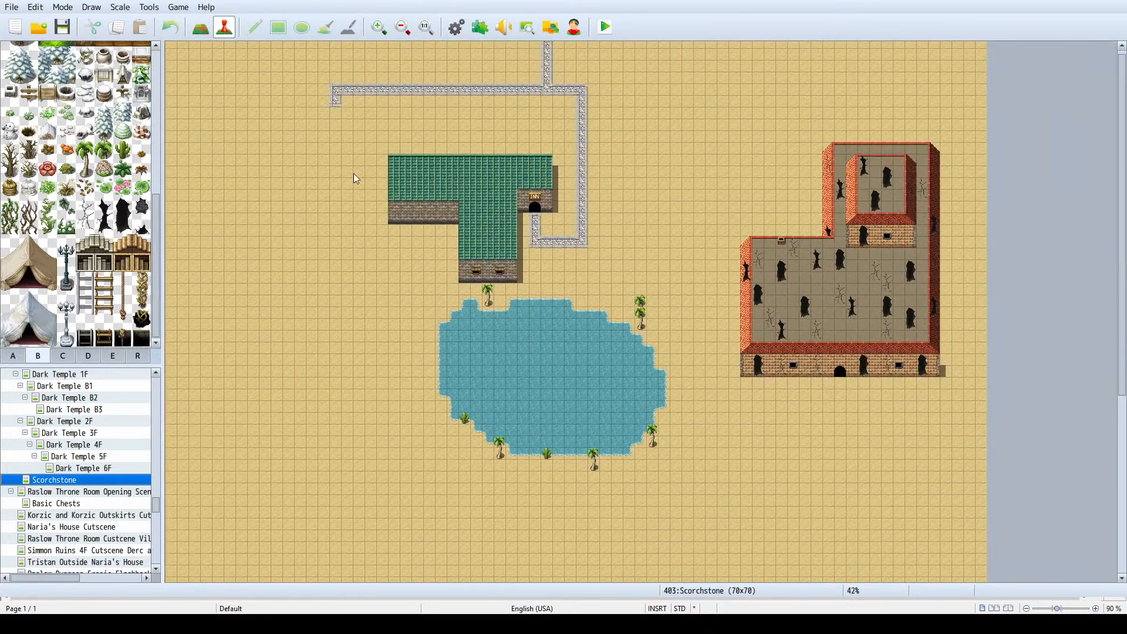
click(200, 27)
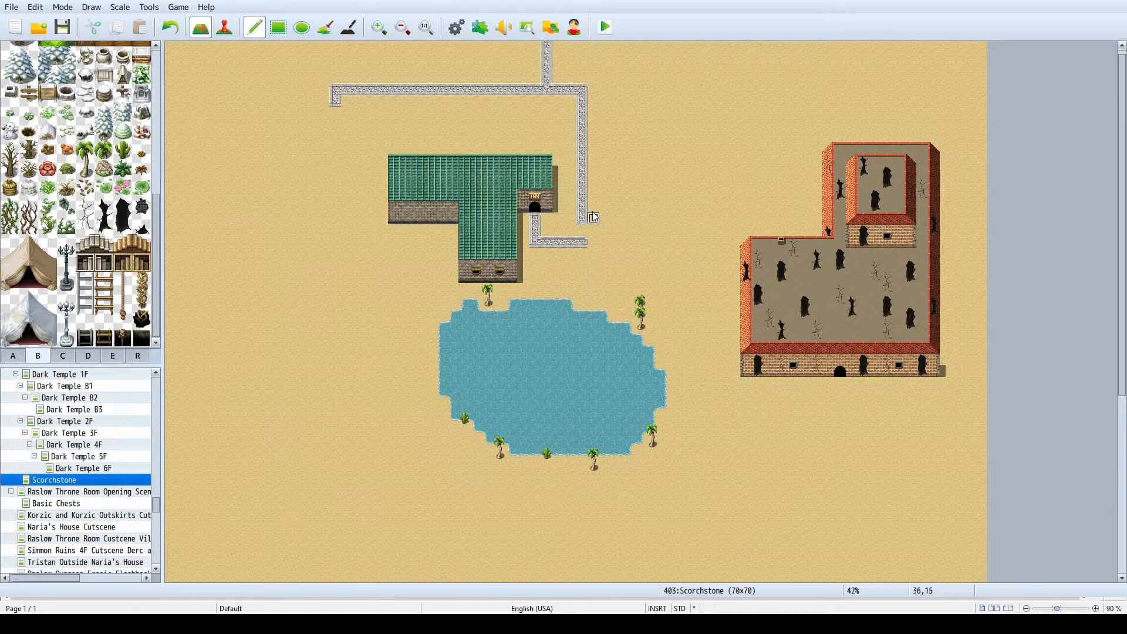
- Extend the stone path from the inn junction down between the lake and the ruined building, ending at the ruined building's doorway
mouse_move(590, 229)
mouse_down()
mouse_move(587, 242)
mouse_move(711, 254)
mouse_move(699, 427)
mouse_up()
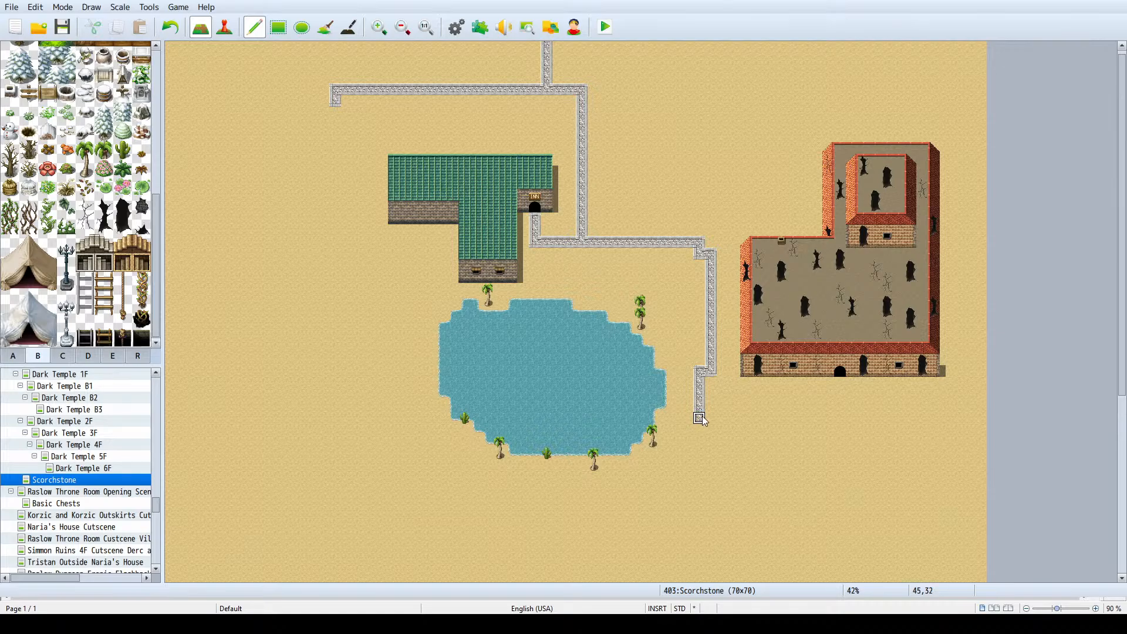
drag(715, 422, 758, 421)
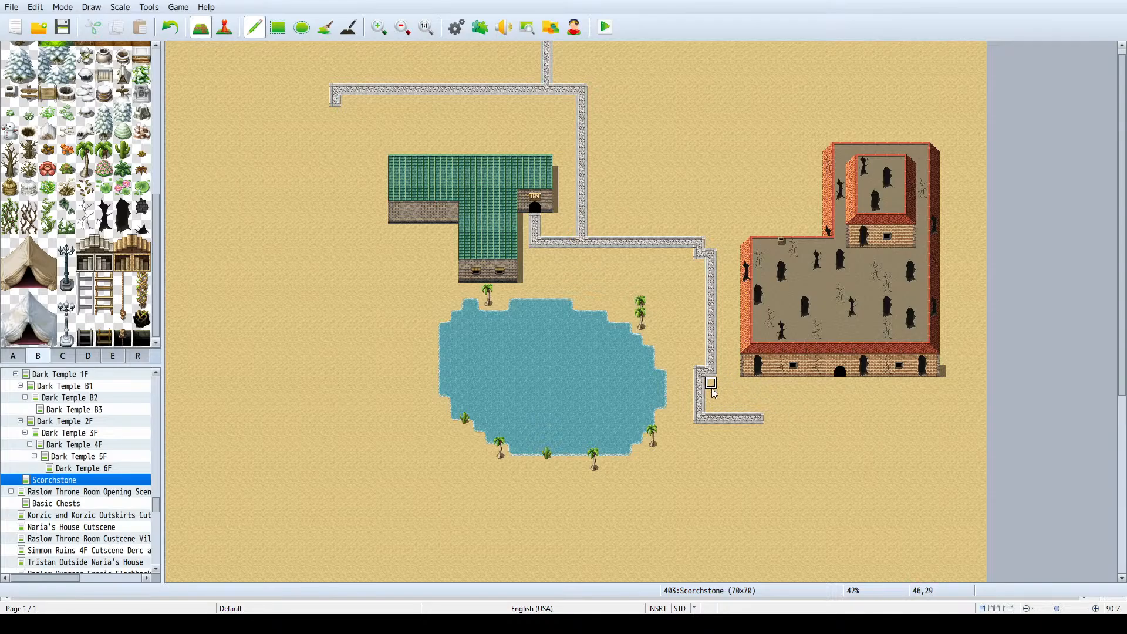
mouse_move(689, 374)
mouse_down()
mouse_move(678, 371)
mouse_move(700, 383)
mouse_up()
key(ctrl+z)
mouse_move(713, 375)
mouse_down()
mouse_move(709, 408)
mouse_move(700, 383)
mouse_move(702, 421)
mouse_move(846, 422)
mouse_move(840, 392)
mouse_move(838, 418)
mouse_up()
right_click(699, 334)
right_click(758, 416)
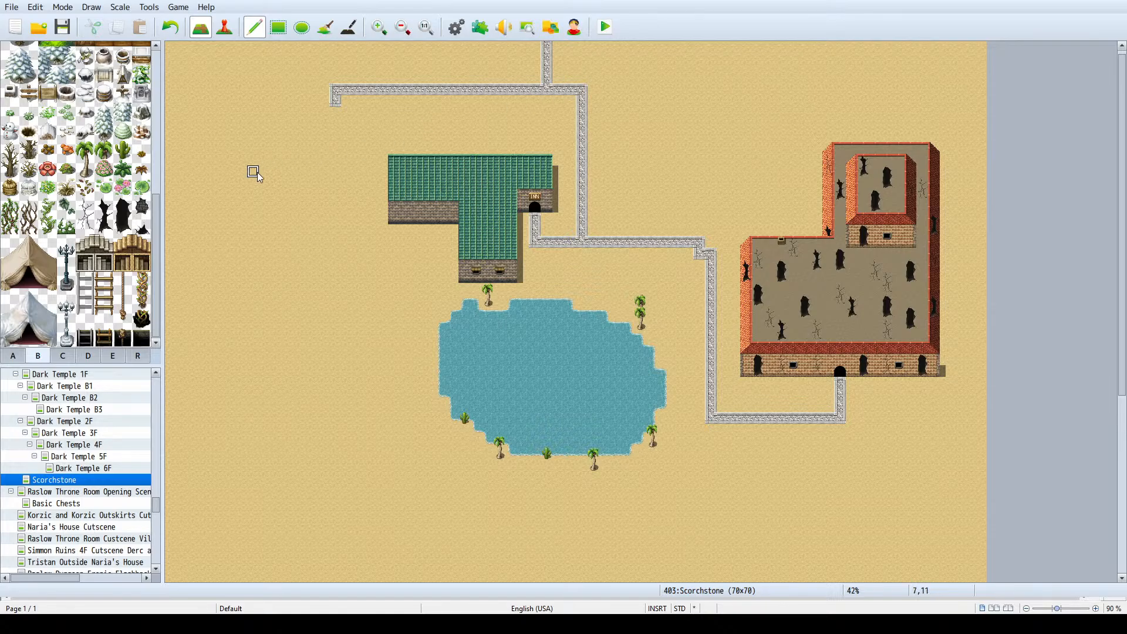
- Paint a shadow with the Shadow Pen along the full east outer wall of the red-roofed ruined building
scroll(792, 175, down, 2)
scroll(910, 177, down, 3)
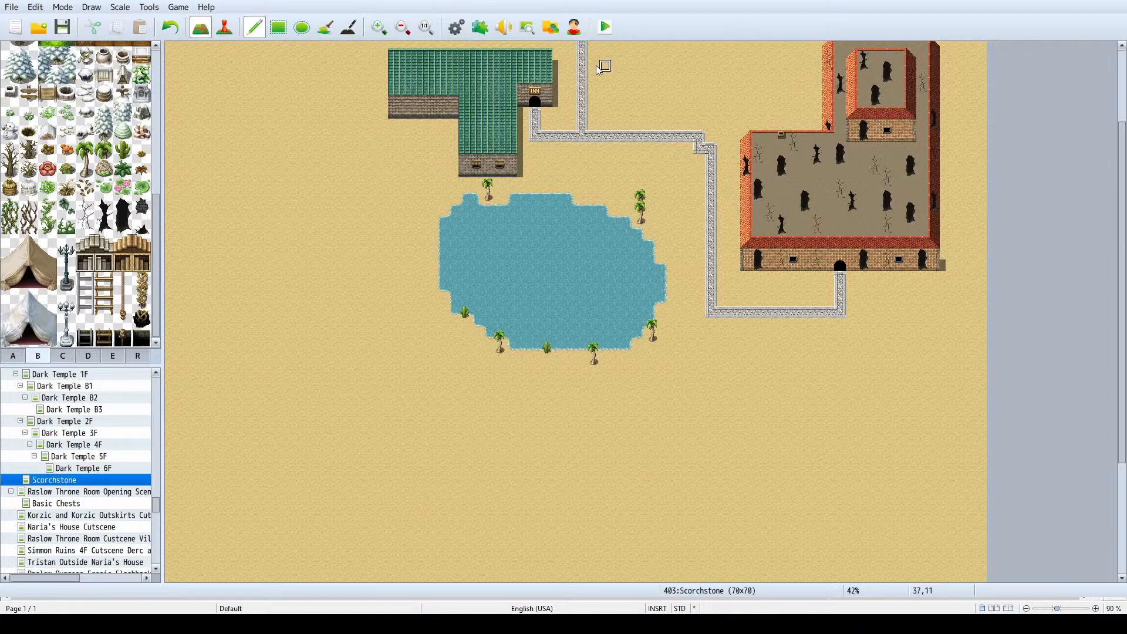
click(349, 27)
scroll(1120, 164, up, 2)
scroll(1120, 165, up, 2)
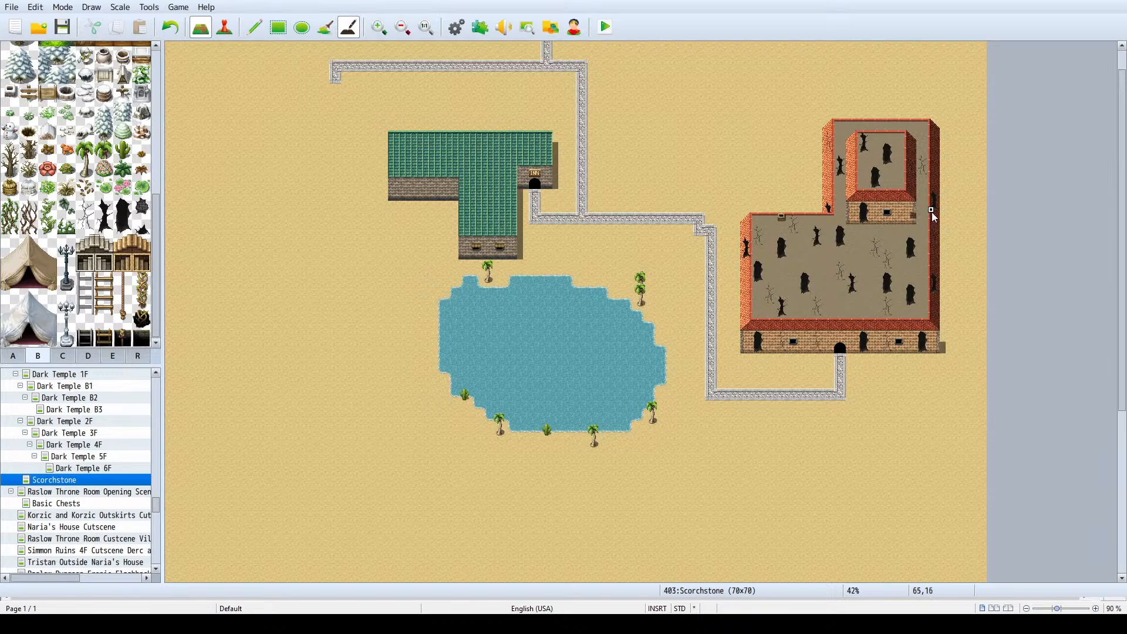
ctrl+scroll(933, 217, up, 1)
drag(543, 578, 660, 579)
scroll(1005, 310, up, 1)
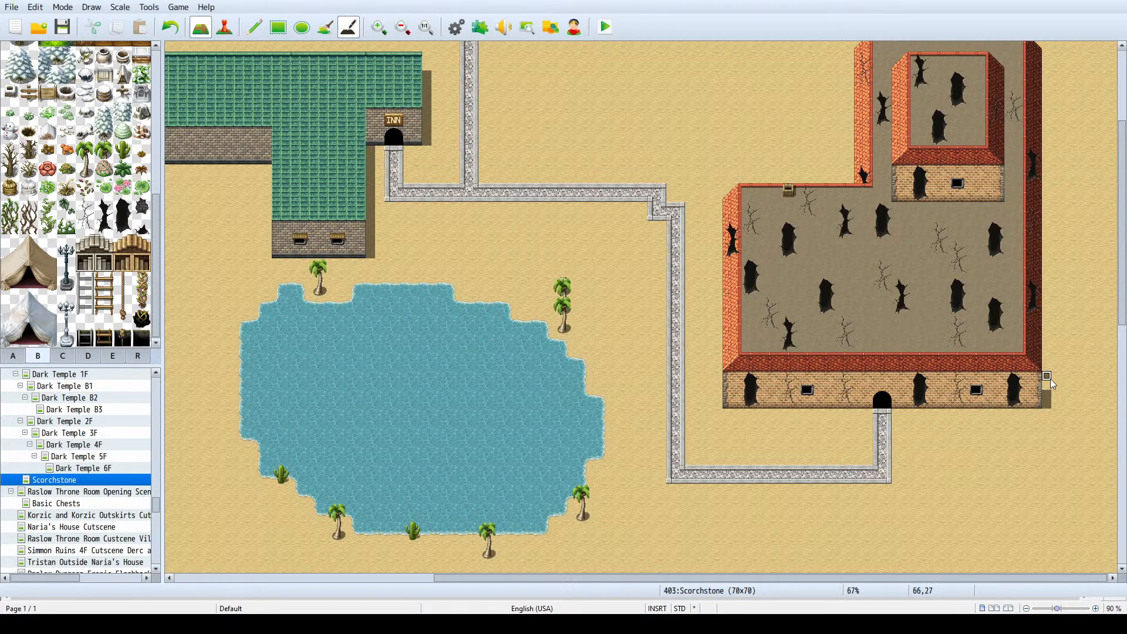
drag(1047, 358, 1048, 195)
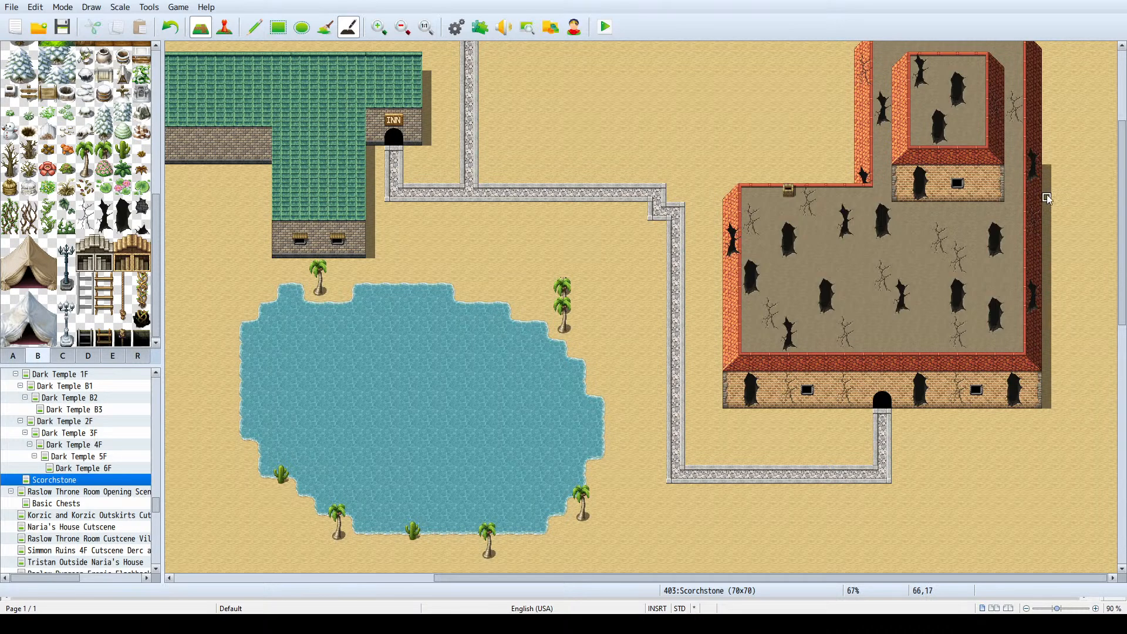
scroll(1047, 188, up, 3)
drag(1048, 125, 1048, 219)
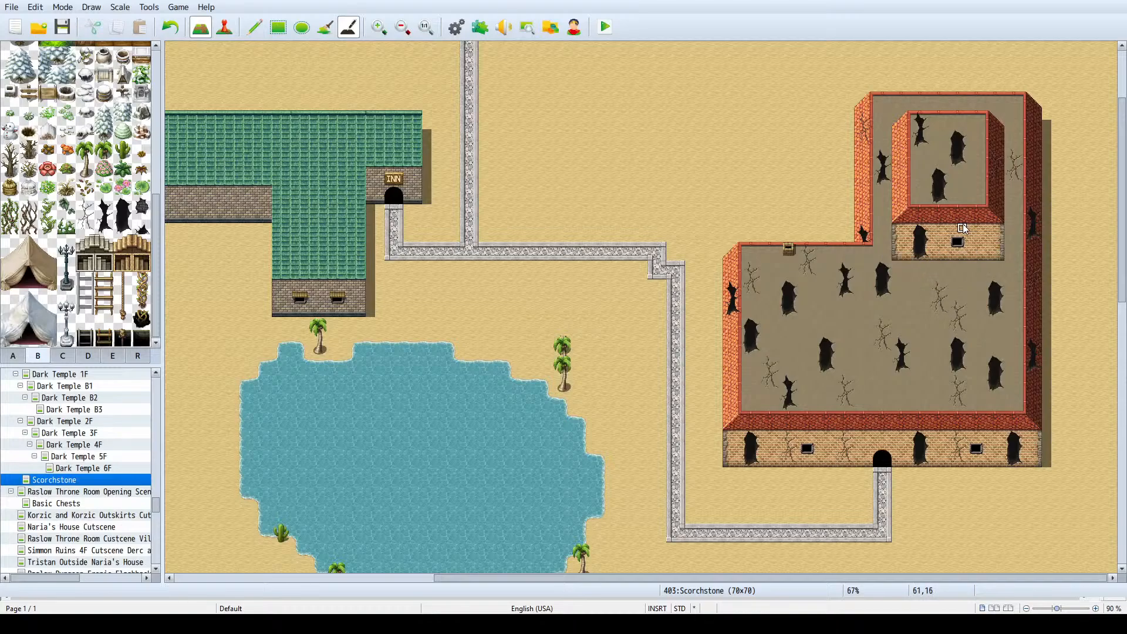
- Try shading the brick wall under the ruined building's small upper roof, and erase that shading
drag(964, 225, 1001, 229)
ctrl+scroll(999, 228, up, 1)
drag(760, 579, 882, 582)
scroll(889, 317, up, 1)
ctrl+scroll(914, 260, up, 2)
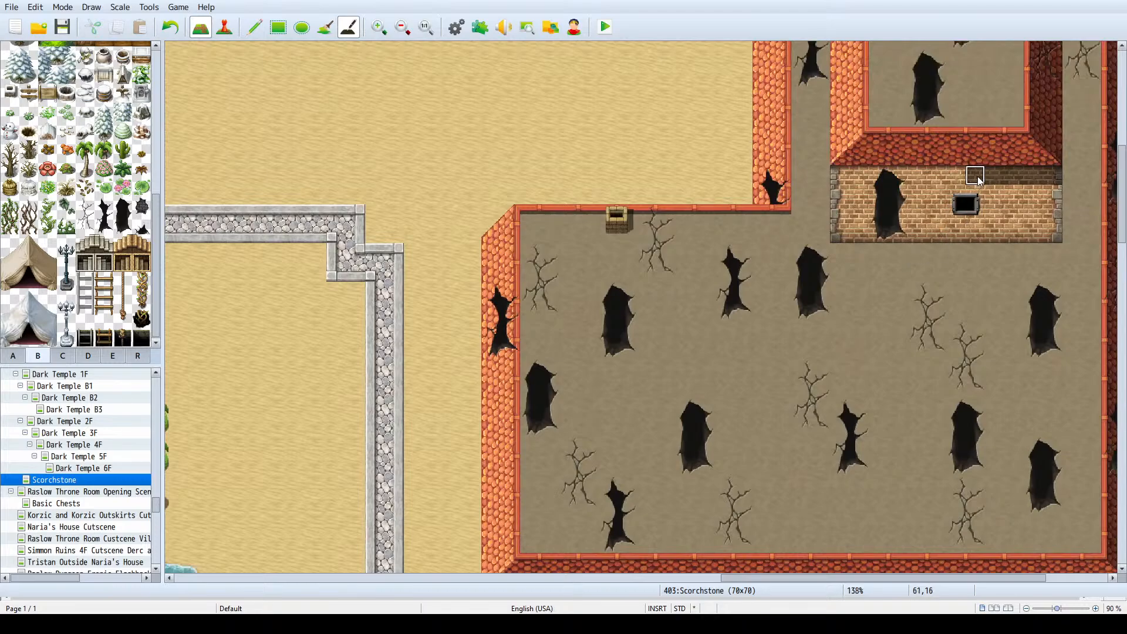
drag(979, 180, 846, 181)
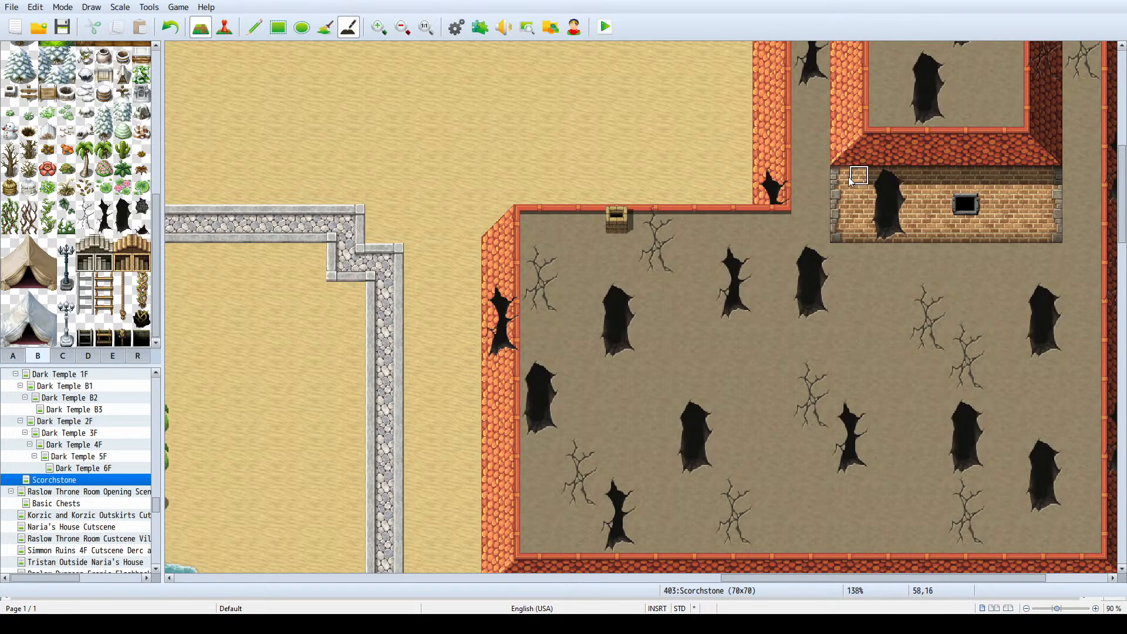
drag(868, 179, 1029, 187)
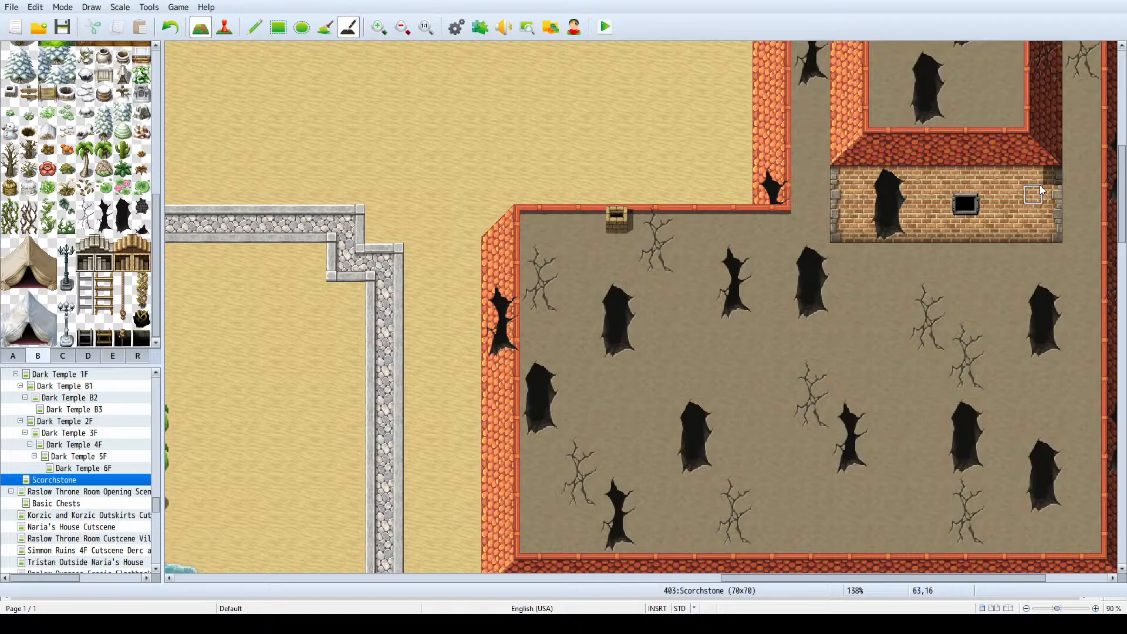
- Examine the ruined building's shadows, the stone path and the lake surroundings at several magnifications
ctrl+scroll(1044, 185, down, 6)
scroll(745, 249, down, 4)
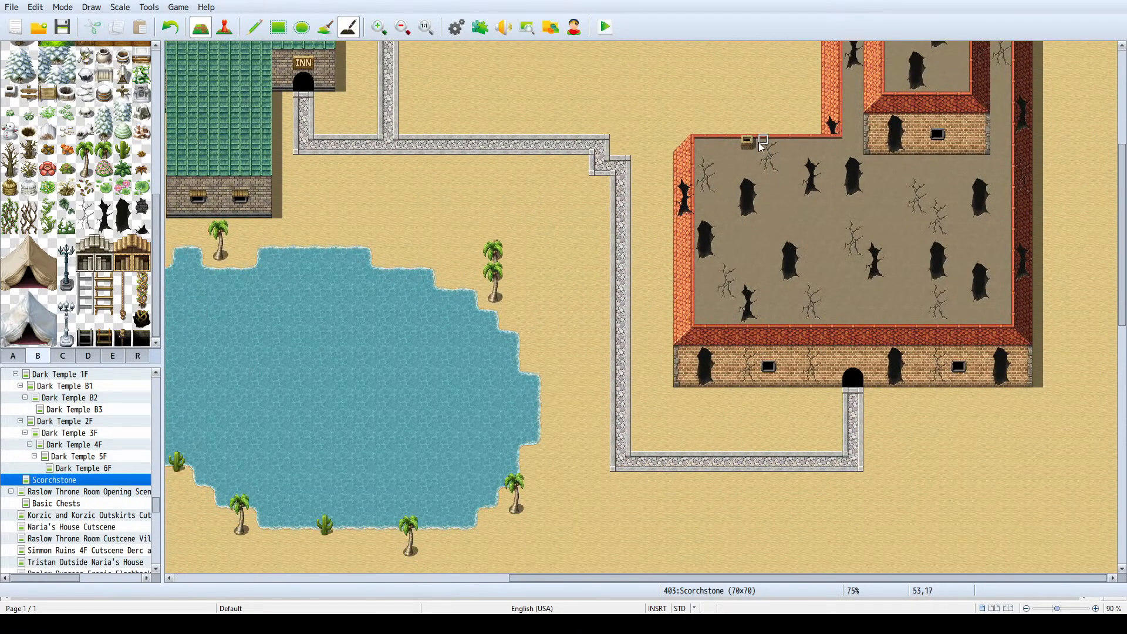
ctrl+scroll(768, 151, up, 6)
scroll(779, 151, up, 1)
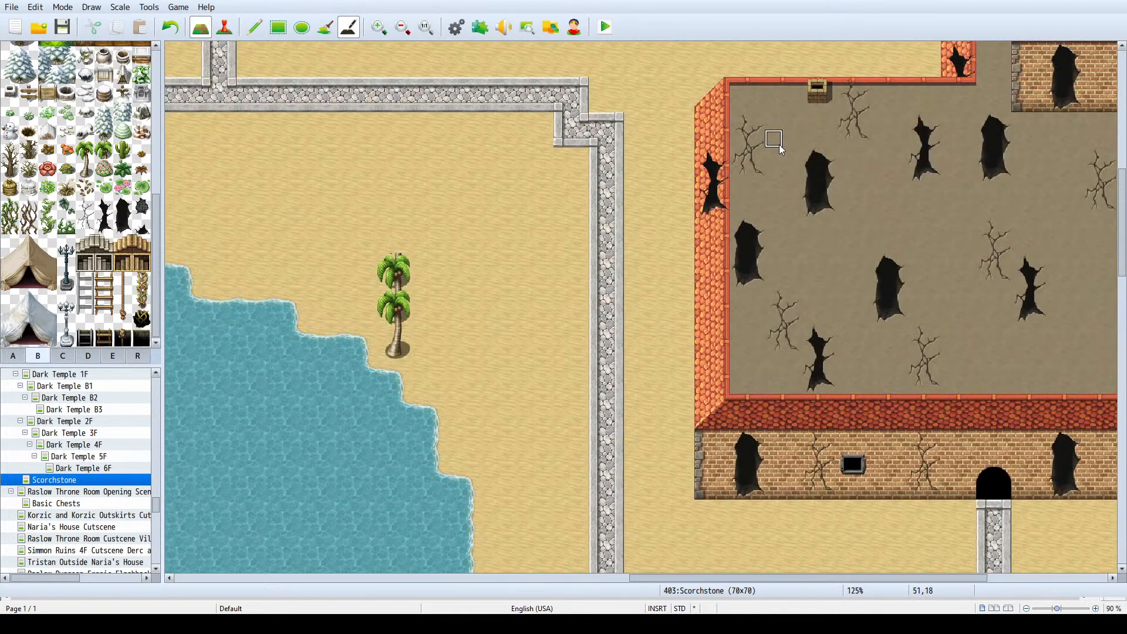
ctrl+scroll(818, 120, up, 1)
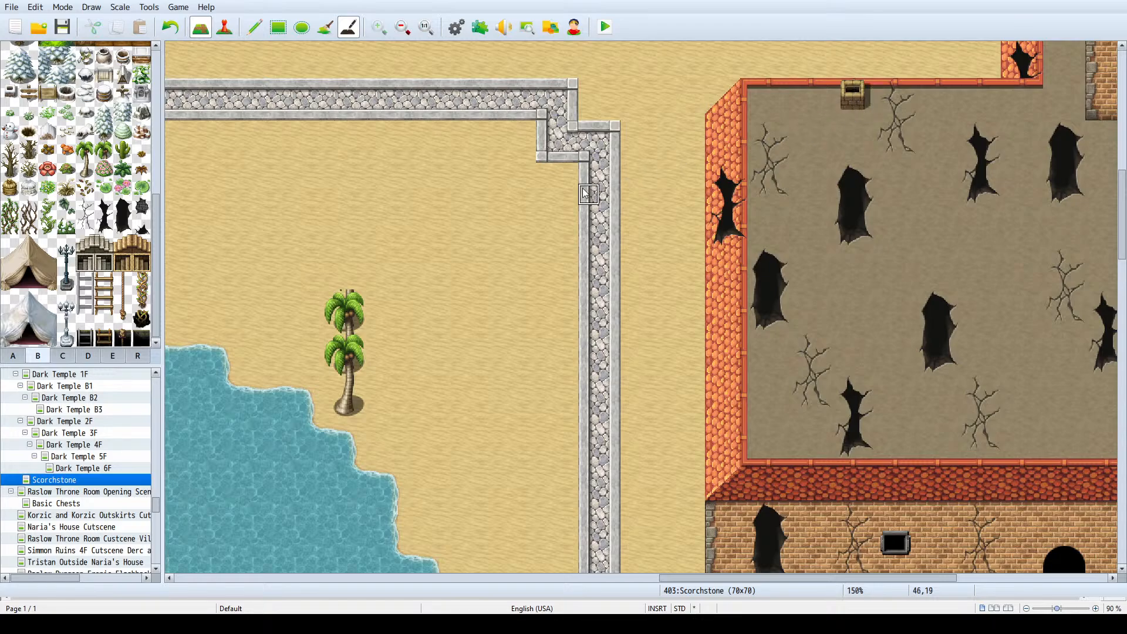
ctrl+scroll(813, 146, down, 4)
ctrl+scroll(690, 280, up, 1)
scroll(690, 280, down, 2)
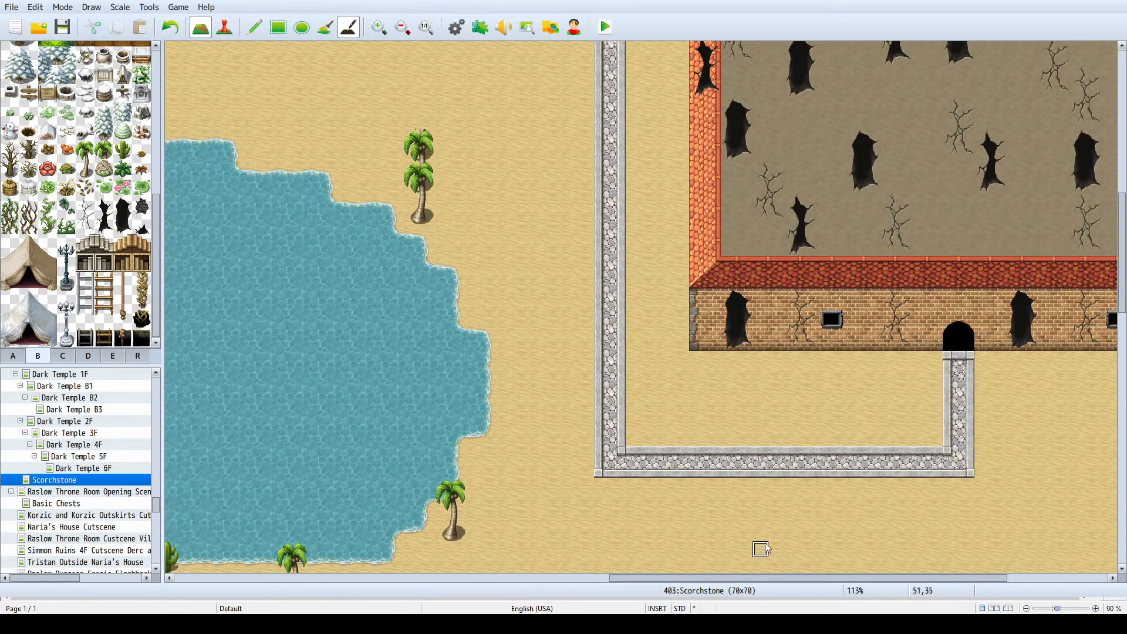
ctrl+scroll(650, 457, down, 3)
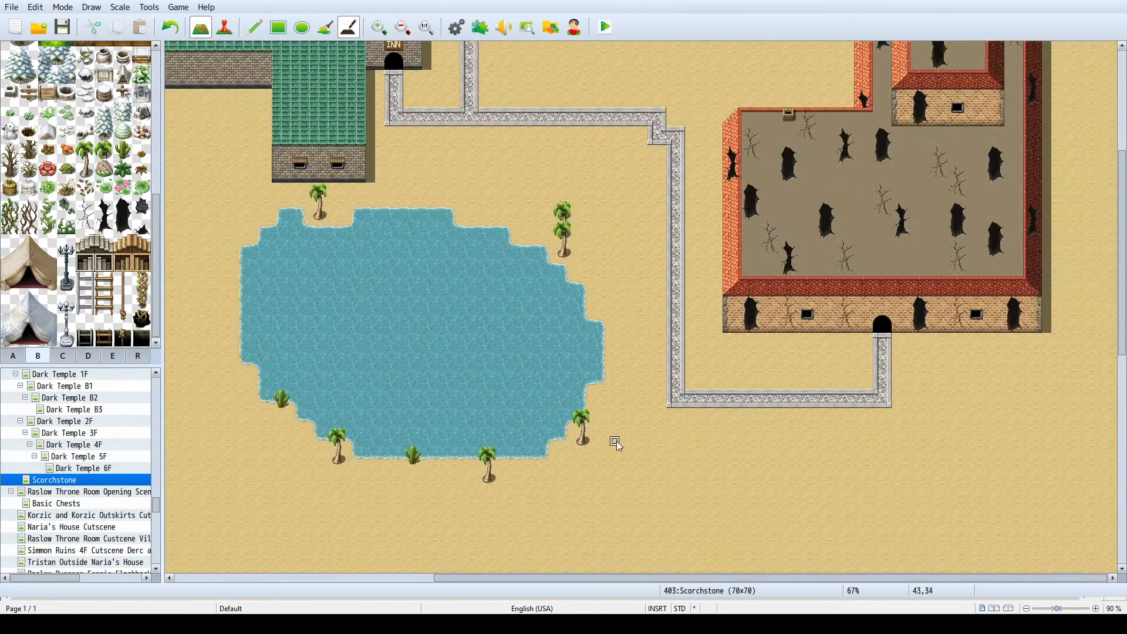
scroll(626, 414, up, 4)
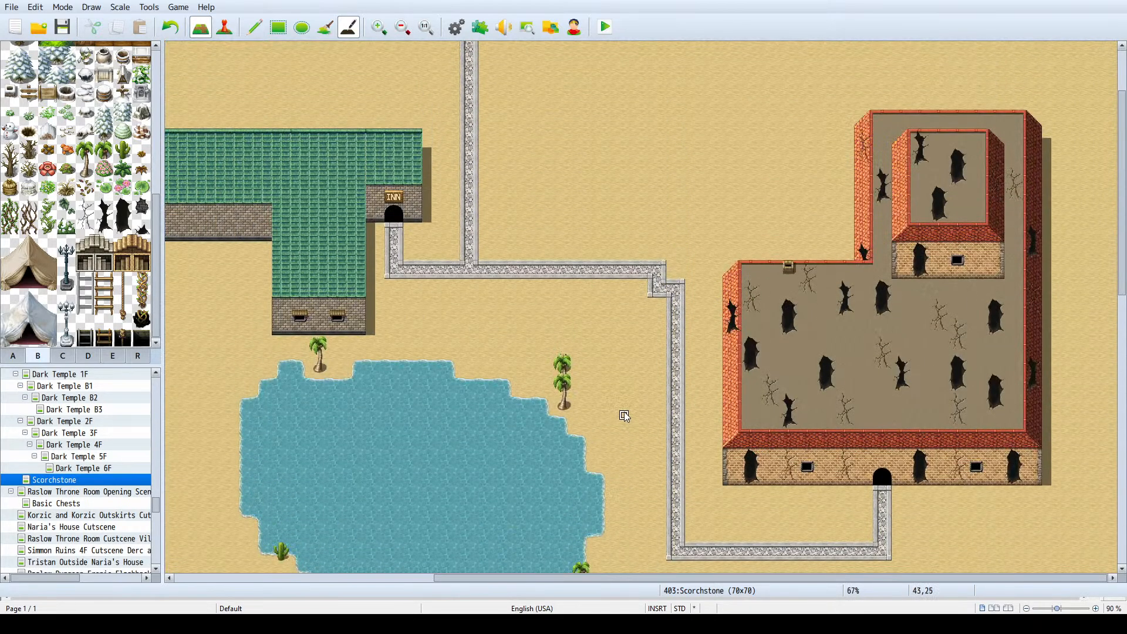
ctrl+scroll(418, 236, down, 2)
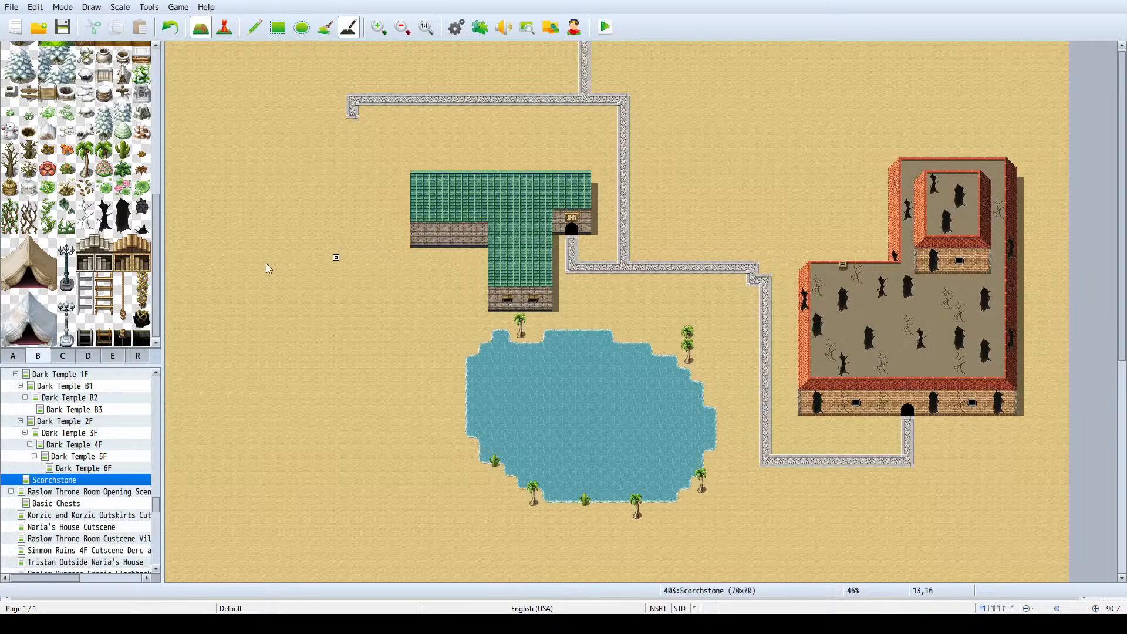
- Look through the tileset B decorations for objects suited to the desert town, and switch back to the pencil
scroll(117, 227, up, 5)
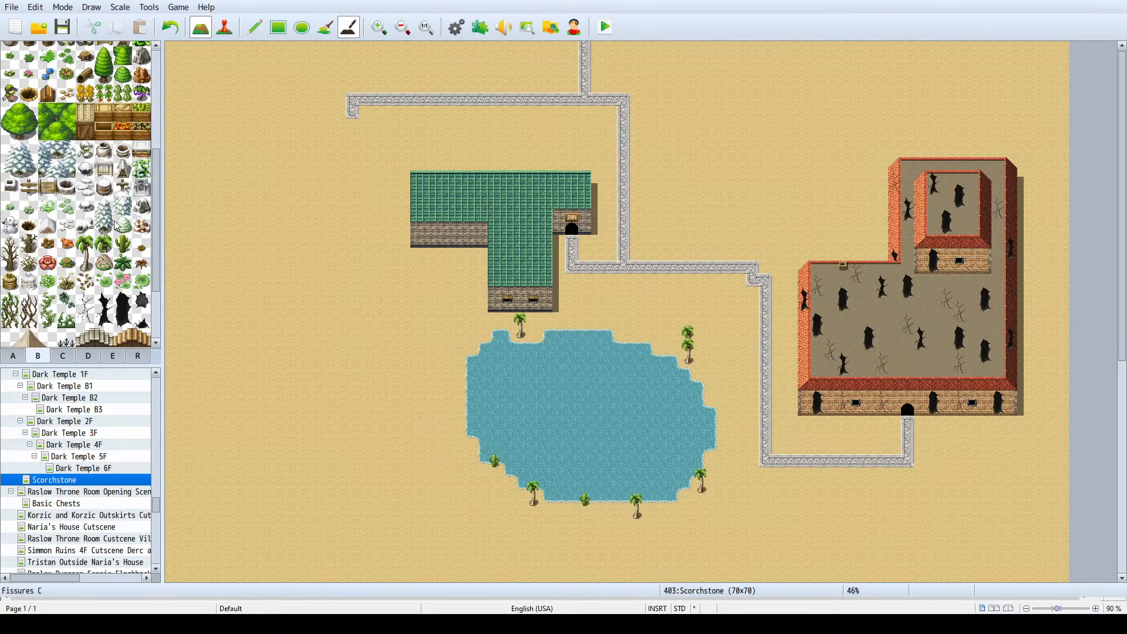
scroll(117, 229, down, 2)
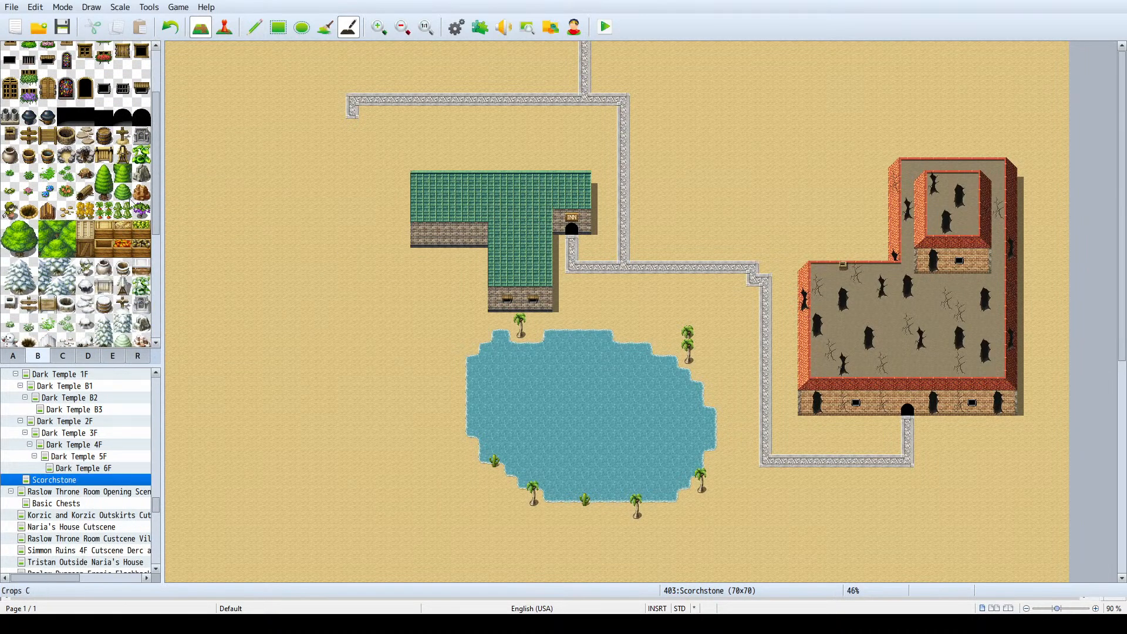
scroll(126, 196, up, 3)
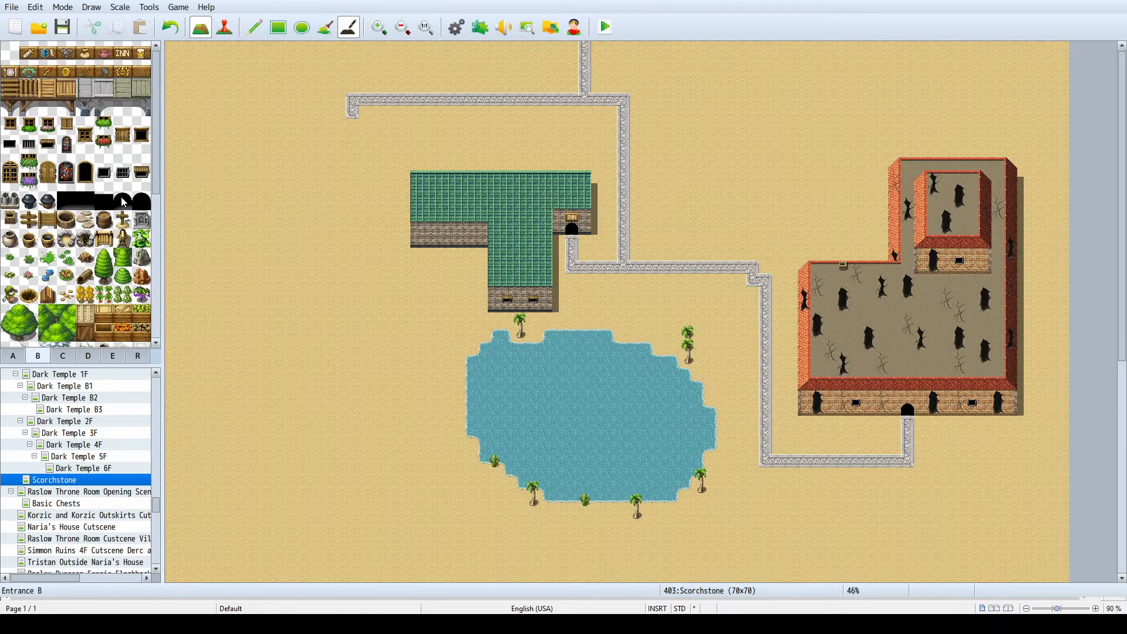
scroll(329, 215, down, 5)
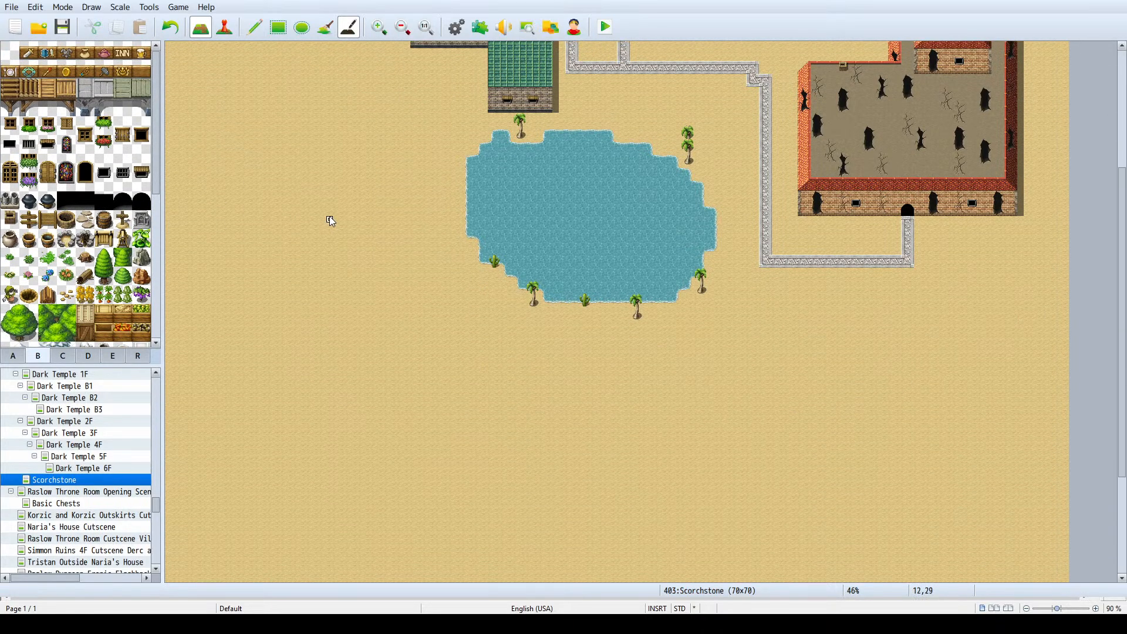
scroll(330, 218, up, 5)
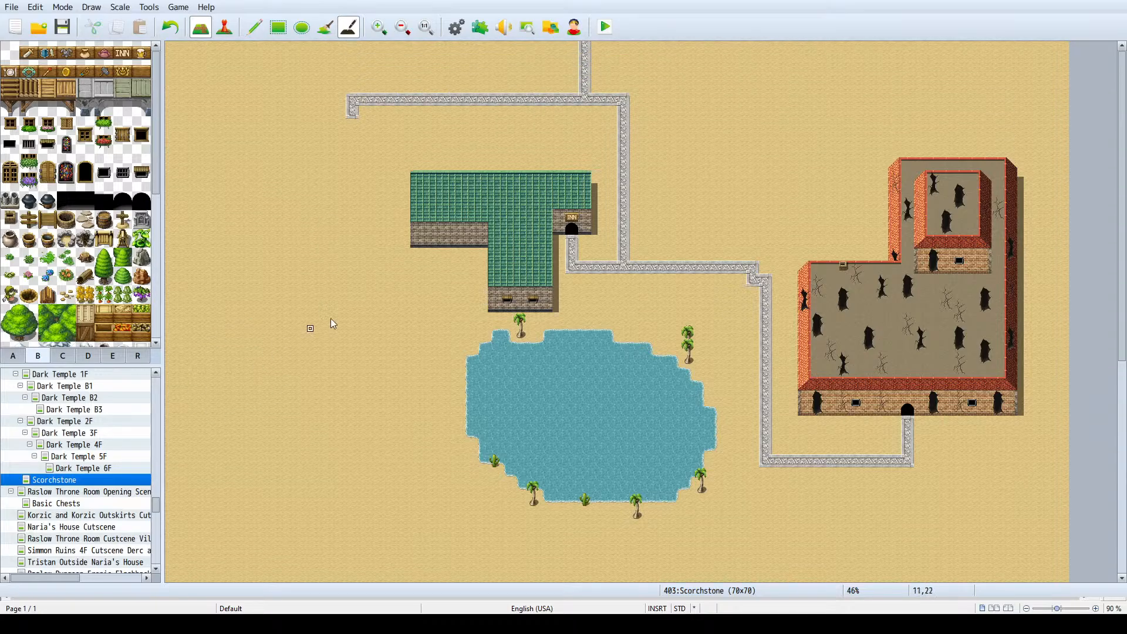
scroll(82, 267, down, 3)
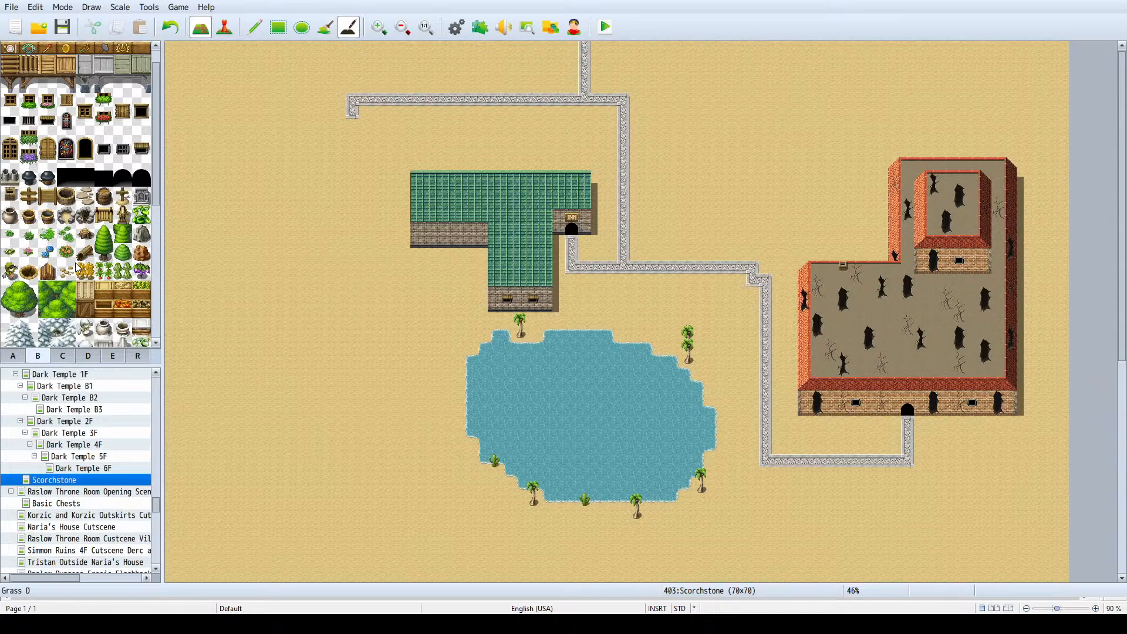
scroll(82, 267, down, 2)
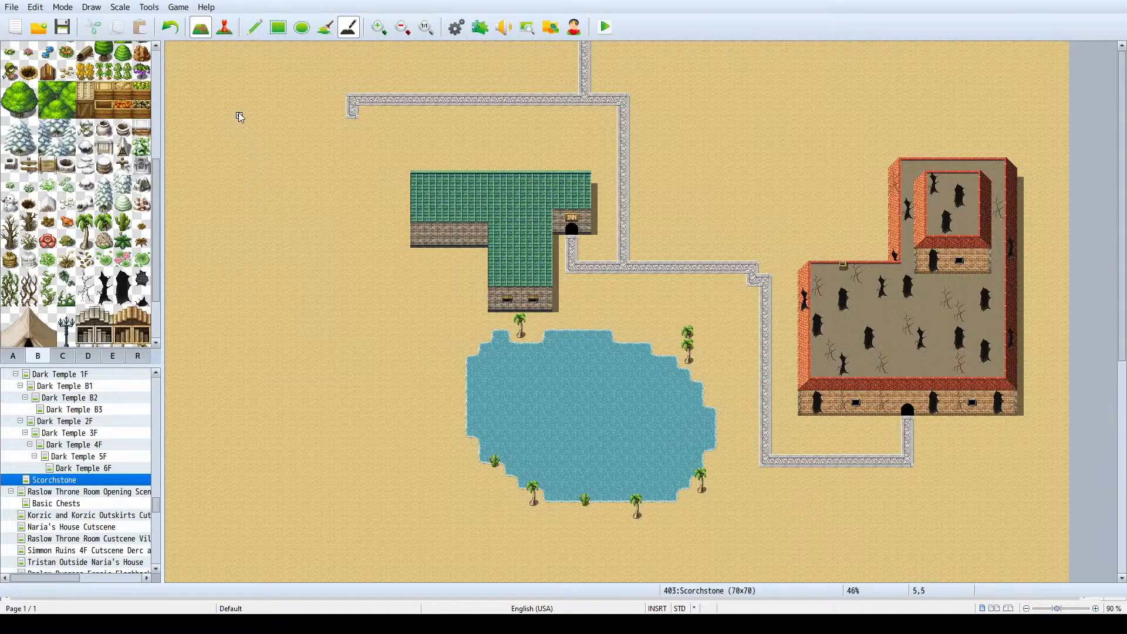
click(255, 27)
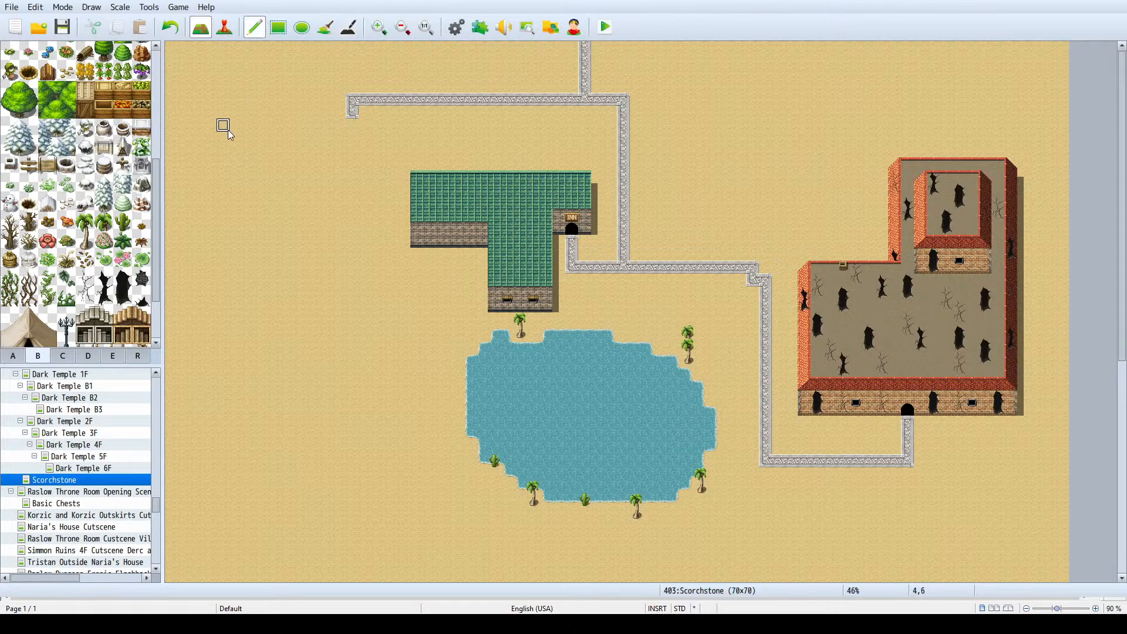
drag(158, 242, 143, 272)
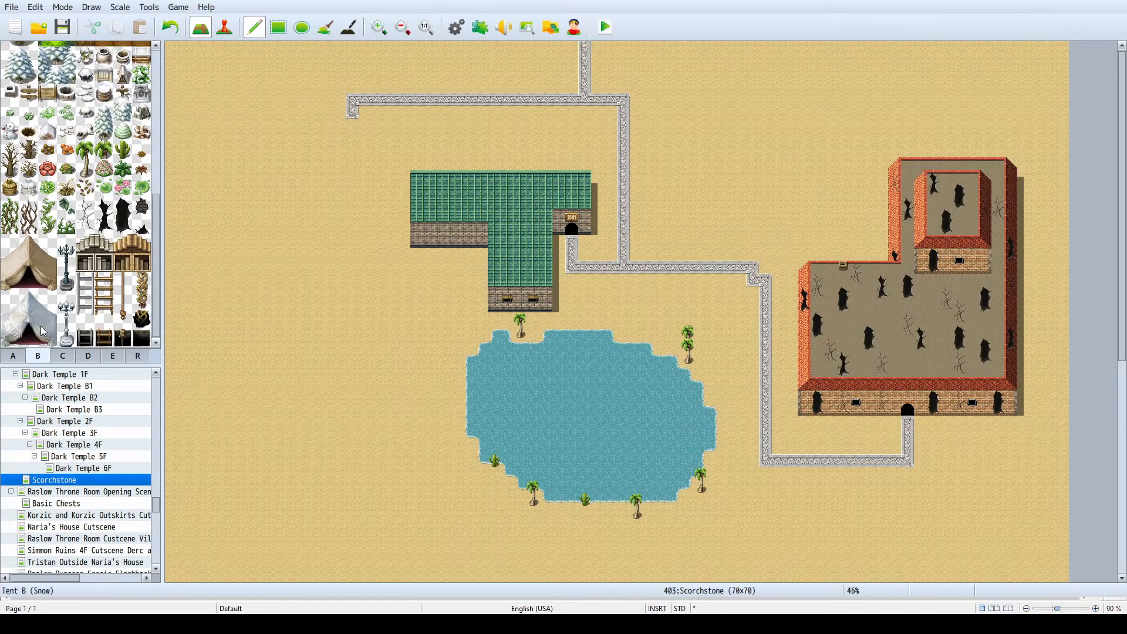
- Look through the tileset A ground, ledge, wall and roof tiles for material suited to another desert building
click(13, 356)
scroll(91, 221, up, 1)
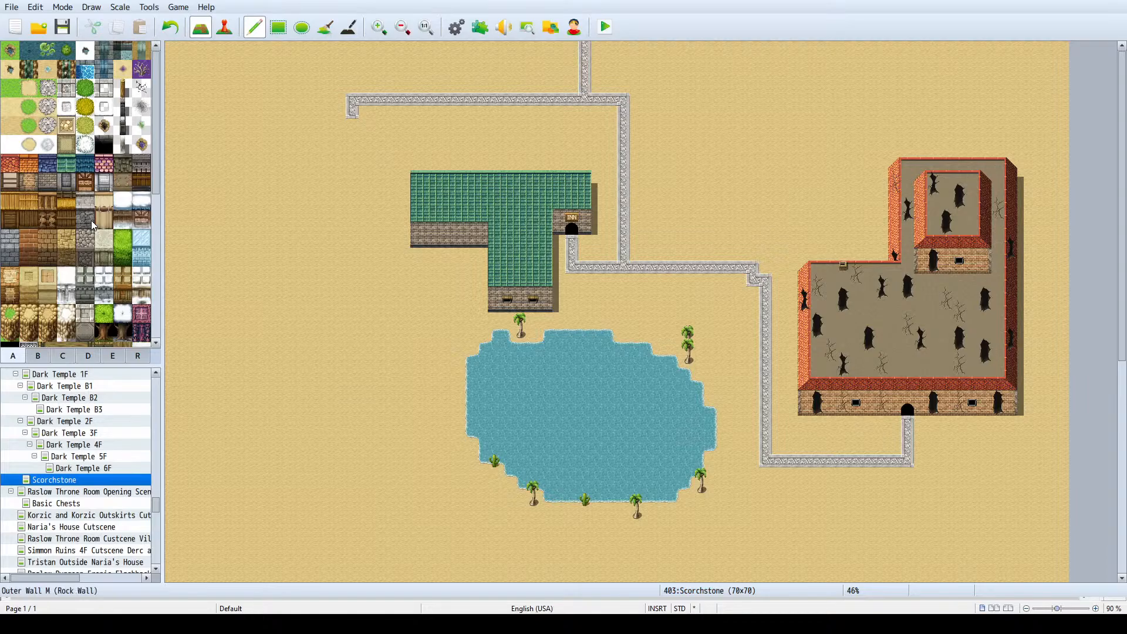
click(71, 218)
click(28, 220)
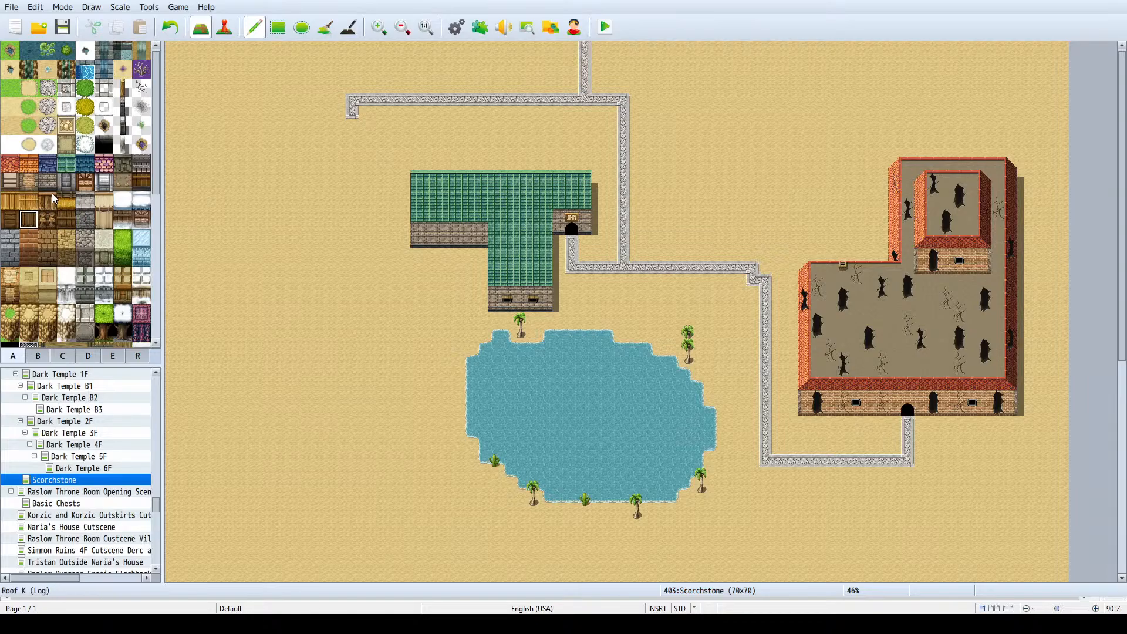
mouse_move(156, 141)
mouse_down()
mouse_move(146, 314)
mouse_move(147, 131)
mouse_up()
click(142, 106)
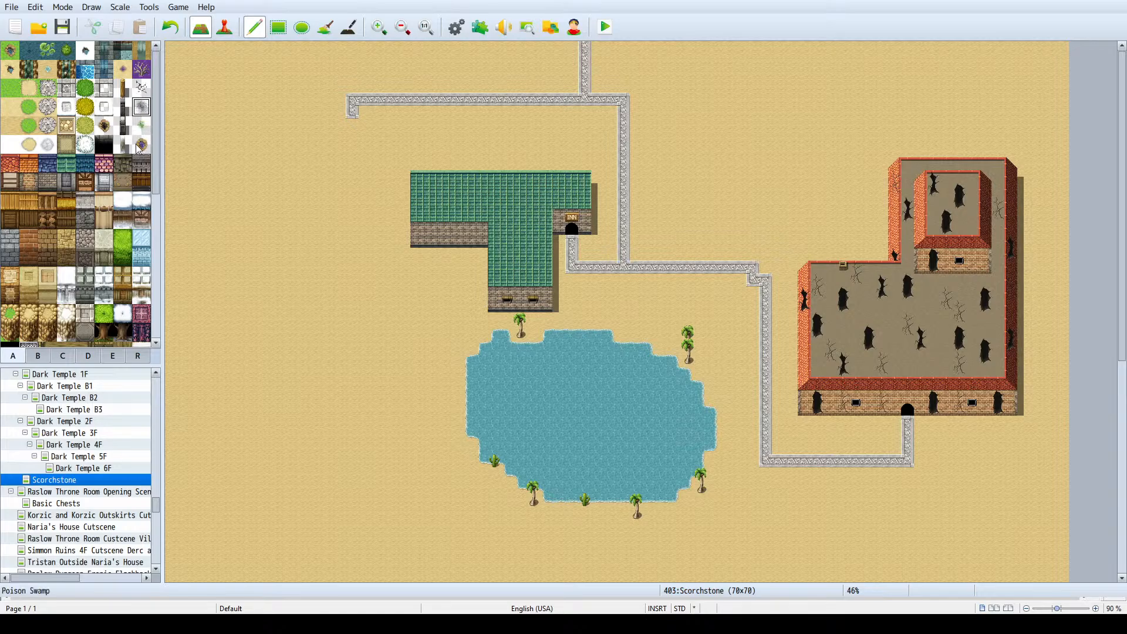
click(142, 143)
click(141, 96)
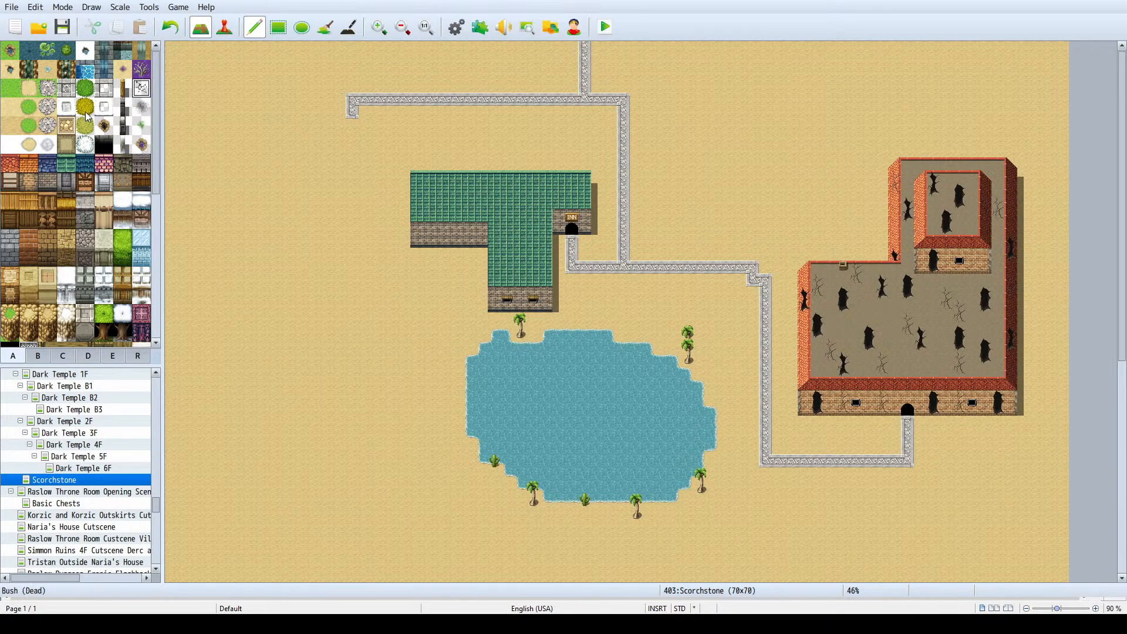
click(60, 127)
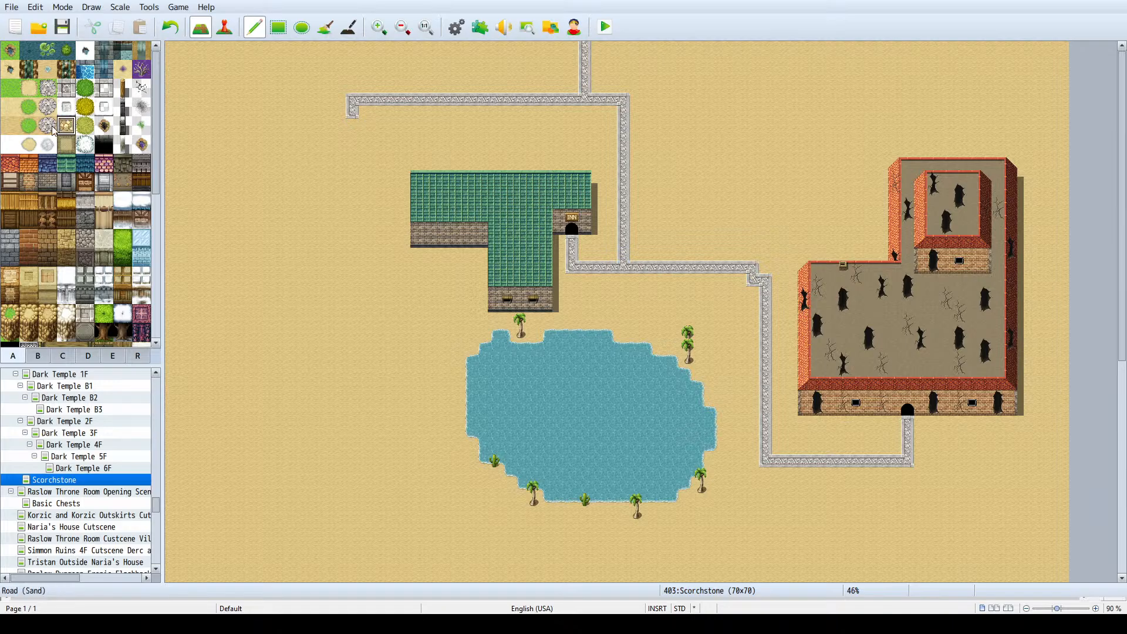
click(11, 145)
scroll(24, 115, down, 1)
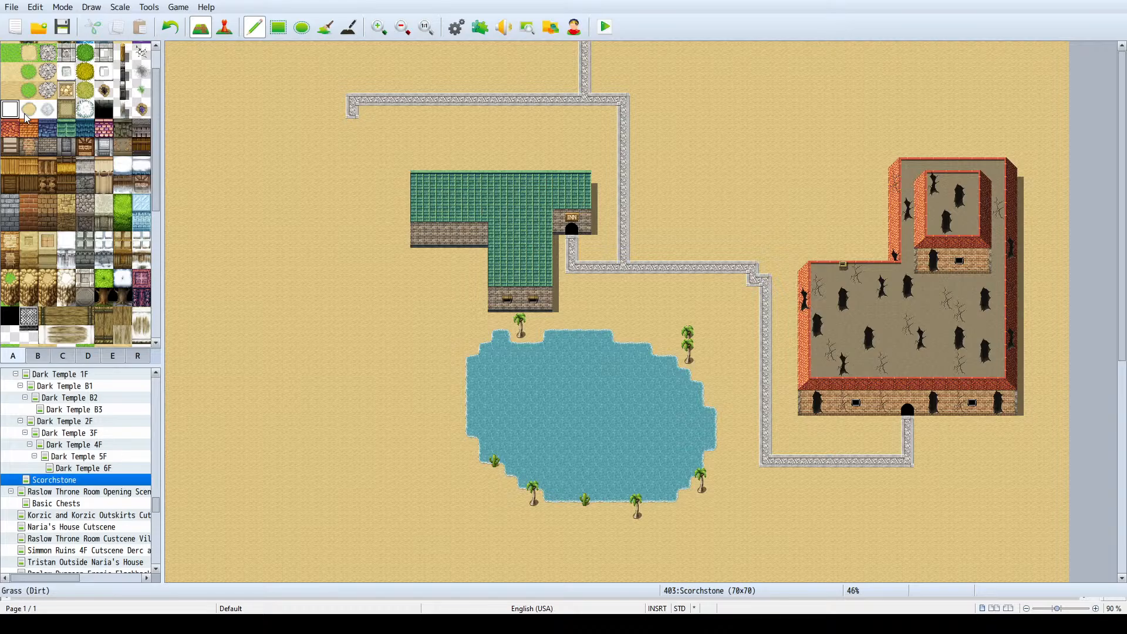
scroll(30, 127, down, 5)
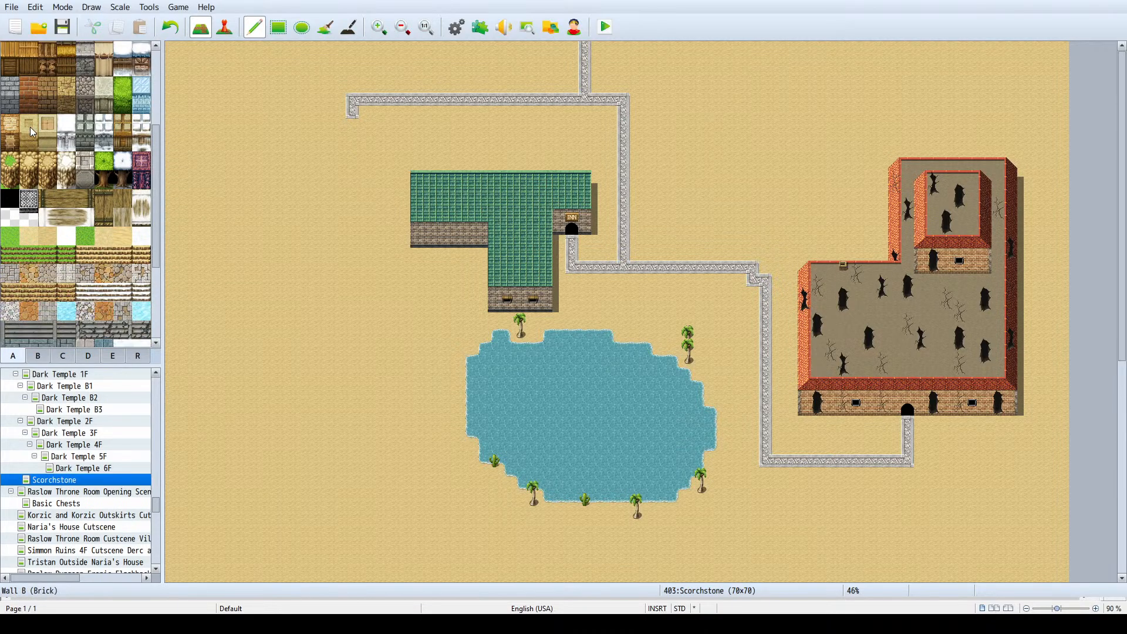
scroll(29, 127, down, 4)
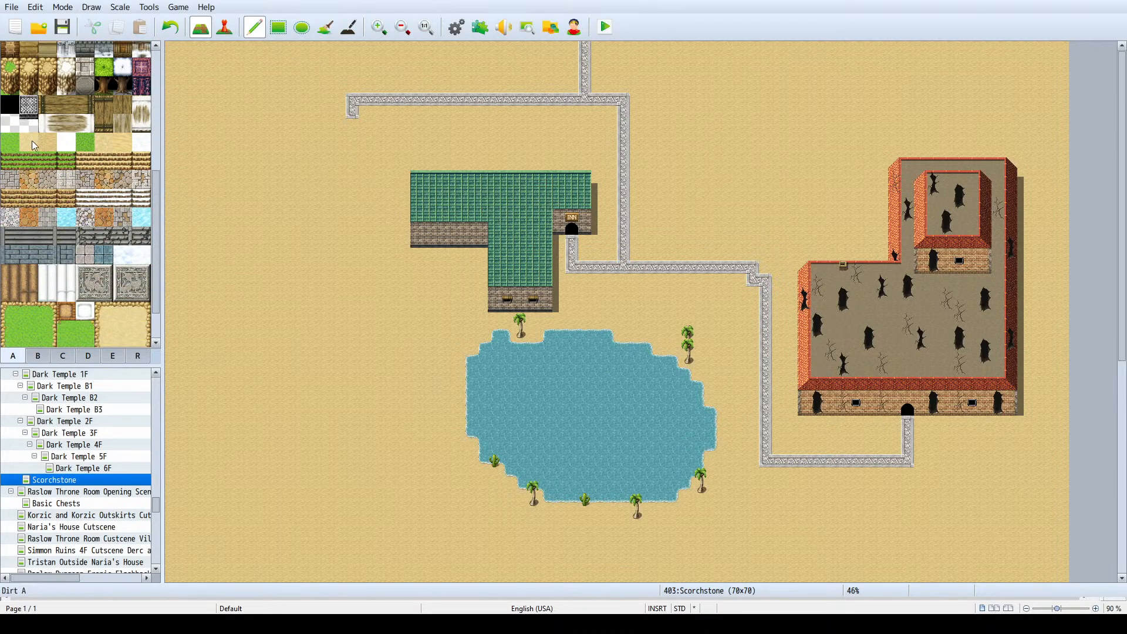
click(15, 125)
scroll(22, 127, down, 2)
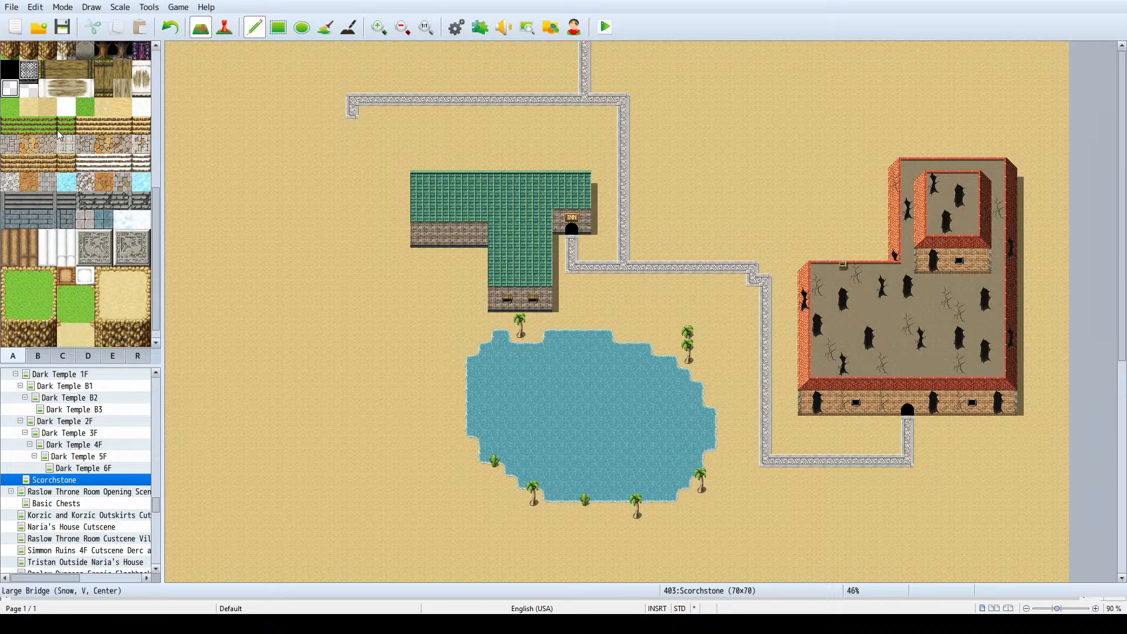
click(142, 171)
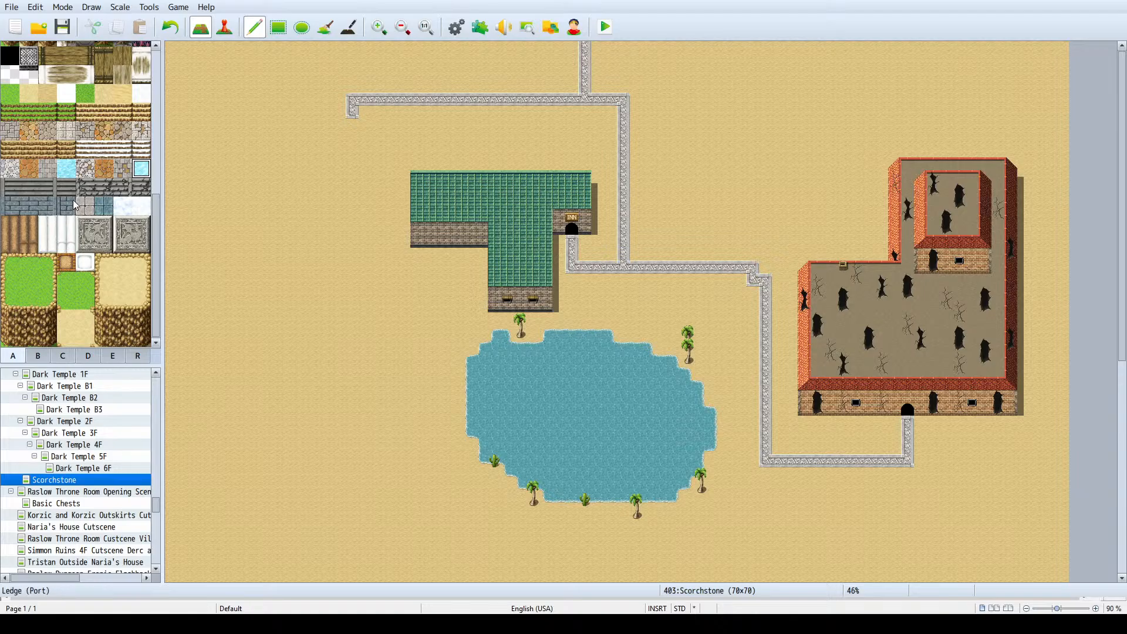
scroll(138, 212, up, 2)
scroll(141, 205, up, 6)
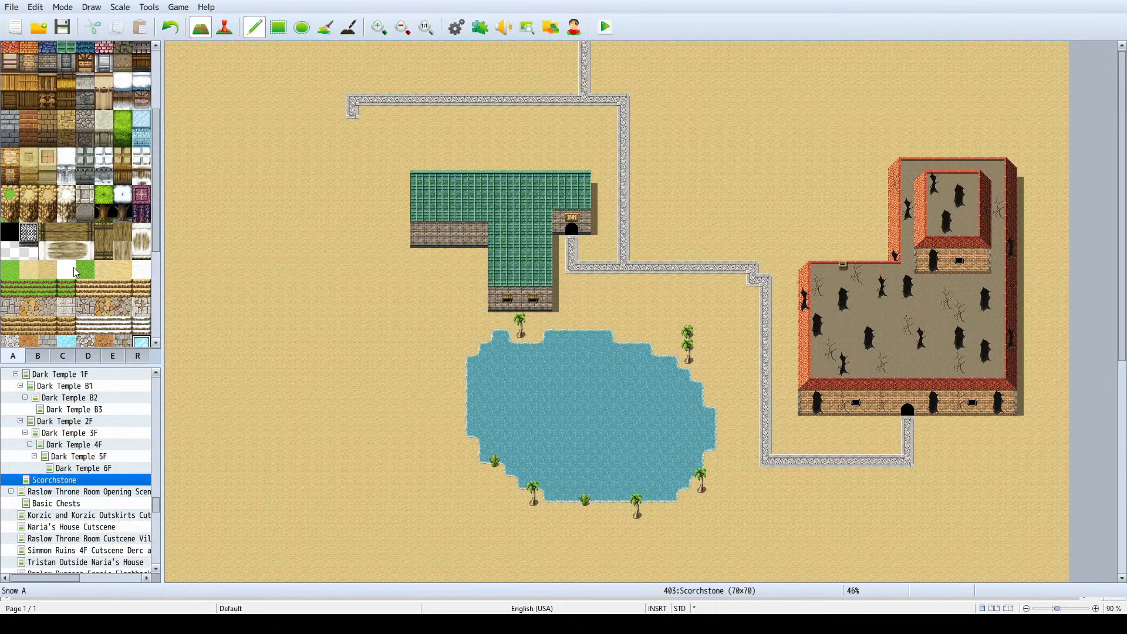
scroll(73, 267, up, 3)
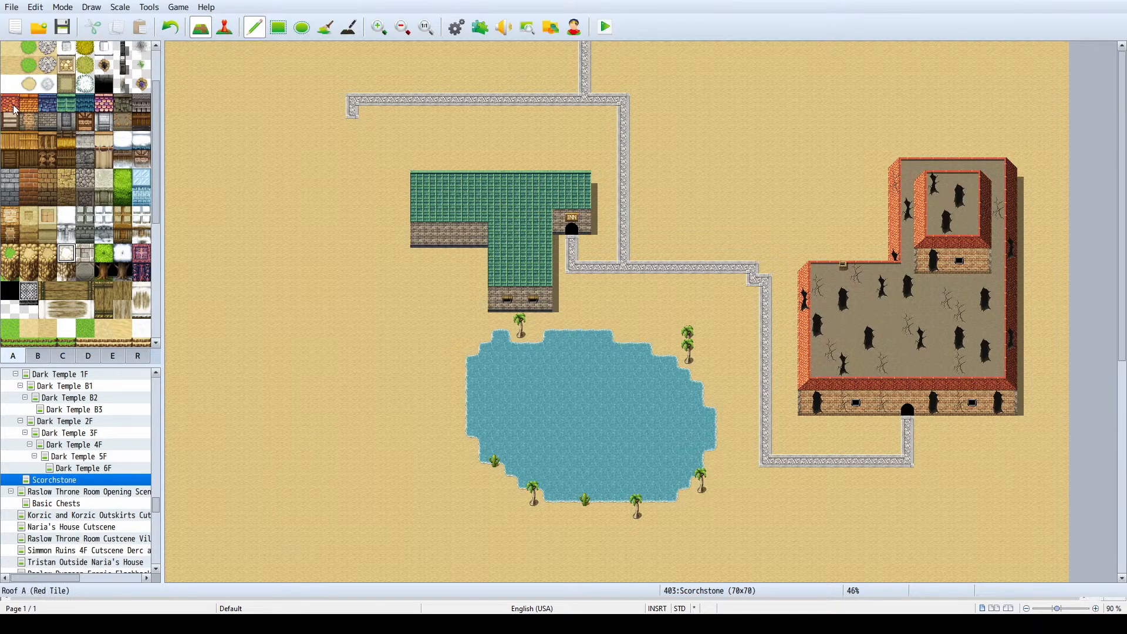
- Paint two staggered horizontal rows of blue roof tile on the sand west of the lake, about 7 and 8 tiles long
click(50, 107)
scroll(200, 458, down, 3)
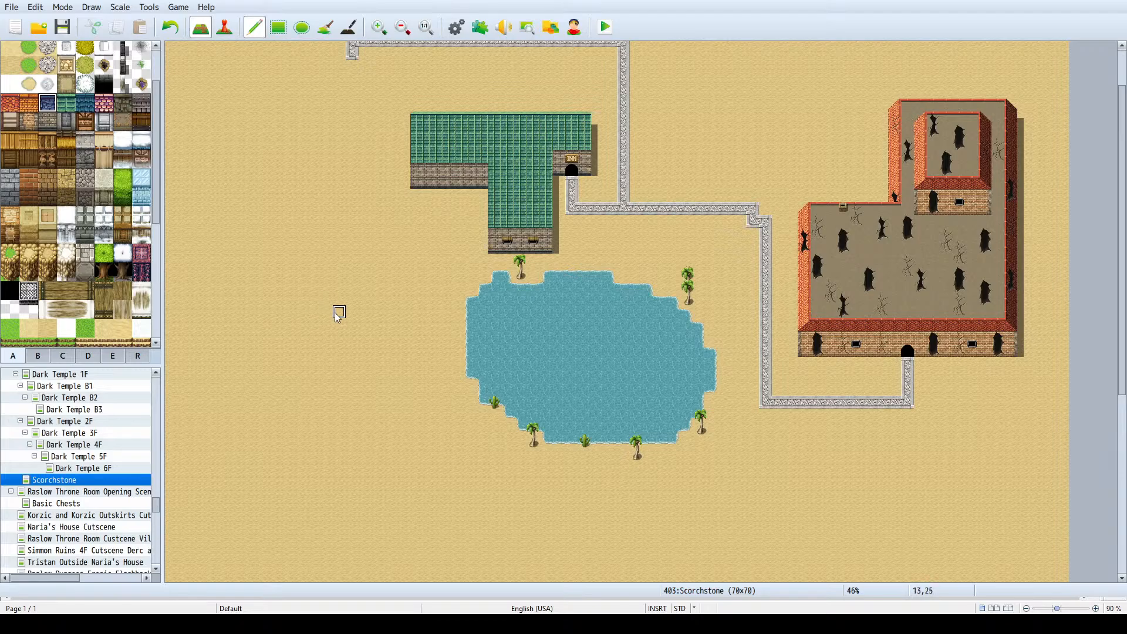
drag(352, 311, 290, 312)
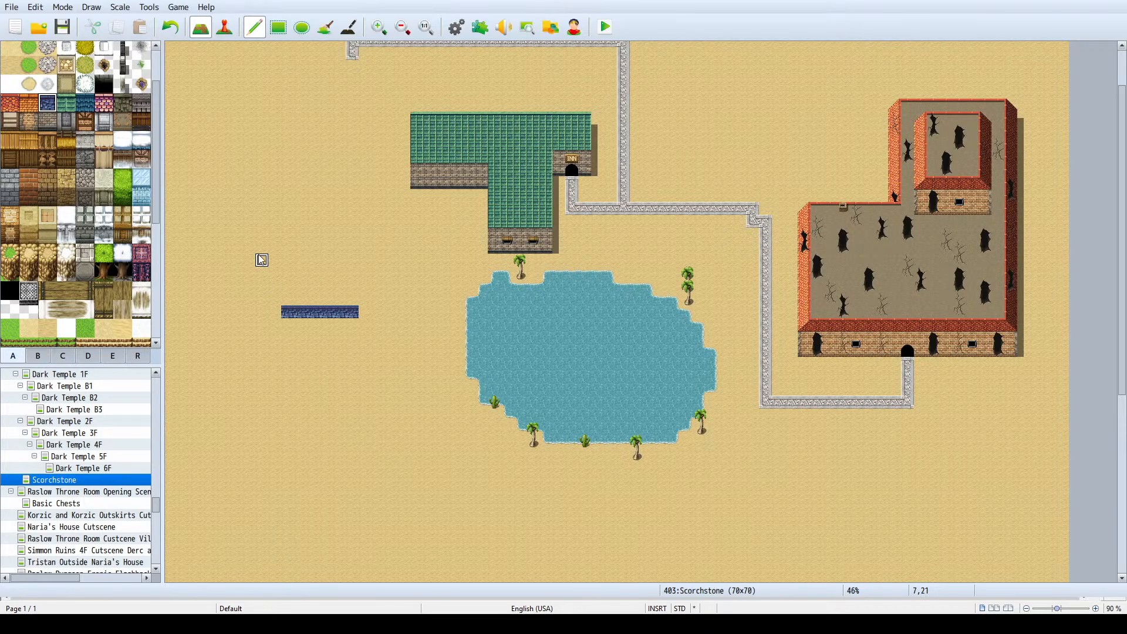
click(273, 245)
drag(272, 243, 195, 243)
drag(358, 313, 385, 316)
- Thicken both blue roof rows into blocks three tiles tall, undoing the stray strokes that join them
mouse_move(289, 311)
mouse_down()
mouse_move(286, 237)
mouse_move(366, 248)
mouse_up()
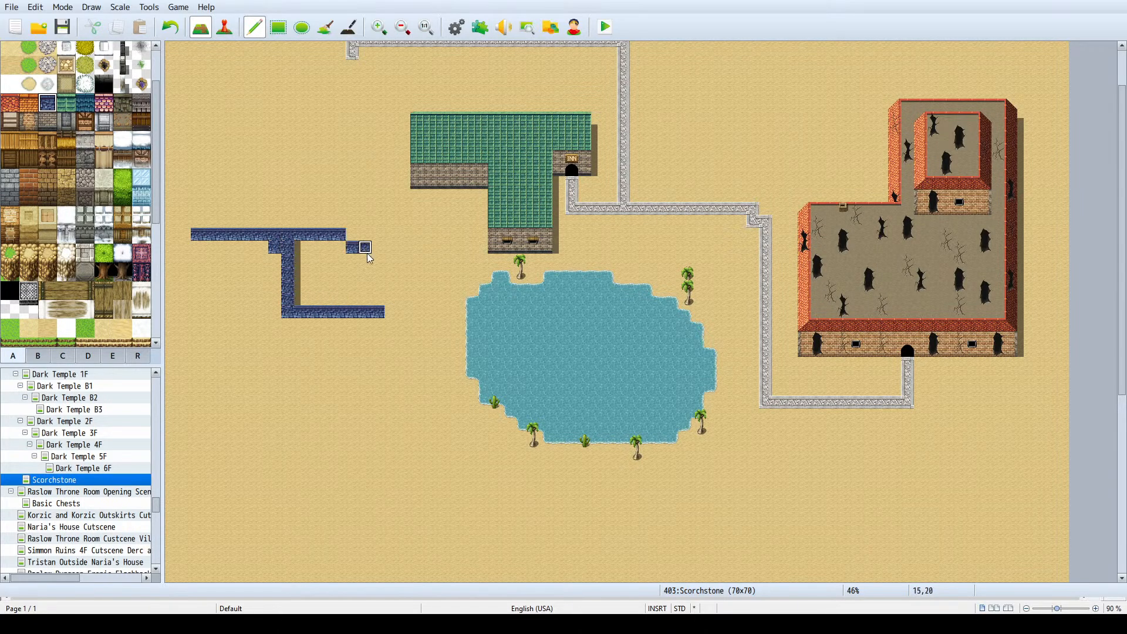
key(ctrl+z)
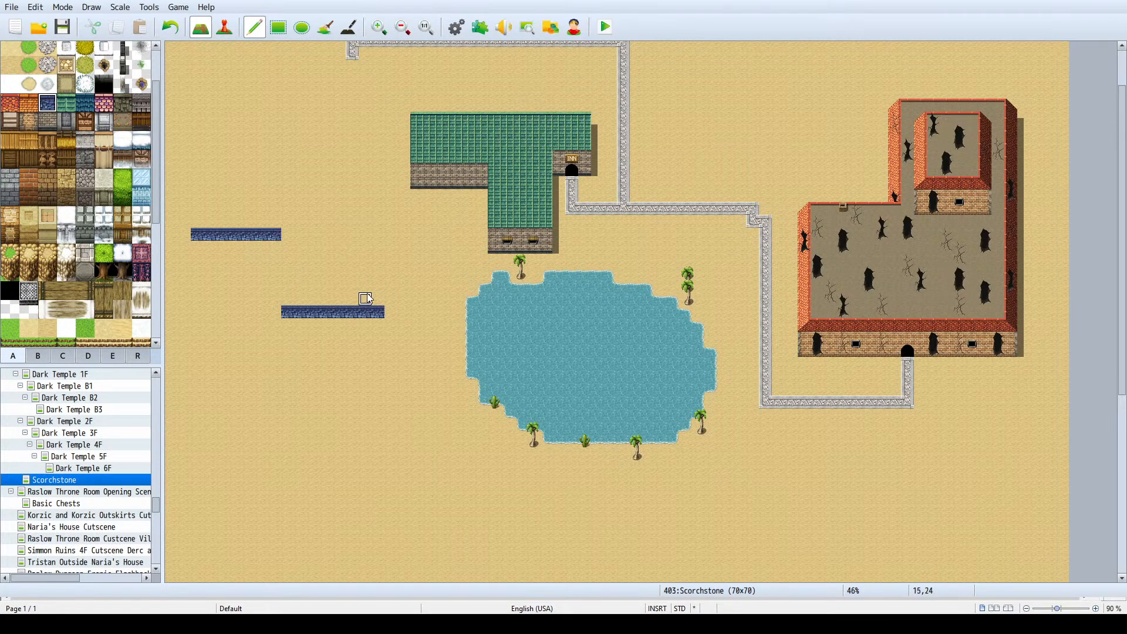
mouse_move(288, 323)
mouse_down()
mouse_move(387, 338)
mouse_move(283, 345)
mouse_move(367, 345)
mouse_move(379, 324)
mouse_move(289, 337)
mouse_move(289, 324)
mouse_move(355, 319)
mouse_move(382, 339)
mouse_up()
key(ctrl+z)
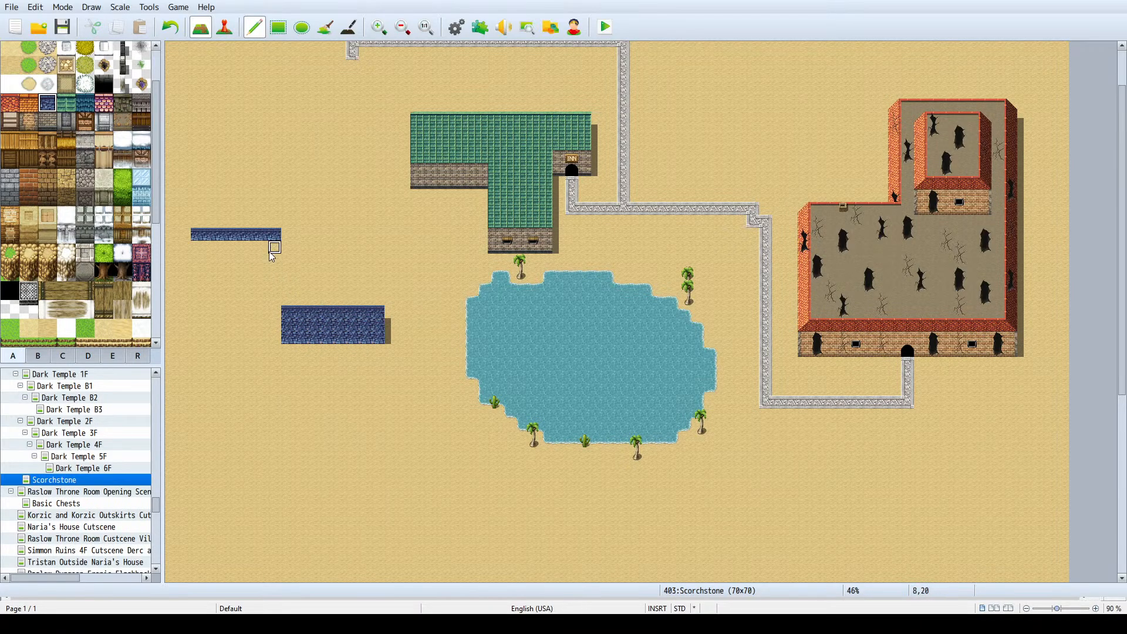
mouse_move(272, 253)
mouse_down()
mouse_move(201, 245)
mouse_move(267, 255)
mouse_move(263, 267)
mouse_move(200, 269)
mouse_move(263, 271)
mouse_move(278, 320)
mouse_move(272, 259)
mouse_move(286, 274)
mouse_move(378, 284)
mouse_move(277, 297)
mouse_move(367, 290)
mouse_move(262, 308)
mouse_move(276, 330)
mouse_up()
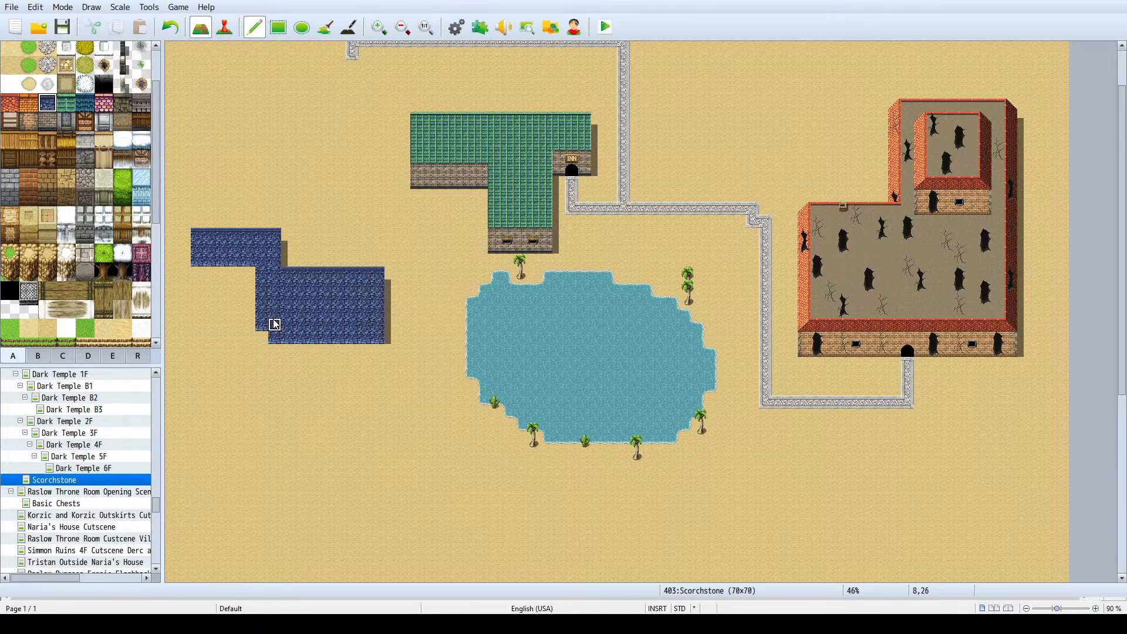
key(ctrl+z)
key(ctrl+z)
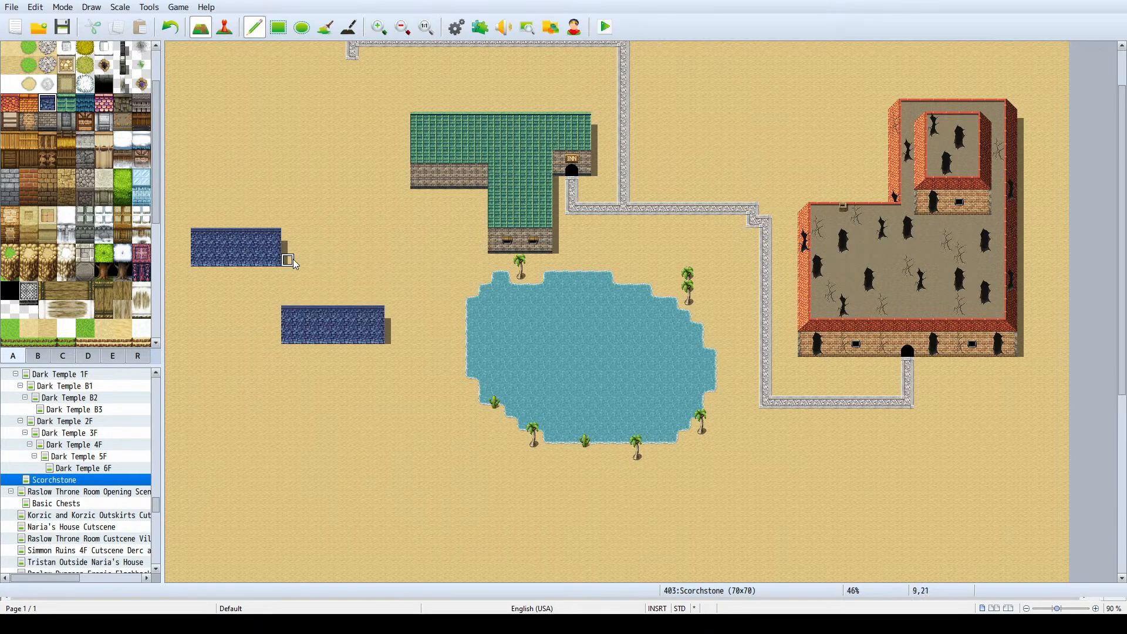
- Fill the area between the two blue blocks with roof tile to form one solid L-shaped roof
scroll(291, 258, up, 3)
ctrl+scroll(300, 258, up, 2)
scroll(307, 252, up, 1)
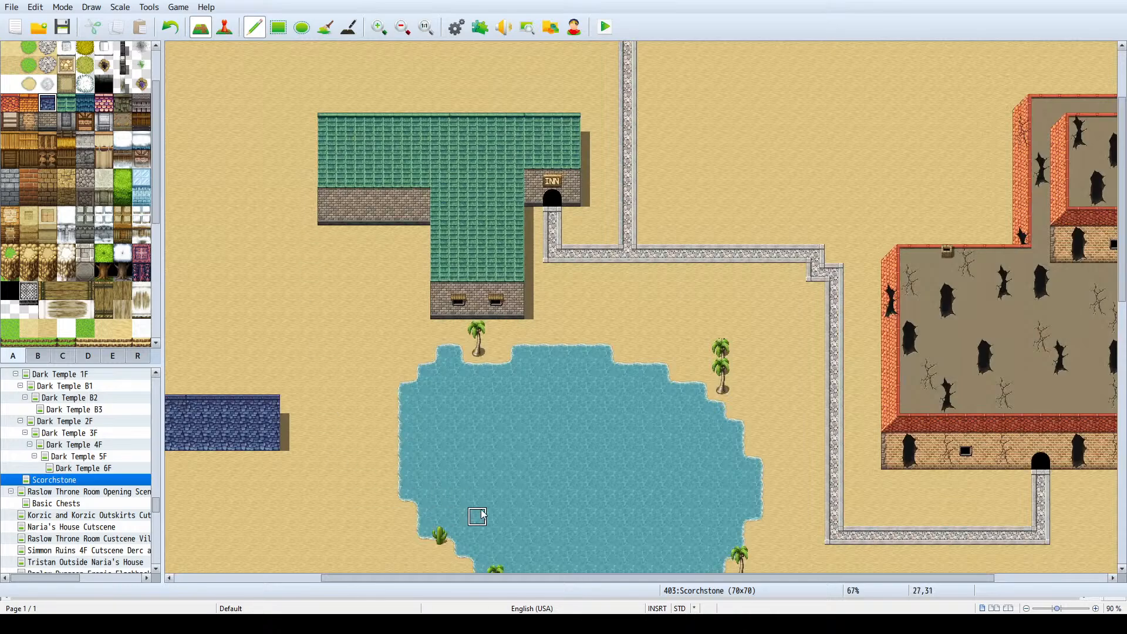
drag(472, 577, 263, 576)
mouse_move(335, 294)
mouse_down()
mouse_move(473, 293)
mouse_move(474, 370)
mouse_move(347, 394)
mouse_move(342, 309)
mouse_move(455, 327)
mouse_move(363, 365)
mouse_move(427, 349)
mouse_move(440, 362)
mouse_move(397, 367)
mouse_move(322, 322)
mouse_move(307, 353)
mouse_move(196, 362)
mouse_move(222, 350)
mouse_up()
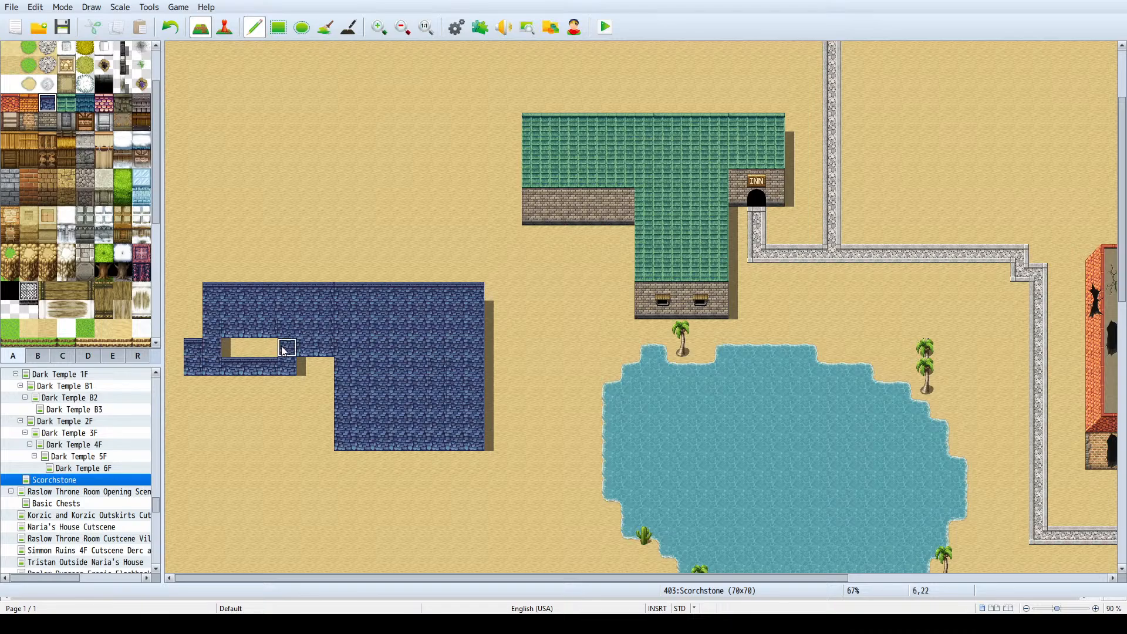
key(ctrl+z)
mouse_move(332, 347)
mouse_down()
mouse_move(211, 346)
mouse_move(217, 367)
mouse_move(327, 366)
mouse_up()
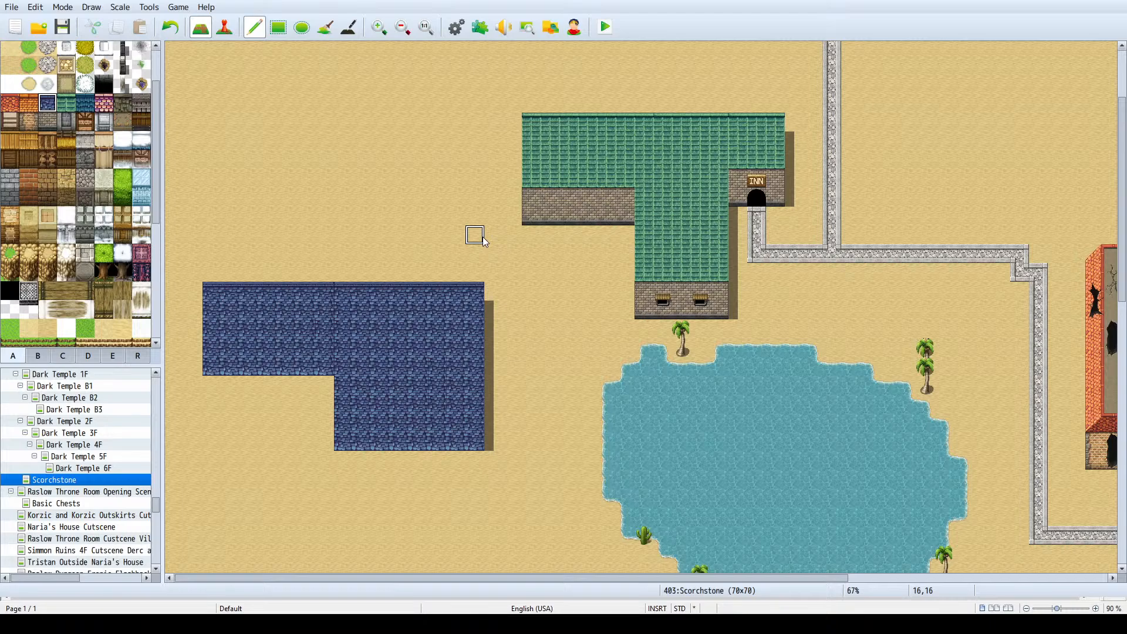
- Cover the blue roof's lower wing with sand and place a copy of the remaining 15-by-5-tile roof just below it
right_click(528, 382)
mouse_move(497, 385)
mouse_down()
mouse_move(345, 399)
mouse_move(439, 394)
mouse_move(344, 460)
mouse_move(504, 408)
mouse_move(472, 443)
mouse_move(446, 427)
mouse_up()
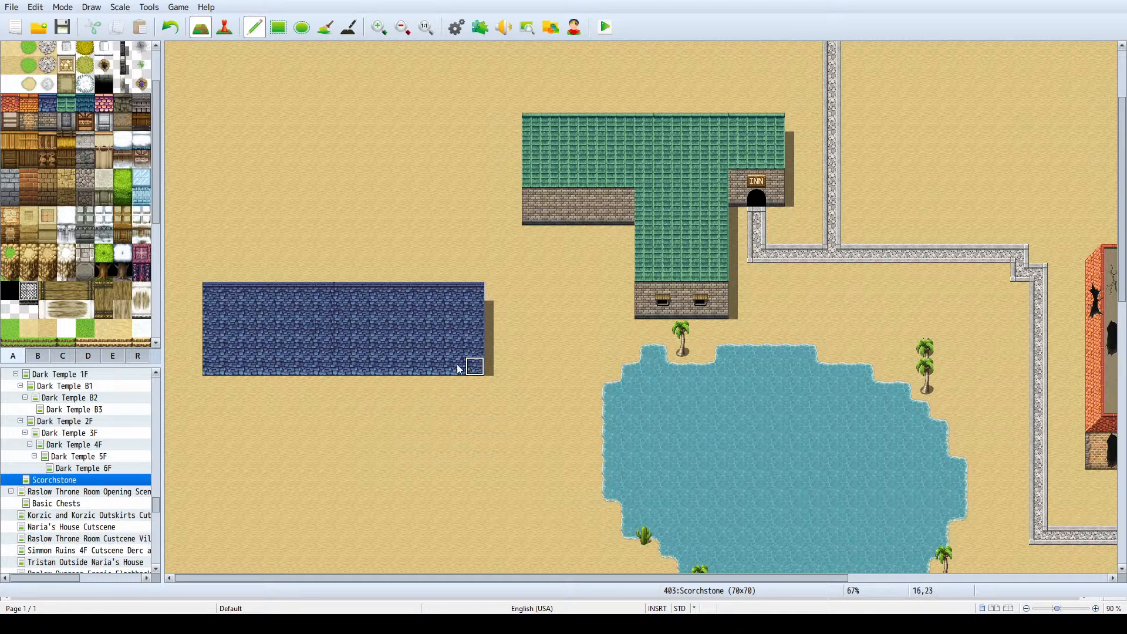
right_drag(460, 370, 219, 289)
scroll(277, 251, down, 1)
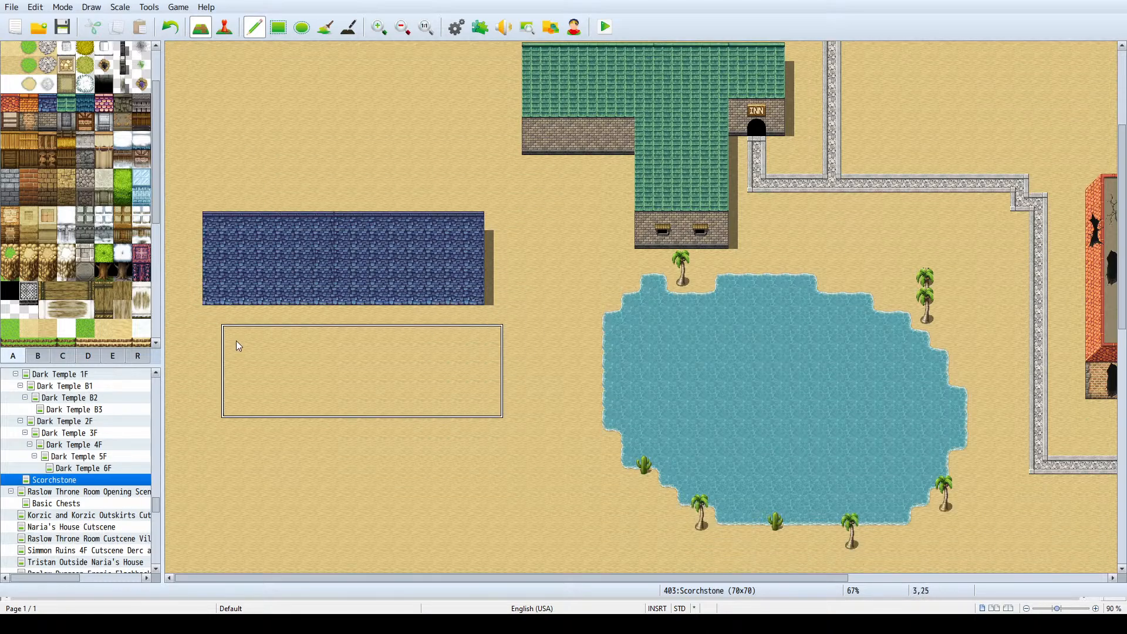
click(239, 345)
- Fill the upper, original blue roof with sand using the Rectangle tool, keeping only the lower copy
right_click(344, 164)
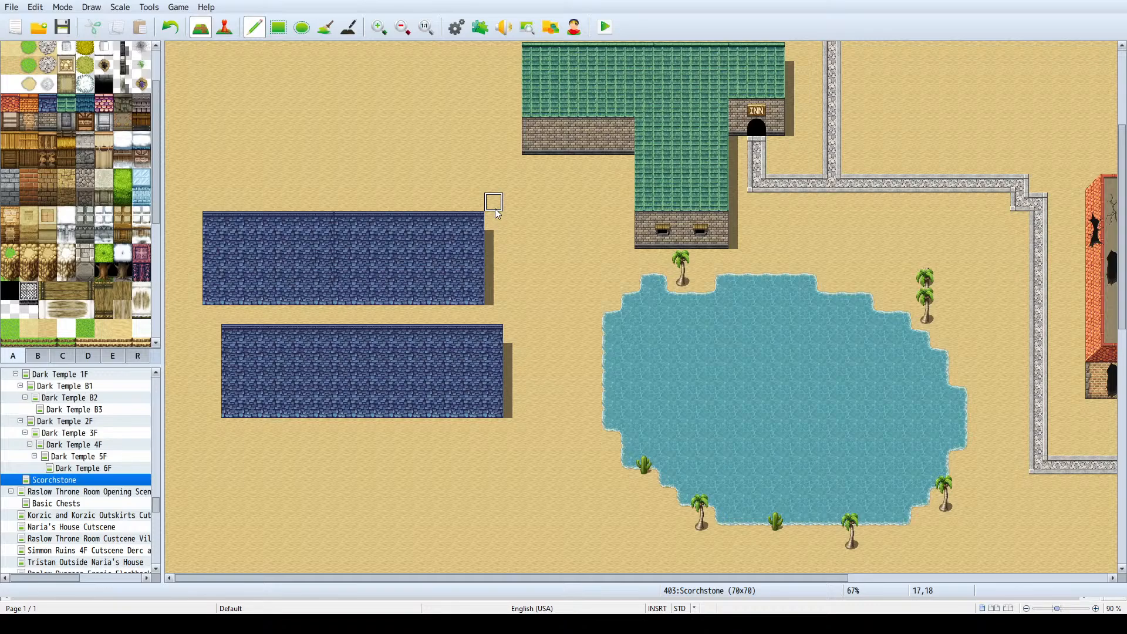
click(279, 27)
mouse_move(458, 201)
mouse_down()
mouse_move(312, 224)
mouse_move(199, 291)
mouse_up()
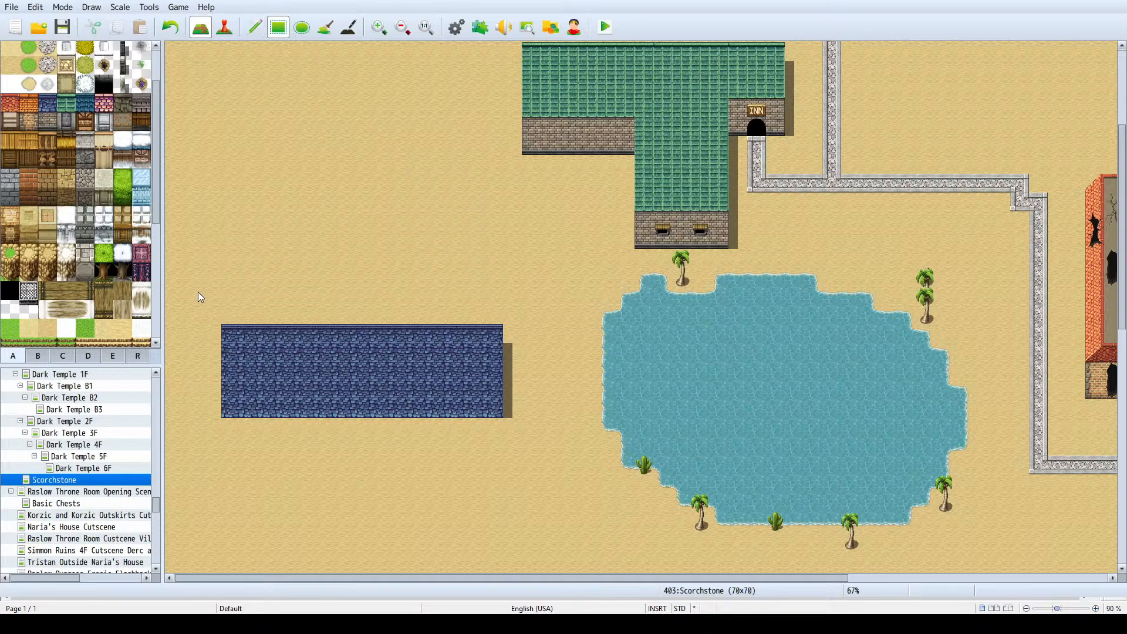
- Enlarge the blue roof west of the lake to 16 by 6 tiles with the pencil
click(254, 27)
mouse_move(512, 343)
mouse_down()
mouse_move(510, 393)
mouse_move(510, 345)
mouse_up()
ctrl+scroll(435, 294, down, 2)
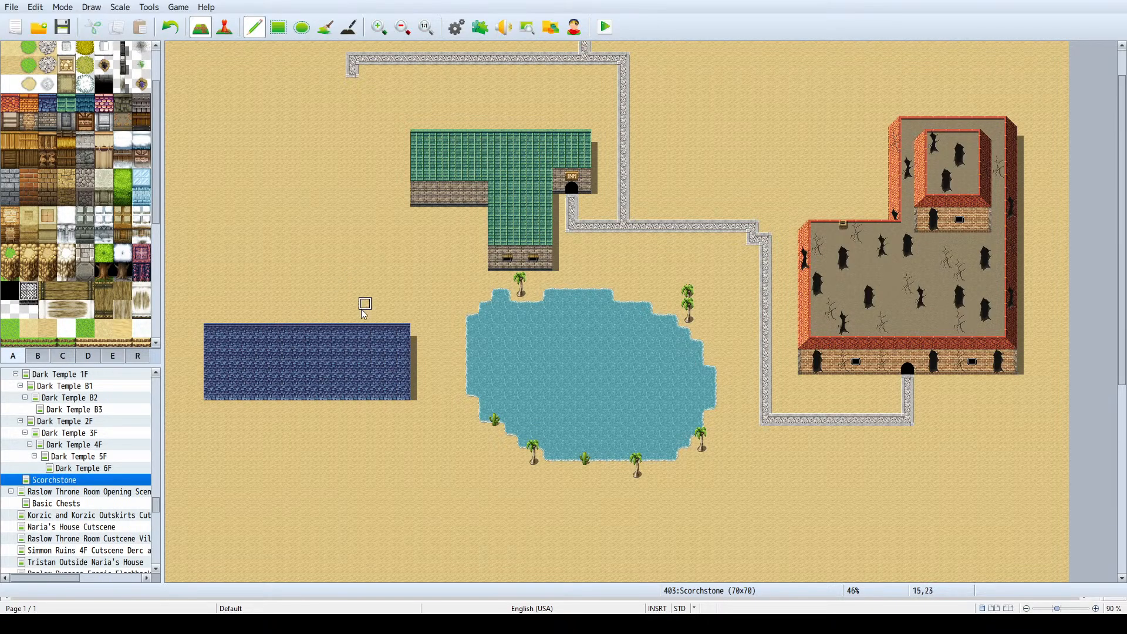
scroll(365, 303, down, 1)
ctrl+scroll(364, 300, down, 2)
ctrl+scroll(320, 294, up, 3)
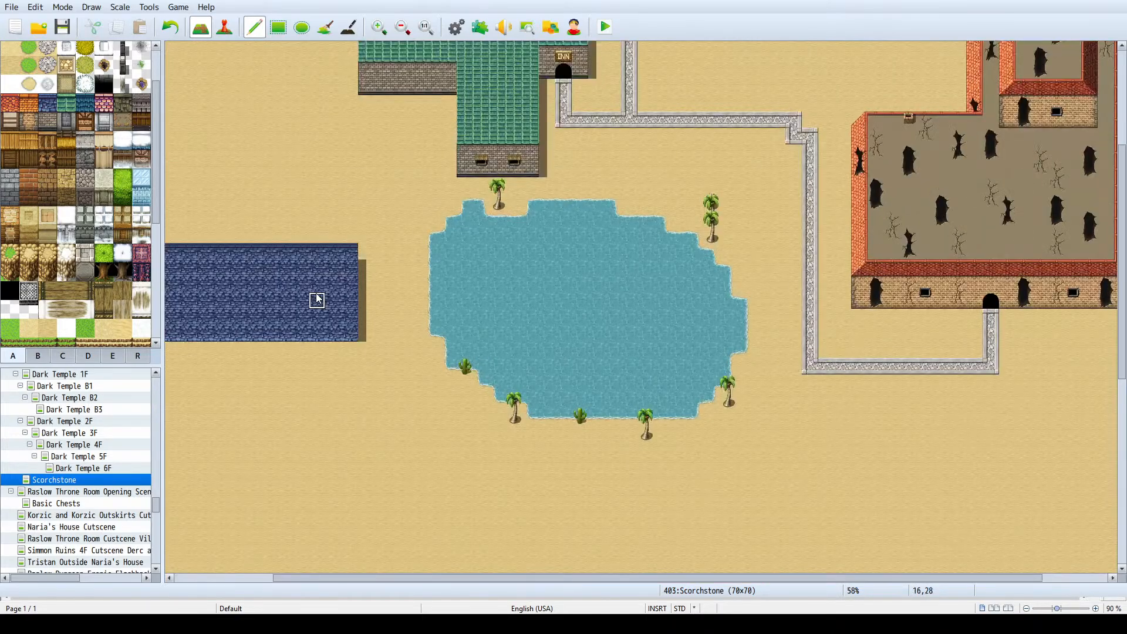
scroll(691, 581, left, 3)
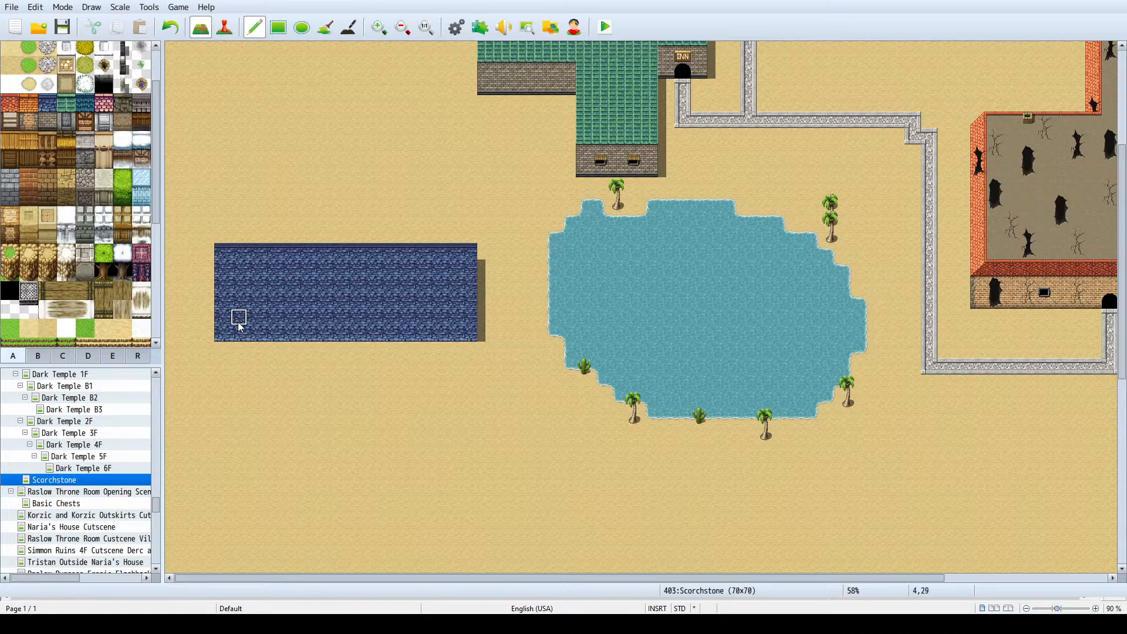
- Paint a light brick outer wall two tiles tall along the full lower edge of the blue roof
scroll(57, 190, up, 3)
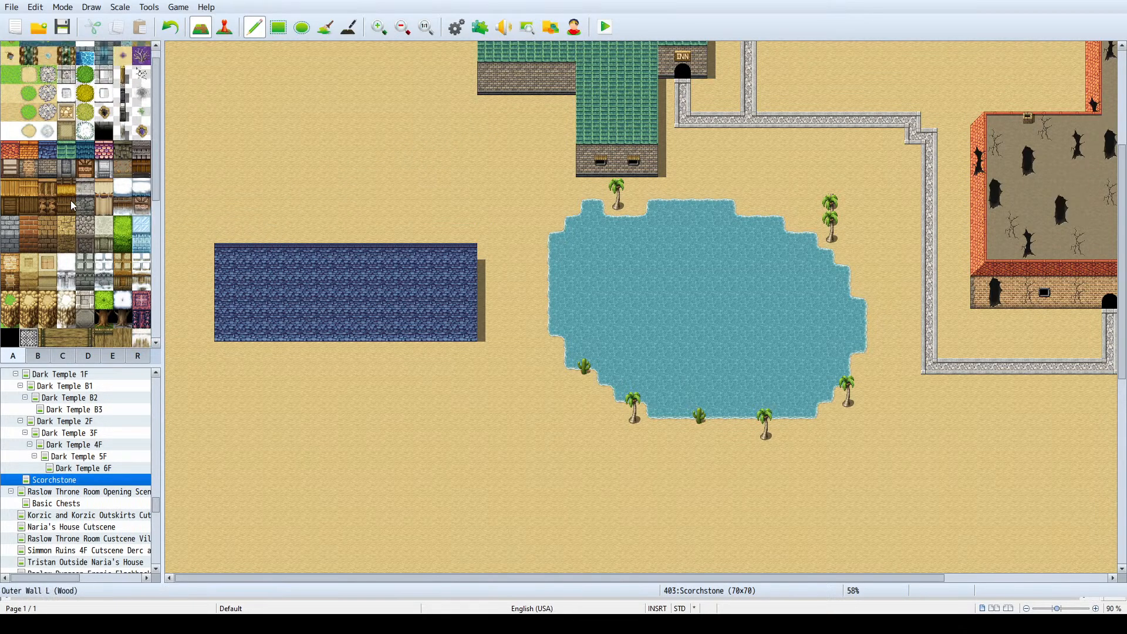
scroll(56, 189, down, 5)
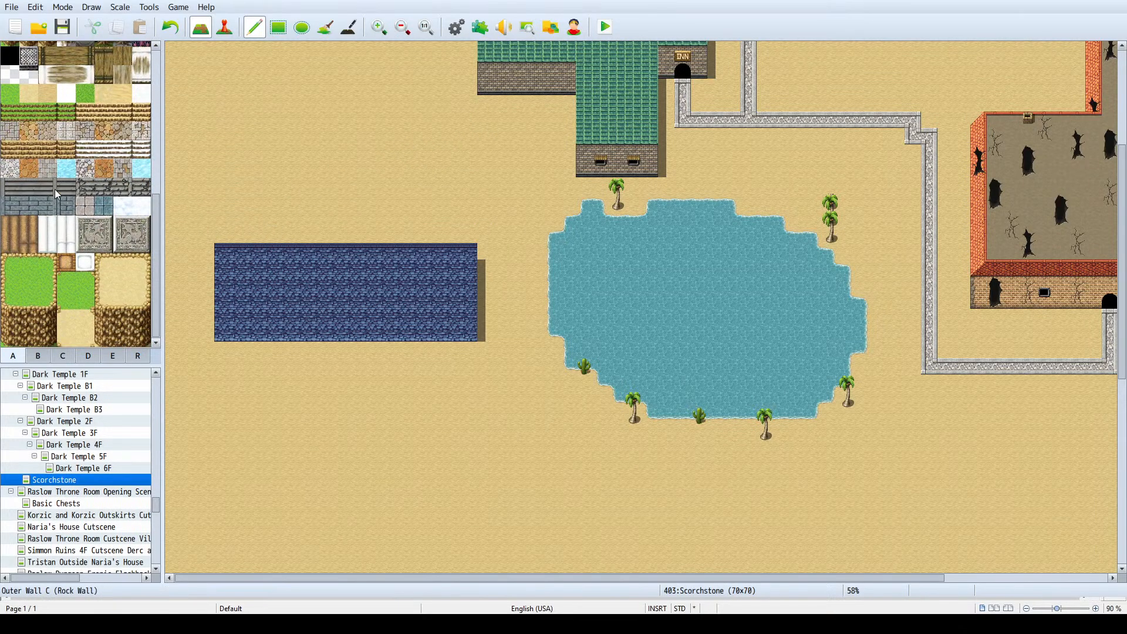
scroll(47, 199, up, 2)
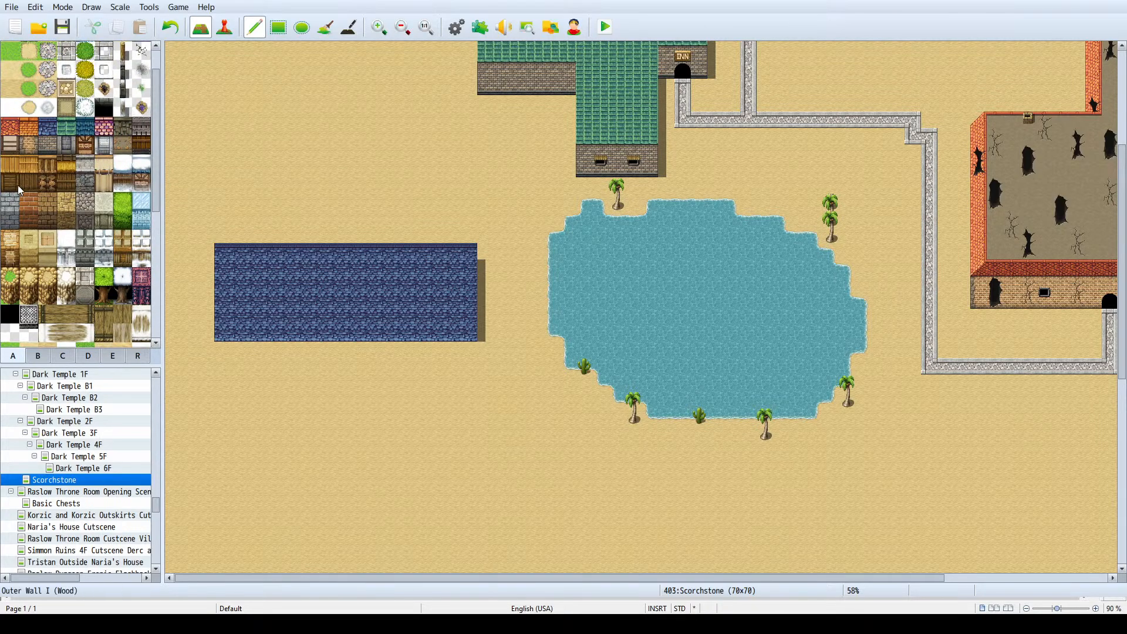
click(10, 145)
click(29, 145)
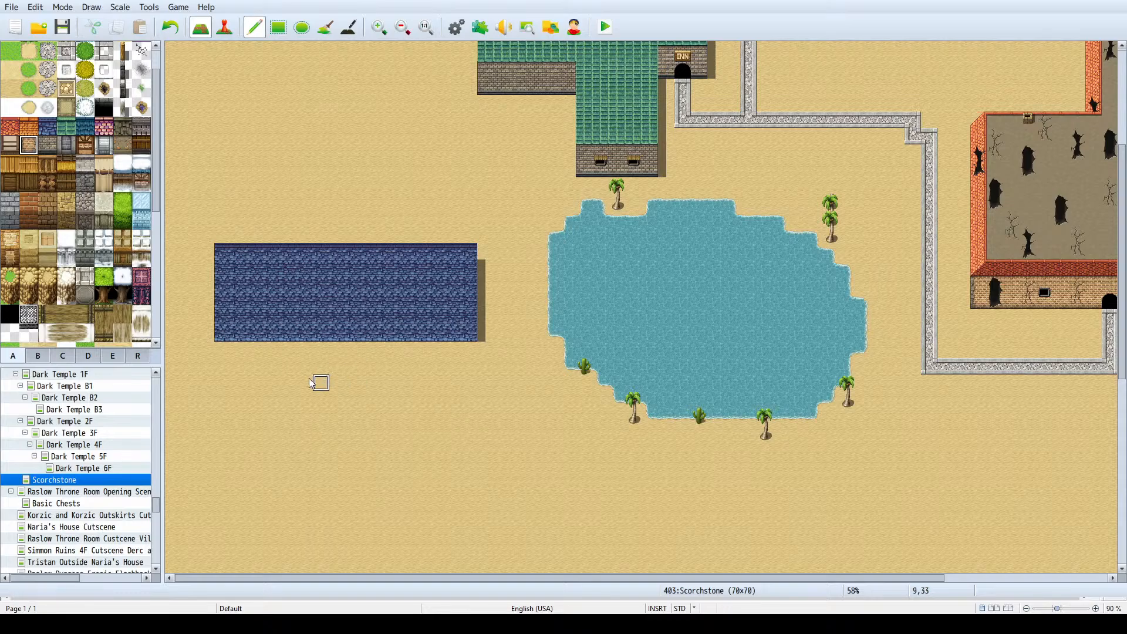
click(222, 347)
mouse_move(223, 351)
mouse_down()
mouse_move(470, 350)
mouse_move(395, 364)
mouse_move(228, 363)
mouse_up()
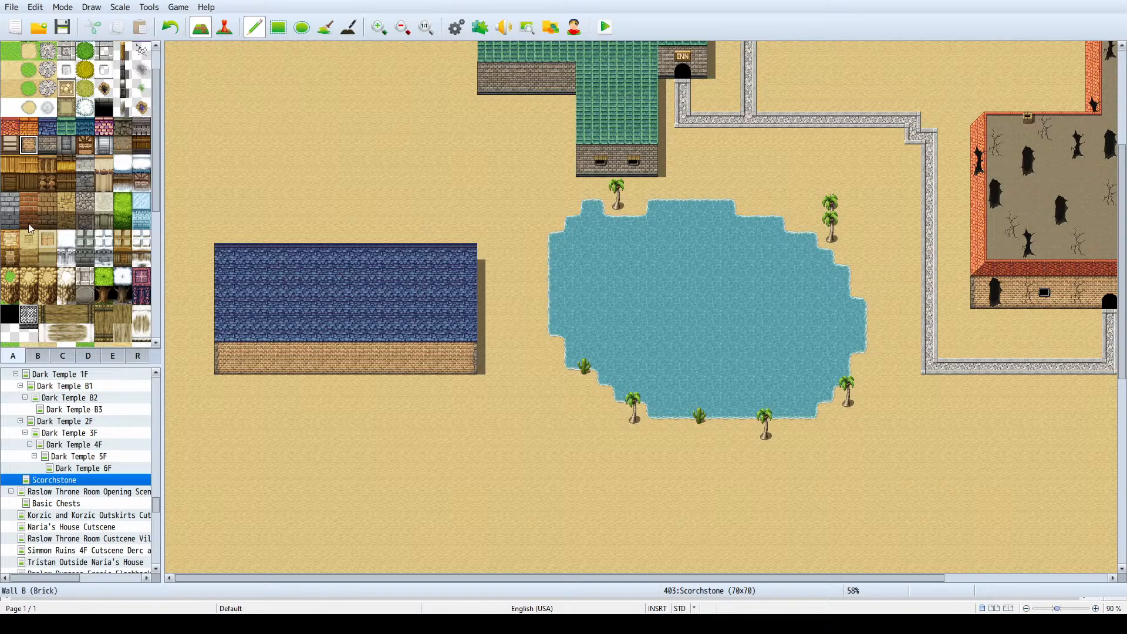
- Place two arched black entrances along the bottom row of the blue-roofed building's brick wall, one near each end
scroll(77, 233, down, 5)
scroll(77, 237, down, 6)
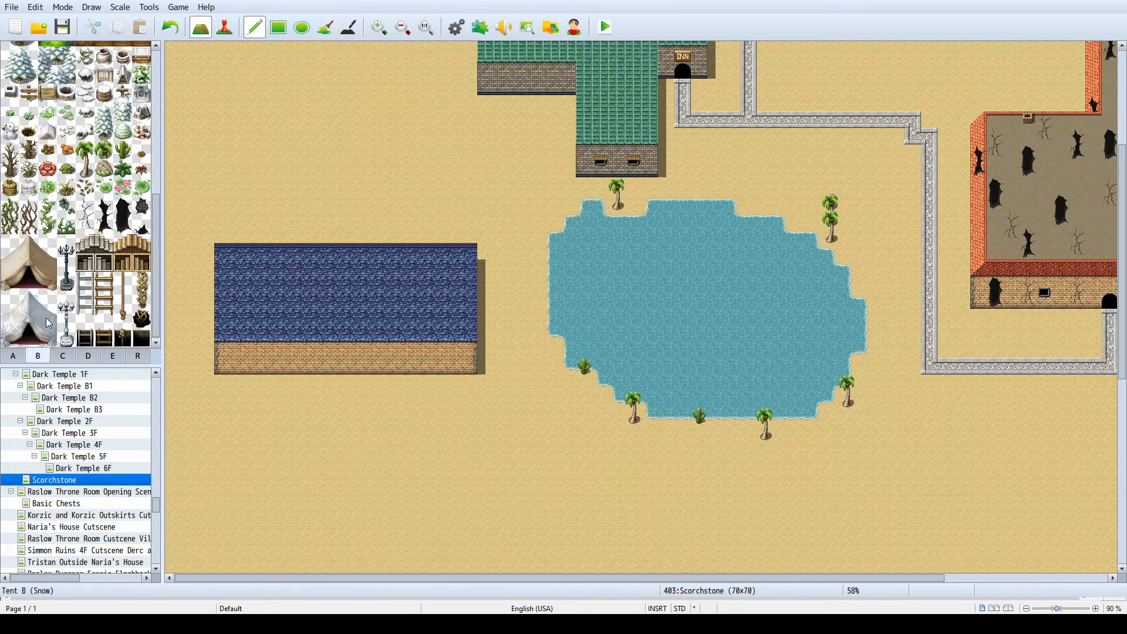
scroll(79, 248, up, 1)
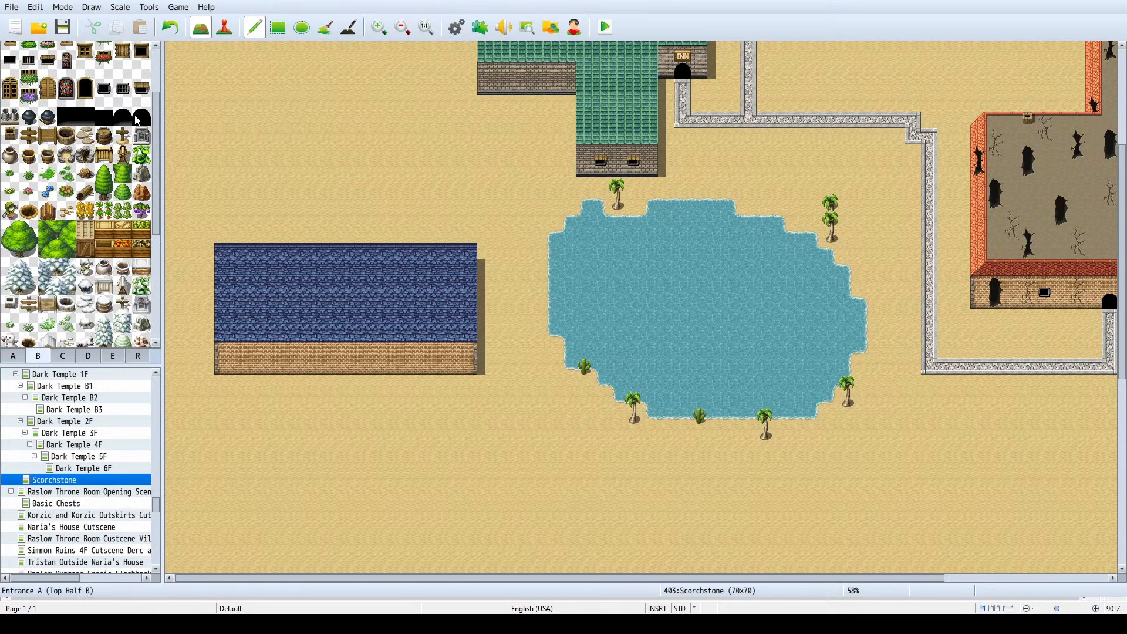
click(256, 366)
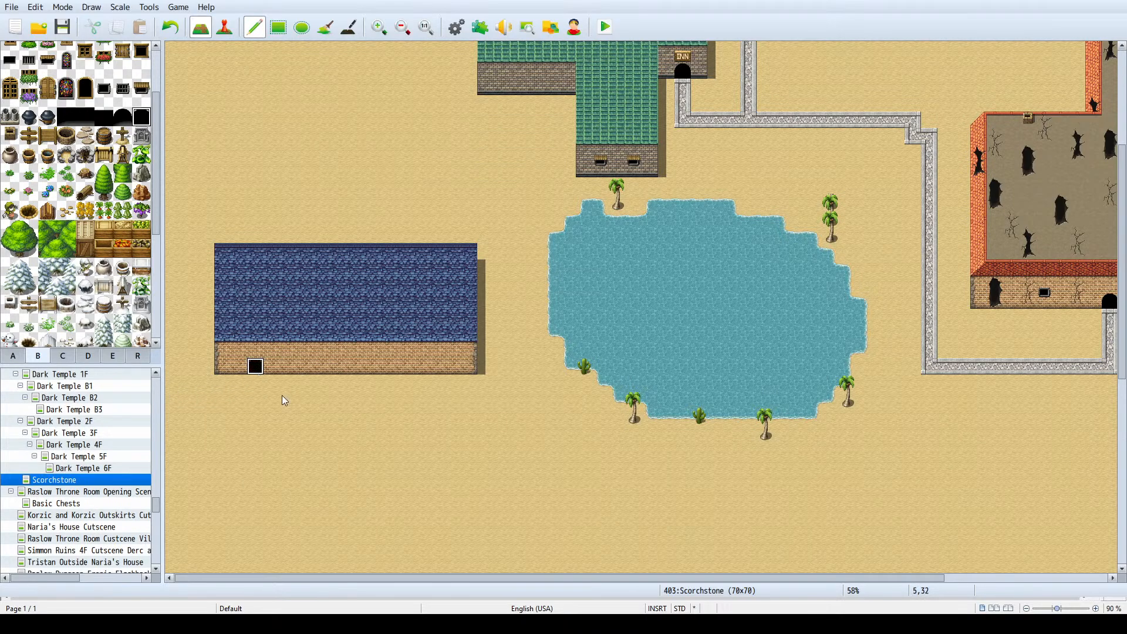
click(421, 366)
key(ctrl+z)
click(436, 367)
- Hang a weapon shop sign above the brick building's west entrance and an armor shop sign above its east entrance
scroll(132, 111, up, 3)
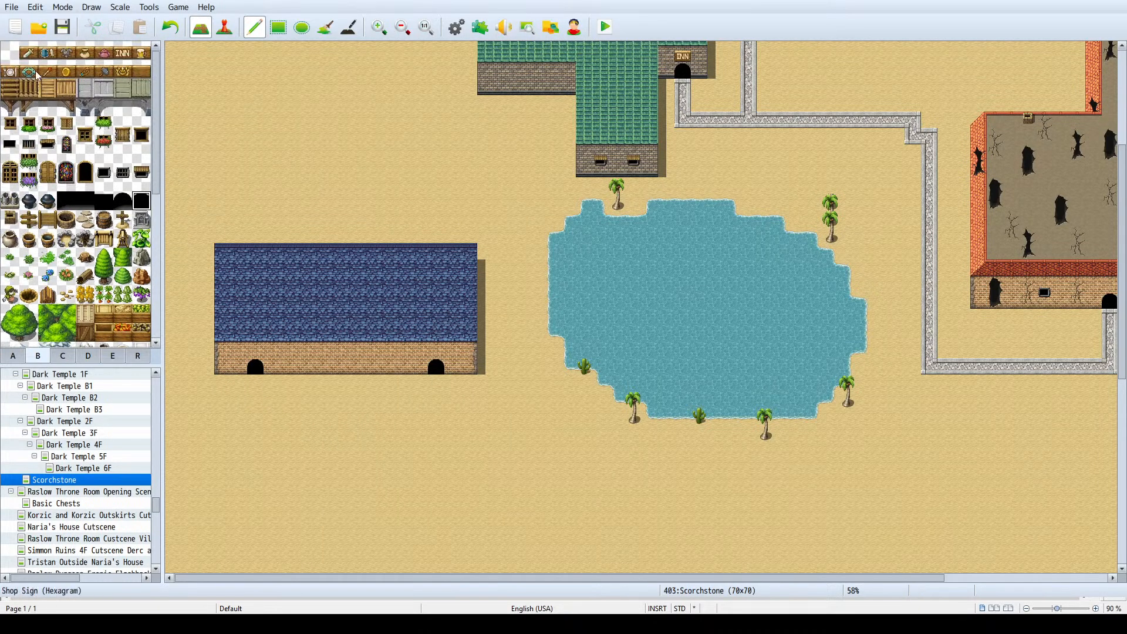
click(28, 52)
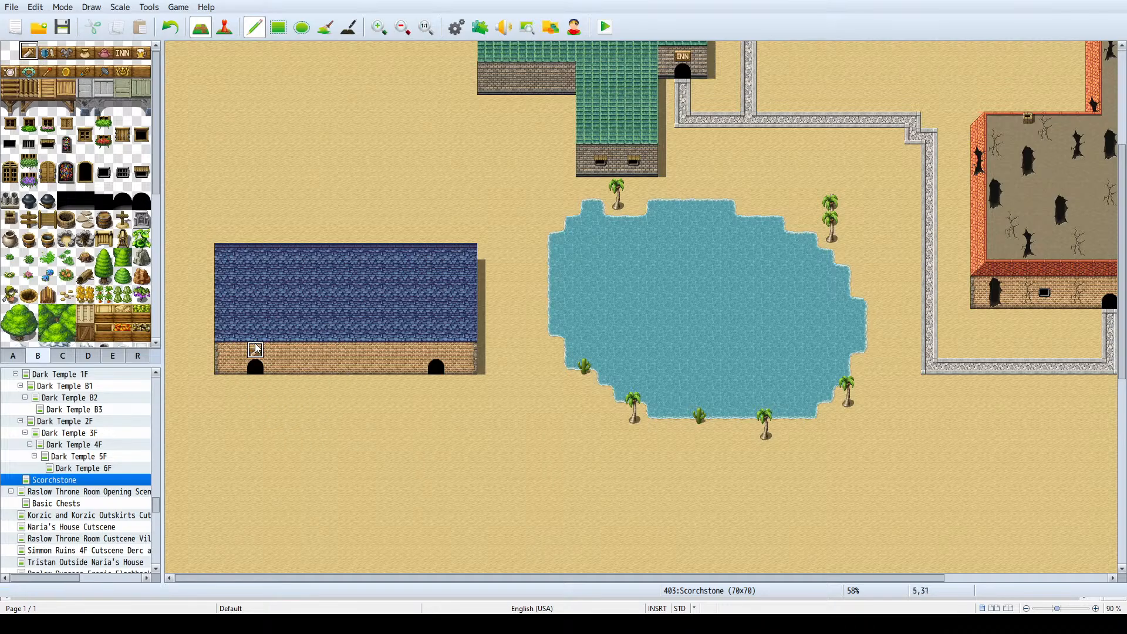
click(256, 349)
click(66, 52)
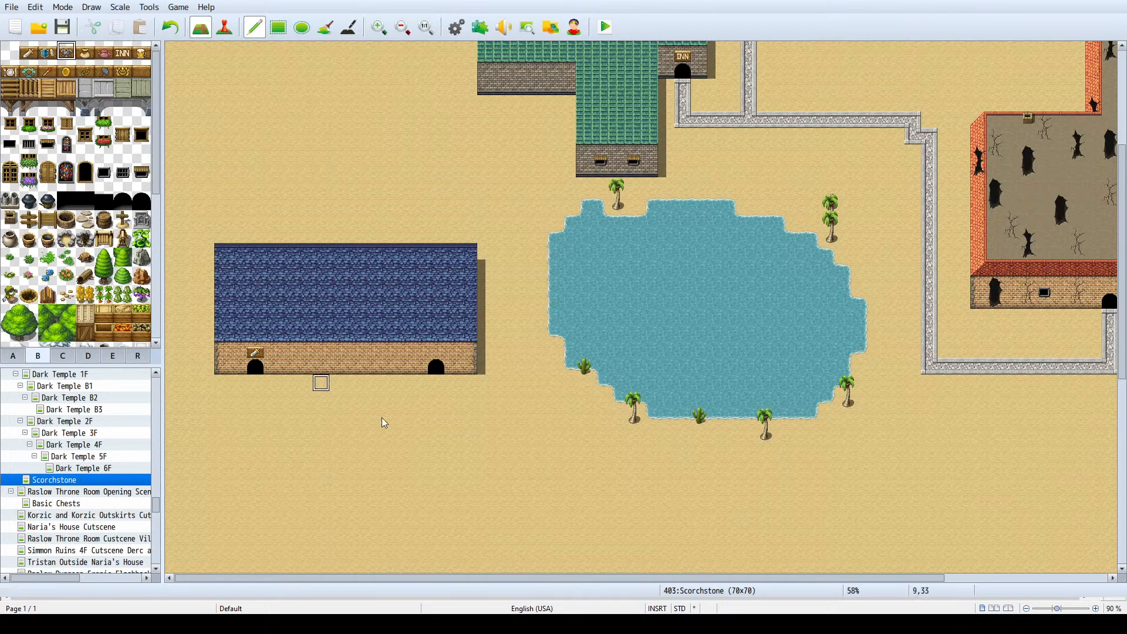
click(435, 351)
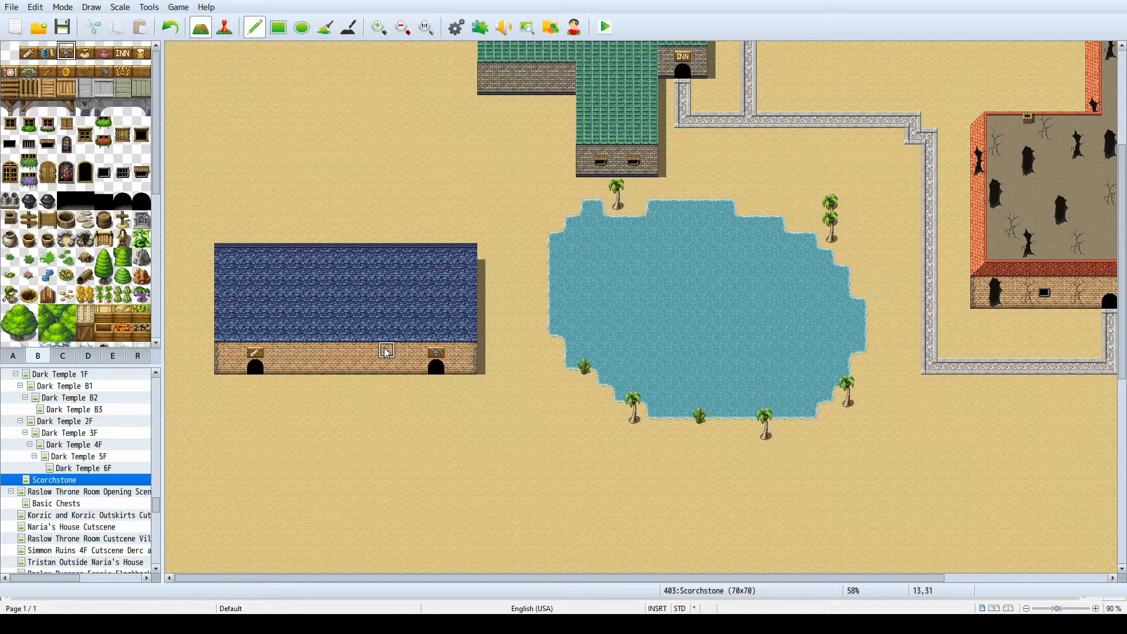
- Switch to the building list in the text document, delete the Weapon Shop and Armor Shop entries, and return to the RPG Maker map
ctrl+scroll(492, 251, down, 3)
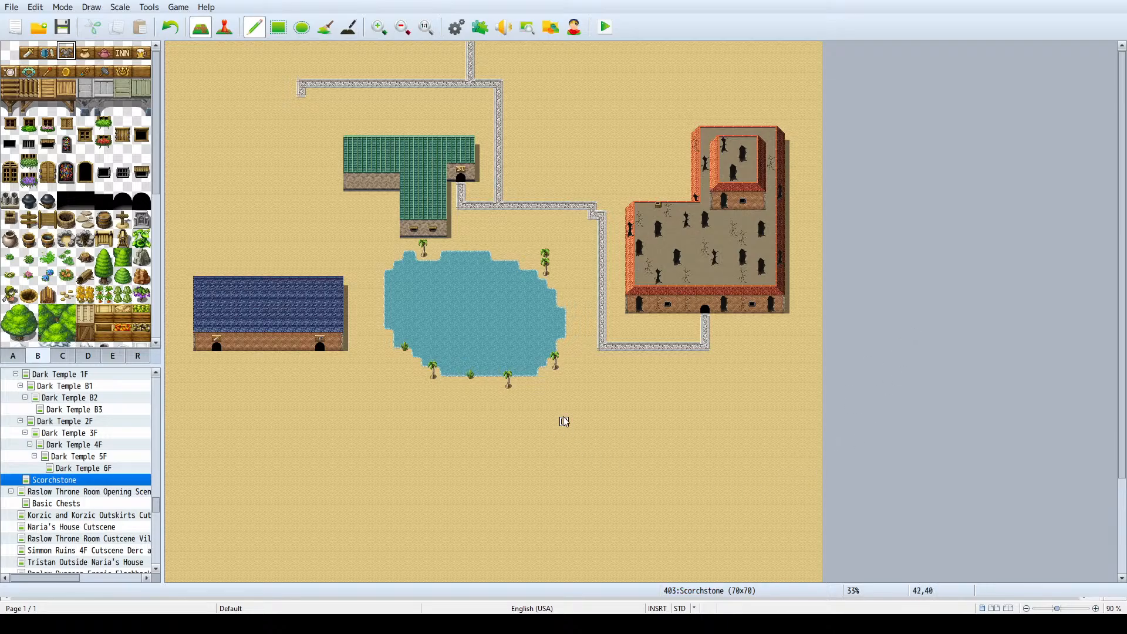
scroll(572, 411, down, 2)
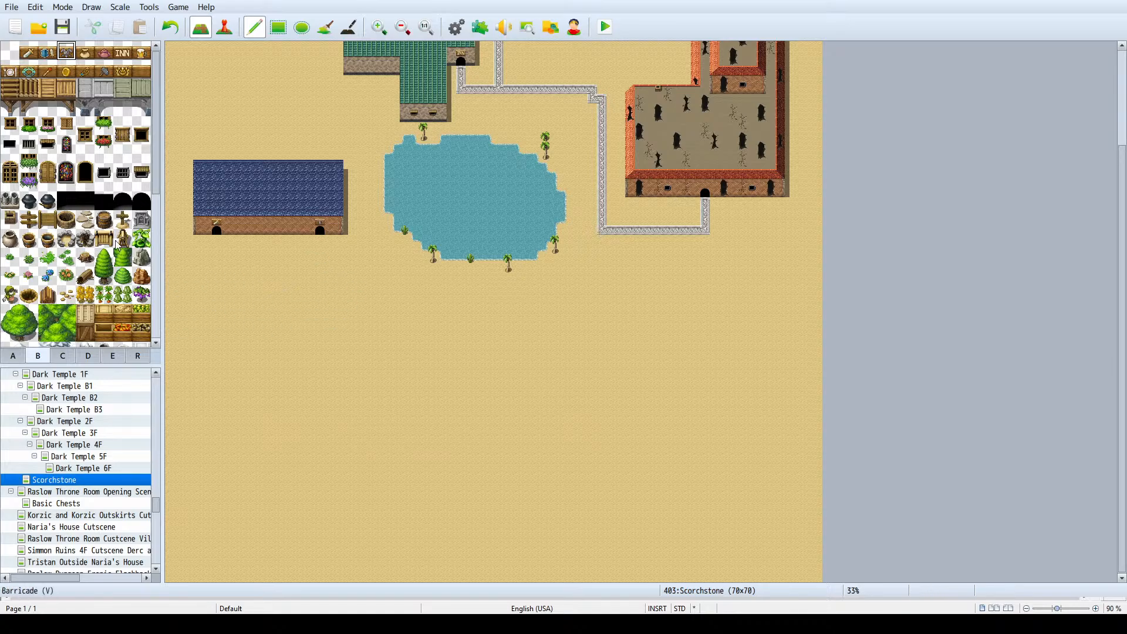
scroll(70, 234, down, 10)
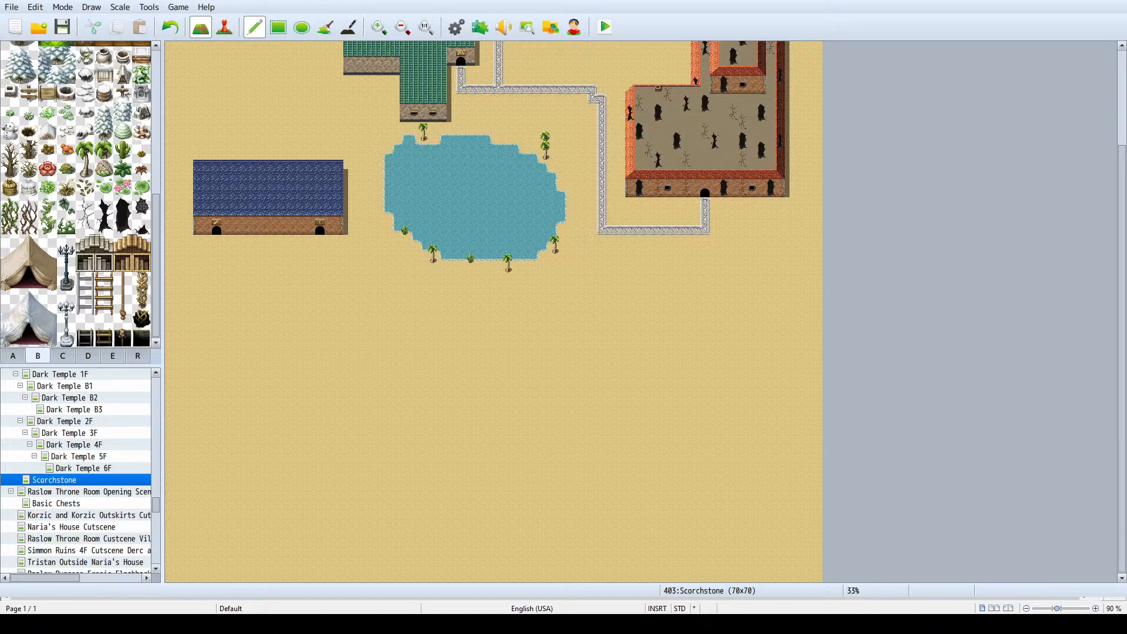
key(alt+Tab)
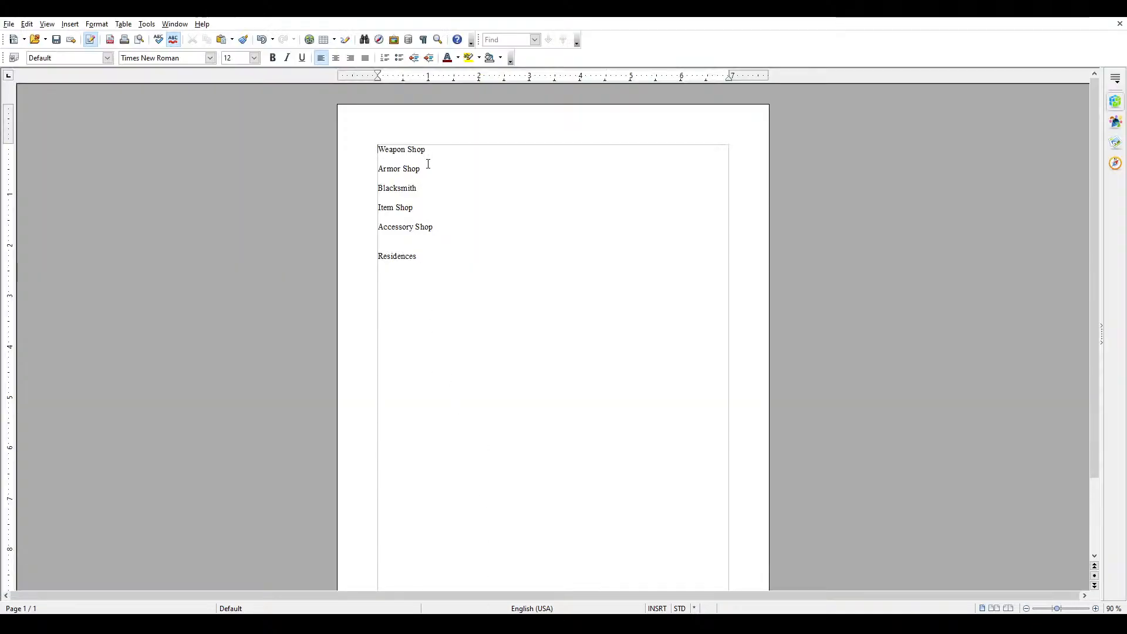
drag(428, 164, 322, 128)
key(Delete)
key(Delete)
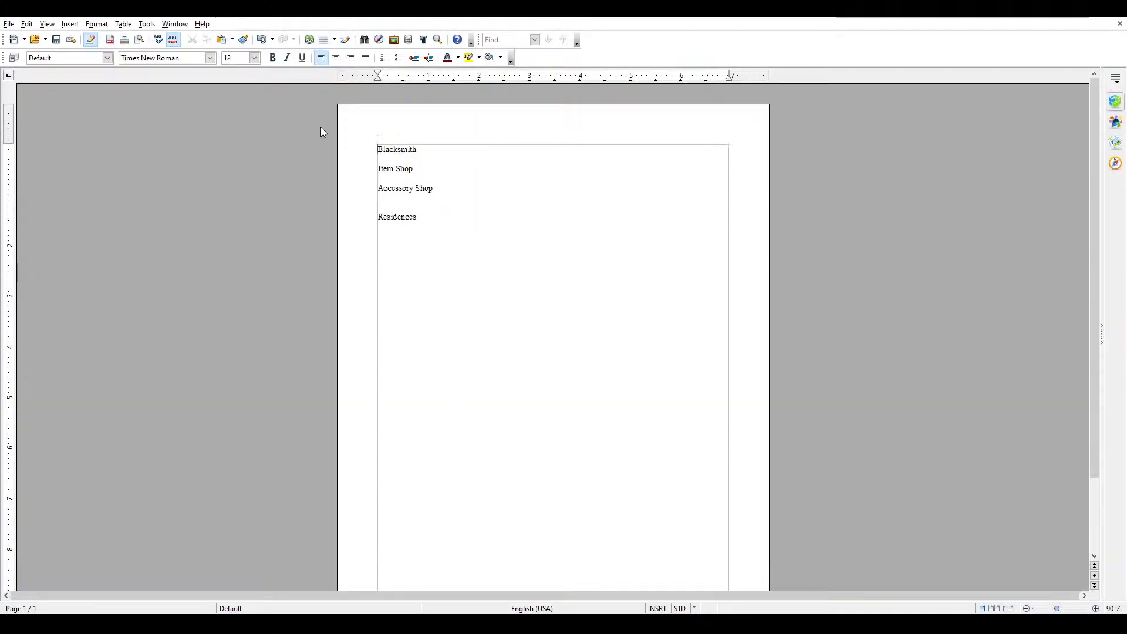
key(alt+Tab)
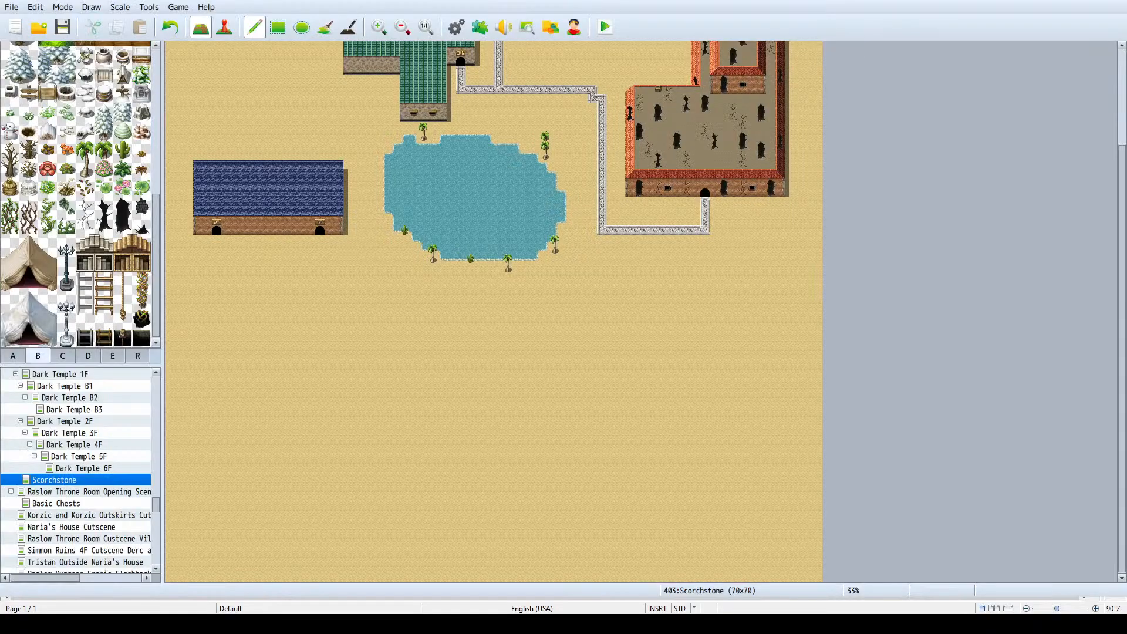
- Look through the A and B tilesets for suitable building tiles
scroll(69, 213, down, 1)
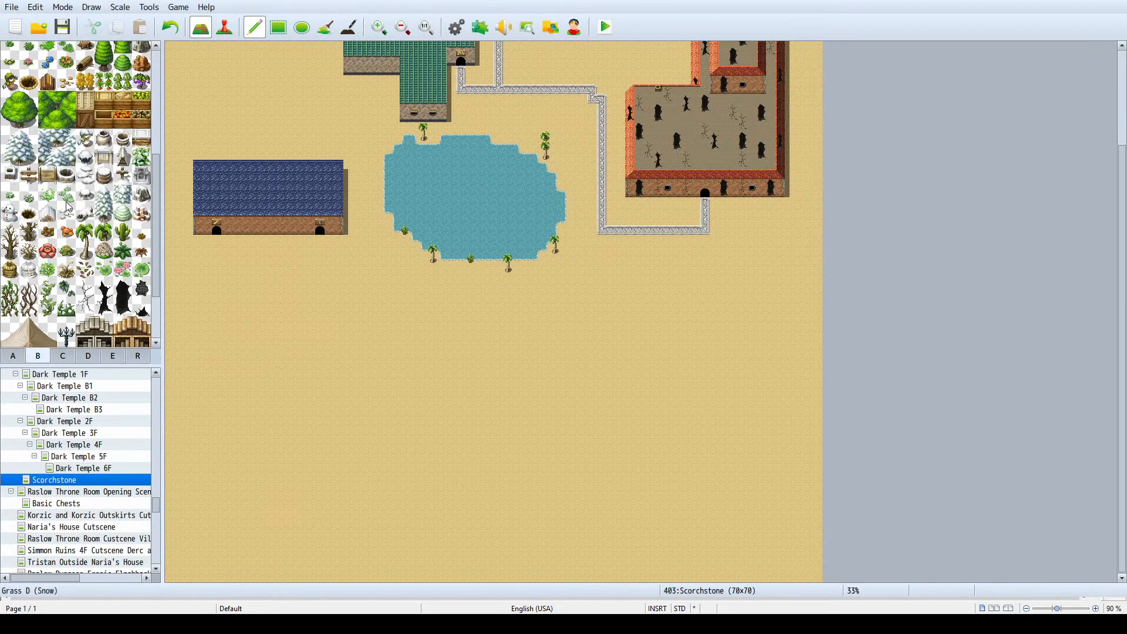
scroll(69, 213, up, 1)
click(13, 355)
scroll(46, 319, up, 5)
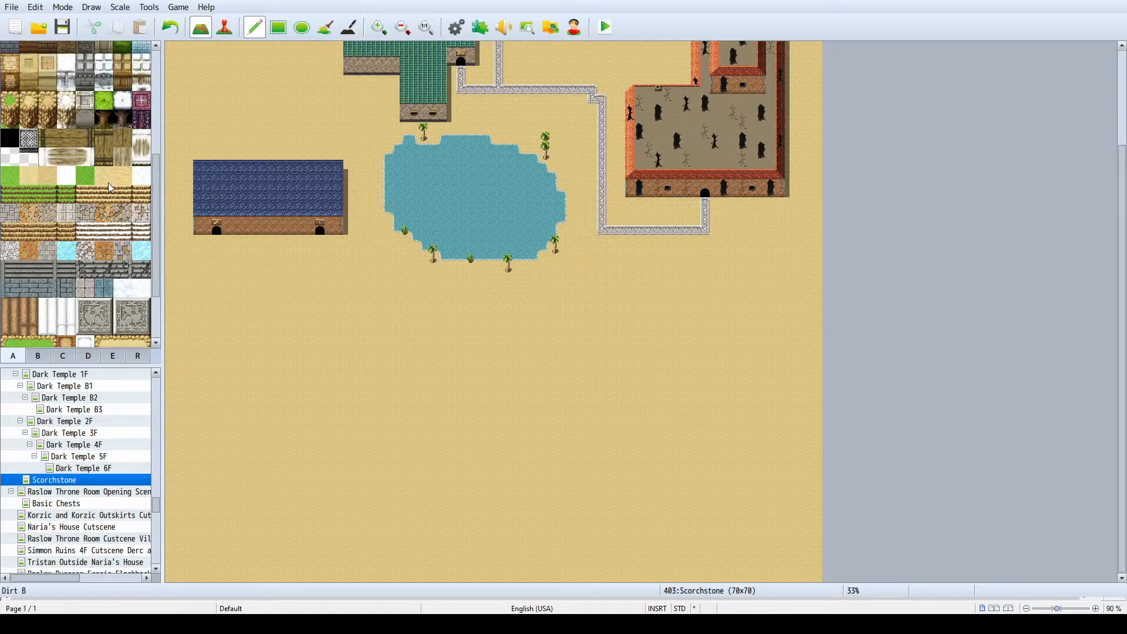
click(38, 355)
scroll(73, 187, up, 6)
scroll(73, 187, up, 2)
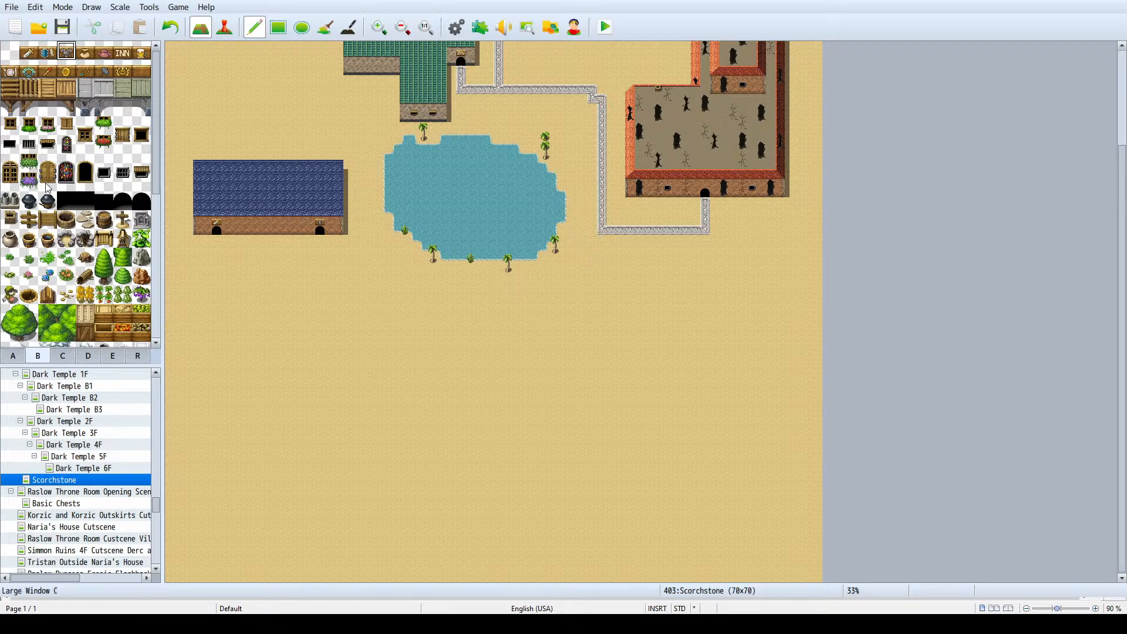
scroll(49, 188, down, 2)
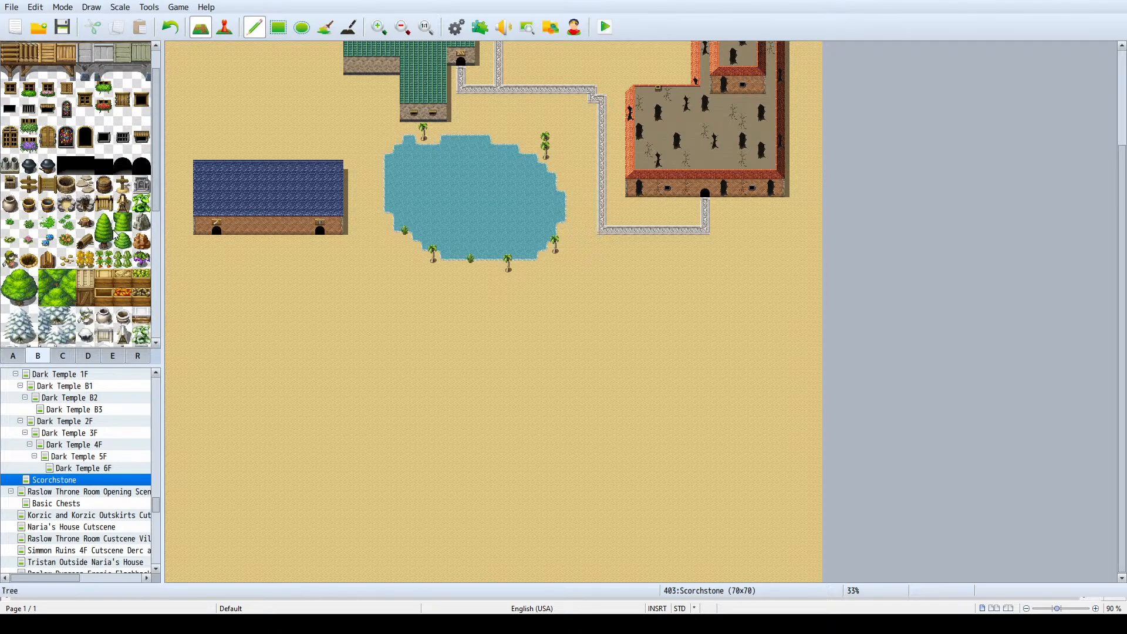
scroll(123, 246, down, 5)
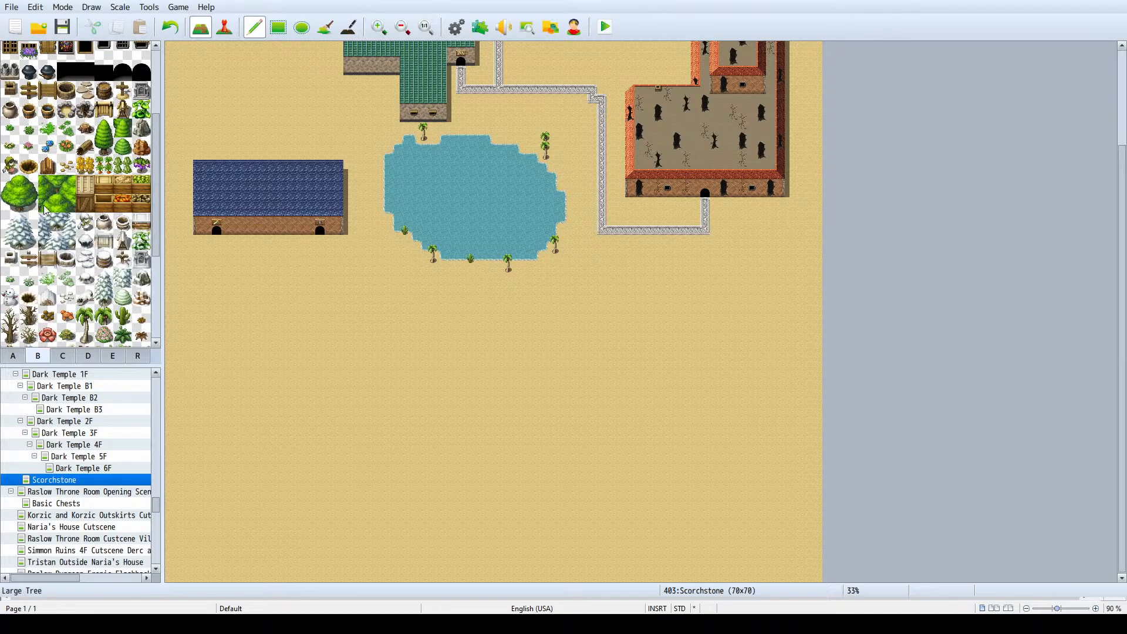
scroll(63, 246, up, 7)
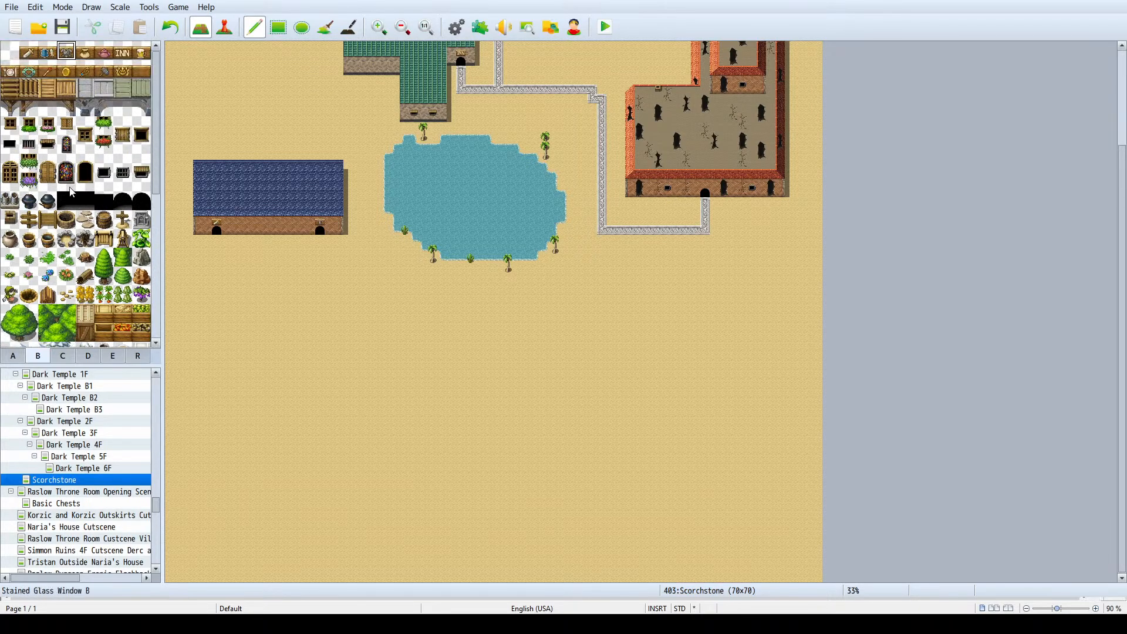
- Place an awning-covered window on the brick wall of the inn's west wing
click(101, 163)
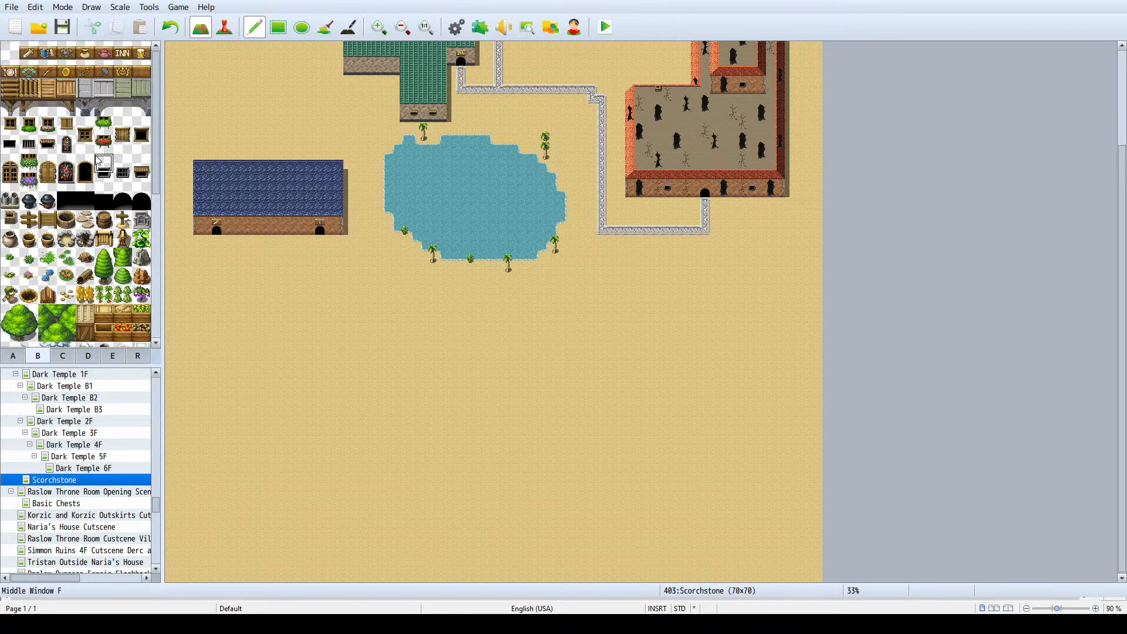
click(105, 180)
drag(103, 181, 141, 183)
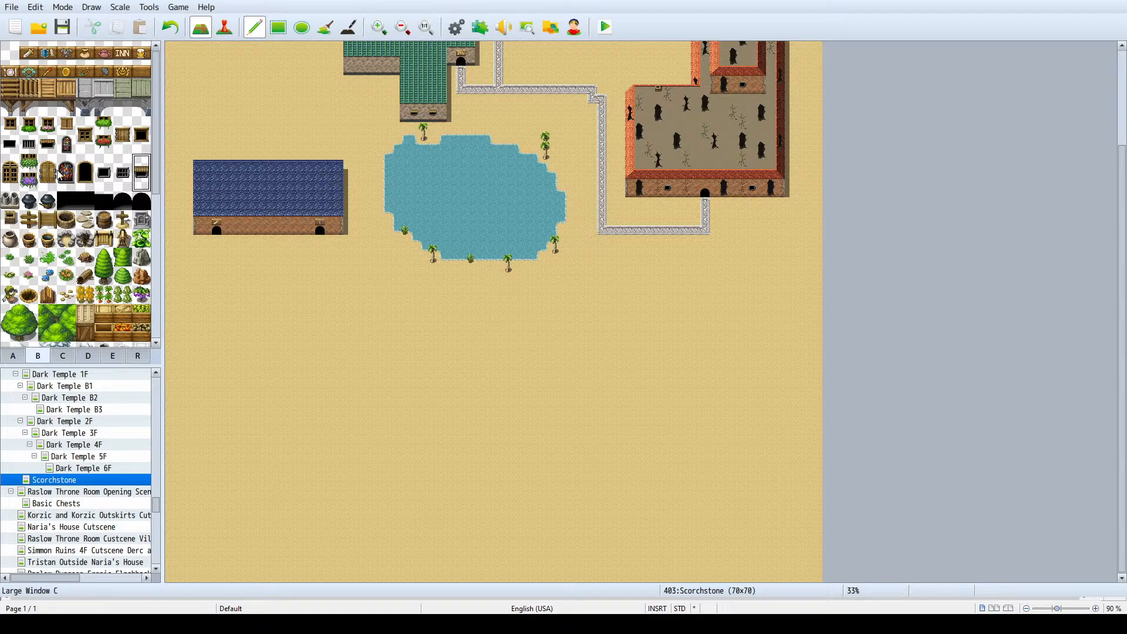
click(85, 143)
drag(85, 144, 83, 133)
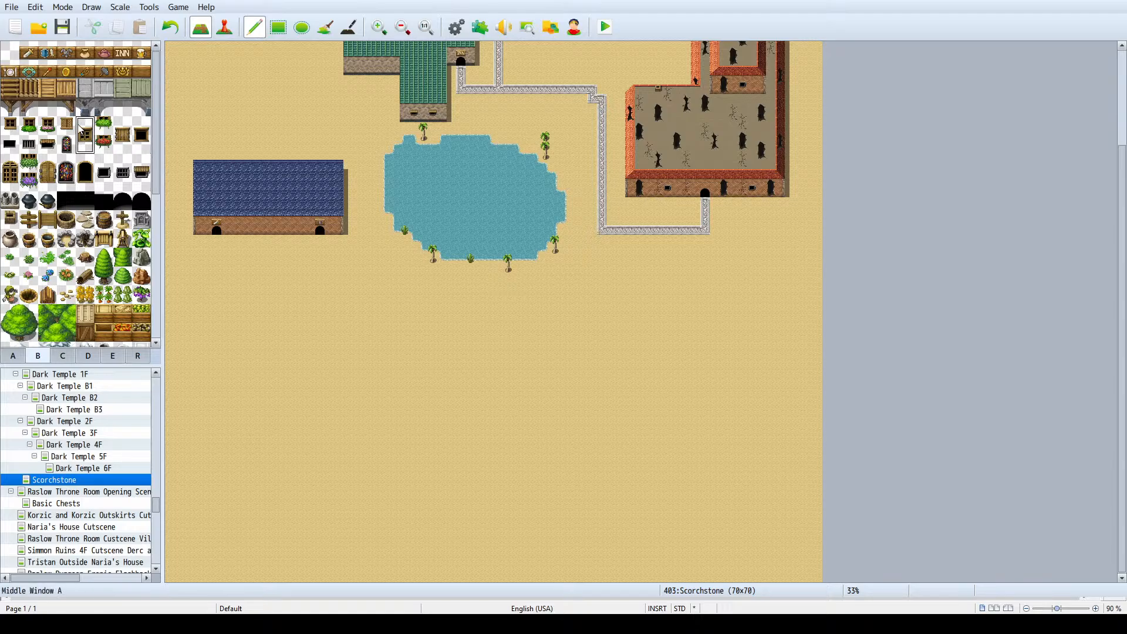
click(38, 132)
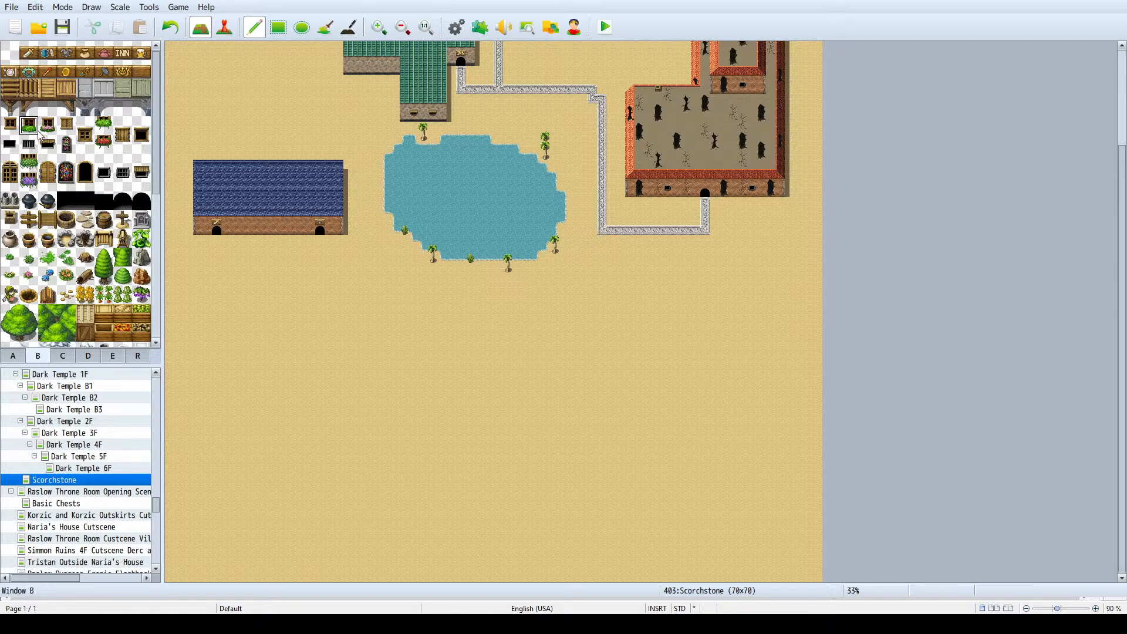
click(125, 124)
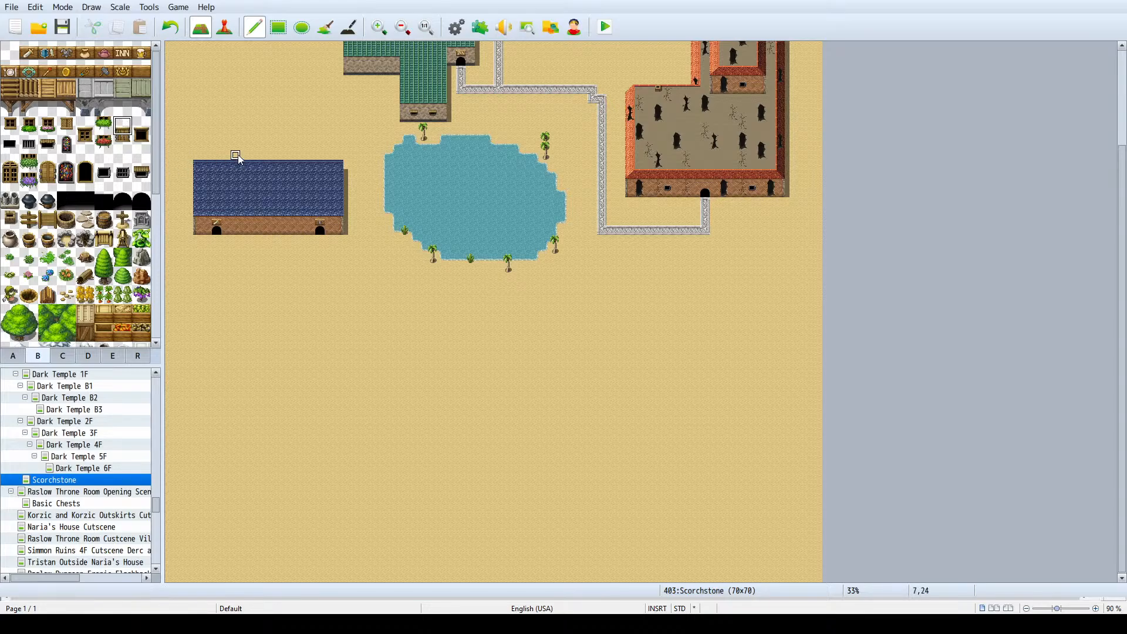
ctrl+scroll(430, 110, up, 1)
scroll(431, 112, up, 4)
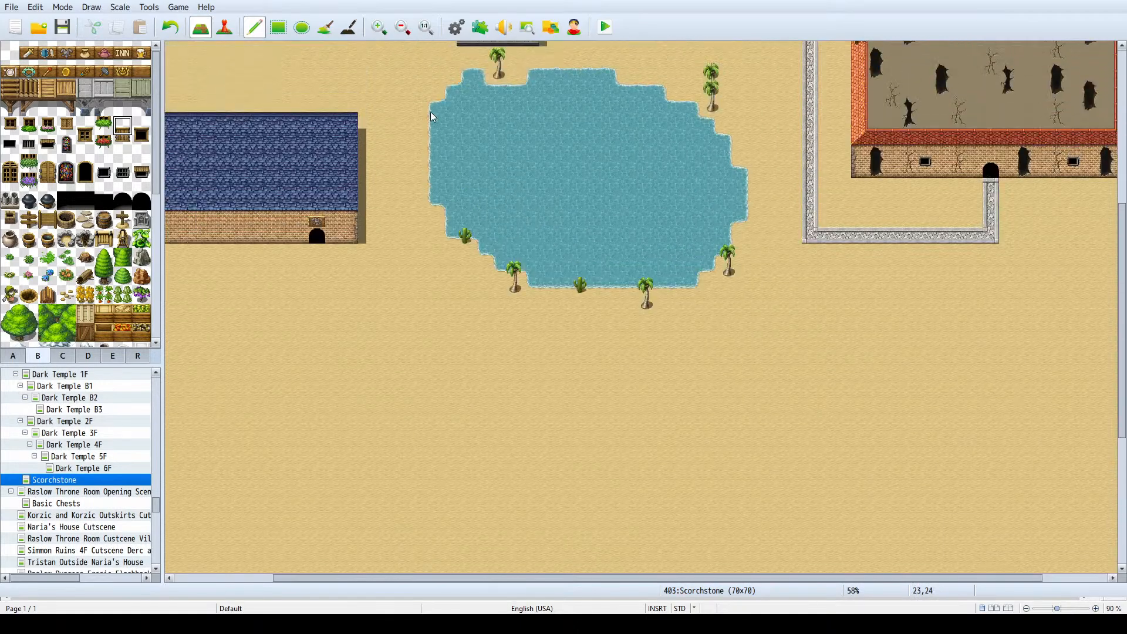
ctrl+scroll(488, 106, up, 1)
scroll(418, 93, up, 3)
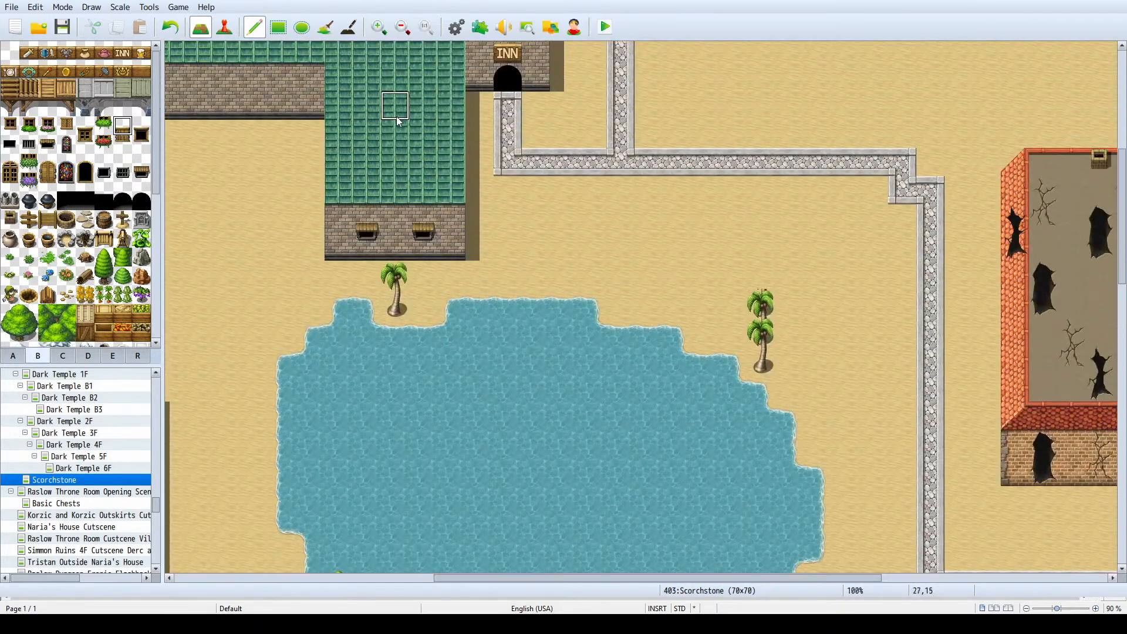
click(254, 93)
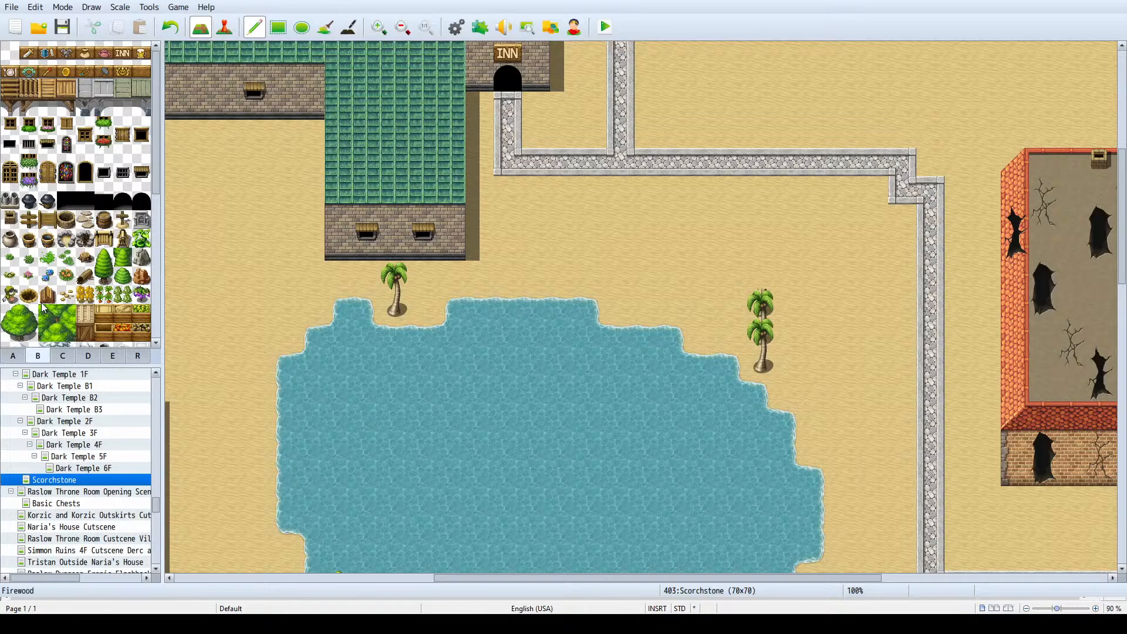
- Open the Valport Blacksmith and Shops map and bring up the Blacksmith Apprentice event for viewing
scroll(68, 464, up, 5)
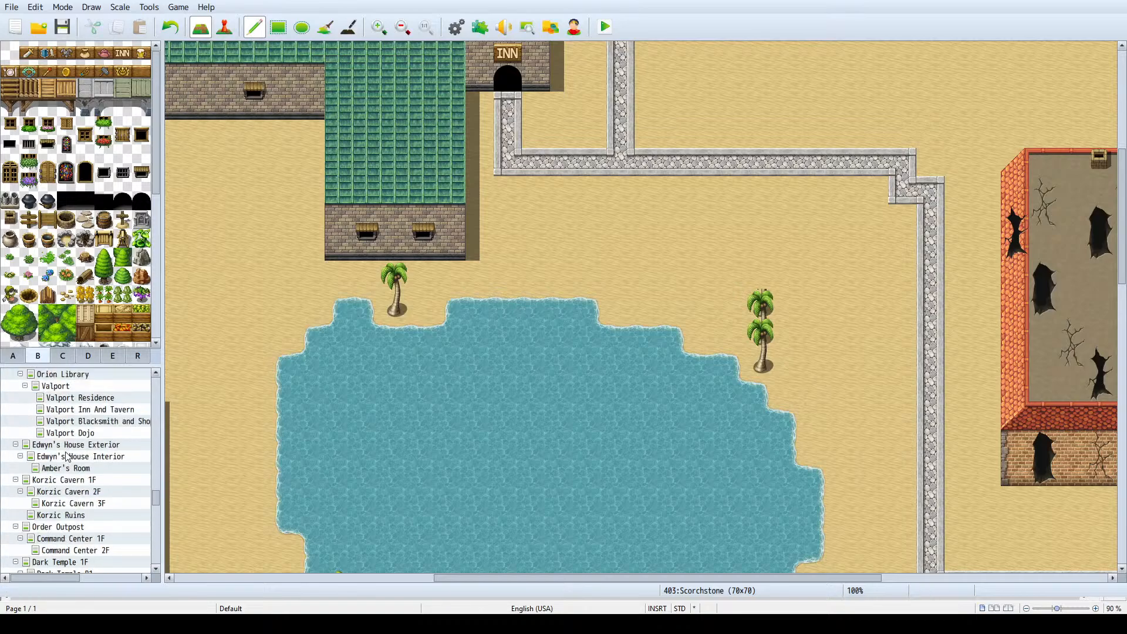
scroll(79, 429, up, 1)
click(81, 432)
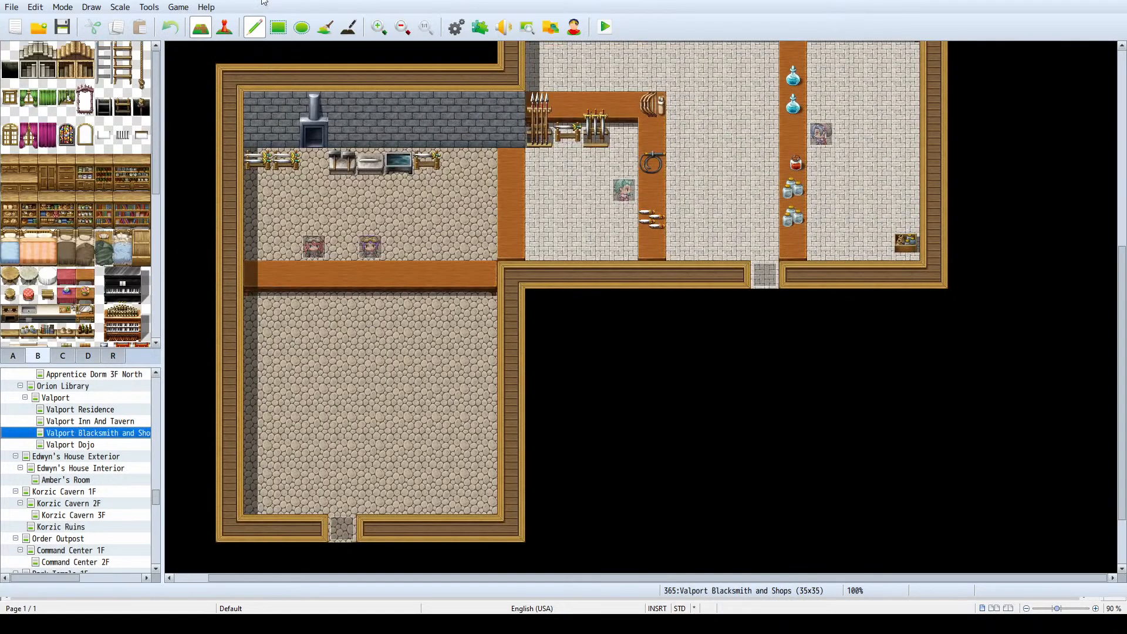
click(224, 27)
double_click(370, 247)
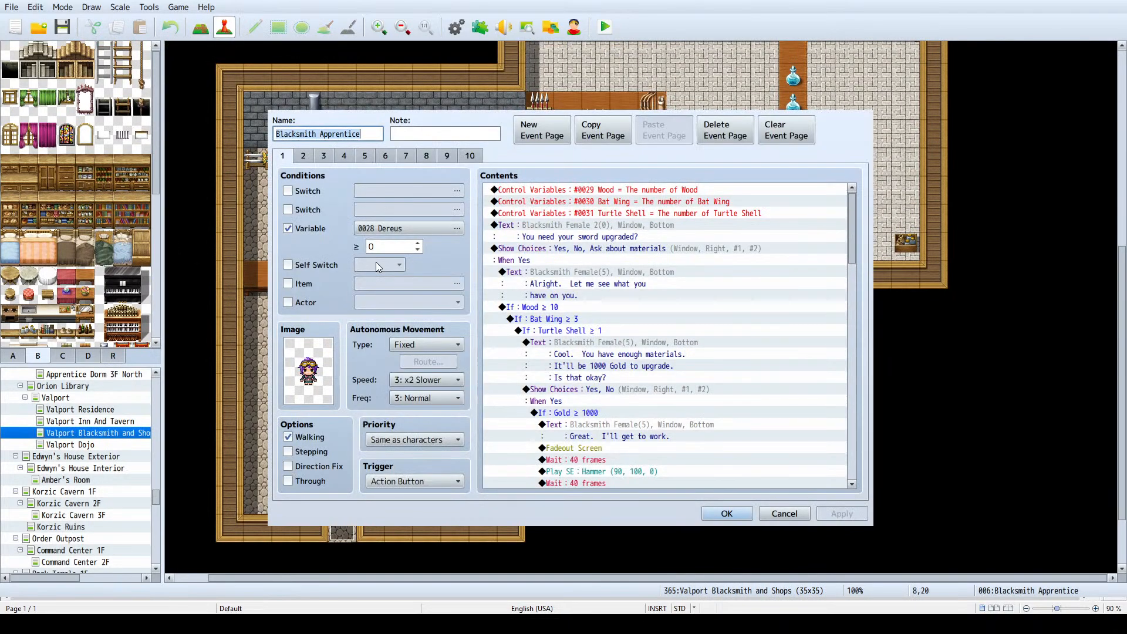
- Examine the Blacksmith Apprentice's event pages 2 to 10, particularly the sword upgrade dialogue on page 9, and close the event without changes
click(303, 155)
click(324, 156)
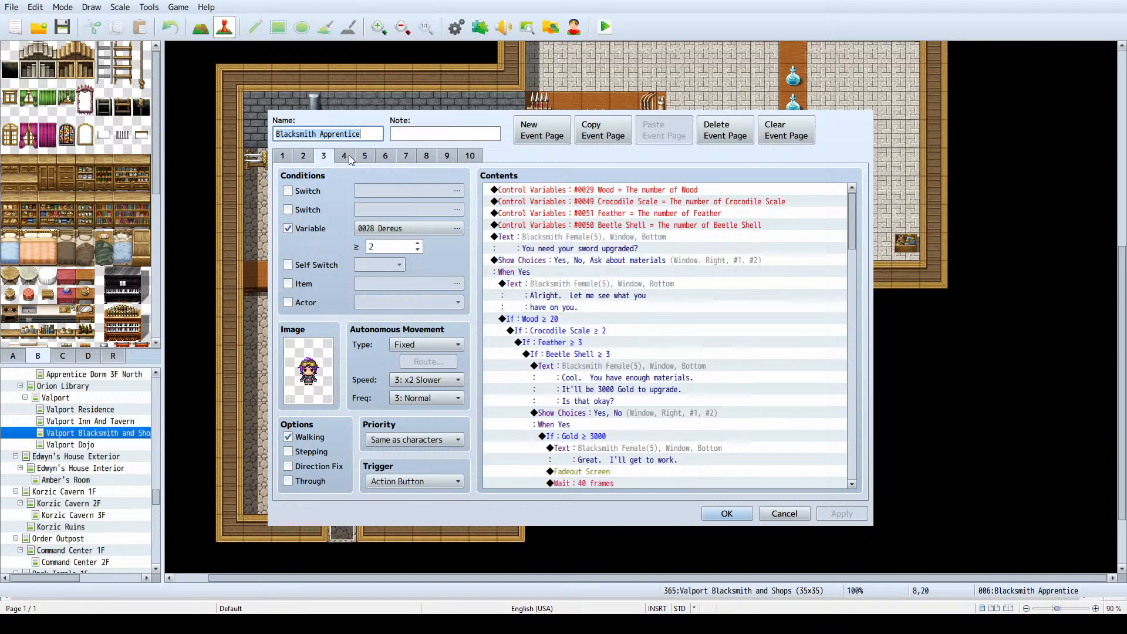
click(344, 156)
click(365, 156)
click(385, 155)
click(406, 155)
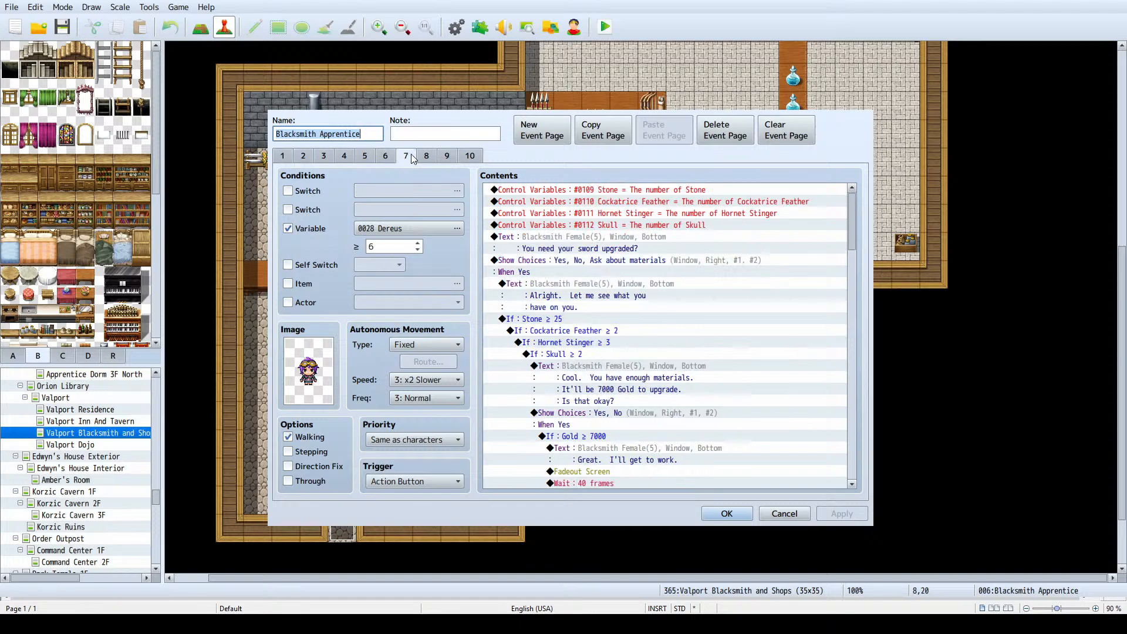
click(426, 155)
click(446, 156)
click(468, 156)
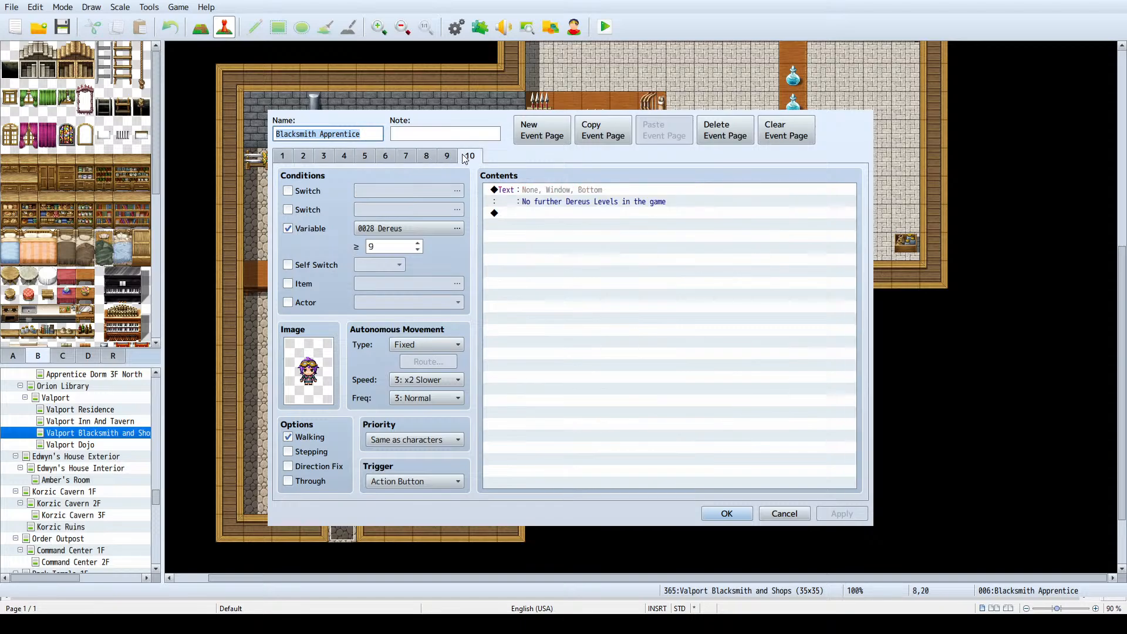
click(447, 156)
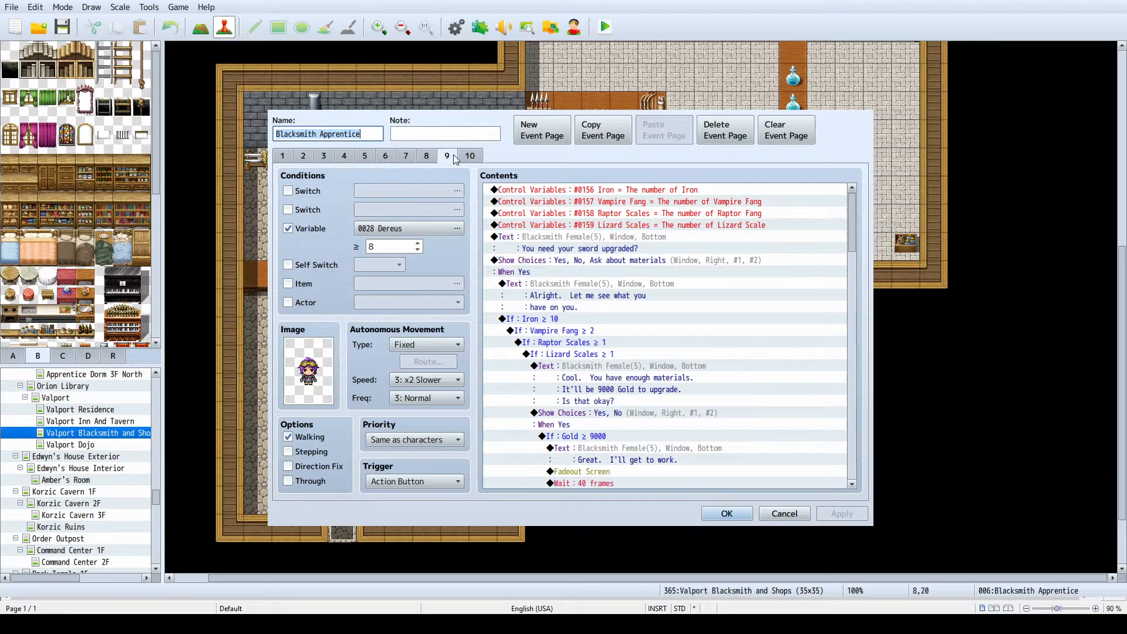
double_click(587, 285)
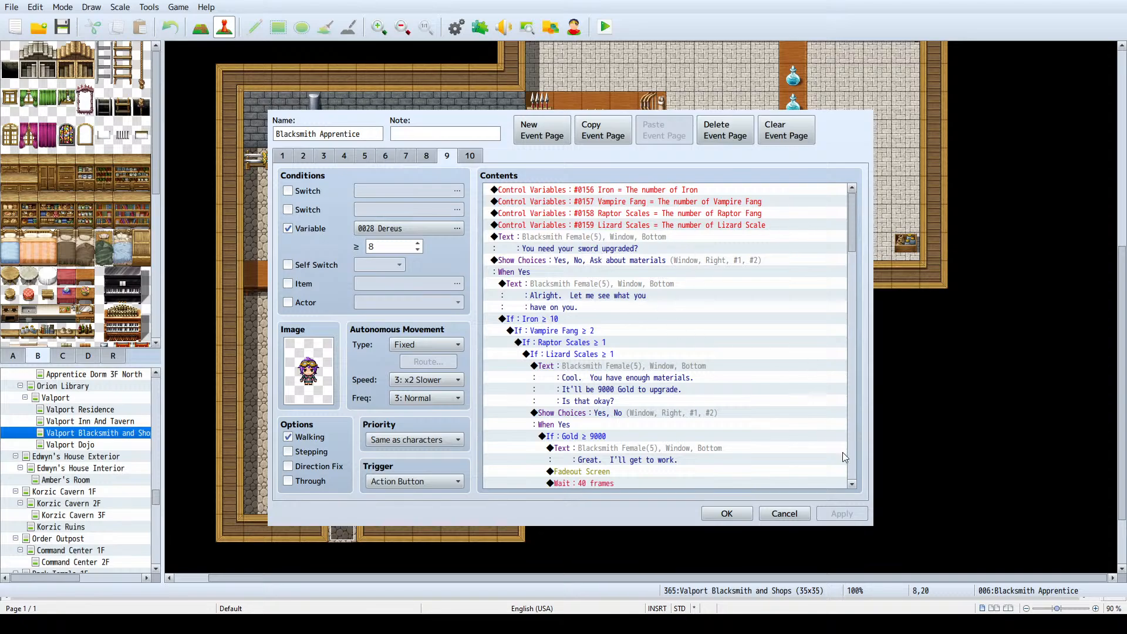
click(785, 513)
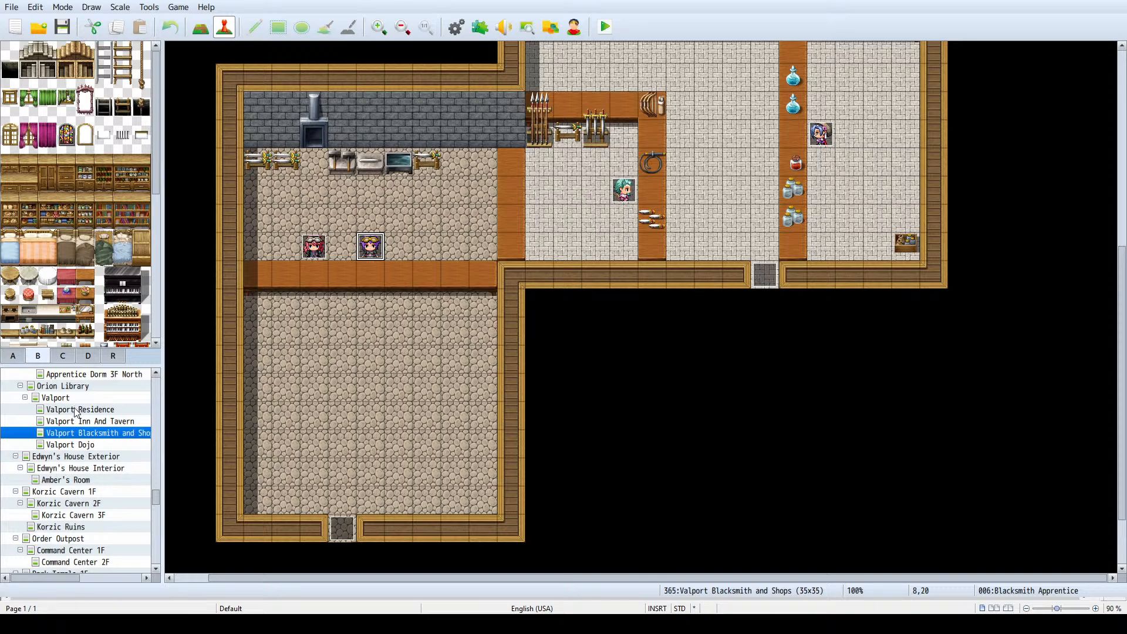
scroll(82, 415, down, 5)
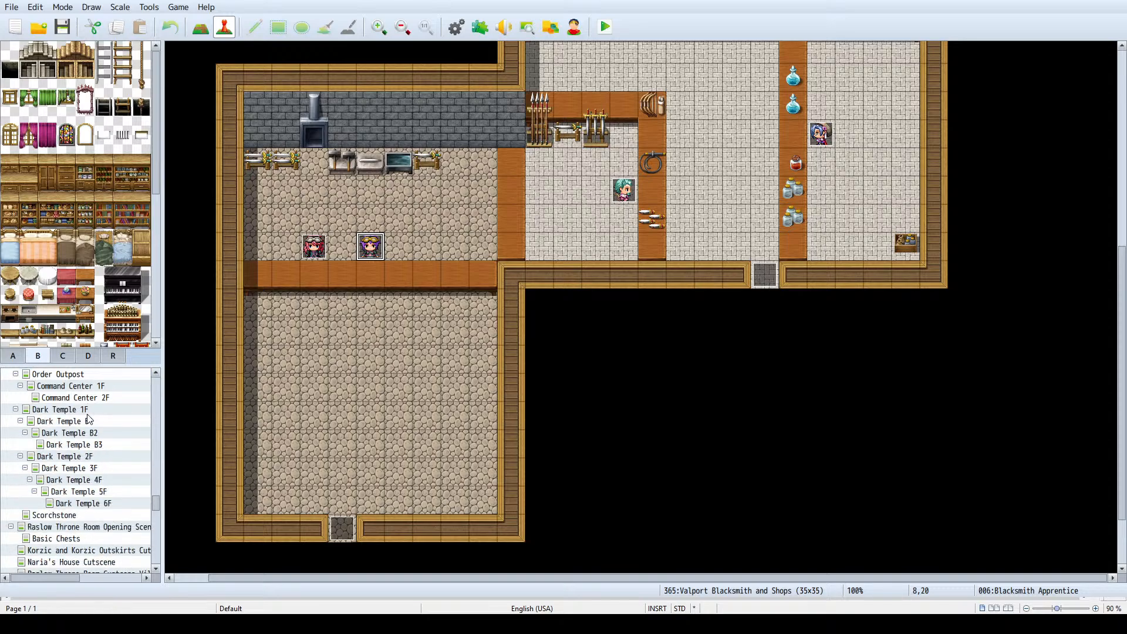
- Return to the Scorchstone map, save the project and look over the buildings around the lake
click(88, 514)
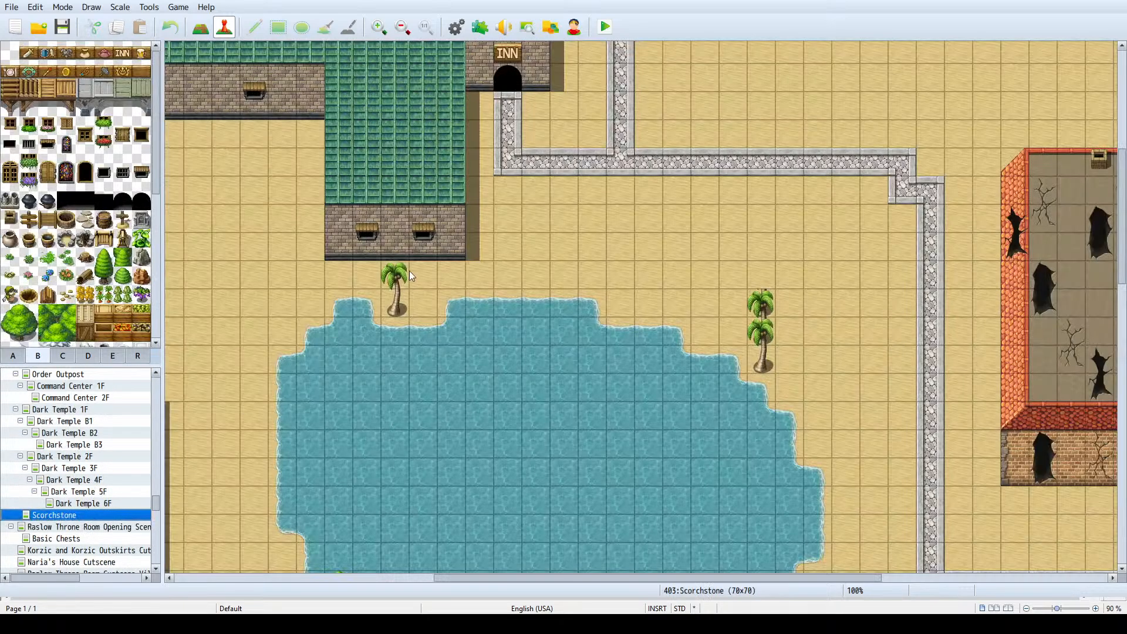
ctrl+scroll(428, 243, down, 5)
scroll(353, 91, up, 1)
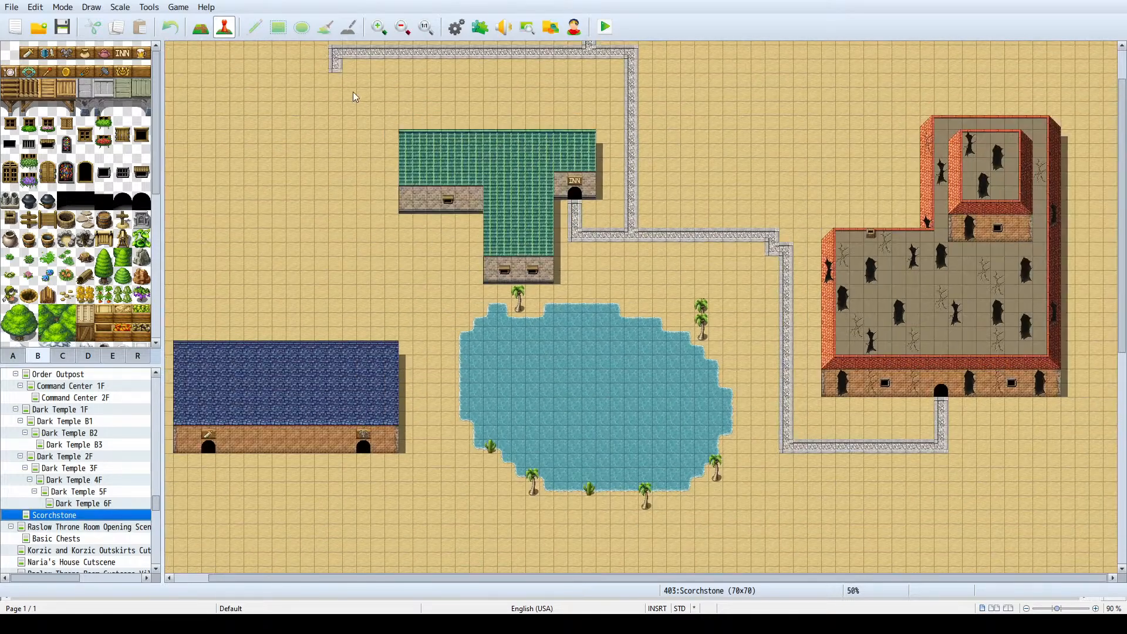
click(63, 29)
scroll(310, 276, down, 3)
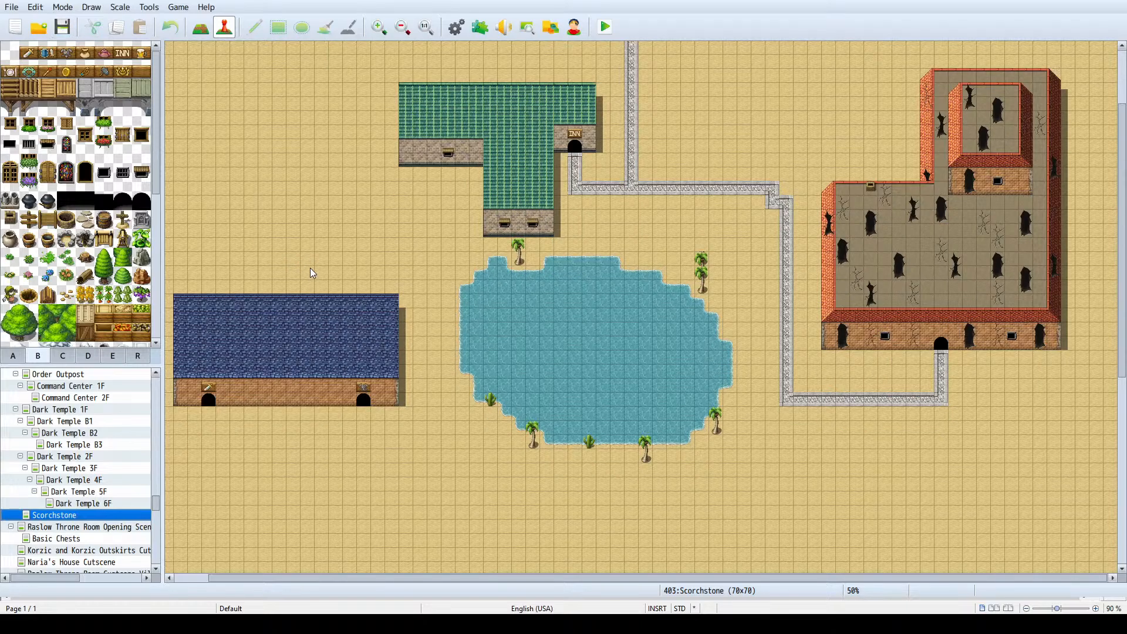
scroll(319, 242, up, 3)
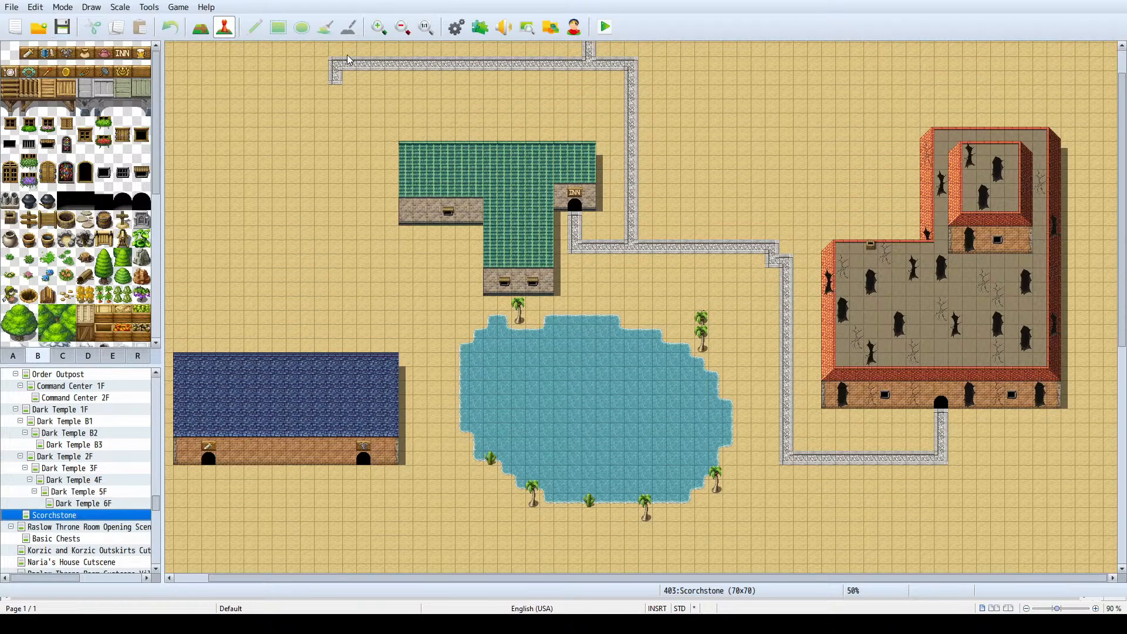
- Switch to map editing and compare window tiles in the B tileset for the blue-roofed shop building
click(200, 27)
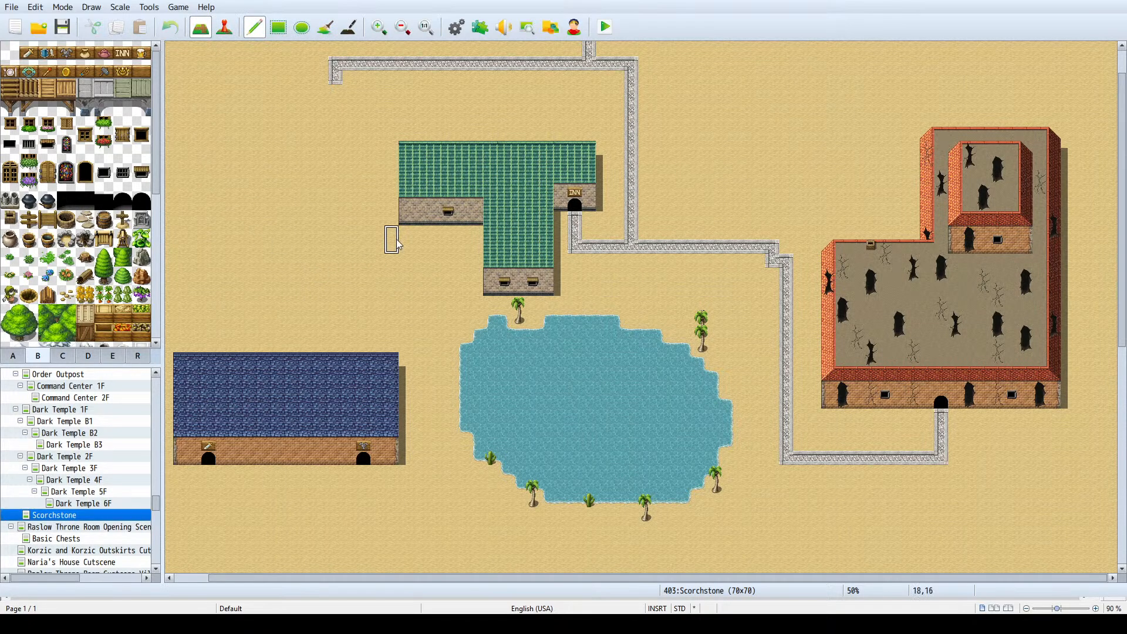
scroll(254, 394, down, 1)
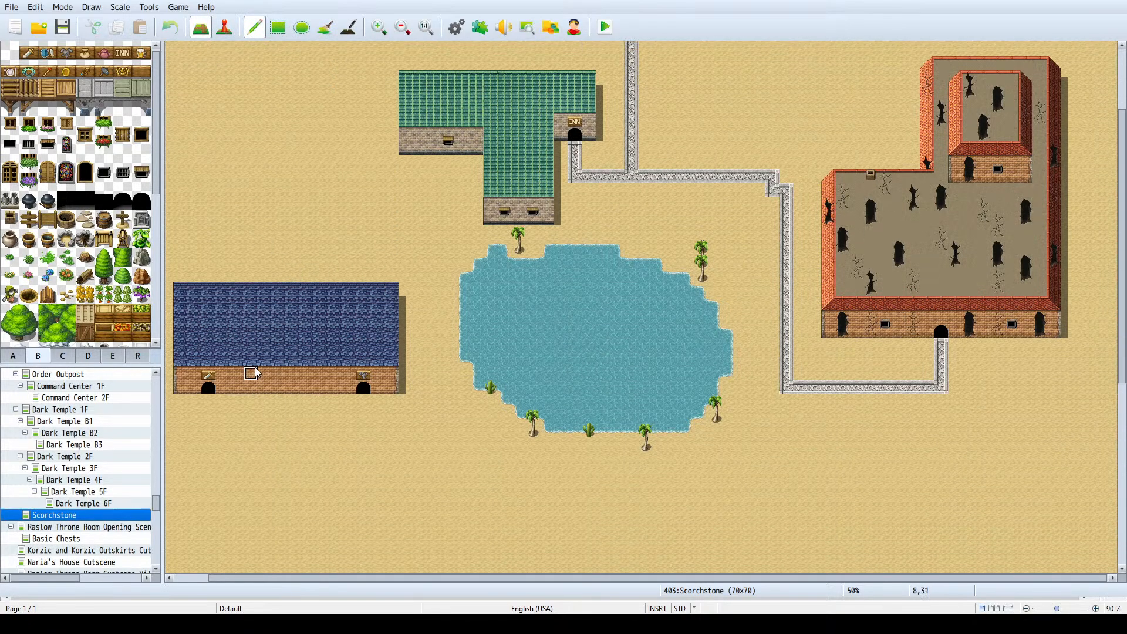
scroll(213, 300, up, 1)
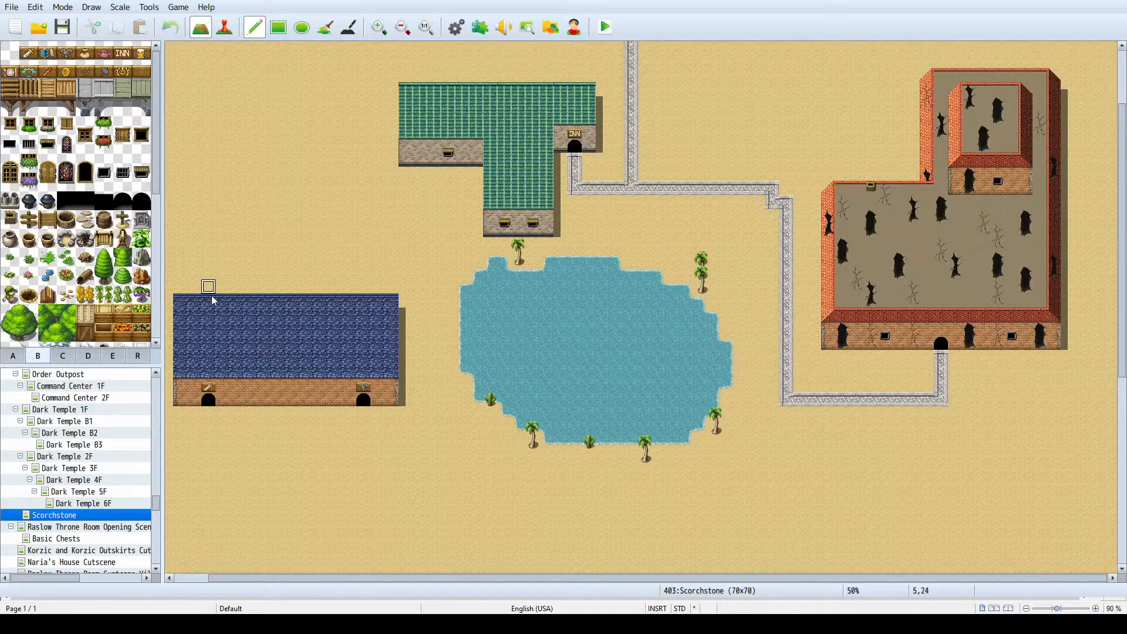
scroll(403, 579, left, 1)
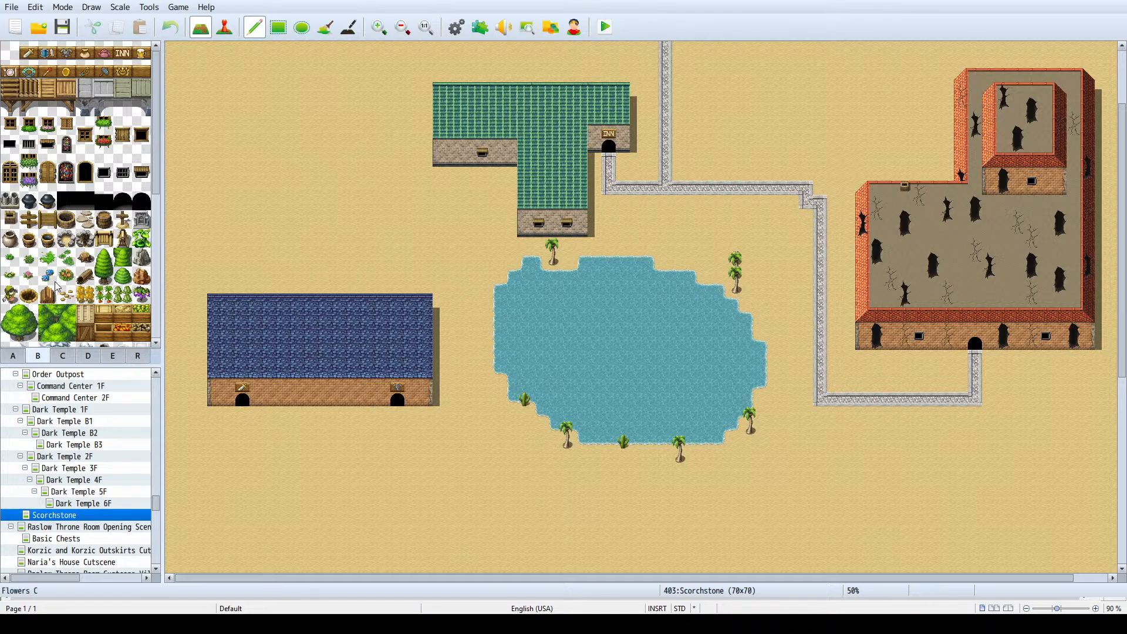
scroll(59, 282, down, 2)
scroll(64, 276, up, 2)
click(104, 201)
click(29, 146)
click(44, 148)
click(85, 130)
drag(87, 131, 79, 143)
scroll(182, 207, down, 1)
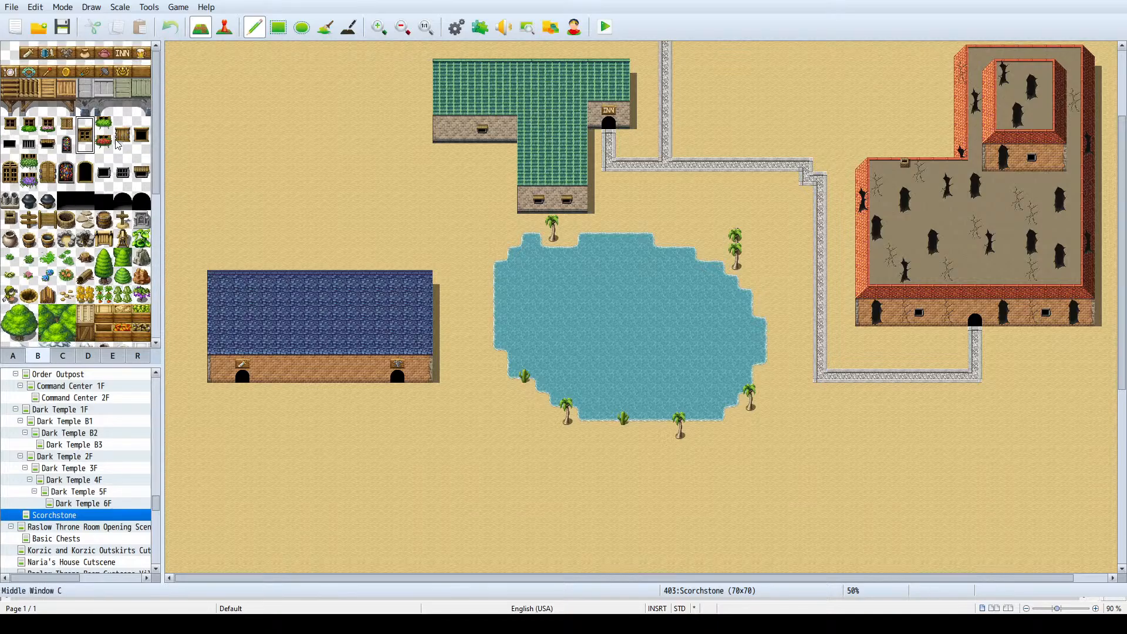
- Place two awning-covered windows on the brick wall of the blue-roofed building, between its two doorways
click(129, 169)
drag(138, 175, 138, 166)
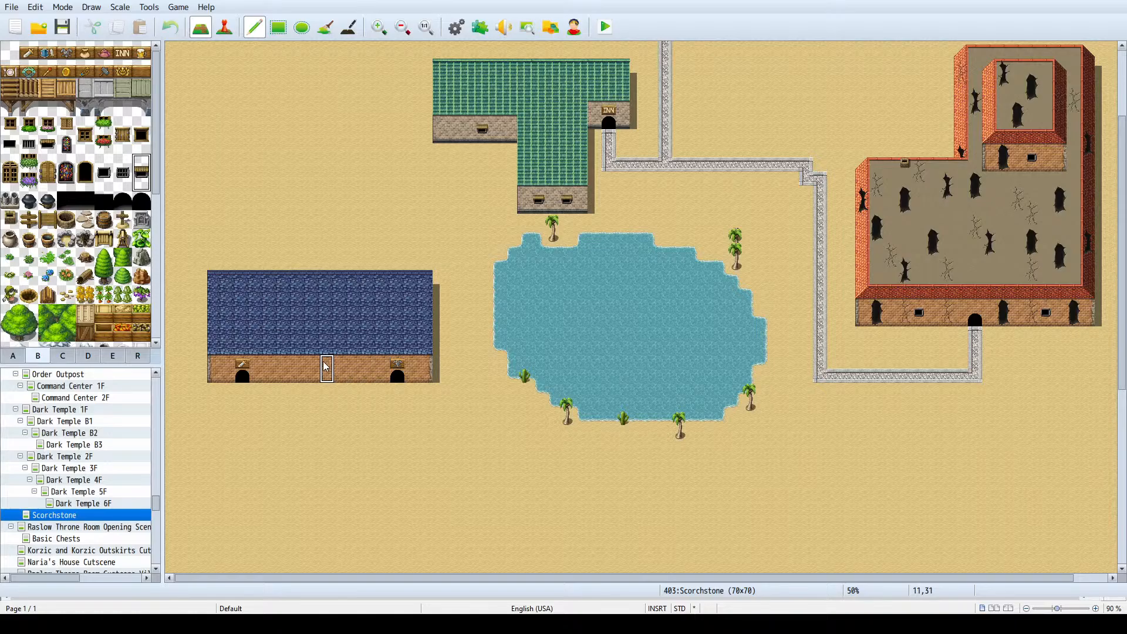
click(286, 371)
click(362, 372)
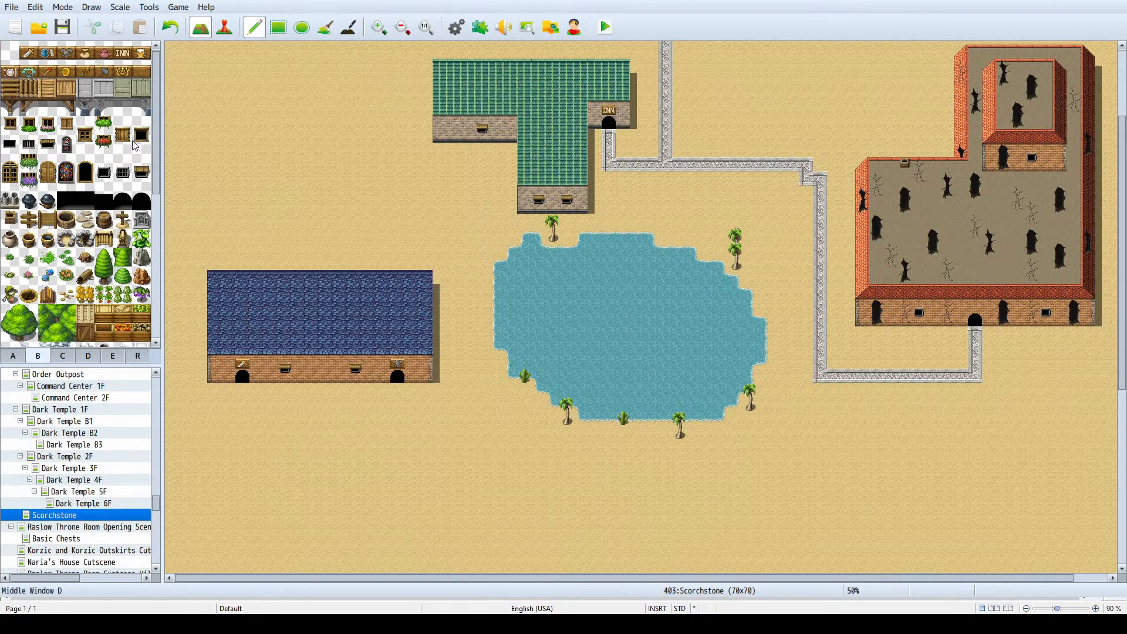
- Look through the B tileset's window, doorway, tree and desert plant tiles for further town details
drag(135, 147, 139, 135)
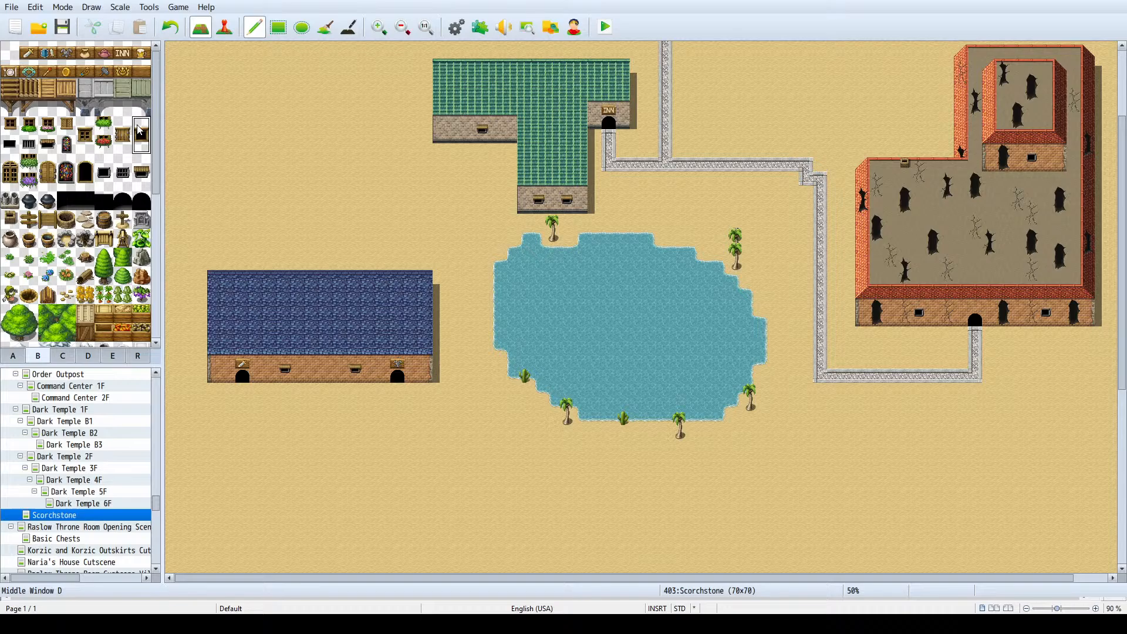
click(85, 166)
scroll(87, 196, down, 4)
scroll(86, 196, up, 4)
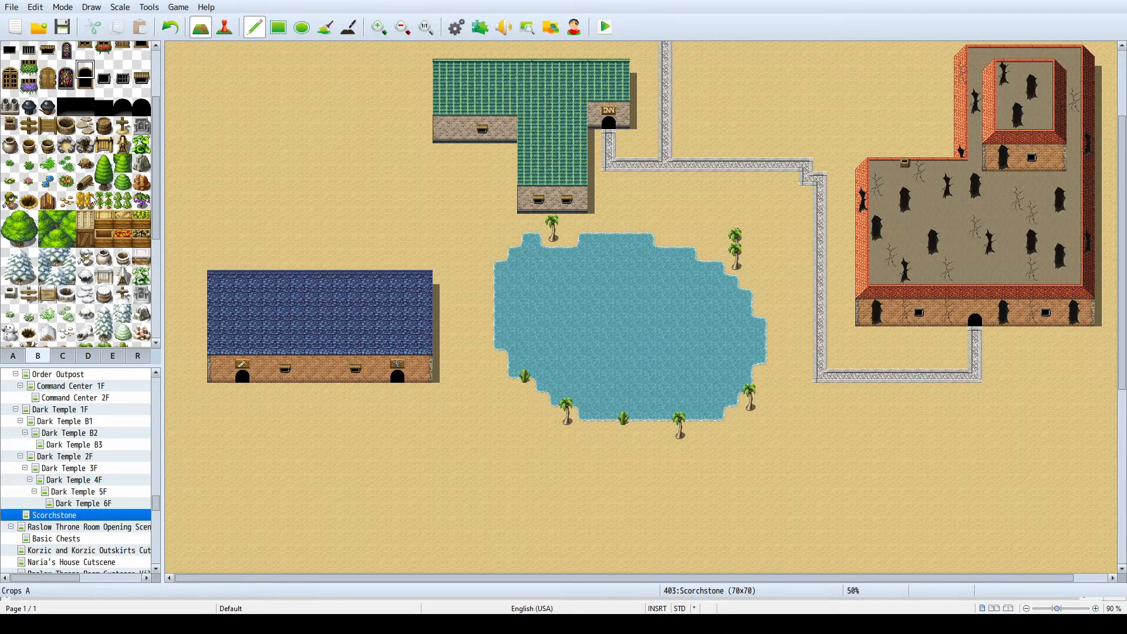
scroll(87, 189, down, 3)
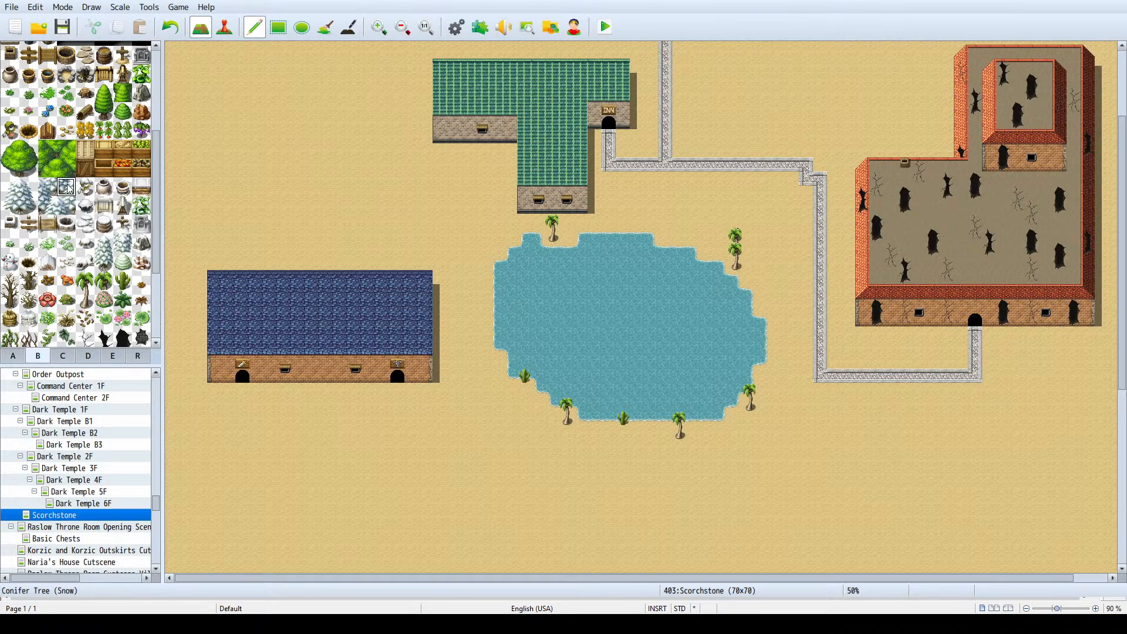
click(51, 189)
drag(51, 188, 66, 227)
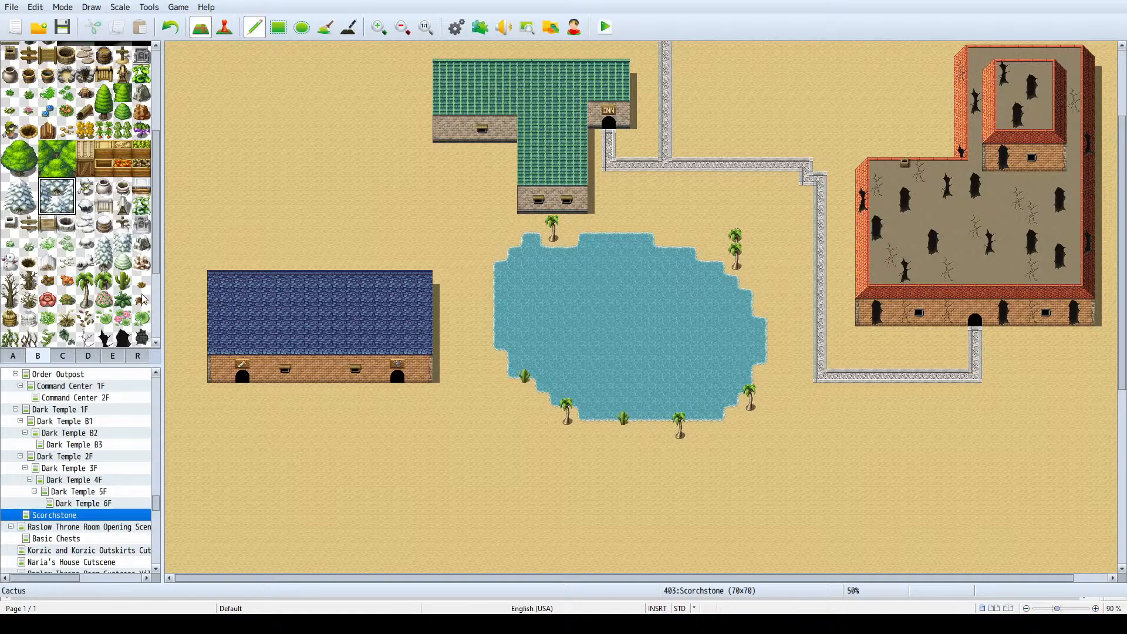
click(122, 300)
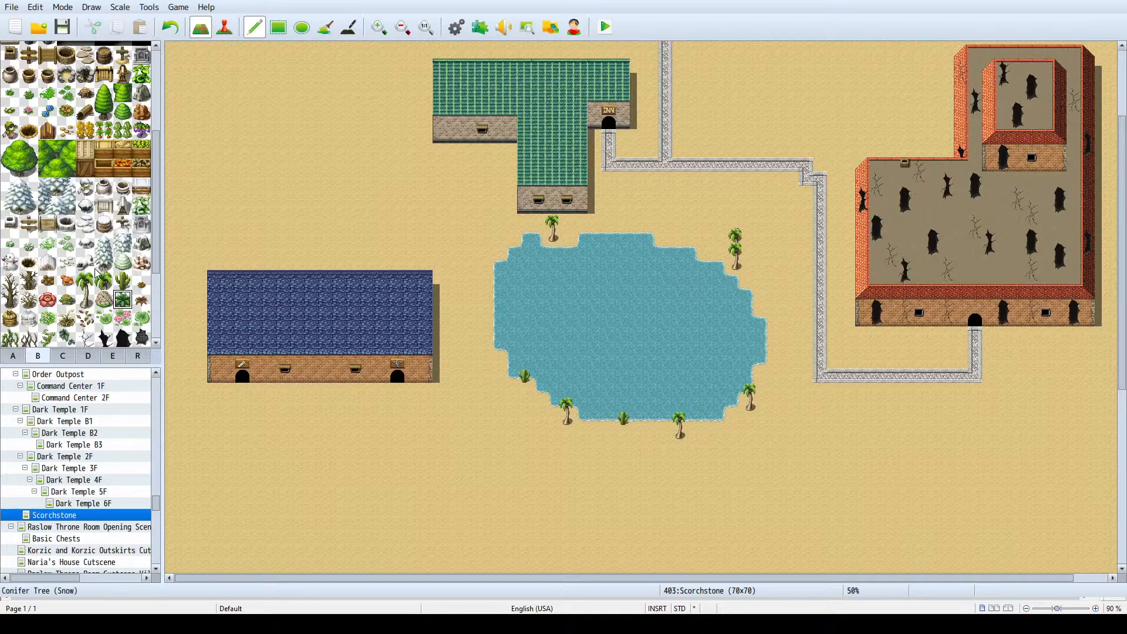
scroll(320, 271, down, 2)
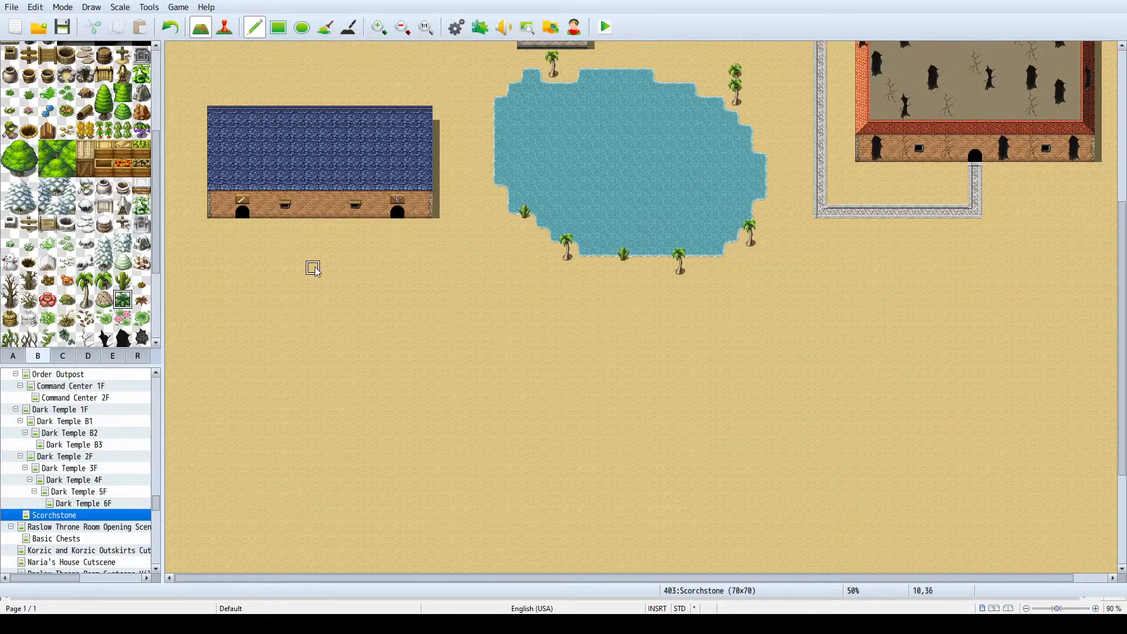
scroll(50, 270, up, 3)
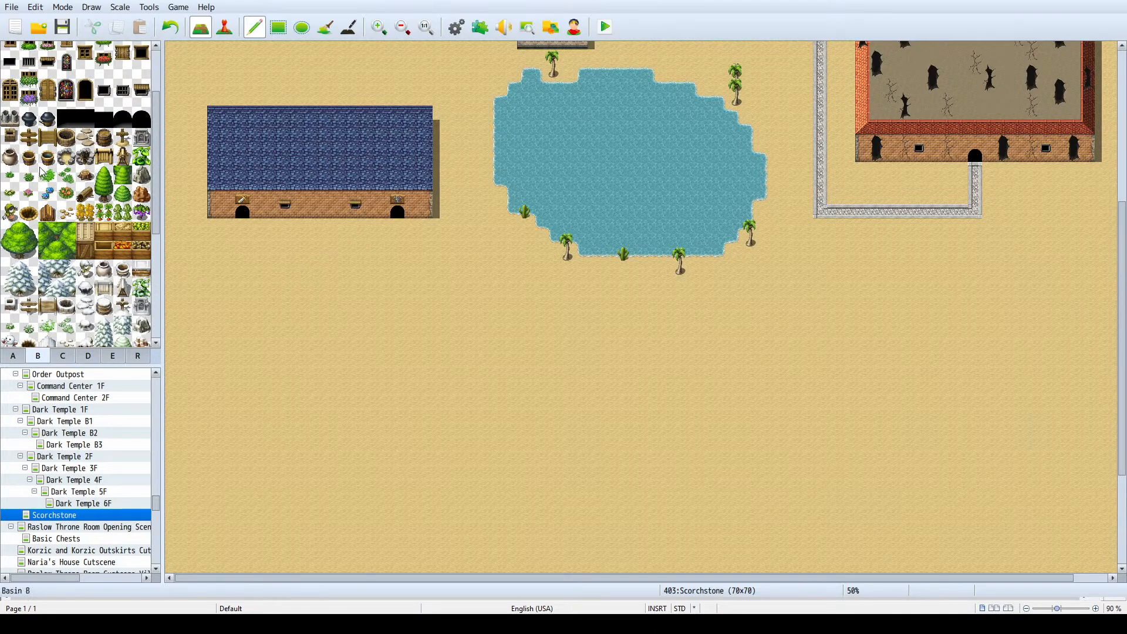
- Select the dark grey-brown shingle roof tile from the A tileset for a new building
click(23, 354)
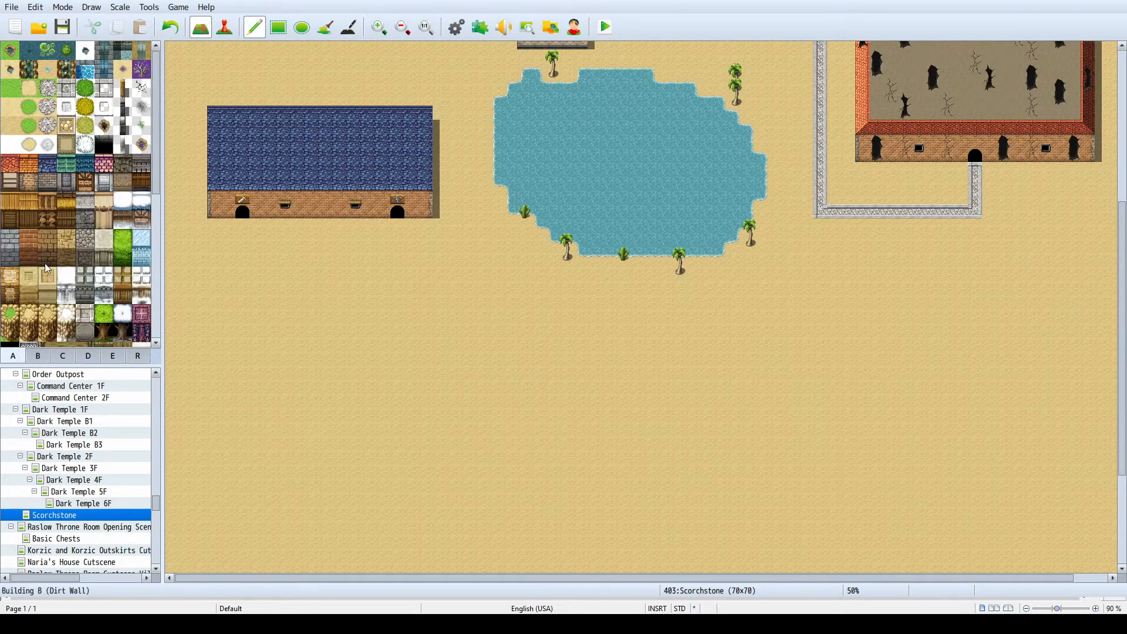
click(47, 165)
click(104, 165)
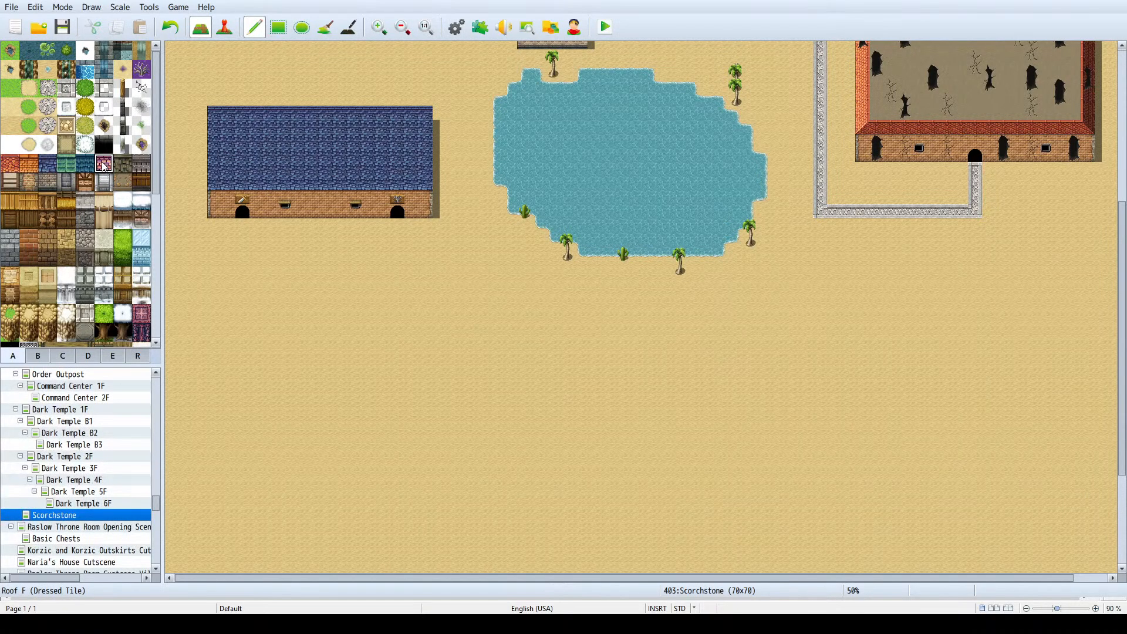
click(127, 171)
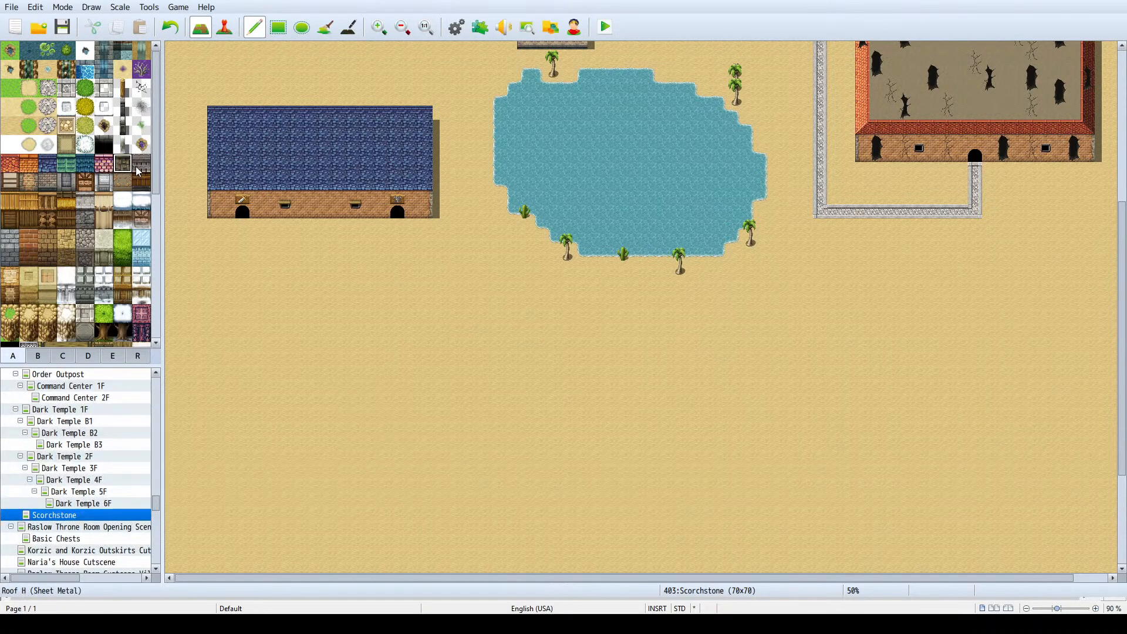
drag(385, 382, 372, 420)
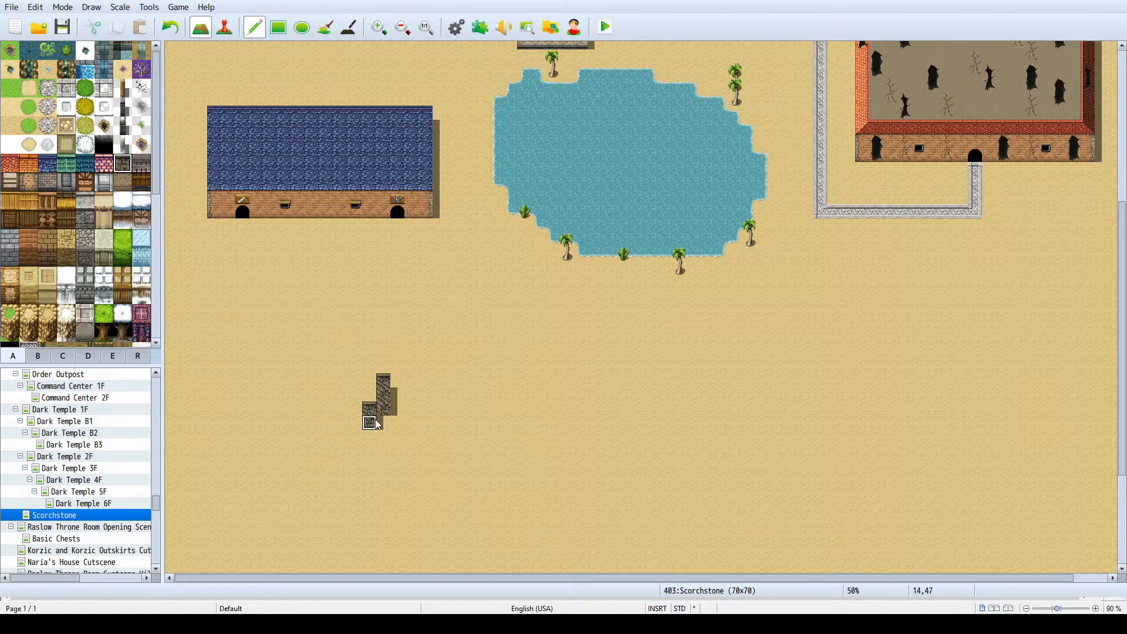
key(ctrl+z)
scroll(444, 399, down, 2)
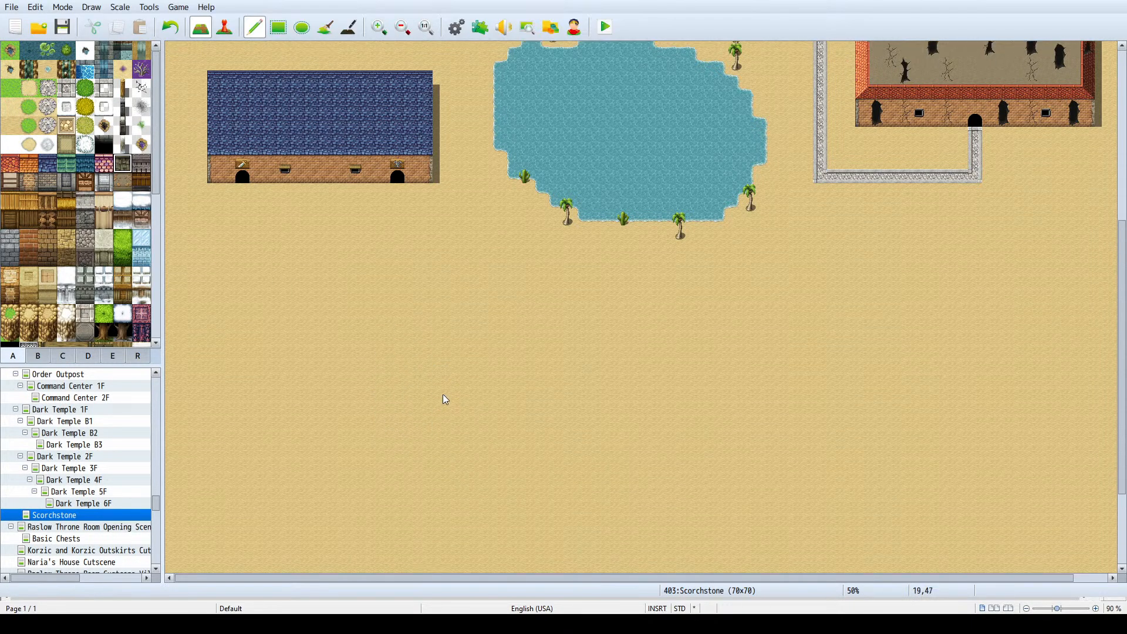
ctrl+scroll(436, 388, down, 1)
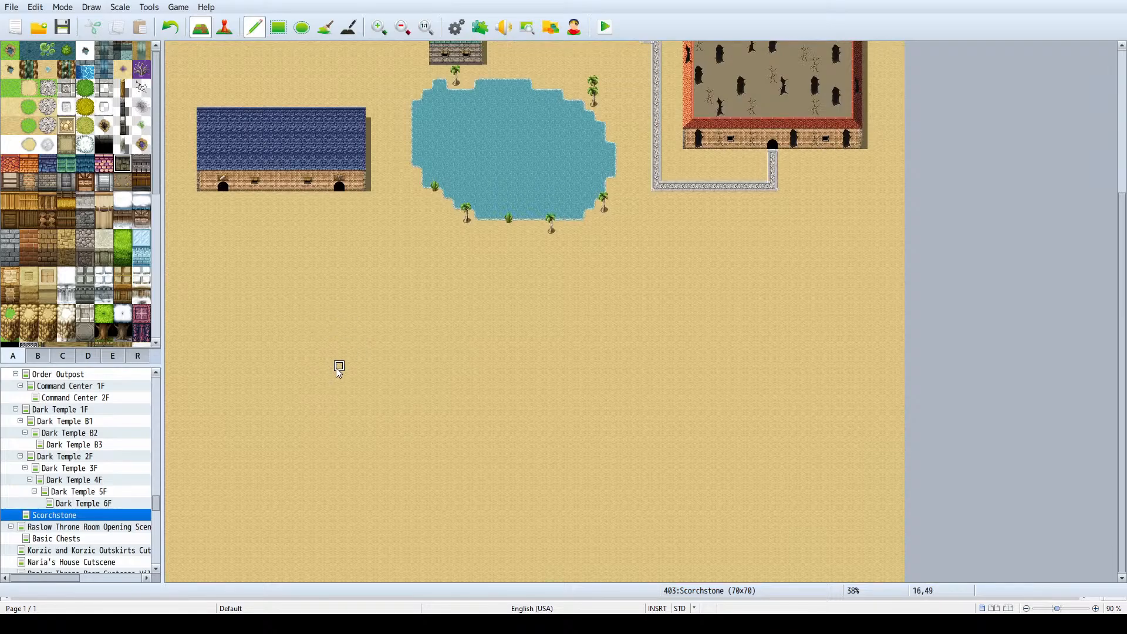
scroll(339, 371, up, 2)
scroll(334, 369, down, 2)
drag(391, 307, 307, 313)
key(ctrl+z)
drag(413, 303, 321, 295)
key(ctrl+z)
- Draw a dark roof block of 10 by 7 tiles south of the lake, with a single 14-tile row extending west from its lowest row
click(278, 28)
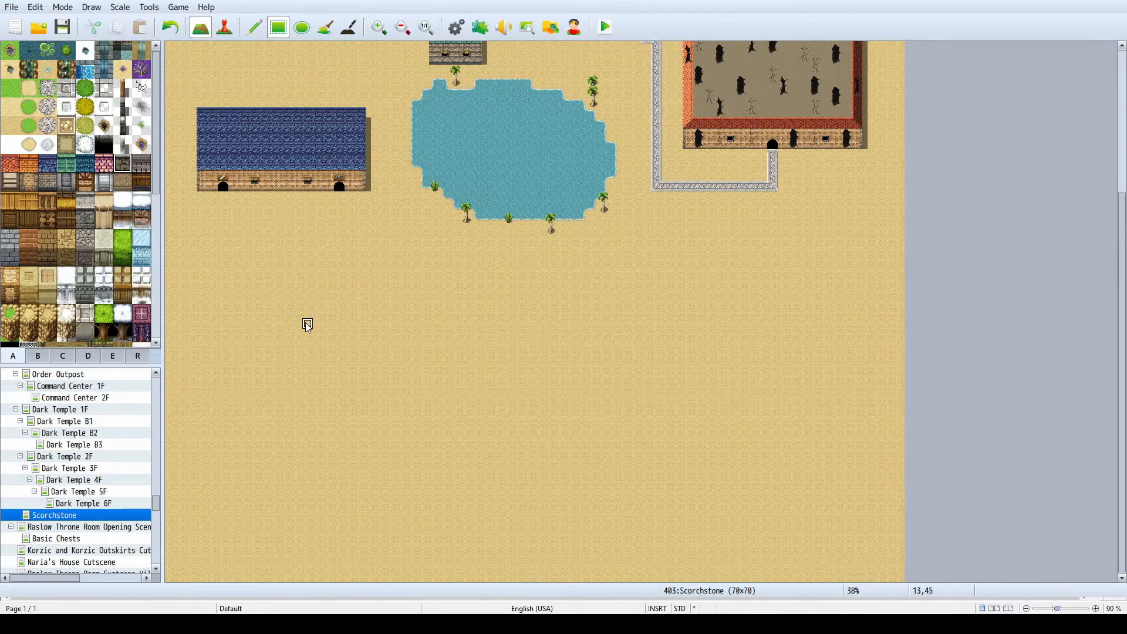
drag(254, 346, 267, 346)
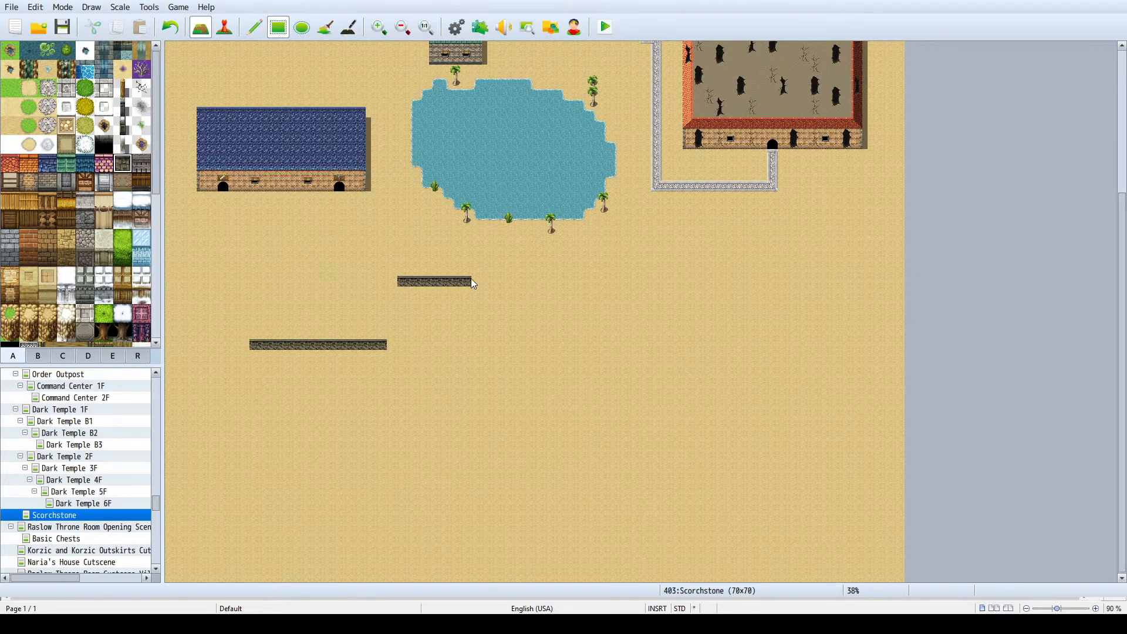
click(495, 282)
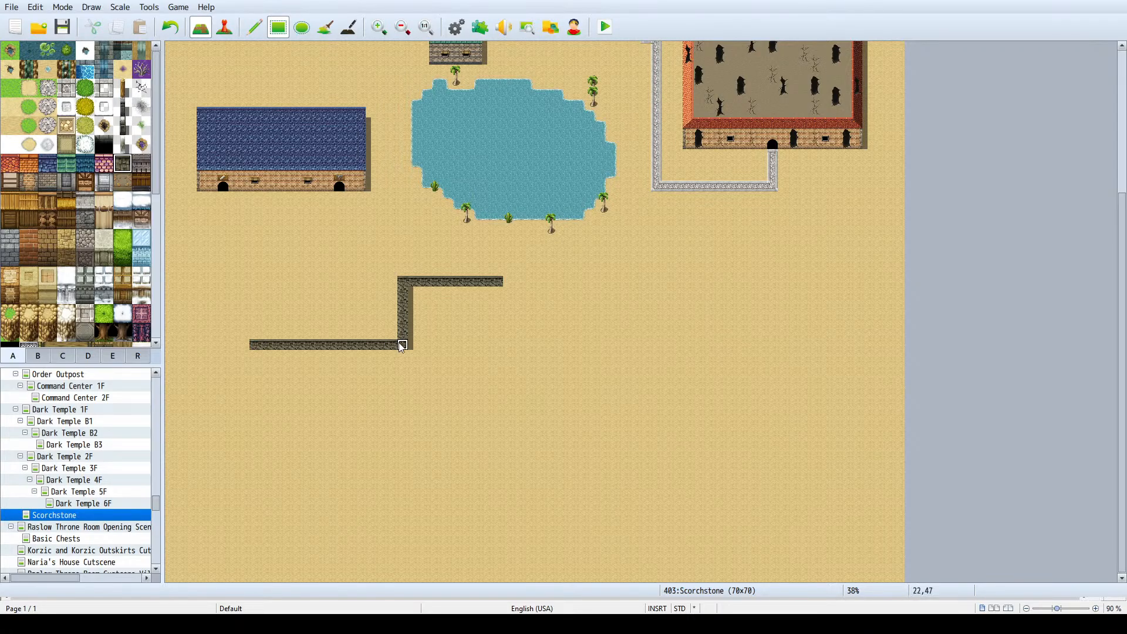
drag(422, 292, 501, 344)
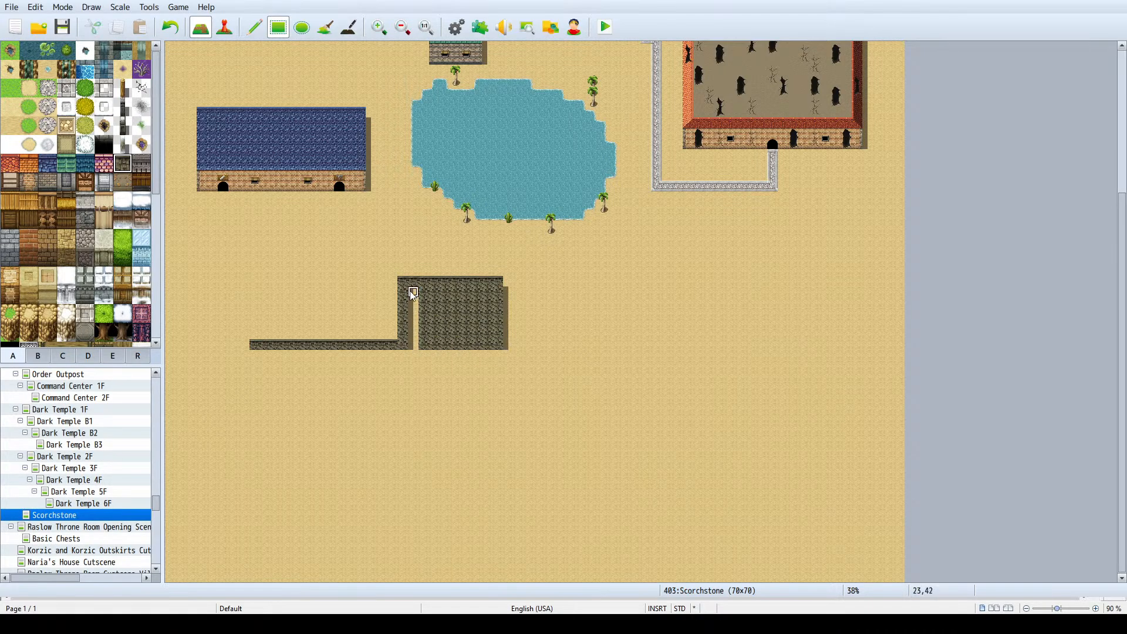
drag(414, 292, 411, 353)
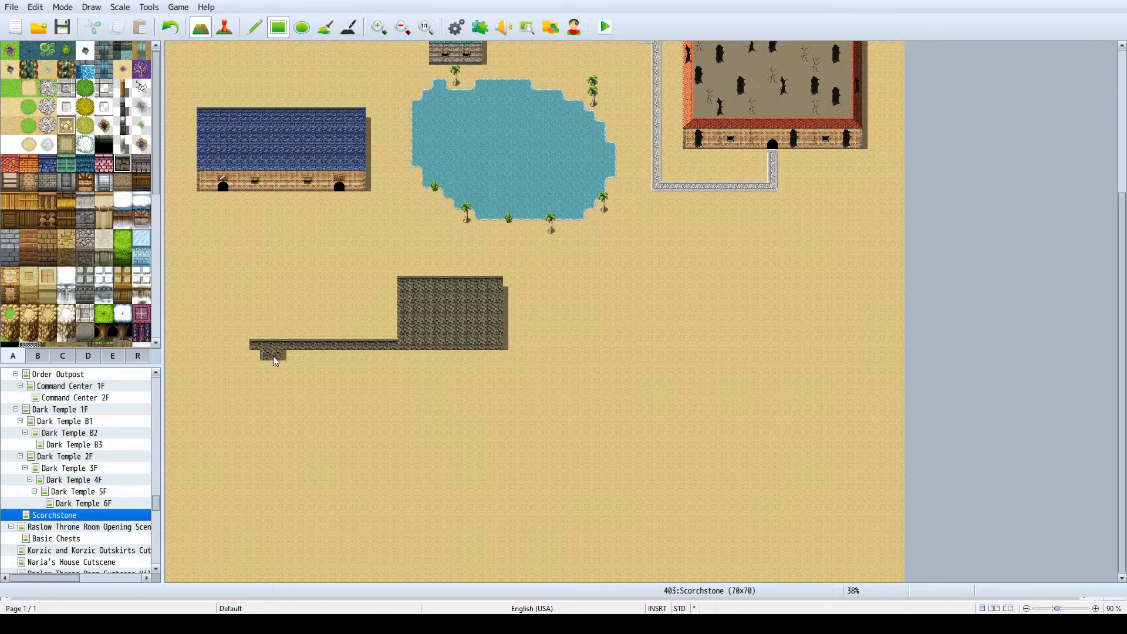
- Extend the roof six rows south across its full width, and replace its three westernmost columns with sand
drag(273, 356, 392, 407)
key(ctrl+z)
drag(255, 359, 497, 409)
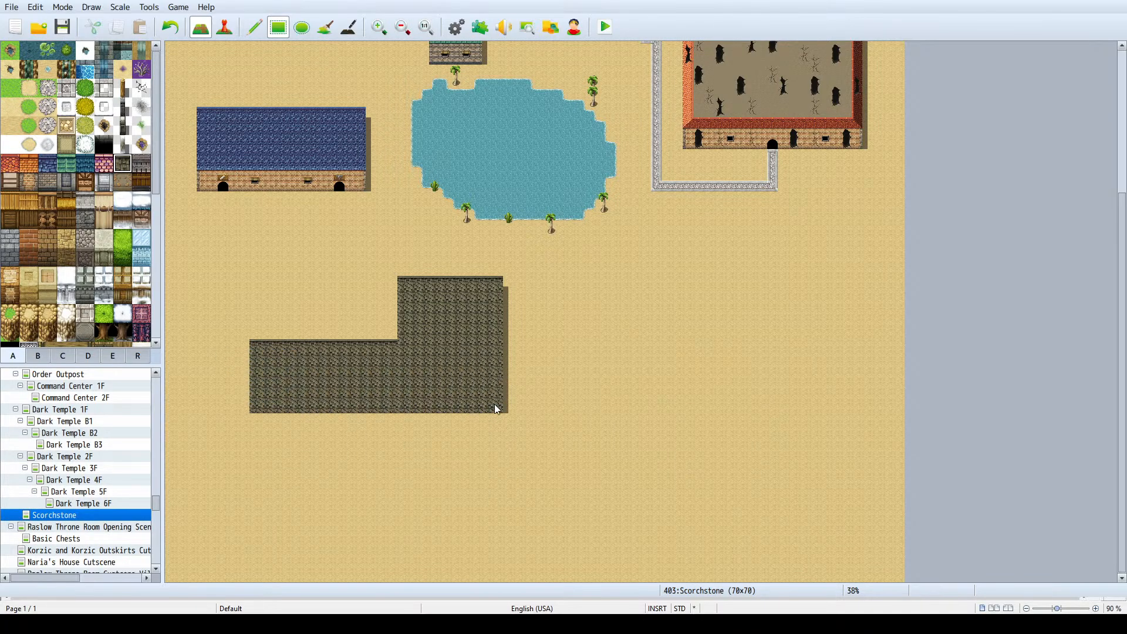
right_click(258, 311)
drag(257, 344, 278, 398)
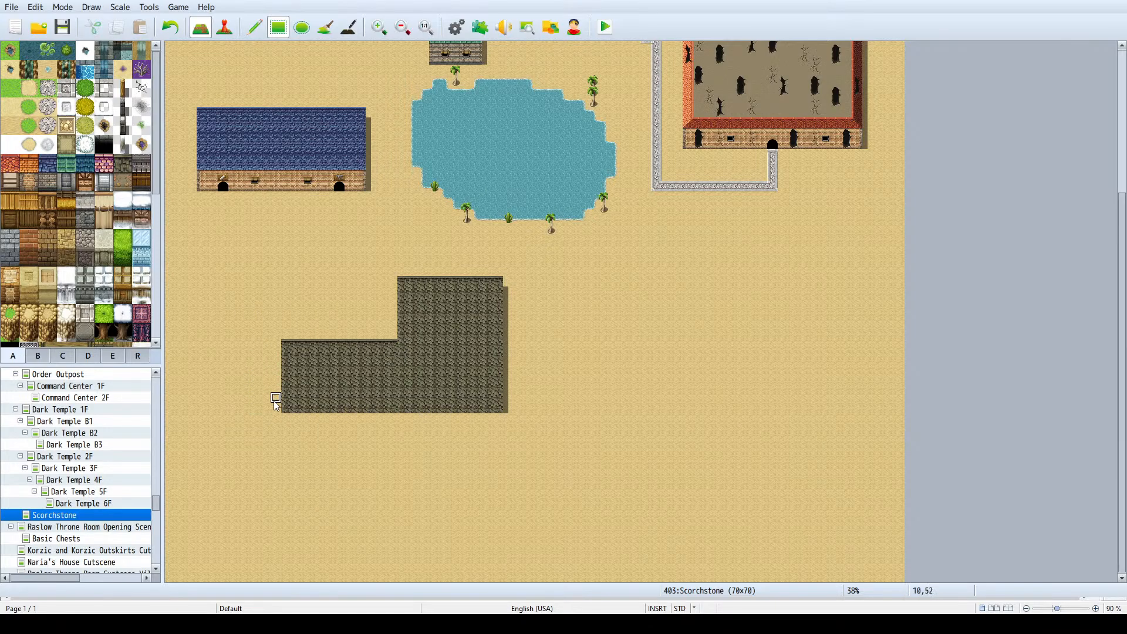
- Inspect the L-shaped dark roof and trim one column off its east edge by covering it with sand
scroll(275, 381, up, 3)
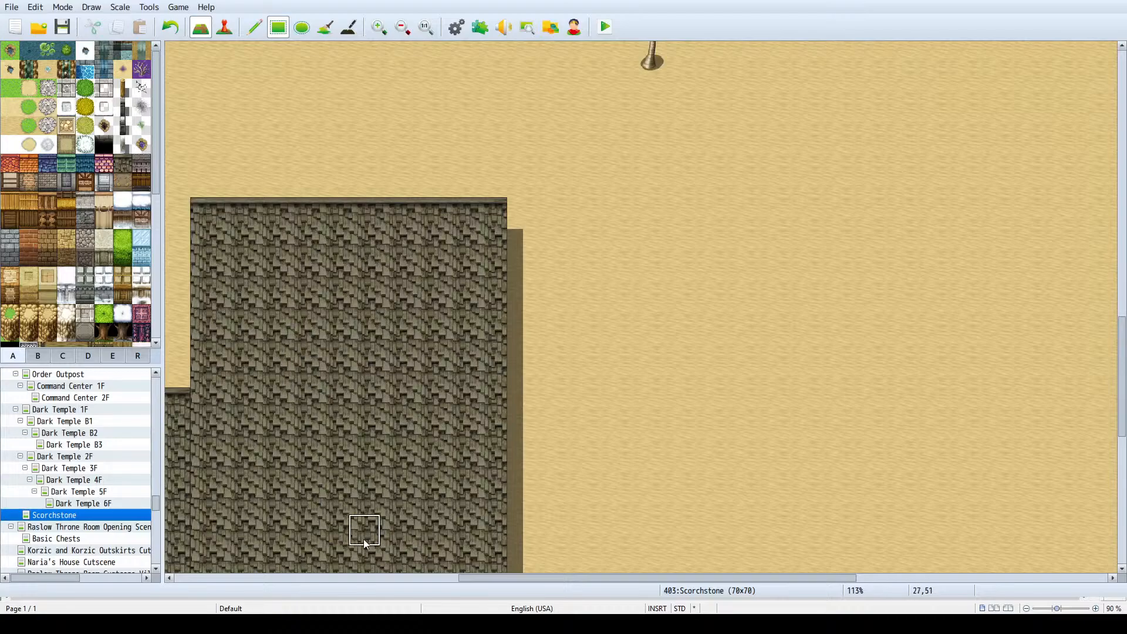
drag(506, 582, 411, 575)
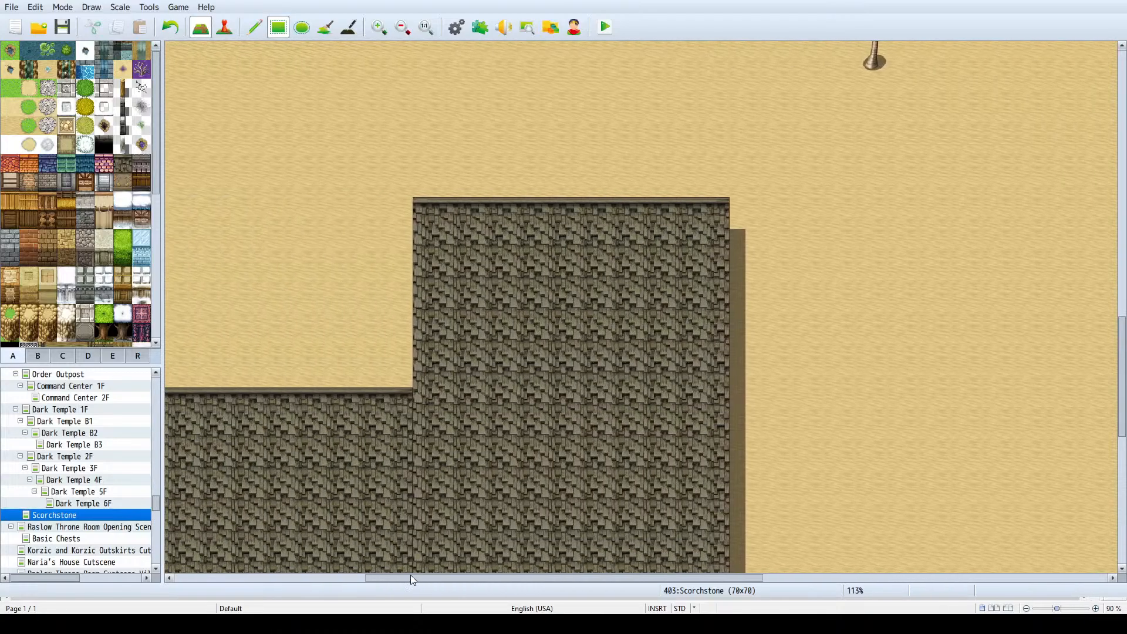
scroll(491, 407, down, 1)
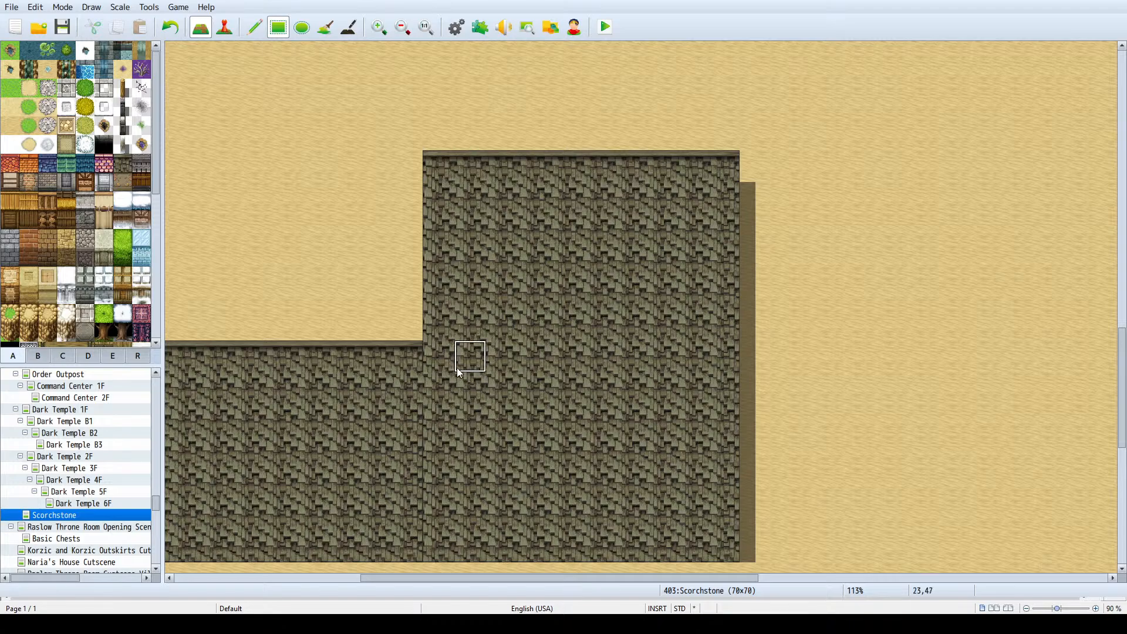
click(414, 367)
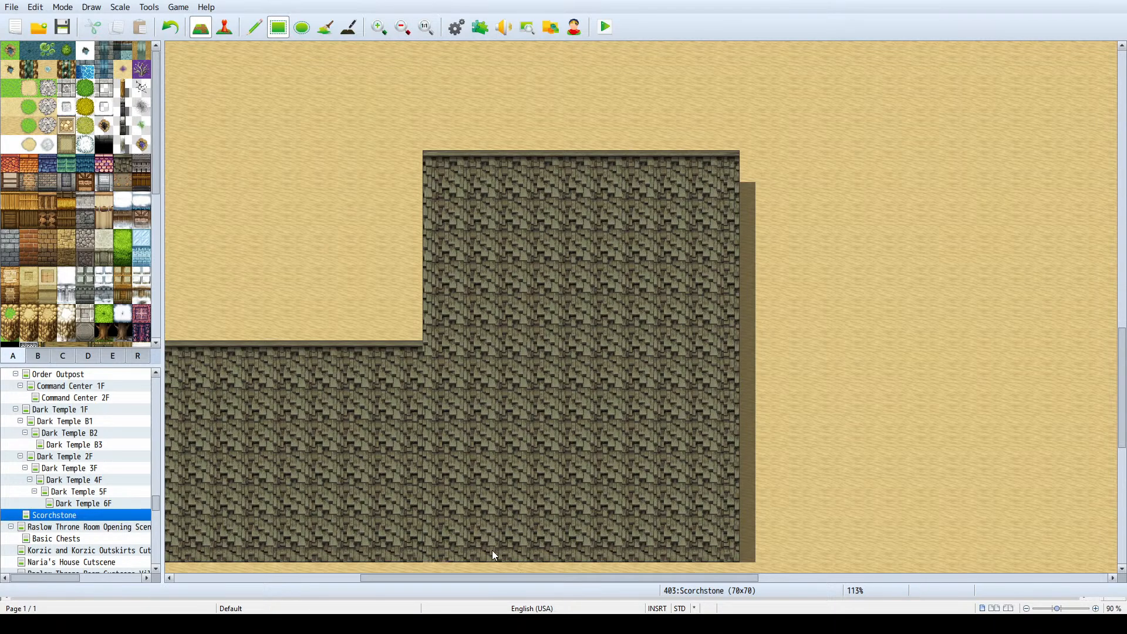
scroll(432, 478, down, 3)
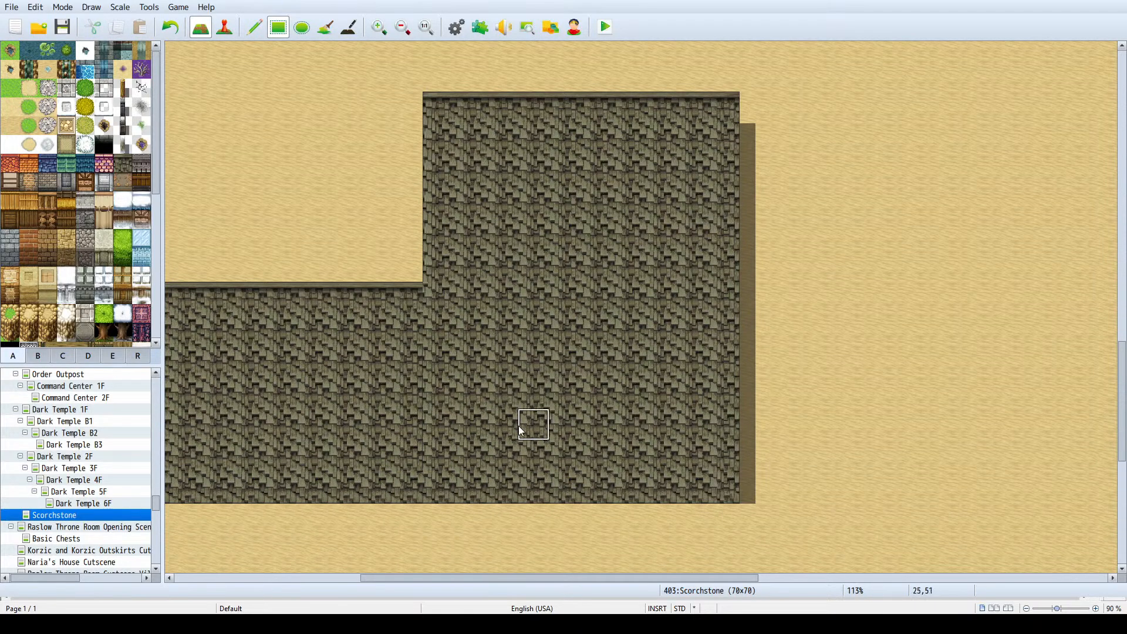
ctrl+scroll(529, 394, down, 2)
ctrl+scroll(519, 388, down, 2)
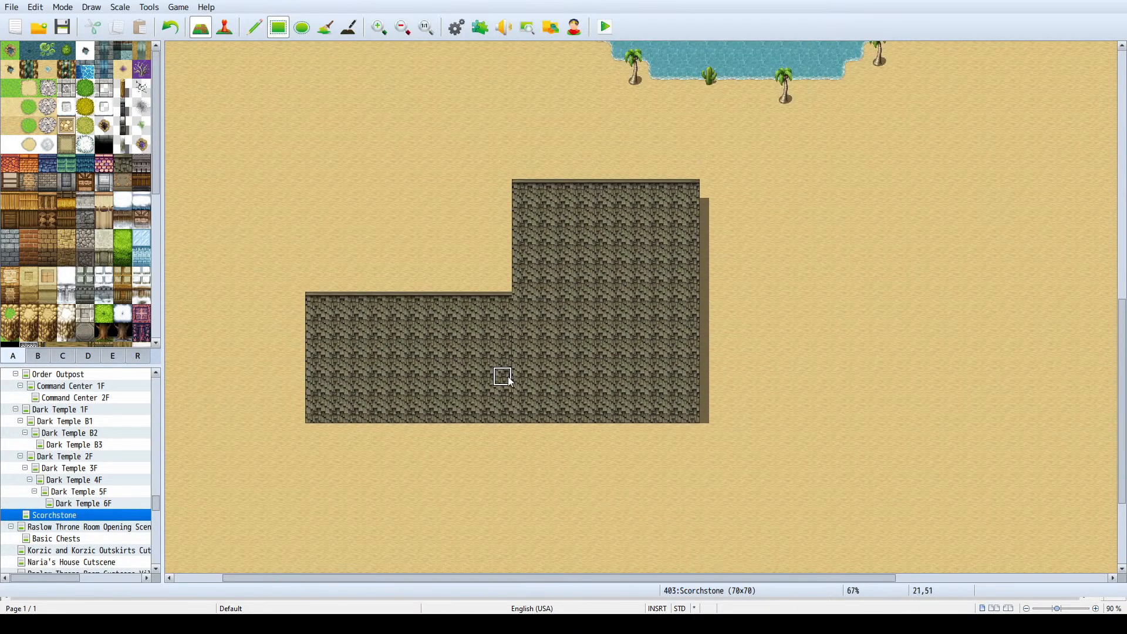
scroll(397, 230, up, 2)
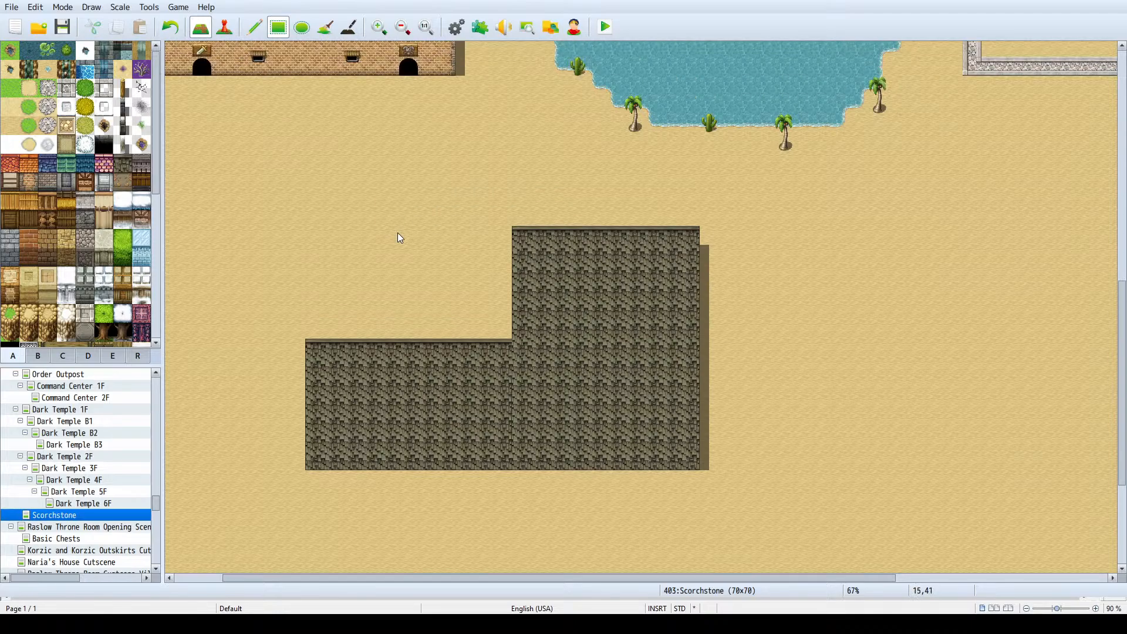
mouse_move(700, 218)
mouse_down()
mouse_move(677, 429)
mouse_move(685, 476)
mouse_up()
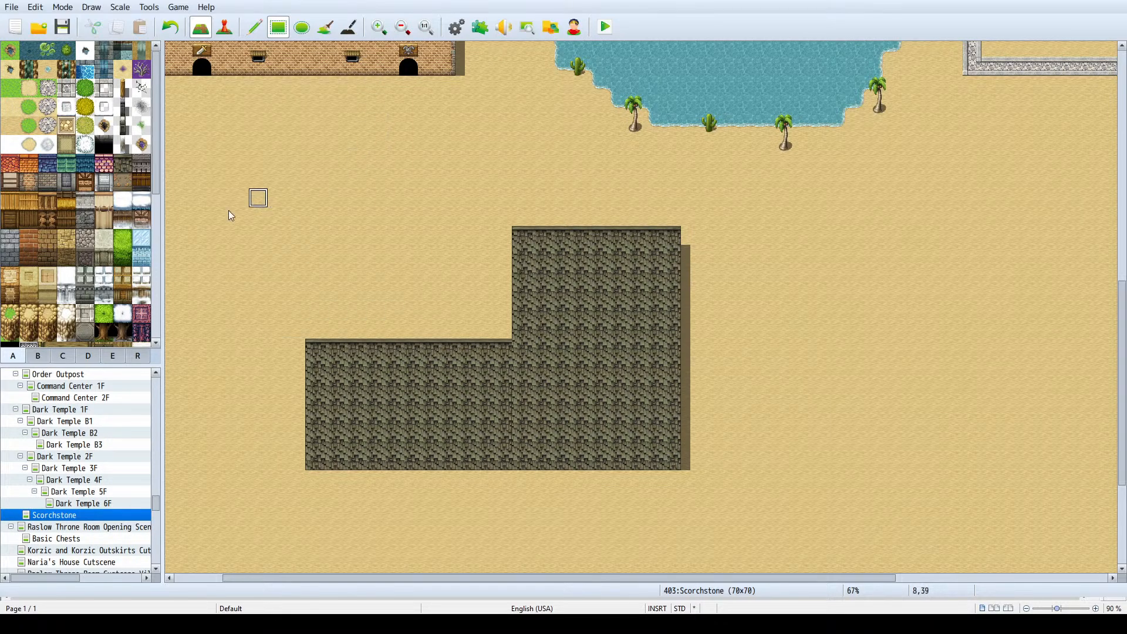
- Add a two-row, 20-tile-wide plaster outer wall along the south edge of the dark-roofed L-shaped building
click(32, 186)
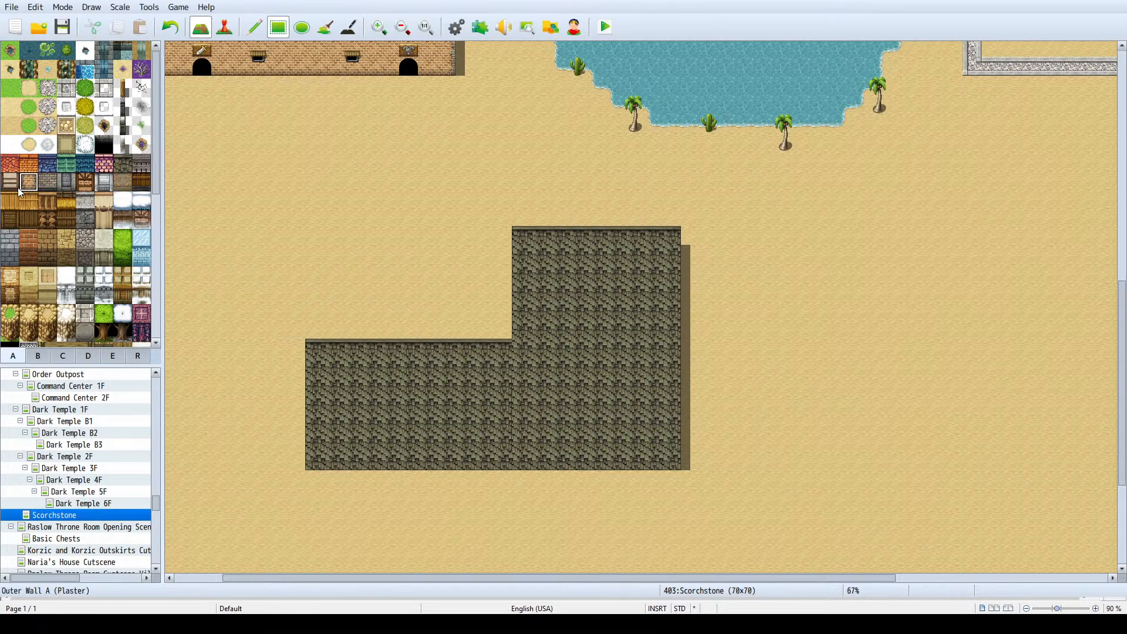
click(10, 183)
scroll(366, 418, down, 1)
ctrl+scroll(390, 320, down, 1)
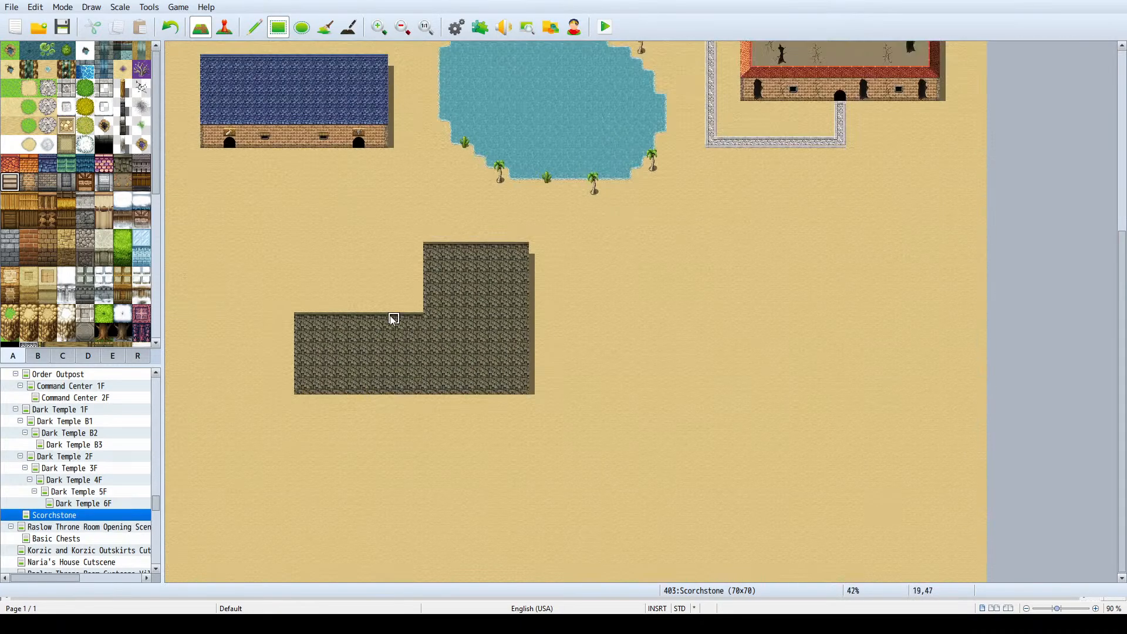
drag(303, 405, 522, 414)
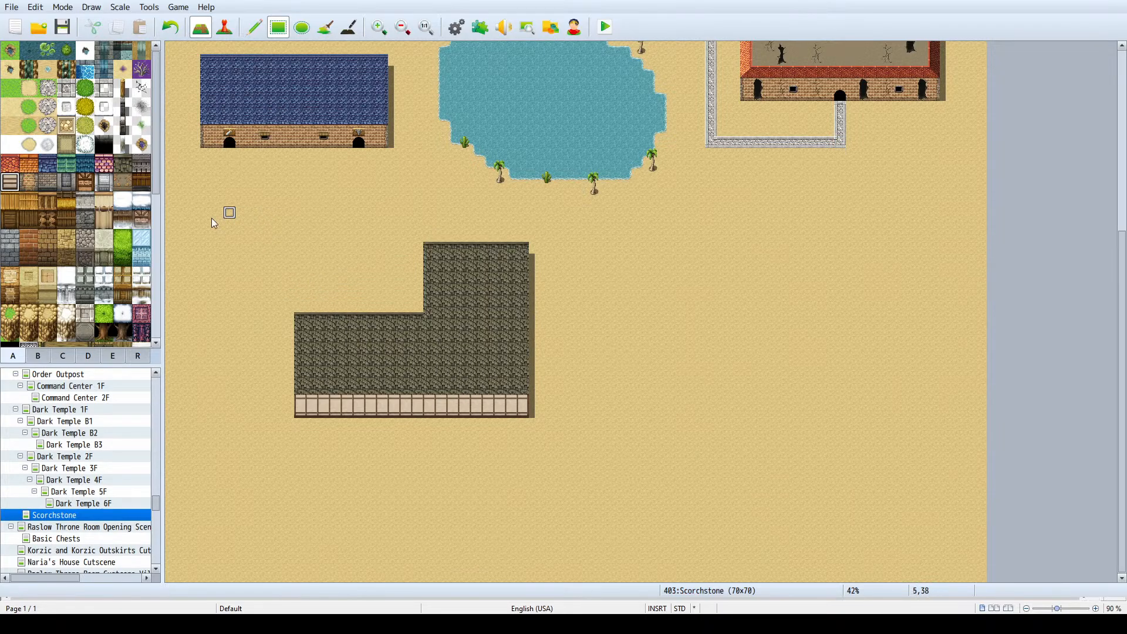
- Examine the L-shaped building's roof and new plaster wall up close and in relation to the surrounding town
ctrl+scroll(421, 352, up, 1)
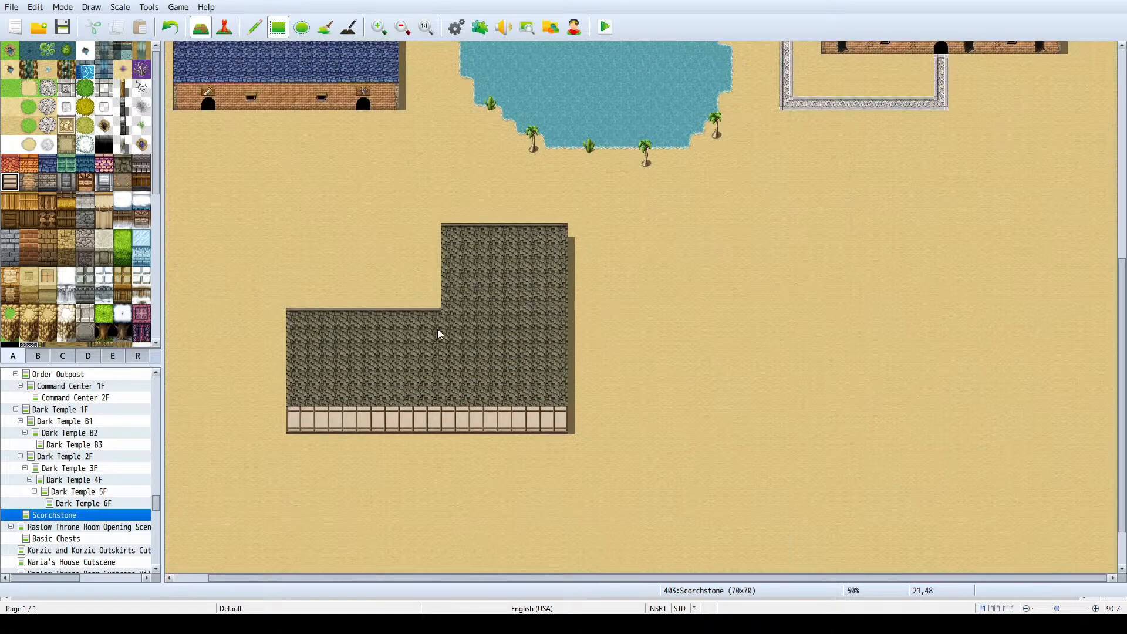
ctrl+scroll(439, 333, up, 1)
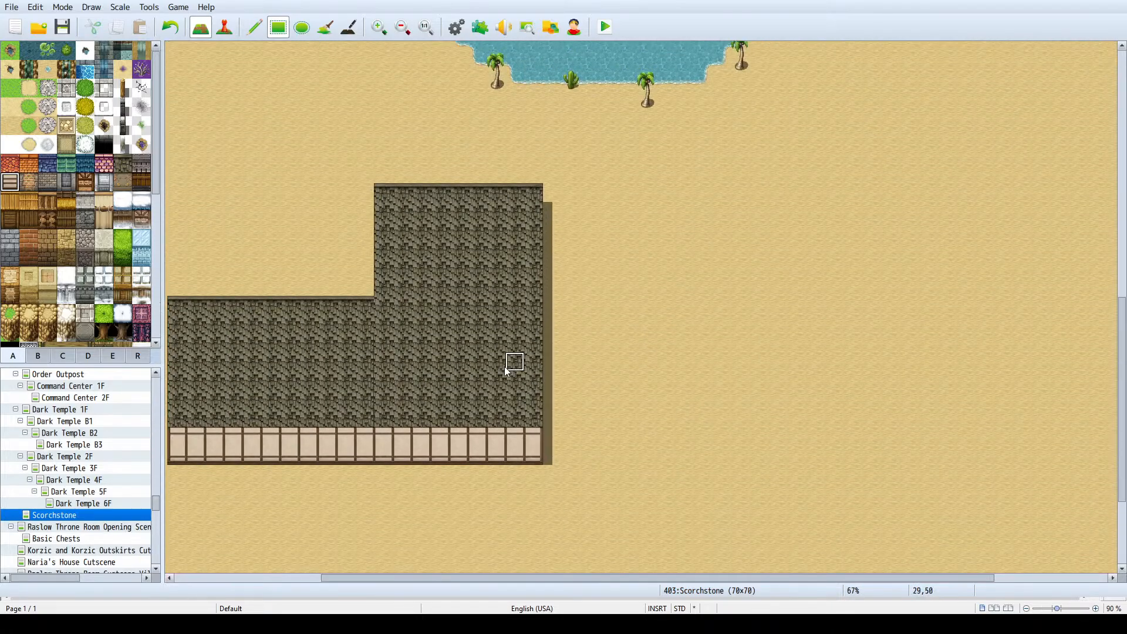
scroll(340, 371, up, 2)
ctrl+scroll(307, 347, down, 2)
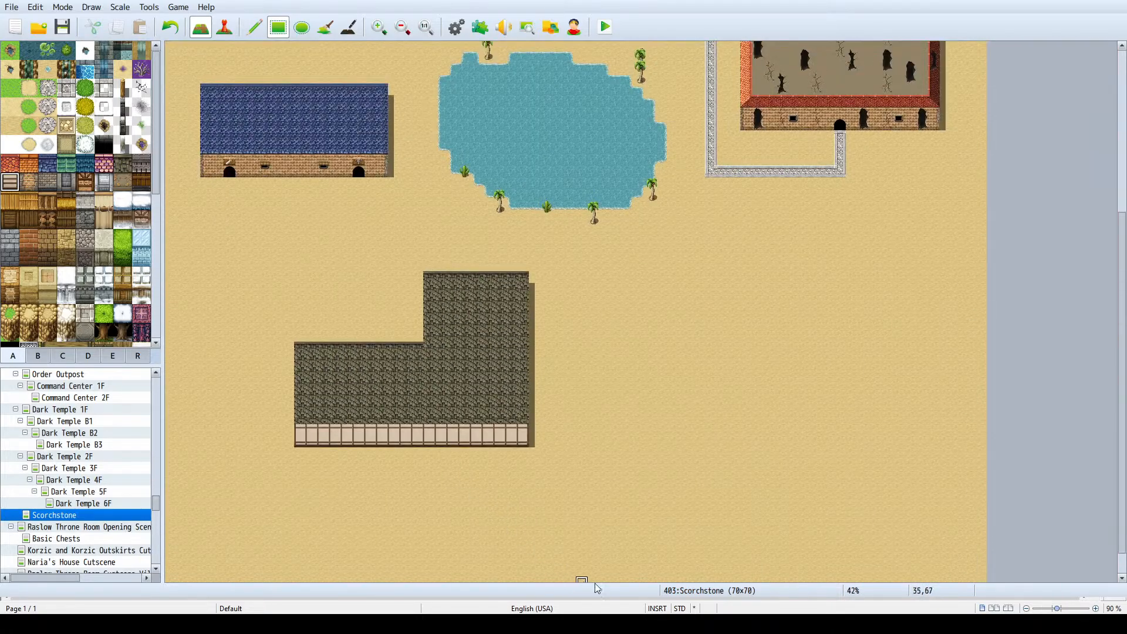
scroll(428, 405, up, 1)
ctrl+scroll(385, 417, up, 2)
scroll(569, 428, down, 1)
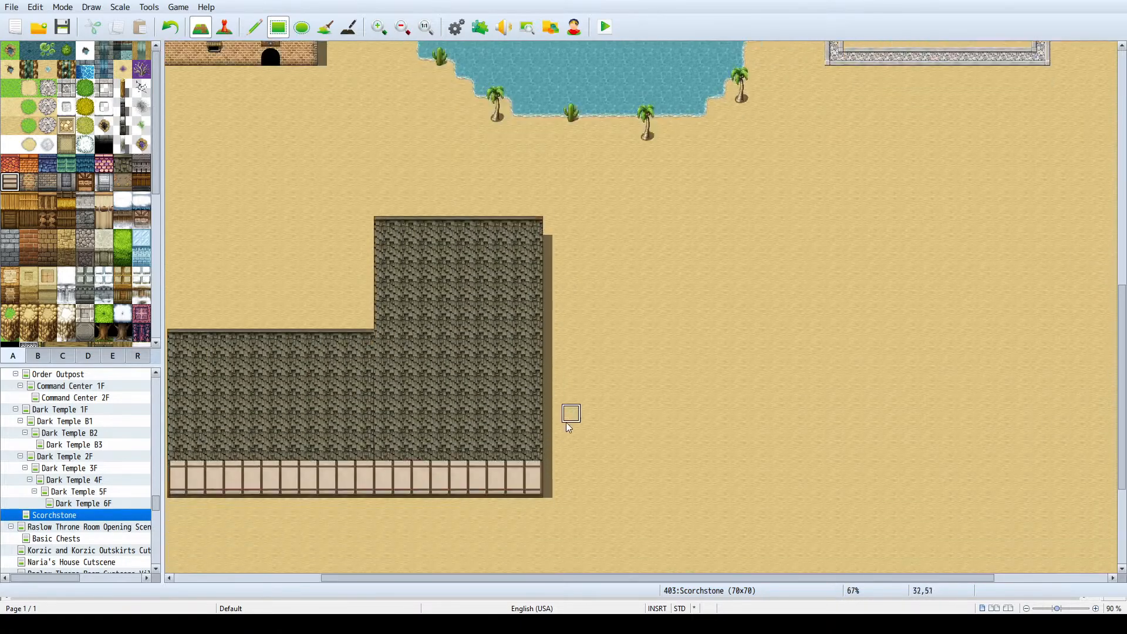
scroll(569, 428, down, 2)
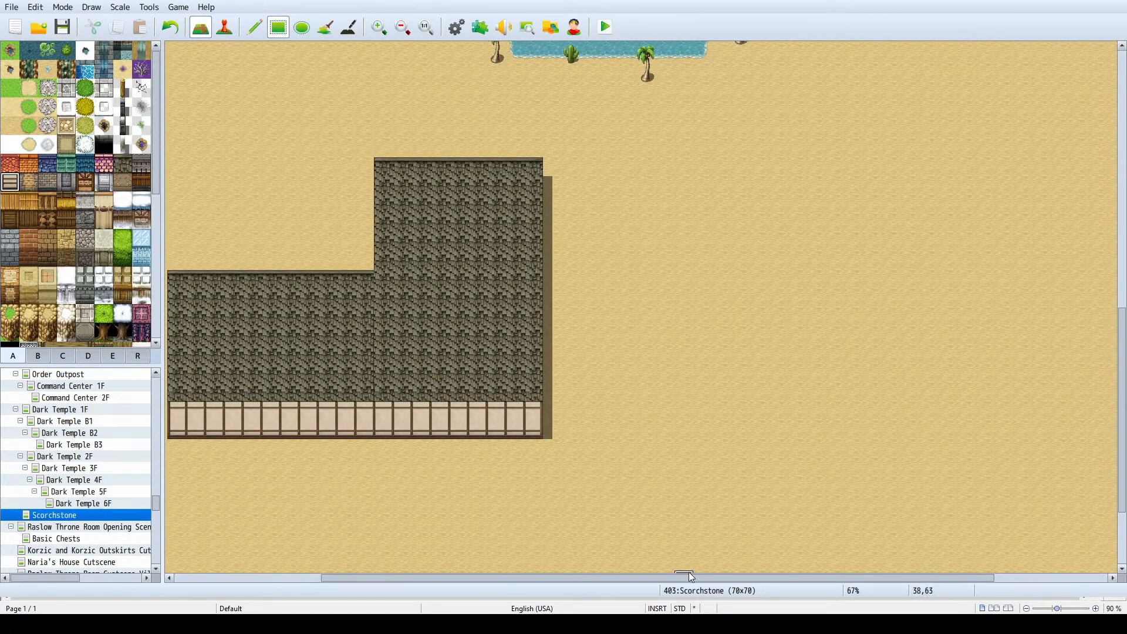
drag(692, 577, 545, 578)
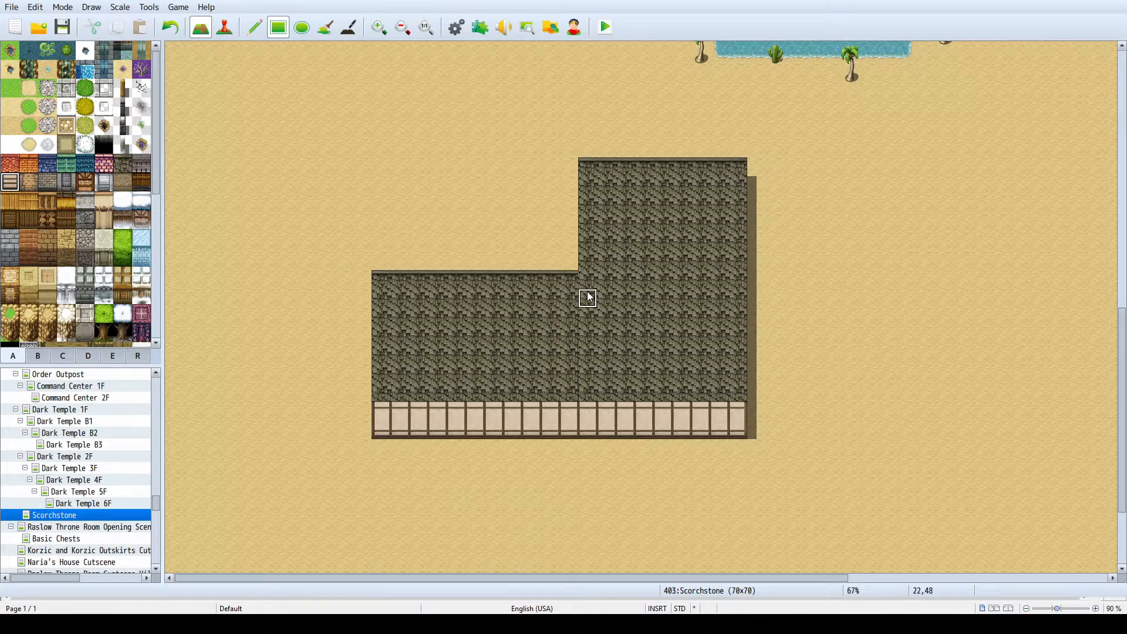
scroll(589, 298, up, 1)
ctrl+scroll(632, 376, up, 4)
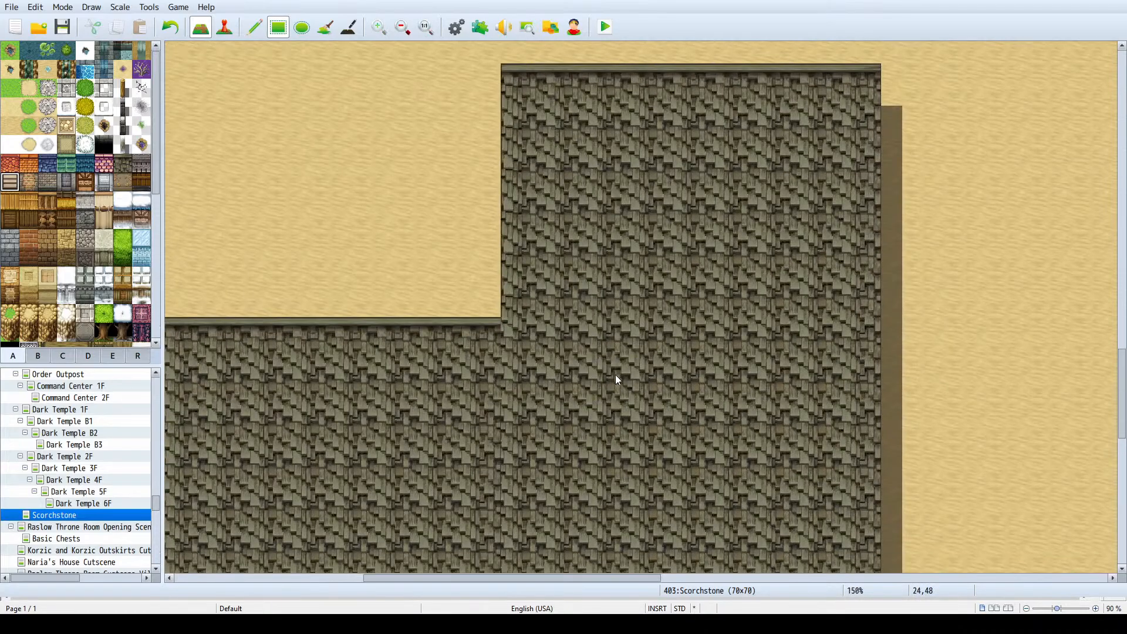
scroll(611, 378, down, 2)
ctrl+scroll(605, 376, down, 5)
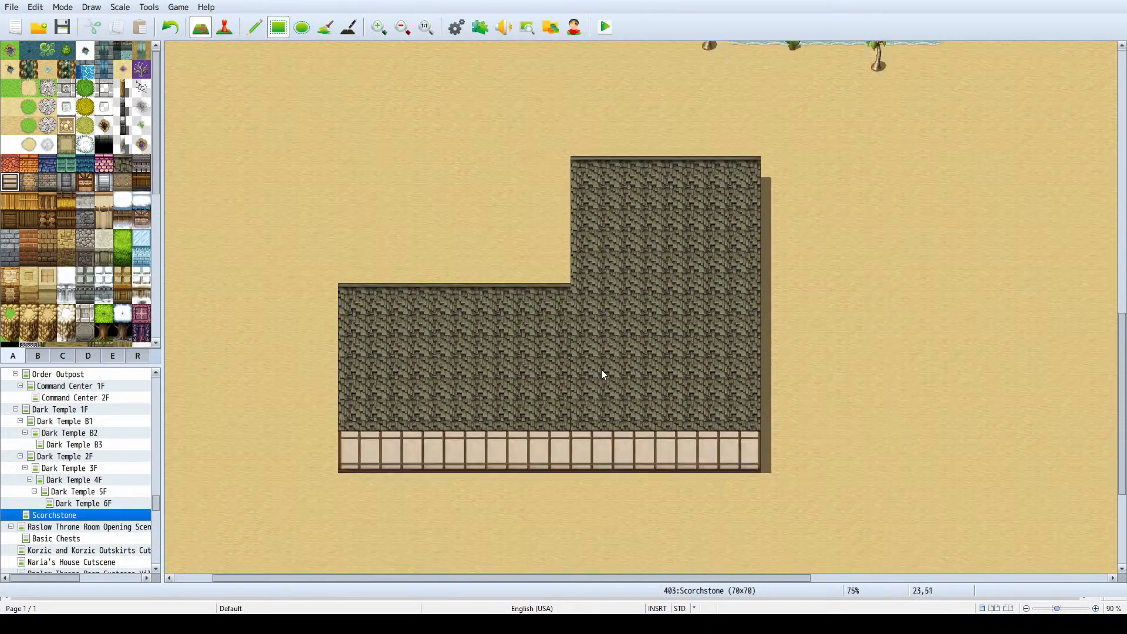
ctrl+scroll(574, 369, up, 1)
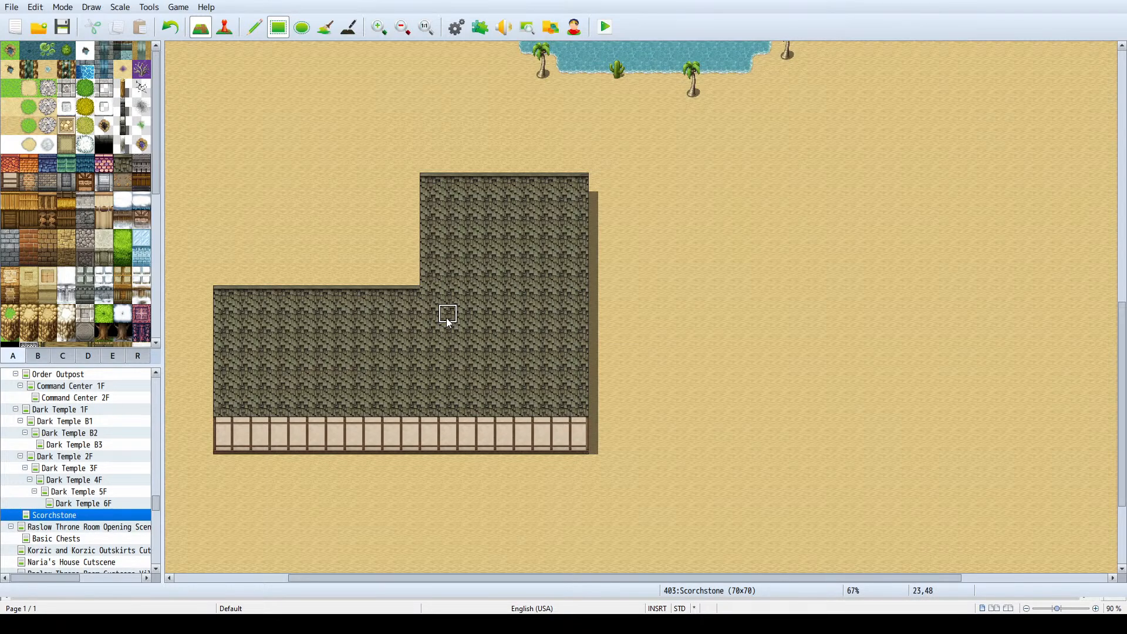
ctrl+scroll(323, 322, down, 2)
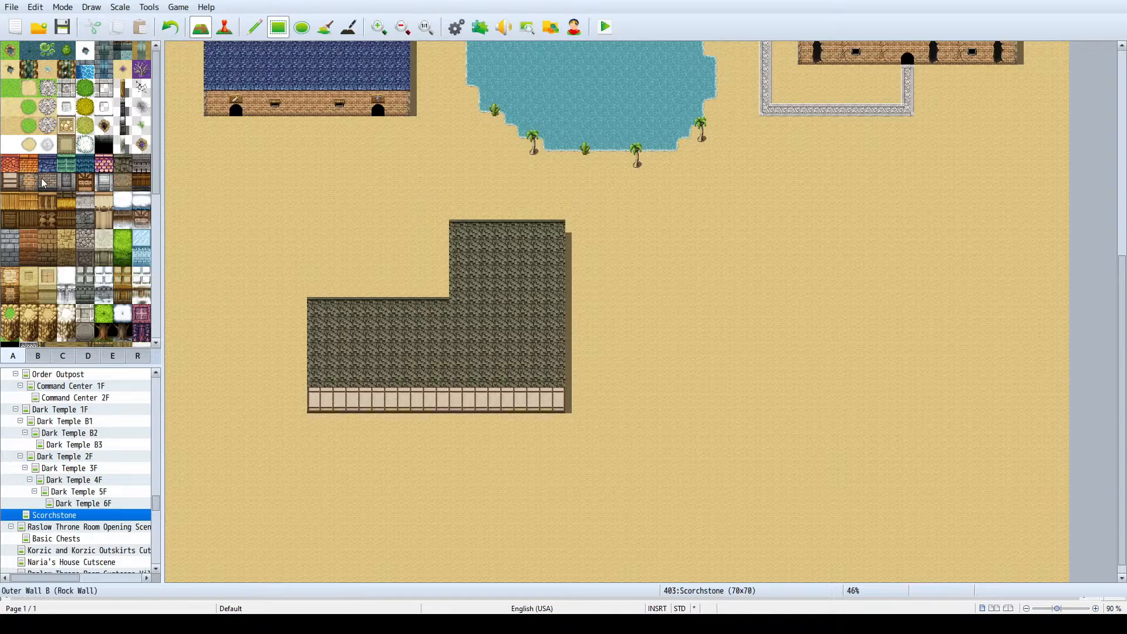
- Place two black arched doorways in the plaster wall's lower row, in the fifth column from the west and fourth from the east
scroll(41, 183, down, 6)
scroll(41, 223, up, 6)
click(38, 356)
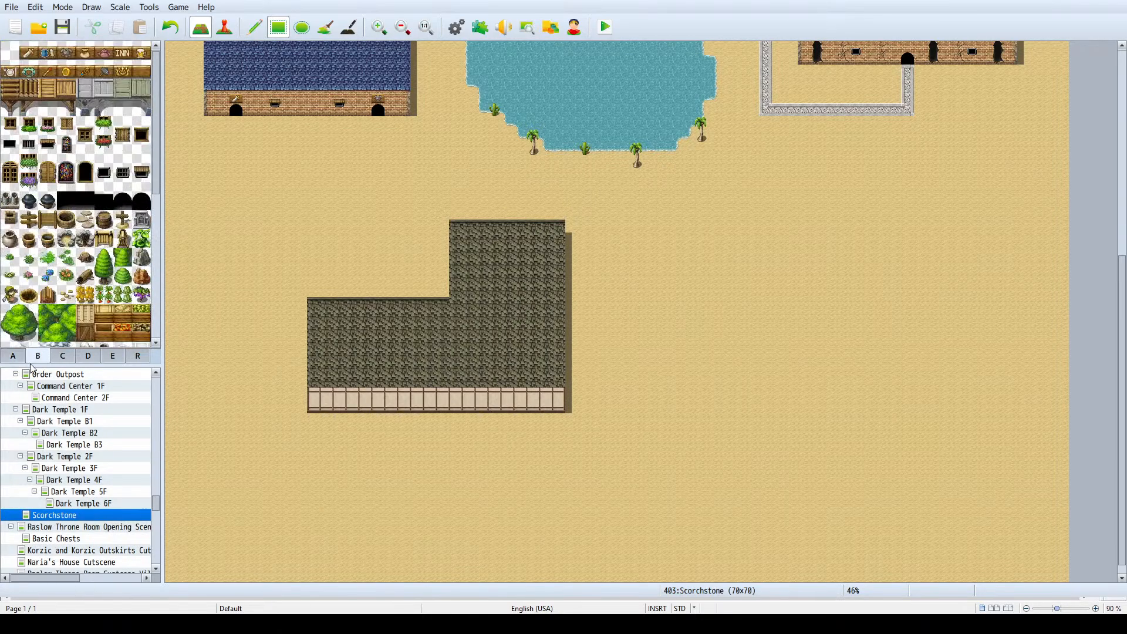
click(141, 200)
click(365, 405)
click(519, 408)
- Try a stone branch path running east from the road beside the lake to the ruined building's west roof edge
scroll(509, 281, up, 7)
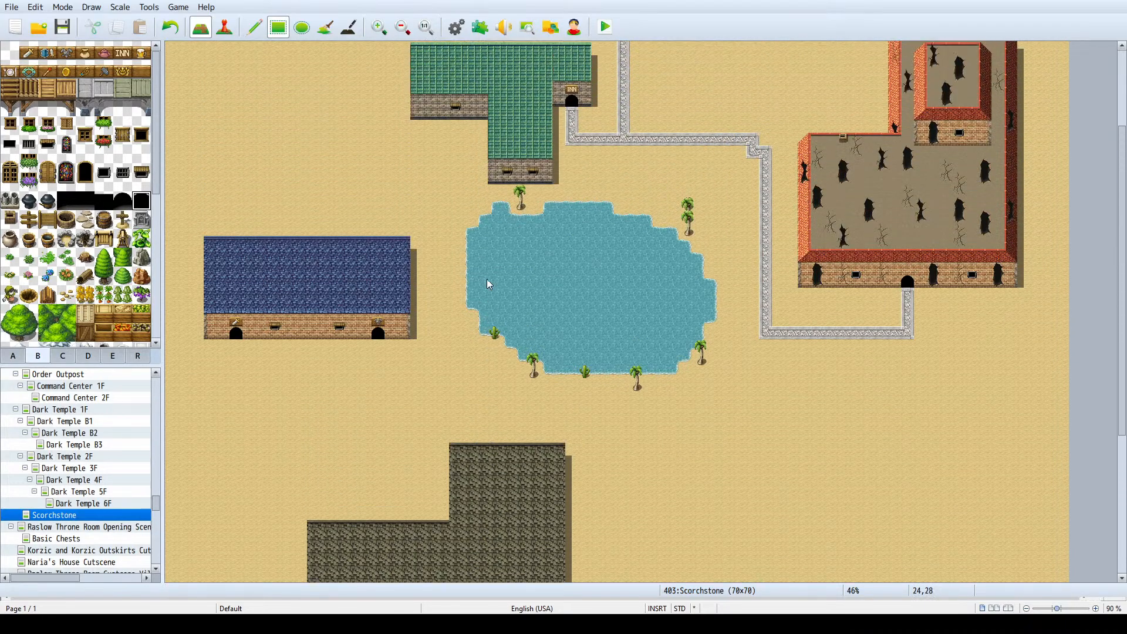
scroll(468, 285, up, 1)
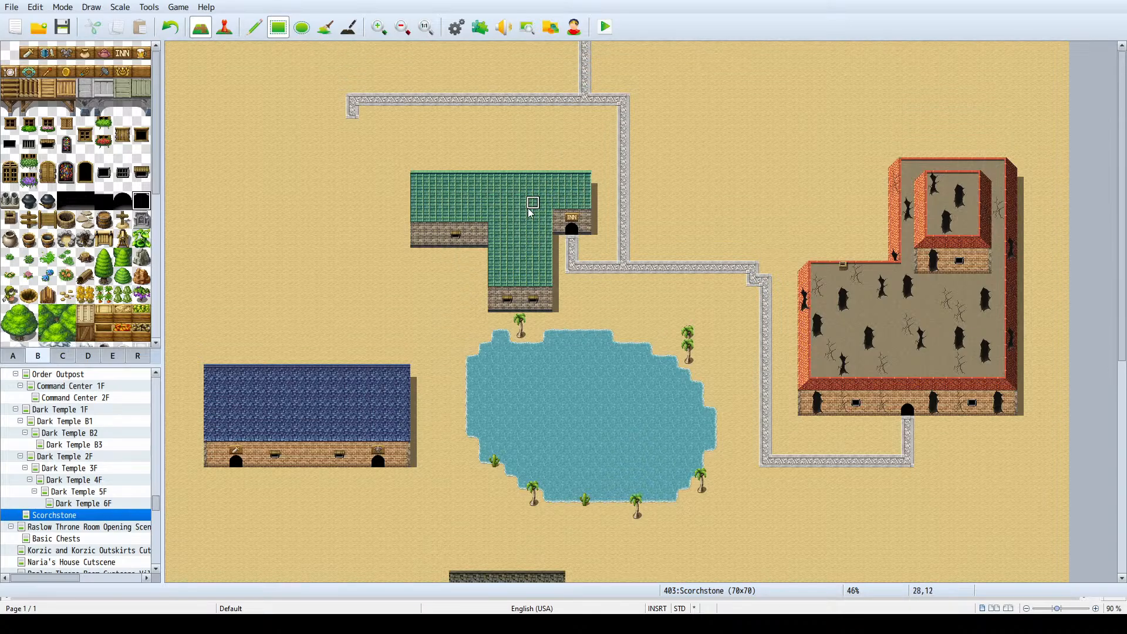
scroll(291, 424, down, 2)
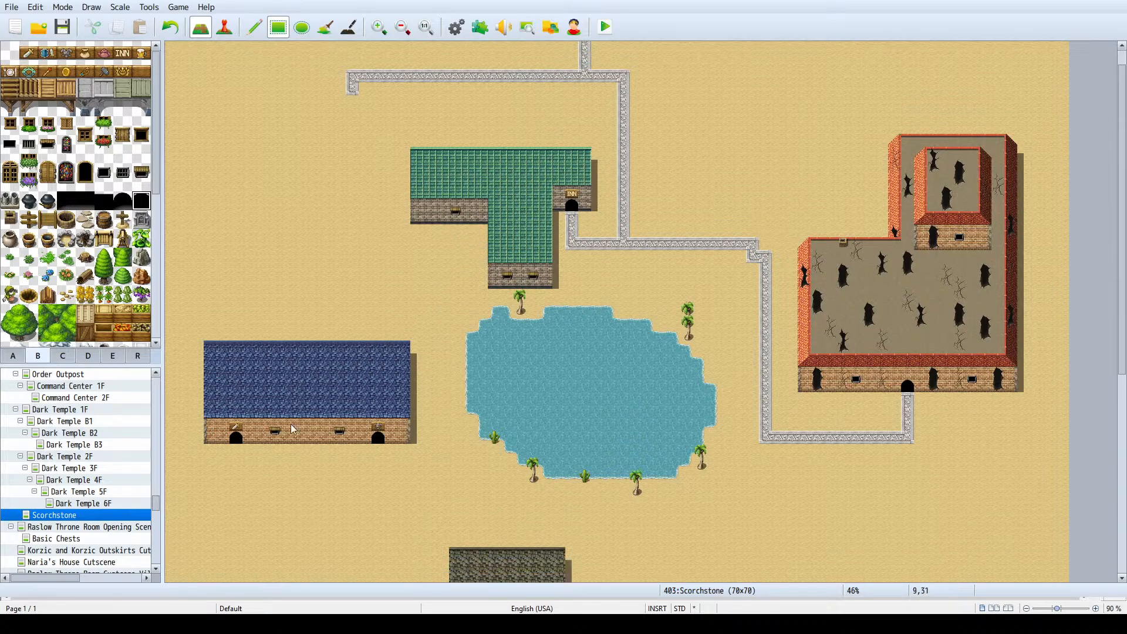
scroll(273, 412, up, 1)
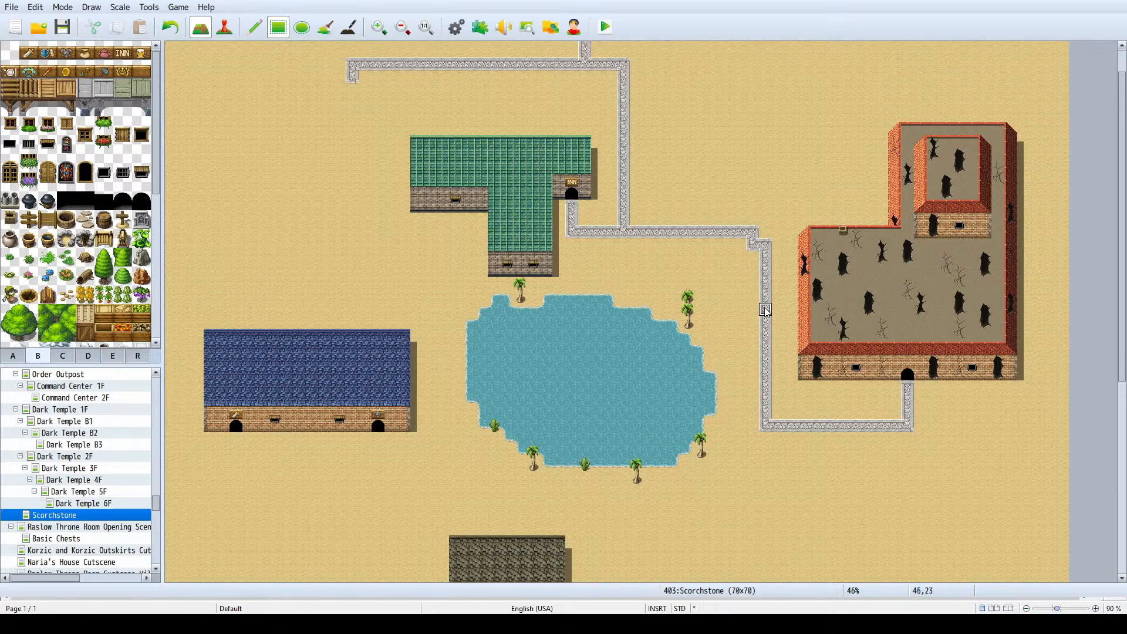
drag(766, 310, 794, 310)
ctrl+scroll(784, 314, up, 3)
click(947, 303)
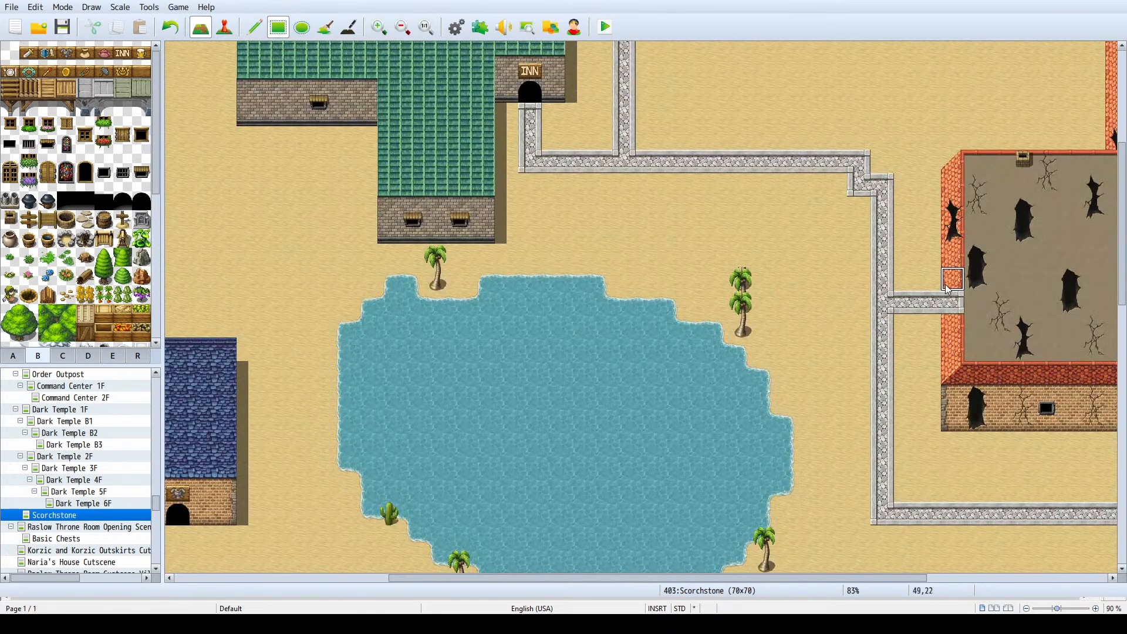
- Restore the ruined building's west roof edge with the Roof A (Red Tile) piece and remove the stone branch path
click(65, 359)
scroll(115, 193, down, 5)
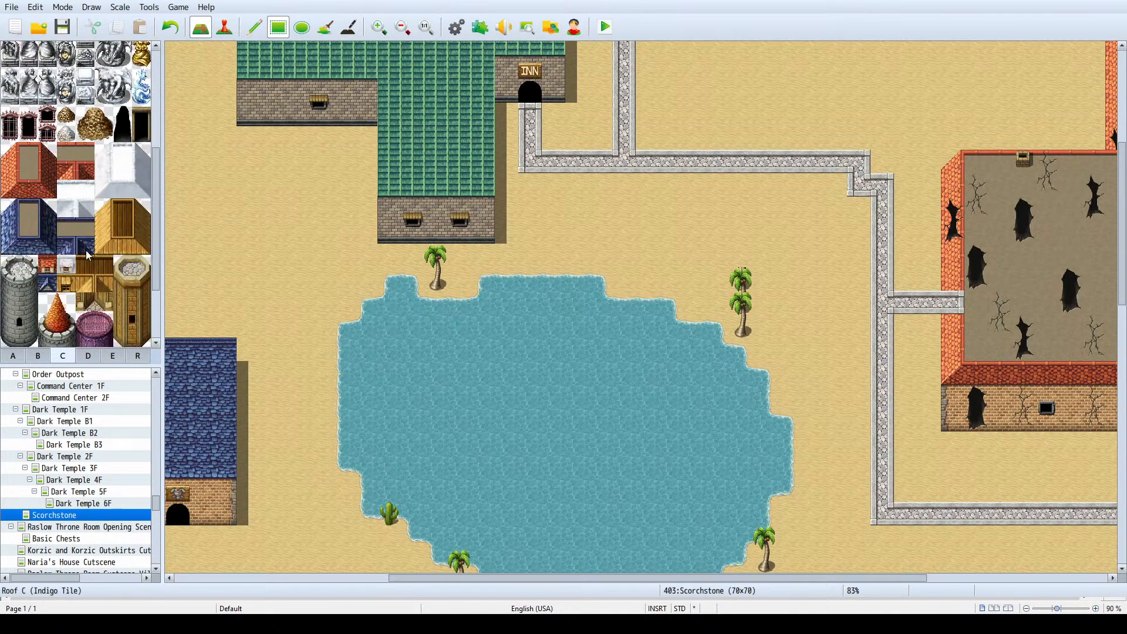
click(10, 172)
click(952, 303)
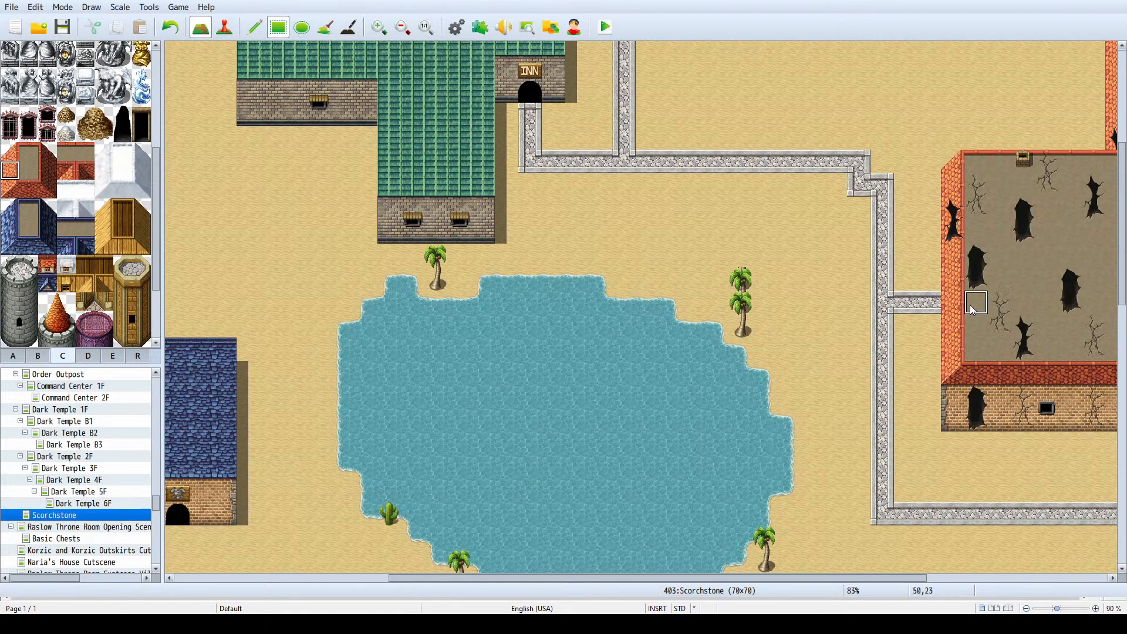
drag(947, 307, 899, 303)
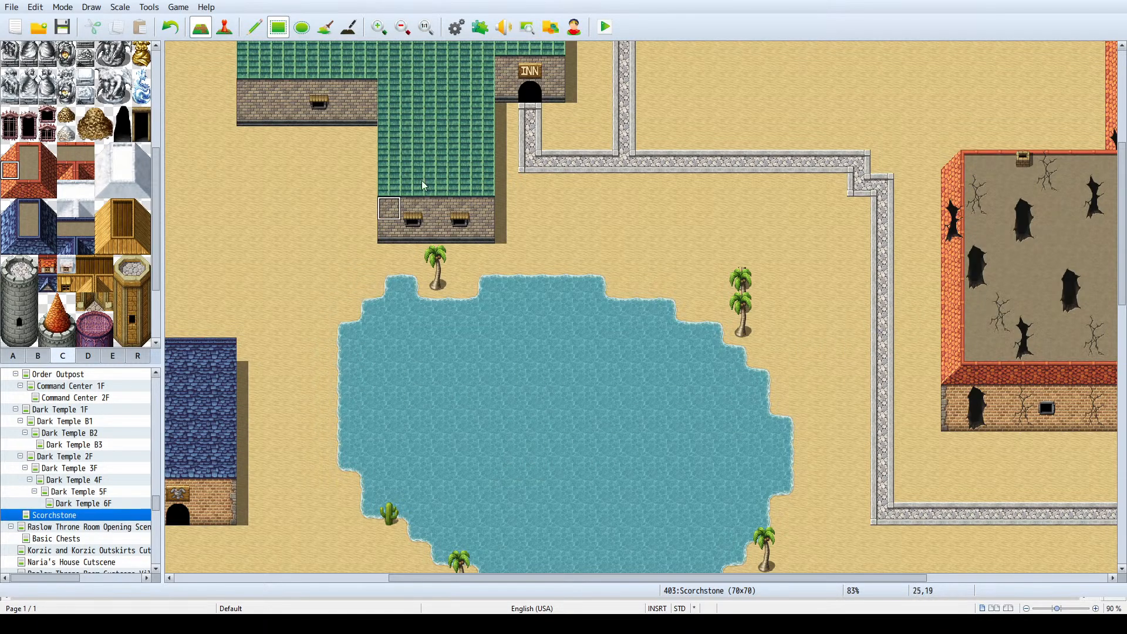
- Try a stone branch path running south from the east-west road north of the inn onto the inn's green roof
scroll(594, 144, up, 5)
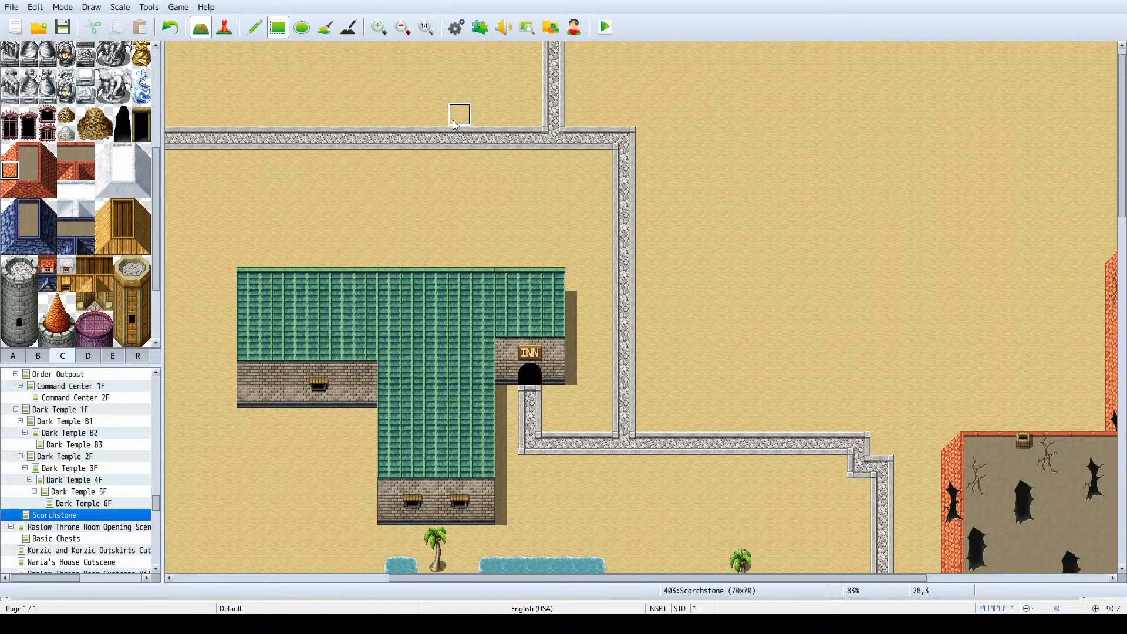
drag(468, 158, 458, 256)
click(461, 277)
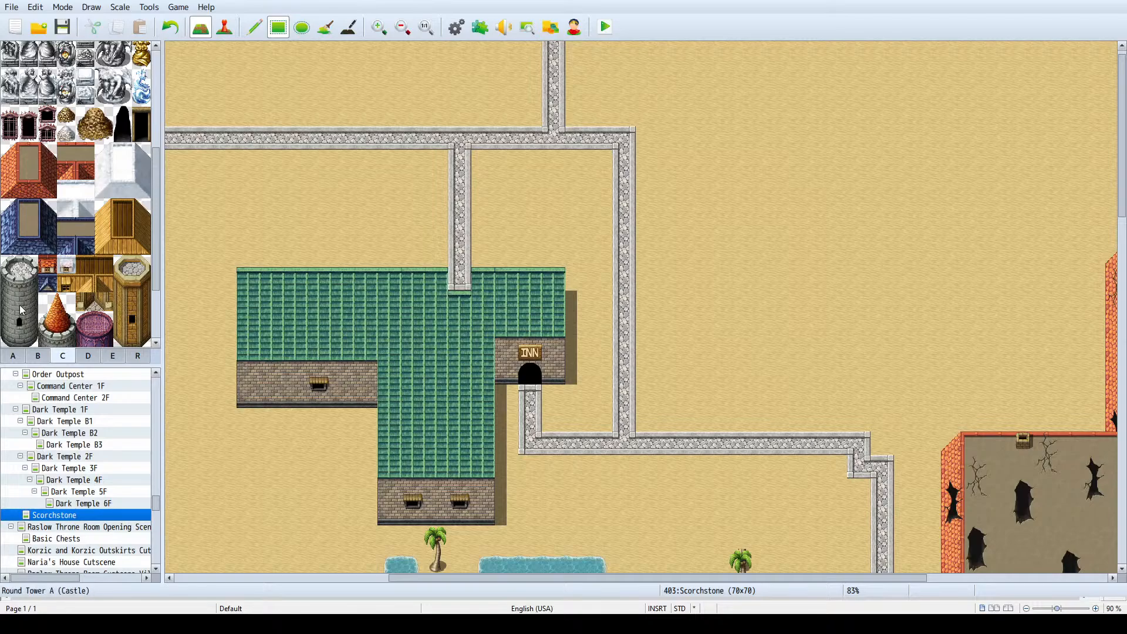
- Try patching the inn's roof over the path end with the green roof tile, and undo the patch and branch path
scroll(24, 317, down, 3)
click(17, 356)
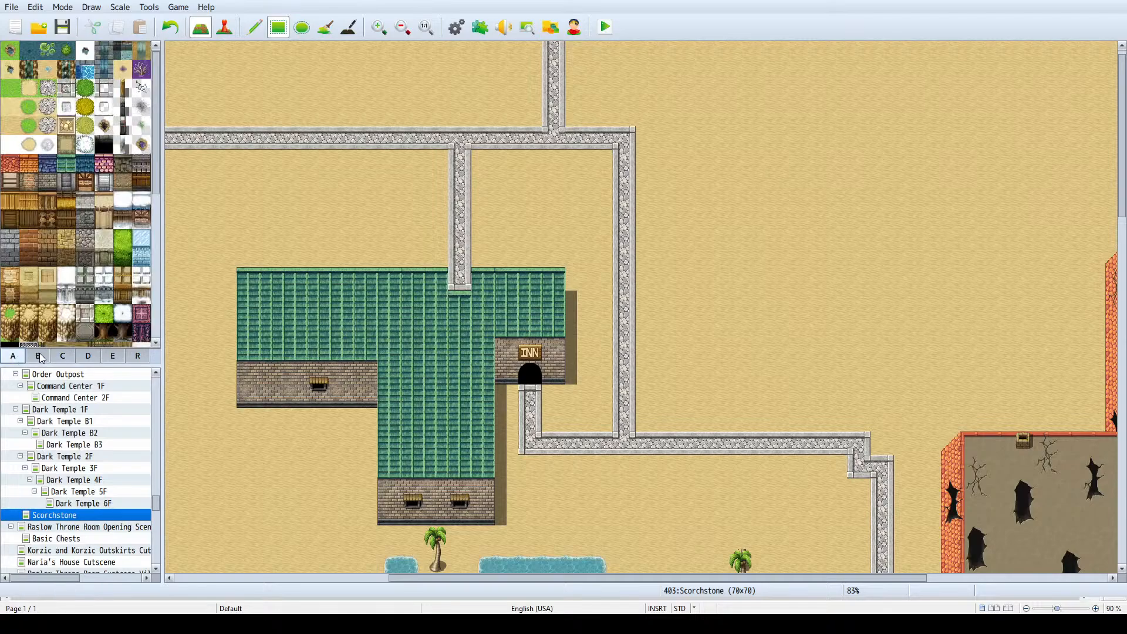
click(66, 164)
click(460, 264)
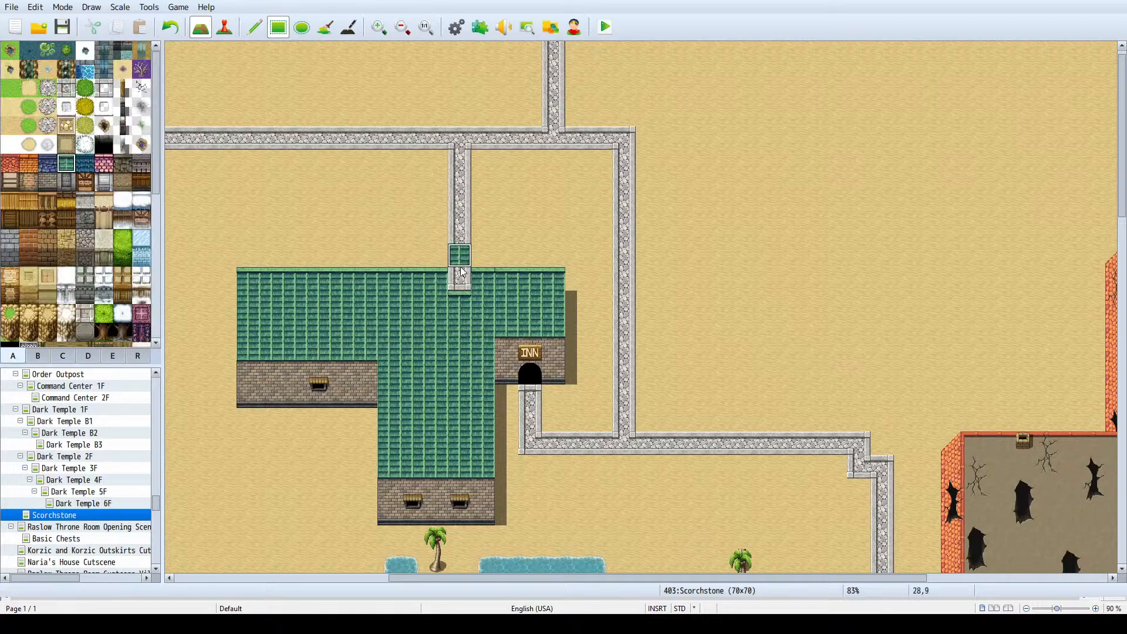
key(ctrl+z)
key(ctrl+z)
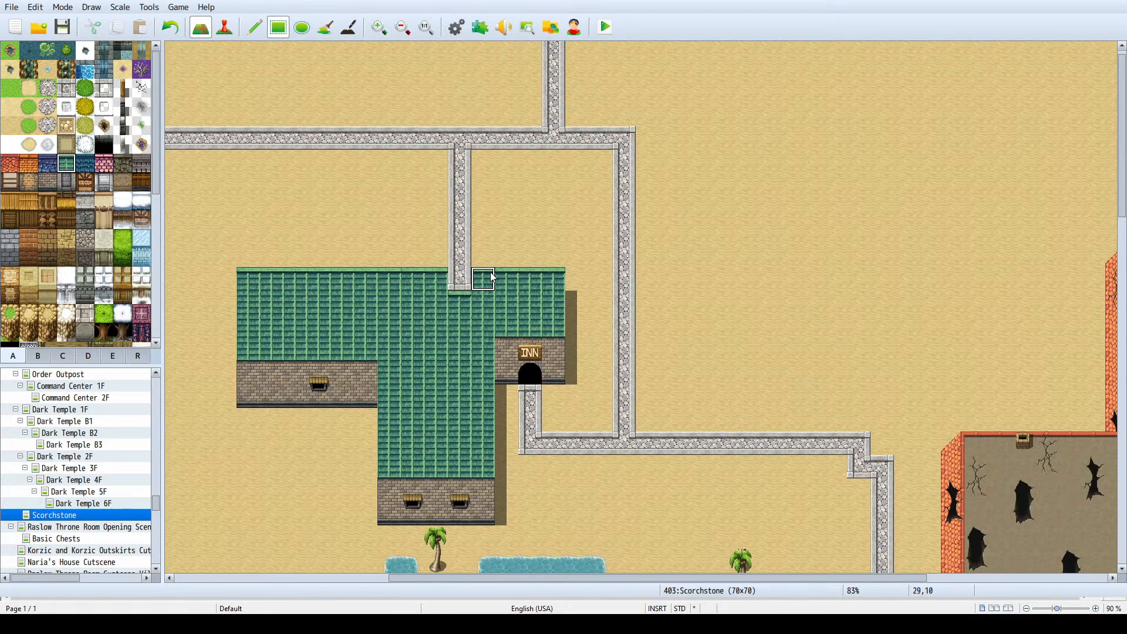
click(469, 288)
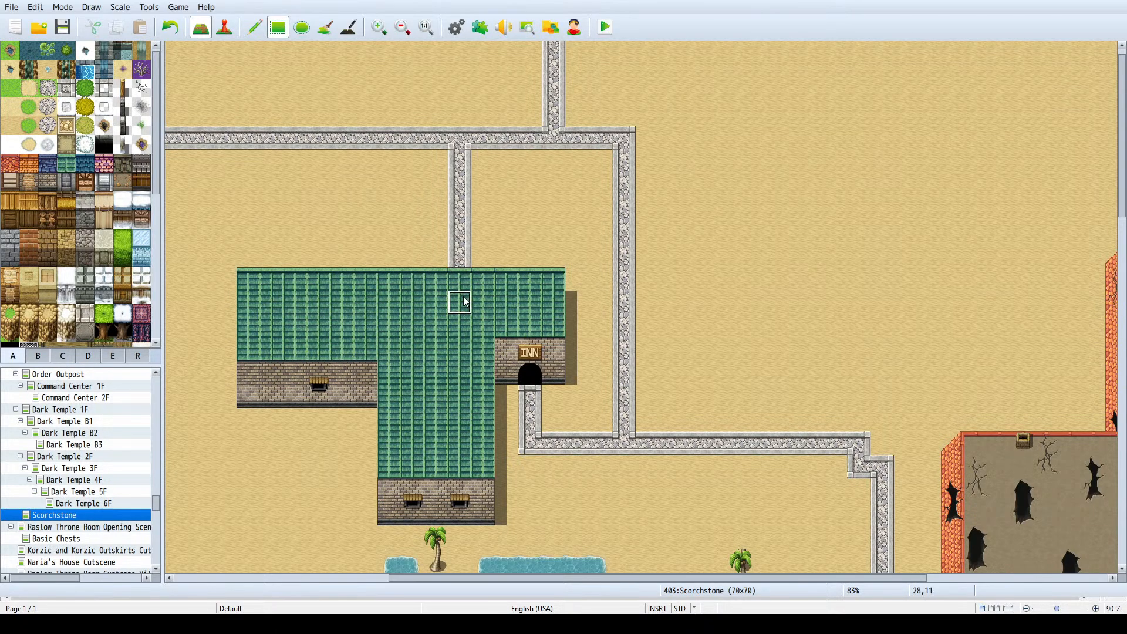
key(ctrl+z)
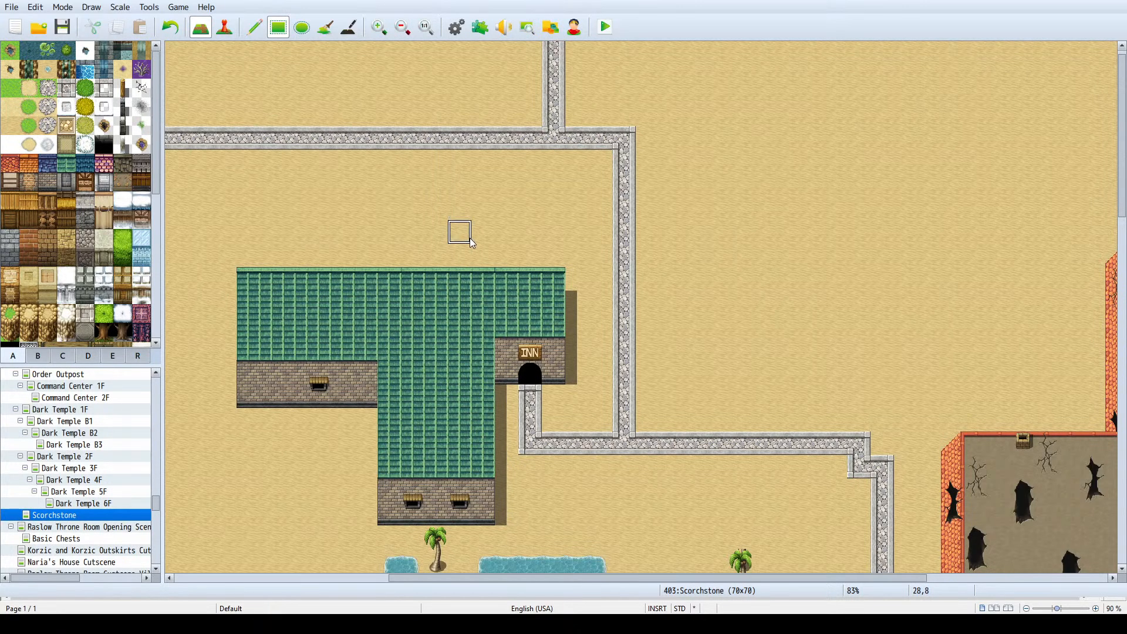
- Extend the stone road from its western end south between the blue-roofed shops and the lake, stepping east to the dark-roofed building's north edge
scroll(348, 226, down, 1)
ctrl+scroll(372, 235, down, 2)
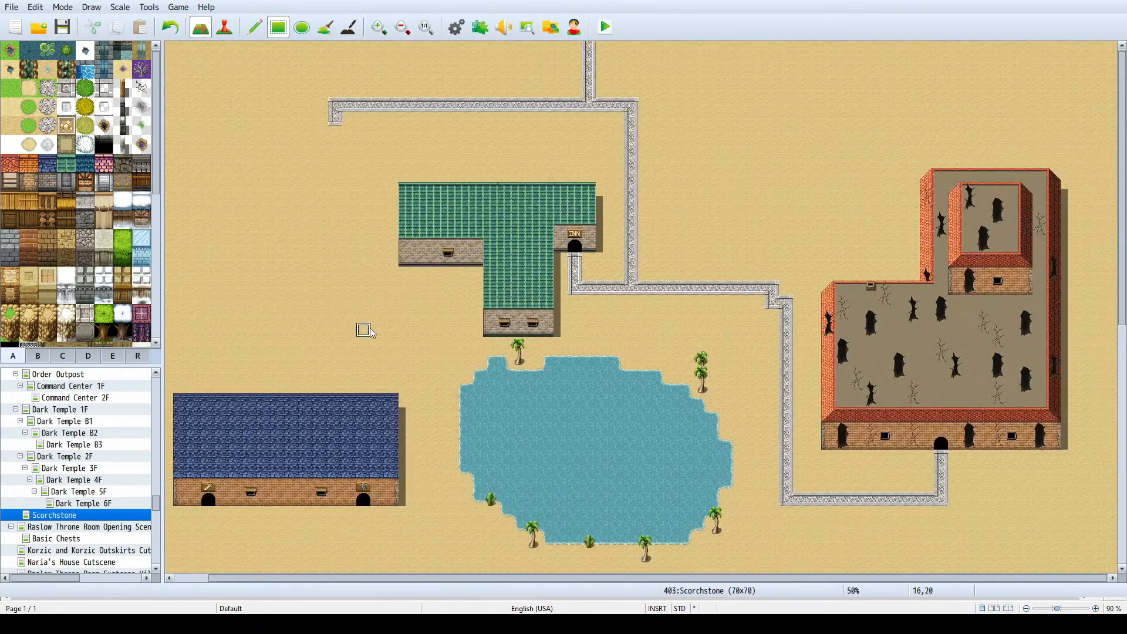
scroll(373, 353, down, 3)
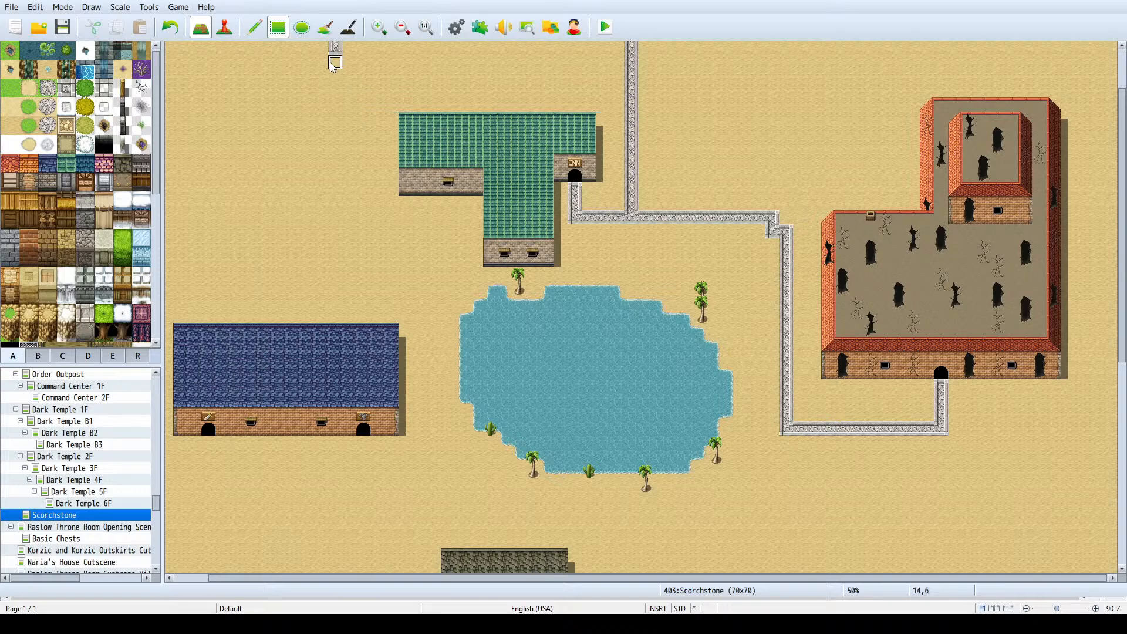
mouse_move(336, 63)
mouse_down()
mouse_move(334, 243)
mouse_move(418, 246)
mouse_move(414, 455)
mouse_up()
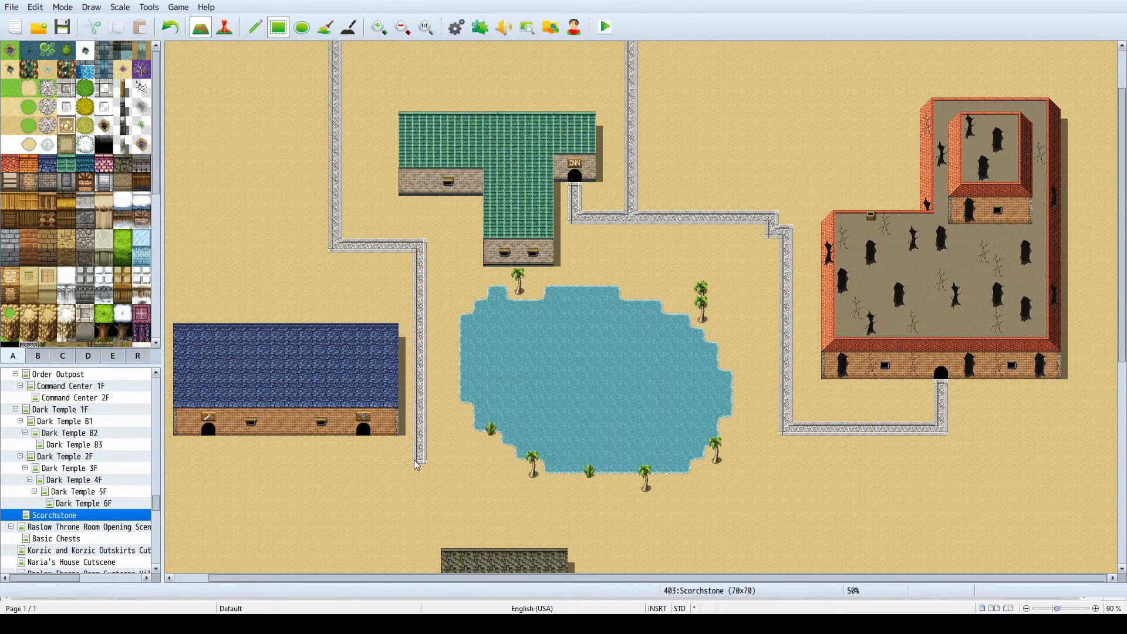
scroll(423, 449, down, 10)
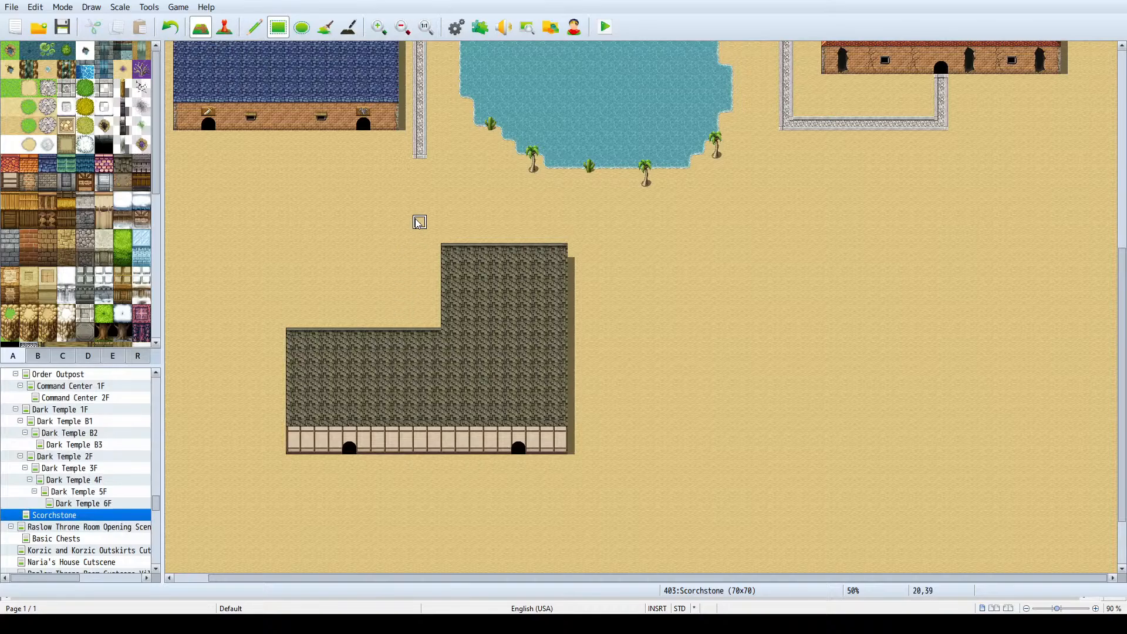
mouse_move(421, 169)
mouse_down()
mouse_move(430, 191)
mouse_move(482, 199)
mouse_move(507, 240)
mouse_up()
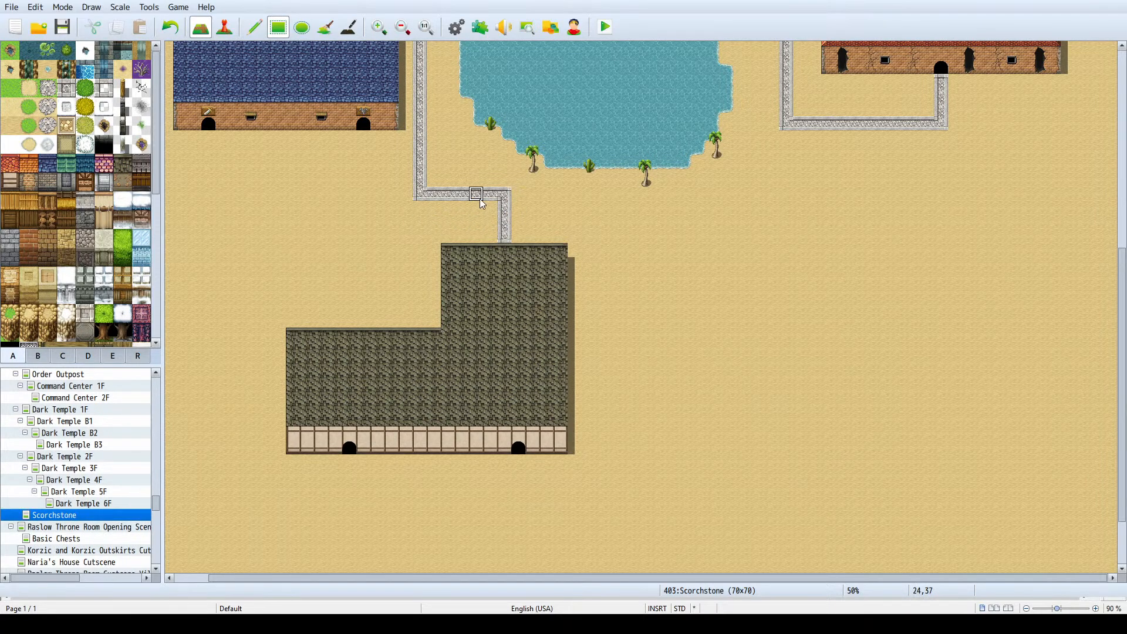
- Run the stone road one tile into the dark-roofed building's north edge and patch the covered roof with the dark roof tile
click(505, 250)
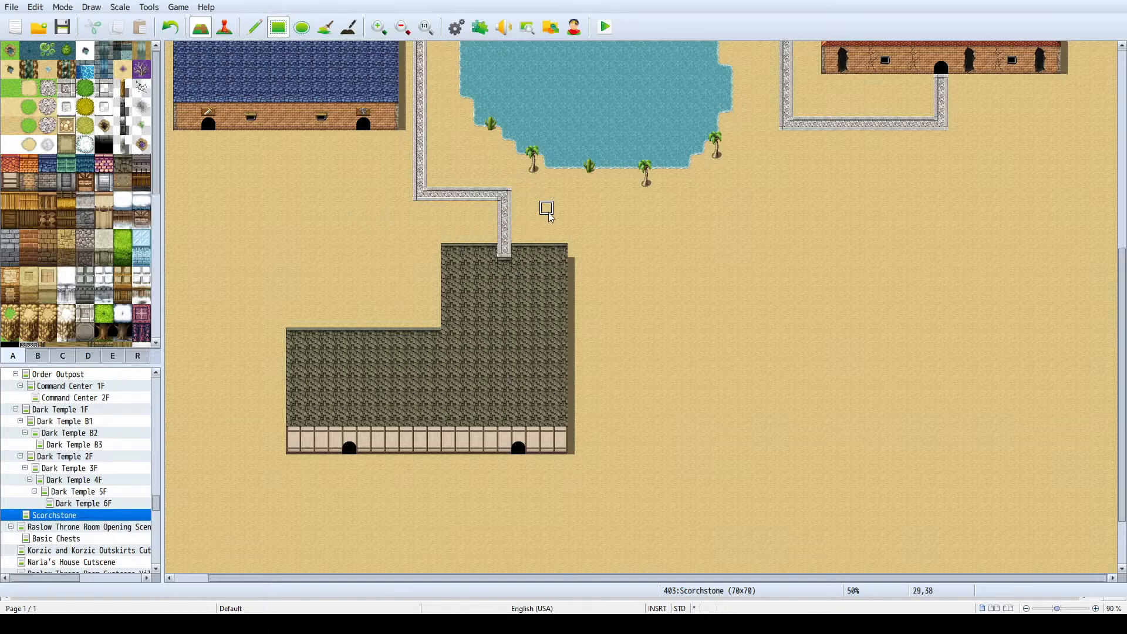
ctrl+scroll(545, 207, up, 3)
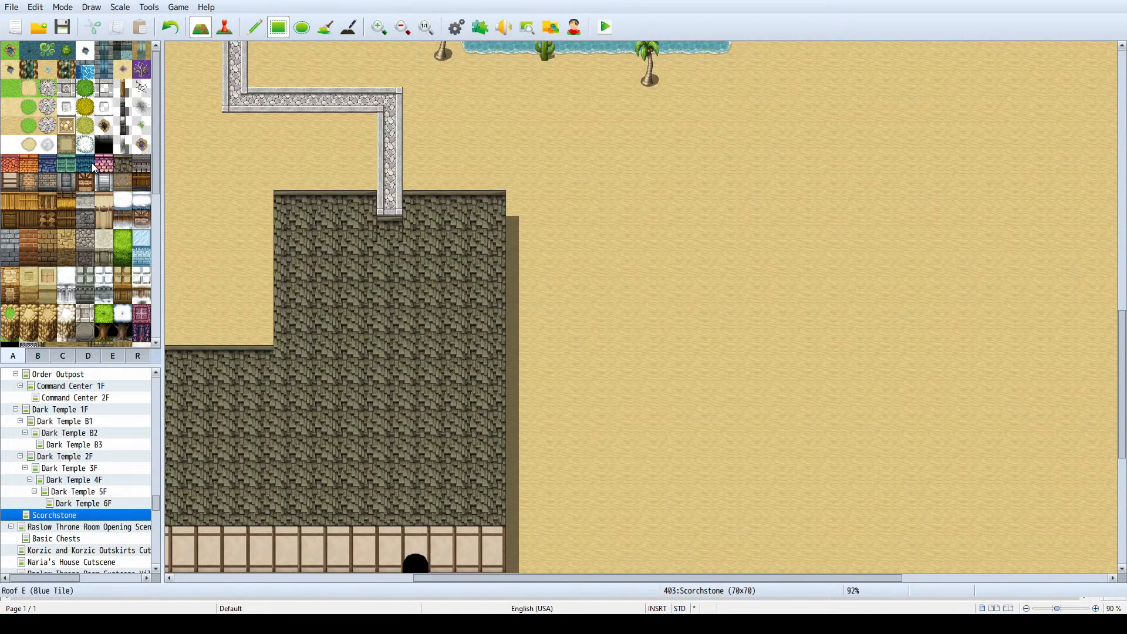
click(122, 164)
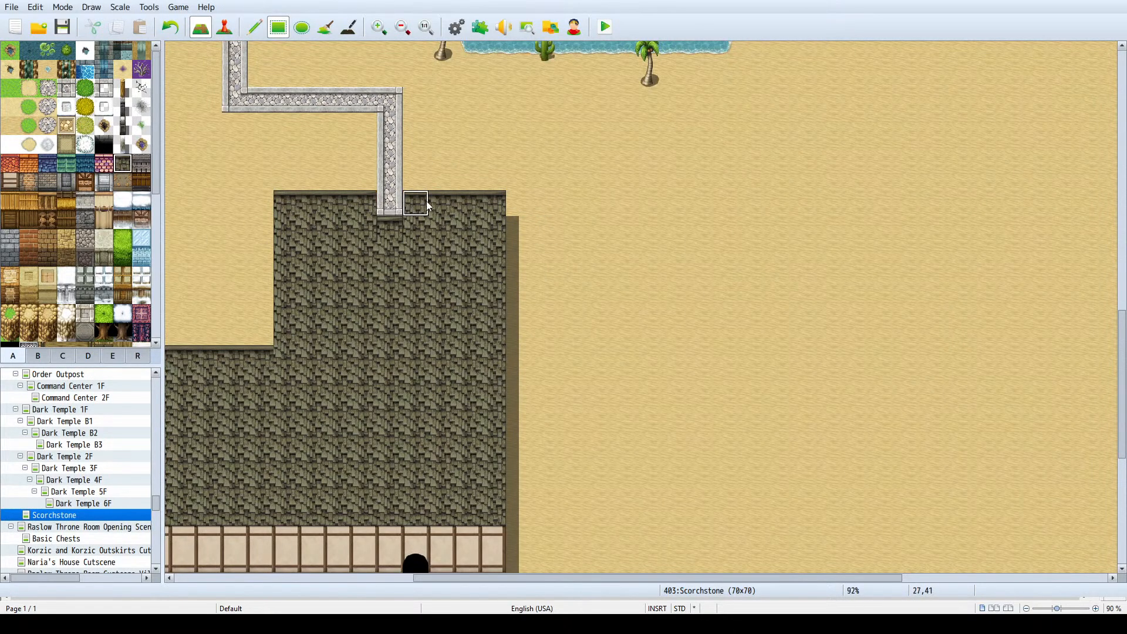
click(391, 203)
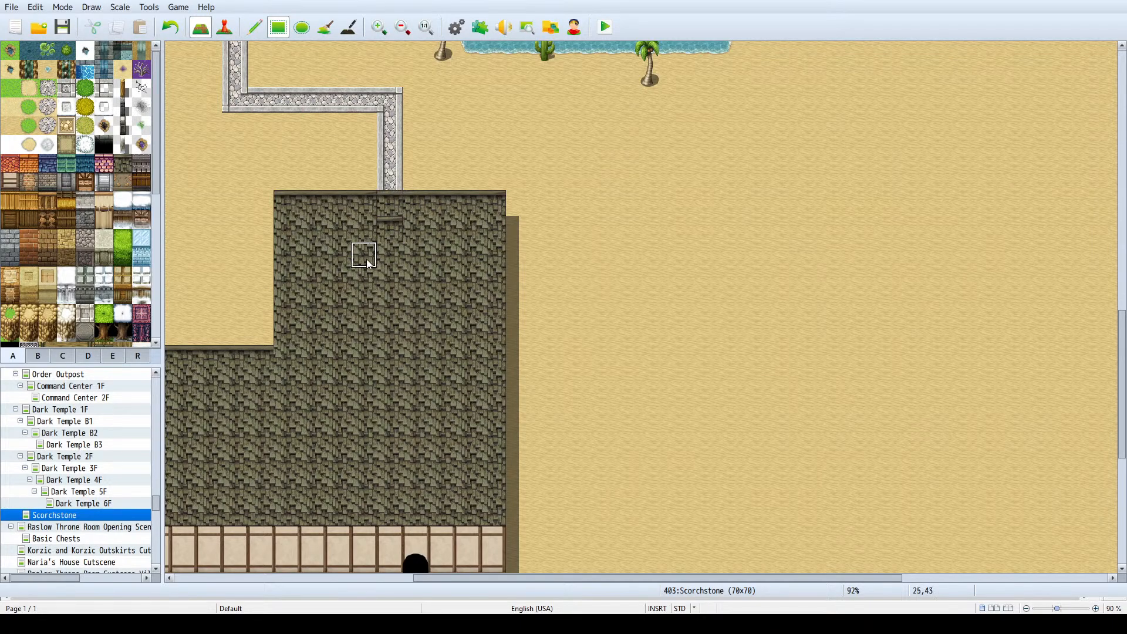
click(397, 230)
scroll(361, 154, down, 1)
ctrl+scroll(362, 157, down, 4)
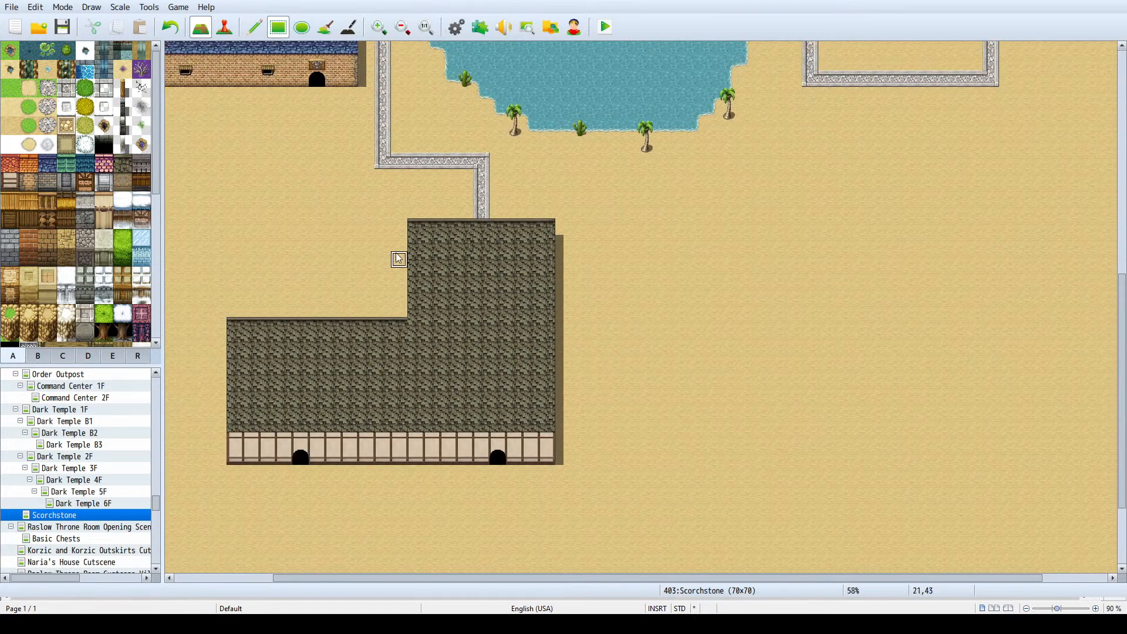
- Extend the stone road around the dark-roofed building's east side and along its south, with branches up to both south doors
mouse_move(490, 163)
mouse_down()
mouse_move(604, 159)
mouse_move(576, 161)
mouse_move(585, 168)
mouse_move(581, 505)
mouse_move(501, 508)
mouse_move(499, 471)
mouse_move(464, 509)
mouse_move(301, 508)
mouse_move(298, 485)
mouse_up()
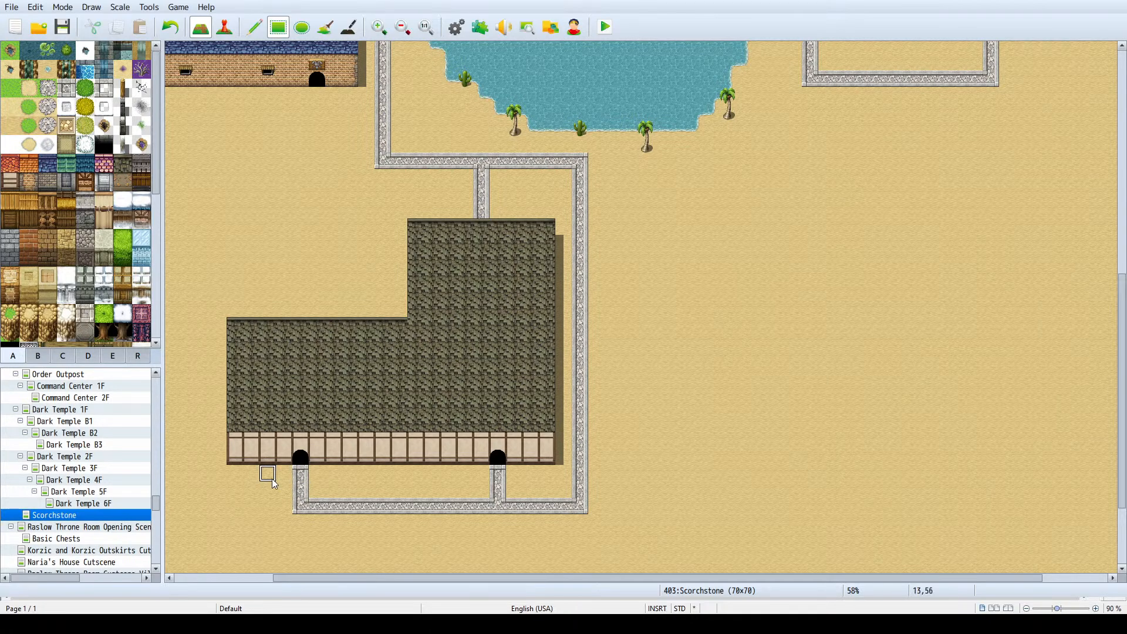
ctrl+scroll(273, 278, down, 2)
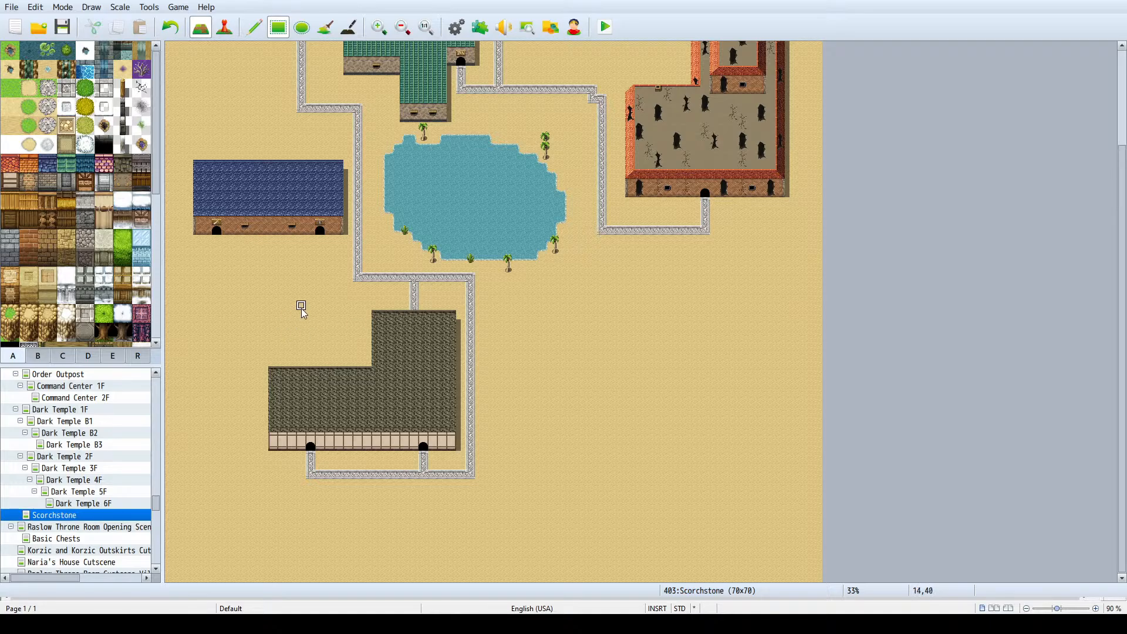
- Place a sign from the B tileset above the dark-roofed building's west door
click(38, 355)
click(59, 56)
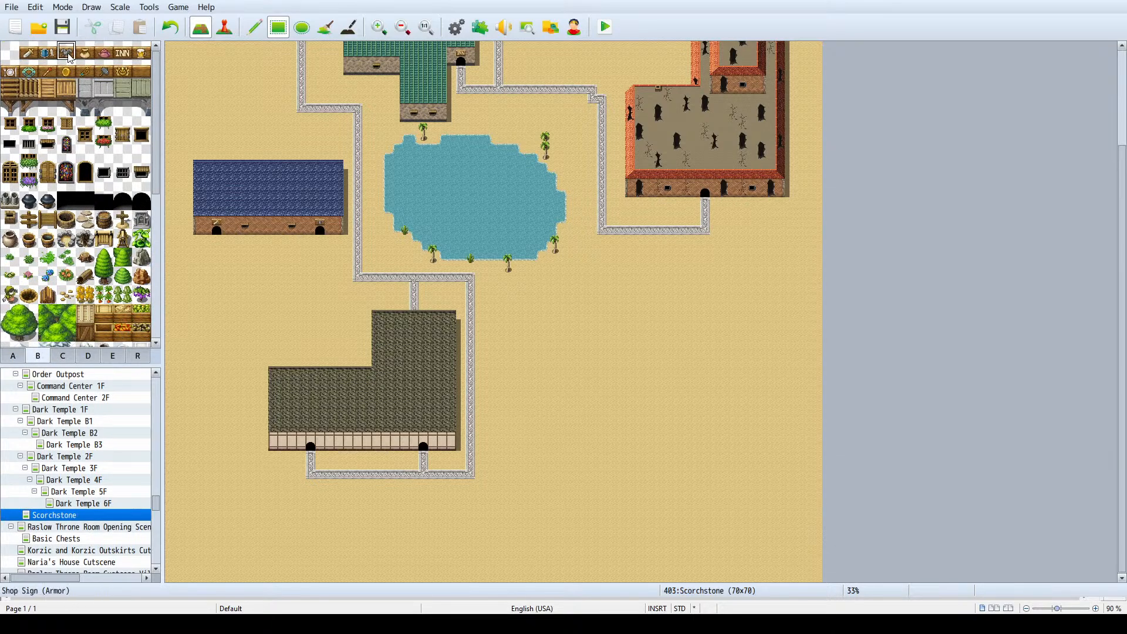
click(104, 70)
click(311, 439)
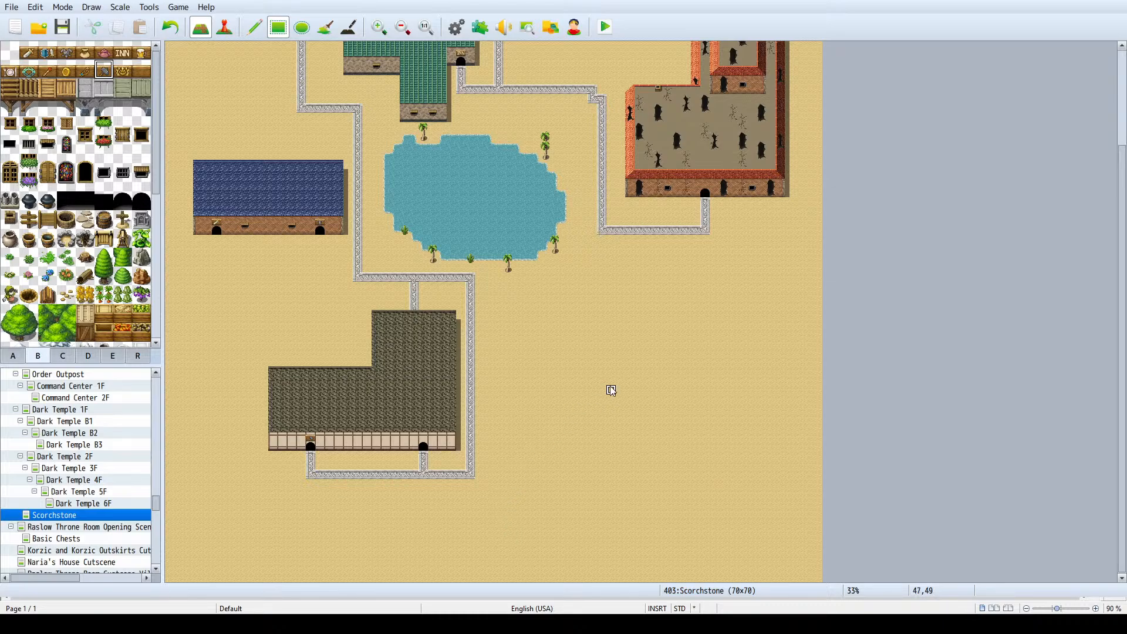
scroll(610, 386, up, 3)
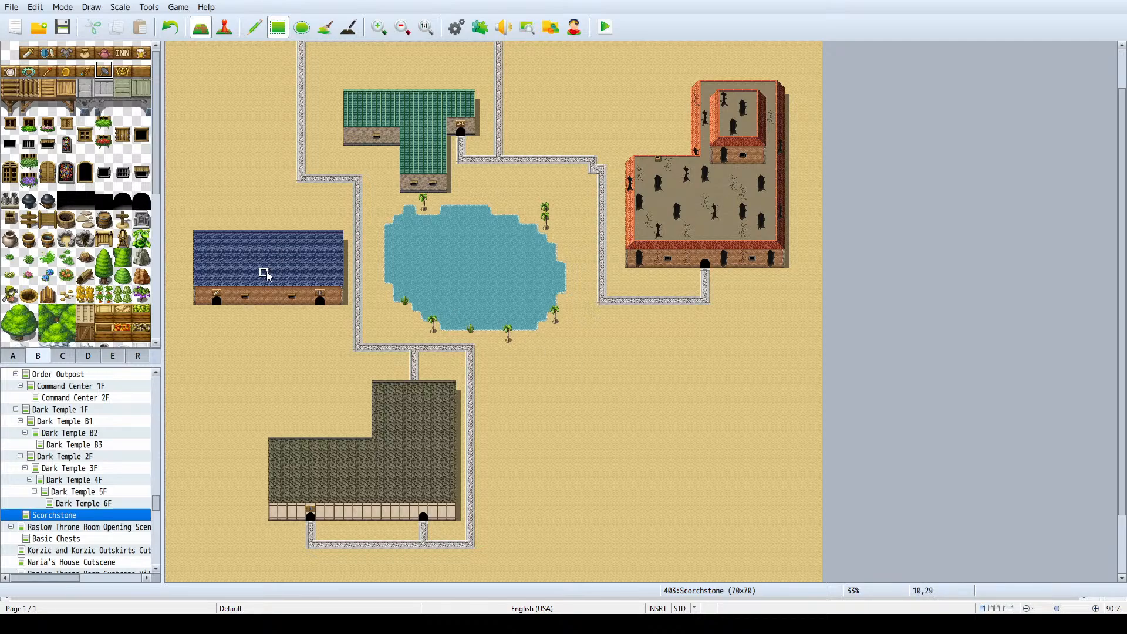
- Examine the house interiors on the Valport Residence map, and return to the Scorchstone map
scroll(115, 451, up, 2)
scroll(115, 451, up, 4)
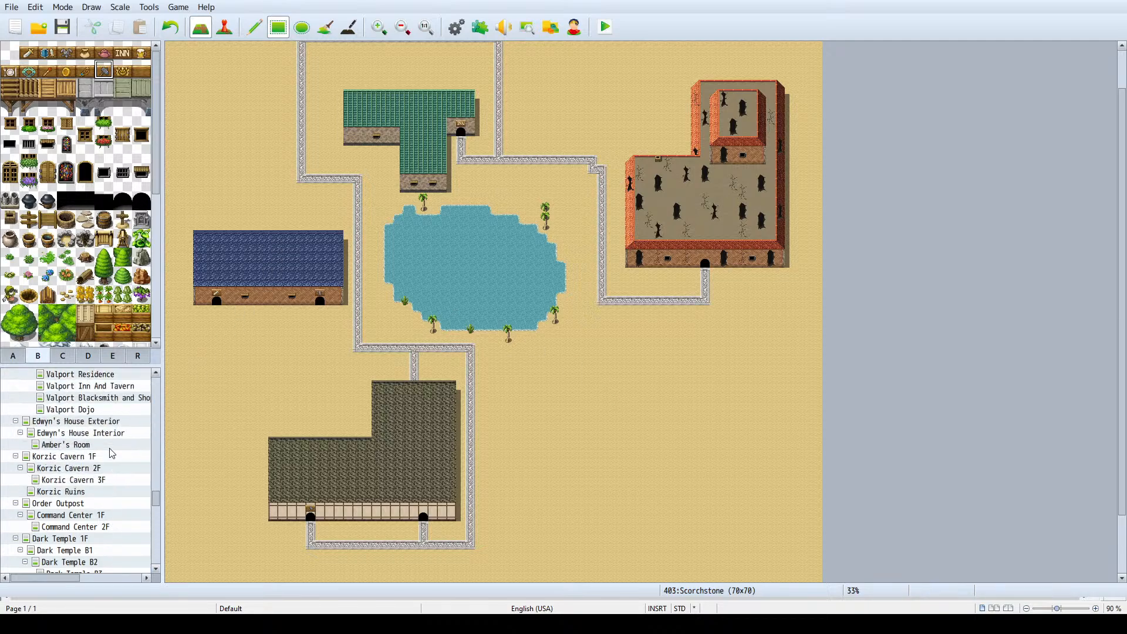
click(103, 411)
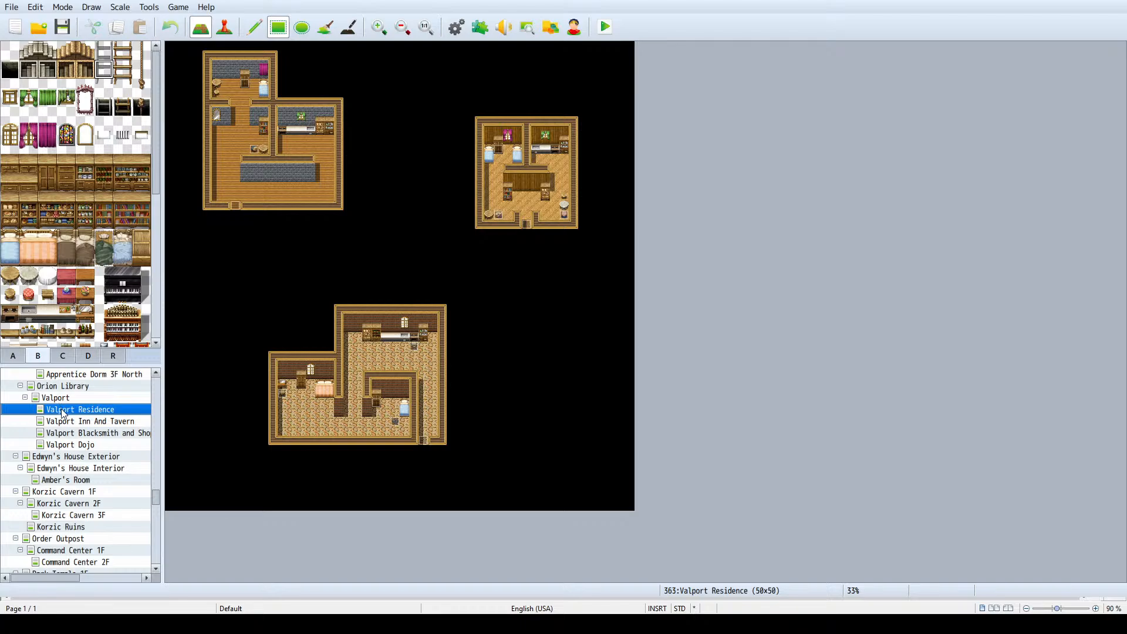
scroll(65, 413, down, 1)
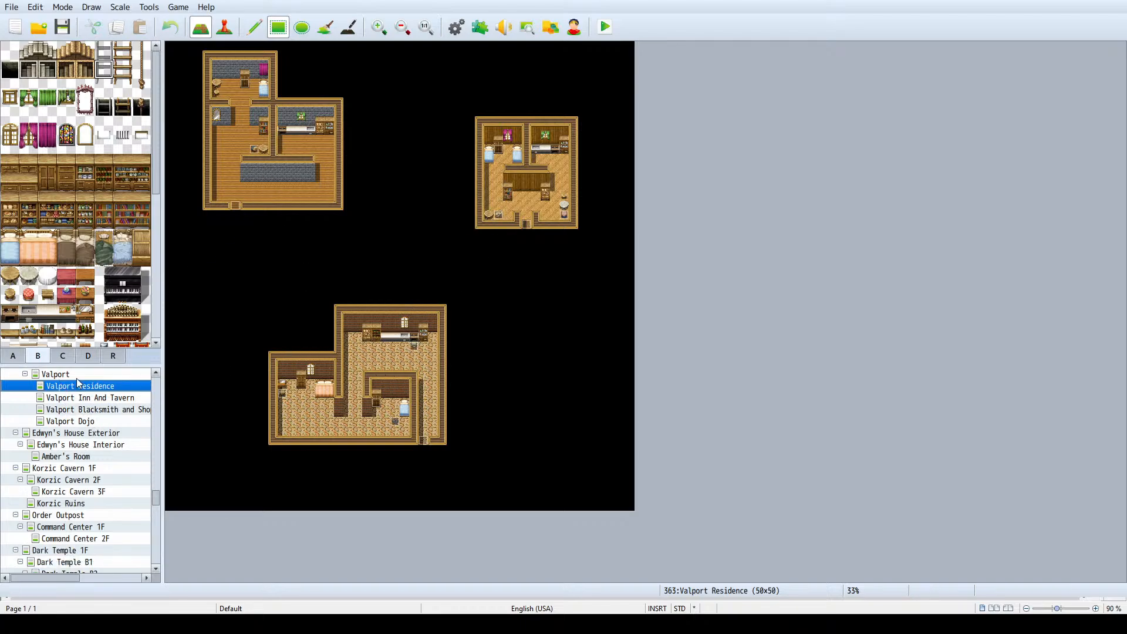
scroll(92, 448, down, 1)
scroll(92, 447, down, 1)
scroll(91, 438, down, 2)
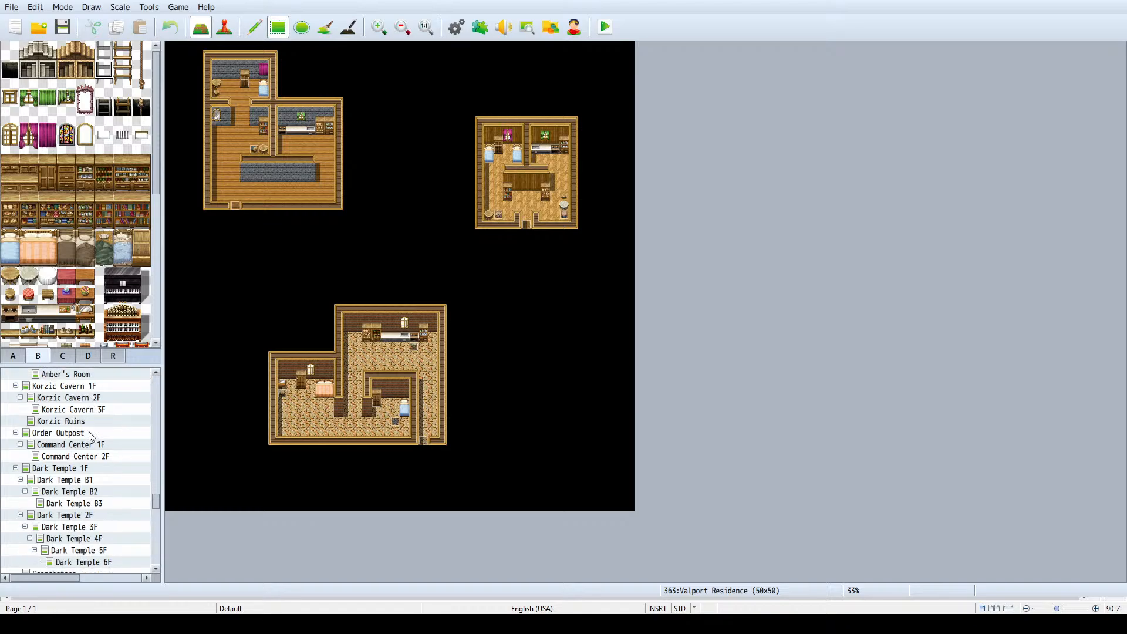
click(85, 550)
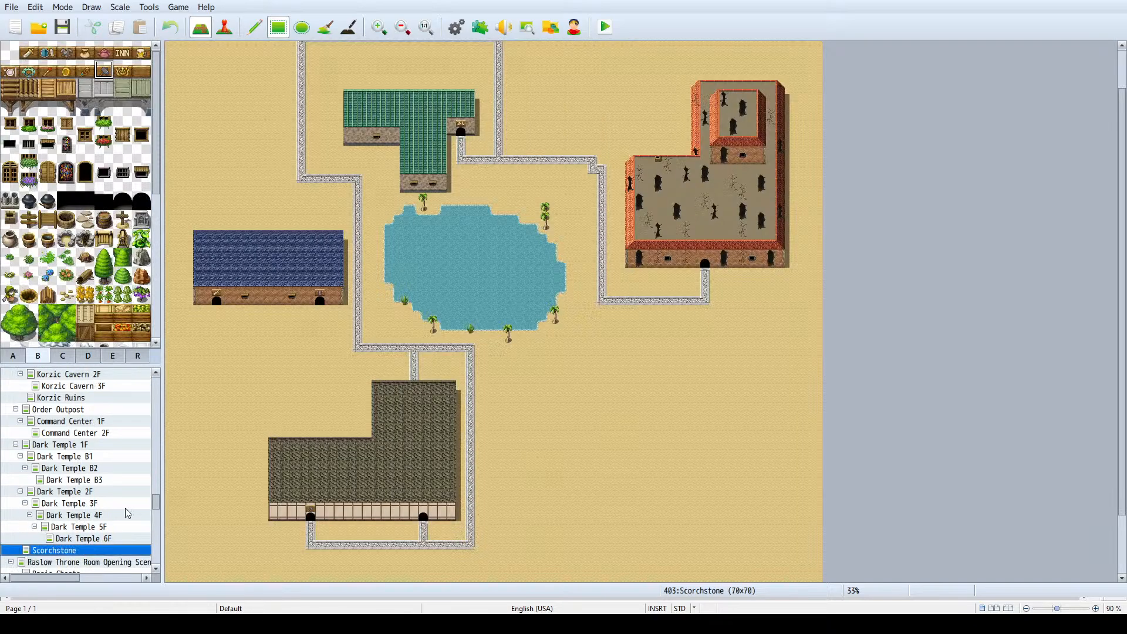
- Extend the stone road west from the corner below the blue-roofed shops, branching north to both shop doors
click(224, 26)
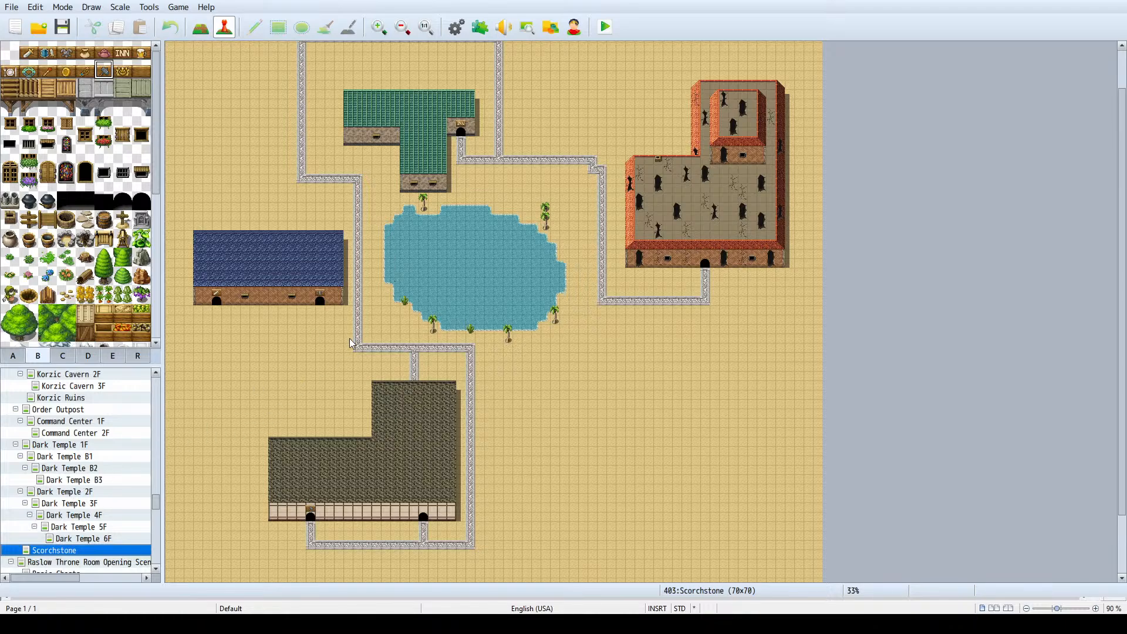
key(F5)
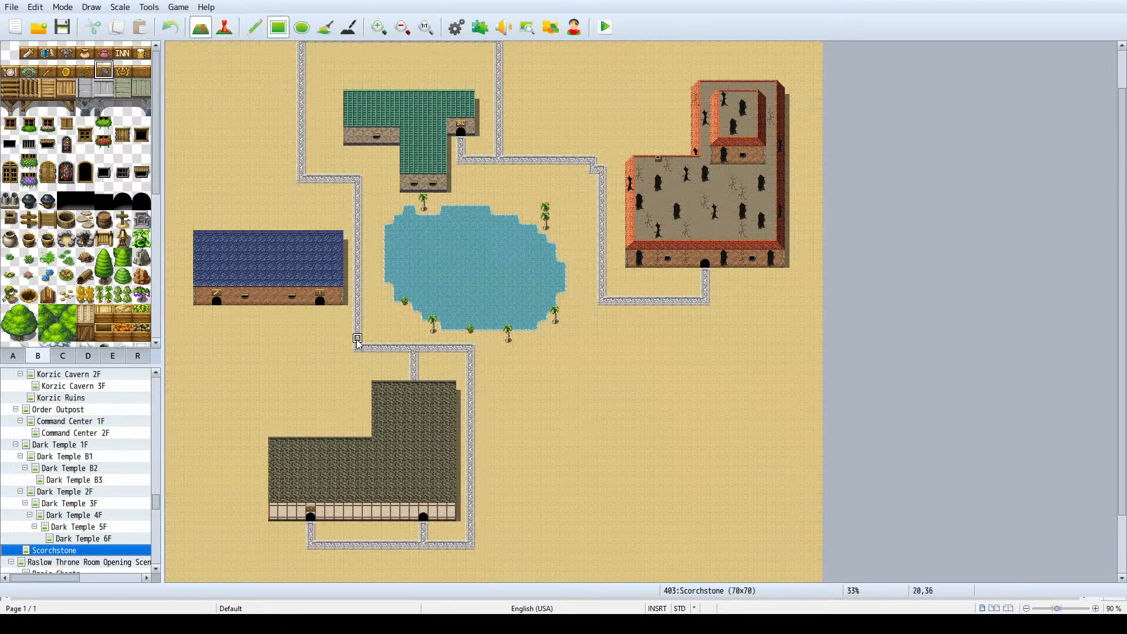
mouse_move(358, 348)
mouse_down()
mouse_move(309, 348)
mouse_move(324, 349)
mouse_move(321, 309)
mouse_up()
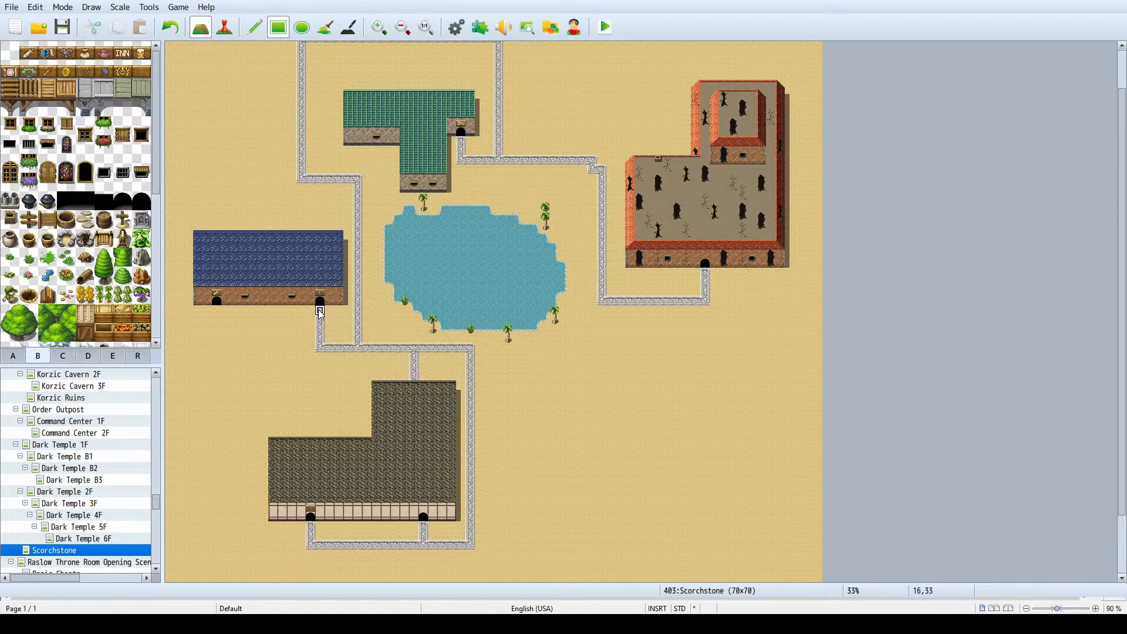
drag(320, 348, 217, 349)
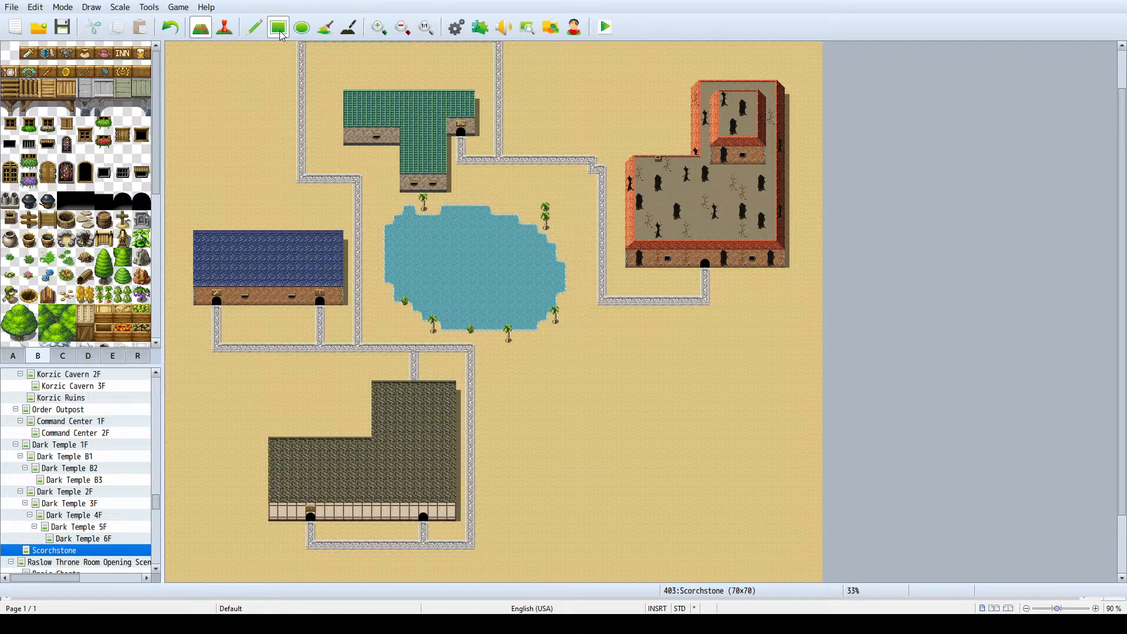
- Try a rectangular and two elliptical stone-paved areas on the empty southeastern sand, undoing each one
drag(649, 413, 517, 499)
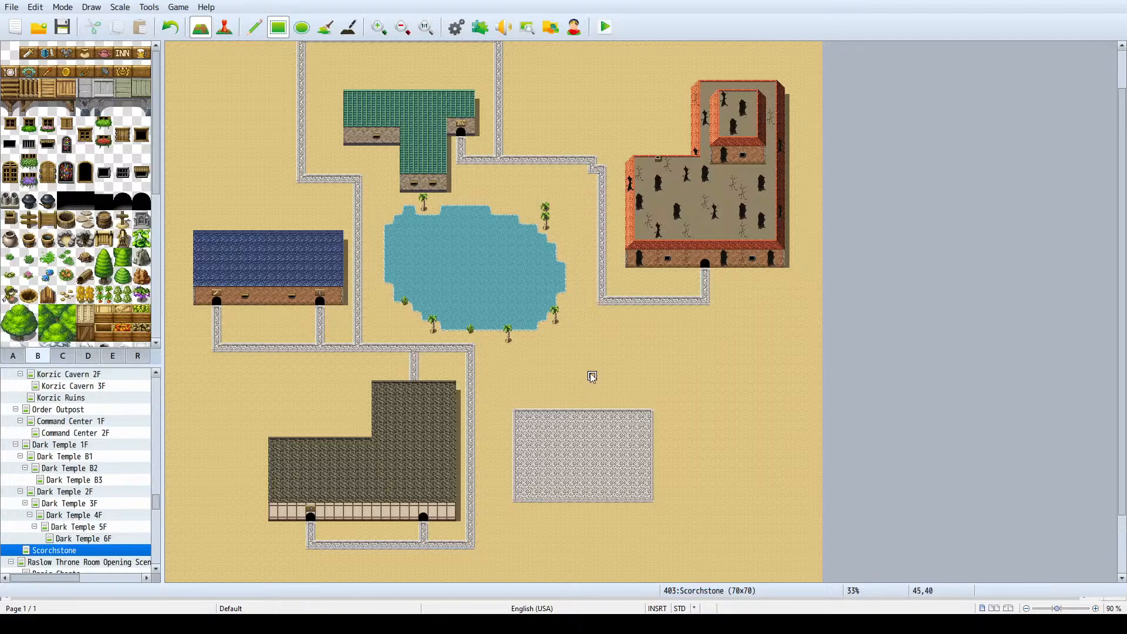
key(ctrl+z)
click(302, 28)
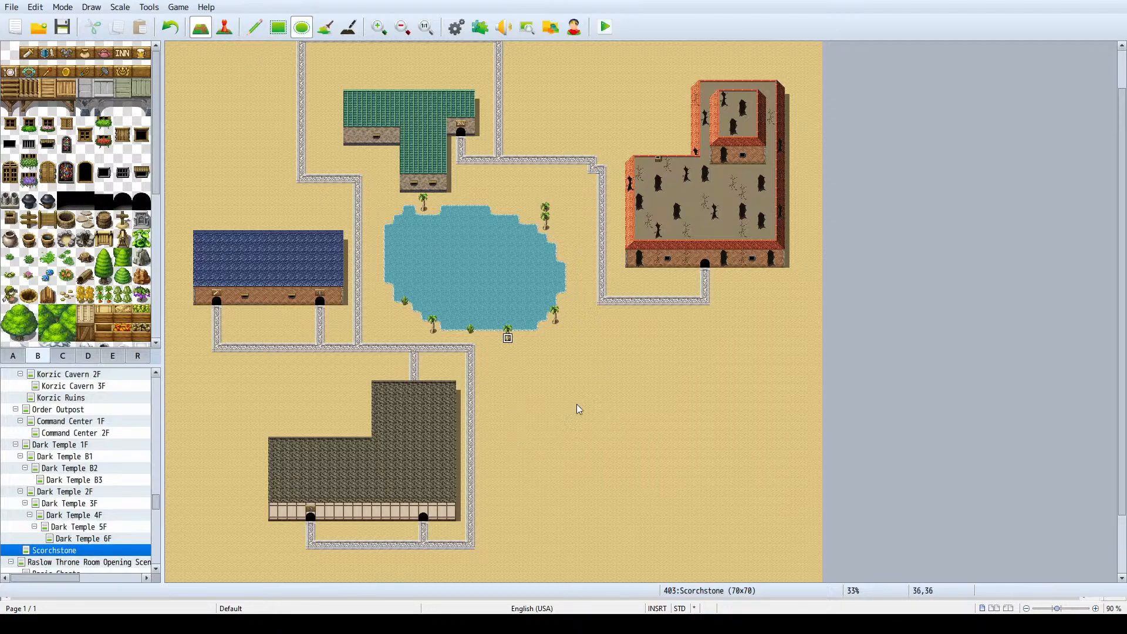
drag(607, 439, 718, 553)
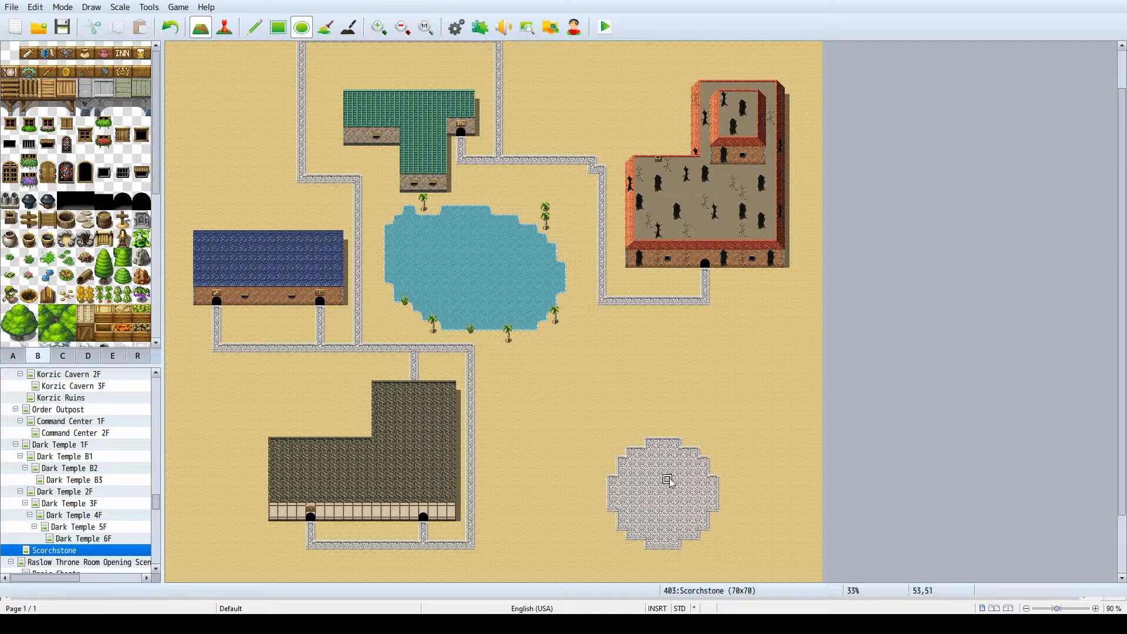
key(ctrl+z)
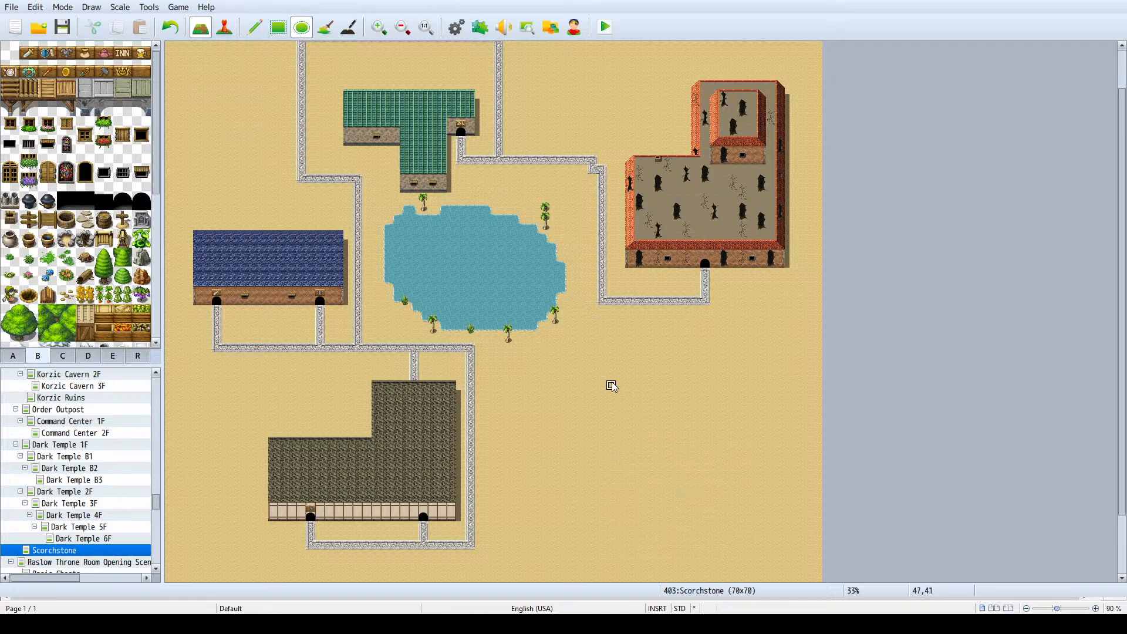
click(279, 28)
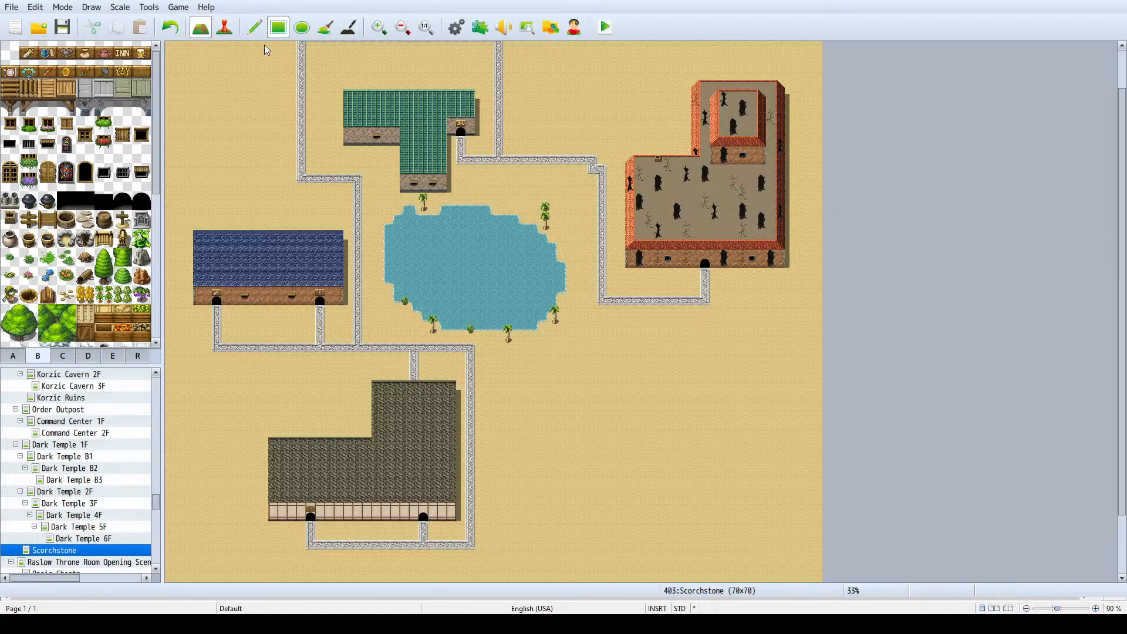
click(302, 28)
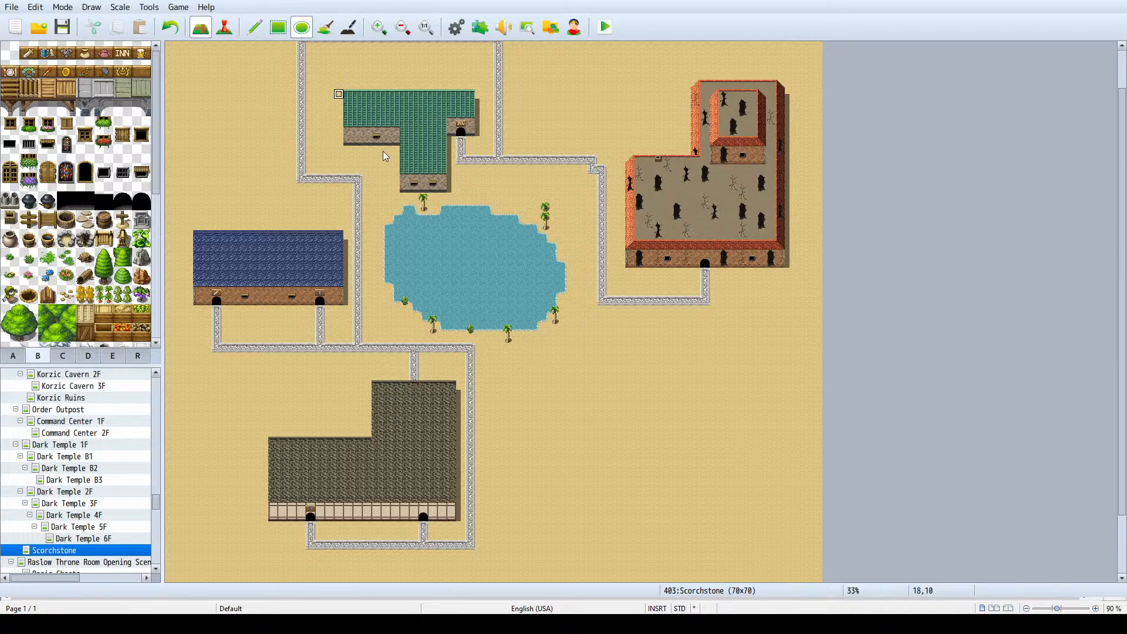
drag(593, 405, 706, 503)
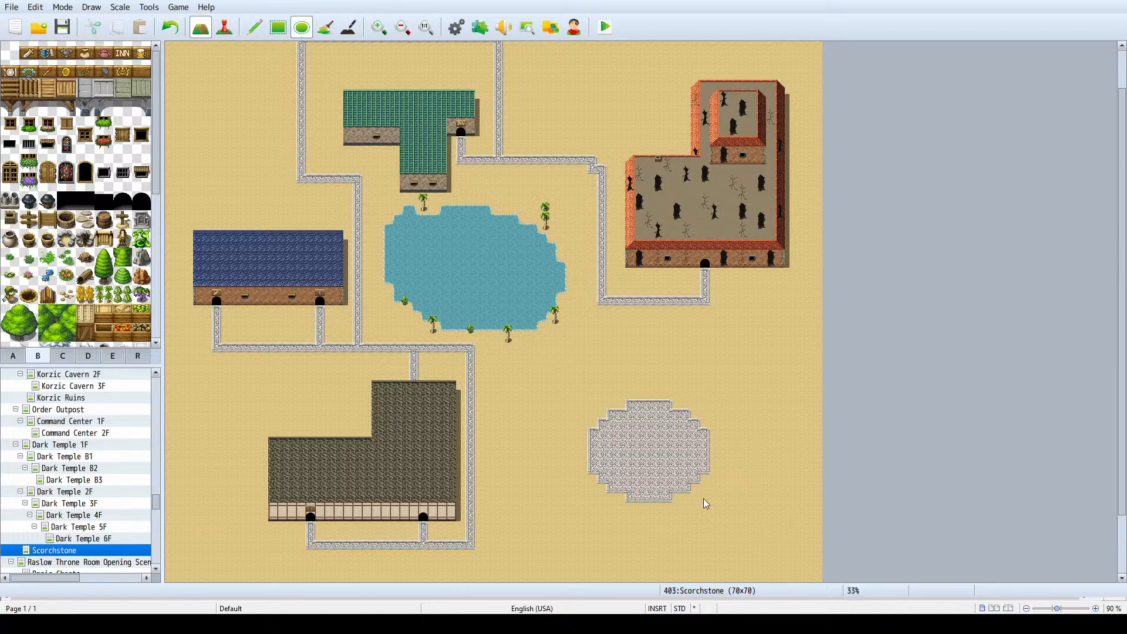
key(ctrl+z)
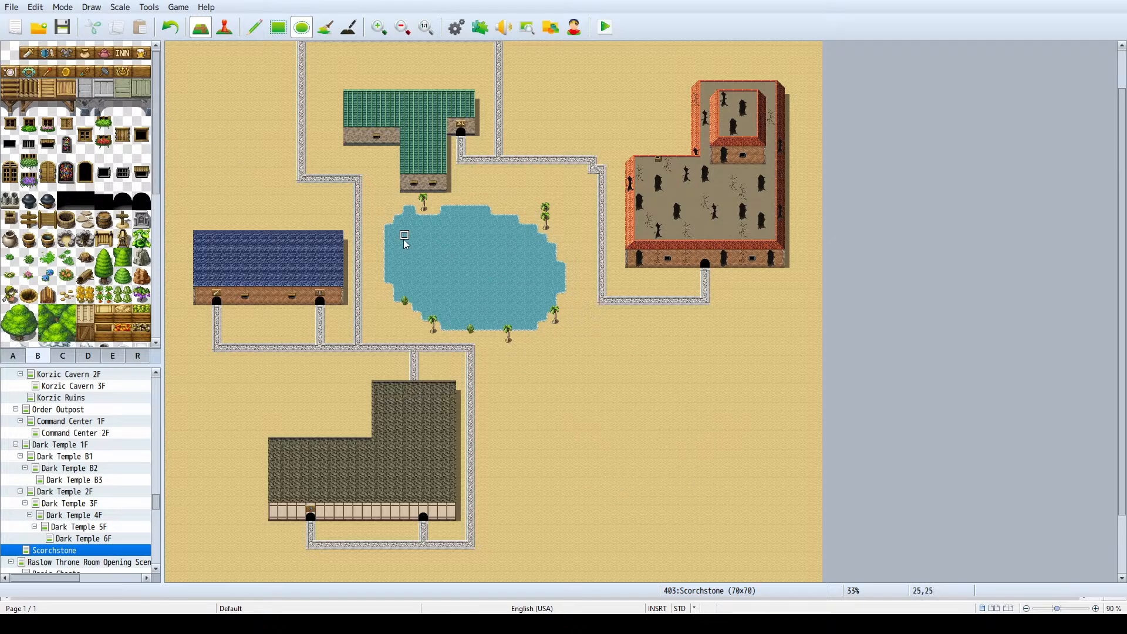
- Try an elliptical water pond on the empty southeastern sand and undo it
click(279, 29)
drag(601, 421, 744, 531)
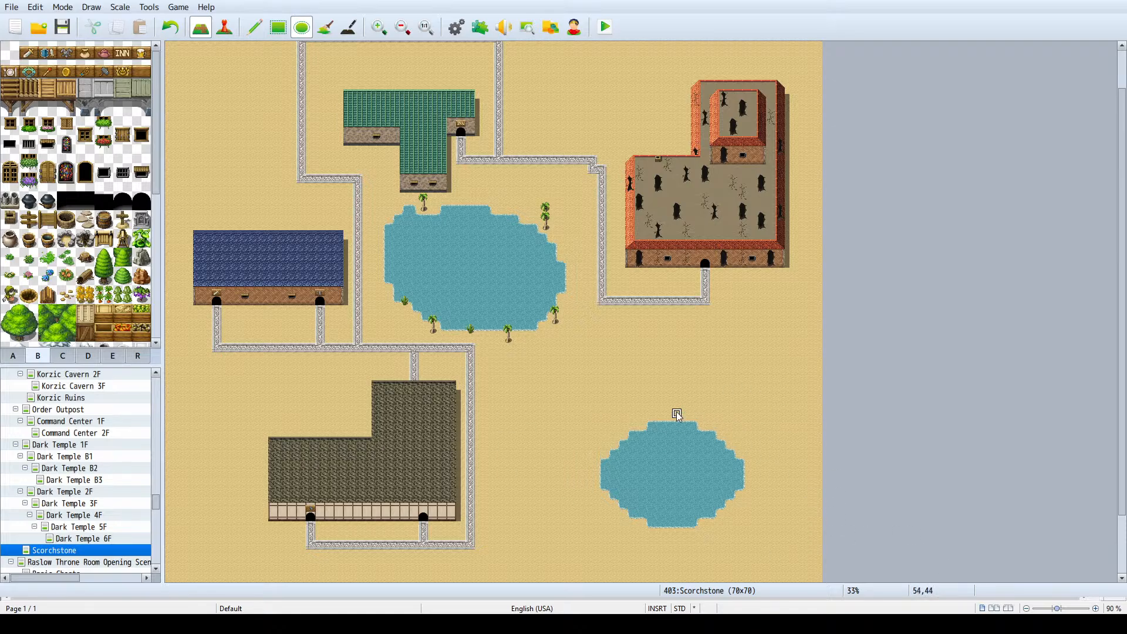
key(ctrl+z)
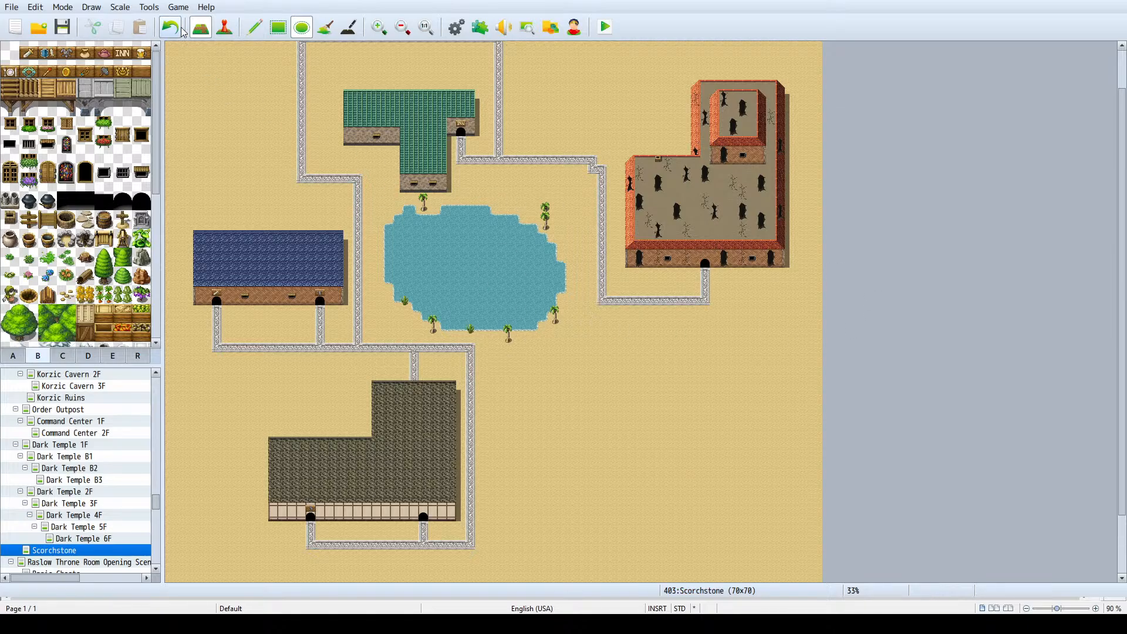
- Set the editor to map mode with the Pencil drawing tool
click(224, 27)
click(200, 27)
click(254, 27)
ctrl+scroll(633, 283, down, 1)
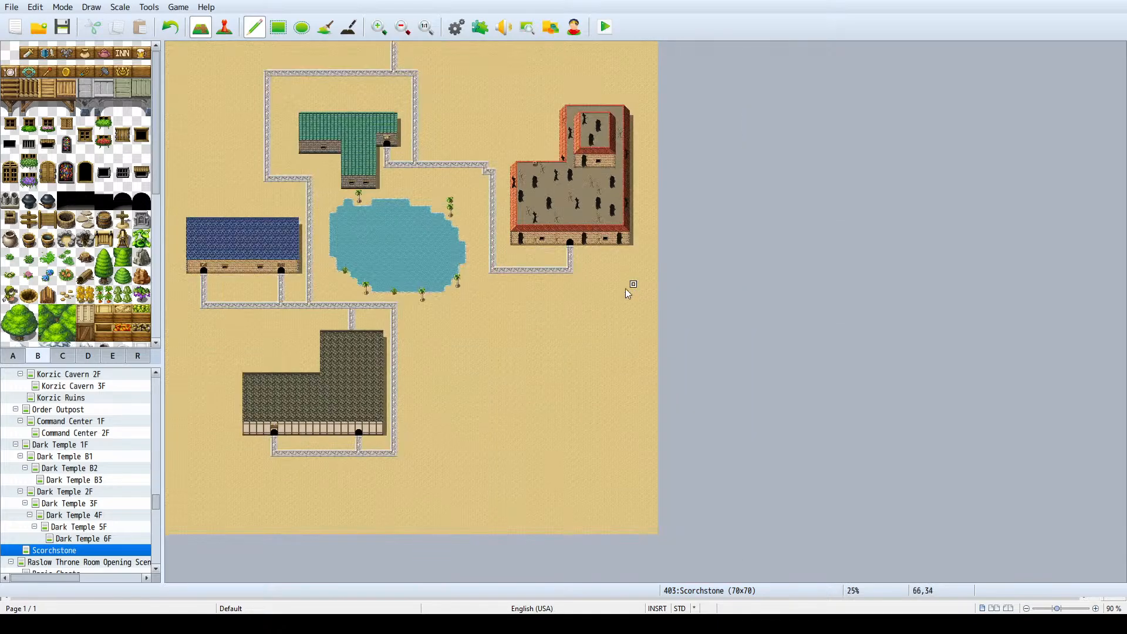
- Look through the B tileset's outdoor objects and survey the town's layout for spots to decorate
ctrl+scroll(262, 352, up, 1)
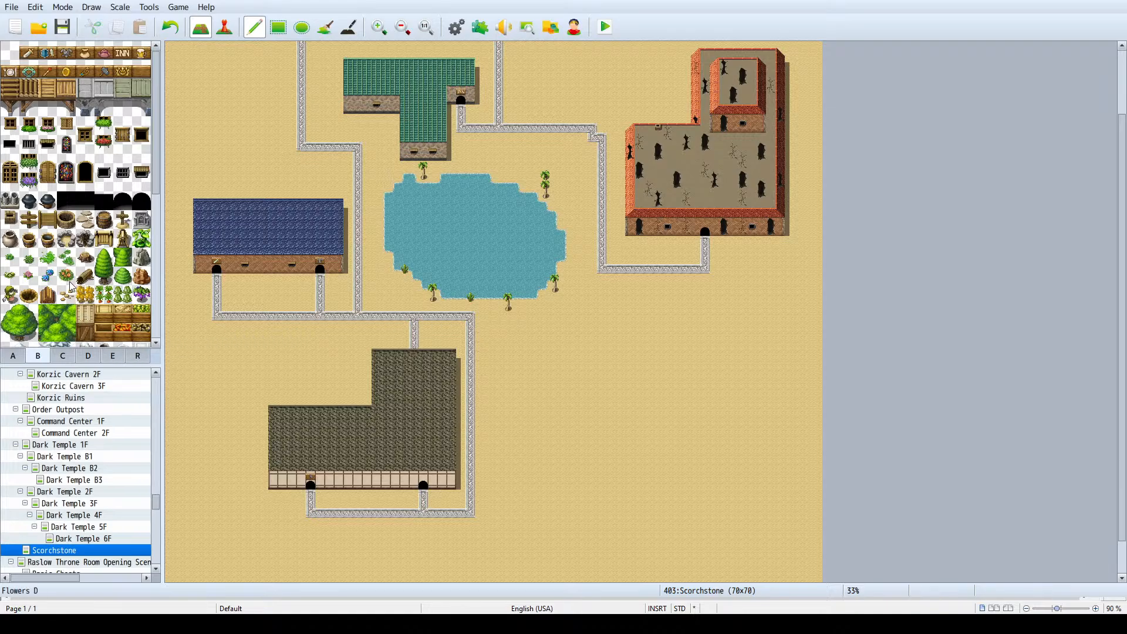
scroll(89, 258, down, 8)
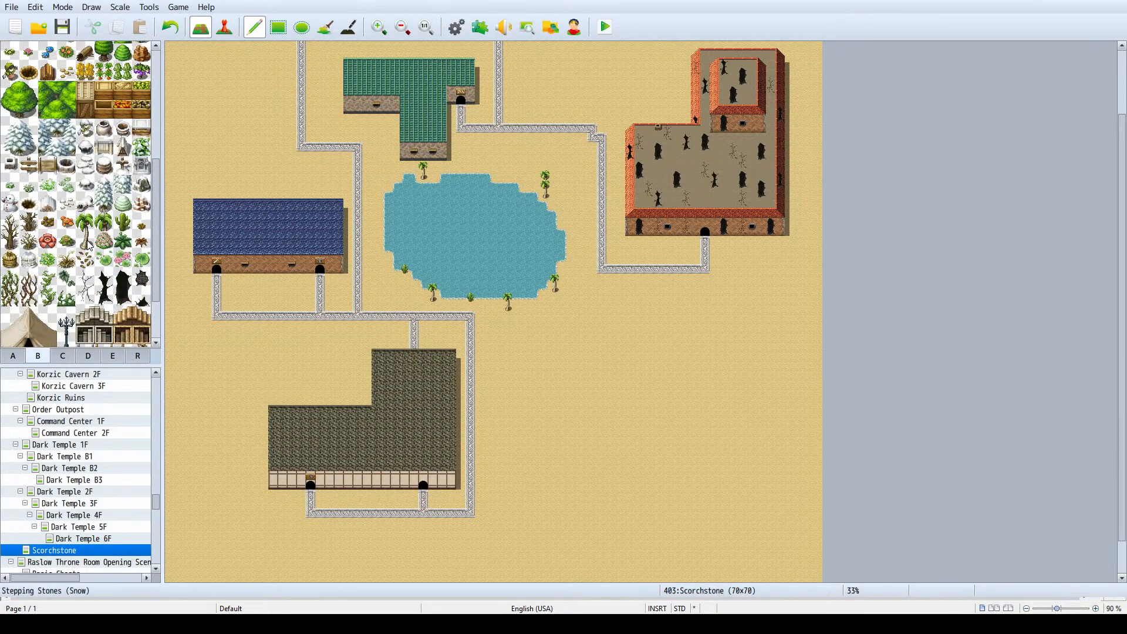
scroll(91, 249, up, 12)
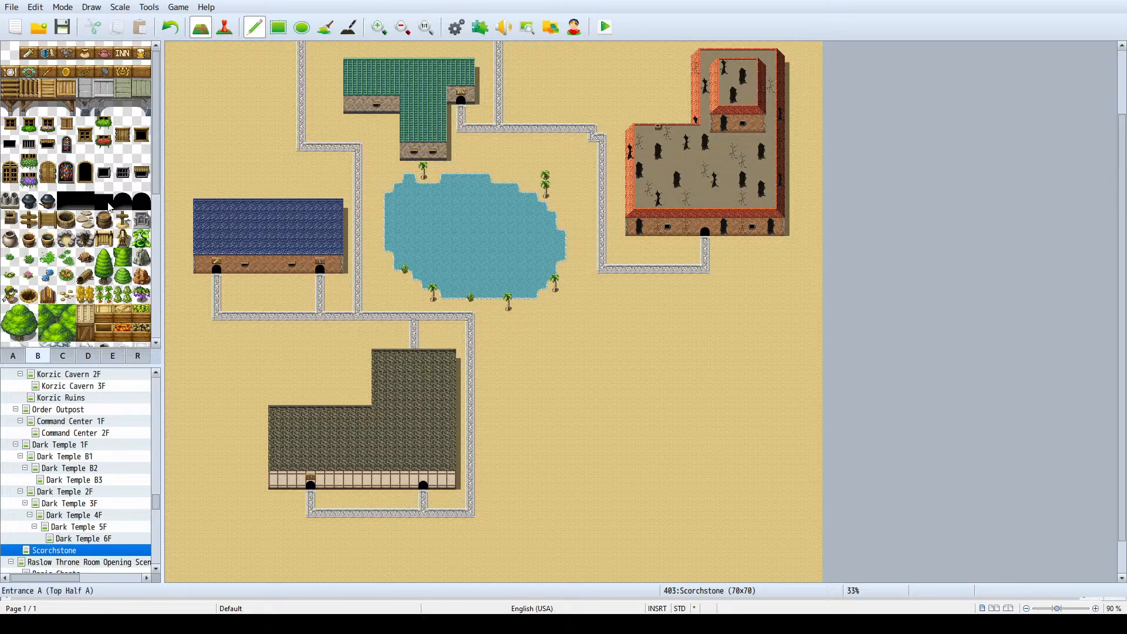
scroll(87, 233, down, 3)
scroll(87, 233, down, 8)
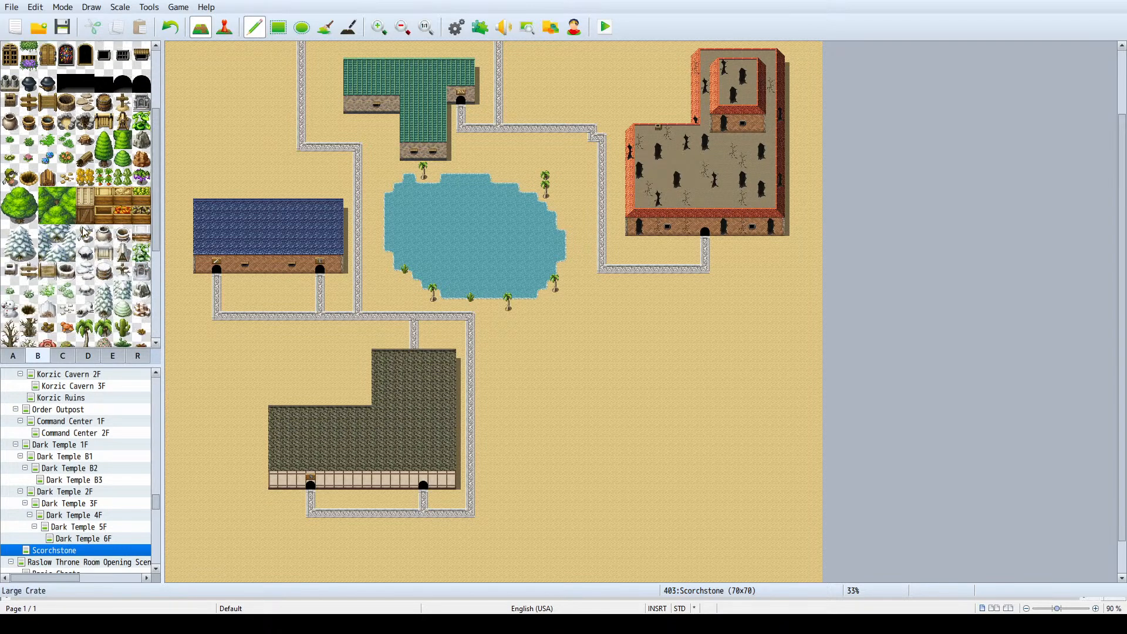
scroll(80, 243, down, 3)
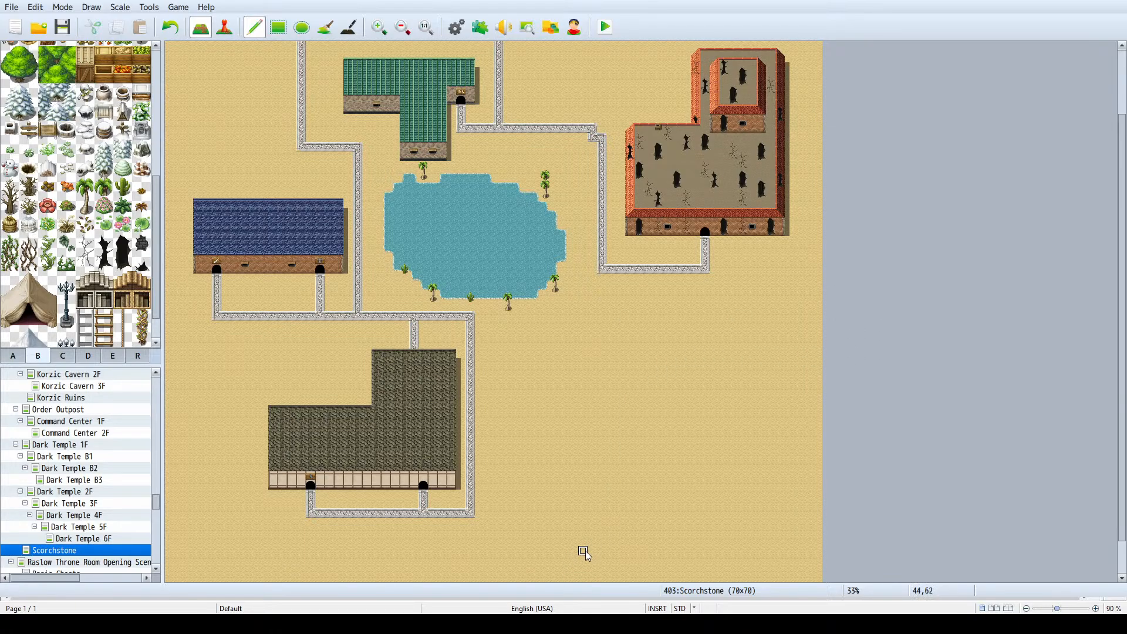
scroll(605, 365, down, 2)
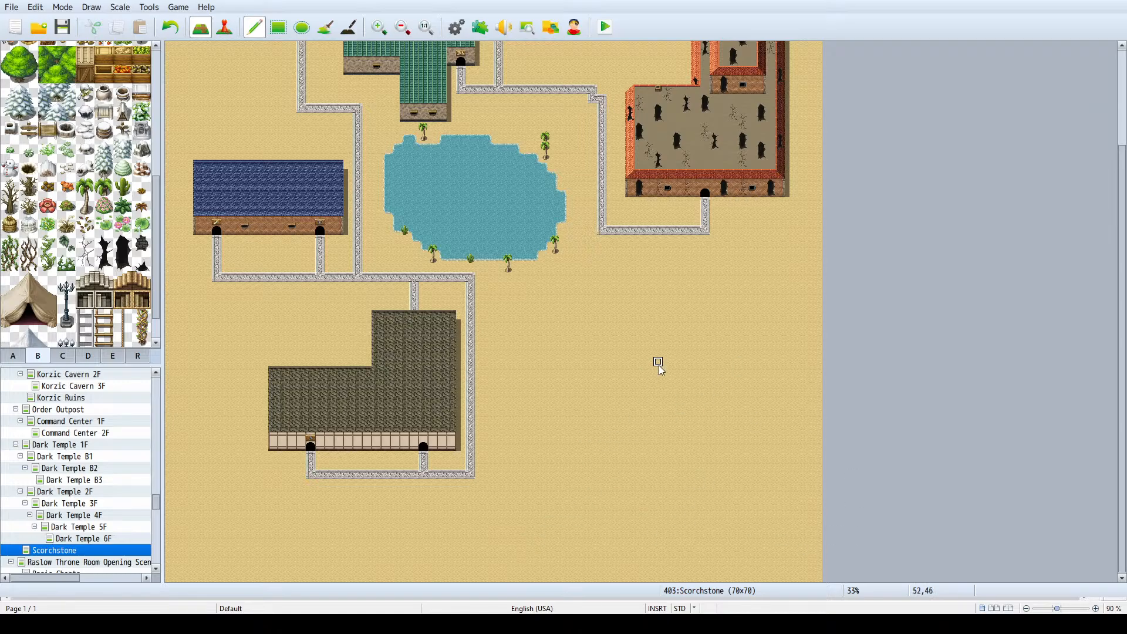
scroll(634, 373, up, 4)
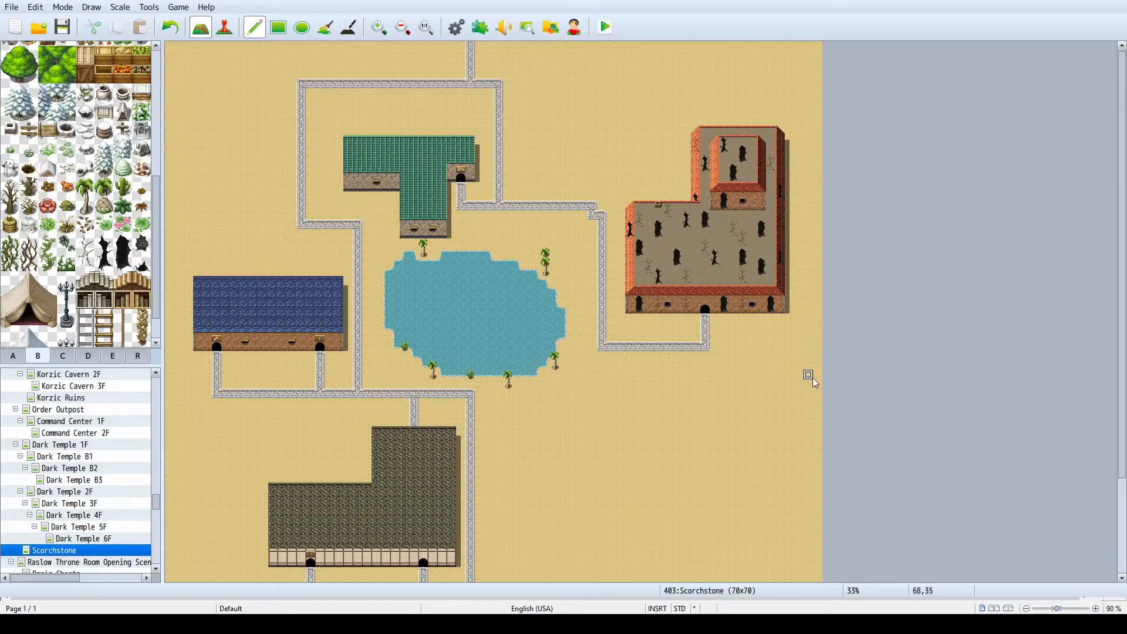
- Try a line of green bushes down the southeastern edge of the map and undo it
scroll(517, 409, down, 3)
scroll(517, 410, down, 2)
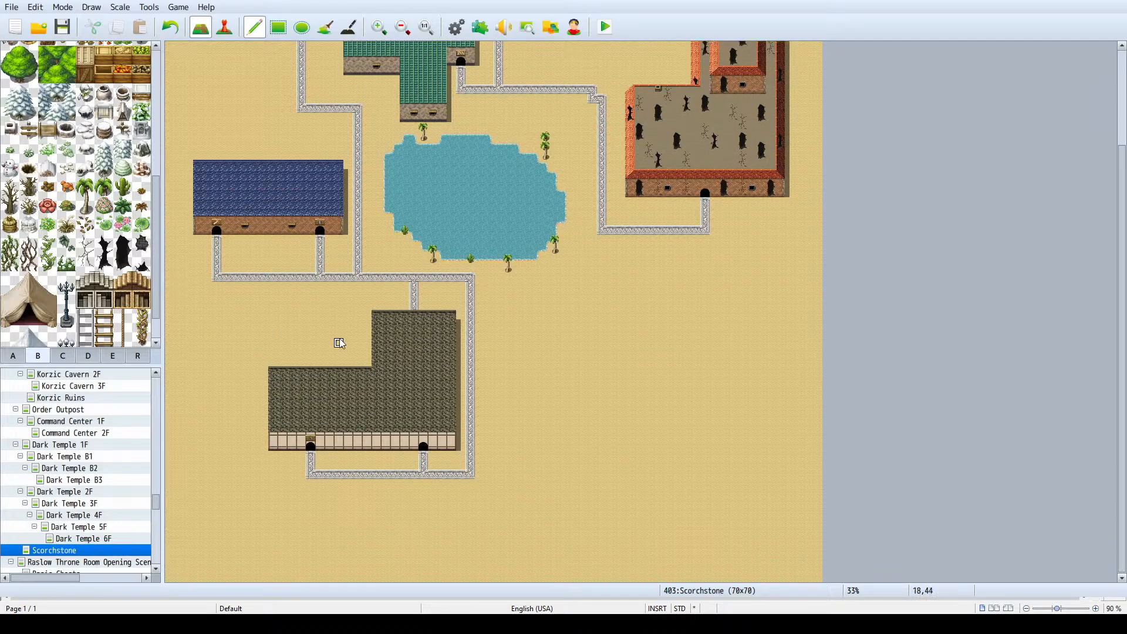
scroll(68, 169, up, 2)
scroll(67, 168, up, 3)
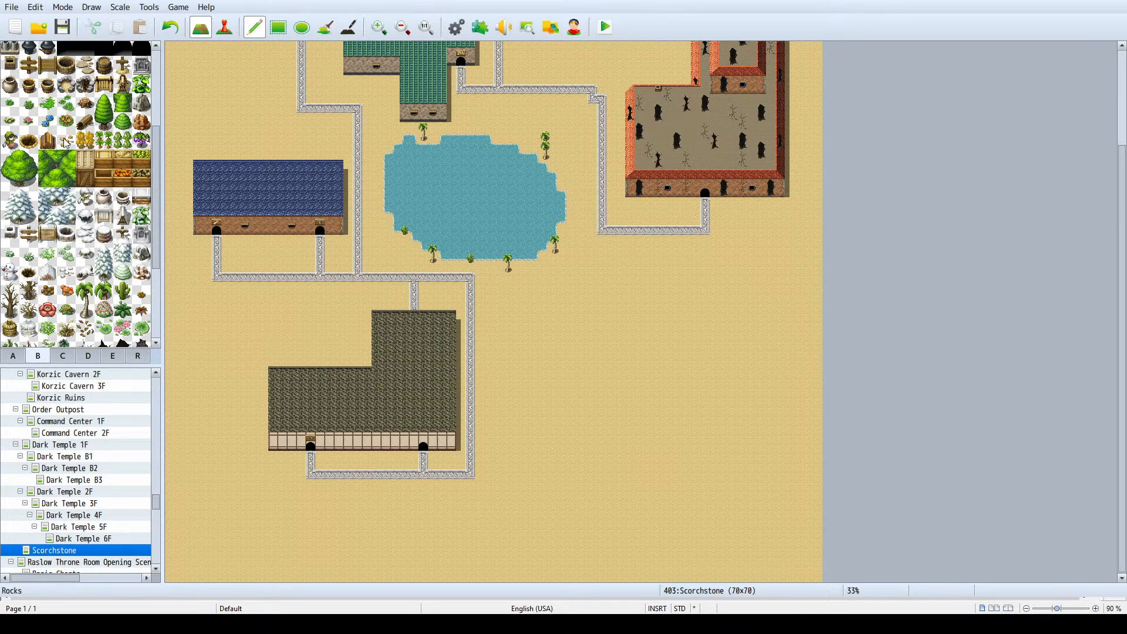
click(123, 122)
mouse_move(818, 229)
mouse_down()
mouse_move(798, 321)
mouse_move(790, 580)
mouse_up()
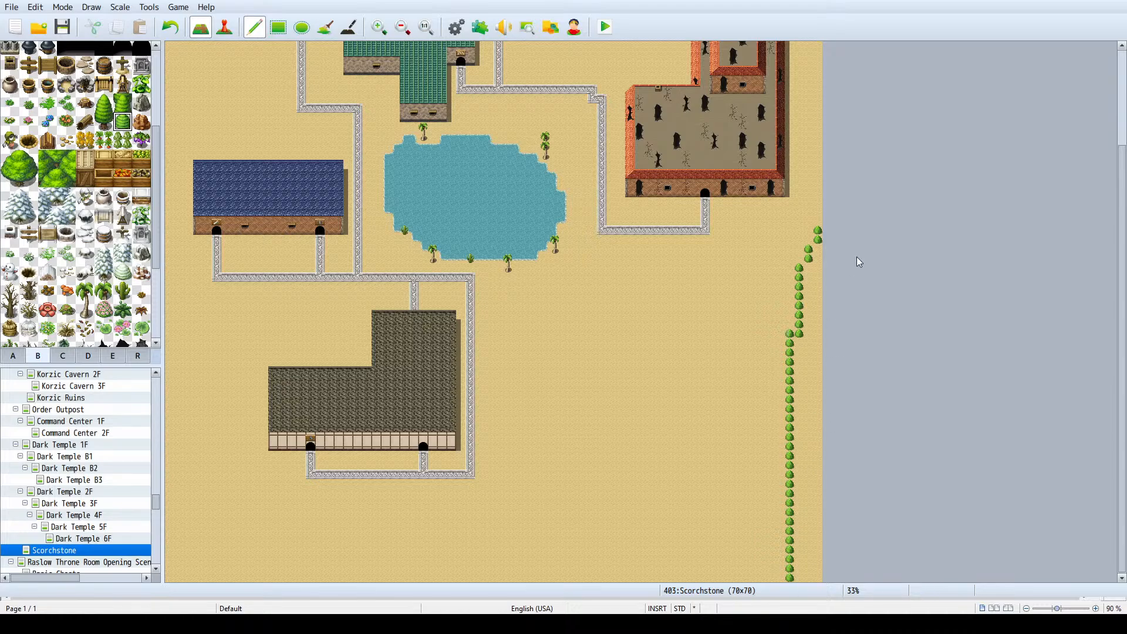
key(ctrl+z)
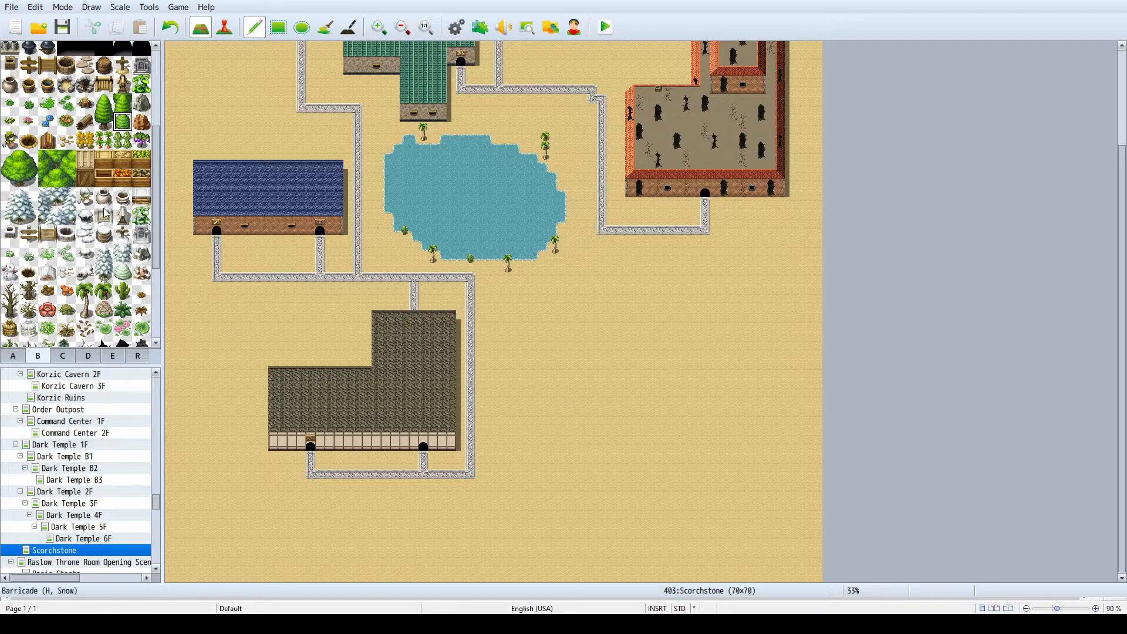
- Try a diagonal line of palm trees across the southeastern corner of the sand and undo it
scroll(73, 281, down, 5)
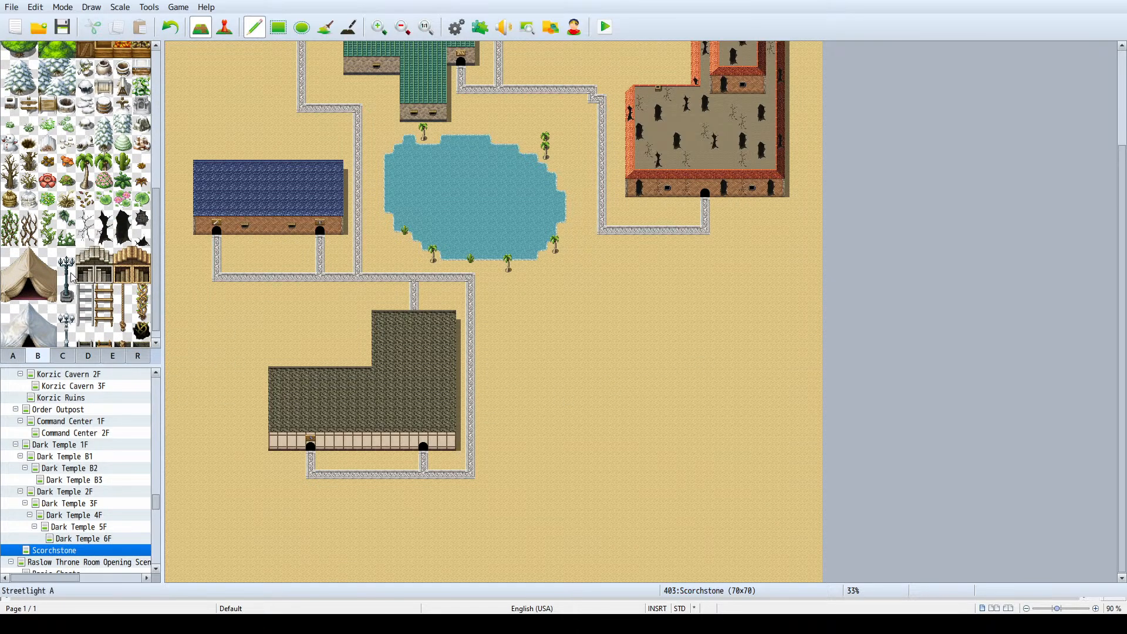
scroll(71, 273, down, 1)
scroll(72, 277, up, 1)
click(86, 176)
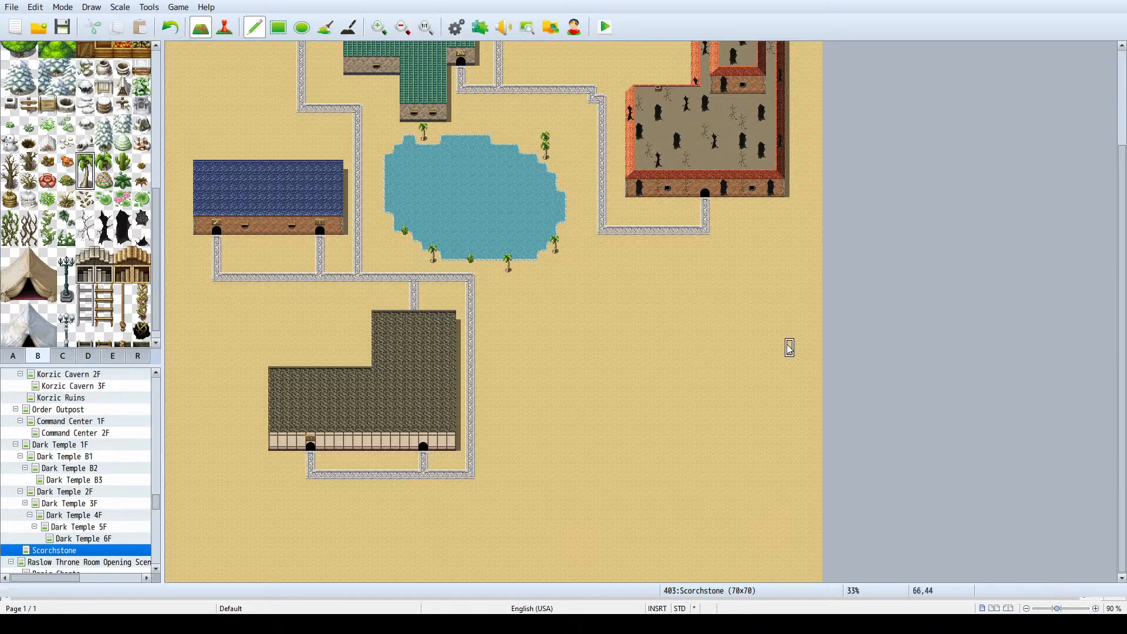
drag(809, 356, 583, 591)
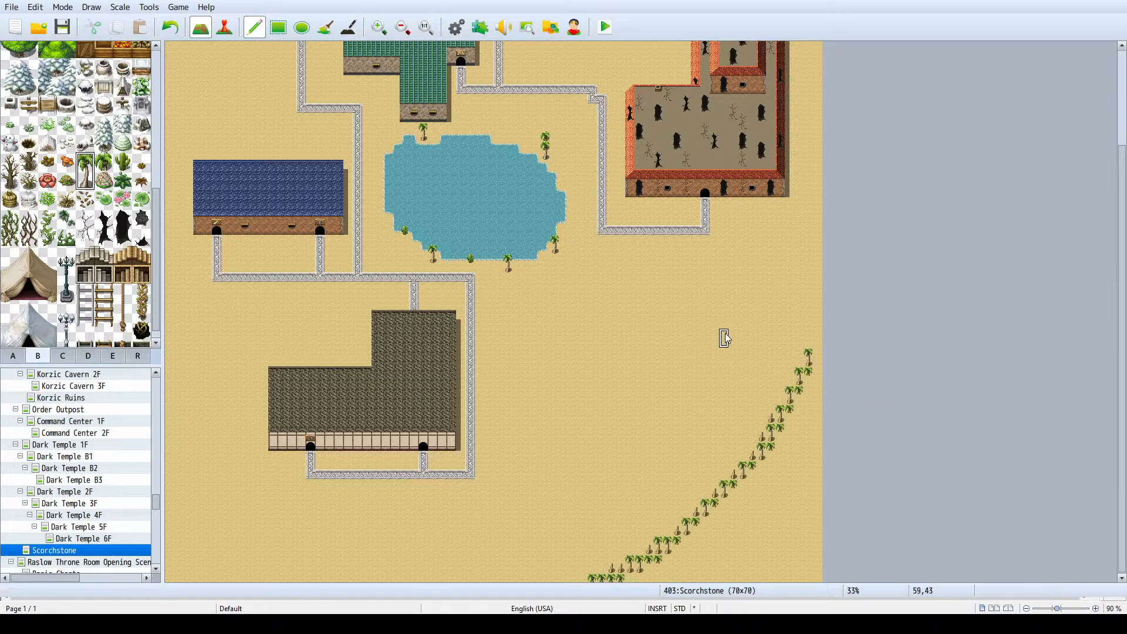
ctrl+scroll(725, 334, down, 2)
key(ctrl+z)
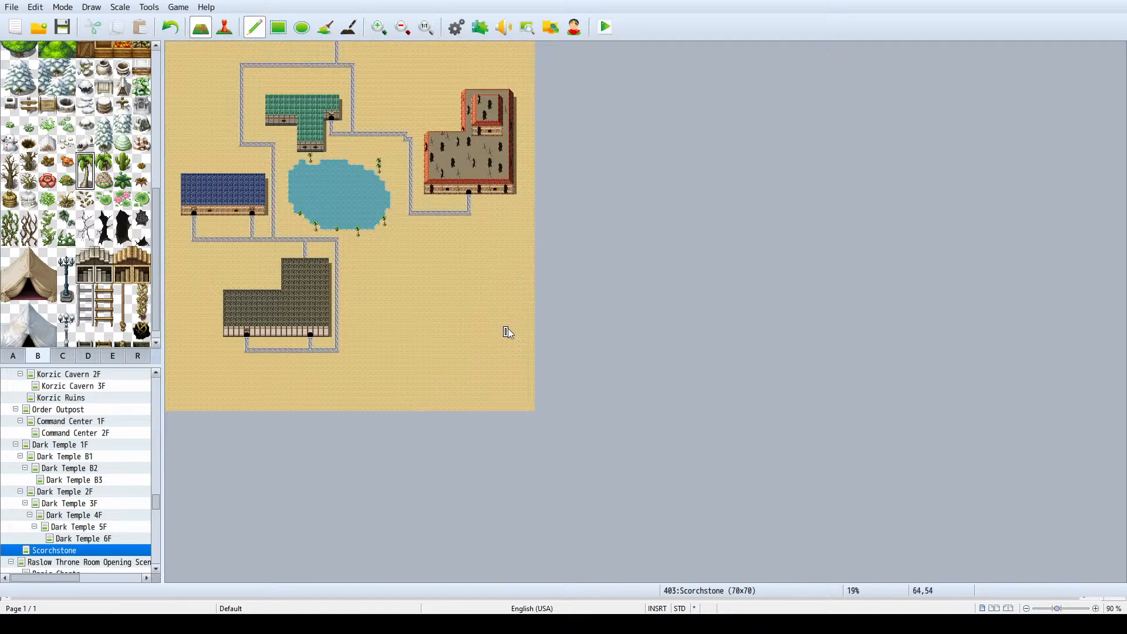
- Look through the B, C and A tilesets for tiles suited to the town's empty areas
ctrl+scroll(414, 329, up, 1)
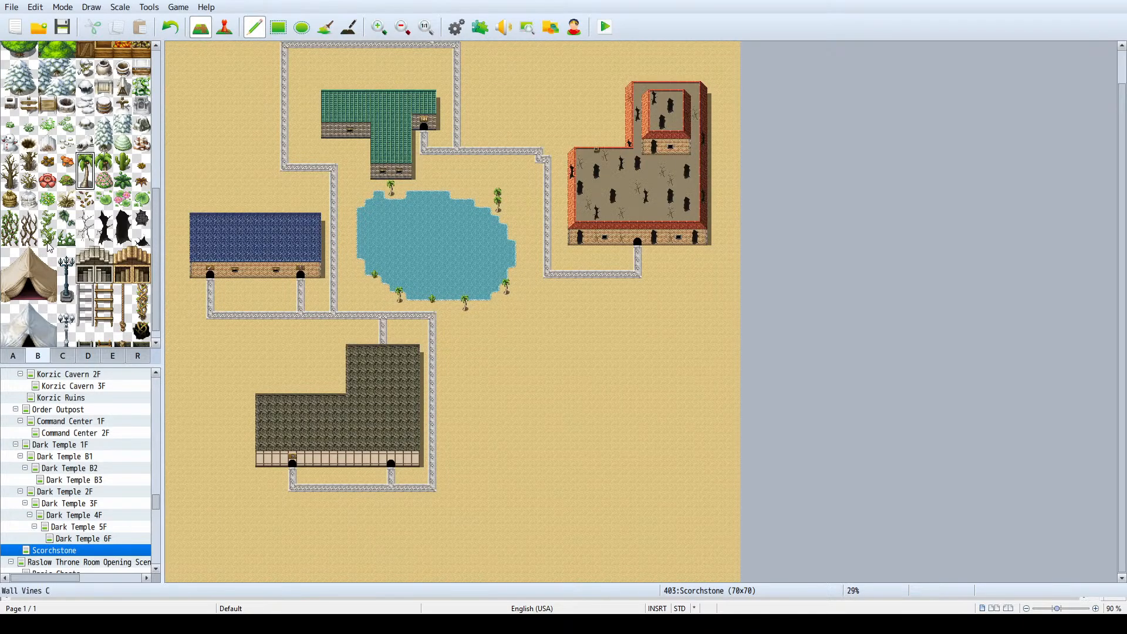
scroll(50, 248, down, 1)
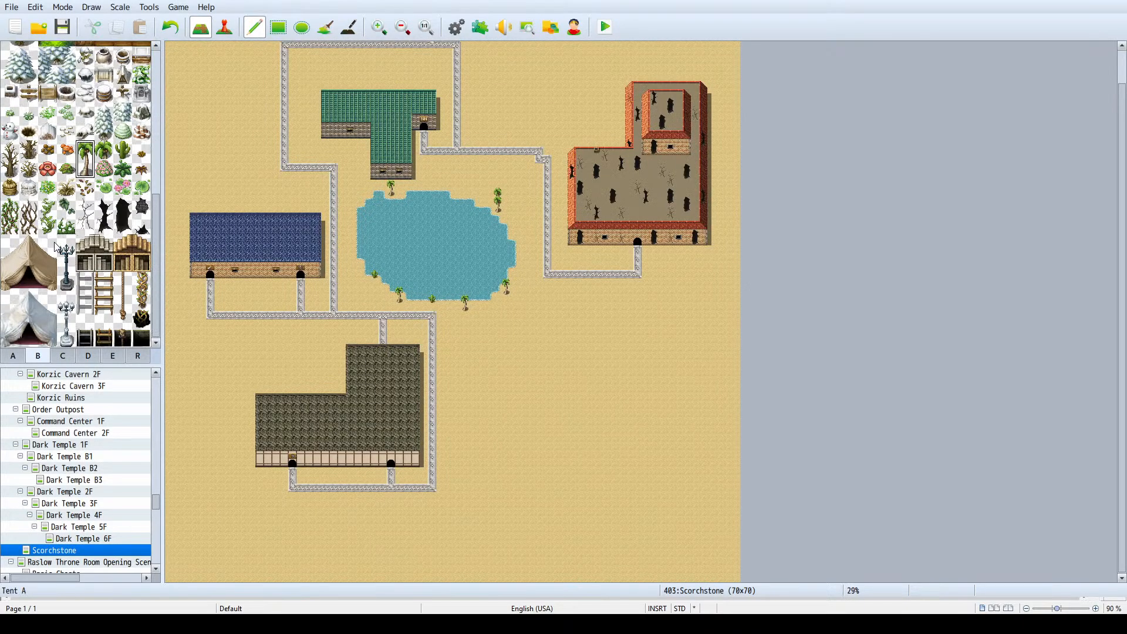
click(62, 356)
click(40, 355)
click(13, 356)
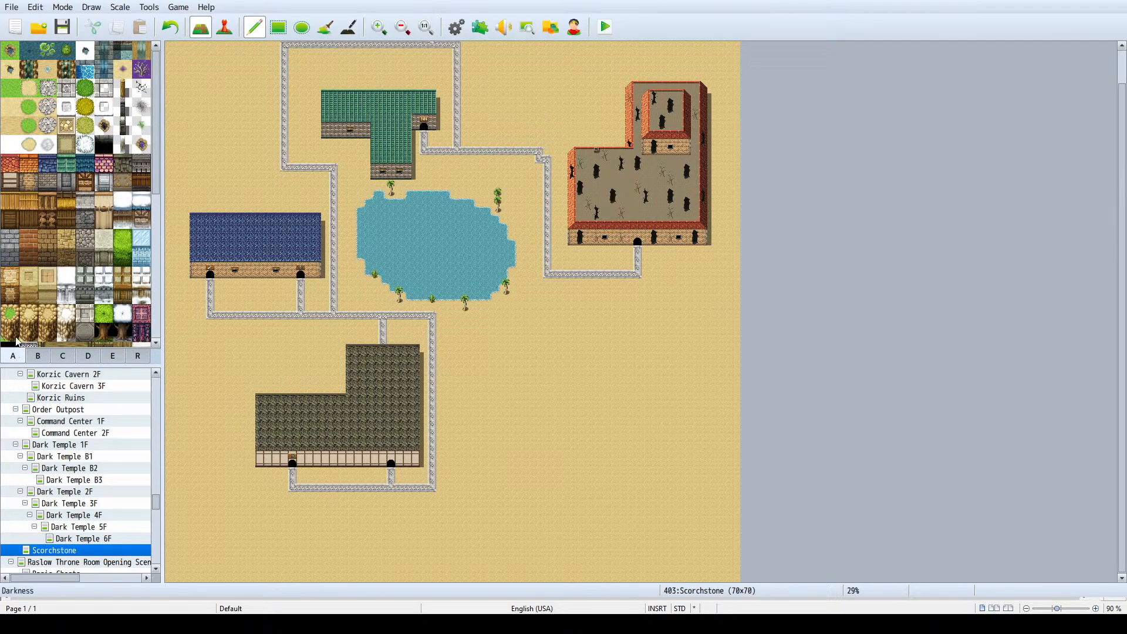
scroll(72, 239, down, 3)
scroll(72, 239, down, 4)
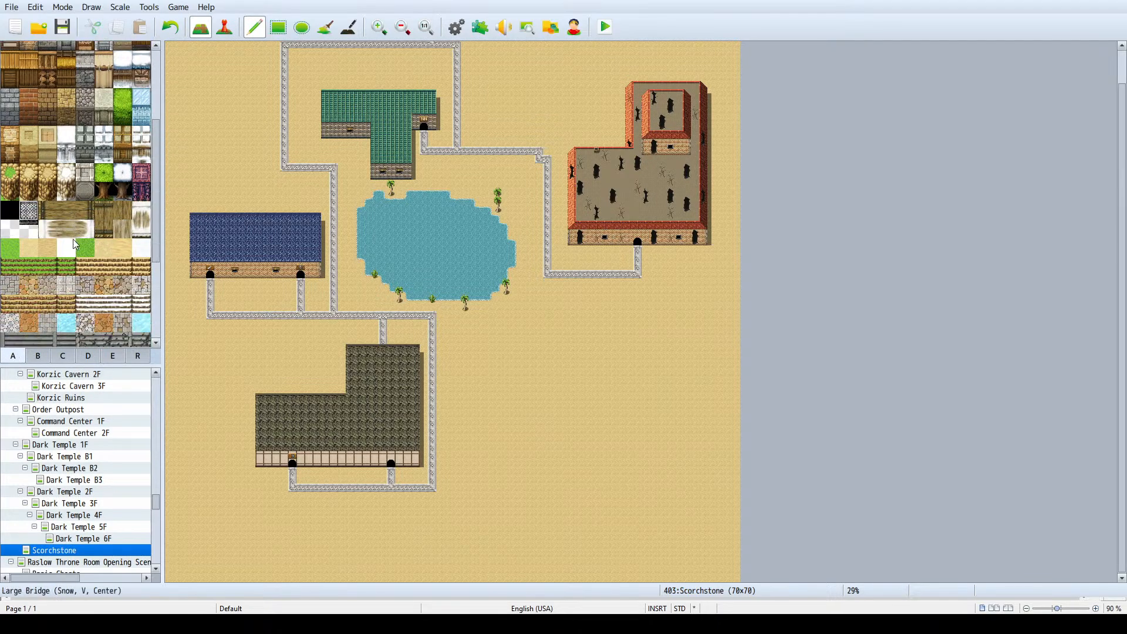
scroll(73, 239, up, 5)
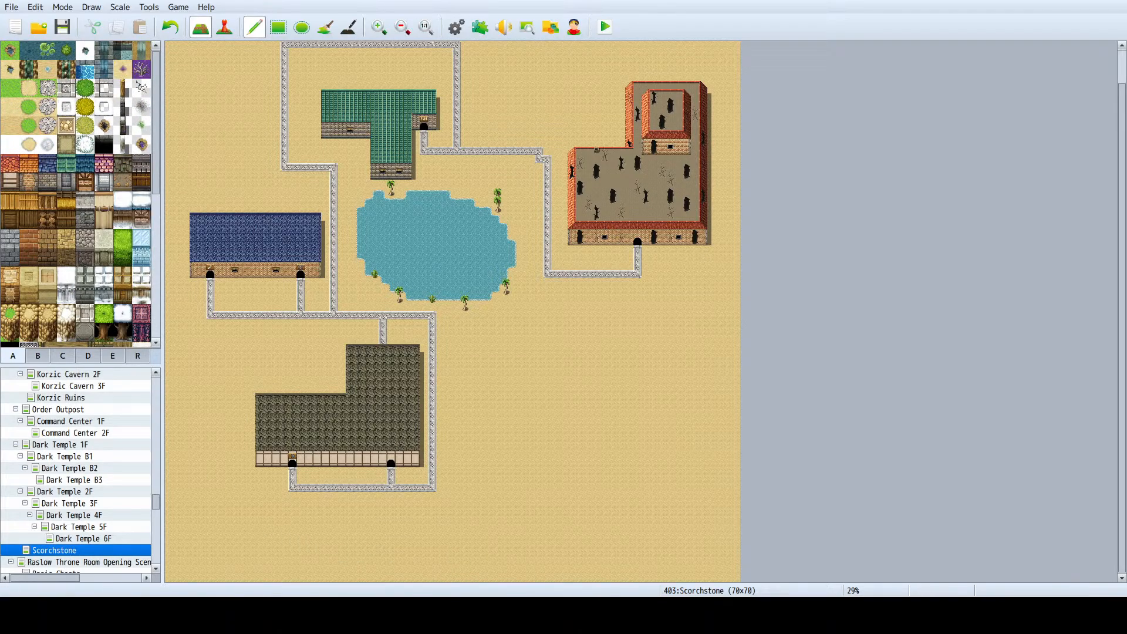
- Build a small house with an orange roof and a grey stone front wall on the sand south of the blue-roofed building
click(31, 167)
mouse_move(186, 348)
mouse_down()
mouse_move(238, 356)
mouse_move(238, 388)
mouse_move(178, 383)
mouse_up()
key(ctrl+z)
key(ctrl+z)
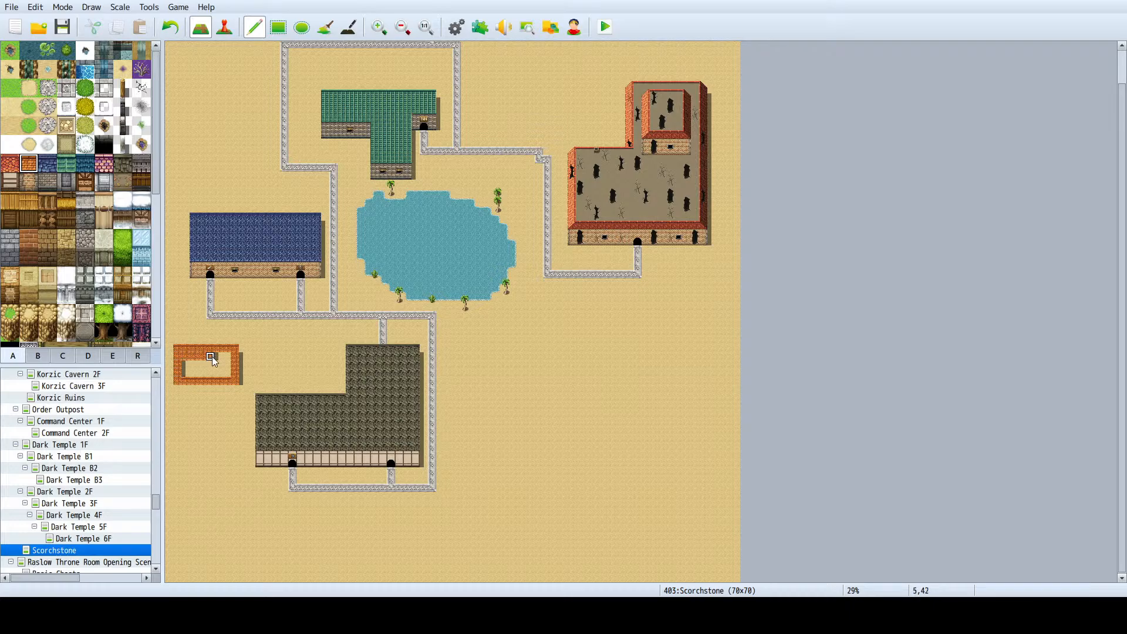
drag(179, 374, 218, 366)
click(47, 182)
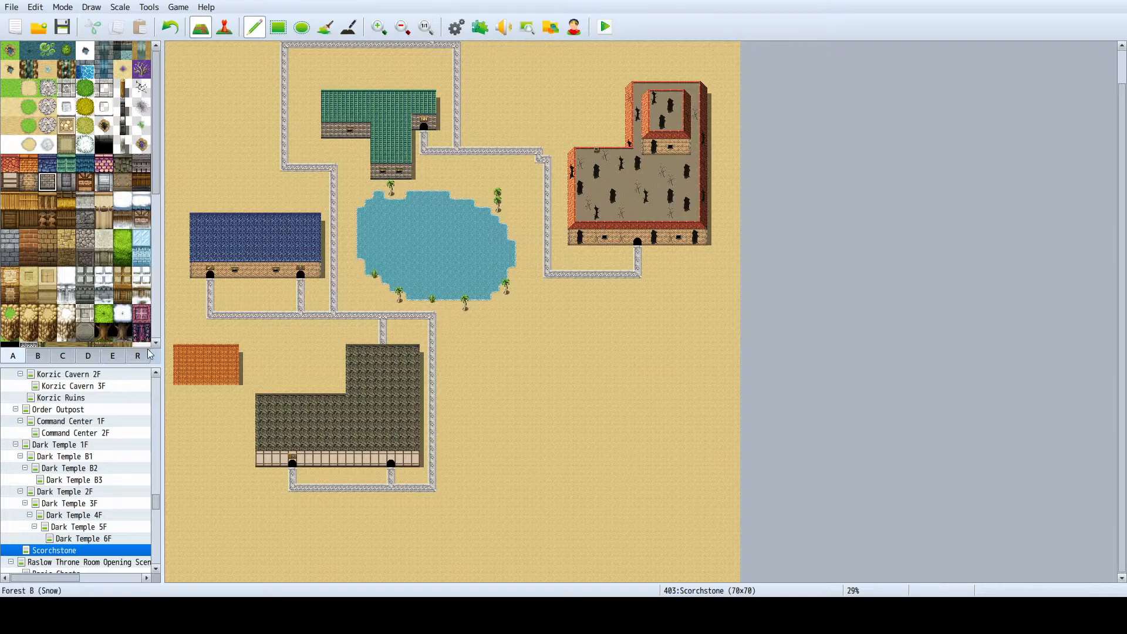
mouse_move(175, 388)
mouse_down()
mouse_move(241, 395)
mouse_move(176, 398)
mouse_up()
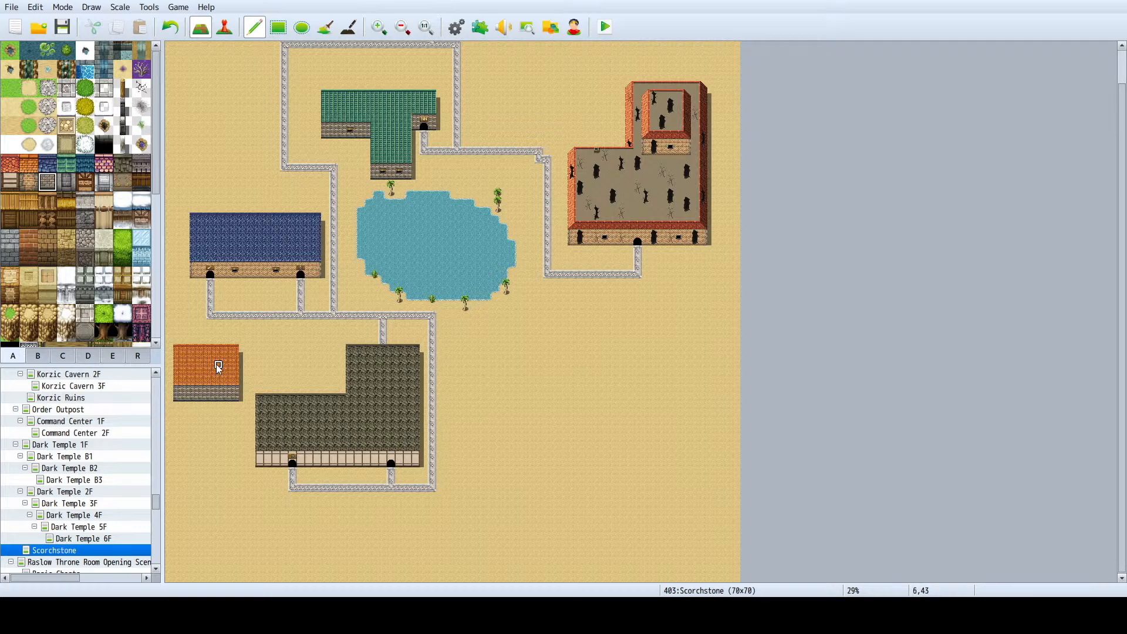
- Try a stone road from the main road's western corner straight down to the orange roof, then undo it
scroll(218, 367, up, 3)
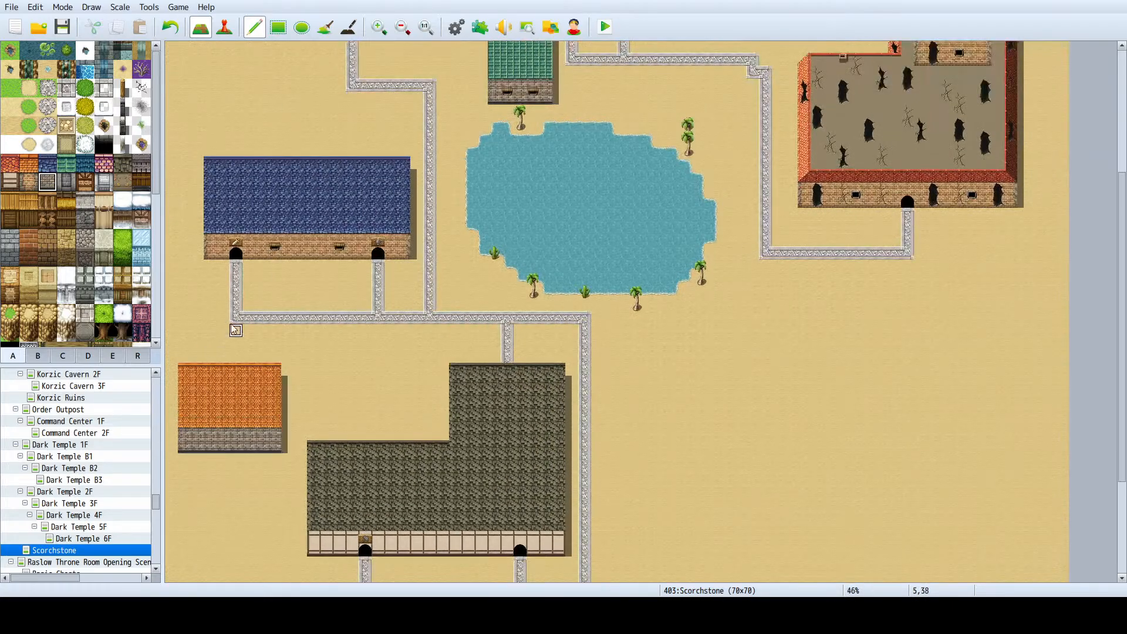
drag(236, 344, 235, 369)
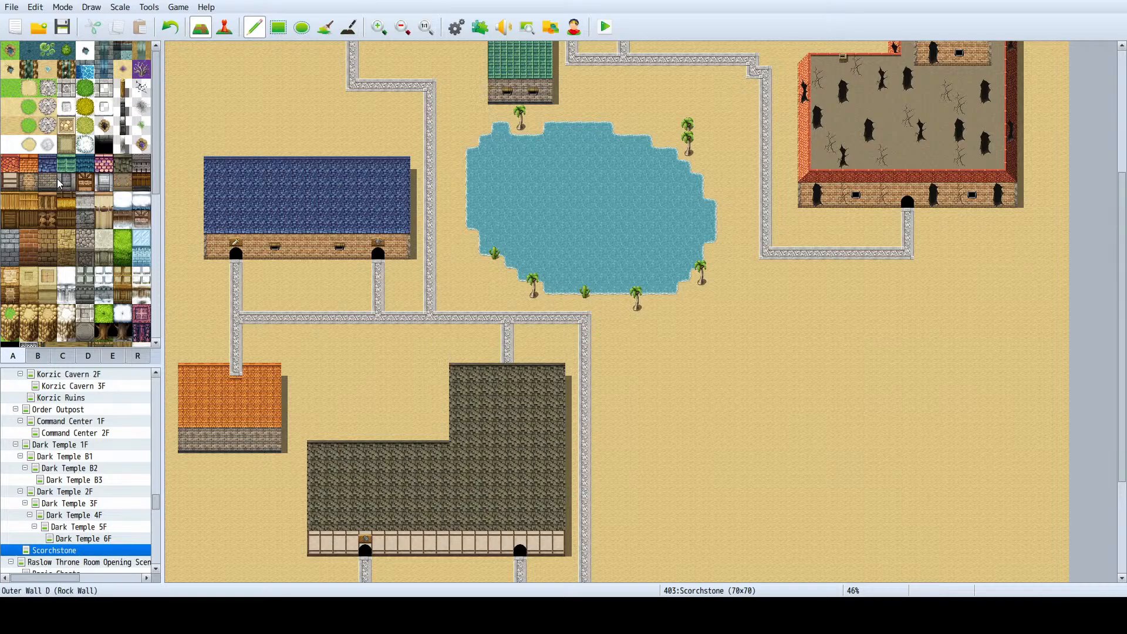
click(33, 166)
click(235, 369)
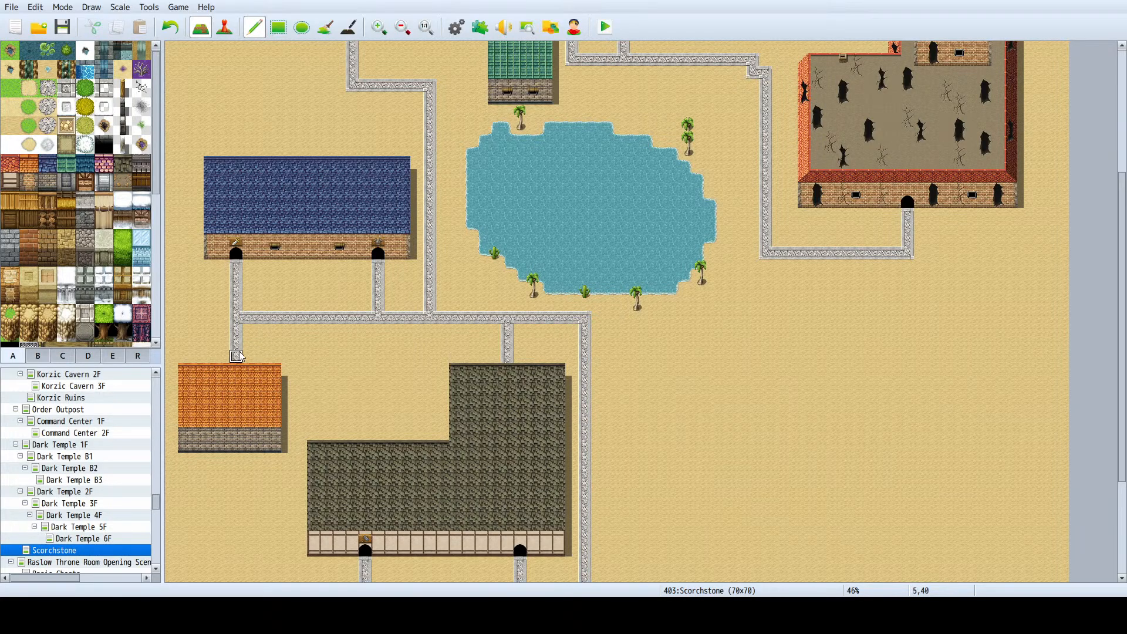
ctrl+scroll(235, 351, up, 3)
drag(536, 578, 317, 575)
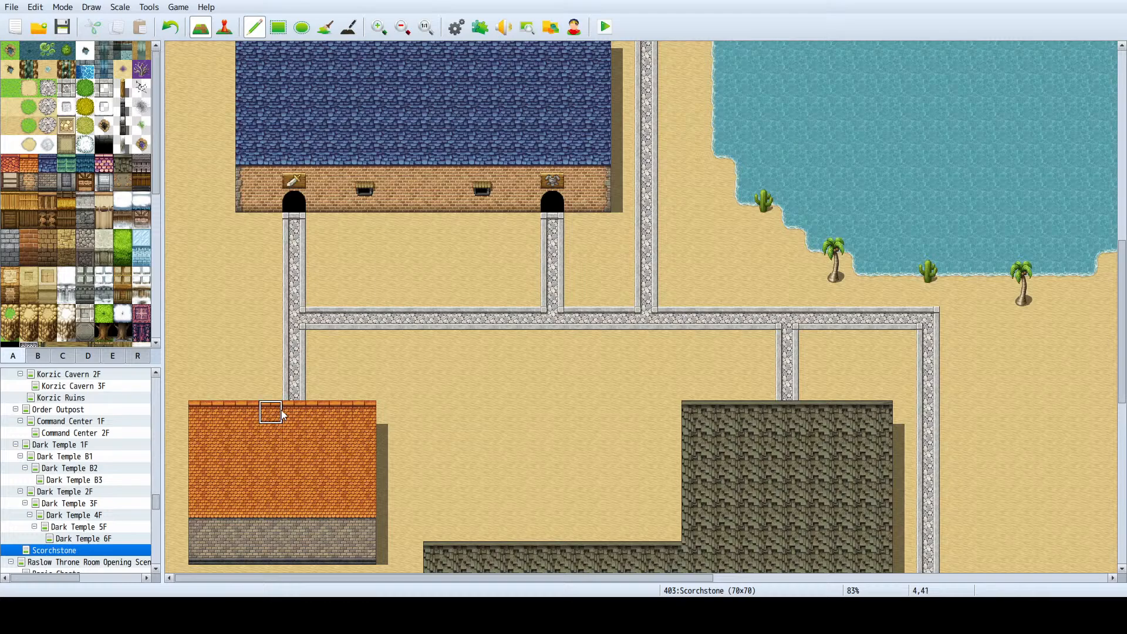
key(ctrl+z)
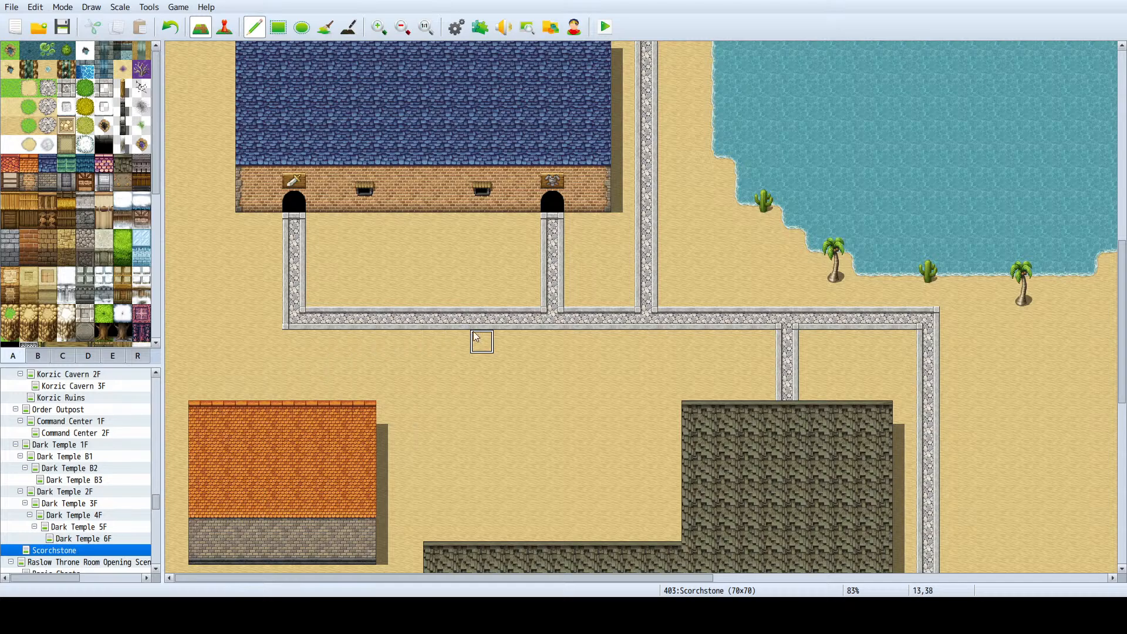
- Pave a stone road from the main road to the orange-roofed house's east side with a short southern branch, keeping the roof intact
mouse_move(458, 340)
mouse_down()
mouse_move(454, 480)
mouse_move(387, 481)
mouse_move(408, 486)
mouse_move(409, 555)
mouse_up()
scroll(409, 497, down, 2)
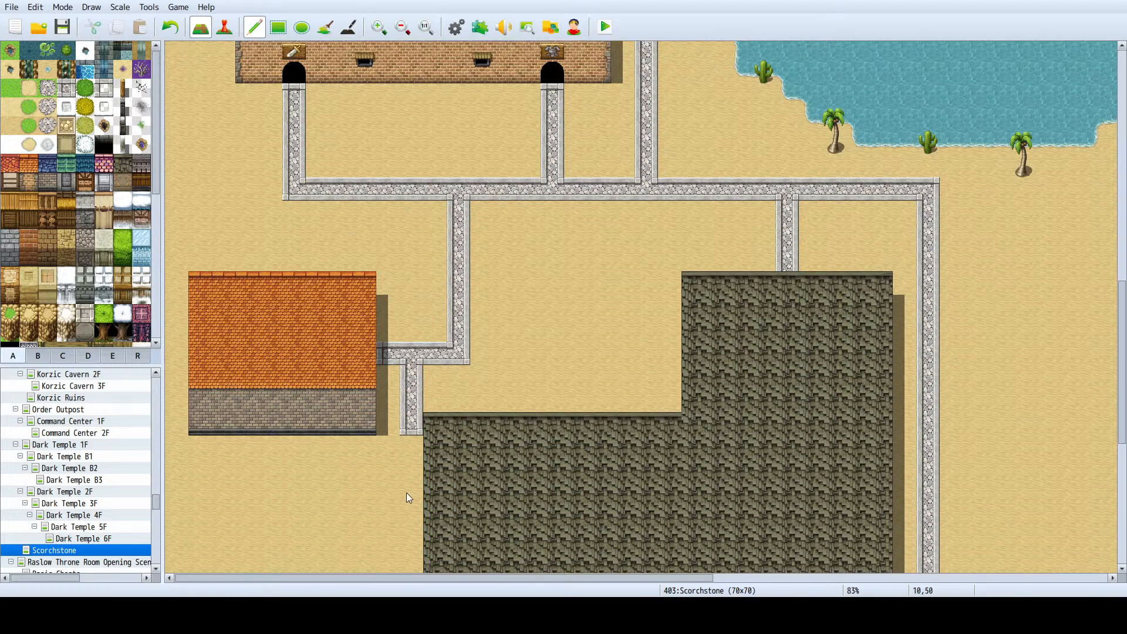
click(364, 354)
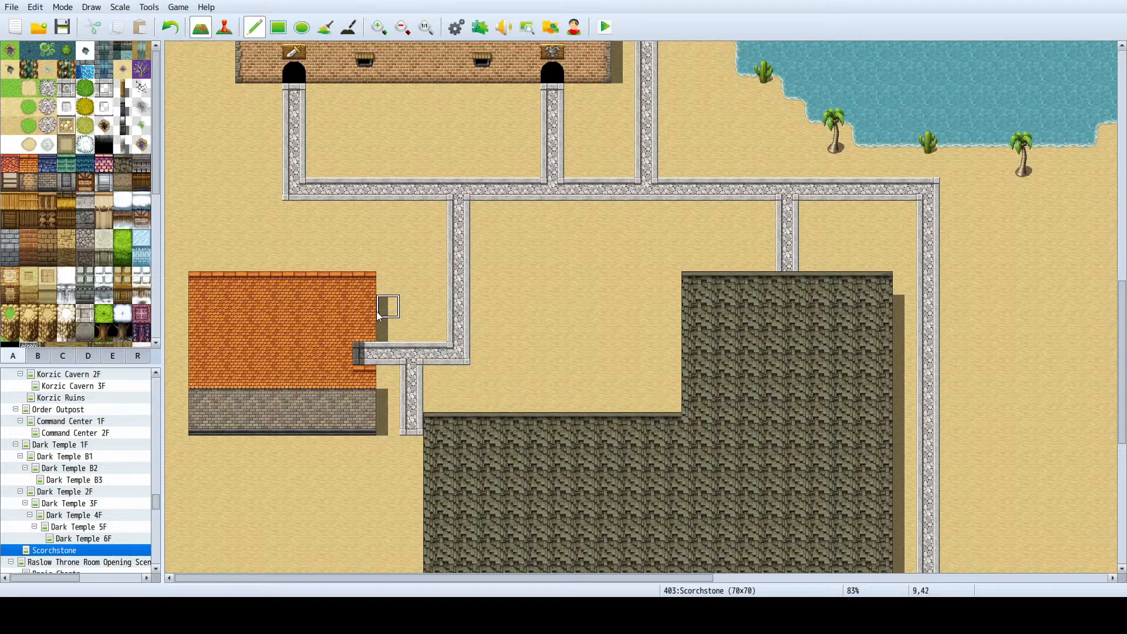
click(359, 344)
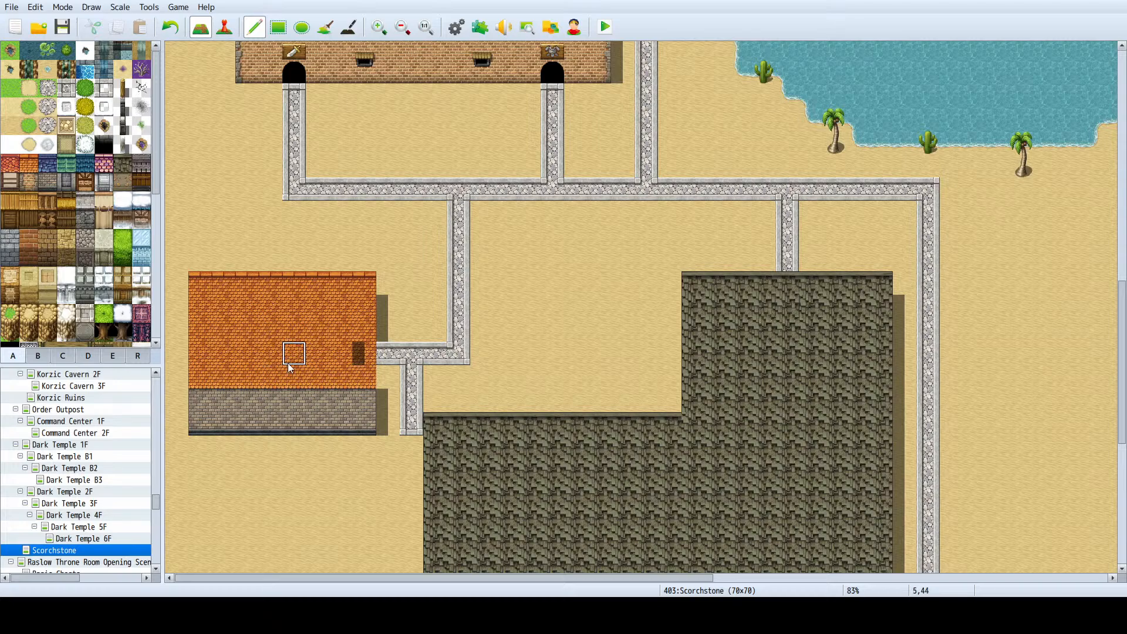
- Erase the stray shadow on the orange roof with the Shadow Pen and return to the Pencil tool
click(357, 34)
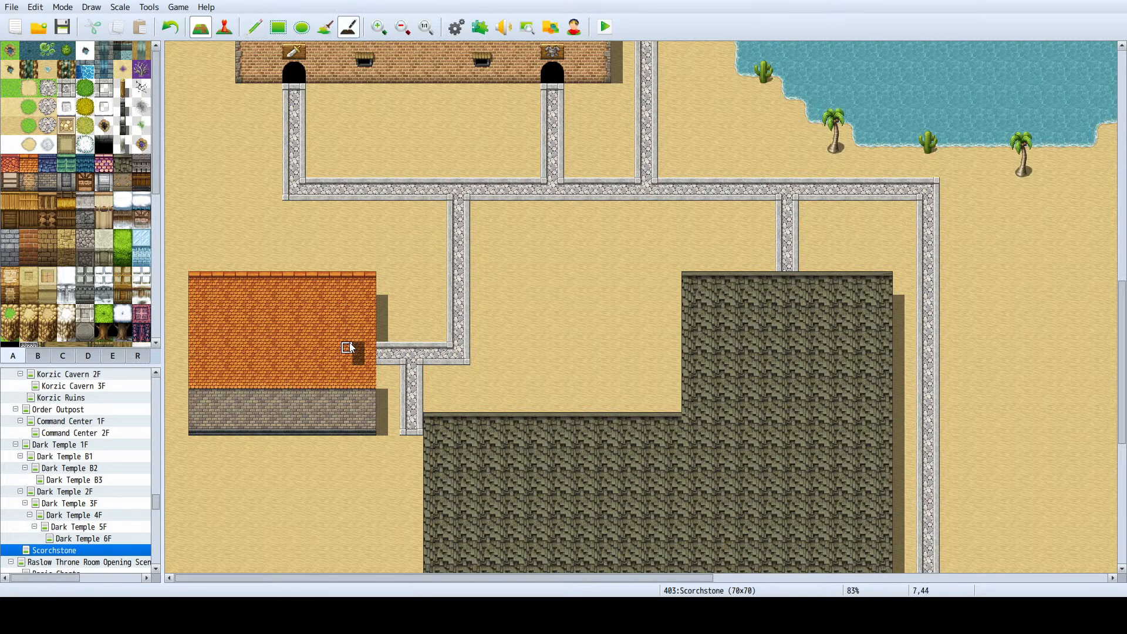
drag(359, 350, 358, 361)
ctrl+scroll(332, 337, up, 1)
click(256, 30)
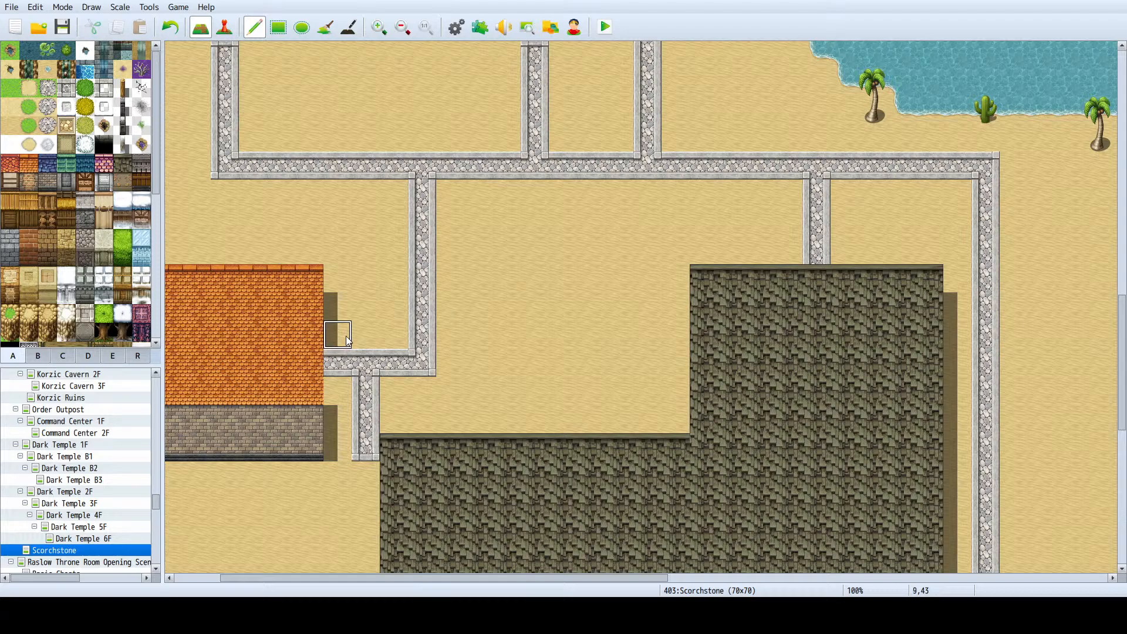
- Place the pouch shop sign from the B tileset near the eastern end of the orange-roofed house's stone wall
scroll(343, 371, down, 1)
ctrl+scroll(337, 364, down, 1)
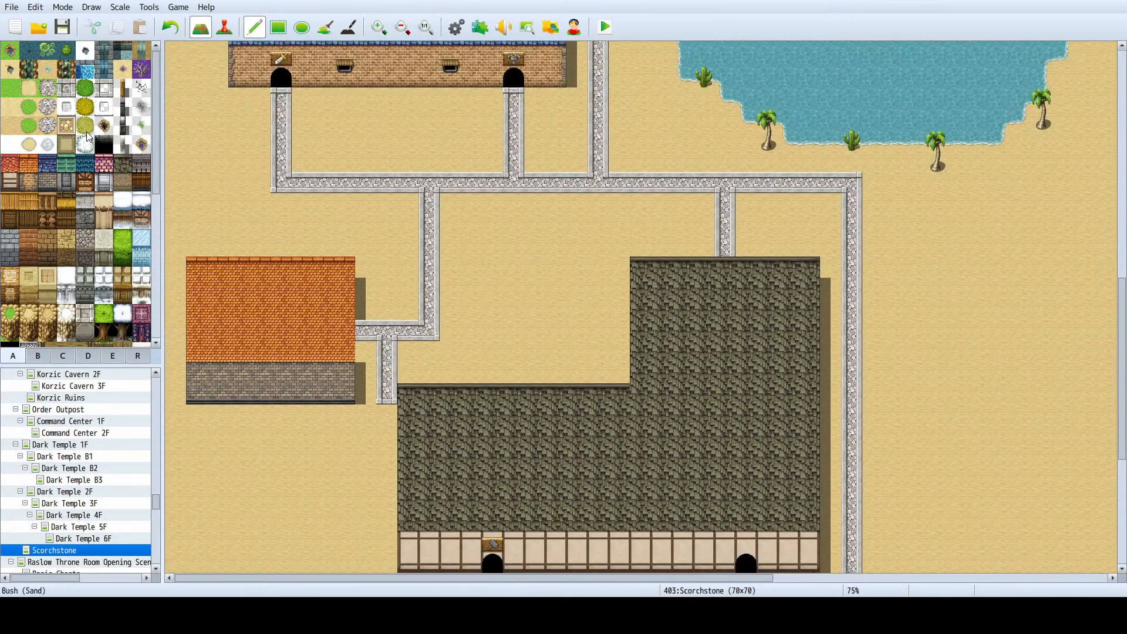
scroll(59, 294, down, 8)
click(38, 356)
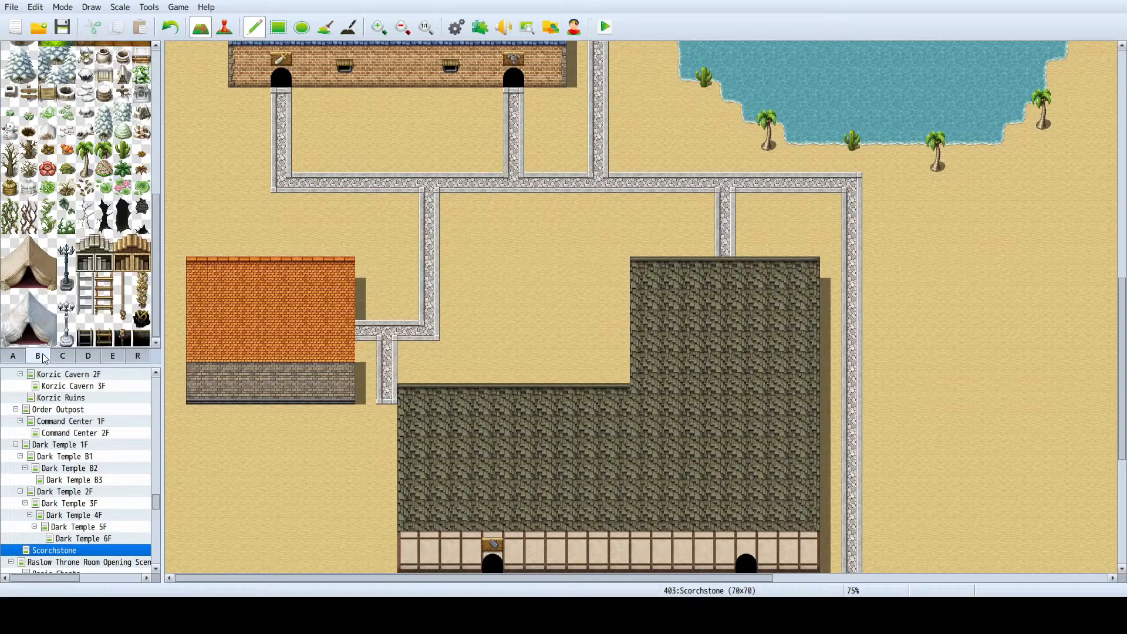
scroll(92, 143, up, 2)
scroll(92, 143, up, 4)
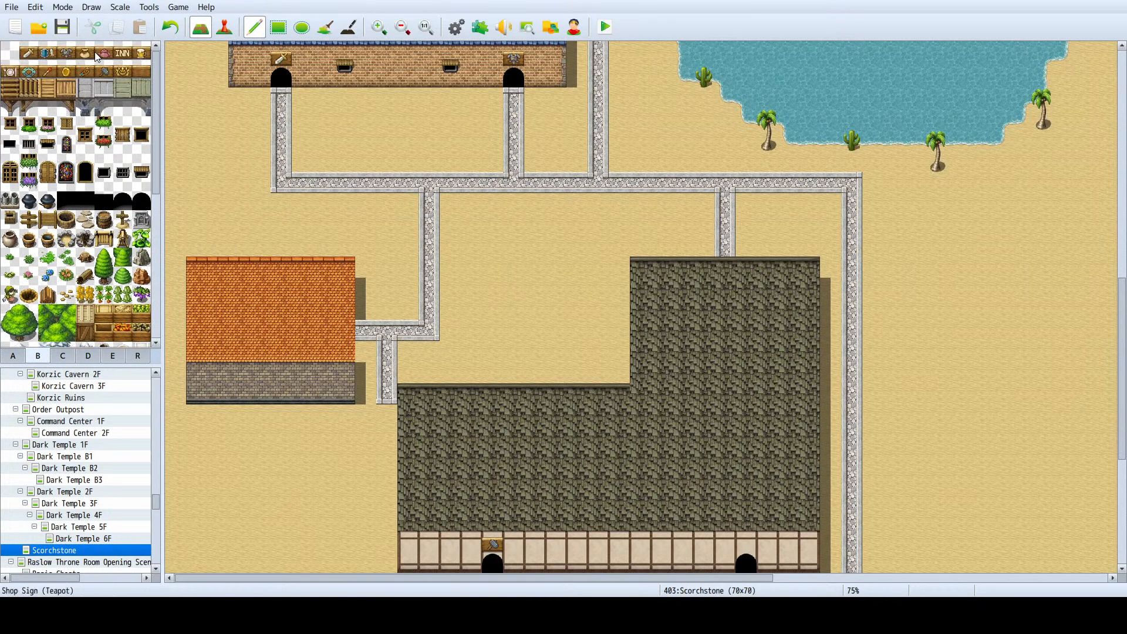
click(85, 52)
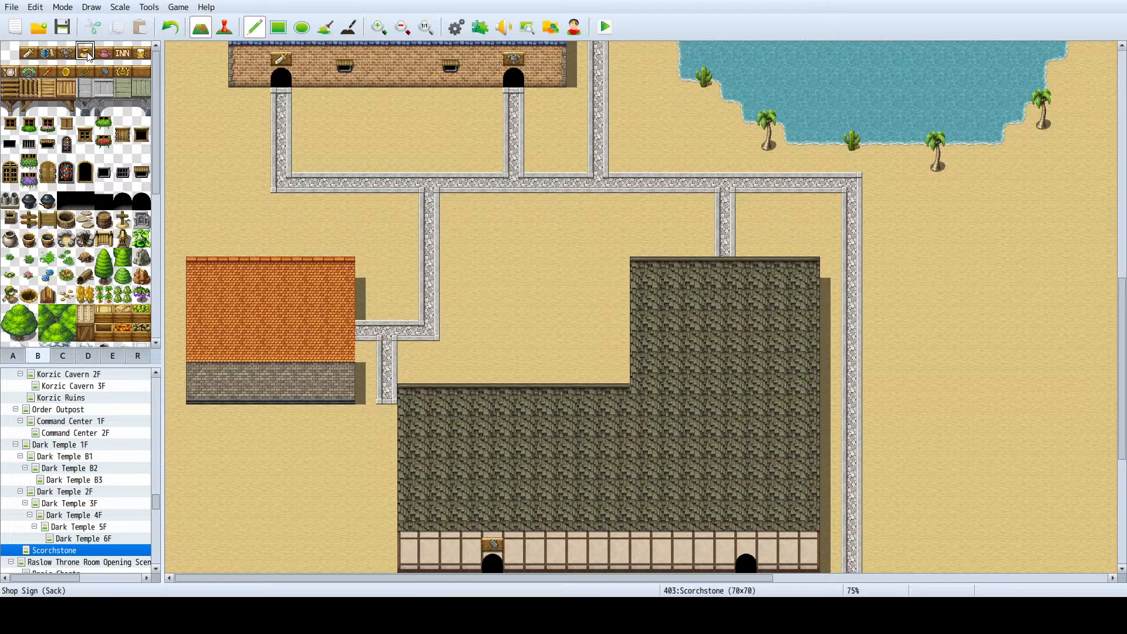
click(324, 377)
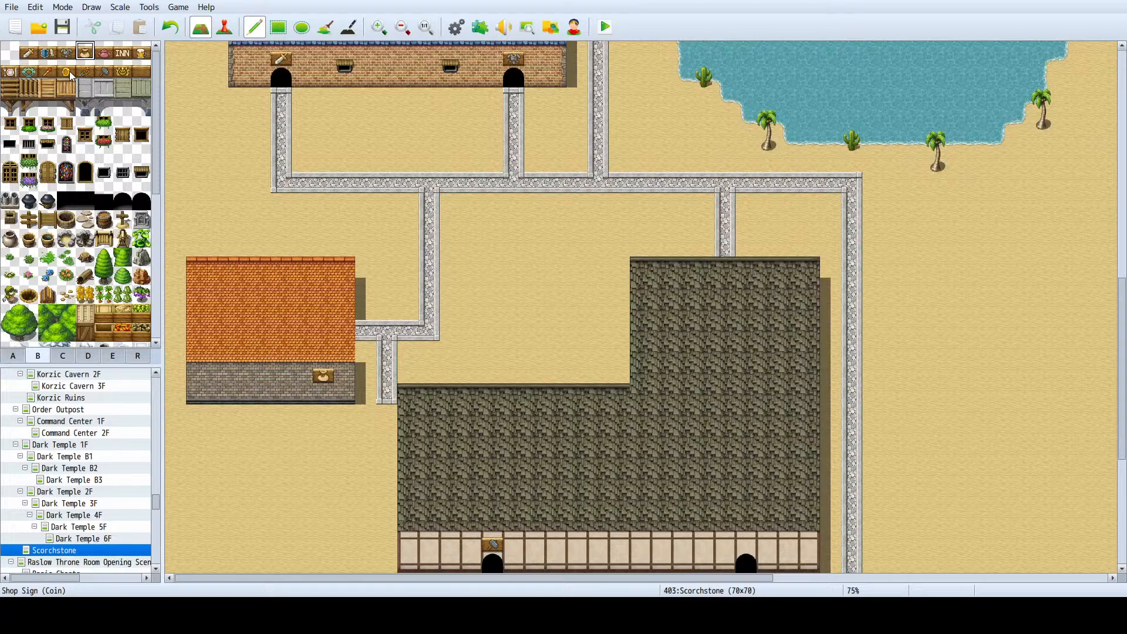
- Check the shop signs used on the Valport map's buildings and return to the Scorchstone map
scroll(87, 417, up, 4)
click(82, 409)
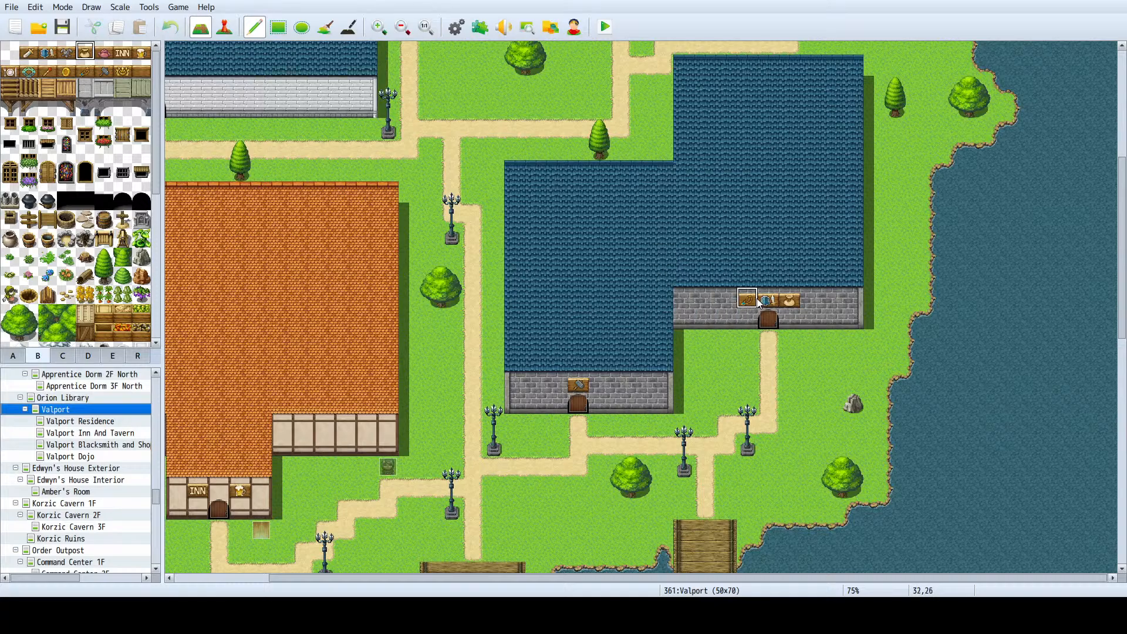
scroll(80, 487, down, 5)
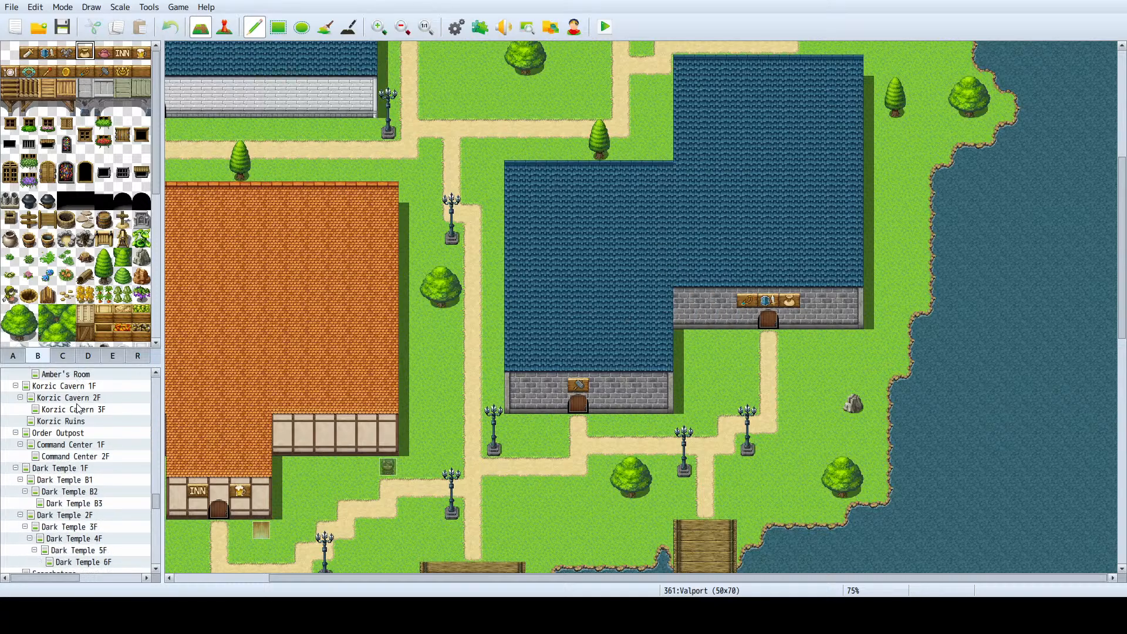
click(69, 515)
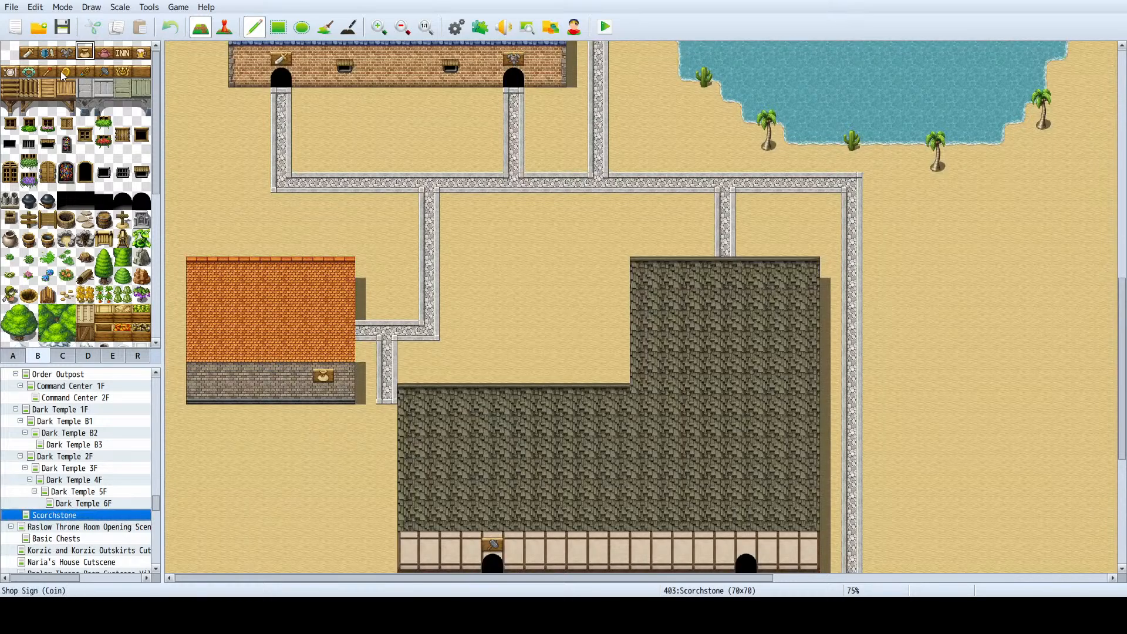
- Place a second shop sign from the B tileset immediately west of the pouch sign on the orange-roofed house's stone wall
click(85, 71)
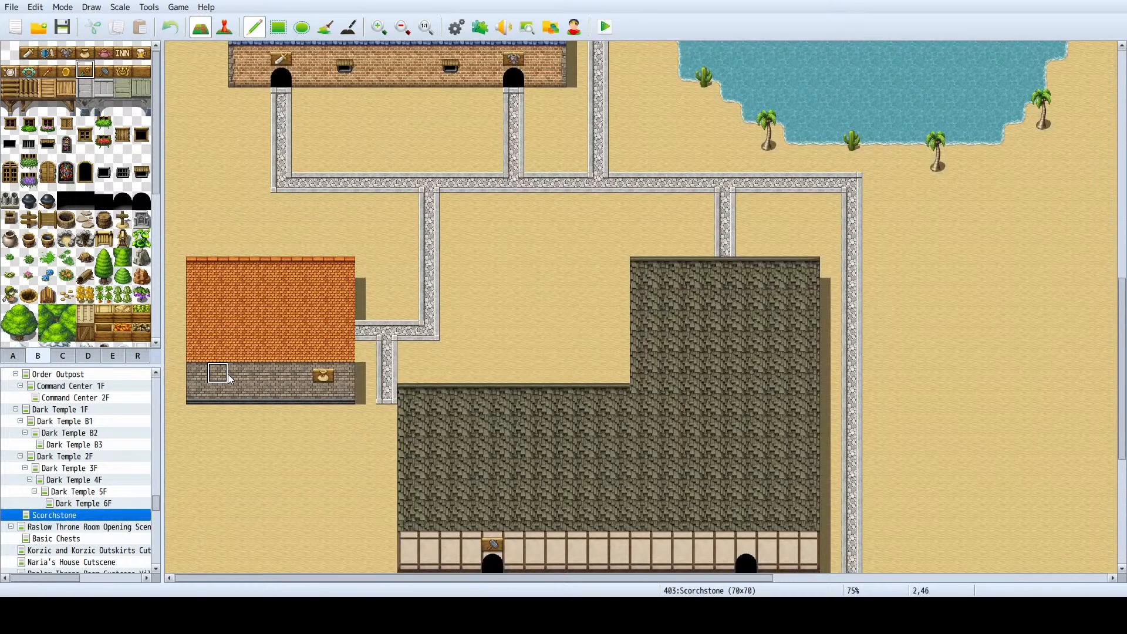
click(303, 378)
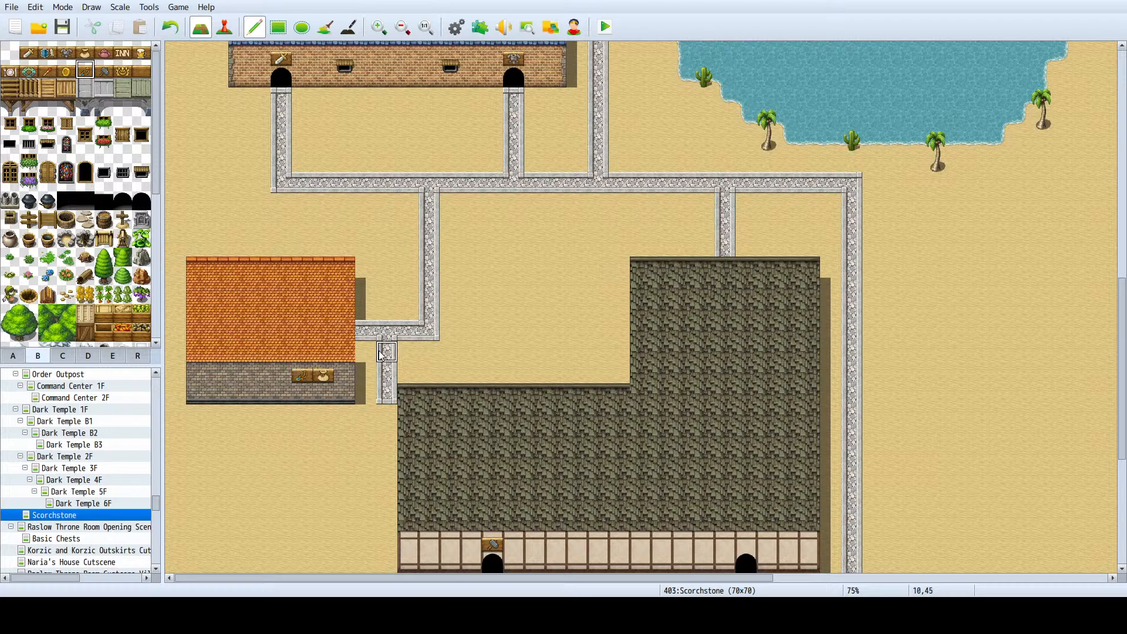
- Extend the short southern stone branch around the west side of the dark-roofed building to join the road below its doors
right_click(389, 394)
drag(391, 407, 393, 433)
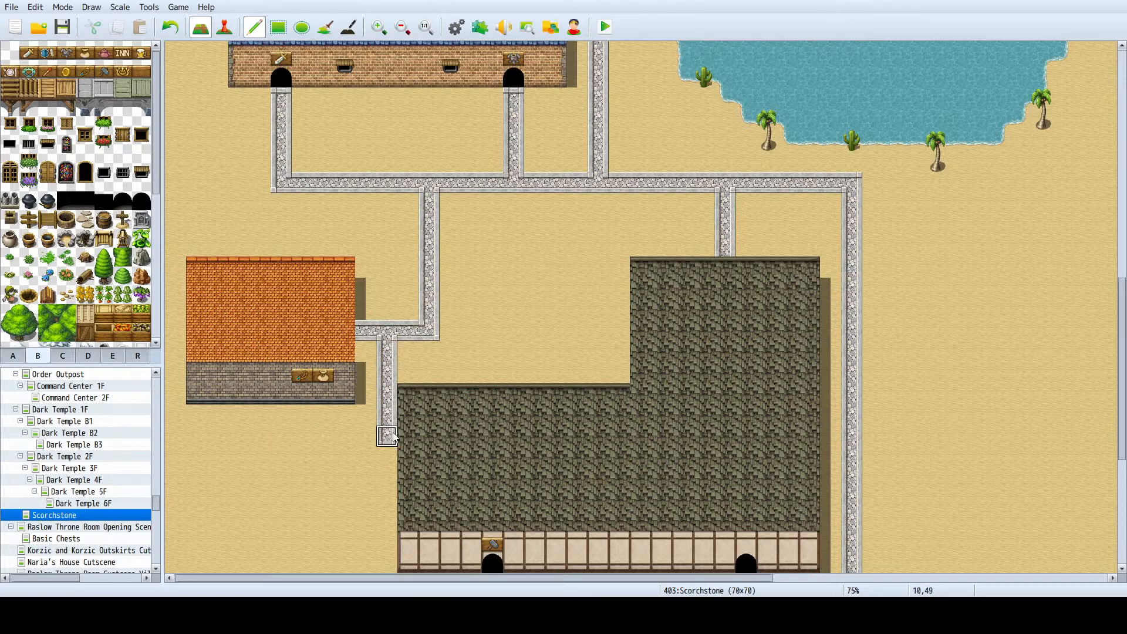
ctrl+scroll(376, 430, down, 2)
mouse_move(300, 392)
mouse_down()
mouse_move(271, 392)
mouse_move(262, 507)
mouse_move(352, 508)
mouse_up()
ctrl+scroll(325, 222, down, 1)
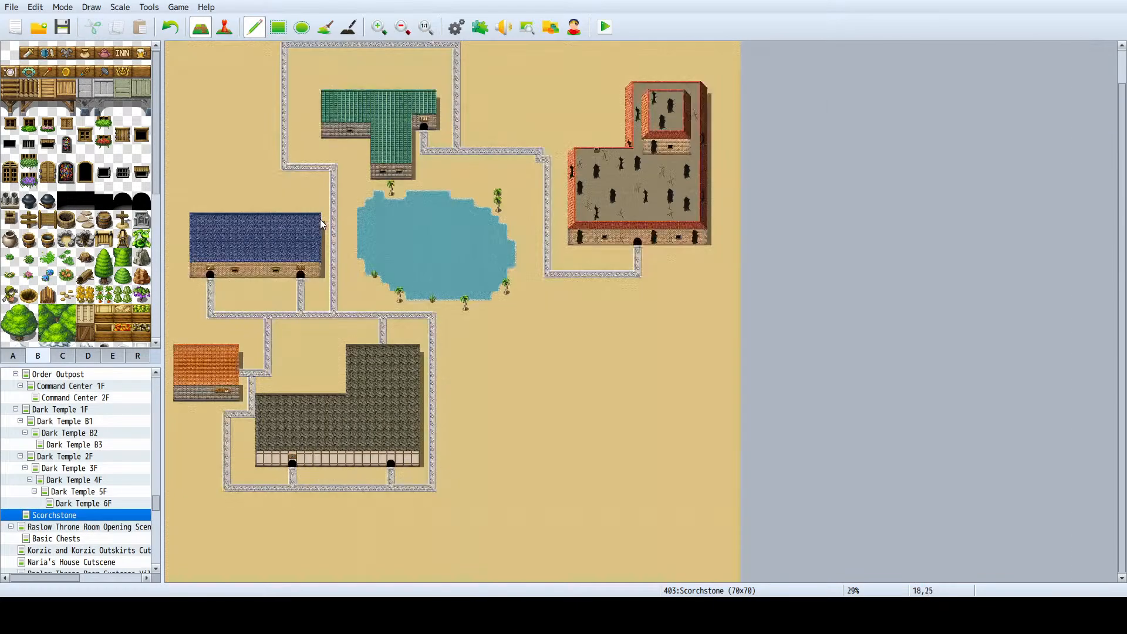
- Examine the town layout and the A tileset's roof and wall tiles for another building in the empty southeast
click(465, 300)
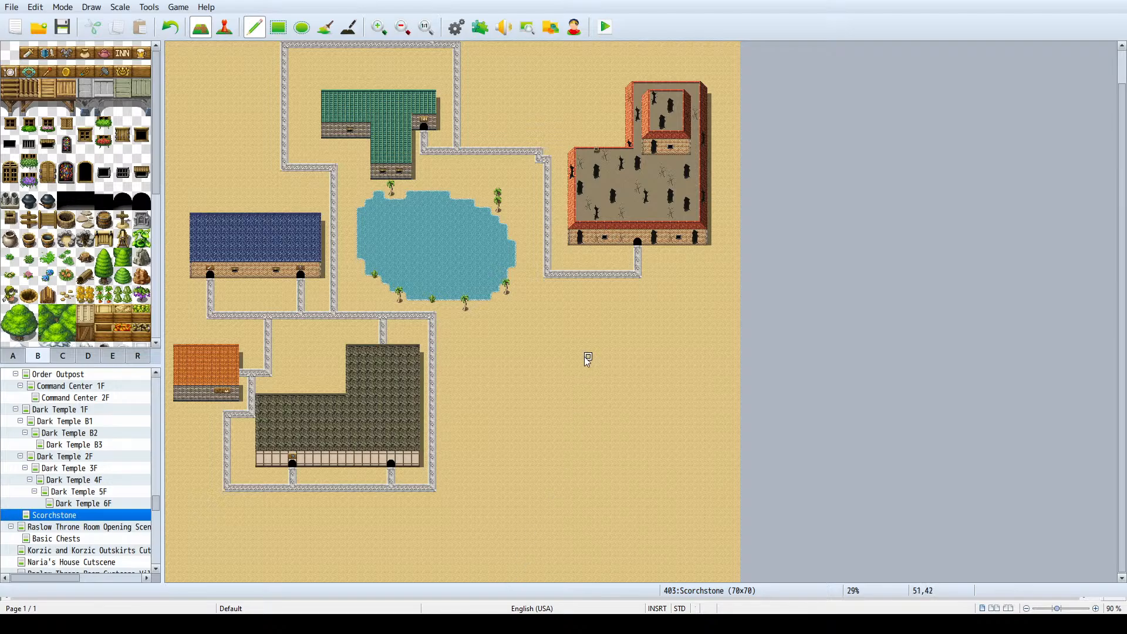
scroll(558, 270, up, 1)
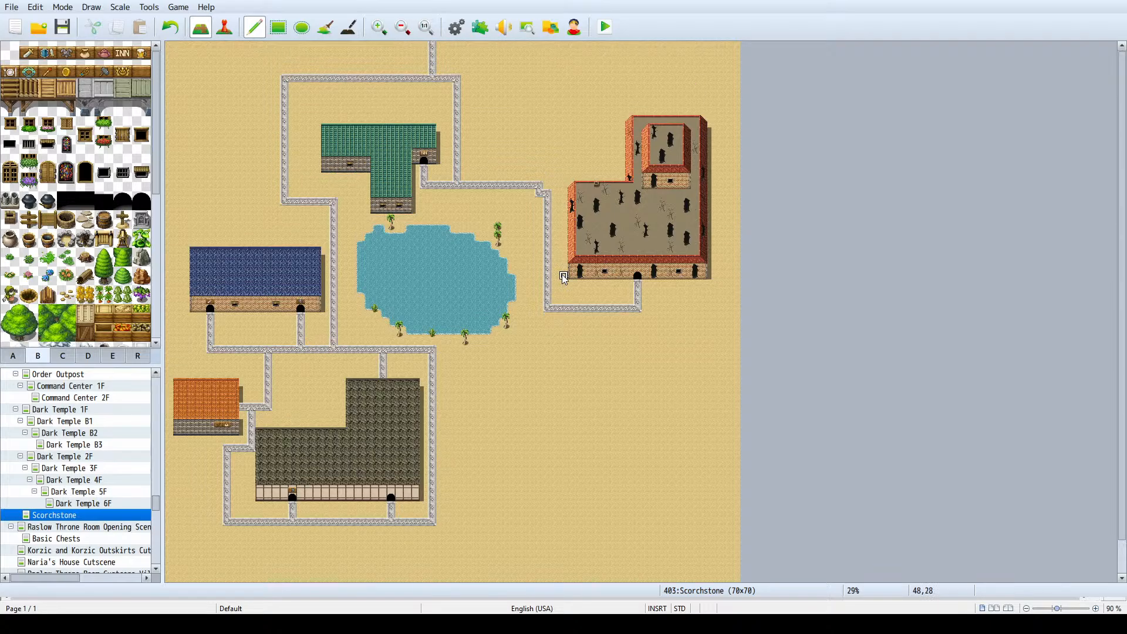
scroll(531, 223, down, 1)
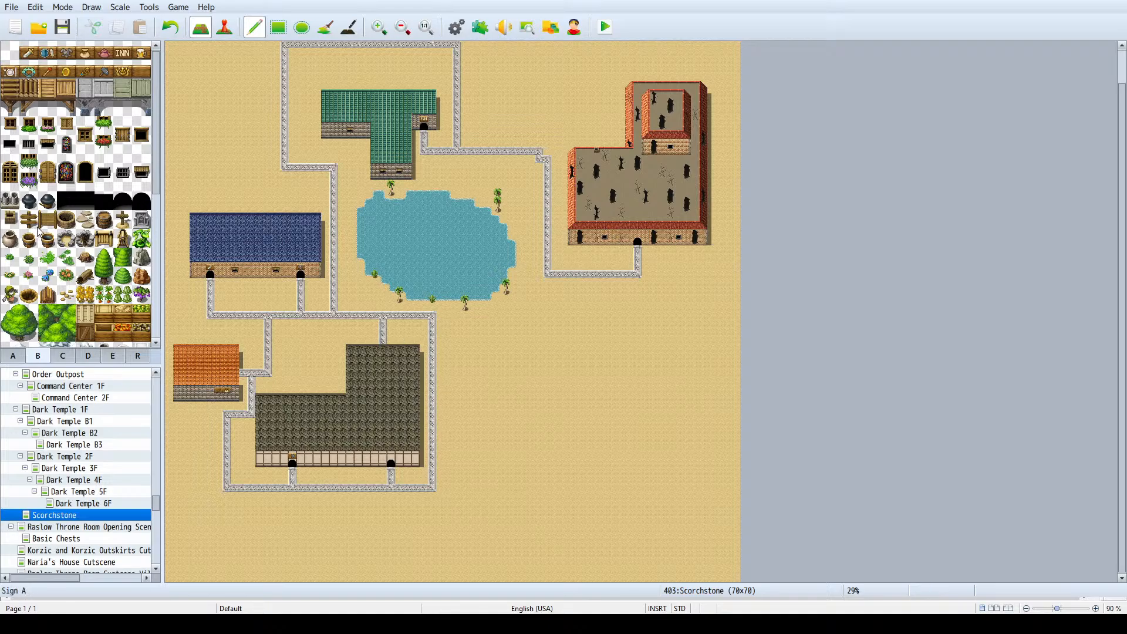
scroll(44, 234, down, 1)
scroll(52, 236, down, 3)
scroll(52, 238, up, 4)
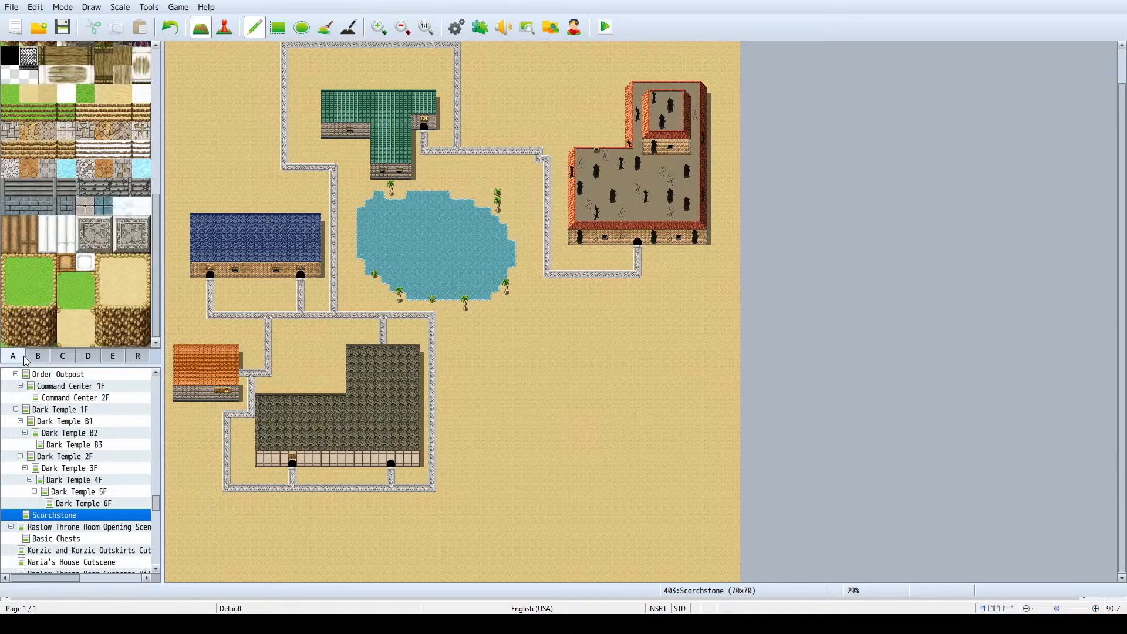
scroll(78, 247, up, 4)
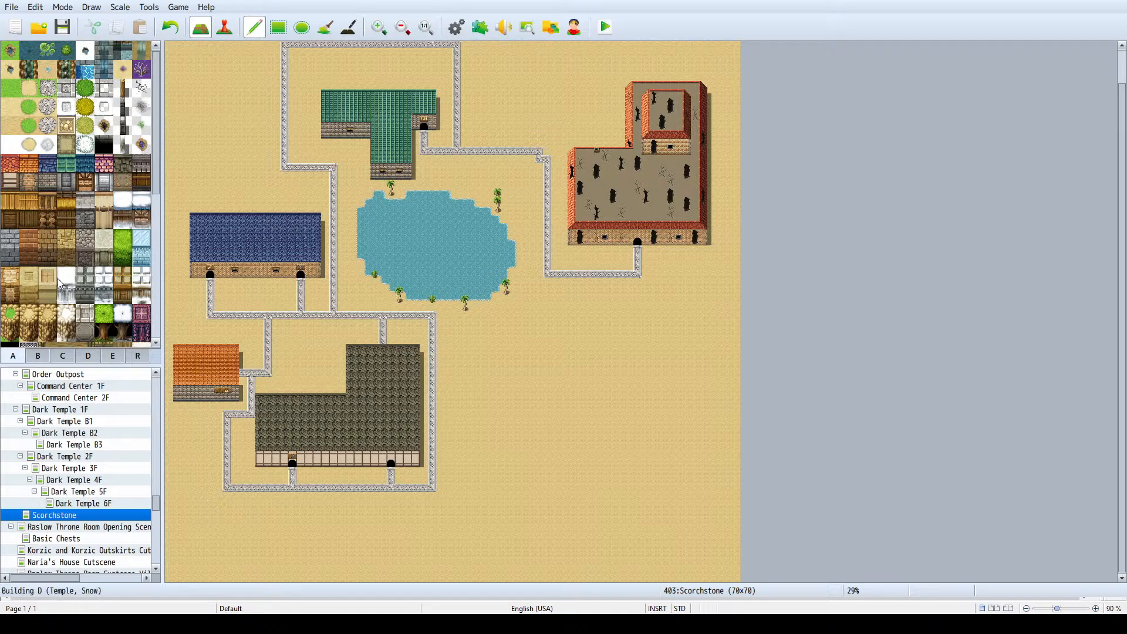
scroll(69, 220, down, 5)
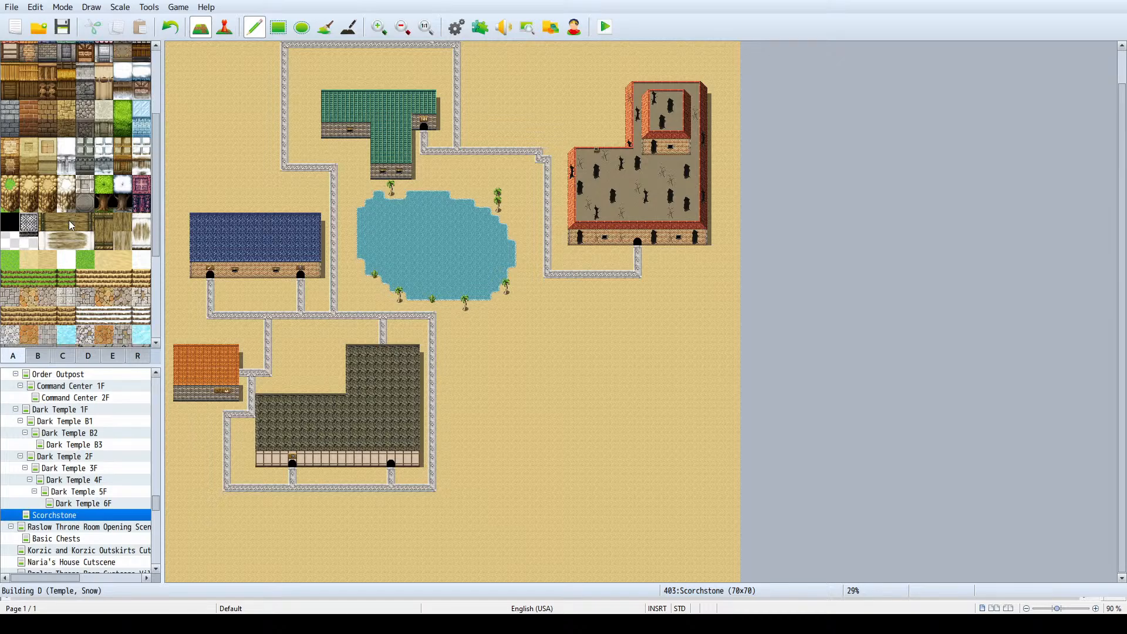
scroll(68, 220, up, 5)
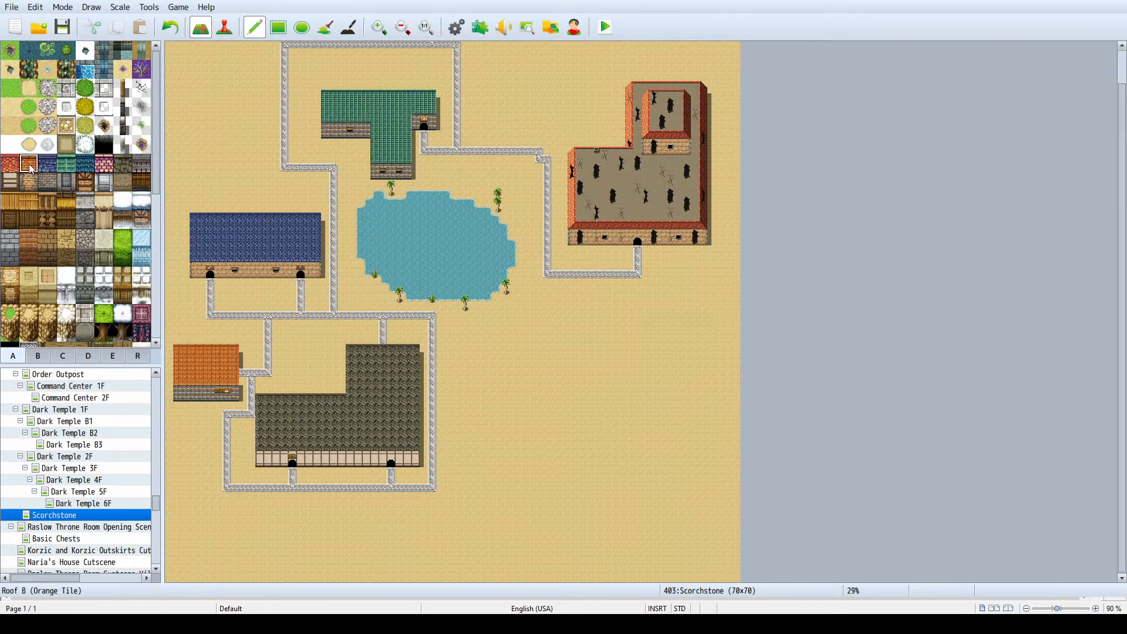
click(53, 170)
click(66, 171)
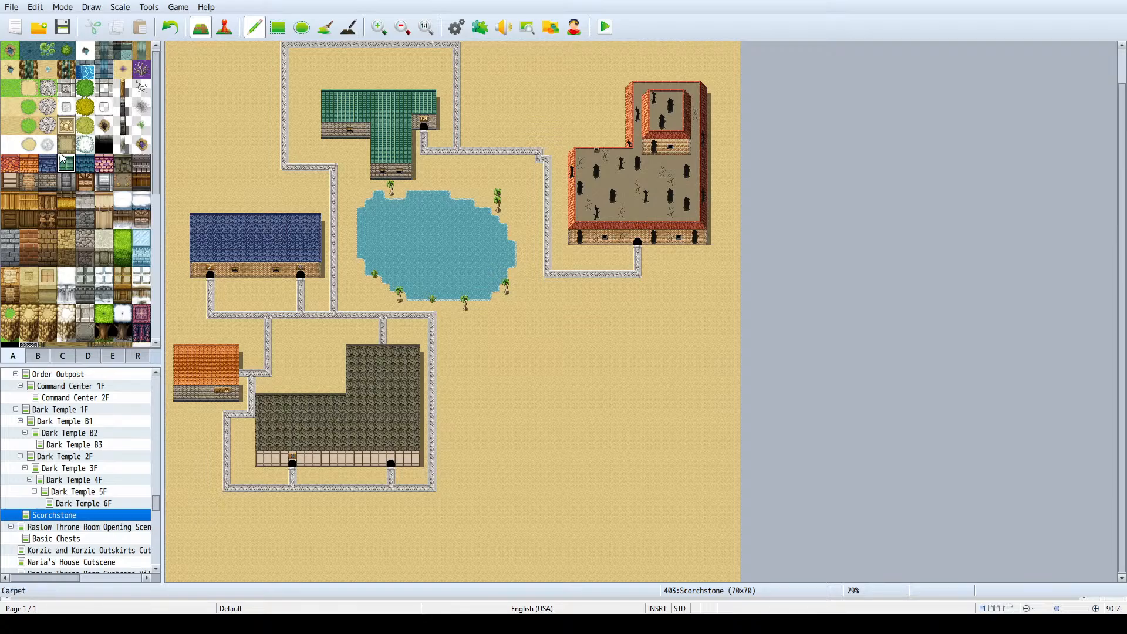
scroll(547, 294, up, 1)
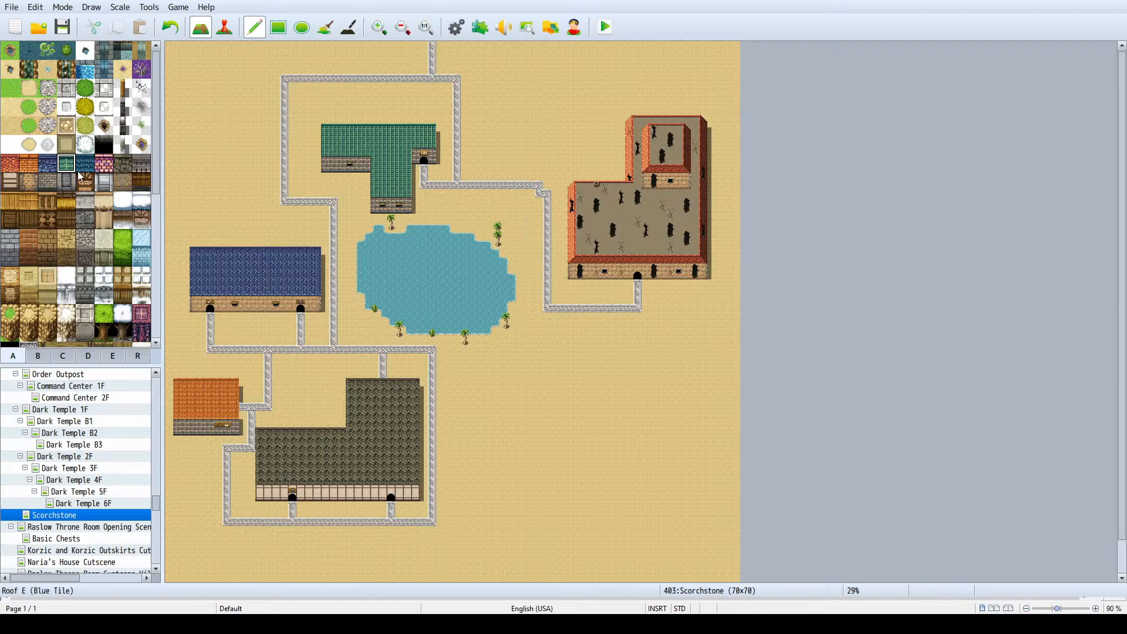
- Mark out two offset horizontal strips of dark blue roof tiles southeast of the lake, undoing misplaced strokes
click(52, 171)
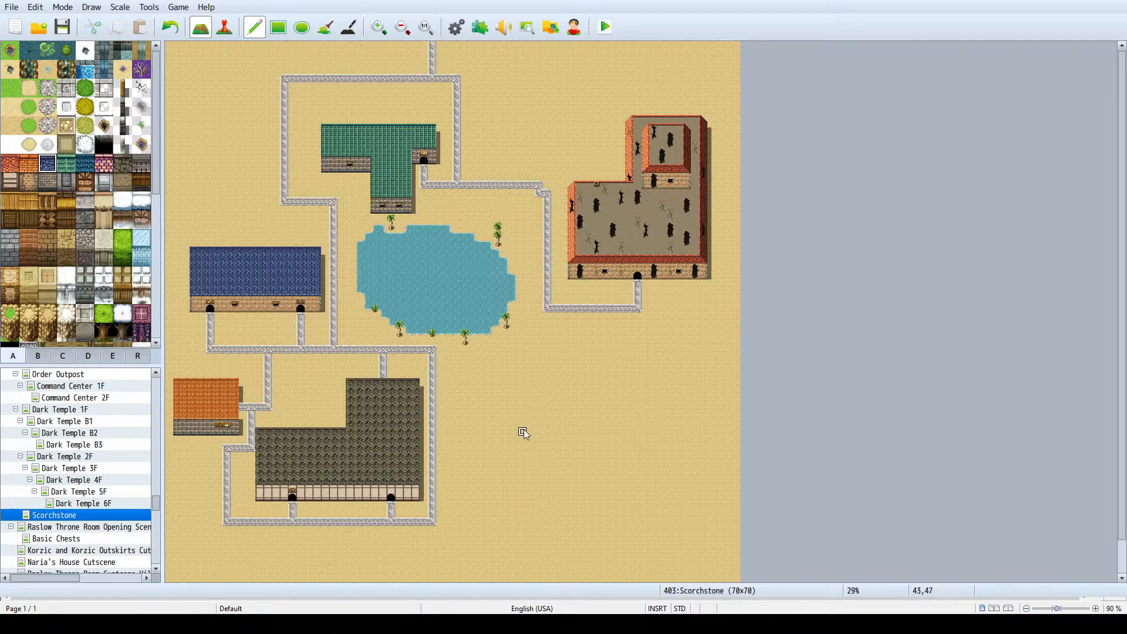
scroll(590, 417, down, 1)
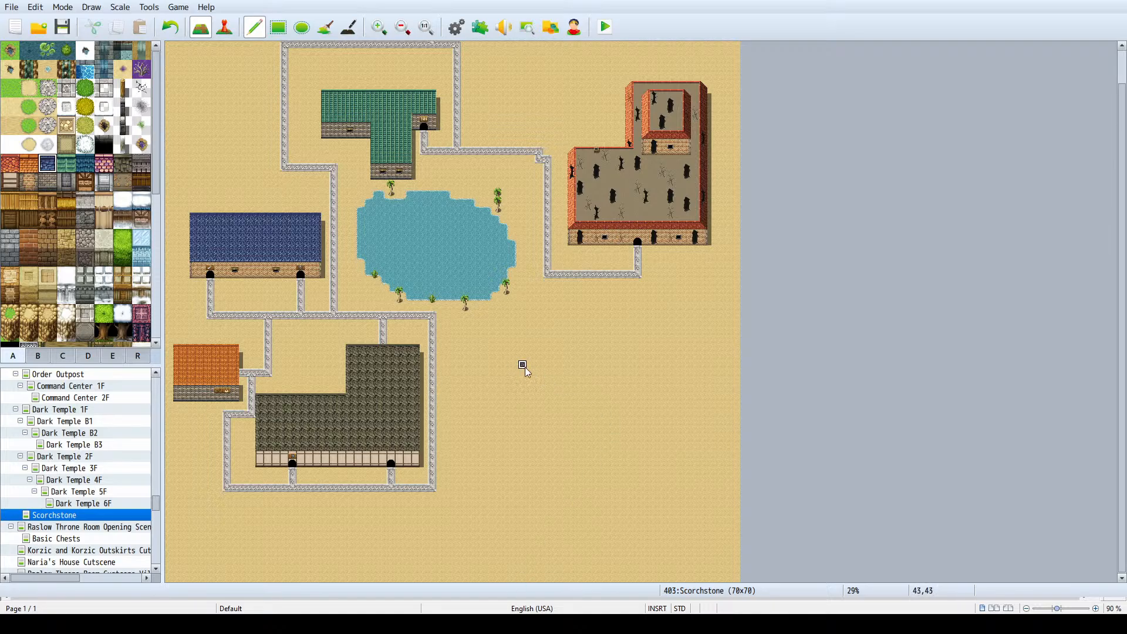
drag(523, 366, 573, 376)
key(ctrl+z)
drag(512, 405, 589, 406)
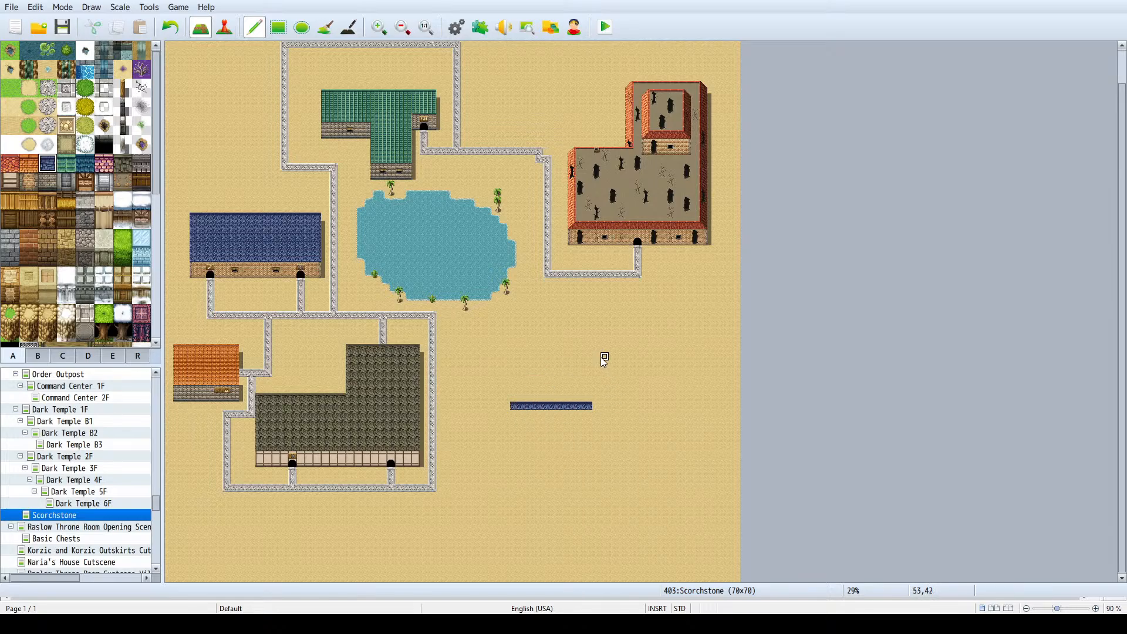
mouse_move(595, 359)
mouse_down()
mouse_move(651, 362)
mouse_move(598, 386)
mouse_move(603, 419)
mouse_move(516, 414)
mouse_move(521, 448)
mouse_move(516, 432)
mouse_move(537, 450)
mouse_move(589, 447)
mouse_up()
key(ctrl+z)
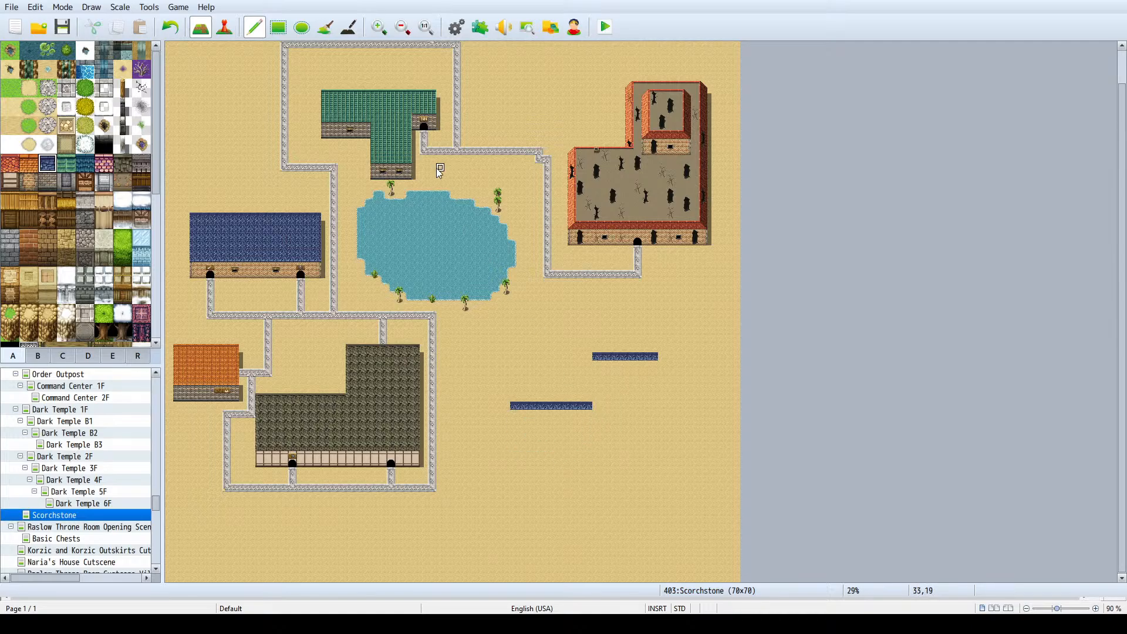
- Fill an L-shaped dark blue roof with the Rectangle tool, 16 tiles wide, 12 tiles tall in the east and 6 in the west
click(278, 27)
right_click(507, 375)
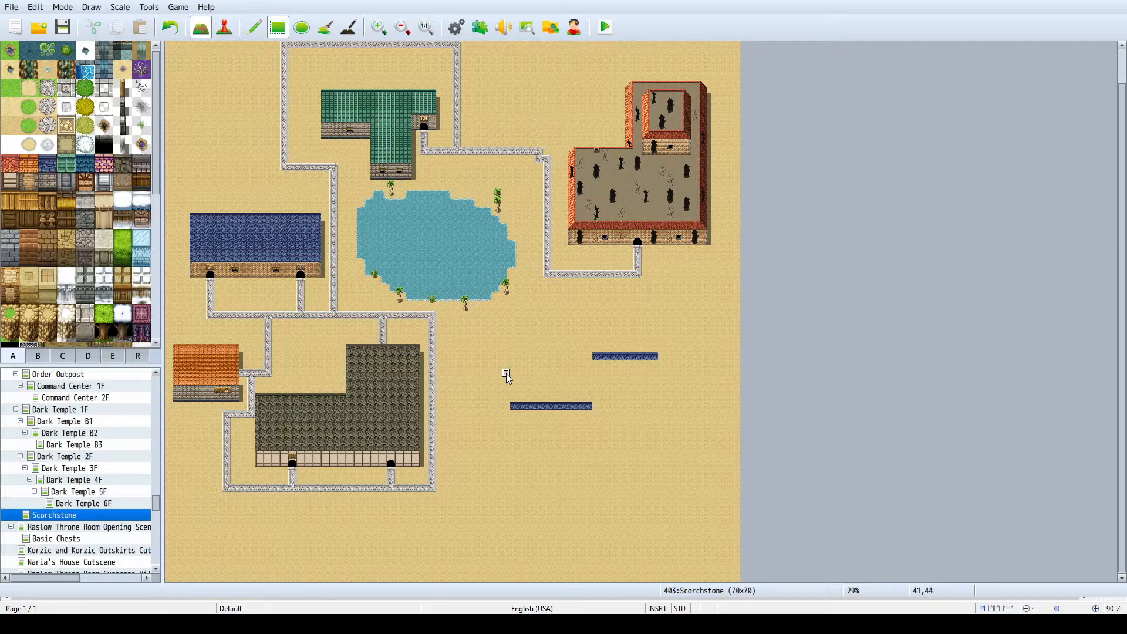
drag(507, 374, 586, 439)
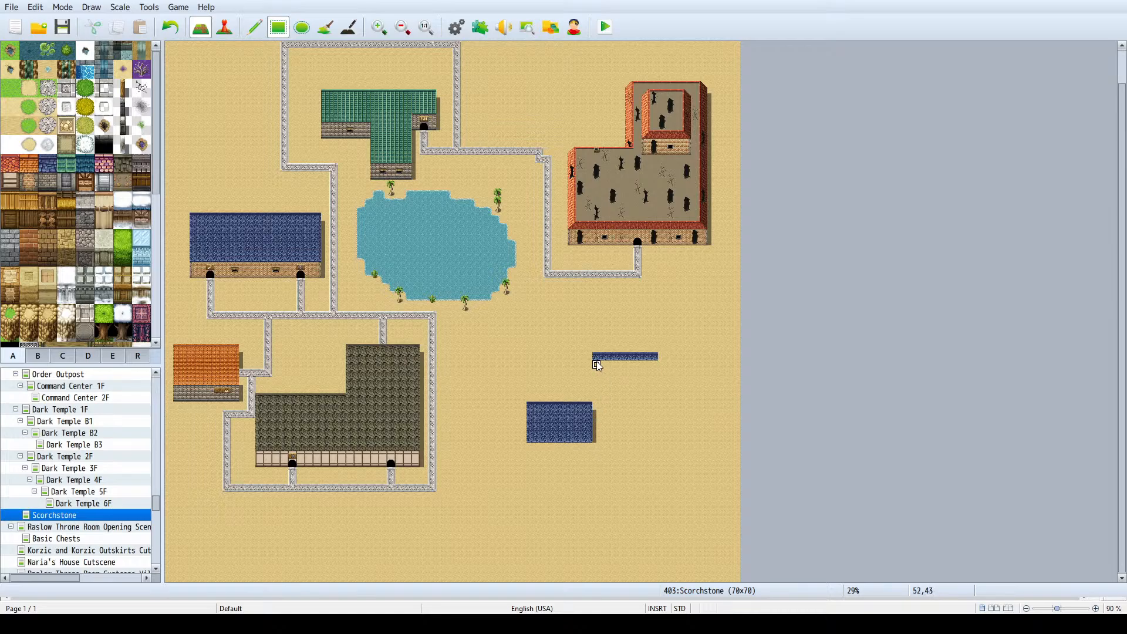
drag(597, 361, 650, 438)
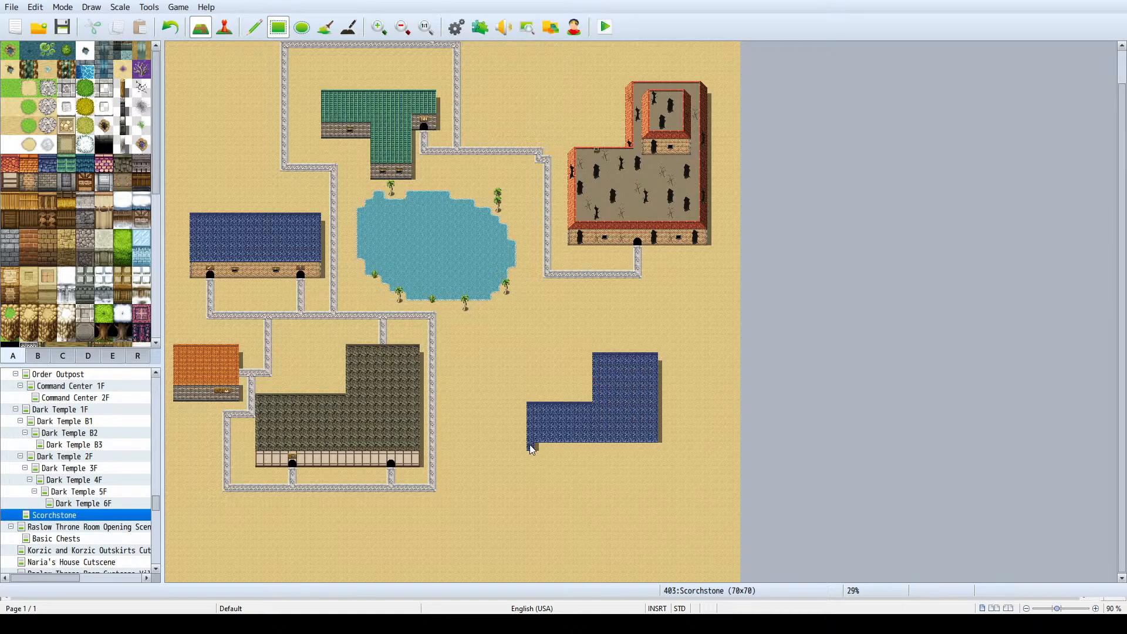
drag(530, 446, 653, 448)
- Add a two-tile-high grey stone brick outer wall along the full southern edge of the new L-shaped blue roof
ctrl+scroll(600, 369, up, 1)
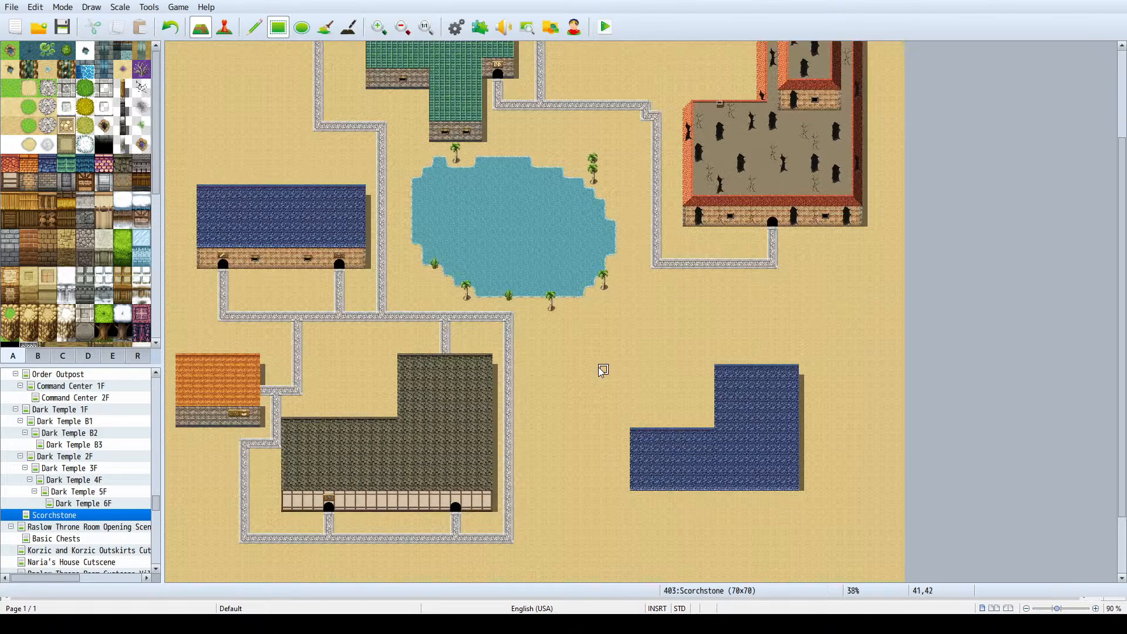
scroll(603, 370, down, 3)
ctrl+scroll(813, 331, up, 2)
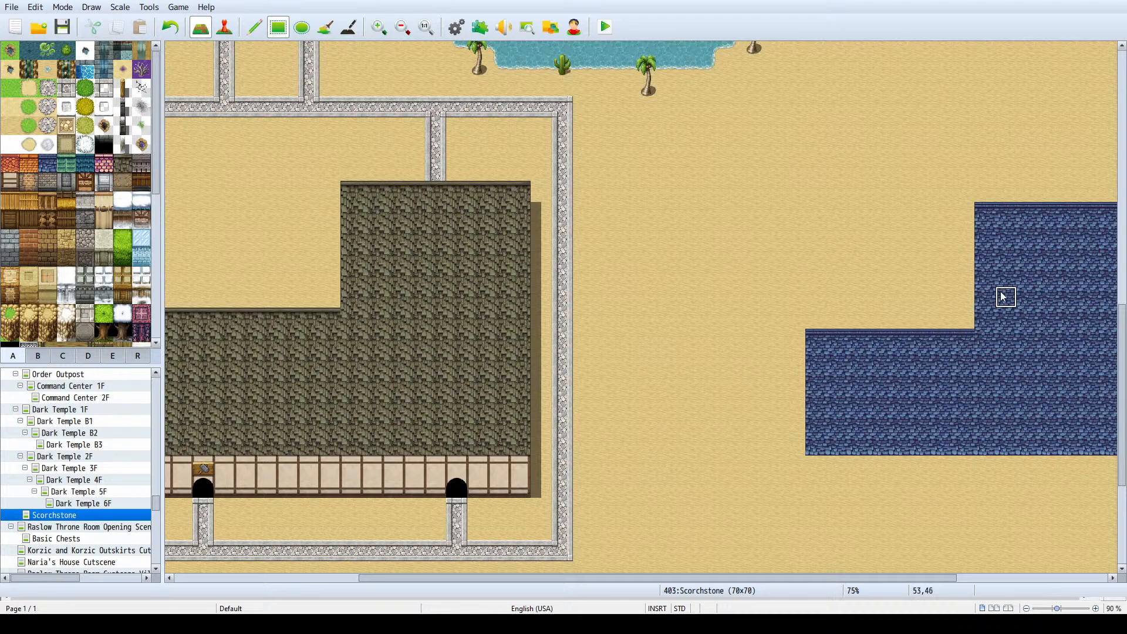
ctrl+scroll(1002, 296, up, 1)
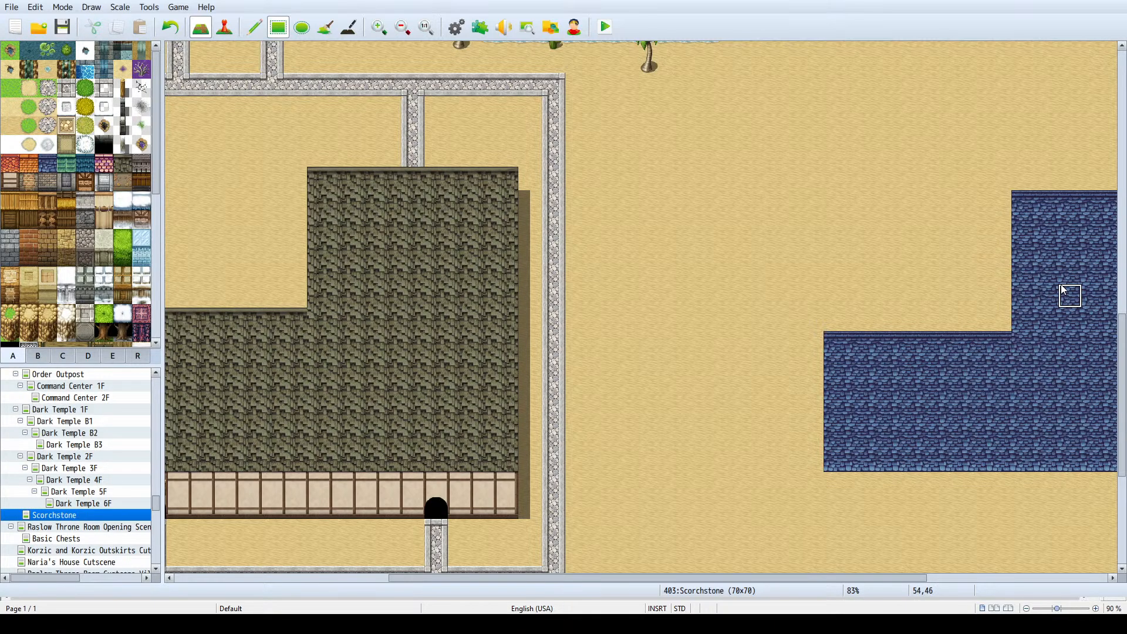
ctrl+scroll(1014, 294, down, 2)
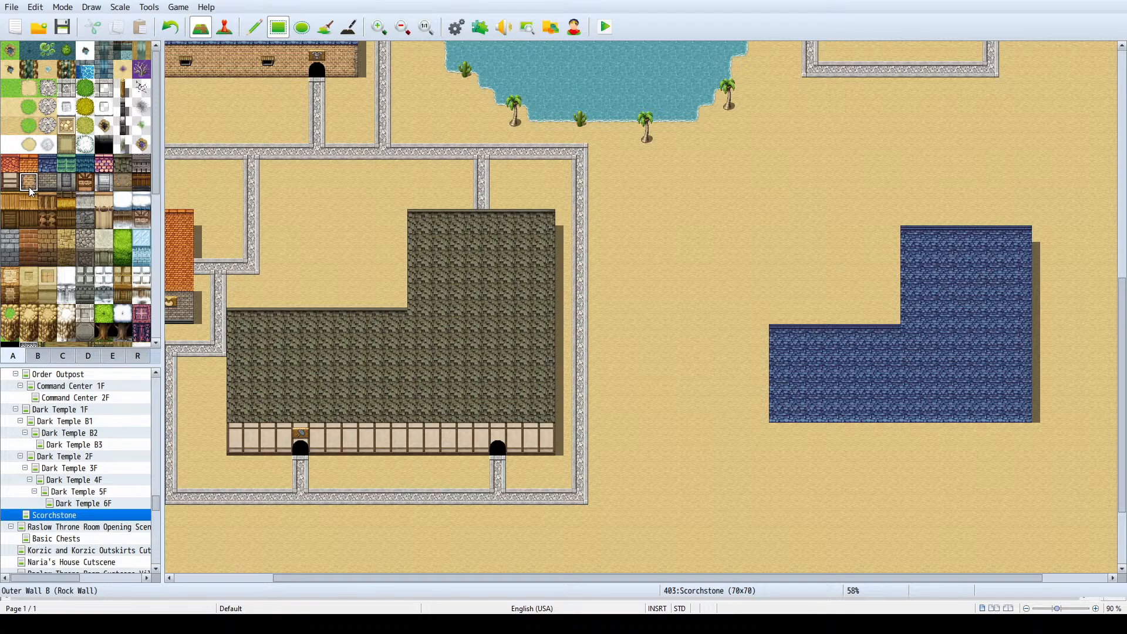
click(64, 186)
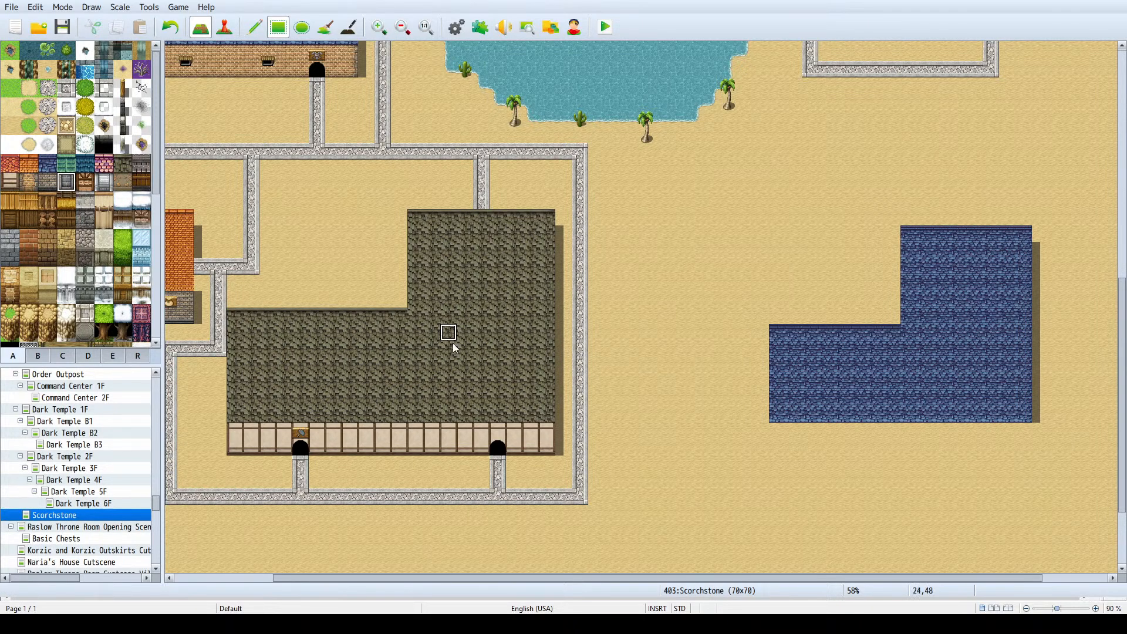
mouse_move(778, 431)
mouse_down()
mouse_move(981, 438)
mouse_move(1020, 455)
mouse_up()
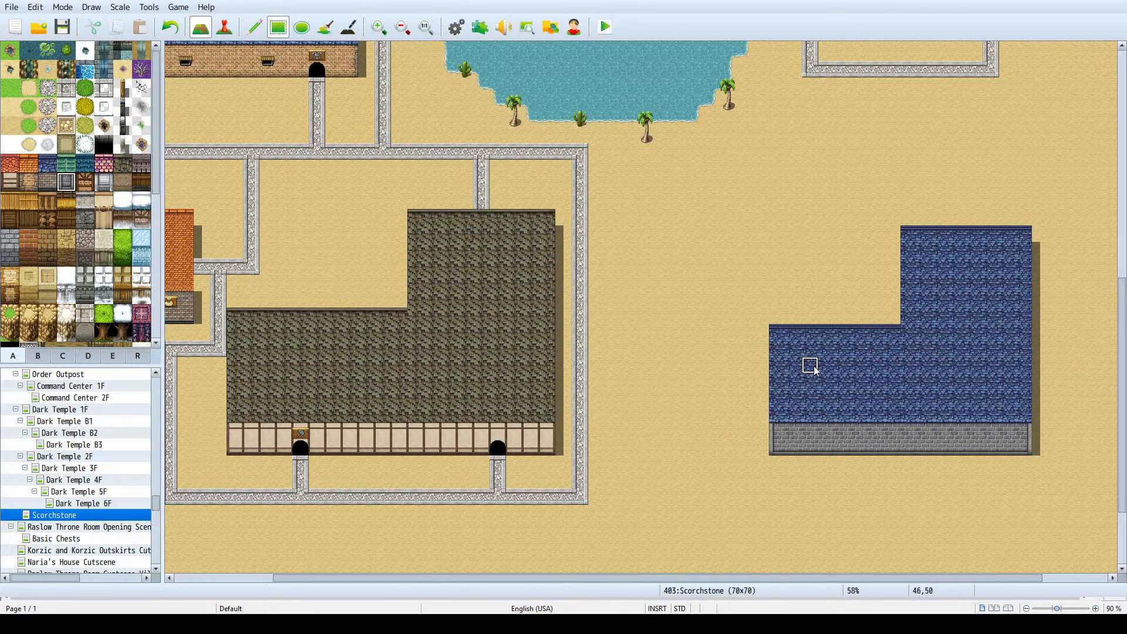
- Place a black arched doorway from the B tileset near the eastern end of the new building's grey stone wall
scroll(814, 345, up, 2)
scroll(813, 345, up, 4)
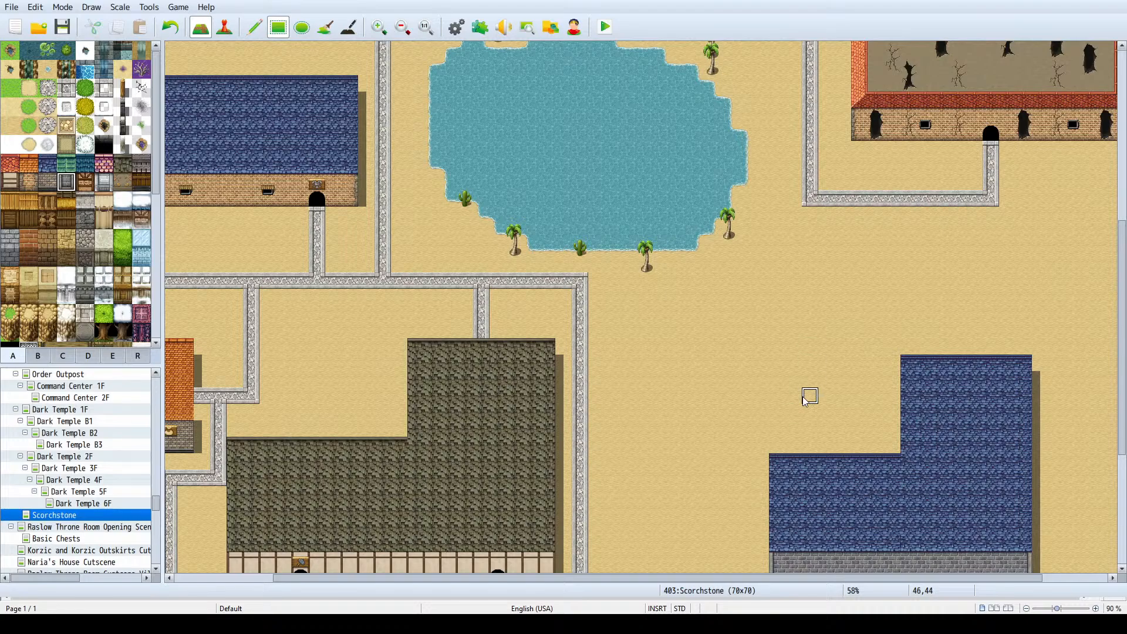
ctrl+scroll(811, 372, down, 2)
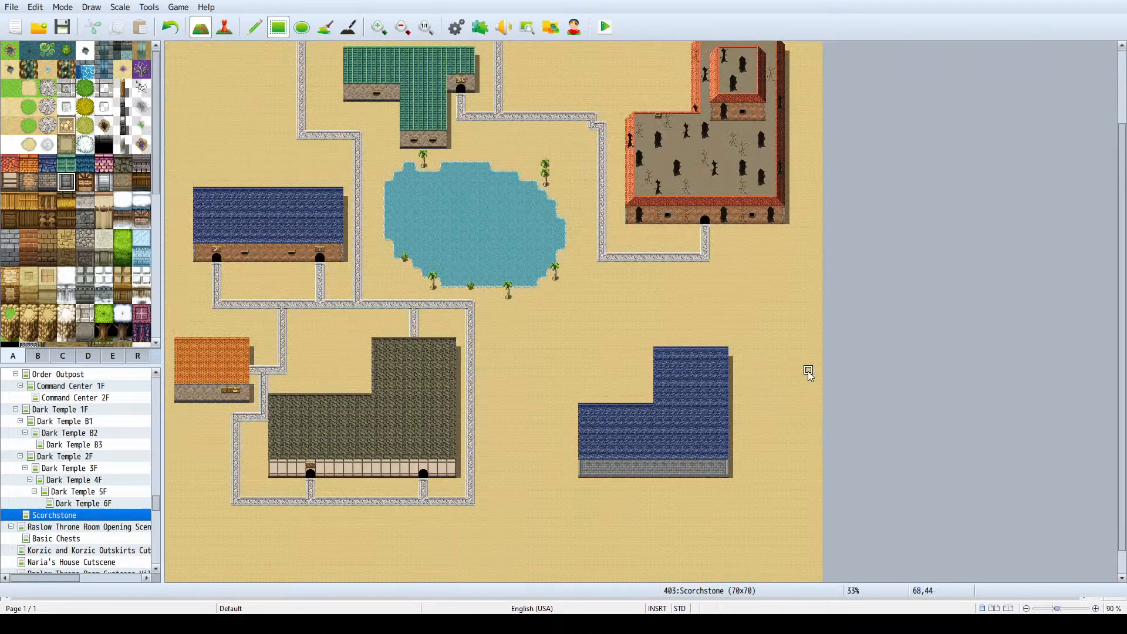
click(425, 474)
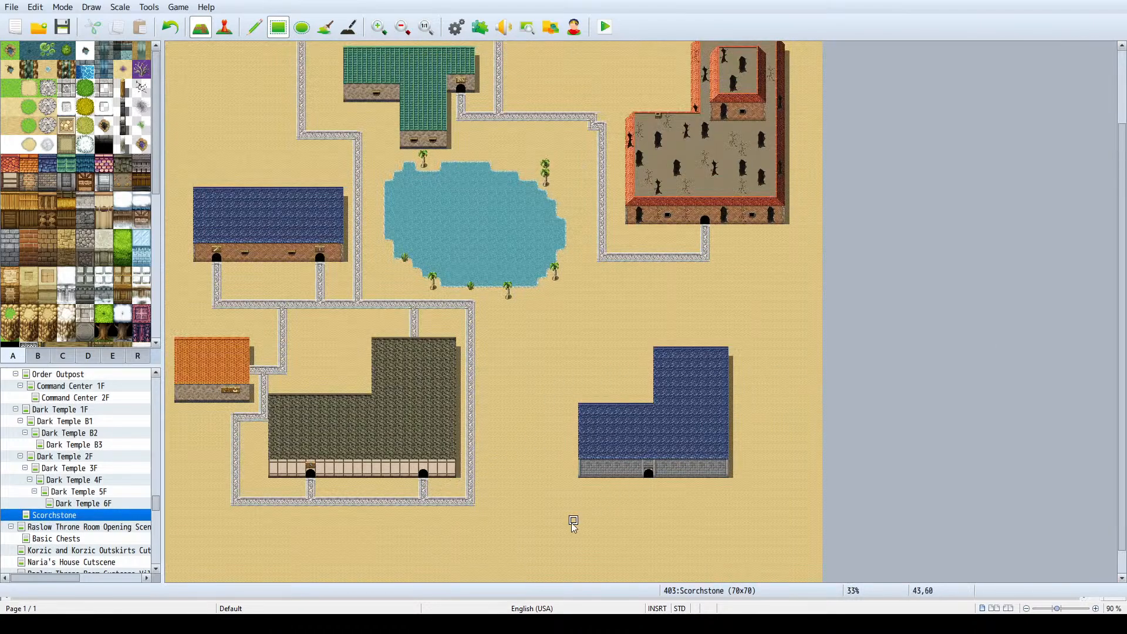
scroll(35, 317, down, 3)
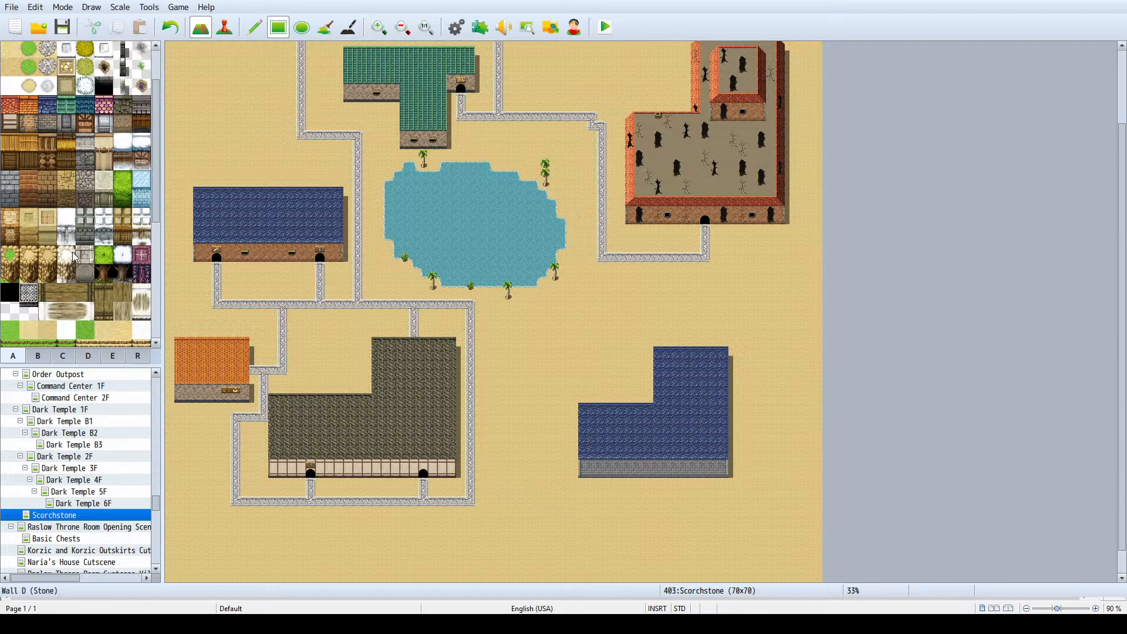
click(38, 356)
scroll(105, 198, up, 5)
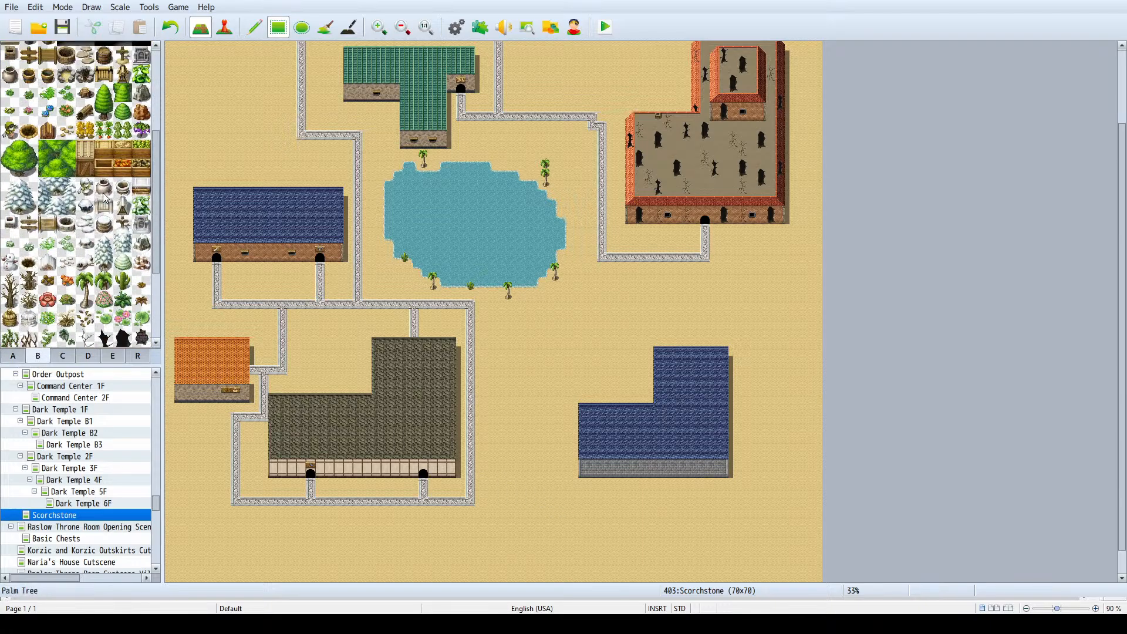
click(141, 201)
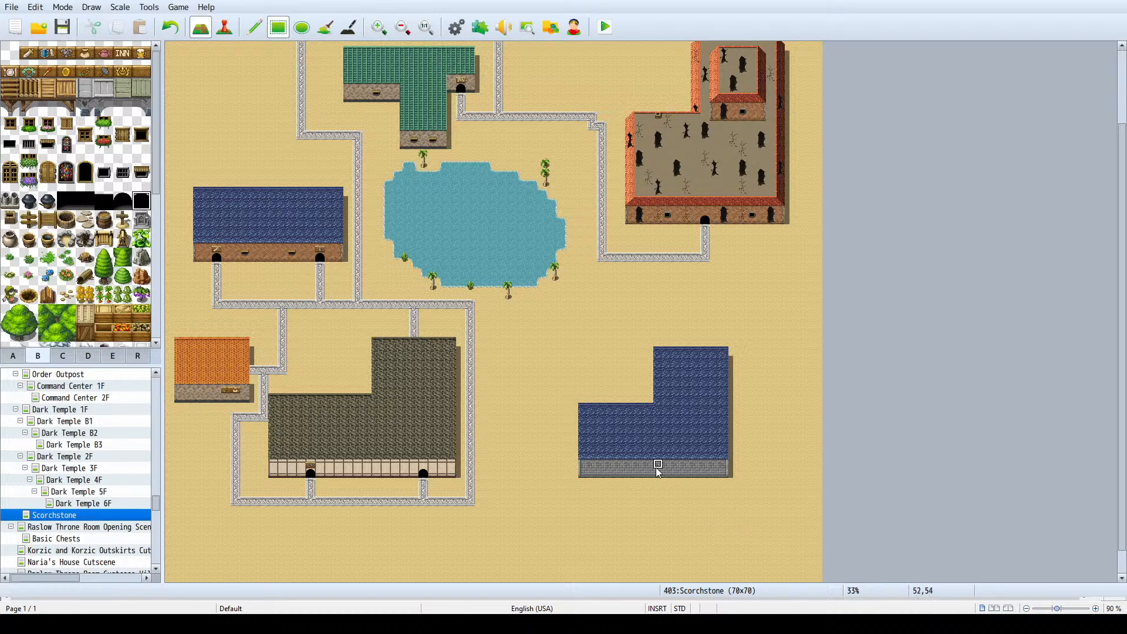
click(696, 474)
- Pave a stone road from the ruined building's road around the new blue-roofed building's west side to its door, linking it westward to the southern road
mouse_move(602, 263)
mouse_down()
mouse_move(599, 352)
mouse_move(547, 355)
mouse_move(537, 394)
mouse_move(538, 505)
mouse_move(693, 510)
mouse_up()
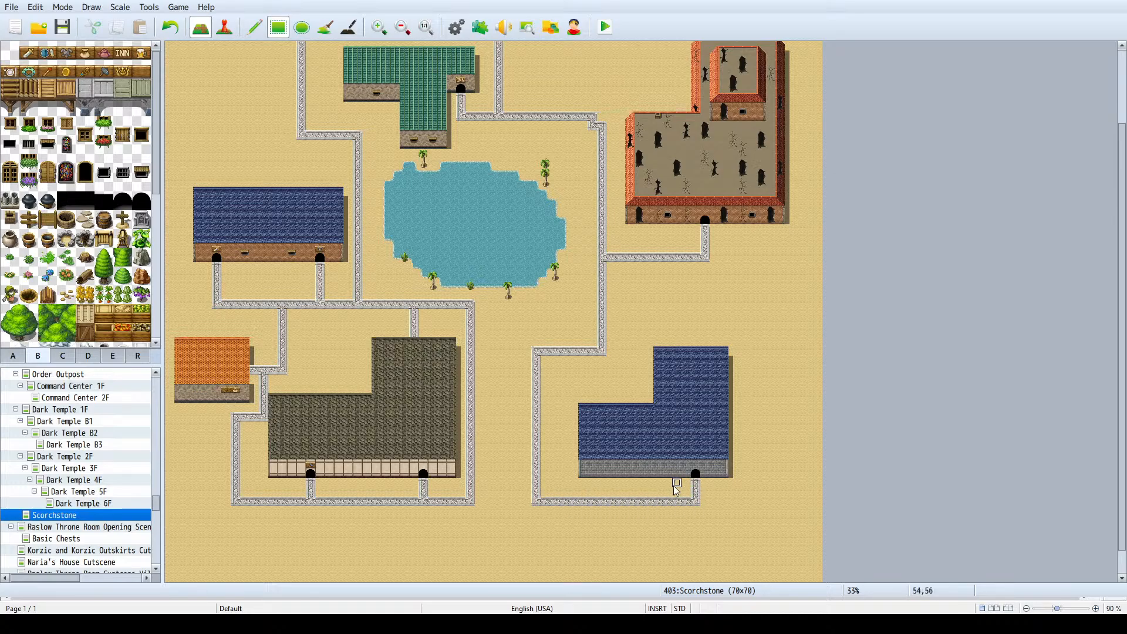
drag(536, 502, 463, 513)
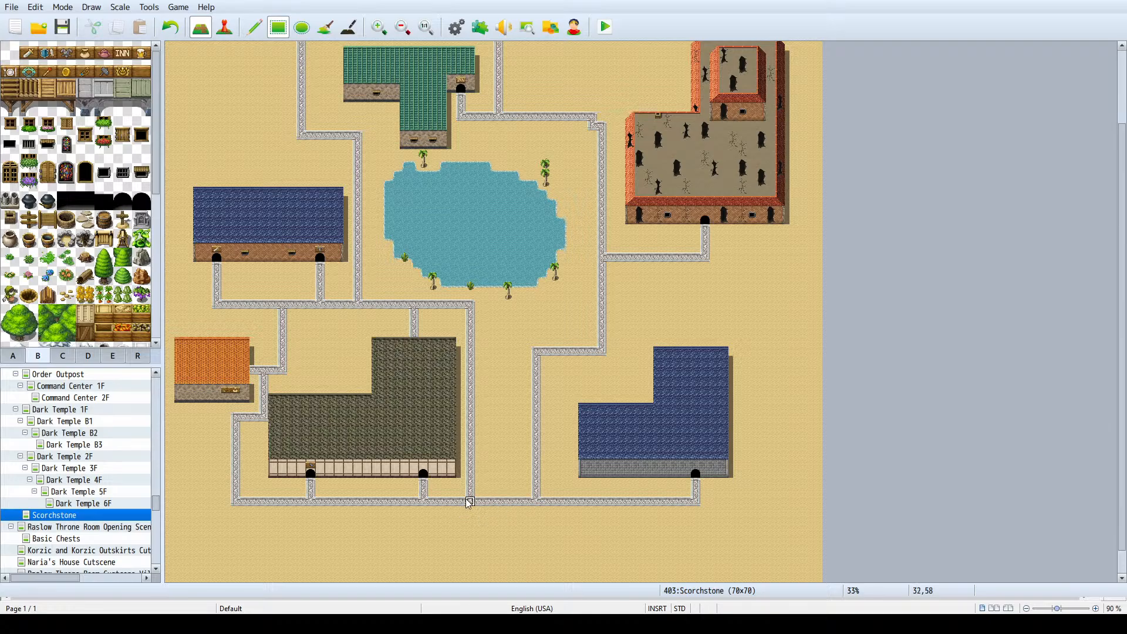
ctrl+scroll(540, 382, up, 3)
scroll(635, 321, down, 3)
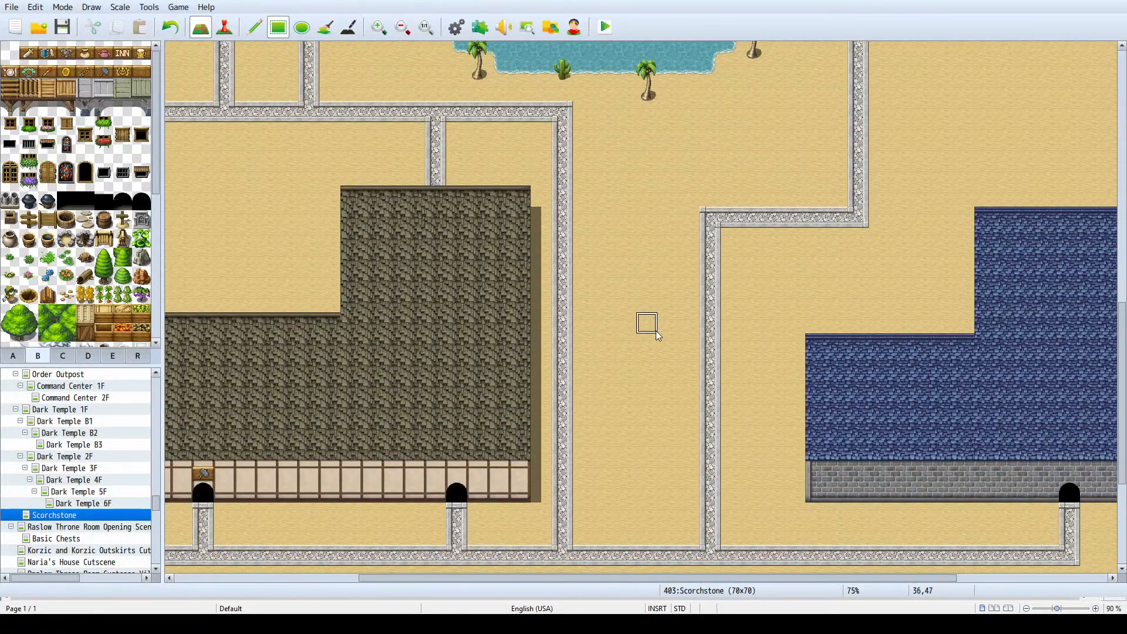
- Try placing palm trees in the empty northwest part of the town with the Rectangle tool
ctrl+scroll(654, 333, down, 2)
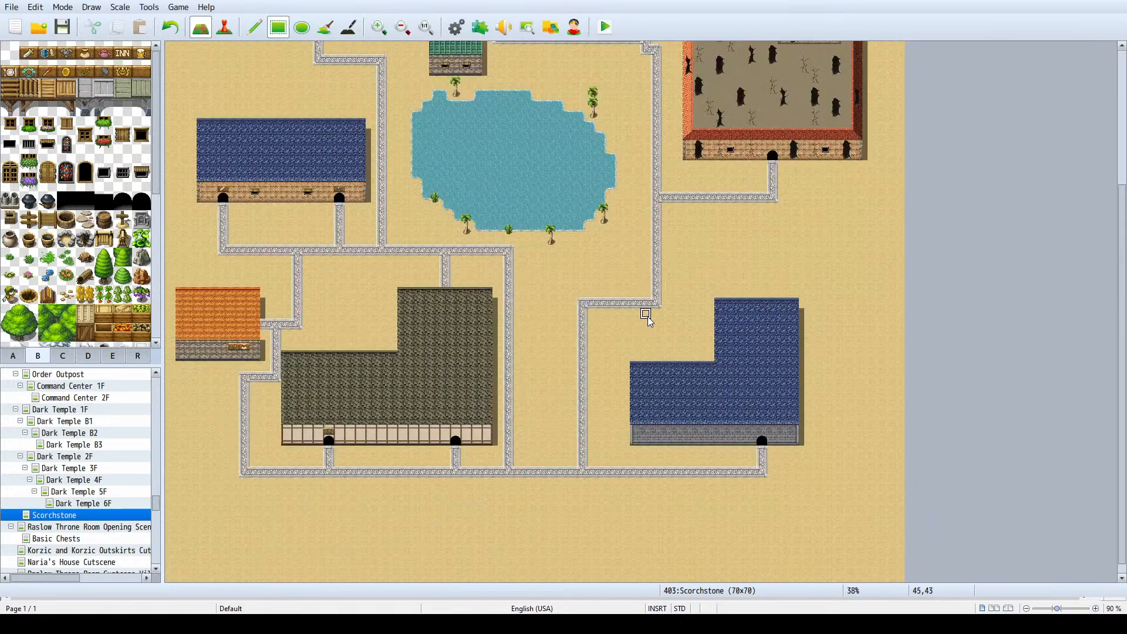
scroll(640, 326, up, 3)
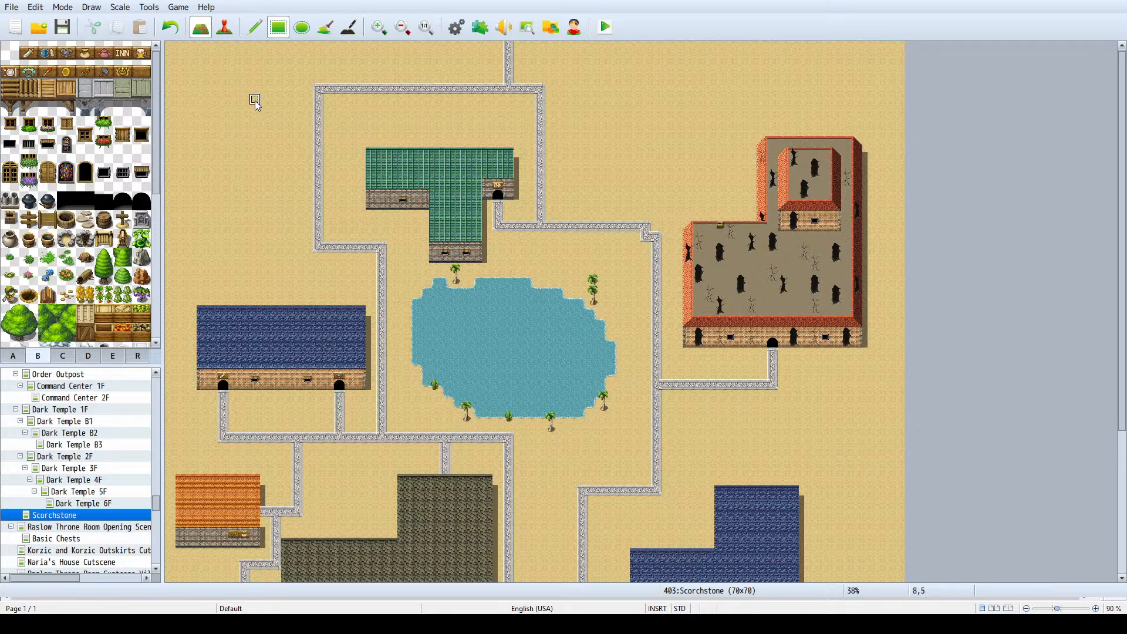
scroll(38, 288, down, 1)
scroll(38, 288, down, 5)
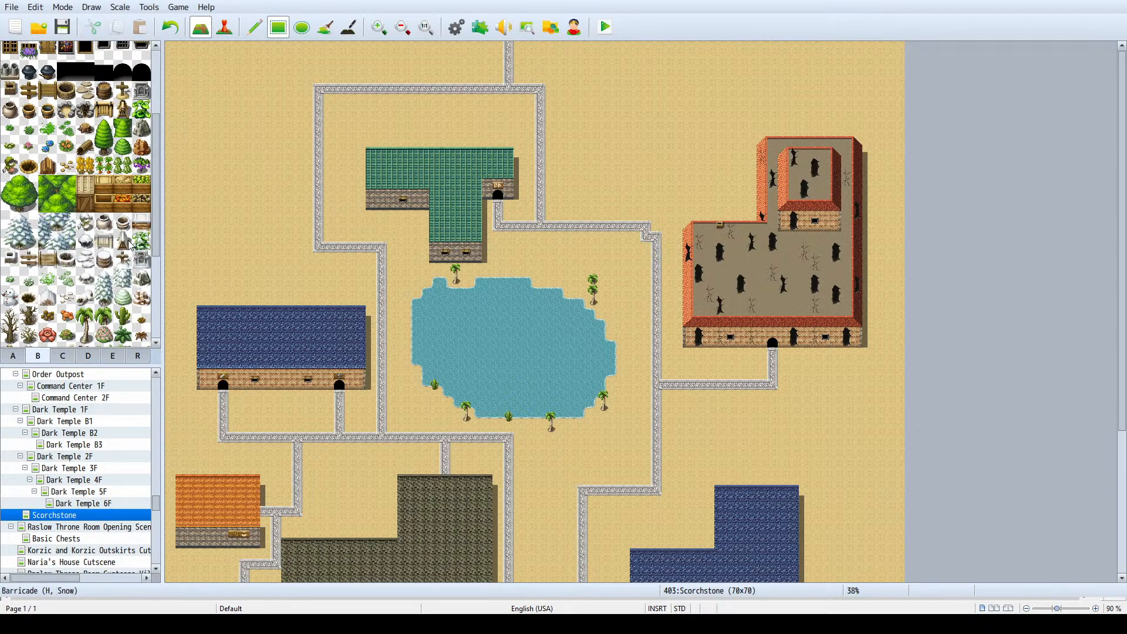
click(86, 320)
drag(86, 330, 86, 335)
click(245, 88)
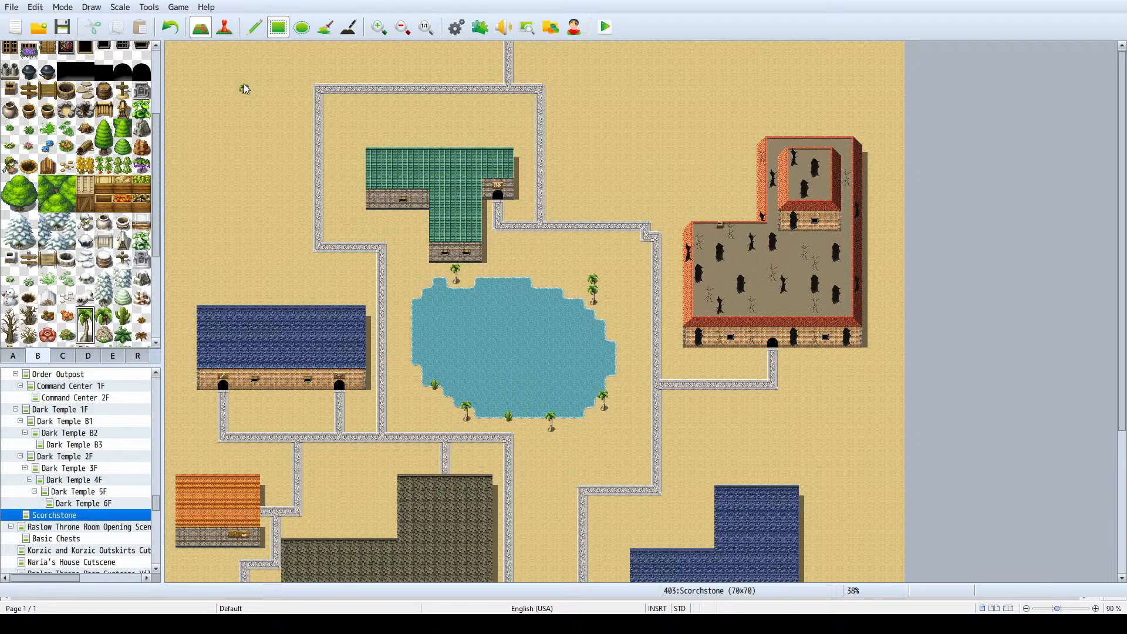
click(183, 195)
key(ctrl+z)
key(ctrl+z)
key(ctrl+z)
- Try scattering single palm trees across the empty northwest corner with the Pencil tool
click(256, 27)
click(195, 141)
click(256, 89)
click(214, 100)
click(266, 165)
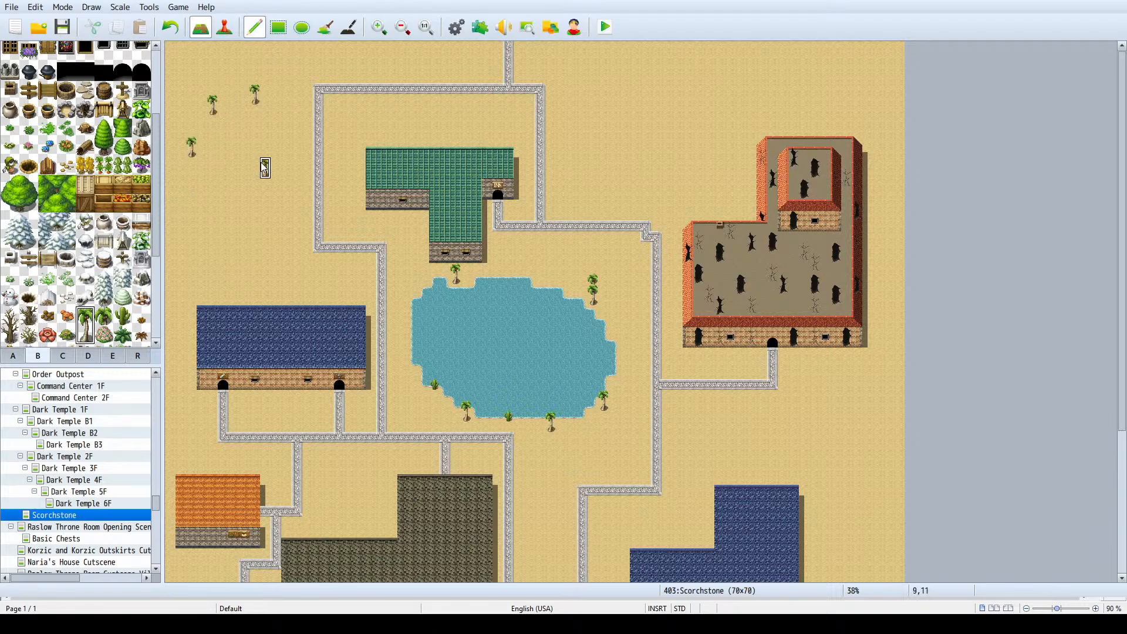
click(203, 216)
key(ctrl+z)
key(ctrl+z)
key(ctrl+z)
key(ctrl+z)
key(ctrl+z)
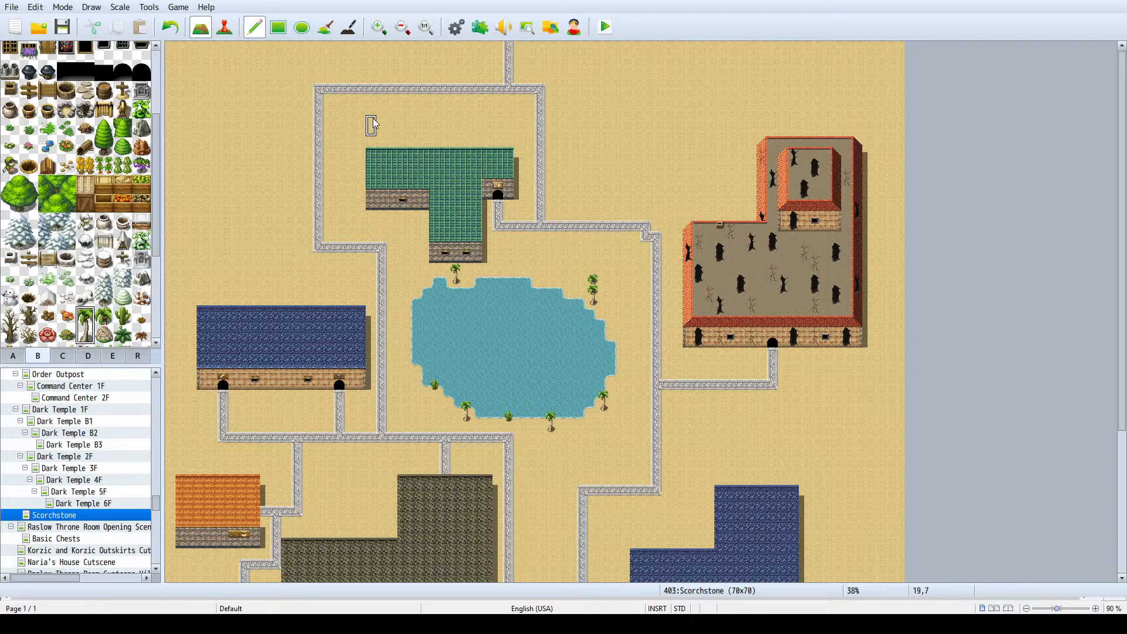
- Set the Scorchstone map's height to 69 tiles
scroll(668, 158, down, 7)
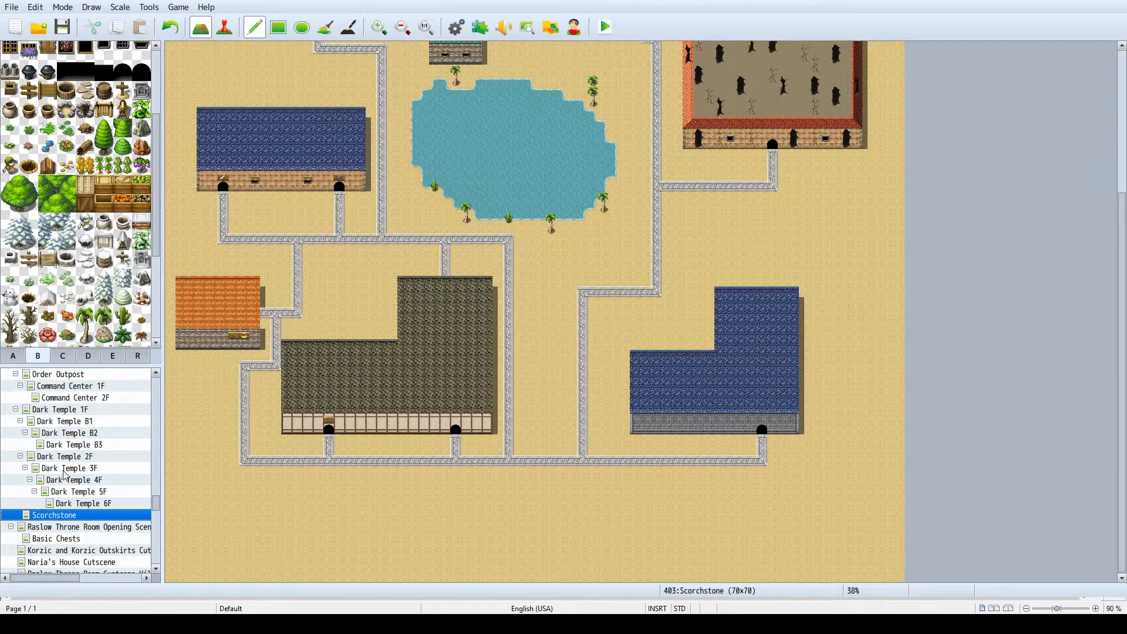
key(space)
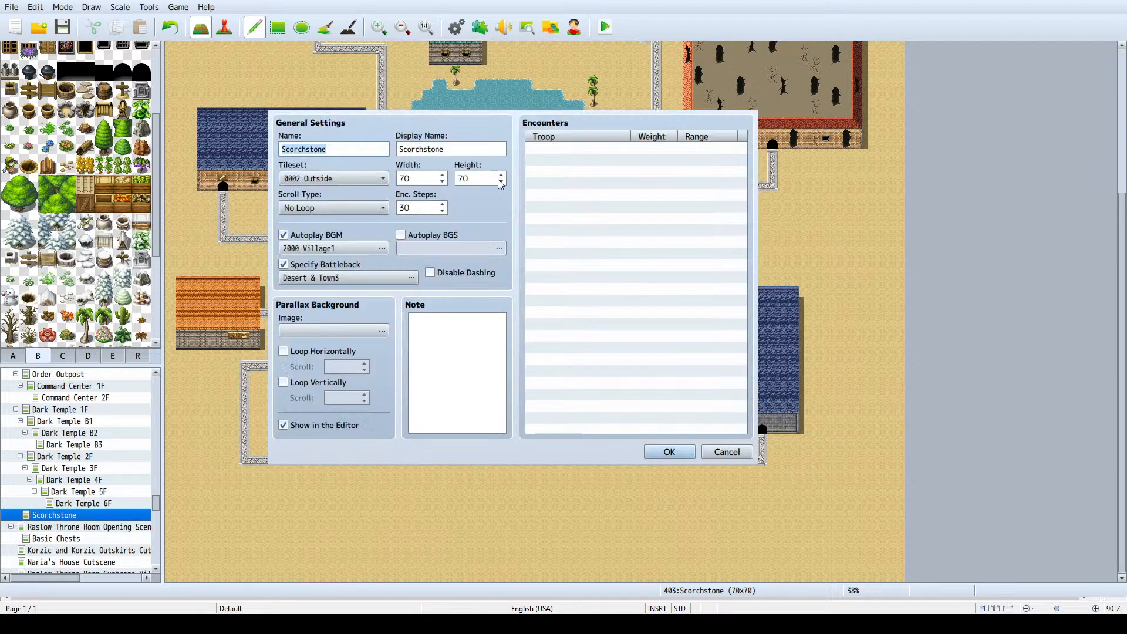
click(501, 181)
key(Return)
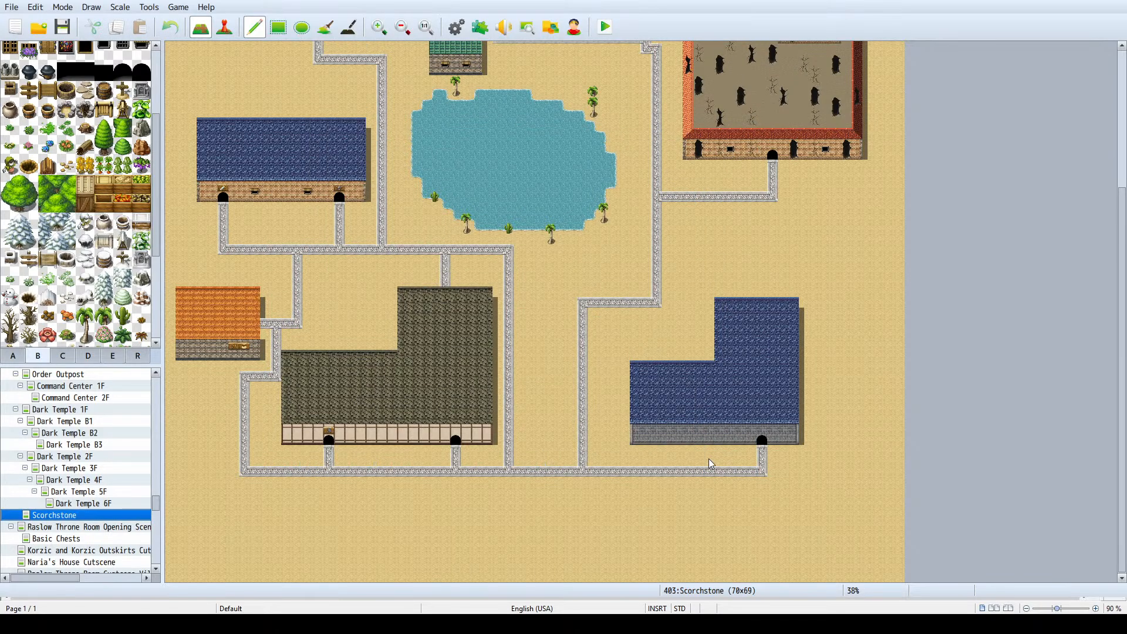
scroll(711, 439, up, 5)
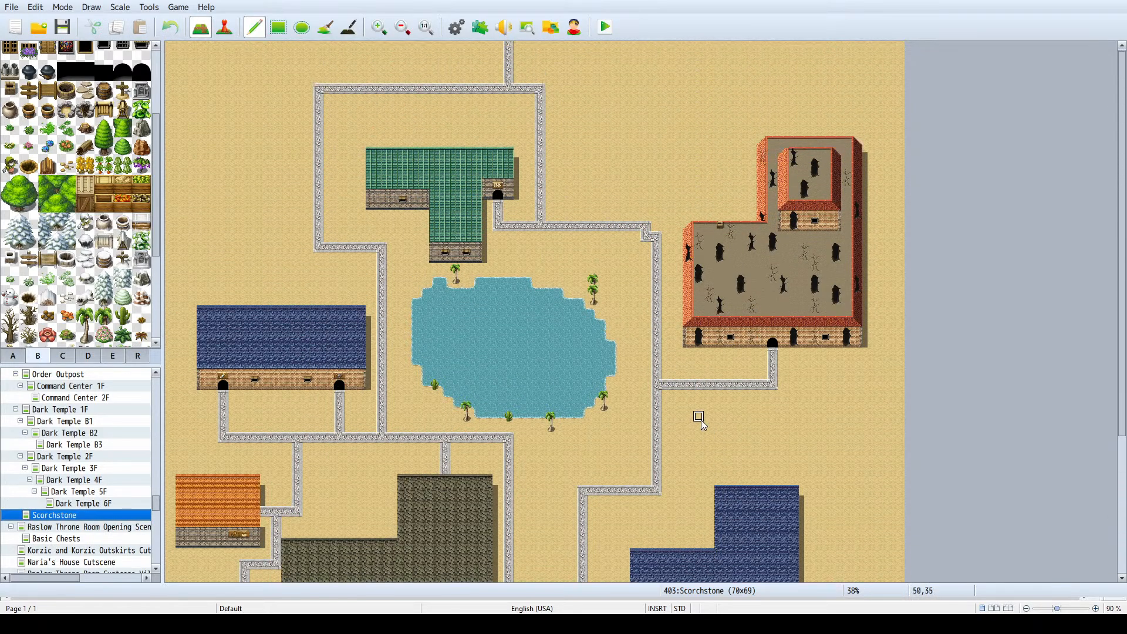
- Reduce the Scorchstone map's height to 65 tiles to trim the empty sand in the south
scroll(699, 417, down, 5)
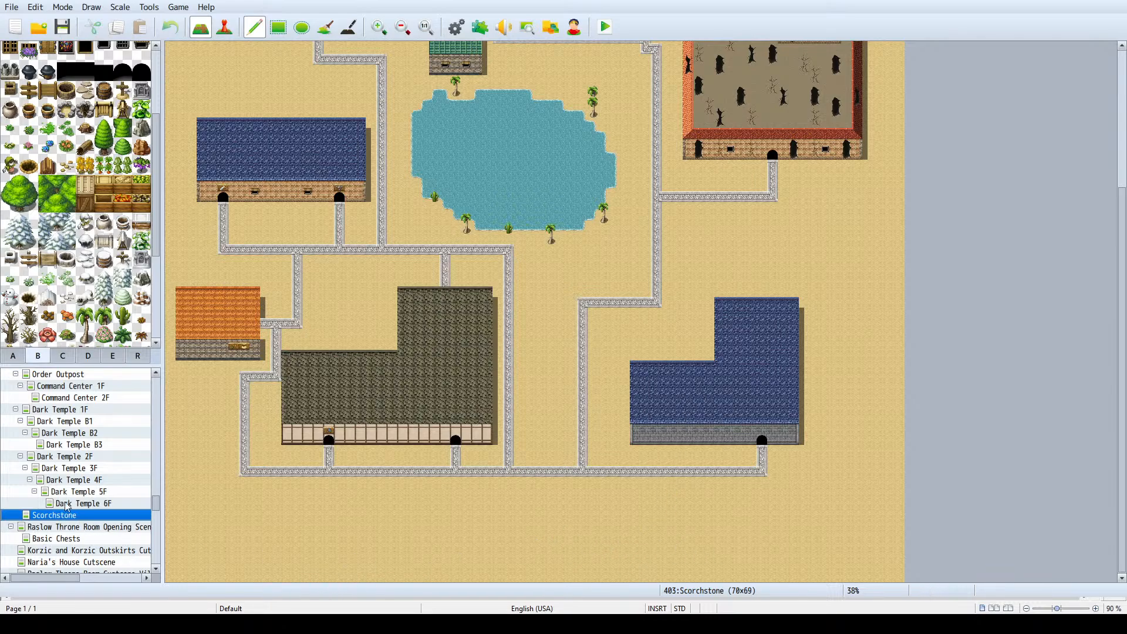
key(space)
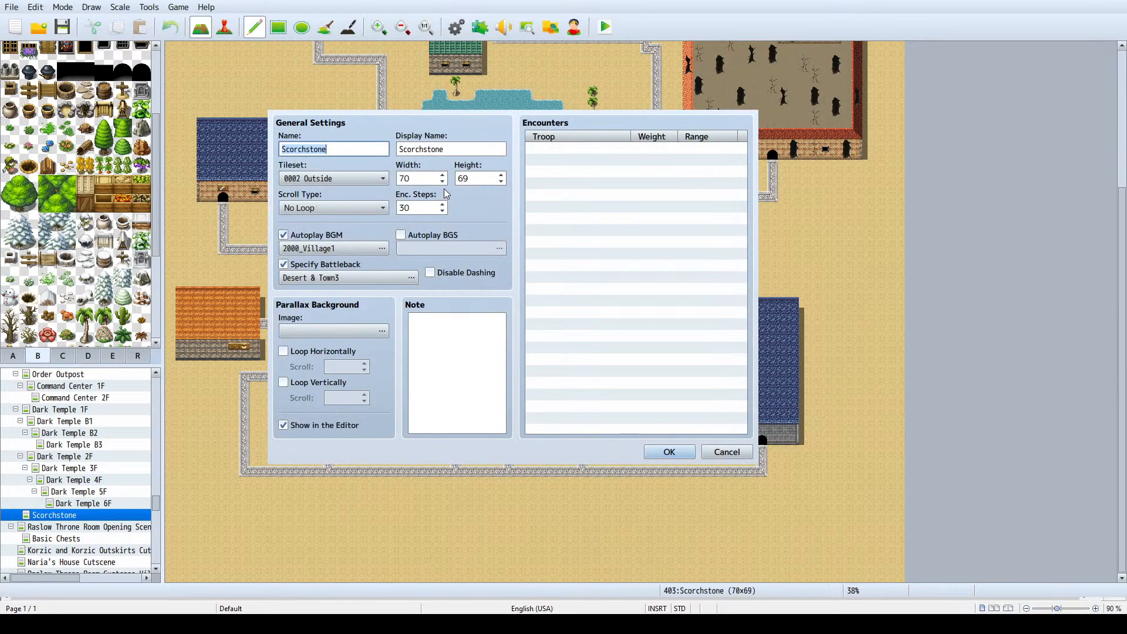
click(503, 182)
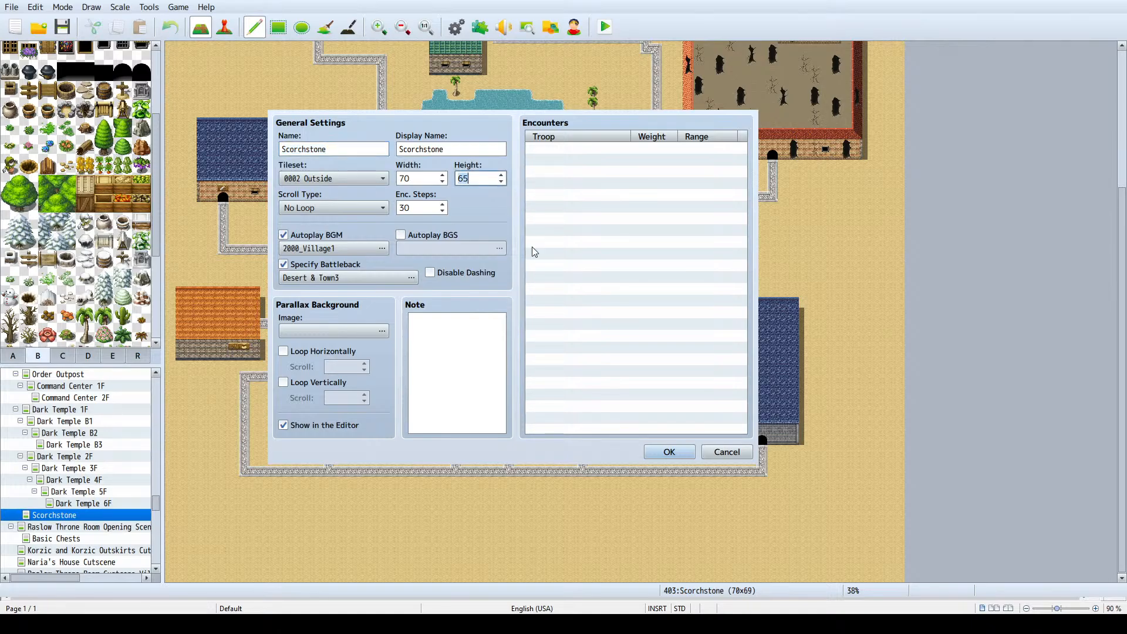
click(670, 452)
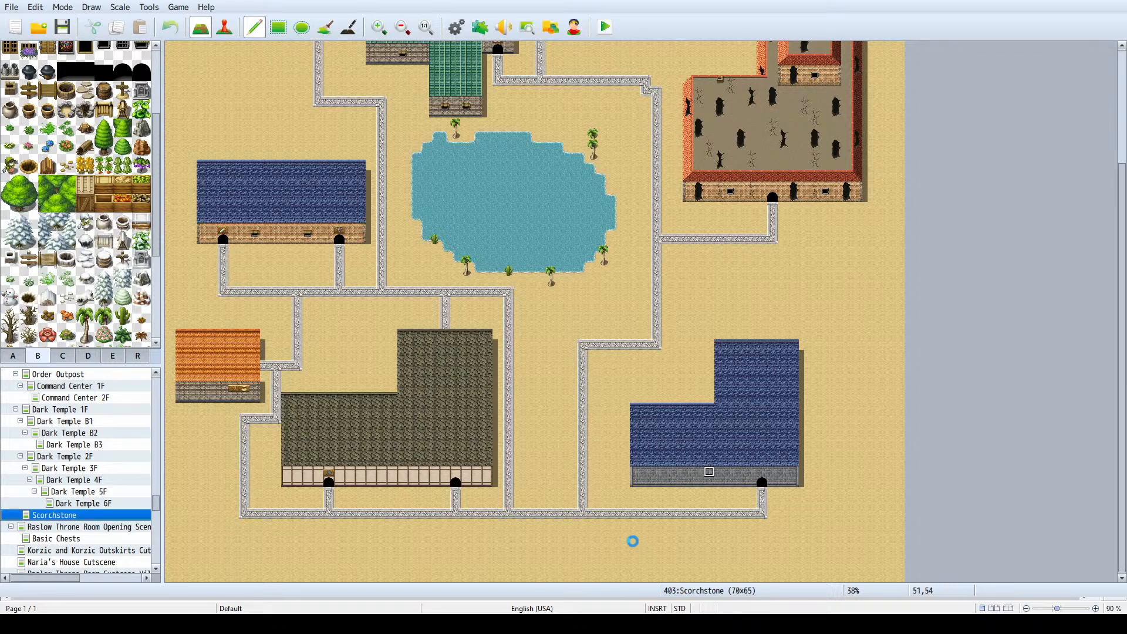
- Look over the whole resized town map for areas that are still empty
scroll(814, 317, up, 2)
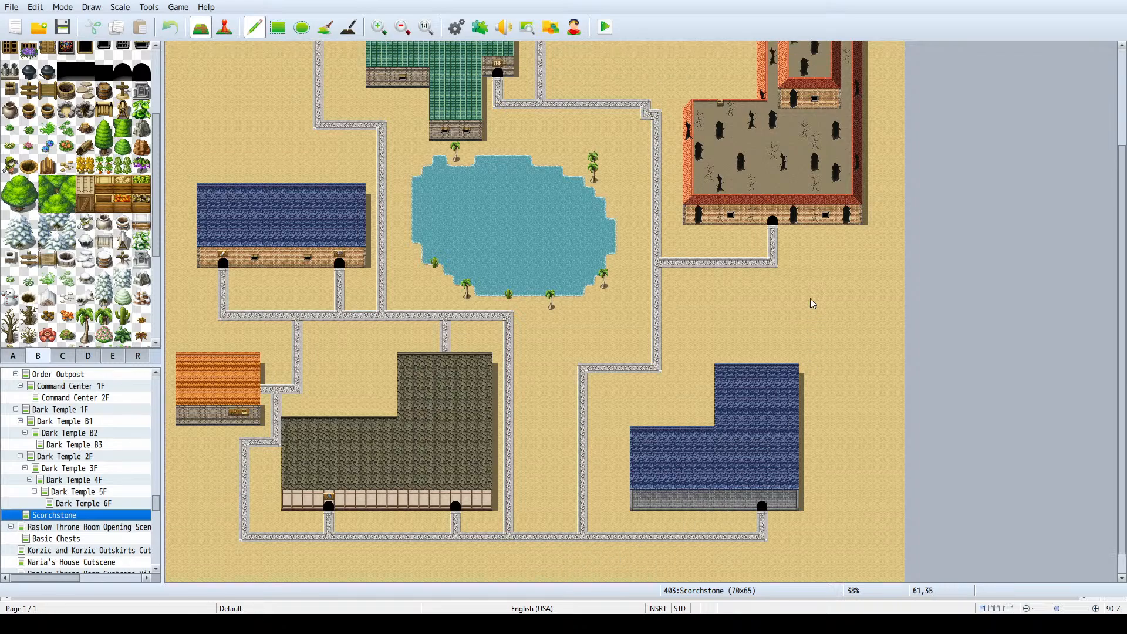
scroll(813, 301, up, 3)
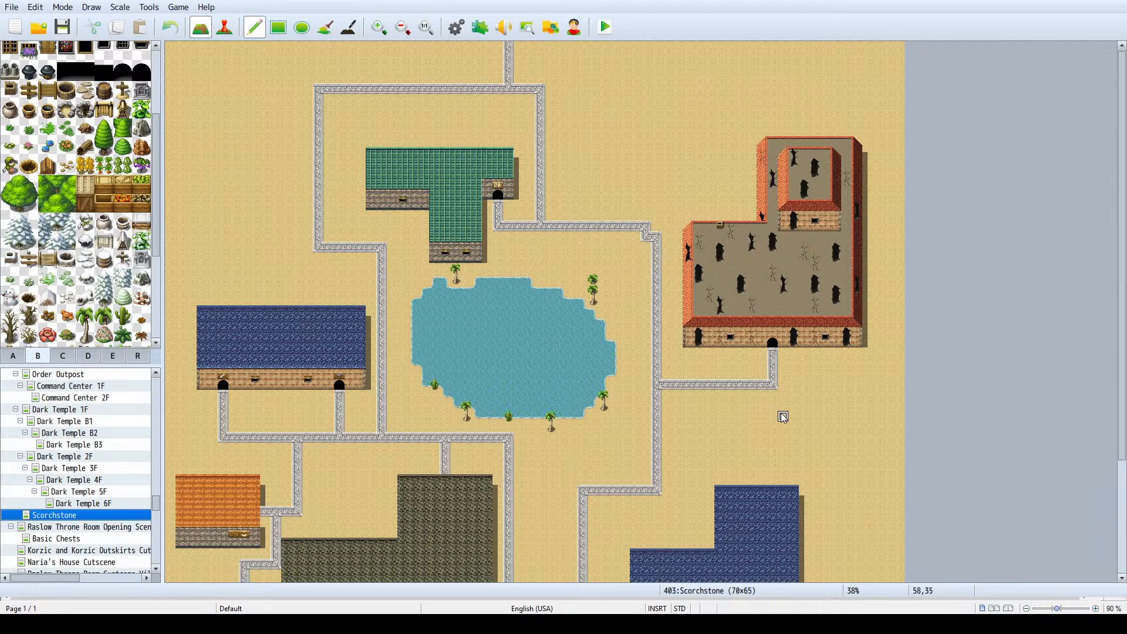
scroll(778, 414, down, 2)
scroll(689, 389, down, 3)
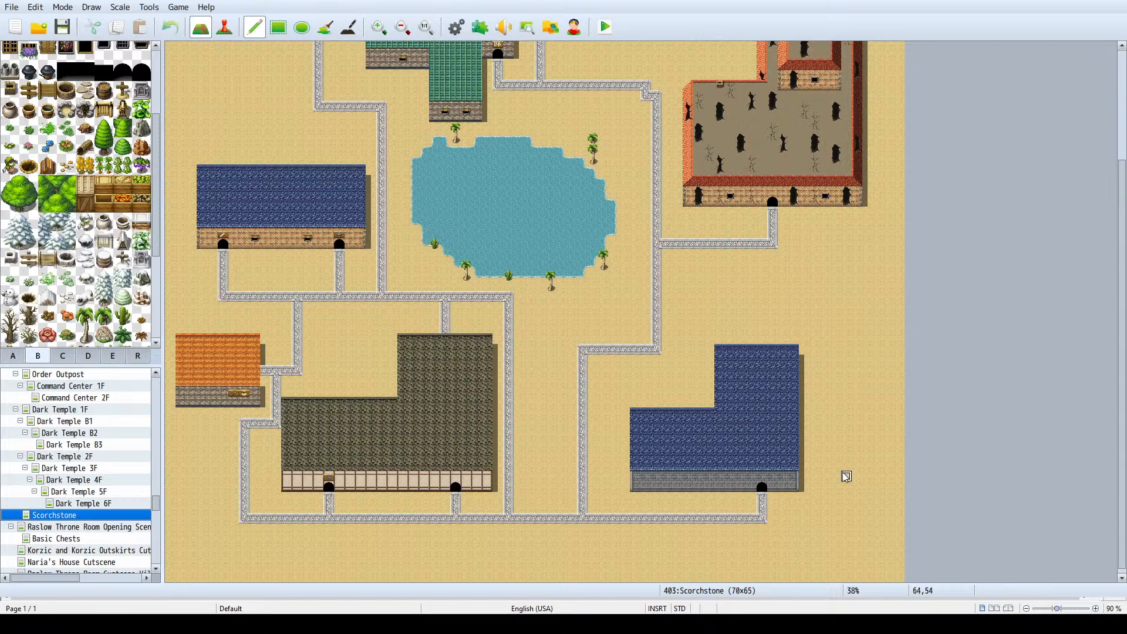
scroll(360, 252, up, 4)
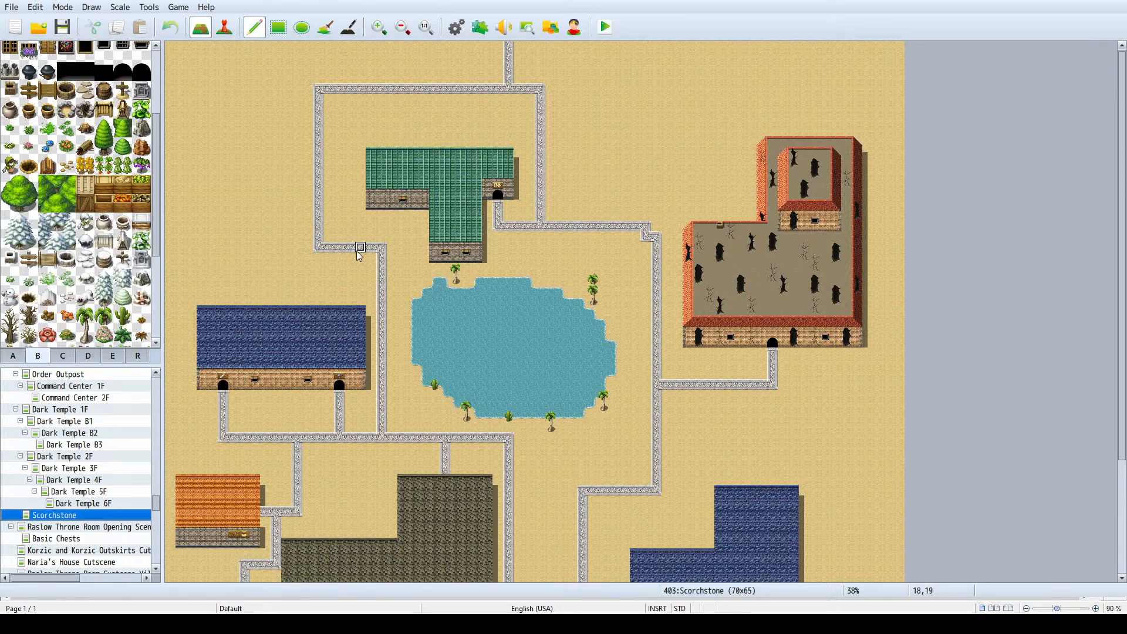
scroll(530, 326, down, 4)
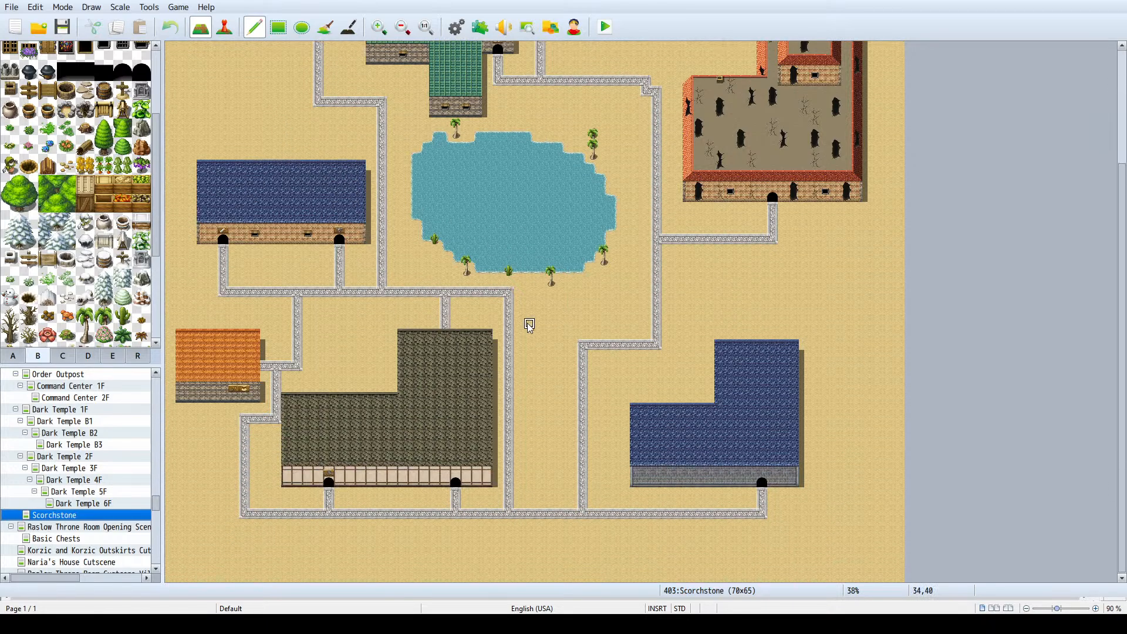
scroll(328, 301, up, 4)
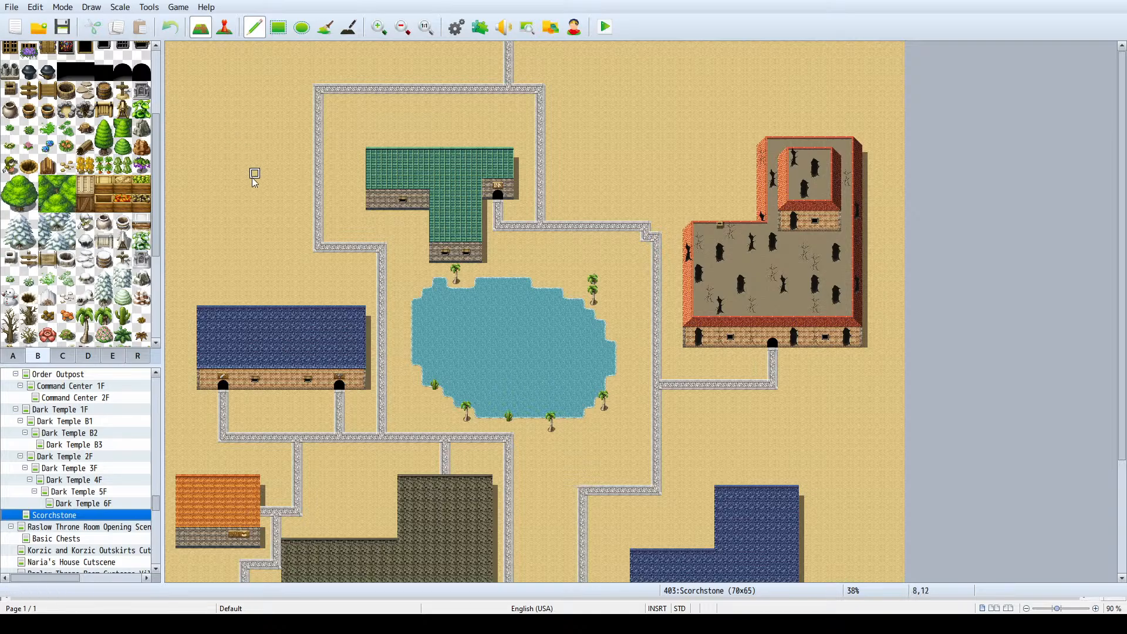
- Try adding a shadow at the eastern edge of the orange roof with the Shadow Pen
click(349, 27)
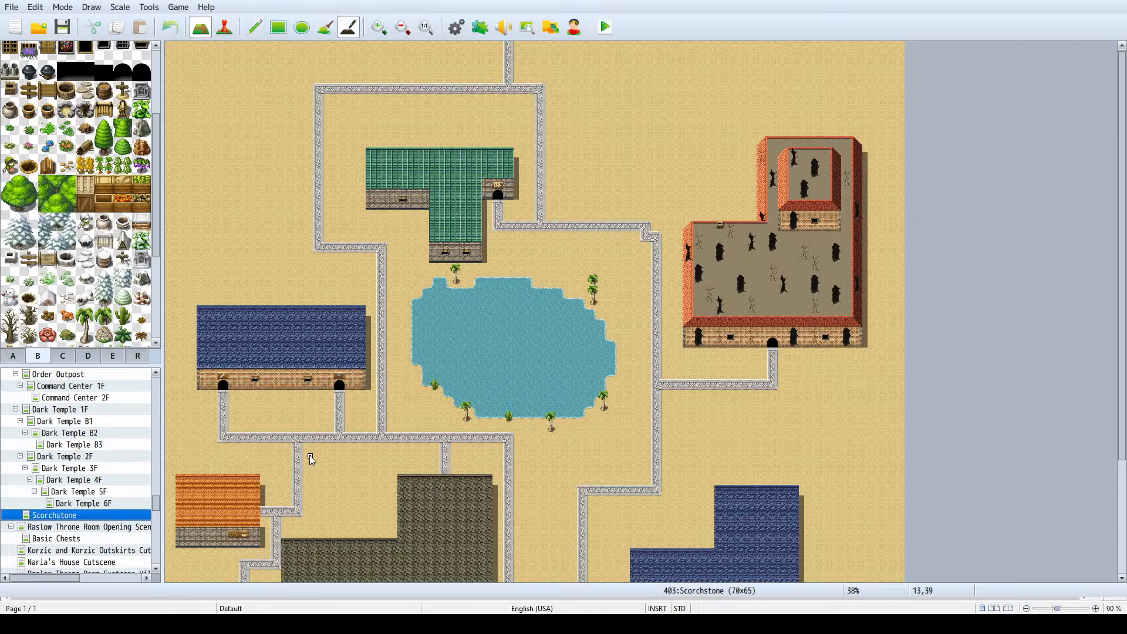
scroll(309, 455, down, 3)
ctrl+scroll(293, 438, up, 2)
scroll(292, 430, down, 1)
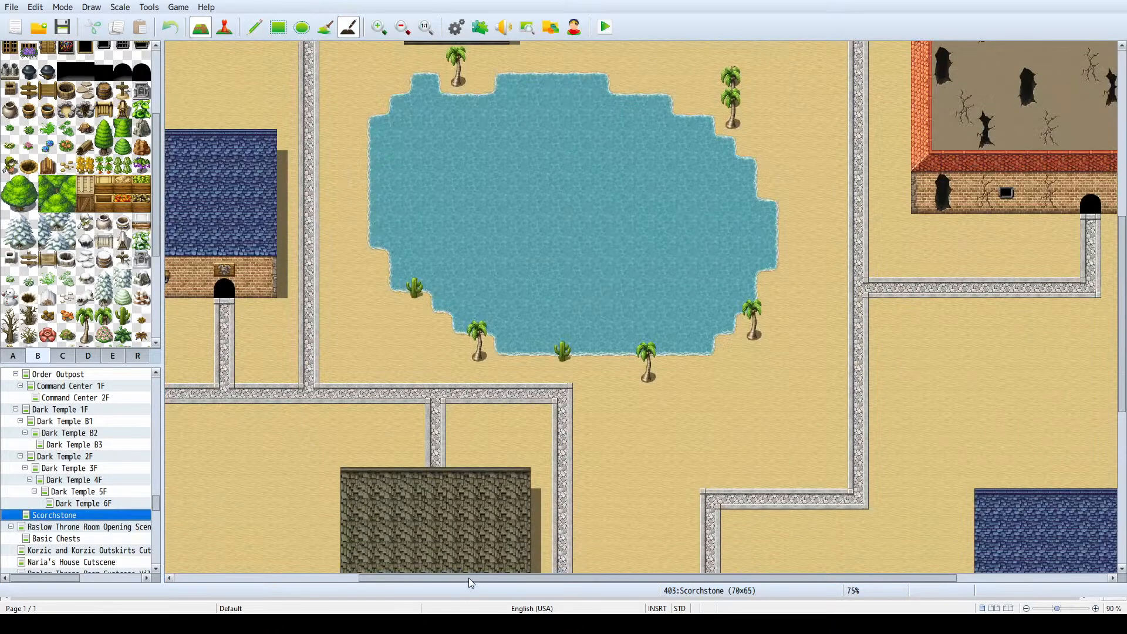
drag(471, 583, 288, 581)
scroll(302, 414, down, 3)
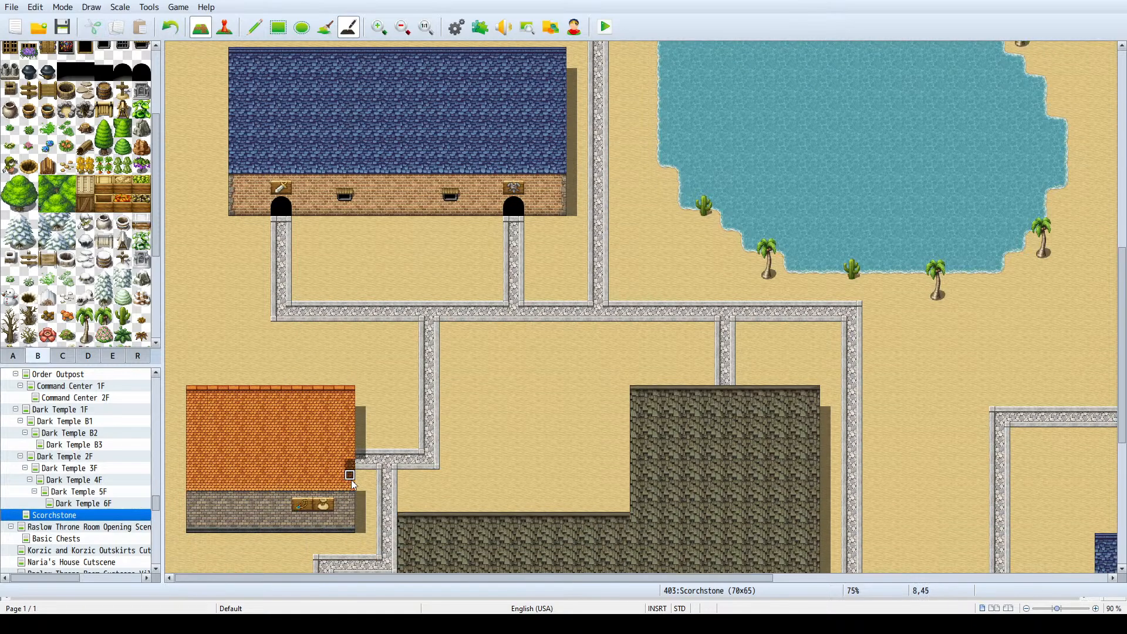
key(ctrl+z)
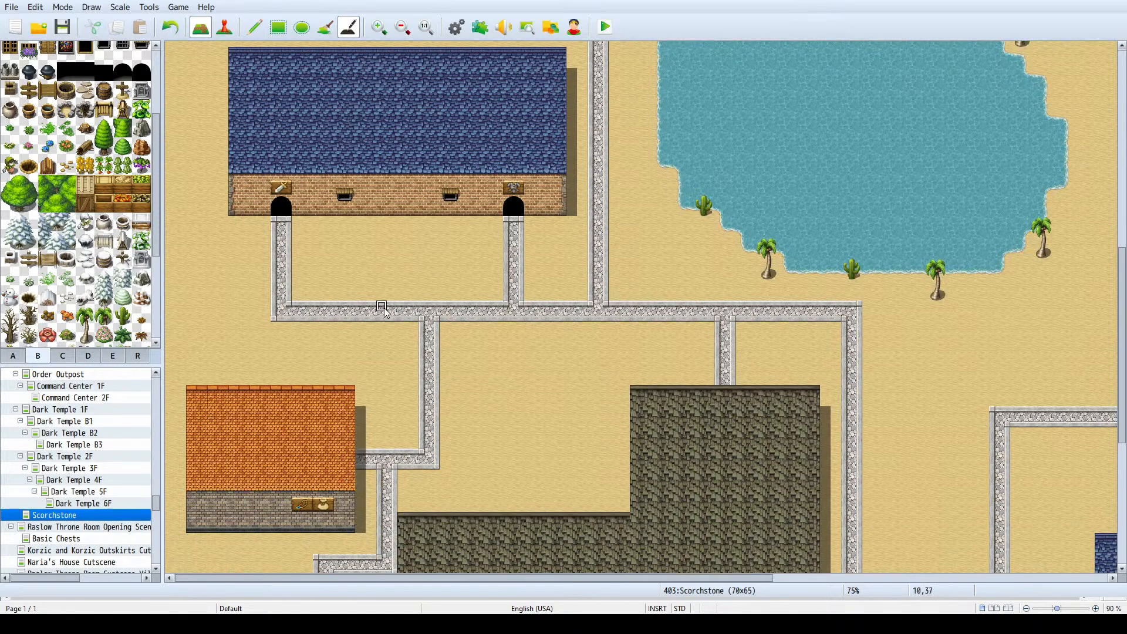
- Fill an L-shaped red roof in the empty northwest with the Rectangle tool, 12 tiles wide, 10 tiles tall in the west and 5 in the east
scroll(403, 382, up, 20)
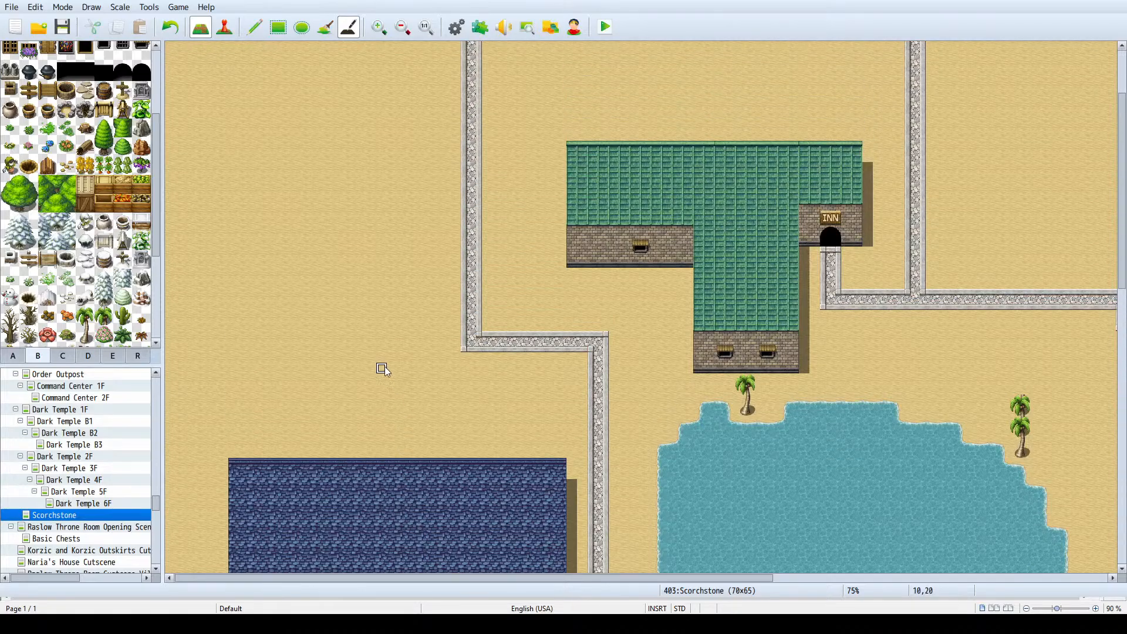
ctrl+scroll(259, 106, down, 3)
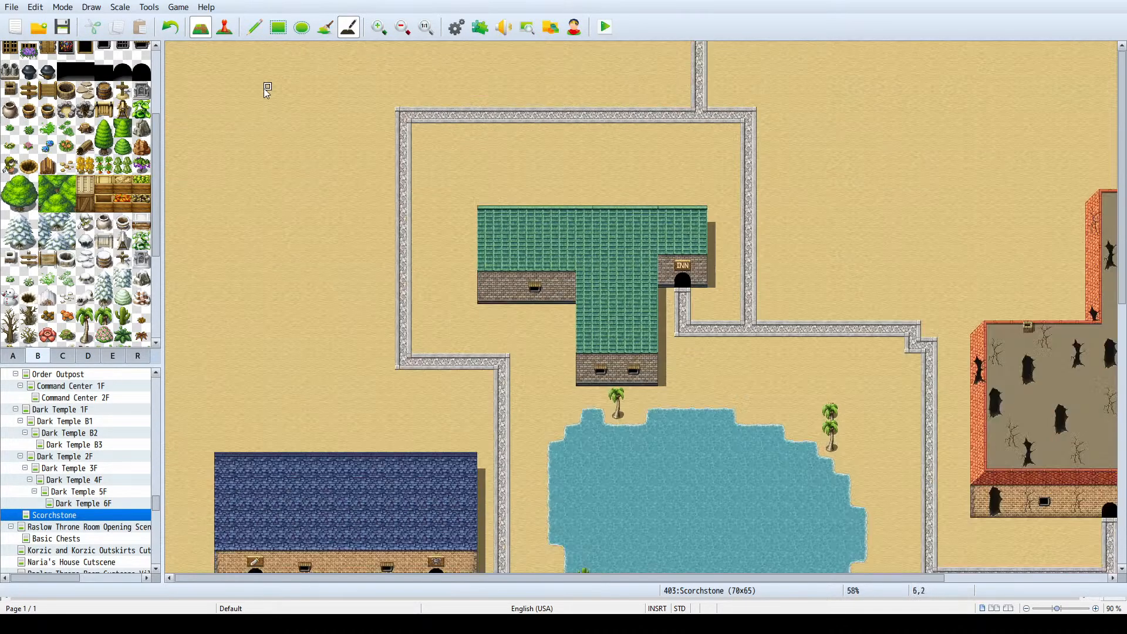
click(7, 357)
scroll(12, 235, down, 1)
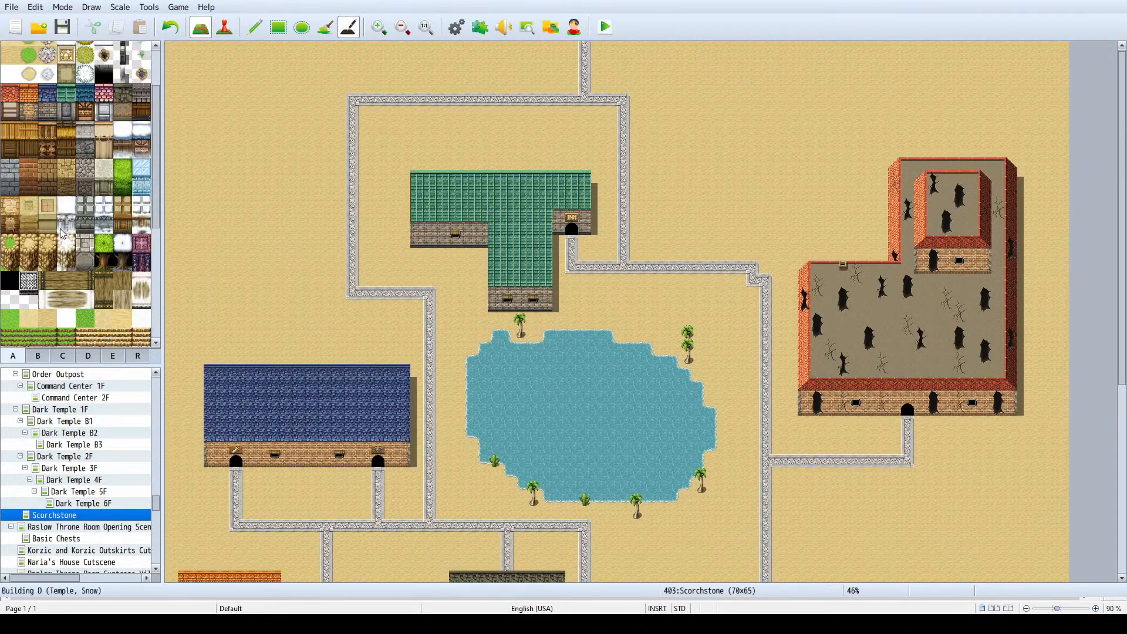
click(14, 98)
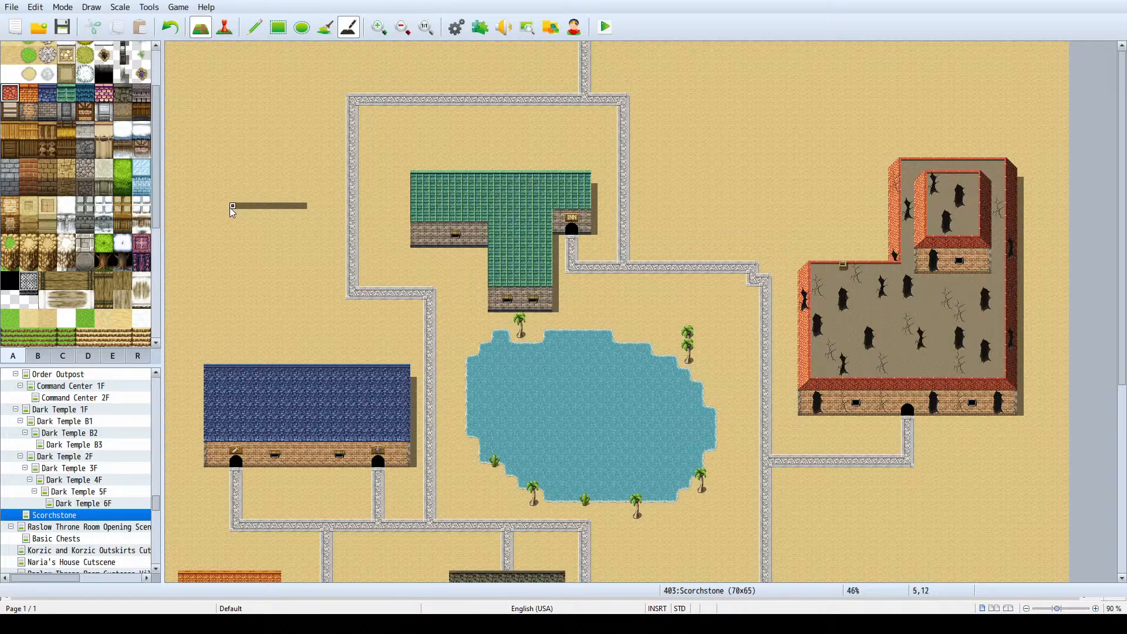
click(279, 28)
drag(327, 230, 222, 231)
mouse_move(227, 137)
mouse_down()
mouse_move(187, 136)
mouse_move(245, 136)
mouse_up()
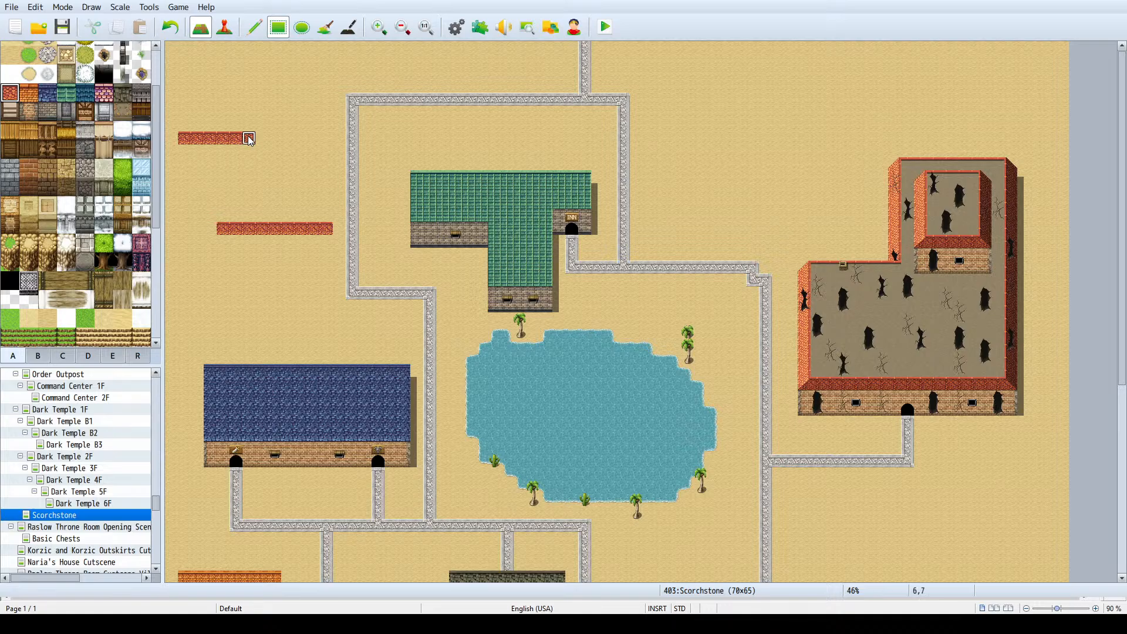
drag(236, 229, 235, 158)
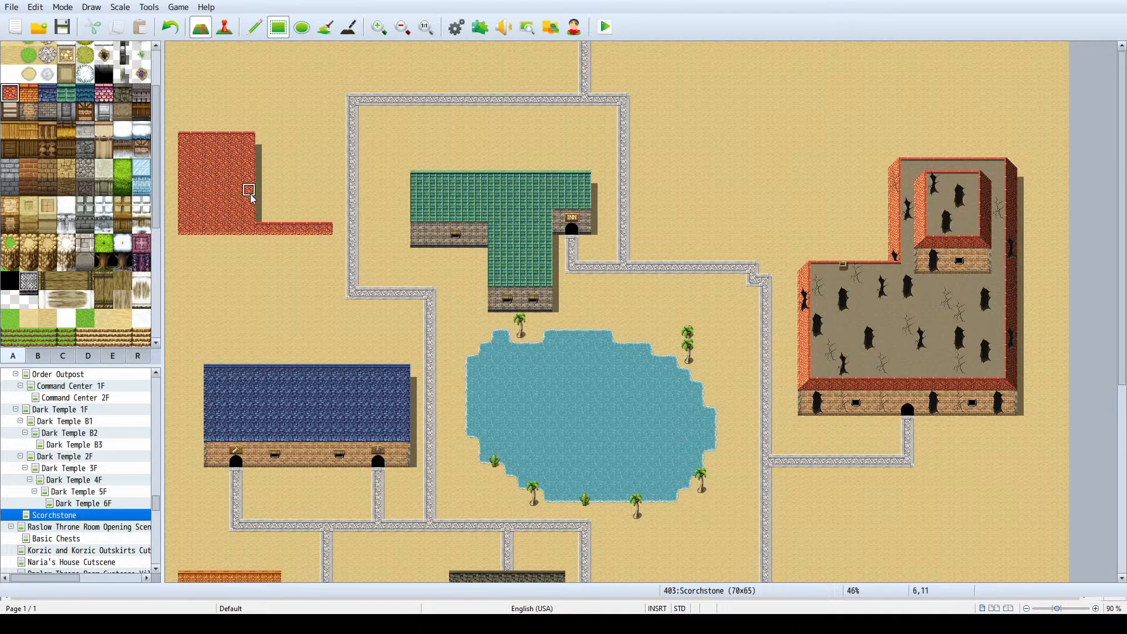
drag(251, 195, 322, 256)
drag(248, 254, 204, 246)
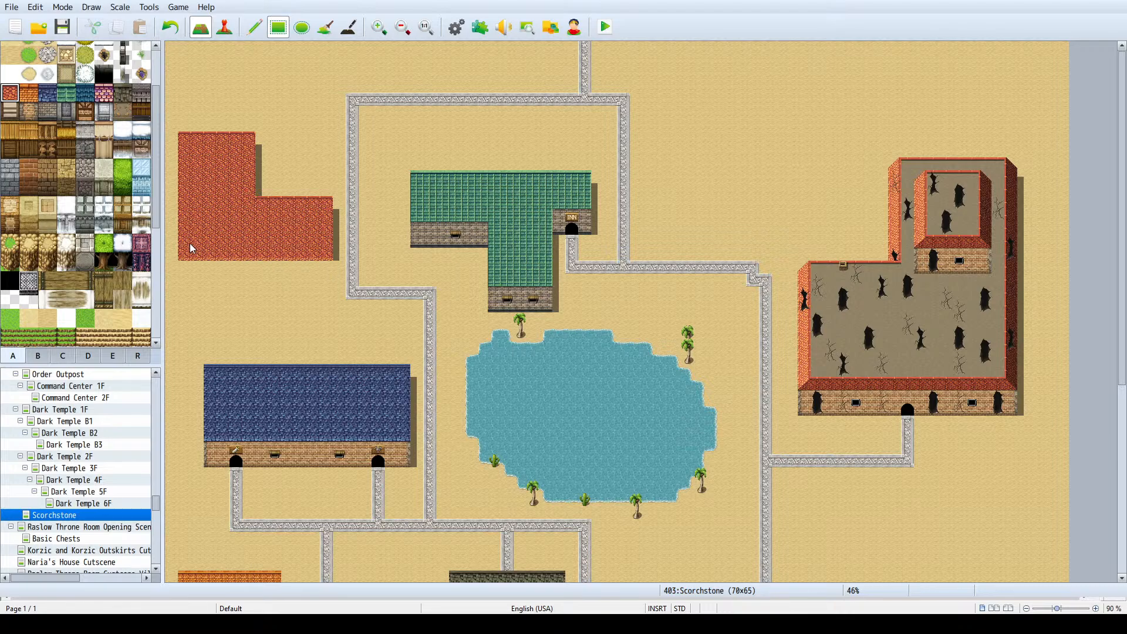
- Try extending the stone road westward from its corner southeast of the new red roof
right_click(353, 291)
drag(345, 294, 332, 294)
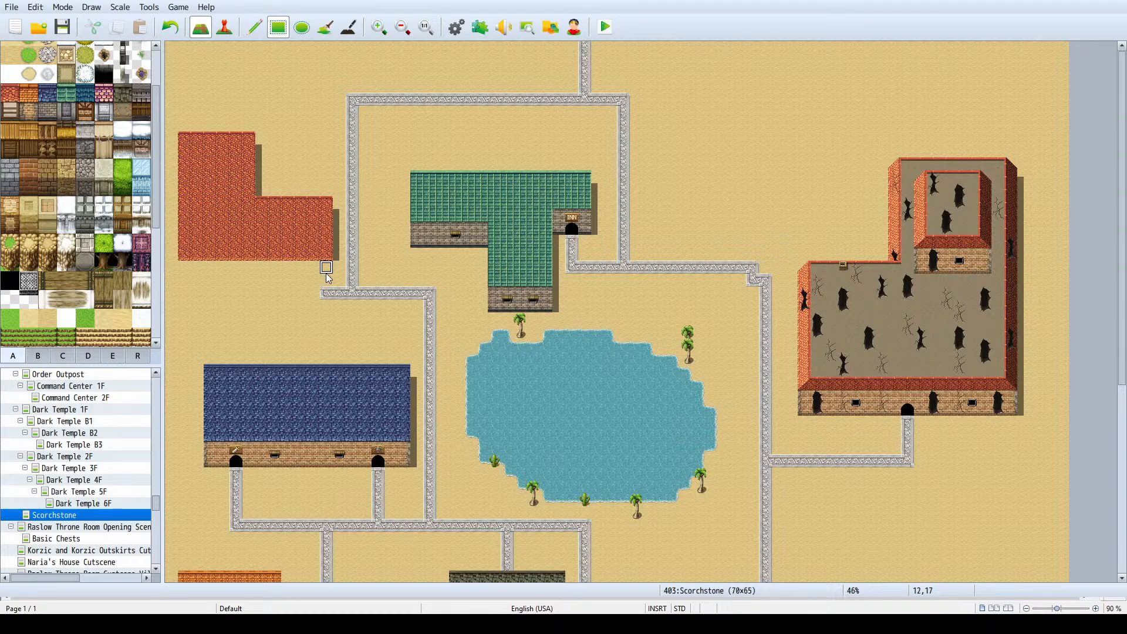
key(ctrl+z)
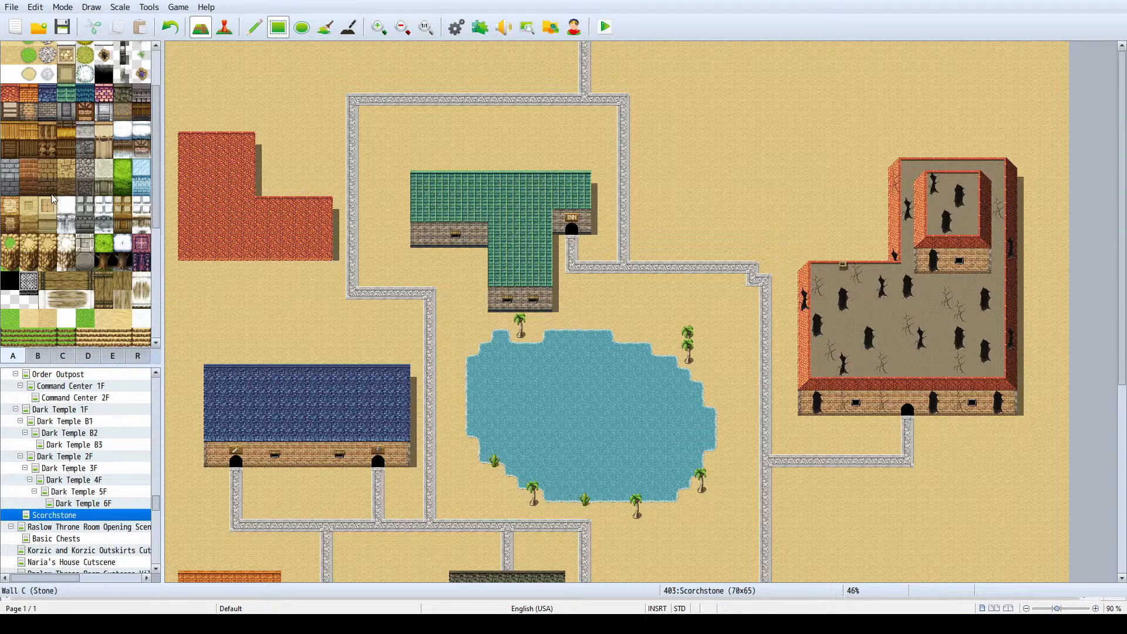
- Add a two-tile-high tan brick outer wall along the full southern edge of the new red roof
scroll(51, 198, up, 1)
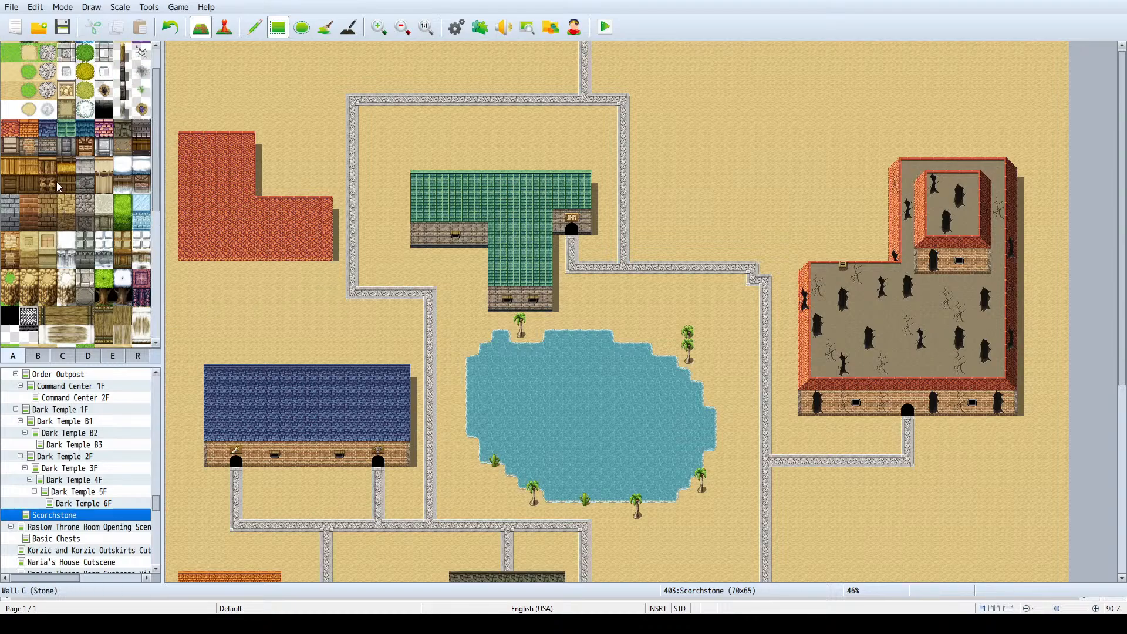
click(26, 147)
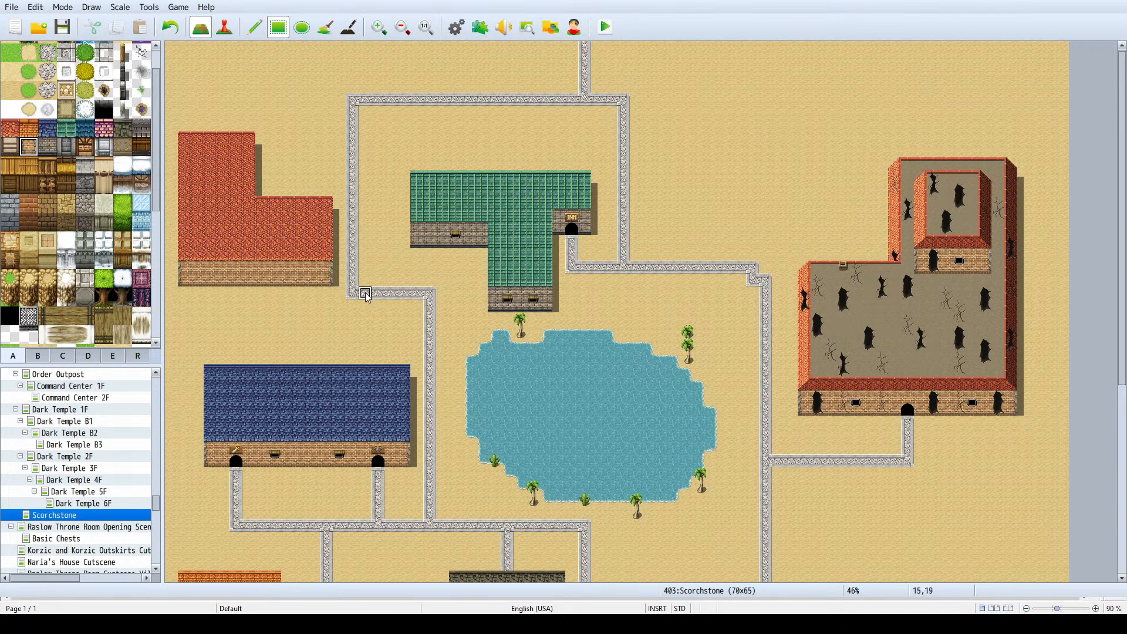
- Reroute the stone road corner one tile south, extend it west below the new red-roofed building, and place a black arched doorway where it ends
mouse_move(353, 294)
mouse_down()
mouse_move(415, 307)
mouse_move(440, 296)
mouse_move(291, 305)
mouse_move(214, 305)
mouse_move(209, 295)
mouse_up()
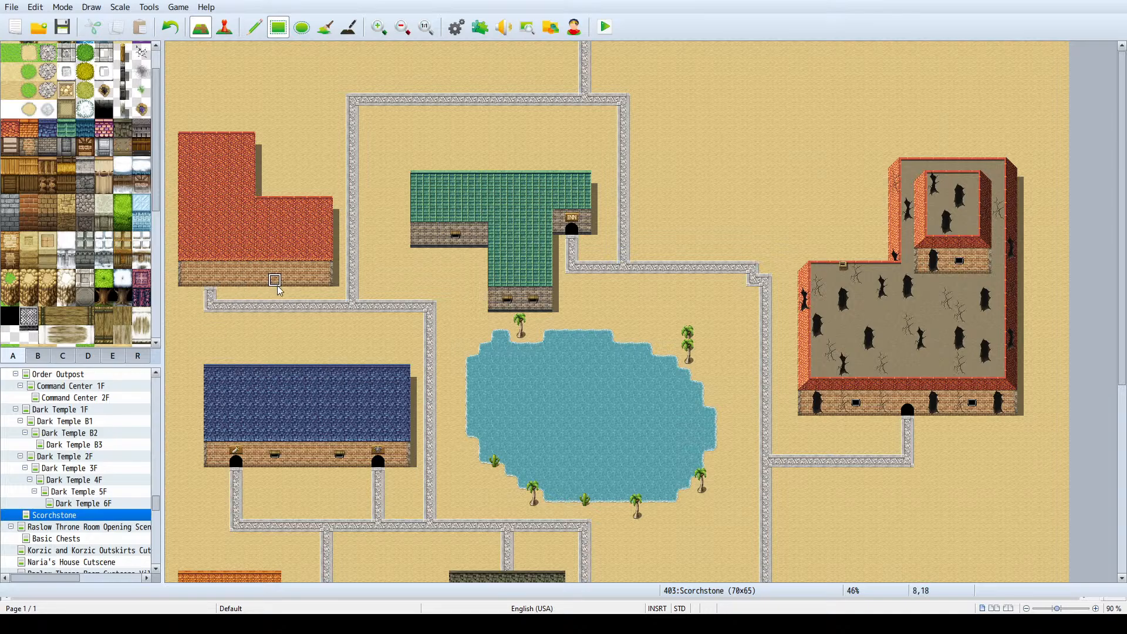
scroll(65, 251, down, 5)
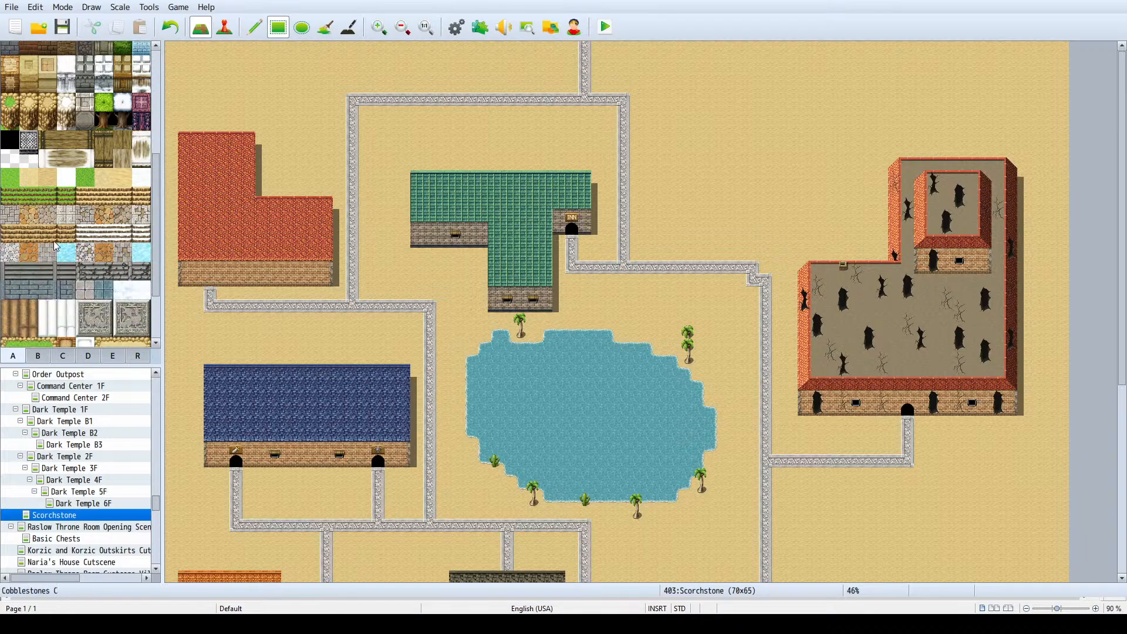
click(64, 357)
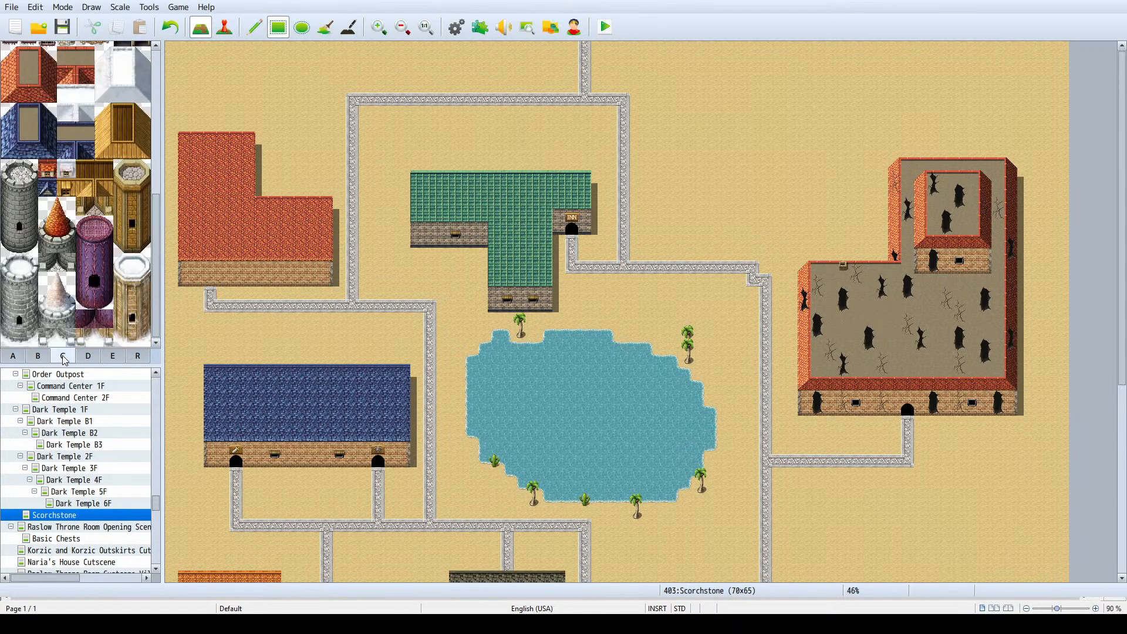
click(88, 356)
click(38, 356)
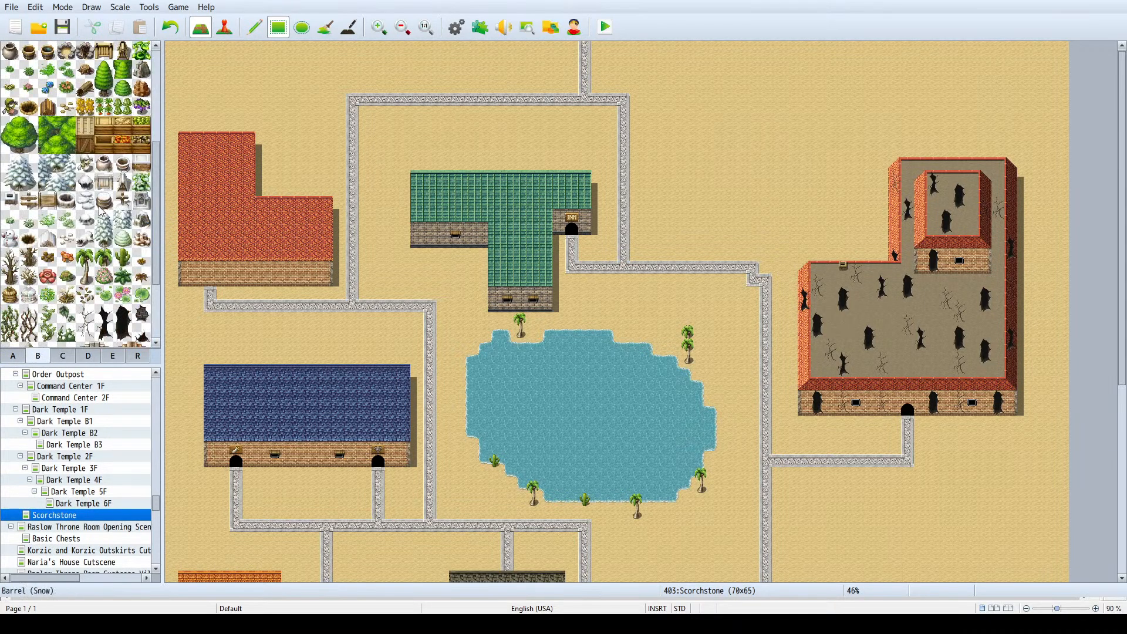
scroll(112, 210, down, 2)
scroll(129, 207, up, 3)
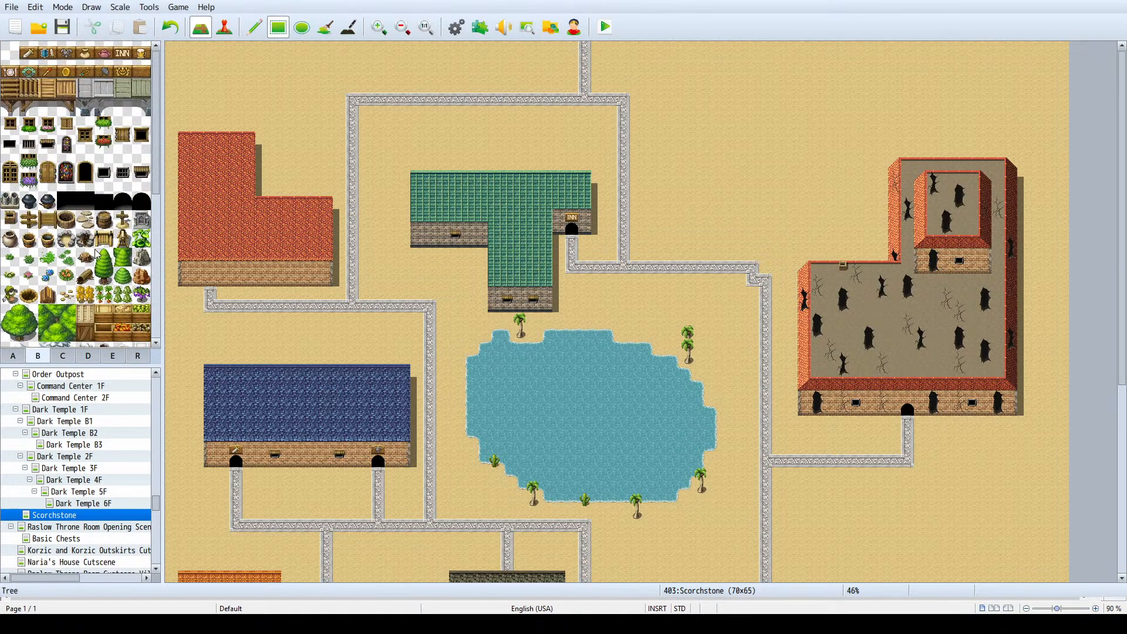
click(143, 202)
click(211, 281)
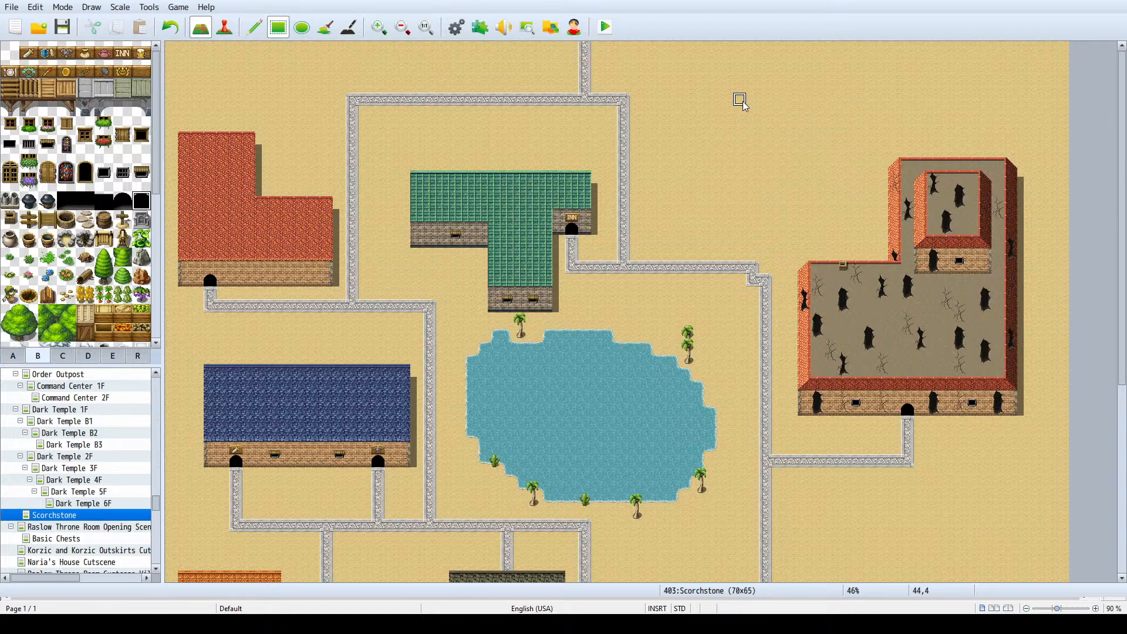
- Look through the terrain, exterior object and building tilesets for tiles to fill the empty northeast
scroll(57, 268, down, 5)
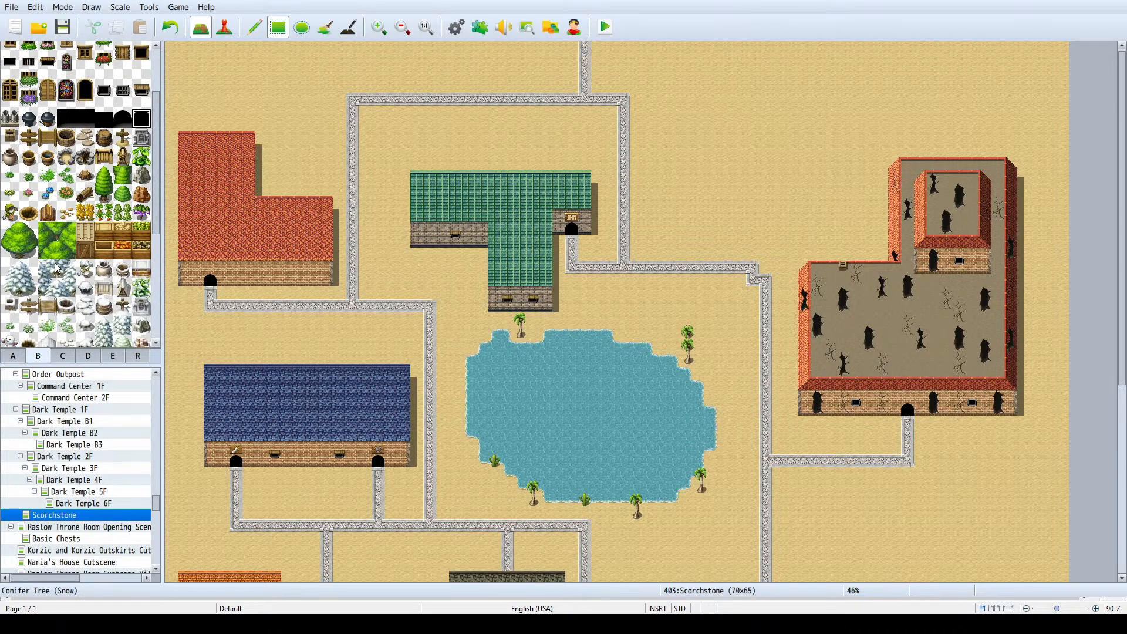
click(61, 356)
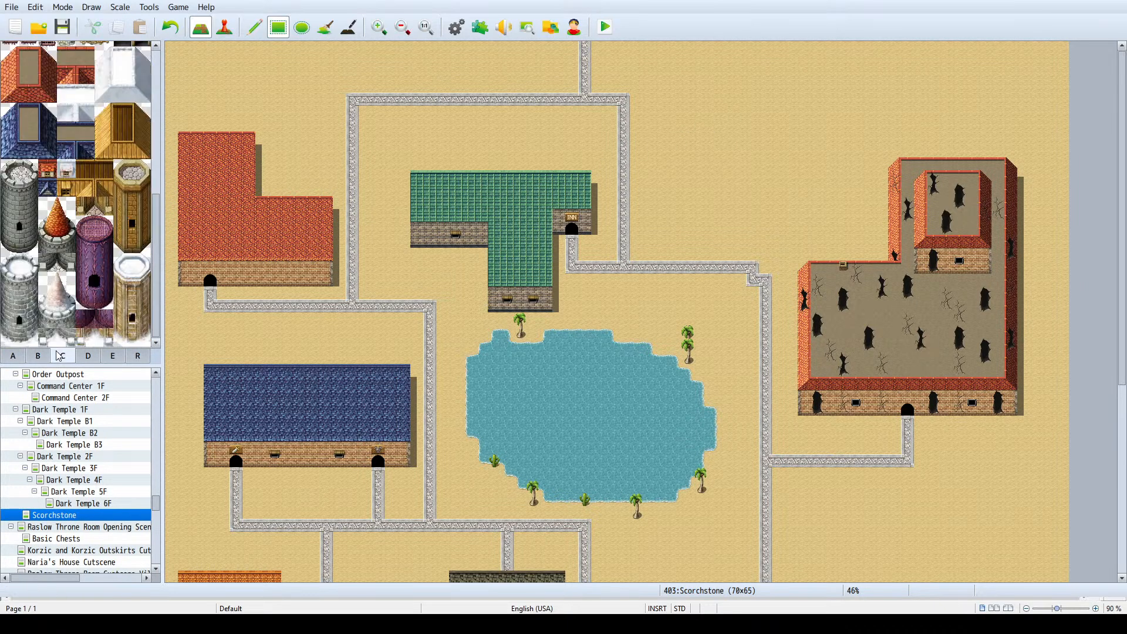
click(13, 356)
scroll(110, 154, down, 3)
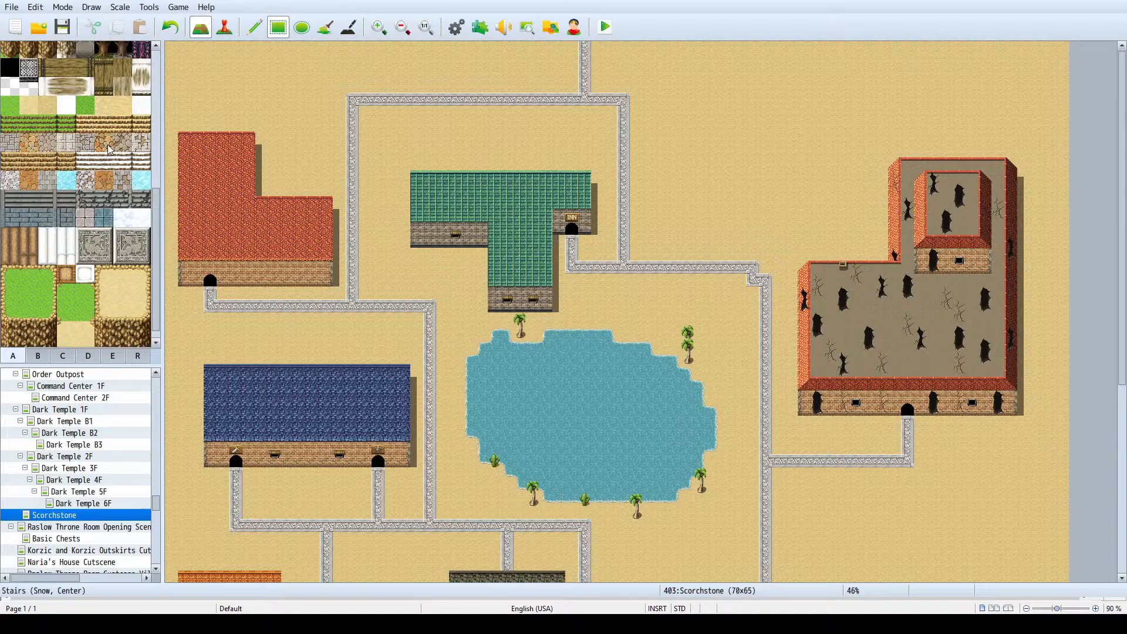
scroll(110, 154, up, 3)
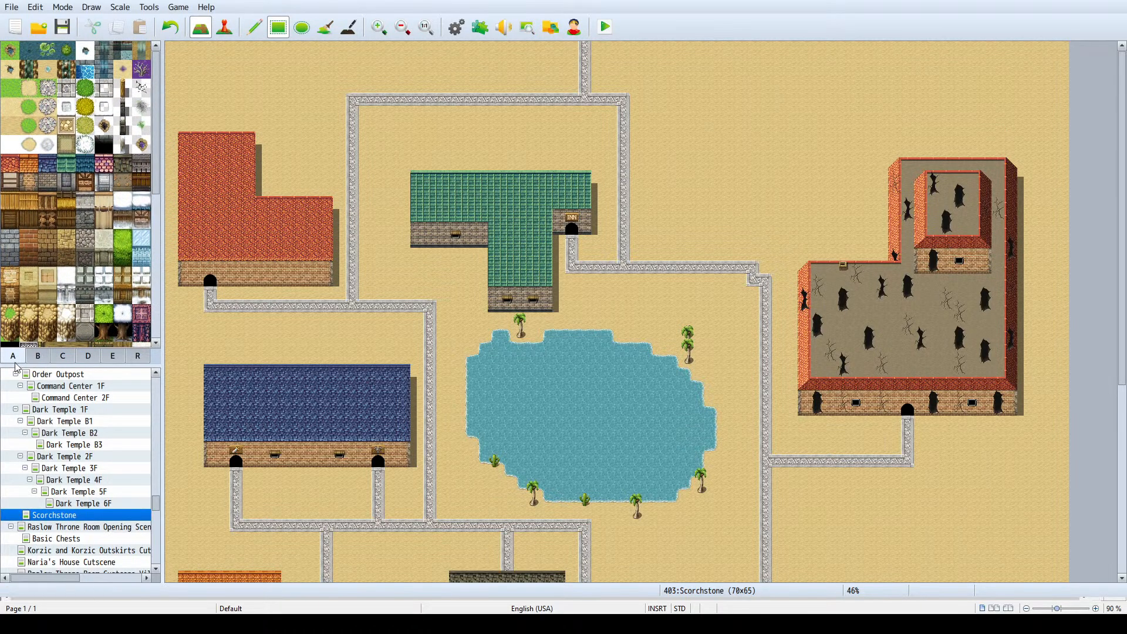
click(36, 356)
scroll(71, 218, down, 5)
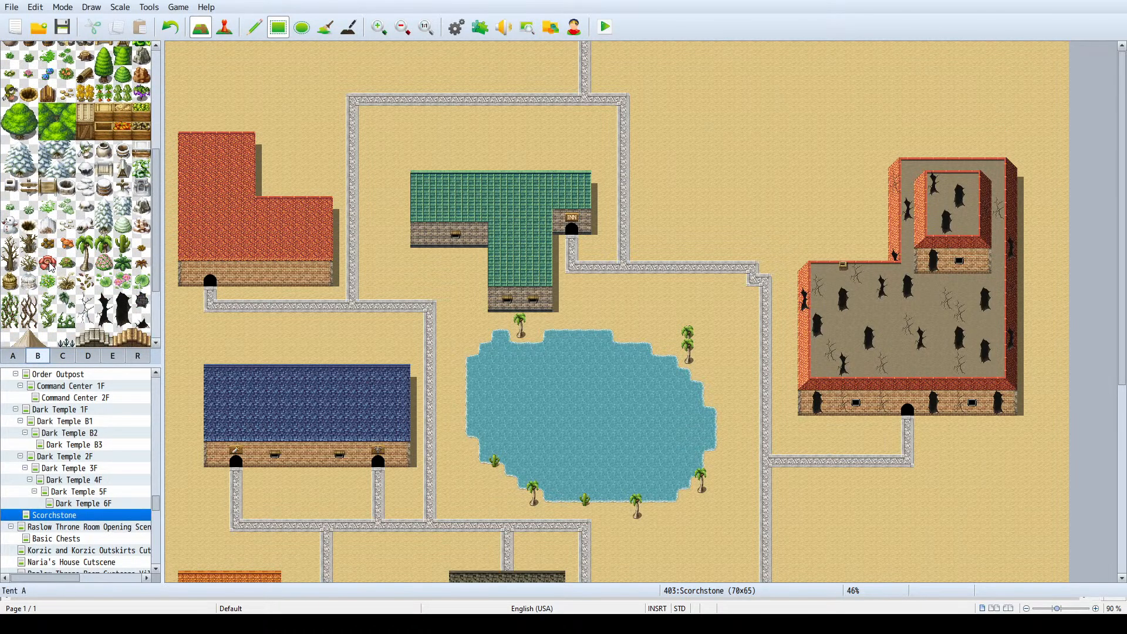
scroll(71, 219, down, 5)
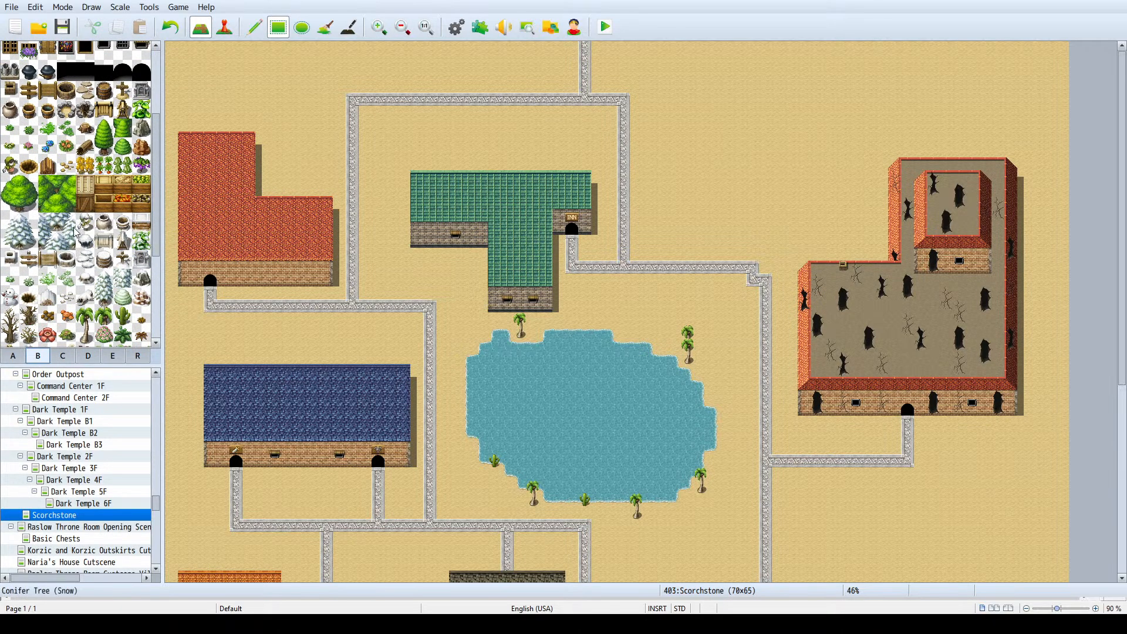
scroll(75, 234, down, 6)
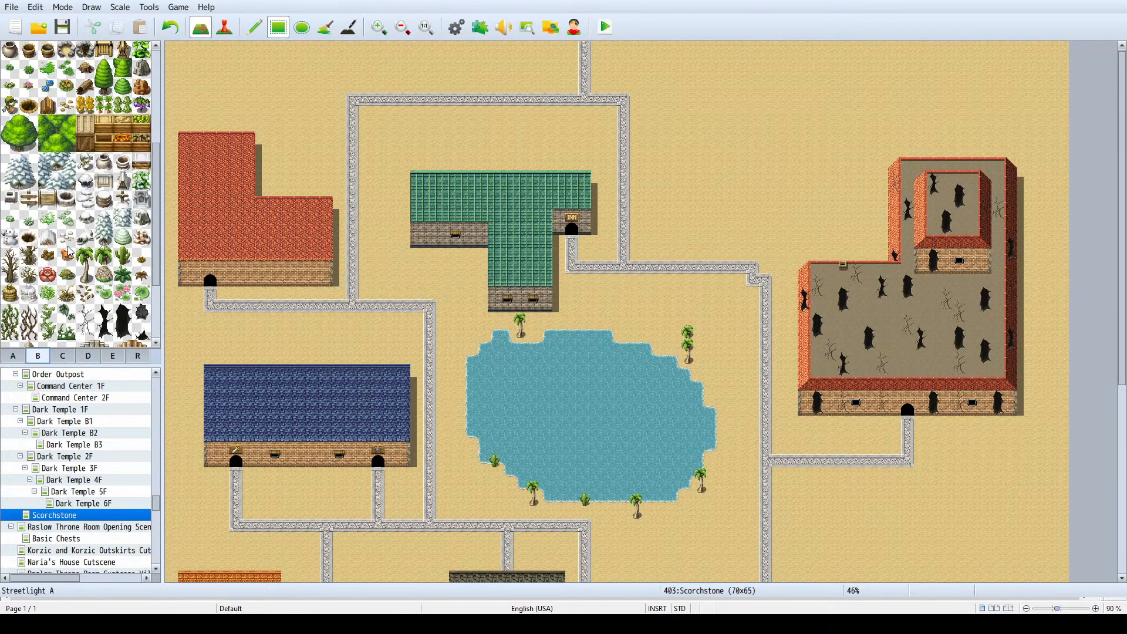
scroll(75, 264, down, 5)
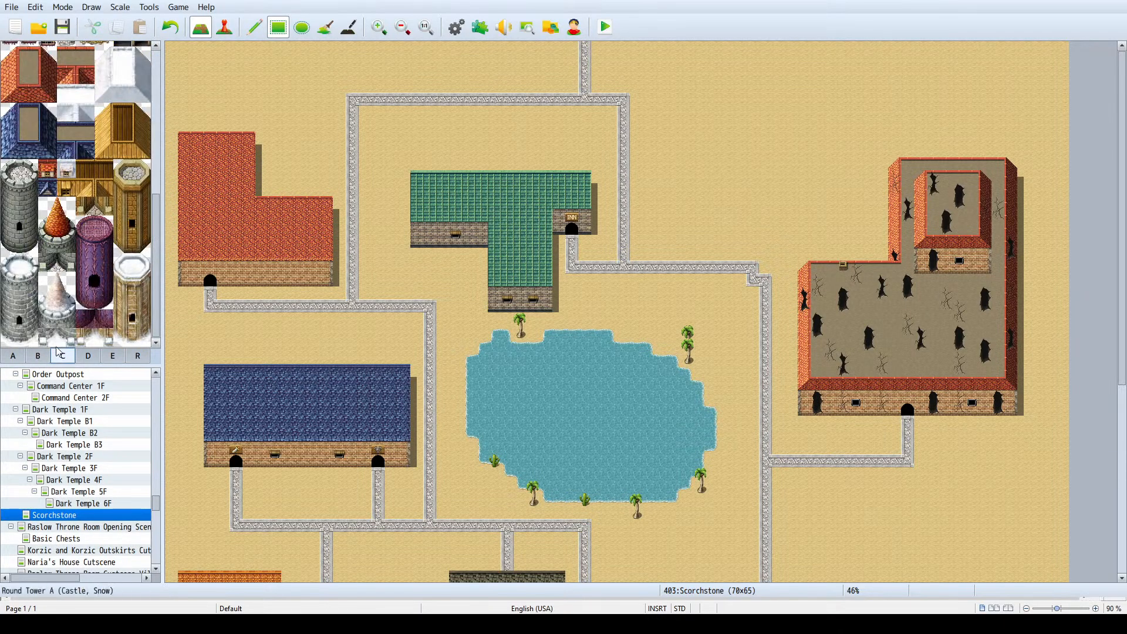
click(15, 356)
scroll(58, 240, down, 4)
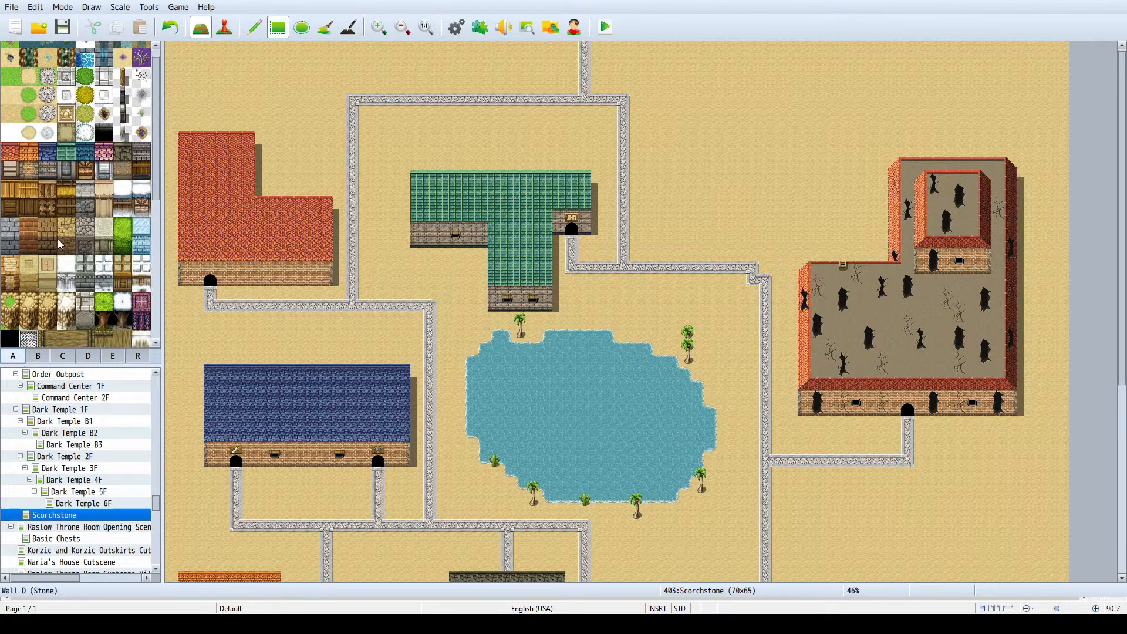
scroll(77, 251, up, 4)
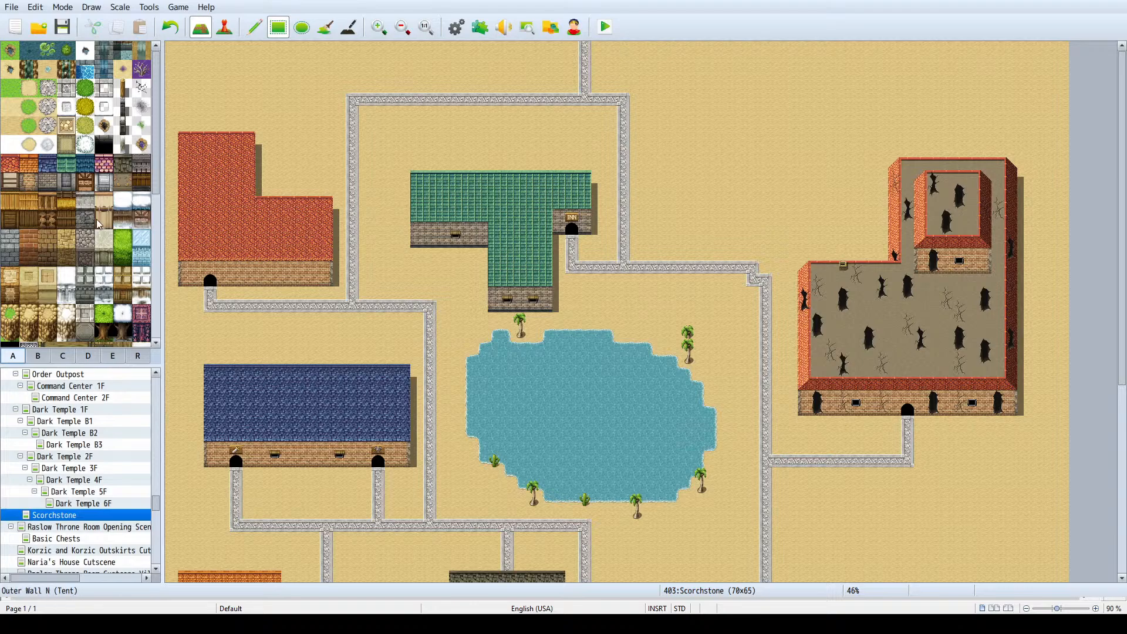
- Try strips of indigo tile roof in the empty sand northeast of the inn, undoing each one
click(16, 169)
click(46, 168)
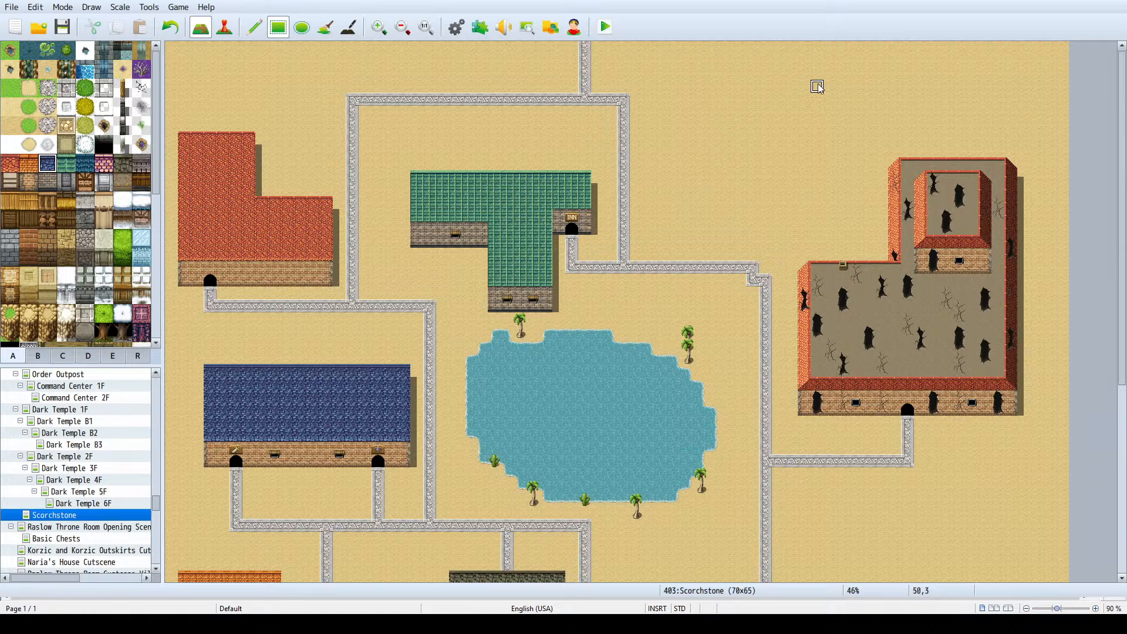
drag(817, 86, 743, 89)
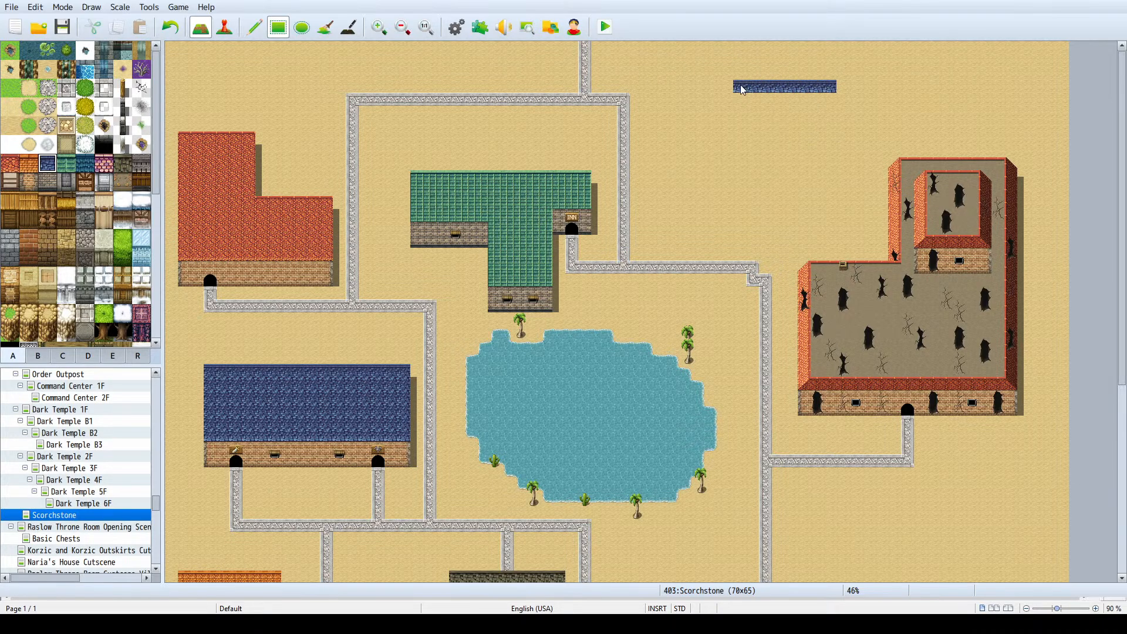
key(ctrl+z)
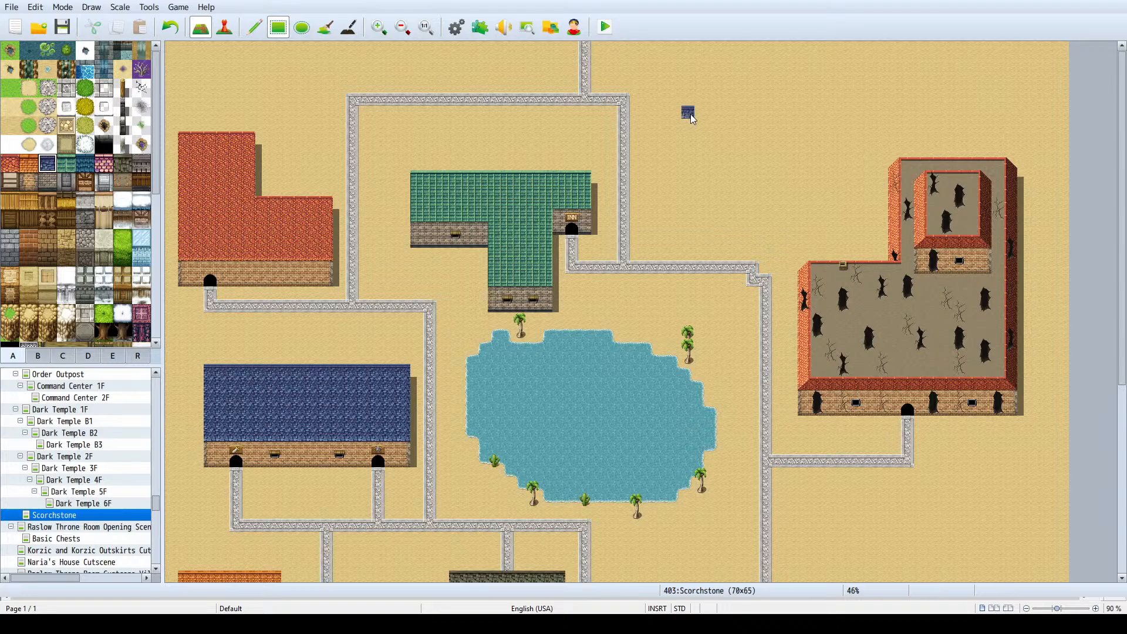
drag(694, 120, 774, 117)
key(ctrl+z)
- Try the sheet metal roof and the red roof in the empty sand northeast of the inn, undoing both
click(67, 164)
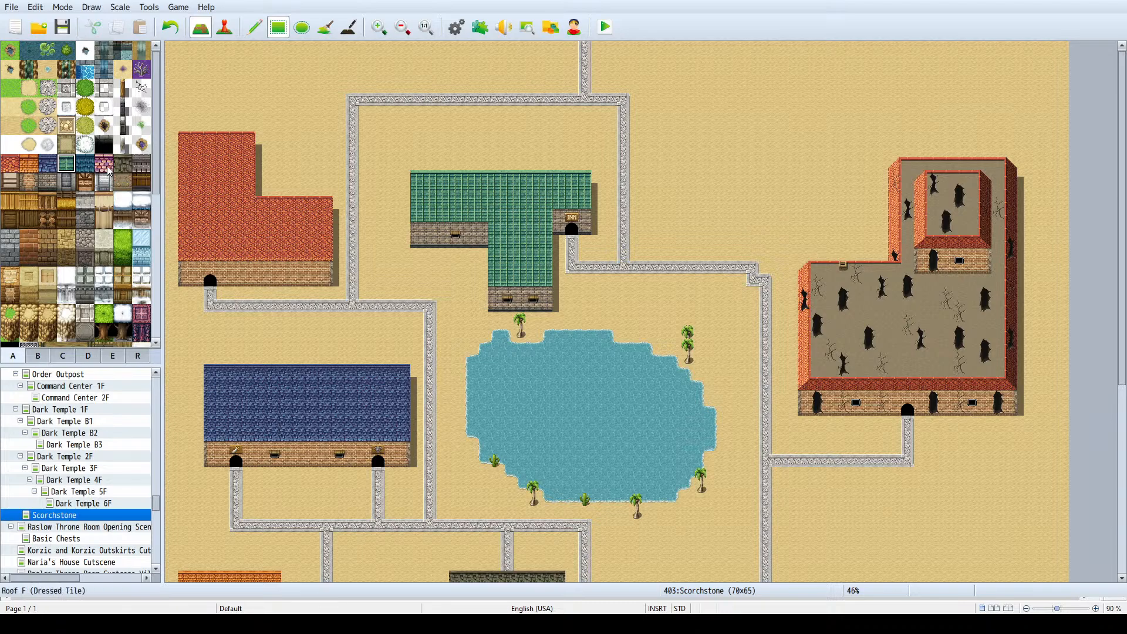
click(144, 165)
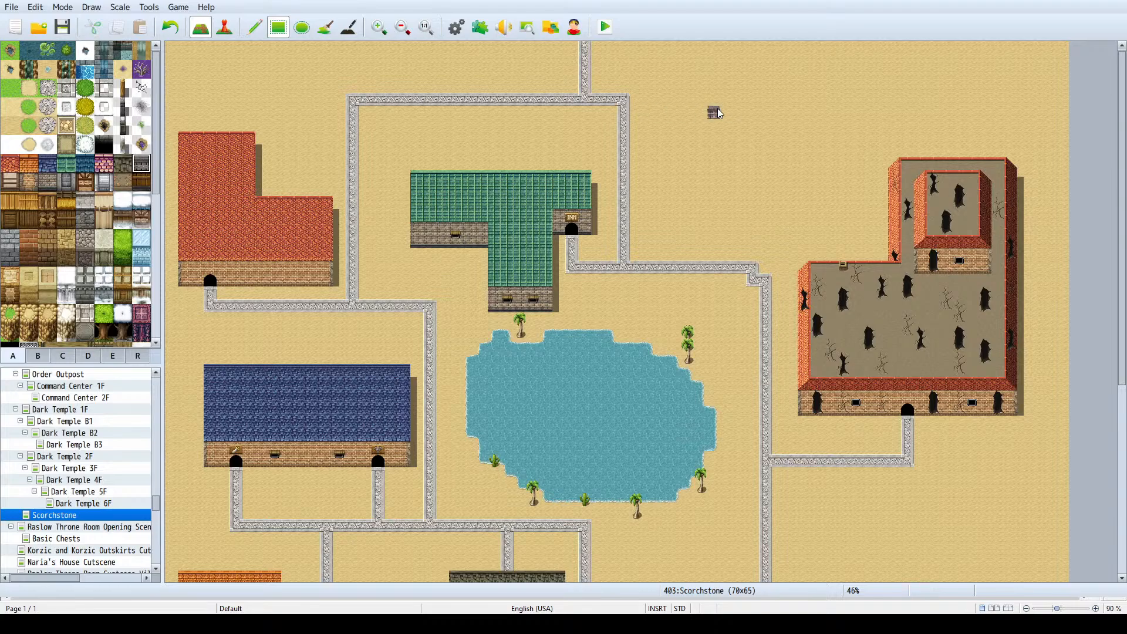
drag(713, 109, 794, 106)
key(ctrl+z)
click(11, 167)
drag(725, 121, 728, 134)
key(ctrl+z)
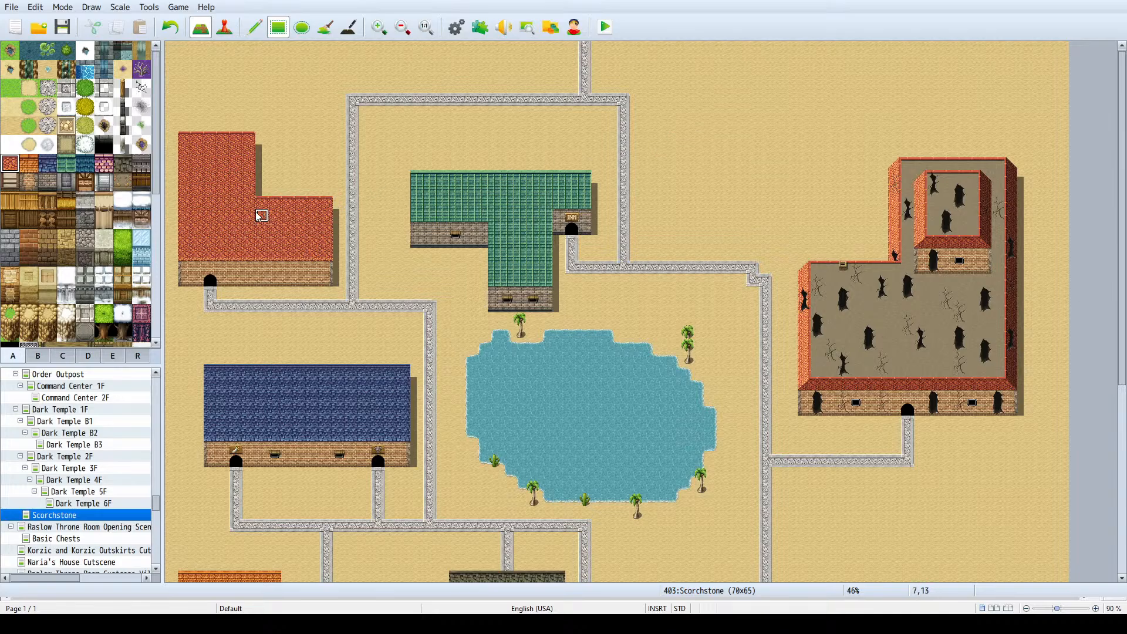
- Blend away the vertical seams in the red L-shaped roof where its taller western part meets the lower eastern part
ctrl+scroll(257, 216, up, 11)
drag(658, 579, 376, 578)
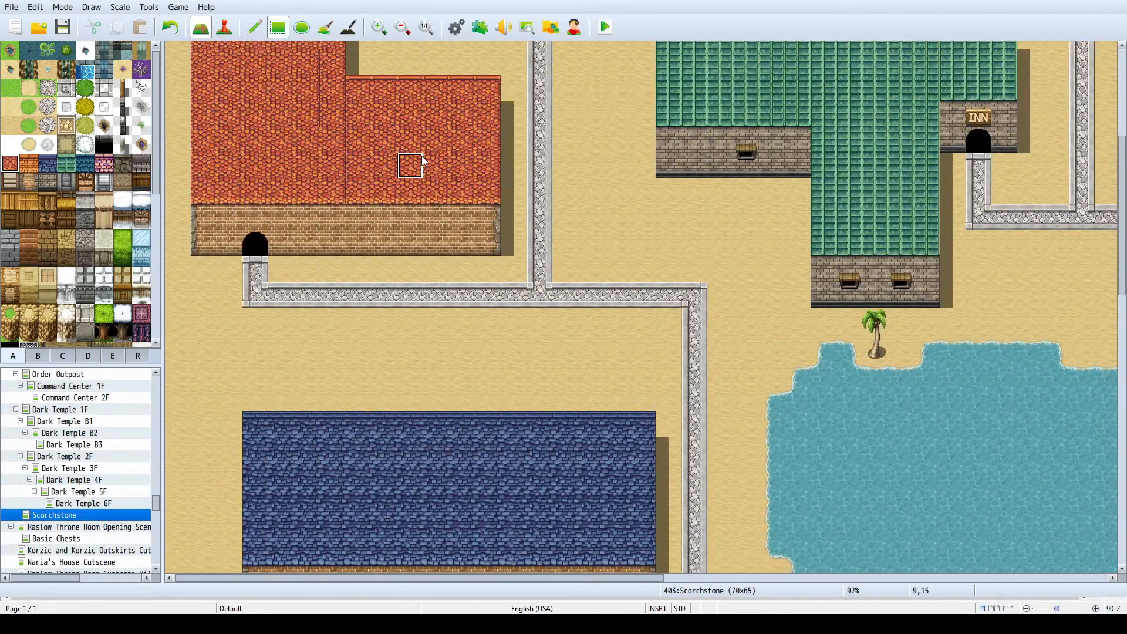
scroll(416, 163, up, 3)
scroll(416, 162, down, 1)
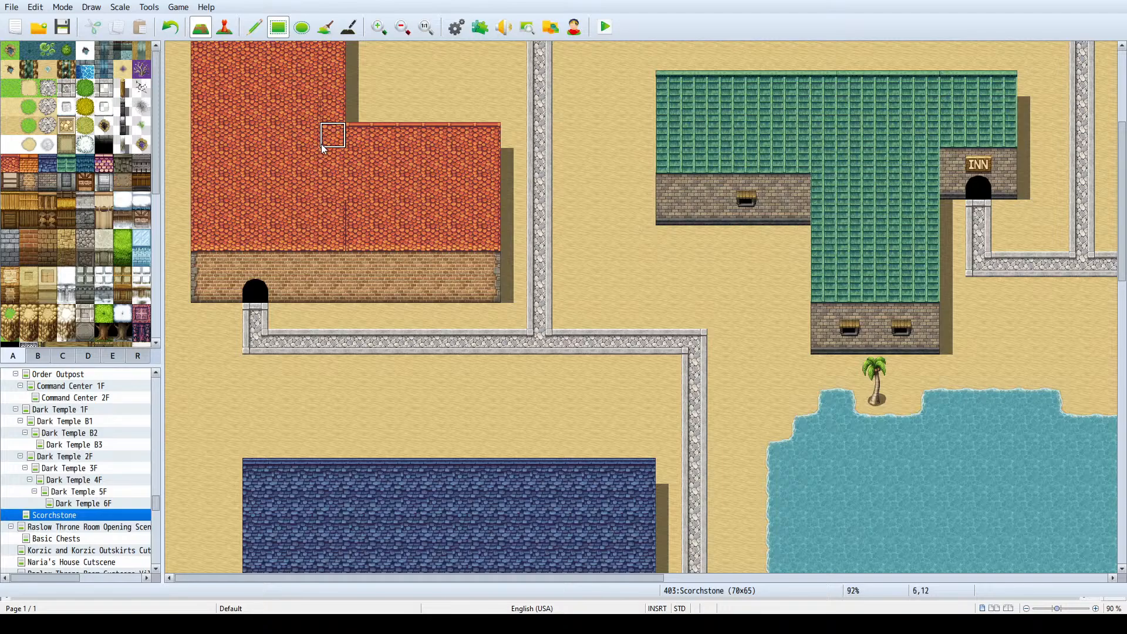
scroll(336, 99, up, 2)
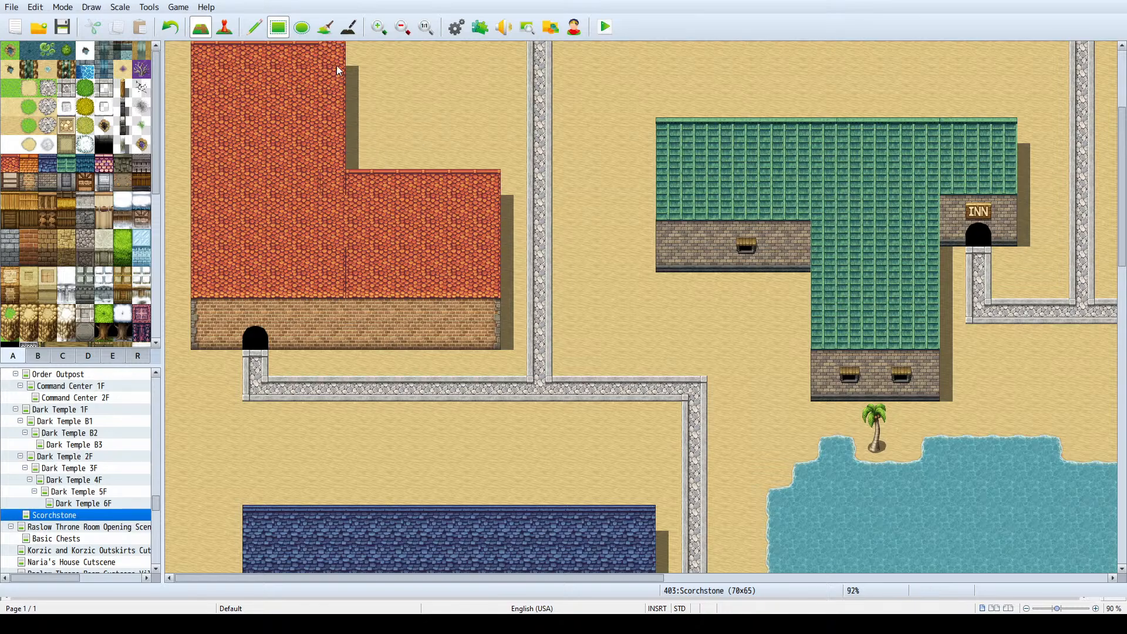
scroll(322, 105, up, 2)
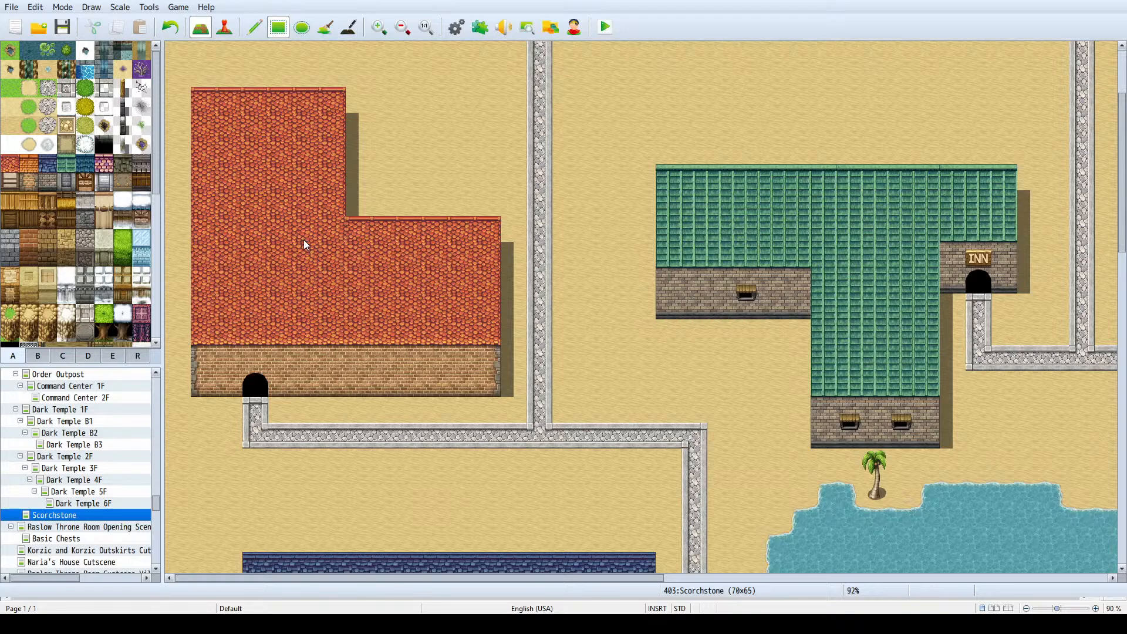
shift+click(354, 238)
click(363, 229)
scroll(406, 138, up, 2)
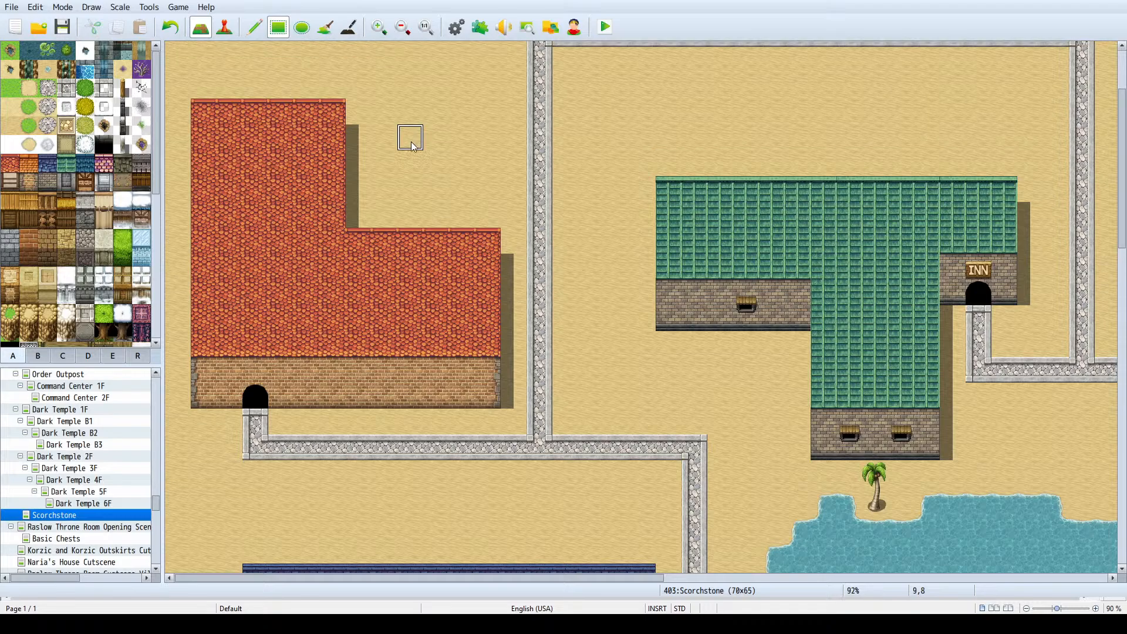
- Fill a teal roof 6 tiles wide and 5 tiles tall in the empty sand between the inn's eastern road and the ruined fortress
scroll(404, 150, up, 1)
ctrl+scroll(405, 158, down, 2)
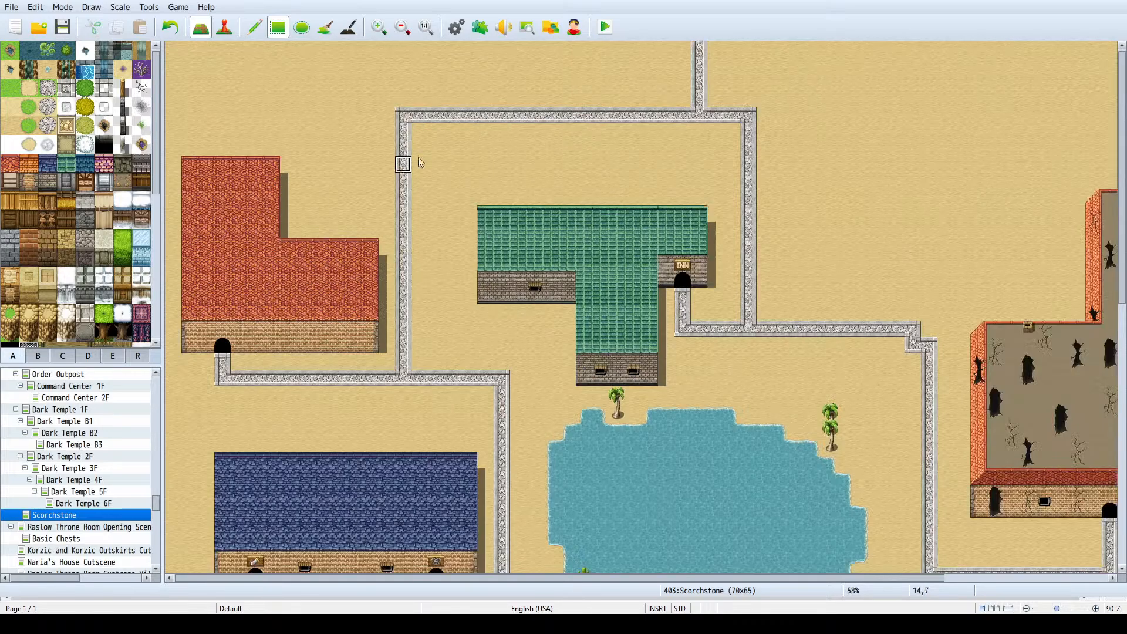
click(48, 170)
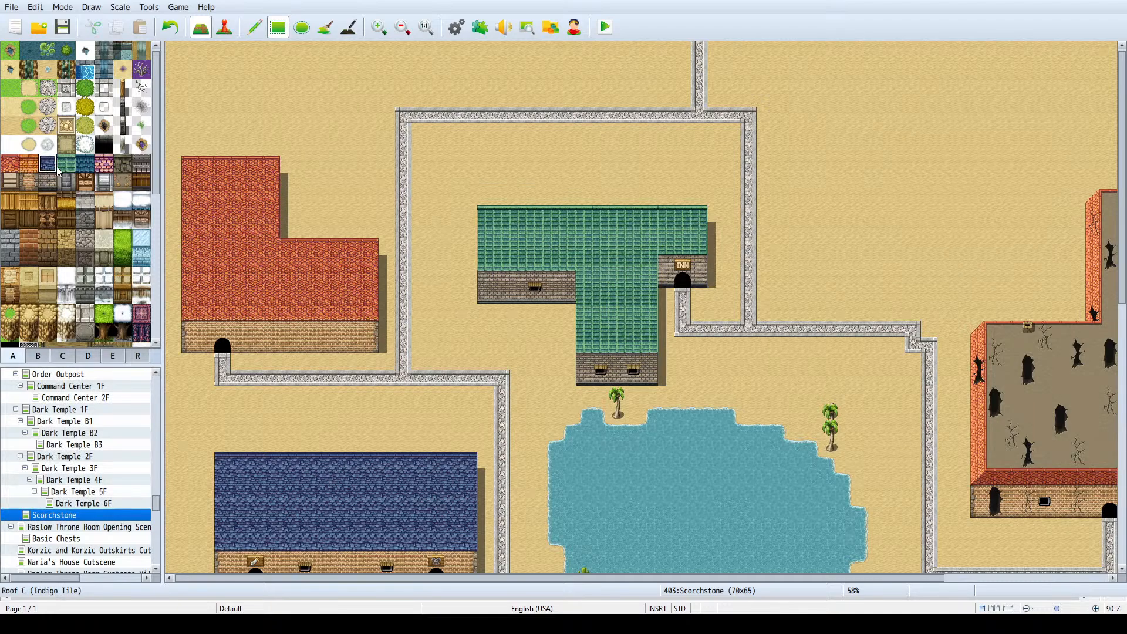
click(86, 169)
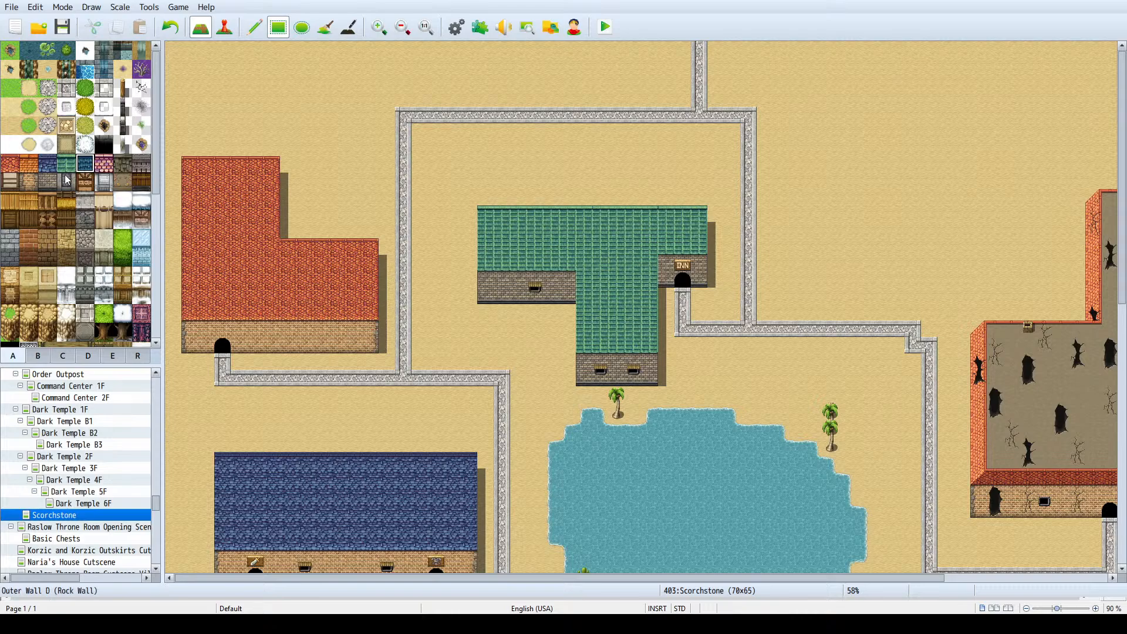
click(47, 166)
scroll(305, 434, down, 1)
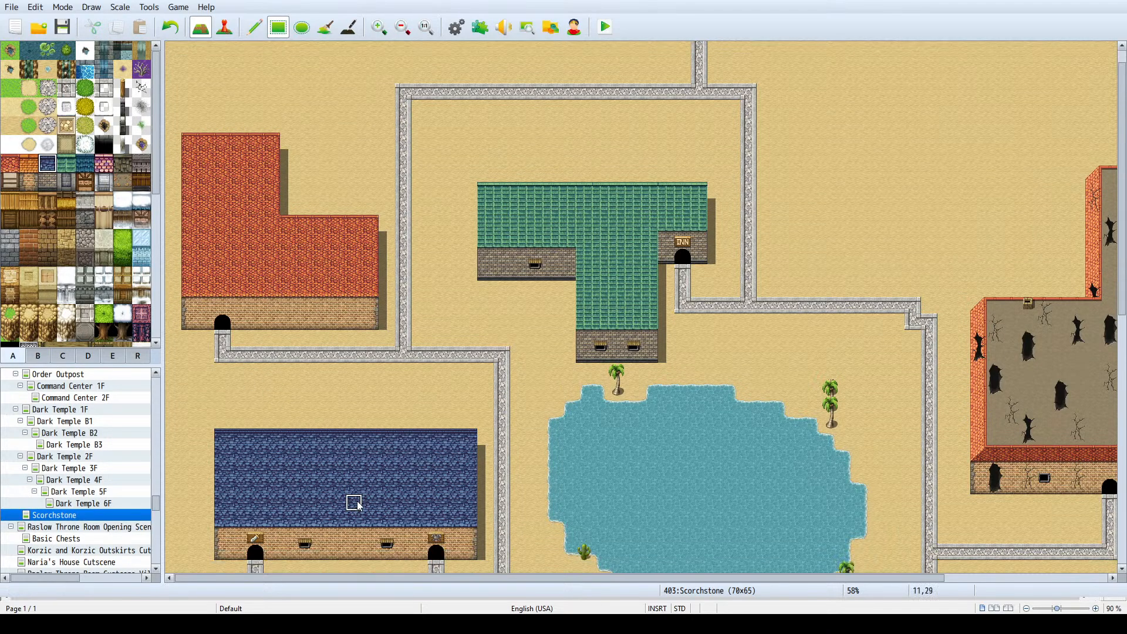
click(85, 164)
click(371, 469)
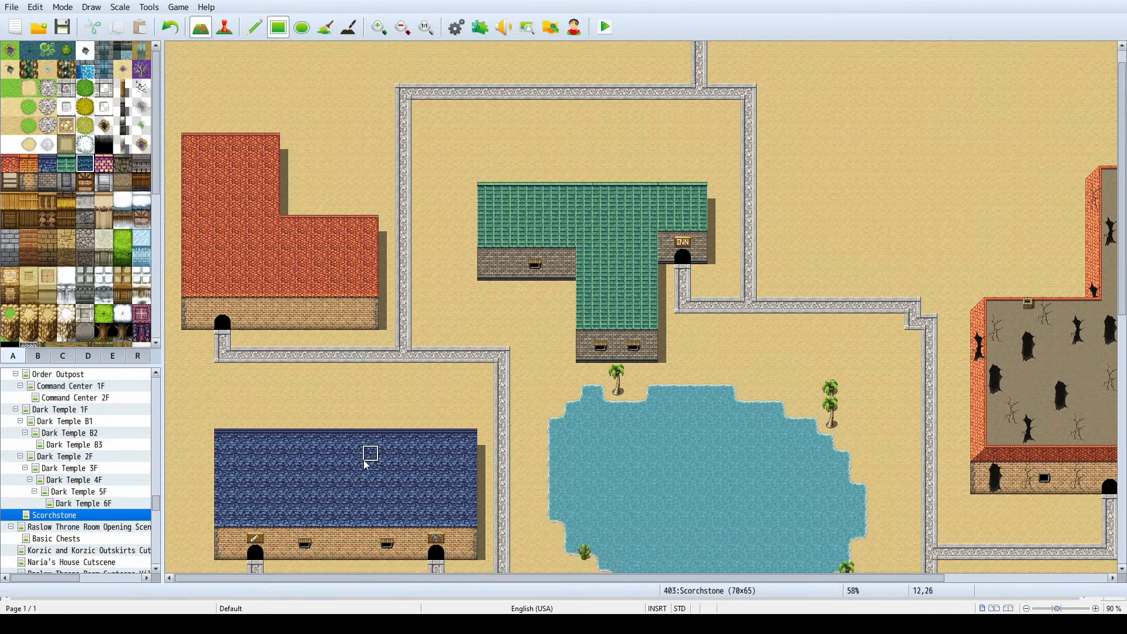
scroll(848, 269, up, 1)
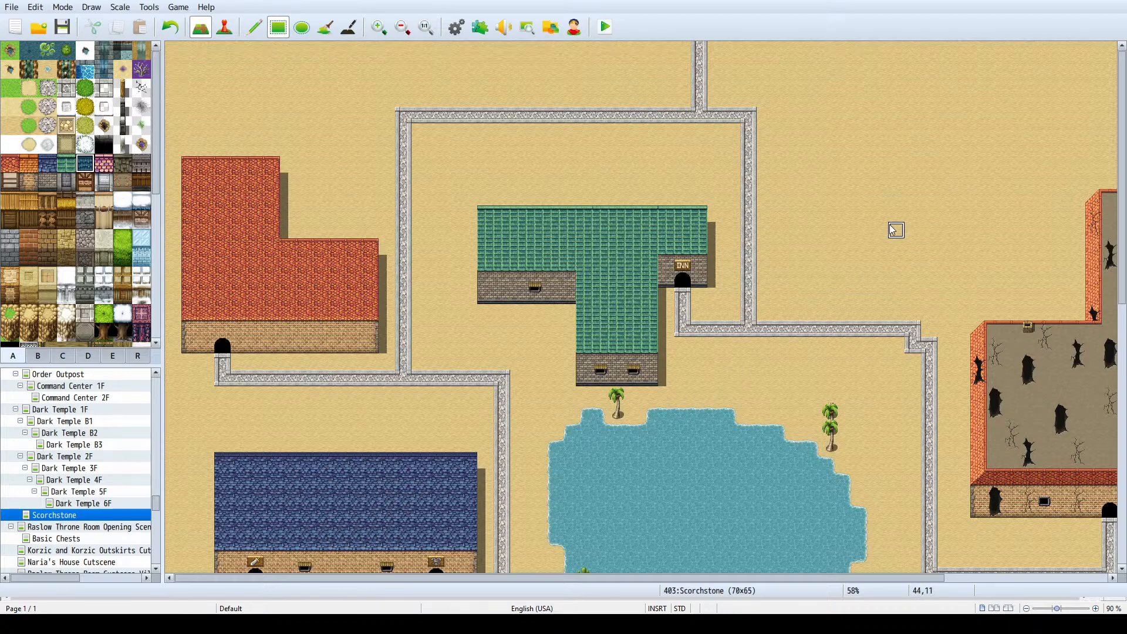
ctrl+scroll(875, 213, down, 2)
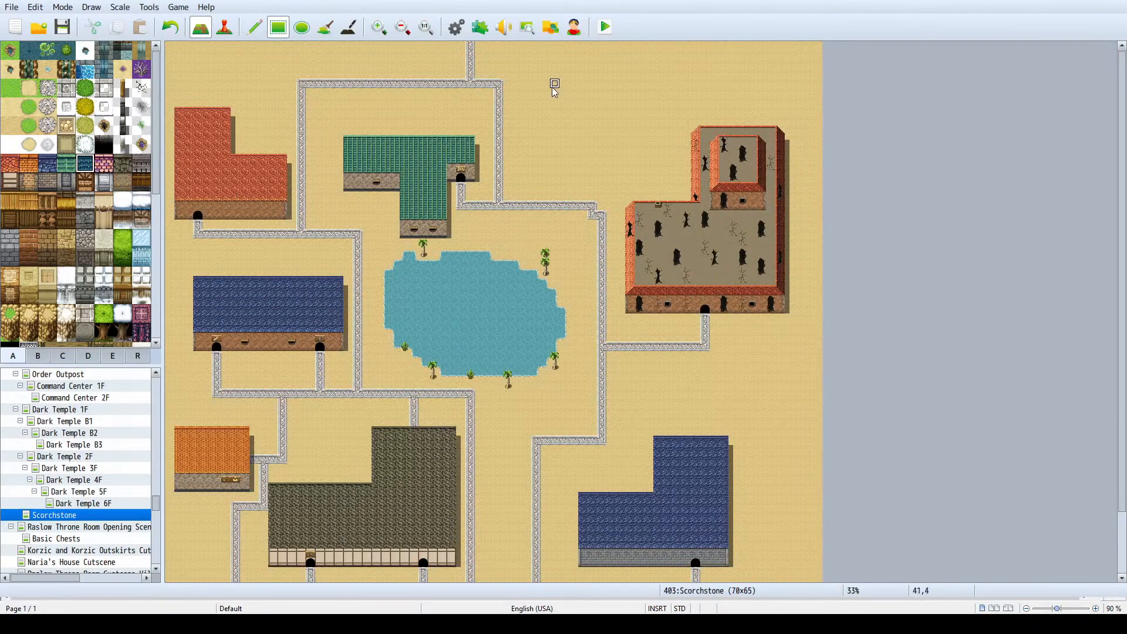
mouse_move(539, 107)
mouse_down()
mouse_move(567, 108)
mouse_move(589, 144)
mouse_up()
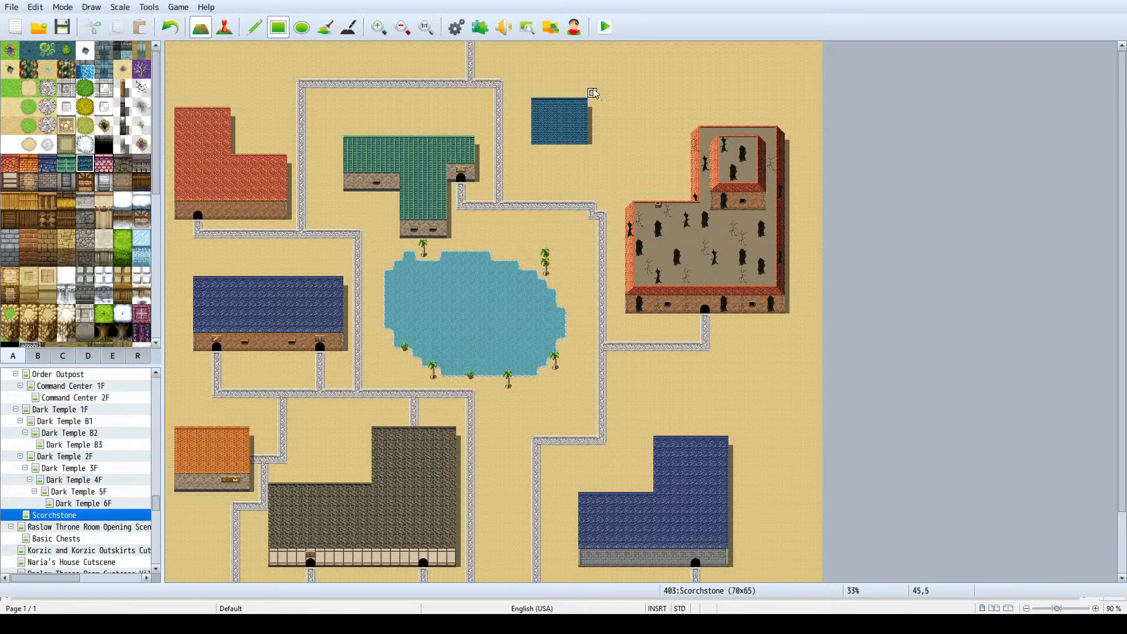
- Try extending the teal roof northeast of the inn with a taller section 5 tiles wide on its eastern side, and undo it
drag(593, 74, 624, 123)
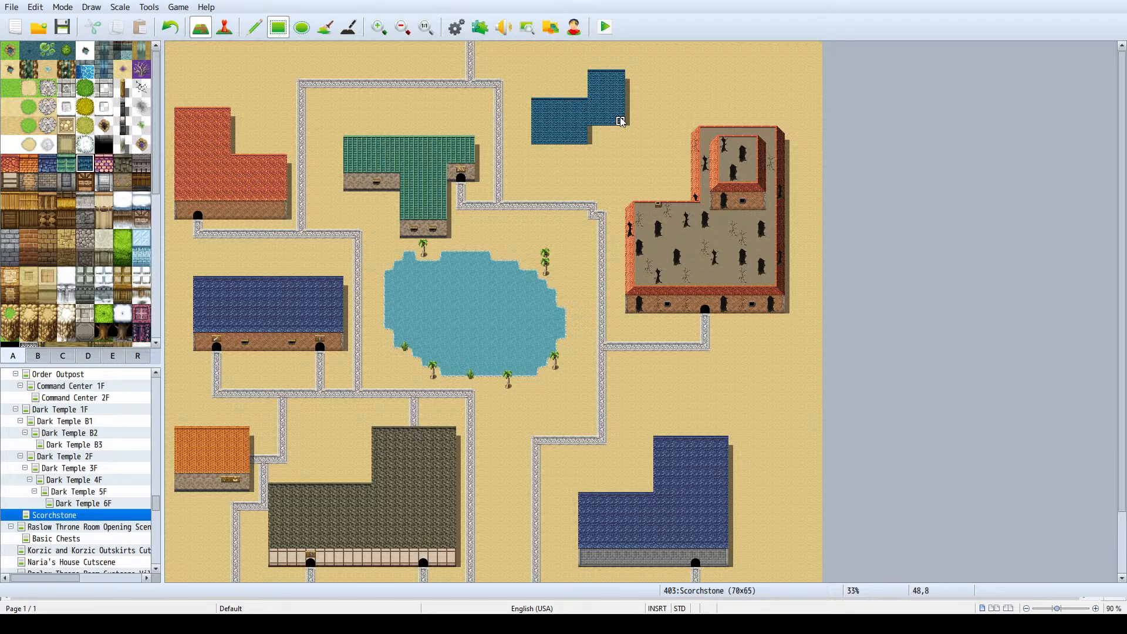
drag(631, 122, 634, 90)
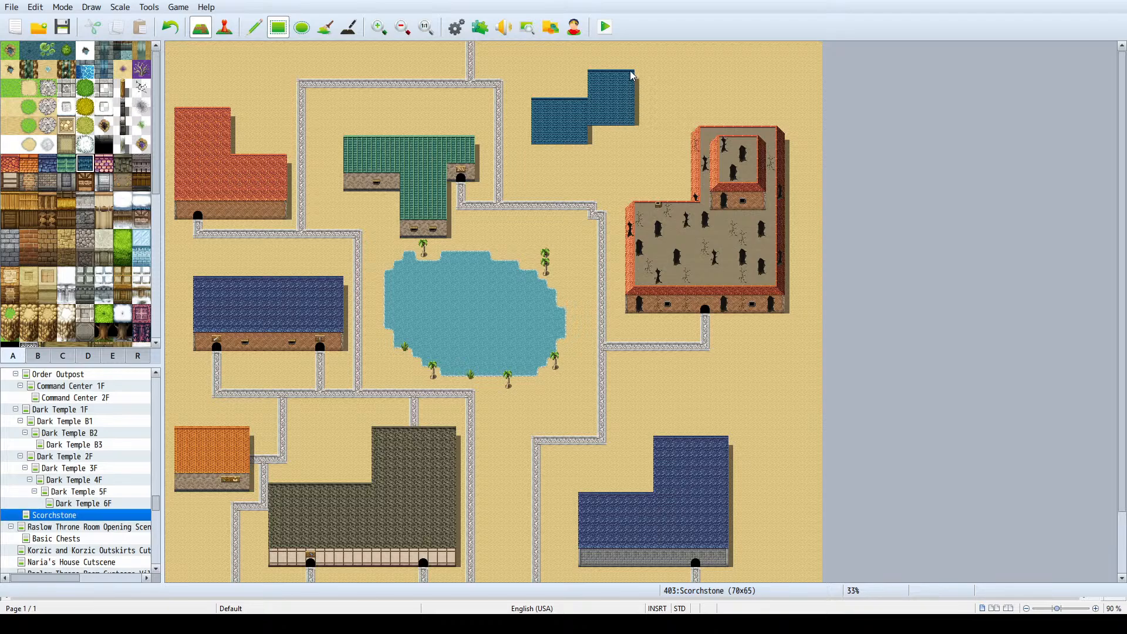
key(ctrl+z)
key(ctrl+z)
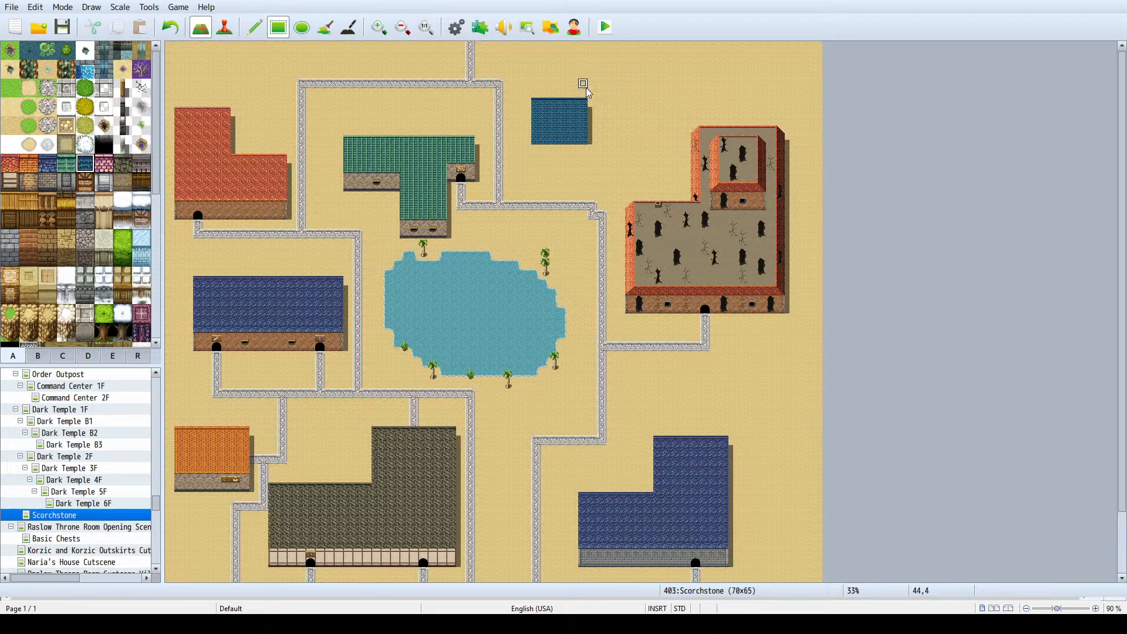
- Redraw the teal roof as a block 8 tiles wide and 6 tall with an eastern wing 5 tiles wide and 4 tall
drag(547, 86, 614, 137)
drag(613, 93, 662, 128)
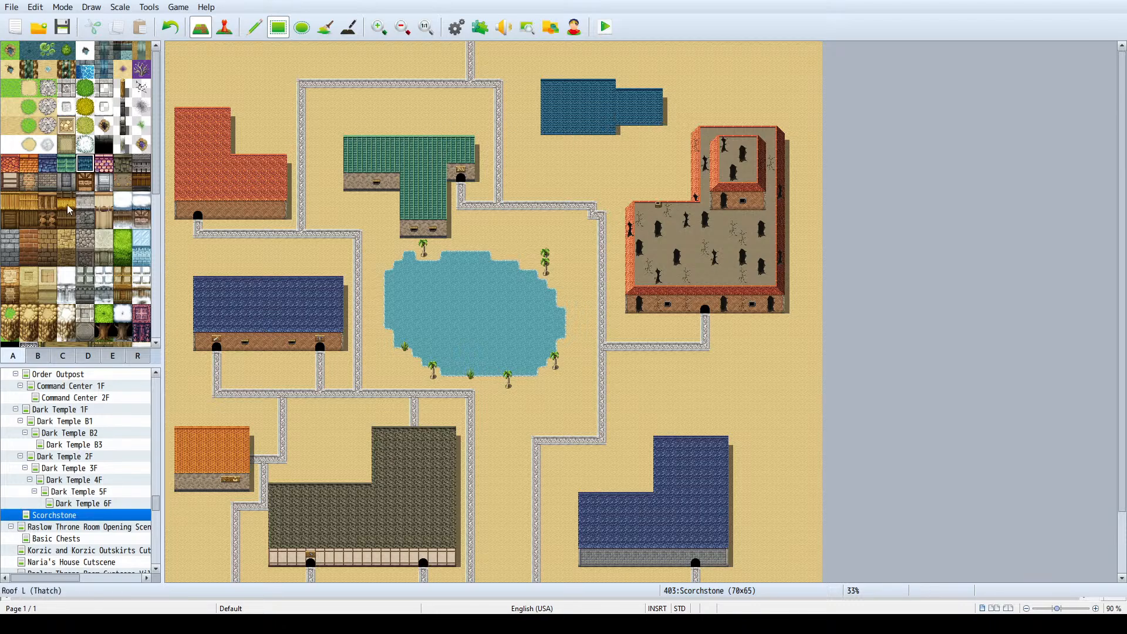
- Add cream timber-framed walls 2 tiles tall under the teal roof's main block and along the lower edge of its eastern wing
click(10, 182)
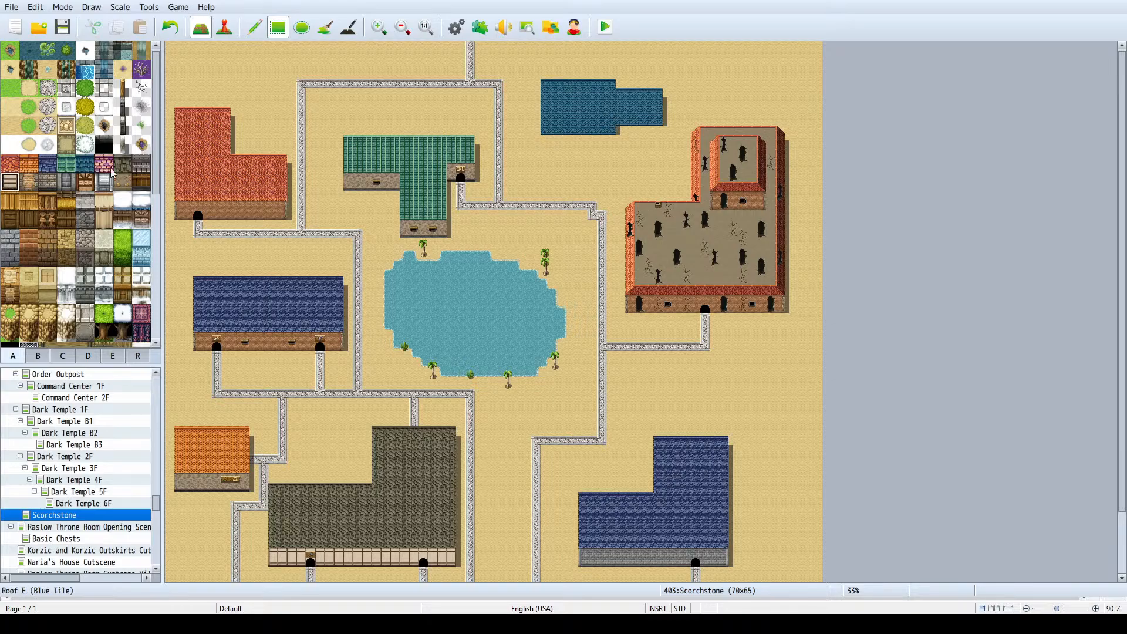
ctrl+scroll(590, 109, up, 1)
ctrl+scroll(590, 104, up, 2)
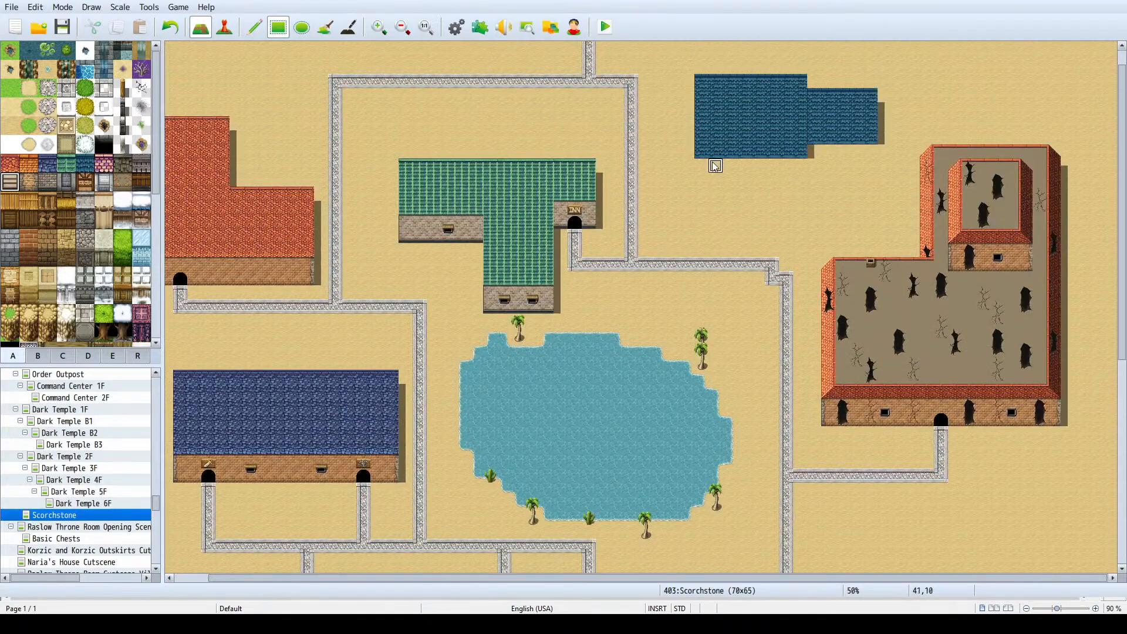
drag(700, 162, 787, 176)
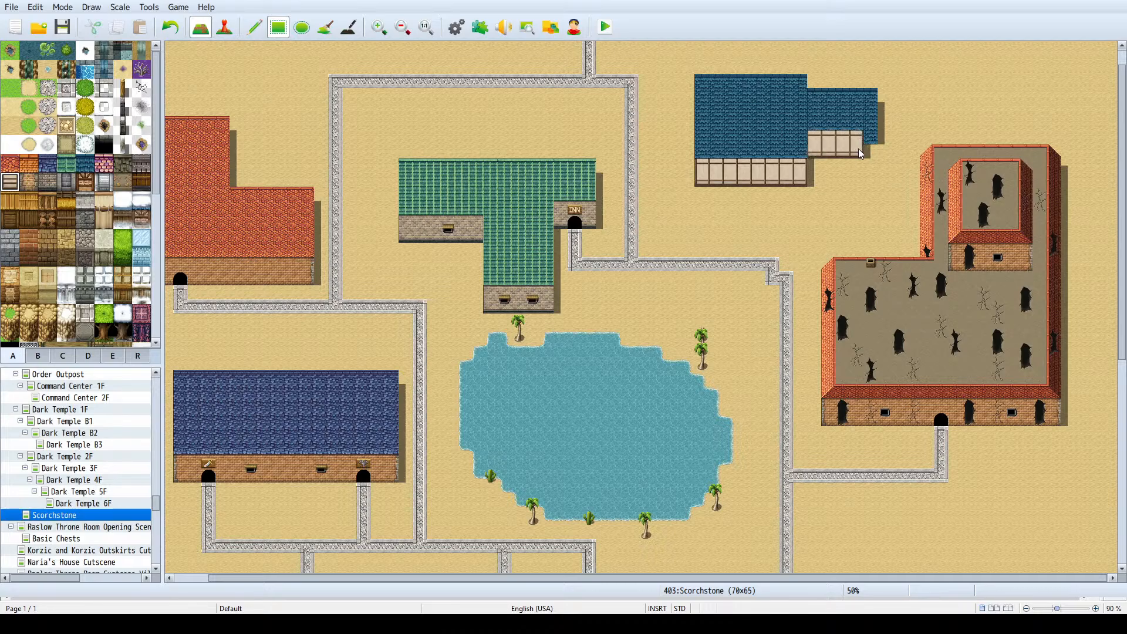
click(868, 147)
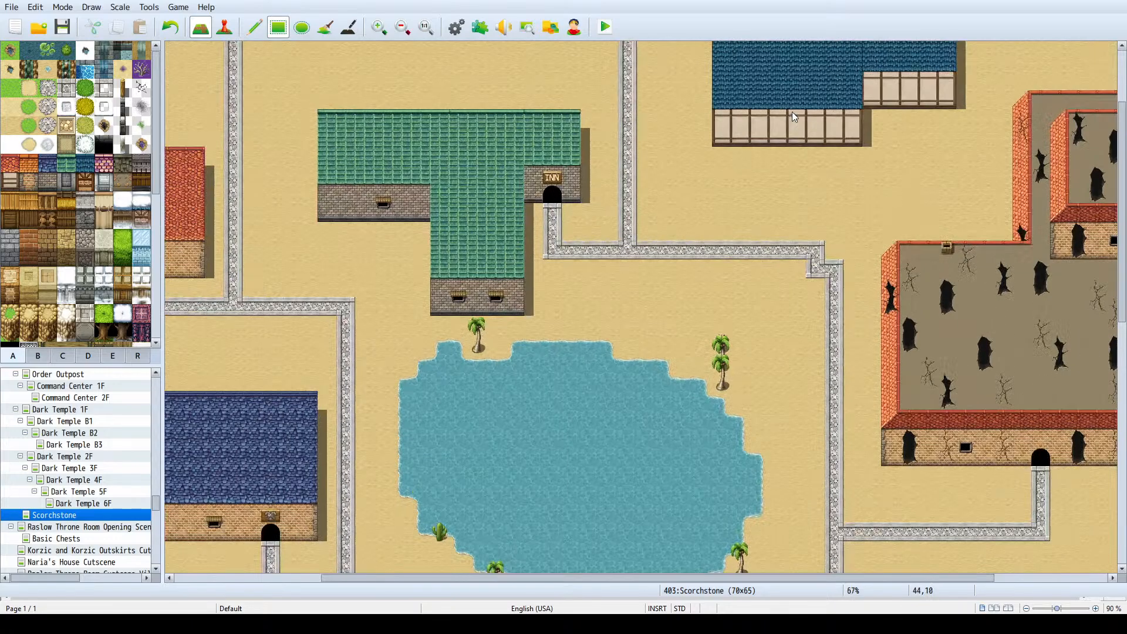
ctrl+scroll(790, 111, up, 1)
scroll(869, 154, up, 2)
ctrl+scroll(880, 150, up, 1)
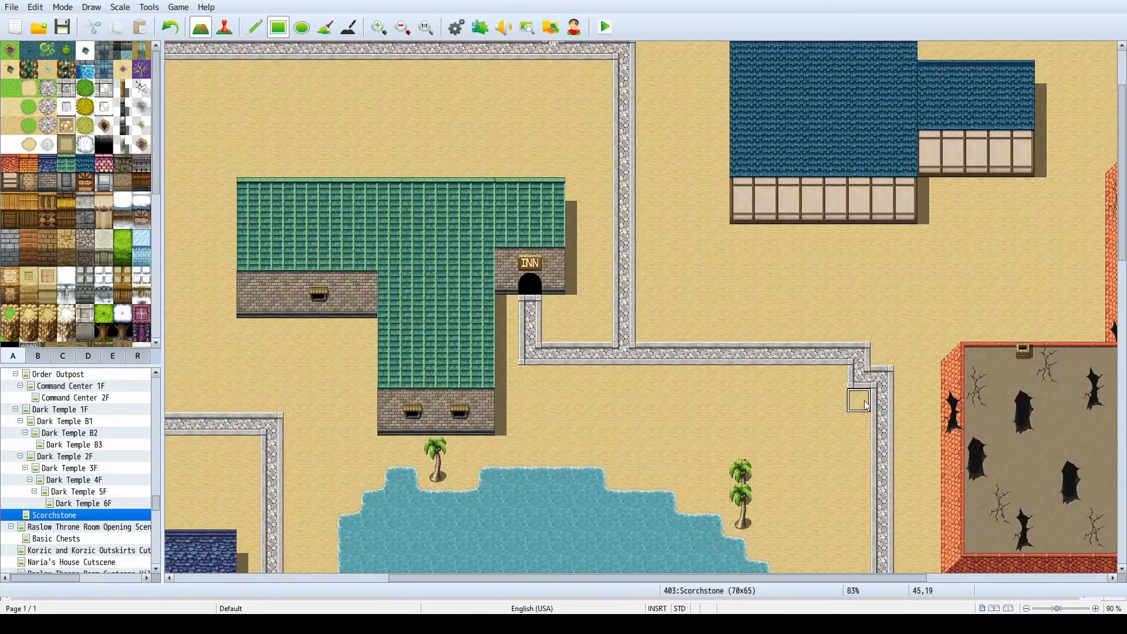
drag(696, 577, 755, 578)
scroll(856, 267, up, 3)
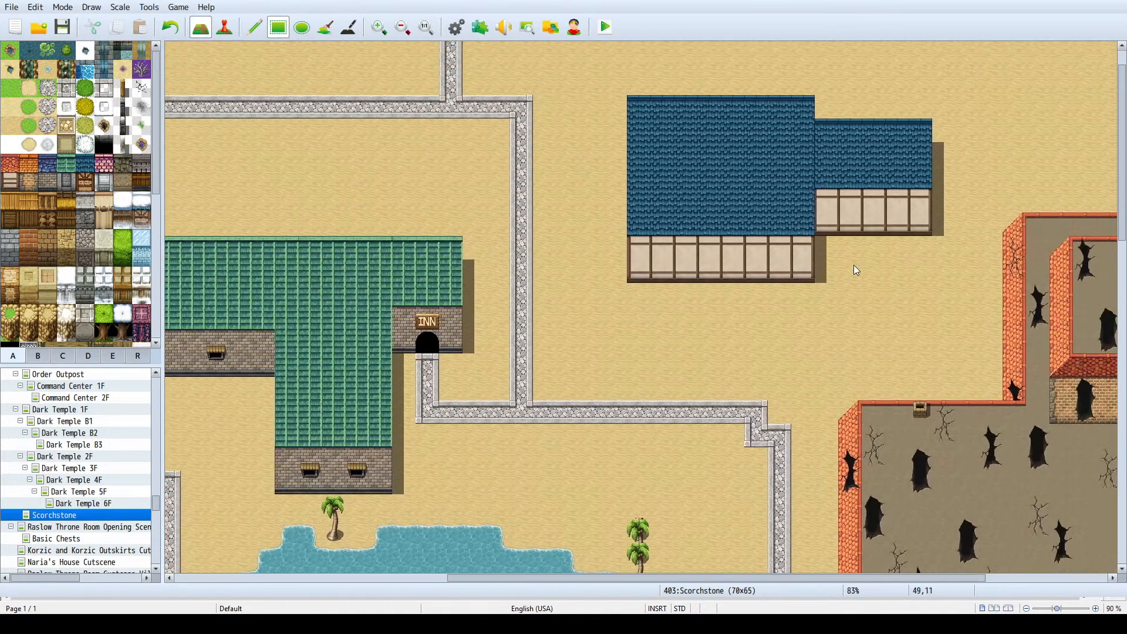
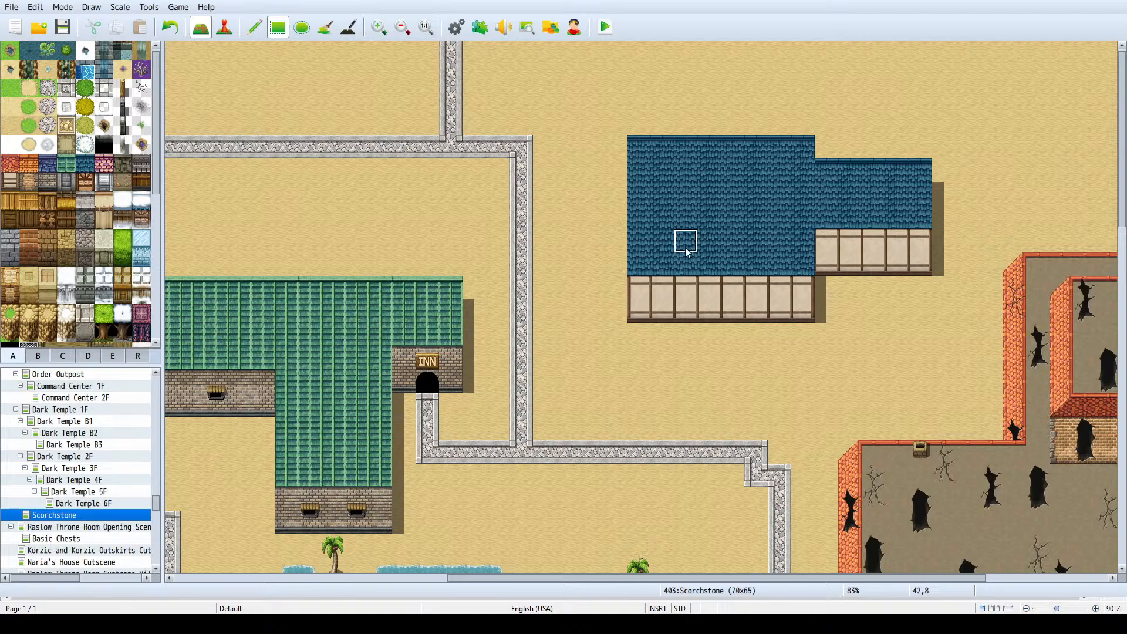
- Lay a stone path from the road up to the teal-roofed building's main block and place a dark doorway above it
ctrl+scroll(714, 203, down, 3)
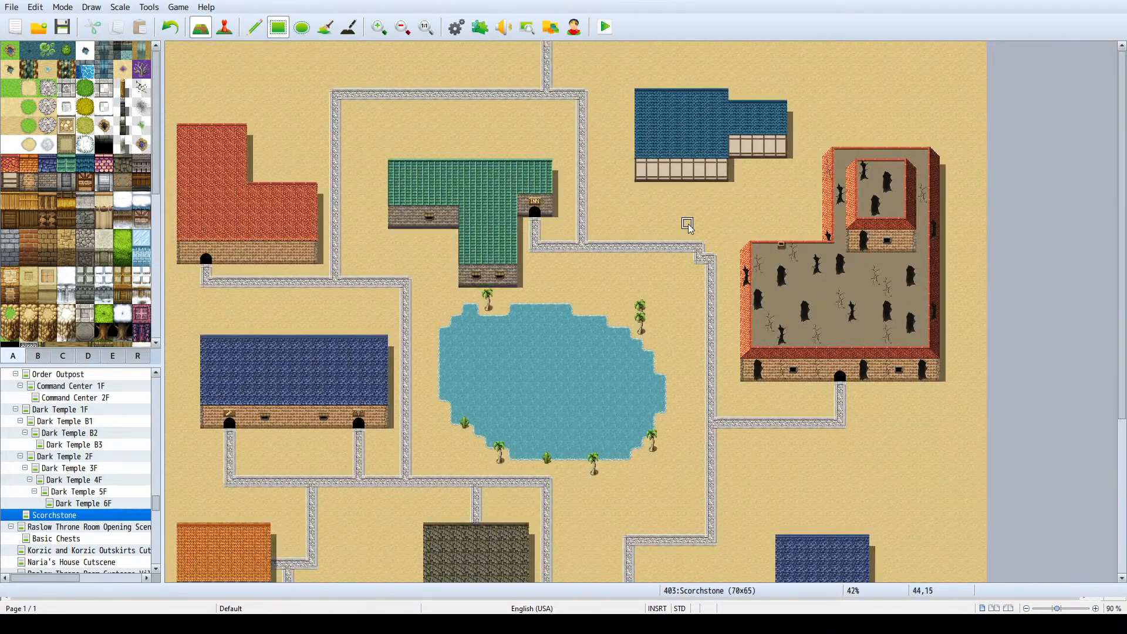
drag(668, 247, 668, 197)
scroll(77, 299, down, 5)
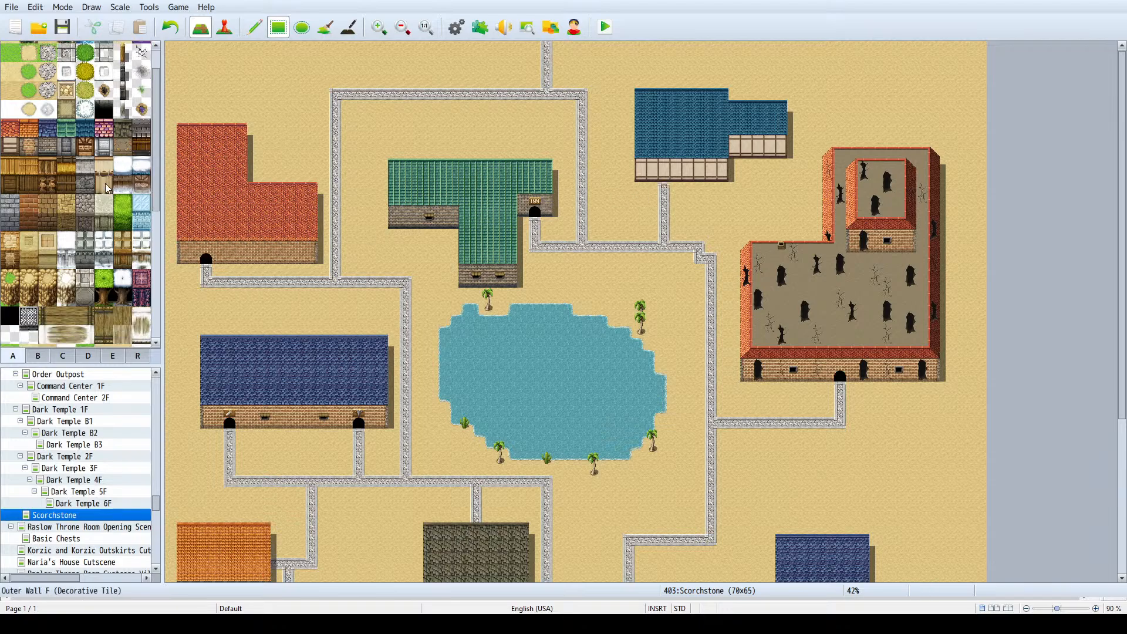
click(61, 357)
click(35, 359)
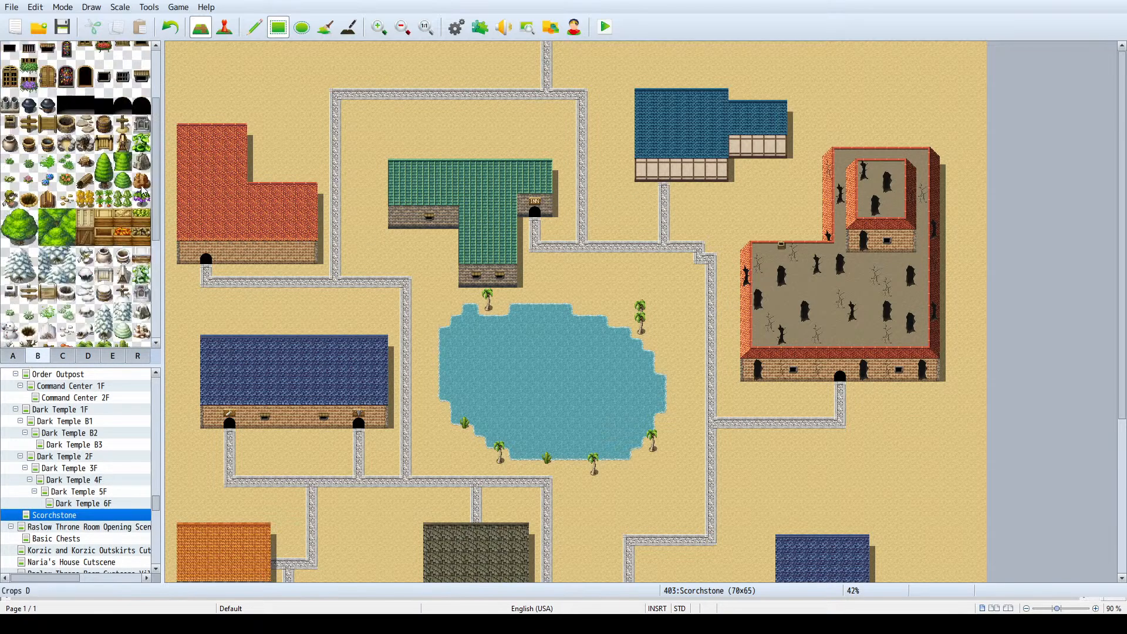
click(664, 175)
scroll(646, 194, down, 1)
scroll(646, 194, down, 2)
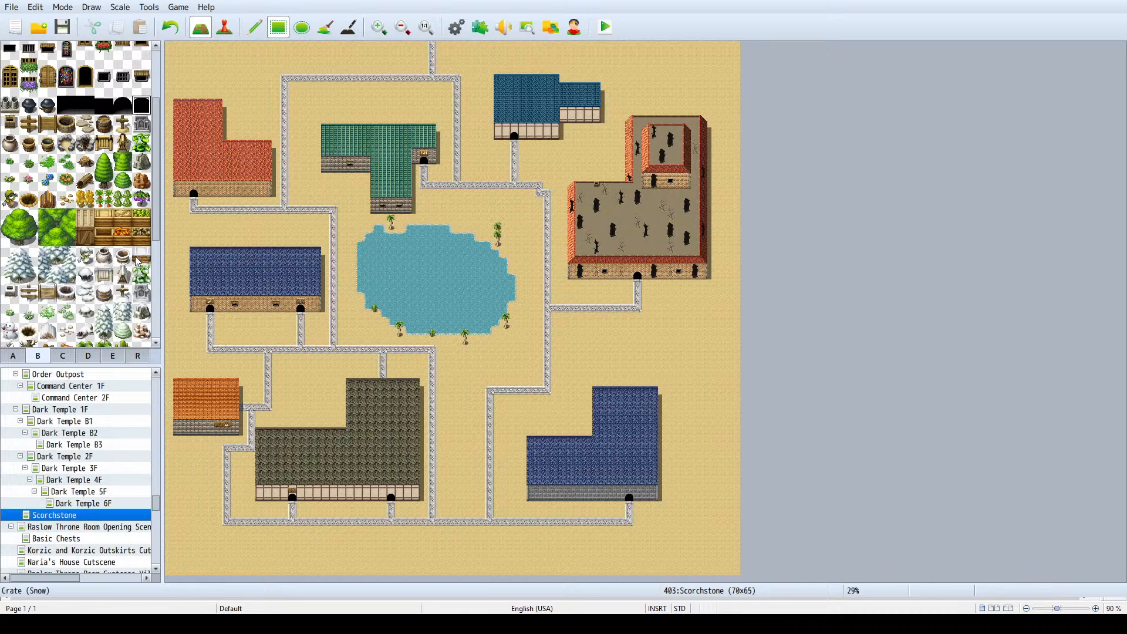
- Try placing a large snowy conifer in the sand south of the ruined fortress with the pencil tool, and undo it
click(20, 265)
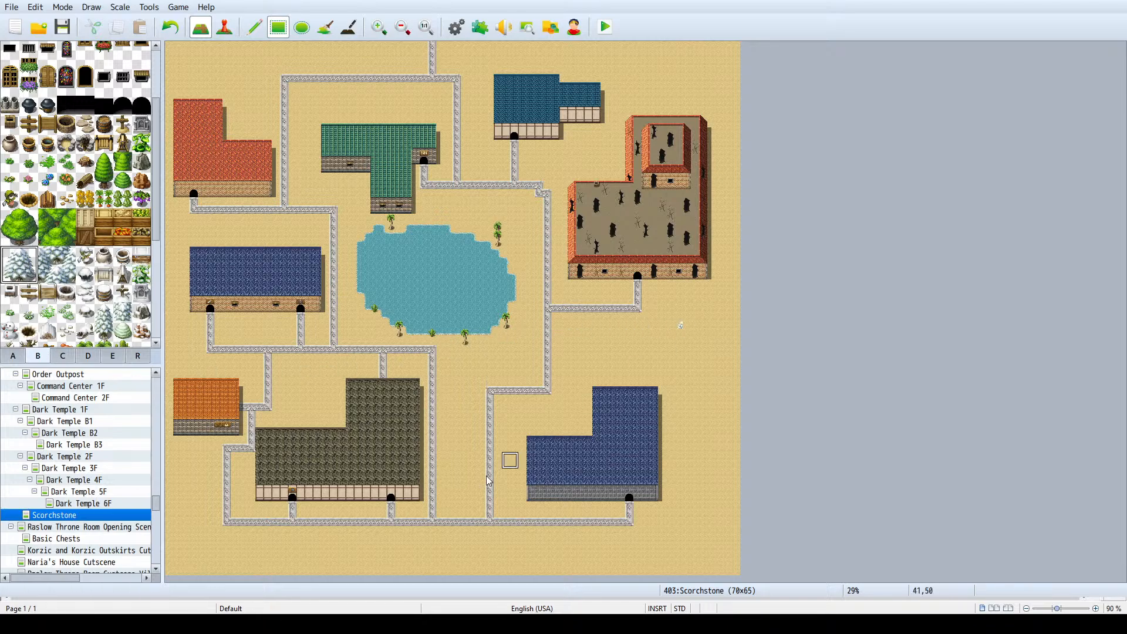
click(255, 27)
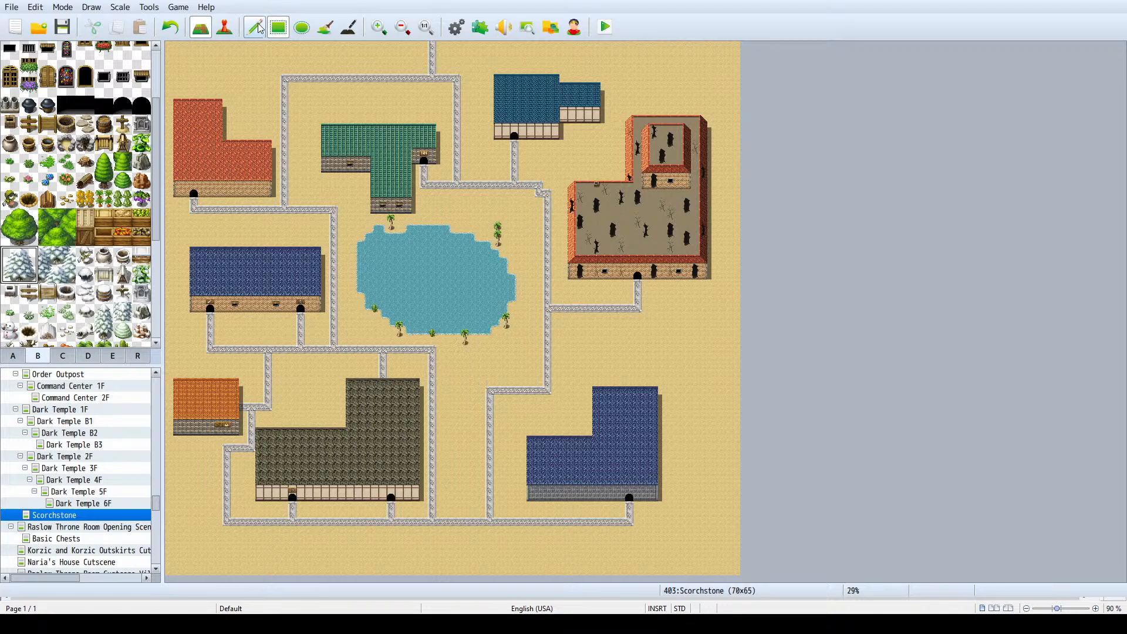
click(676, 320)
key(ctrl+z)
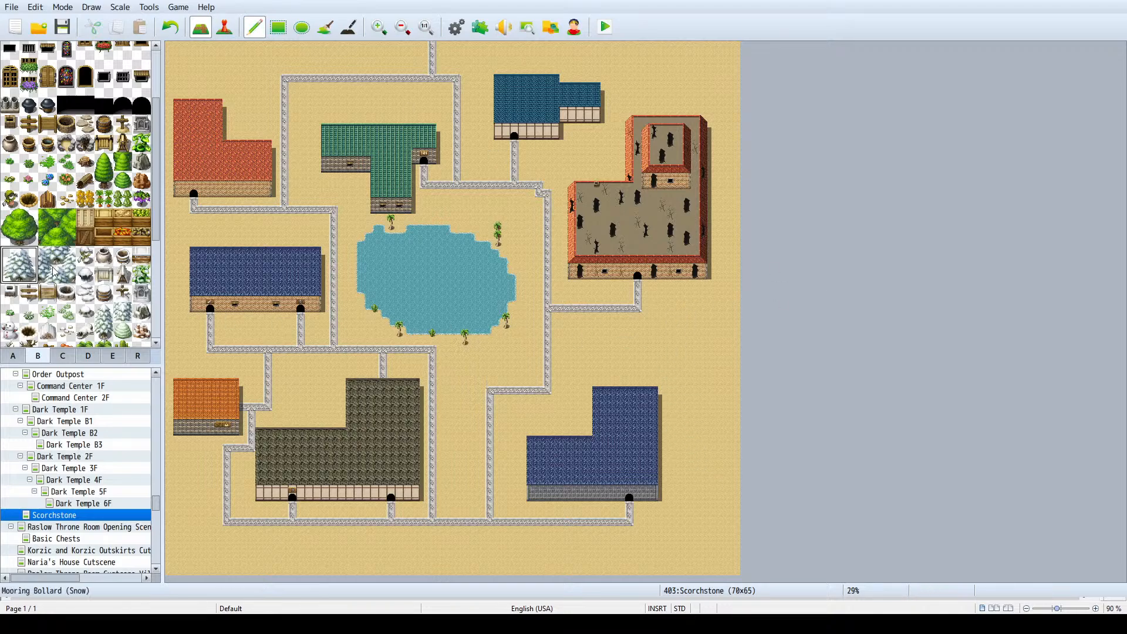
click(32, 254)
click(28, 236)
- Scatter two-tile palm trees in the sand around the ruined fortress and down the map's eastern edge
scroll(23, 235, down, 5)
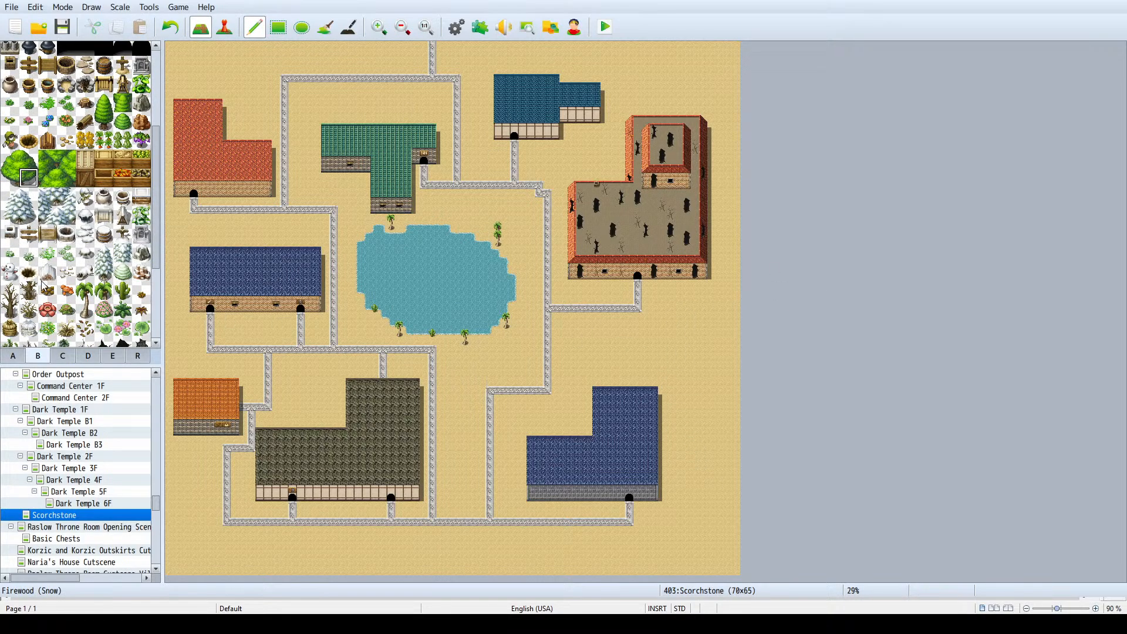
click(85, 240)
drag(85, 239, 85, 222)
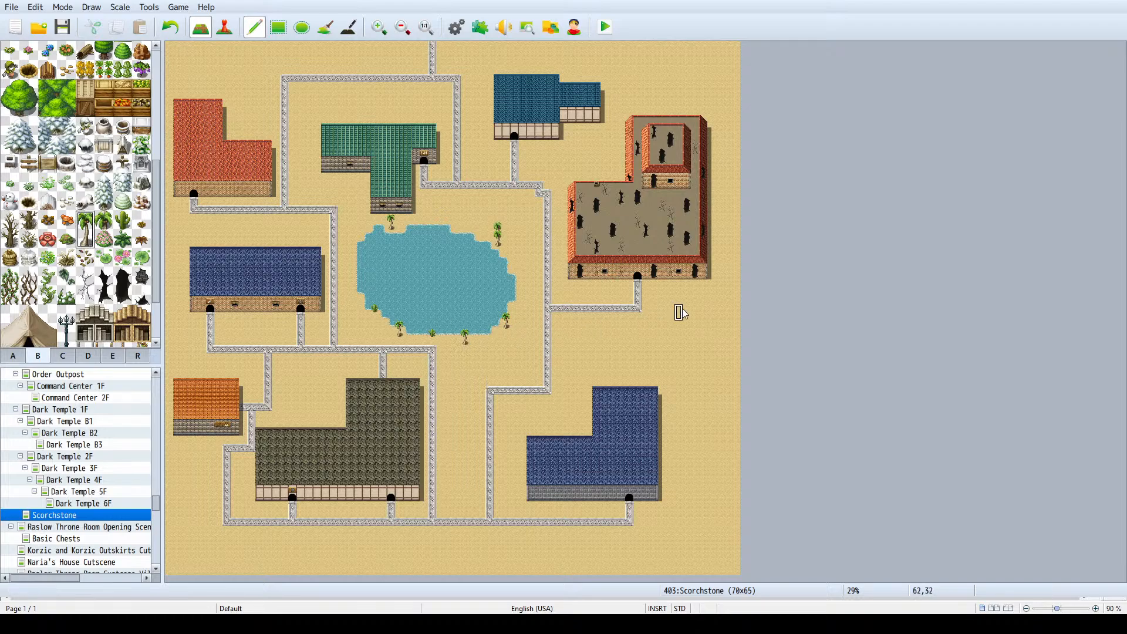
click(694, 329)
click(704, 516)
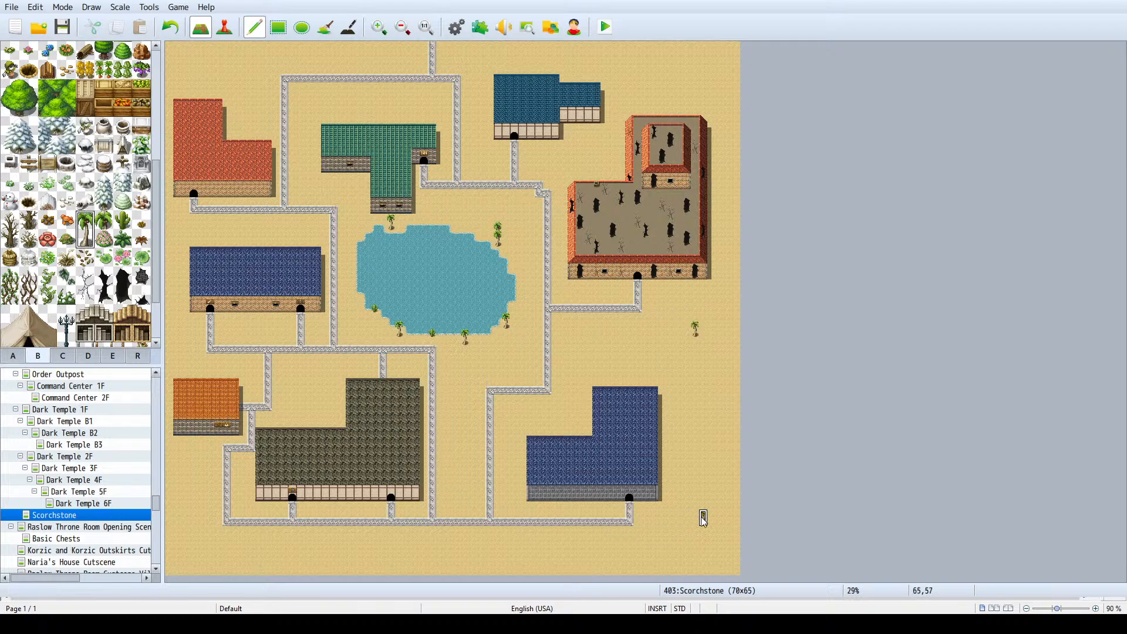
click(572, 345)
click(695, 427)
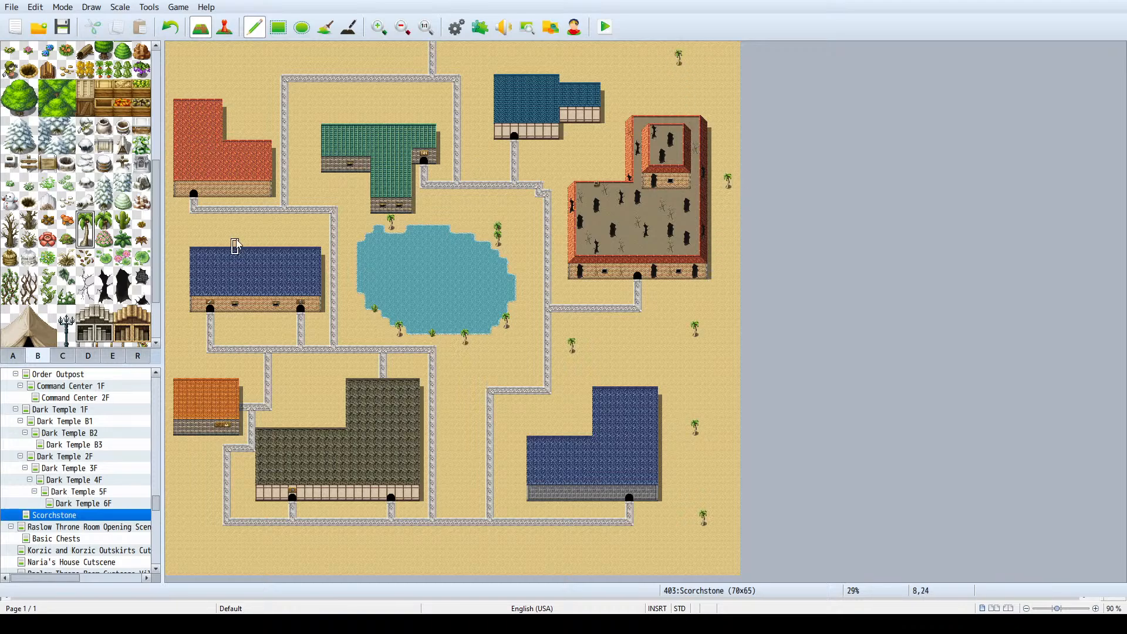
- Place pairs of Streetlight A at the road corner northwest of the lake and at the road's northwestern corner
scroll(68, 267, down, 2)
click(67, 258)
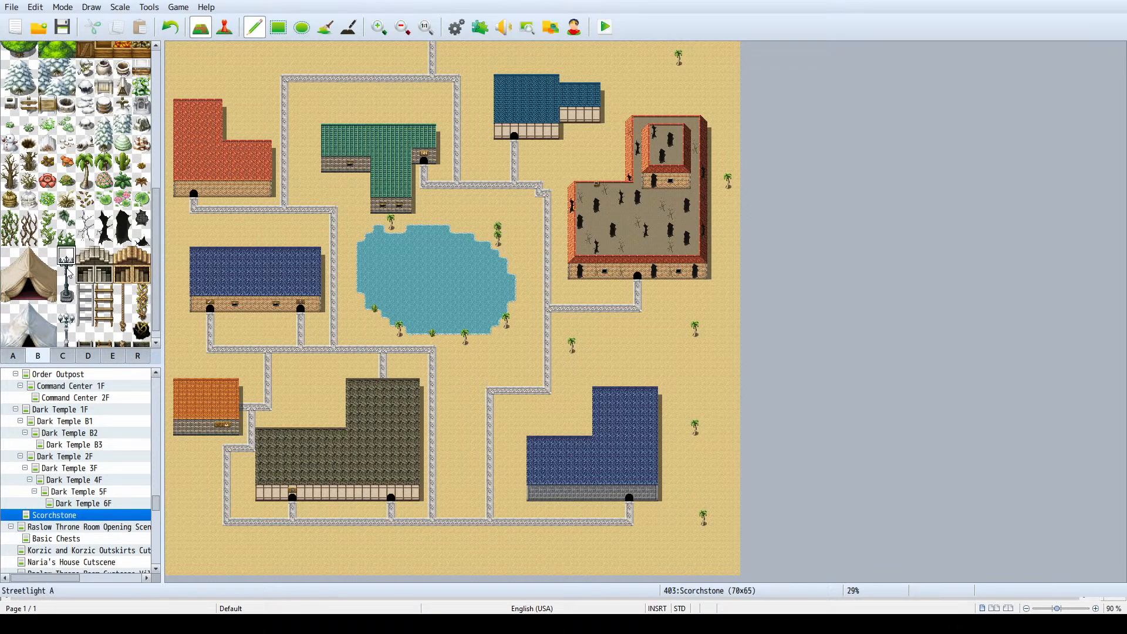
drag(68, 272, 66, 294)
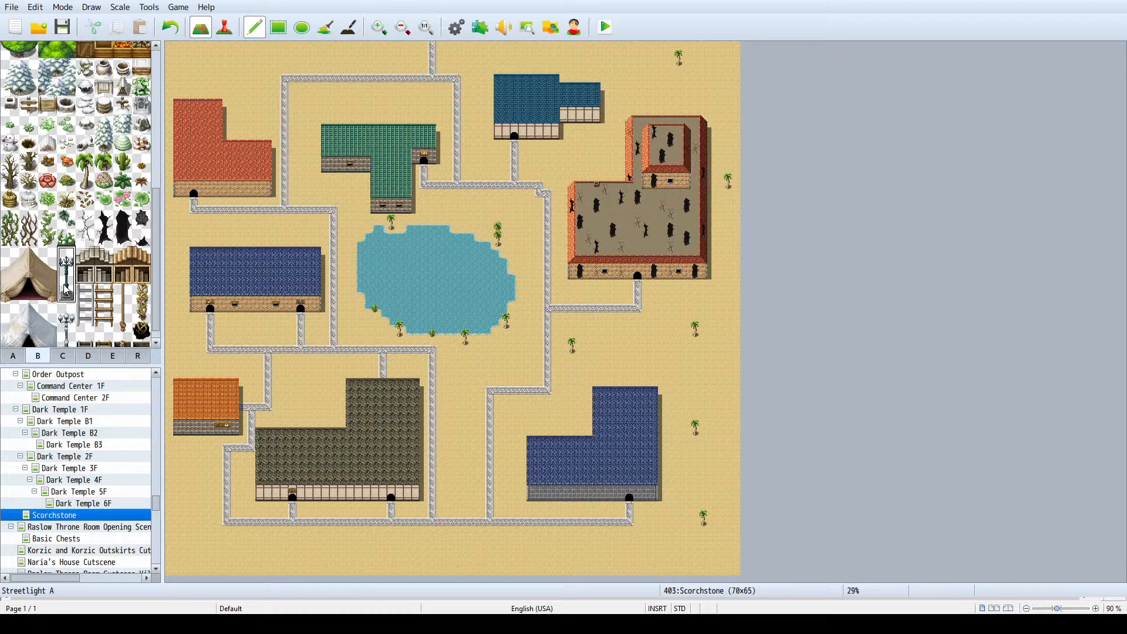
click(326, 204)
click(342, 204)
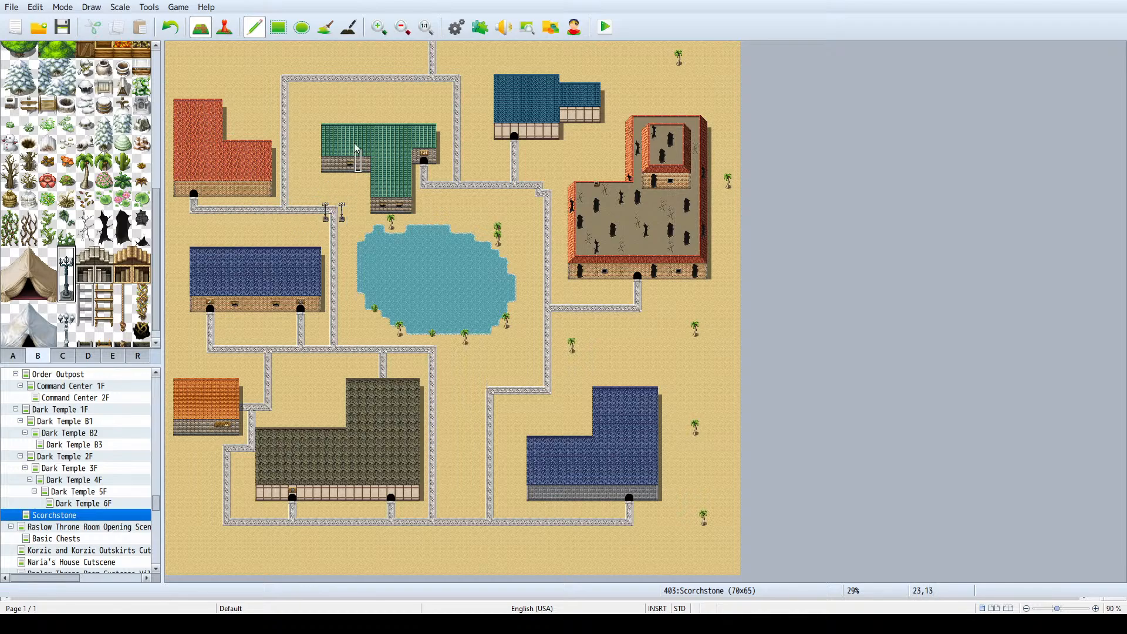
click(276, 74)
click(292, 74)
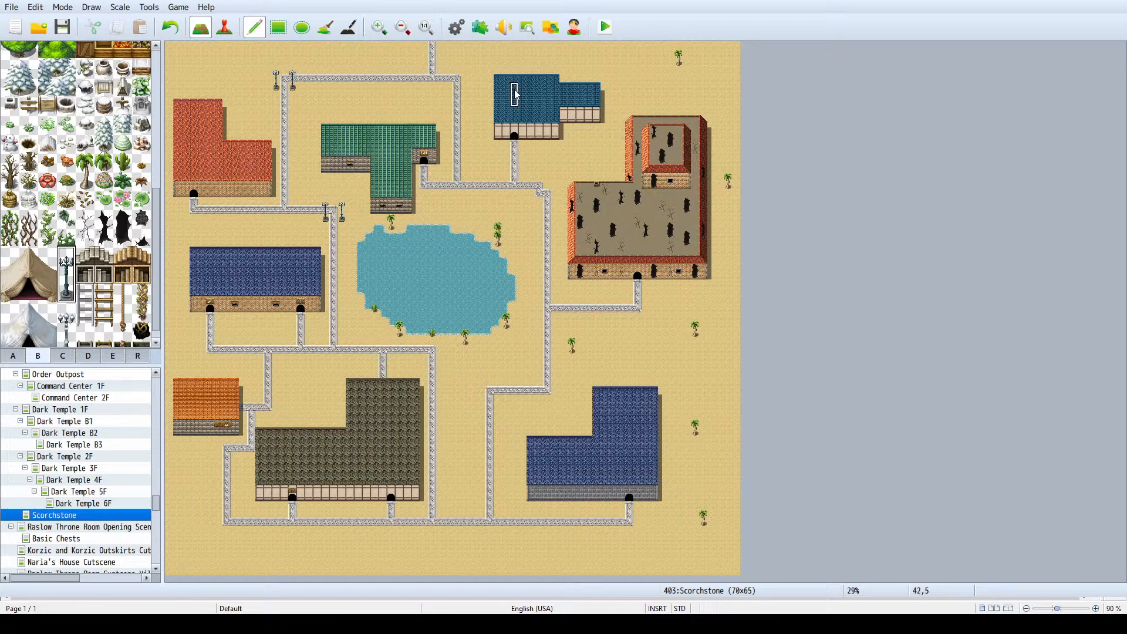
- Add streetlights flanking the road east of the inn, beside the fortress road junction and at the bend north of the southeastern blue-roofed building
click(449, 163)
click(464, 165)
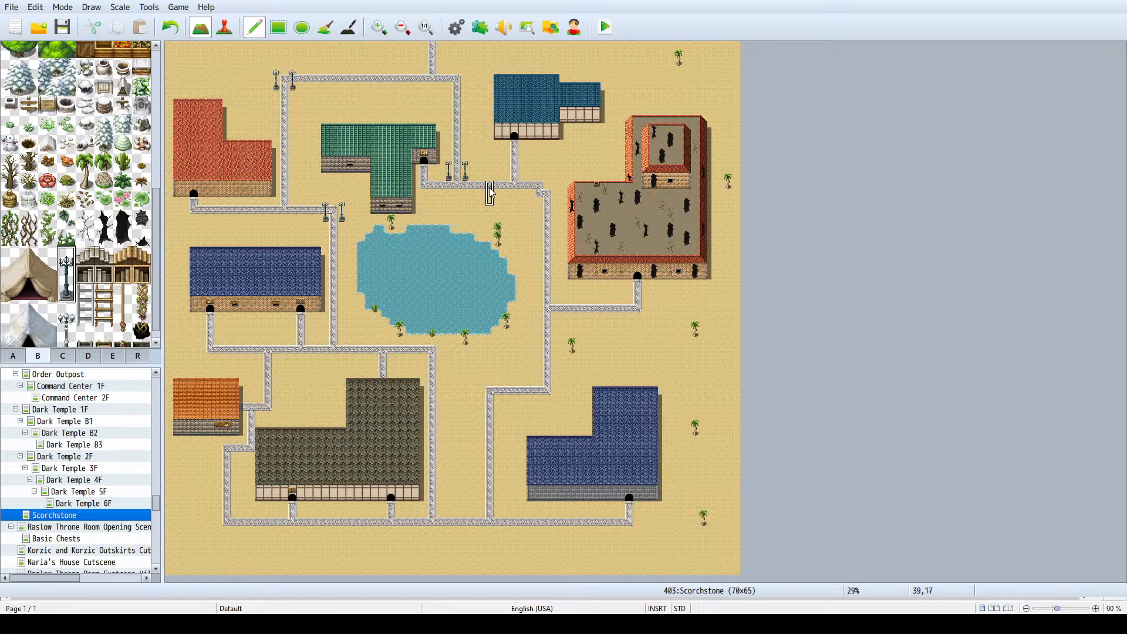
click(557, 290)
click(498, 387)
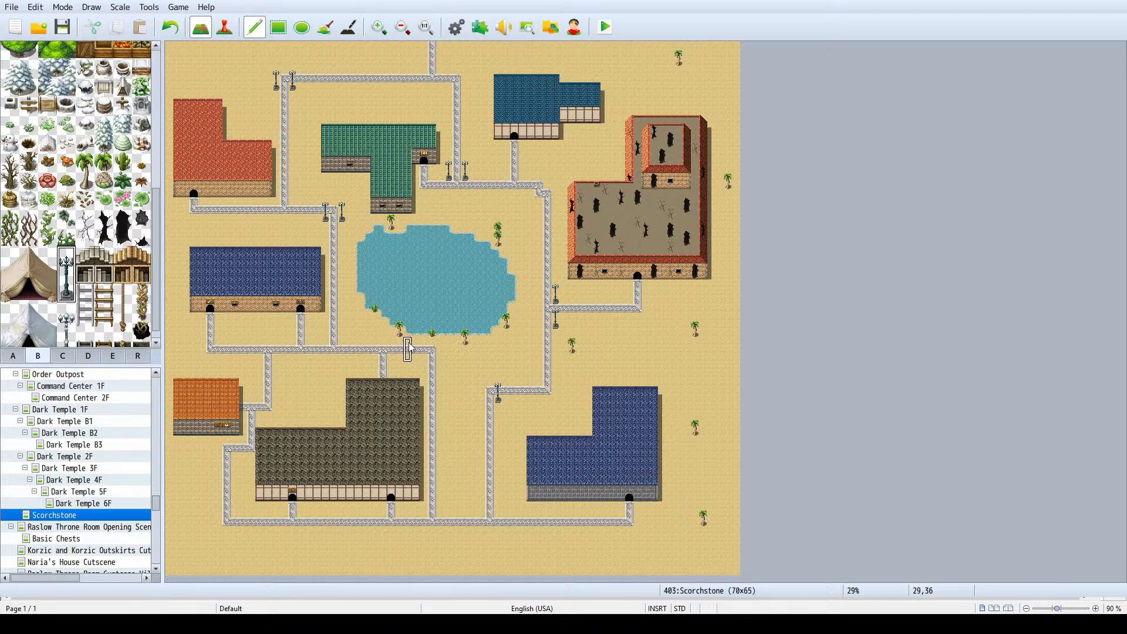
- Place streetlight pairs where the paths to the grey-roofed and orange-roofed buildings branch off the road south of the lake
click(375, 347)
click(391, 348)
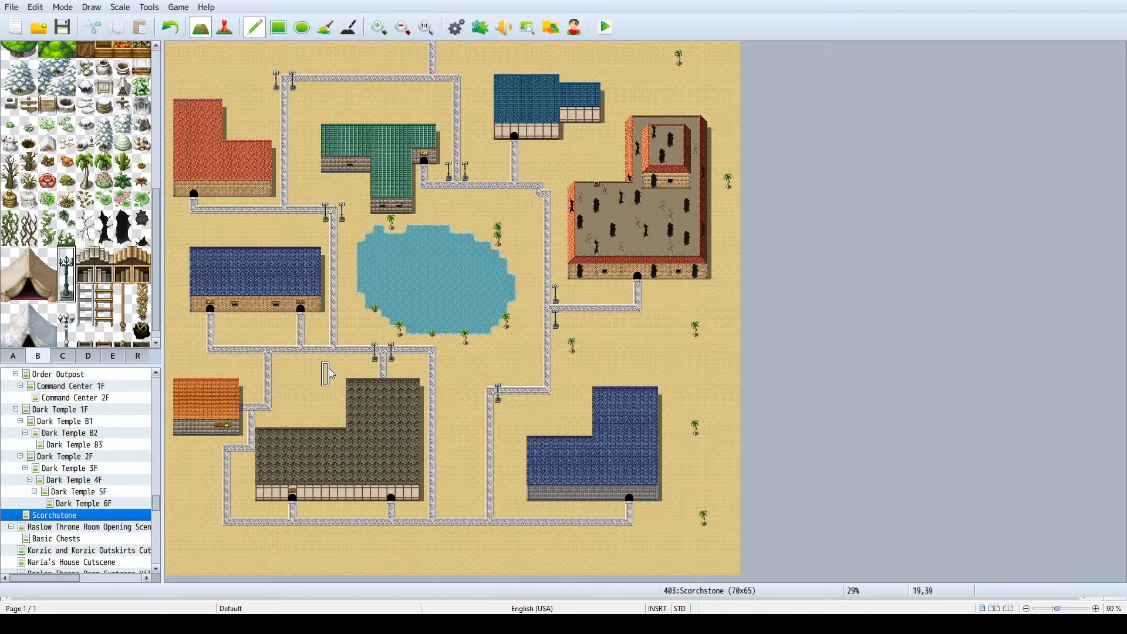
click(276, 348)
click(260, 348)
- Add single streetlights at the southern road junctions, the southwestern road corners, the bend west of the fortress and the junctions west of the lake
click(441, 505)
click(482, 506)
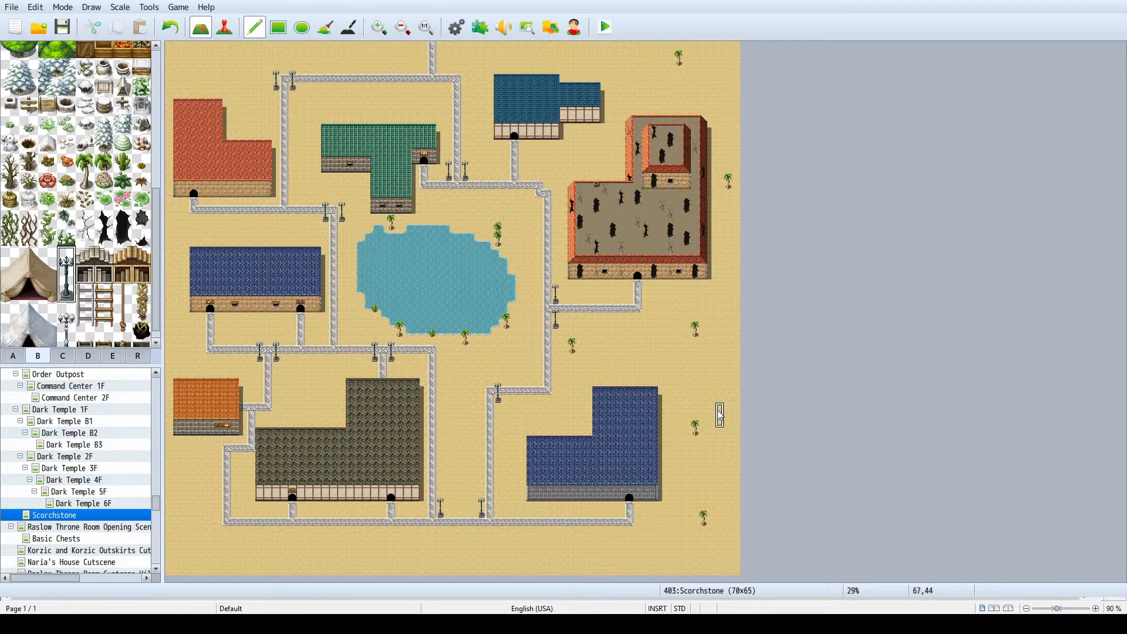
click(548, 180)
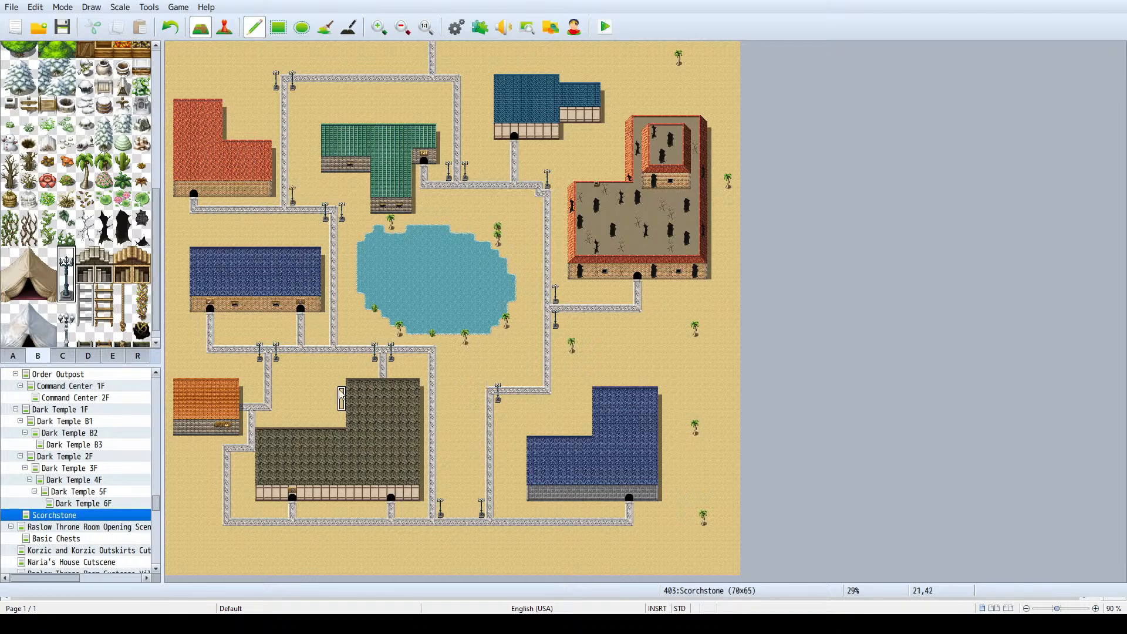
click(342, 330)
click(236, 446)
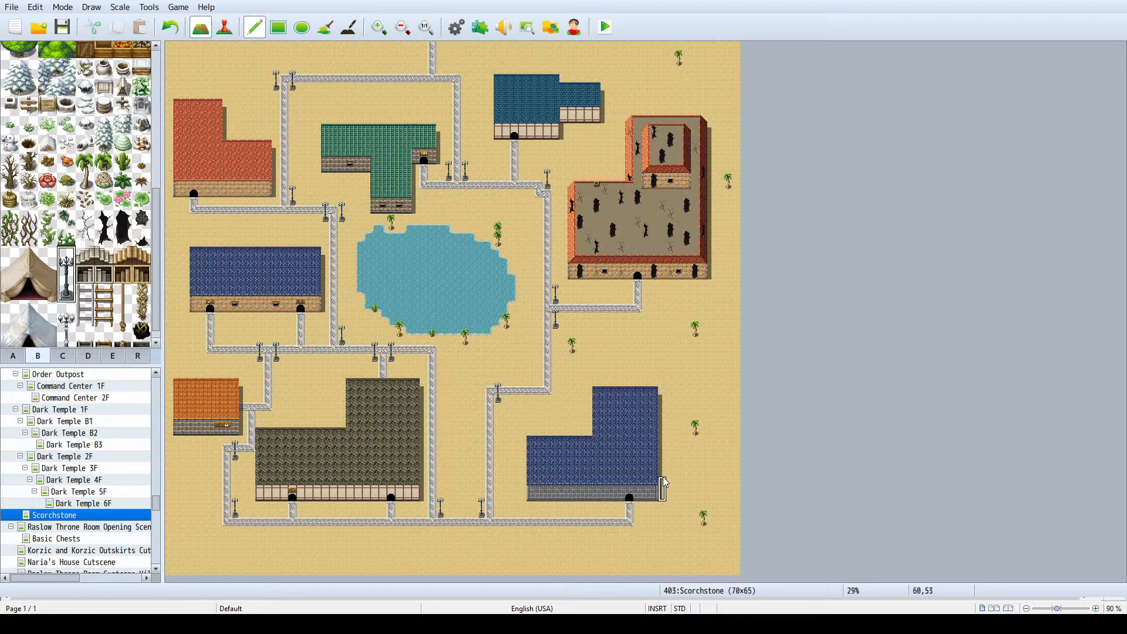
- Scatter palm trees along the western edge, around the orange-roofed house, north of the western blue-roofed building and near the southeastern building
click(84, 182)
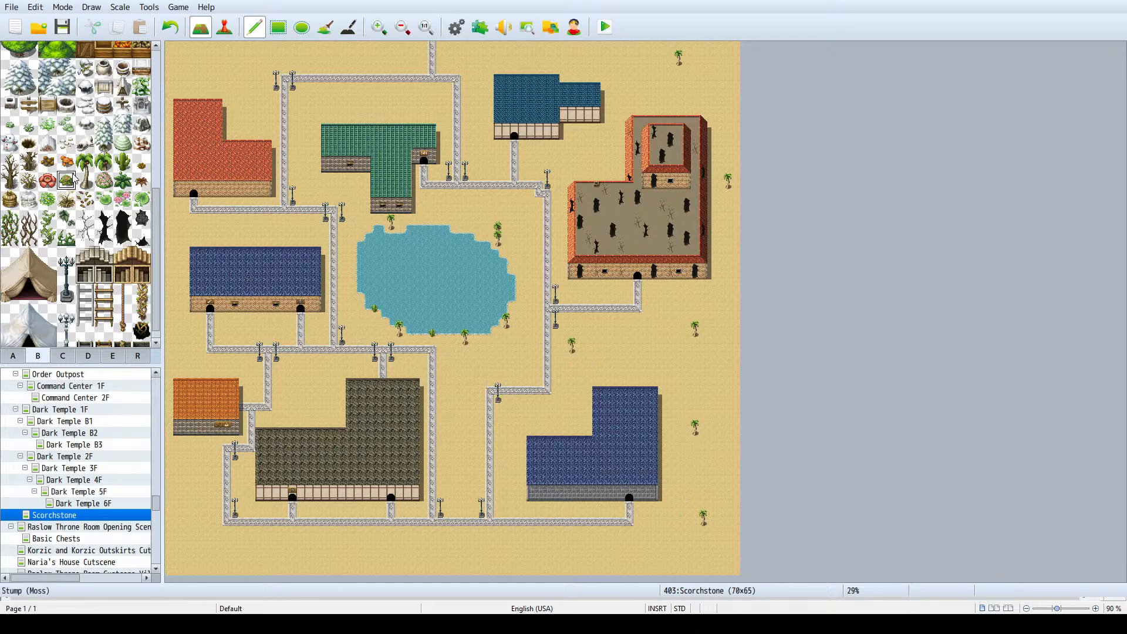
drag(87, 184, 85, 163)
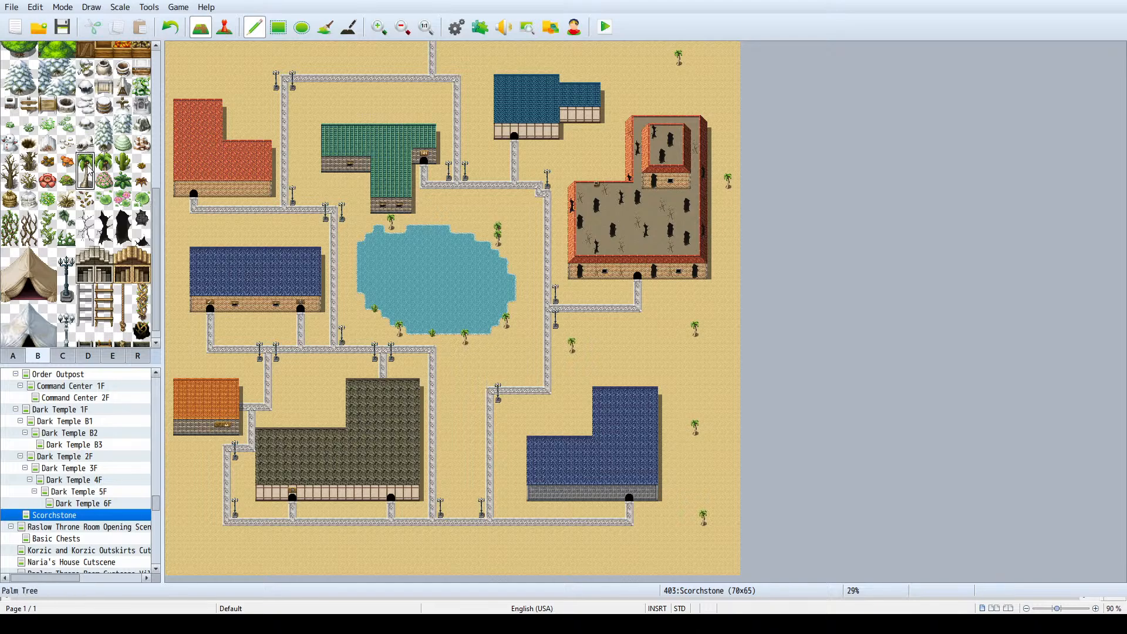
click(630, 355)
click(178, 498)
click(195, 449)
click(172, 320)
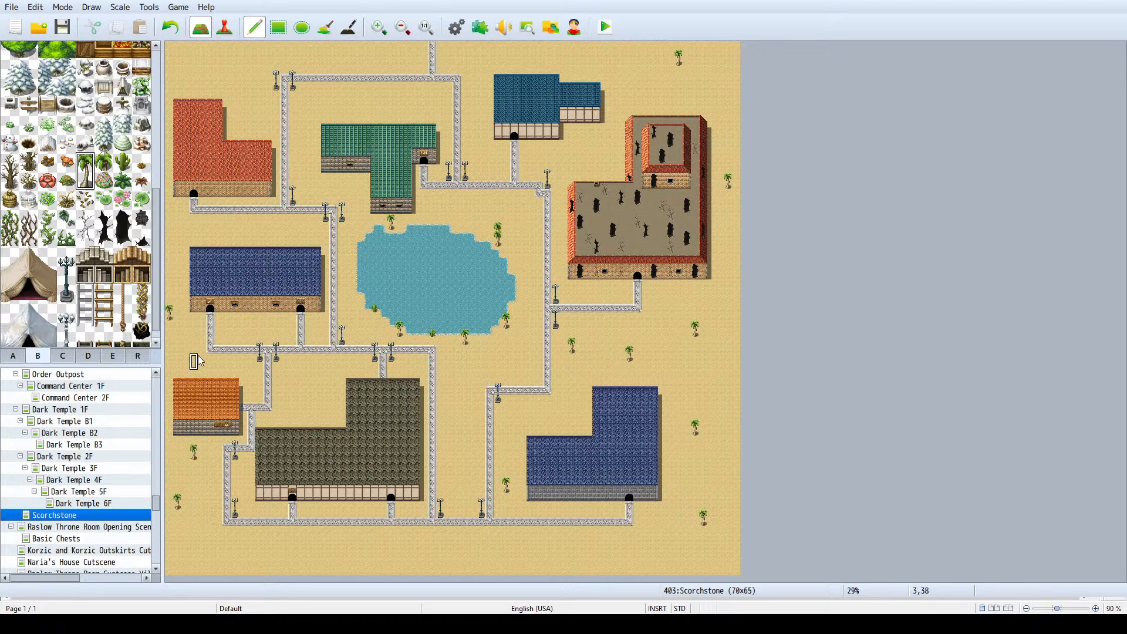
click(243, 364)
click(284, 221)
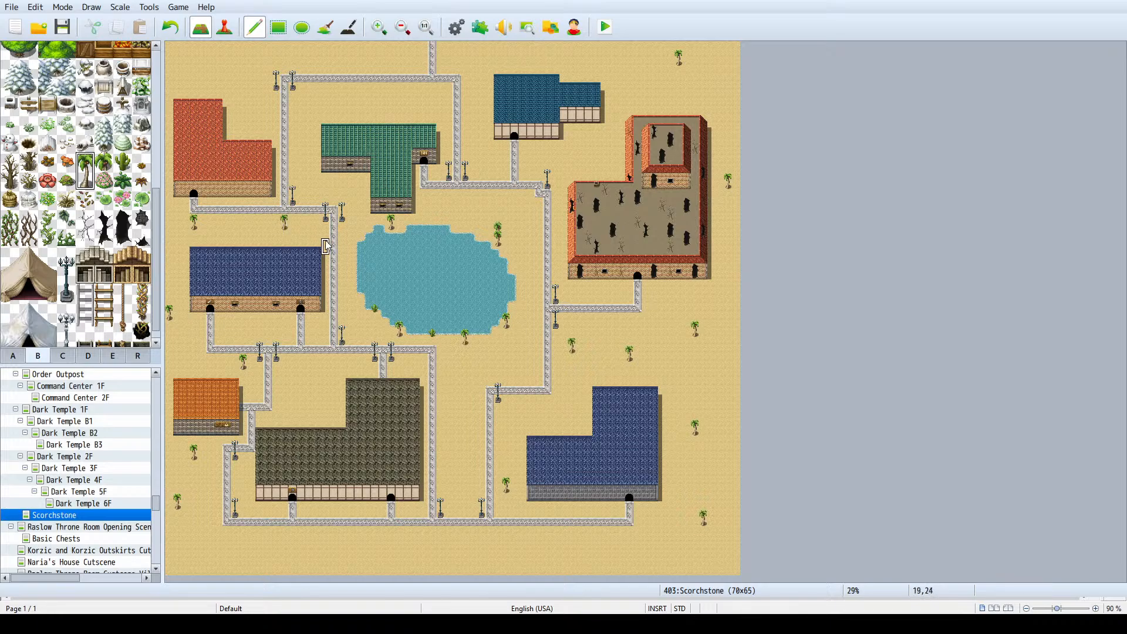
- Place palm trees across the northern sand, around the red-roofed building, north of the inn and beside the teal-roofed building
click(350, 82)
click(203, 58)
click(251, 107)
click(613, 74)
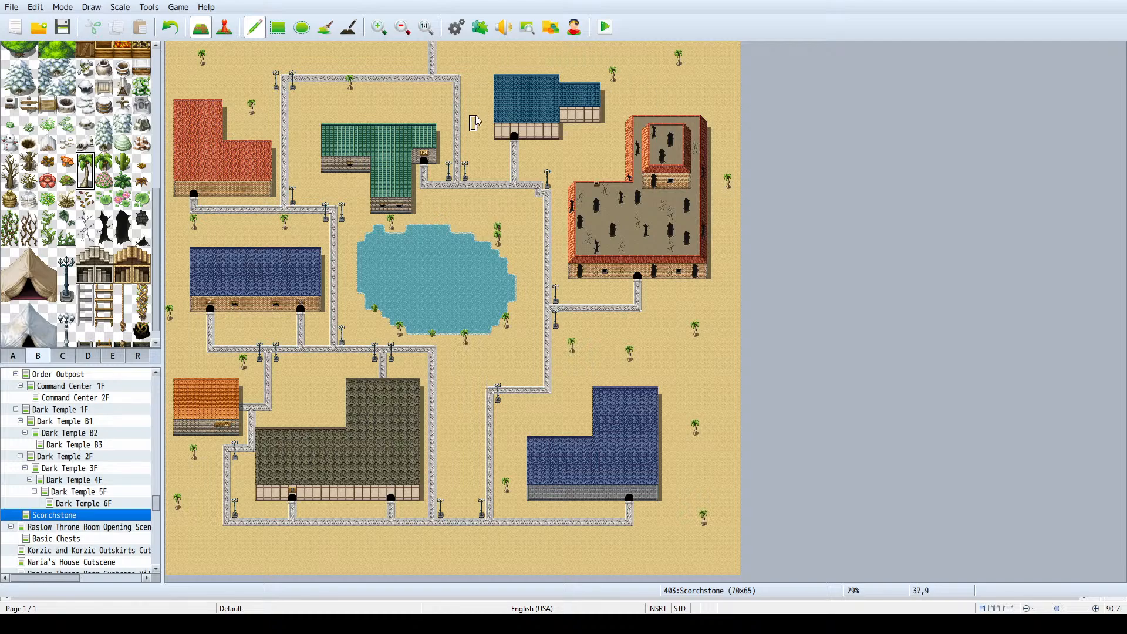
- Add palm trees in the sand southeast of the fortress and around the southeastern blue-roofed building
click(672, 321)
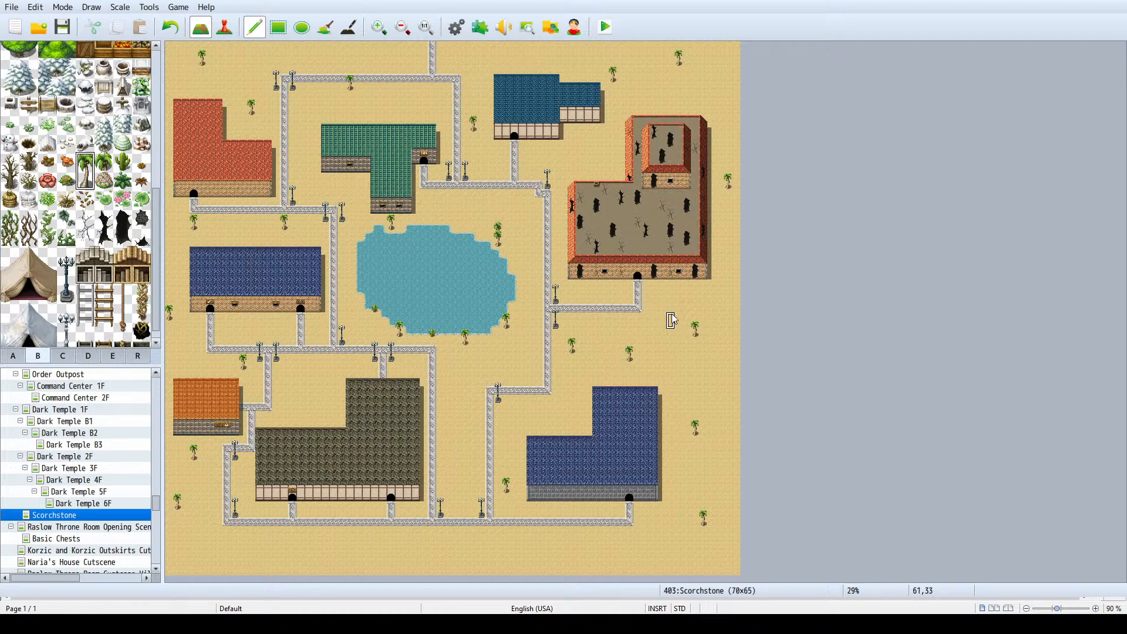
click(729, 271)
click(687, 395)
click(646, 534)
- Place three palm trees along the map's southern edge and two between the roads east of the grey-roofed building
click(392, 558)
click(276, 534)
click(515, 551)
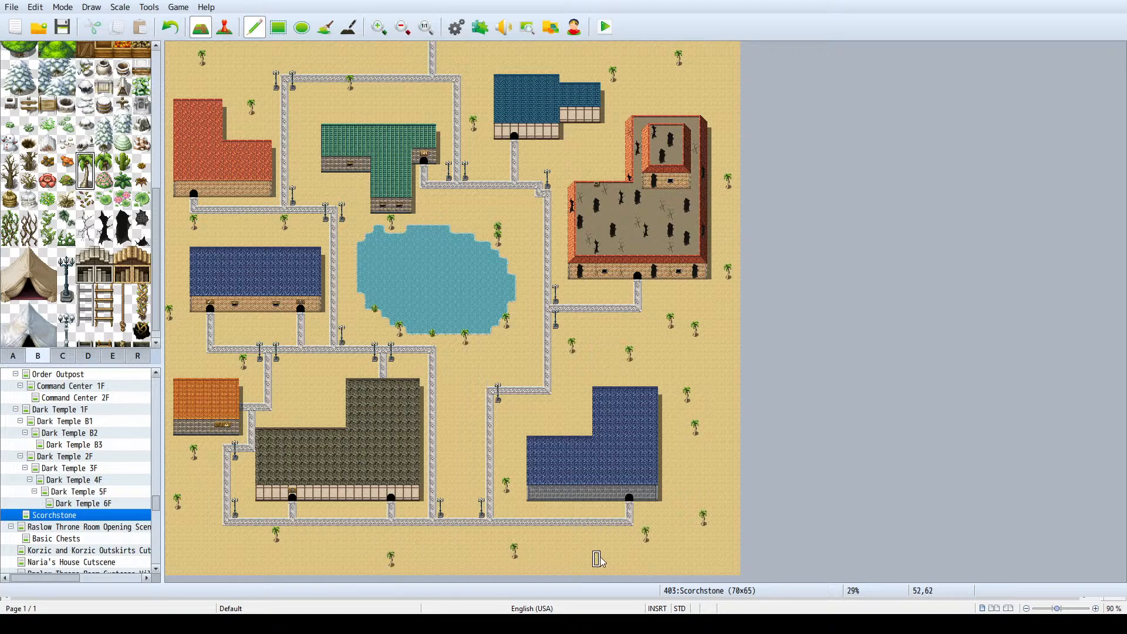
click(465, 460)
click(449, 387)
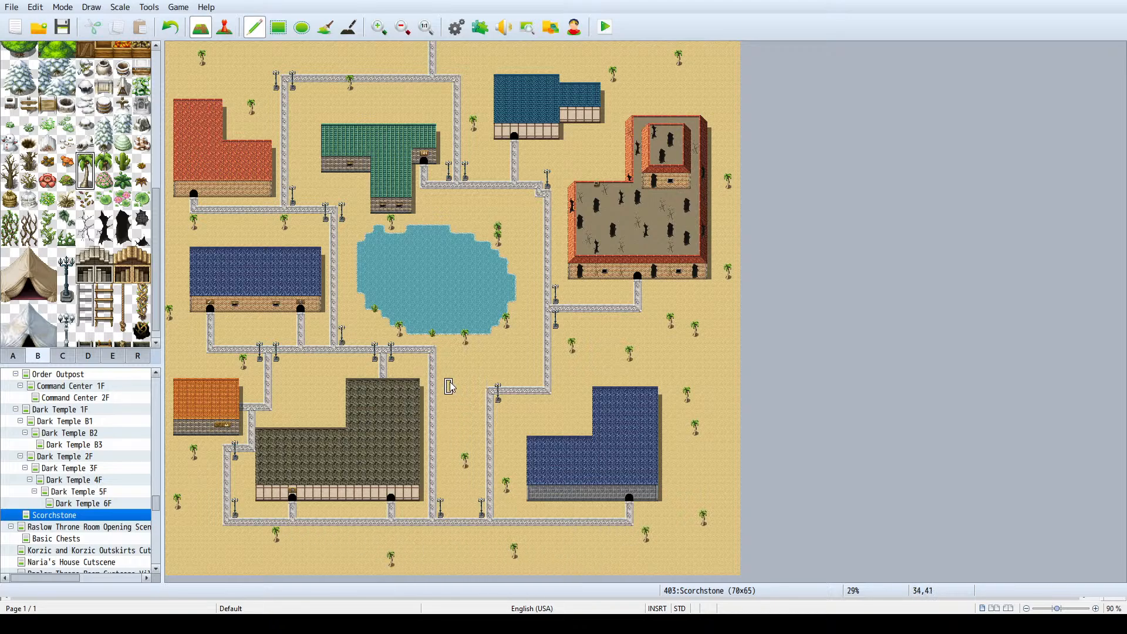
- Add palm trees southeast and northeast of the lake, west and north of the inn, and south of the teal-roofed building's wing
click(523, 353)
click(481, 198)
click(301, 148)
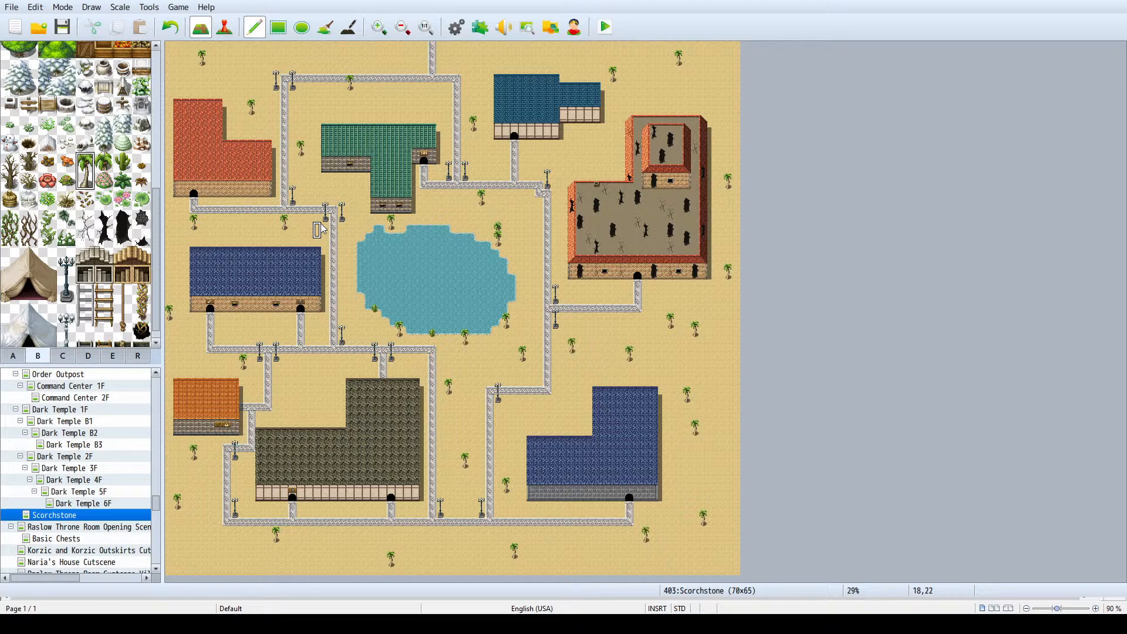
click(424, 107)
click(598, 156)
- Scatter small green desert plants around the southeastern building, along the eastern side and north of the fortress
click(104, 162)
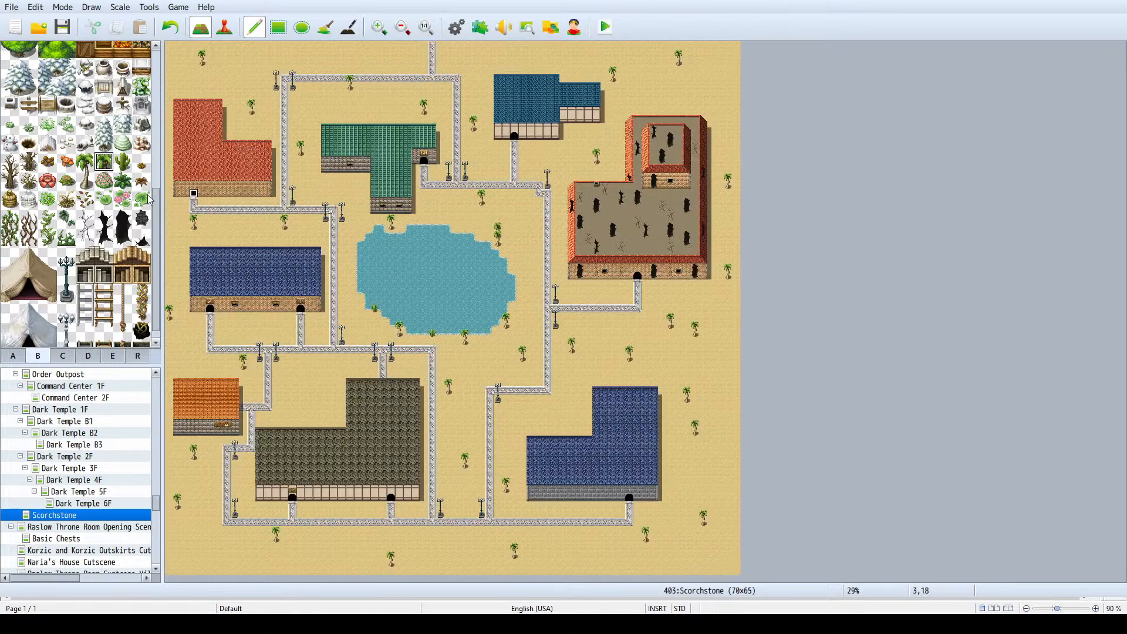
click(123, 162)
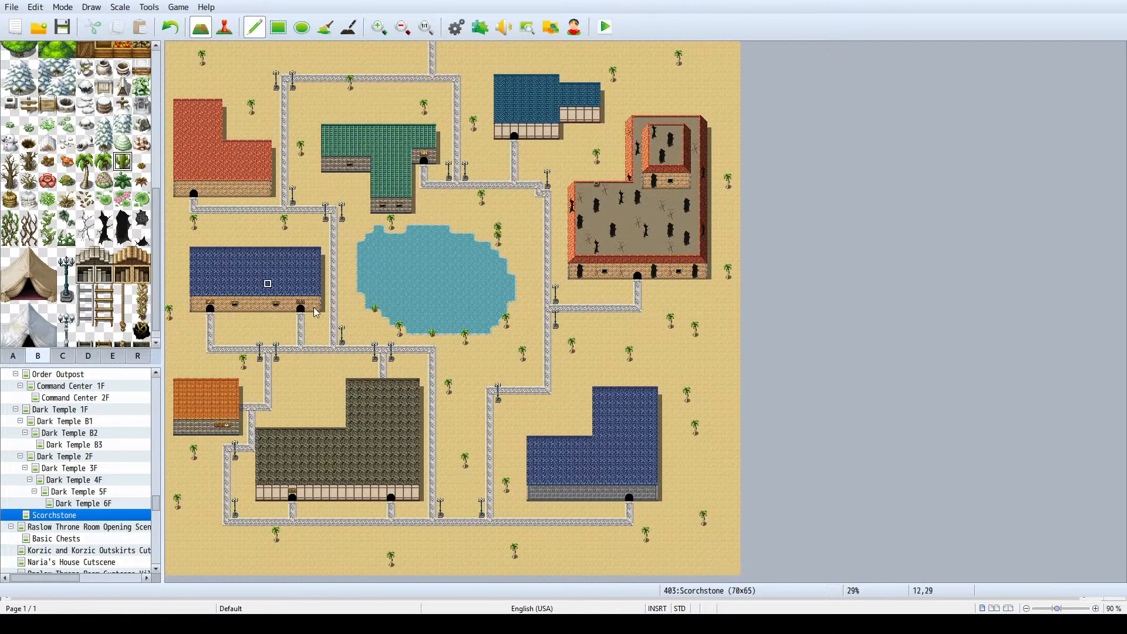
click(565, 383)
click(449, 423)
click(597, 555)
click(704, 465)
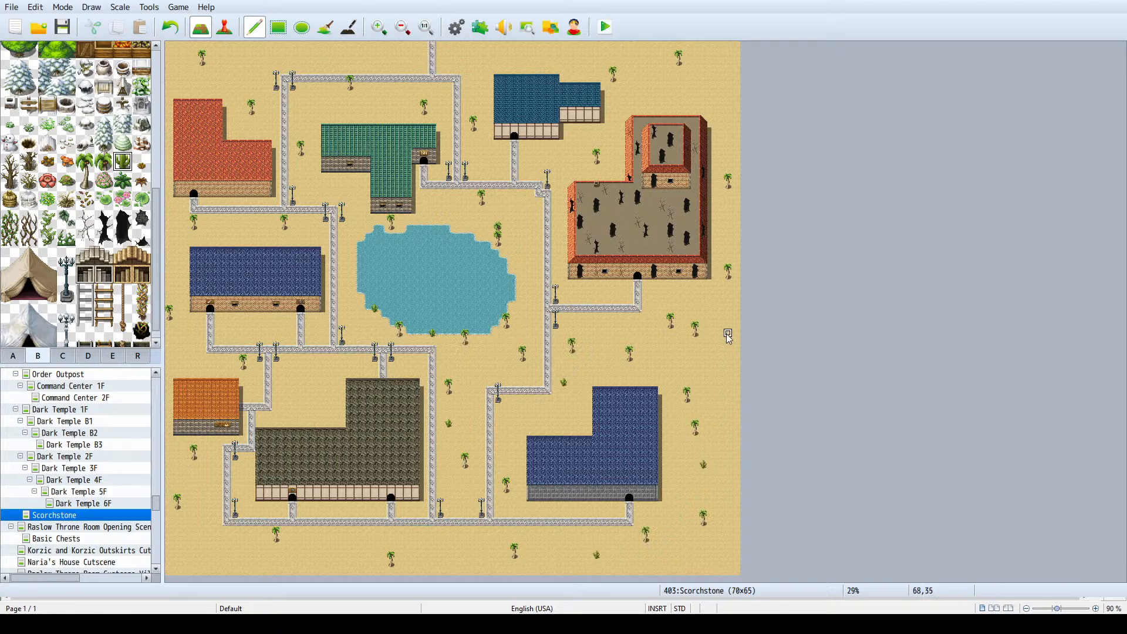
click(711, 309)
click(654, 78)
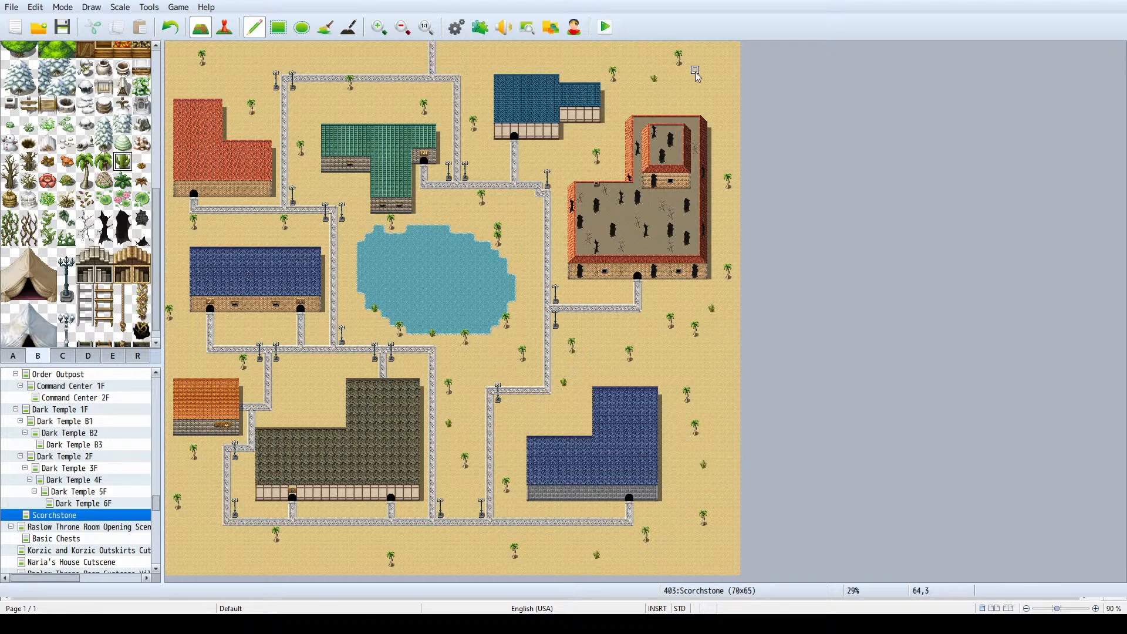
- Scatter small desert plants across the northern edge and around the inn, undoing one misplaced plant near the northern road
click(515, 54)
click(712, 87)
click(342, 111)
click(409, 47)
key(ctrl+z)
click(352, 56)
click(209, 80)
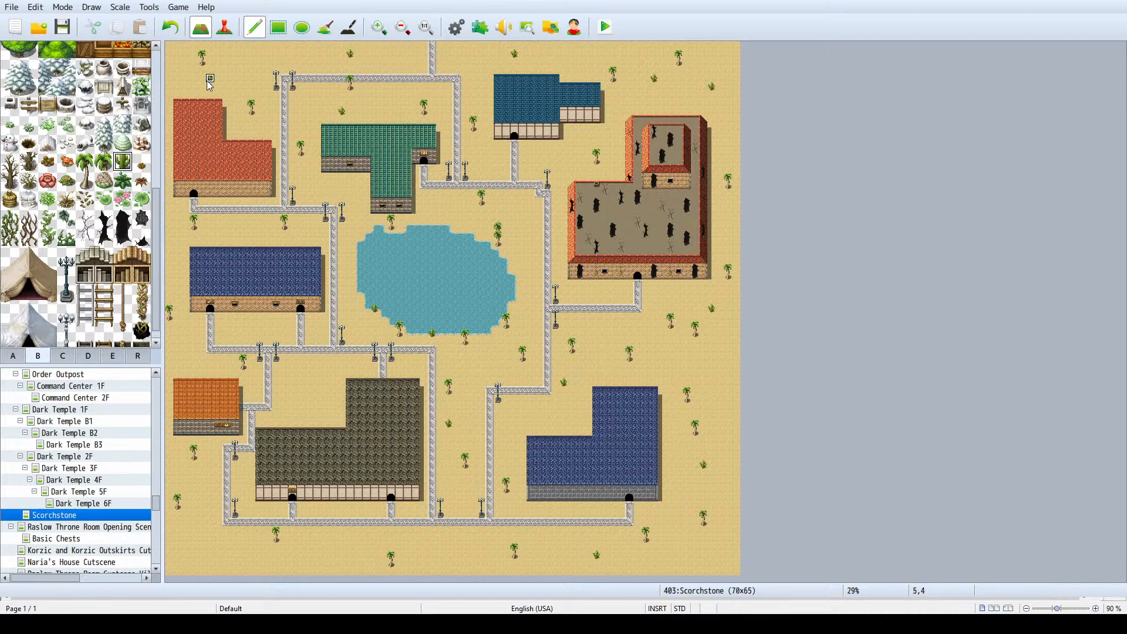
click(474, 62)
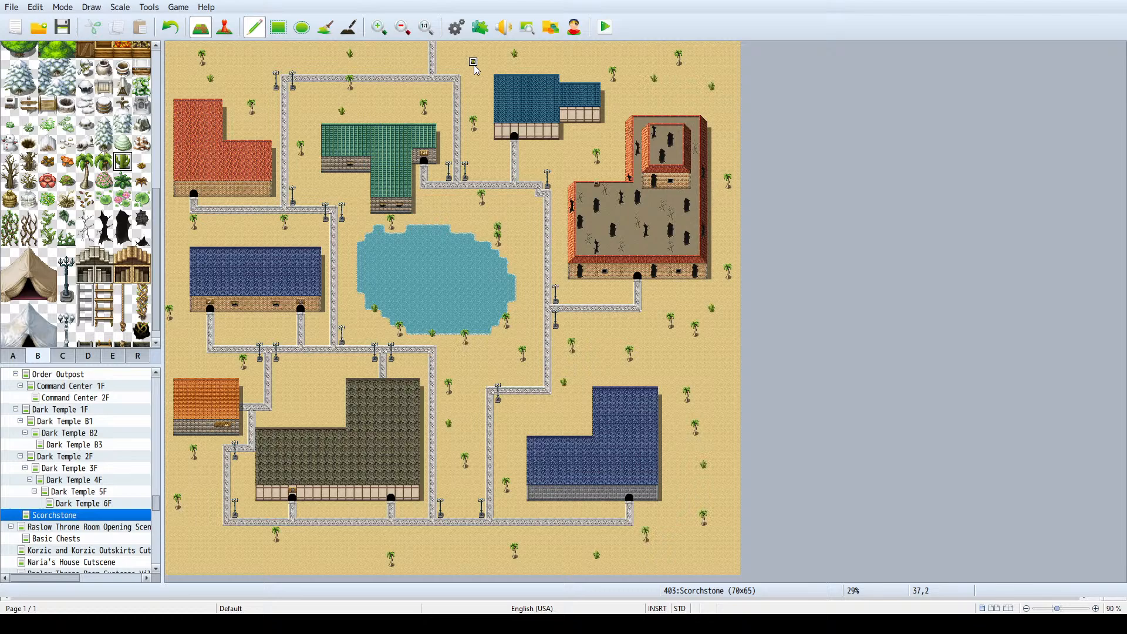
click(400, 62)
click(318, 186)
- Add small desert plants around the western blue-roofed building, along the southern edge and near the southeastern building
click(243, 235)
click(175, 276)
click(457, 539)
click(531, 408)
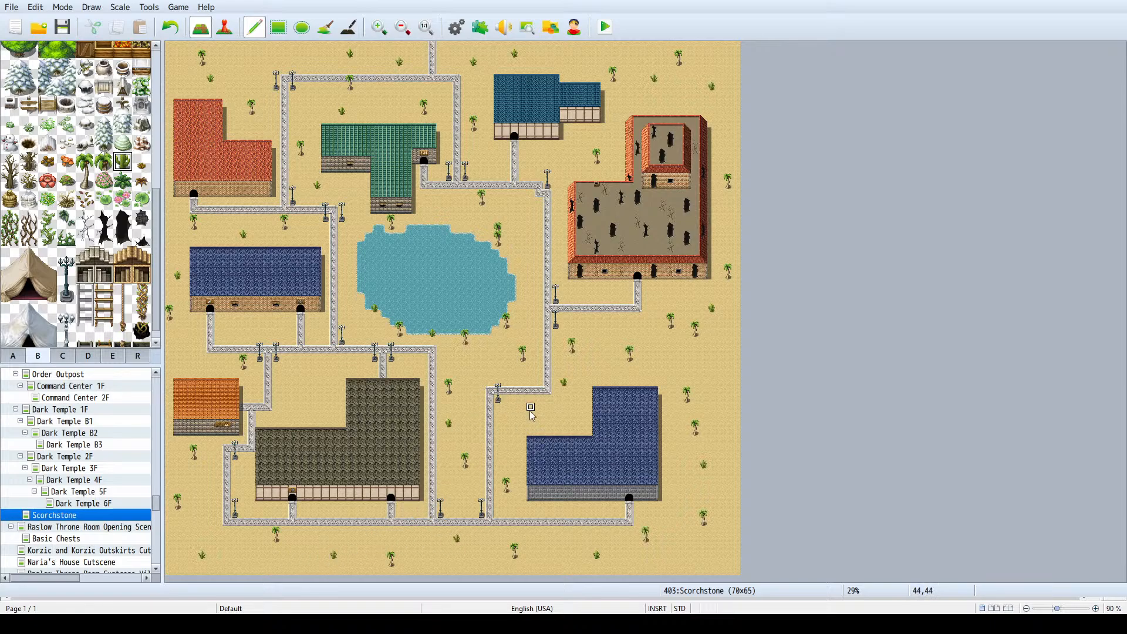
click(687, 360)
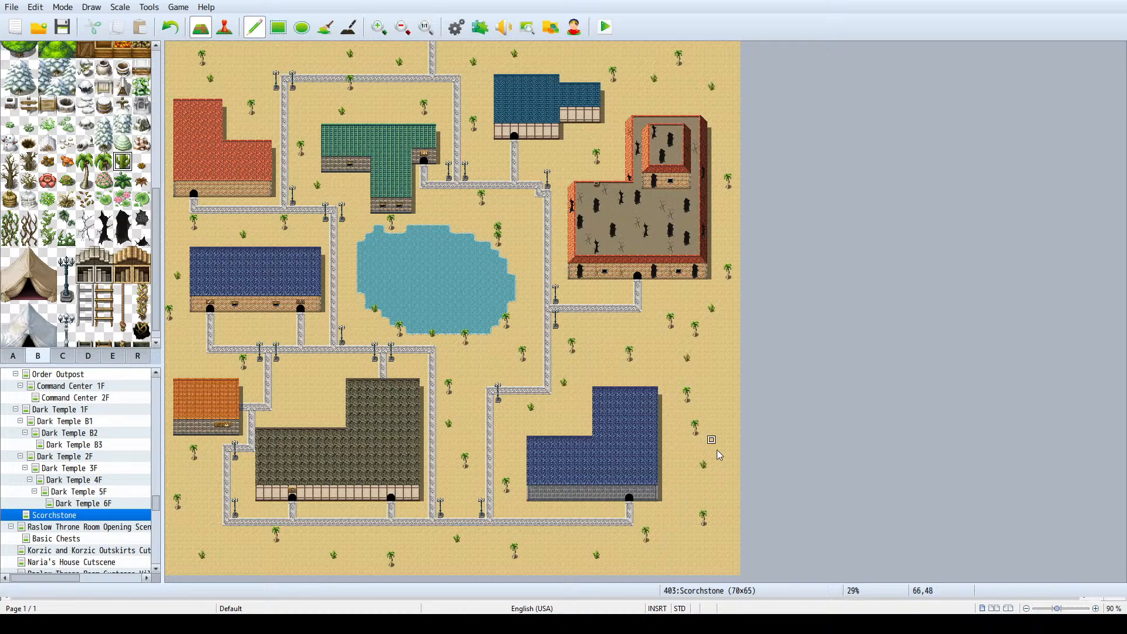
click(705, 554)
- Place two palm trees in the sand between the orange-roofed house and the grey-roofed building
drag(86, 160, 86, 180)
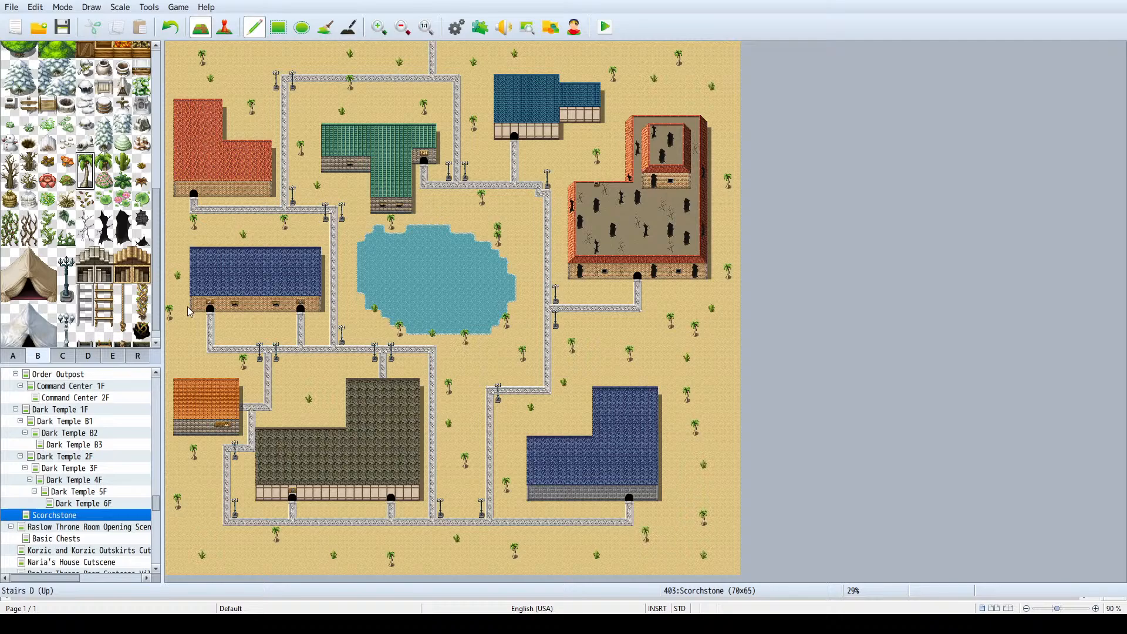
click(327, 371)
click(286, 405)
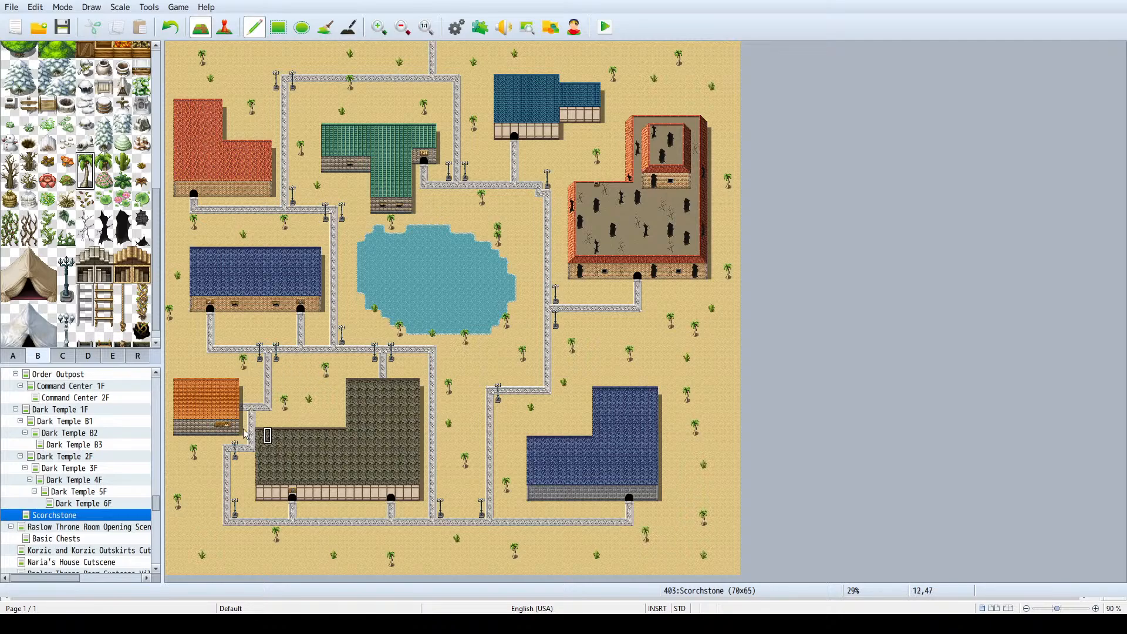
- Place Boulder B tiles in the sand north of the orange-roofed house and south of the red-roofed building
scroll(81, 210, up, 1)
scroll(82, 210, up, 4)
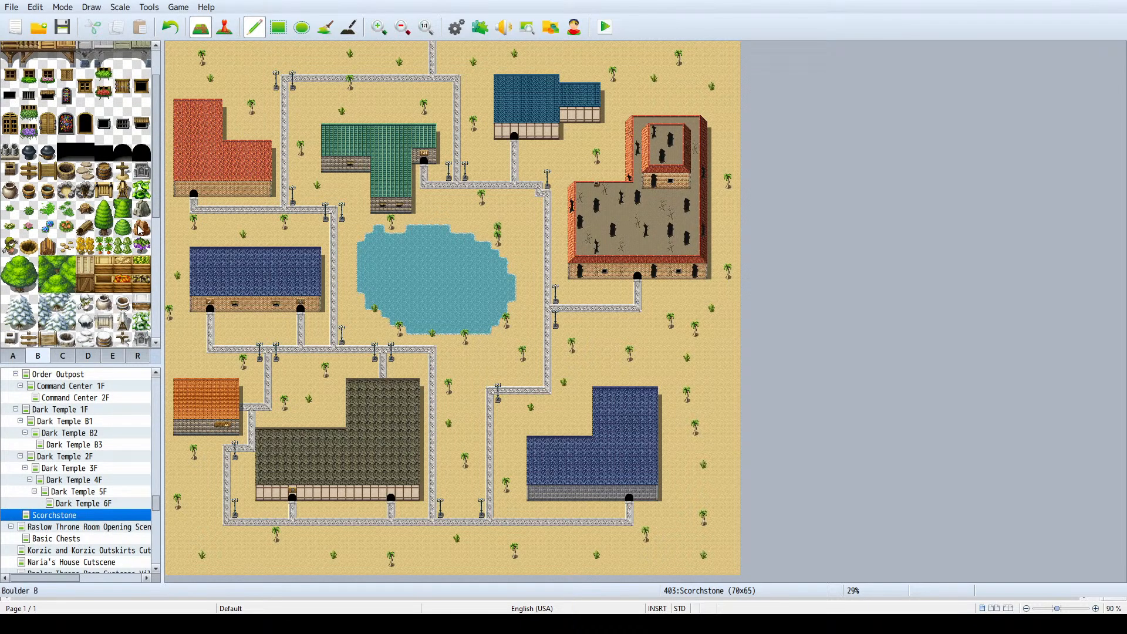
click(143, 227)
click(194, 367)
click(218, 228)
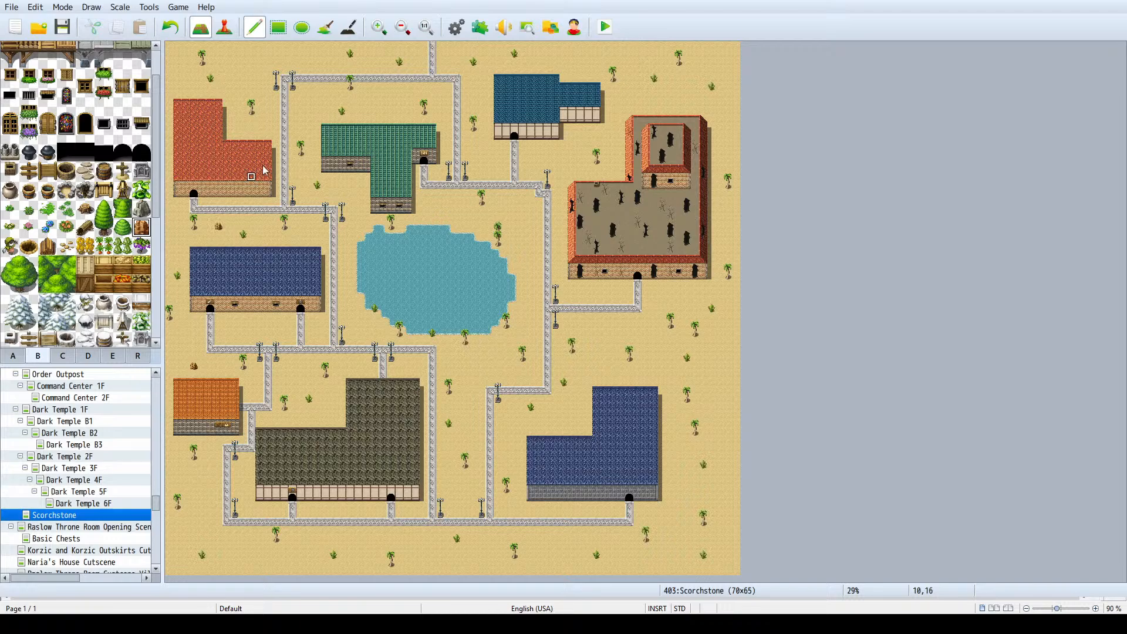
- Scatter boulders north of the inn, along the northern edge, northwest of the fortress and around the southeastern building
click(326, 112)
click(539, 55)
click(556, 162)
click(646, 358)
click(719, 458)
click(682, 551)
click(506, 432)
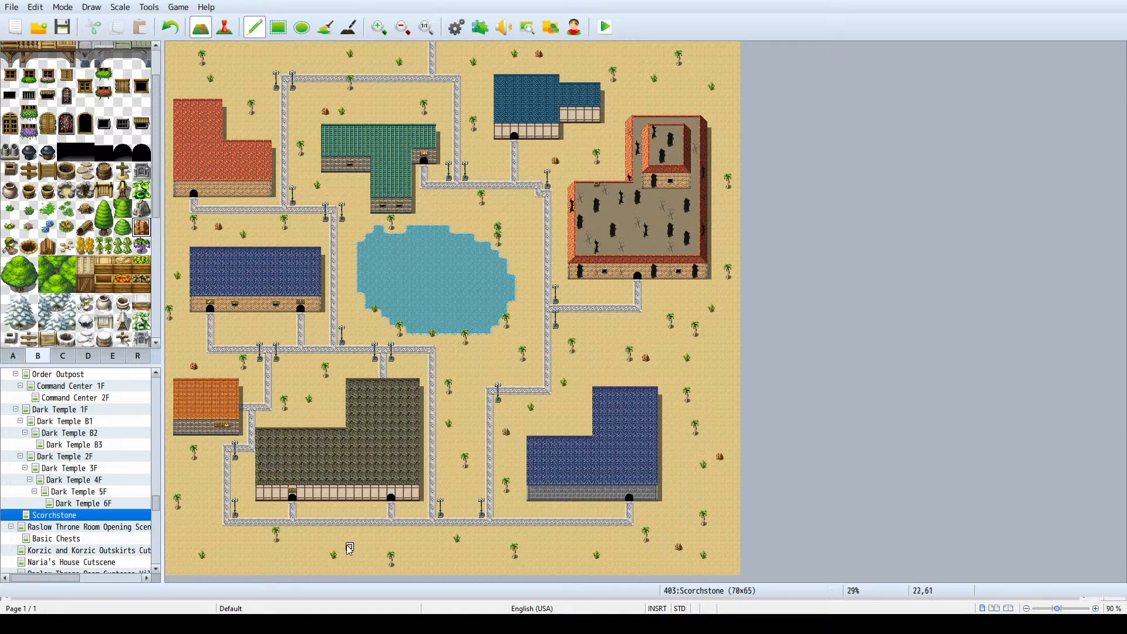
- Add boulders in the southwestern corner, south of the western blue-roofed building and at the lake's northwestern shore
click(276, 557)
click(202, 523)
click(259, 326)
click(350, 187)
click(367, 178)
click(342, 235)
click(358, 236)
- Place boulders north of the fortress, off its southeastern corner and west of the southeastern building's upper wing
click(679, 96)
click(717, 293)
click(572, 417)
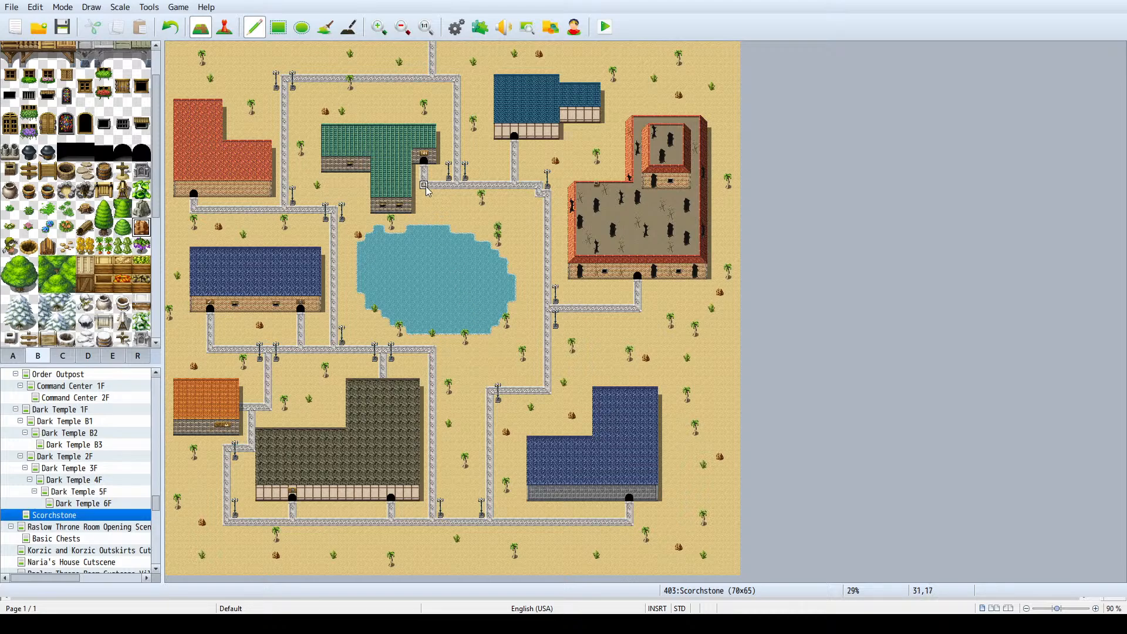
- Increase the Scorchstone map's height to 70 tiles
ctrl+scroll(427, 182, down, 1)
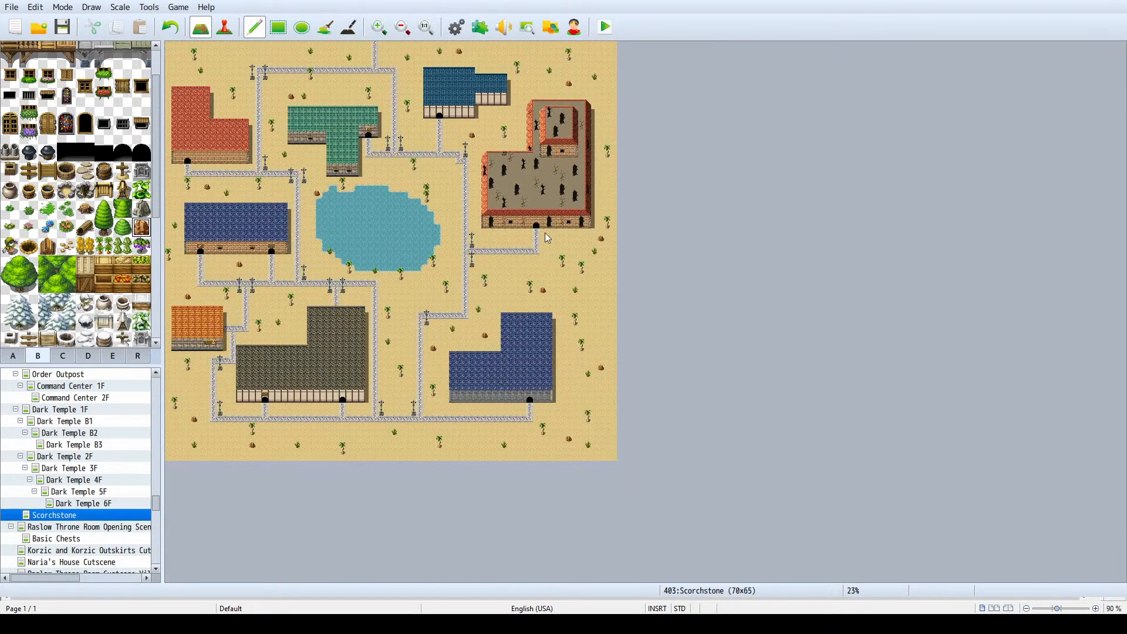
key(space)
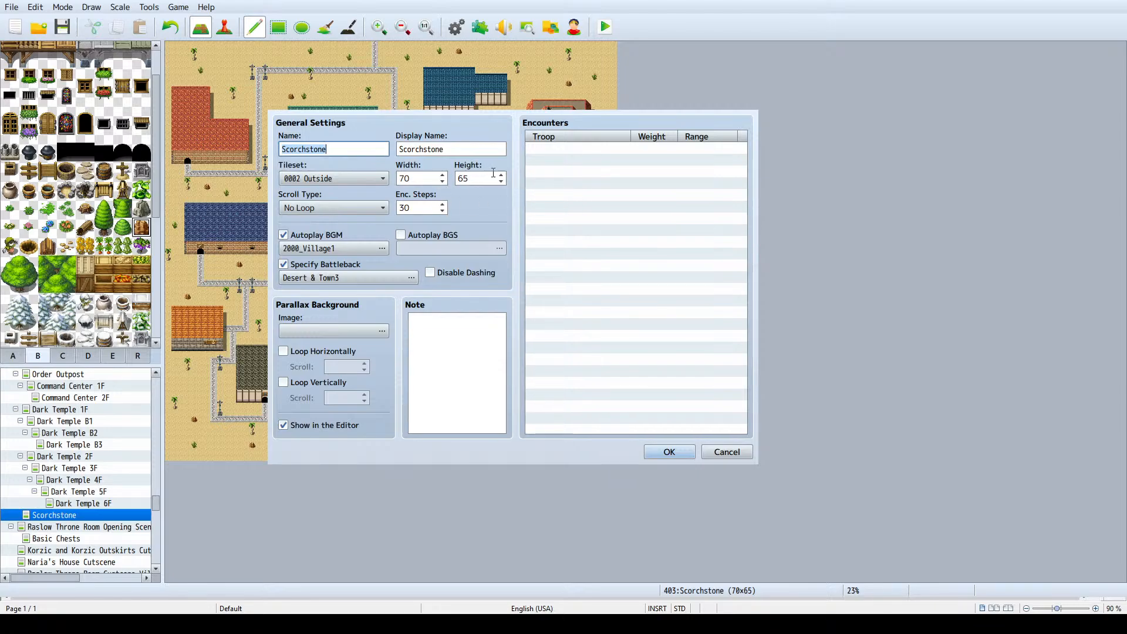
click(502, 175)
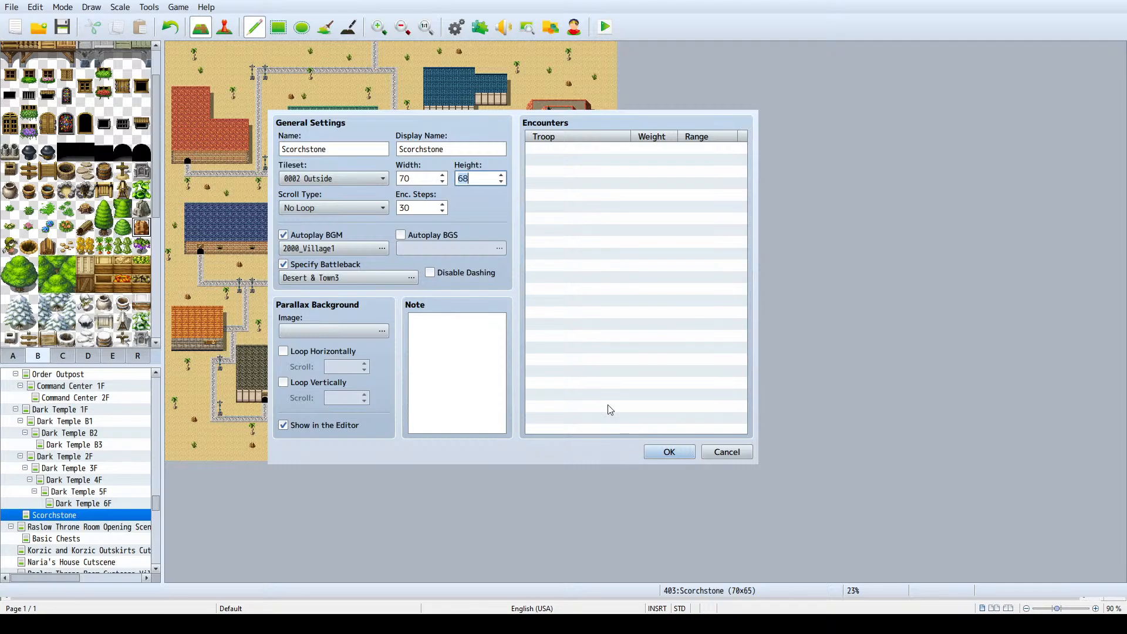
click(656, 452)
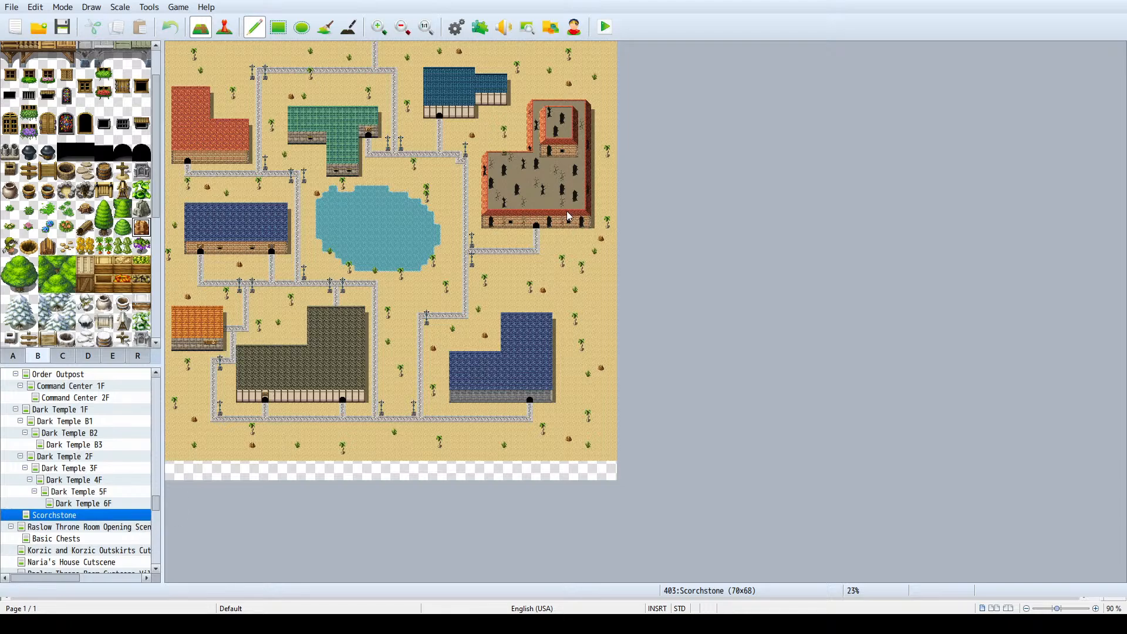
click(503, 174)
click(669, 452)
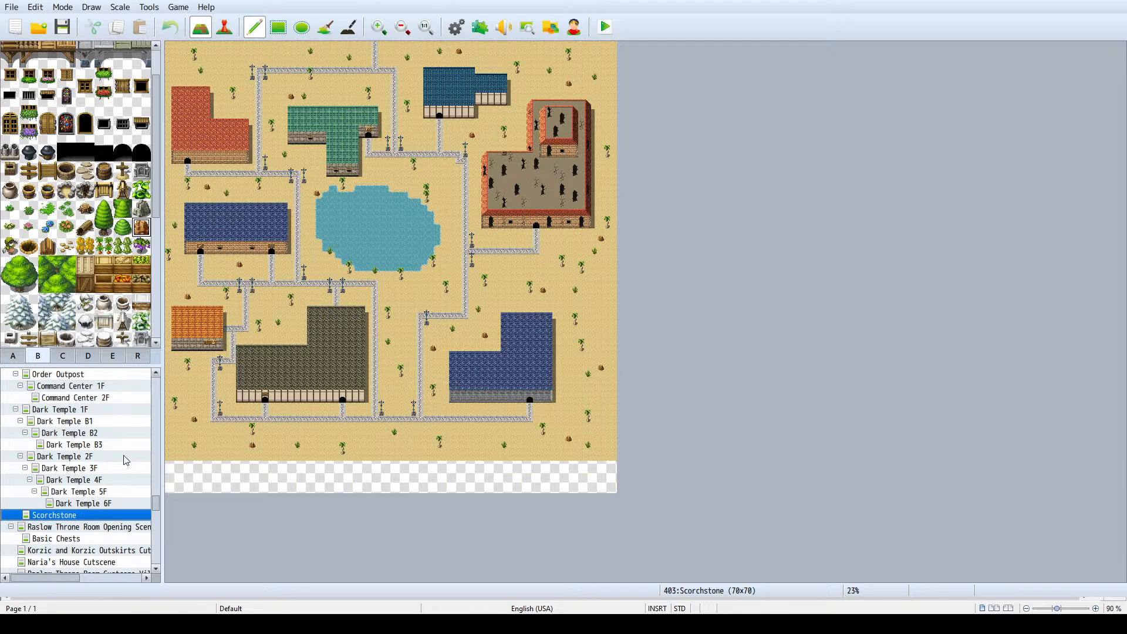
key(space)
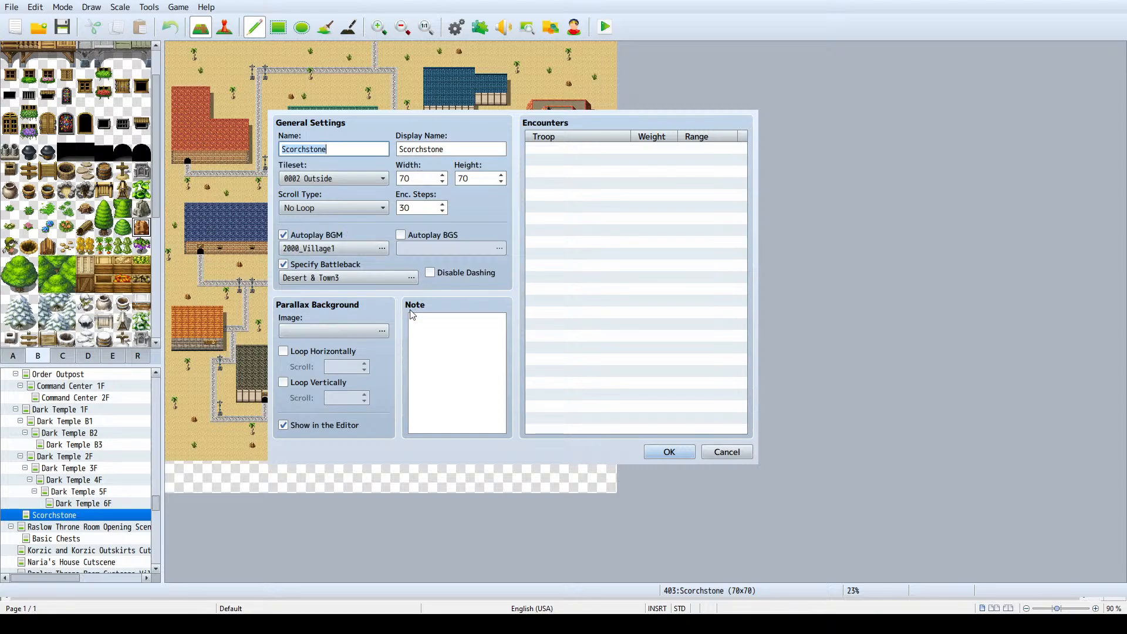
click(727, 452)
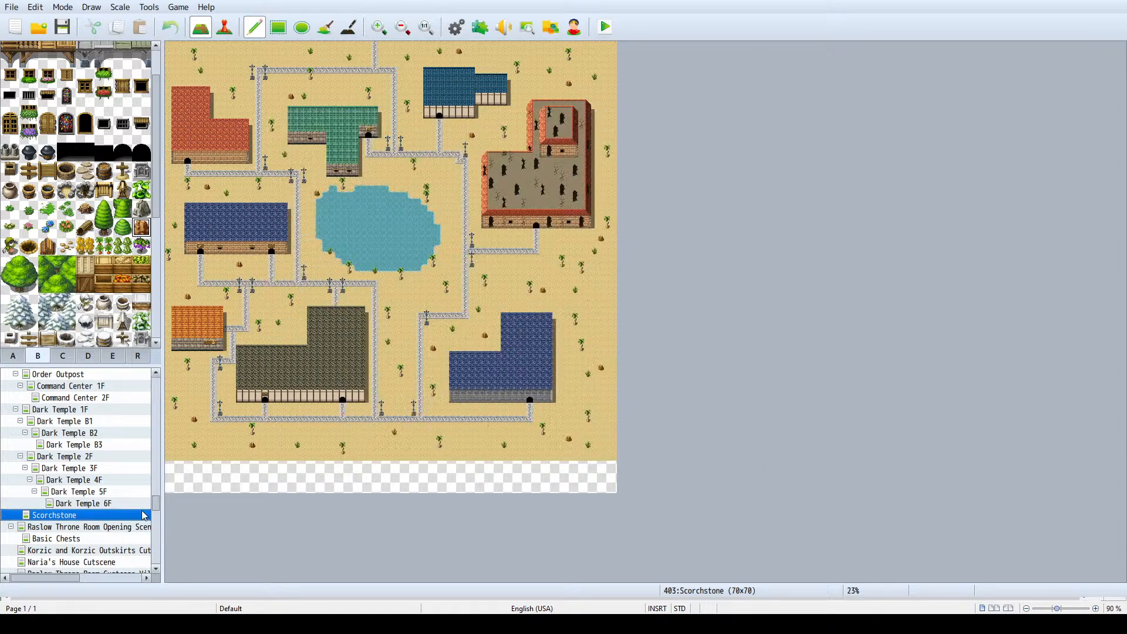
click(179, 577)
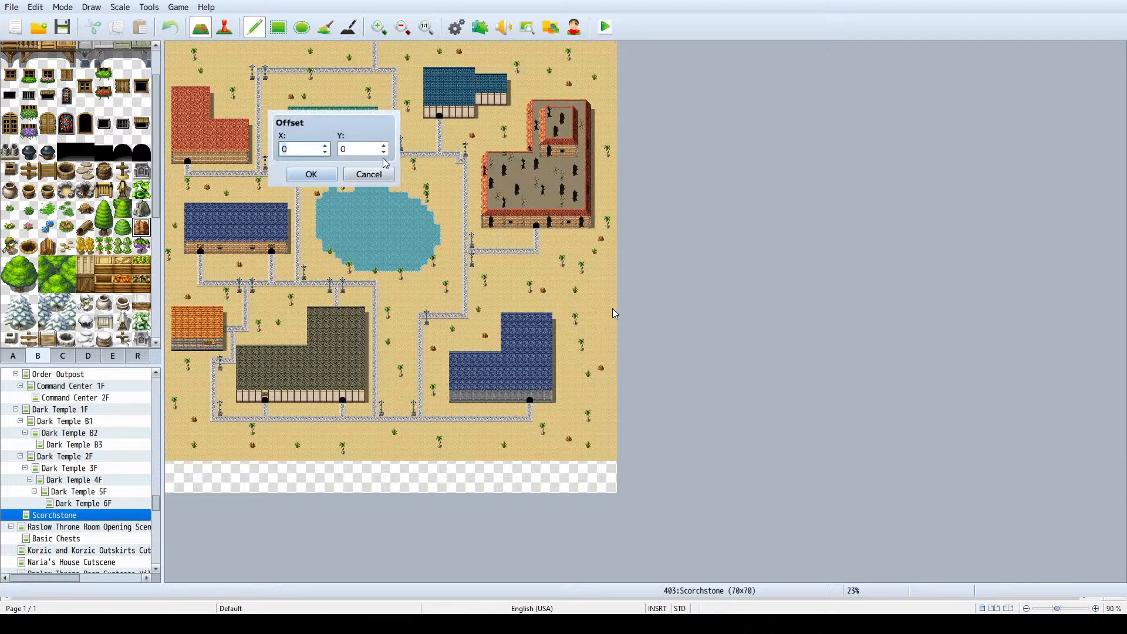
click(385, 153)
click(325, 173)
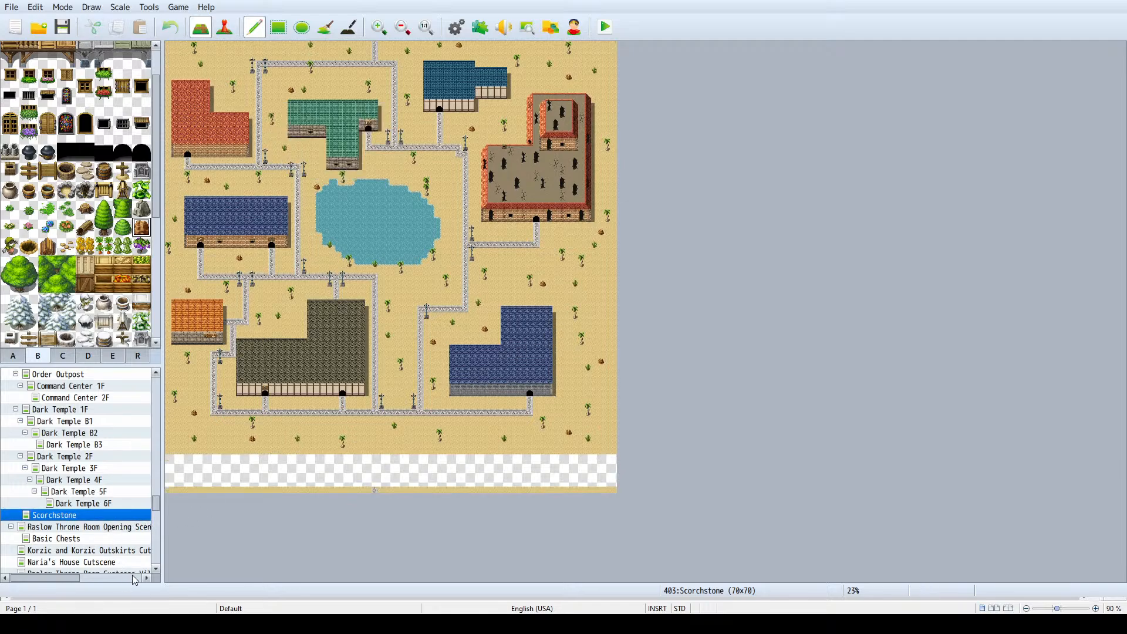
click(383, 147)
click(311, 178)
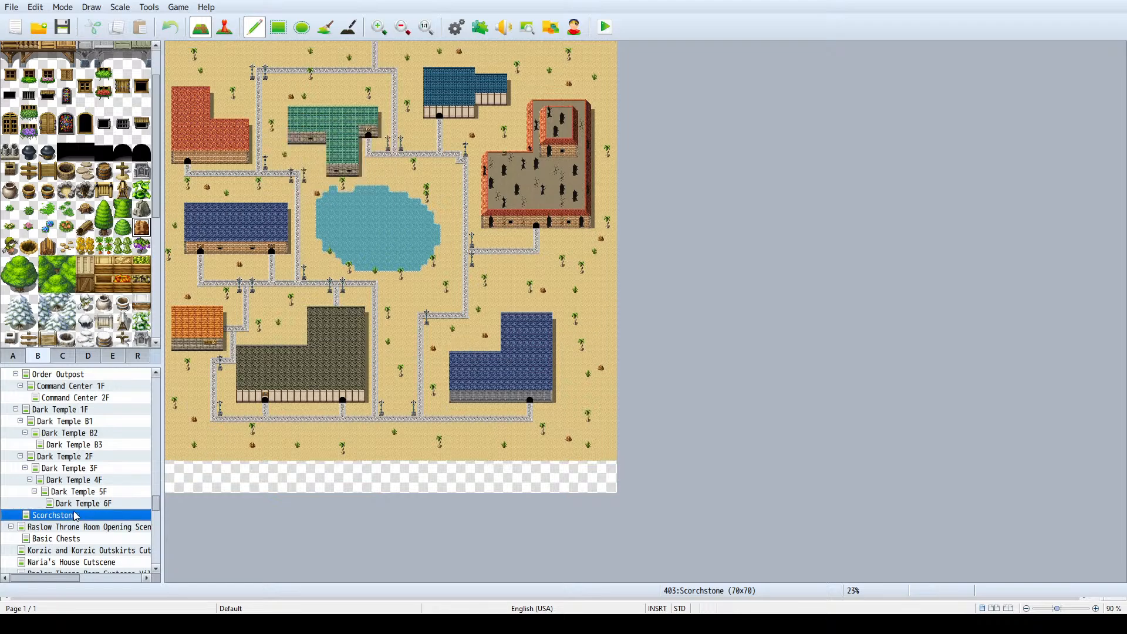
- Shift the whole map down by five tiles so the empty rows lie along the northern edge
click(90, 580)
click(384, 145)
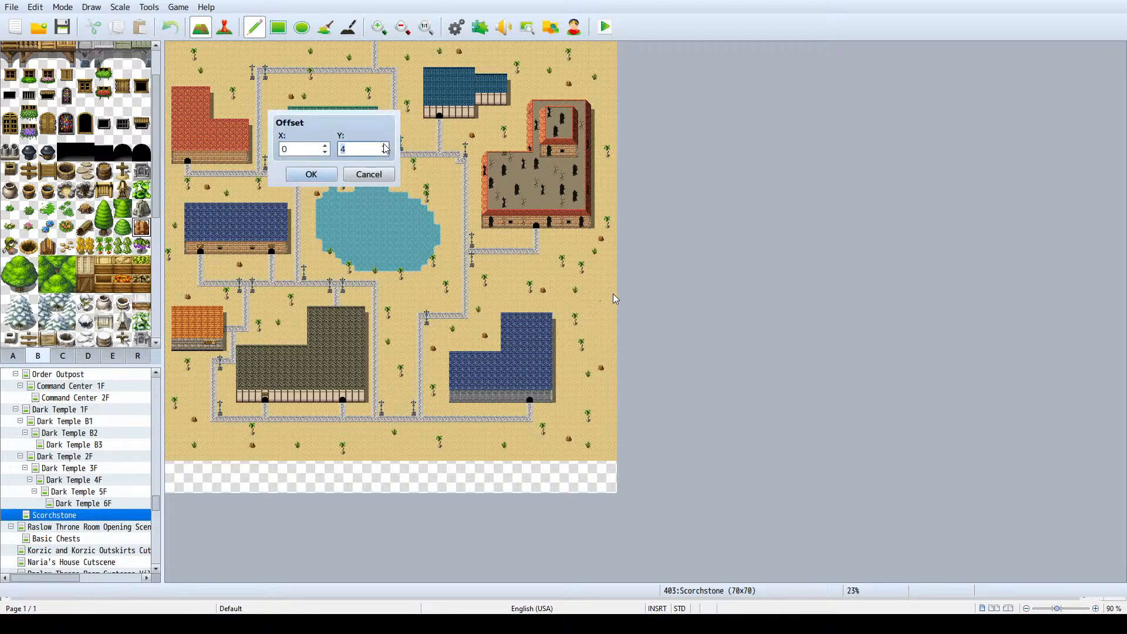
click(311, 174)
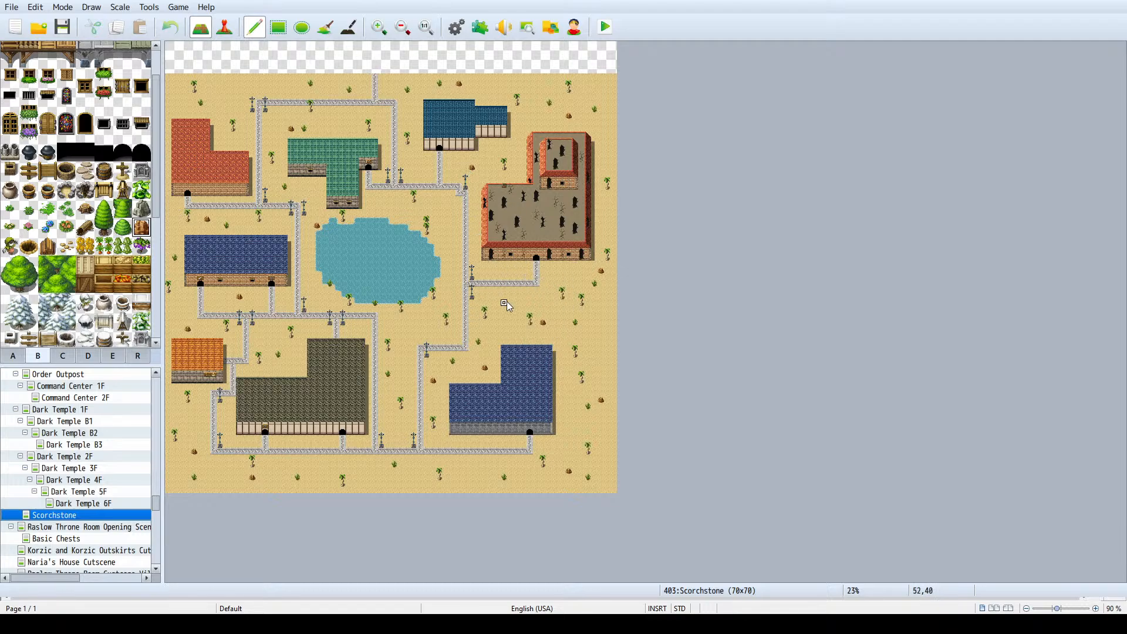
- Flood-fill the empty rows along the map's northern edge with the solid black tile
scroll(109, 211, down, 2)
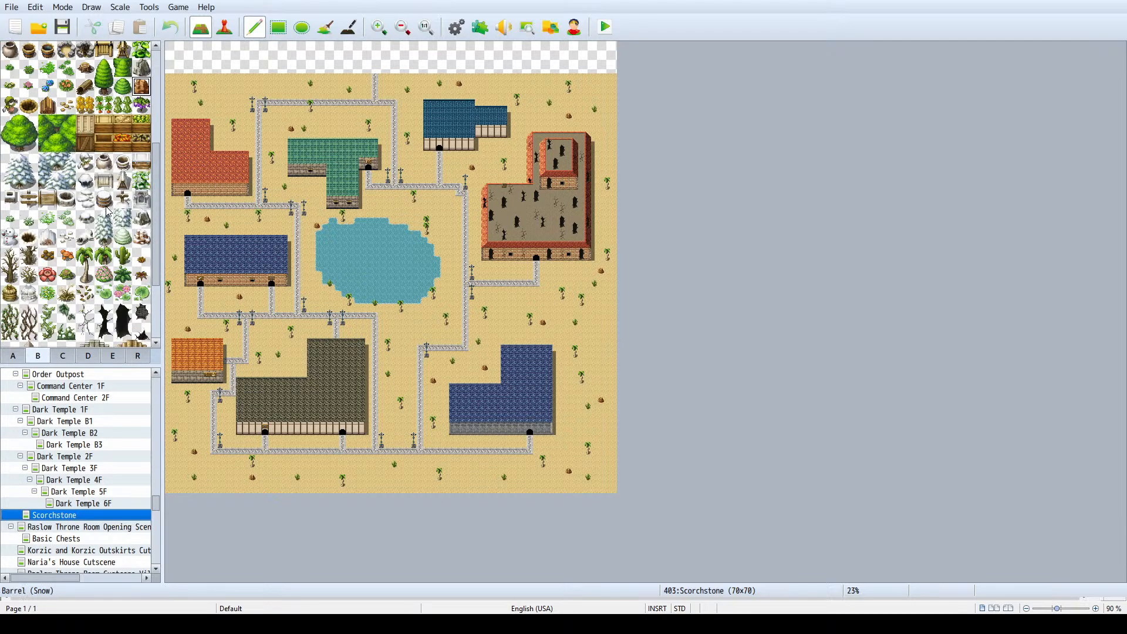
scroll(106, 206, down, 2)
click(59, 353)
click(23, 357)
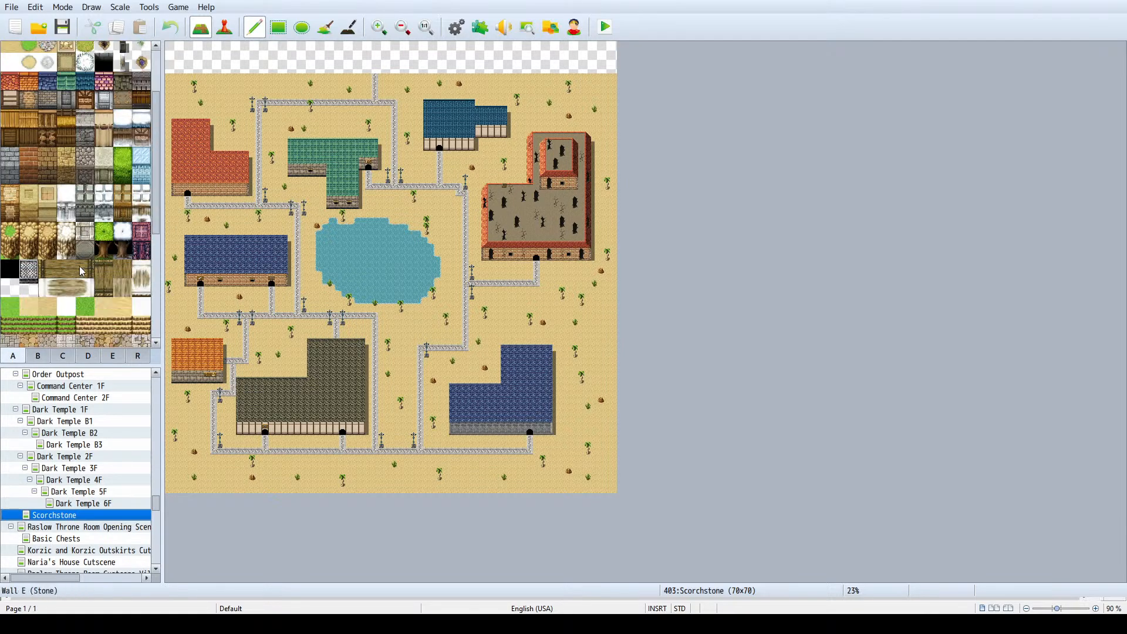
scroll(76, 270, down, 2)
click(10, 164)
click(325, 27)
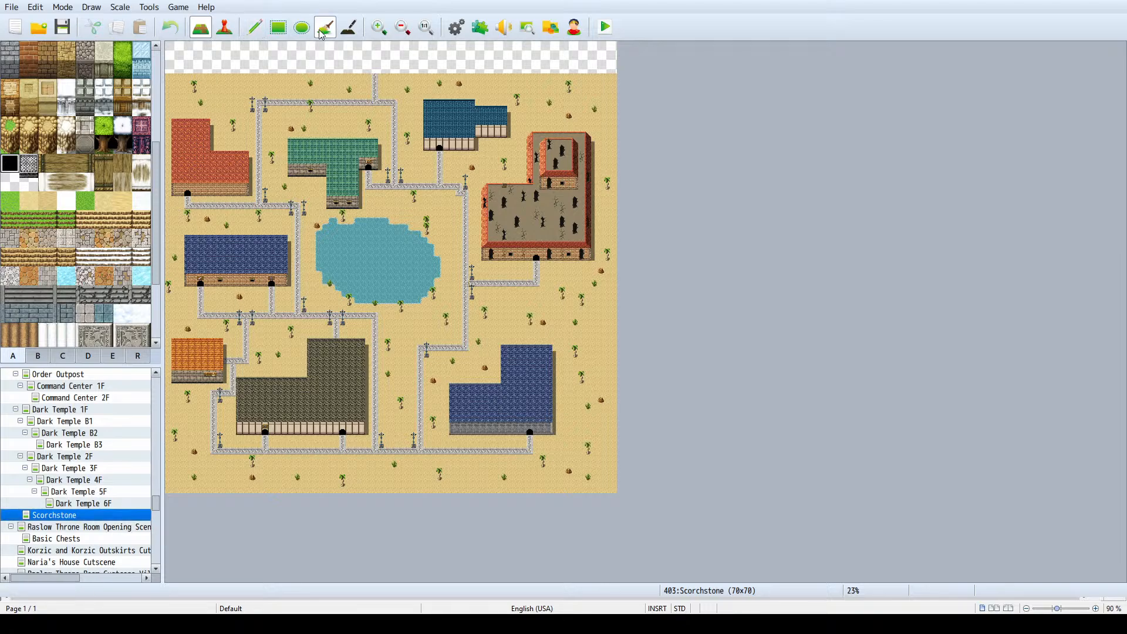
click(324, 50)
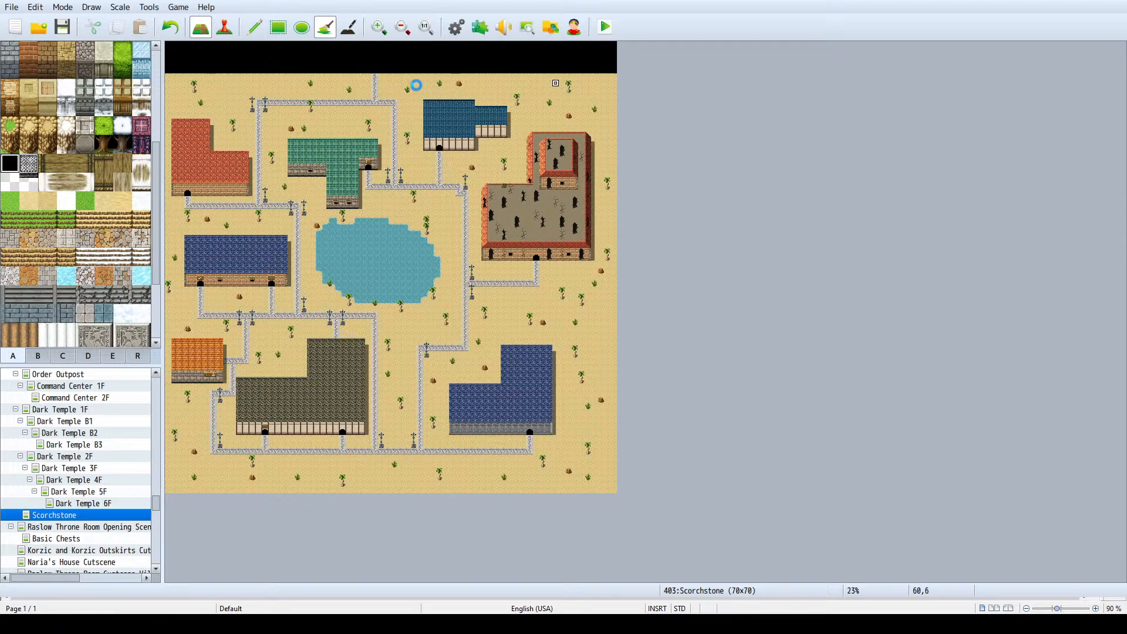
- Draw a stone road from the southern street down to the map's southern edge, undoing and redrawing the first stroke
ctrl+scroll(397, 82, up, 3)
scroll(423, 141, up, 4)
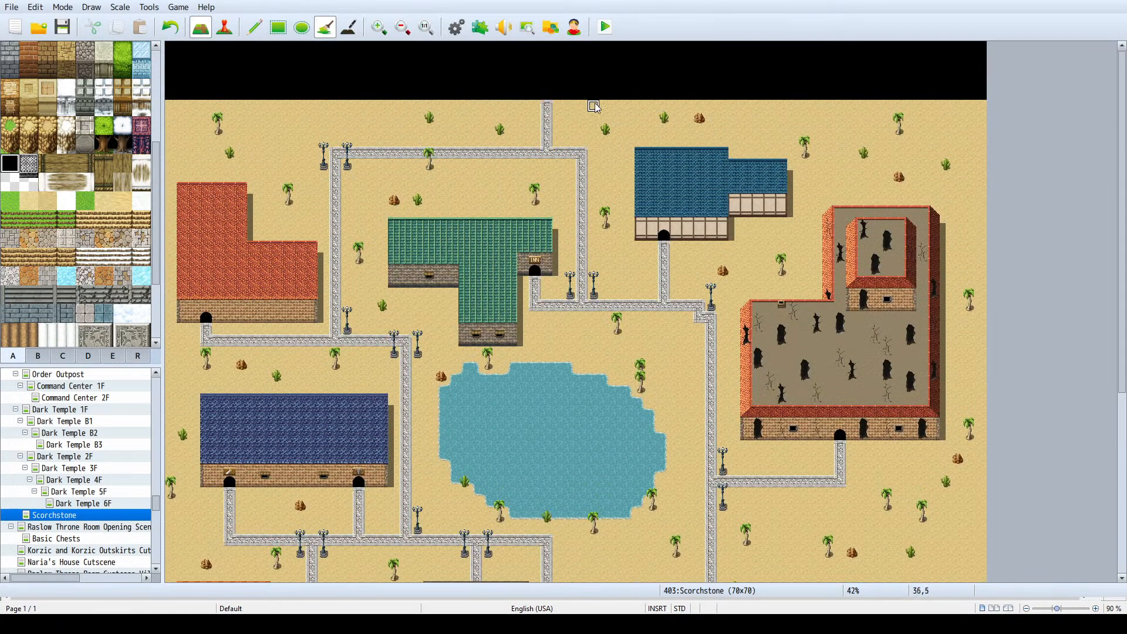
ctrl+scroll(594, 107, up, 3)
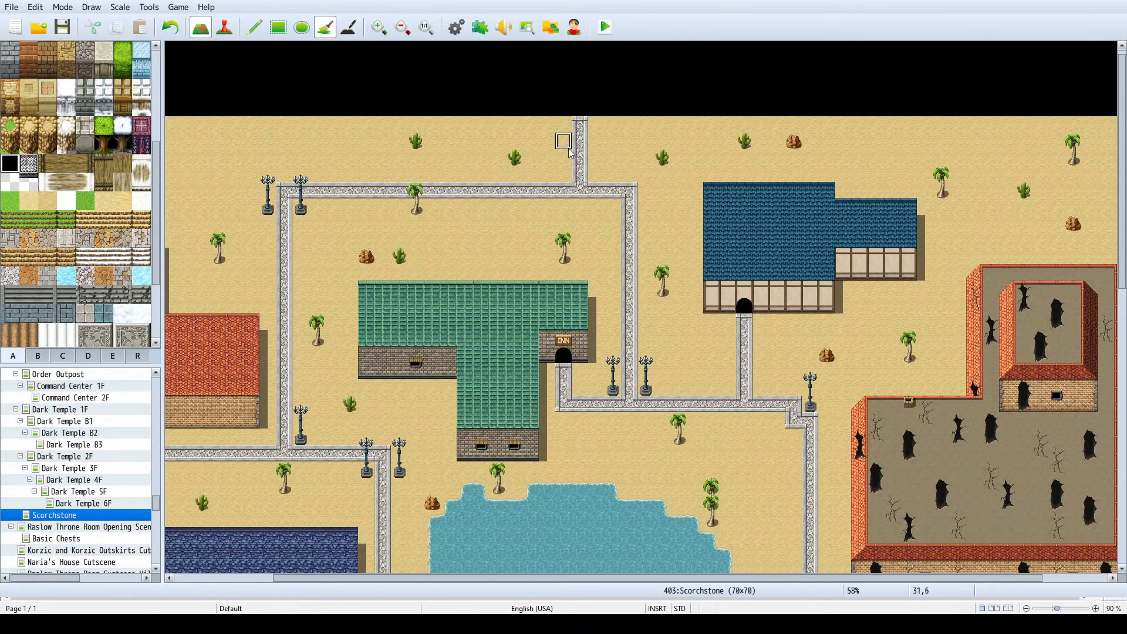
ctrl+scroll(569, 151, down, 5)
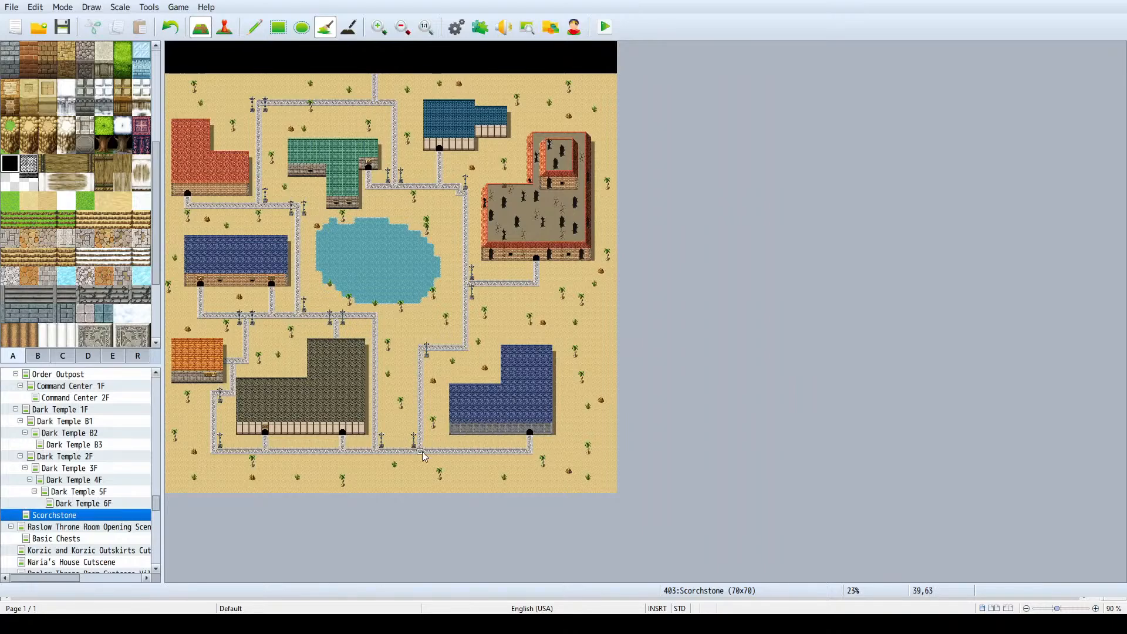
click(254, 26)
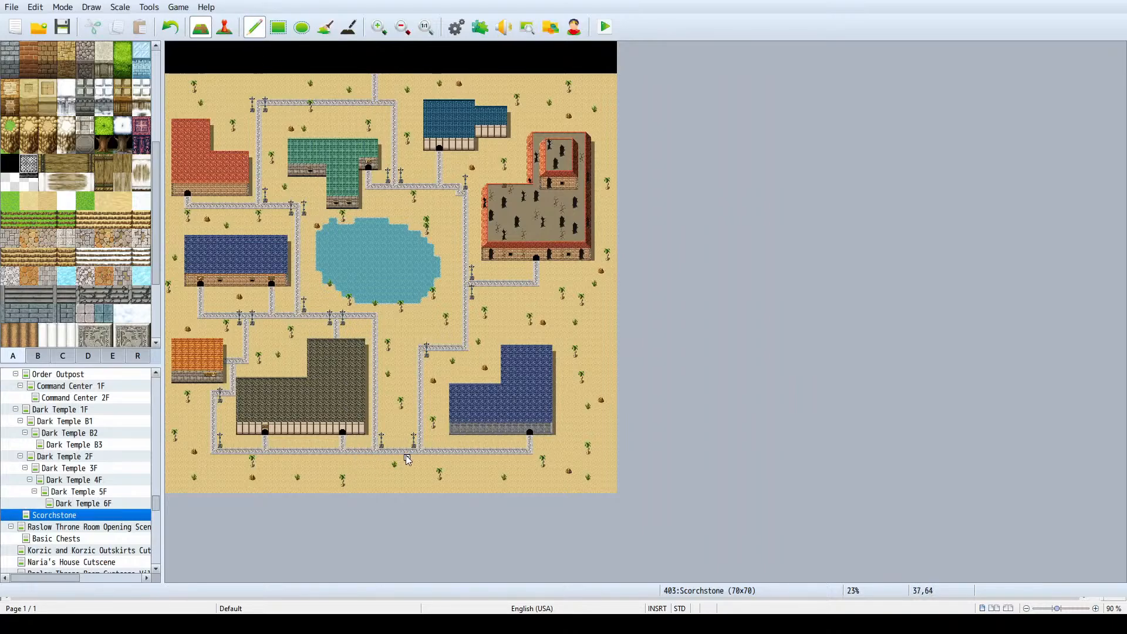
drag(408, 459, 414, 492)
key(ctrl+z)
drag(401, 458, 402, 504)
- Connect the two parallel southern roads with a short stone road east of the grey-roofed building
ctrl+scroll(447, 286, up, 2)
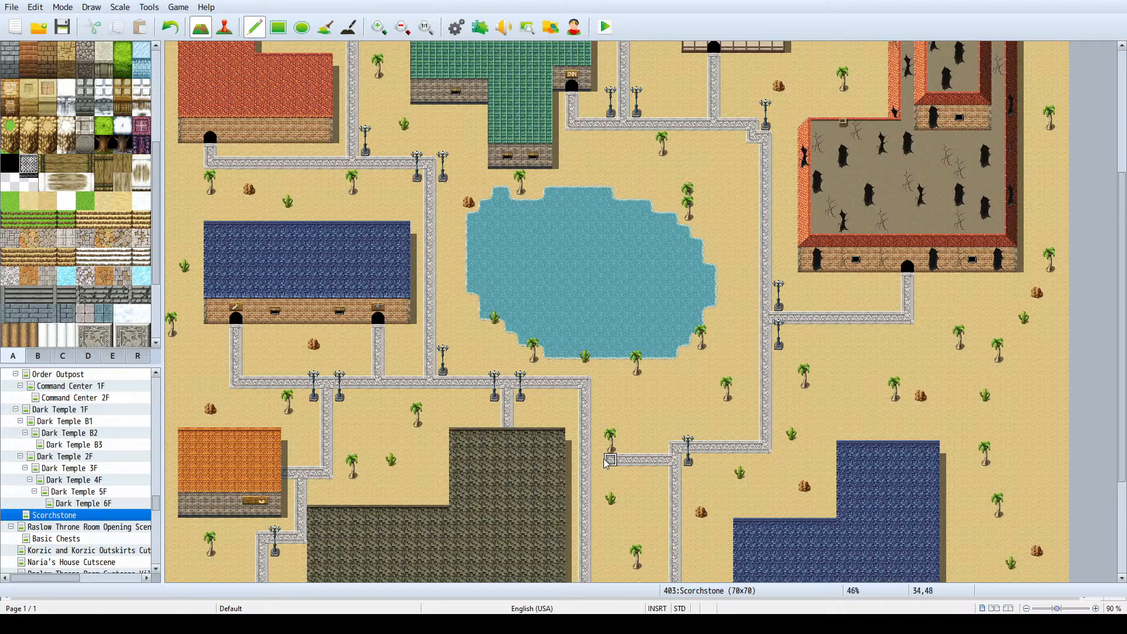
ctrl+scroll(679, 403, down, 1)
scroll(608, 413, down, 1)
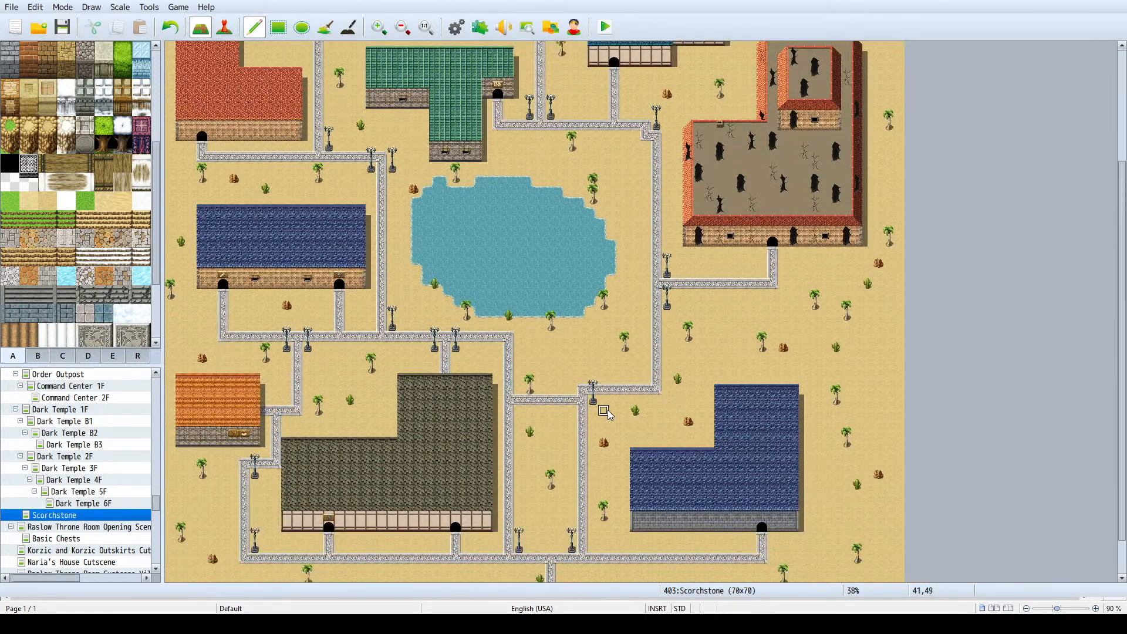
- Place a streetlight on the north side of the new connecting road, just west of its eastern junction
scroll(54, 285, down, 3)
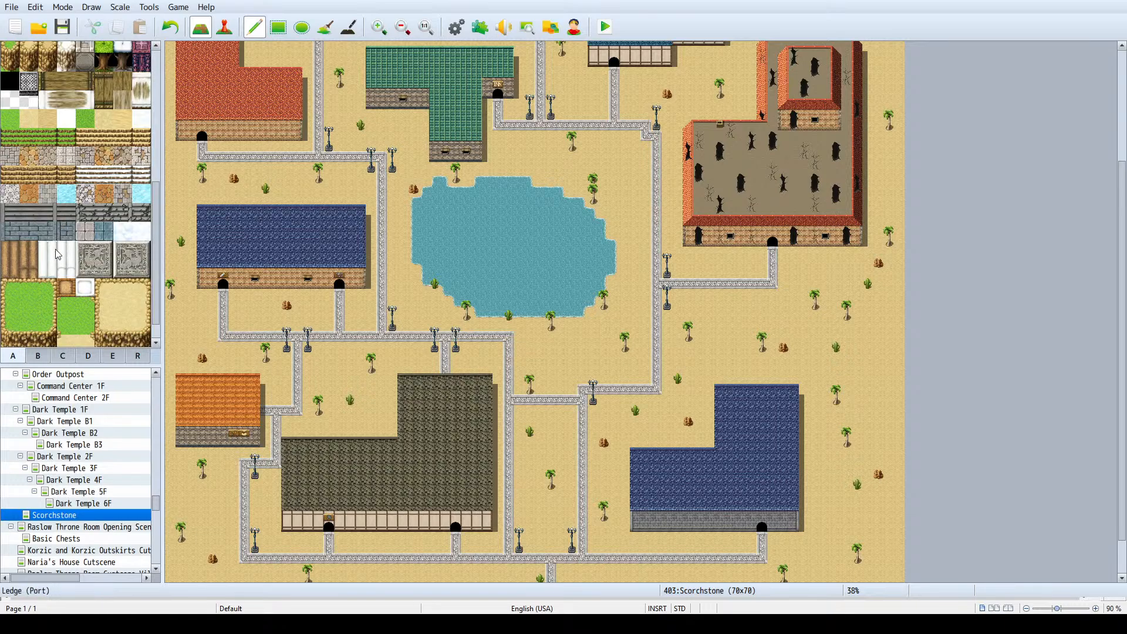
click(37, 355)
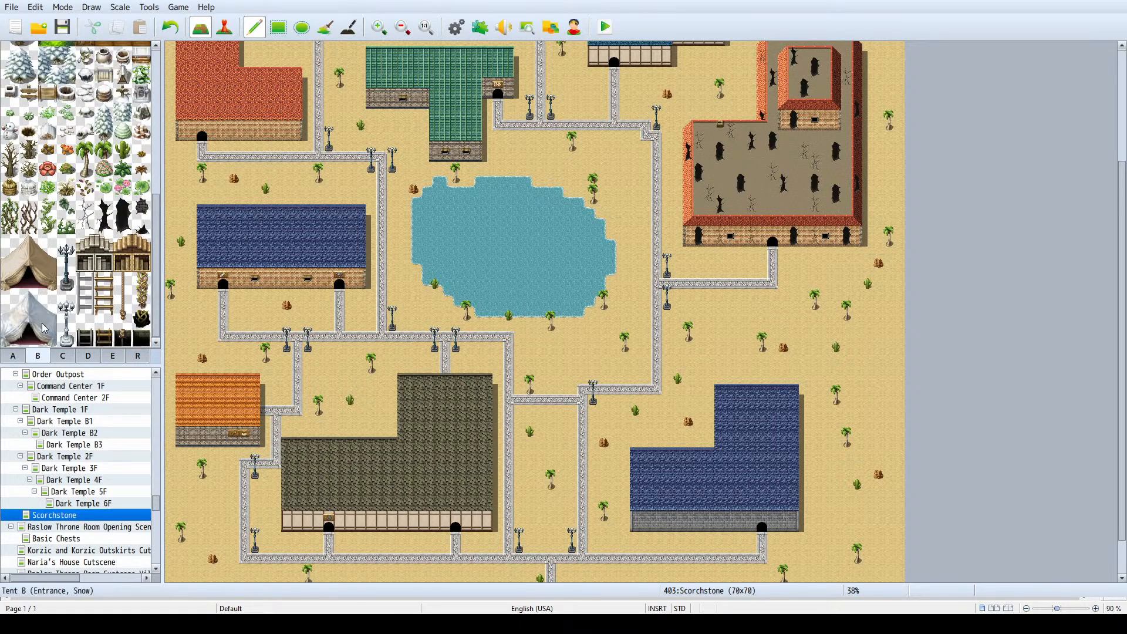
drag(65, 285, 66, 242)
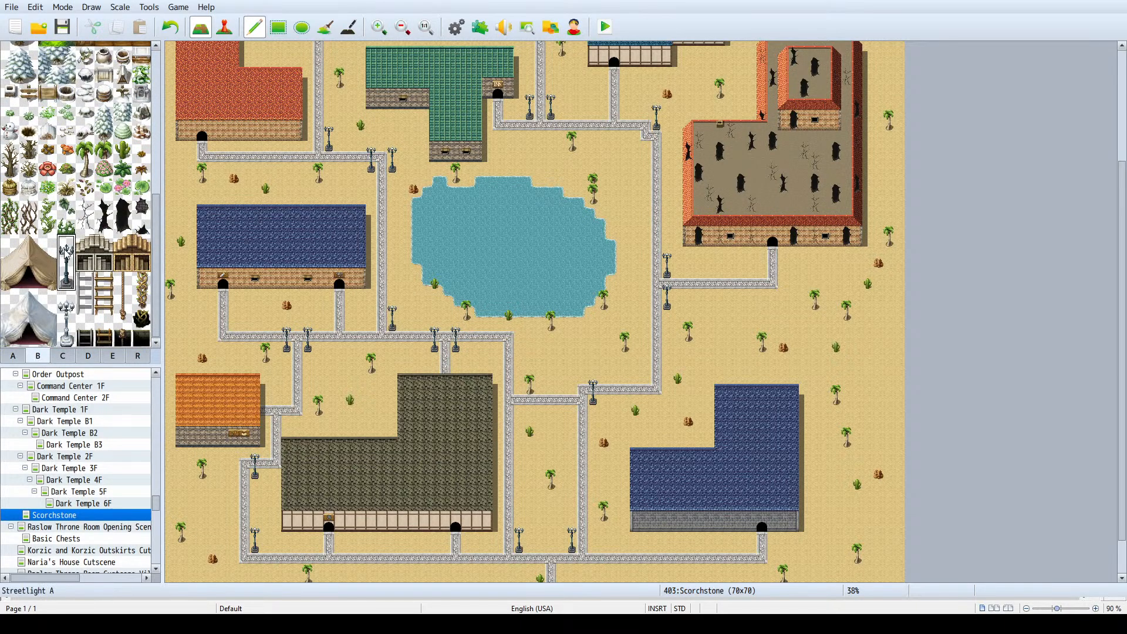
right_click(555, 392)
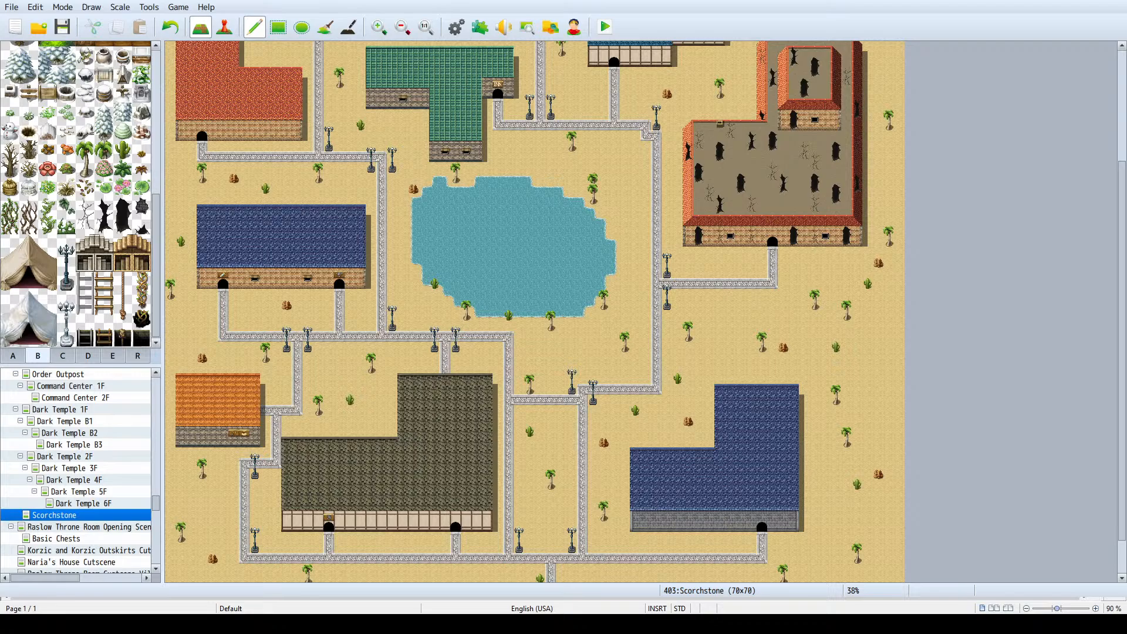
- Create a new 17 by 13 map beneath Scorchstone with an indoor tileset, keeping the default name
scroll(615, 347, up, 3)
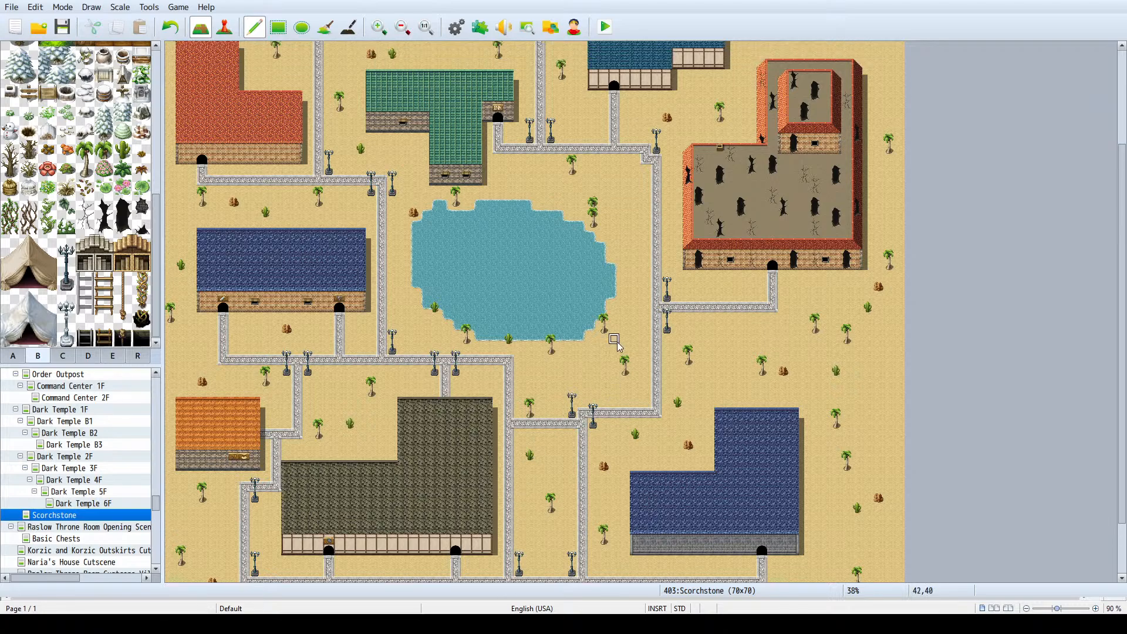
scroll(615, 346, up, 2)
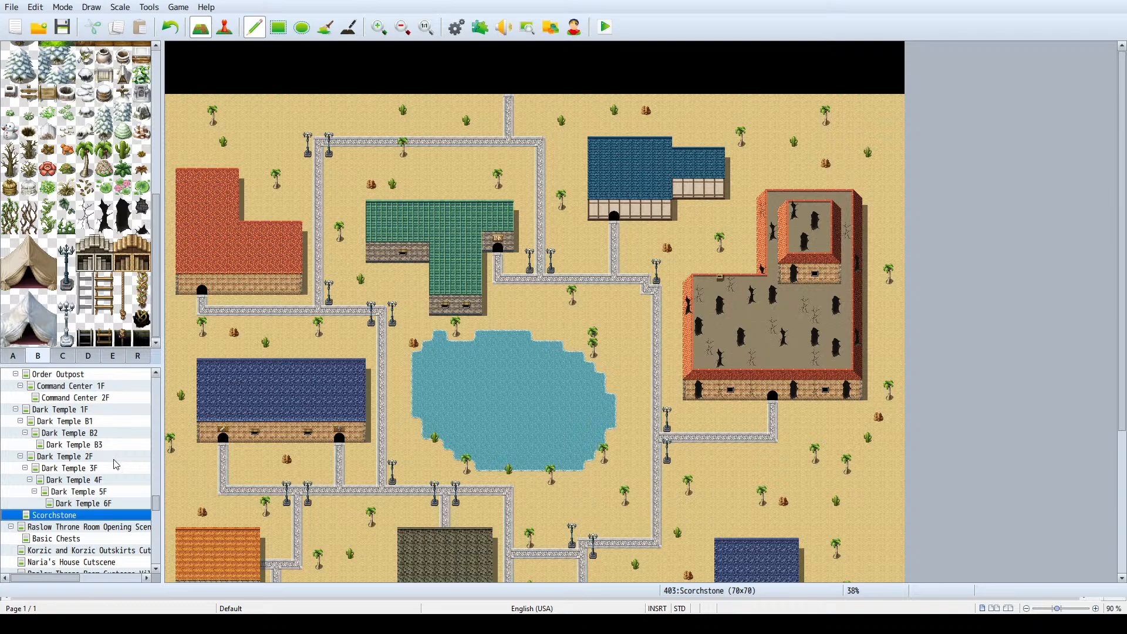
key(Return)
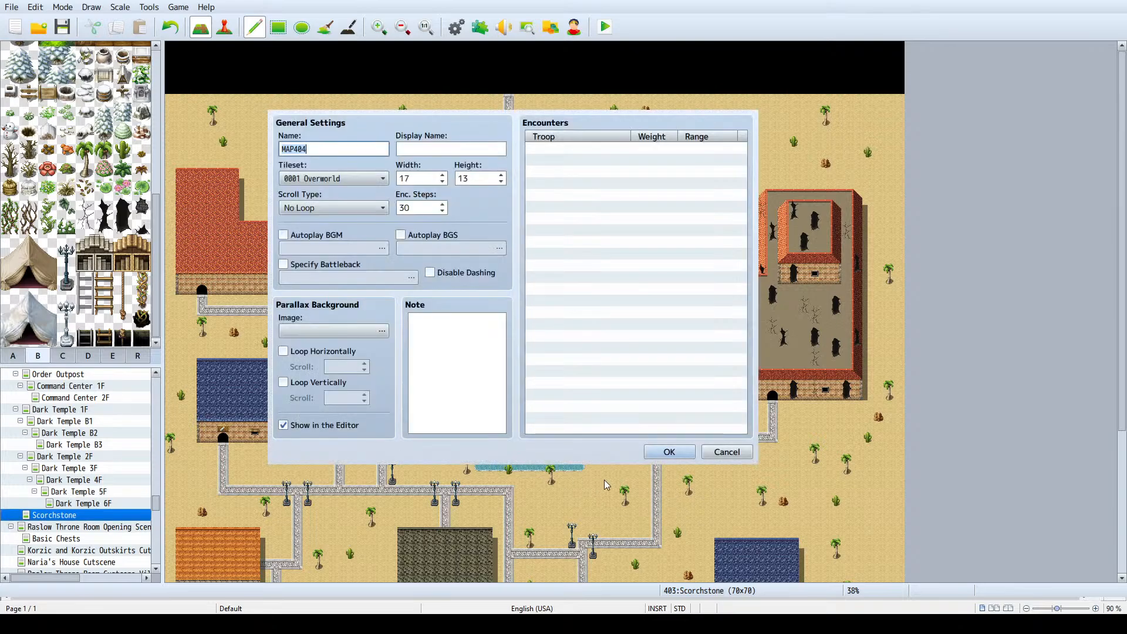
scroll(351, 181, down, 1)
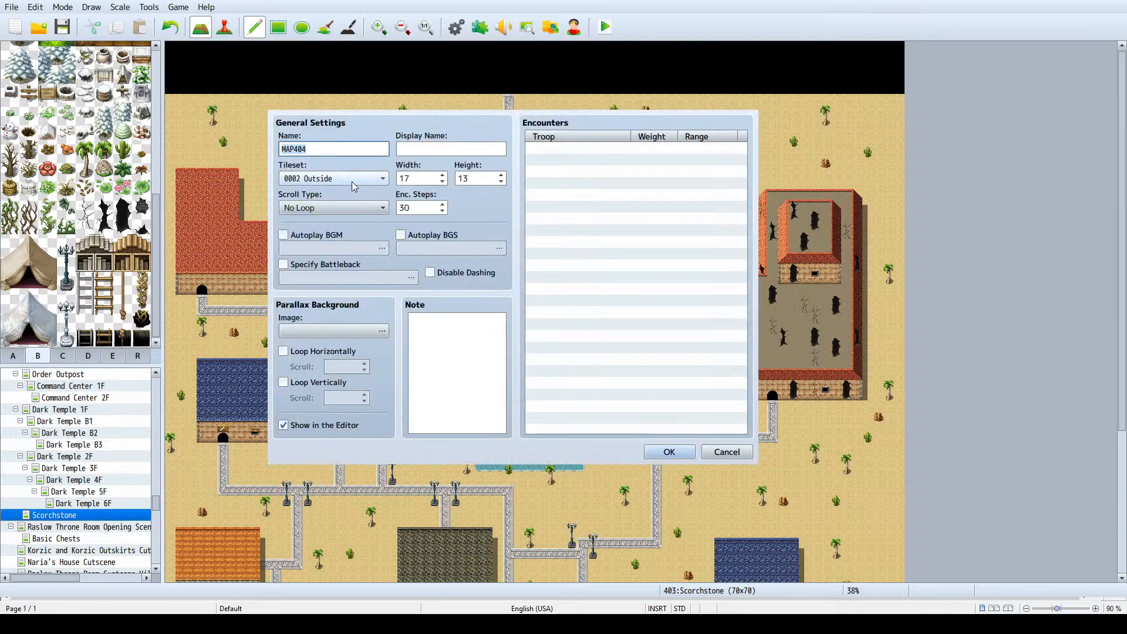
scroll(351, 181, down, 1)
click(675, 453)
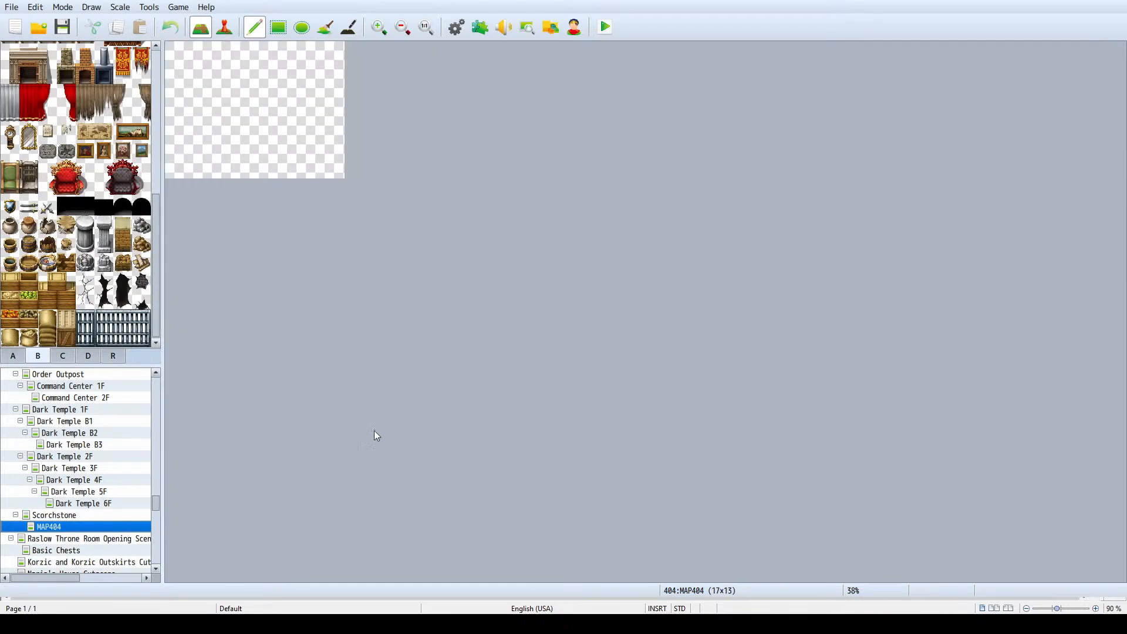
click(72, 515)
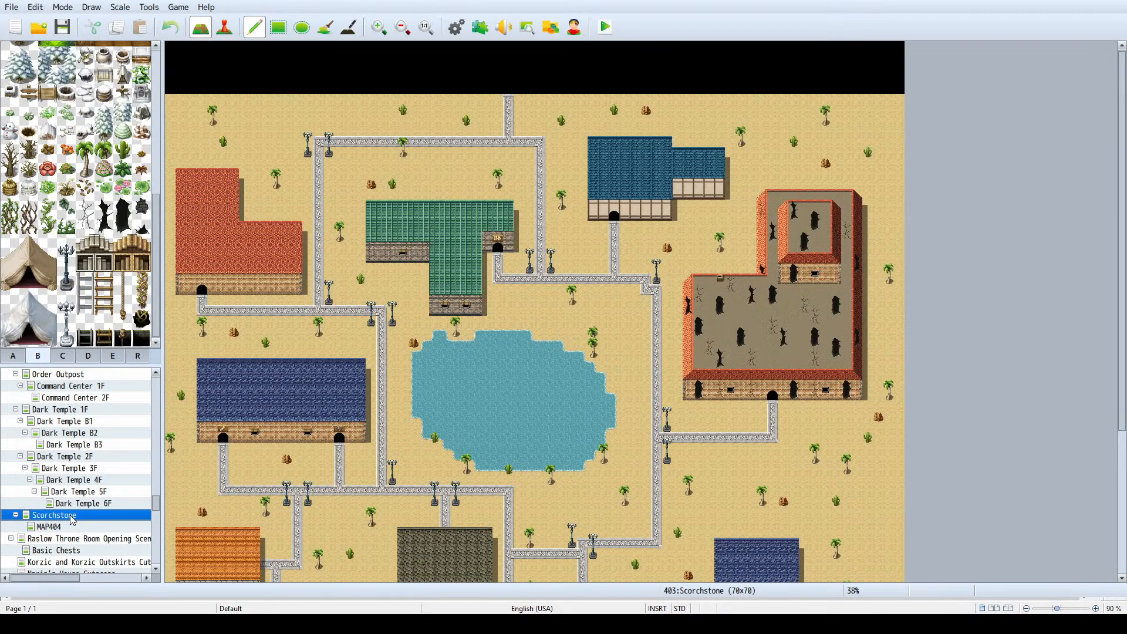
click(50, 527)
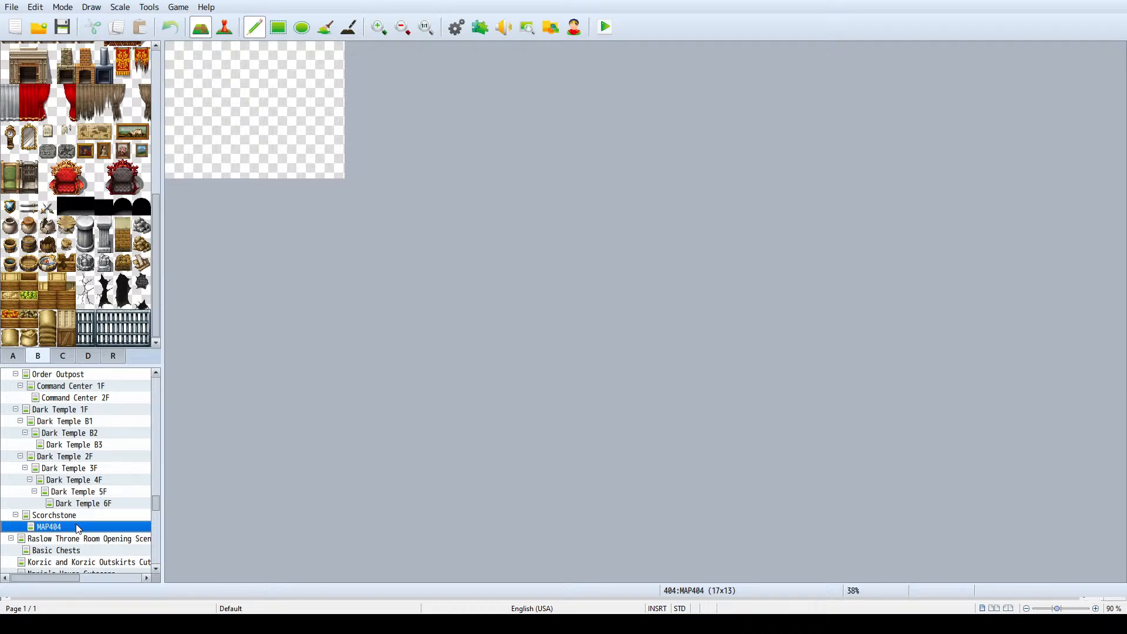
scroll(76, 527, up, 2)
scroll(87, 524, up, 3)
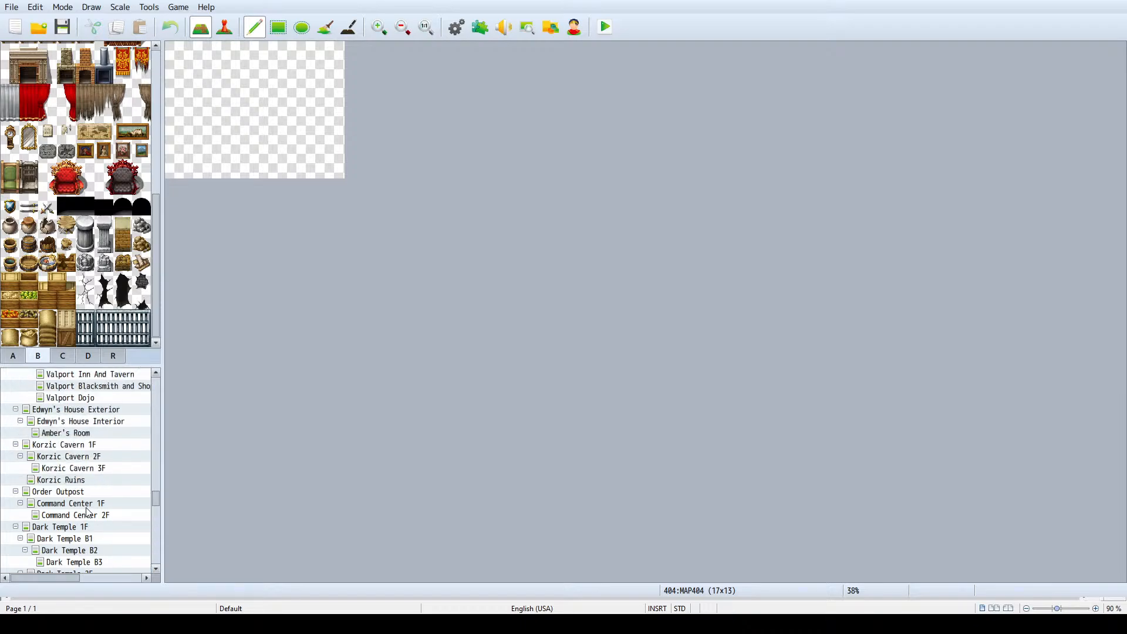
scroll(85, 505, down, 5)
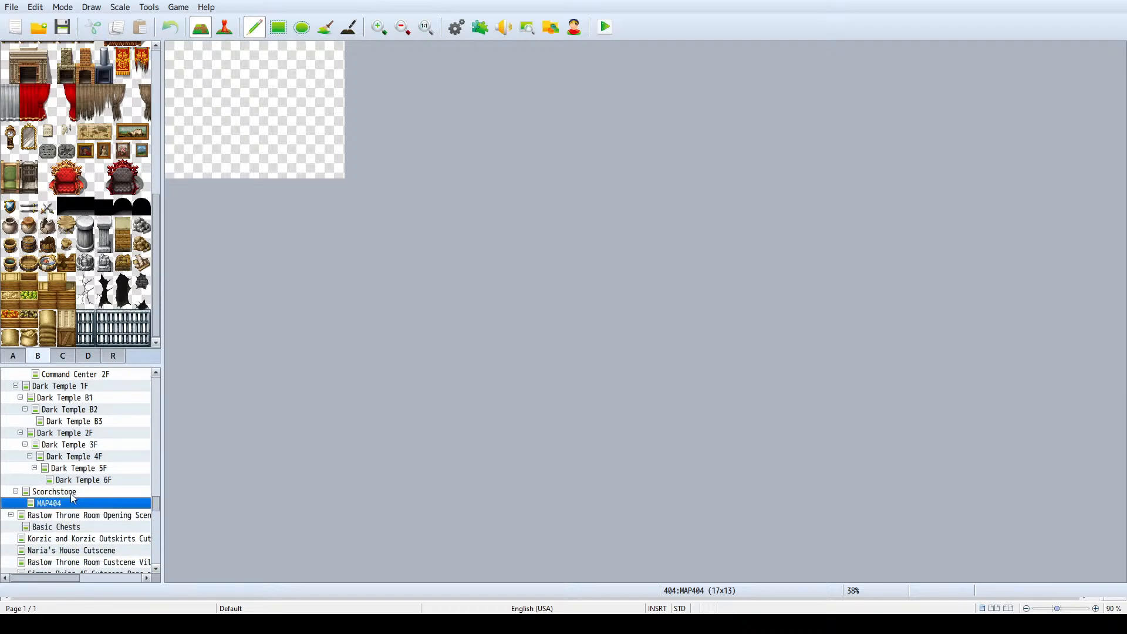
click(73, 494)
click(71, 506)
- Browse the map list for an existing town interior and open the Valport Residence map as a reference
scroll(78, 500, up, 5)
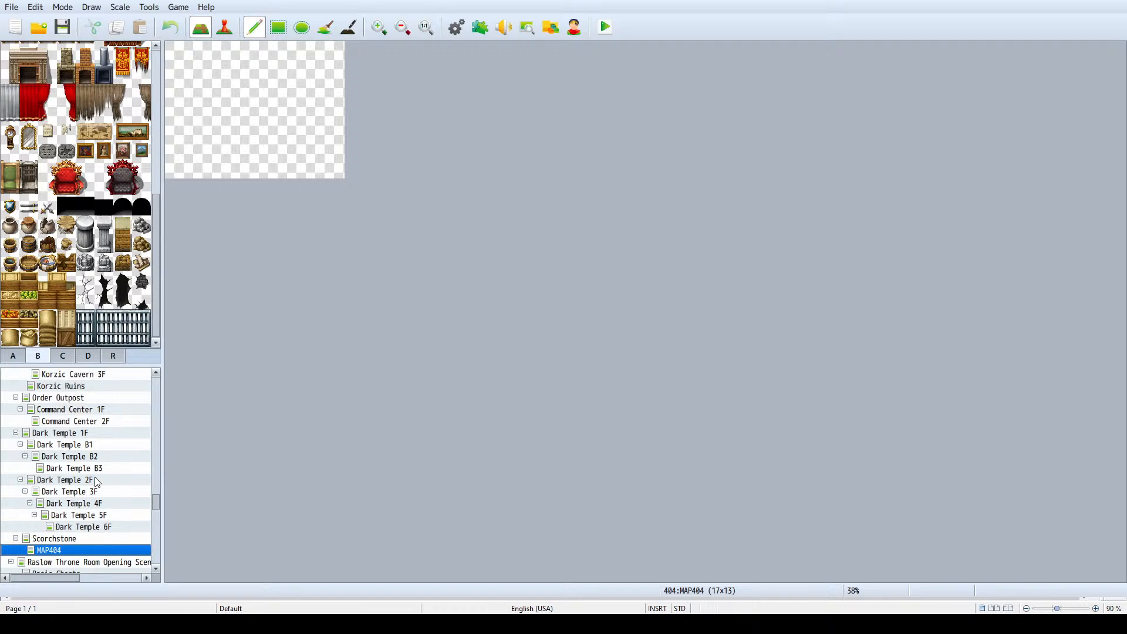
scroll(106, 454, up, 1)
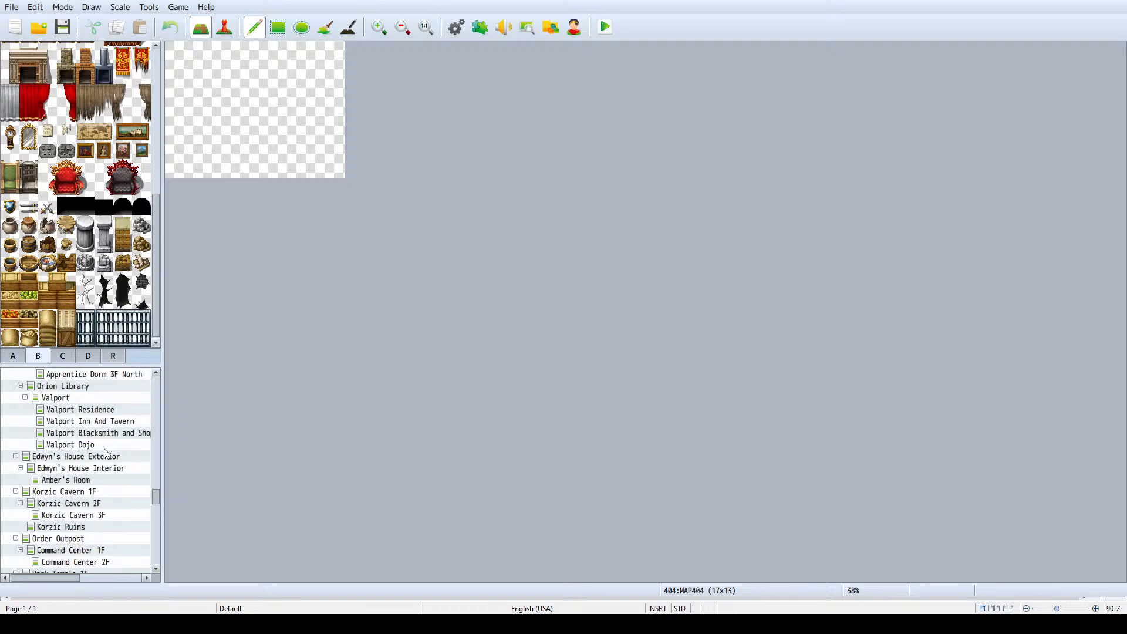
scroll(103, 451, down, 5)
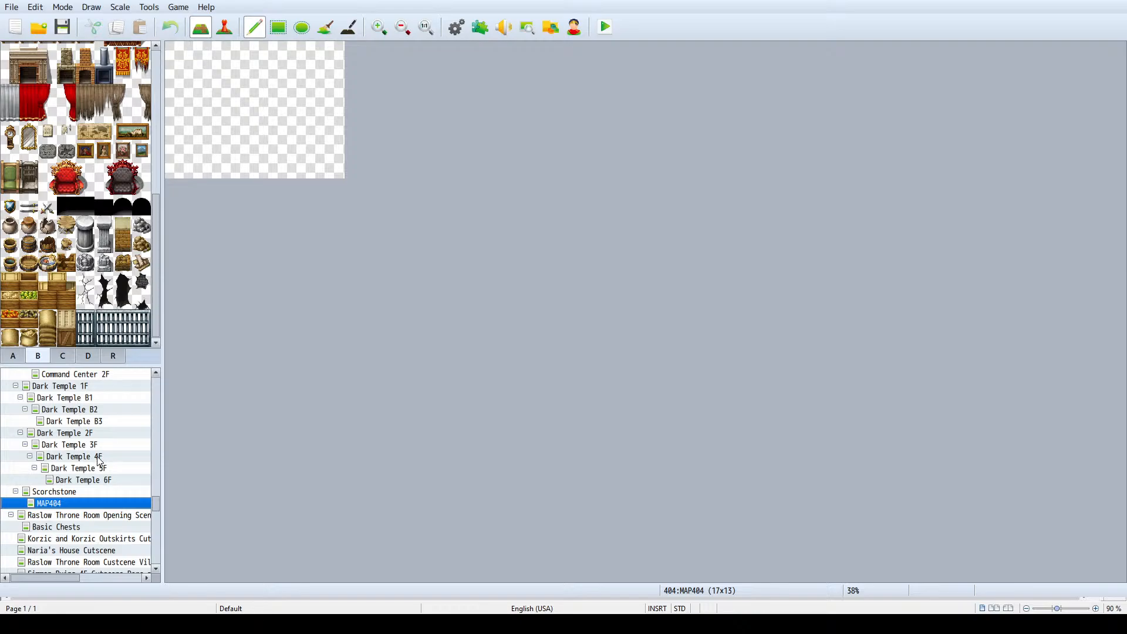
scroll(100, 467, up, 3)
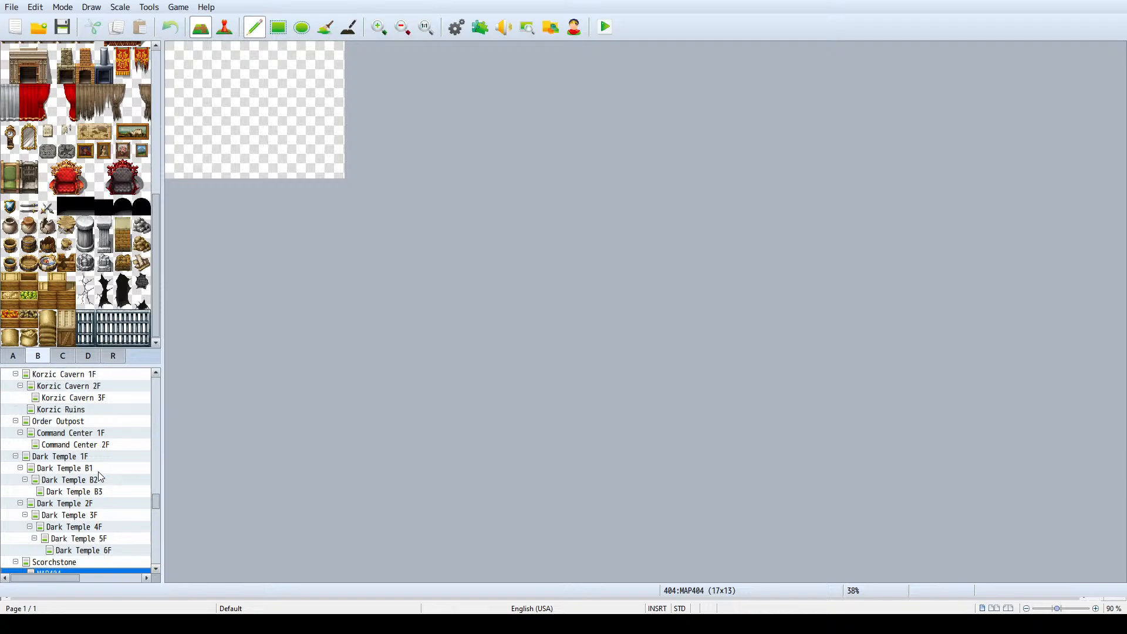
scroll(101, 477, down, 4)
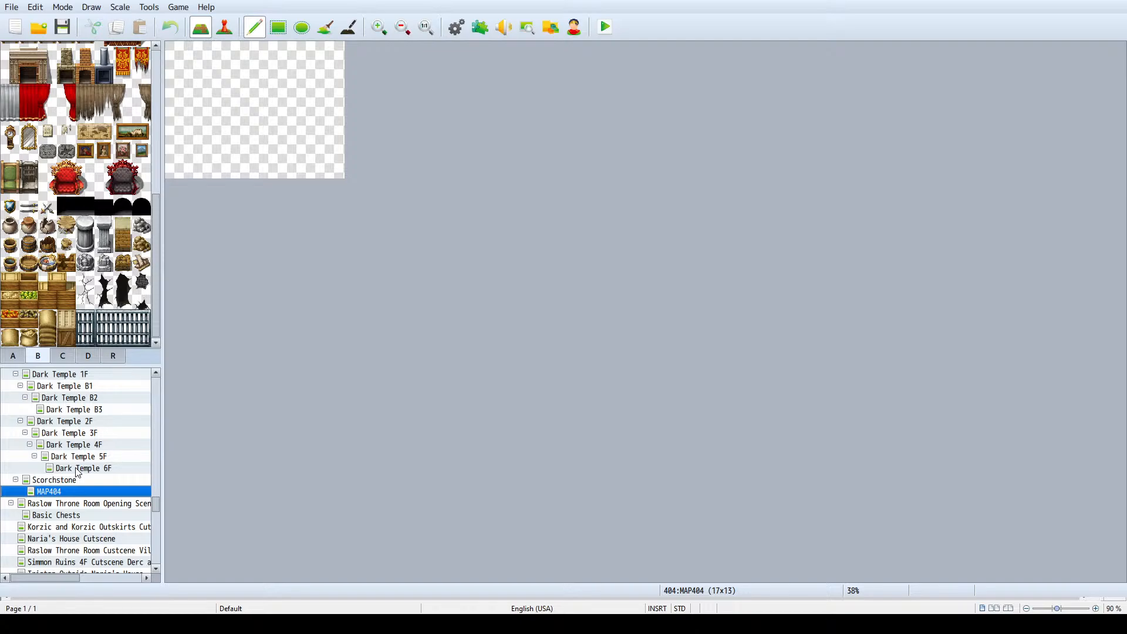
scroll(65, 469, up, 2)
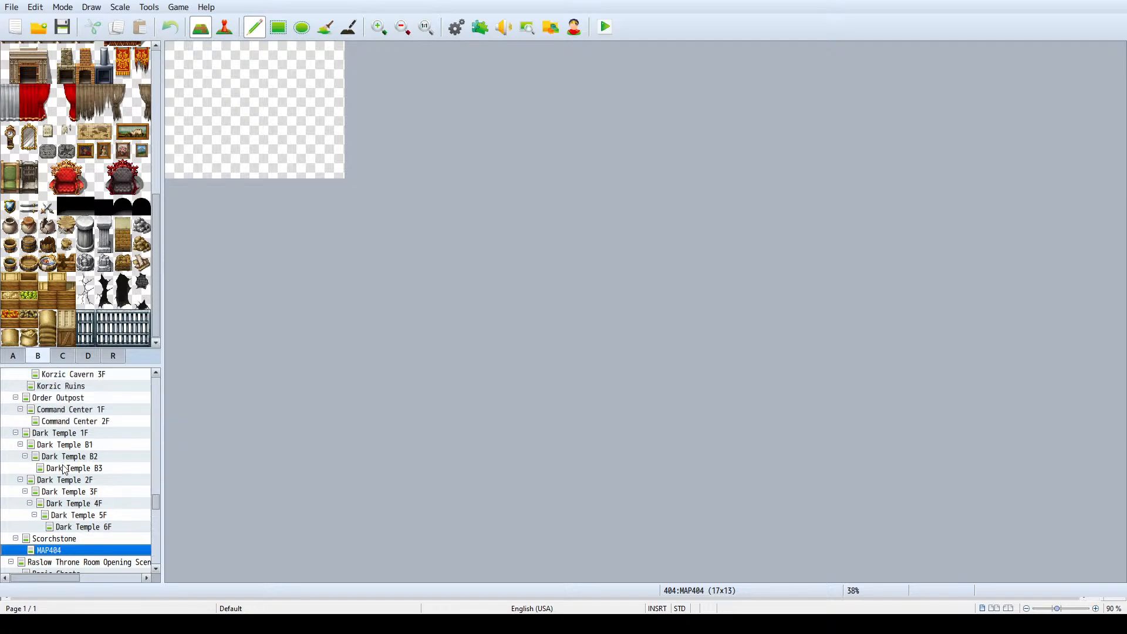
scroll(65, 469, up, 3)
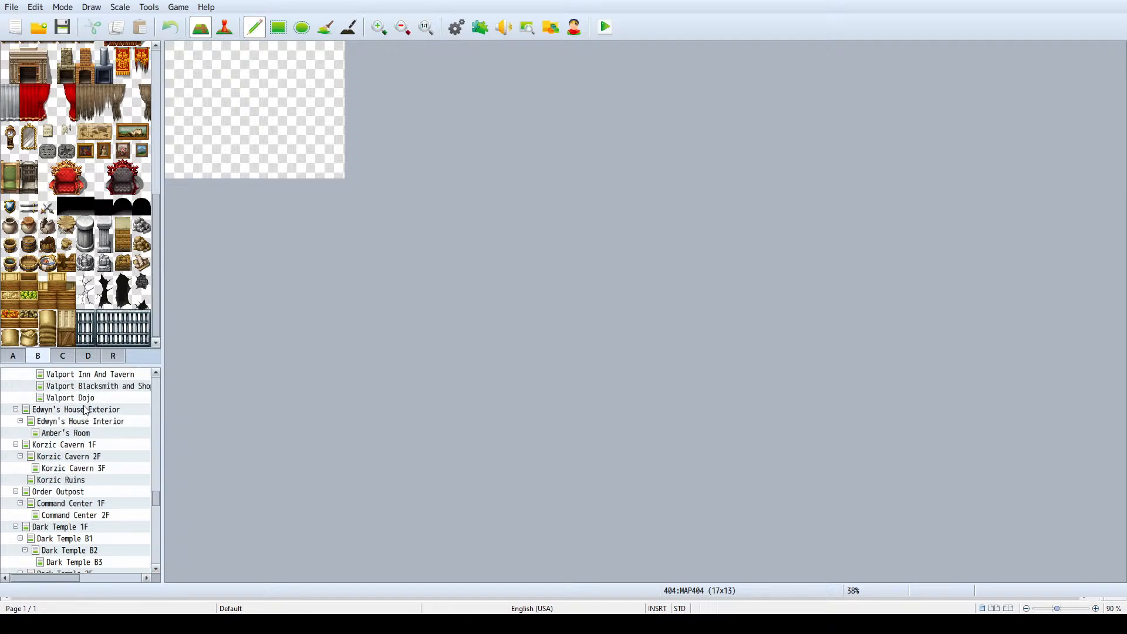
scroll(86, 411, up, 1)
click(96, 388)
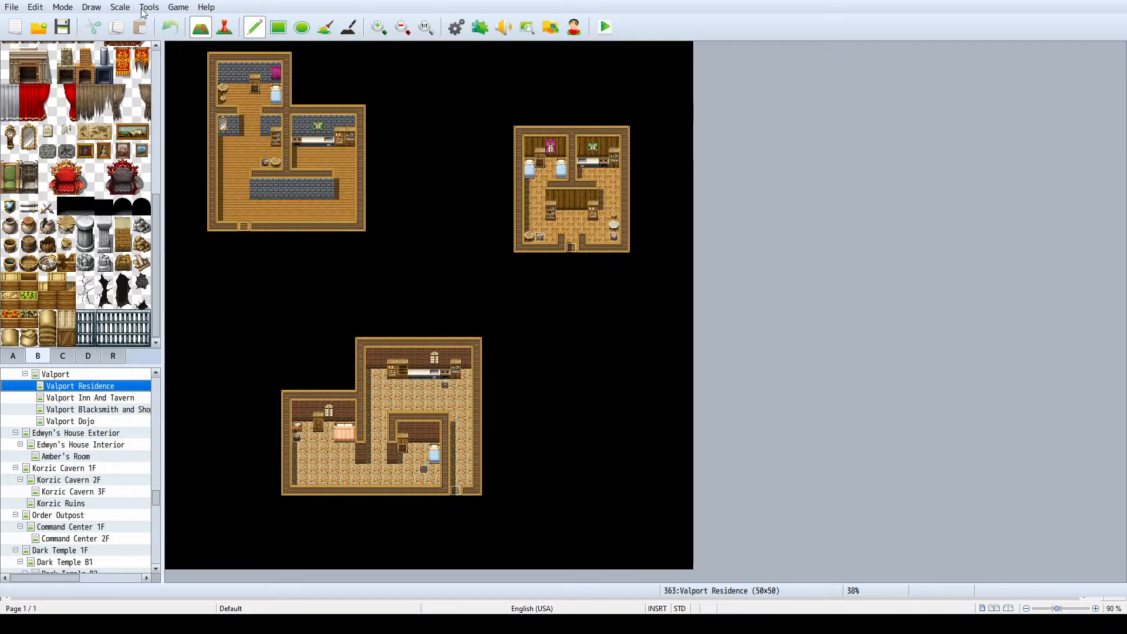
- Look through the database's skill list around entries 1917 to 1998 and close the database without changes
key(F9)
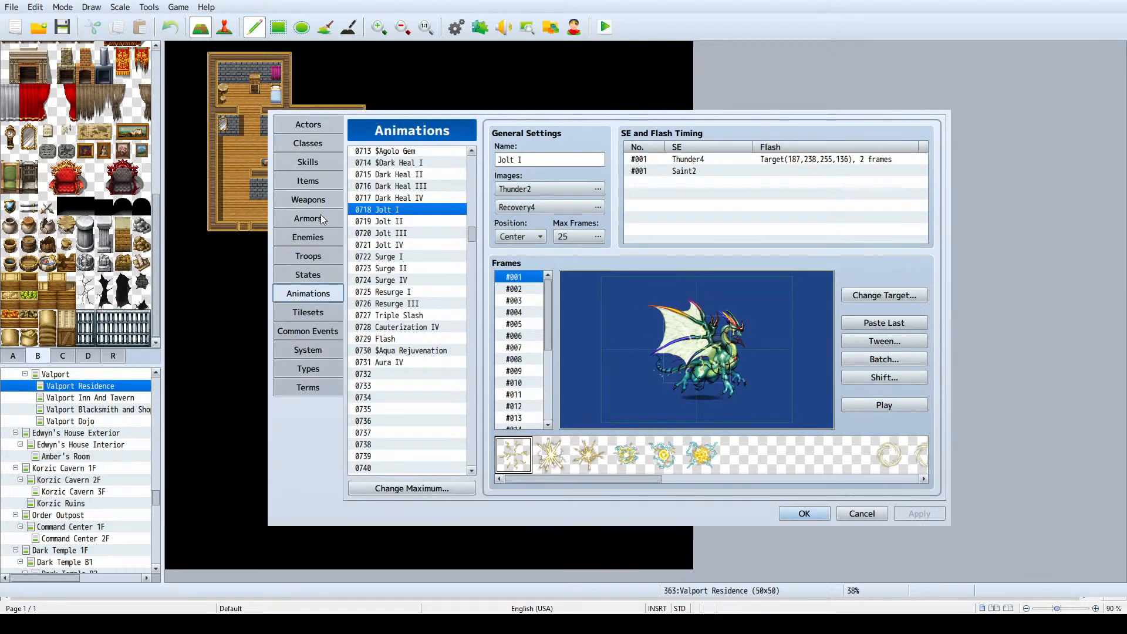
click(305, 164)
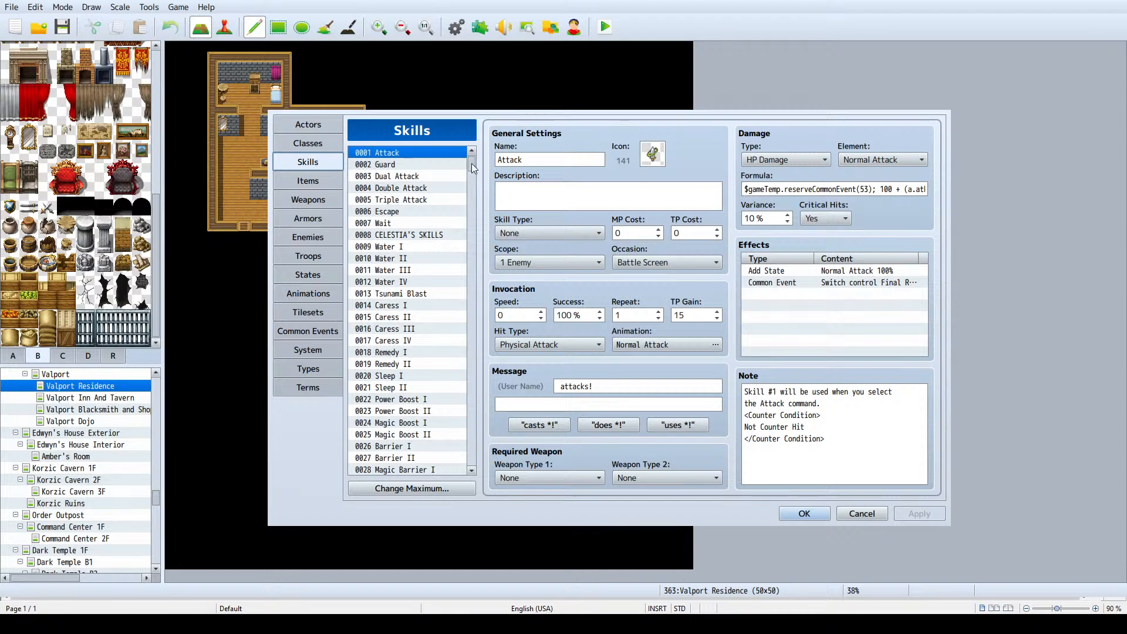
drag(471, 165, 467, 309)
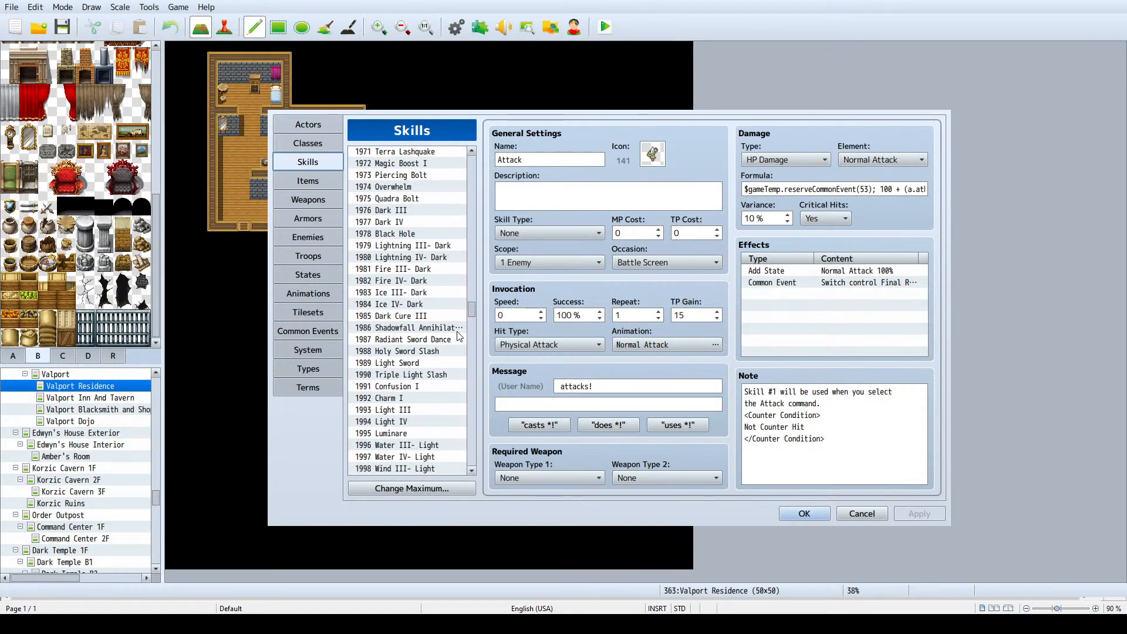
scroll(412, 350, up, 12)
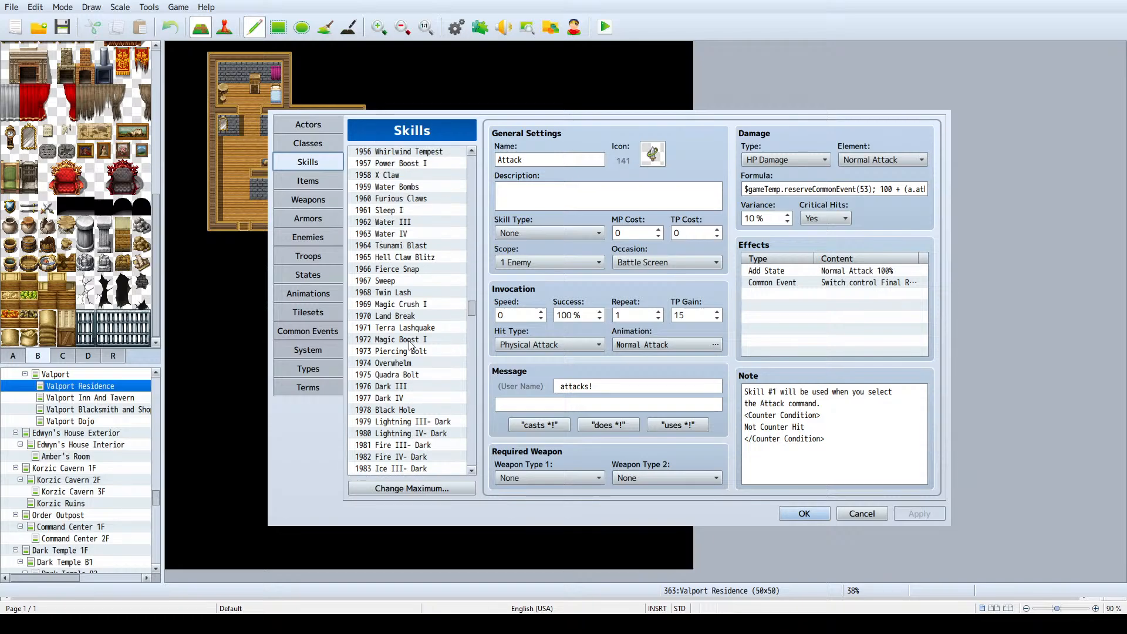
scroll(415, 336, up, 6)
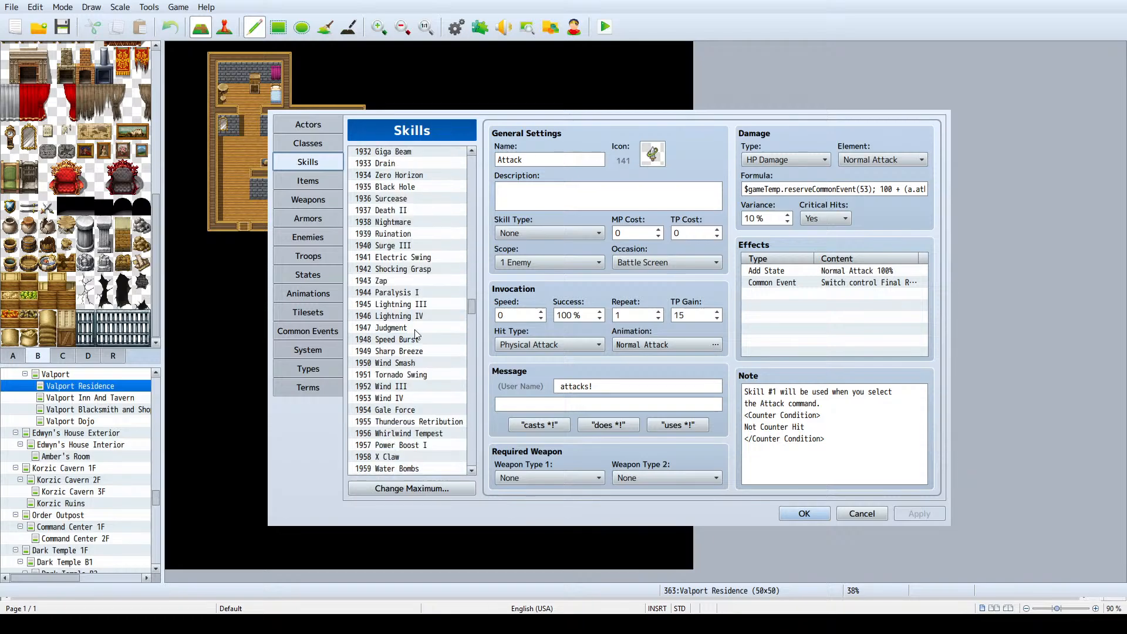
scroll(415, 332, up, 2)
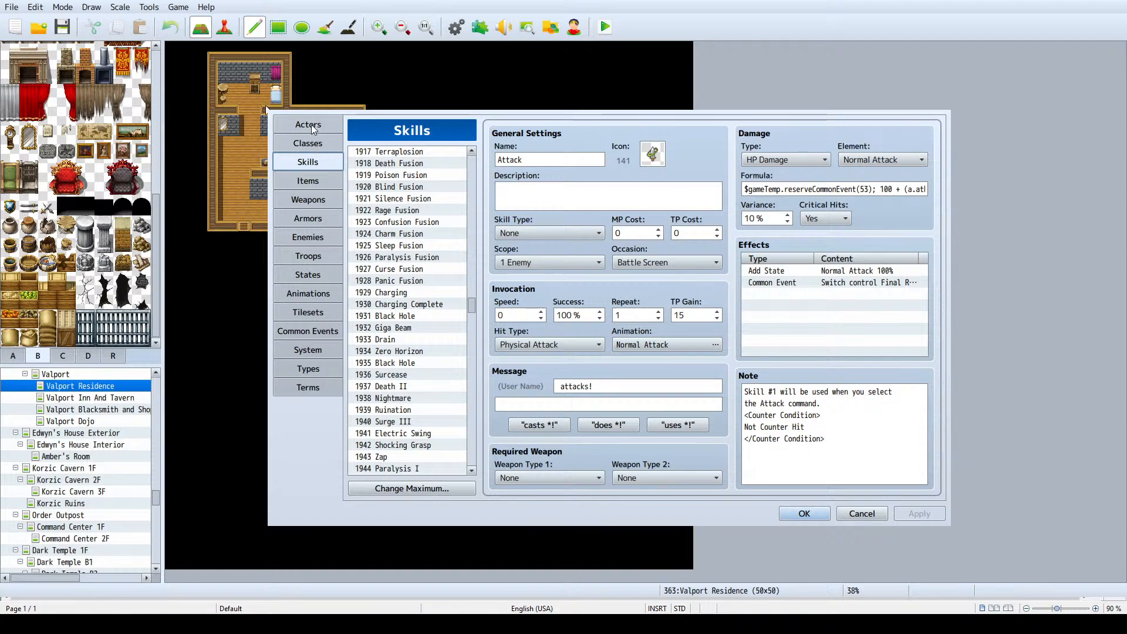
click(862, 515)
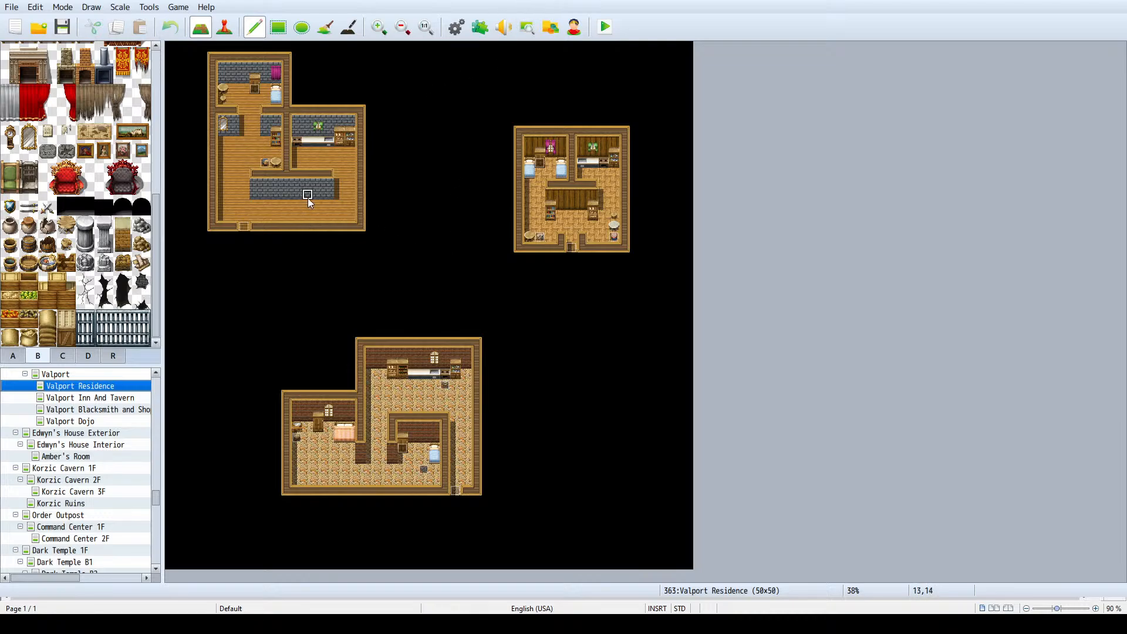
- Examine the house interiors on the Valport Residence map at closer range
ctrl+scroll(363, 215, up, 4)
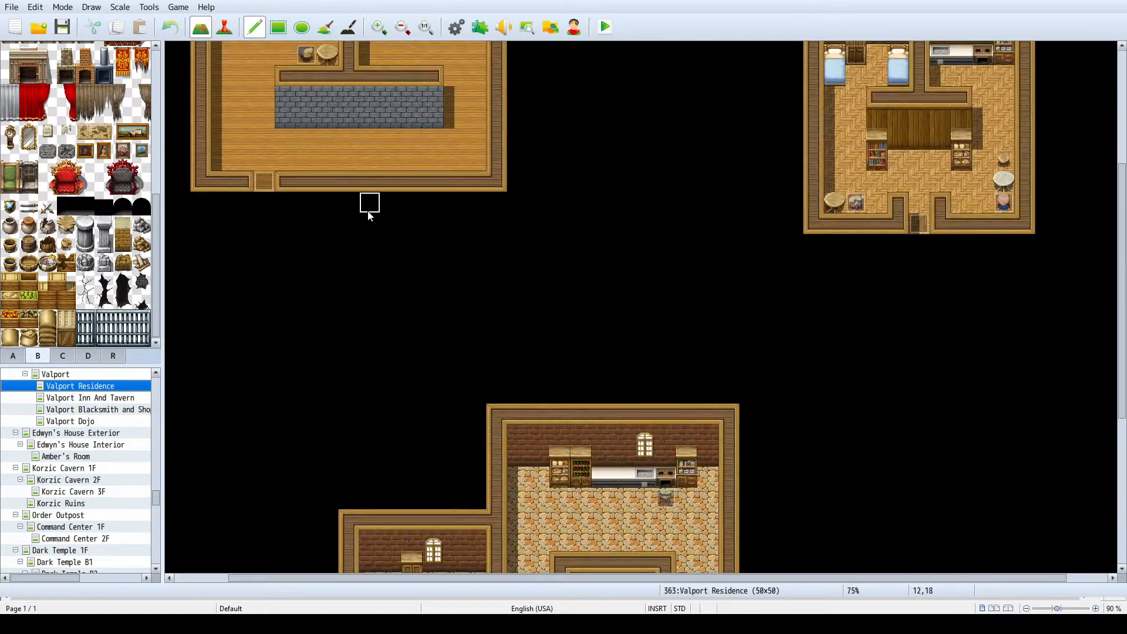
scroll(370, 217, up, 5)
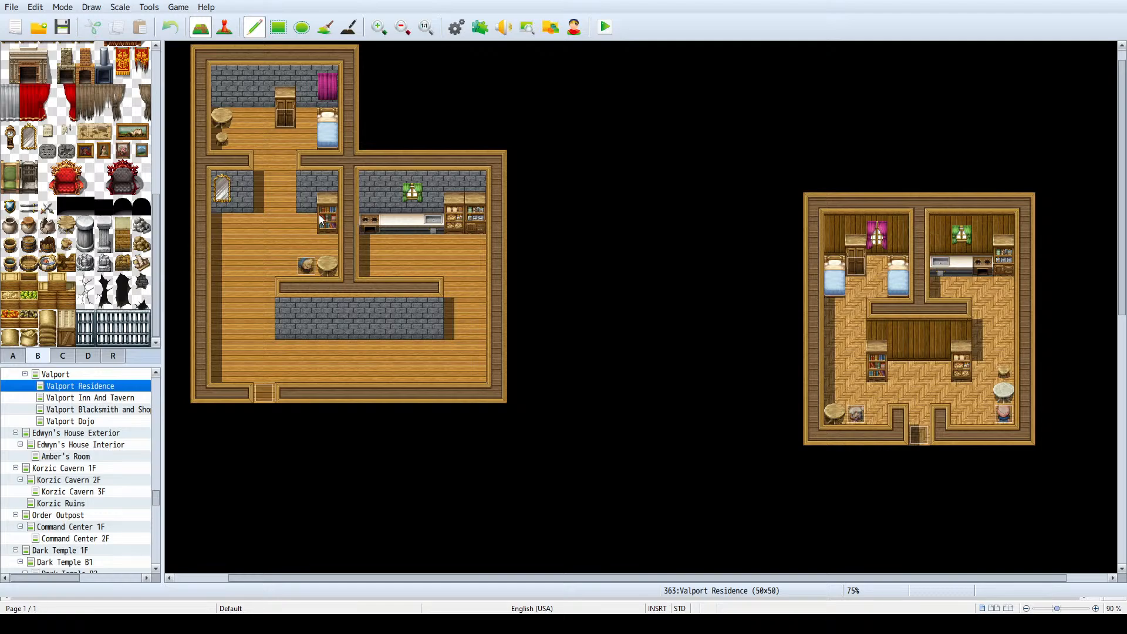
- Look through the database's enemy list to find the last filled entries around FIRE TEMPLE
key(F9)
click(322, 236)
drag(471, 235, 456, 486)
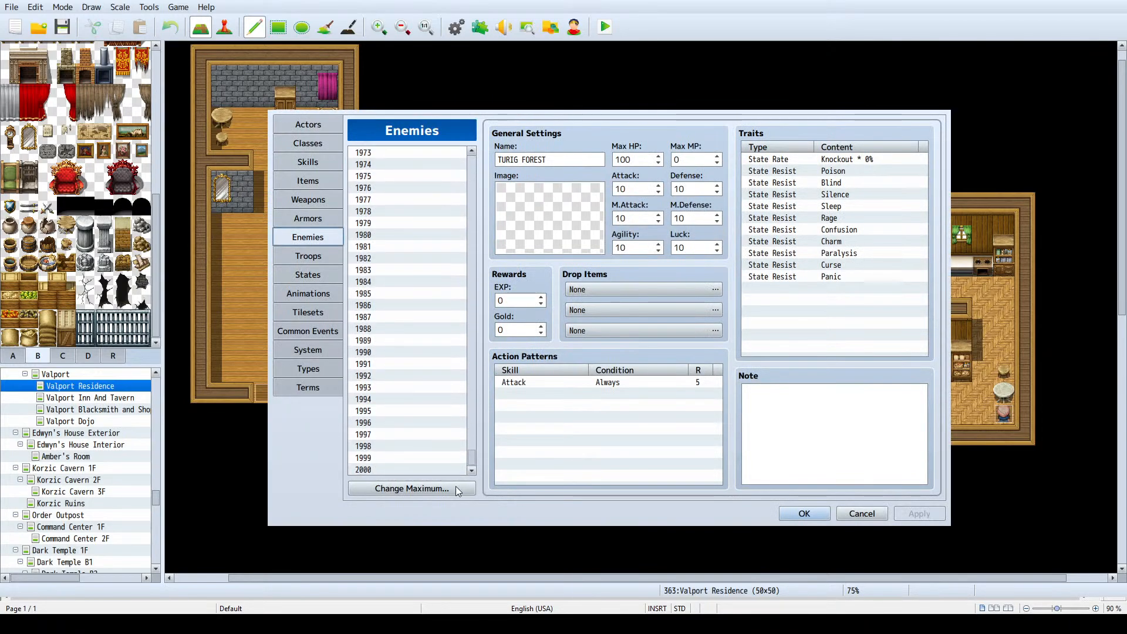
scroll(391, 359, up, 18)
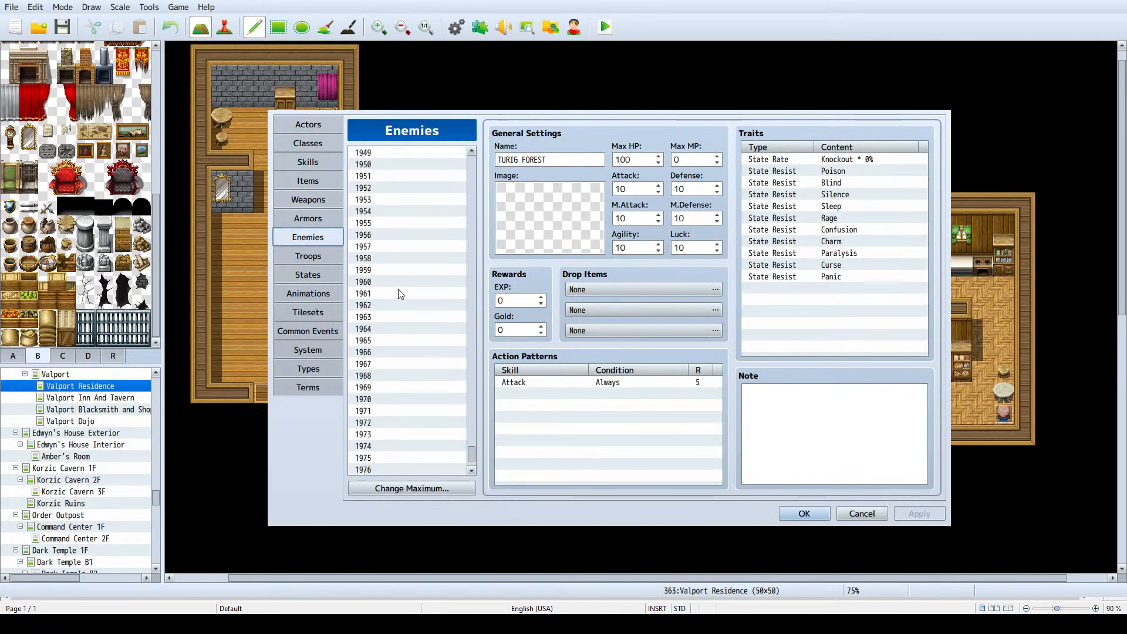
drag(471, 451, 462, 293)
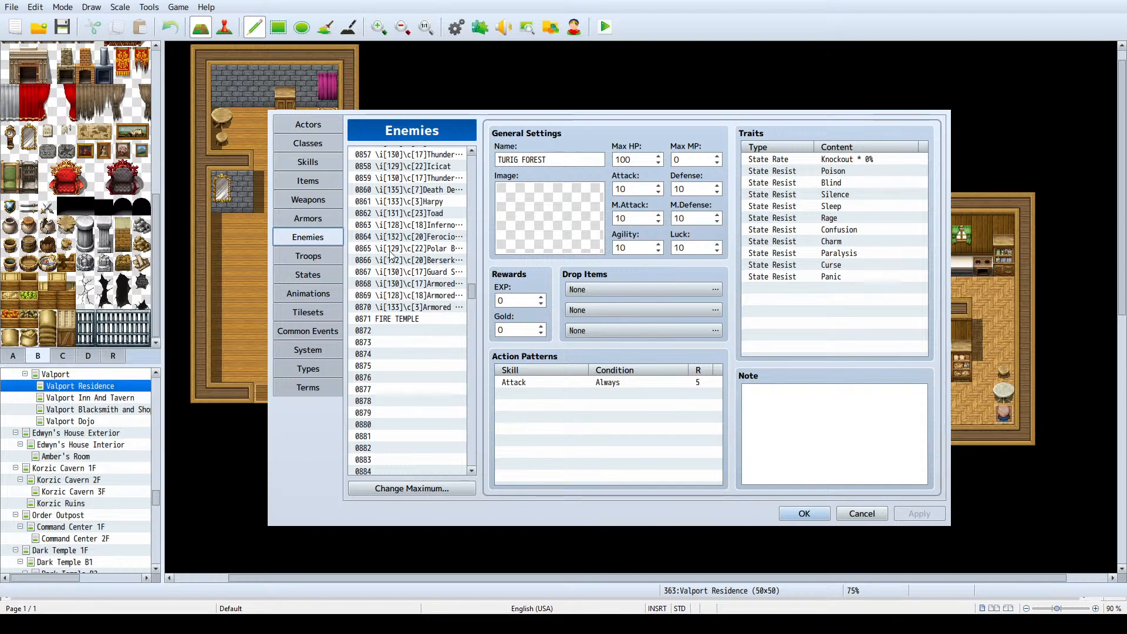
- Look through the database's troop list around the FIRE TEMPLE entry and close the database without changes
click(322, 254)
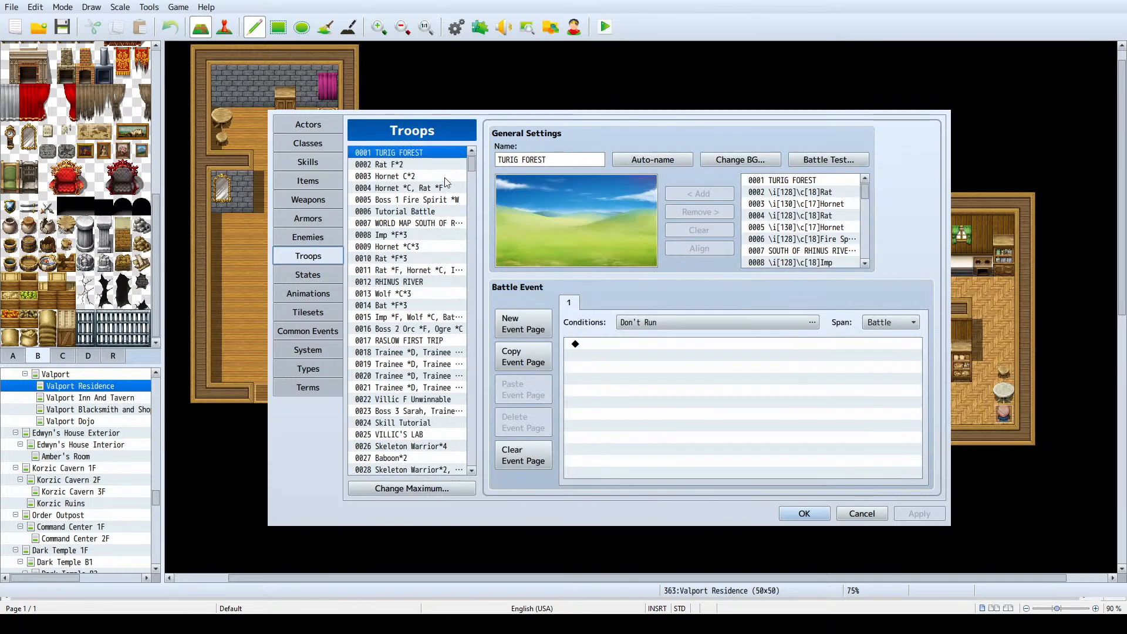
drag(471, 168, 466, 292)
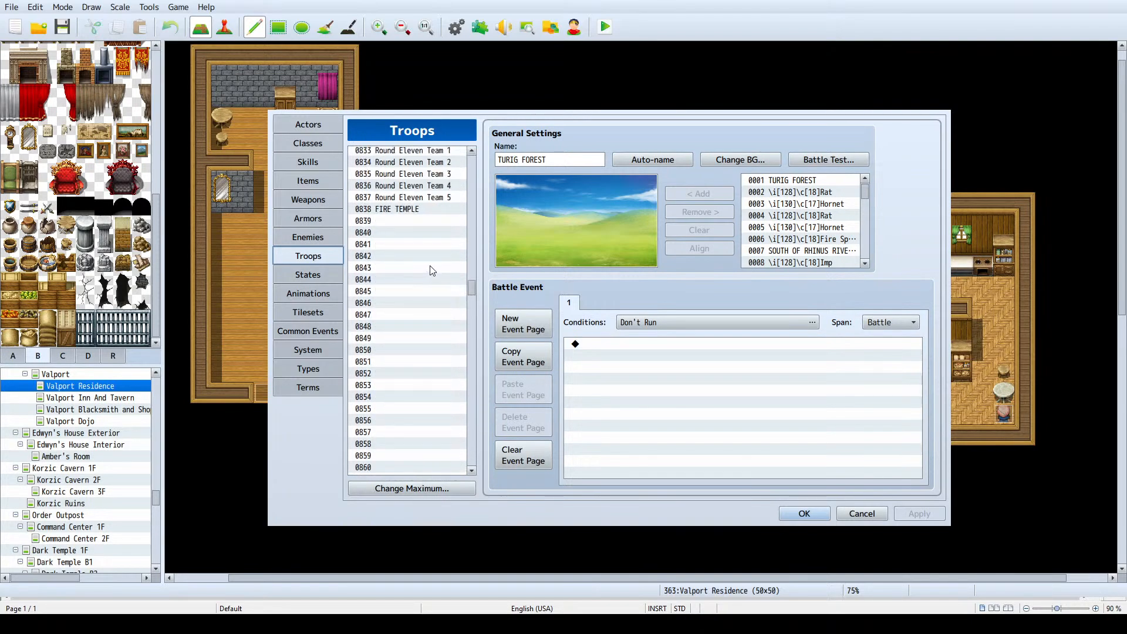
scroll(432, 270, up, 1)
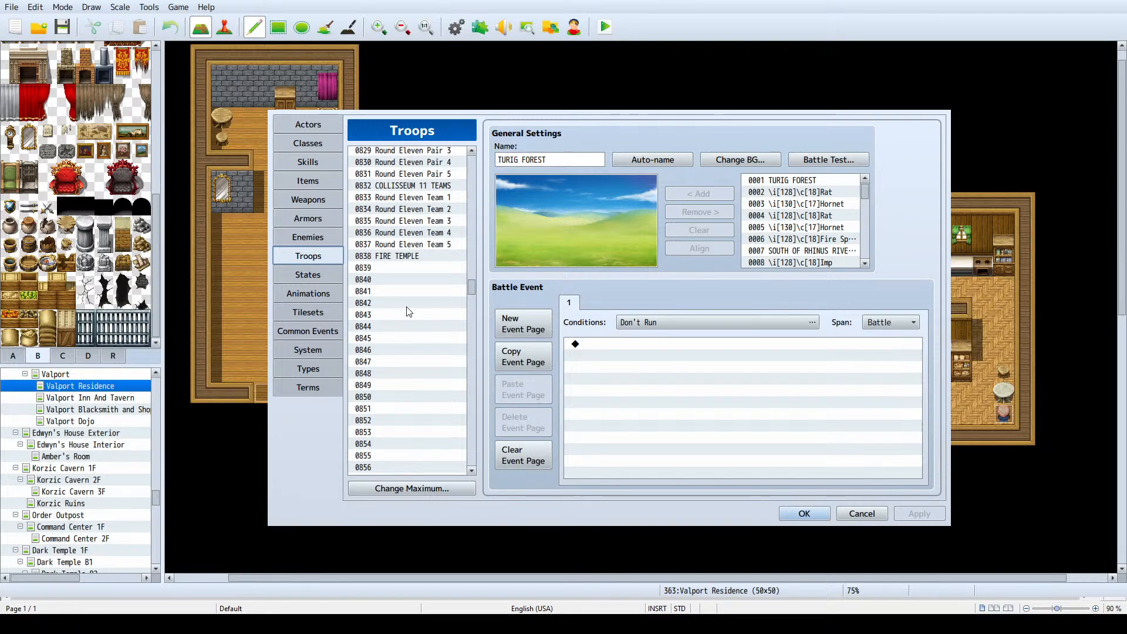
scroll(410, 312, up, 1)
scroll(409, 312, up, 4)
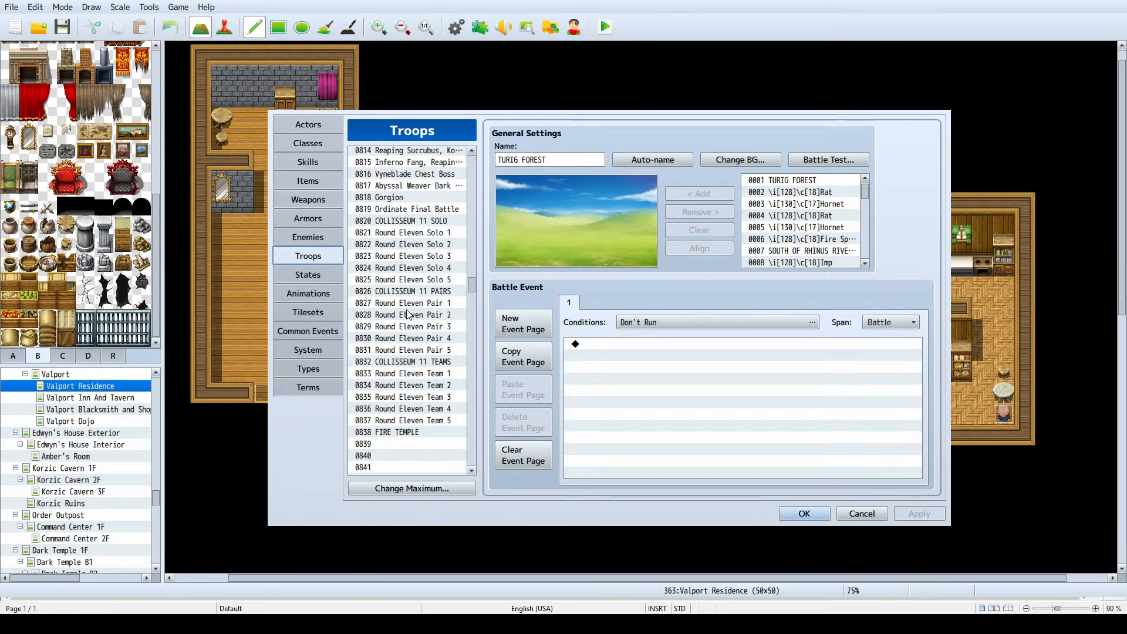
click(286, 237)
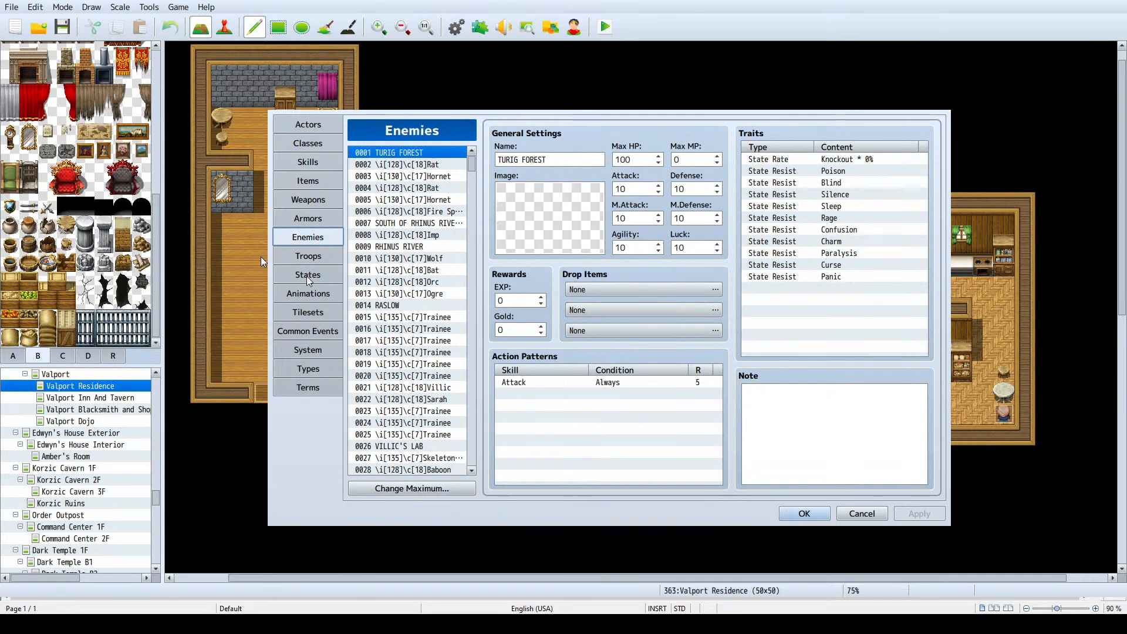
click(872, 511)
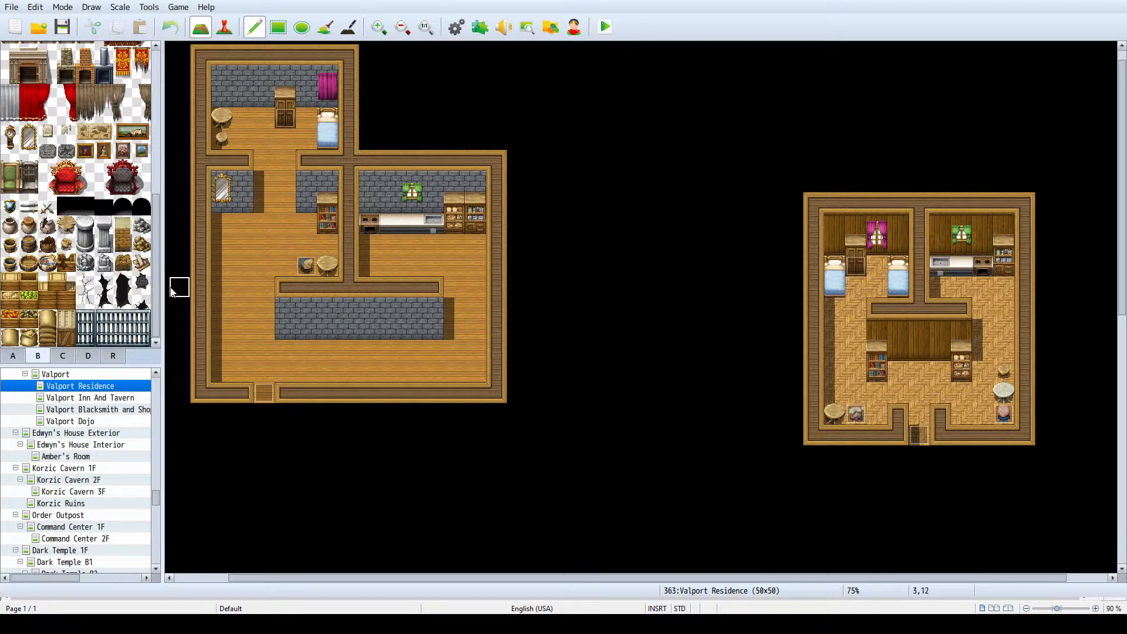
- Check the general settings of the Valport Residence map and close them without changes
double_click(83, 387)
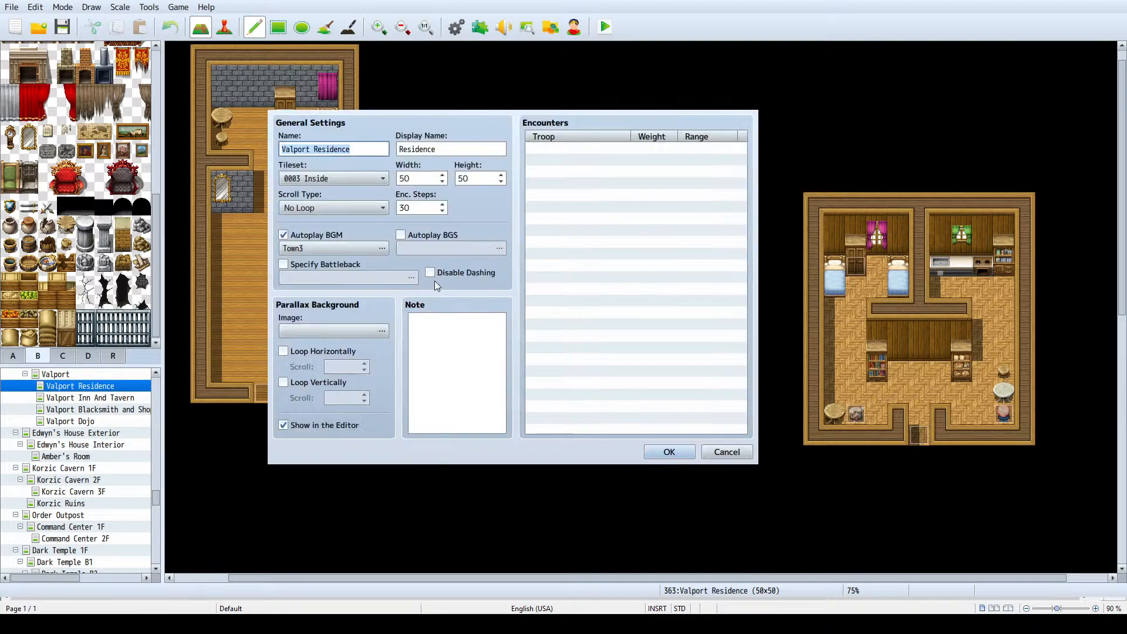
click(727, 452)
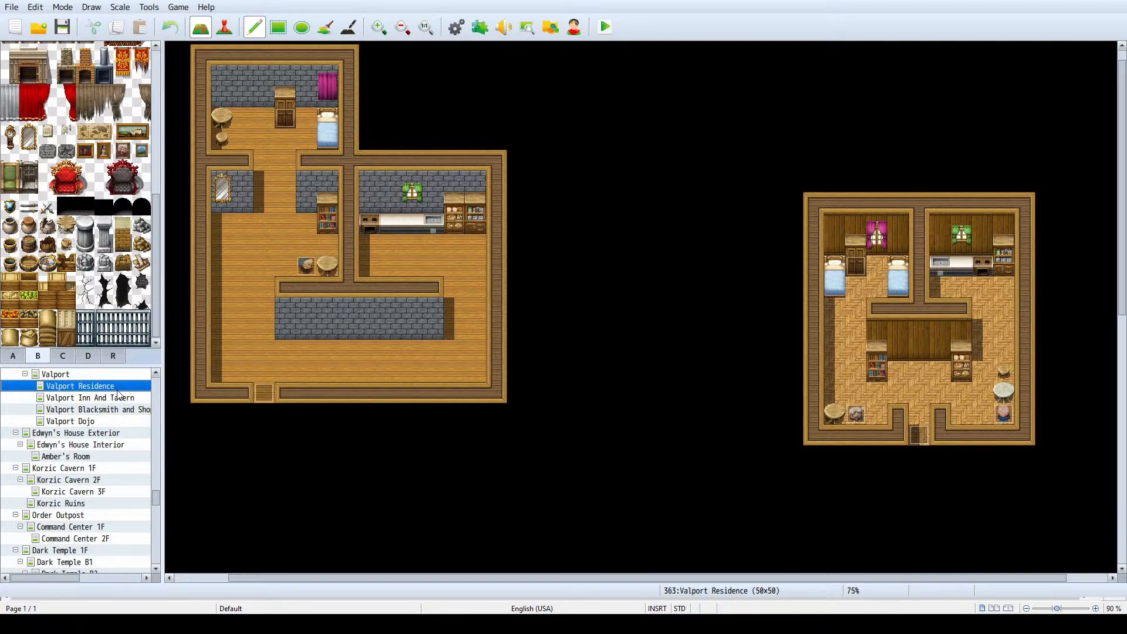
- Open the settings of MAP404 under Scorchstone and set its display name to Residence
scroll(120, 401, down, 2)
scroll(122, 400, down, 5)
click(75, 423)
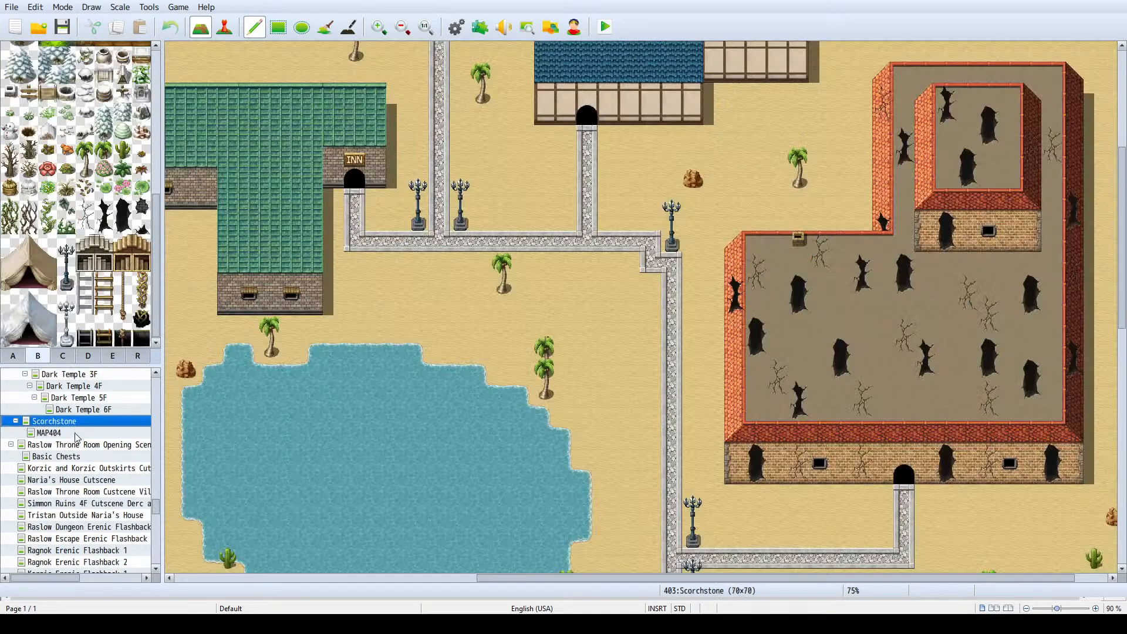
click(78, 436)
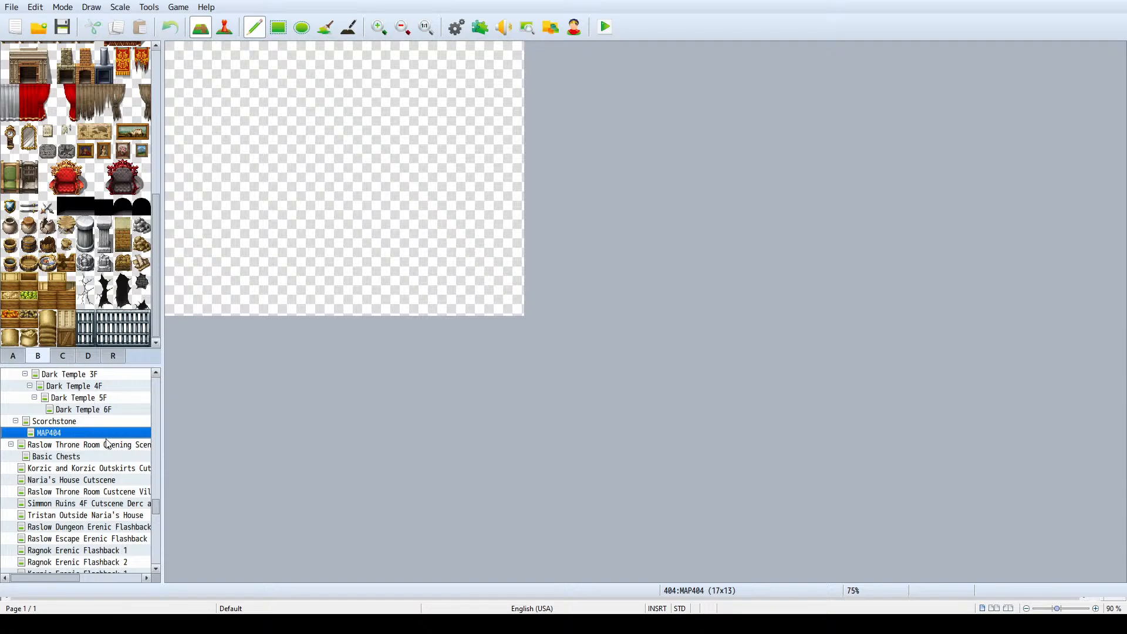
key(space)
click(435, 148)
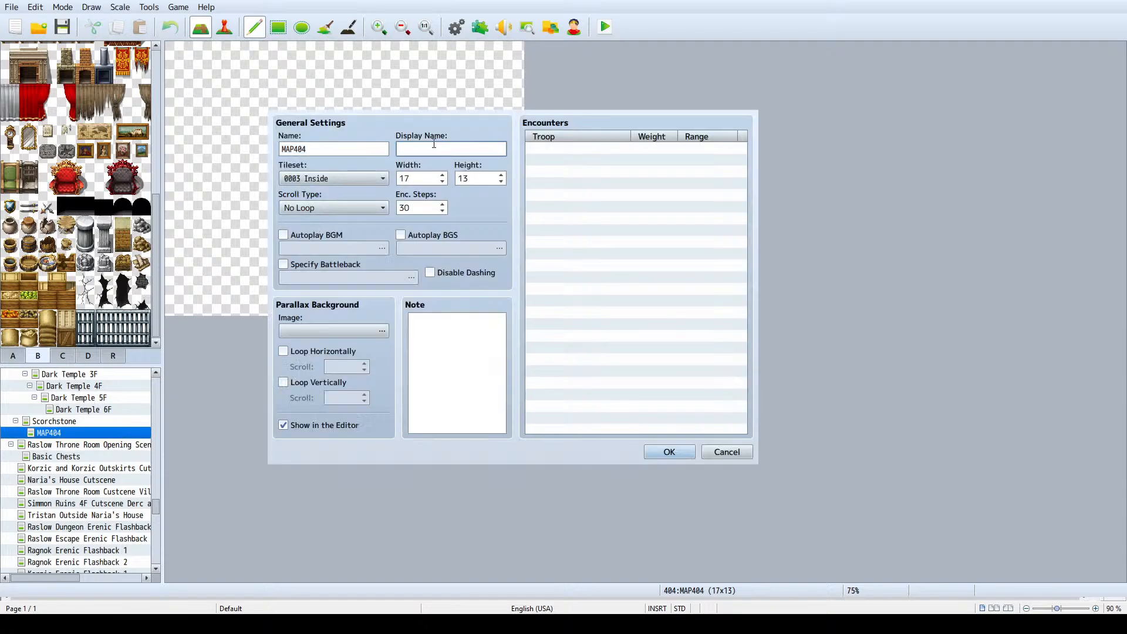
text(Residentce)
- Name the map Scorchstone Residence
double_click(328, 150)
text(Sc)
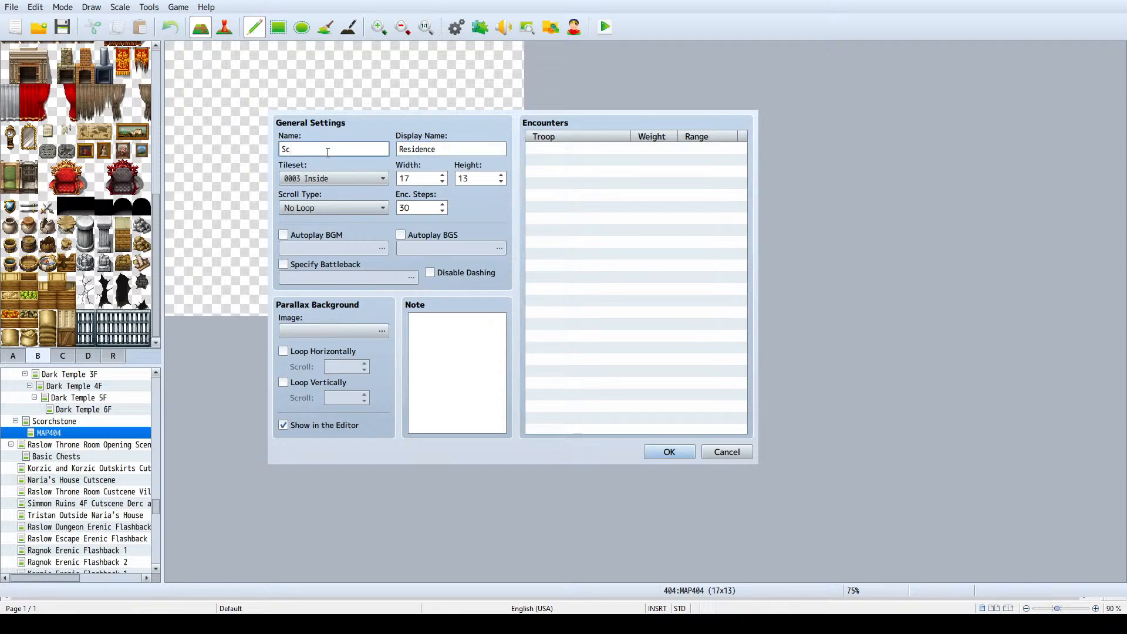
text(orch)
text(stone)
text( Rs)
text(sidence)
- Set the map's width and height to 50, enable Autoplay BGM, and apply the settings
double_click(440, 178)
text(50)
key(Tab)
text(5)
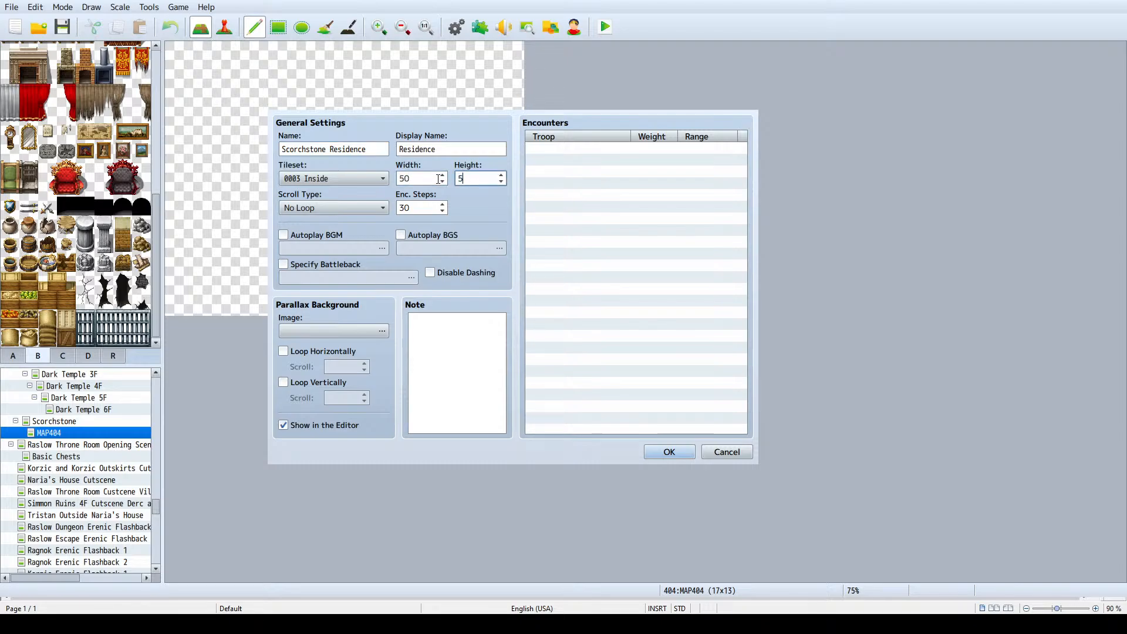
text(0)
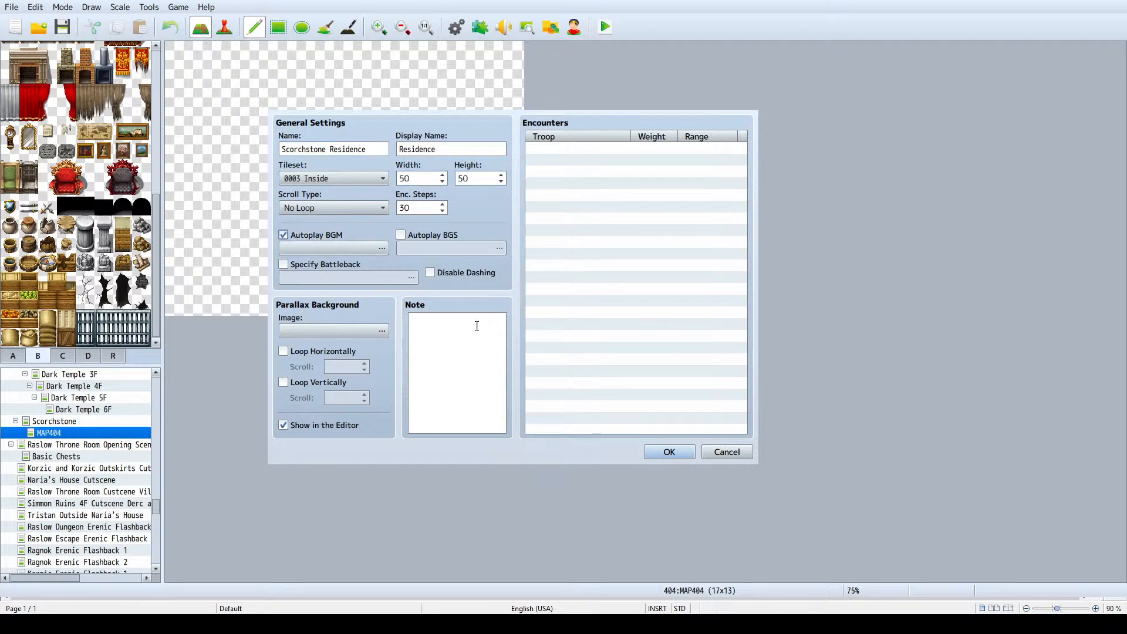
click(669, 452)
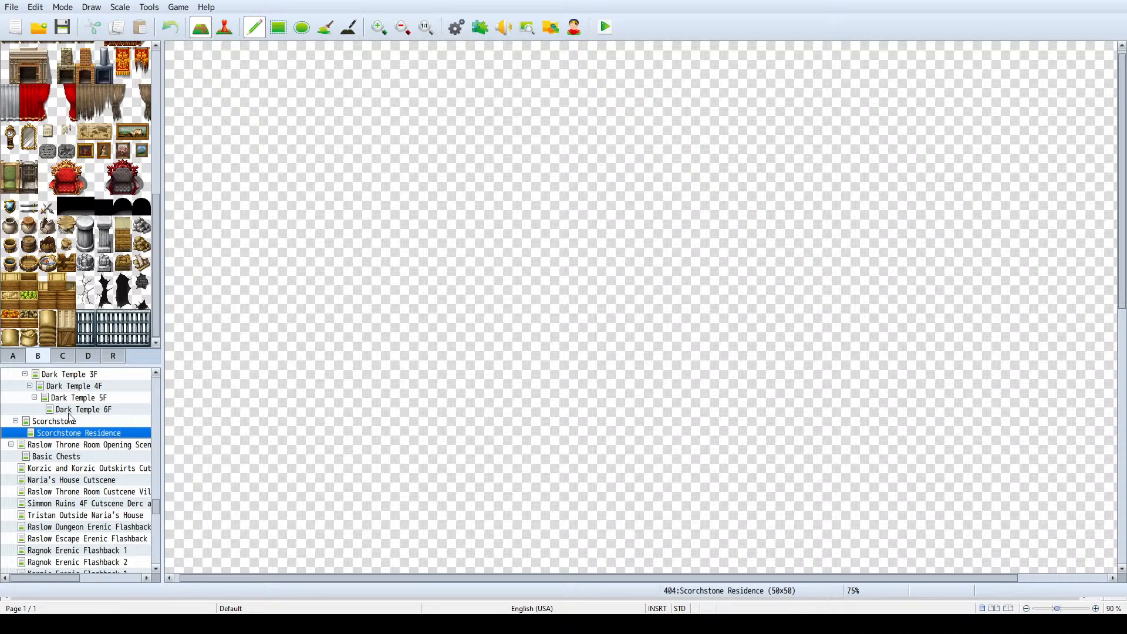
- Flood fill the entire Scorchstone Residence map with the solid black tile
scroll(106, 174, up, 10)
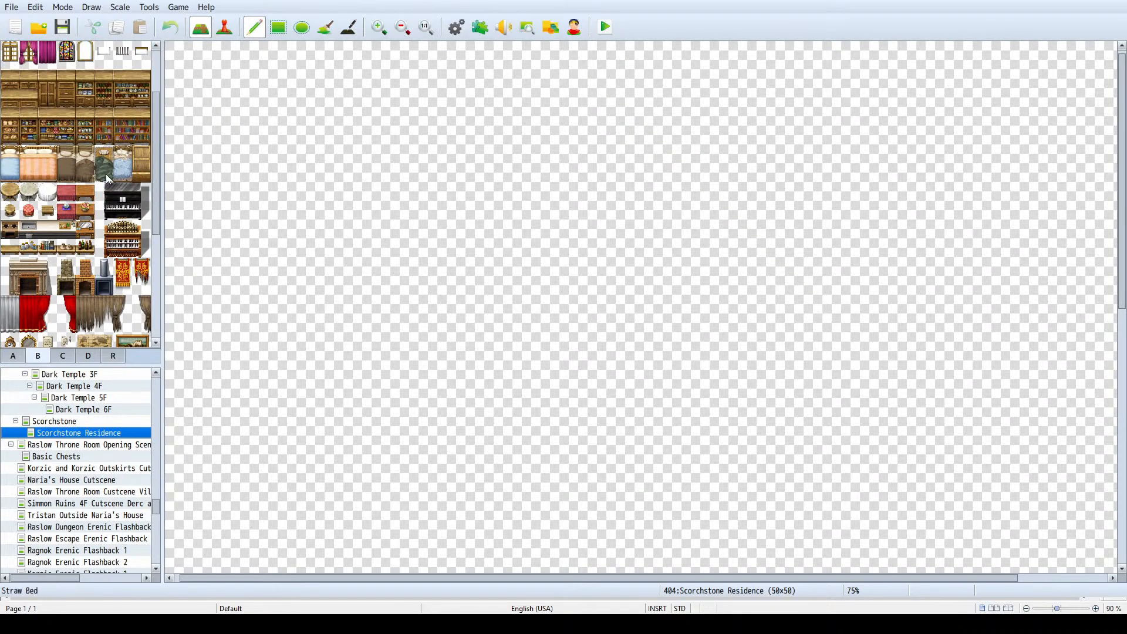
click(9, 63)
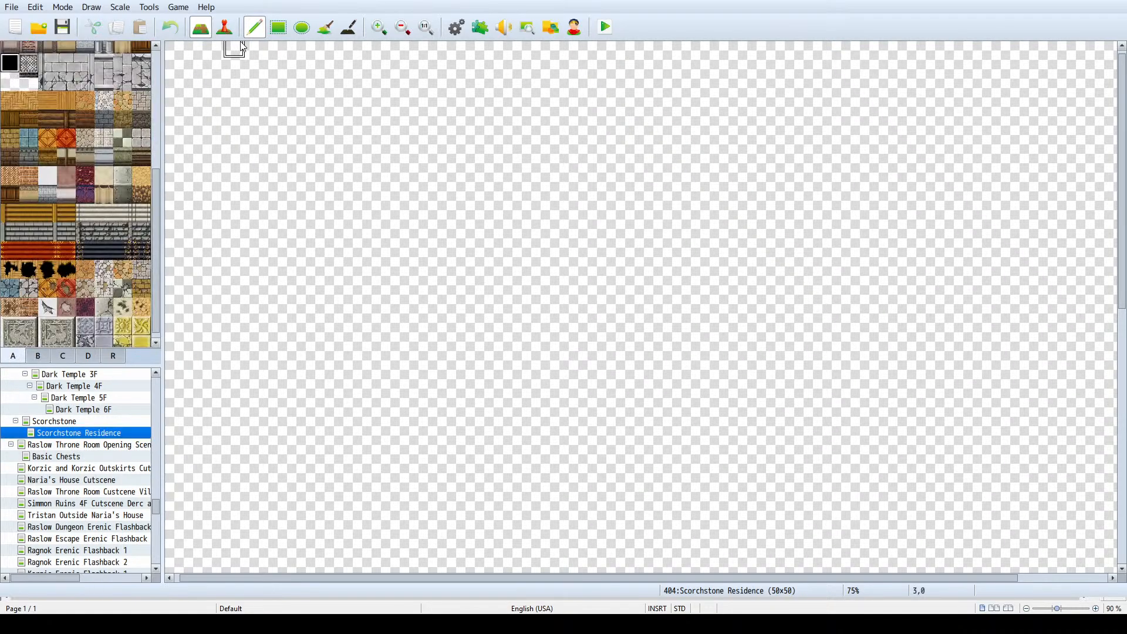
click(325, 27)
click(346, 304)
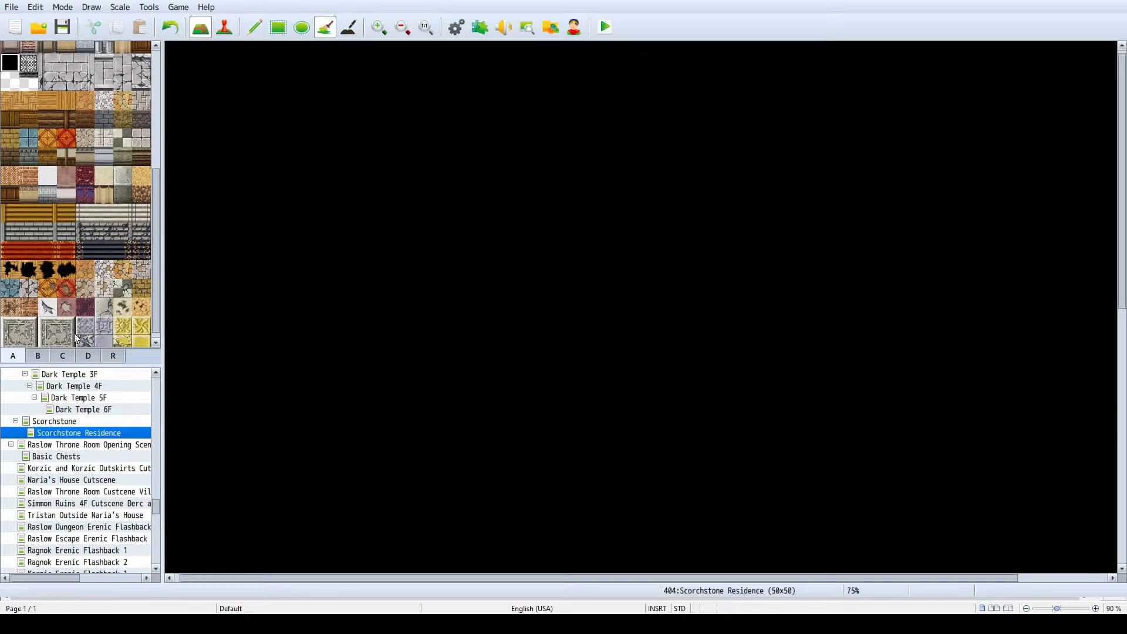
- Examine the building layout of the Scorchstone town map
click(57, 445)
click(58, 435)
click(59, 421)
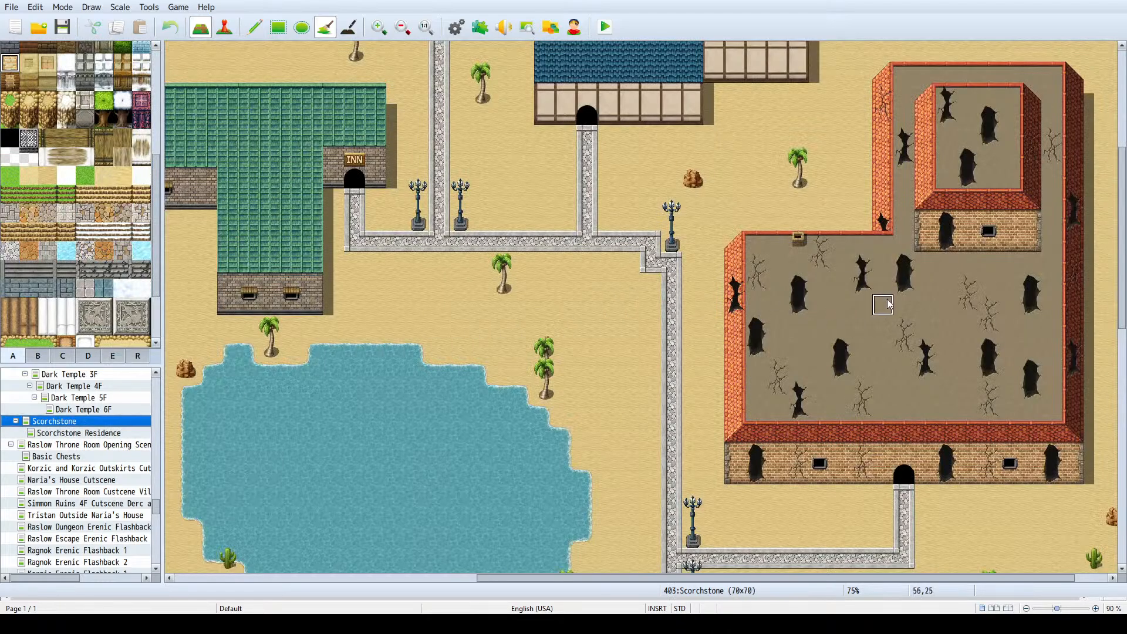
scroll(887, 304, up, 3)
scroll(887, 304, down, 5)
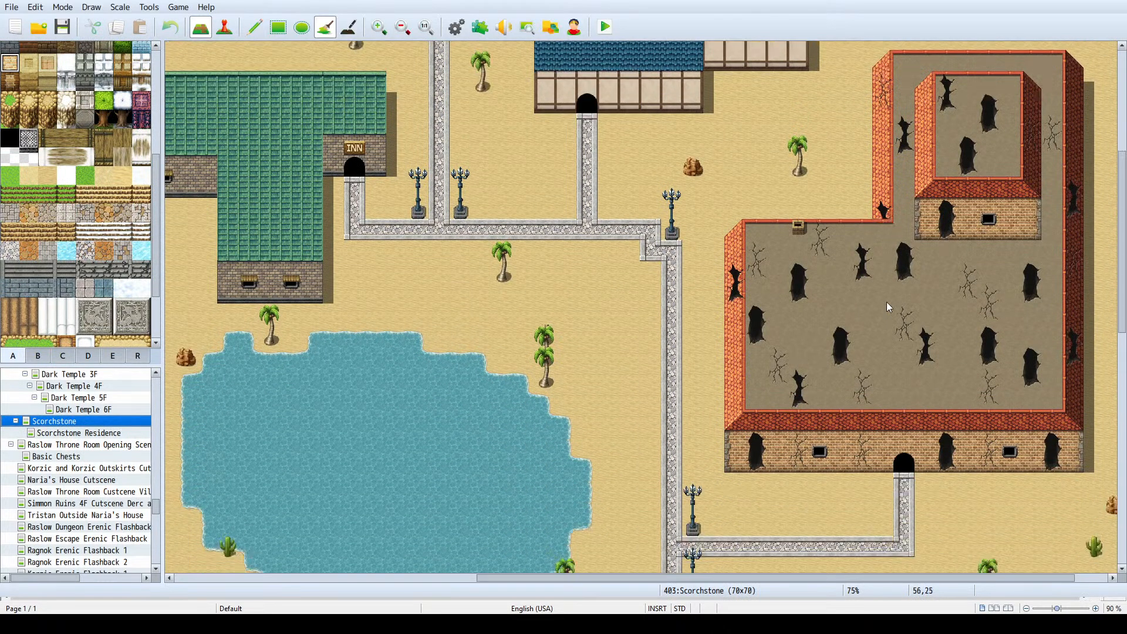
scroll(757, 249, up, 2)
ctrl+scroll(757, 248, down, 1)
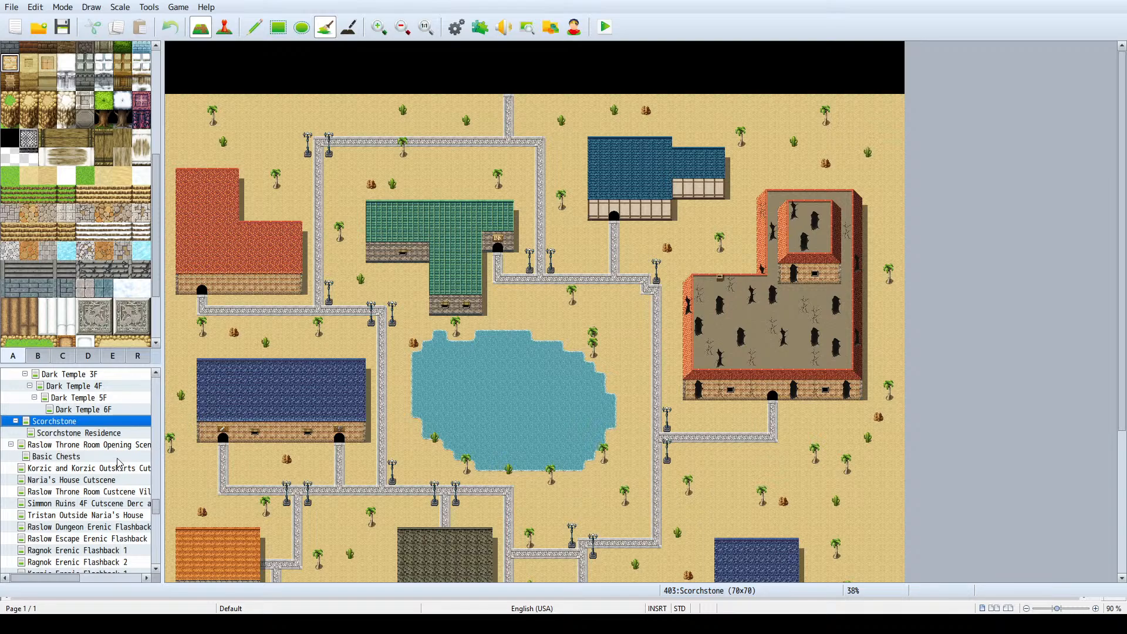
- Check the background music in the Scorchstone map's general settings and close them without changes
click(115, 438)
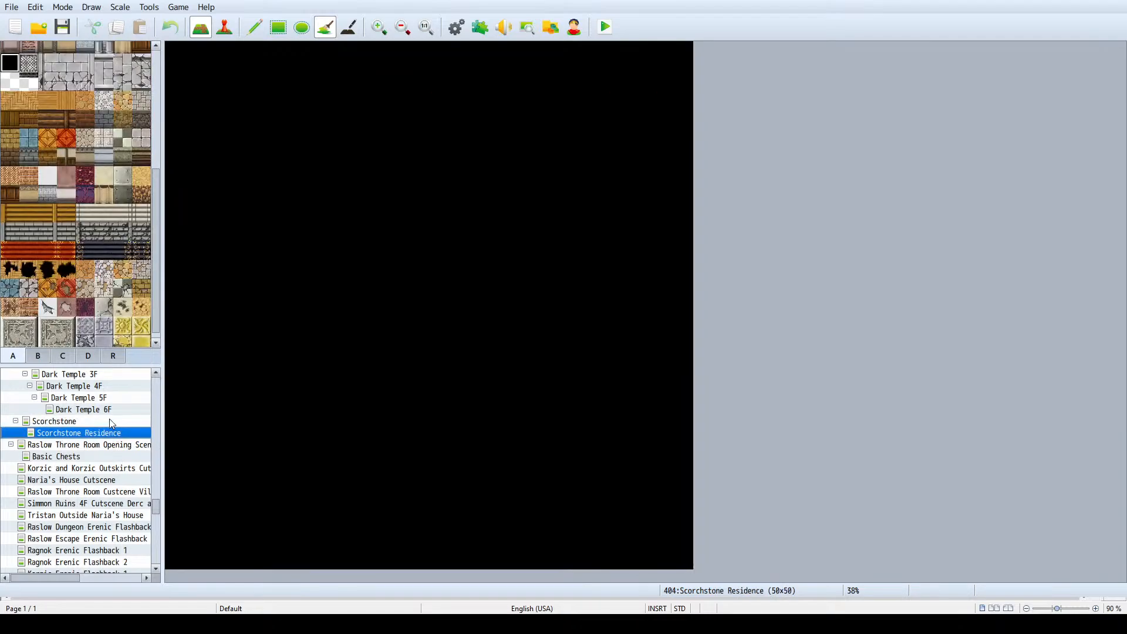
click(111, 423)
click(103, 436)
click(104, 424)
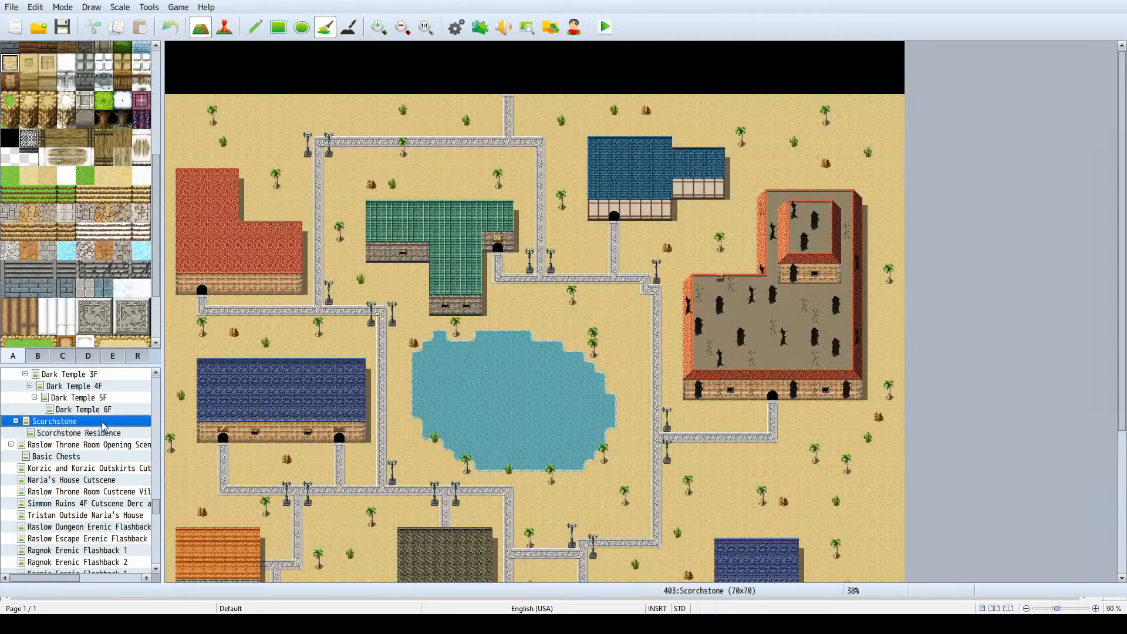
key(space)
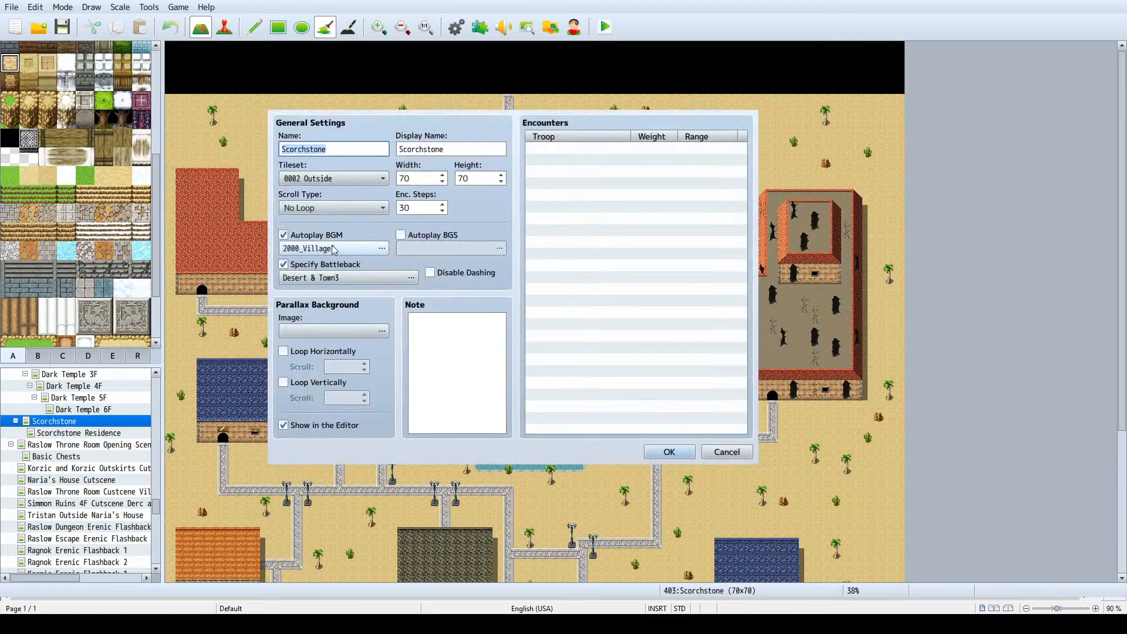
click(727, 452)
- Set the Scorchstone Residence map's autoplay background music to 2000_Village1
click(73, 435)
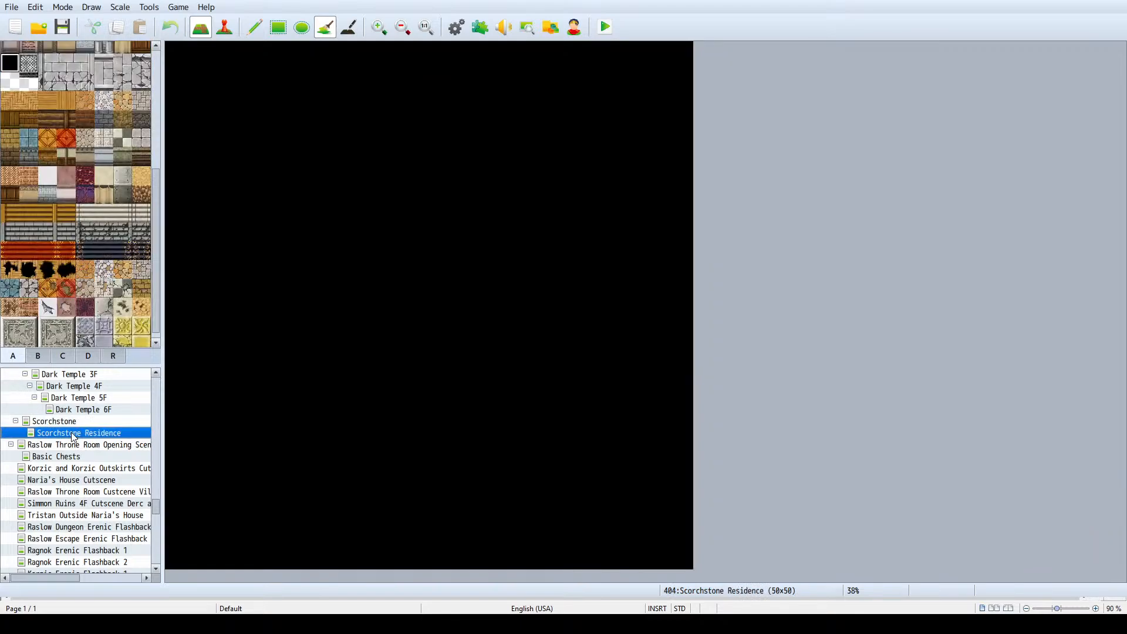
key(space)
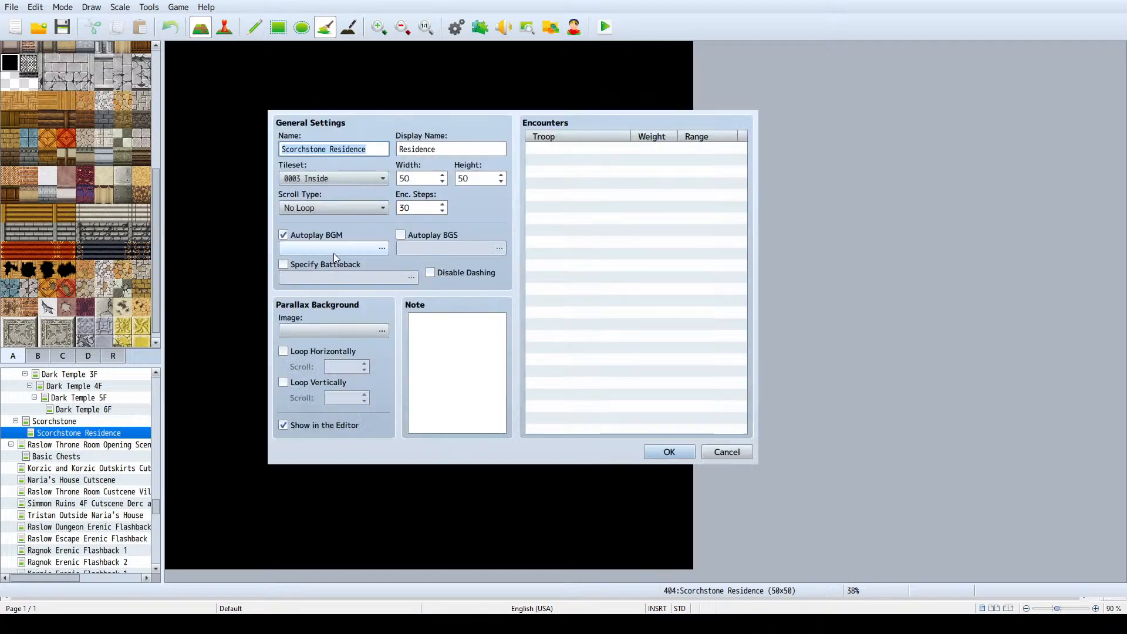
click(350, 251)
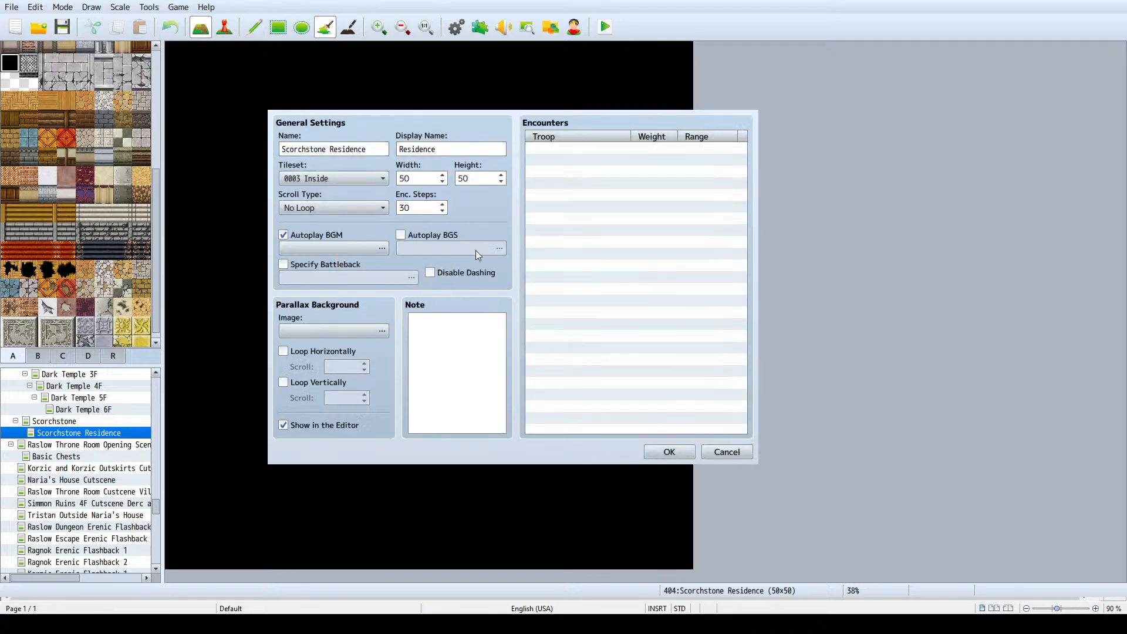
click(528, 412)
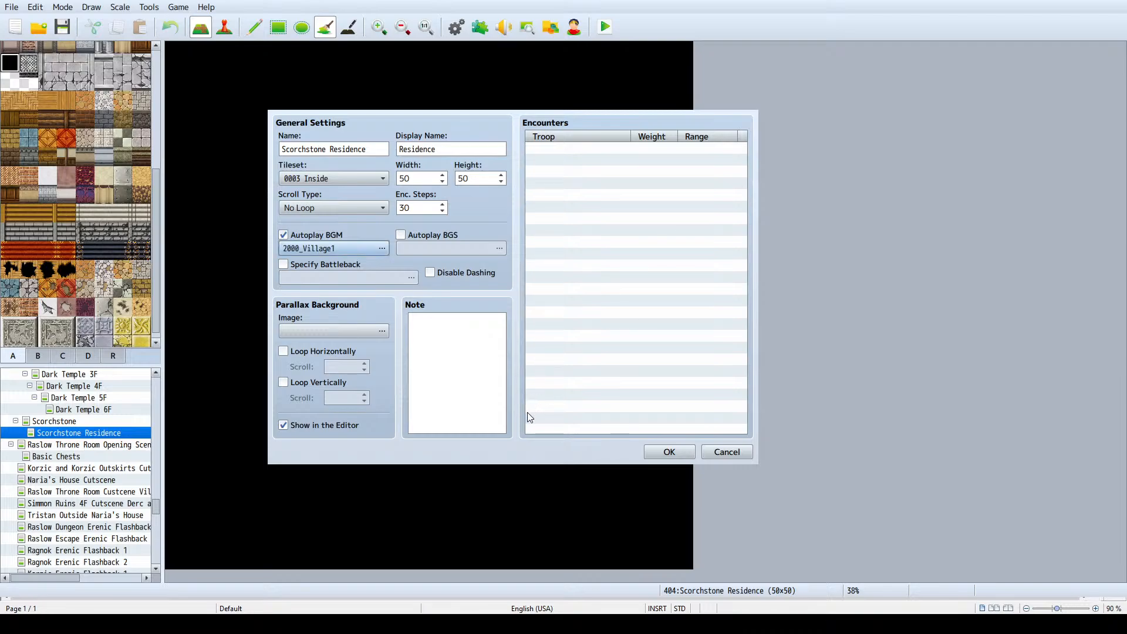
click(654, 450)
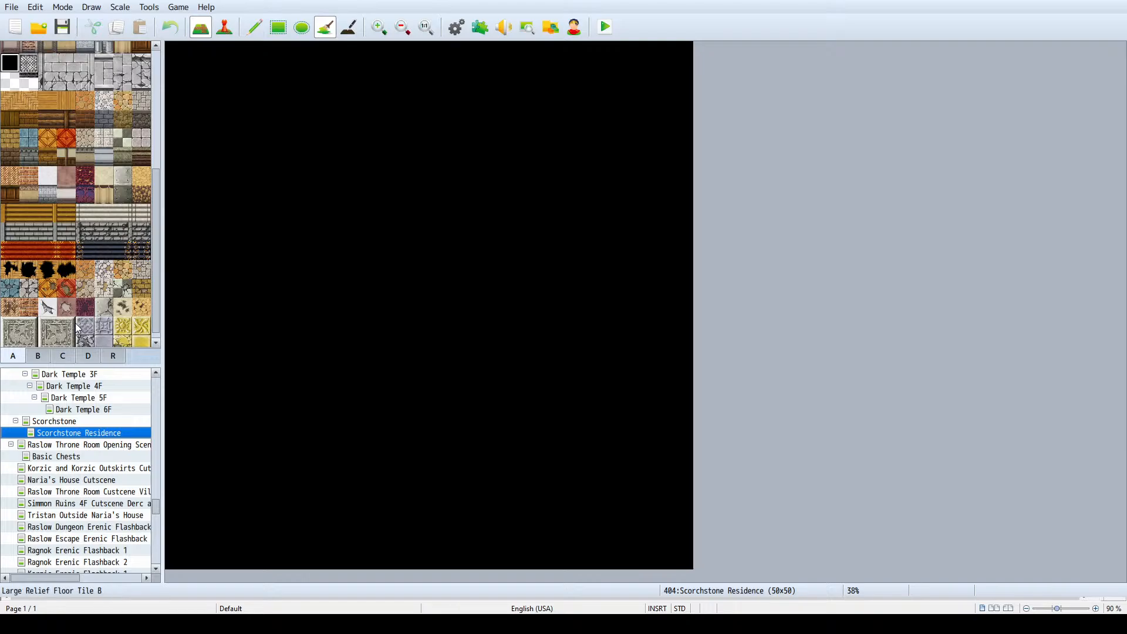
- Copy the red-roofed L-shaped house's footprint from Scorchstone and stamp it in the northwest area of the Scorchstone Residence map
scroll(58, 296, up, 5)
click(91, 424)
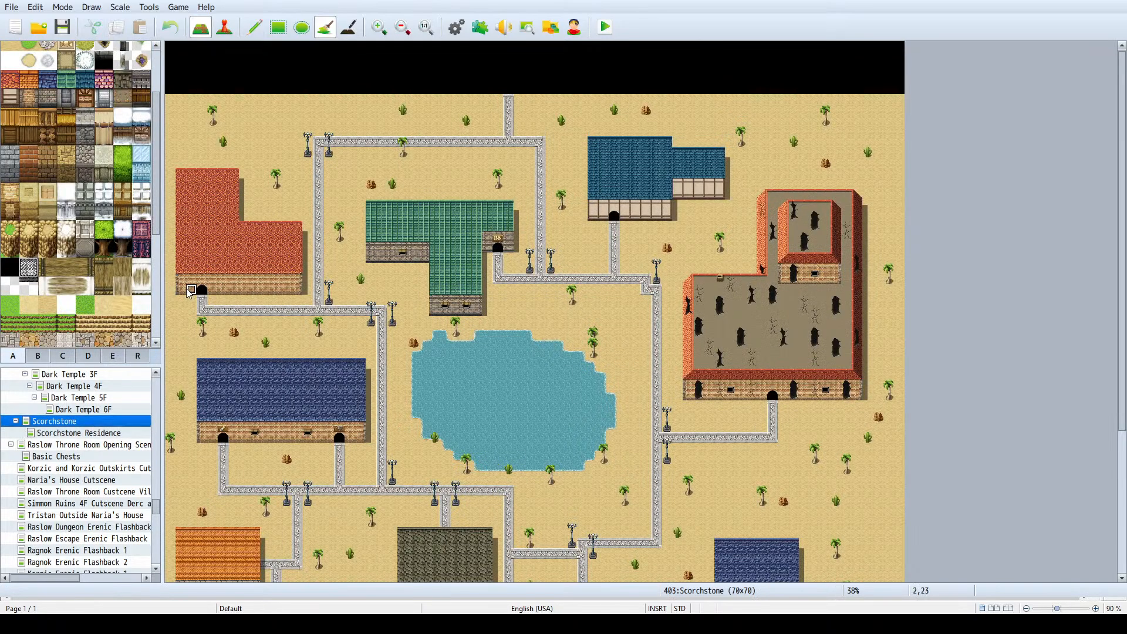
right_drag(183, 292, 295, 188)
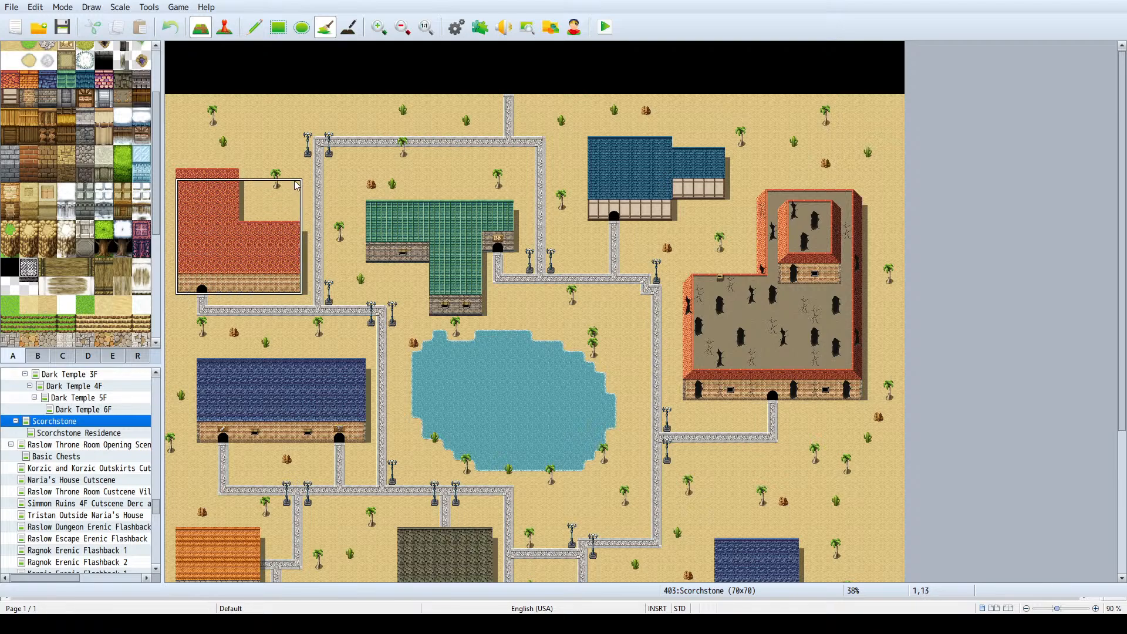
click(254, 27)
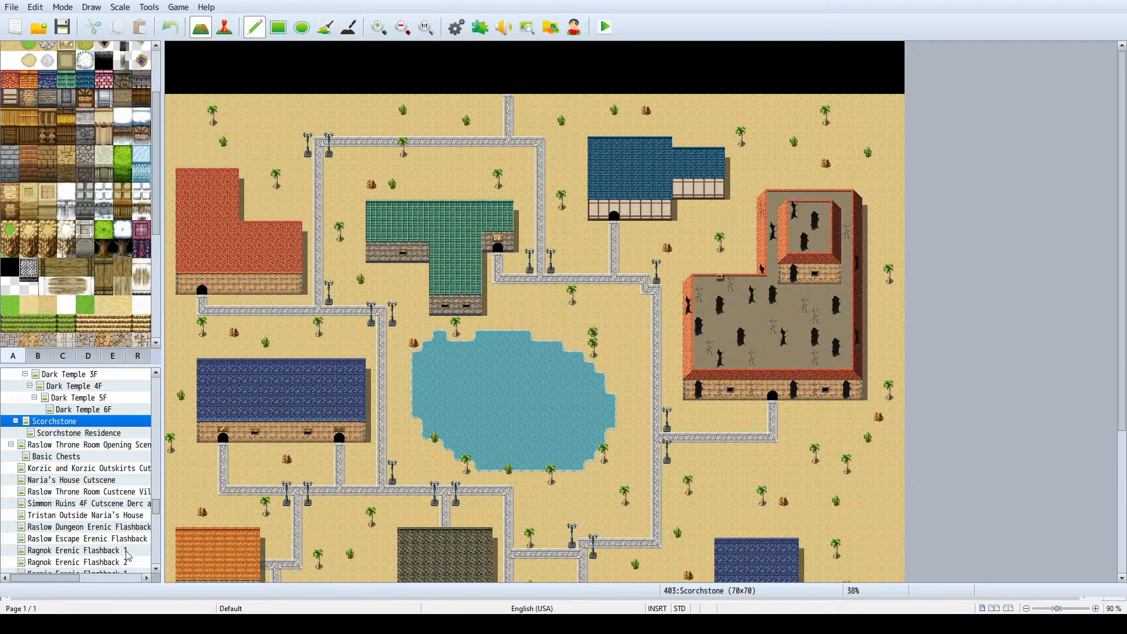
click(77, 433)
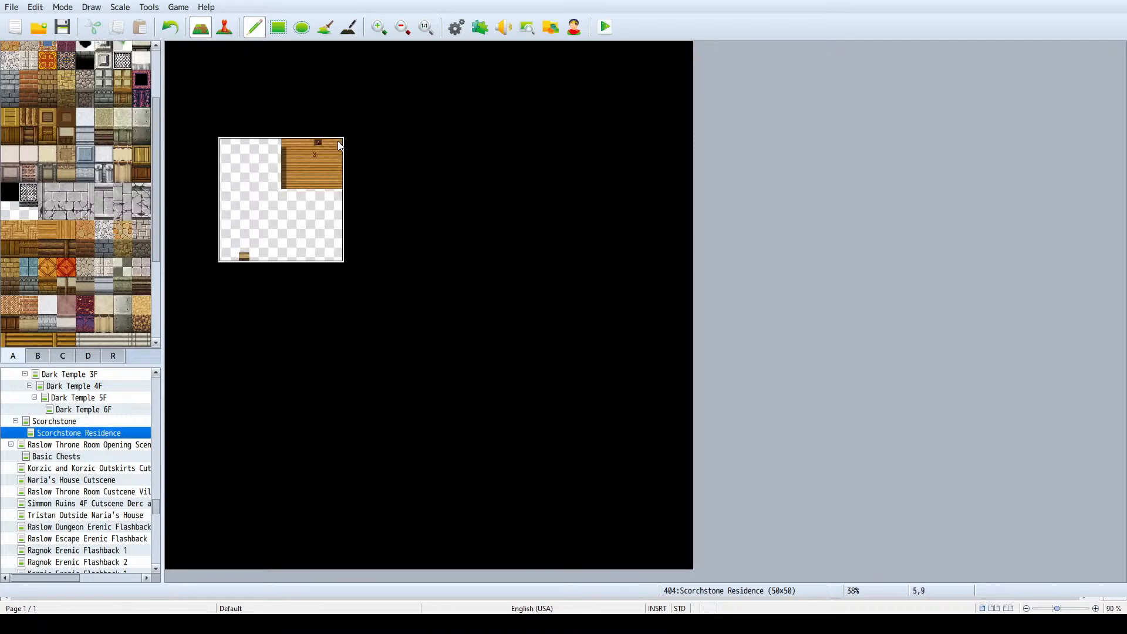
- Copy the teal-roofed northern house's footprint from Scorchstone and stamp it in the eastern half of the Scorchstone Residence map
click(54, 422)
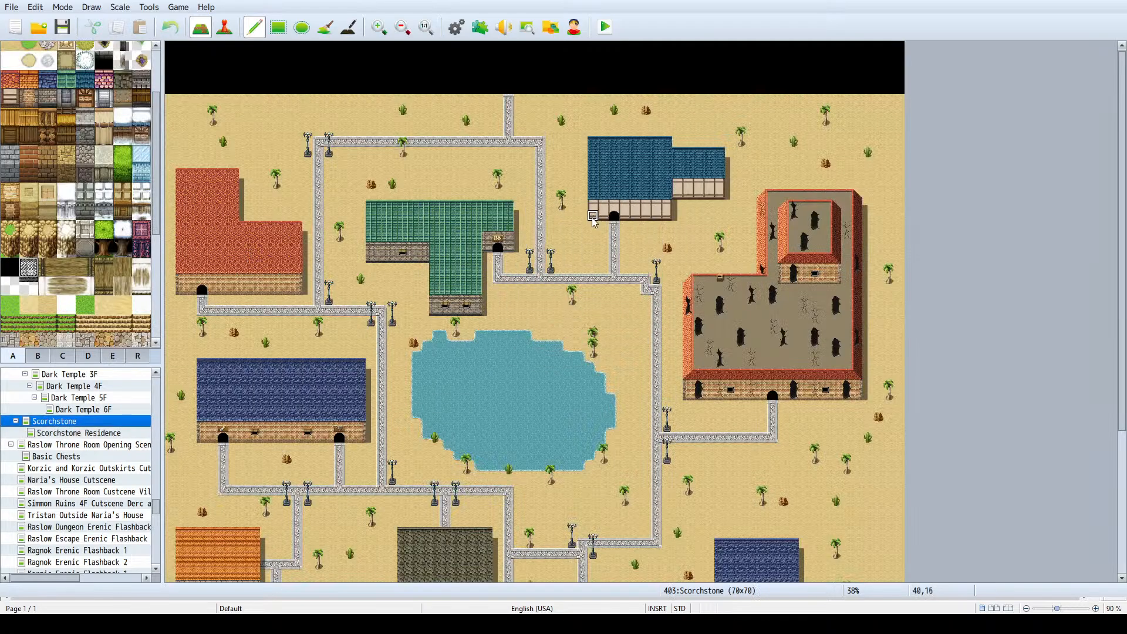
mouse_move(593, 217)
right_down()
mouse_move(688, 147)
mouse_move(720, 150)
right_up()
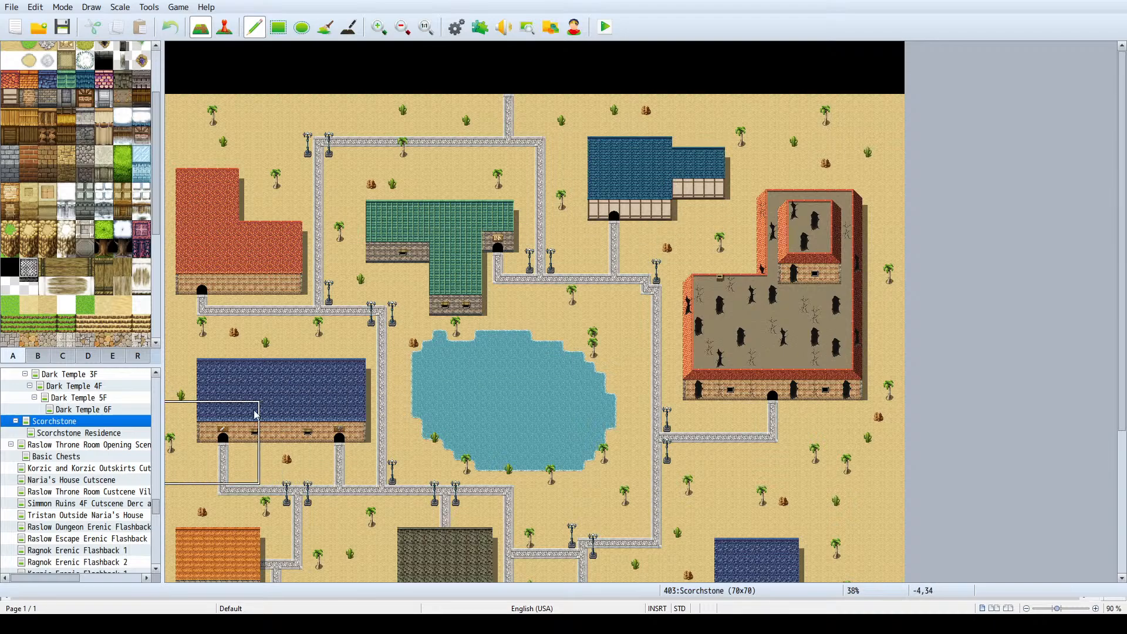
click(112, 433)
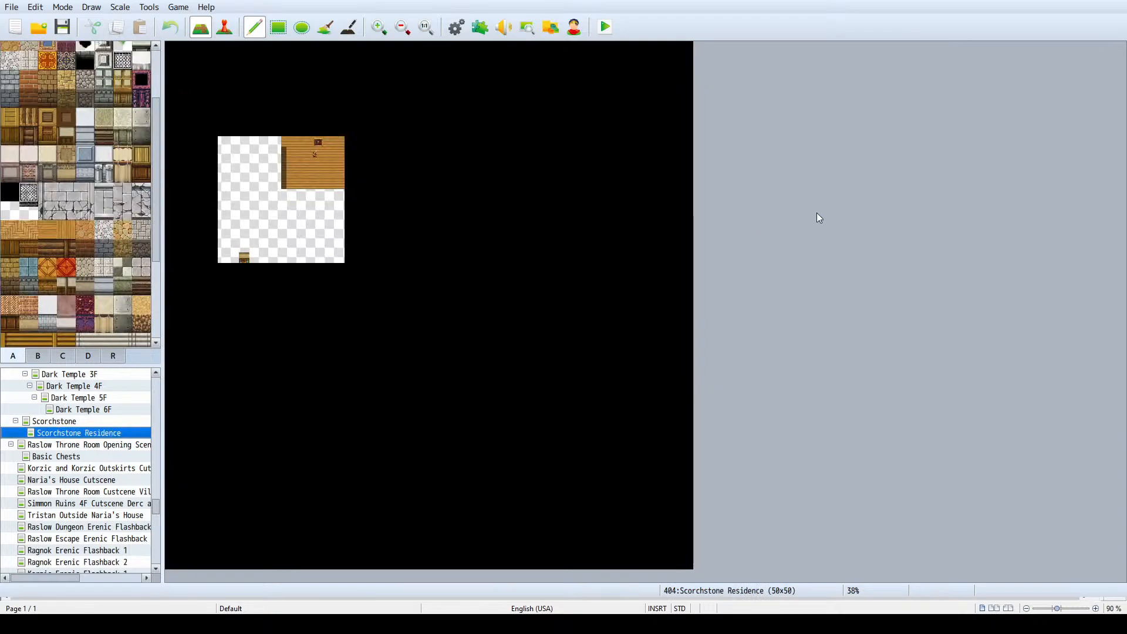
click(623, 310)
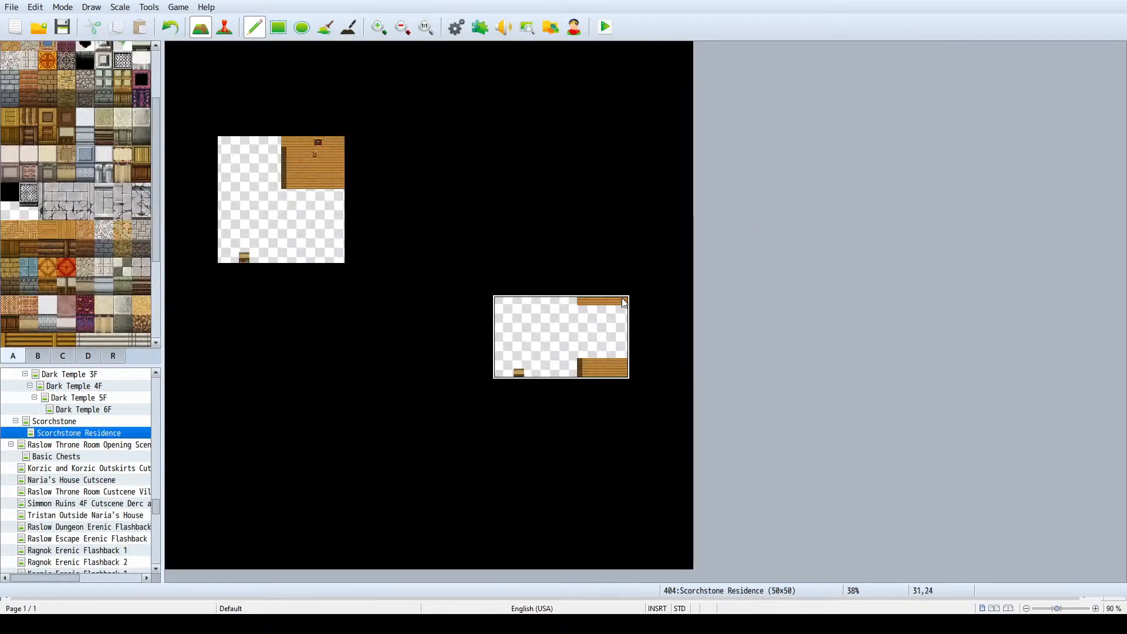
right_click(565, 310)
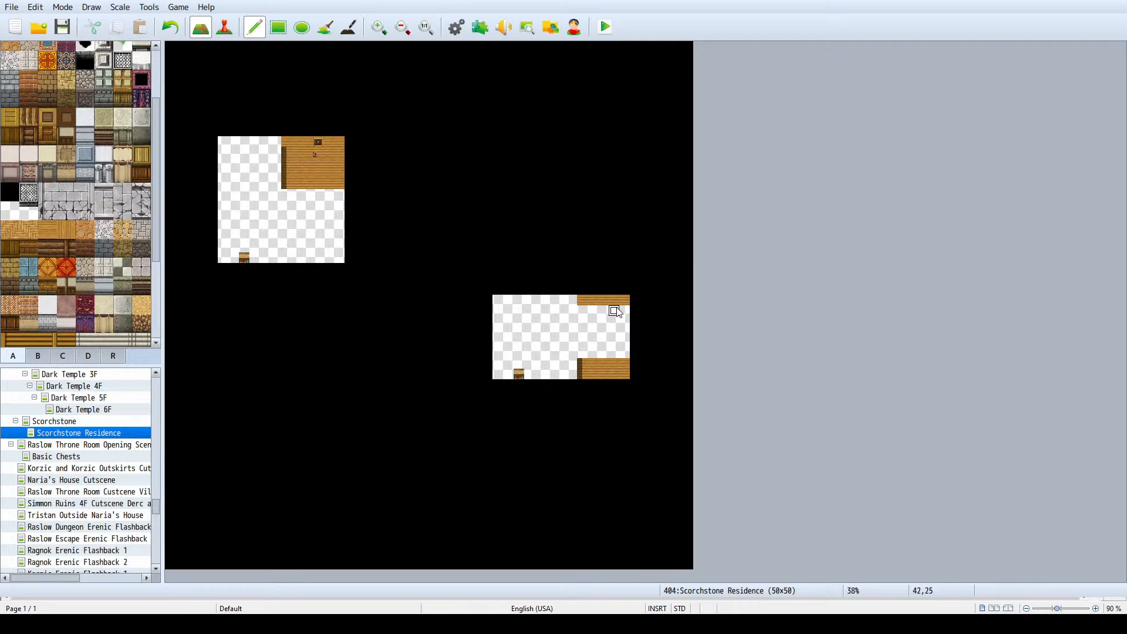
- Copy the blue-roofed southeastern house's footprint from Scorchstone and stamp it in the southwest area of the Scorchstone Residence map, redoing the first placement
click(54, 421)
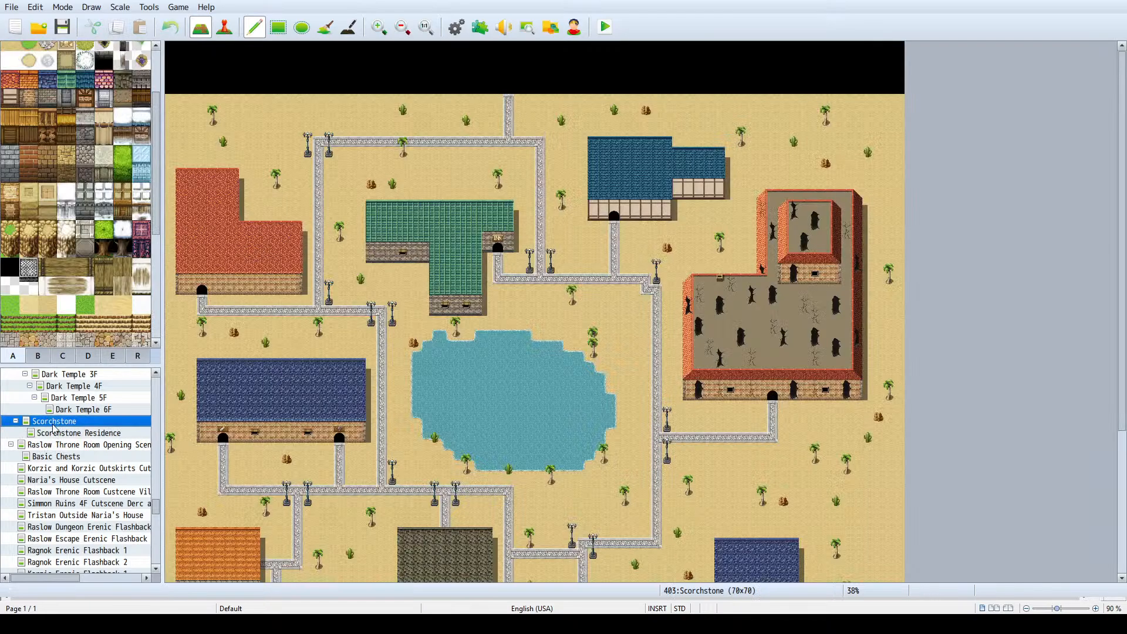
scroll(361, 241, down, 3)
scroll(361, 241, down, 2)
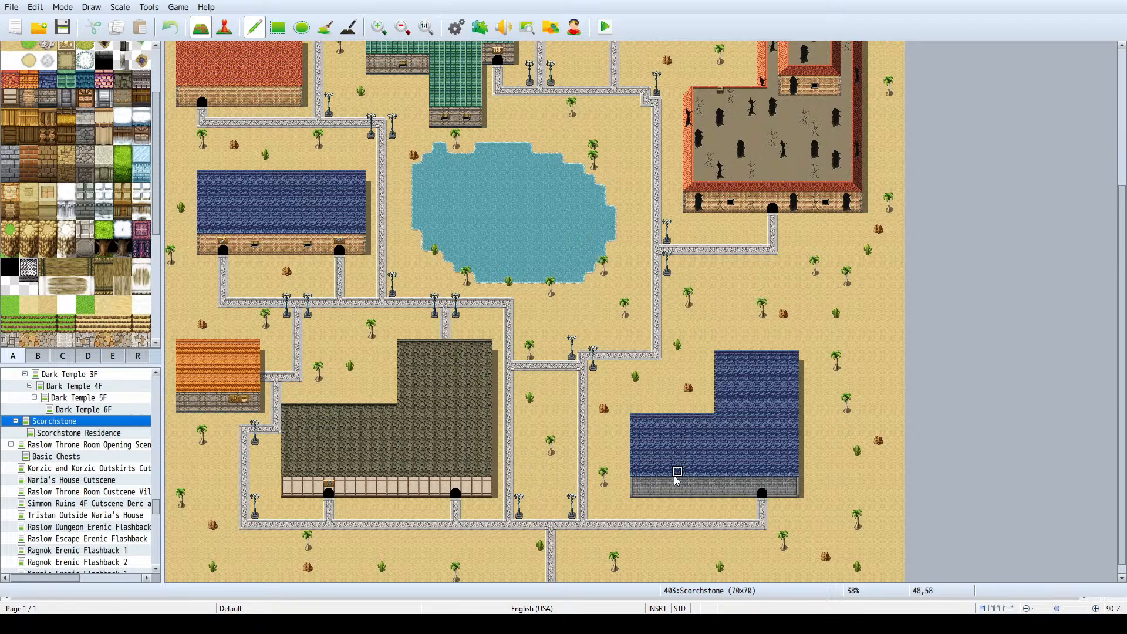
mouse_move(637, 494)
right_down()
mouse_move(802, 383)
mouse_move(808, 355)
right_up()
click(108, 433)
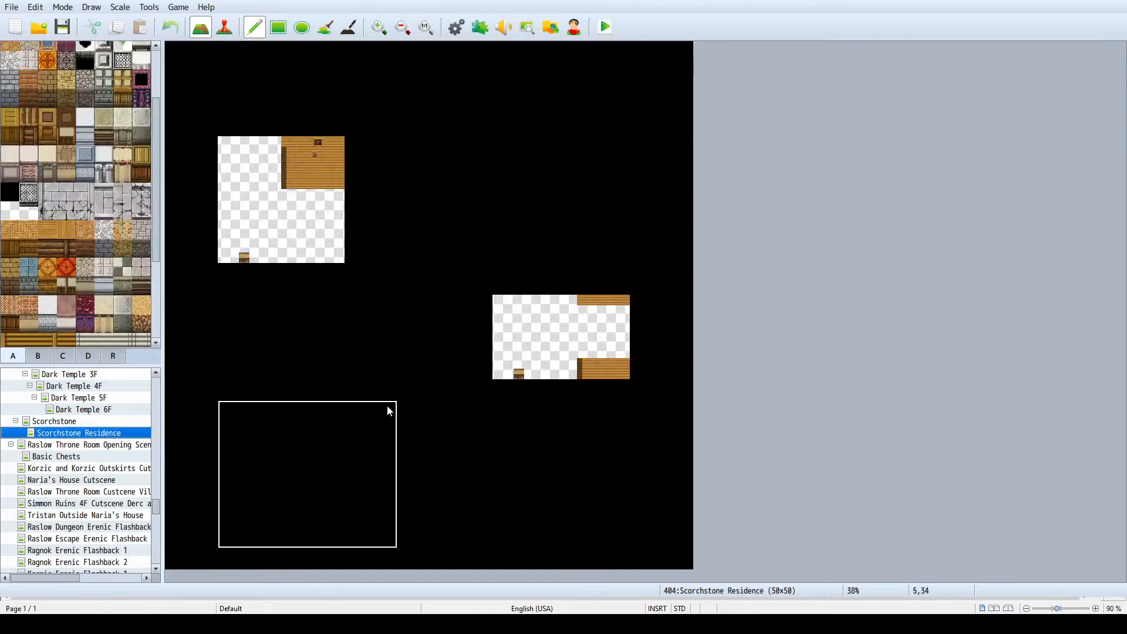
click(387, 405)
key(ctrl+z)
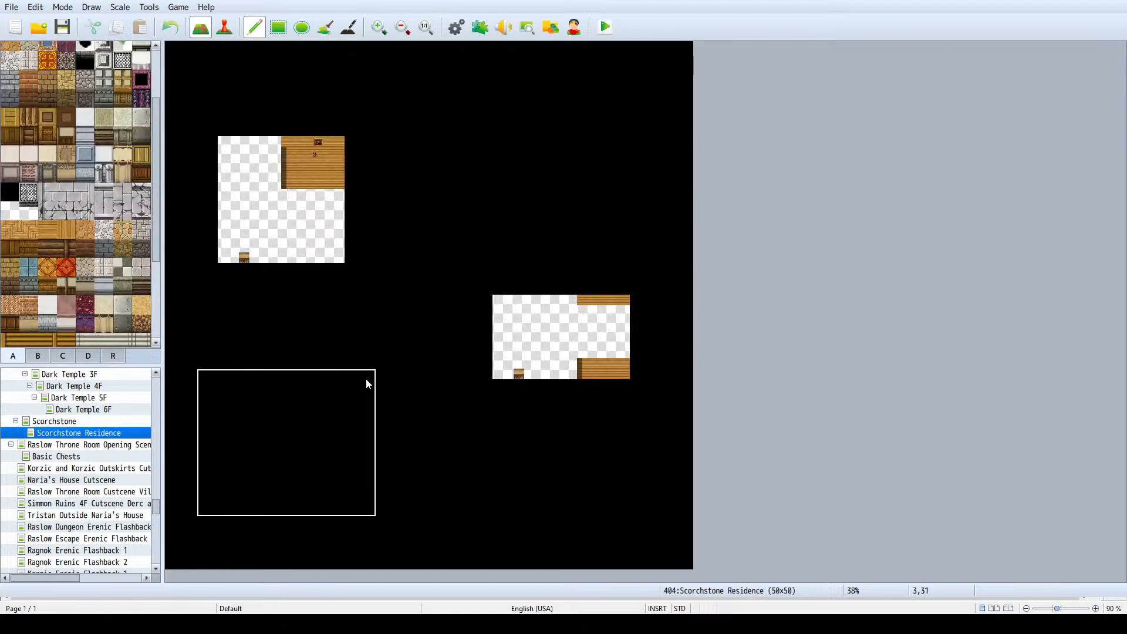
click(363, 382)
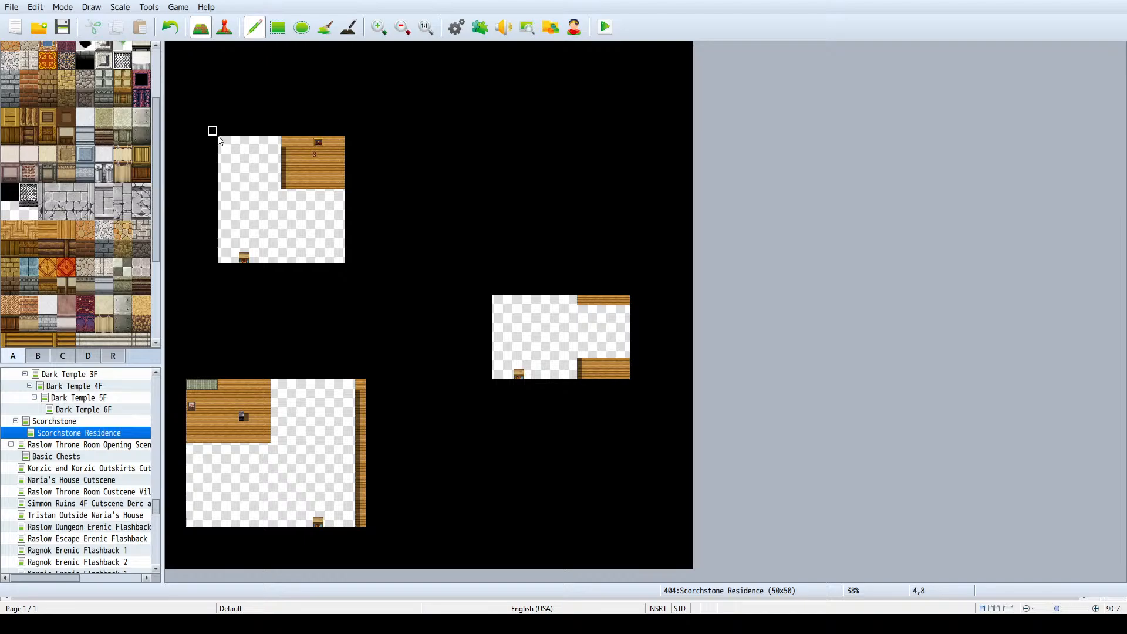
- Move the northwest house's footprint one tile east and three tiles north, erasing the leftover tiles of the original copy
right_drag(222, 141, 345, 258)
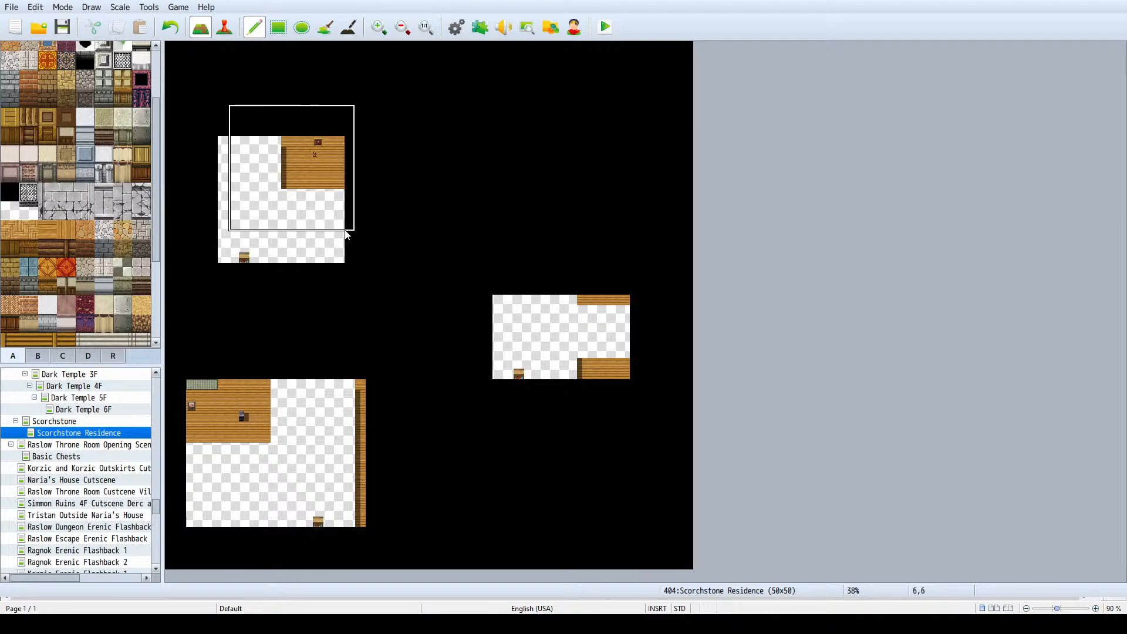
click(346, 234)
right_click(350, 236)
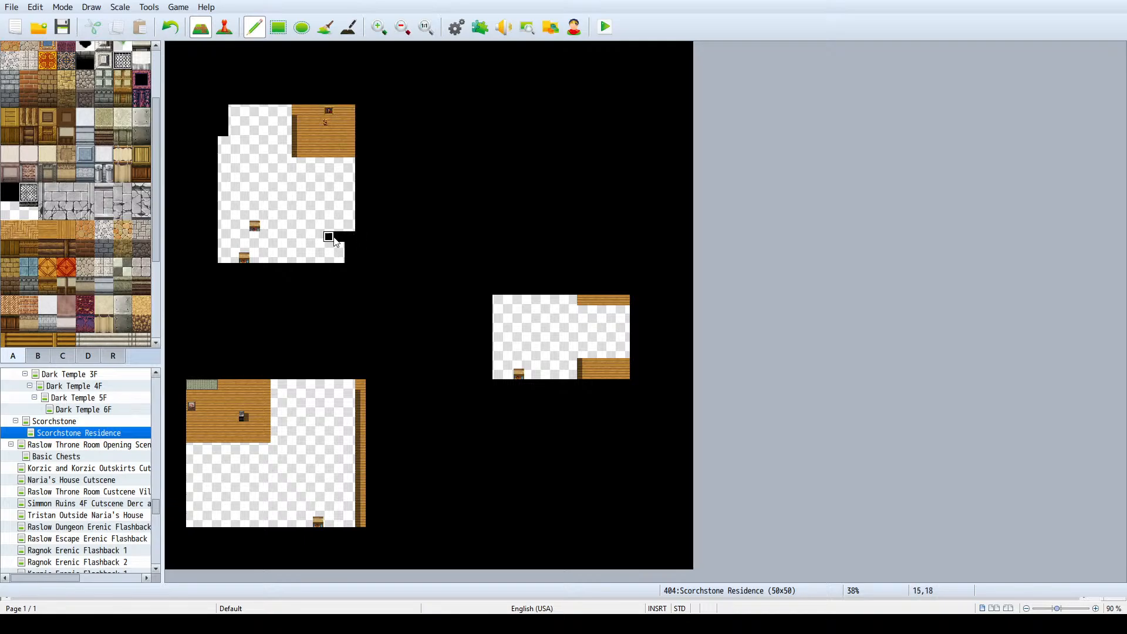
mouse_move(329, 237)
mouse_down()
mouse_move(203, 231)
mouse_move(223, 233)
mouse_move(223, 141)
mouse_up()
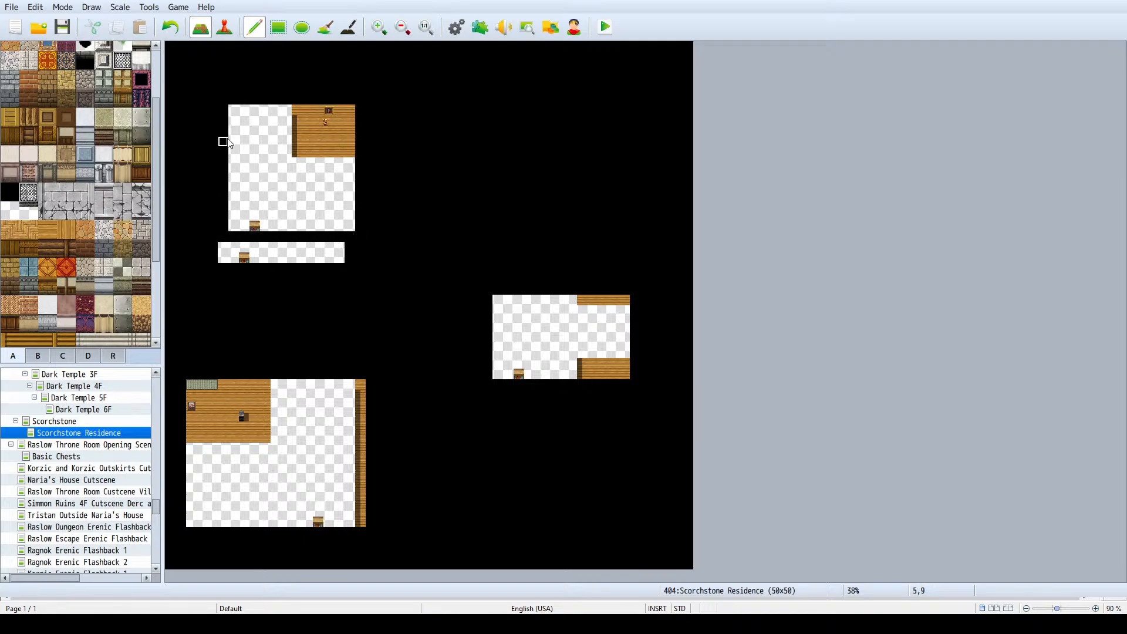
click(277, 27)
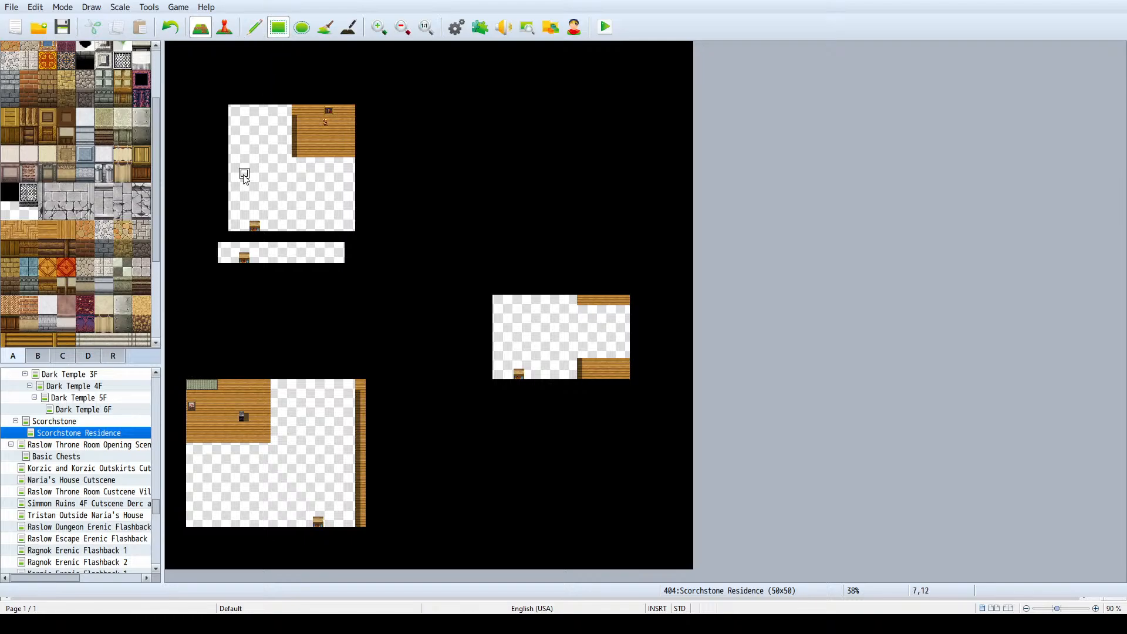
drag(212, 239, 349, 265)
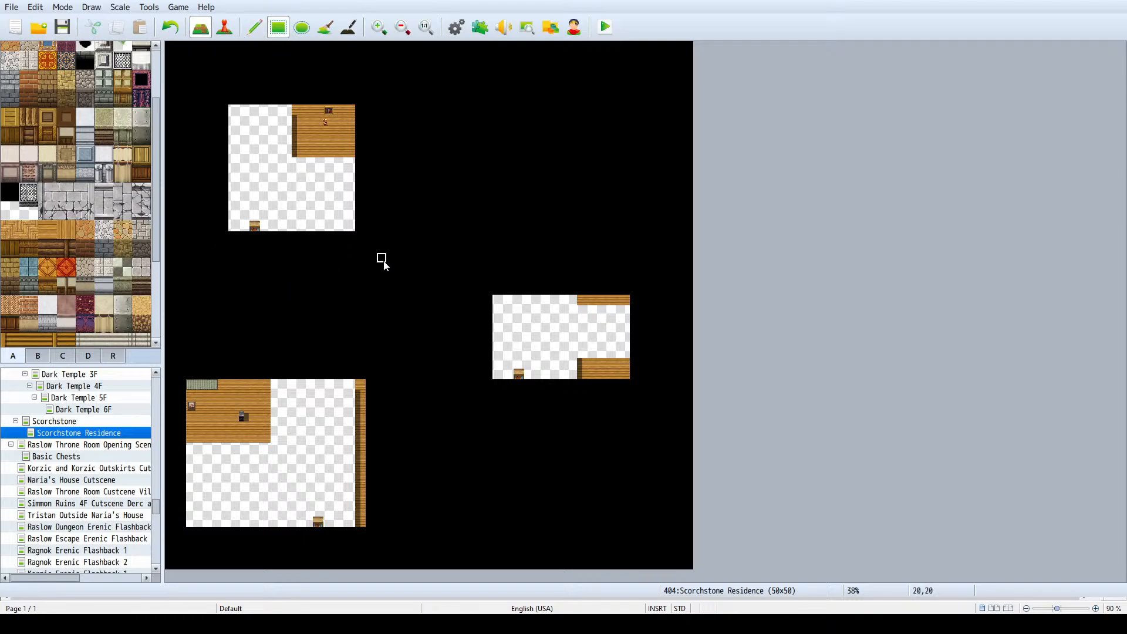
- Compare the red-roofed house on the Scorchstone map with its footprint on the Scorchstone Residence map
click(70, 424)
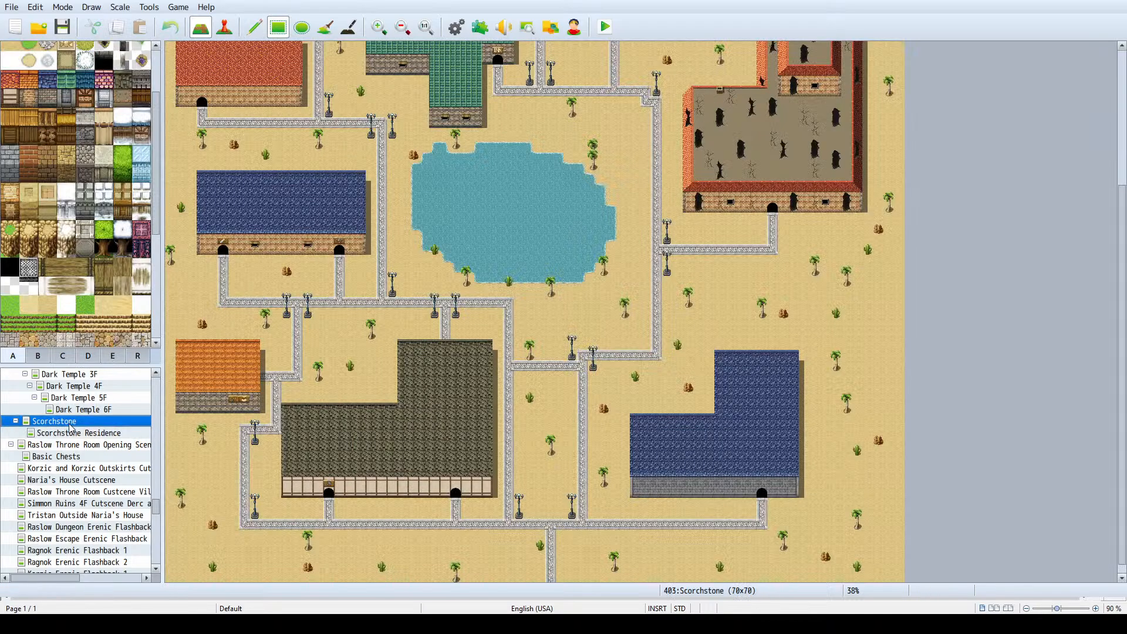
scroll(403, 233, up, 5)
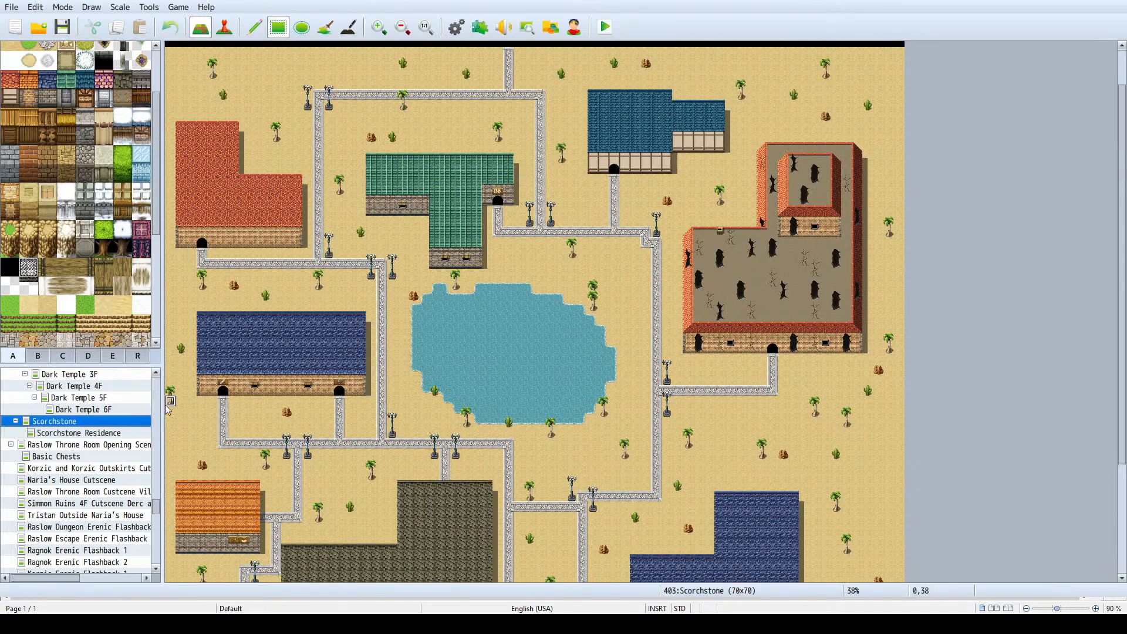
click(109, 433)
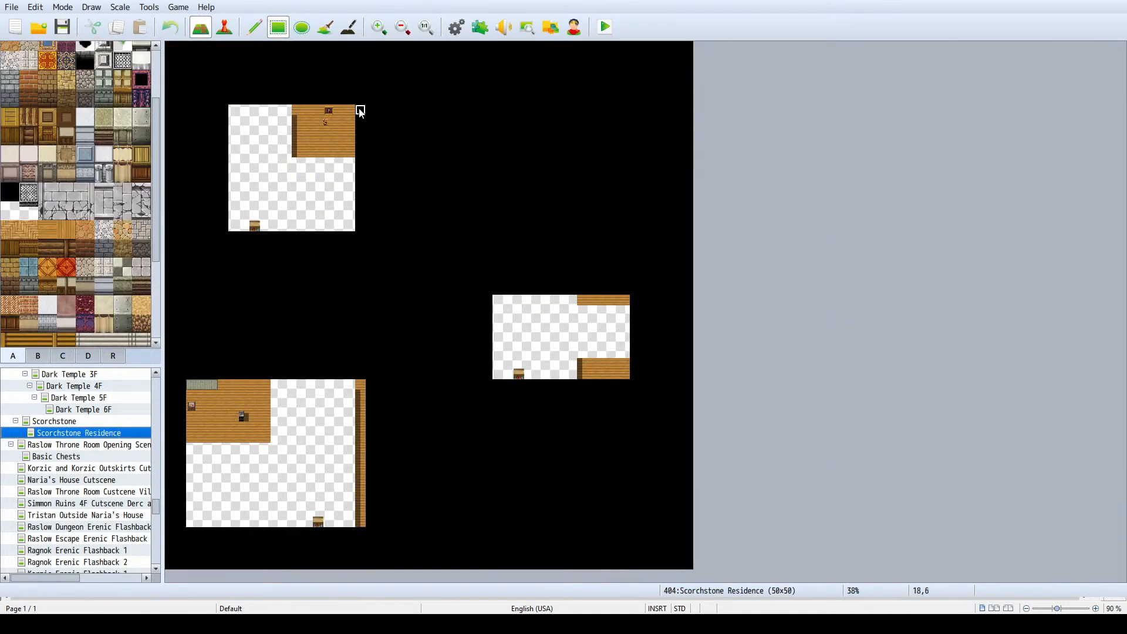
click(255, 29)
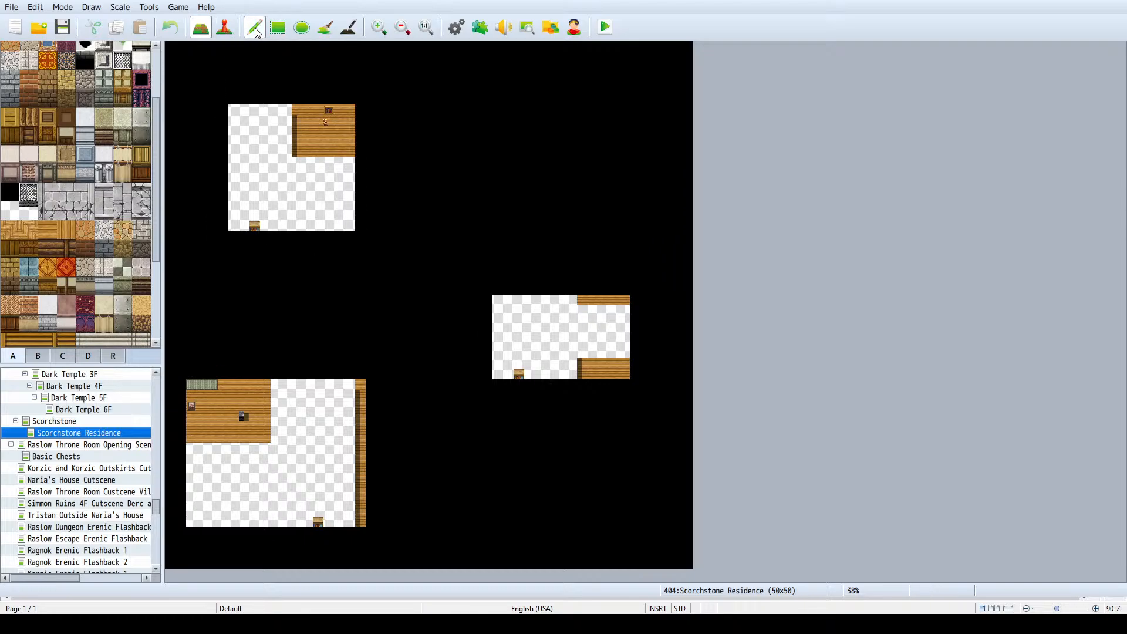
click(92, 421)
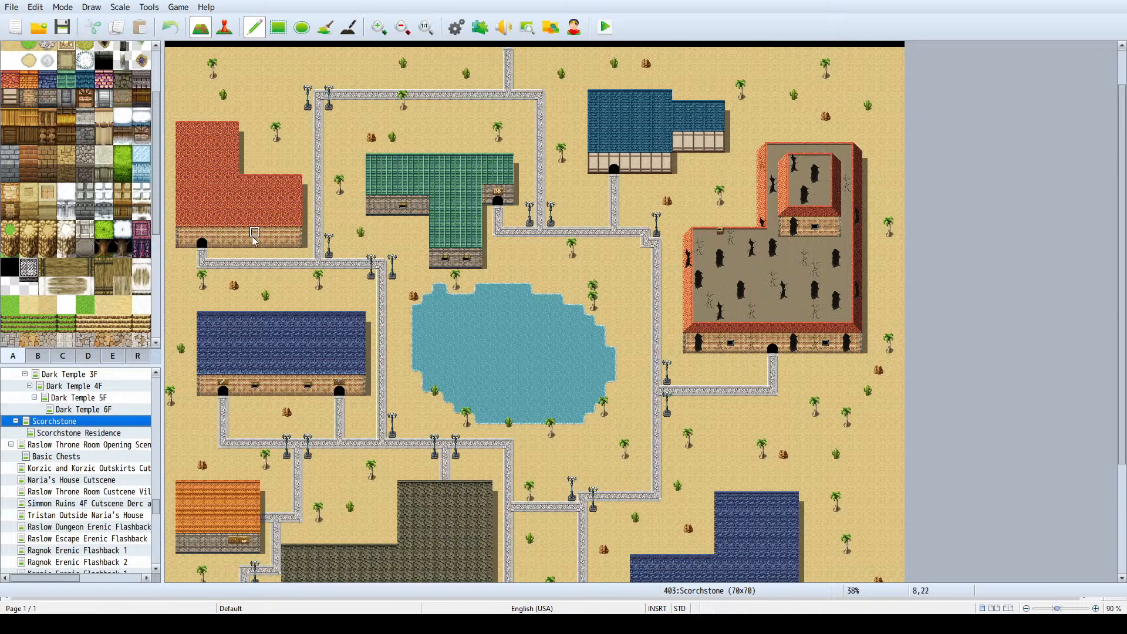
click(79, 433)
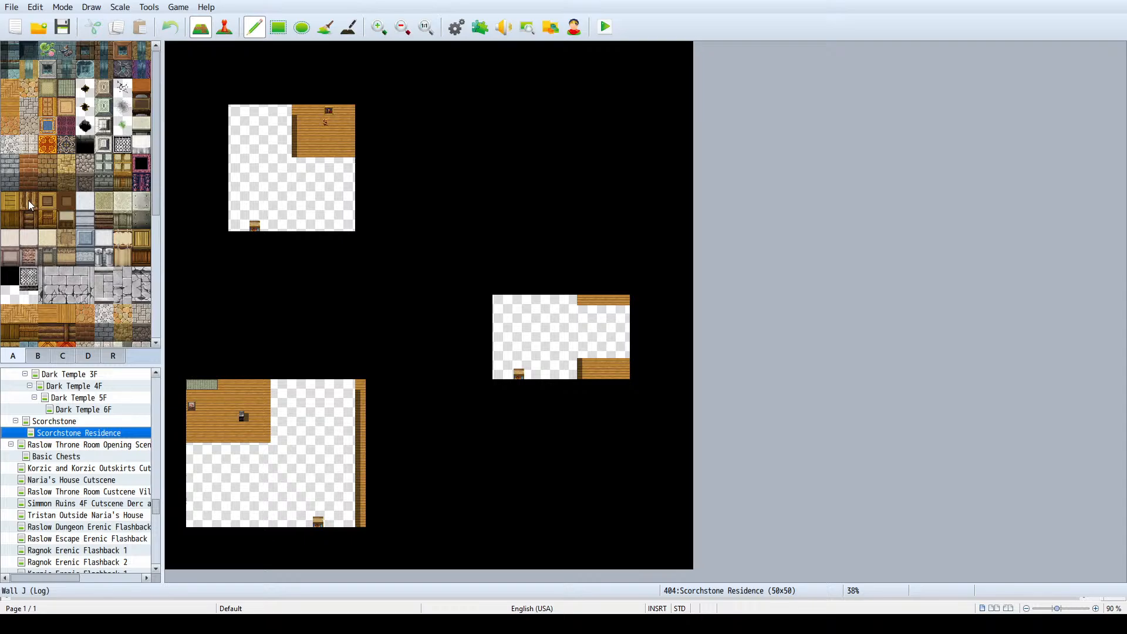
click(6, 203)
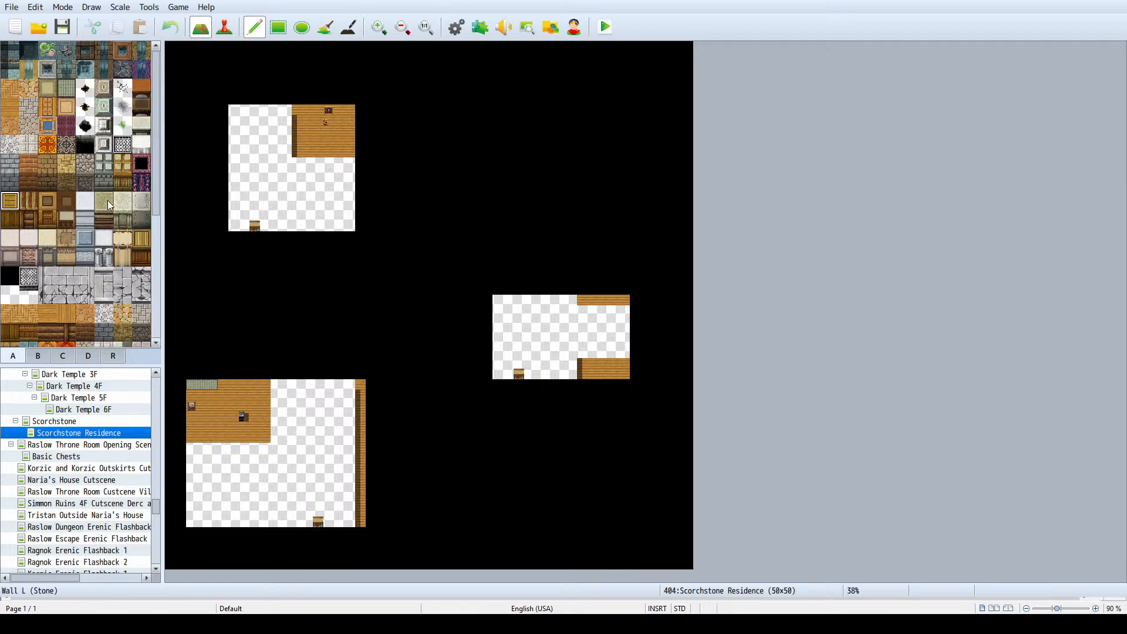
click(13, 239)
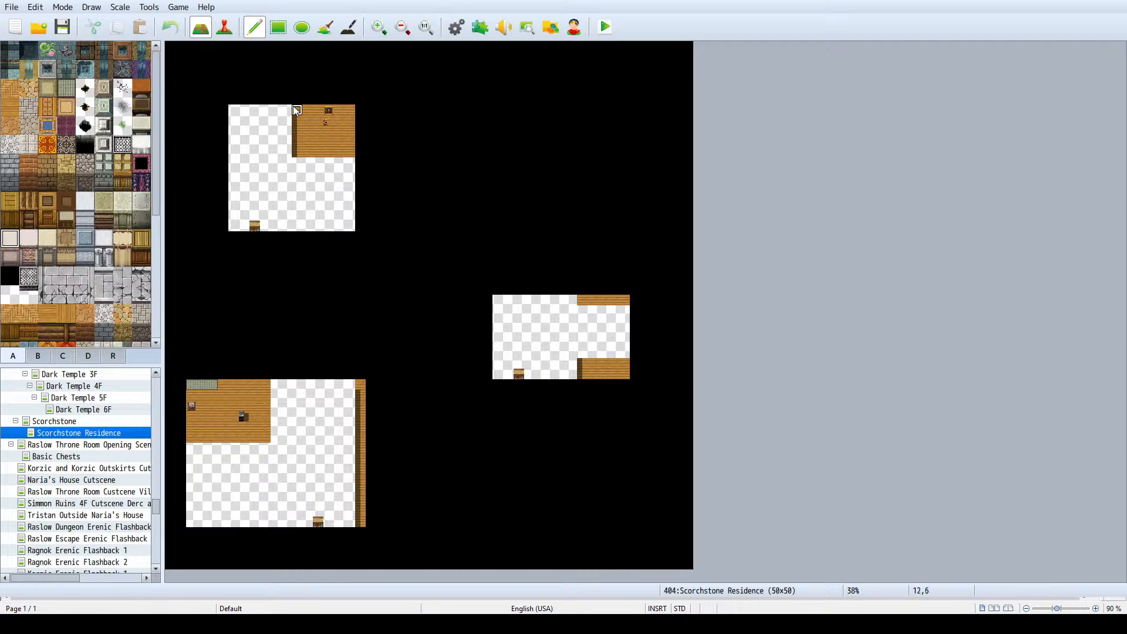
mouse_move(287, 99)
mouse_down()
mouse_move(223, 100)
mouse_move(223, 141)
mouse_up()
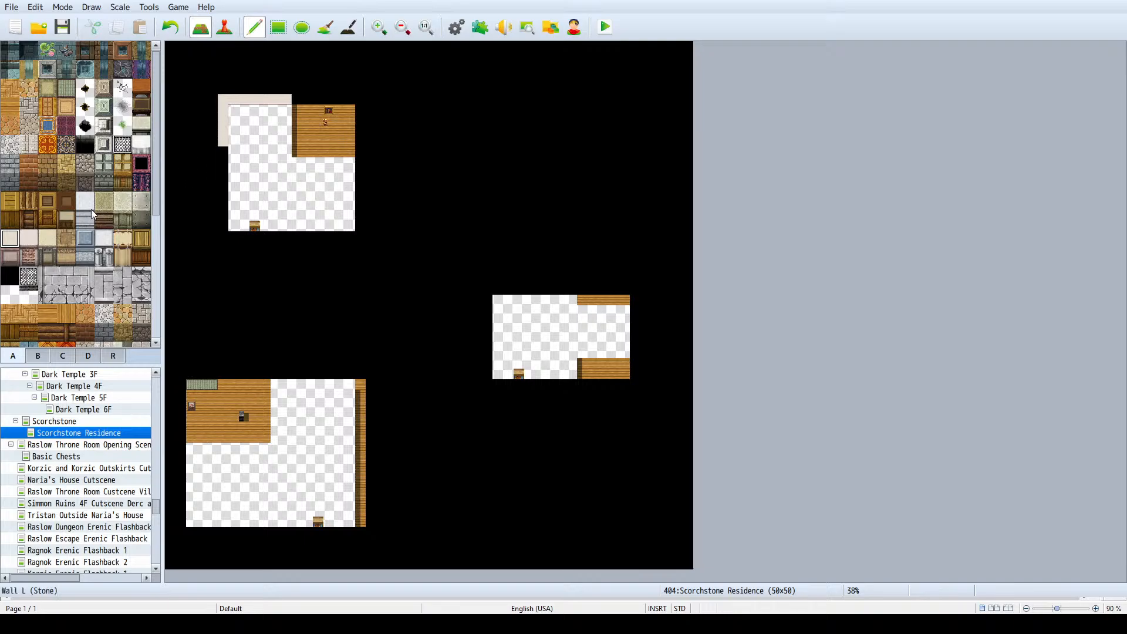
- Undo the pale wall and draw Interior Wall F (Desert) wall tops along the northwest footprint's north edge, undoing the west side attempts
click(65, 239)
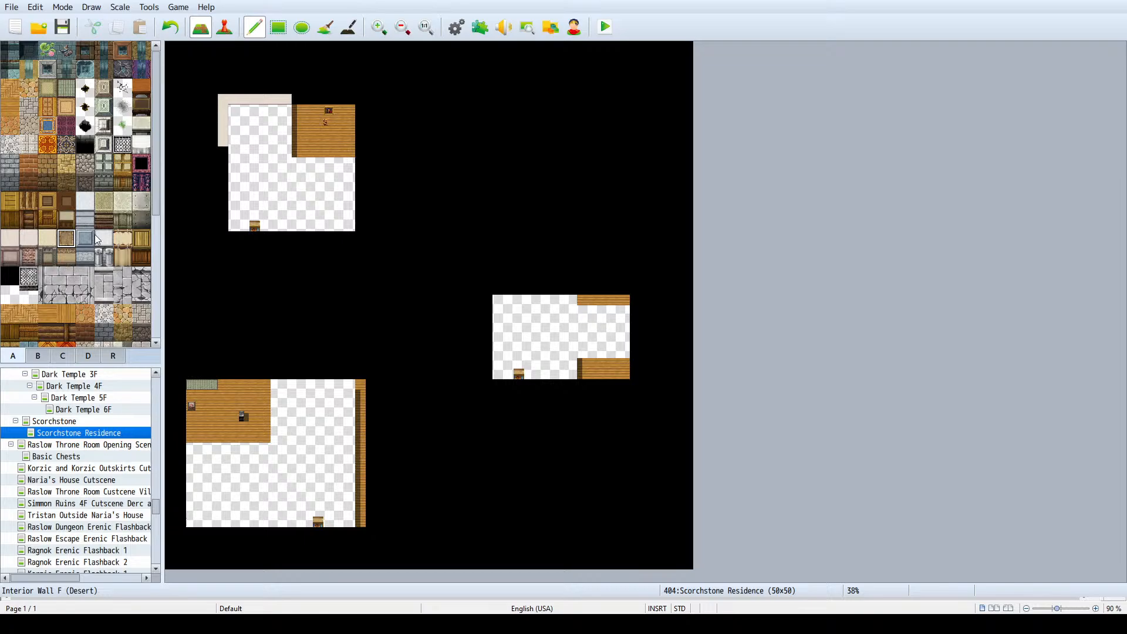
key(ctrl+z)
key(ctrl+z)
key(ctrl+z)
key(ctrl+z)
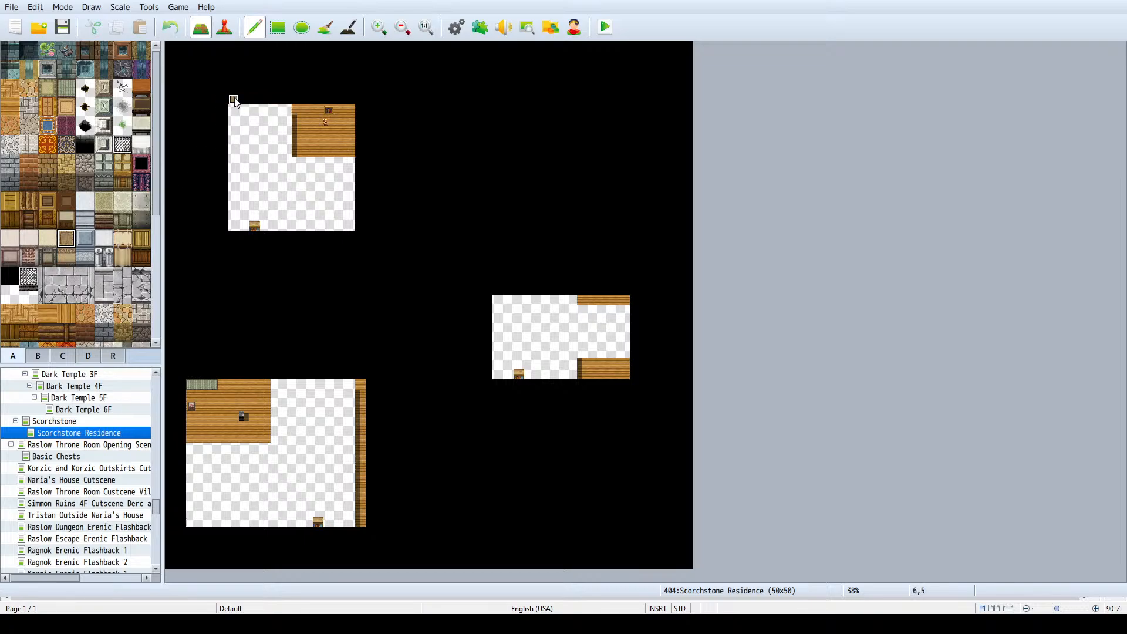
mouse_move(233, 99)
mouse_down()
mouse_move(289, 100)
mouse_move(221, 100)
mouse_move(216, 205)
mouse_up()
key(ctrl+z)
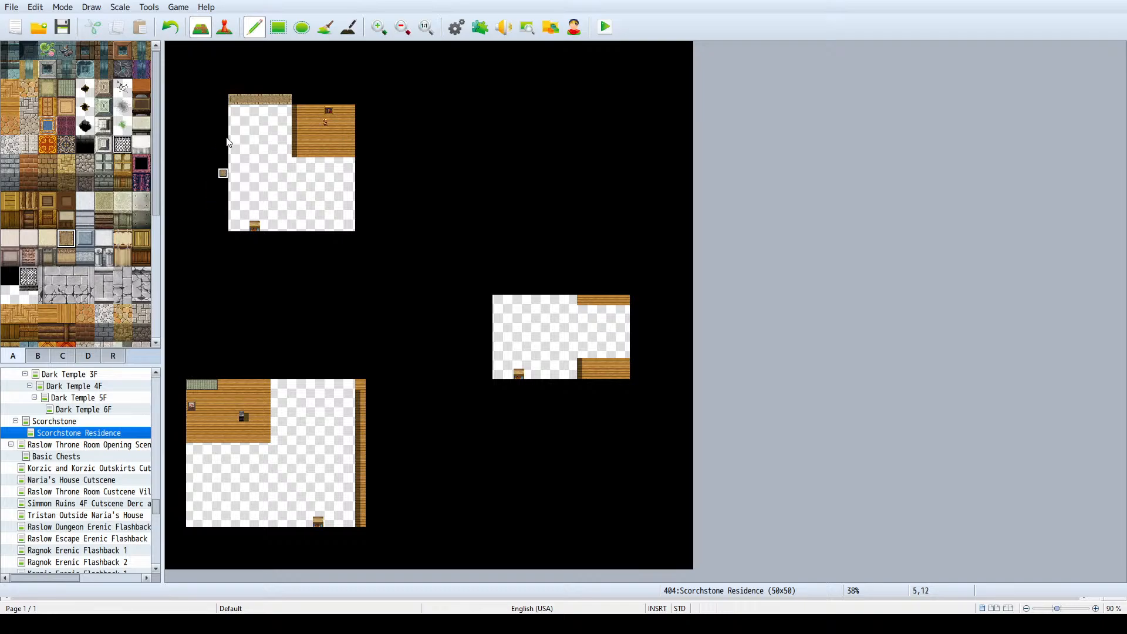
key(ctrl+z)
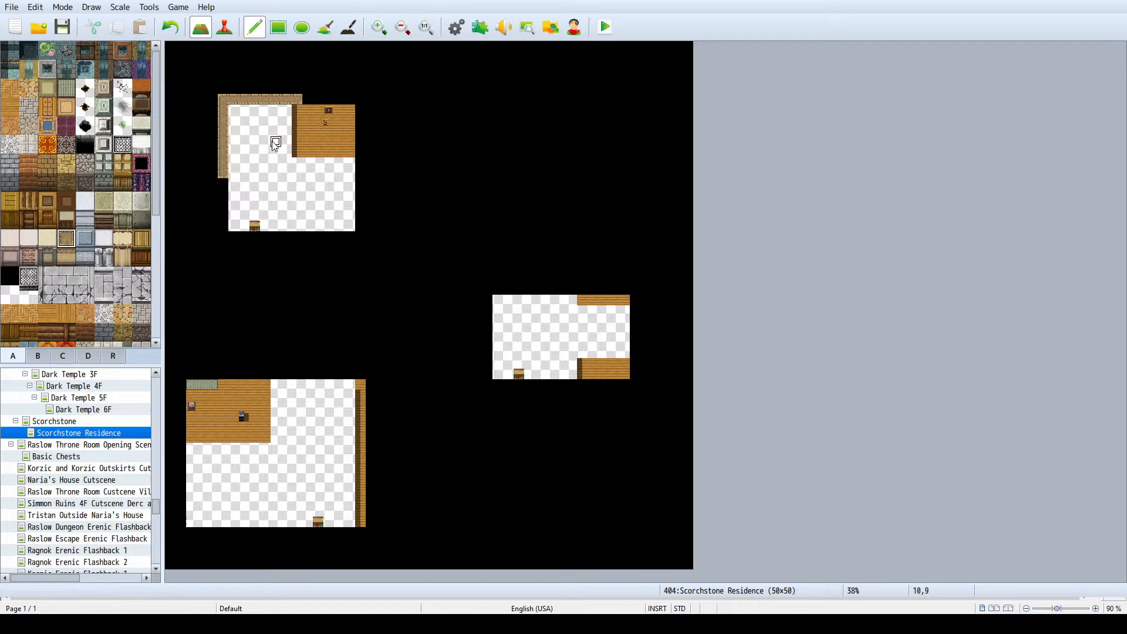
key(ctrl+z)
key(ctrl+z)
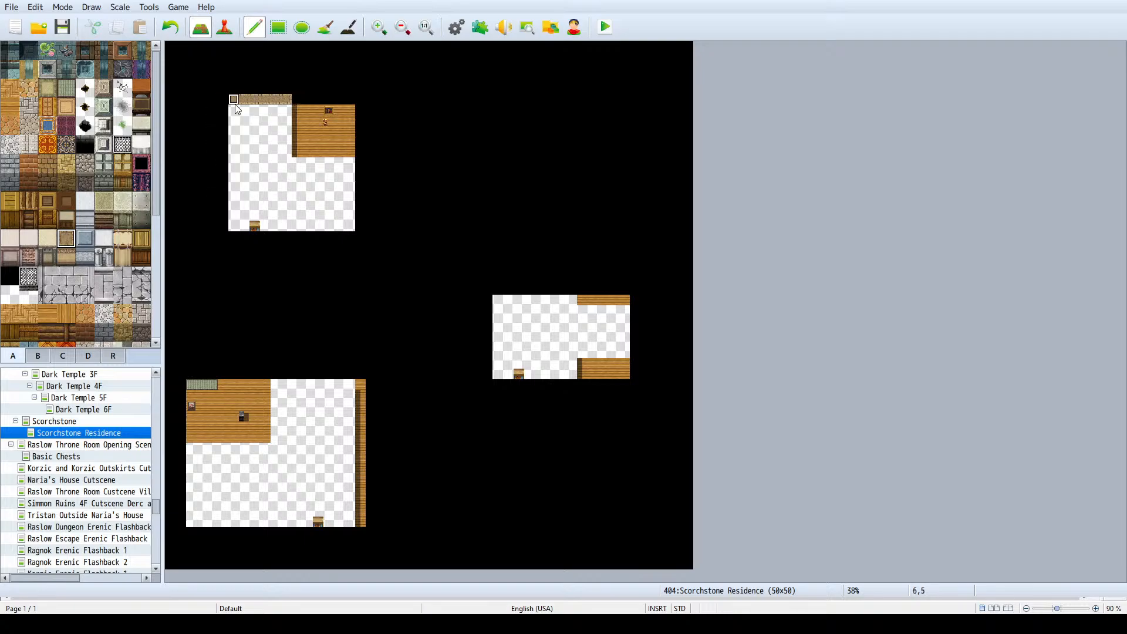
- Trace the northwest house's desert wall tops from its northwest corner around the notch and east side to the south wall, leaving a one-tile doorway gap
drag(224, 100, 201, 99)
click(213, 101)
key(ctrl+z)
key(ctrl+z)
click(214, 101)
mouse_move(286, 101)
mouse_down()
mouse_move(305, 102)
mouse_move(304, 119)
mouse_up()
click(312, 165)
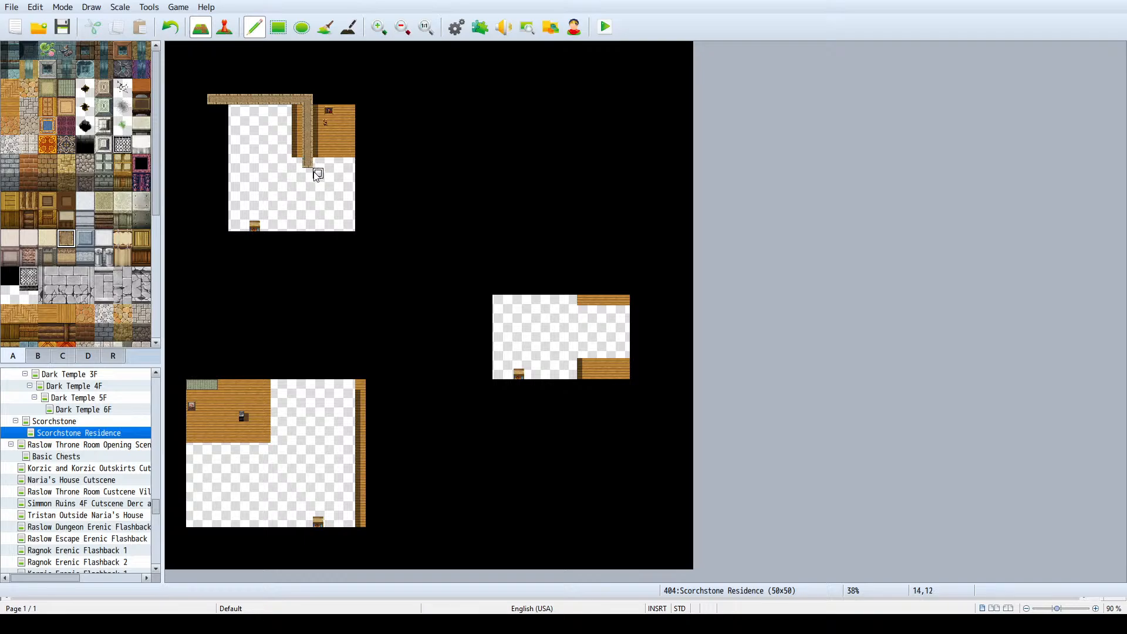
mouse_move(308, 174)
mouse_down()
mouse_move(369, 177)
mouse_move(371, 259)
mouse_move(223, 259)
mouse_up()
click(244, 258)
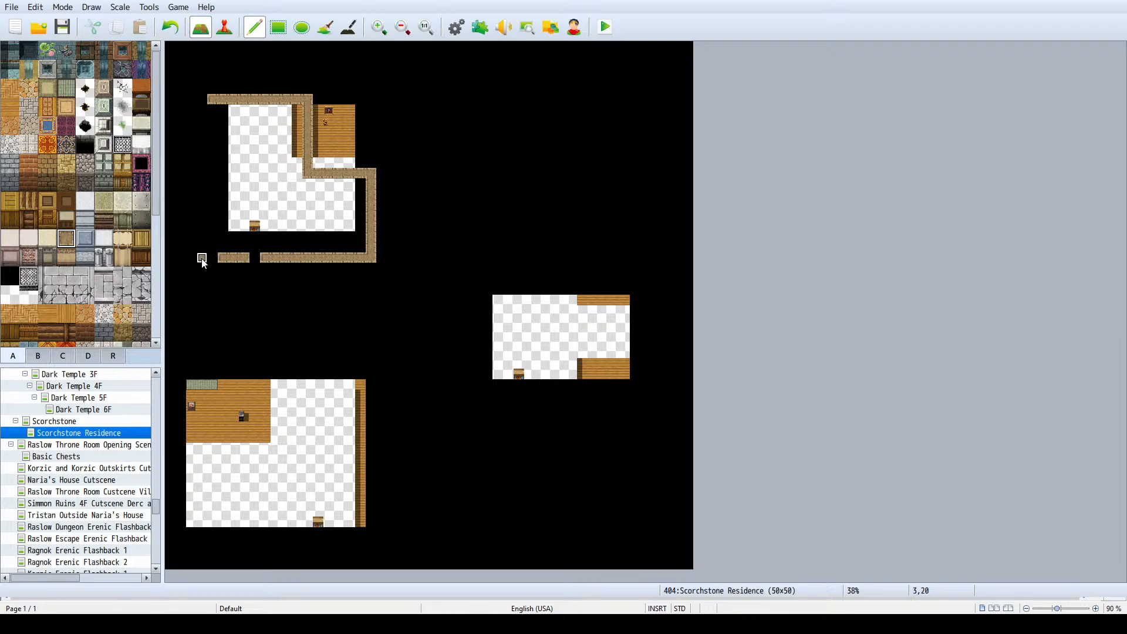
- Close the northwest house's outline with a straight west wall and clear the wooden leftovers from its northeast notch
click(206, 261)
key(ctrl+z)
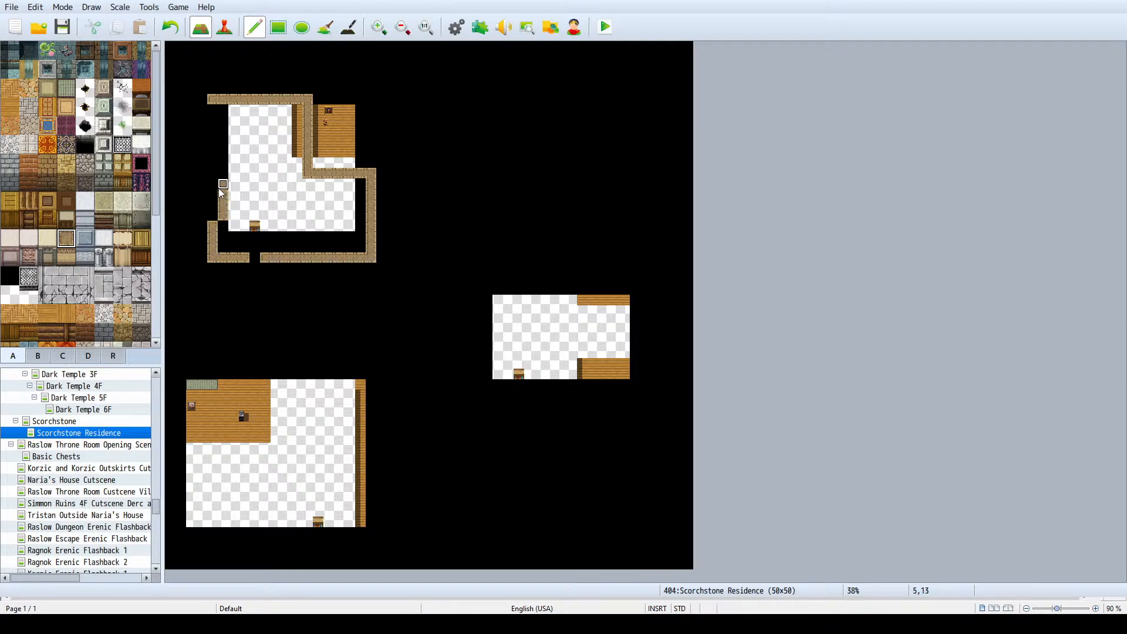
click(278, 27)
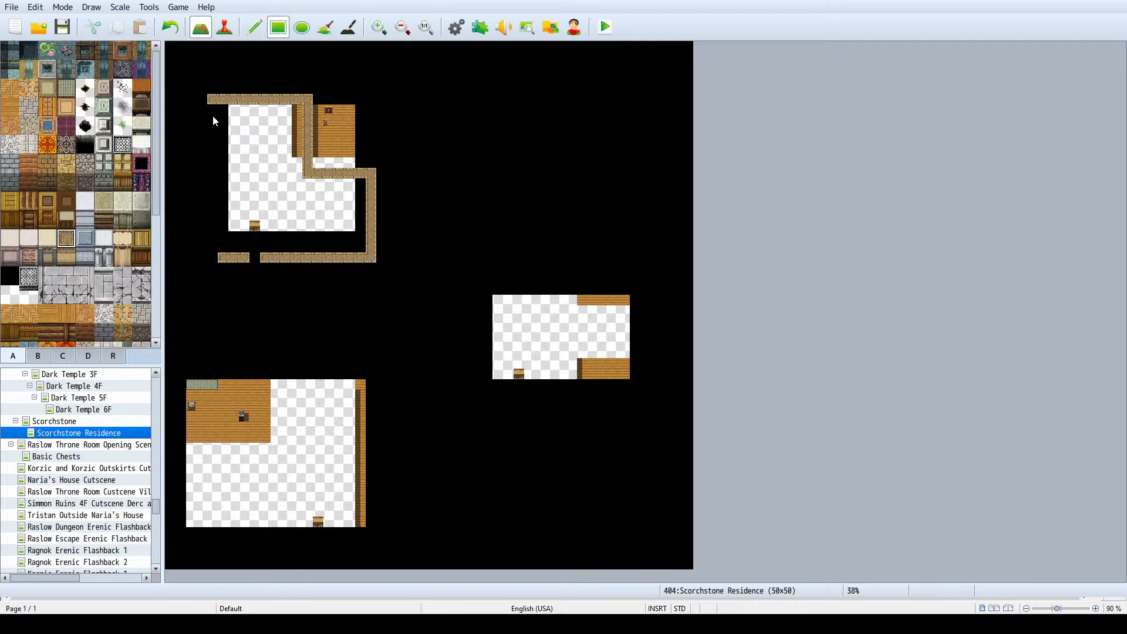
mouse_move(213, 108)
mouse_down()
mouse_move(229, 208)
mouse_move(213, 249)
mouse_up()
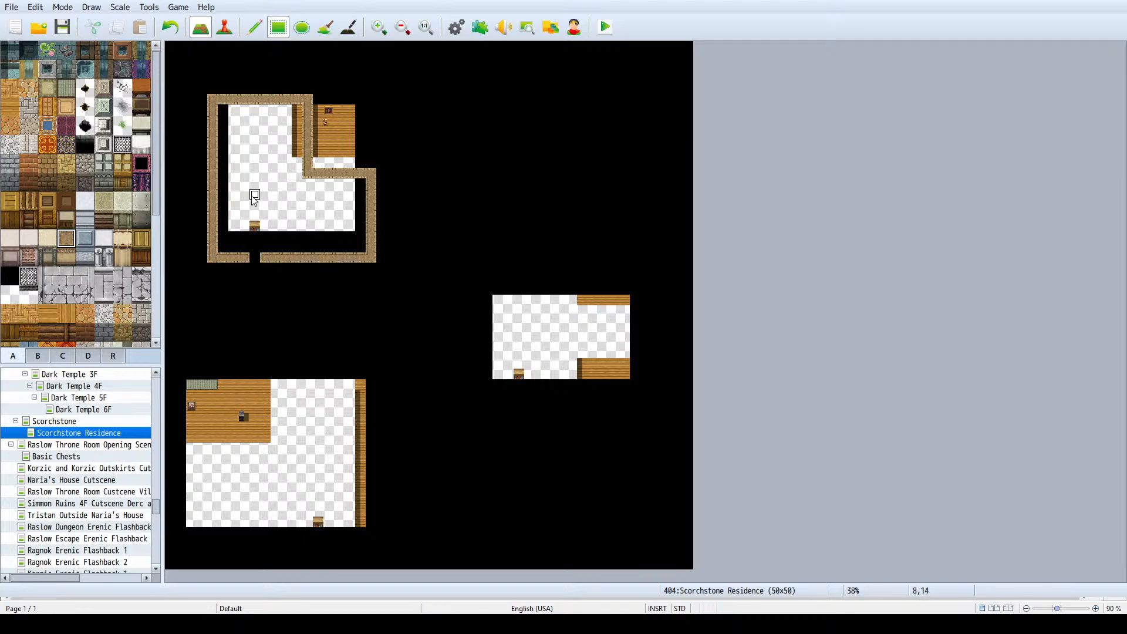
mouse_move(338, 133)
mouse_down()
mouse_move(319, 151)
mouse_move(296, 109)
mouse_up()
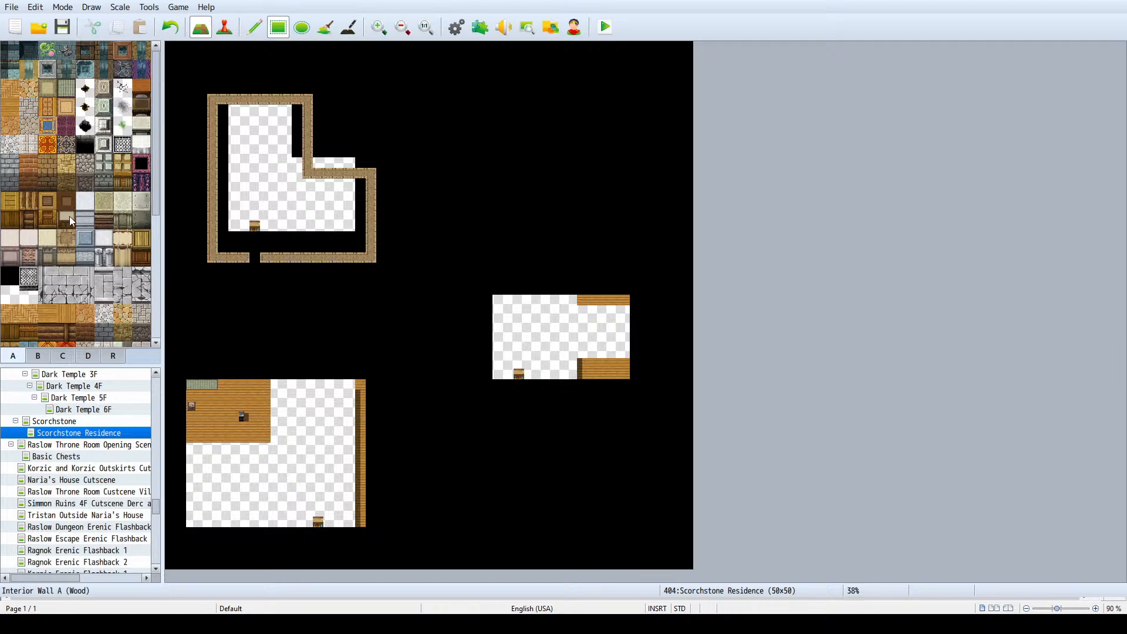
- Fill two-tile-high desert wall faces beneath the northwest house's north wall and beneath the notch's wall
click(67, 257)
drag(222, 112, 280, 119)
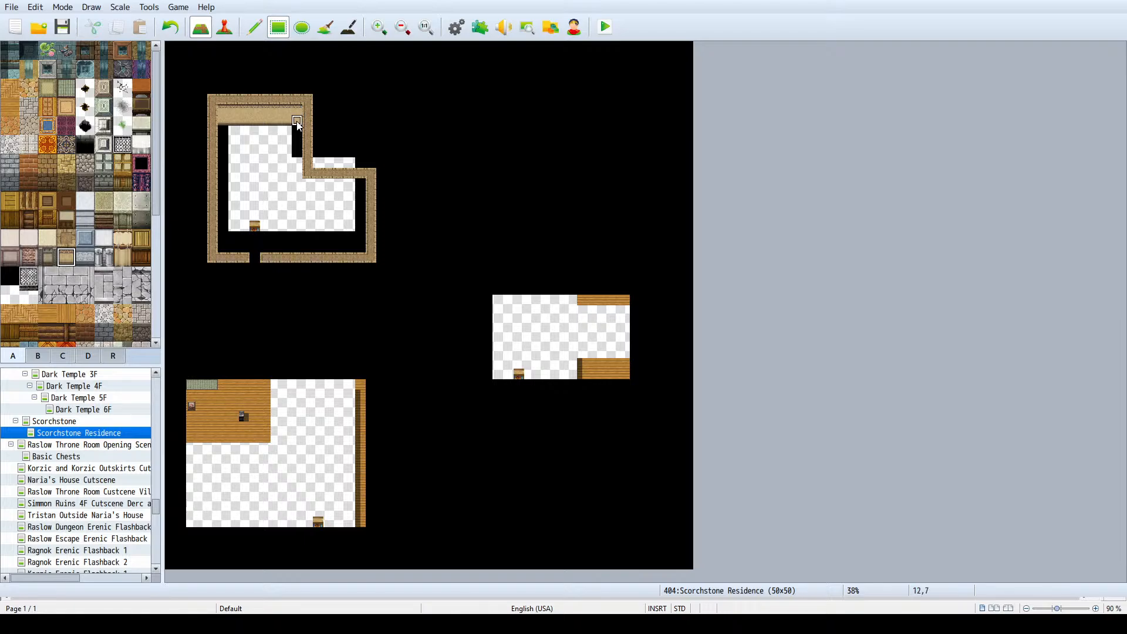
ctrl+scroll(294, 119, up, 2)
scroll(291, 118, up, 3)
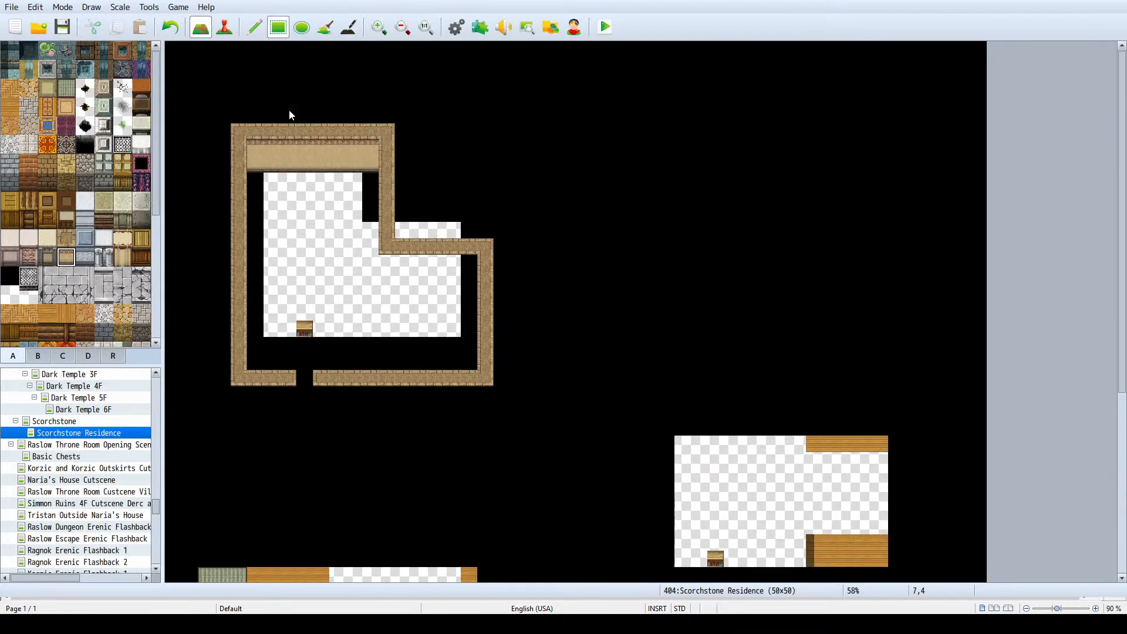
ctrl+scroll(294, 128, up, 3)
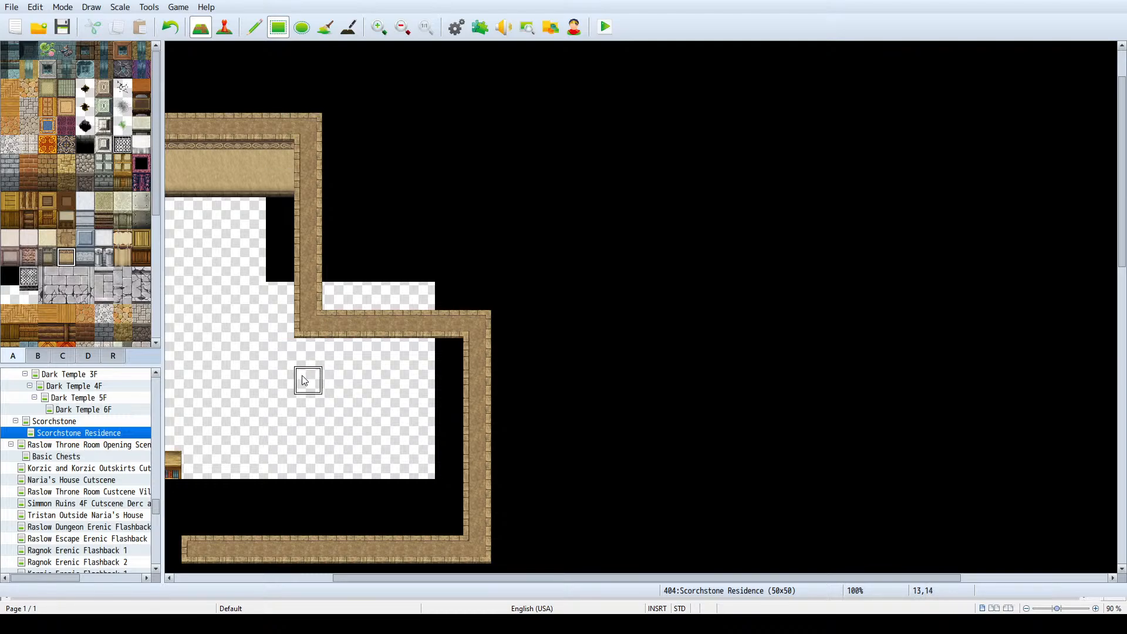
drag(632, 580, 475, 580)
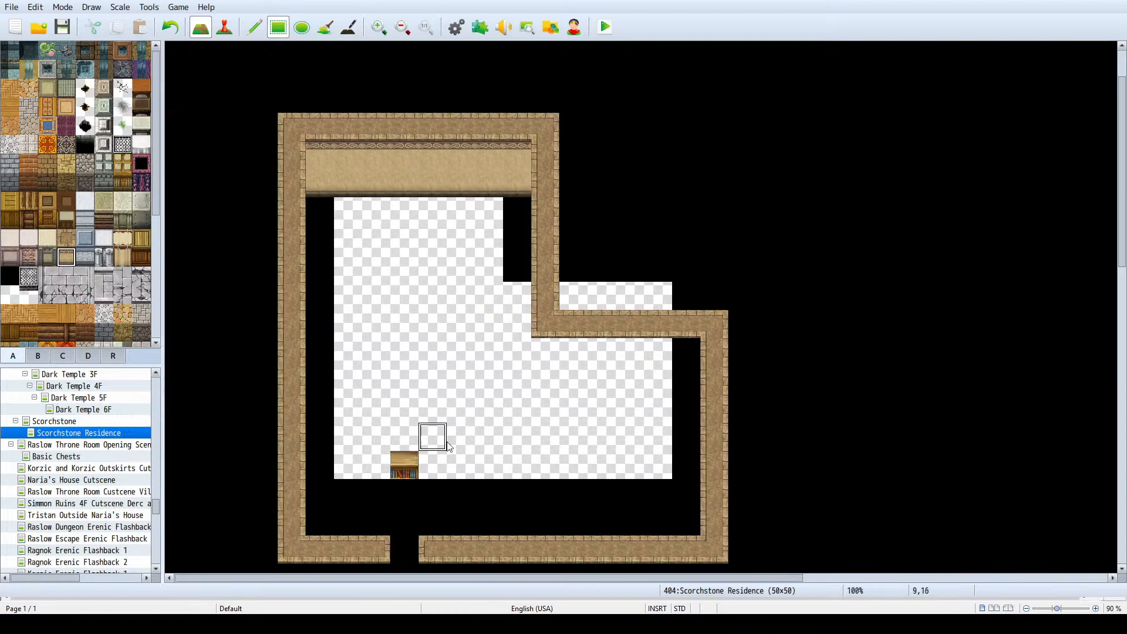
drag(544, 353, 681, 372)
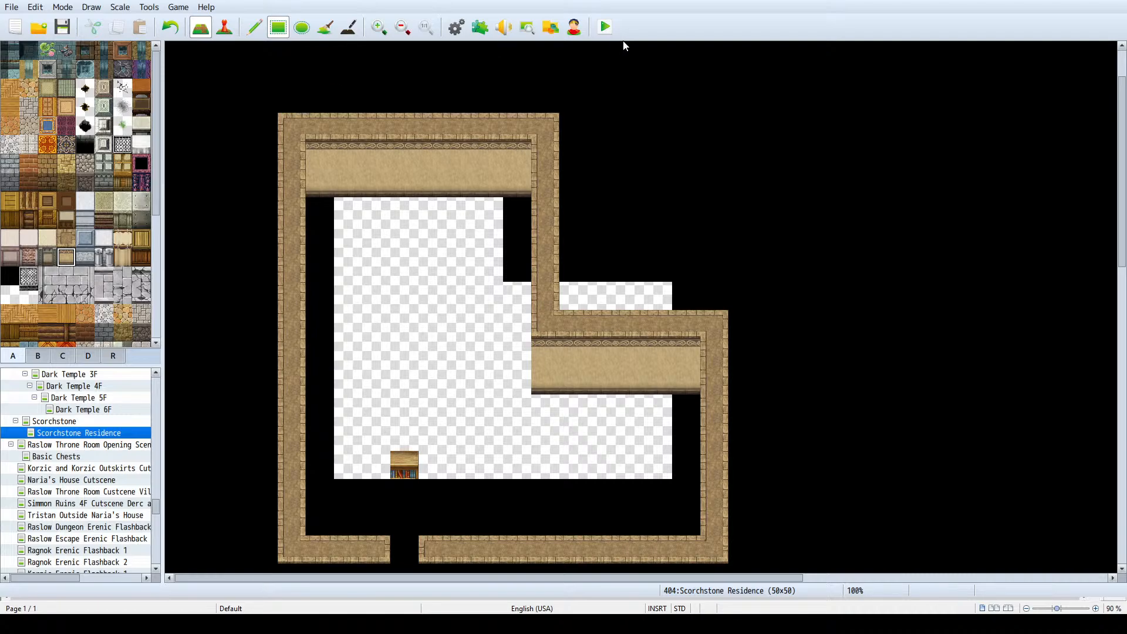
- Try to outline the eastern footprint with desert wall tops along its west and south sides and around the eastern notches
scroll(459, 199, down, 1)
ctrl+scroll(458, 194, down, 2)
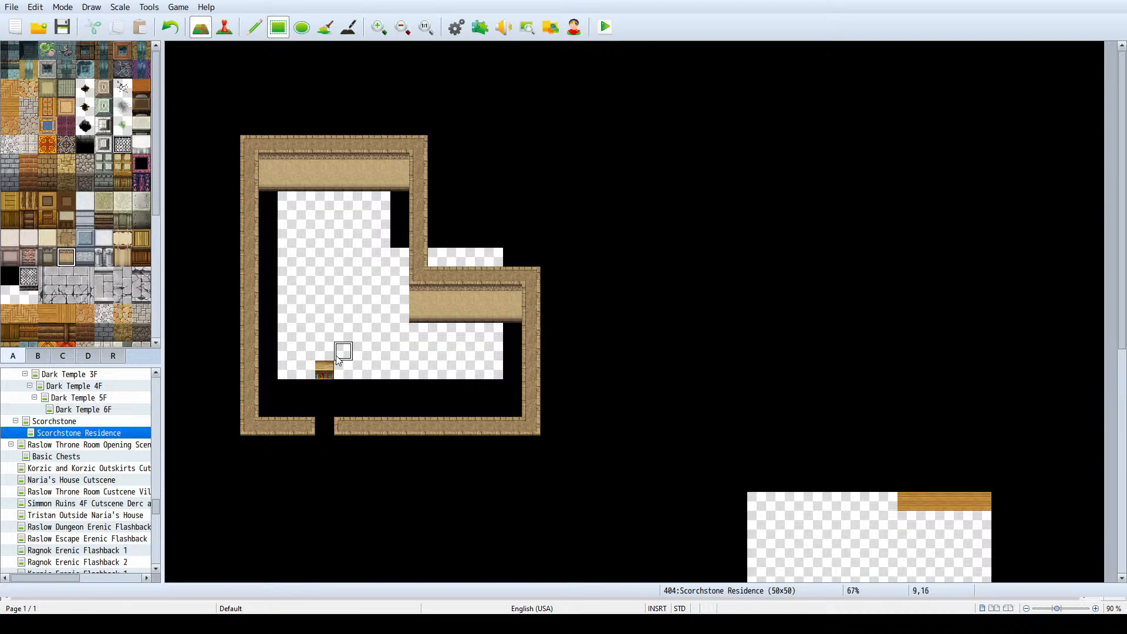
scroll(364, 335, down, 3)
scroll(446, 323, down, 3)
scroll(481, 281, down, 3)
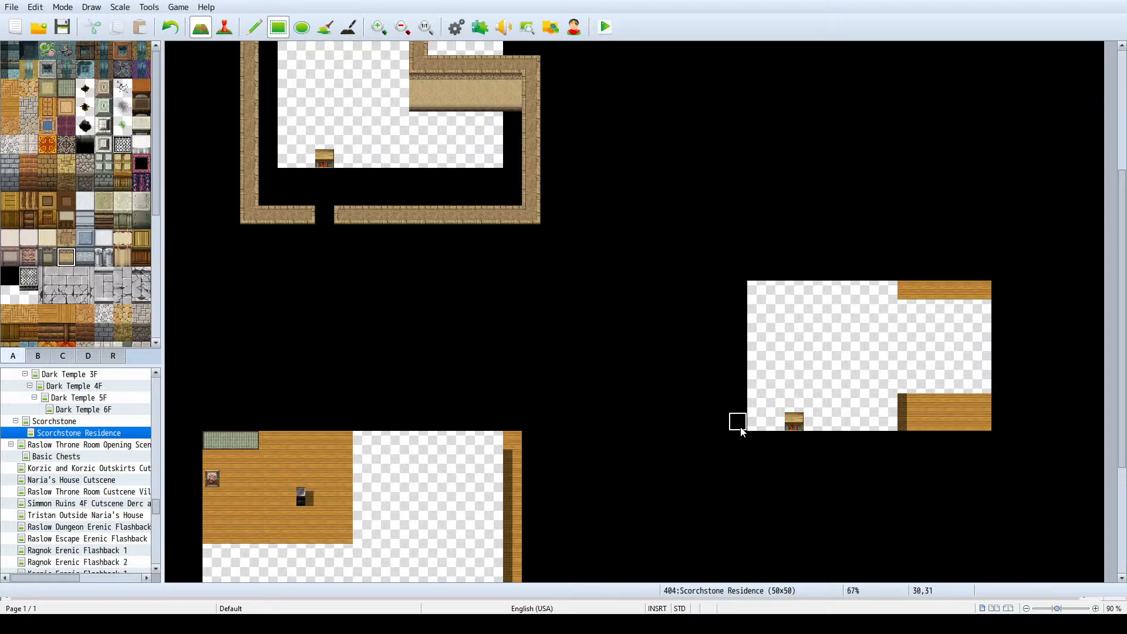
drag(742, 433, 739, 326)
click(67, 238)
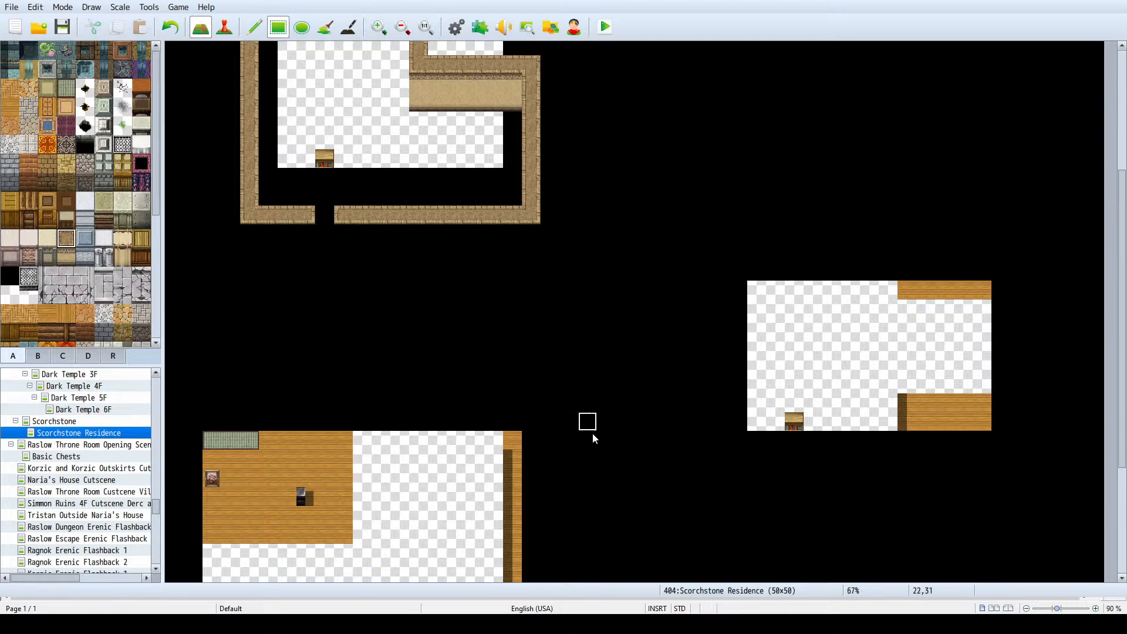
mouse_move(708, 432)
mouse_down()
mouse_move(713, 270)
mouse_move(701, 274)
mouse_move(699, 461)
mouse_move(904, 473)
mouse_up()
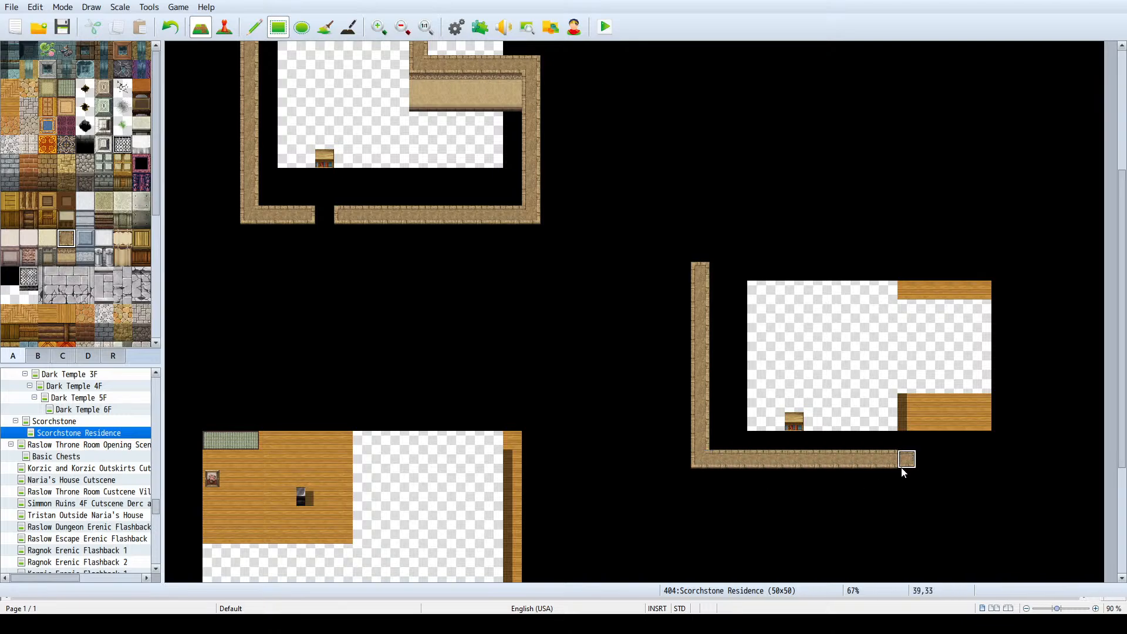
mouse_move(903, 473)
mouse_down()
mouse_move(903, 408)
mouse_move(920, 409)
mouse_move(906, 383)
mouse_move(977, 393)
mouse_up()
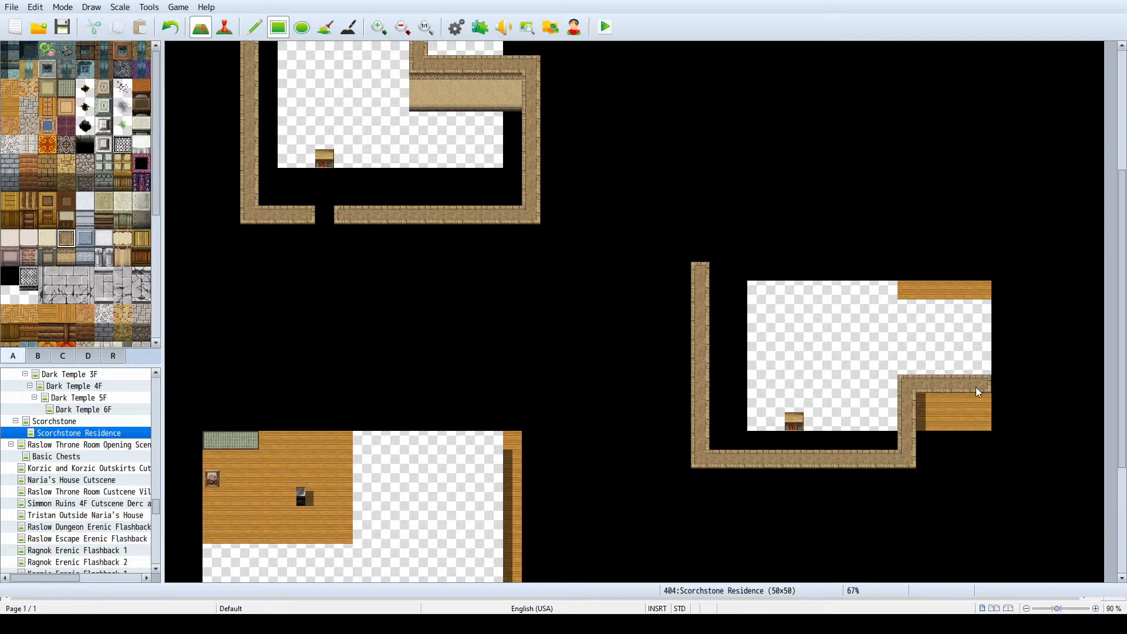
drag(906, 312, 975, 316)
- Undo the eastern footprint's south and notch walls, and extend its desert west wall one tile farther north and south
key(ctrl+z)
key(ctrl+z)
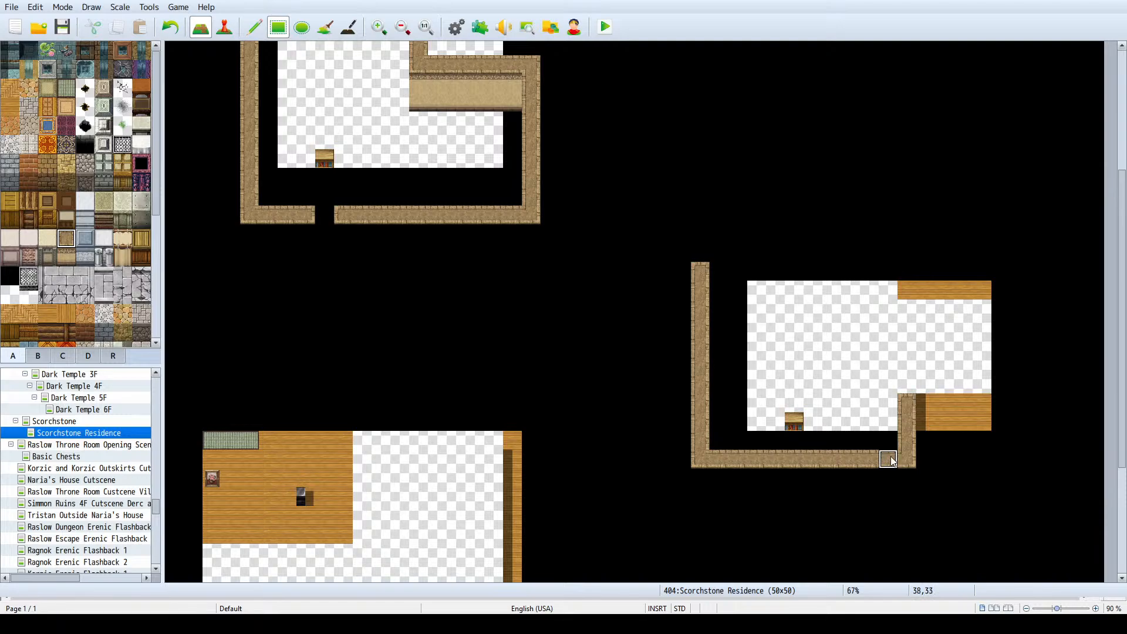
mouse_move(920, 411)
mouse_down()
mouse_move(737, 438)
mouse_move(725, 479)
mouse_move(704, 415)
mouse_move(699, 251)
mouse_up()
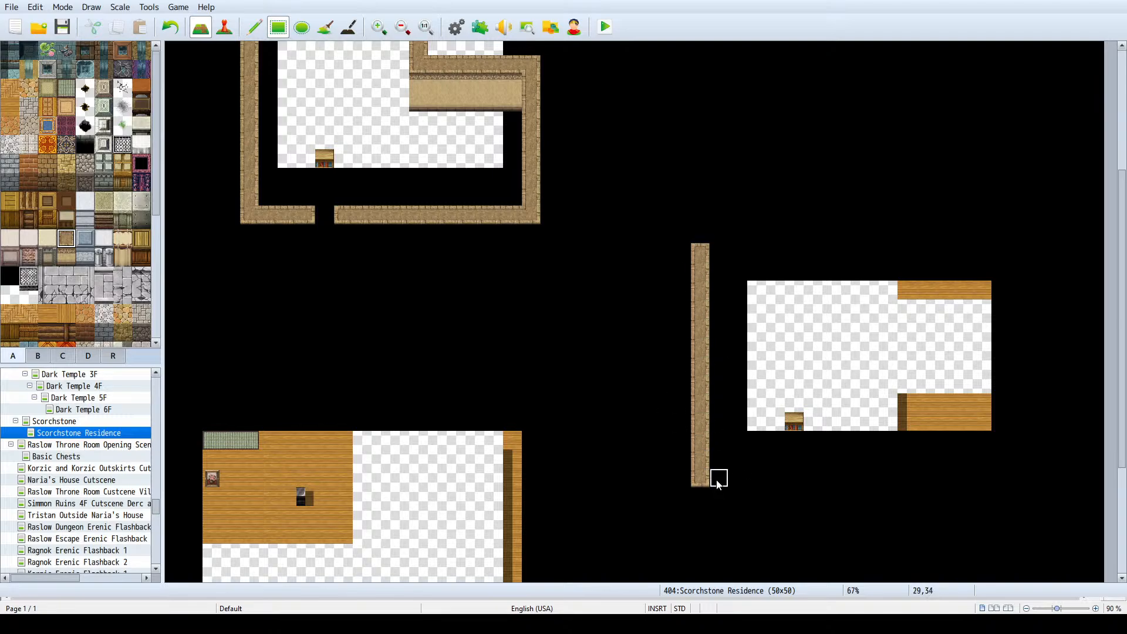
- Complete the eastern house's desert wall outline around its projecting east wing, leaving a one-tile doorway gap in the south wall
mouse_move(700, 496)
mouse_down()
mouse_move(700, 240)
mouse_move(903, 239)
mouse_move(911, 286)
mouse_move(983, 288)
mouse_up()
mouse_move(726, 500)
mouse_down()
mouse_move(912, 496)
mouse_move(919, 456)
mouse_move(908, 441)
mouse_move(1038, 445)
mouse_move(1040, 301)
mouse_move(981, 291)
mouse_up()
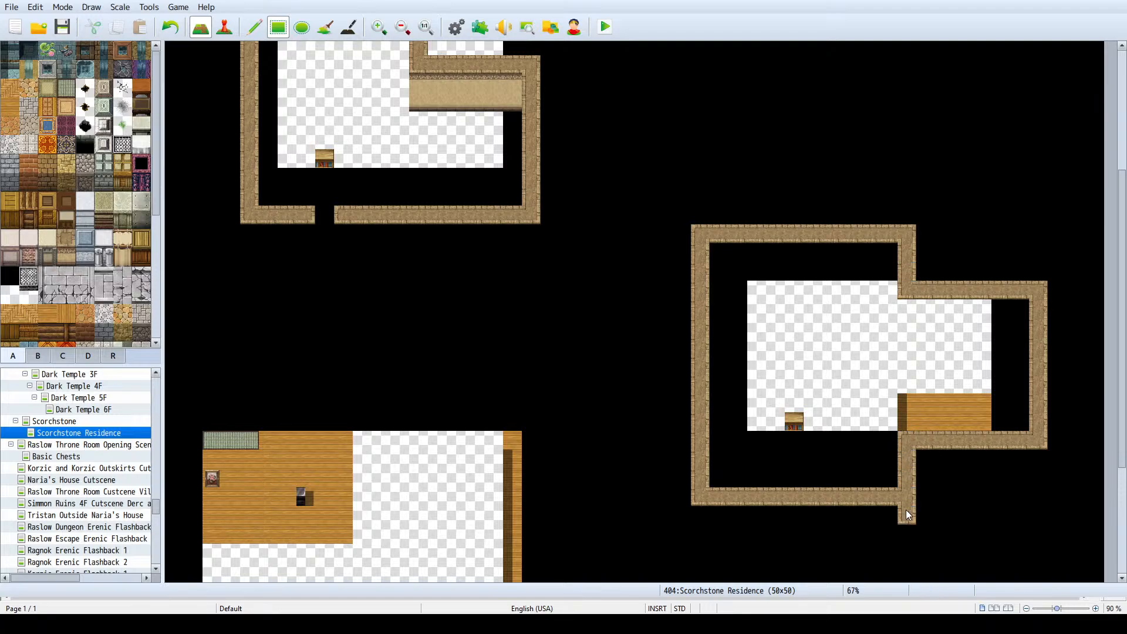
mouse_move(907, 514)
mouse_down()
mouse_move(697, 520)
mouse_move(883, 493)
mouse_up()
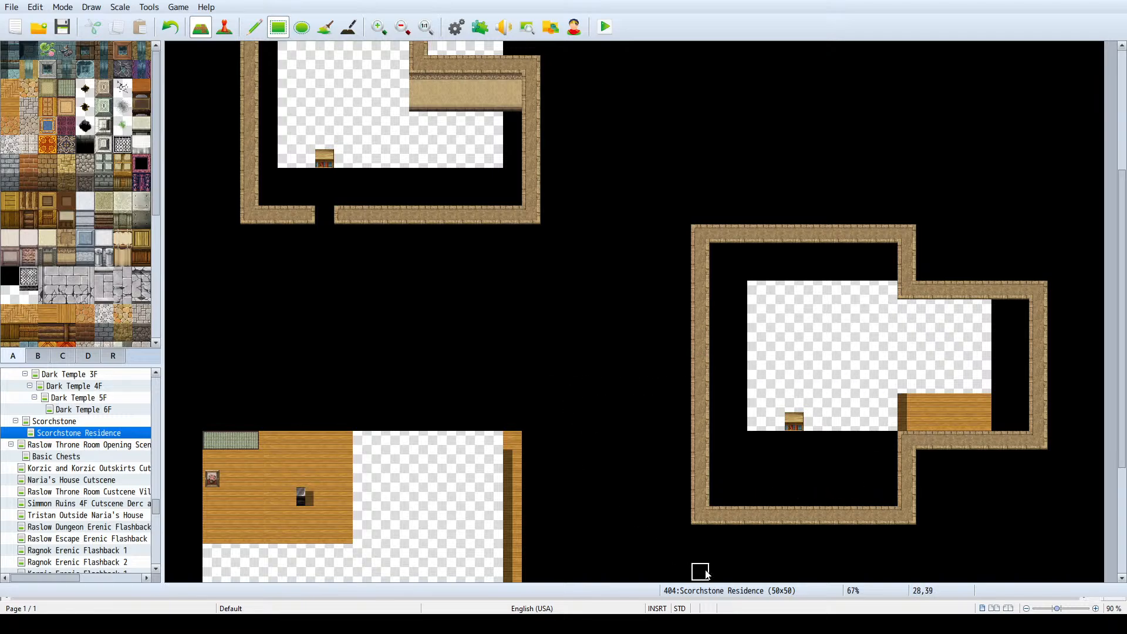
scroll(538, 335, down, 1)
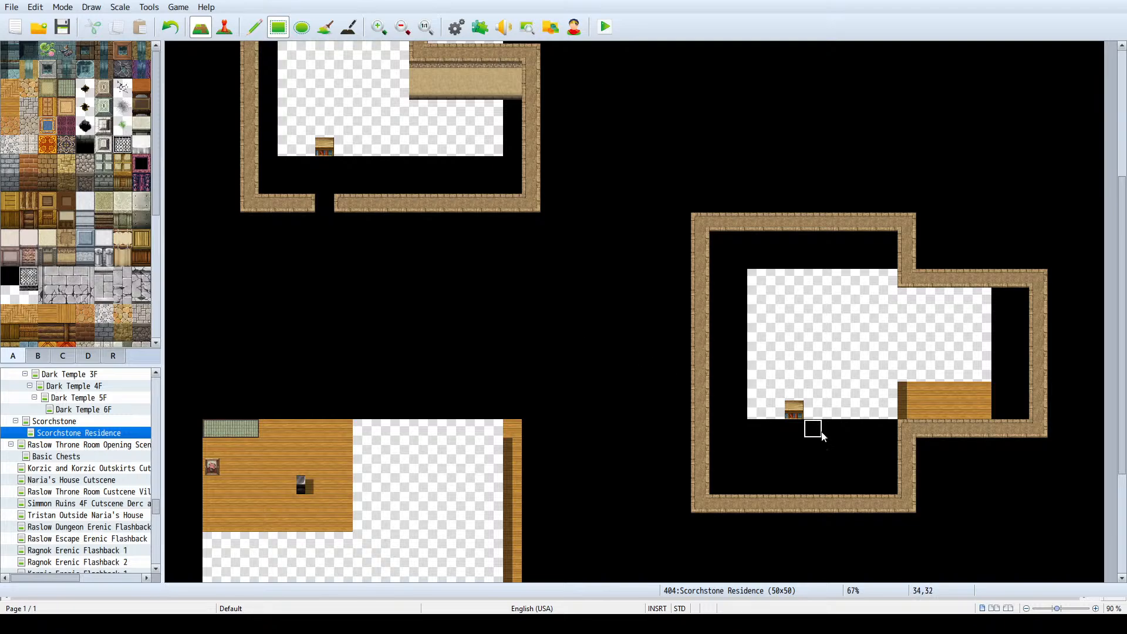
click(794, 504)
- Compare the building footprints on the Scorchstone town map with the house outlines on the Scorchstone Residence map
scroll(472, 346, down, 3)
scroll(464, 341, down, 4)
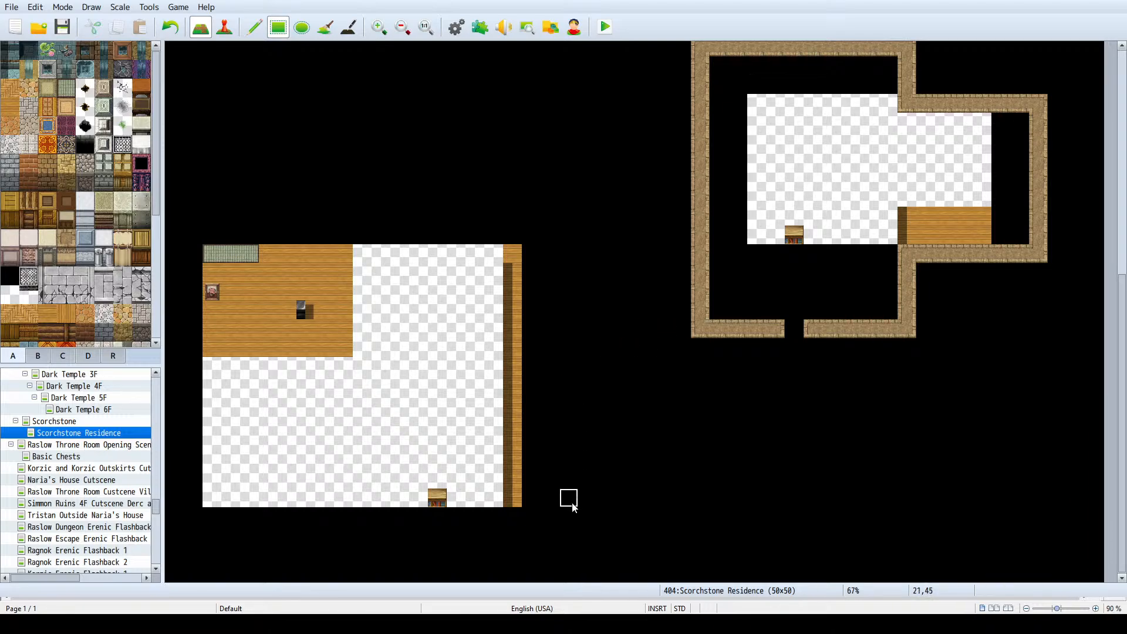
click(94, 422)
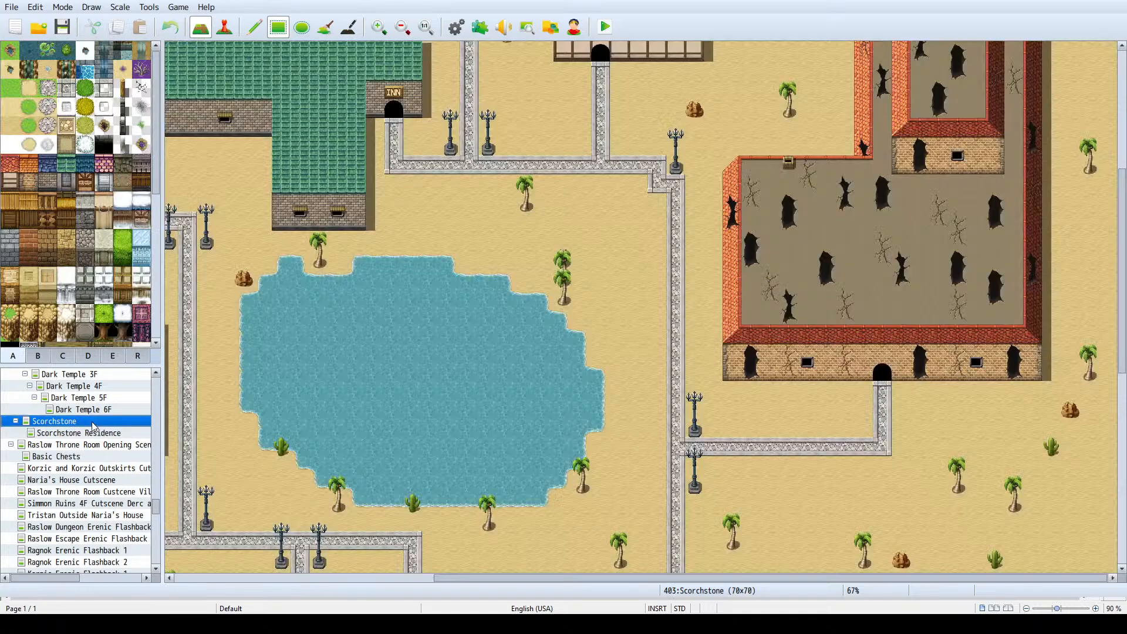
scroll(294, 353, down, 15)
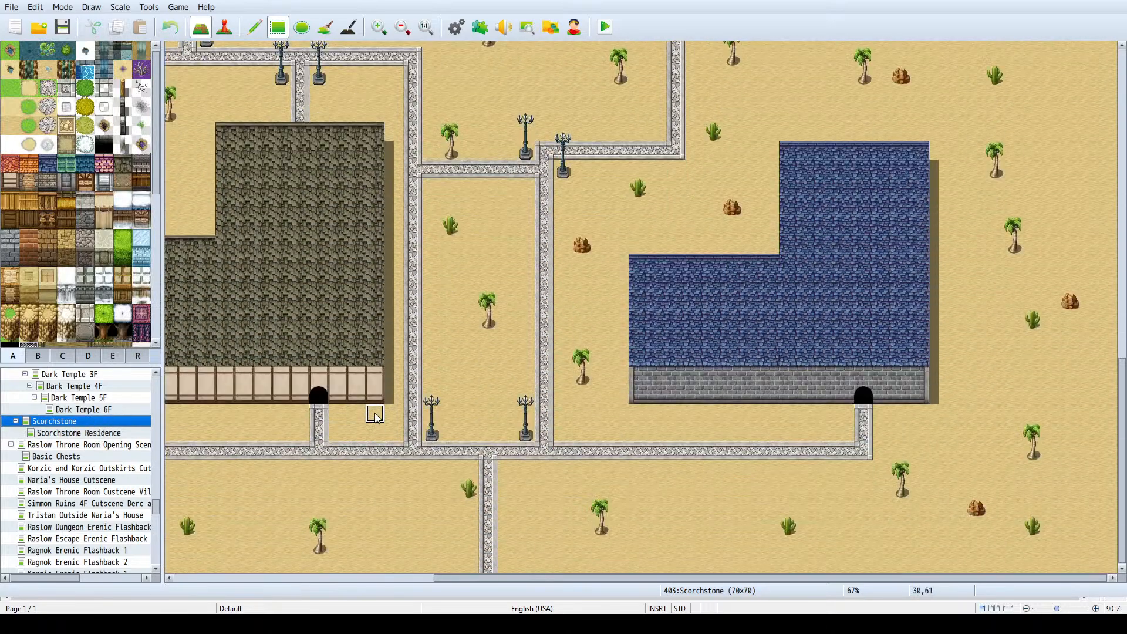
ctrl+scroll(378, 417, down, 2)
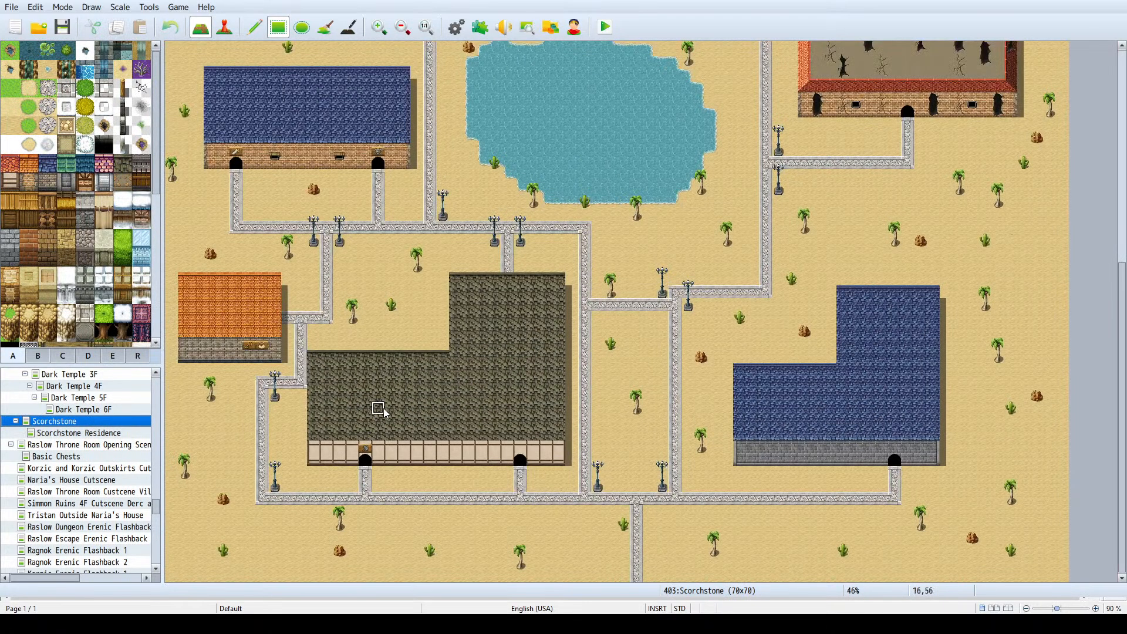
scroll(766, 447, up, 6)
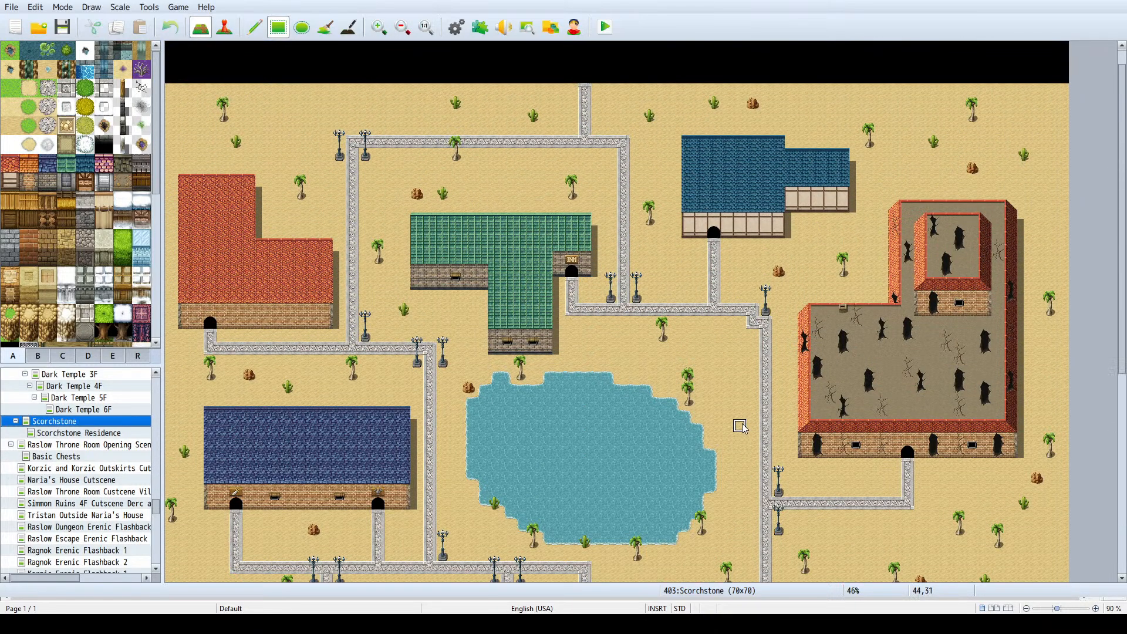
scroll(742, 426, down, 3)
scroll(740, 534, down, 1)
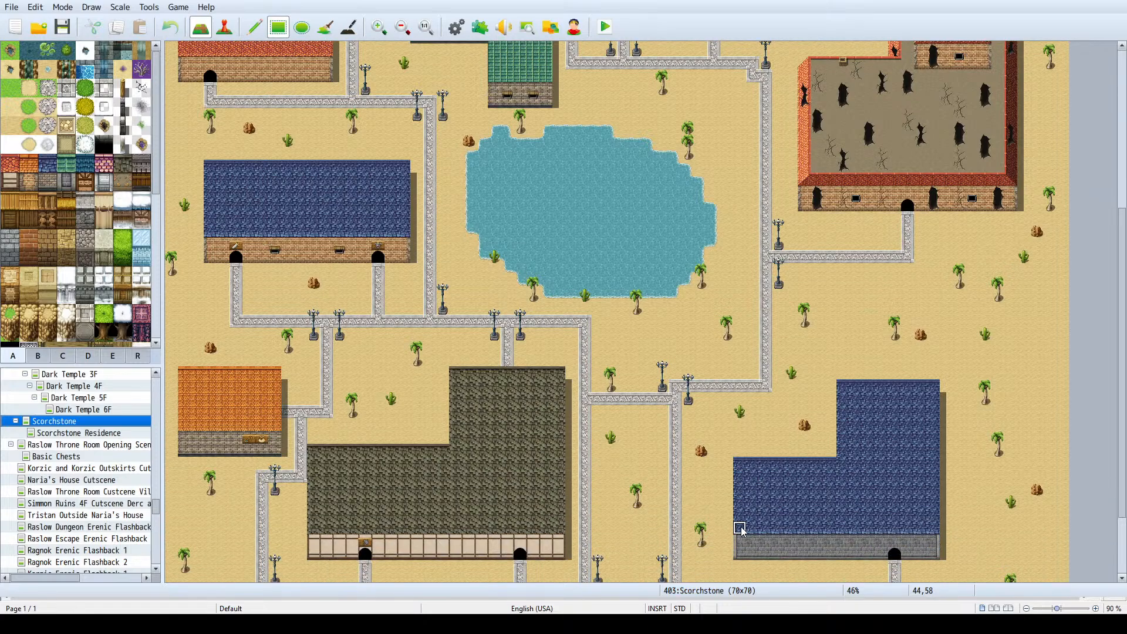
click(96, 437)
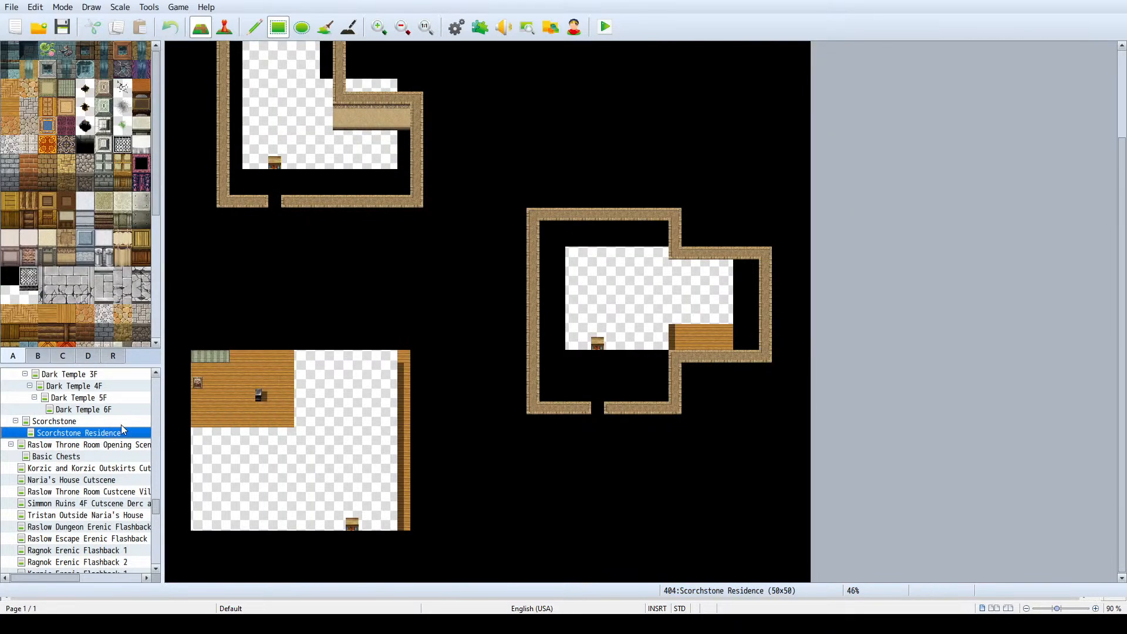
click(56, 421)
scroll(379, 326, up, 3)
scroll(379, 325, down, 2)
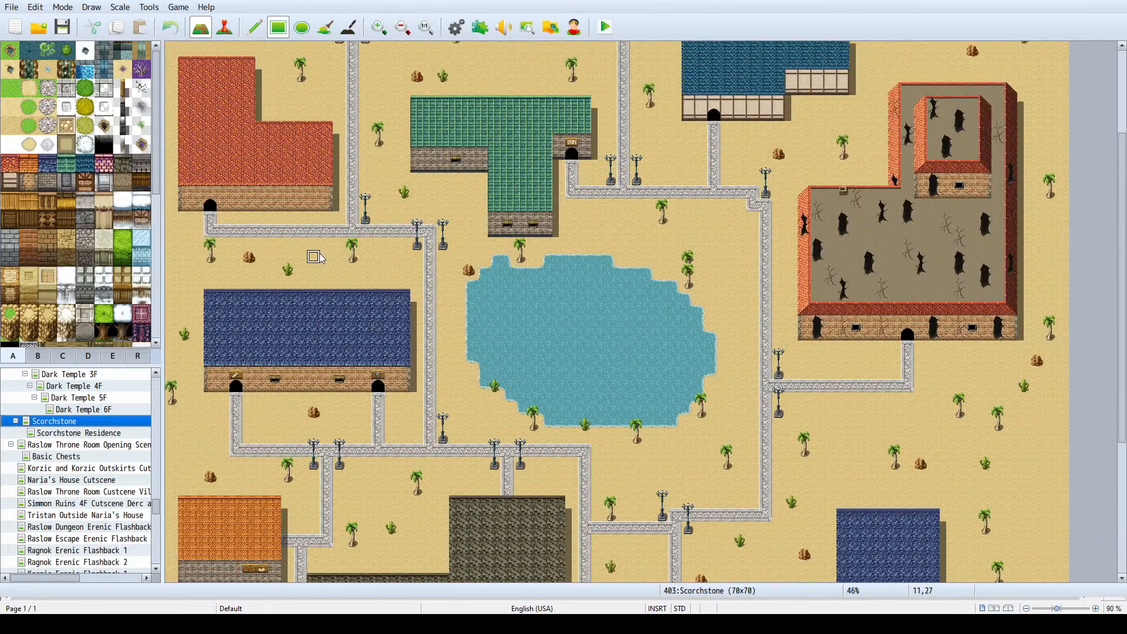
scroll(272, 233, down, 2)
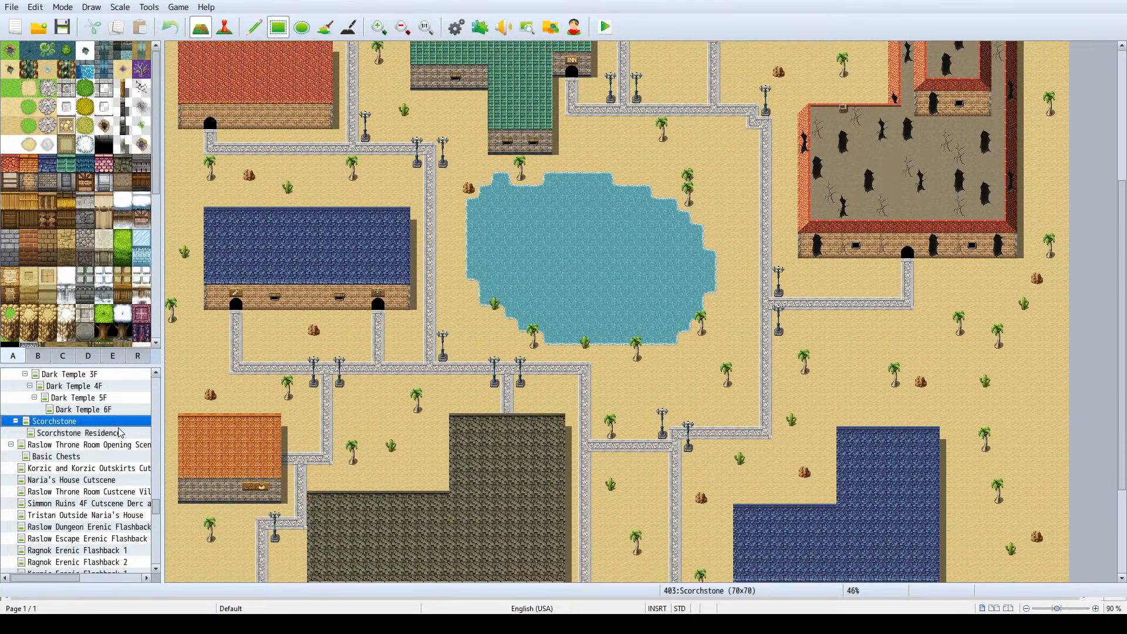
click(120, 433)
scroll(536, 232, up, 3)
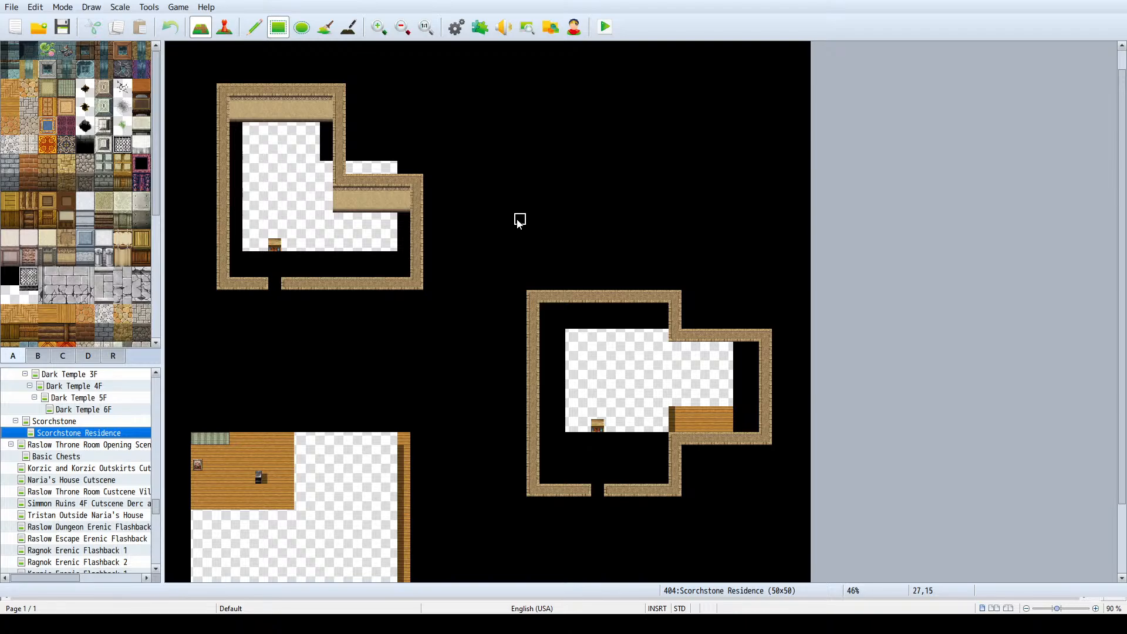
scroll(520, 220, down, 3)
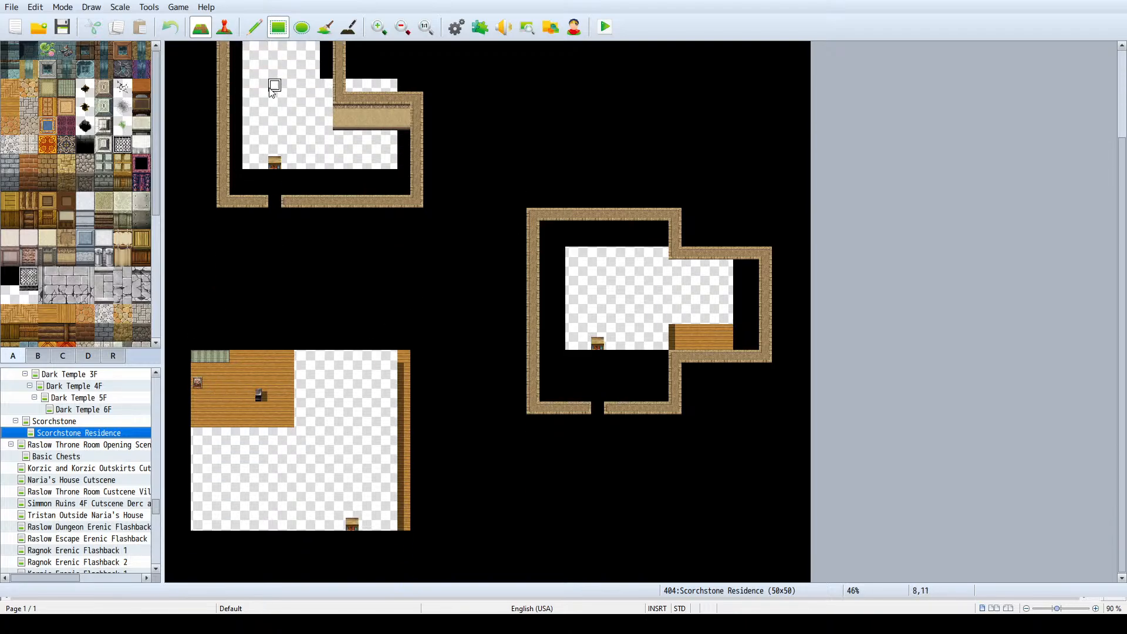
- Examine the southwest room's furnishings on the Scorchstone Residence map in event mode
click(227, 28)
click(199, 382)
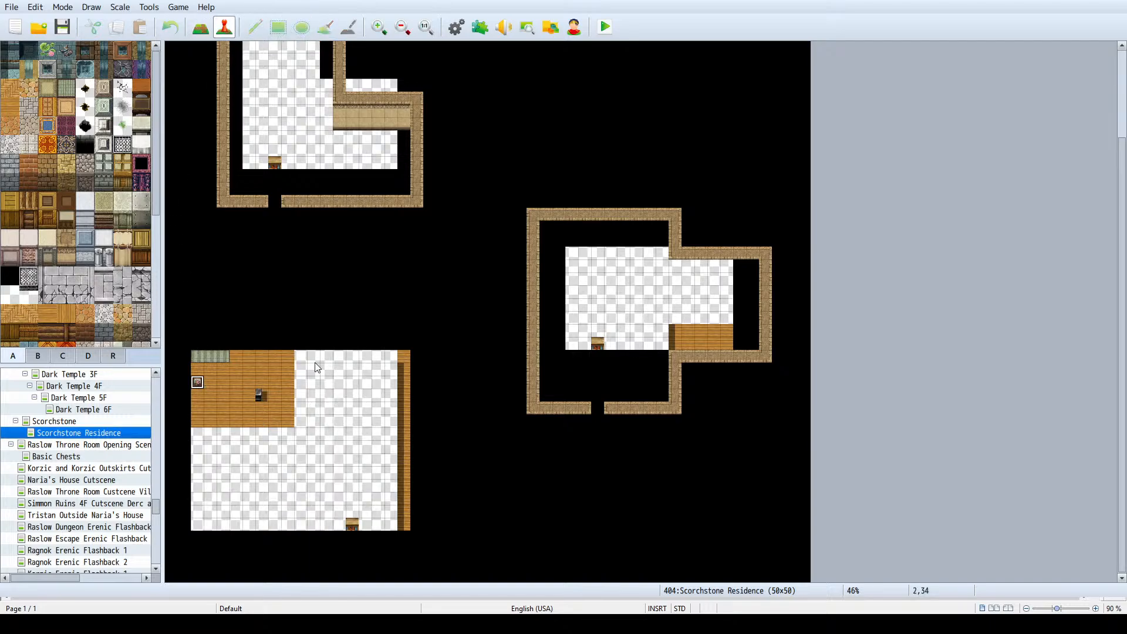
click(313, 421)
scroll(243, 395, up, 1)
ctrl+scroll(228, 392, up, 3)
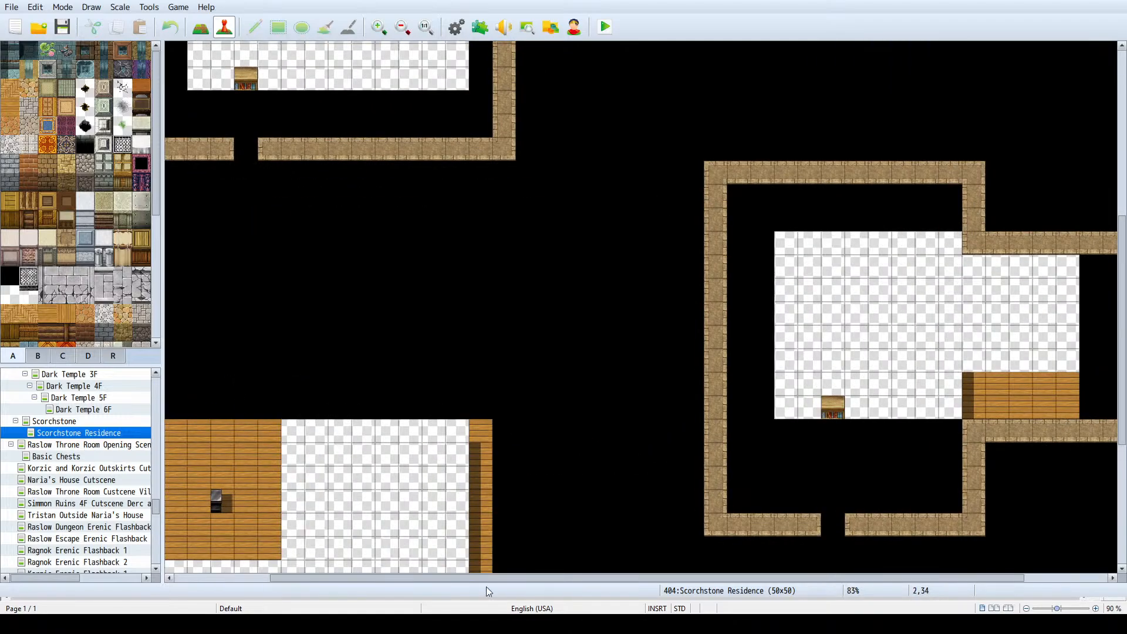
drag(479, 579, 384, 577)
ctrl+scroll(253, 486, up, 2)
ctrl+scroll(253, 486, down, 1)
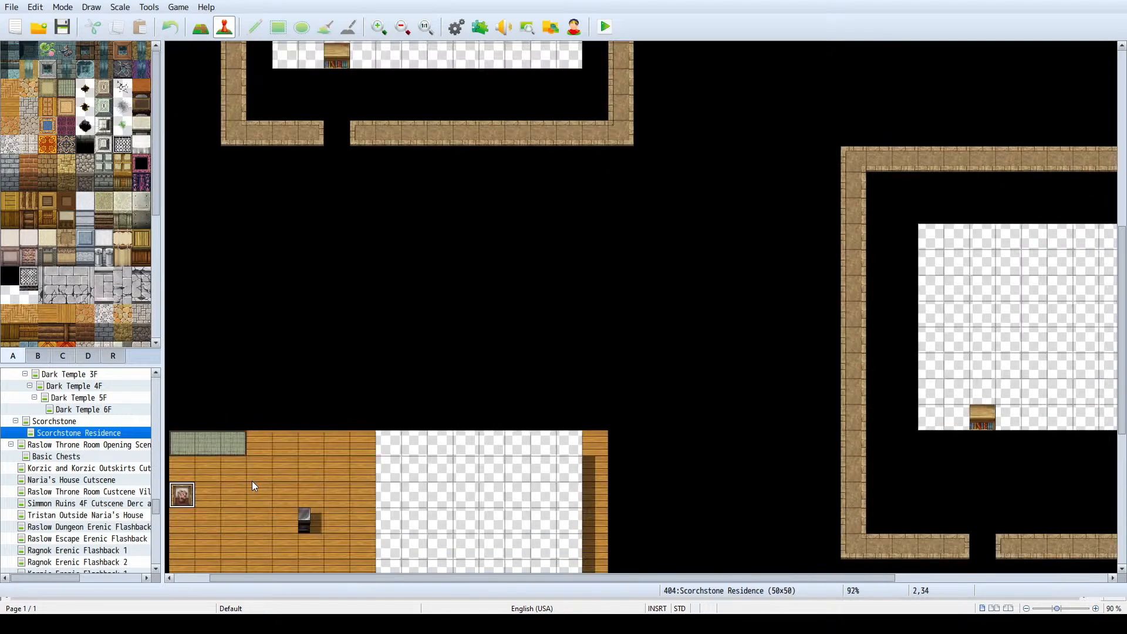
ctrl+scroll(252, 481, down, 2)
scroll(283, 444, up, 5)
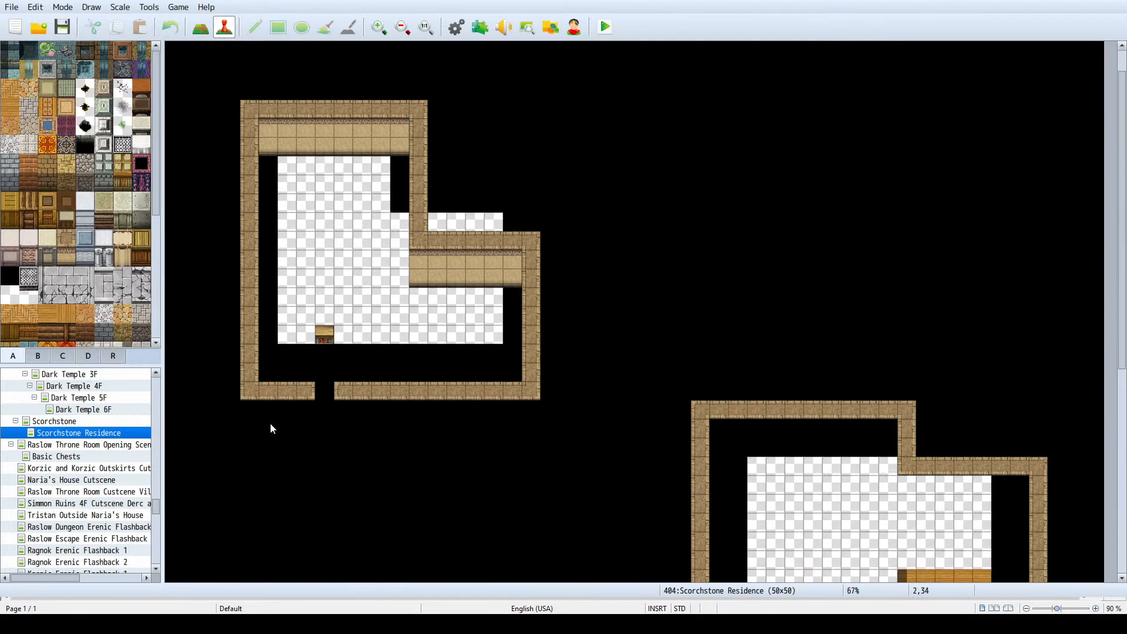
scroll(257, 427, down, 3)
- Try to copy the town's southeastern blue-roofed house footprint onto the southwest room of the Scorchstone Residence map
click(87, 422)
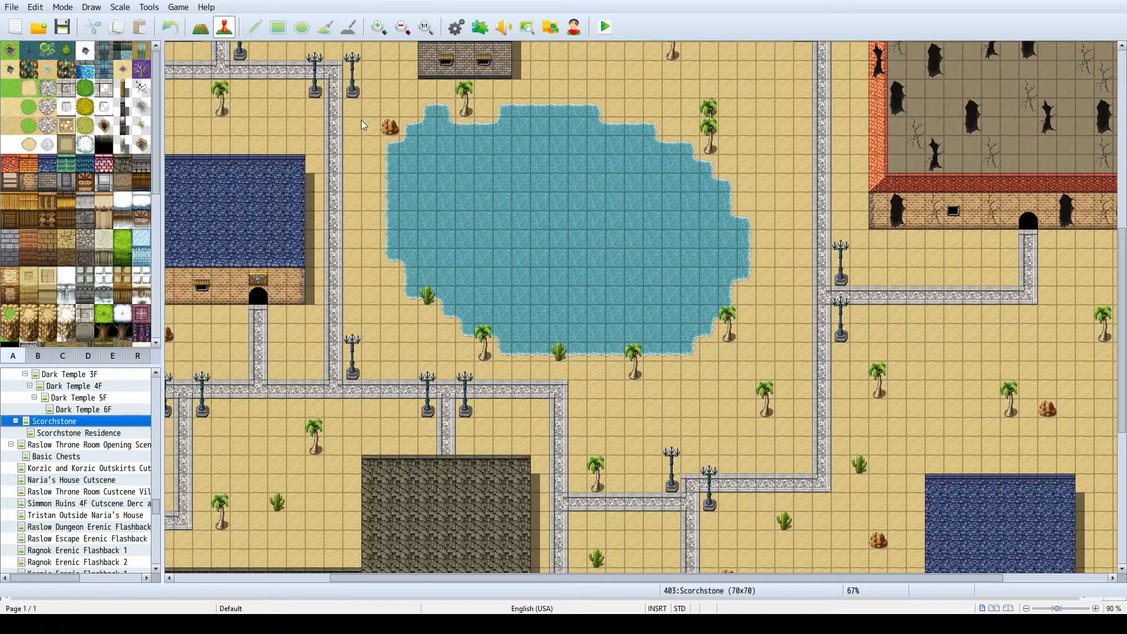
click(203, 29)
scroll(425, 240, down, 5)
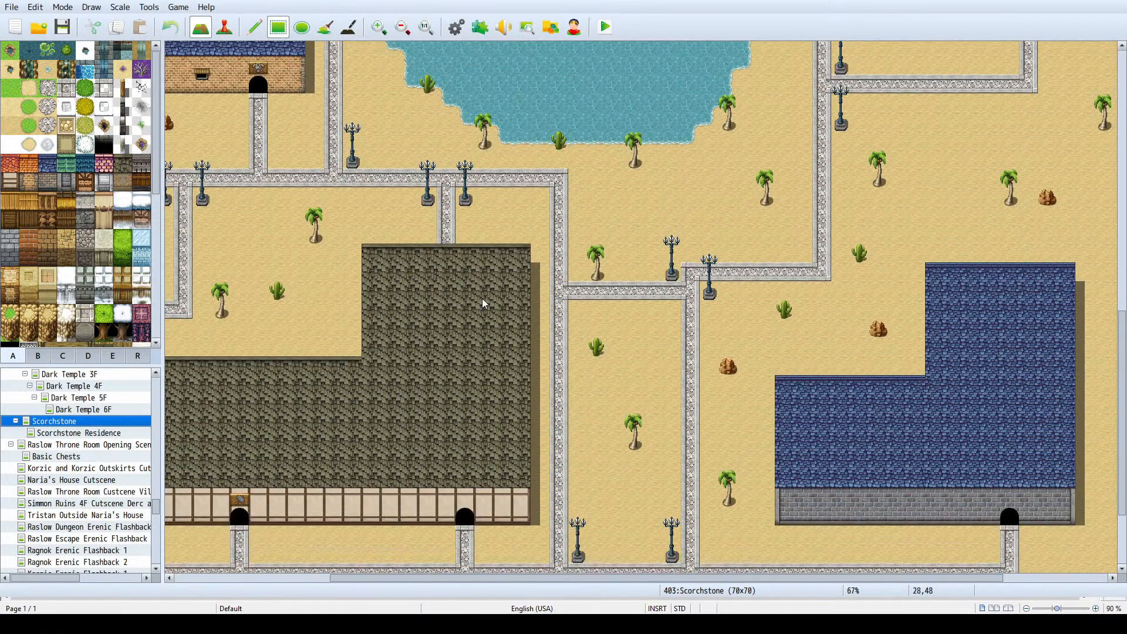
right_drag(780, 520, 1075, 273)
click(114, 434)
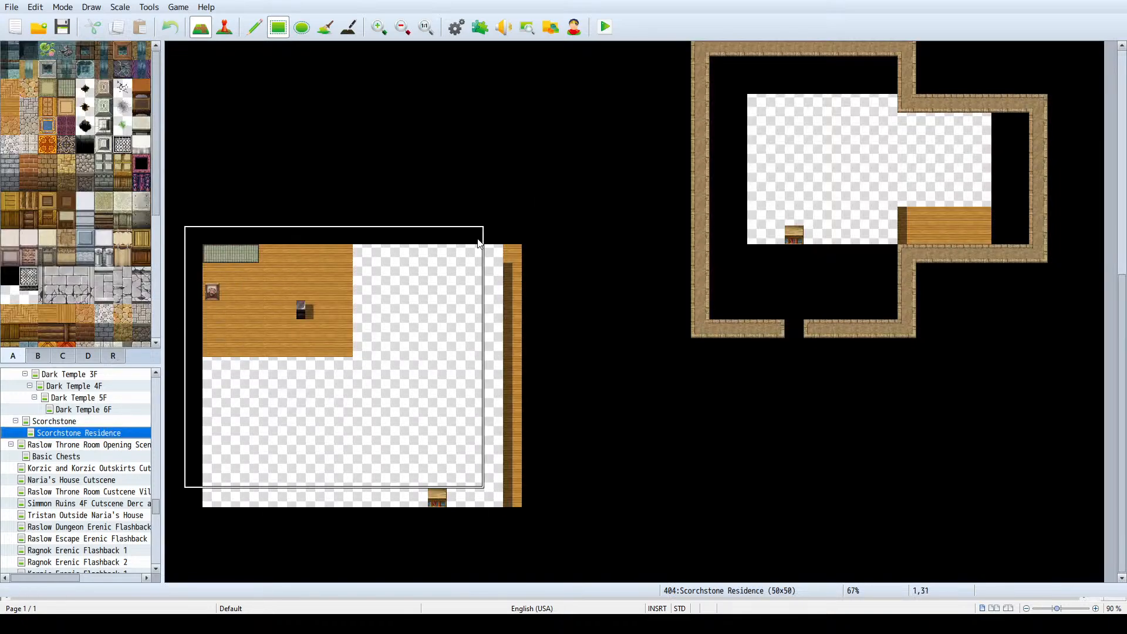
click(254, 27)
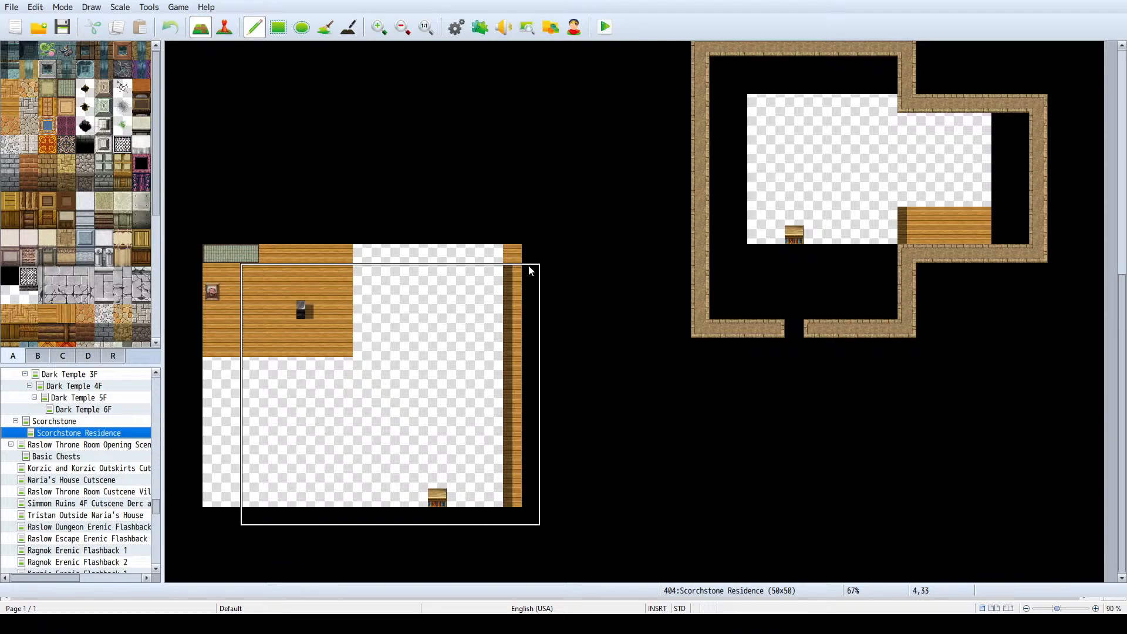
click(495, 273)
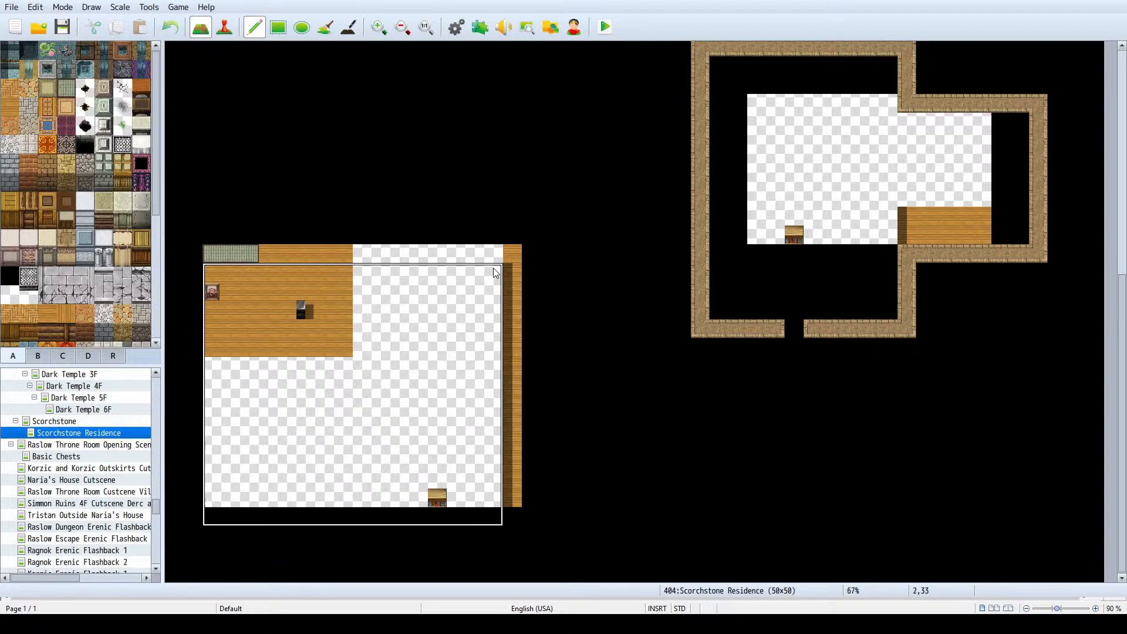
key(ctrl+z)
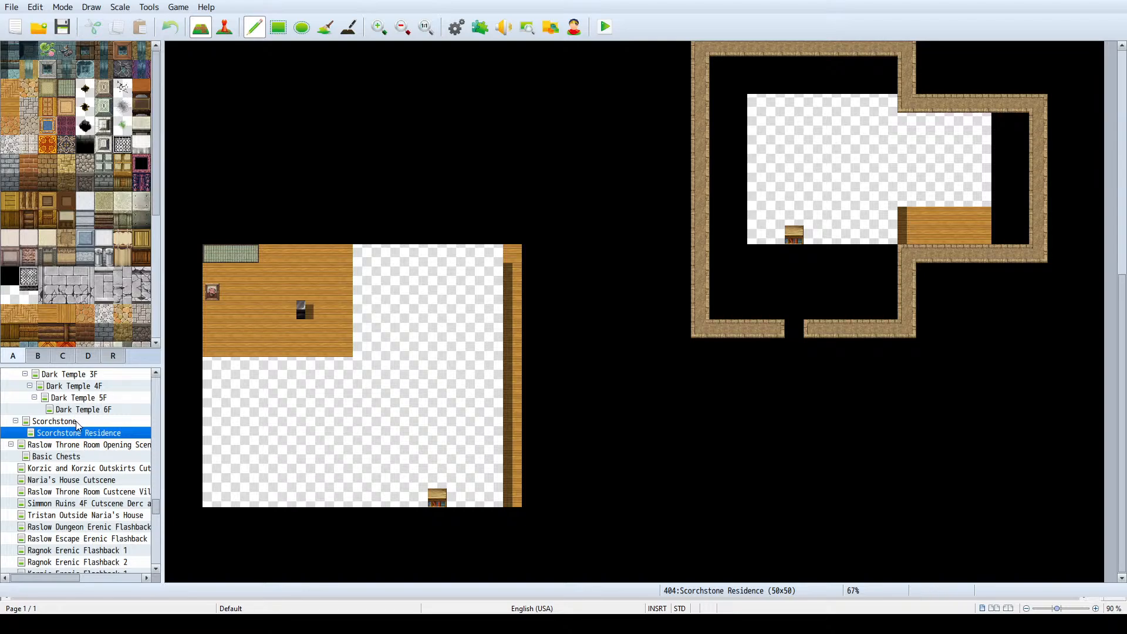
- Clear the southwest room to black and paste the blue-roofed house's two-tile-high front wall area there as a footprint guide
click(278, 28)
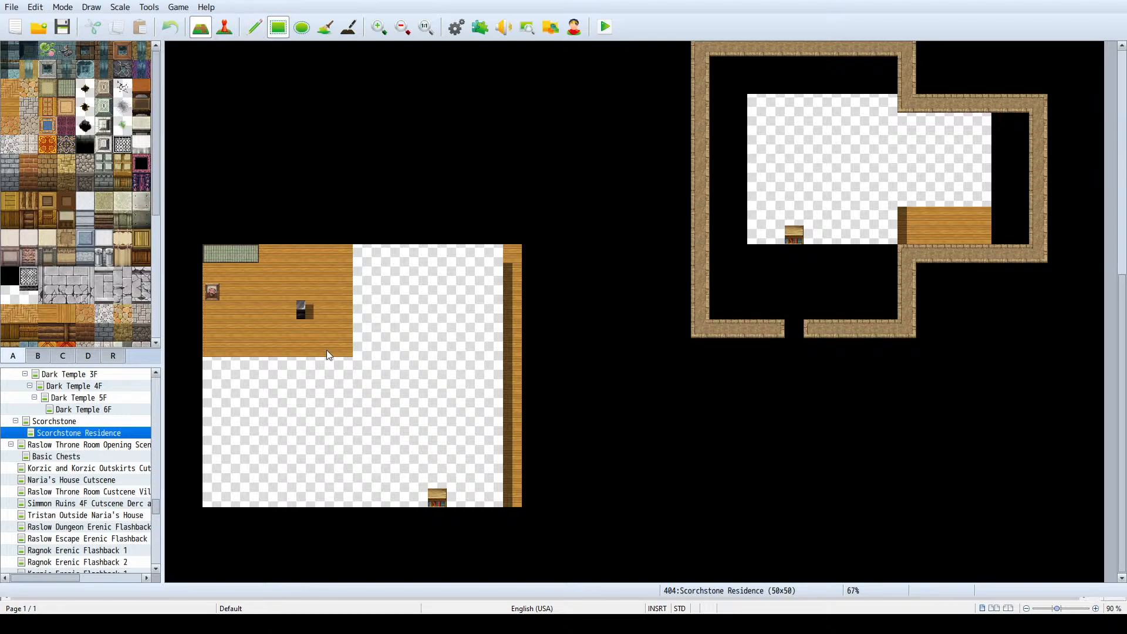
key(ctrl+z)
click(80, 423)
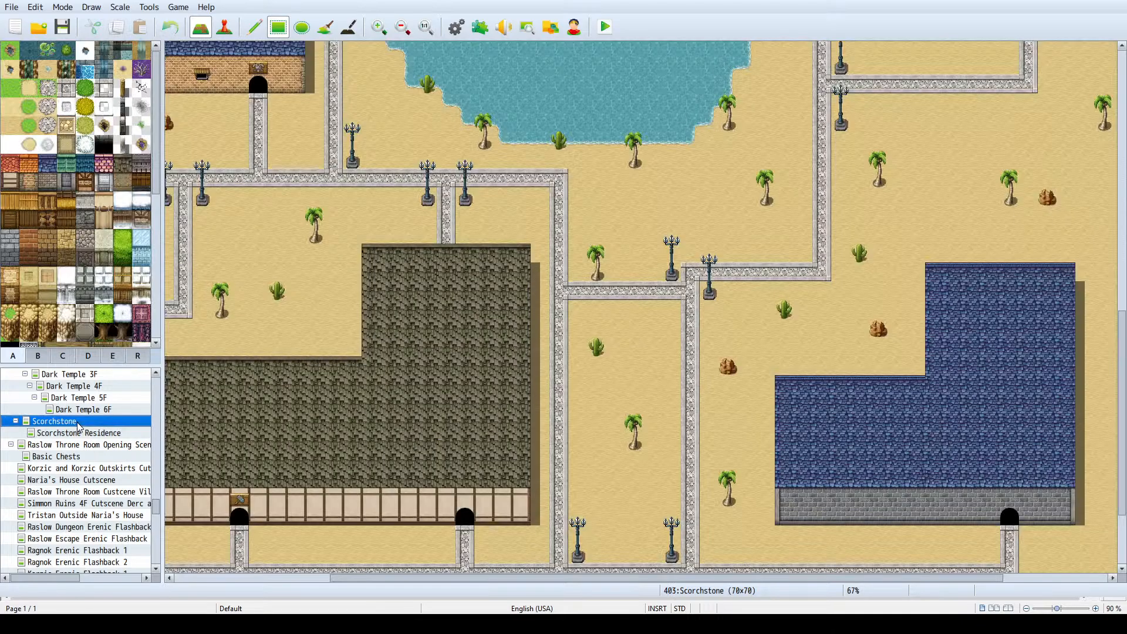
drag(791, 520, 1070, 508)
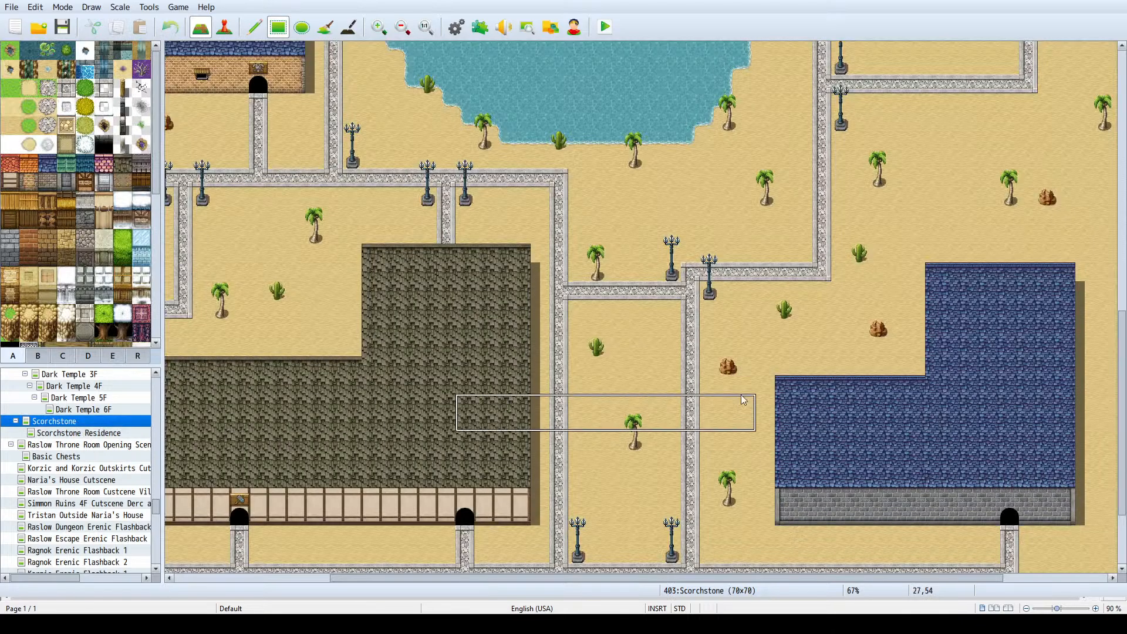
click(111, 434)
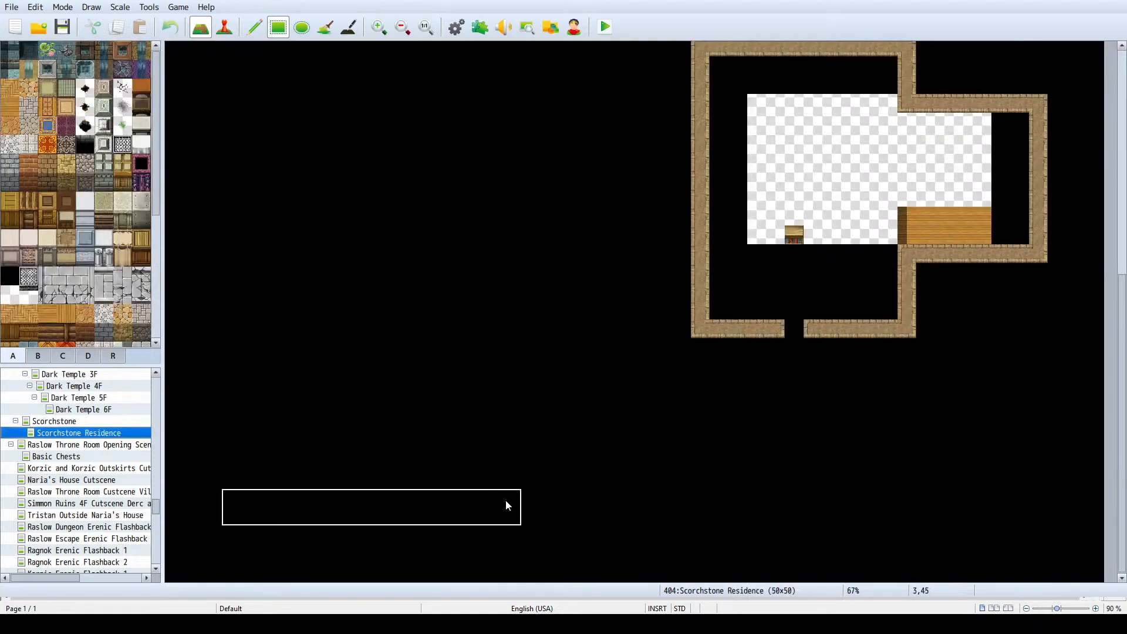
click(482, 504)
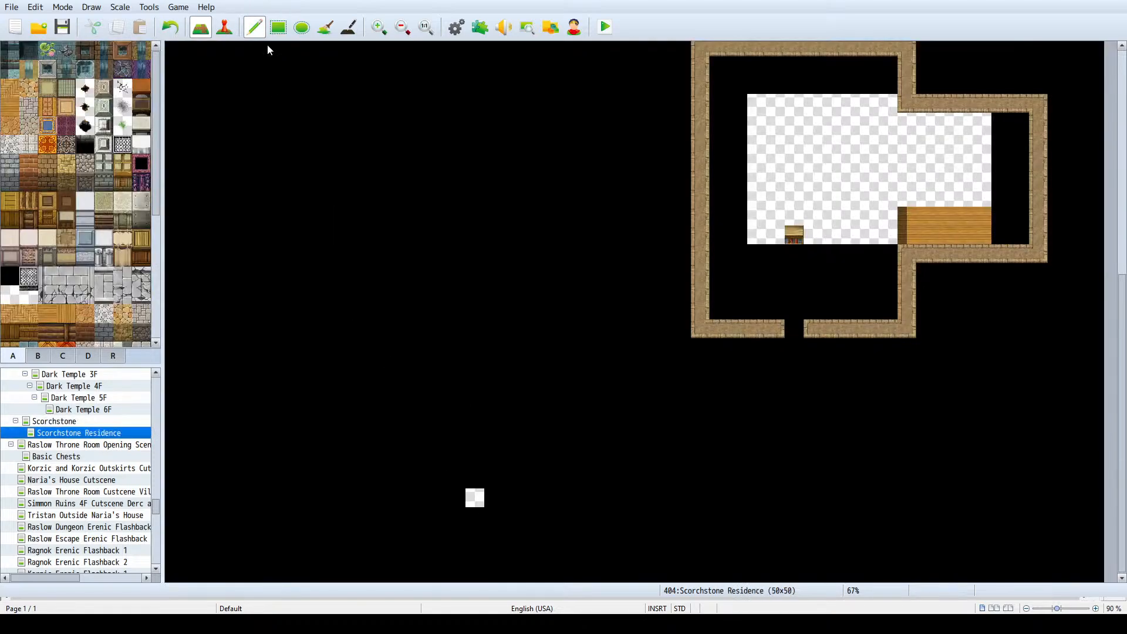
click(499, 509)
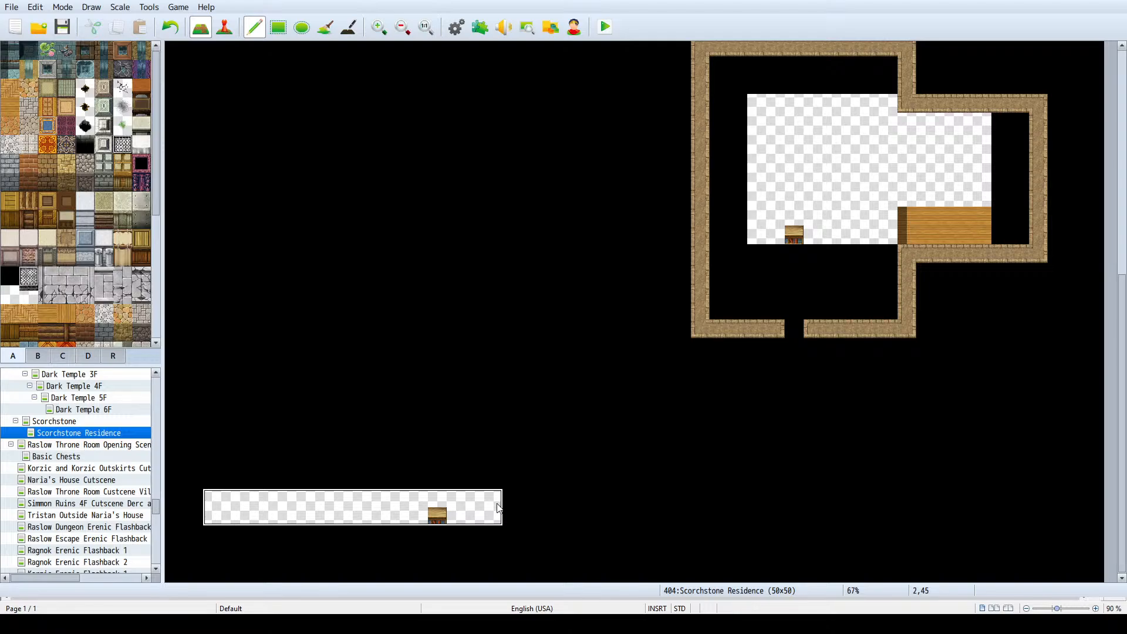
right_click(496, 504)
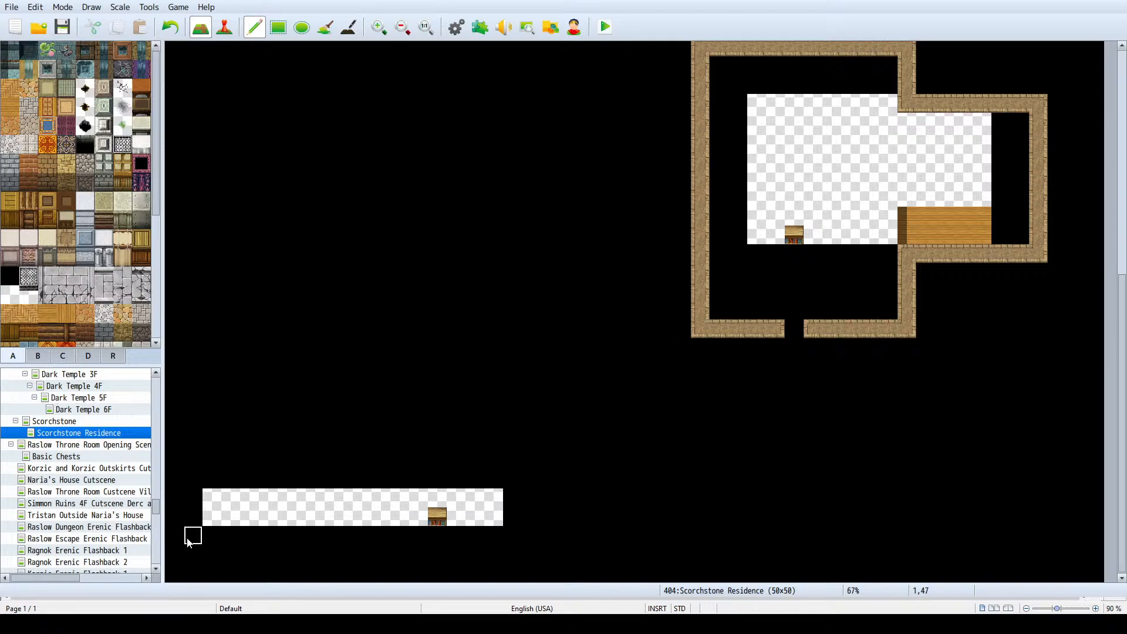
- Draw the southwest house's front desert wall along the lower row of the footprint guide and shift the doorway tile one tile east
drag(187, 539, 356, 539)
key(ctrl+z)
ctrl+scroll(364, 498, down, 5)
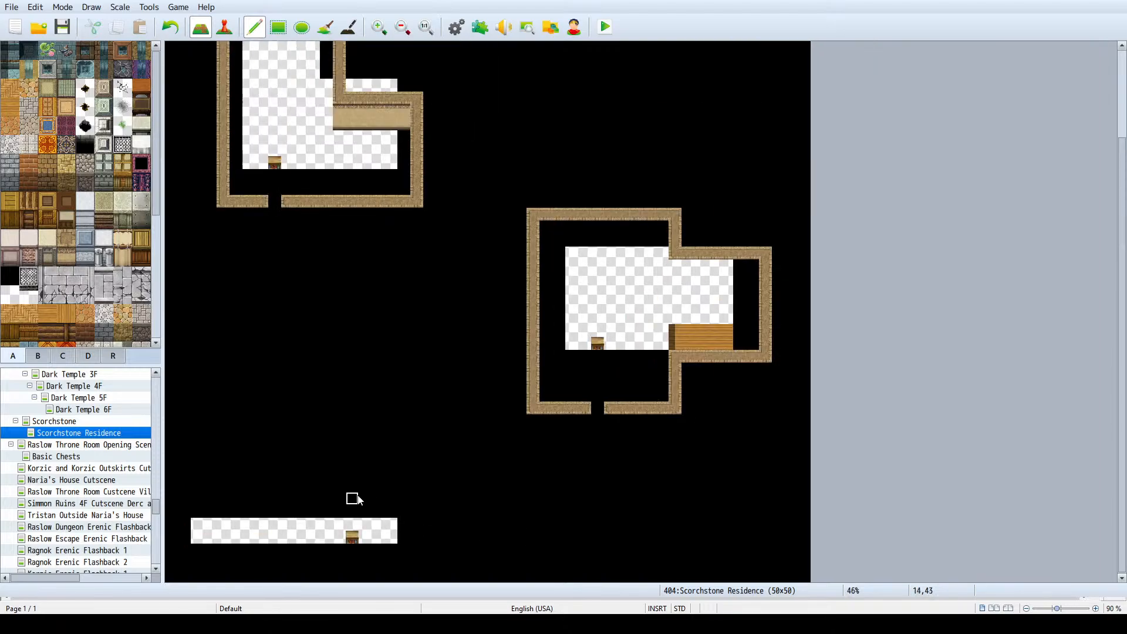
drag(203, 540, 402, 544)
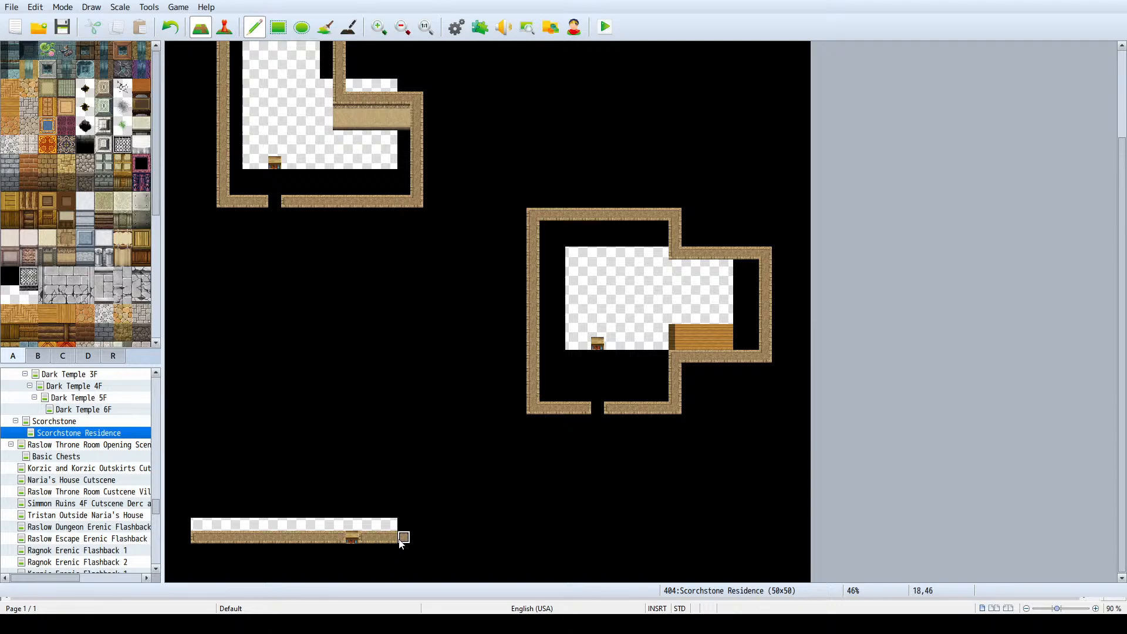
right_click(354, 515)
click(364, 538)
click(354, 536)
- Draw the southwest house's east wall northward and its north wall running west, following the town's blue-roofed house
click(67, 423)
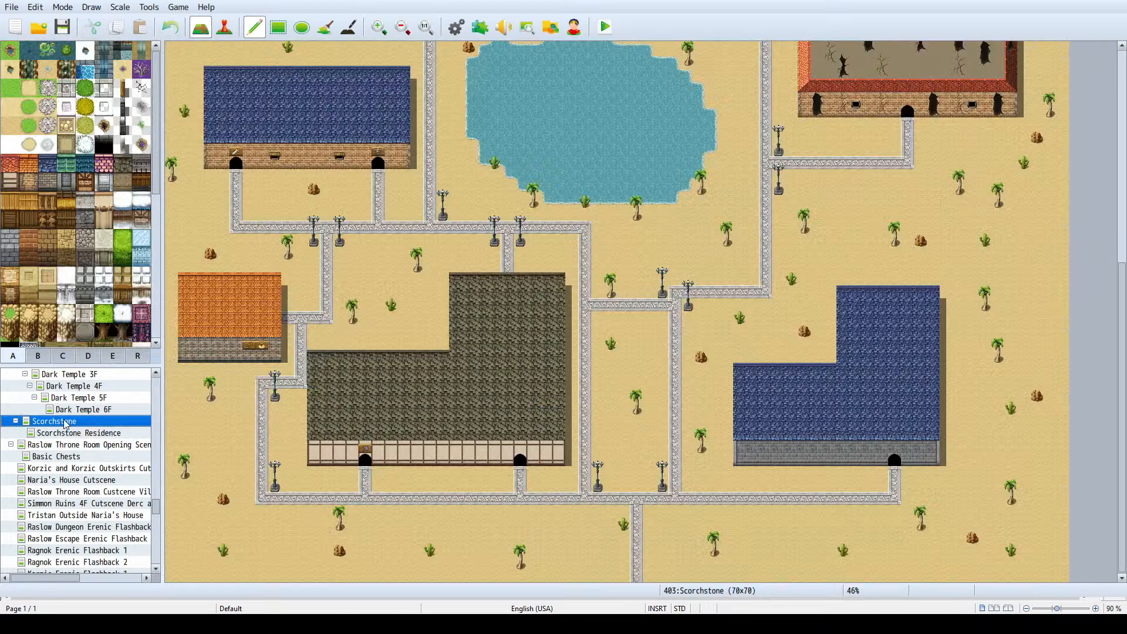
click(71, 434)
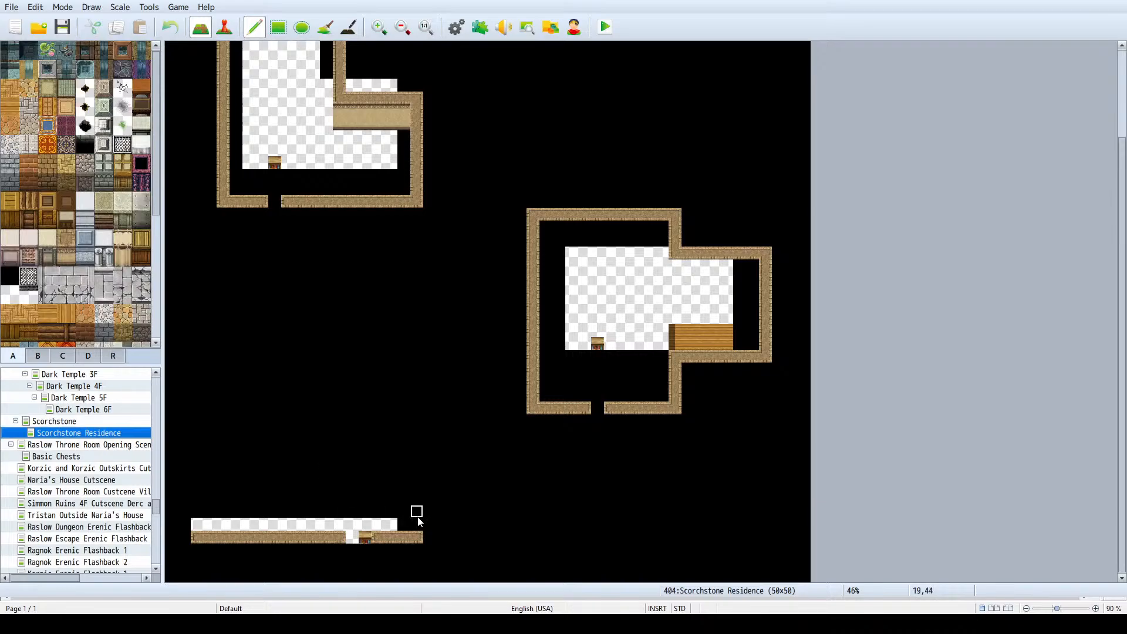
mouse_move(418, 535)
mouse_down()
mouse_move(421, 445)
mouse_move(416, 536)
mouse_up()
key(ctrl+z)
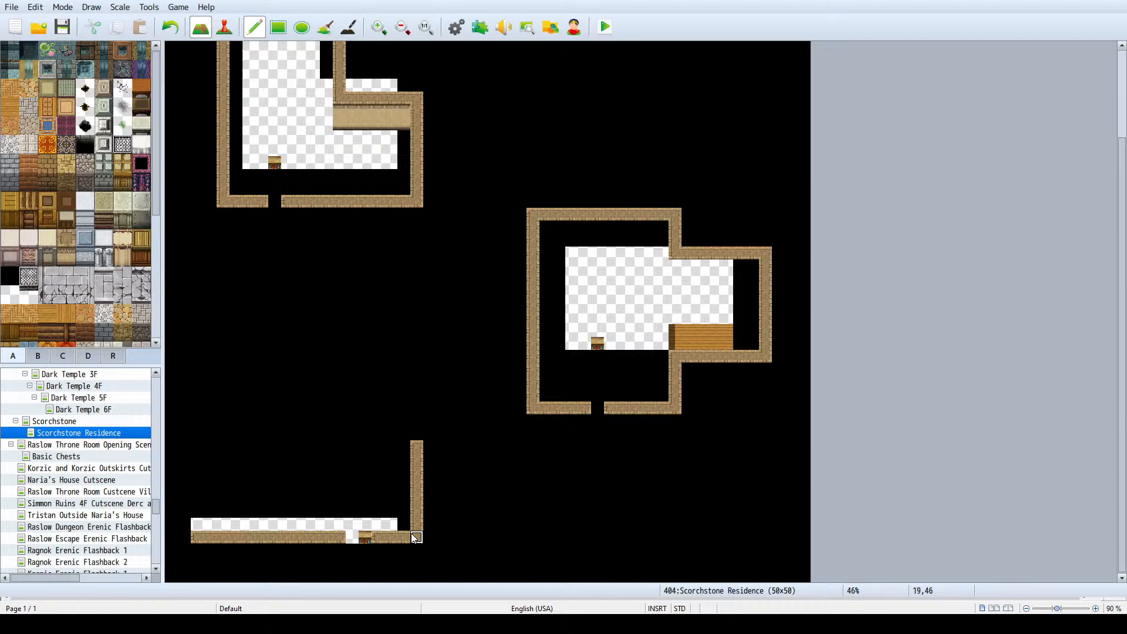
click(85, 424)
click(89, 434)
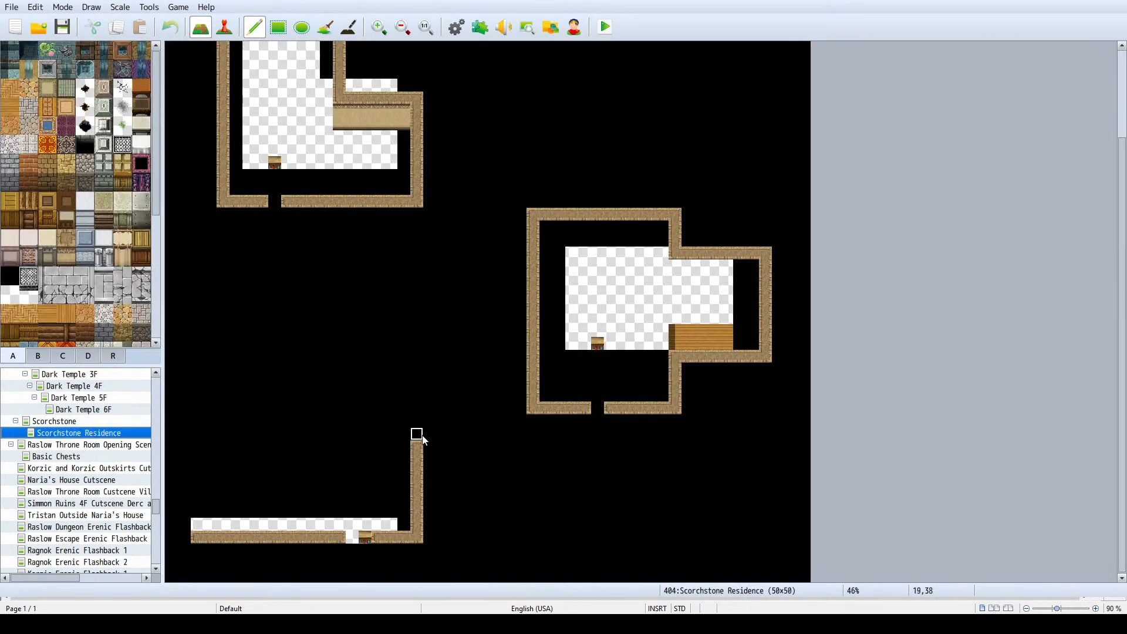
mouse_move(419, 433)
mouse_down()
mouse_move(420, 361)
mouse_move(328, 360)
mouse_up()
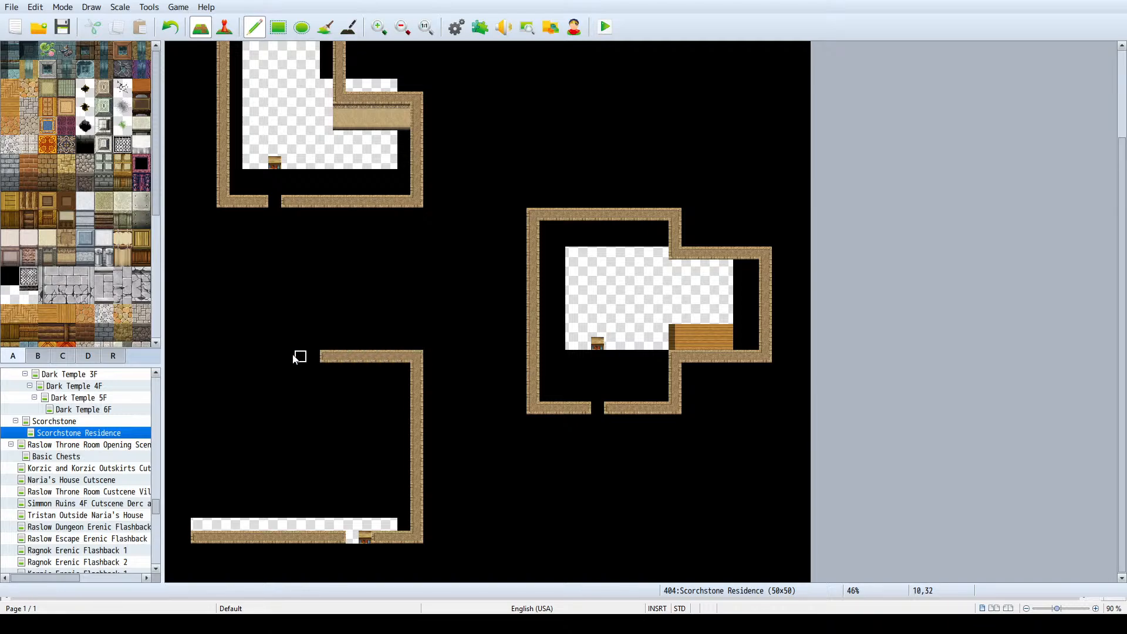
- Close the southwest house's L-shaped outline with the northeast wing's west wall, the lower section's north wall, and the outer west wall
click(65, 422)
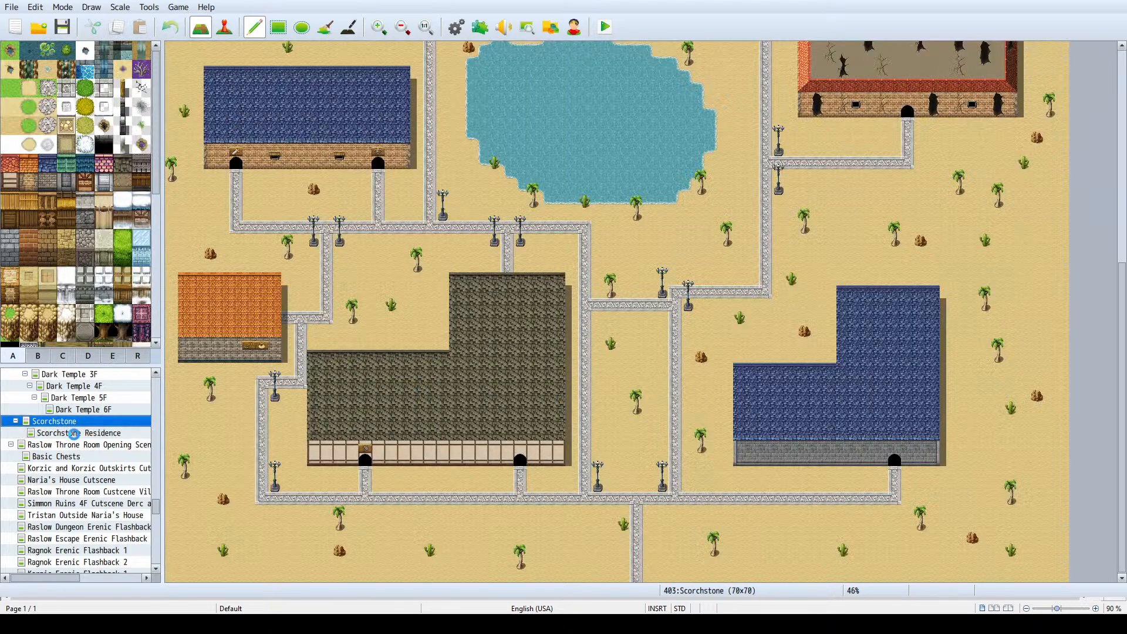
click(73, 434)
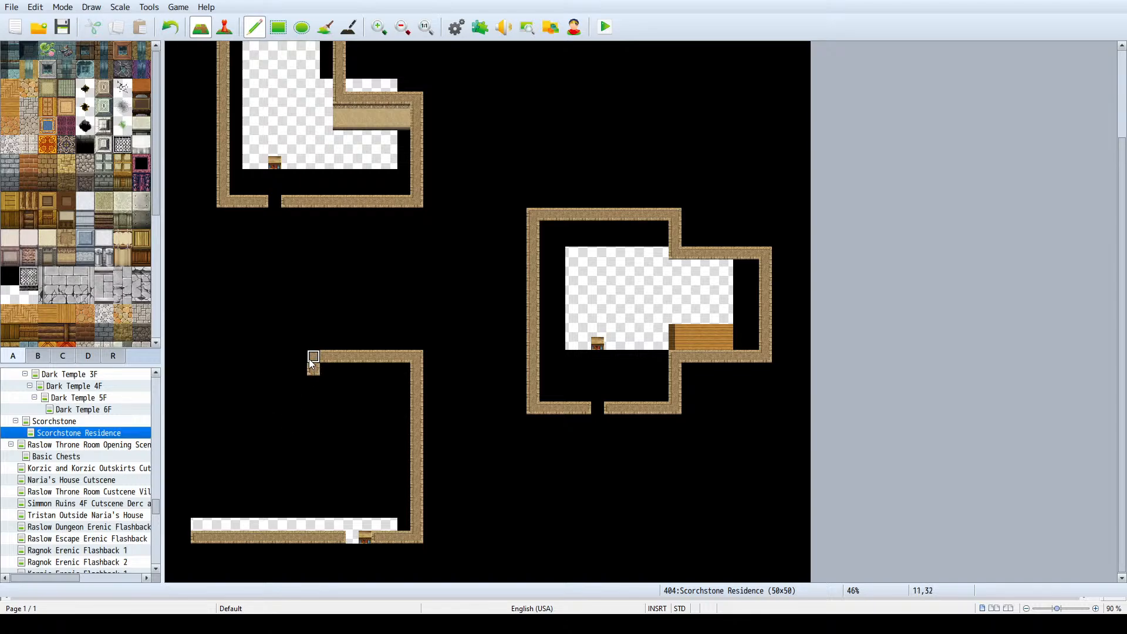
mouse_move(310, 360)
mouse_down()
mouse_move(301, 393)
mouse_move(315, 361)
mouse_up()
key(ctrl+z)
click(314, 357)
click(313, 411)
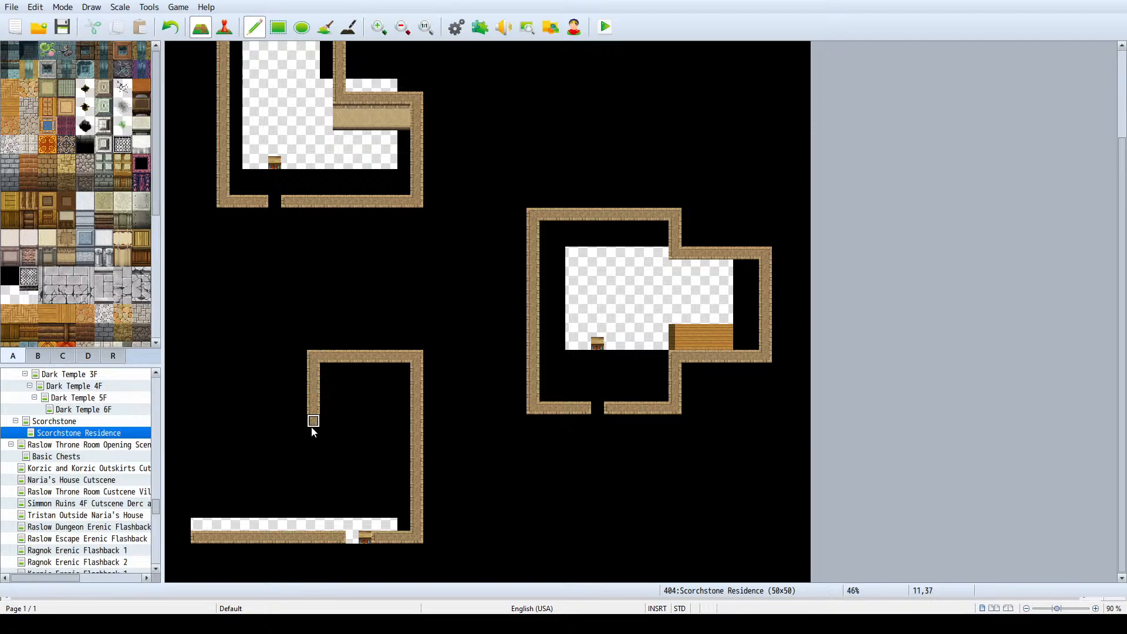
mouse_move(291, 422)
mouse_down()
mouse_move(300, 423)
mouse_move(185, 425)
mouse_up()
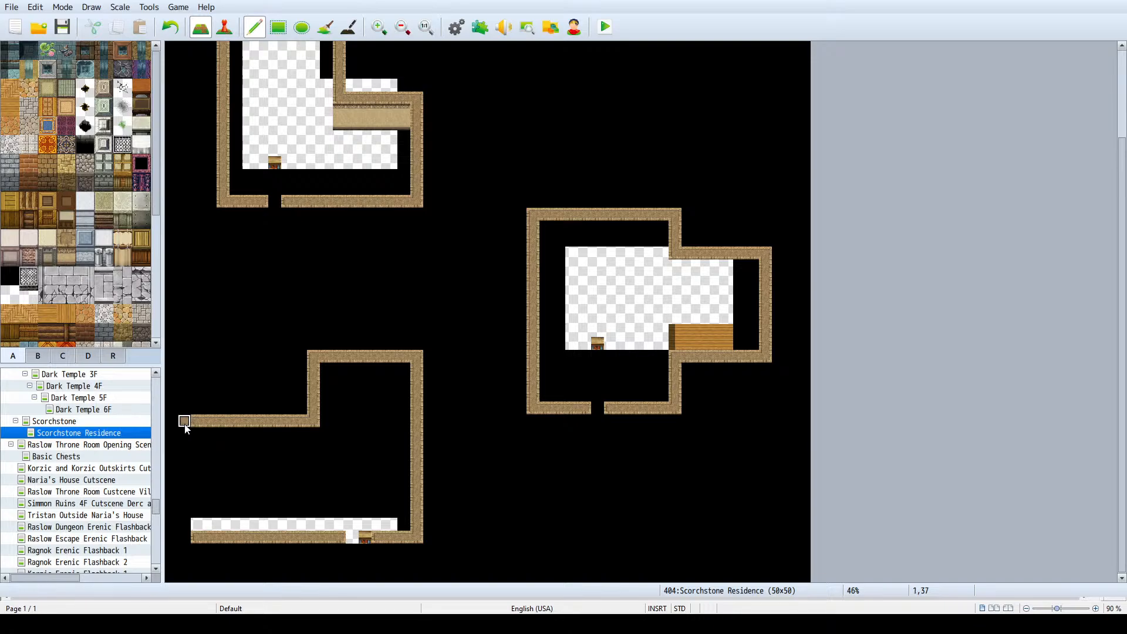
drag(186, 478, 185, 539)
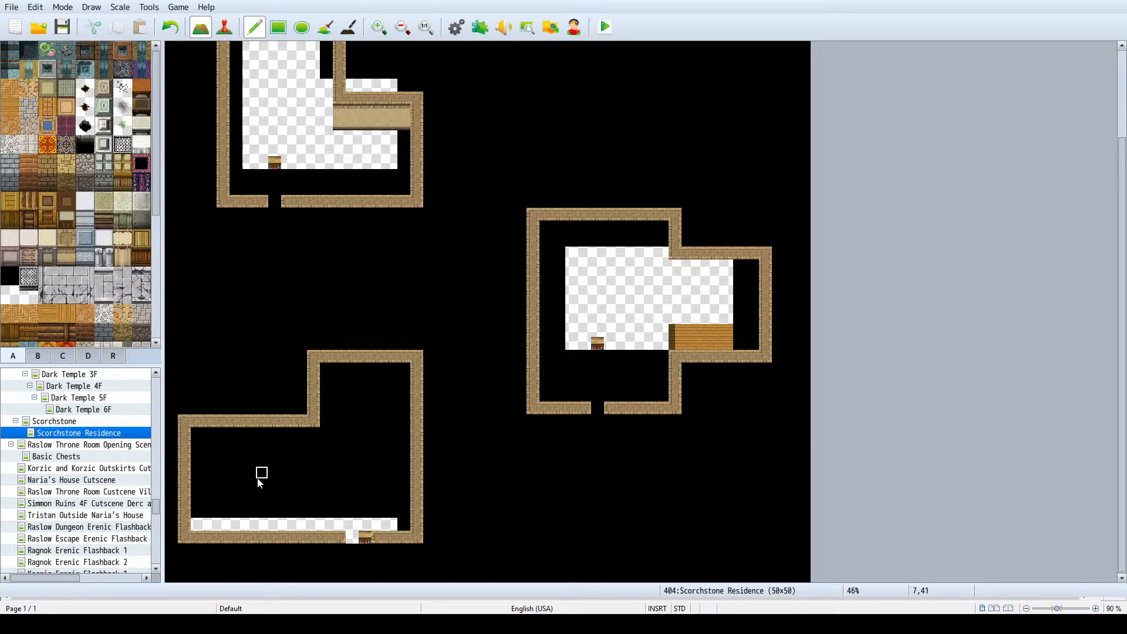
- Check the blue-roofed house on the Scorchstone town map and extend the southwest house's northeast wing three tiles north
click(64, 434)
click(66, 421)
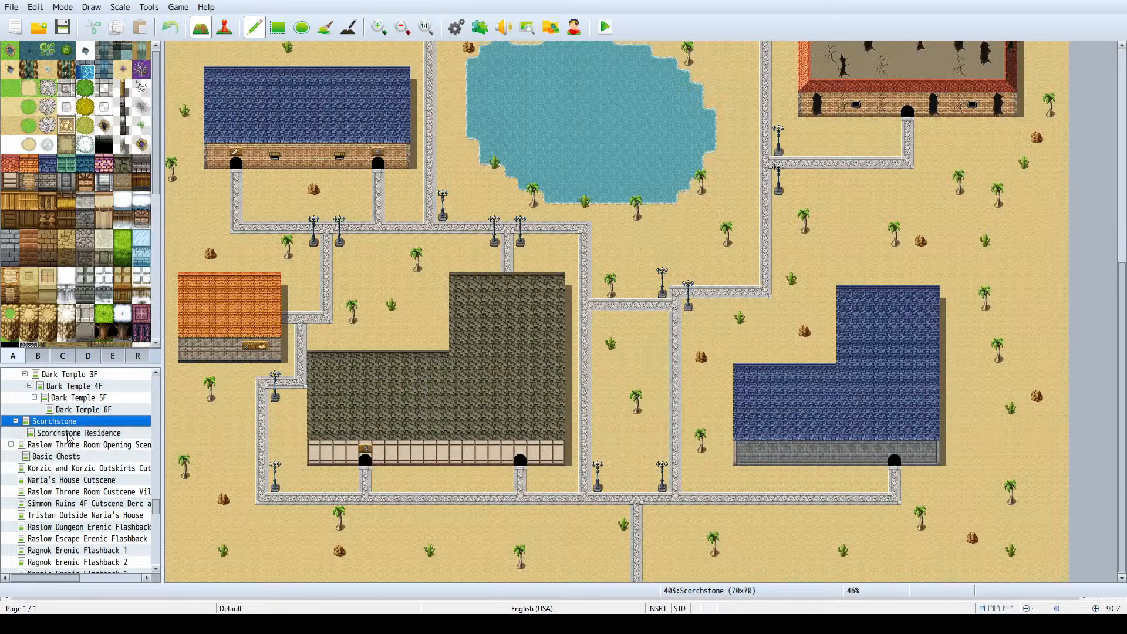
click(68, 434)
mouse_move(313, 356)
mouse_down()
mouse_move(313, 328)
mouse_move(407, 320)
mouse_move(416, 330)
mouse_move(416, 349)
mouse_move(324, 355)
mouse_up()
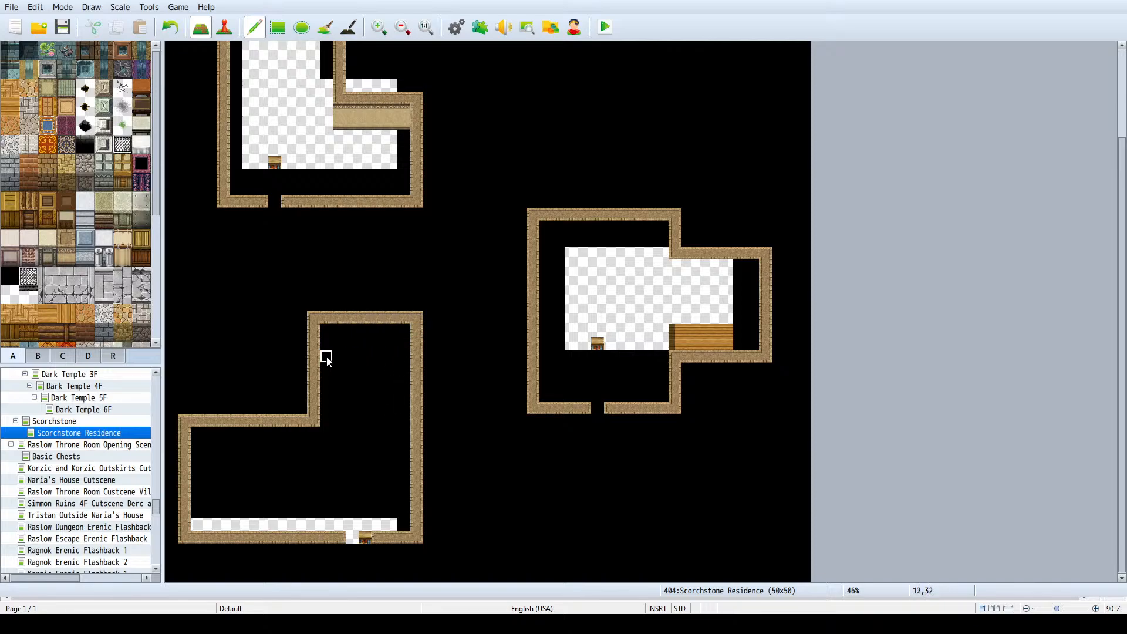
- Compare the section widths of the town's blue-roofed house with the southwest house outline on the Scorchstone Residence map
click(40, 424)
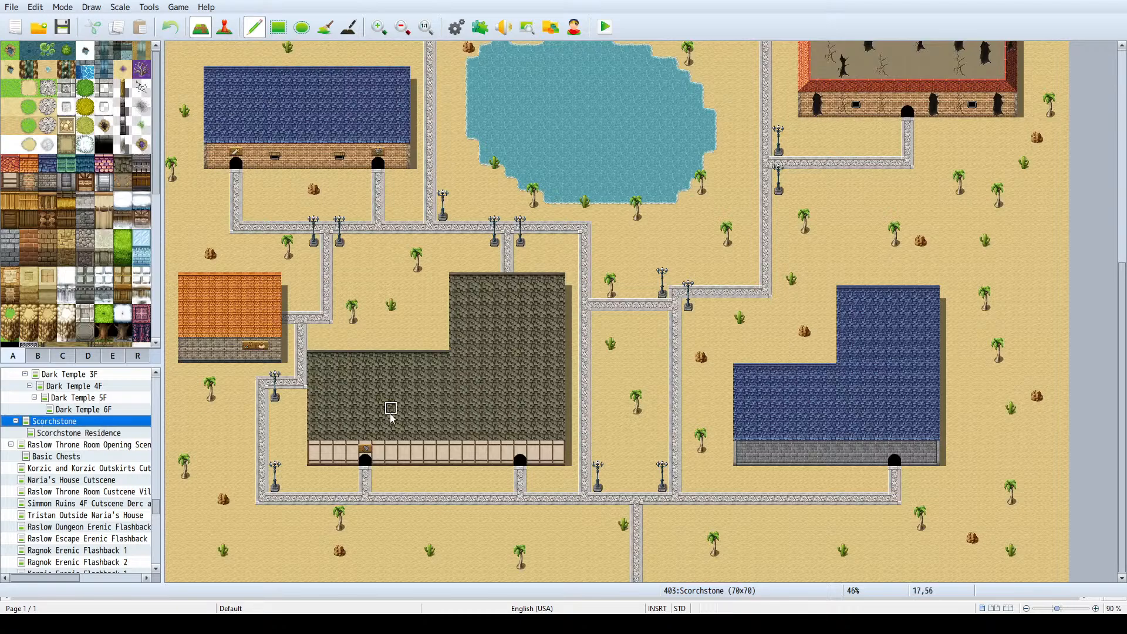
click(88, 434)
click(88, 421)
click(91, 435)
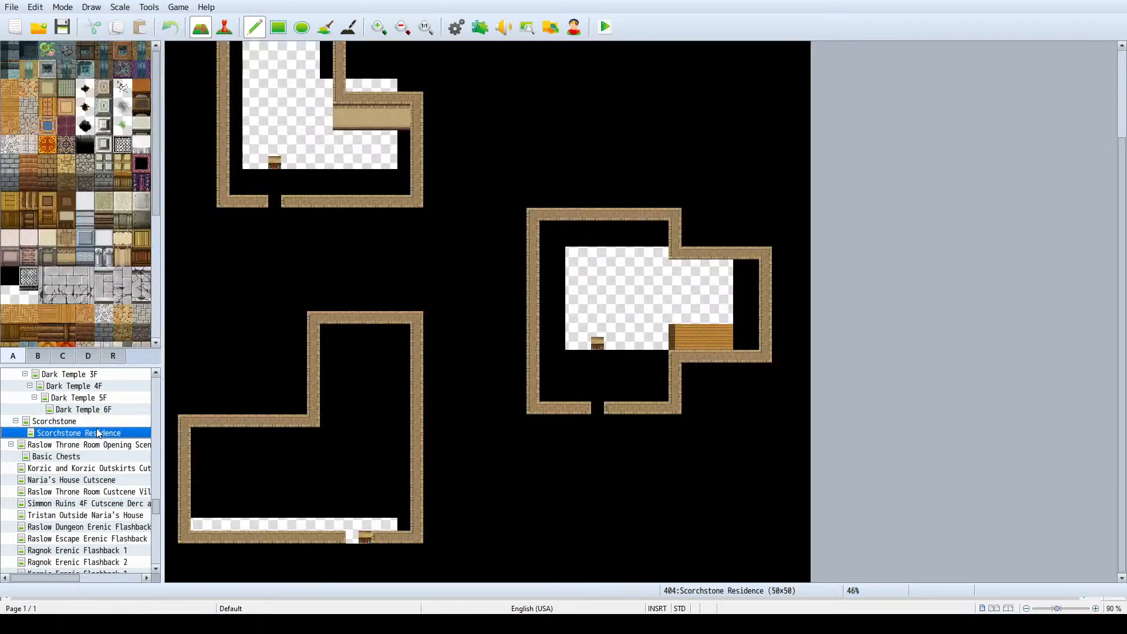
click(100, 422)
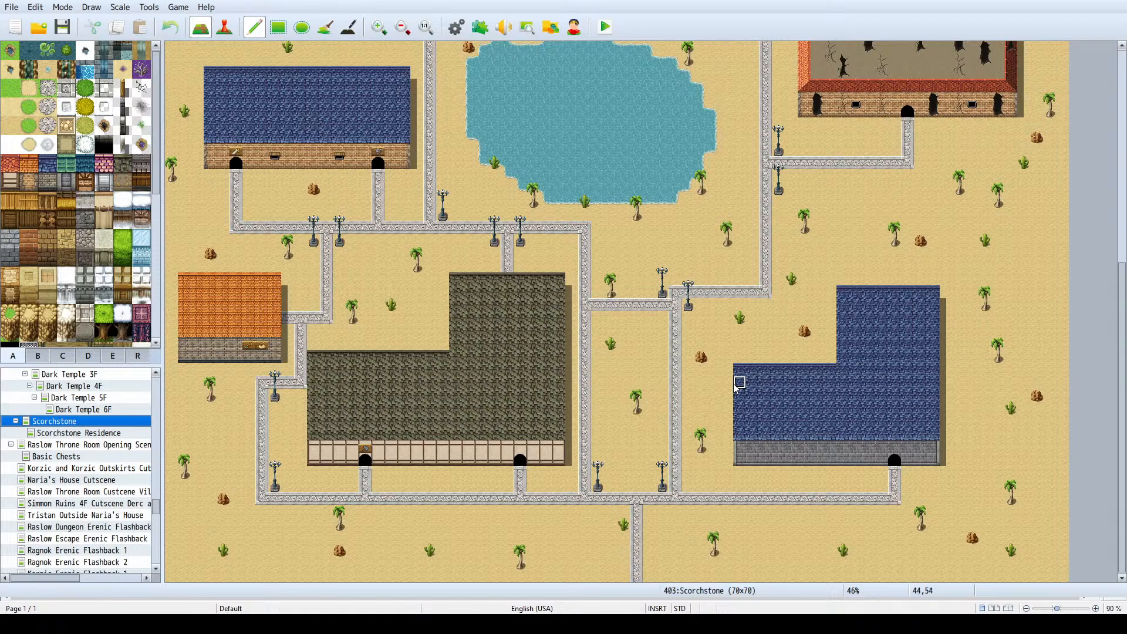
right_drag(739, 377, 836, 382)
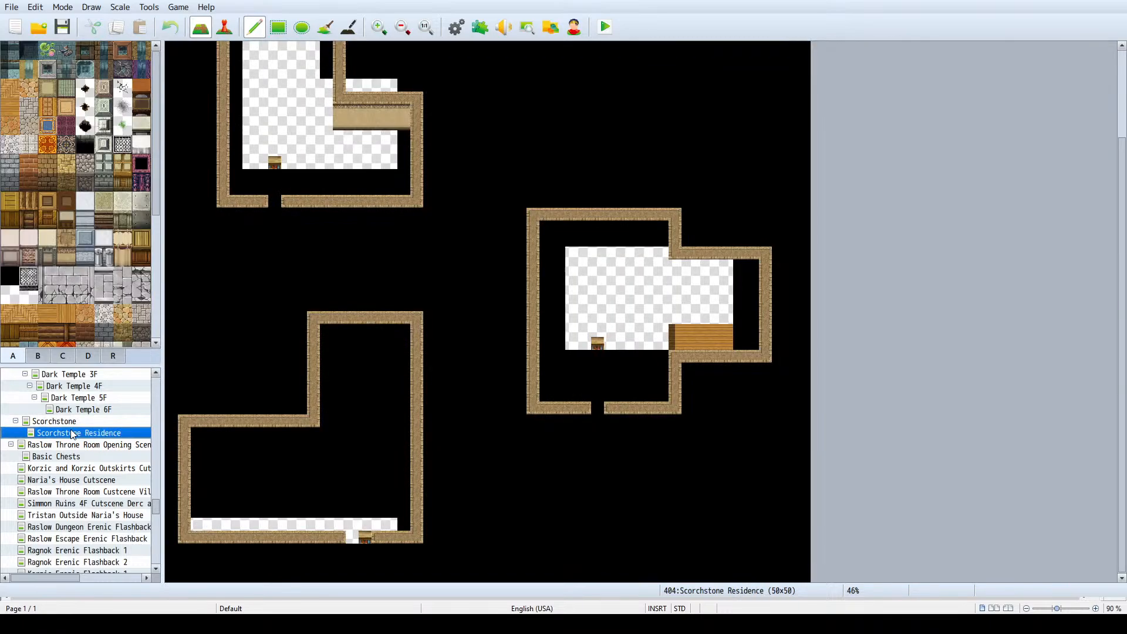
click(70, 432)
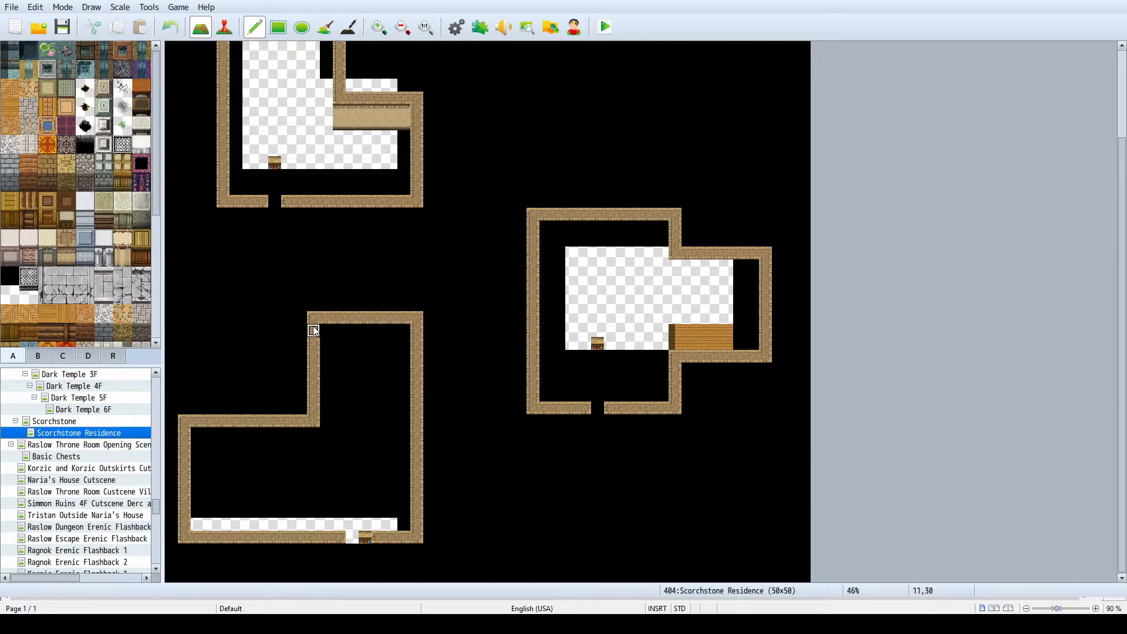
- Widen the southwest house's northeast wing by moving its west wall two tiles west and clearing the old wall tiles to black
mouse_move(304, 327)
mouse_down()
mouse_move(305, 421)
mouse_move(315, 422)
mouse_move(315, 327)
mouse_move(316, 420)
mouse_up()
right_click(326, 423)
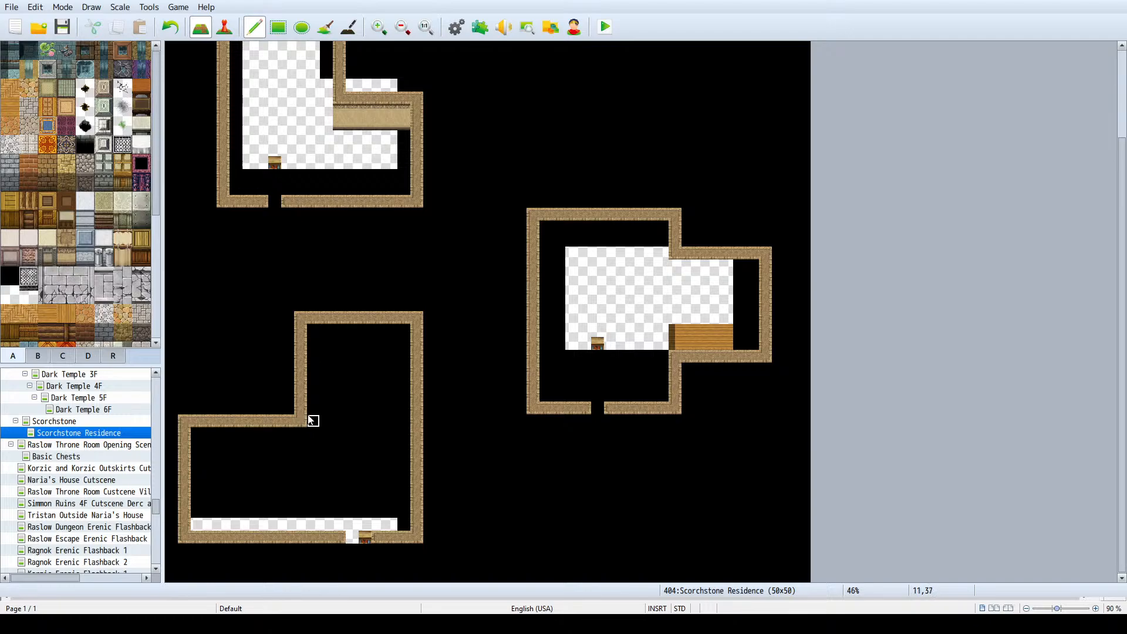
mouse_move(314, 409)
right_down()
mouse_move(409, 424)
mouse_move(408, 411)
right_up()
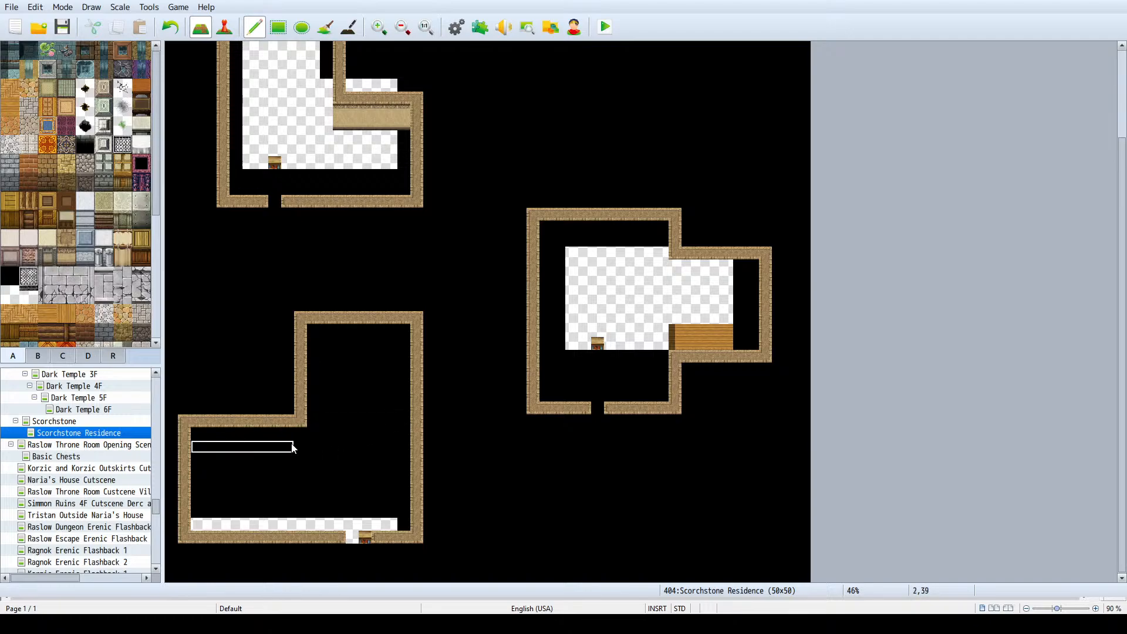
right_click(288, 410)
mouse_move(292, 380)
mouse_down()
mouse_move(297, 323)
mouse_move(289, 370)
mouse_up()
drag(305, 429, 297, 327)
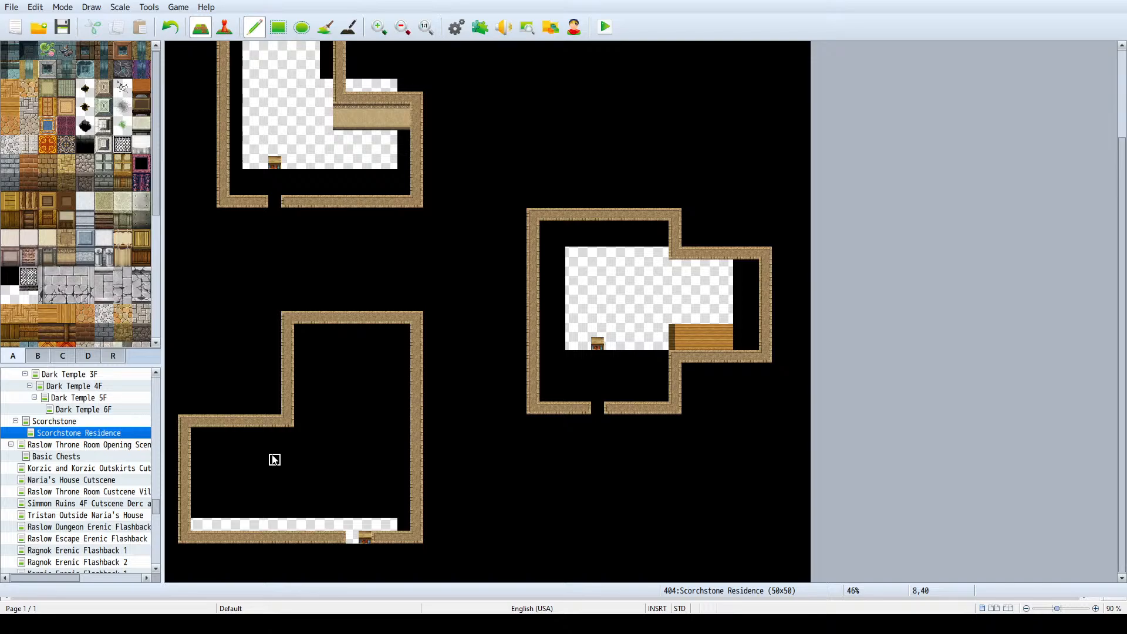
- Paint beige wall faces beneath both upper wall edges of the east house in the Scorchstone Residence map
click(84, 425)
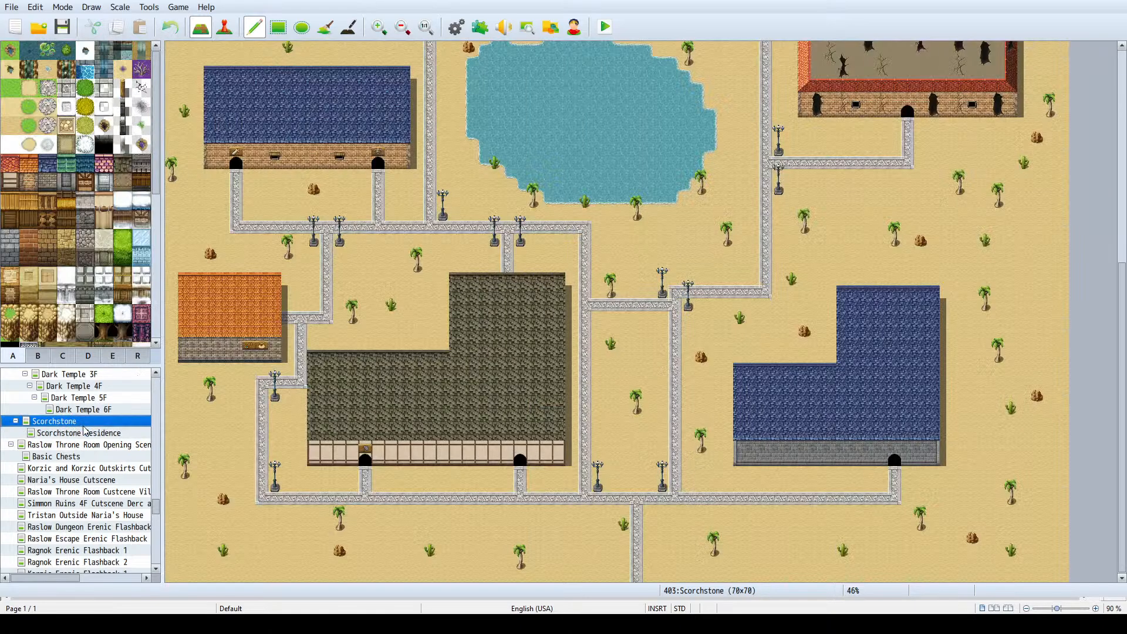
click(83, 434)
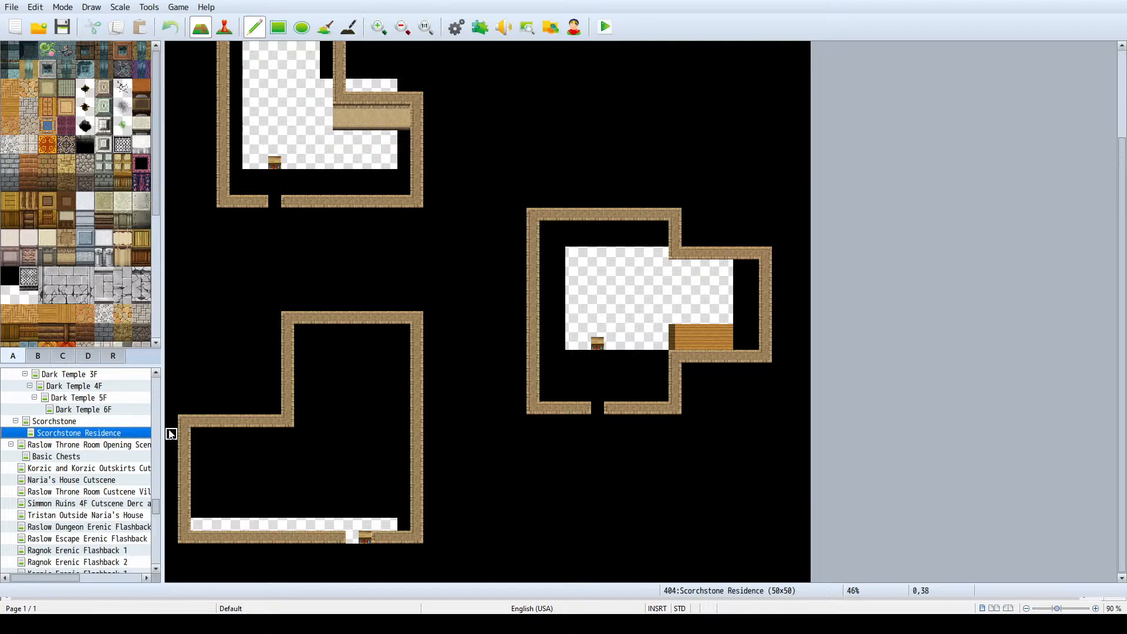
click(111, 422)
click(104, 432)
scroll(415, 386, up, 3)
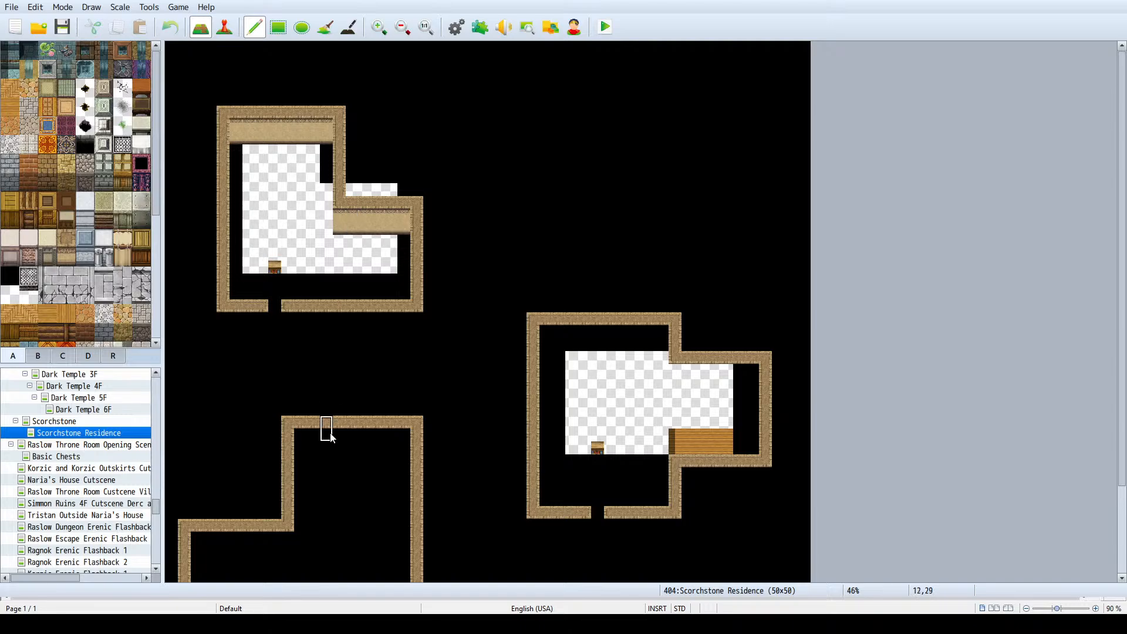
mouse_move(558, 346)
mouse_down()
mouse_move(545, 341)
mouse_move(665, 344)
mouse_up()
drag(681, 388, 754, 382)
- Paint two-tile-high beige wall faces beneath both upper wall edges of the southwest L-shaped house
scroll(476, 419, down, 2)
scroll(475, 419, down, 1)
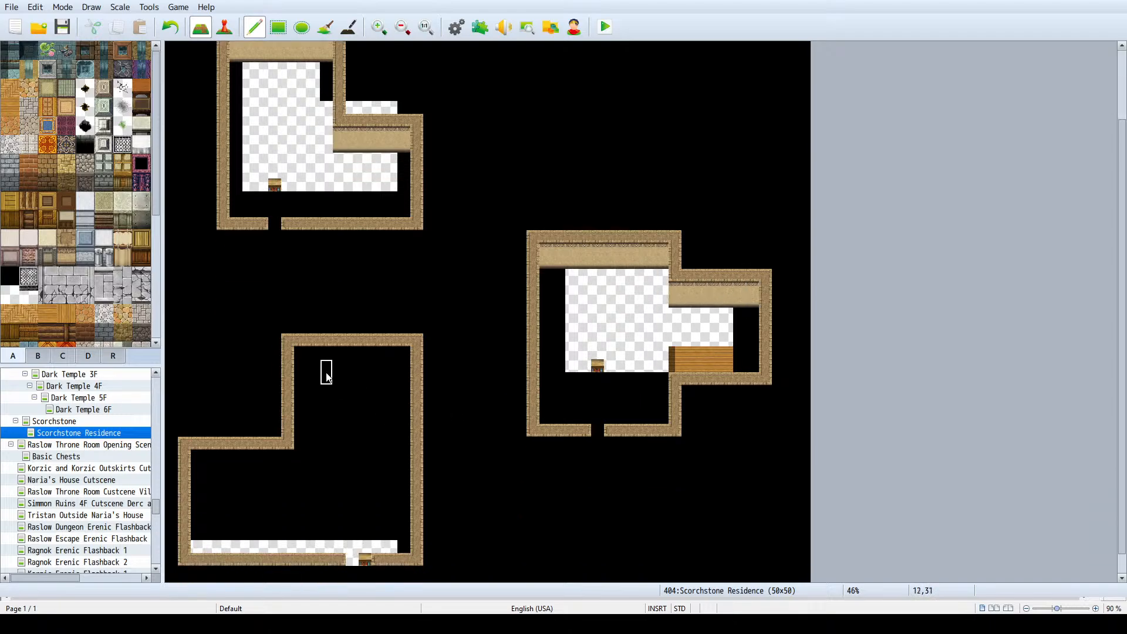
drag(300, 358, 400, 367)
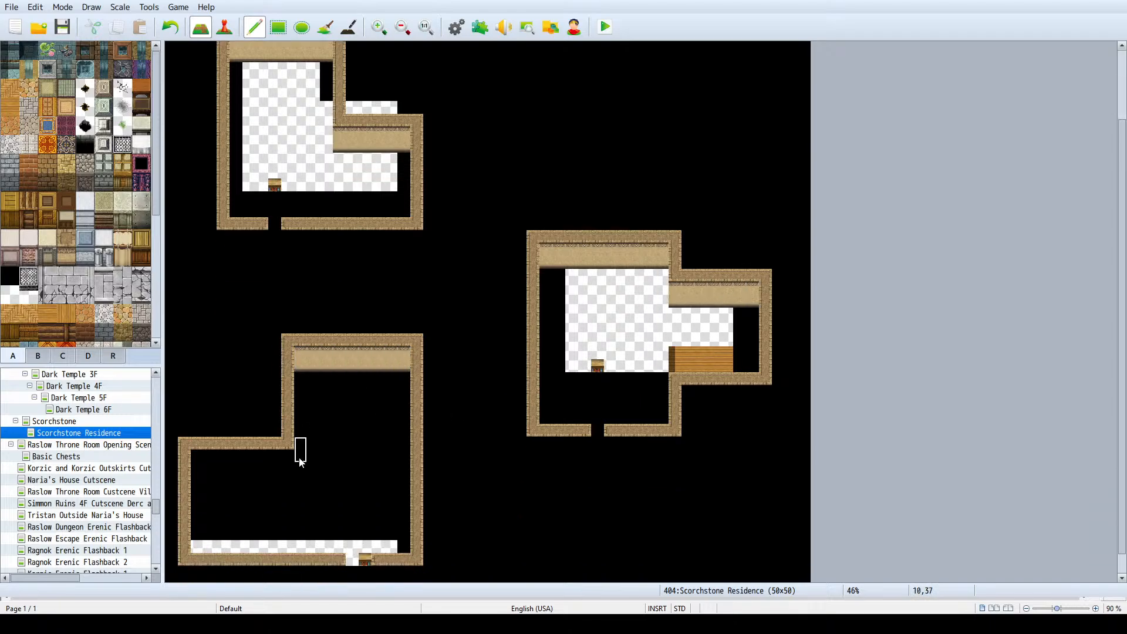
mouse_move(293, 461)
mouse_down()
mouse_move(221, 460)
mouse_move(198, 474)
mouse_up()
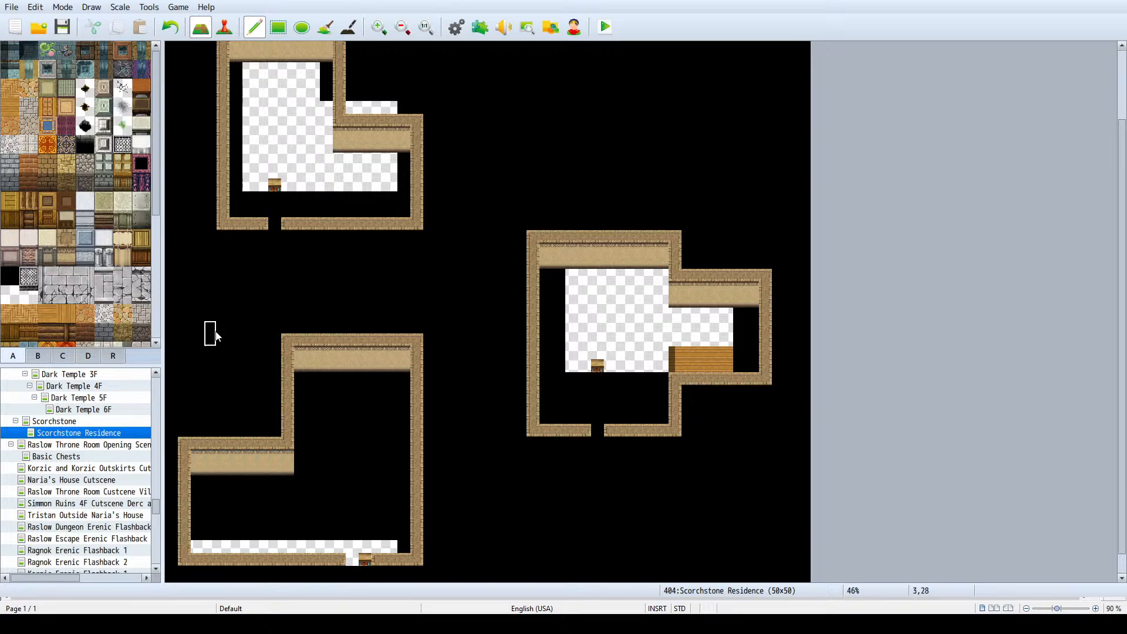
- Try painting beige wall faces below the lower wall of the northwest house, and undo them
mouse_move(222, 242)
mouse_down()
mouse_move(253, 254)
mouse_move(262, 245)
mouse_move(420, 244)
mouse_move(416, 254)
mouse_move(415, 244)
mouse_move(284, 245)
mouse_up()
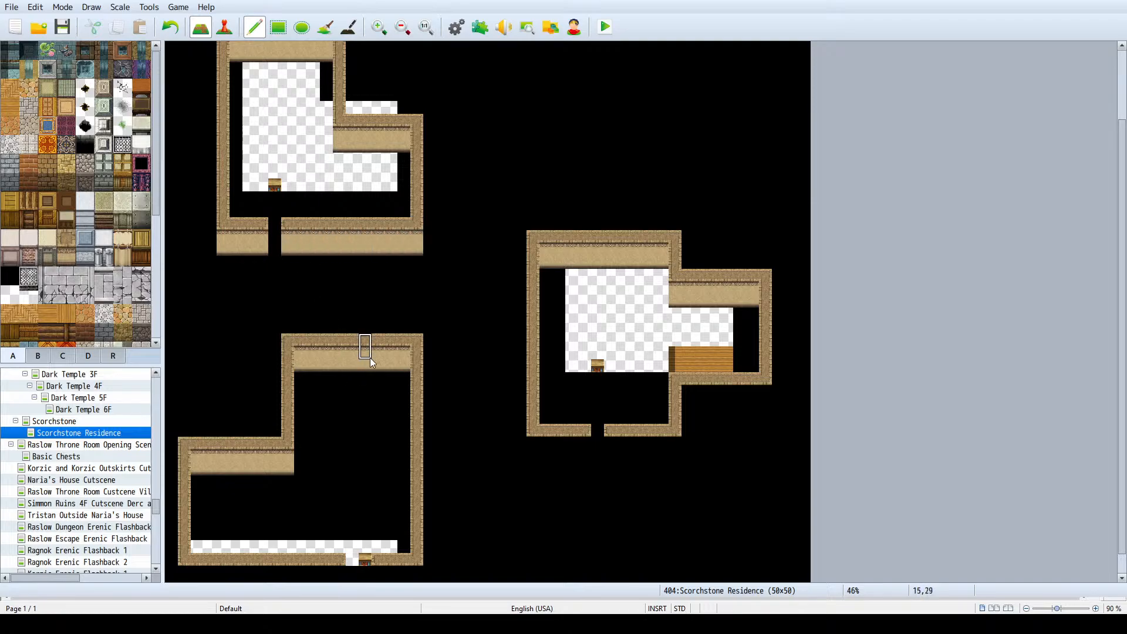
key(ctrl+z)
key(ctrl+z)
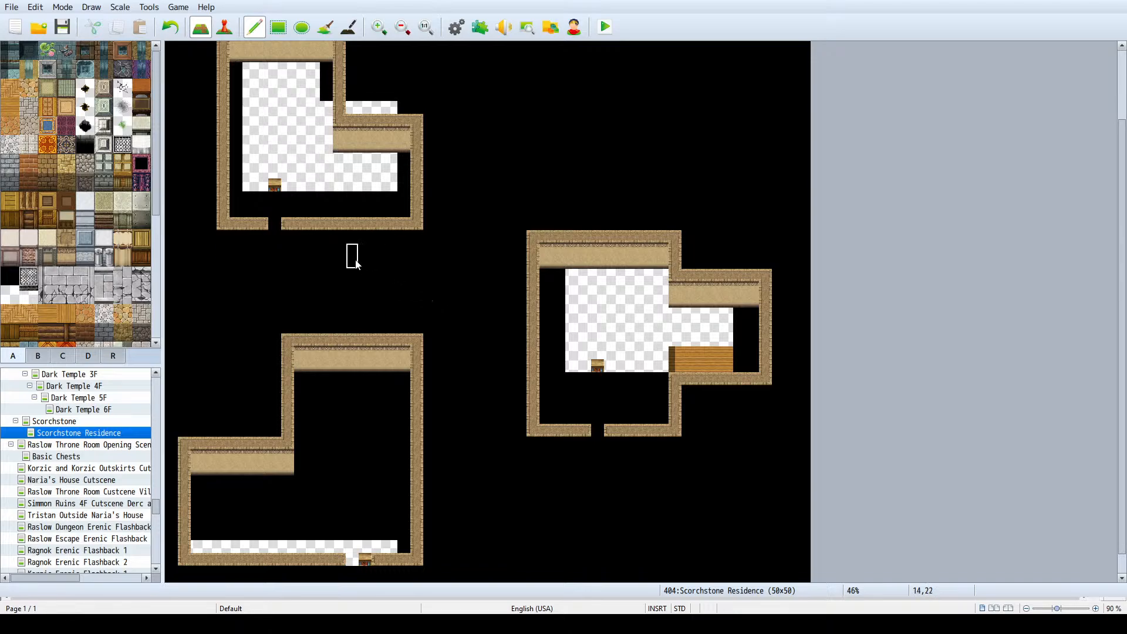
- Try erasing the outer east wall of the northwest house, and undo the erasure
scroll(364, 187, up, 2)
scroll(358, 184, up, 1)
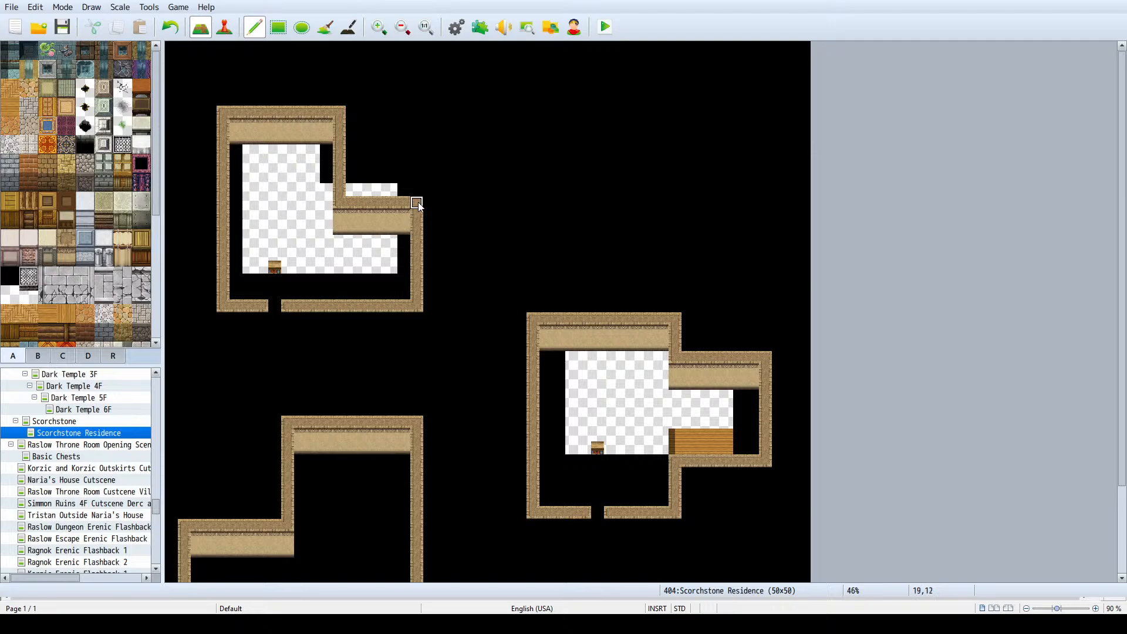
drag(418, 204, 417, 305)
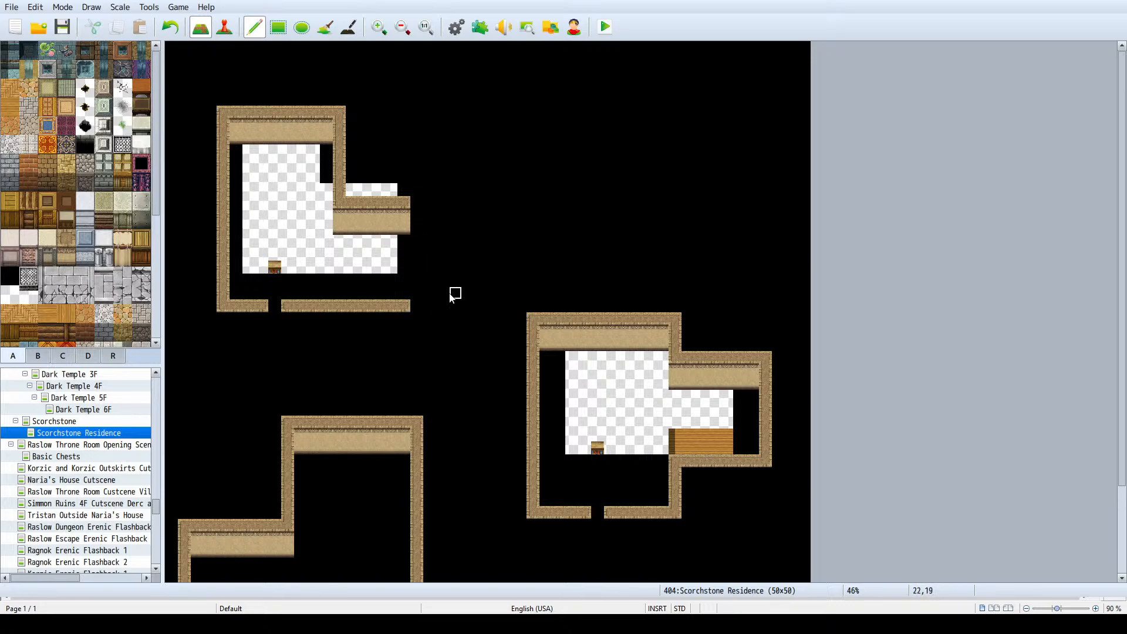
key(ctrl+z)
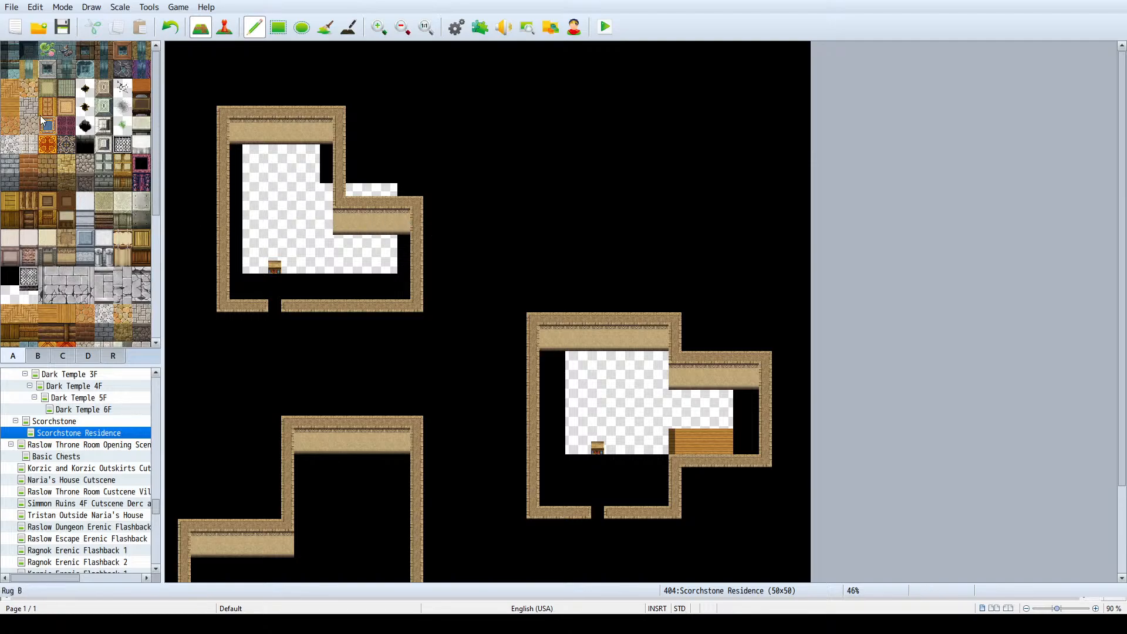
- Fill the northwest house's whole interior and its doorway with orange stone floor tiles, using the rectangle tool
click(10, 124)
mouse_move(234, 151)
mouse_down()
mouse_move(313, 203)
mouse_move(316, 165)
mouse_up()
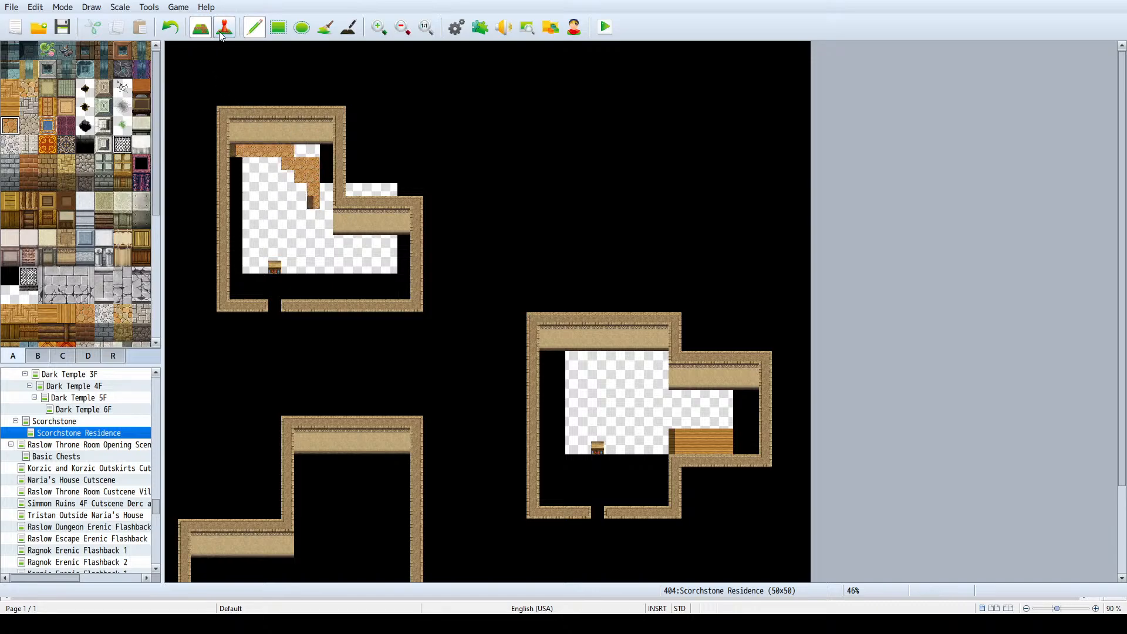
click(278, 27)
mouse_move(241, 152)
mouse_down()
mouse_move(317, 192)
mouse_move(317, 293)
mouse_move(325, 152)
mouse_up()
click(275, 306)
mouse_move(339, 254)
mouse_down()
mouse_move(339, 300)
mouse_move(398, 292)
mouse_move(398, 243)
mouse_up()
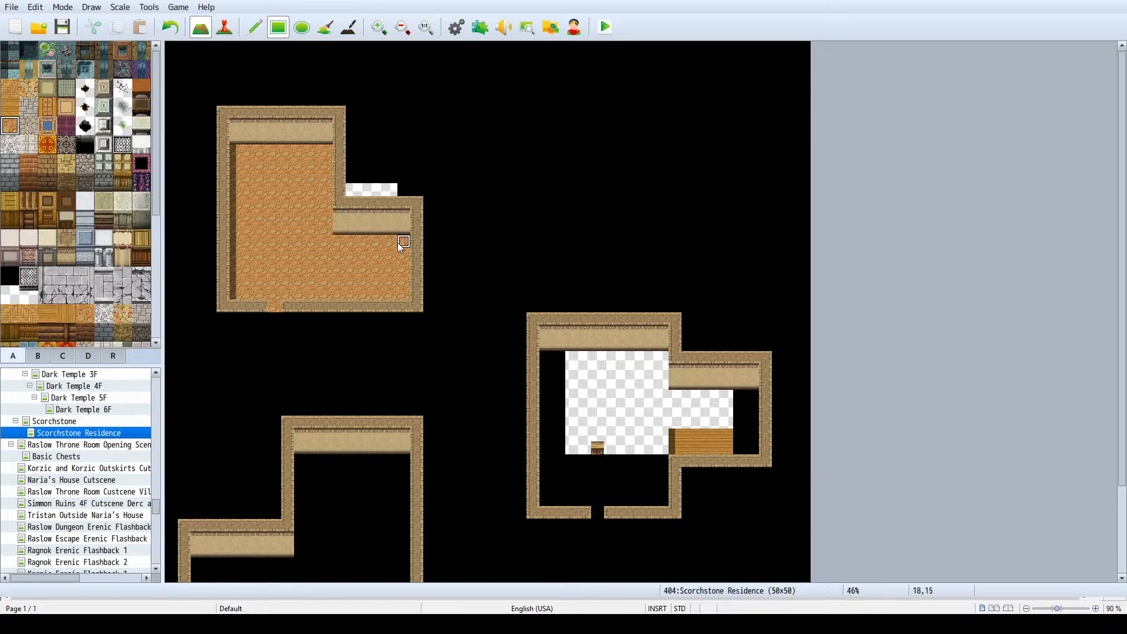
- Fill the east house's main room, side alcove and doorway with the orange stone floor
scroll(727, 301, down, 2)
drag(551, 299, 658, 441)
drag(674, 401, 752, 344)
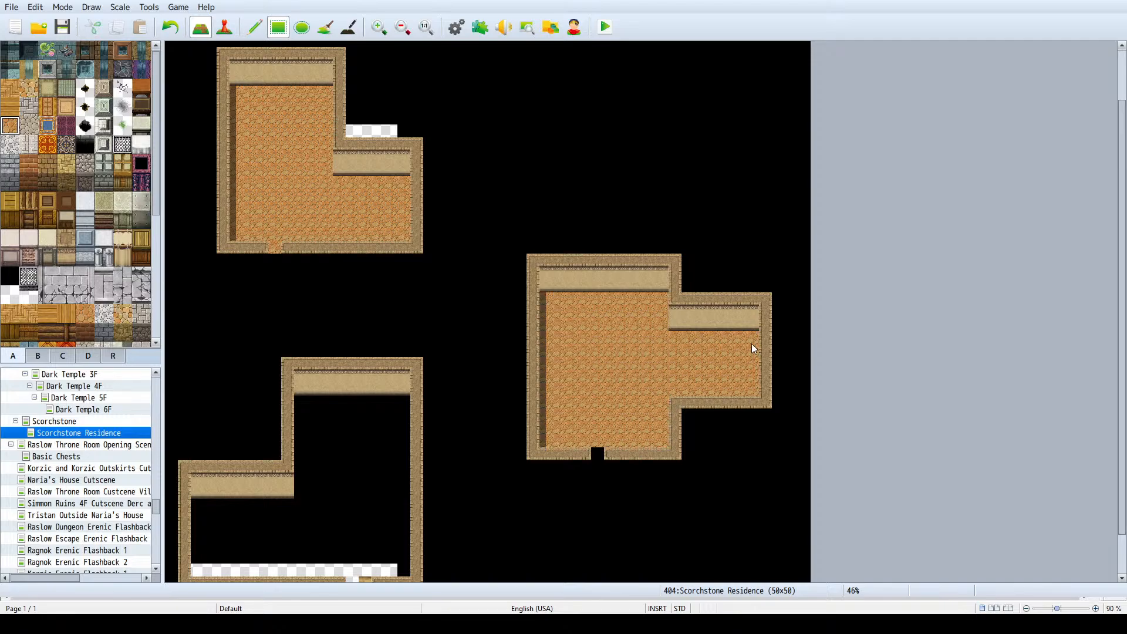
click(596, 455)
- Fill the southwest house with the orange stone floor and repair the wall and doorway tiles at its entrance
drag(301, 402, 405, 533)
scroll(390, 486, down, 1)
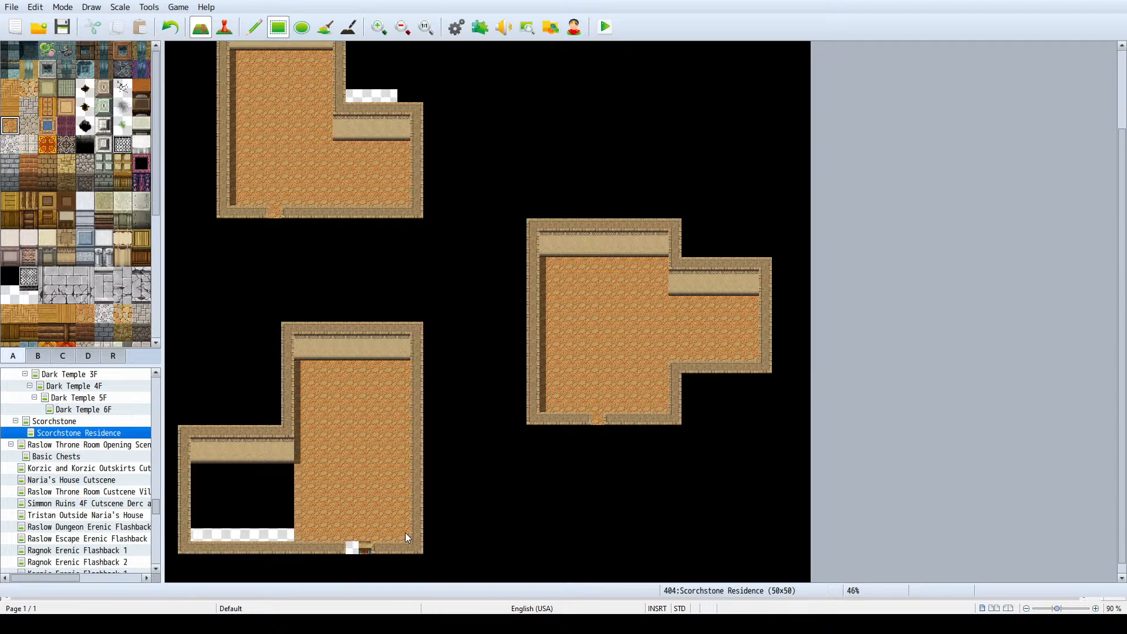
click(364, 548)
click(352, 547)
right_drag(326, 526, 300, 473)
drag(287, 471, 200, 530)
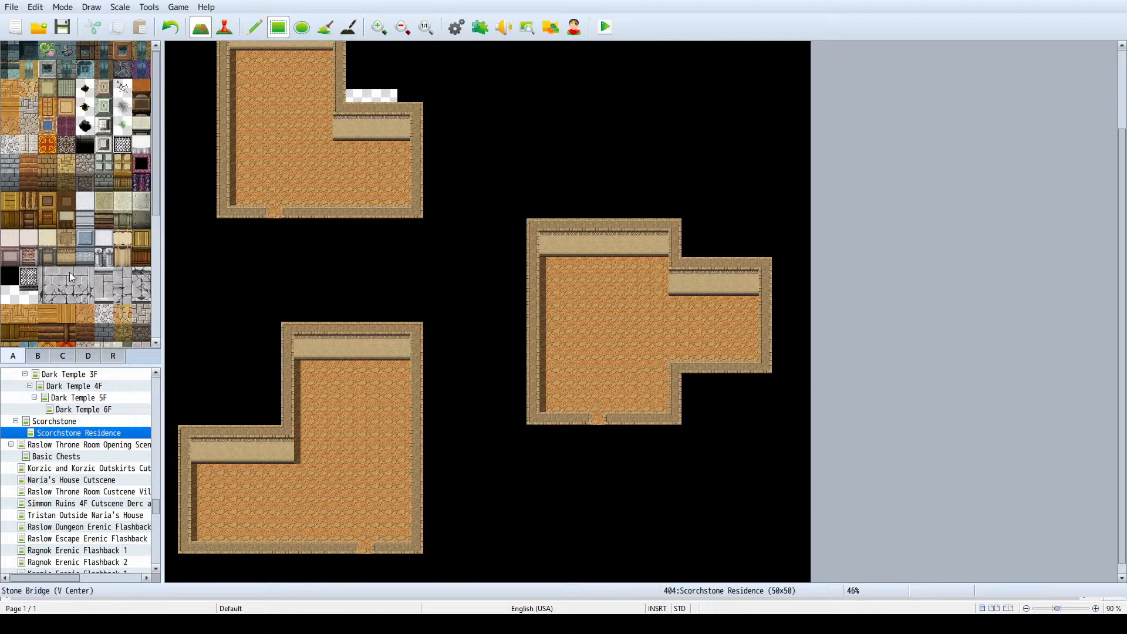
- Repaint the southwest house's entire floor, including the northern wing, with speckled tan-and-orange stone tiles
scroll(47, 143, down, 3)
scroll(48, 143, up, 3)
click(33, 84)
drag(202, 467, 366, 553)
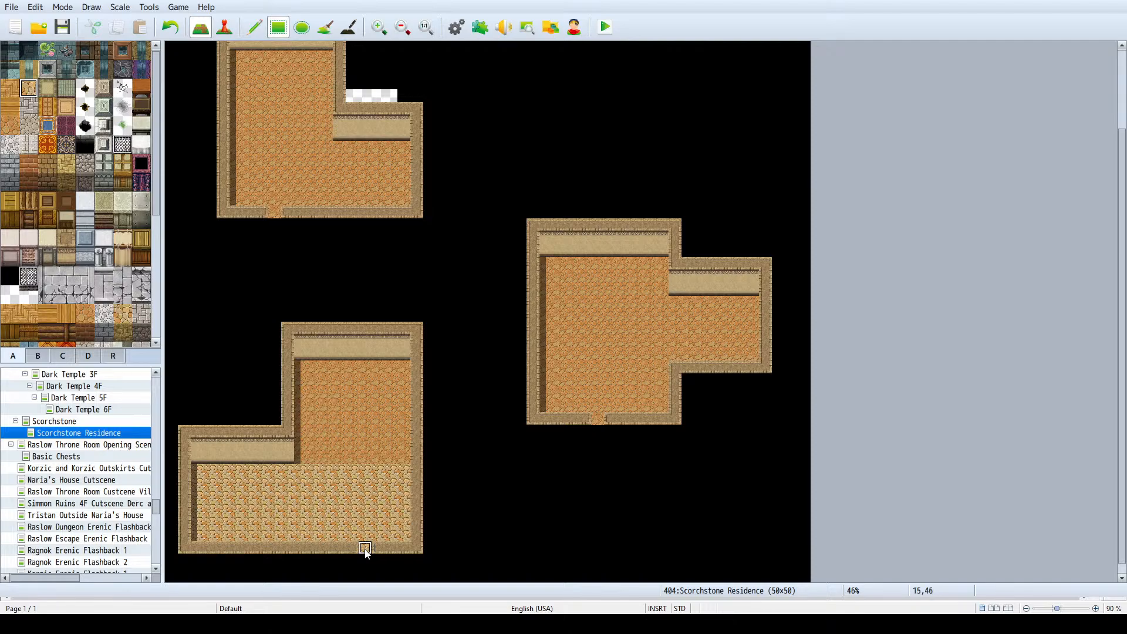
drag(303, 456, 406, 377)
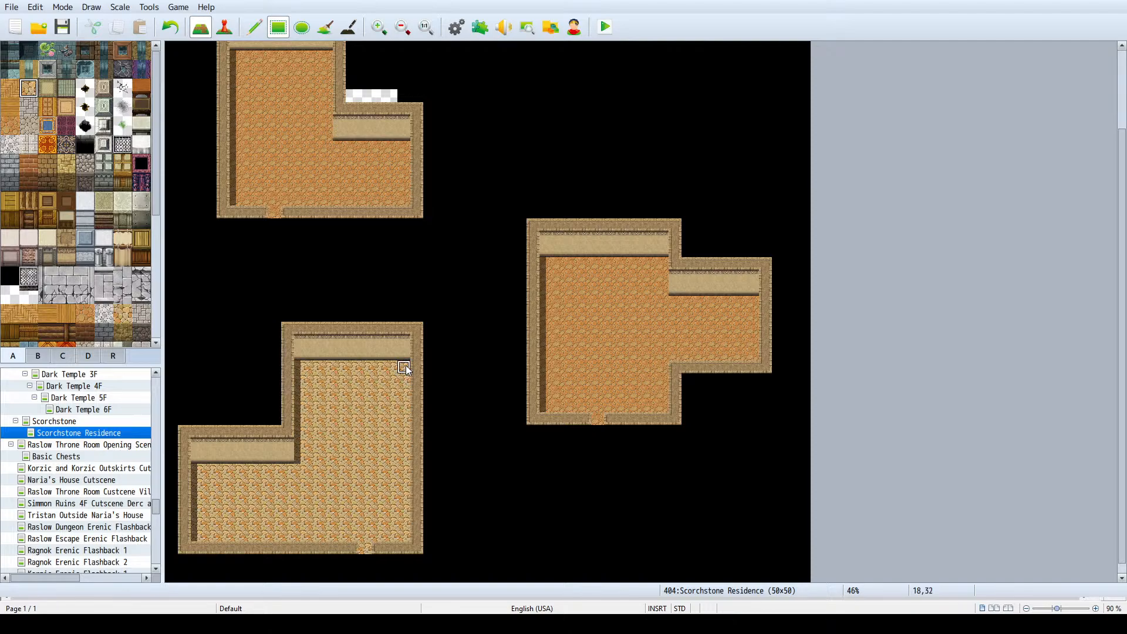
- Repaint the east house's main room, side alcove and doorway with grey stone floor tiles
click(29, 110)
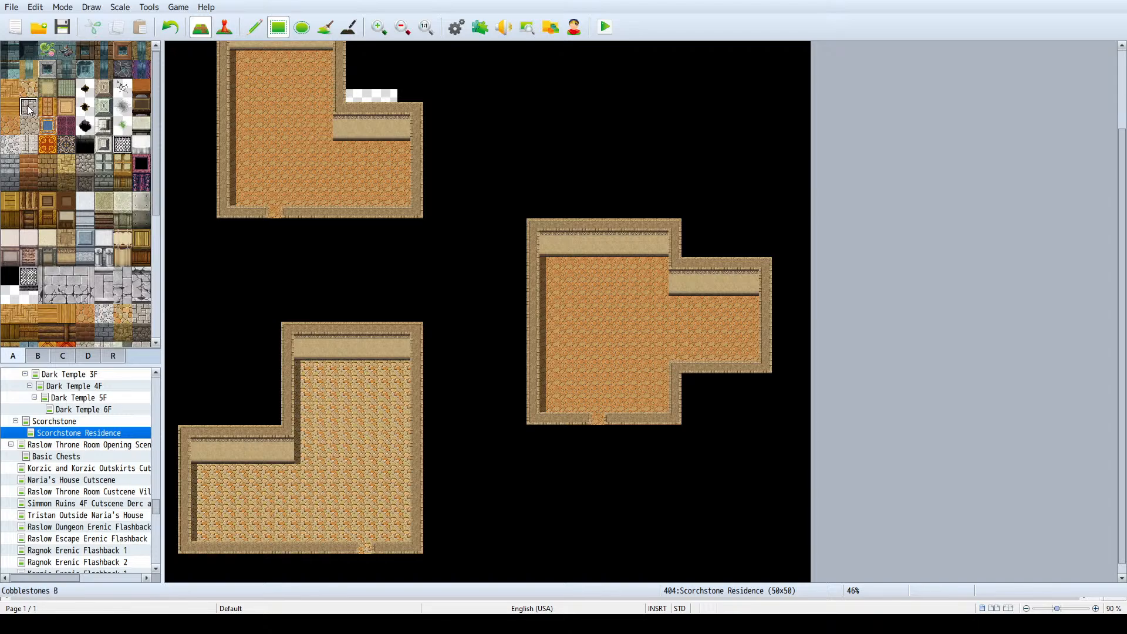
click(27, 132)
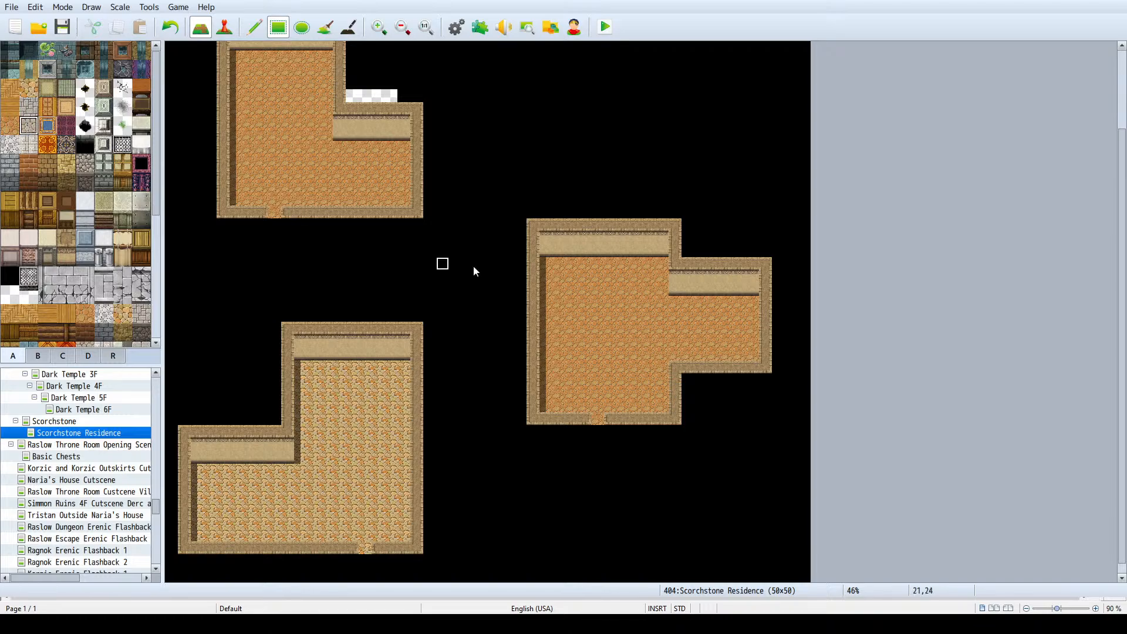
mouse_move(564, 267)
mouse_down()
mouse_move(667, 364)
mouse_move(664, 411)
mouse_up()
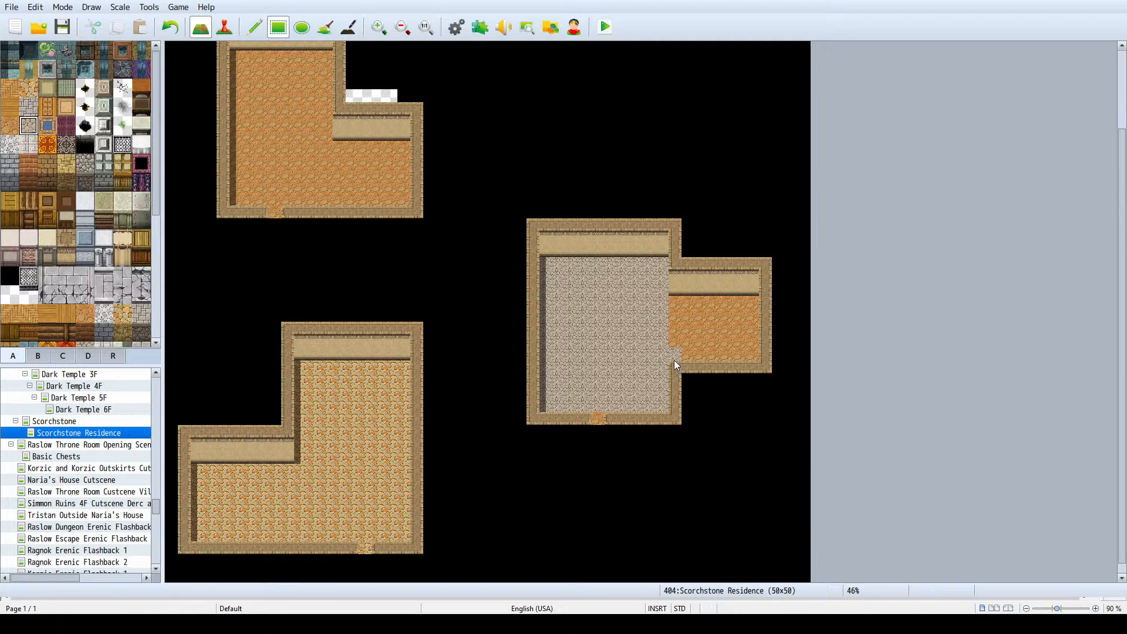
drag(675, 365, 759, 297)
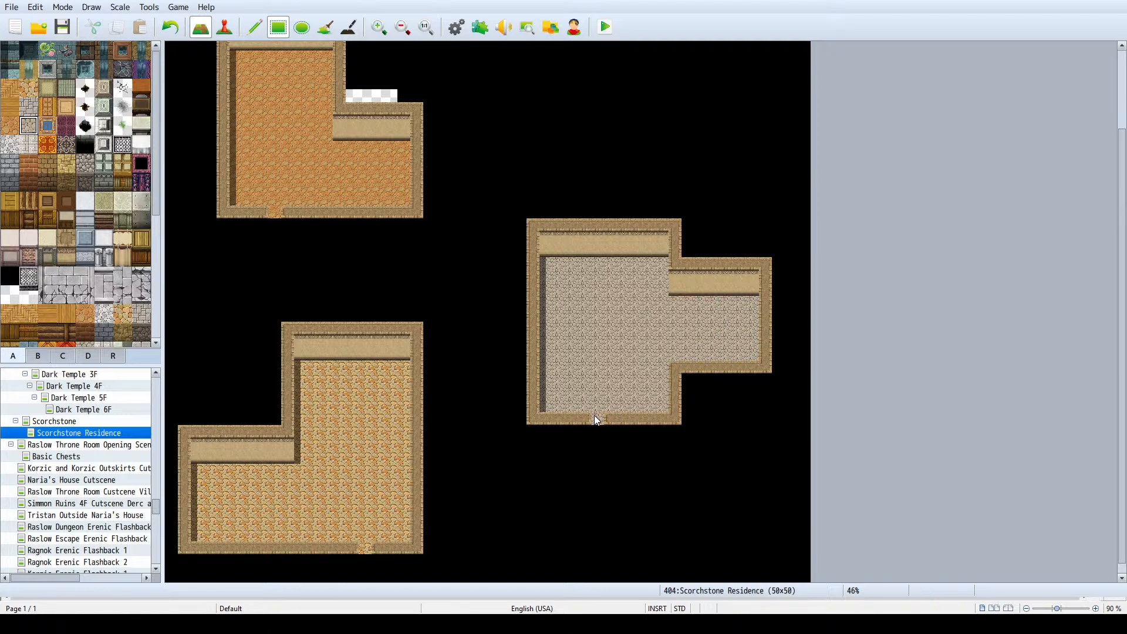
click(73, 202)
- Open the Scorchstone town map and examine the building exteriors from north to south
click(89, 420)
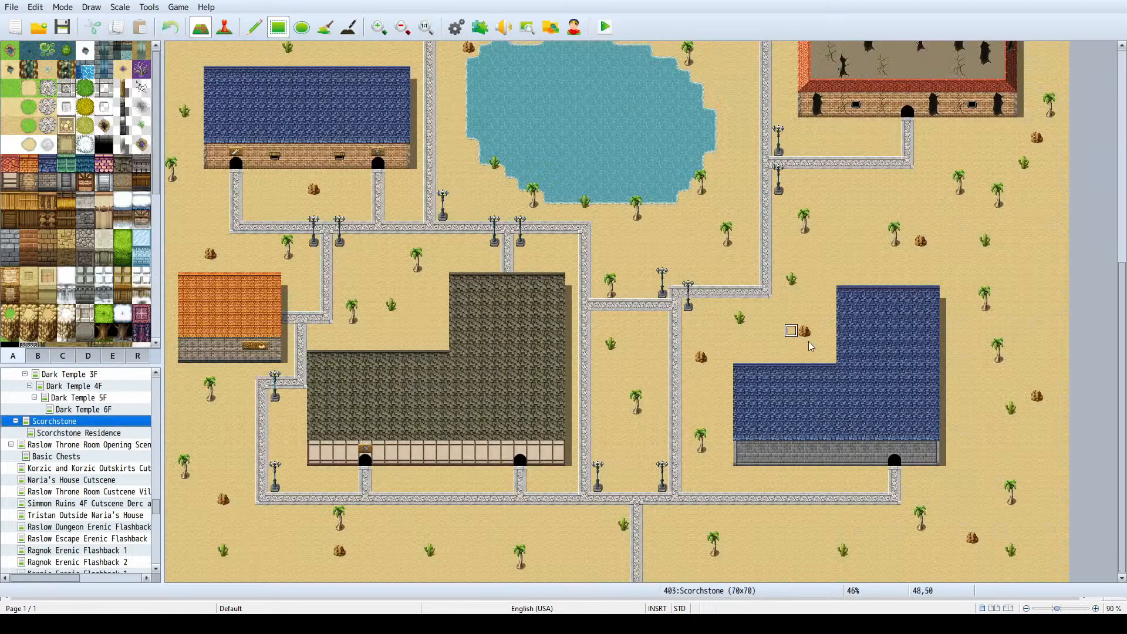
scroll(795, 330, up, 5)
scroll(828, 333, up, 3)
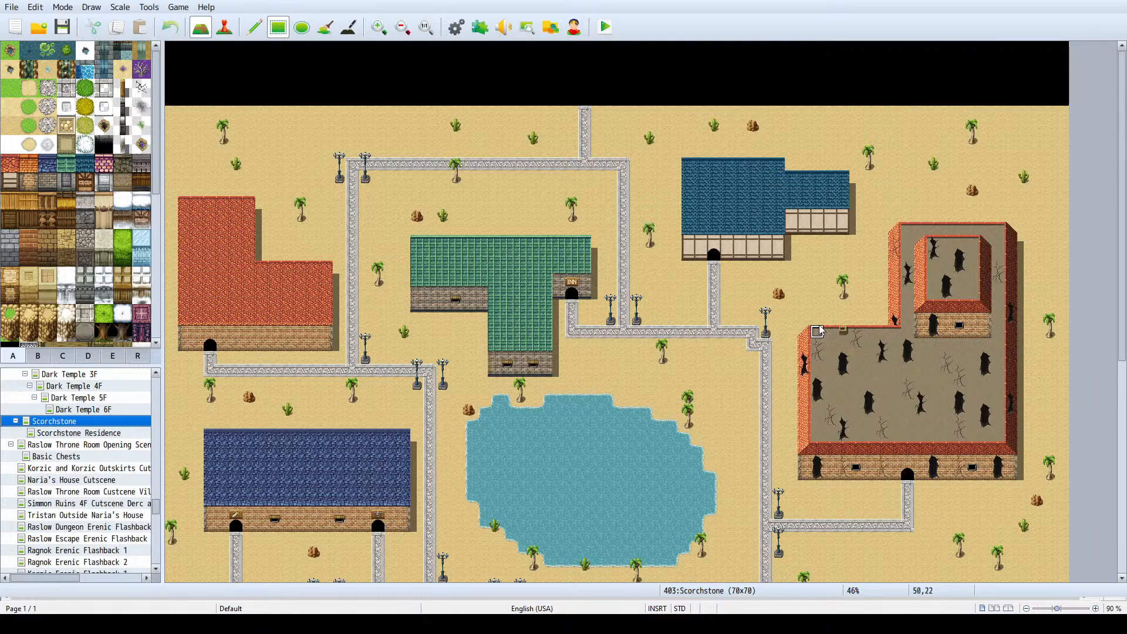
scroll(818, 332, down, 4)
scroll(815, 323, down, 3)
scroll(812, 321, up, 3)
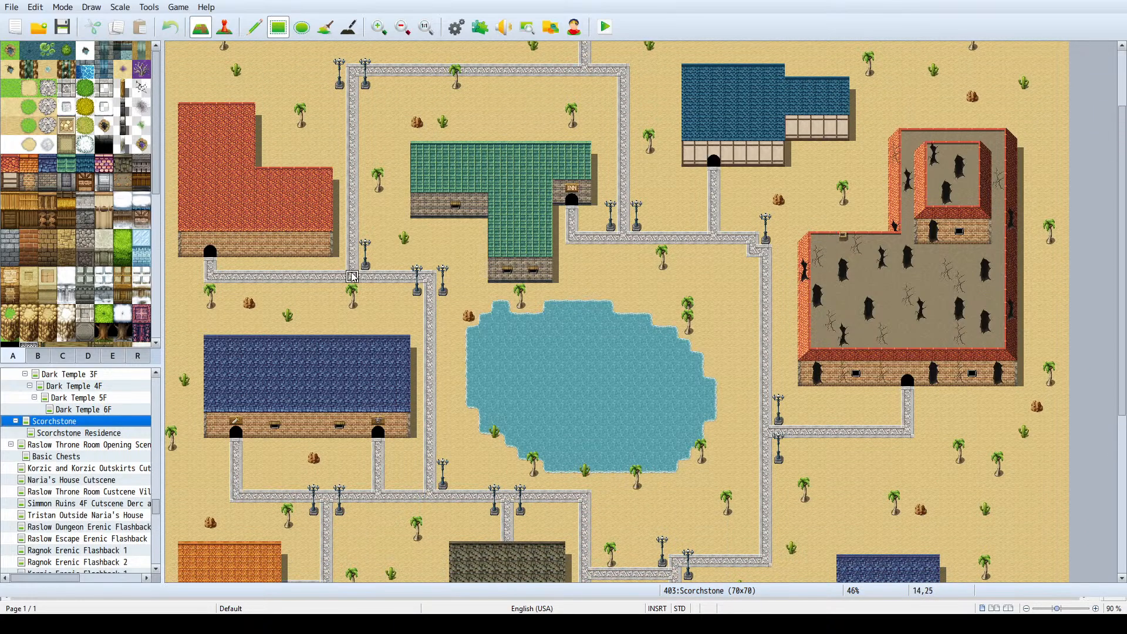
scroll(83, 254, down, 1)
- Find the small window tile in tileset B and place two windows on the red-roofed house's brick front wall
click(38, 356)
scroll(81, 245, down, 1)
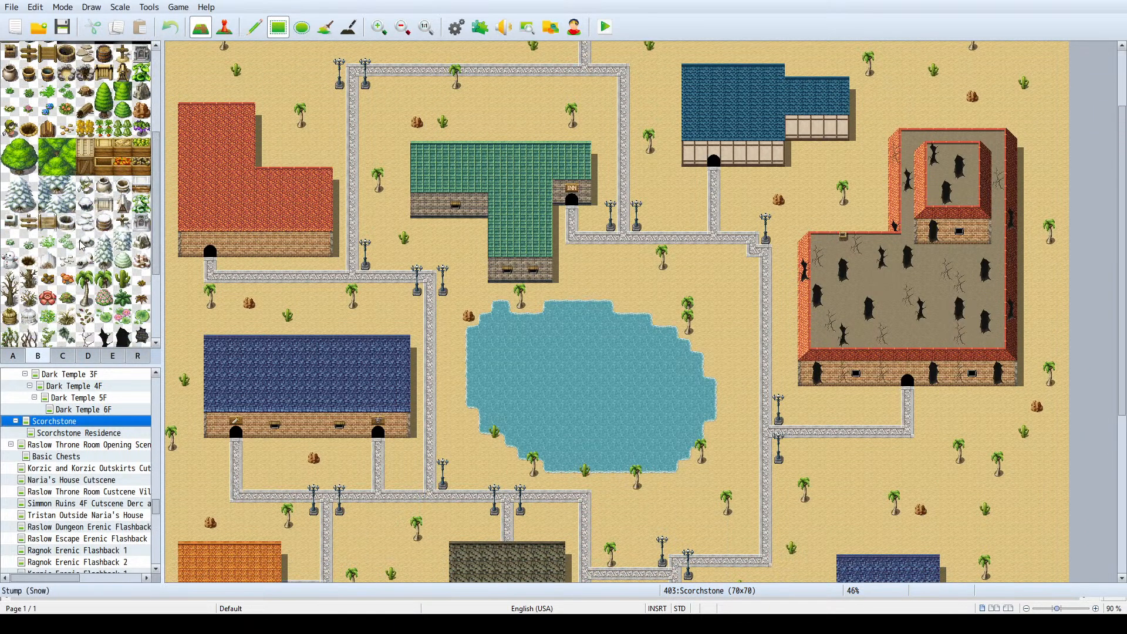
scroll(82, 247, down, 3)
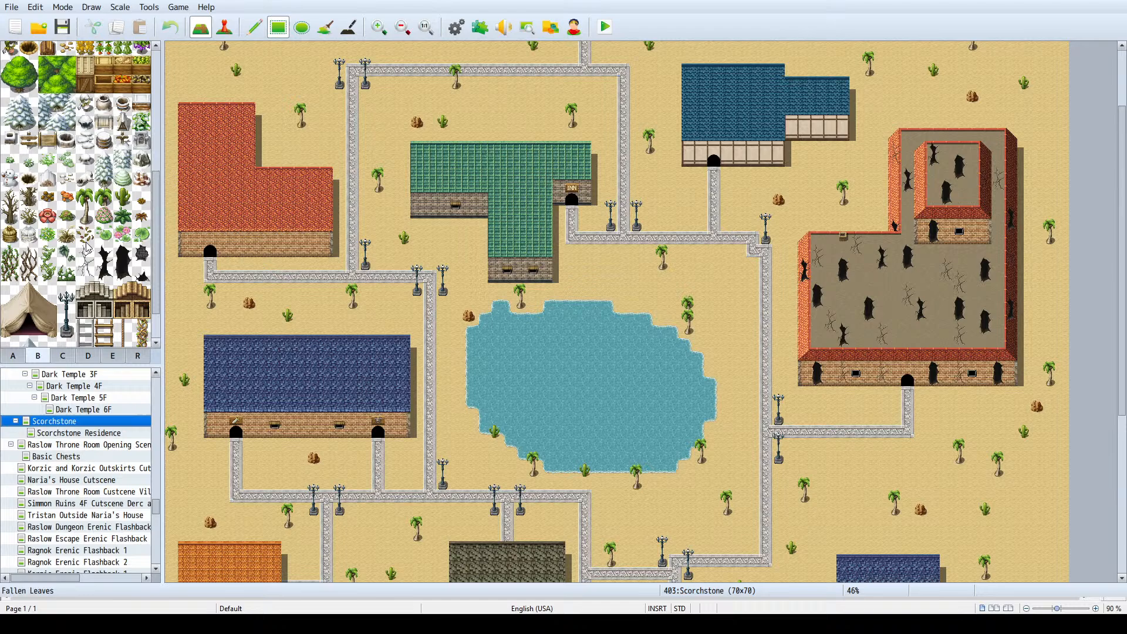
click(64, 357)
click(48, 357)
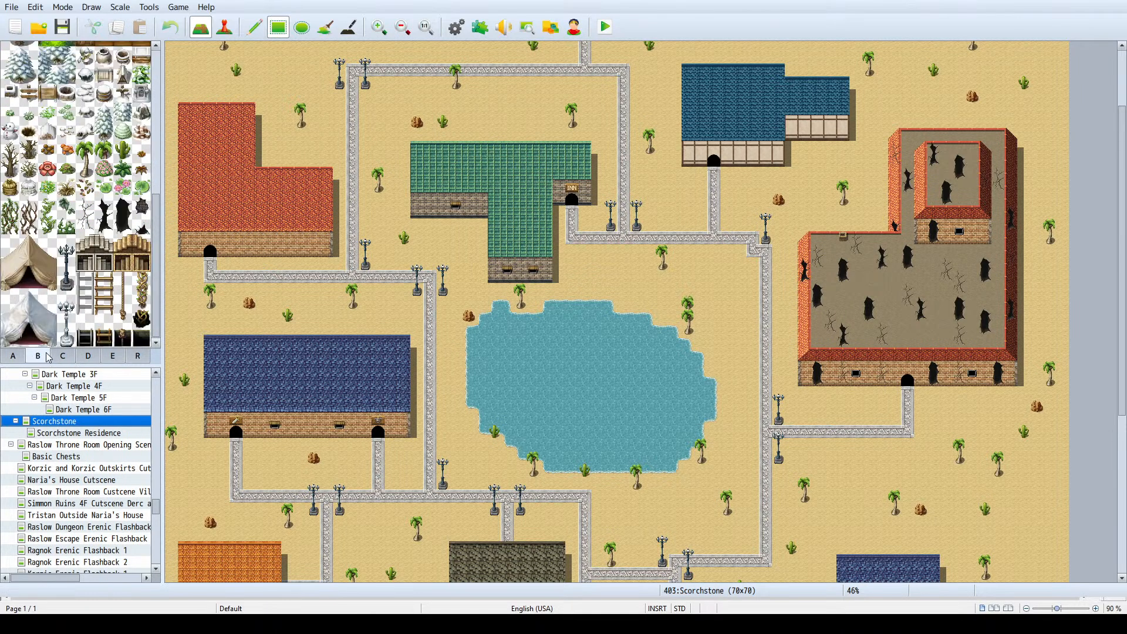
scroll(110, 220, up, 6)
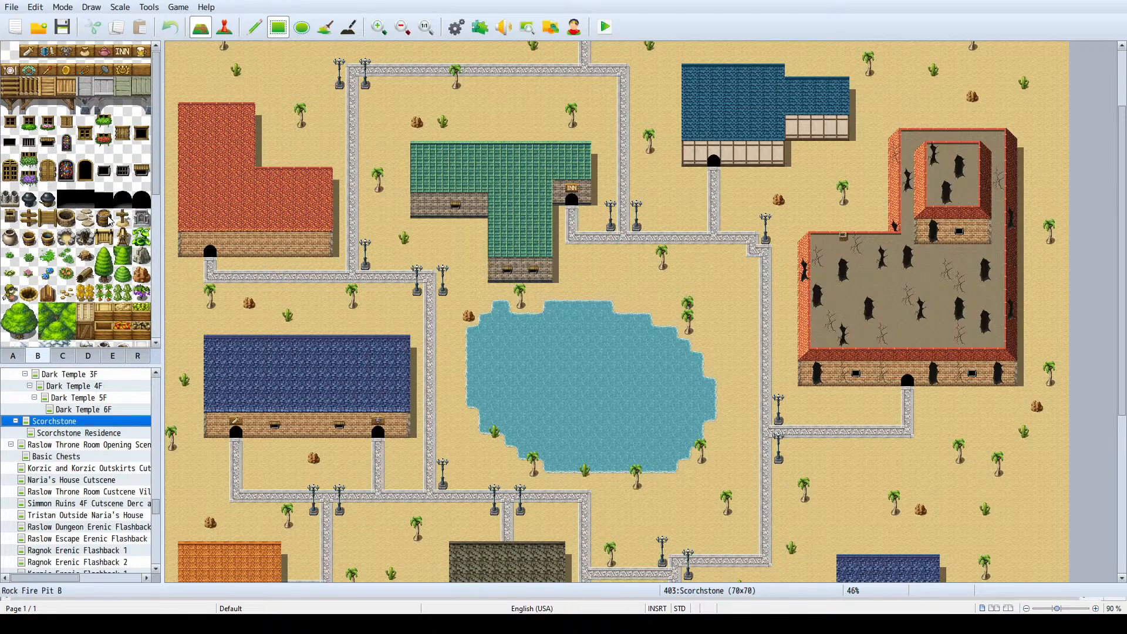
click(141, 179)
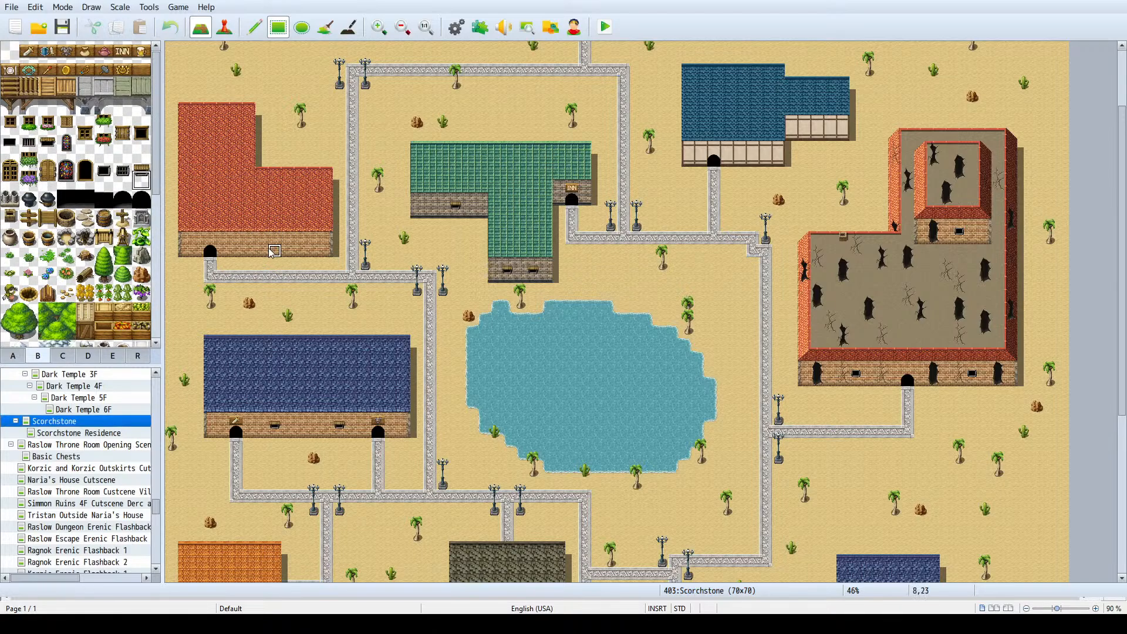
click(274, 247)
- Place two windows between the doors of the large dark-roofed building and complete them with their awning tops
scroll(468, 362, down, 5)
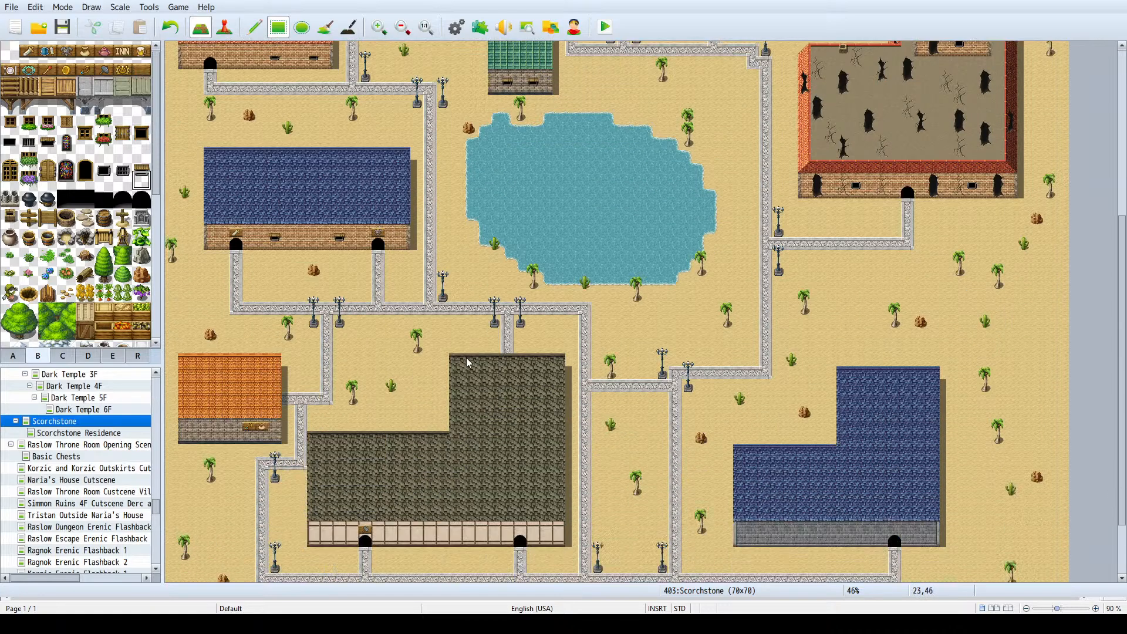
scroll(468, 362, down, 1)
click(441, 503)
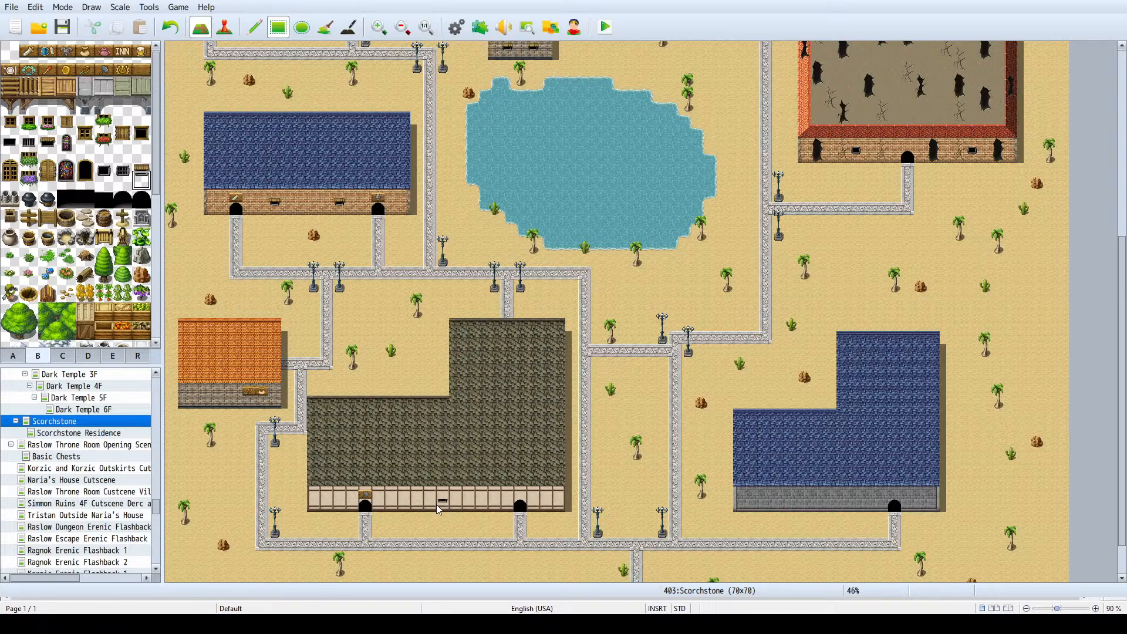
click(405, 507)
ctrl+scroll(409, 499, up, 5)
ctrl+scroll(409, 497, up, 1)
scroll(395, 486, down, 5)
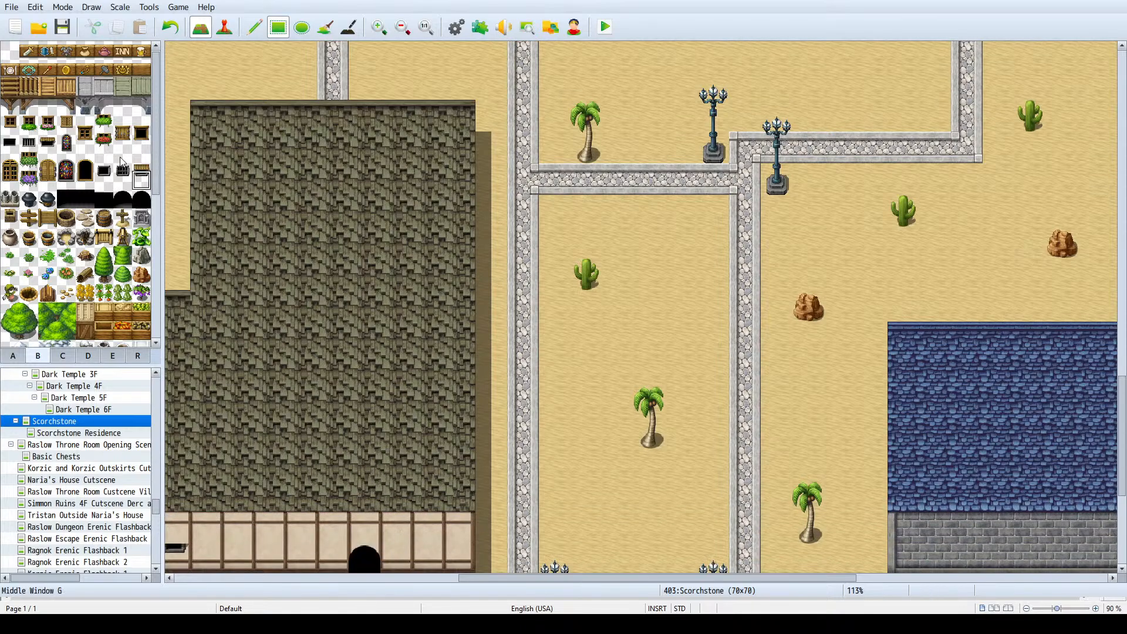
drag(141, 162, 142, 180)
drag(466, 580, 295, 579)
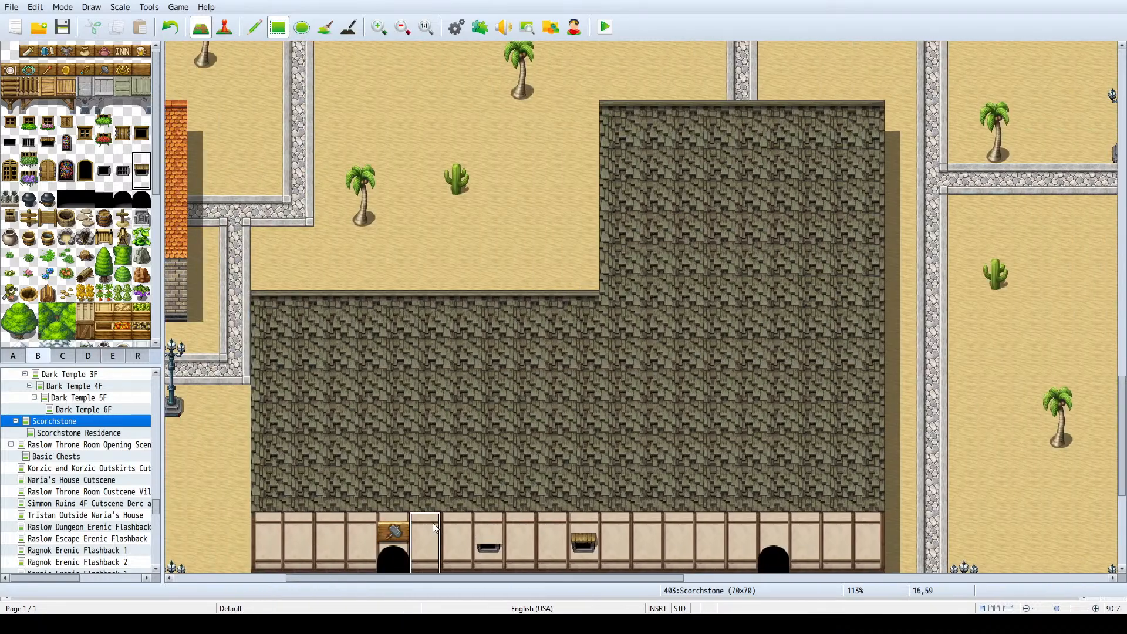
ctrl+scroll(527, 417, down, 3)
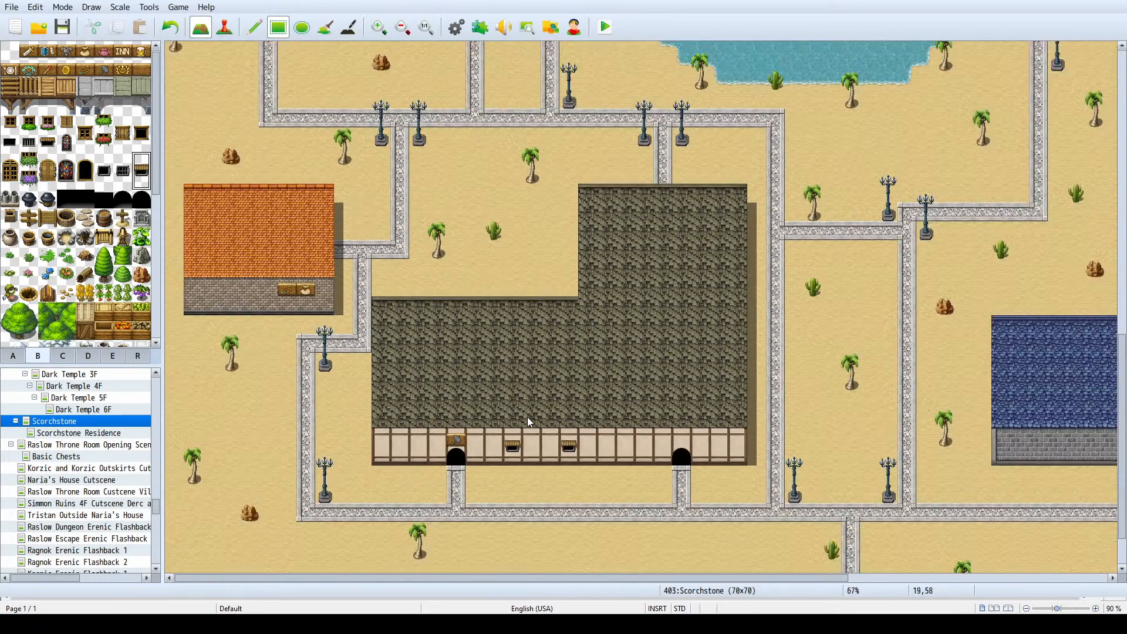
- Place complete awning windows near both ends of the large dark-roofed building's front wall and one beside the sign on the orange-roofed house
click(726, 441)
click(402, 441)
click(255, 27)
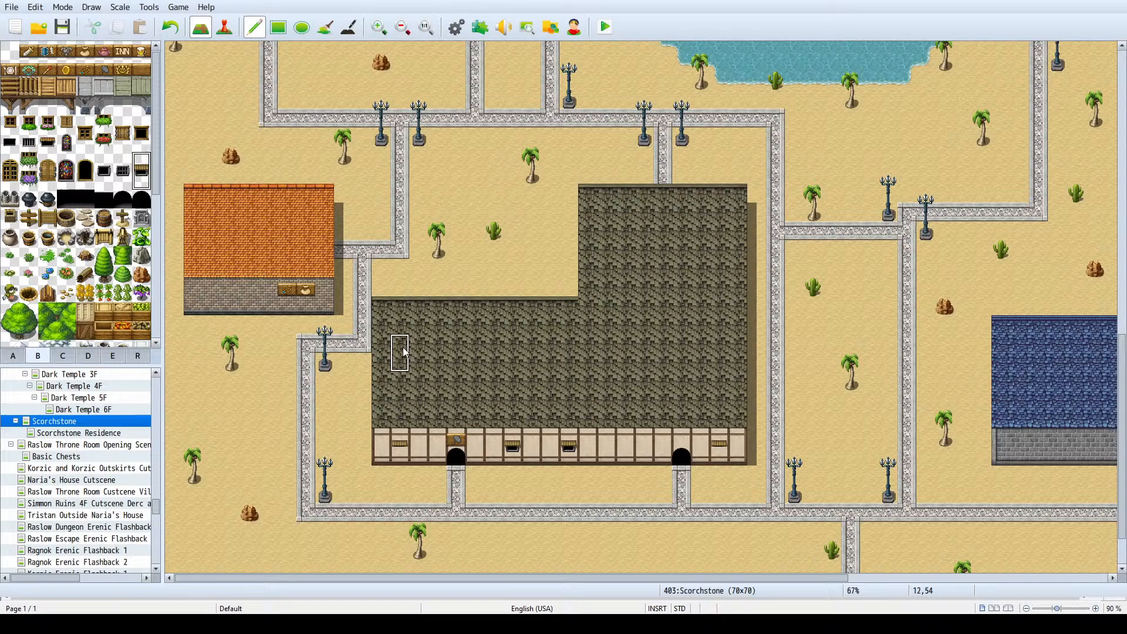
click(401, 447)
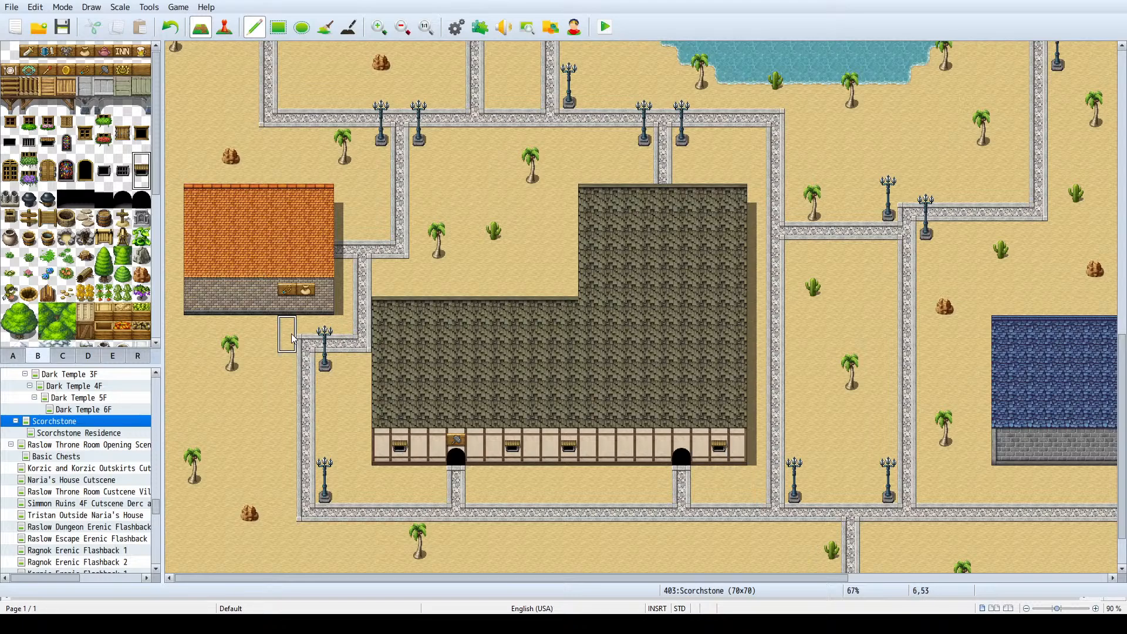
click(231, 297)
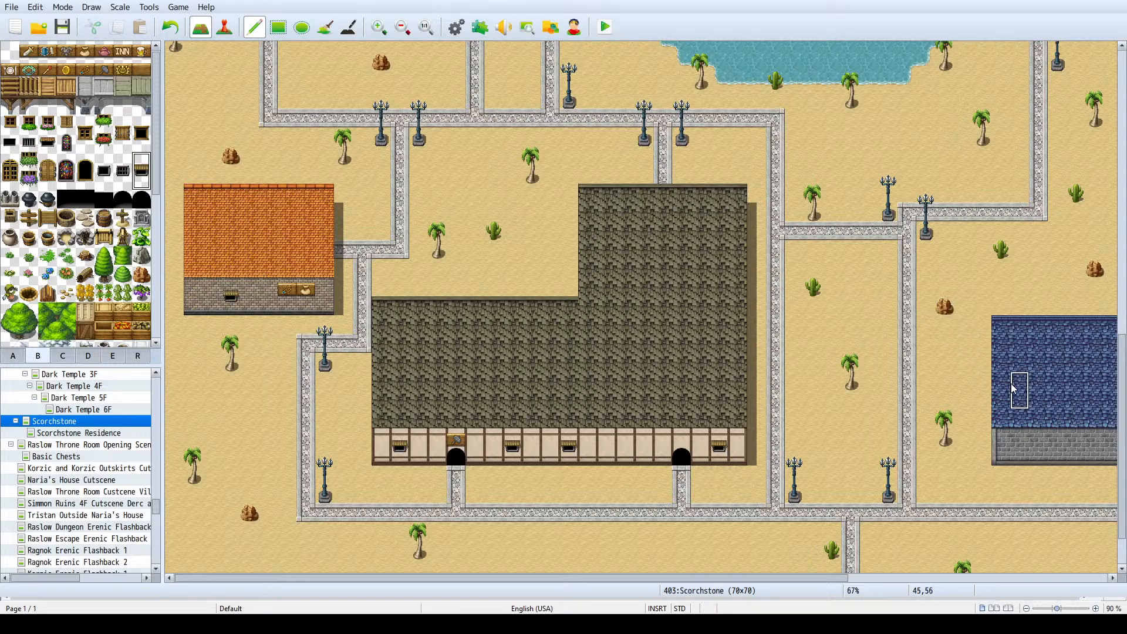
- Place two windows on the southeastern L-shaped blue-roofed building, one nearer the door of the northwestern red-roofed house, and two on the northeastern blue-roofed house
ctrl+scroll(1014, 389, down, 2)
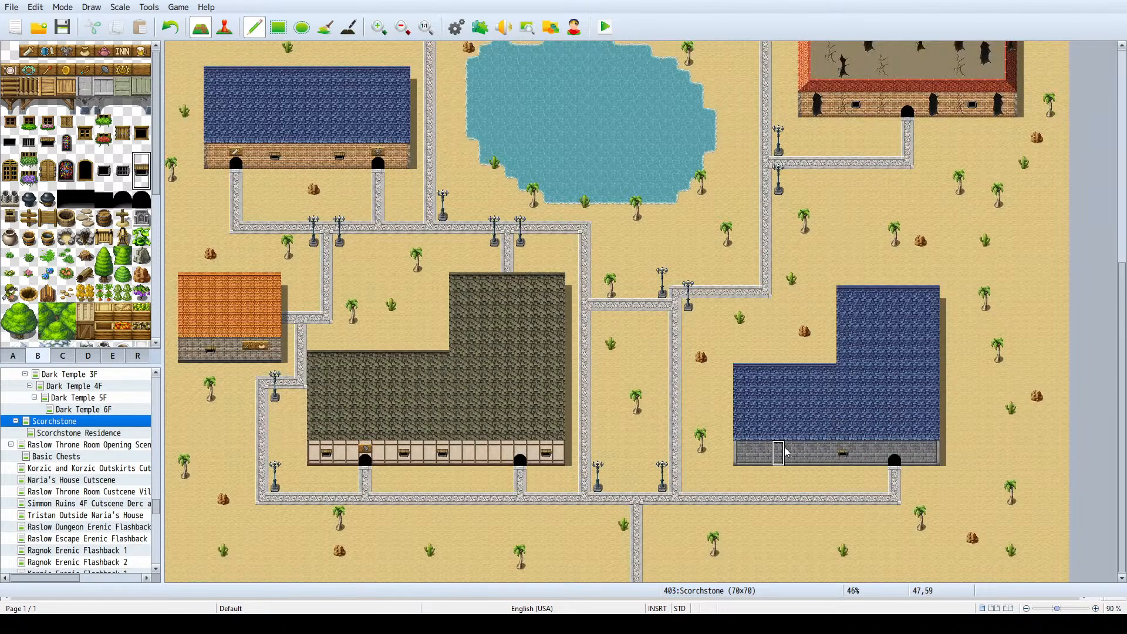
scroll(881, 282, up, 4)
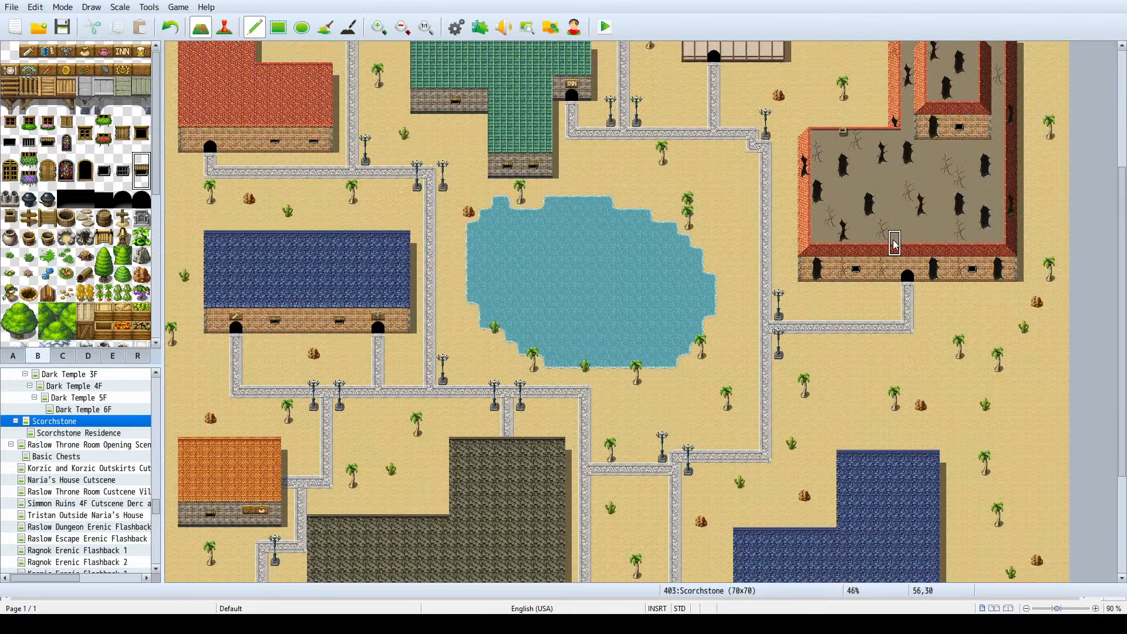
scroll(326, 312, up, 3)
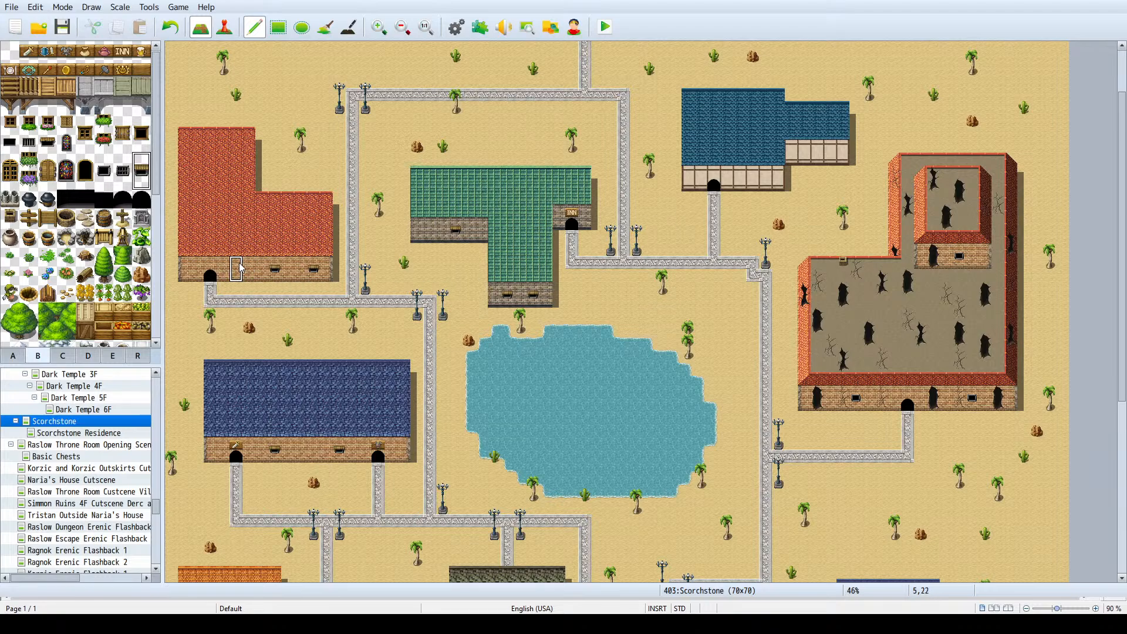
click(744, 173)
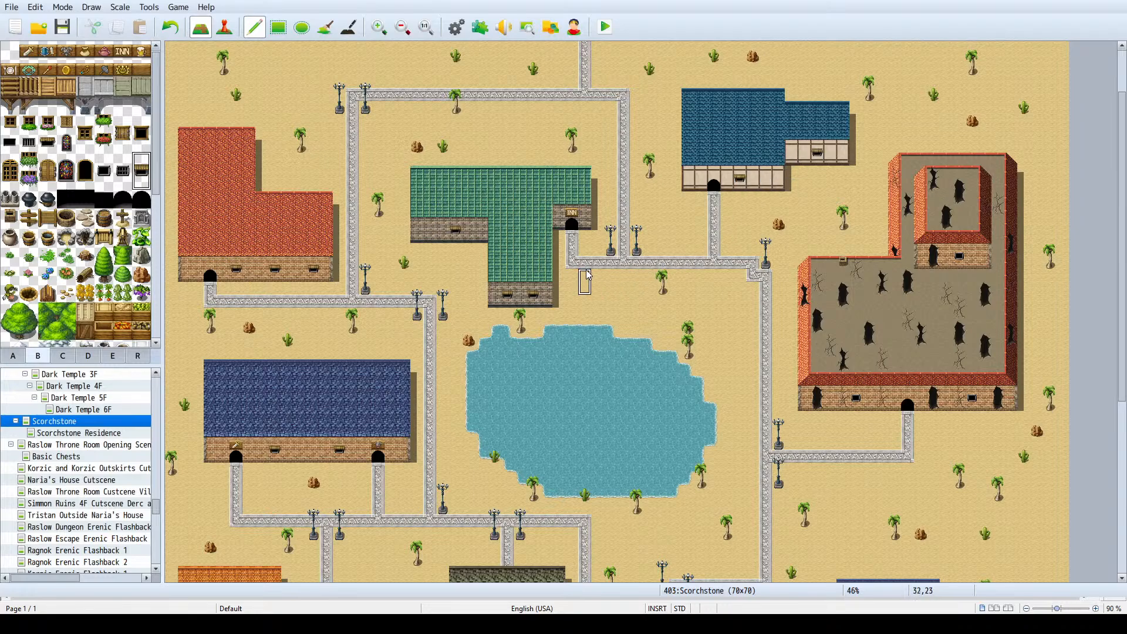
scroll(435, 231, down, 5)
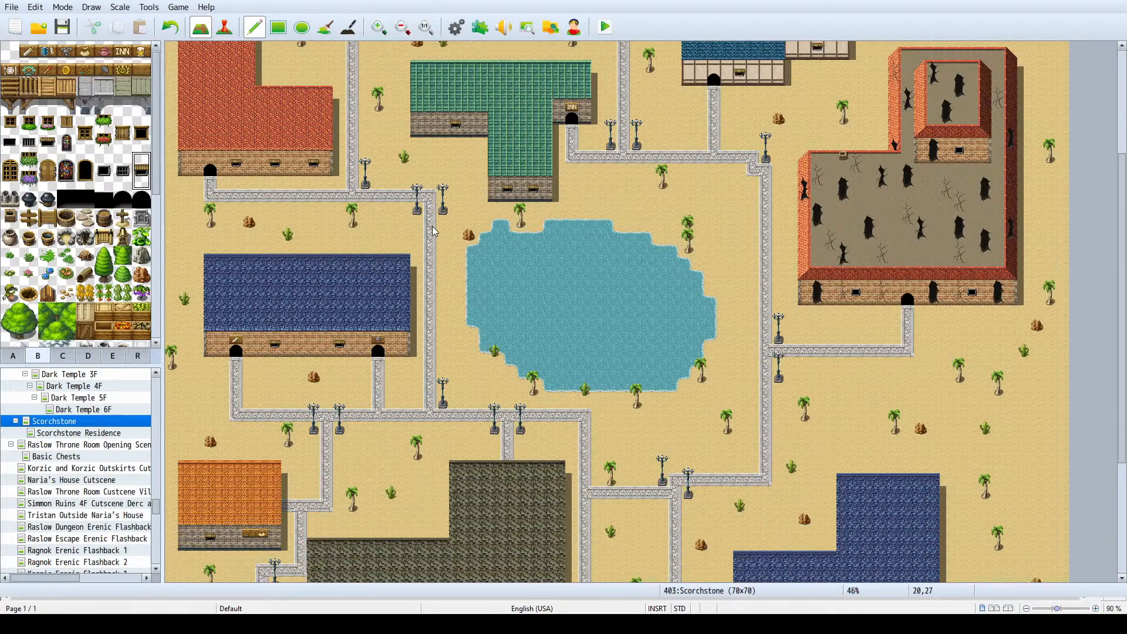
scroll(435, 231, down, 3)
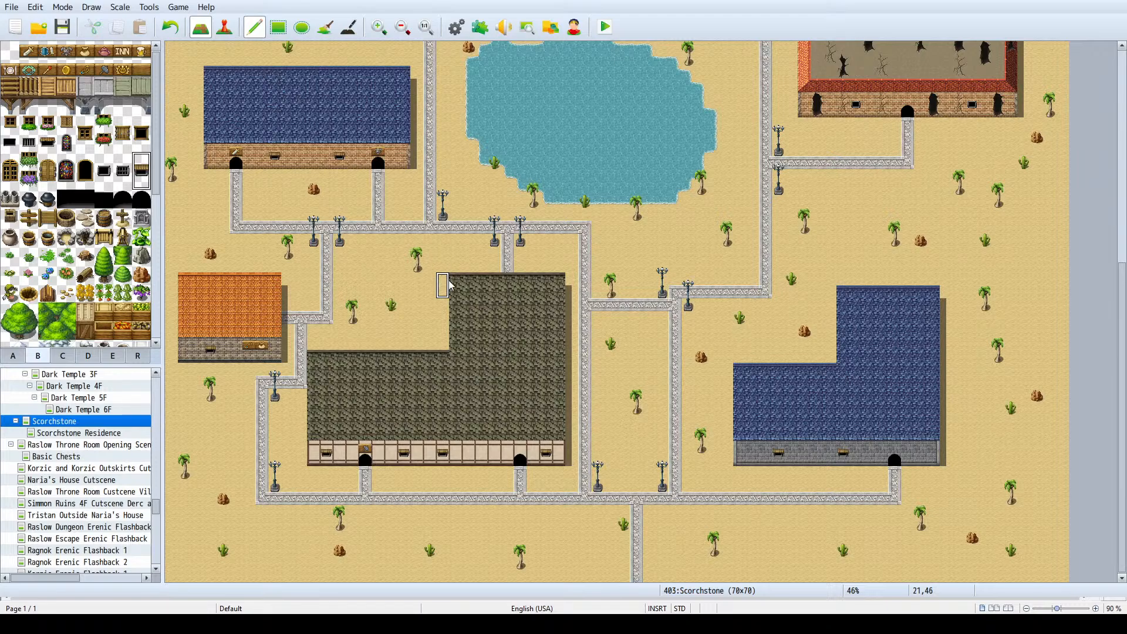
- Open the Scorchstone Residence map and place a tall arched window on the main back walls of the southwest and east houses
click(111, 436)
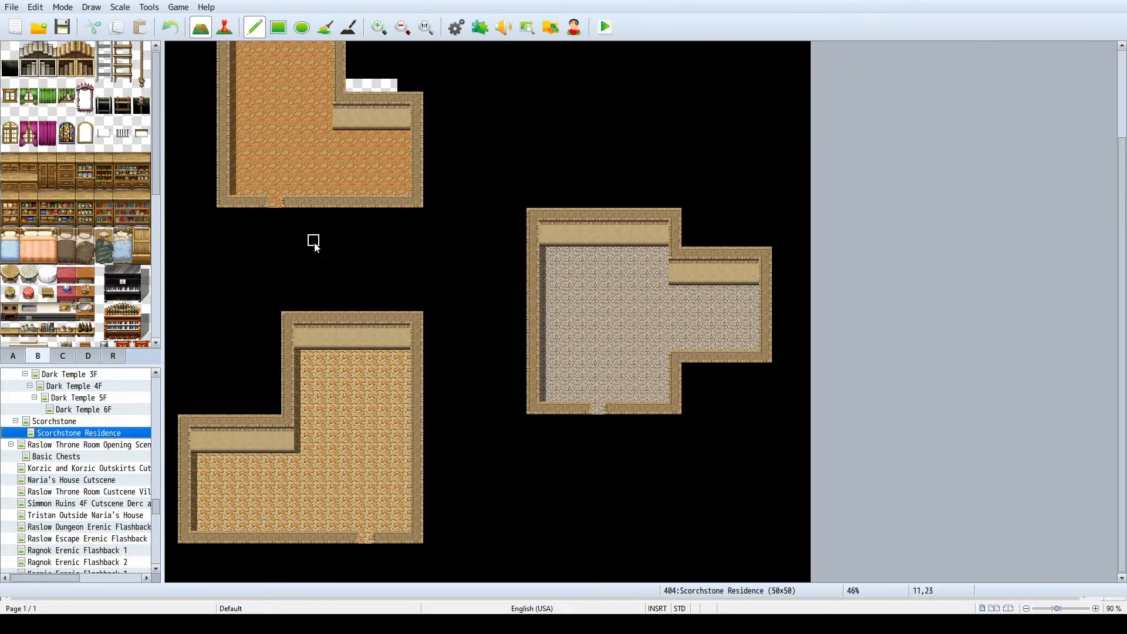
click(105, 139)
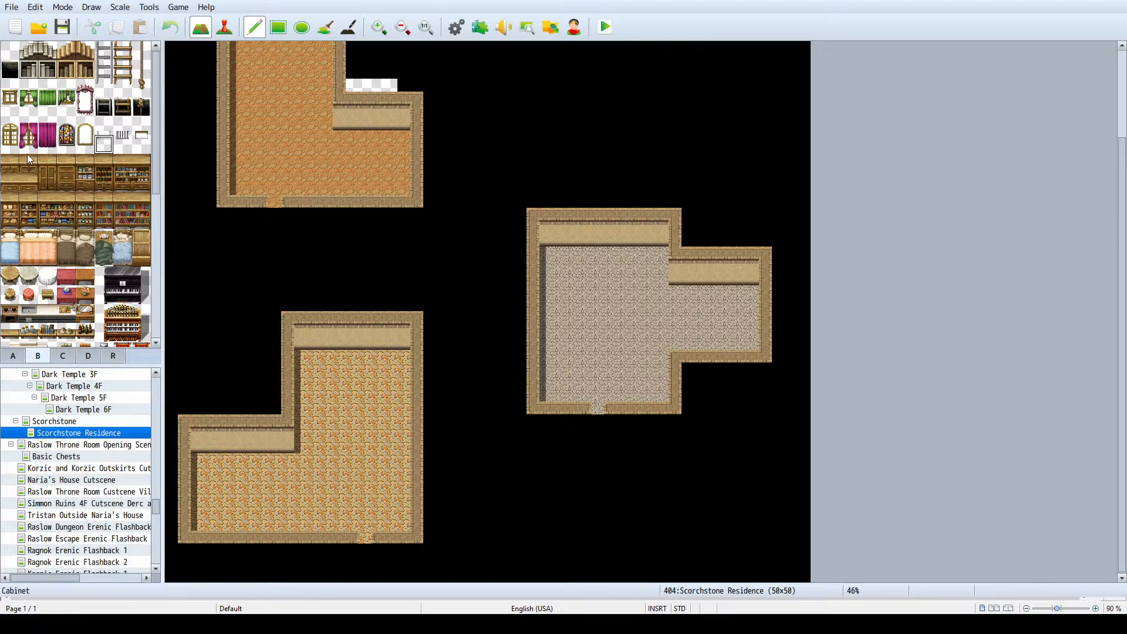
drag(13, 142, 11, 133)
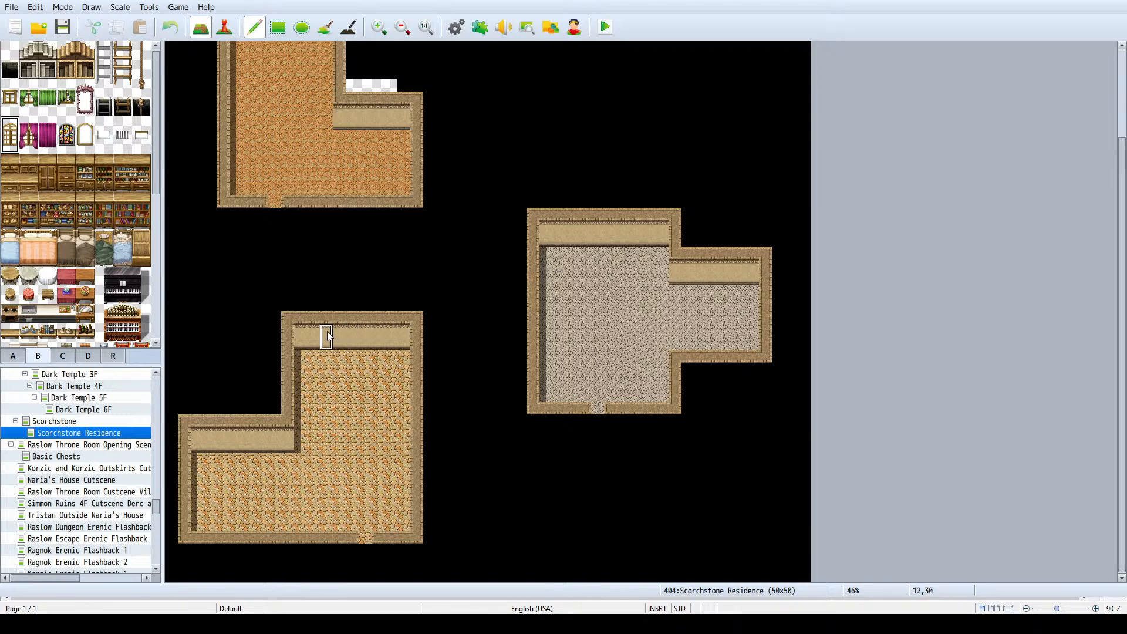
click(623, 235)
- Cover the strip of empty tiles above the north house's side alcove with black tiles
scroll(280, 196, up, 4)
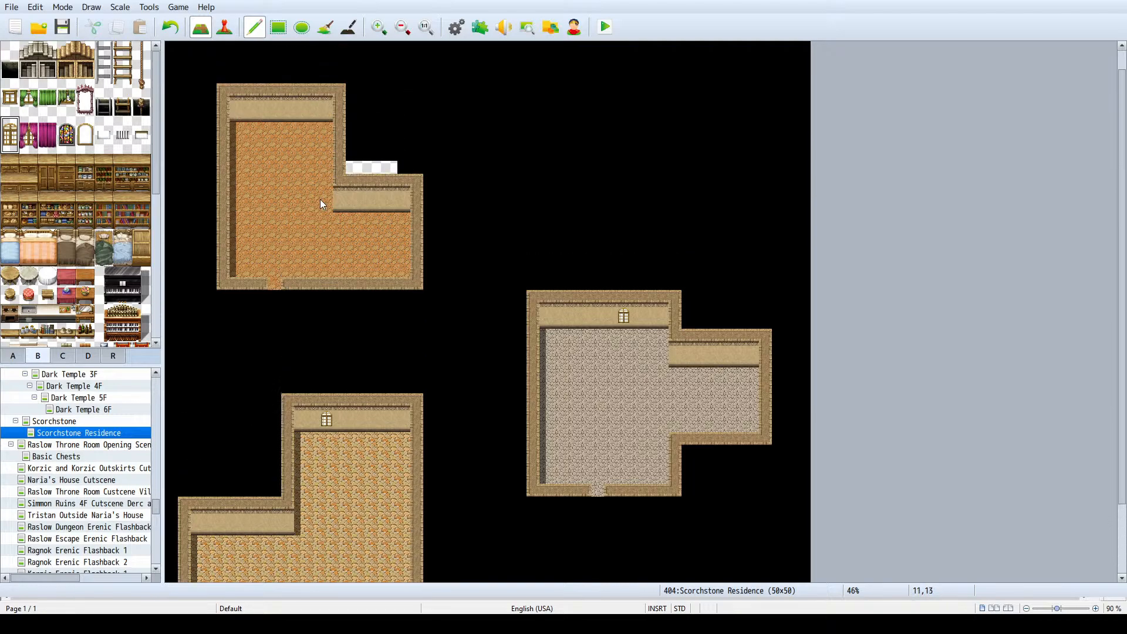
right_click(472, 161)
drag(394, 188, 356, 192)
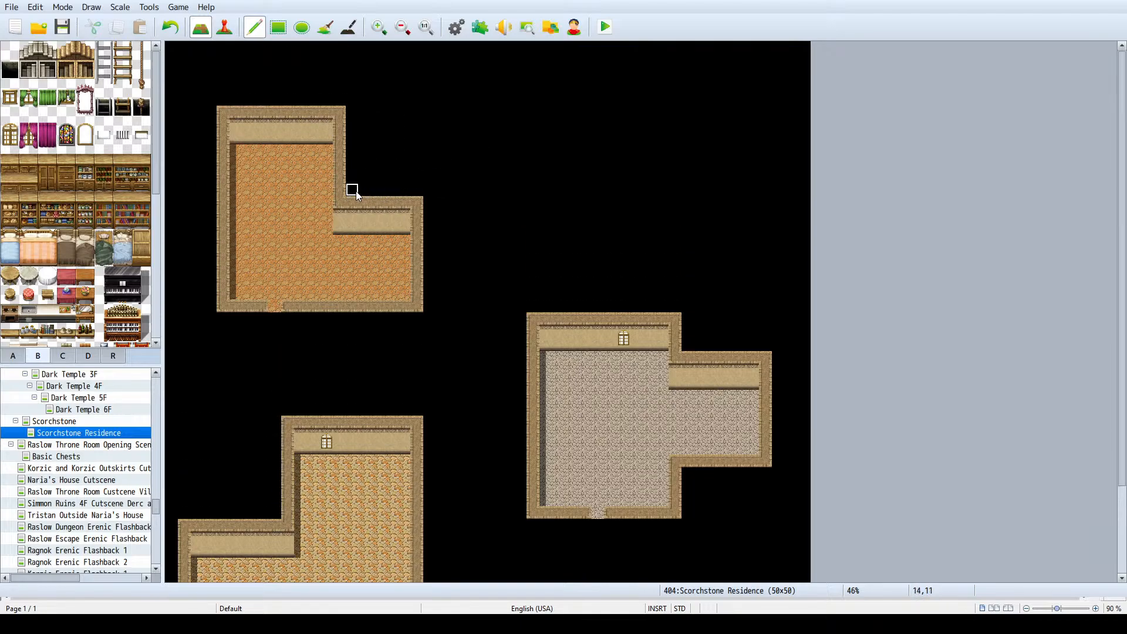
- Hang a closed magenta curtain on the north house's side alcove wall and place a small window on its main back wall
click(48, 134)
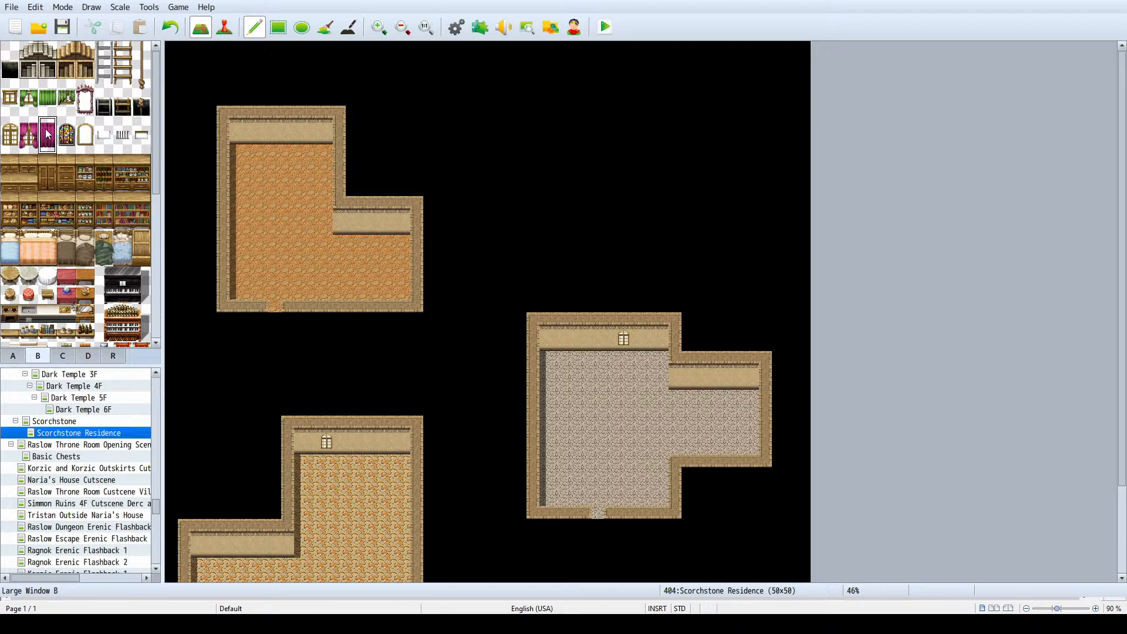
click(378, 223)
click(10, 99)
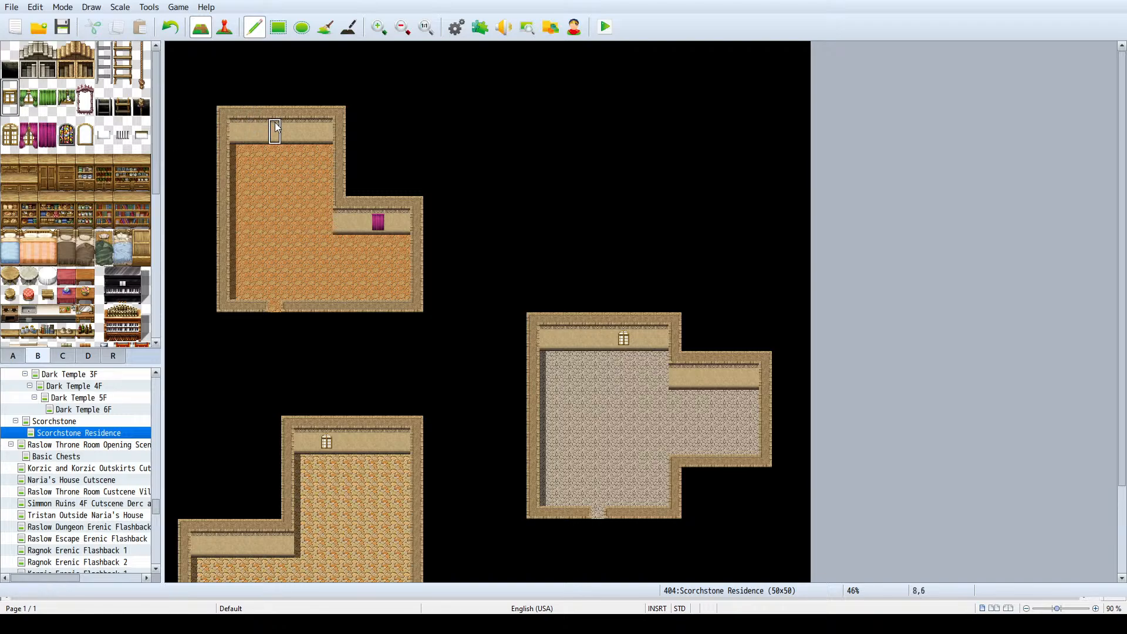
scroll(390, 300, down, 2)
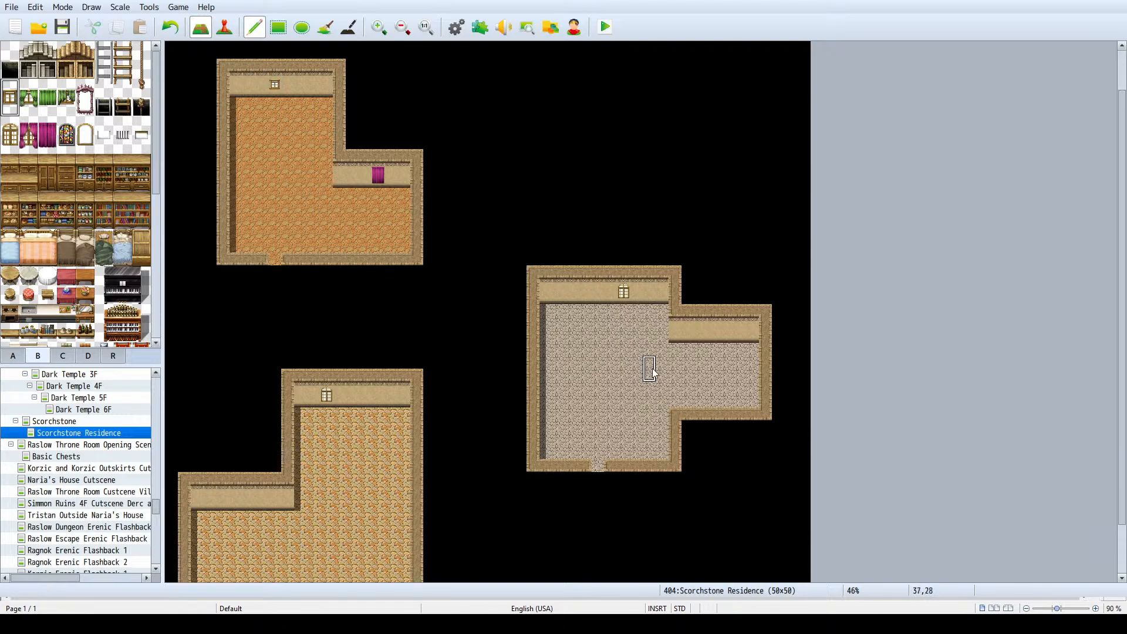
- Place a green-curtained window on the back wall of the east house's side alcove
key(ctrl+z)
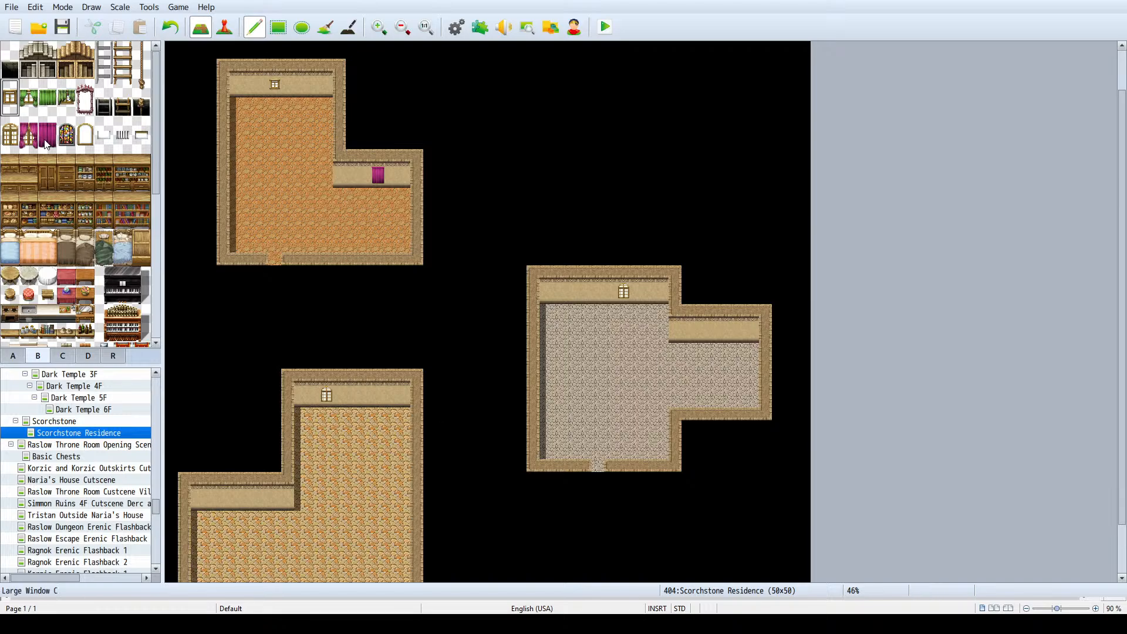
click(27, 101)
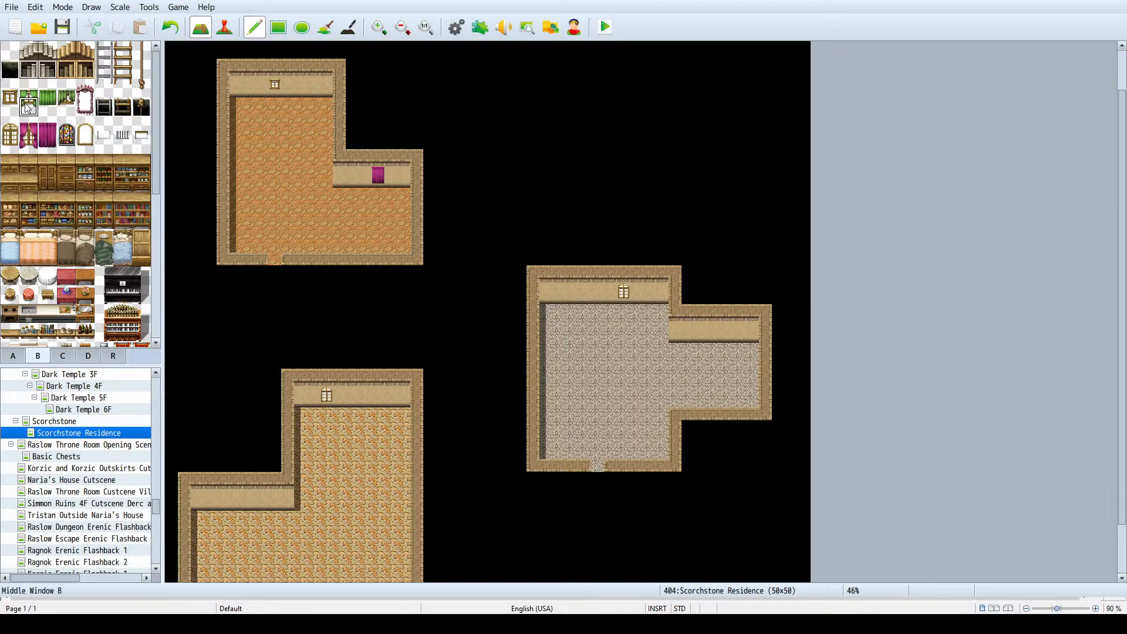
click(727, 330)
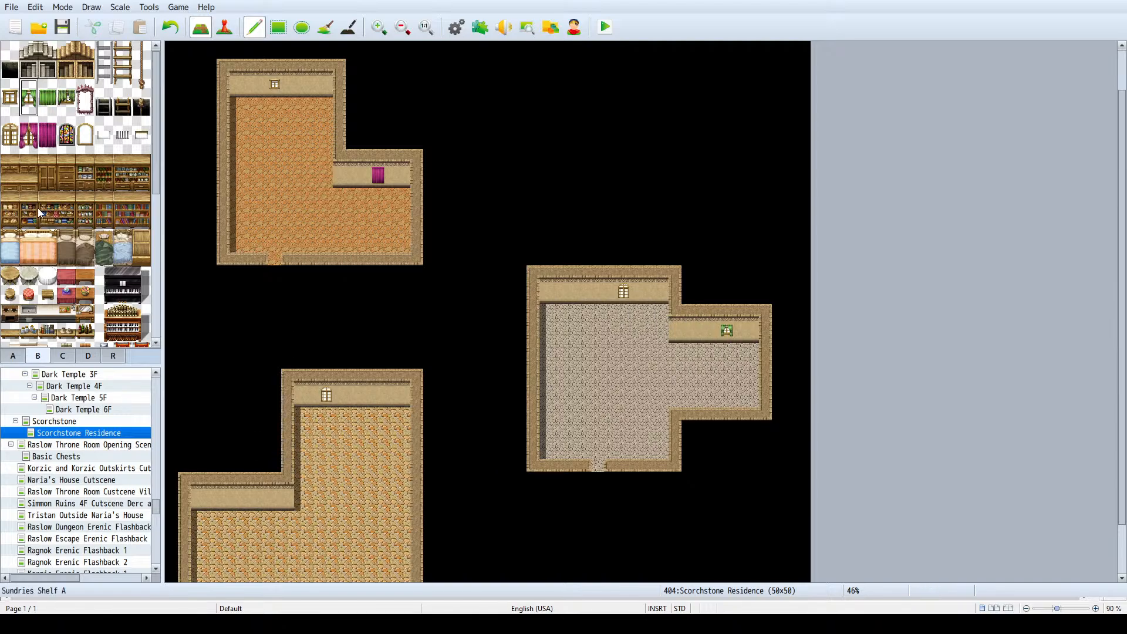
- Try framing the north house's small window with open red curtains on both sides
scroll(61, 246, down, 5)
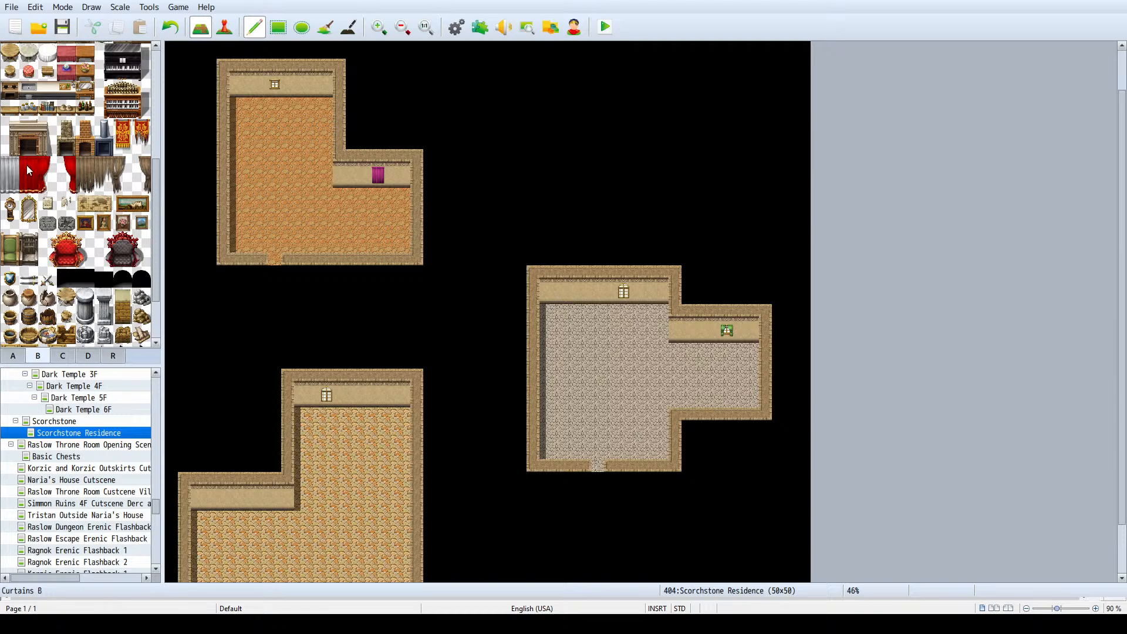
drag(27, 182, 41, 170)
click(261, 84)
drag(70, 182, 71, 183)
click(290, 82)
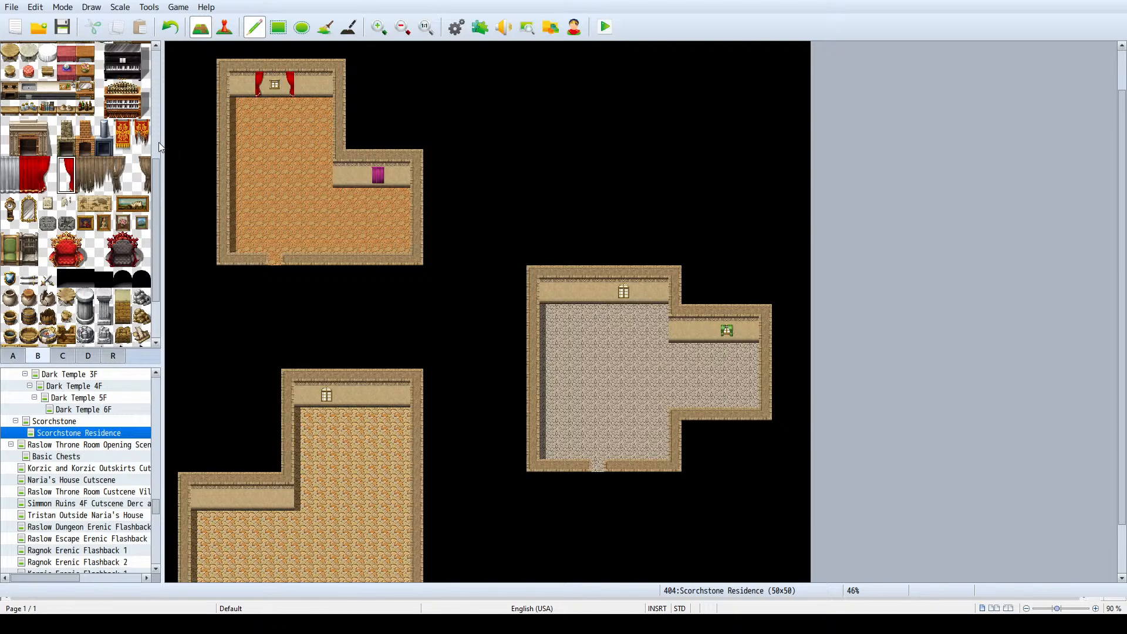
key(ctrl+z)
key(ctrl+z)
scroll(278, 145, up, 2)
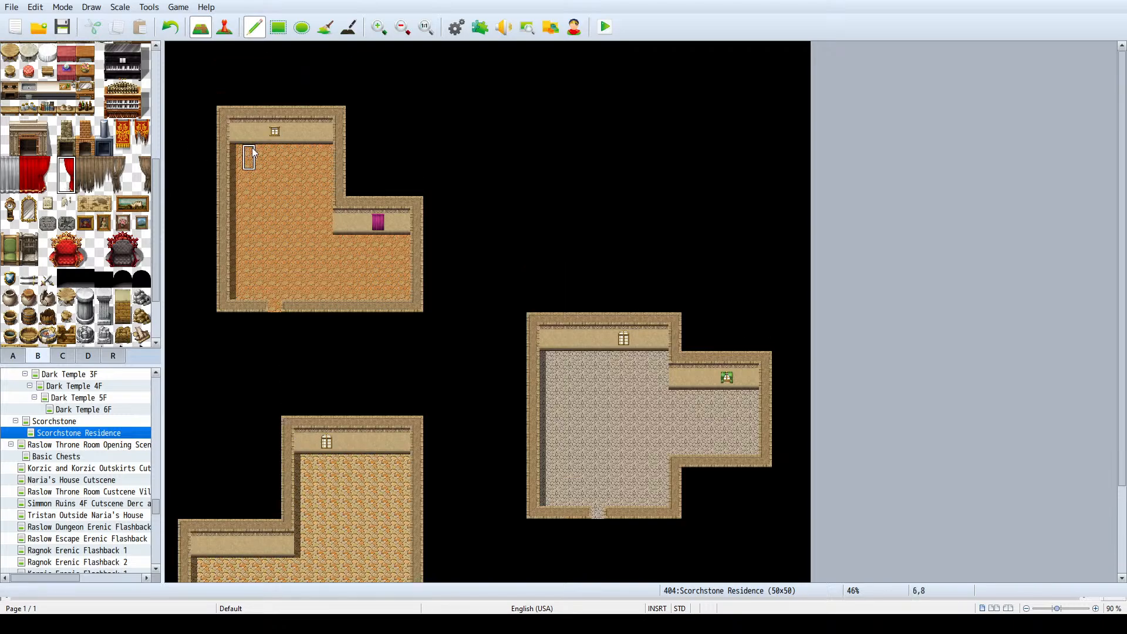
- Try covering the north house's small window with a closed red curtain from the Curtains B tiles
click(8, 184)
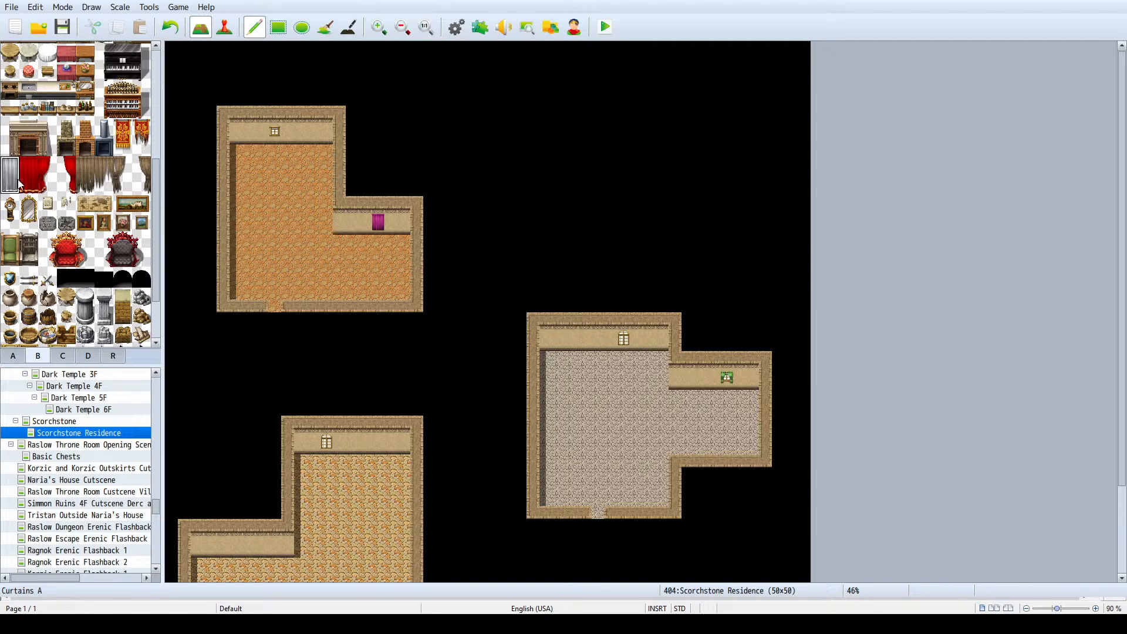
scroll(20, 184, up, 1)
click(31, 190)
drag(31, 202, 31, 210)
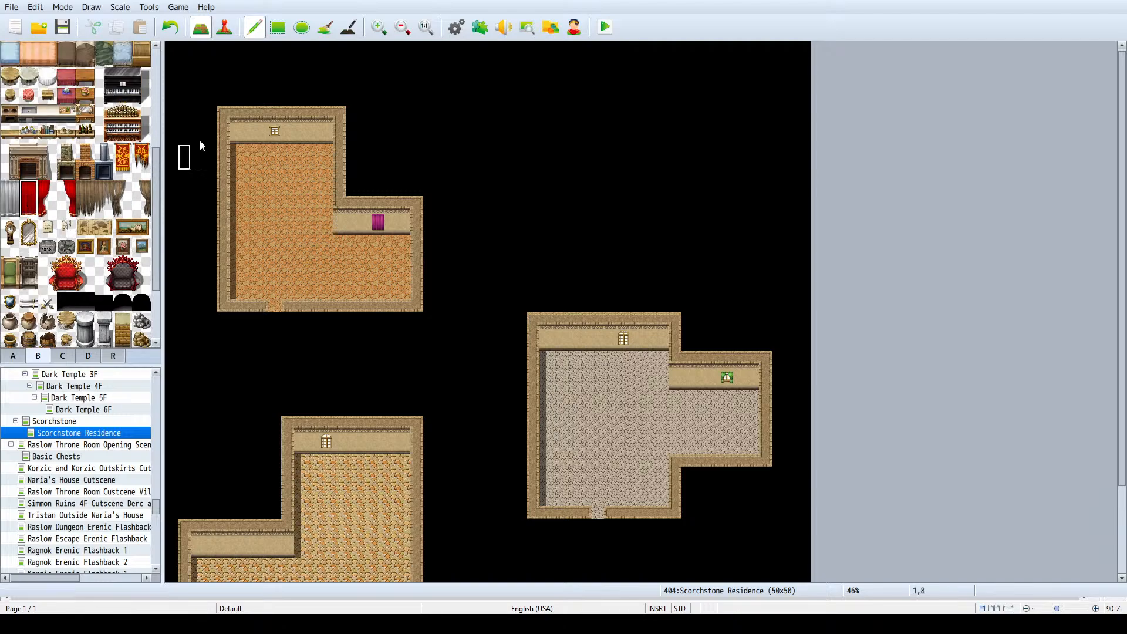
click(275, 126)
key(ctrl+z)
- Place a pale arched window frame east of the small window on the north house's main back wall
scroll(106, 288, up, 2)
scroll(106, 288, up, 5)
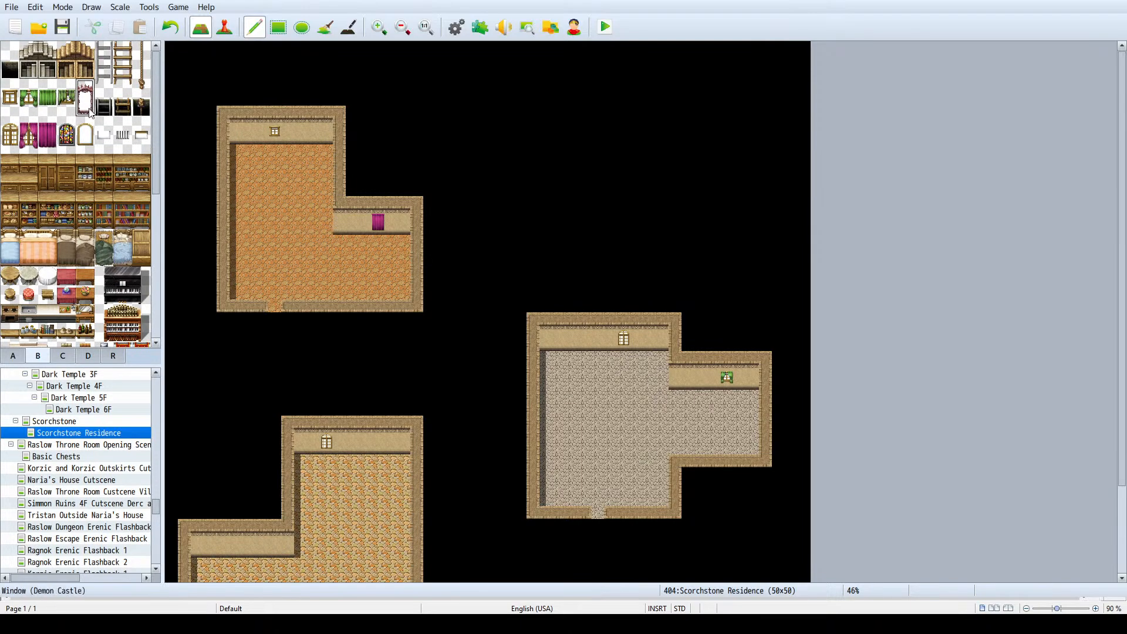
drag(85, 126, 85, 144)
click(316, 125)
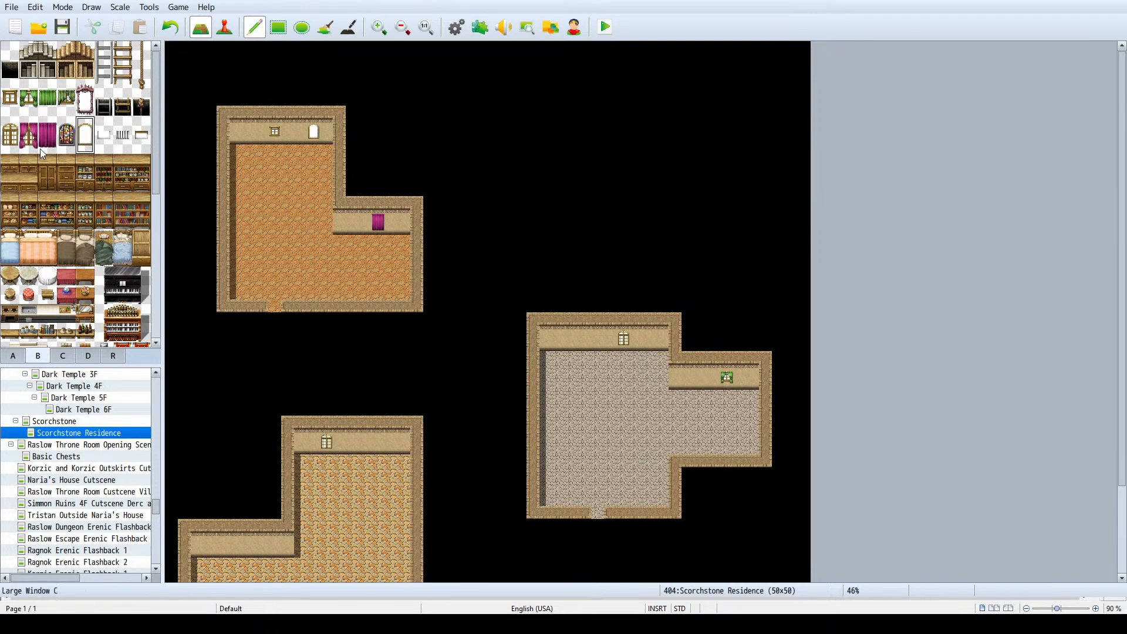
- Try hanging a closed red curtain over the arched frame on the north house's back wall
scroll(27, 231, down, 5)
drag(26, 231, 27, 245)
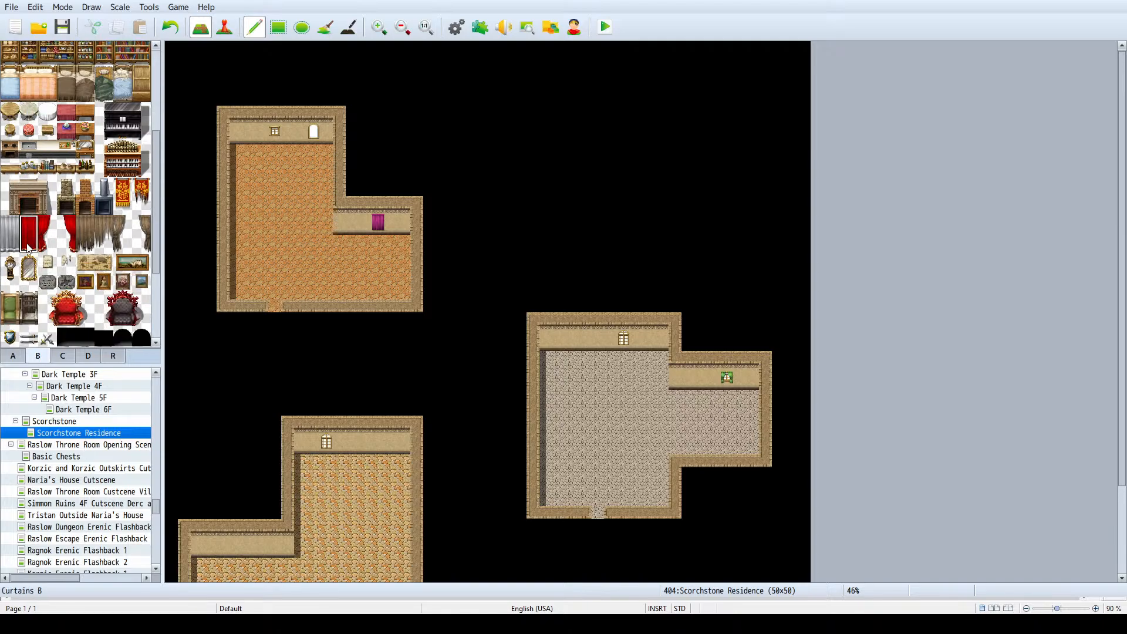
click(313, 125)
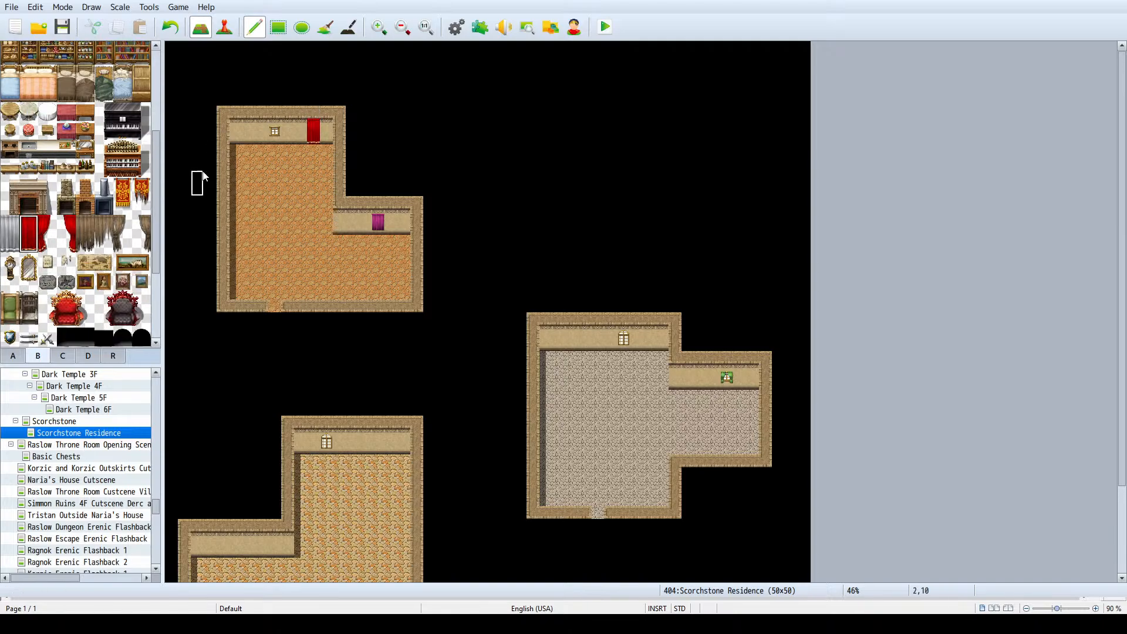
key(ctrl+z)
- Try stamping the open red curtain pair as one block over the arched frame in the north house
drag(28, 223, 47, 229)
drag(56, 239, 65, 243)
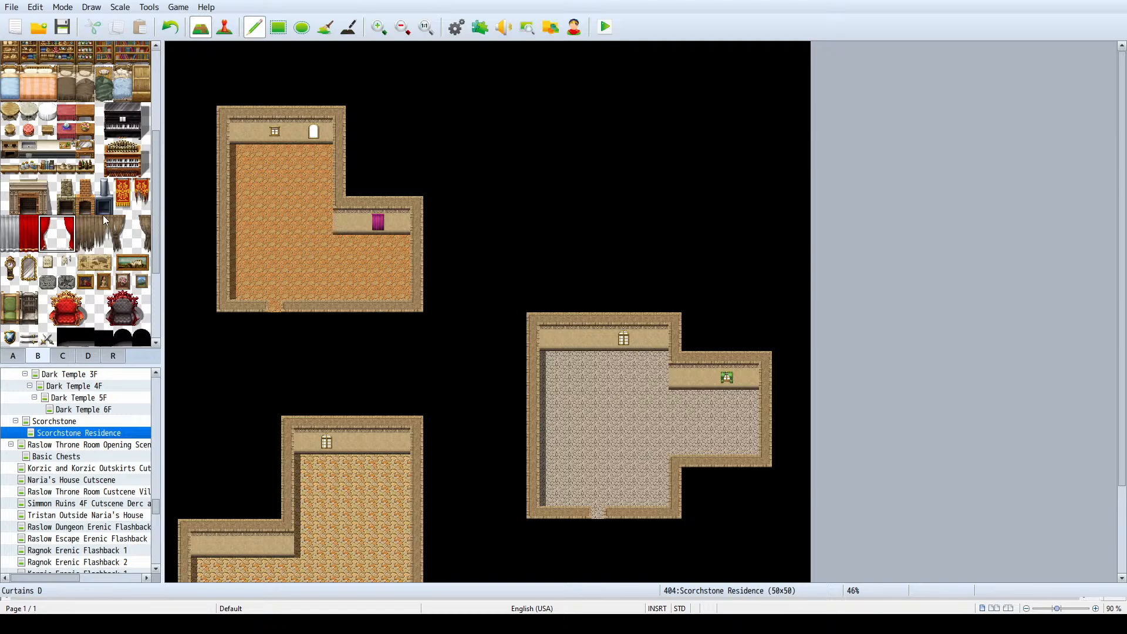
click(314, 131)
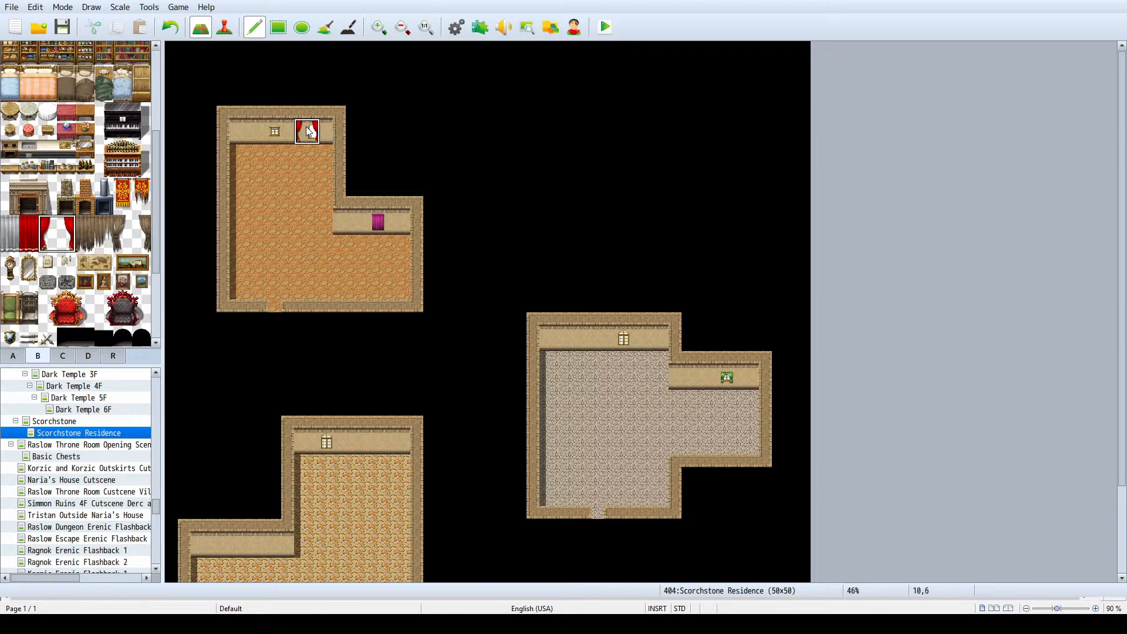
click(297, 134)
key(ctrl+z)
key(ctrl+z)
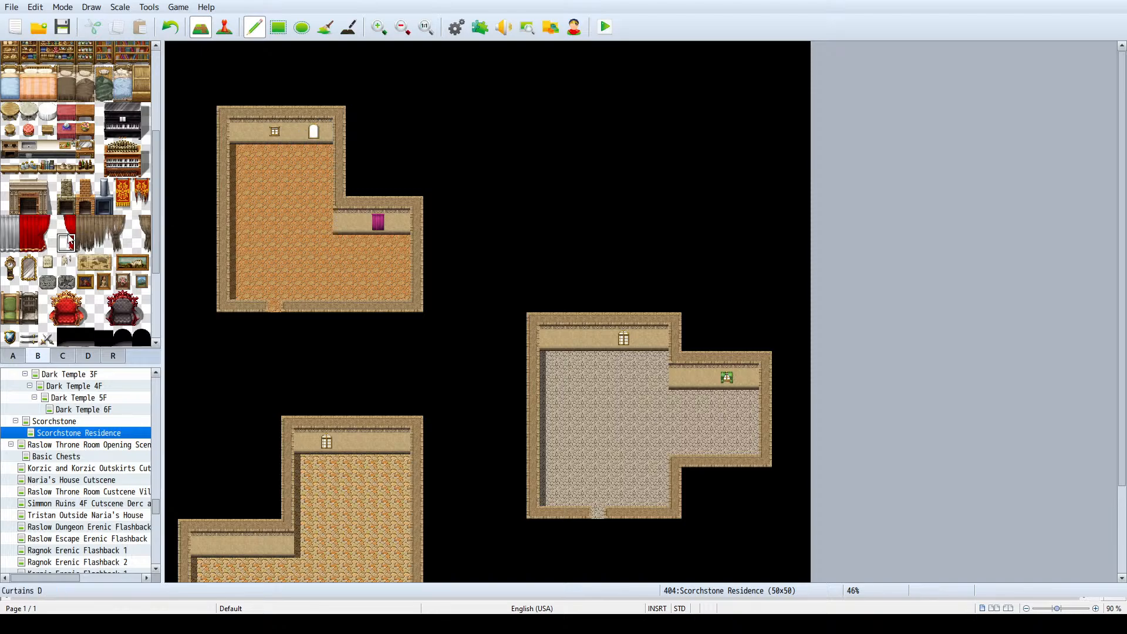
- Try placing the two open red curtain halves separately on either side of the north house's arched frame
click(67, 235)
click(331, 125)
click(50, 234)
click(300, 130)
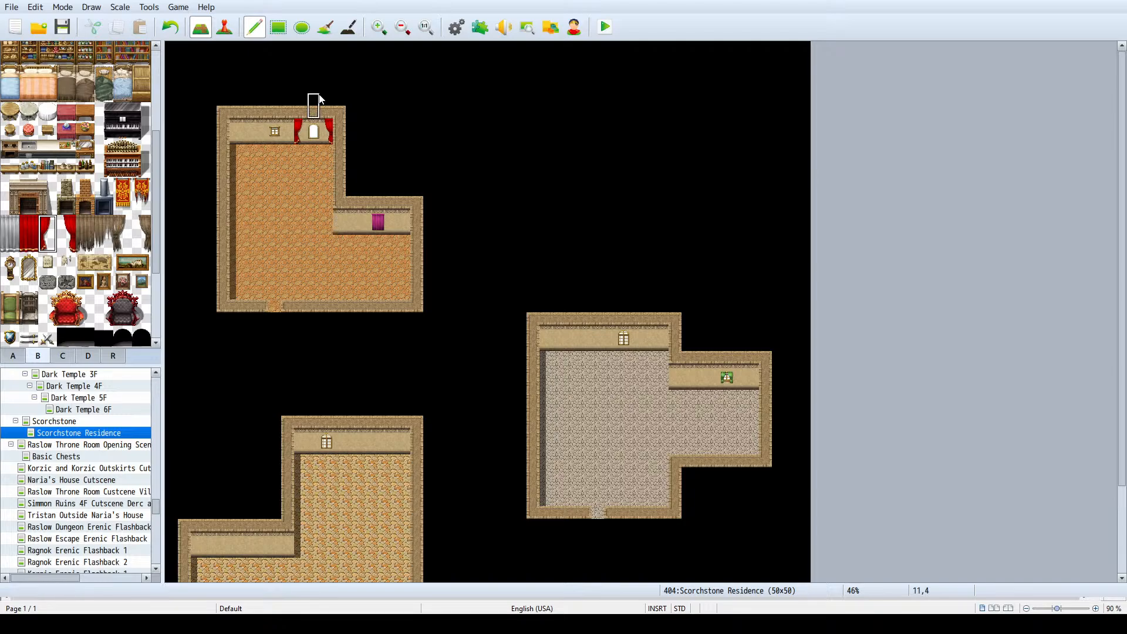
key(ctrl+z)
key(ctrl+z)
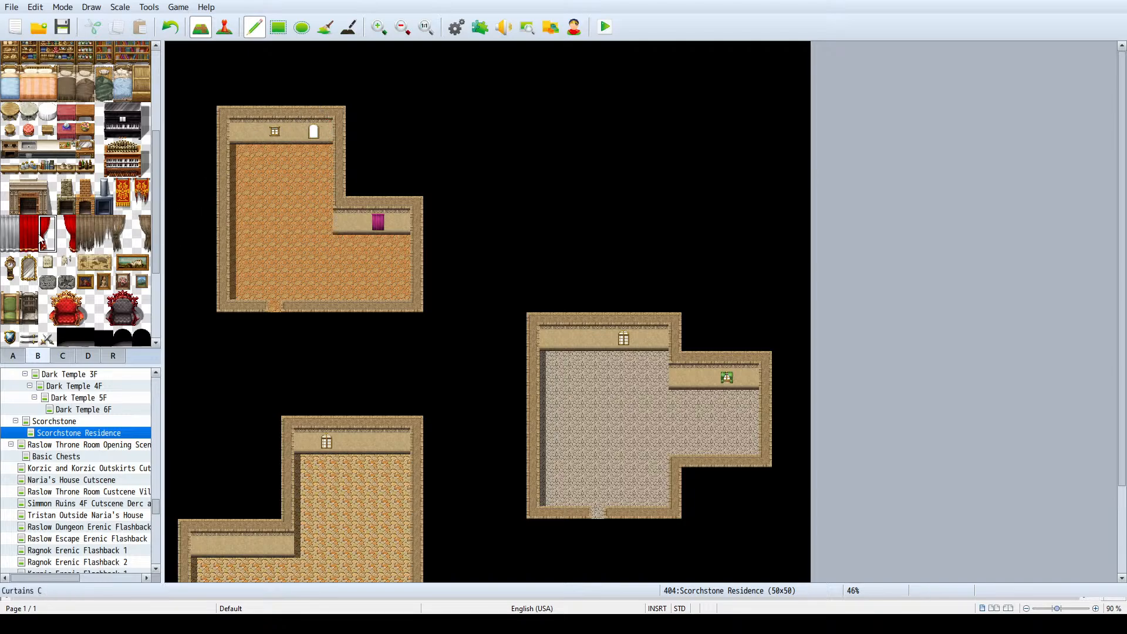
scroll(304, 195, down, 1)
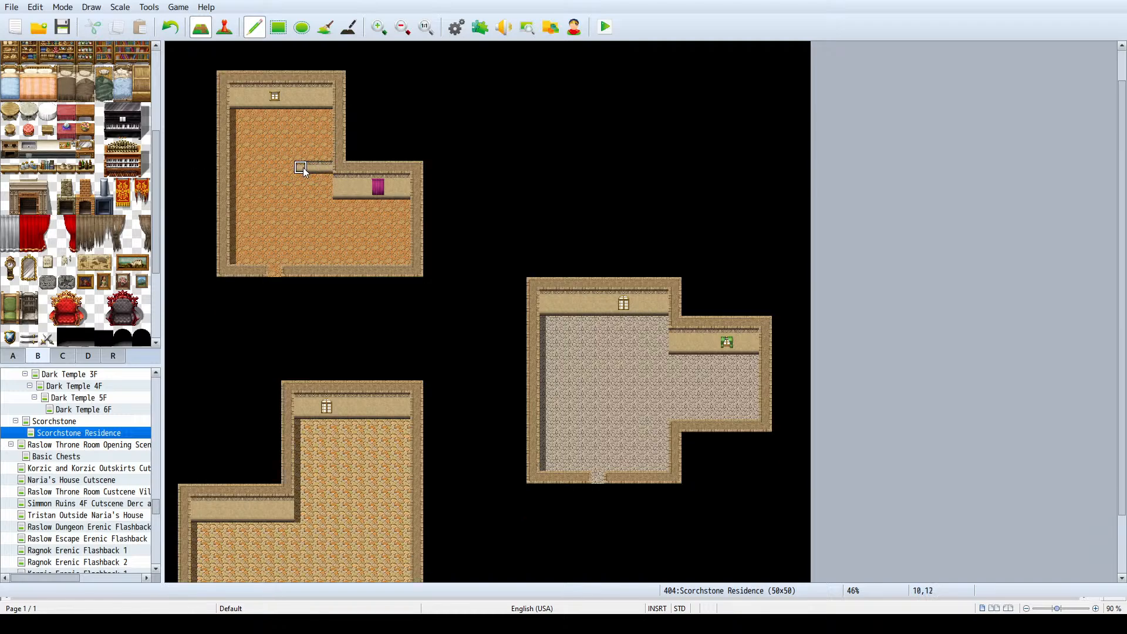
- Build a horizontal dividing wall across the north house, leaving a central doorway gap and adding the wall face along its east section
click(303, 168)
key(ctrl+z)
right_click(339, 169)
drag(335, 168, 305, 168)
right_drag(335, 179, 330, 193)
drag(329, 192, 311, 192)
click(310, 190)
click(309, 194)
right_drag(316, 191, 316, 185)
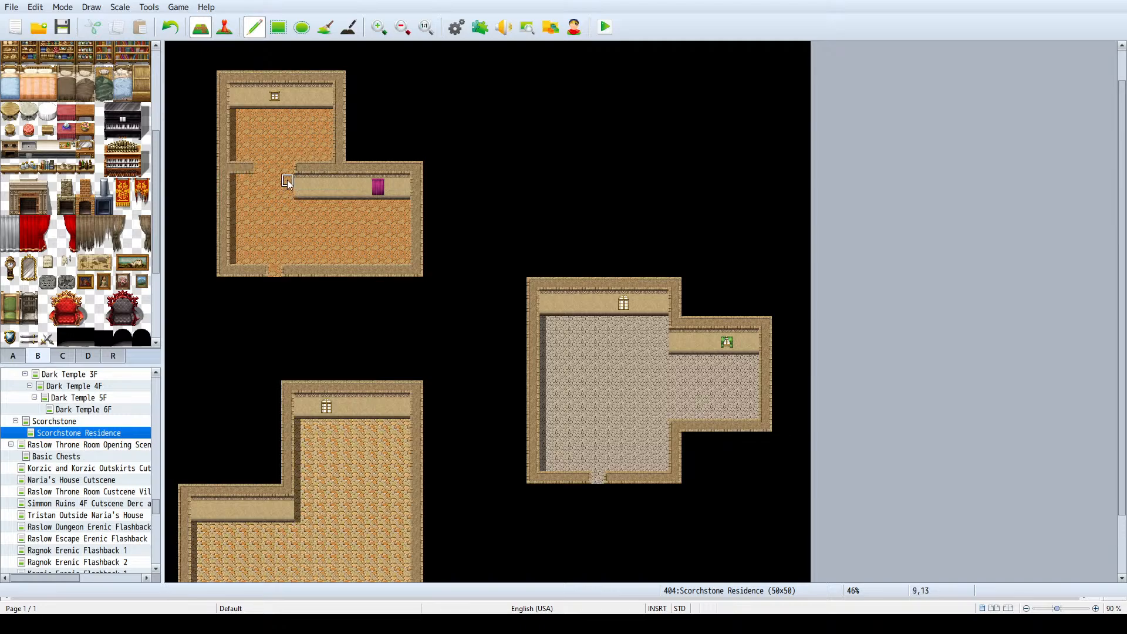
- Add the wall face to the dividing wall's west section and extend its top edge toward the doorway
right_drag(293, 189, 302, 189)
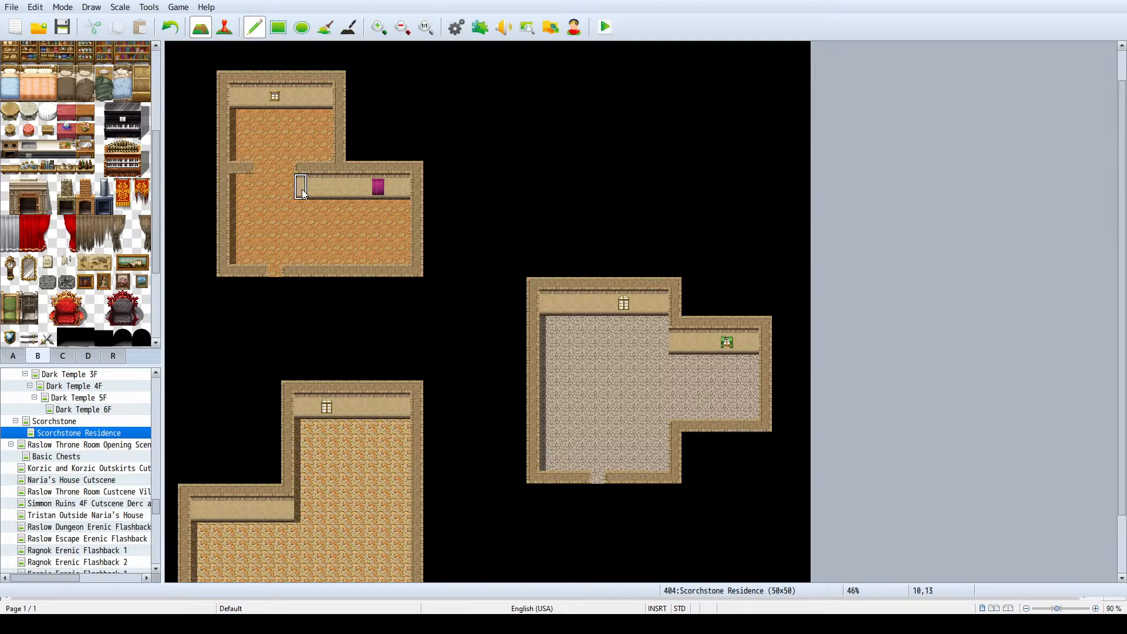
drag(250, 190, 239, 191)
click(259, 189)
right_click(244, 177)
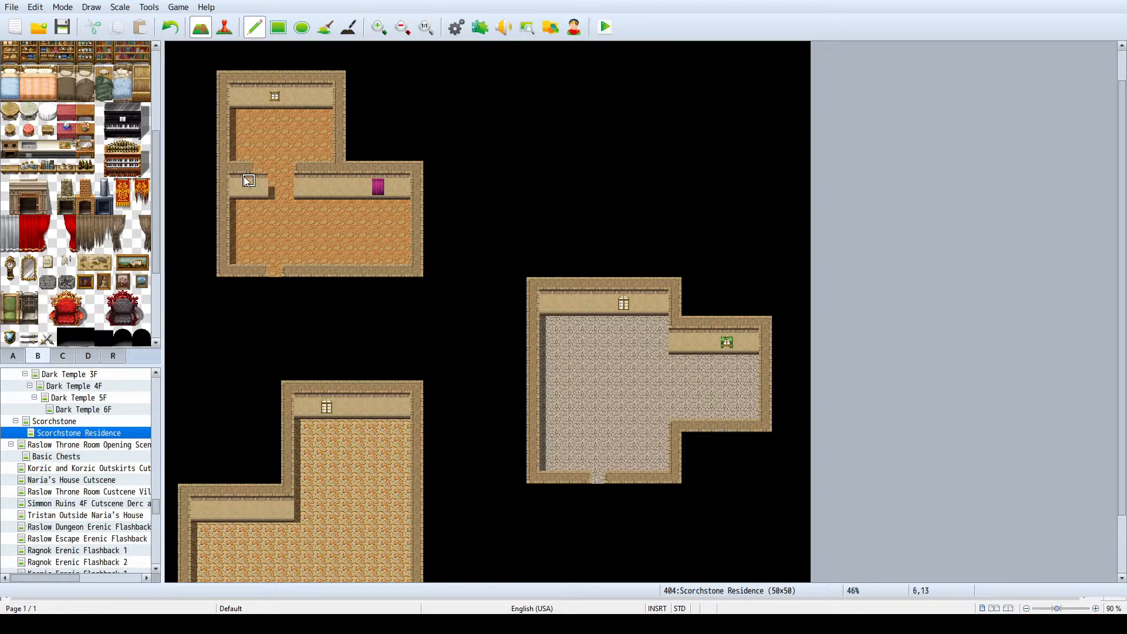
click(260, 168)
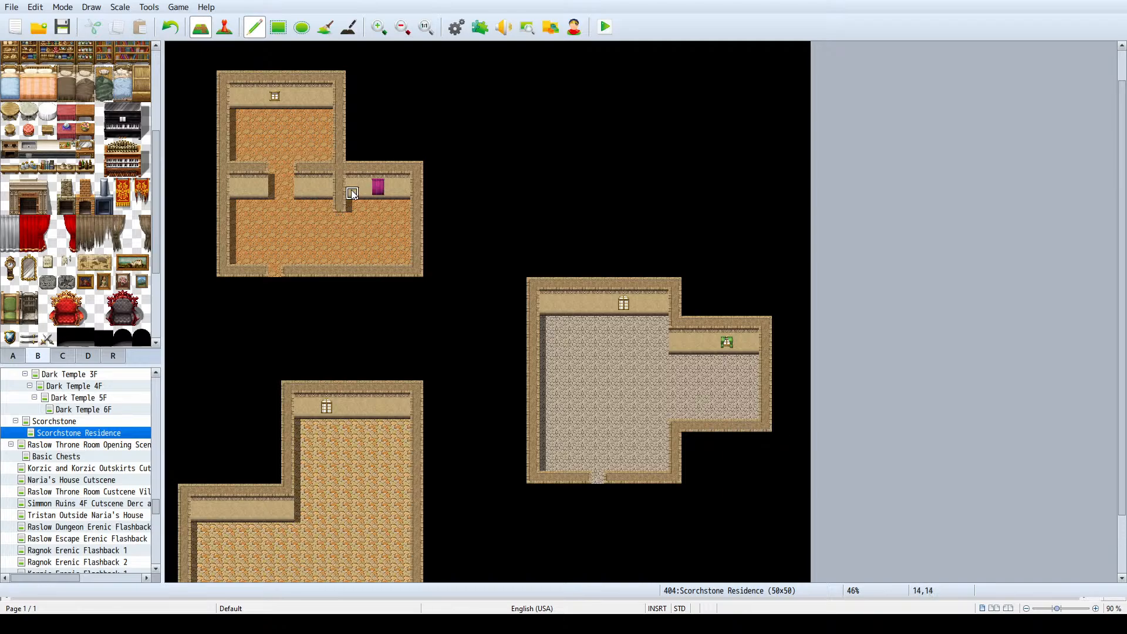
- Build a vertical partition between the north house's front room and east room, ending in a wall face short of the south wall
right_drag(351, 193, 350, 180)
click(339, 218)
right_click(339, 206)
drag(340, 206, 342, 240)
key(ctrl+z)
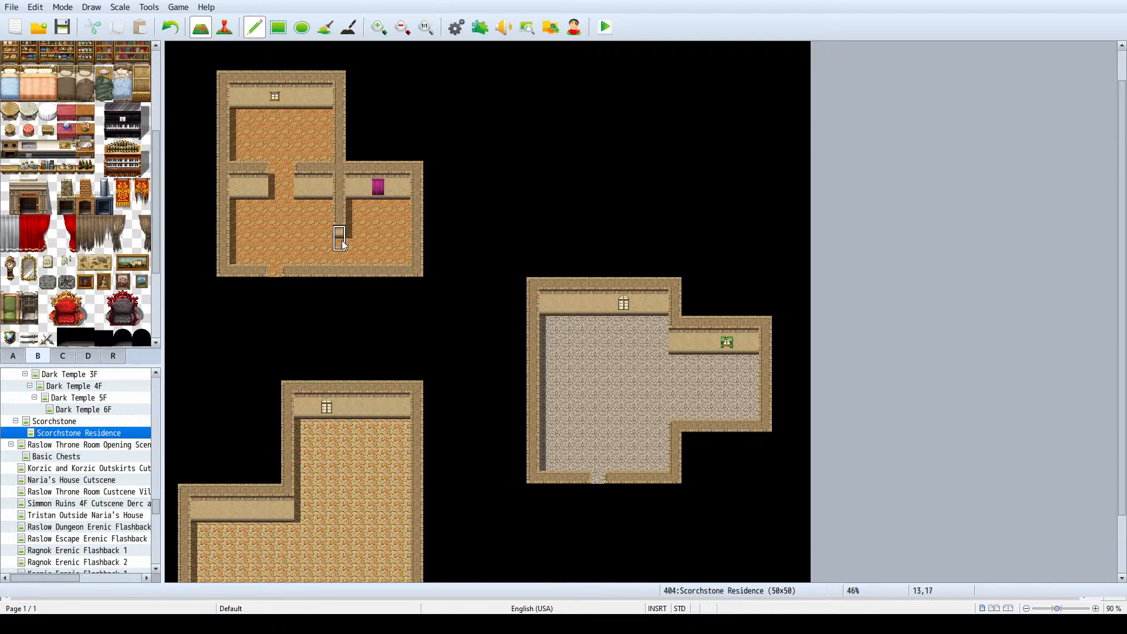
click(343, 241)
key(ctrl+z)
click(342, 234)
right_click(283, 217)
- Line the north house kitchen's back wall with a stove, two white counter tiles and a sink
click(133, 168)
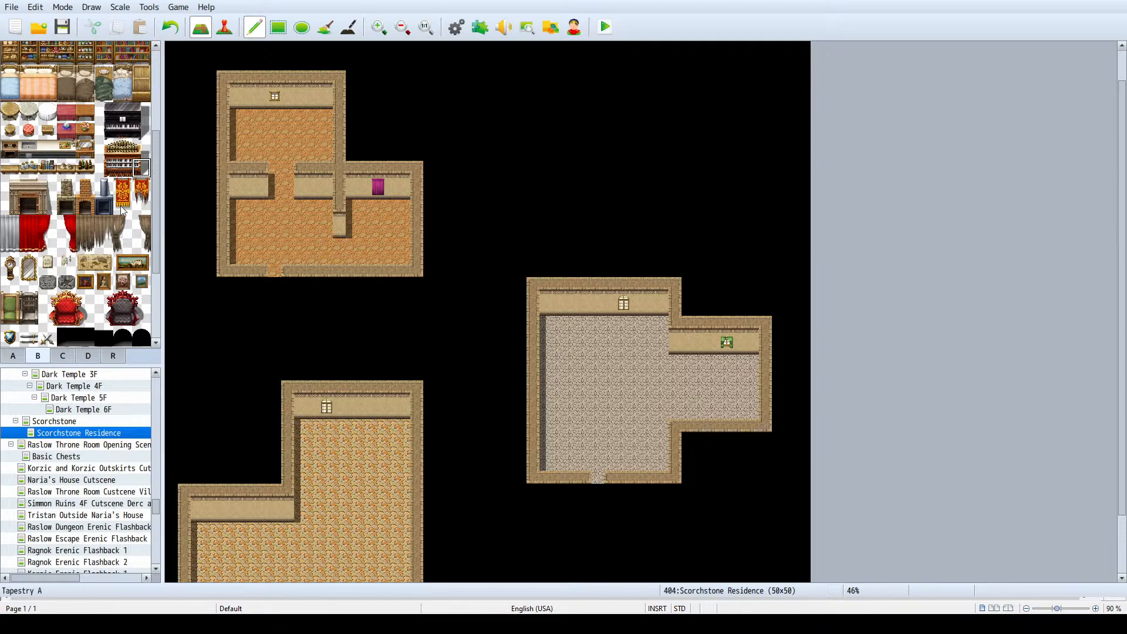
scroll(122, 211, up, 5)
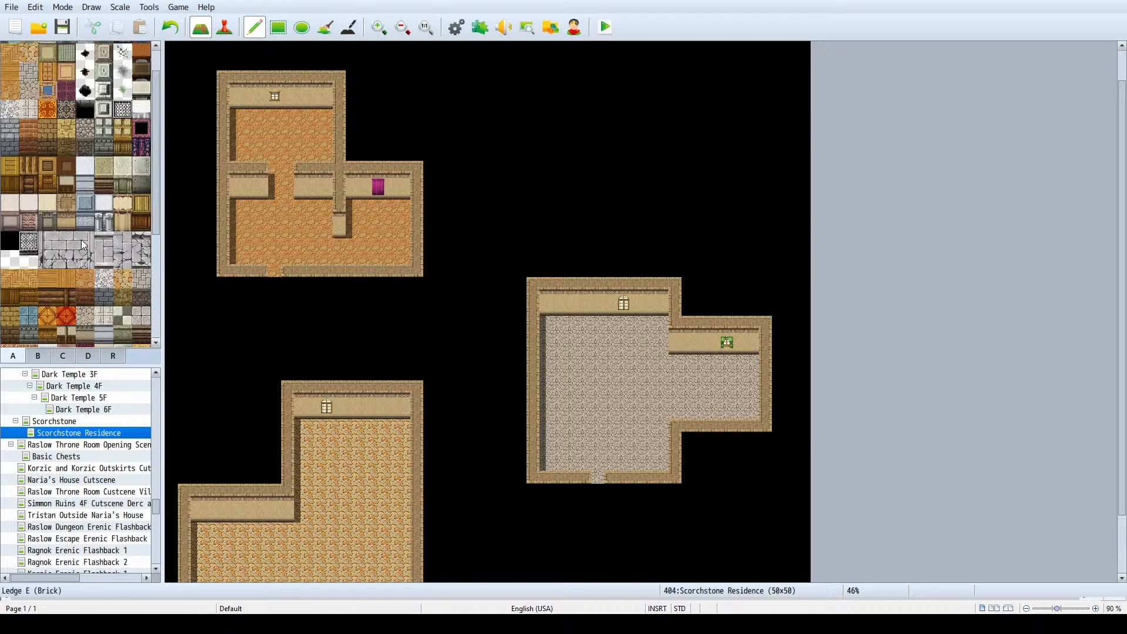
scroll(83, 245, down, 5)
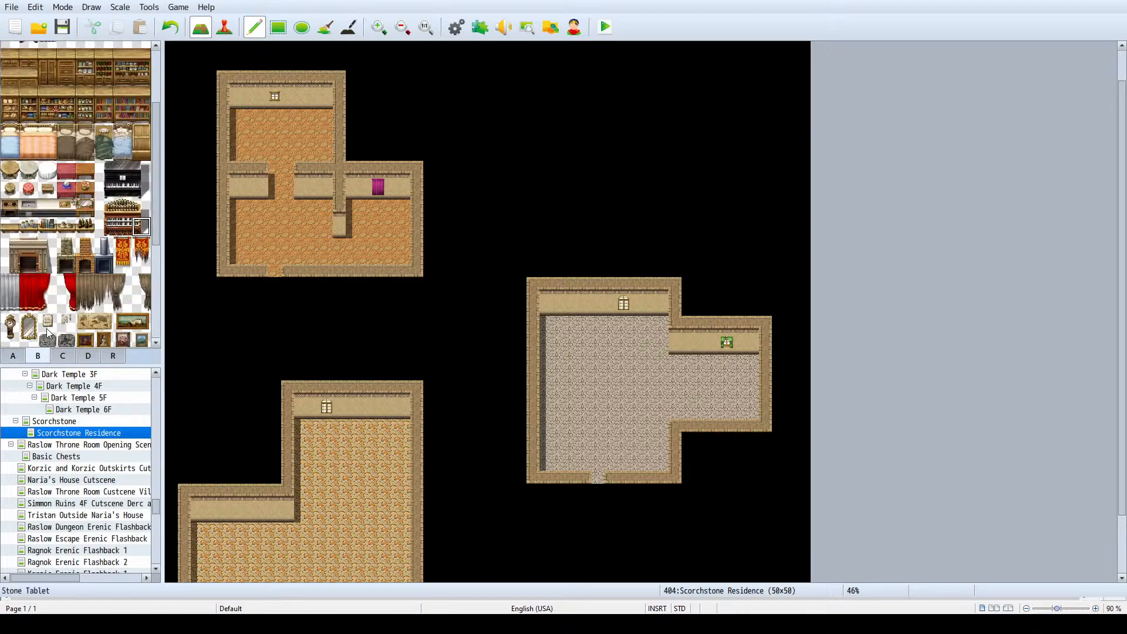
scroll(59, 282, down, 2)
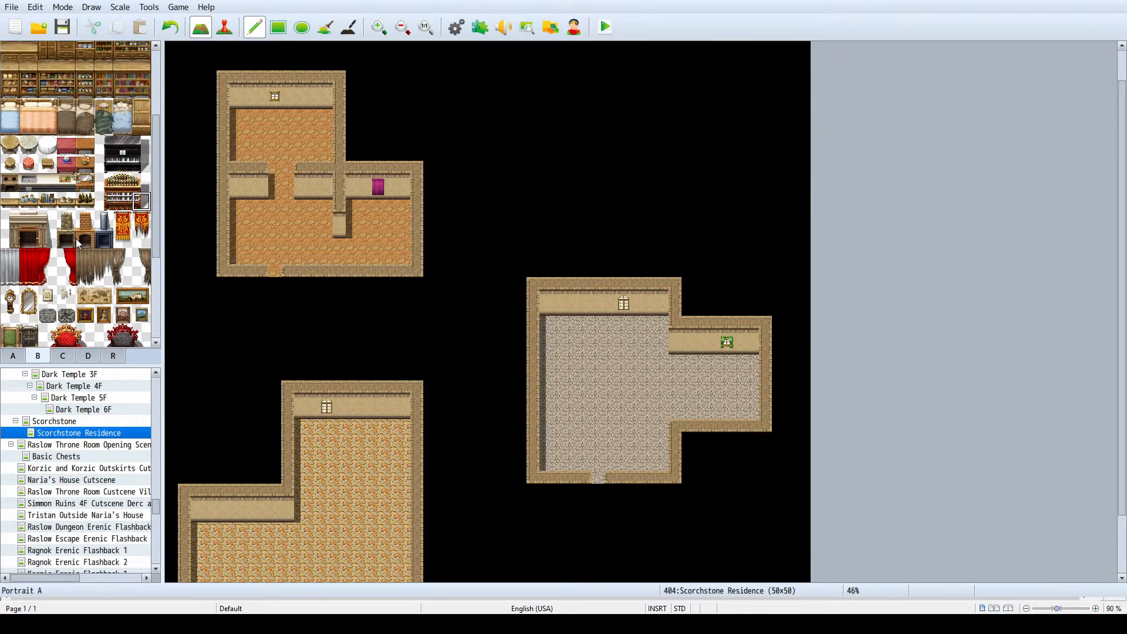
scroll(77, 241, up, 6)
scroll(94, 140, down, 4)
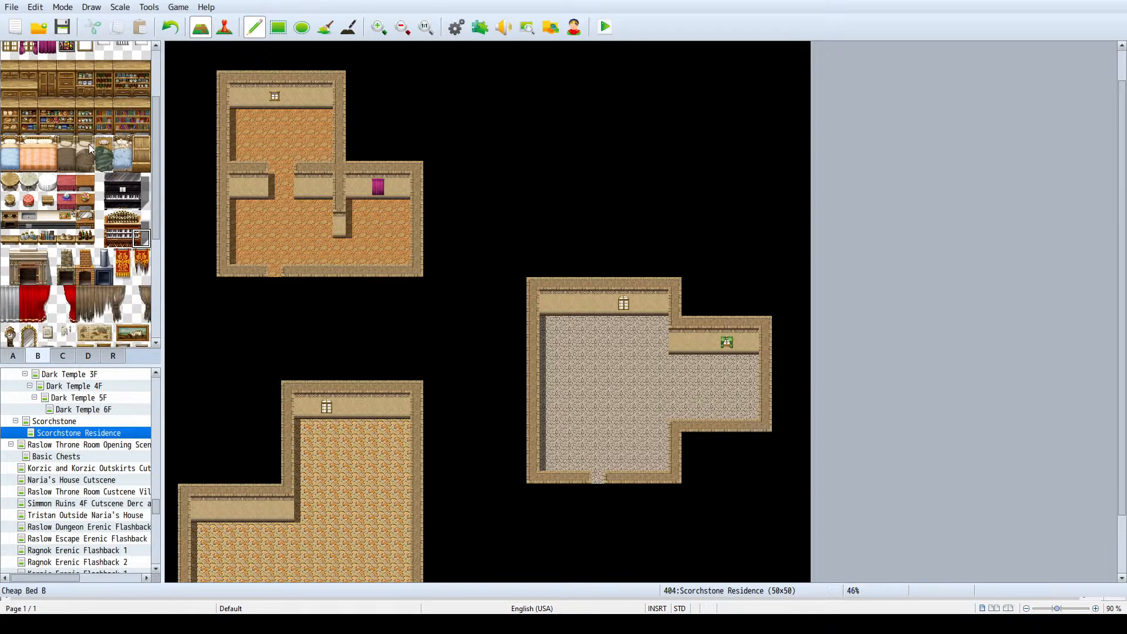
click(47, 220)
click(282, 115)
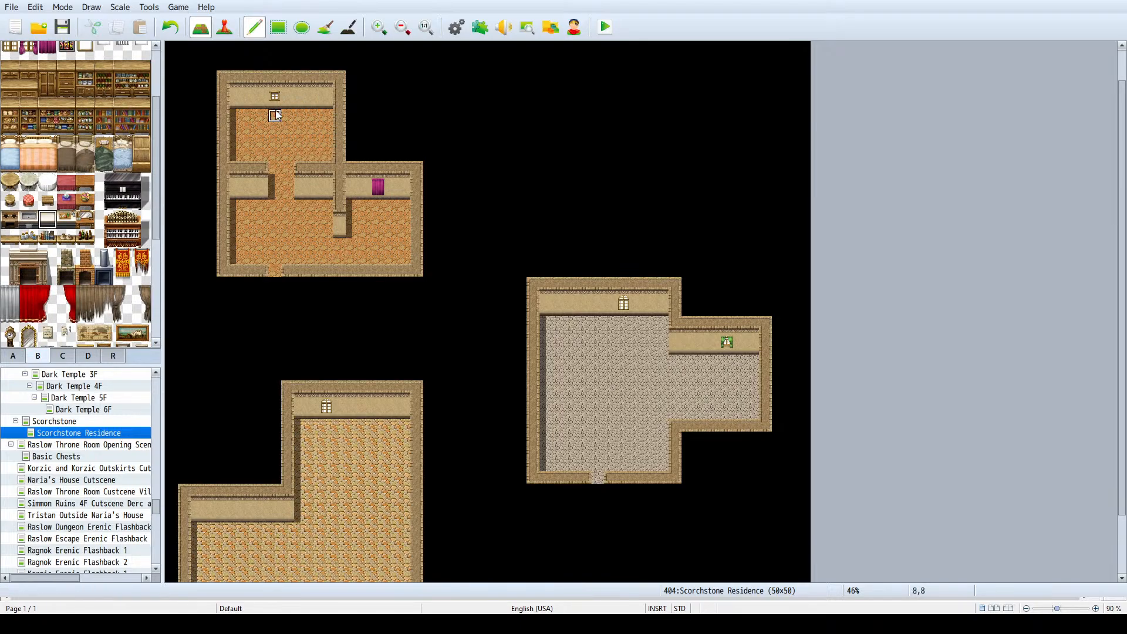
click(35, 217)
click(301, 113)
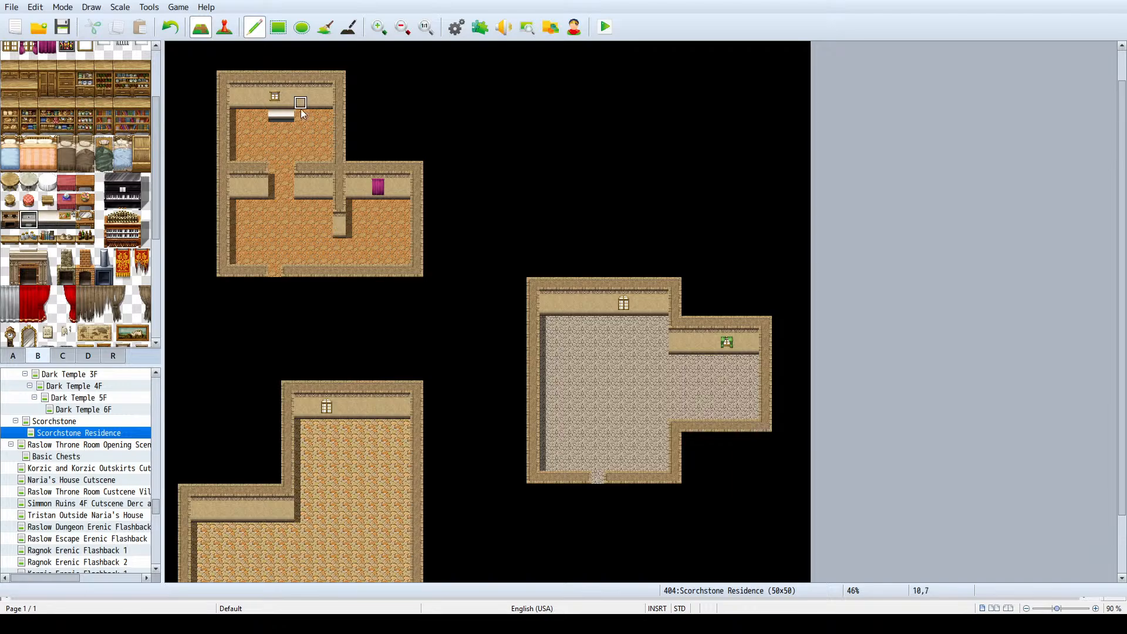
click(17, 222)
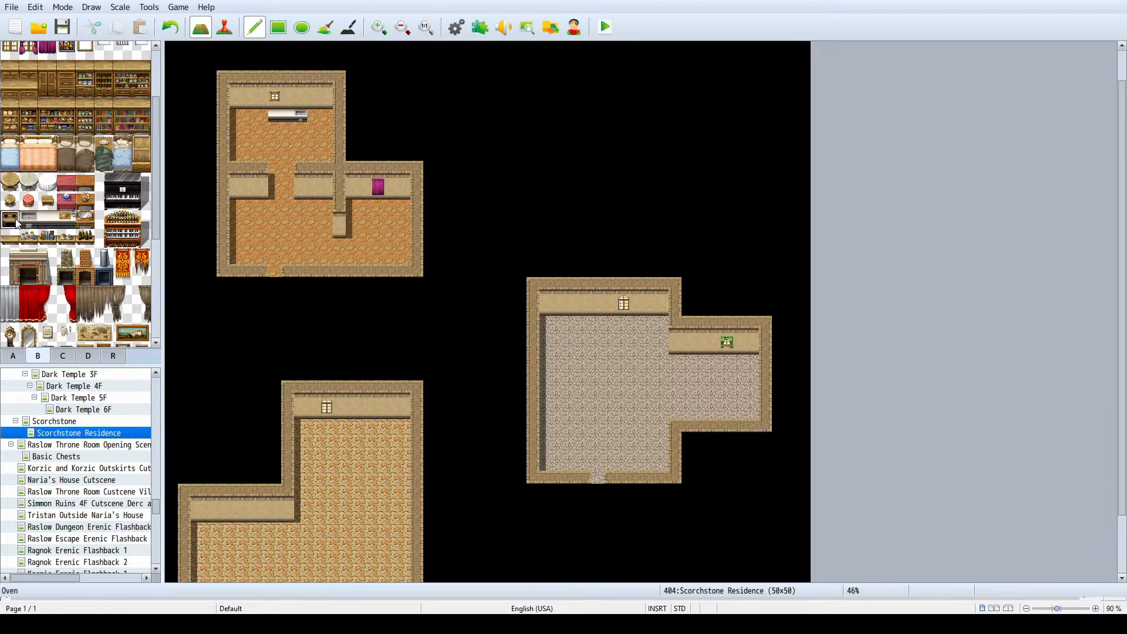
click(264, 118)
- Place a dish cabinet in the kitchen's northwest corner and a stocked wooden shelf just east of the sink
drag(91, 90, 89, 73)
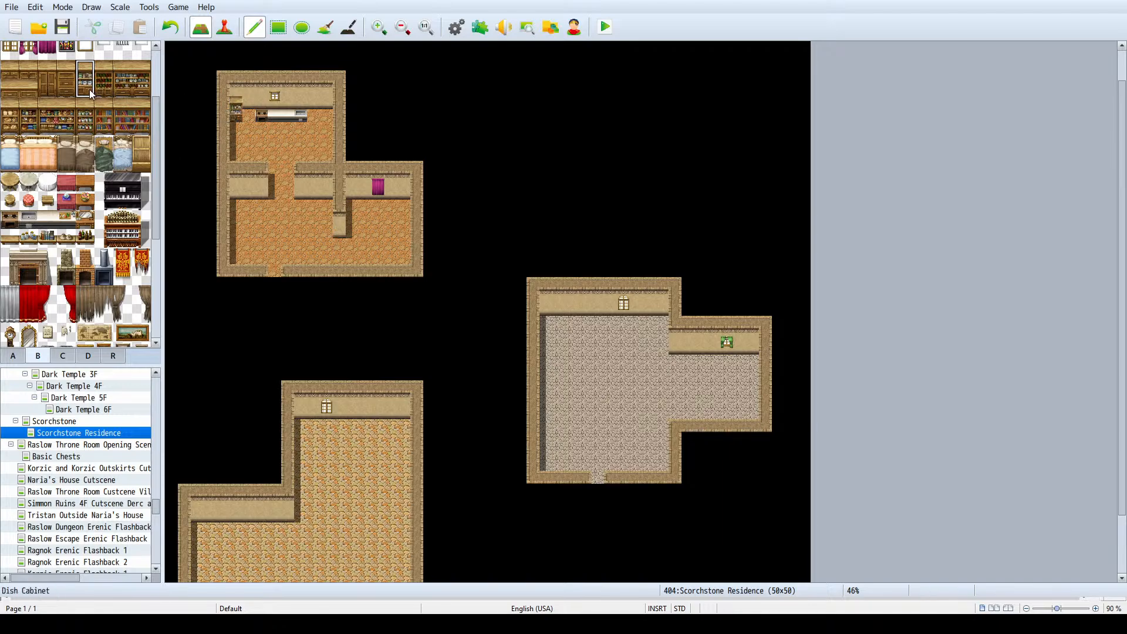
click(15, 122)
drag(18, 122, 10, 107)
click(313, 104)
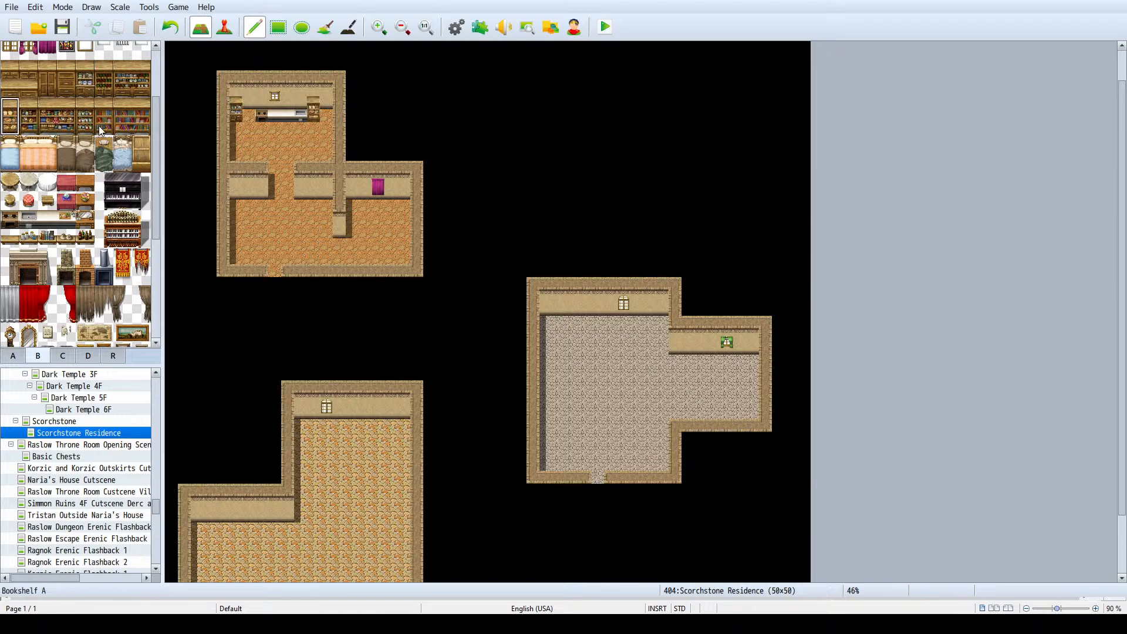
- Fill the remaining gaps along the kitchen's back wall with white kitchen counter tiles
click(48, 219)
click(247, 115)
click(312, 116)
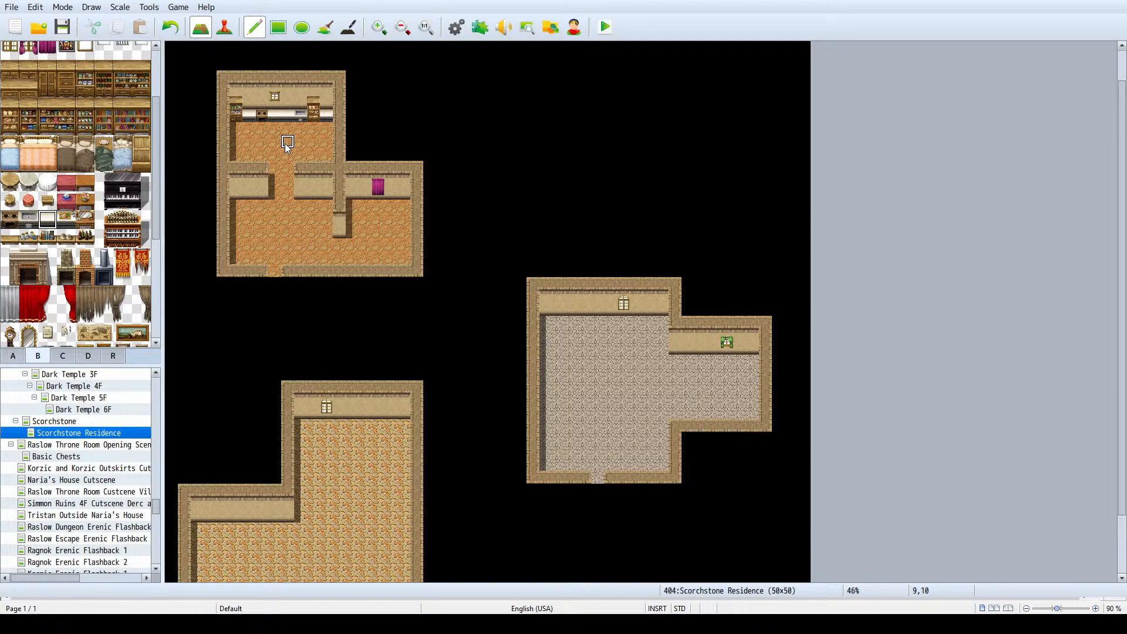
- Place a round Table A in each southern corner of the kitchen, with two Stool A seats beside each table
scroll(25, 165, down, 1)
click(10, 169)
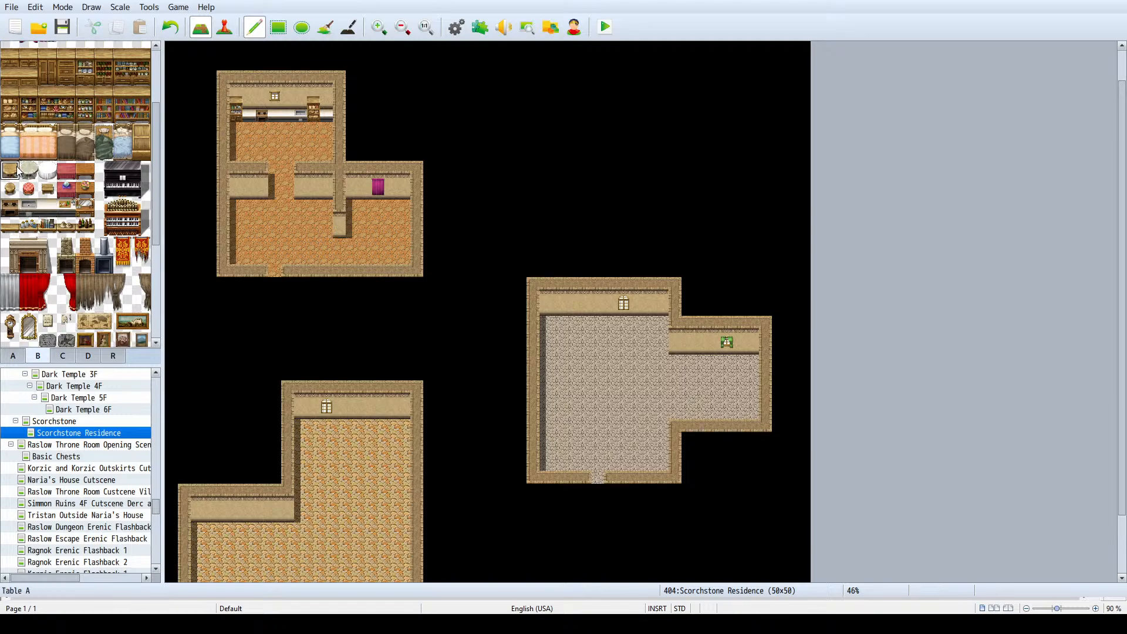
click(236, 155)
click(327, 156)
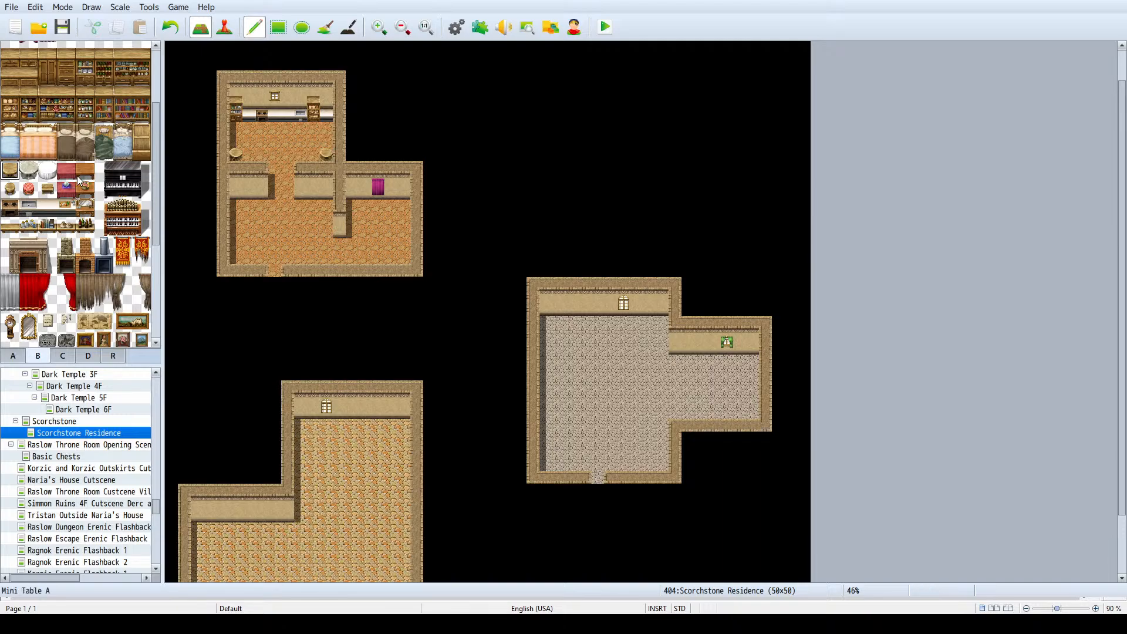
click(10, 188)
click(313, 154)
click(327, 141)
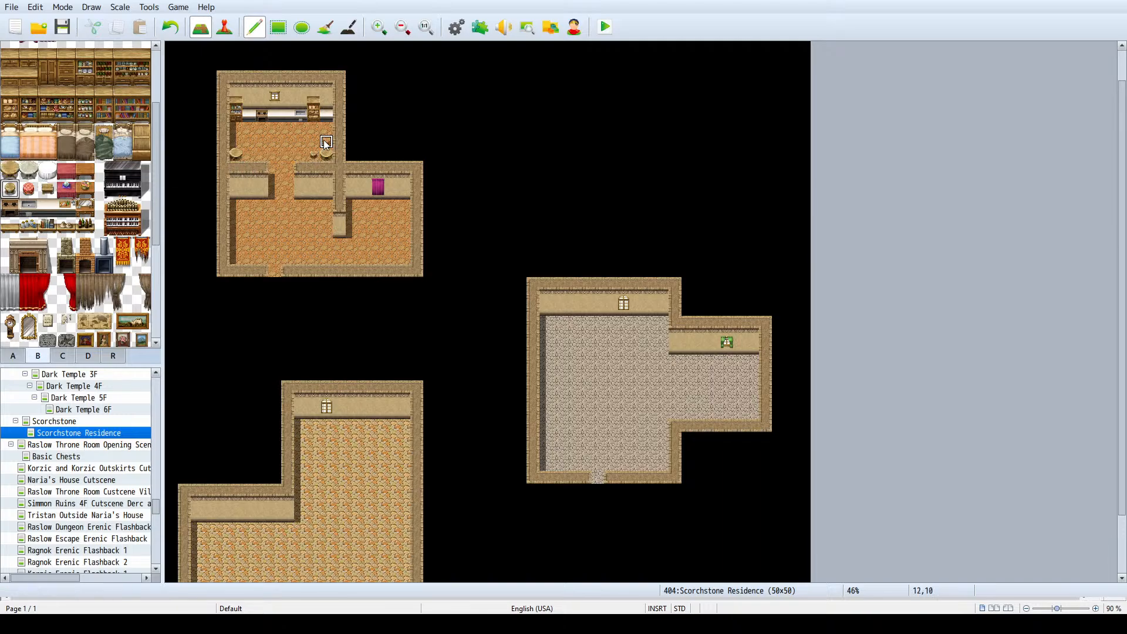
click(249, 154)
click(236, 141)
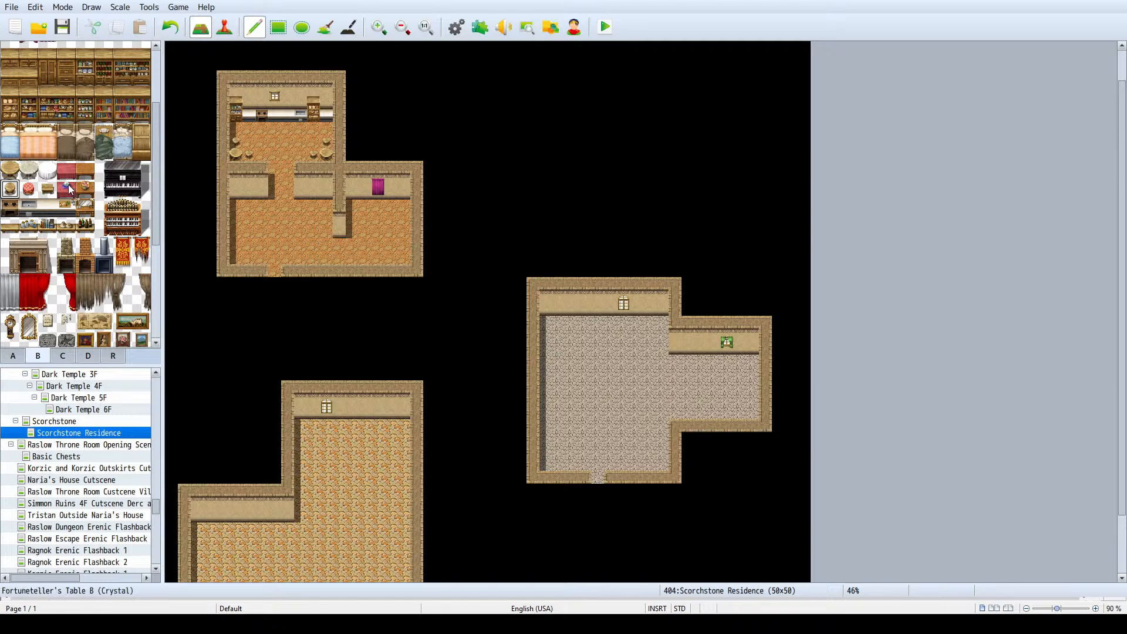
- Place a brown two-by-two-tile table in the middle of the north house's front room
click(13, 340)
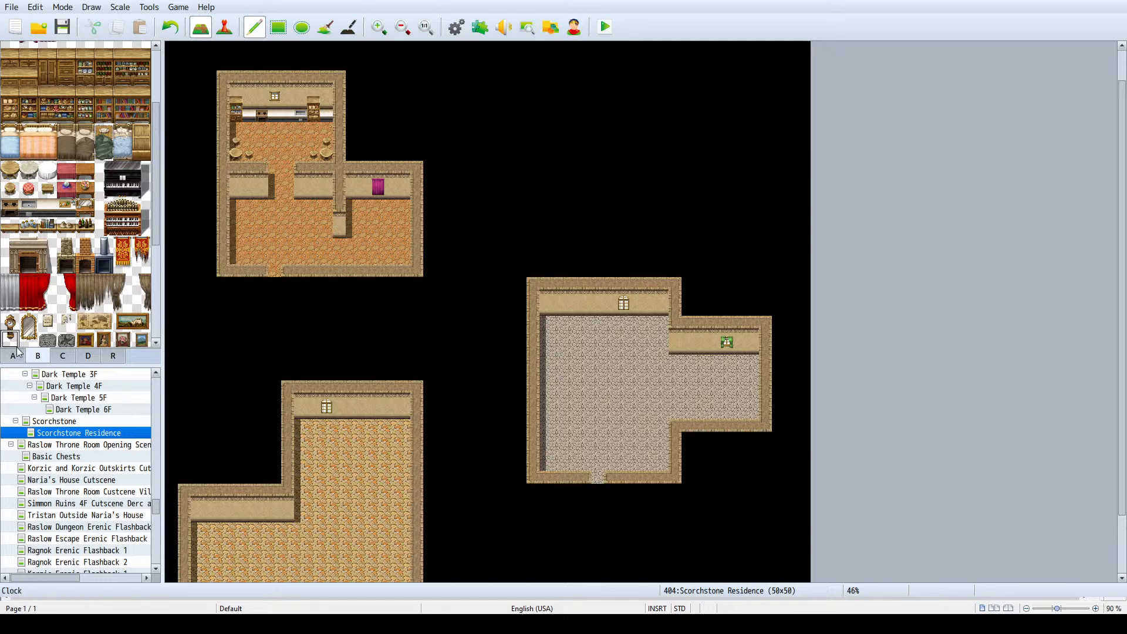
click(13, 355)
scroll(51, 261, down, 5)
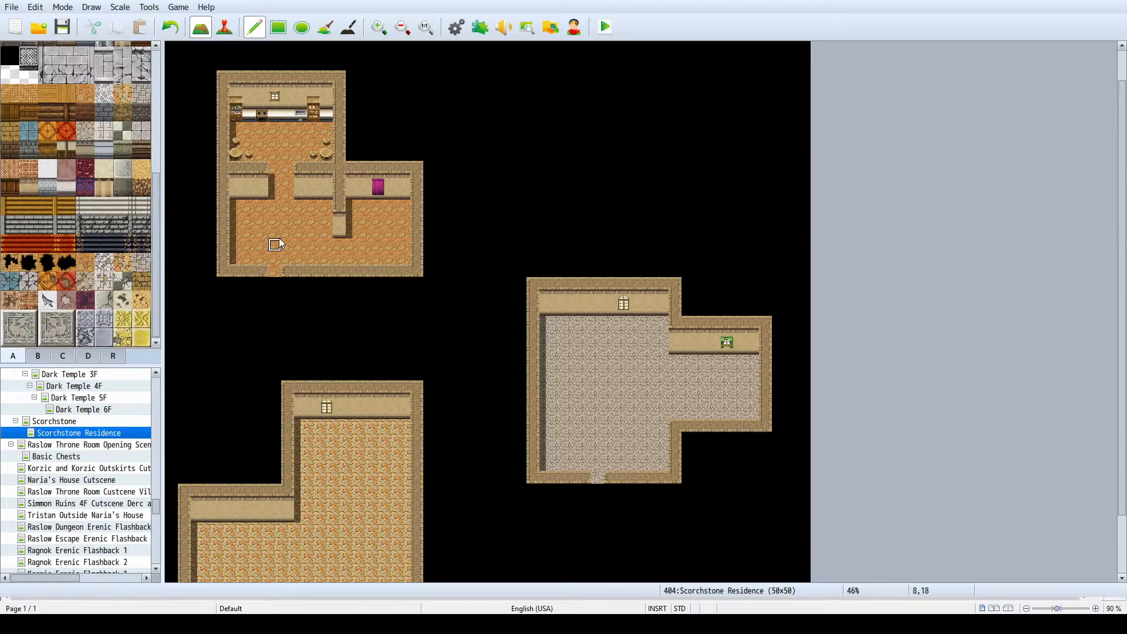
scroll(70, 234, up, 4)
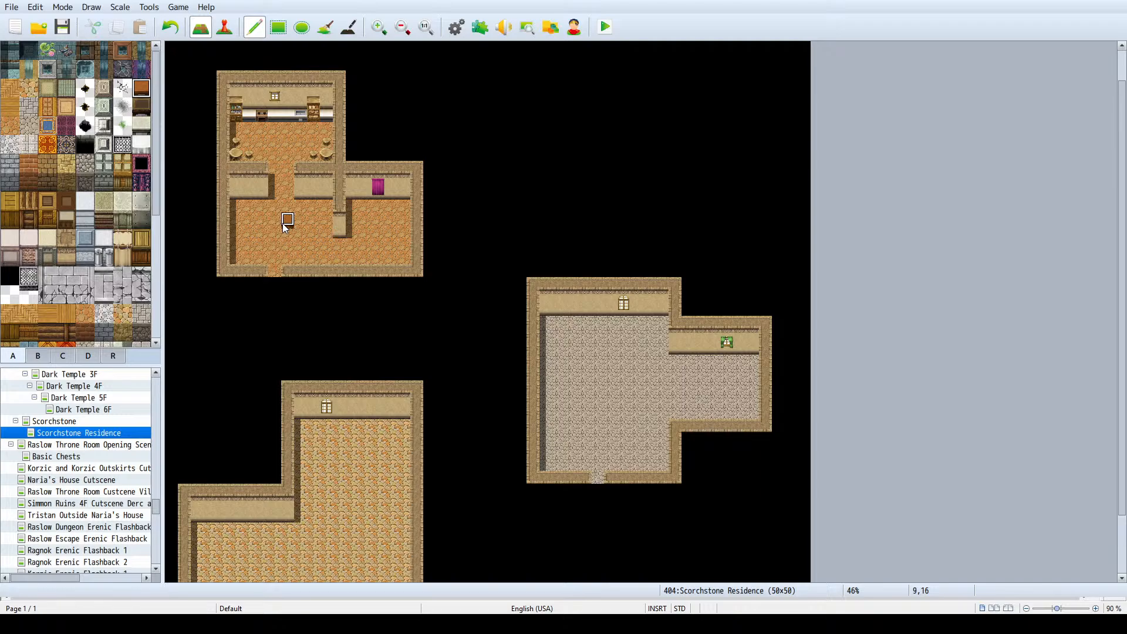
drag(285, 232, 278, 235)
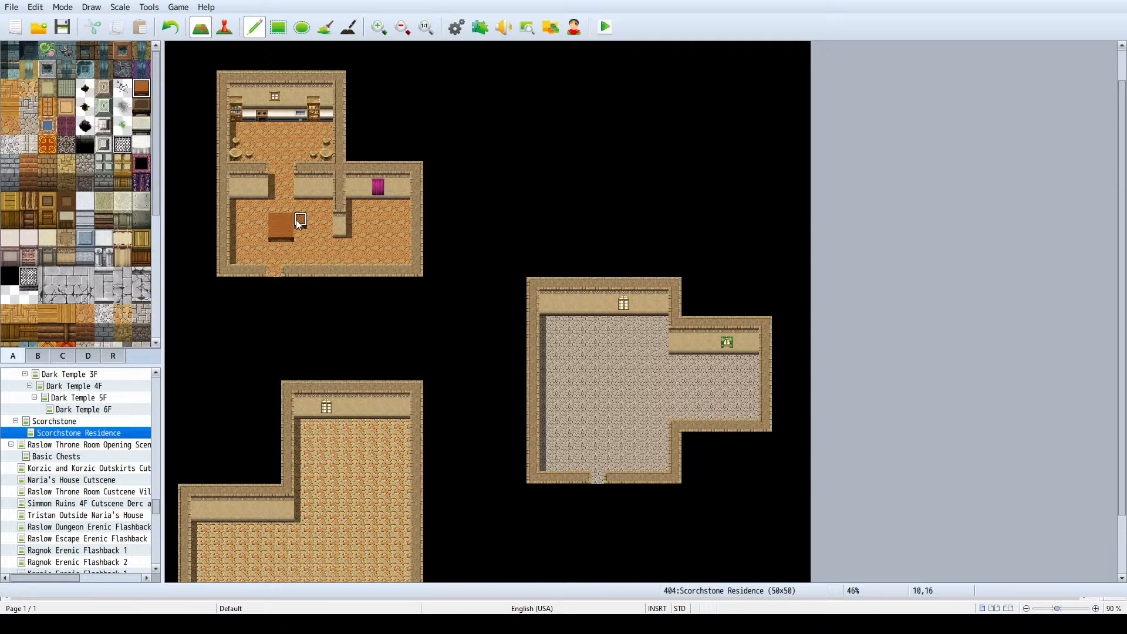
key(ctrl+z)
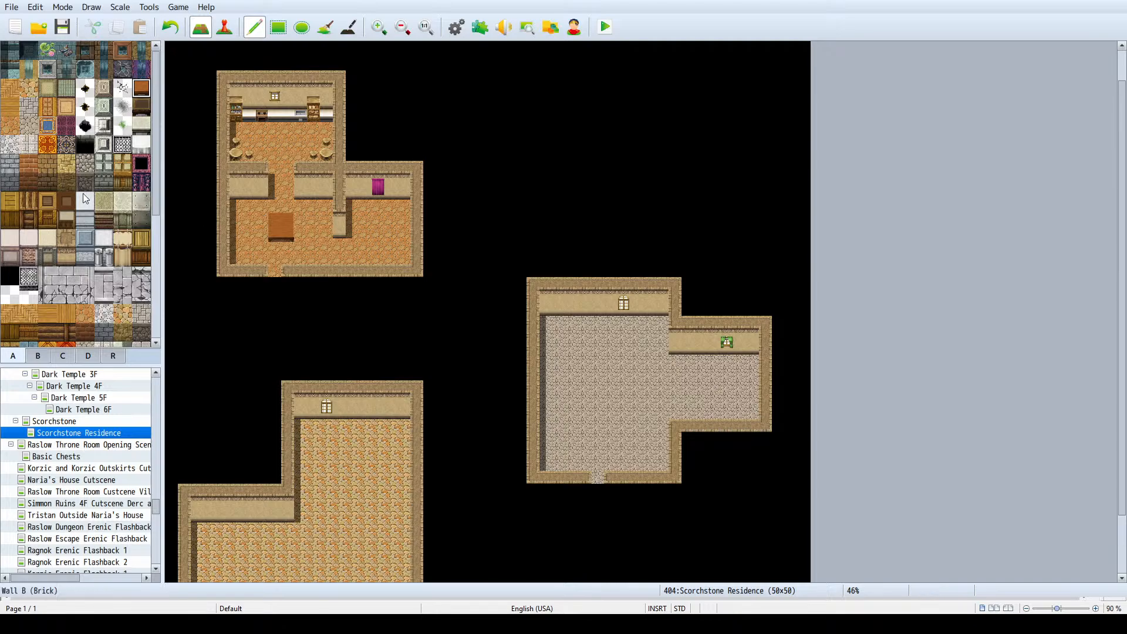
- Look through the A and B tilesets for furniture to go with the front room's brown table
scroll(65, 197, down, 1)
click(39, 355)
scroll(91, 211, up, 3)
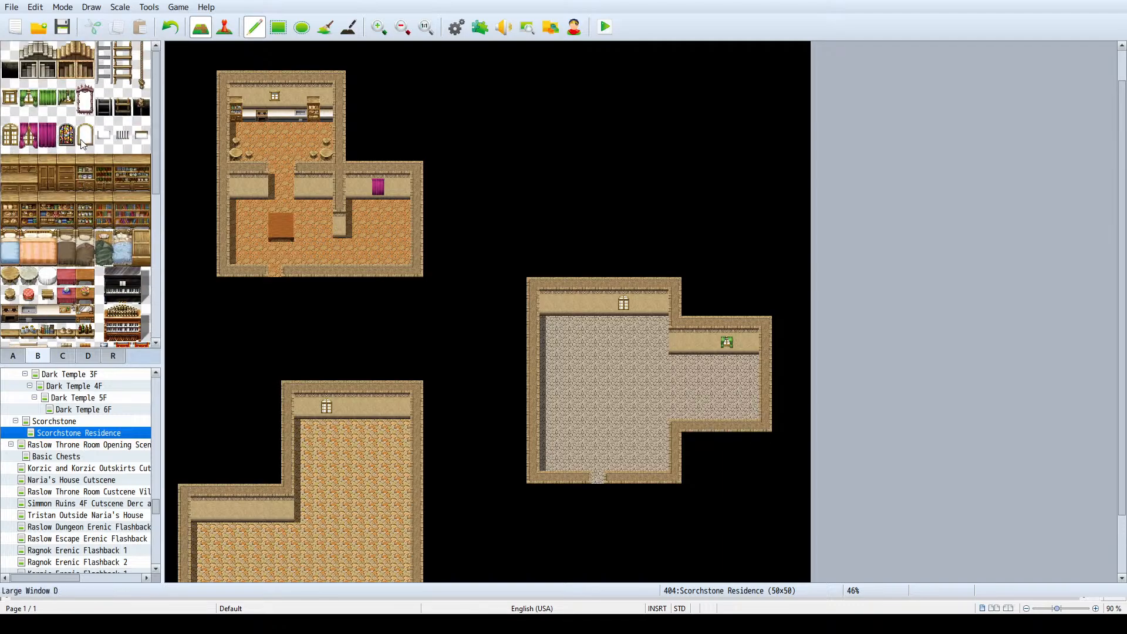
scroll(41, 265, down, 3)
click(14, 355)
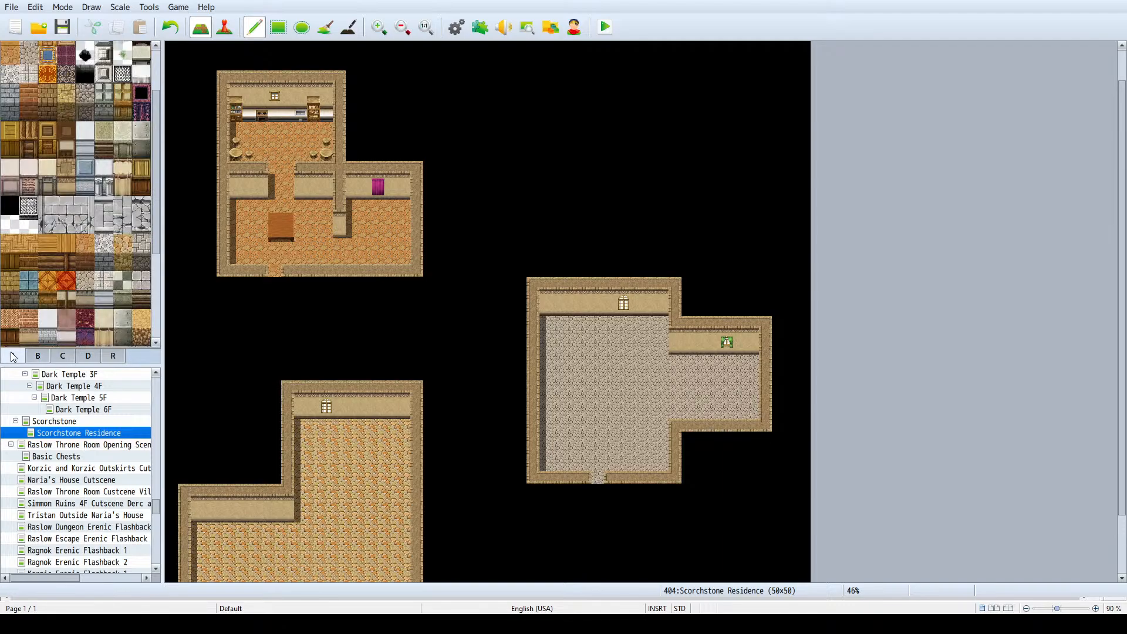
scroll(97, 270, down, 1)
click(37, 355)
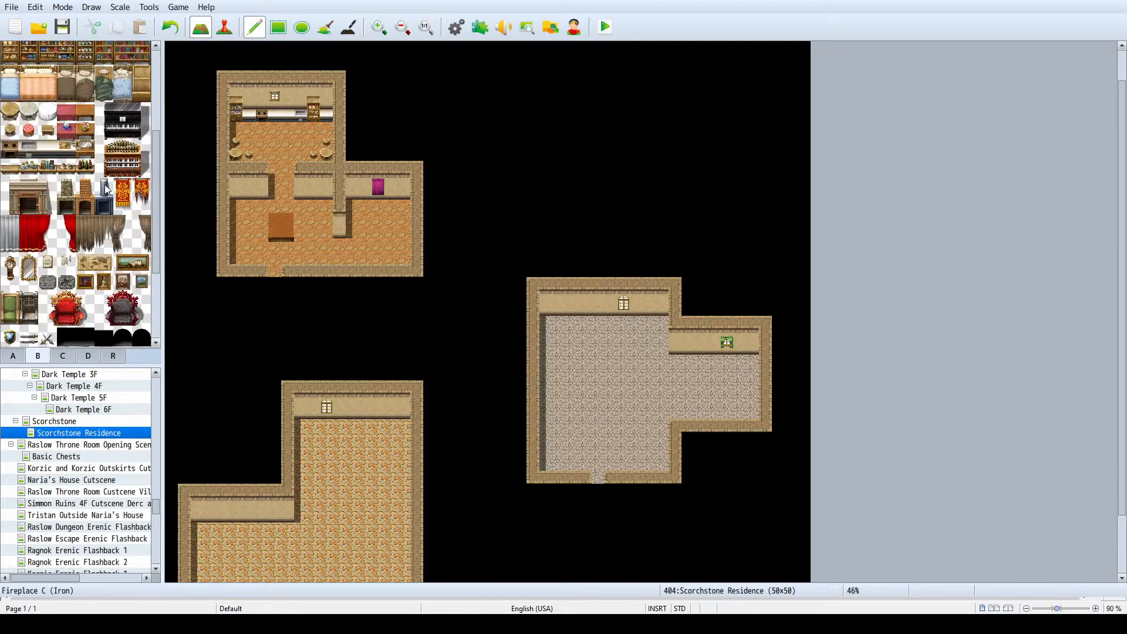
scroll(105, 188, up, 4)
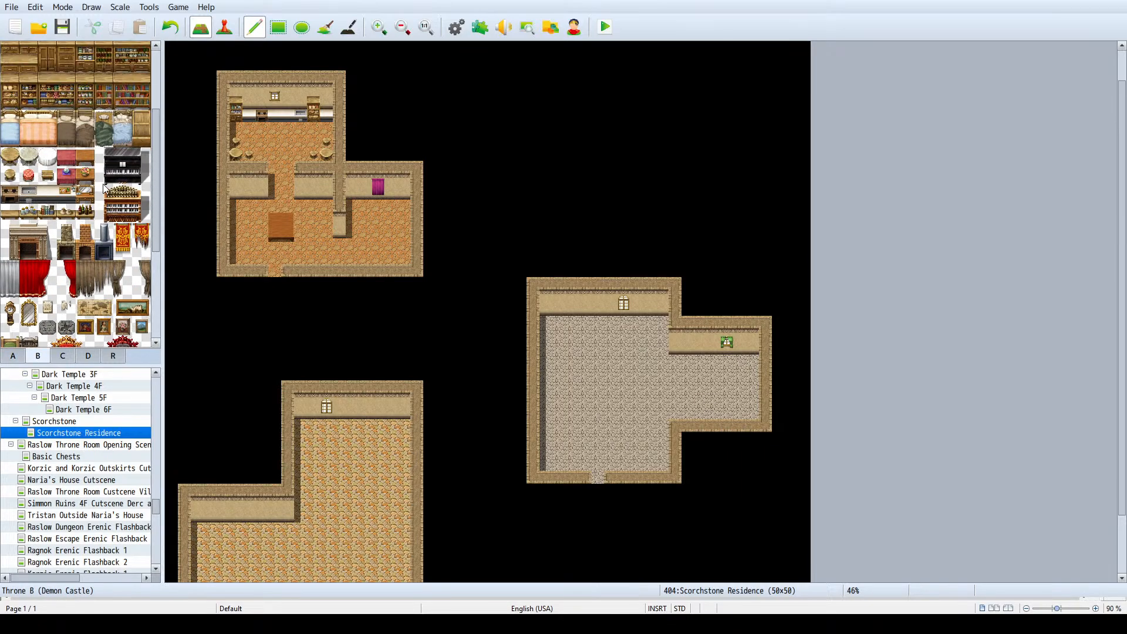
scroll(96, 218, up, 1)
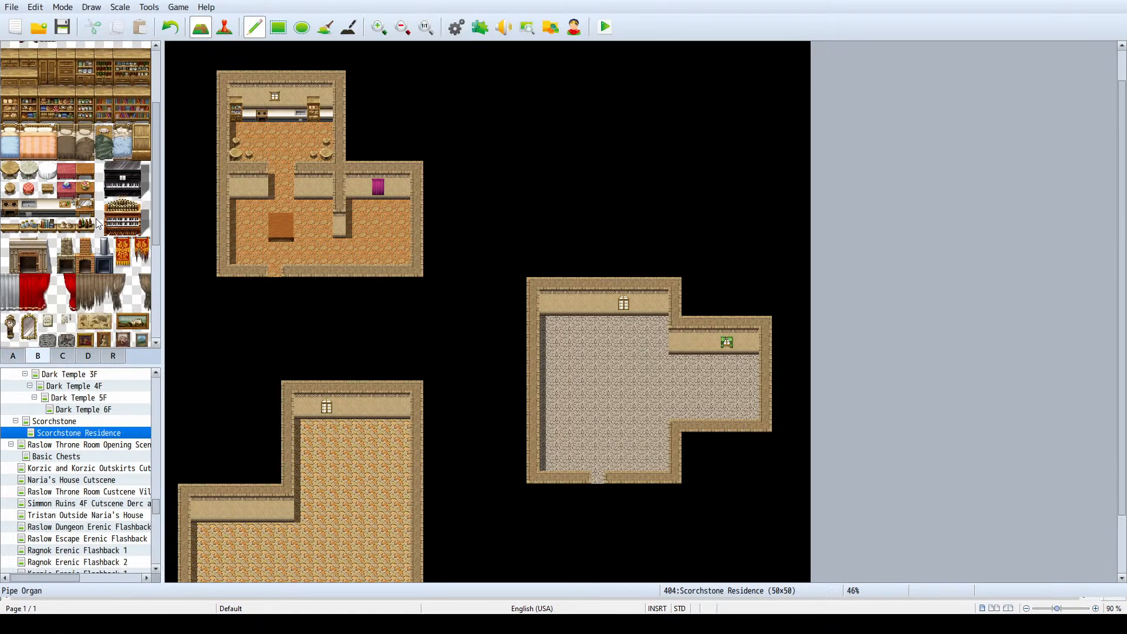
scroll(97, 224, down, 4)
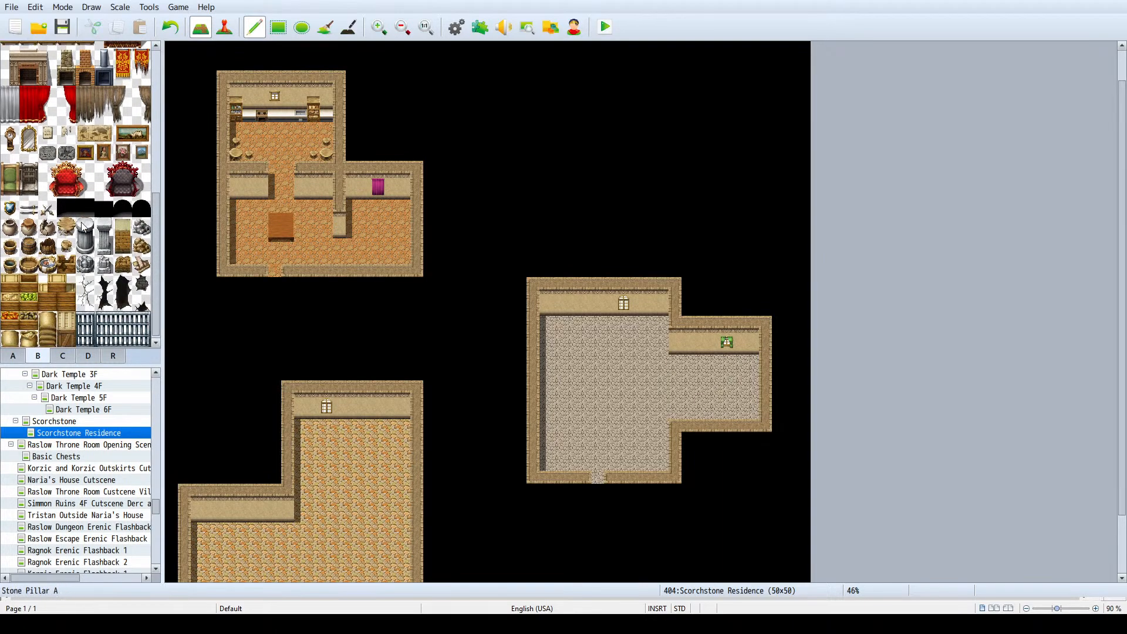
scroll(91, 214, up, 2)
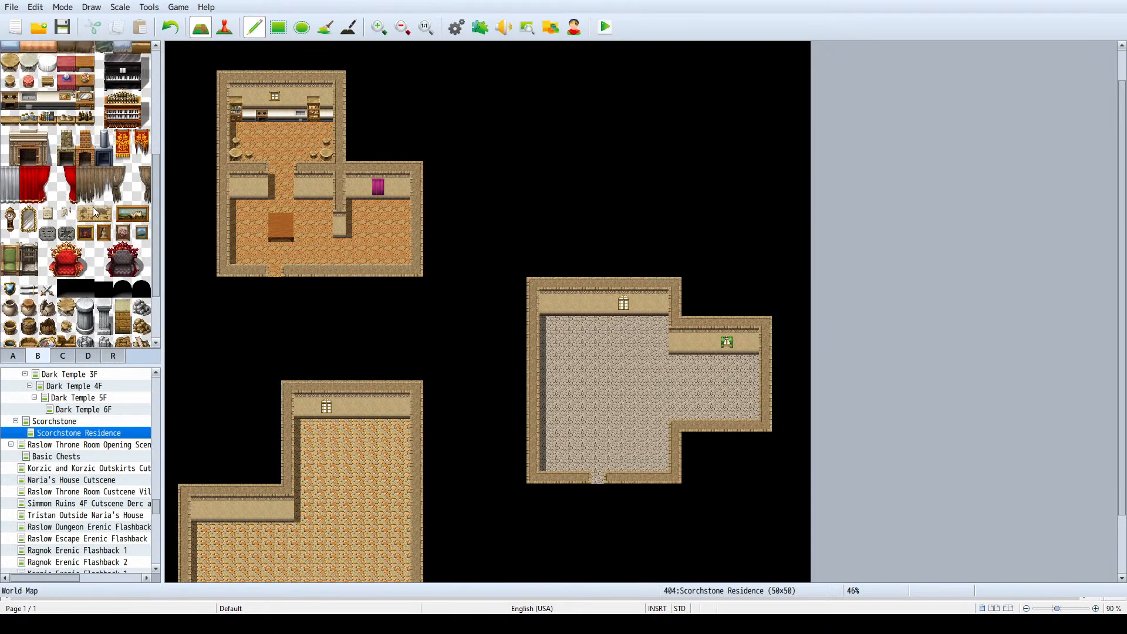
scroll(92, 206, up, 4)
- Place Stool A seats along the east and west sides of the front room's brown table, two per side
click(10, 234)
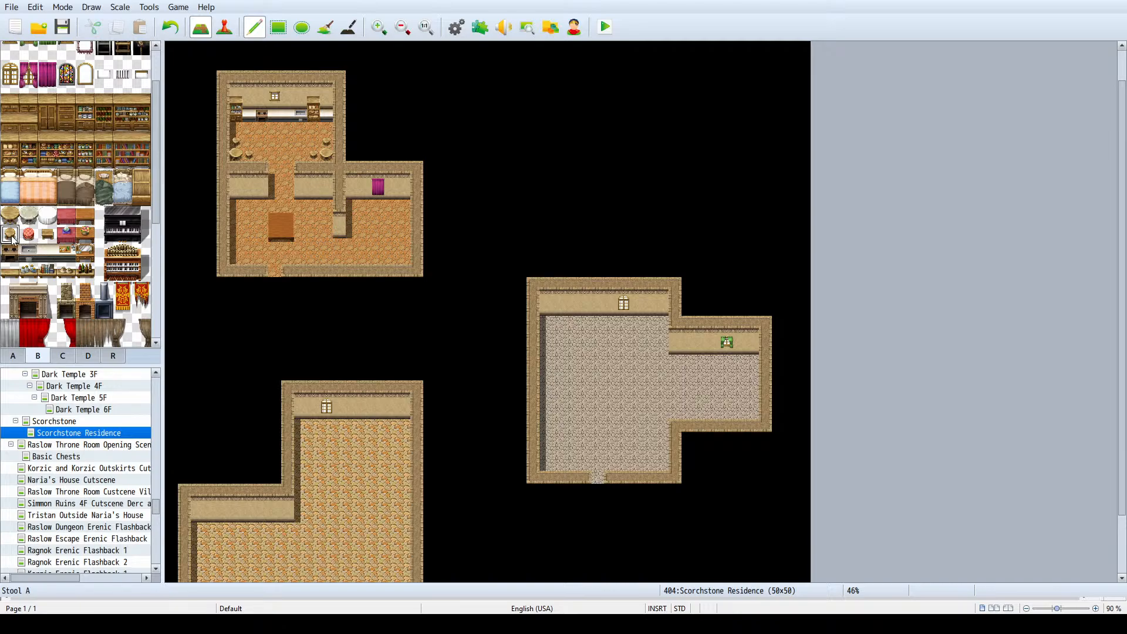
click(302, 233)
click(262, 220)
click(262, 232)
- Place a pink Large Bed in the northeast corner of the north house's east bedroom
scroll(135, 246, down, 3)
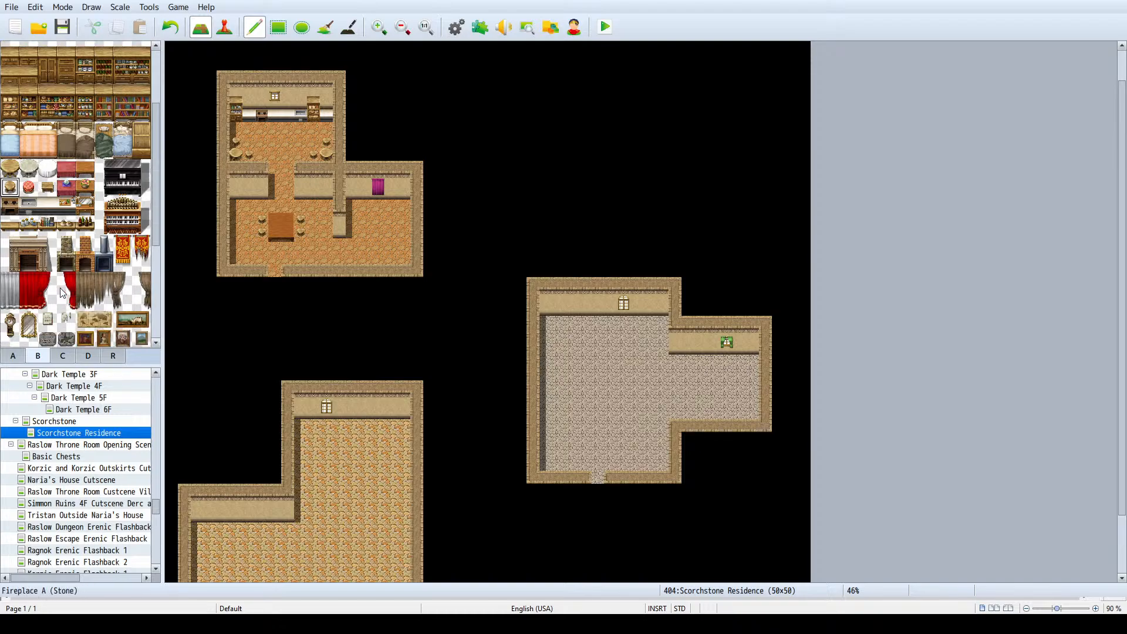
click(12, 356)
scroll(92, 182, down, 3)
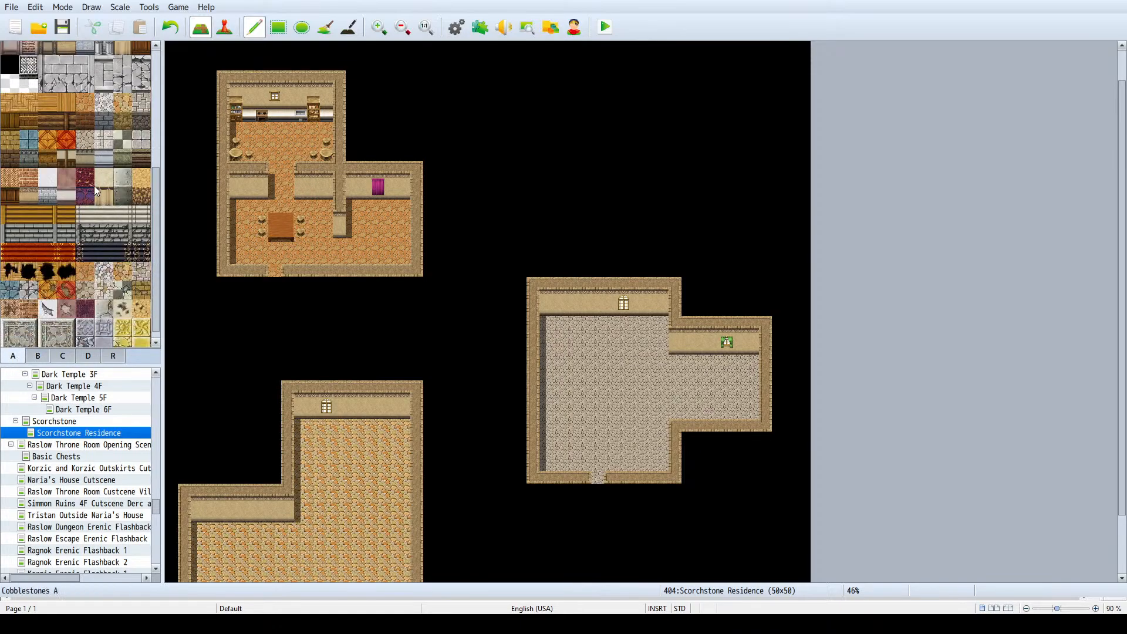
scroll(83, 183, up, 3)
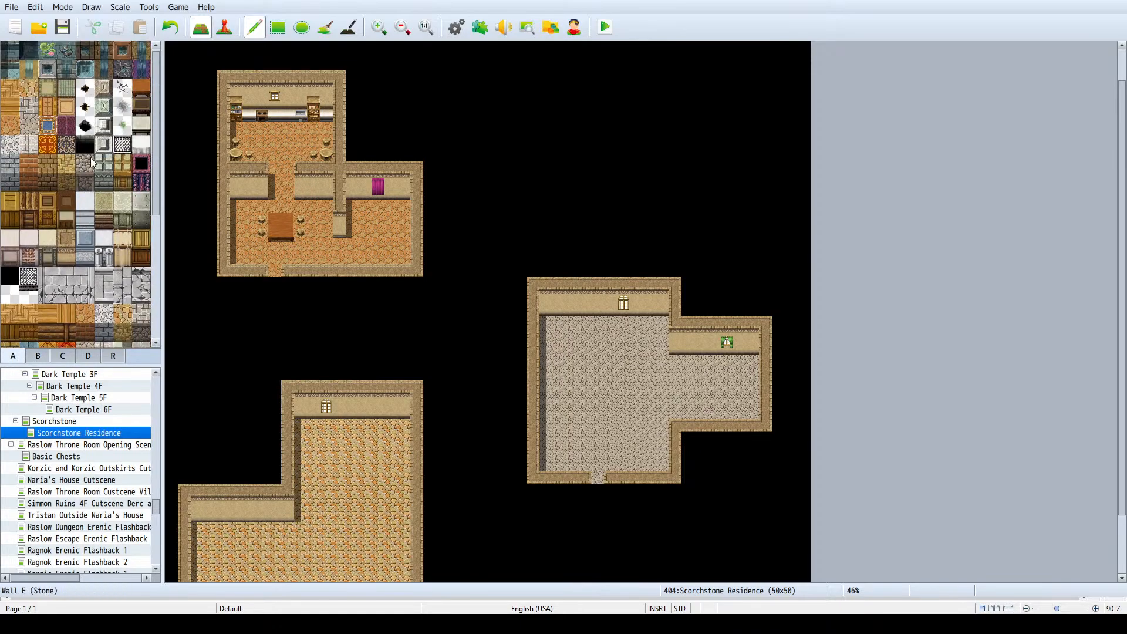
scroll(76, 231, down, 5)
click(64, 356)
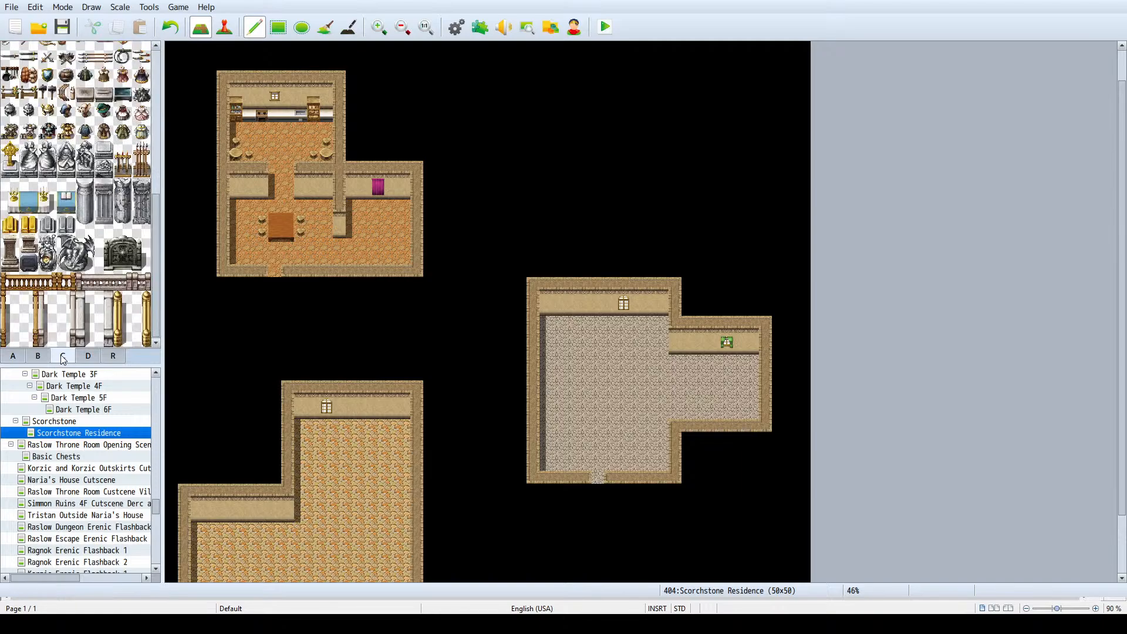
click(64, 357)
scroll(123, 156, down, 5)
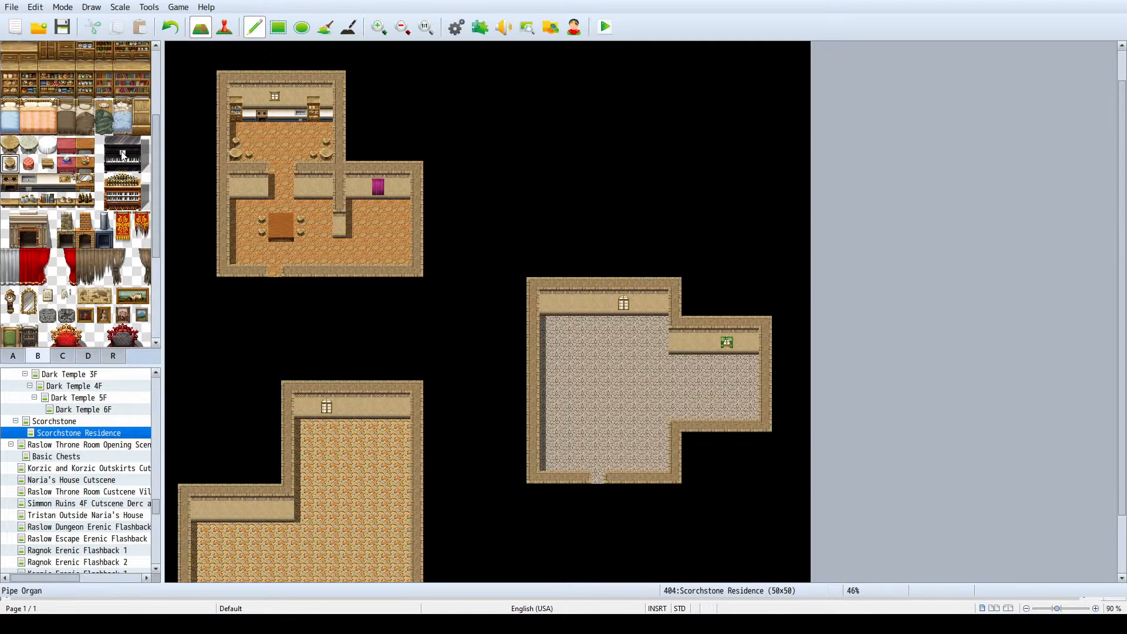
scroll(70, 170, up, 1)
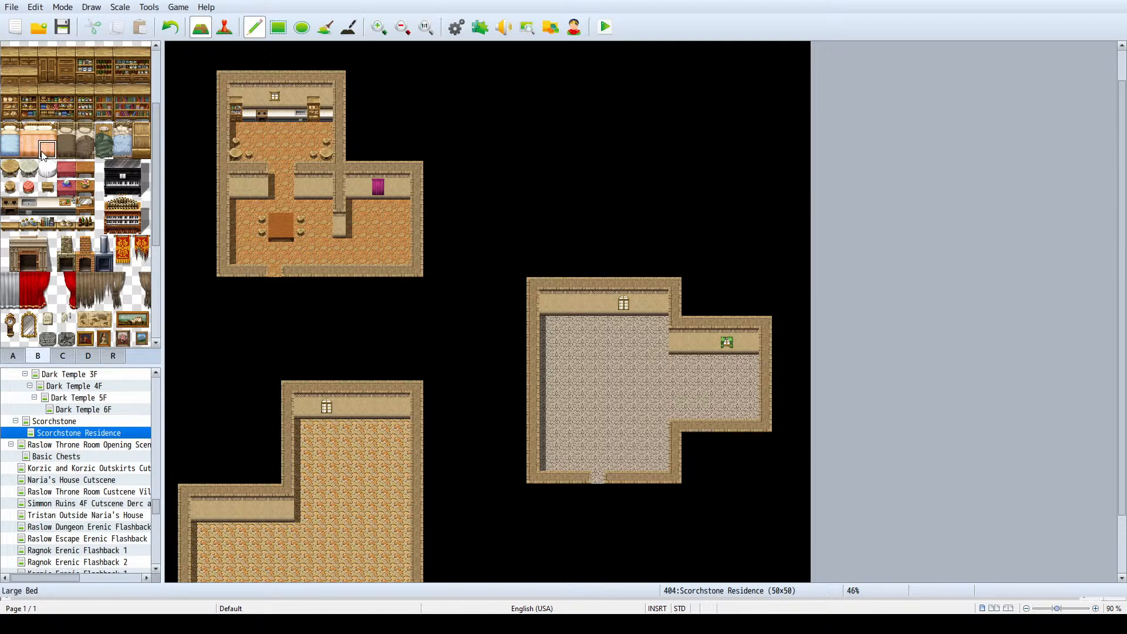
click(387, 205)
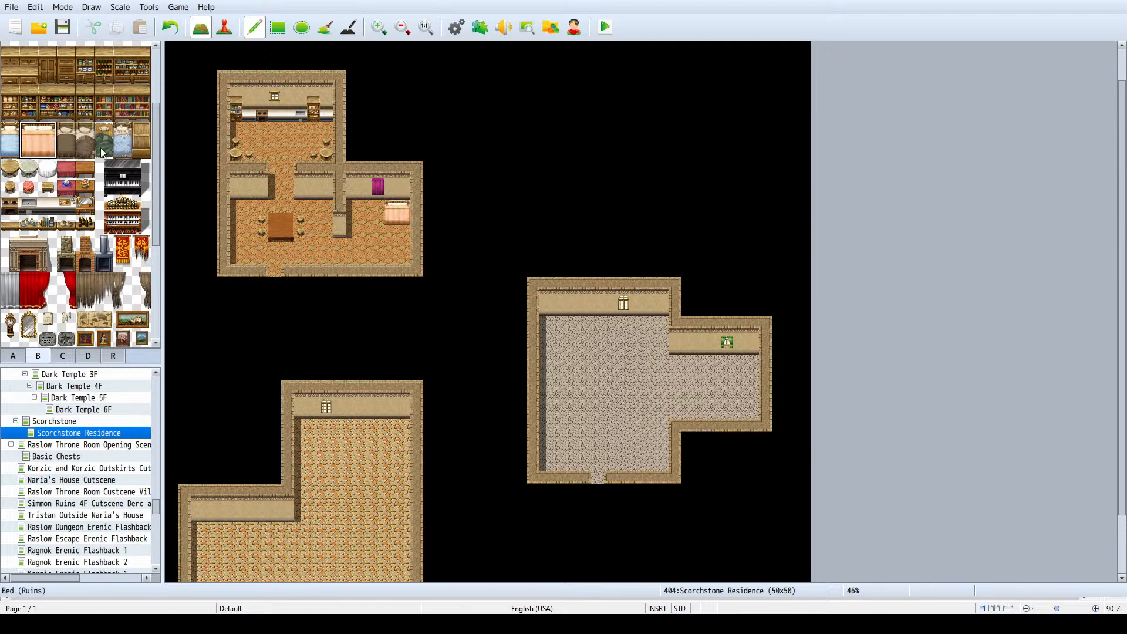
- Place a two-tile-wide wardrobe and drawer set against the bedroom's north wall, west of the magenta-curtained window
scroll(51, 146, up, 3)
click(52, 122)
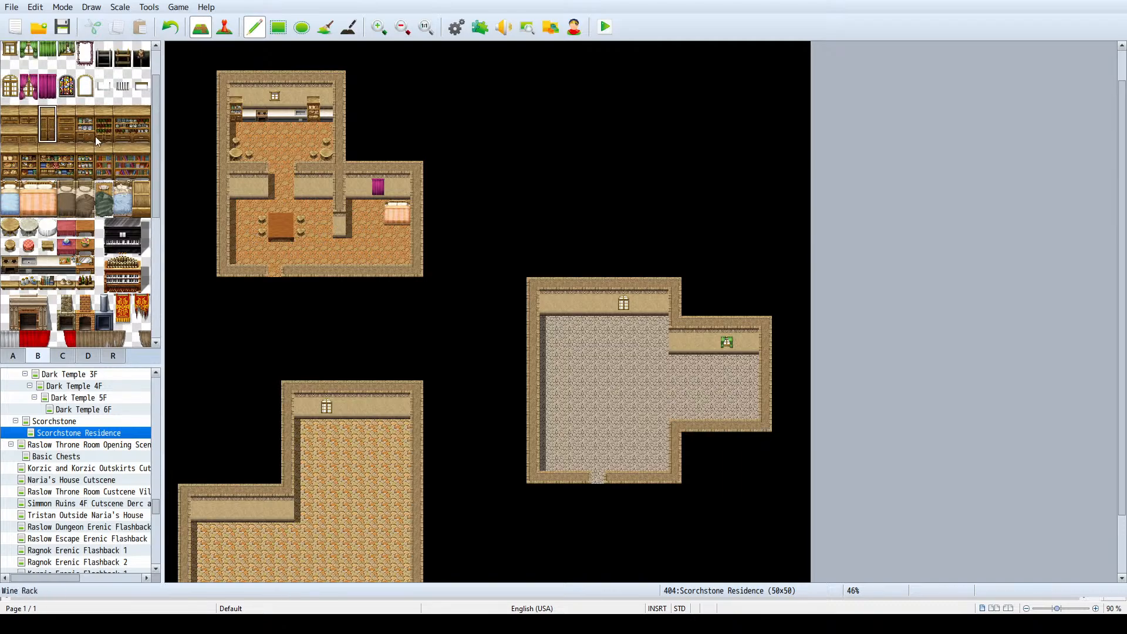
click(58, 133)
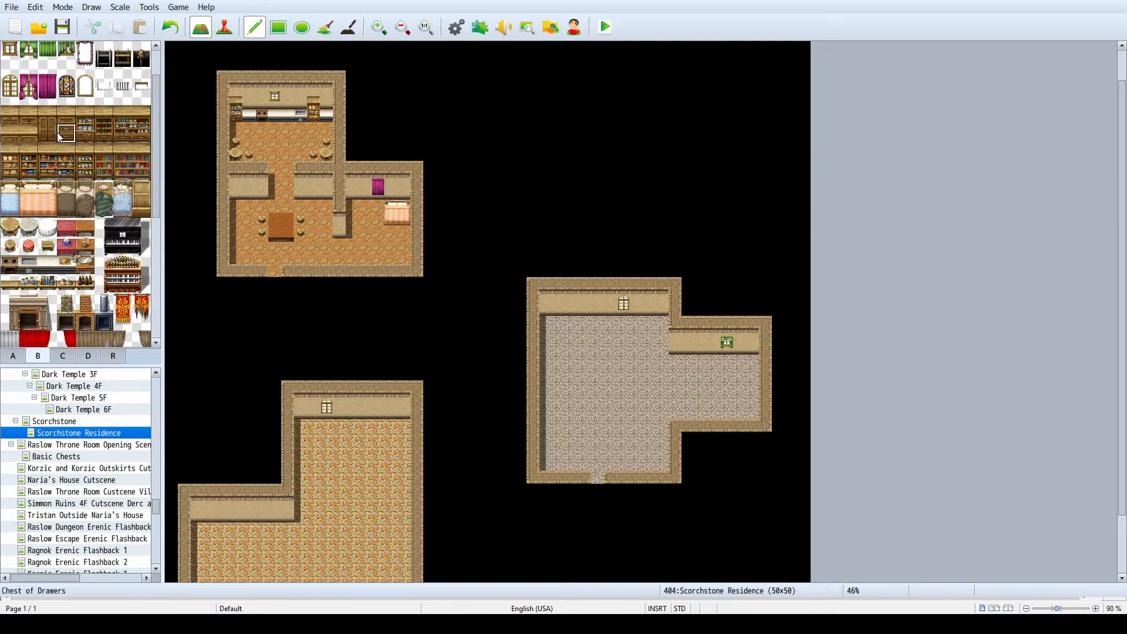
click(353, 196)
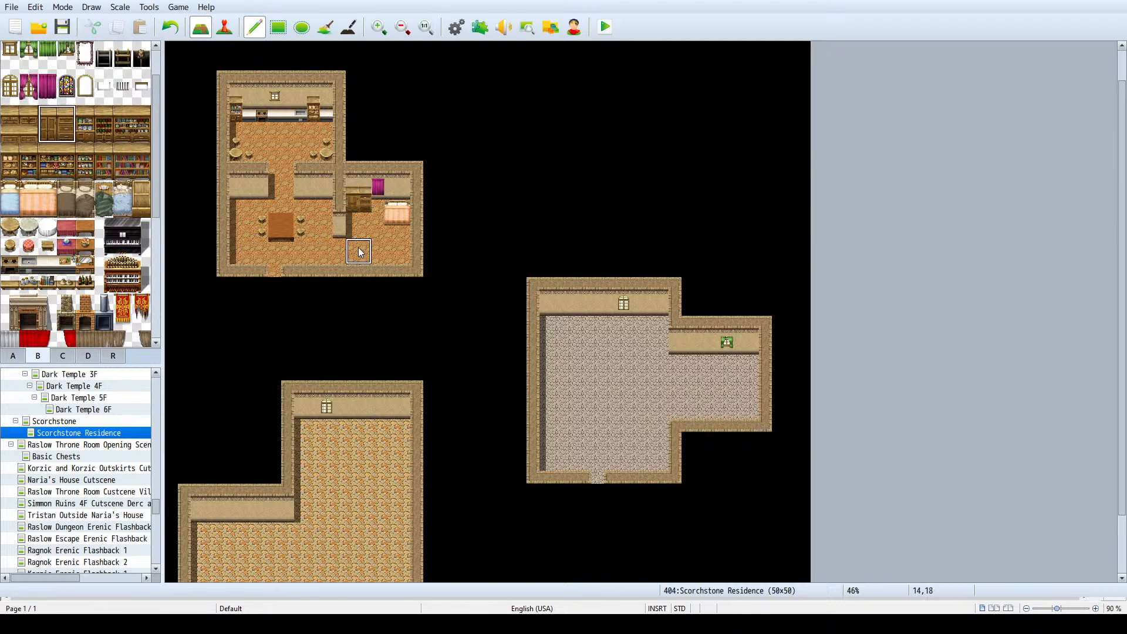
- Divide the southwest house's north wing with a north-south wall, and close its west room with a cross wall that leaves a doorway
click(10, 95)
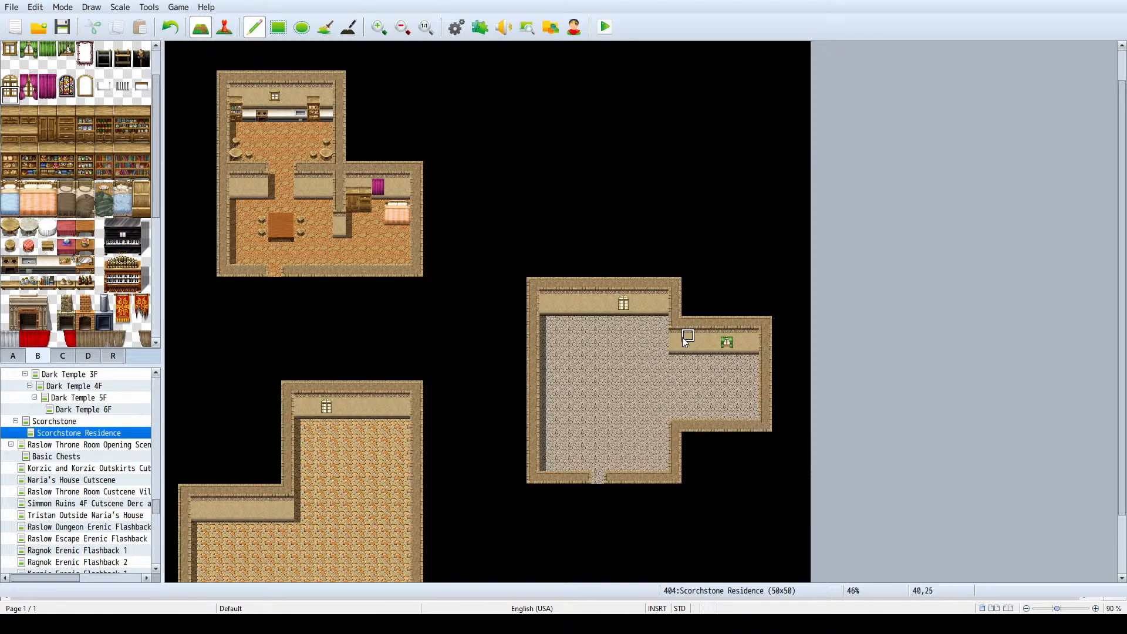
scroll(475, 255, down, 3)
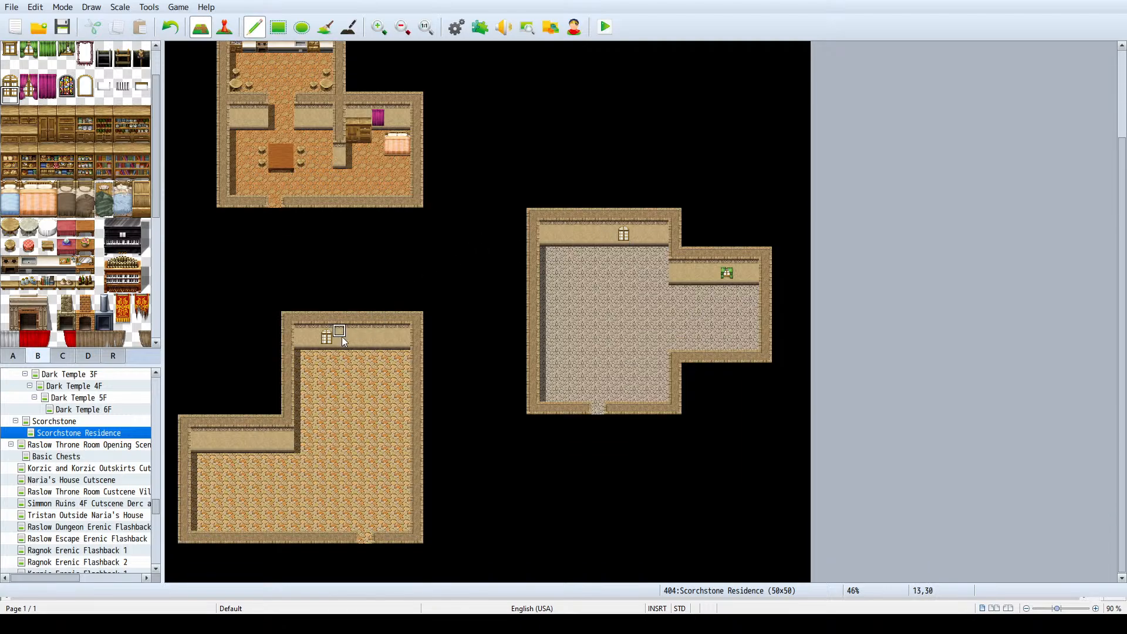
right_click(301, 409)
drag(352, 317, 342, 370)
key(ctrl+z)
mouse_move(357, 382)
mouse_down()
mouse_move(355, 437)
mouse_move(305, 424)
mouse_move(350, 425)
mouse_move(364, 329)
mouse_move(352, 420)
mouse_move(326, 421)
mouse_up()
key(ctrl+z)
key(ctrl+z)
right_click(316, 397)
right_drag(283, 433, 283, 442)
drag(286, 447, 350, 441)
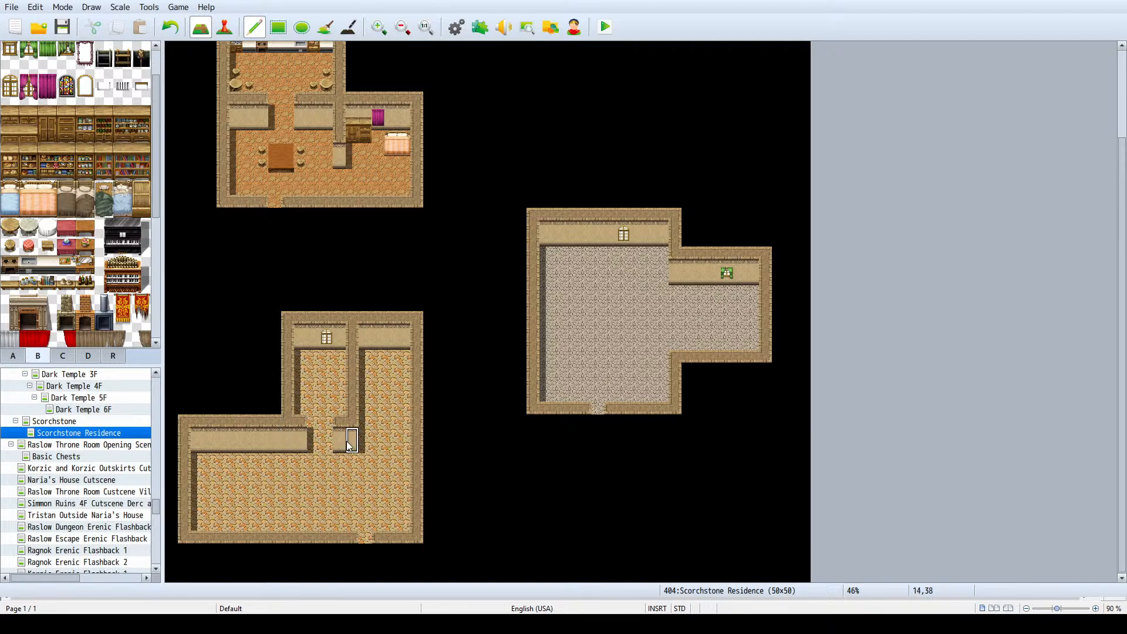
- Extend a wall south from the cross wall to separate the southwest house's west room, leaving a passage at its southern end
right_click(337, 356)
key(ctrl+z)
drag(283, 425, 288, 517)
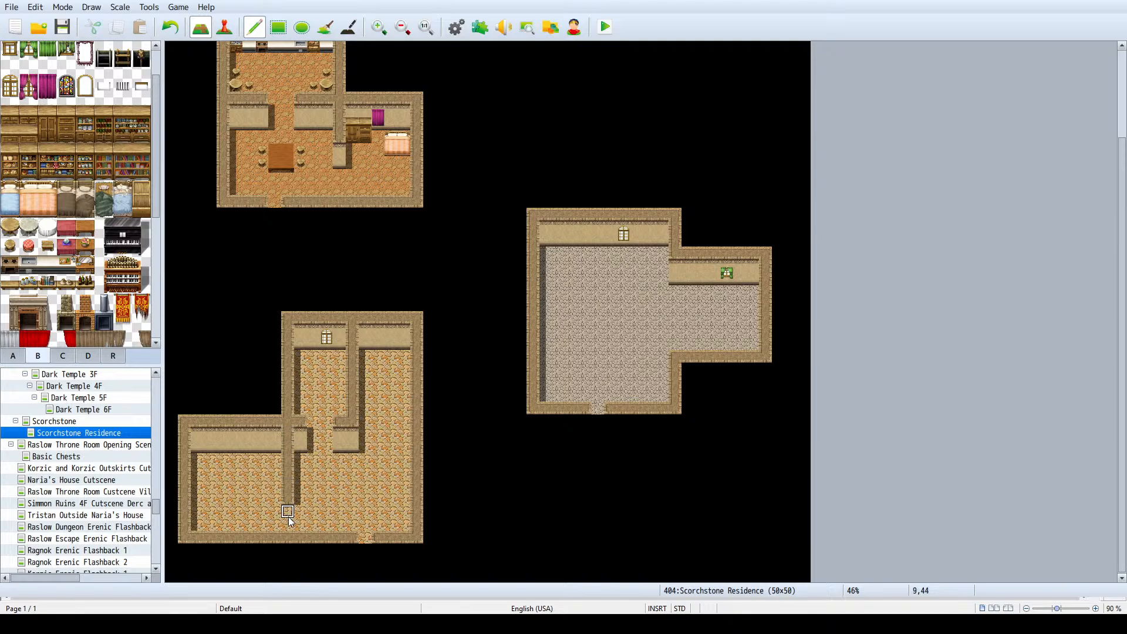
key(ctrl+z)
- Lengthen the short cross wall east of the doorway by two tiles, including its wall face
click(381, 427)
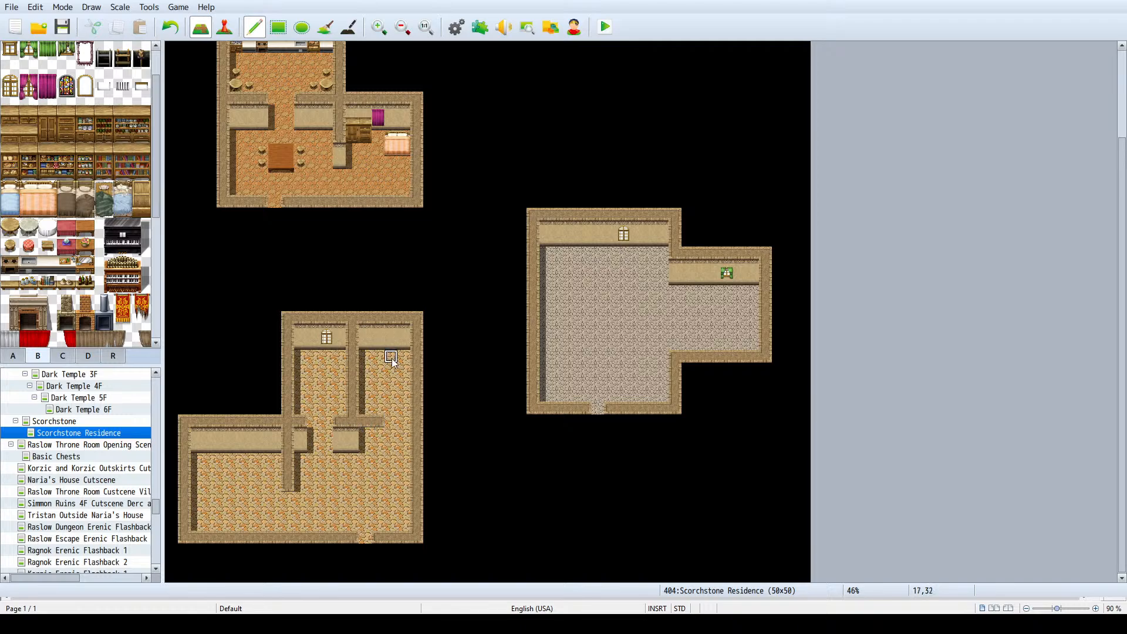
right_drag(351, 435, 351, 447)
click(364, 448)
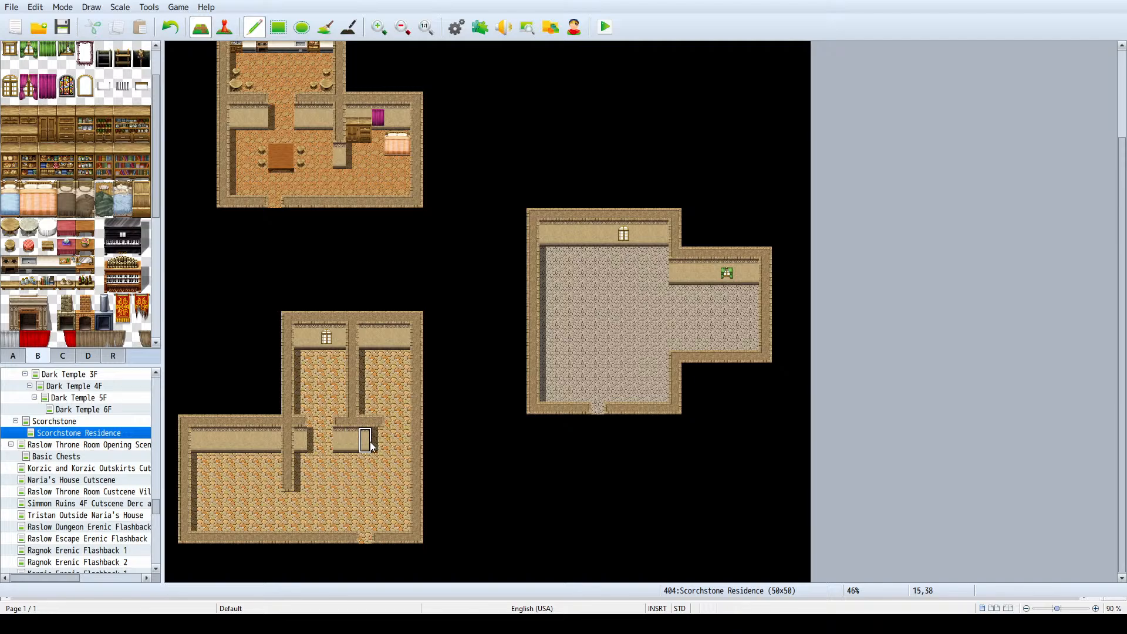
click(376, 446)
right_click(368, 455)
- Line the short cross wall's south face with a counter, stove, sink and two-tile-high dish cupboard
scroll(26, 256, down, 1)
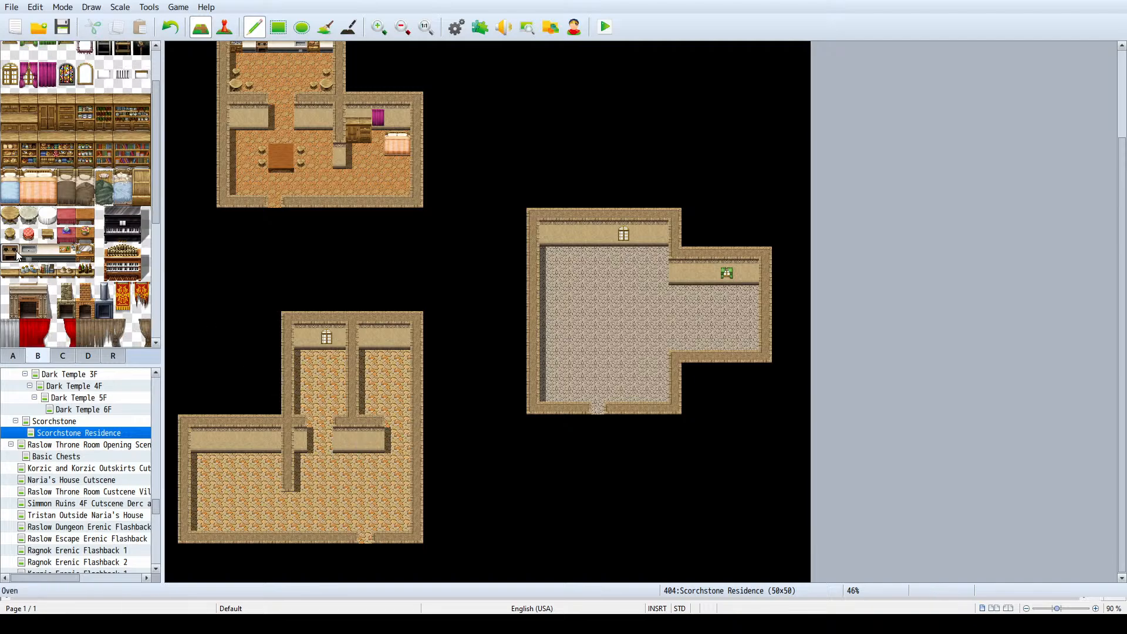
click(355, 456)
click(28, 253)
click(365, 459)
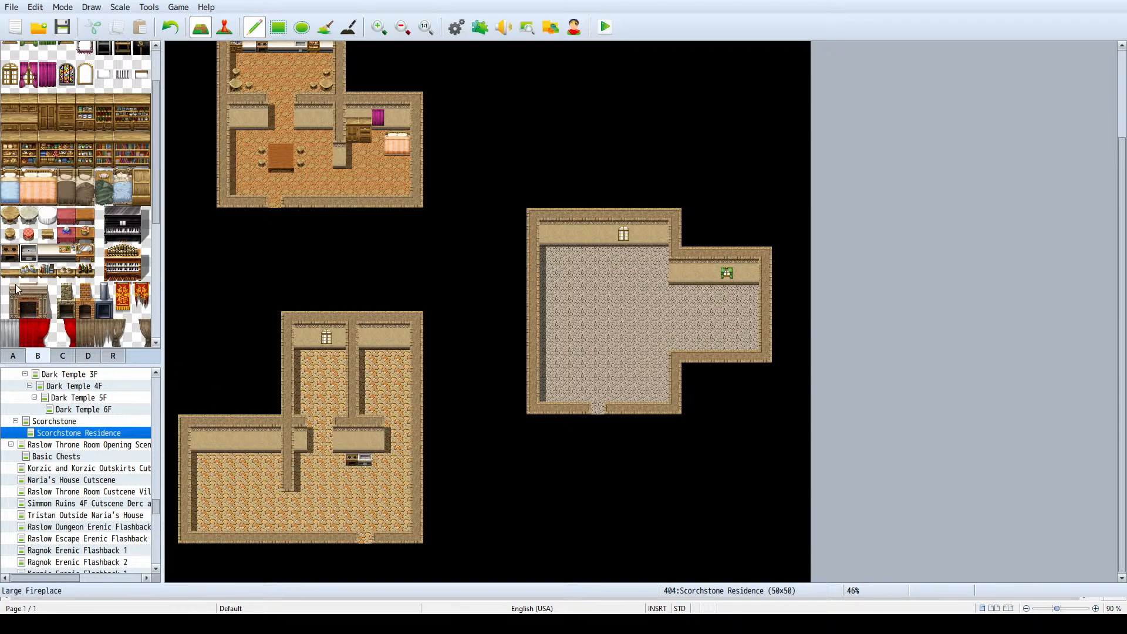
click(47, 253)
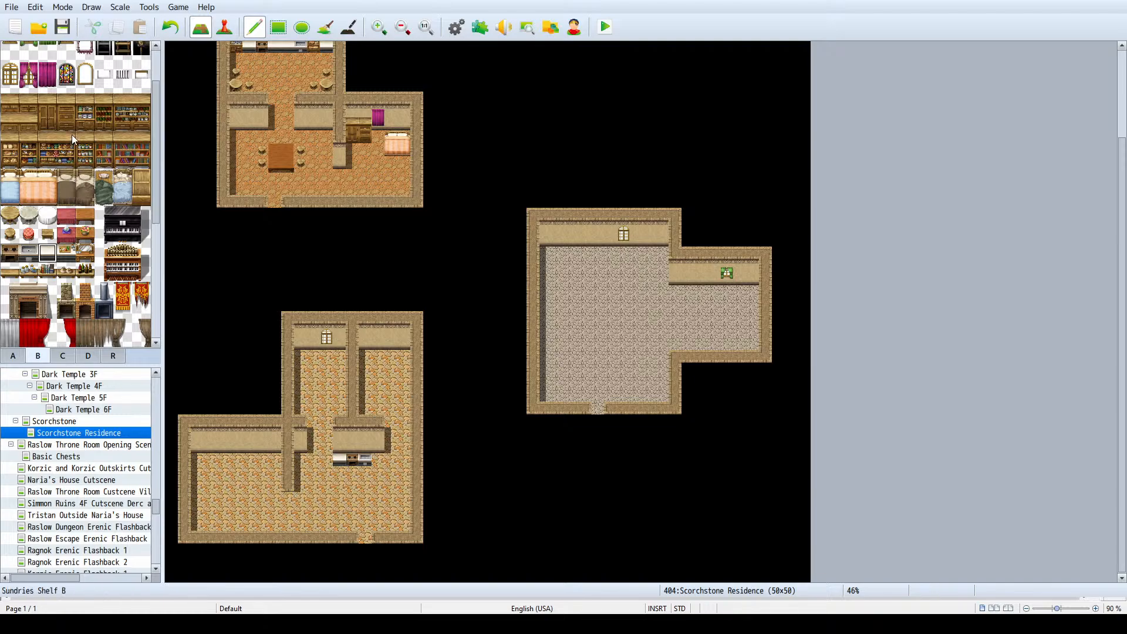
drag(86, 132, 86, 101)
click(379, 452)
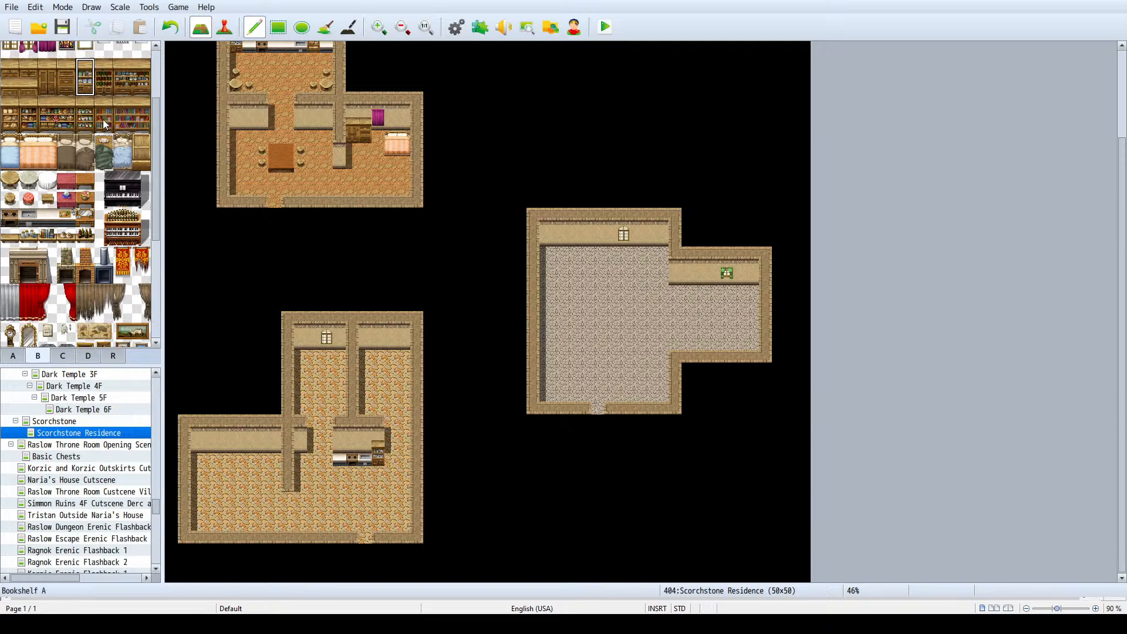
- Add simple wall shelves above the kitchen fittings, west of the dish cupboard
scroll(67, 204, down, 2)
scroll(67, 203, down, 1)
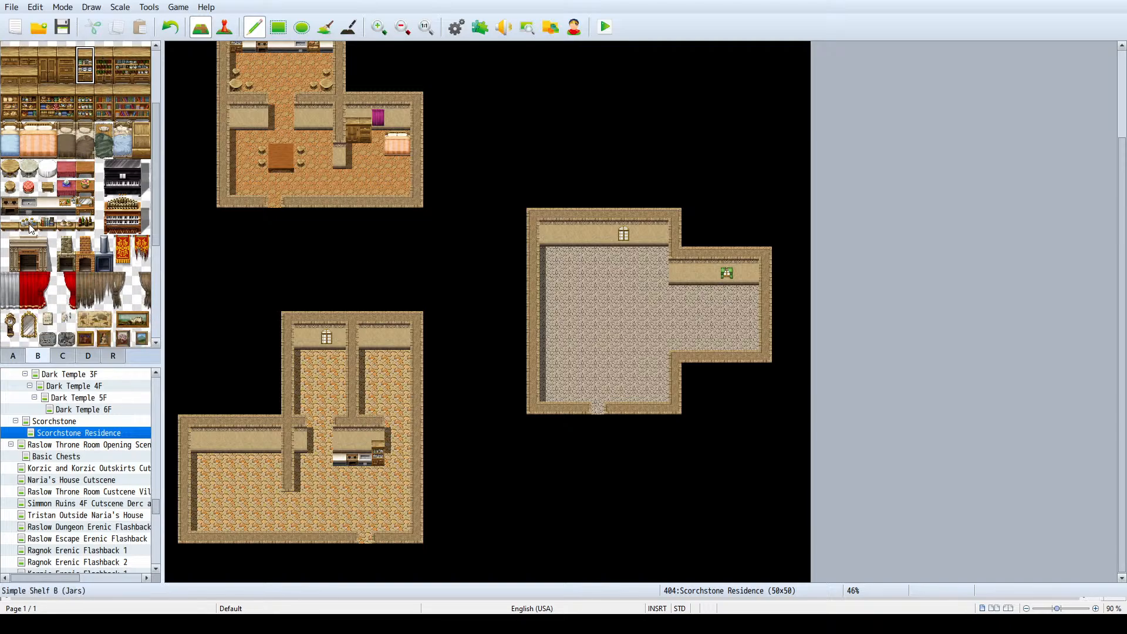
click(10, 227)
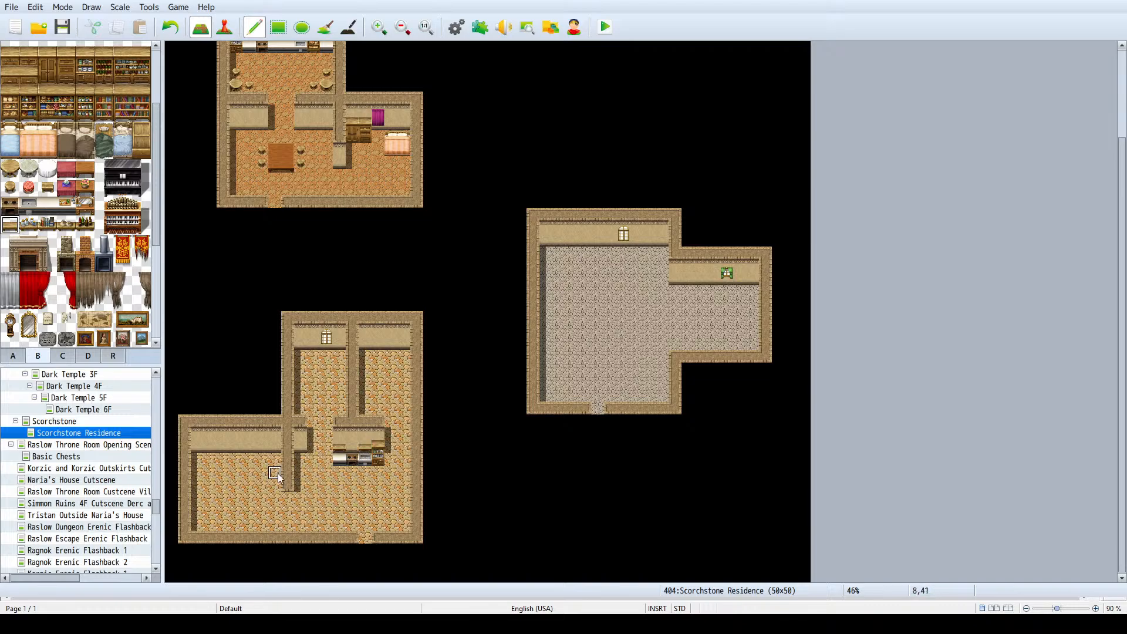
right_click(288, 396)
- Place a brown table four tiles wide and two tiles deep south of the kitchen fittings
scroll(82, 184, up, 3)
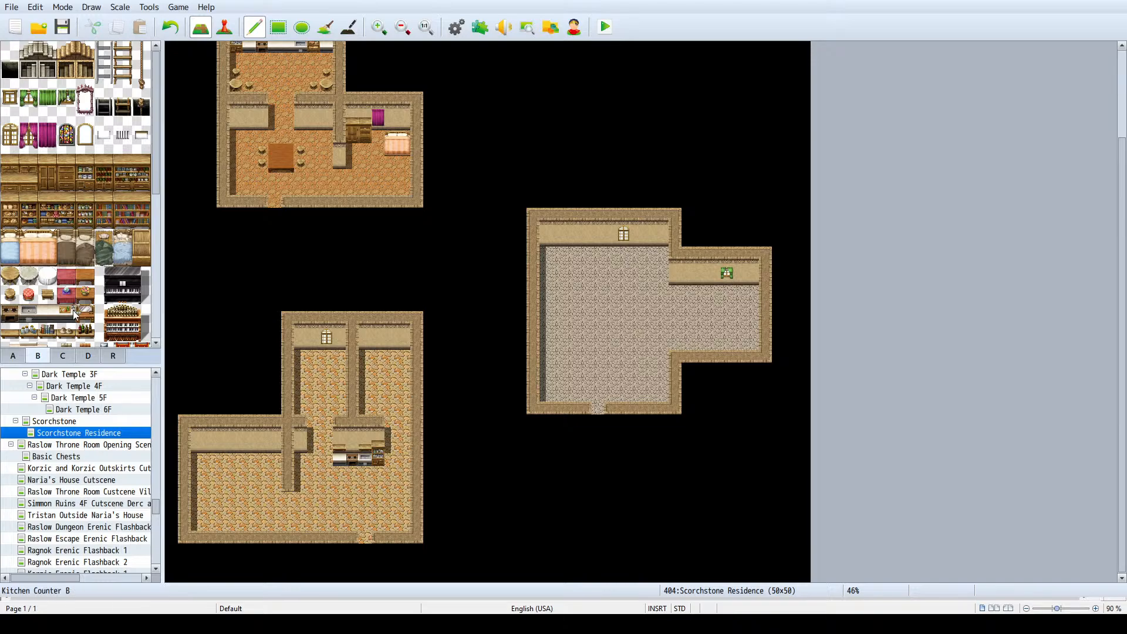
click(13, 356)
scroll(100, 151, down, 3)
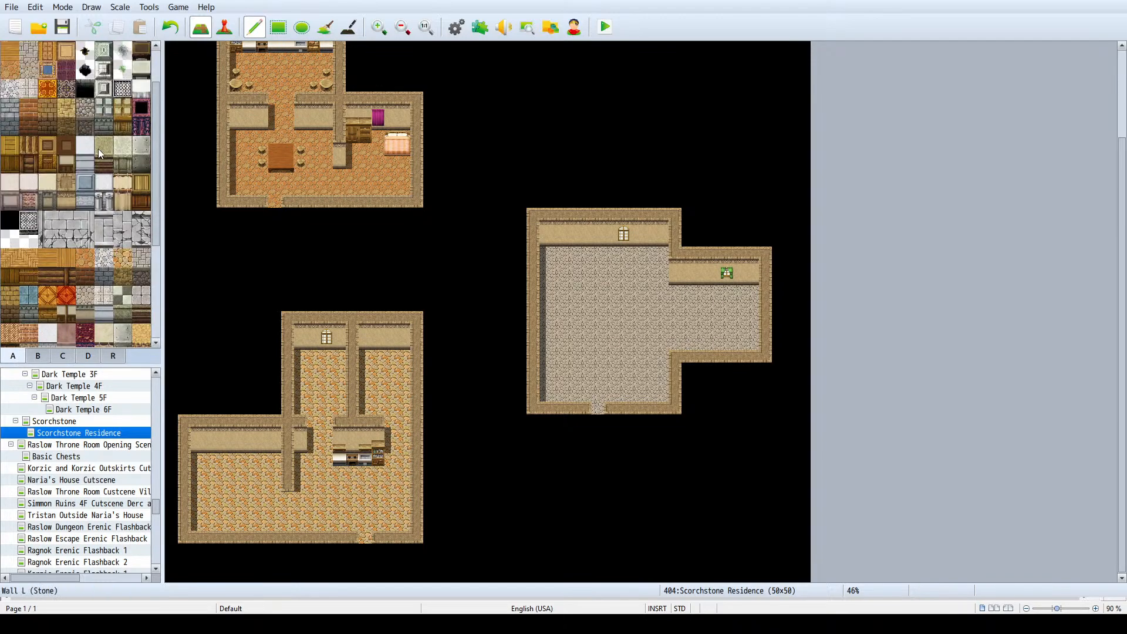
click(142, 88)
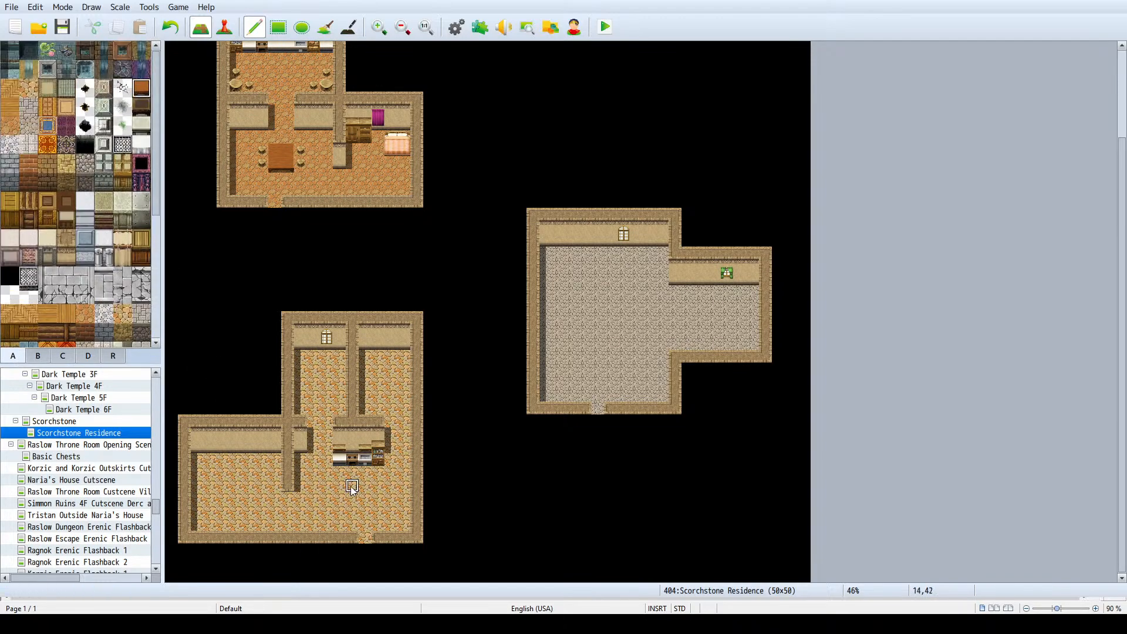
mouse_move(358, 499)
mouse_down()
mouse_move(365, 486)
mouse_move(340, 499)
mouse_move(379, 487)
mouse_move(378, 503)
mouse_up()
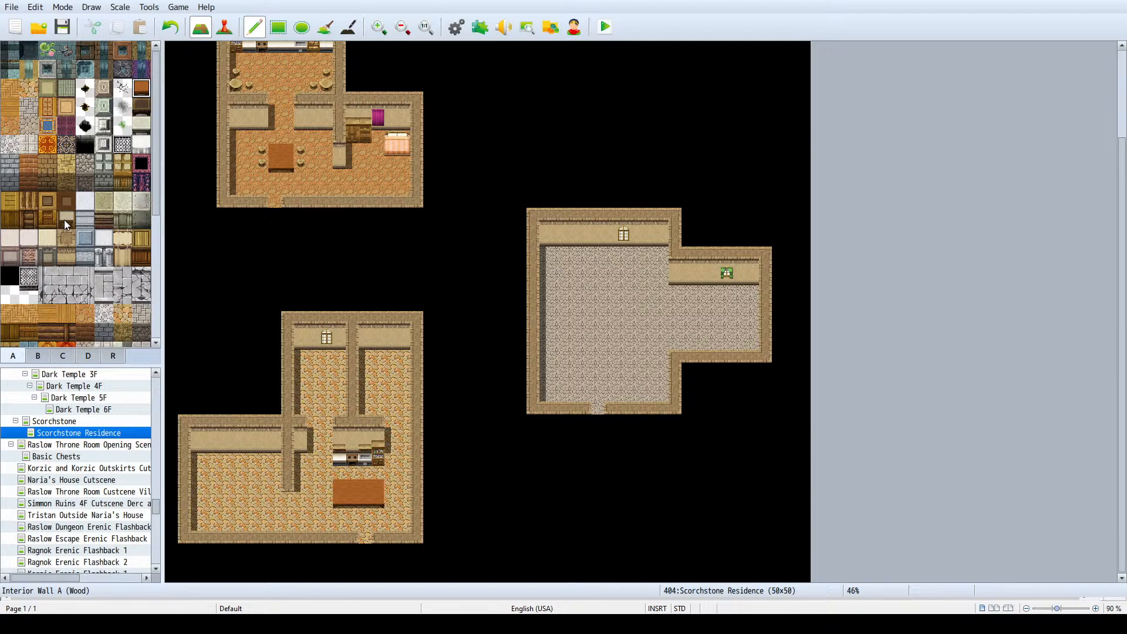
- Place Stool A seats at the west and east ends of the long brown table, two per end
scroll(65, 219, down, 2)
click(38, 356)
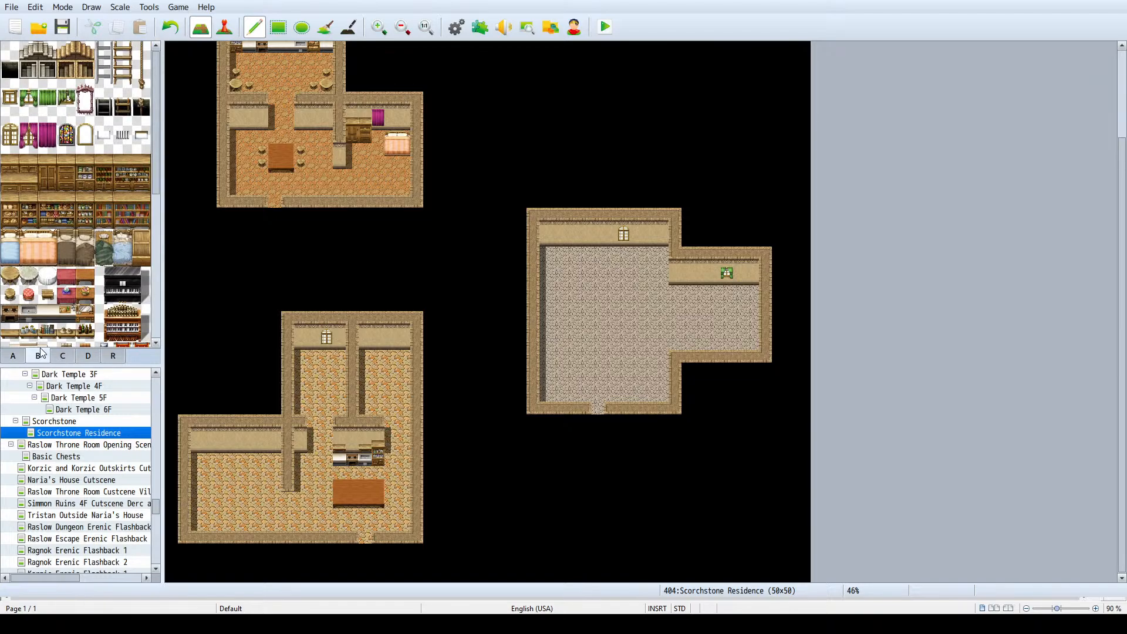
click(9, 294)
click(393, 501)
click(393, 487)
- Finish the southern end of the west room's partition with a two-tile-high wall face
right_drag(294, 451, 298, 450)
click(289, 509)
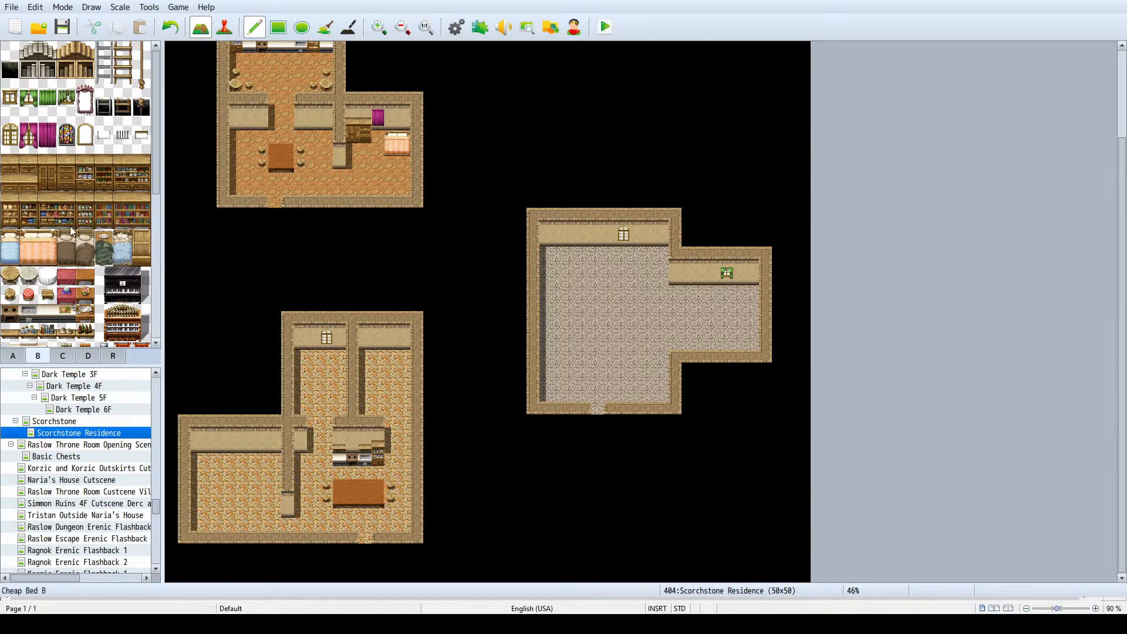
- Place a blue single bed in the northwest corner of the north wing and copy the wing's window to its eastern wall section
click(10, 243)
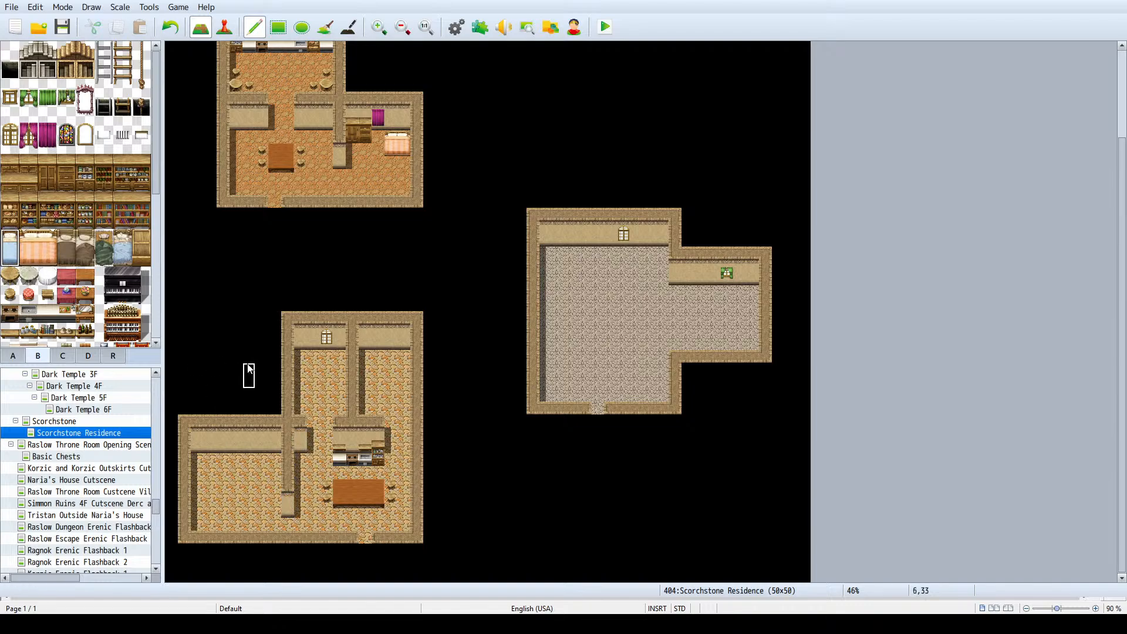
click(311, 356)
click(301, 361)
right_drag(327, 348, 327, 343)
click(393, 345)
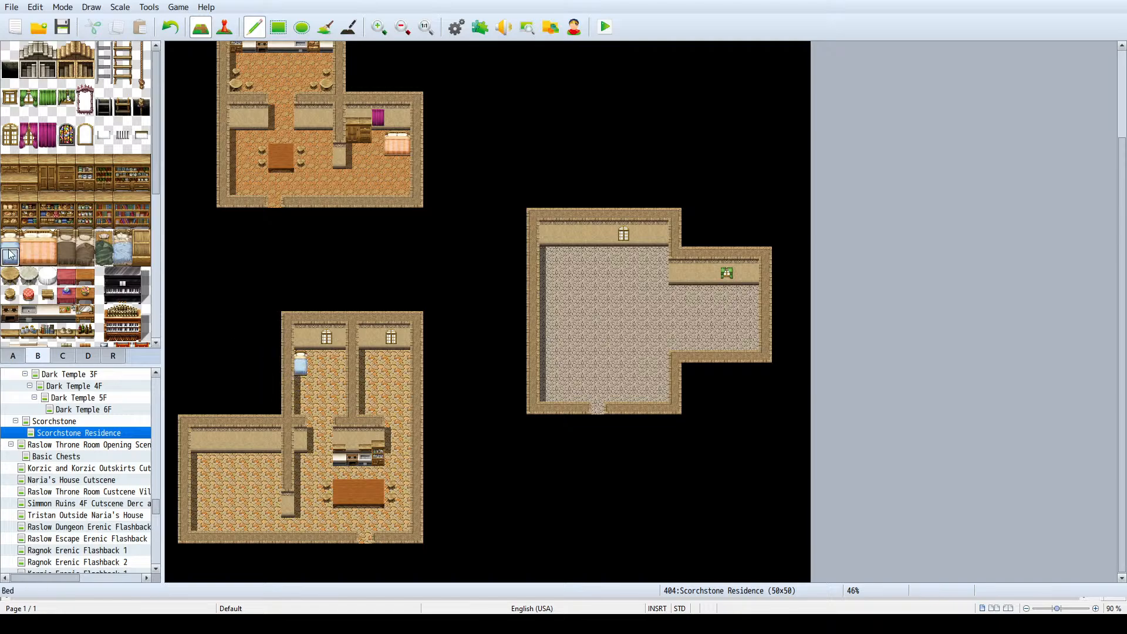
- Furnish the west room with a pink Large Bed in its northwest corner and a small brown table in its northeast corner
click(32, 259)
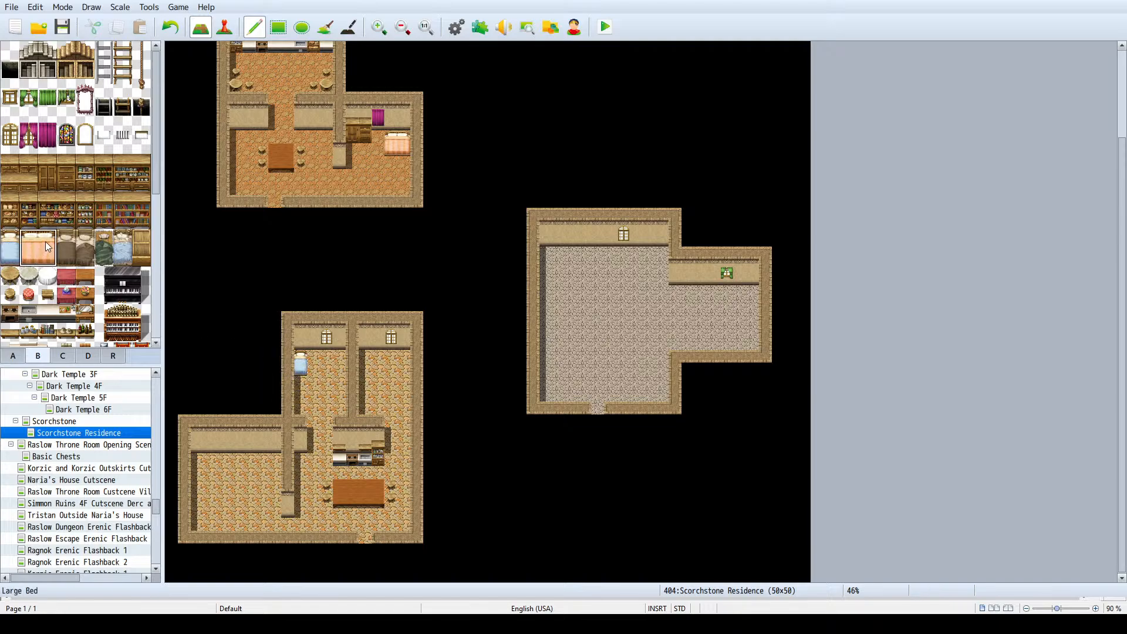
click(199, 464)
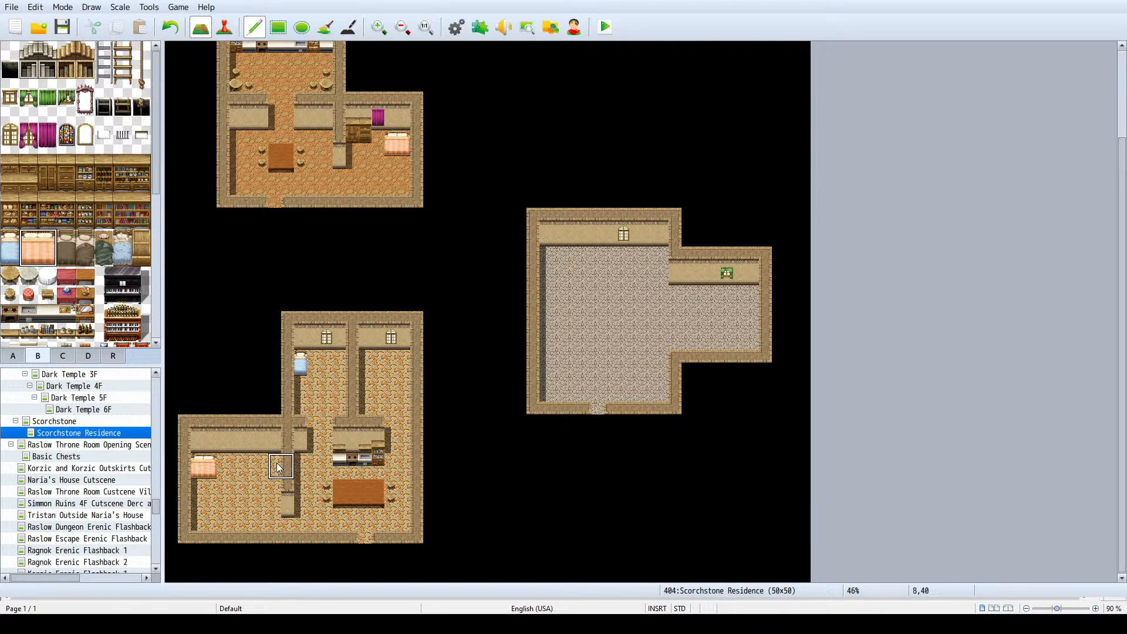
click(73, 295)
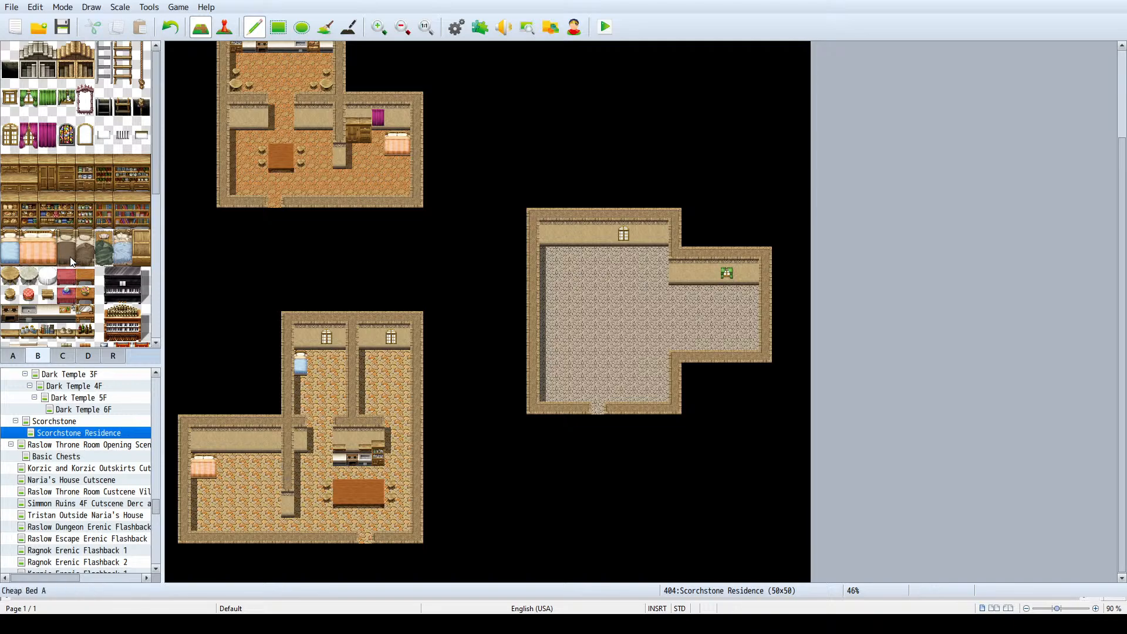
click(10, 295)
click(85, 275)
click(274, 459)
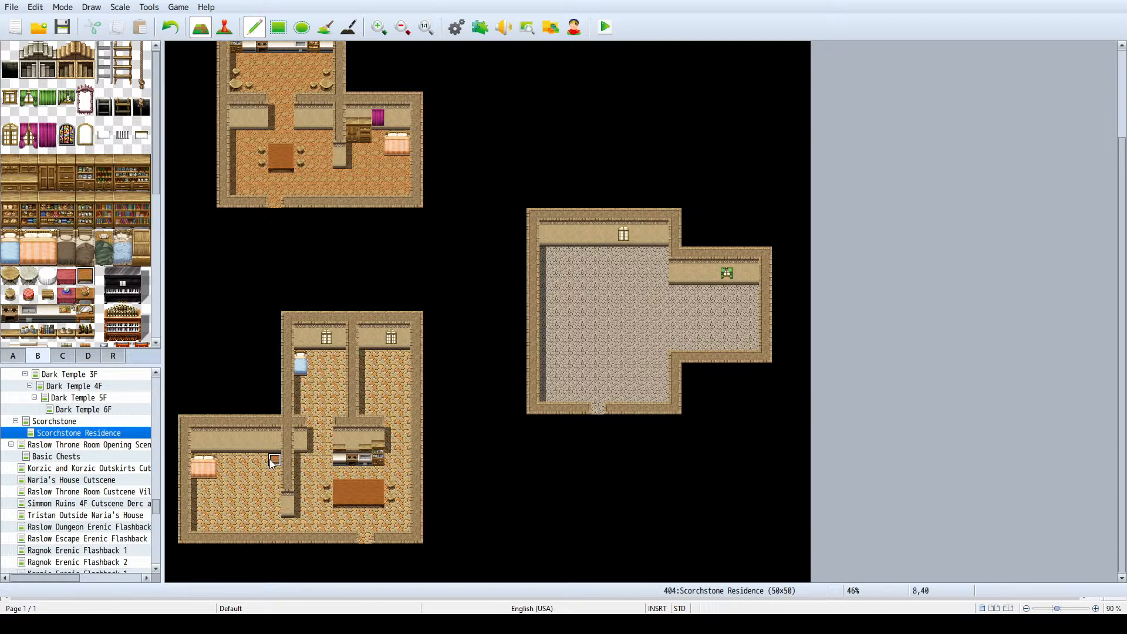
- Place a Stool A seat directly south of the small brown table in the west room
click(10, 294)
click(276, 473)
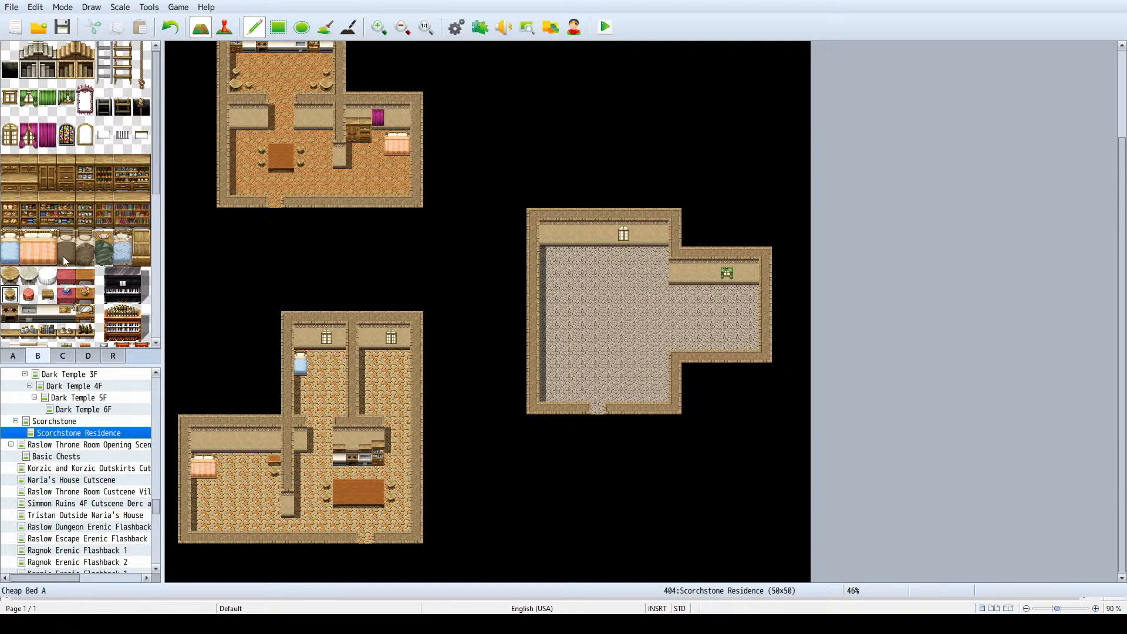
- Look through the furniture, decoration and item tiles for further furnishings for the west room
scroll(64, 244, down, 1)
scroll(62, 243, down, 5)
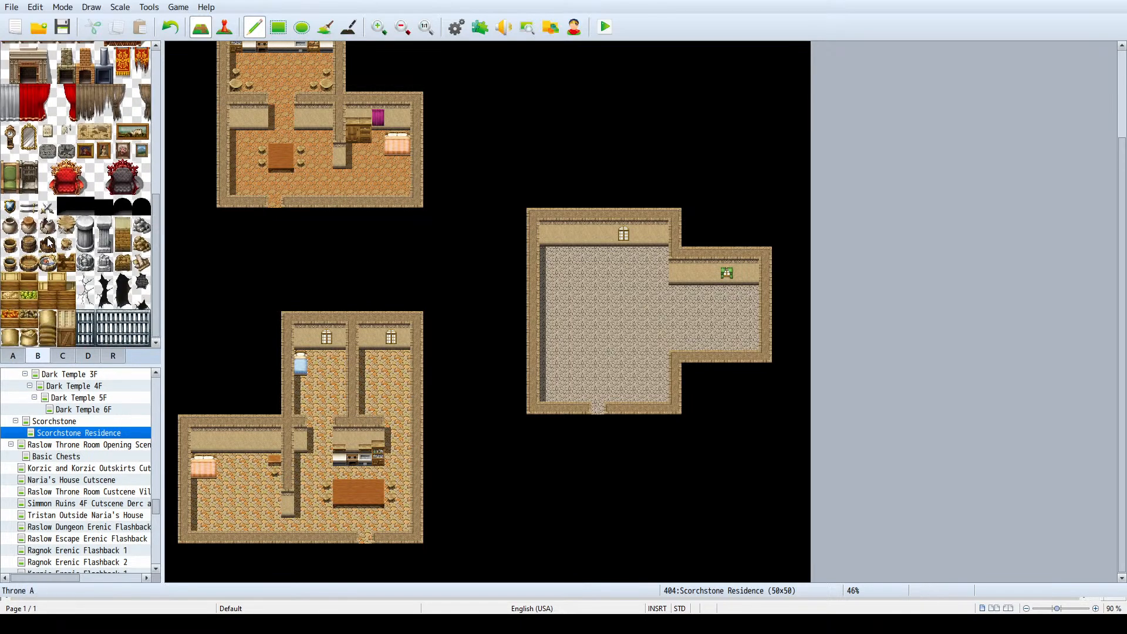
scroll(47, 243, down, 2)
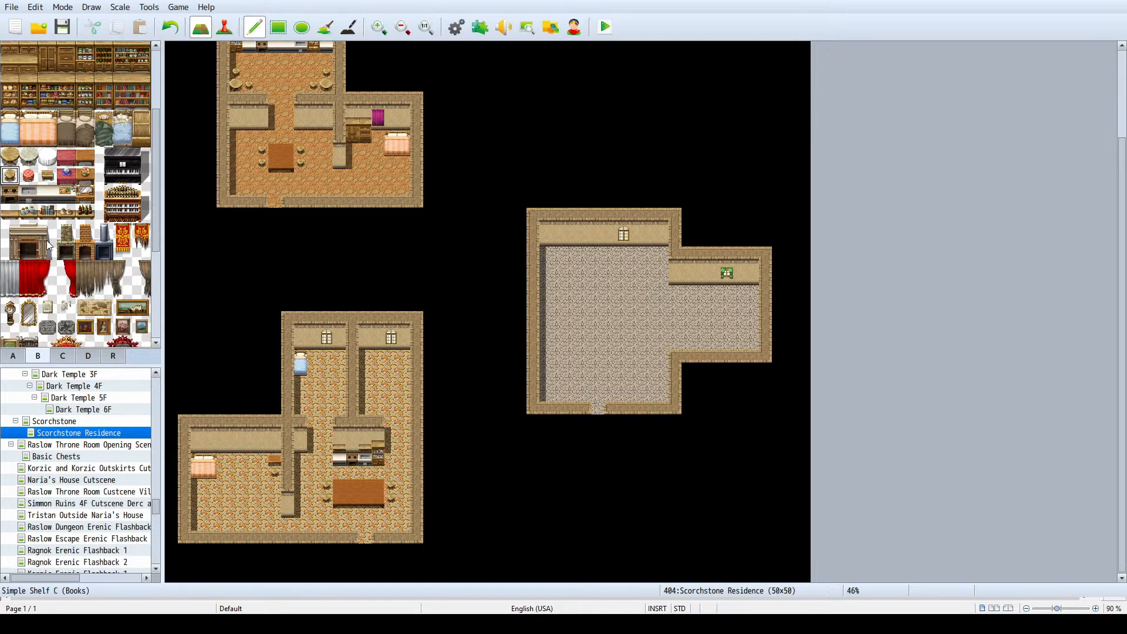
scroll(48, 246, down, 1)
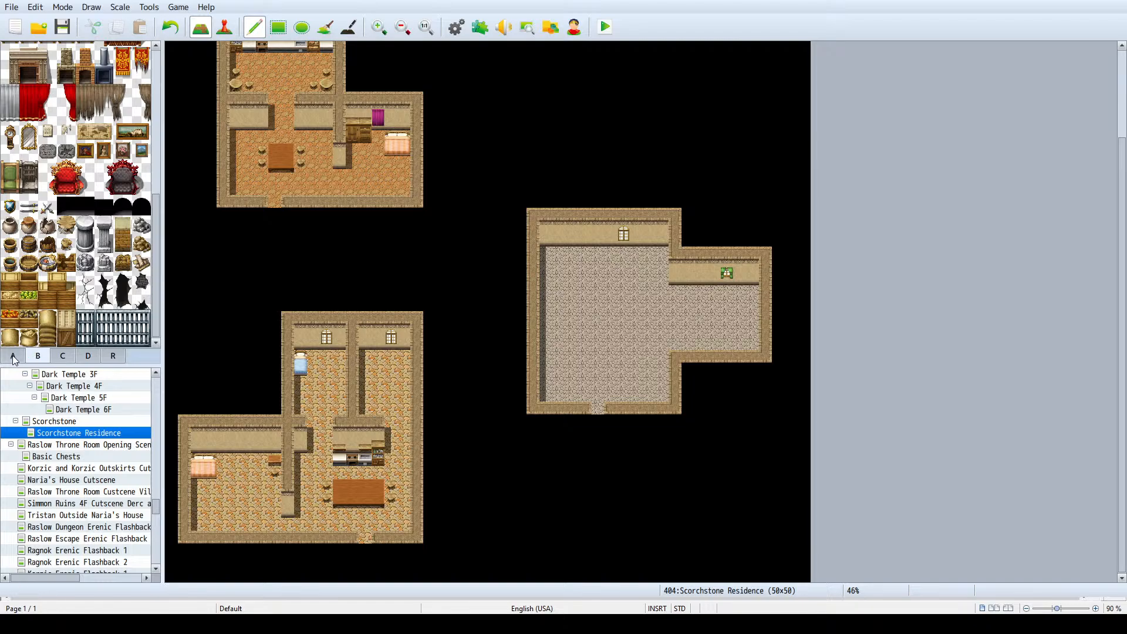
scroll(65, 247, up, 6)
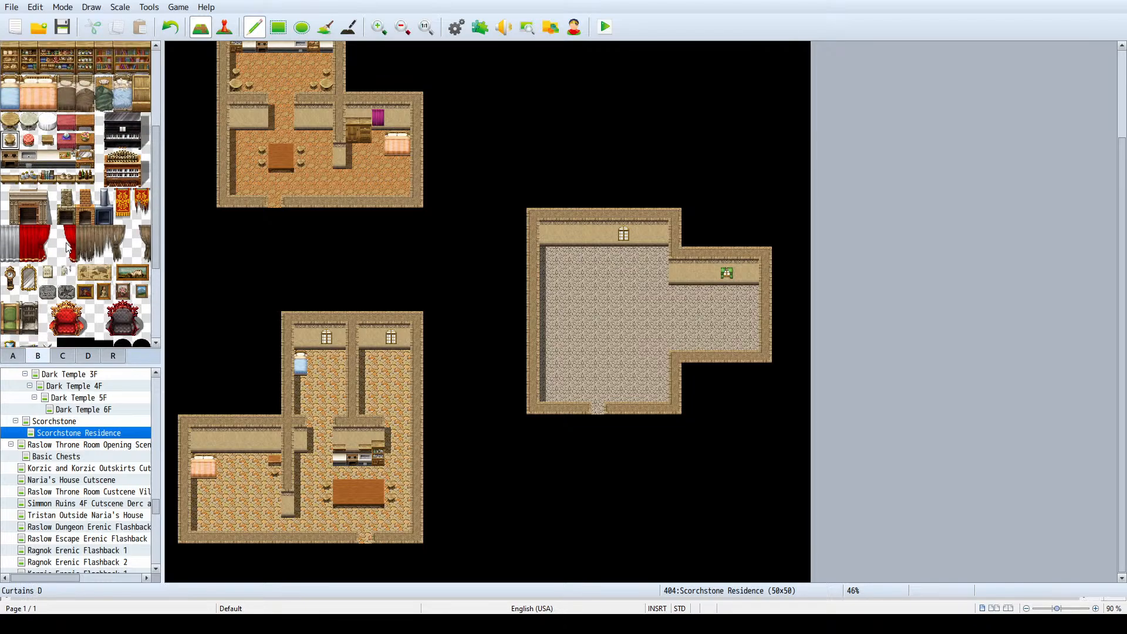
scroll(66, 241, up, 1)
click(63, 356)
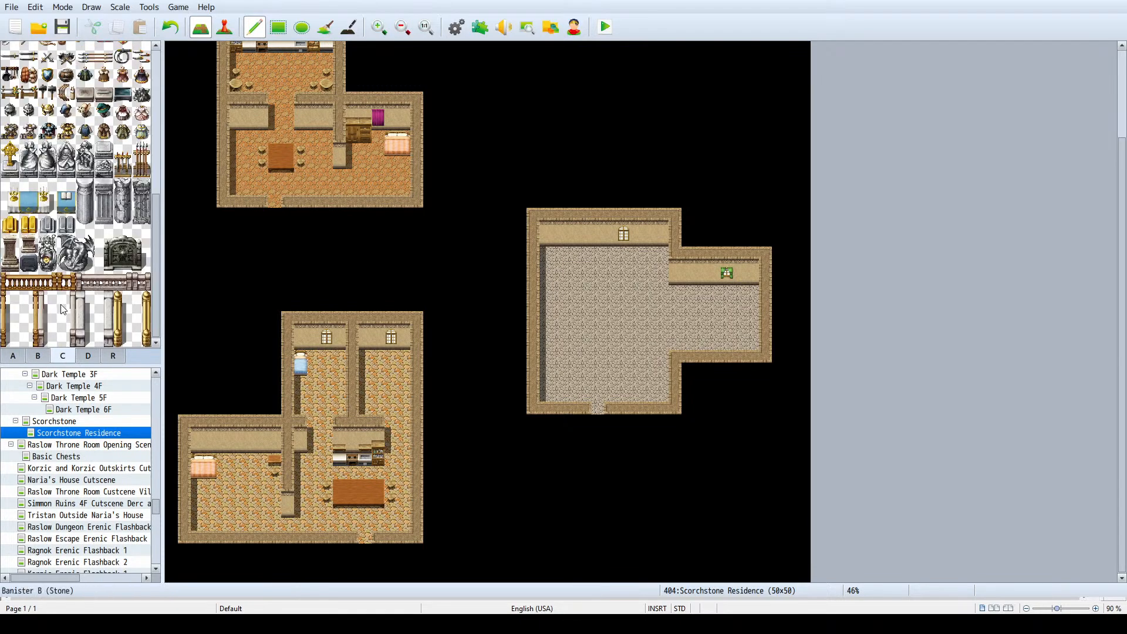
scroll(50, 235, up, 5)
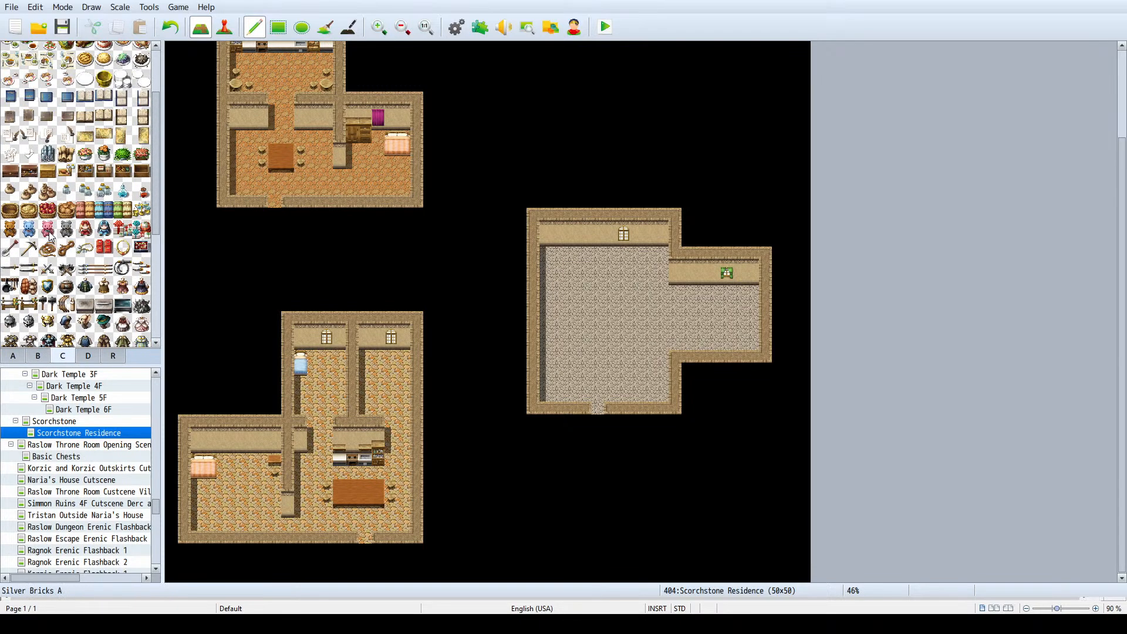
scroll(51, 236, up, 1)
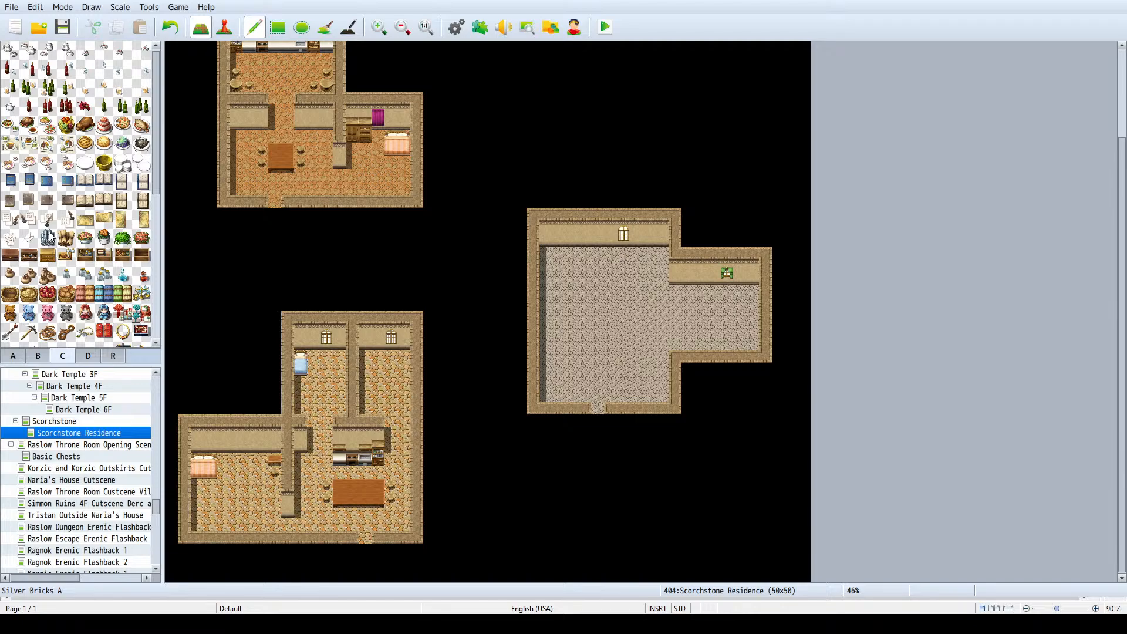
scroll(50, 236, down, 5)
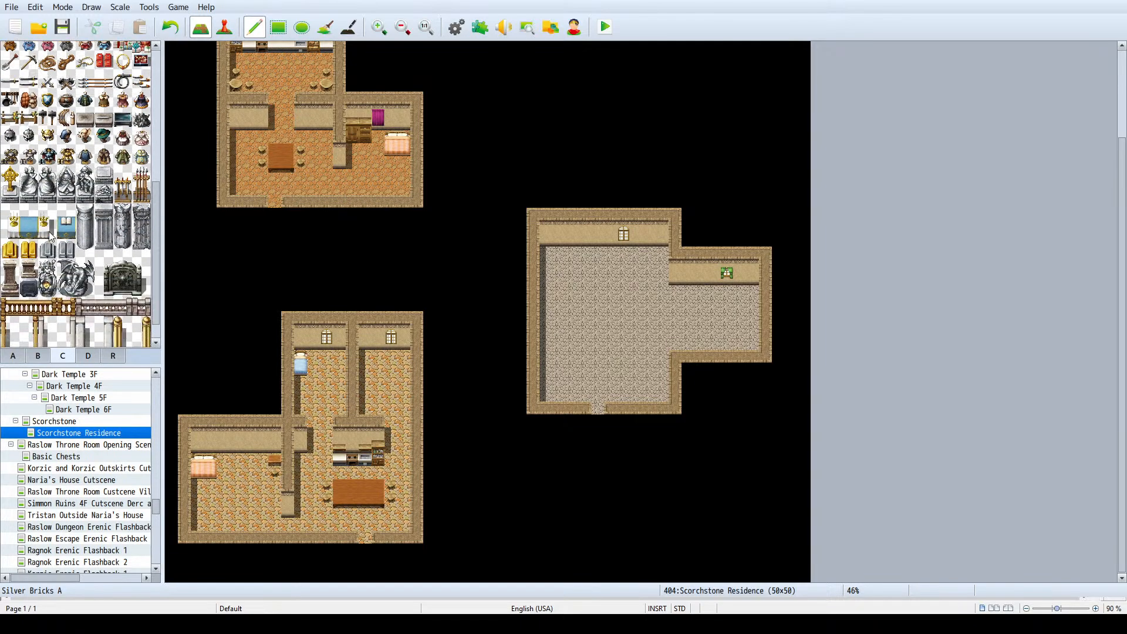
scroll(48, 232, down, 2)
click(38, 356)
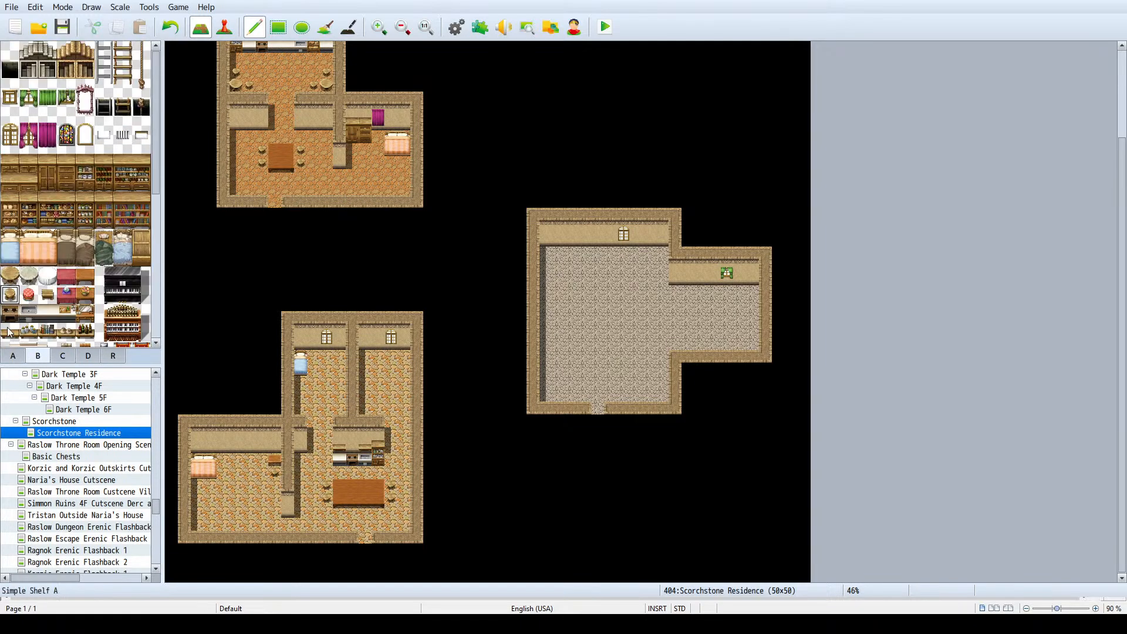
scroll(88, 179, down, 2)
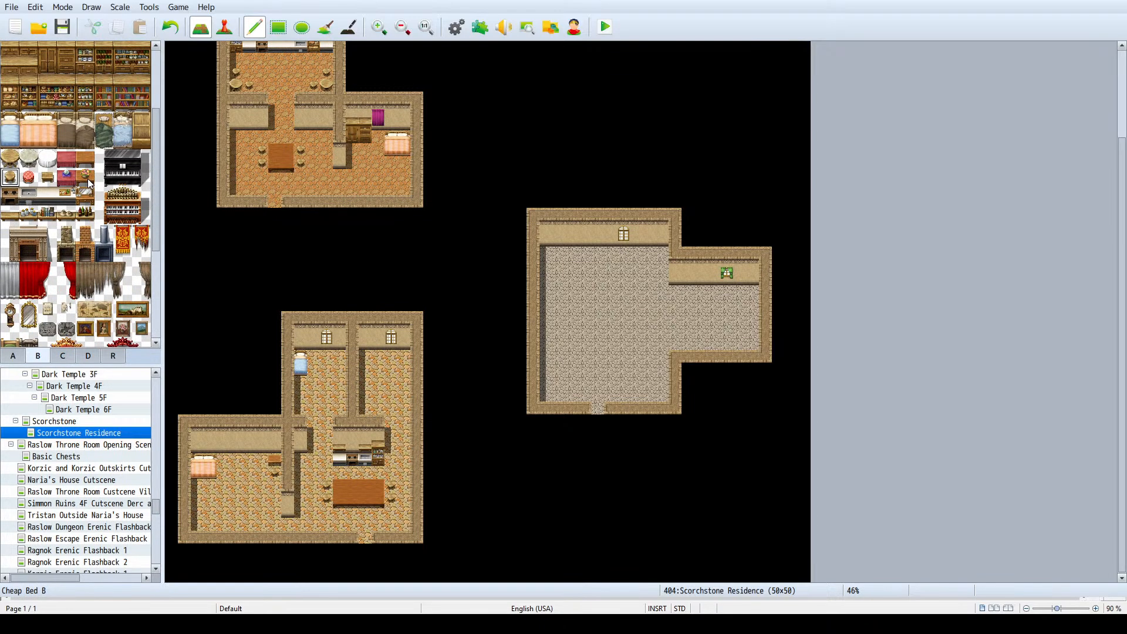
scroll(89, 176, down, 3)
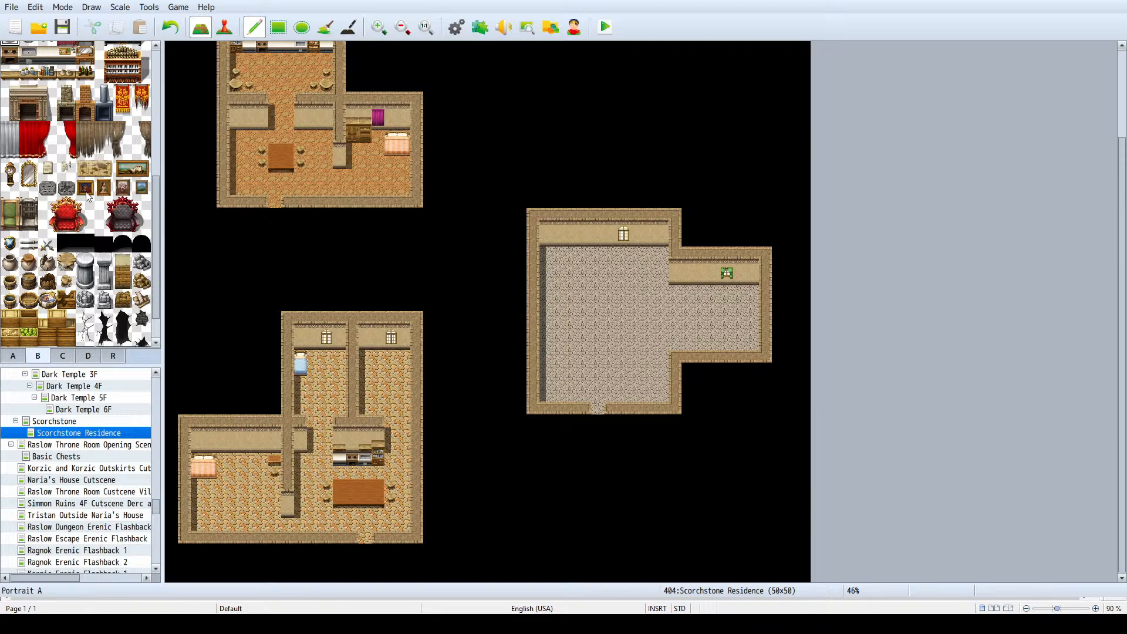
scroll(69, 219, down, 1)
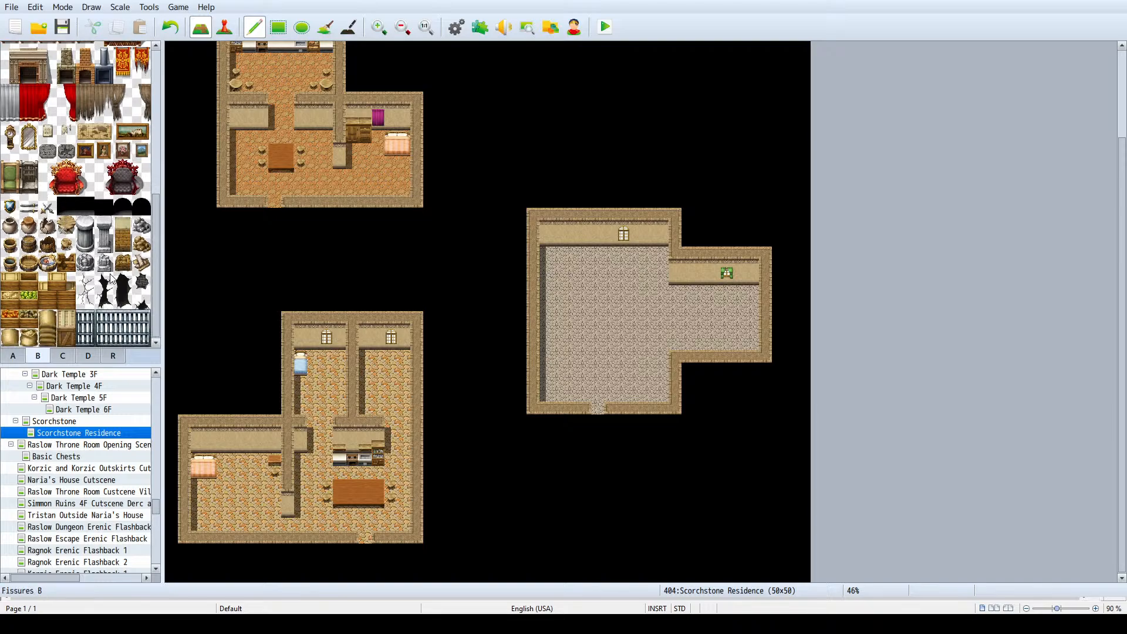
click(21, 357)
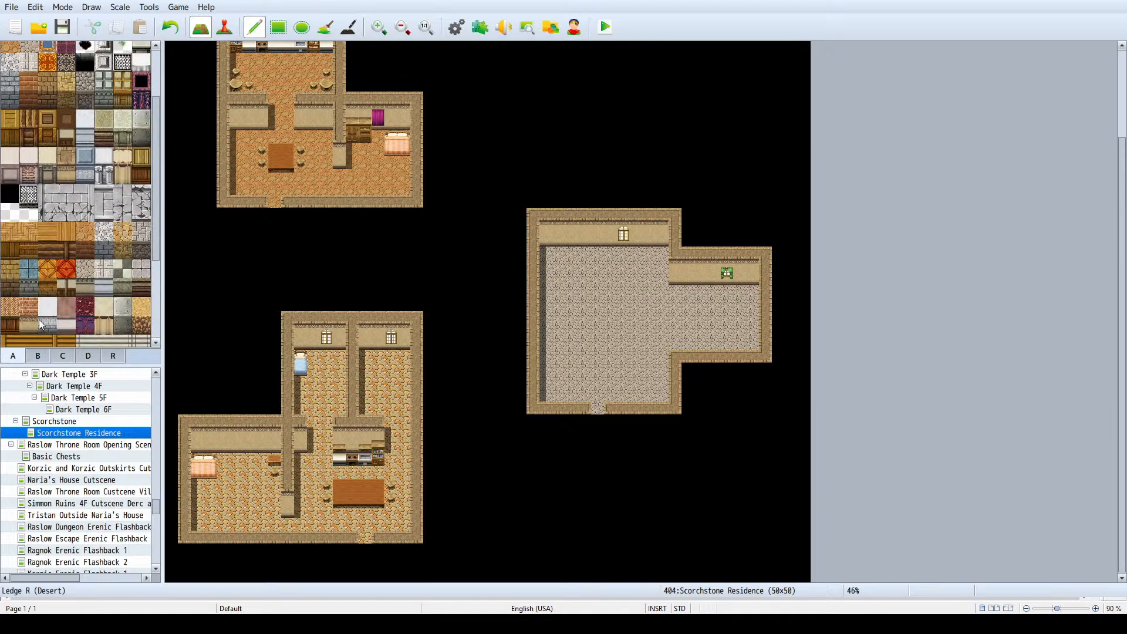
scroll(91, 203, down, 3)
click(43, 356)
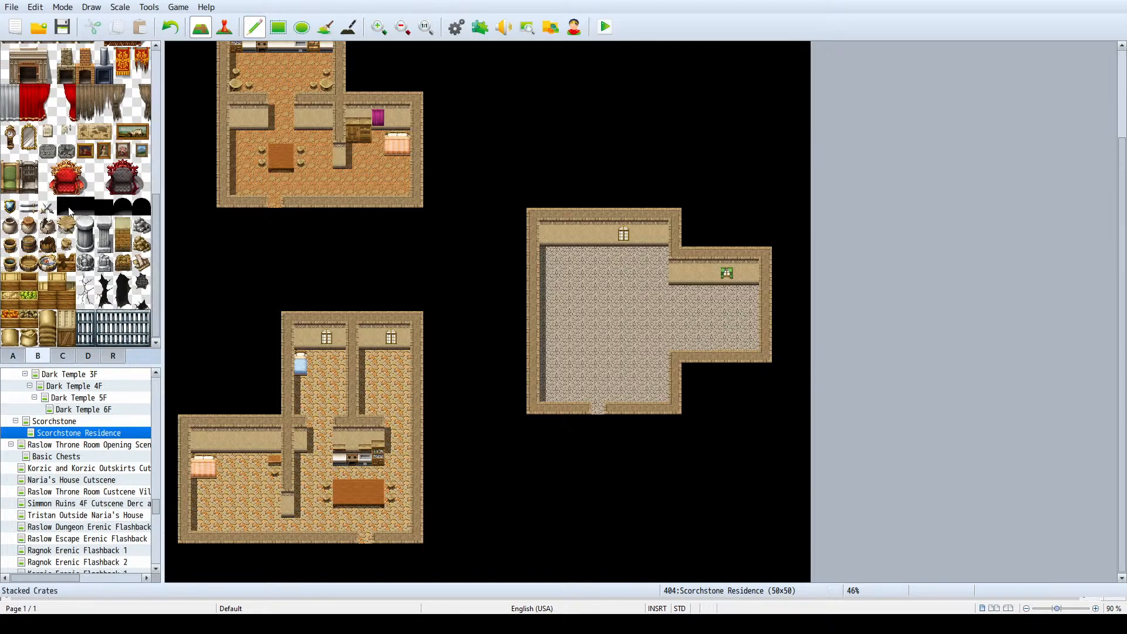
scroll(53, 225, up, 2)
scroll(55, 230, up, 2)
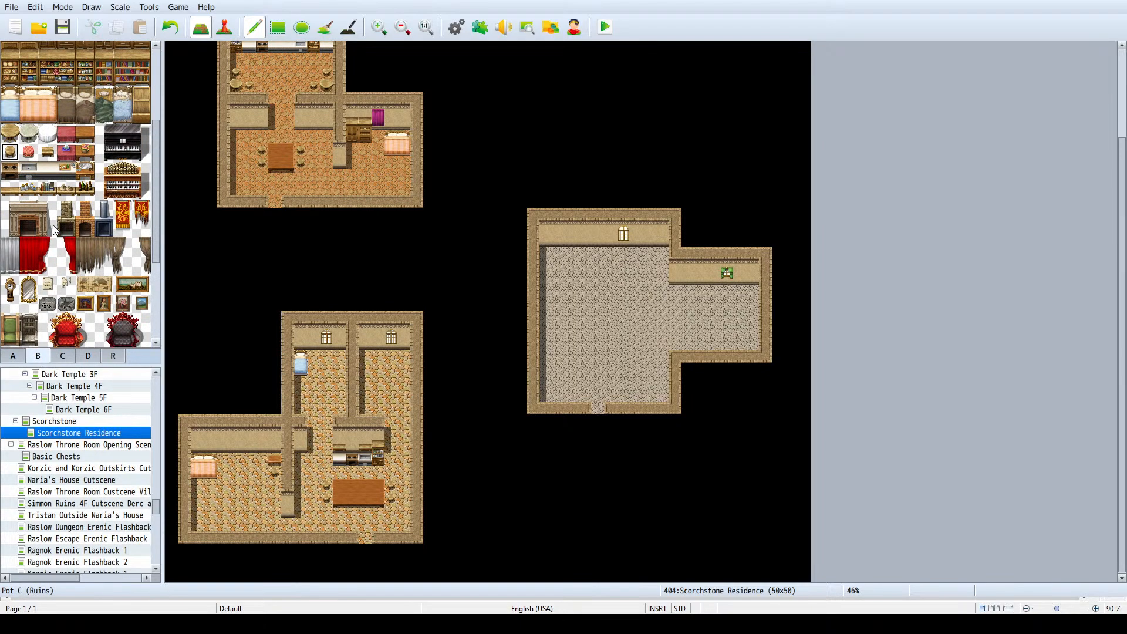
scroll(54, 229, up, 2)
scroll(53, 224, down, 4)
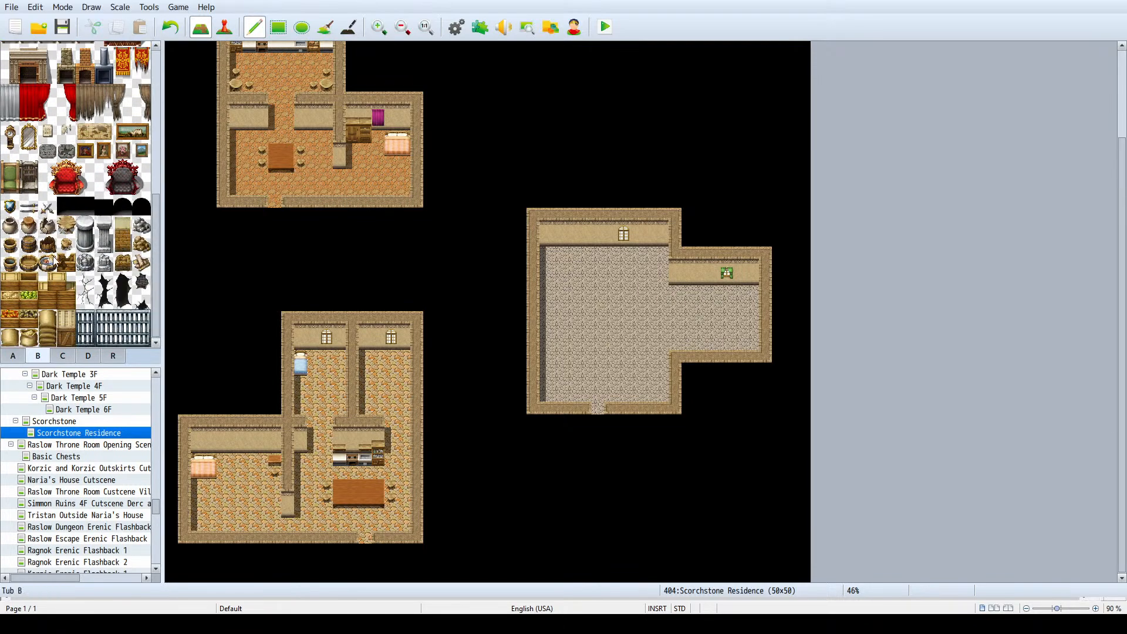
scroll(94, 265, up, 2)
scroll(94, 266, up, 3)
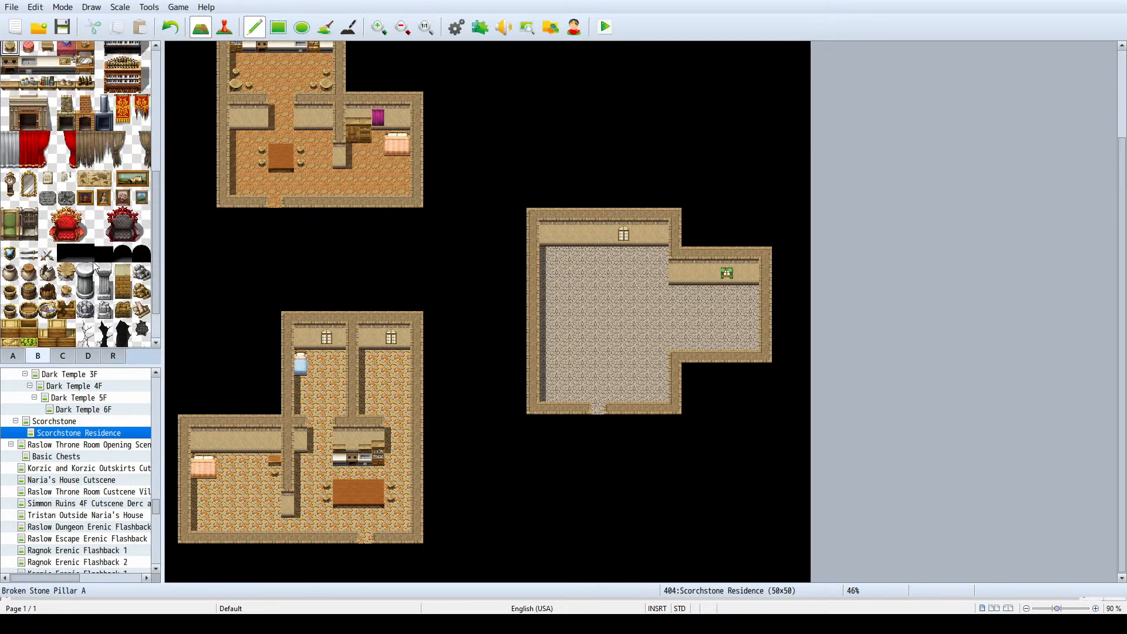
scroll(94, 264, up, 2)
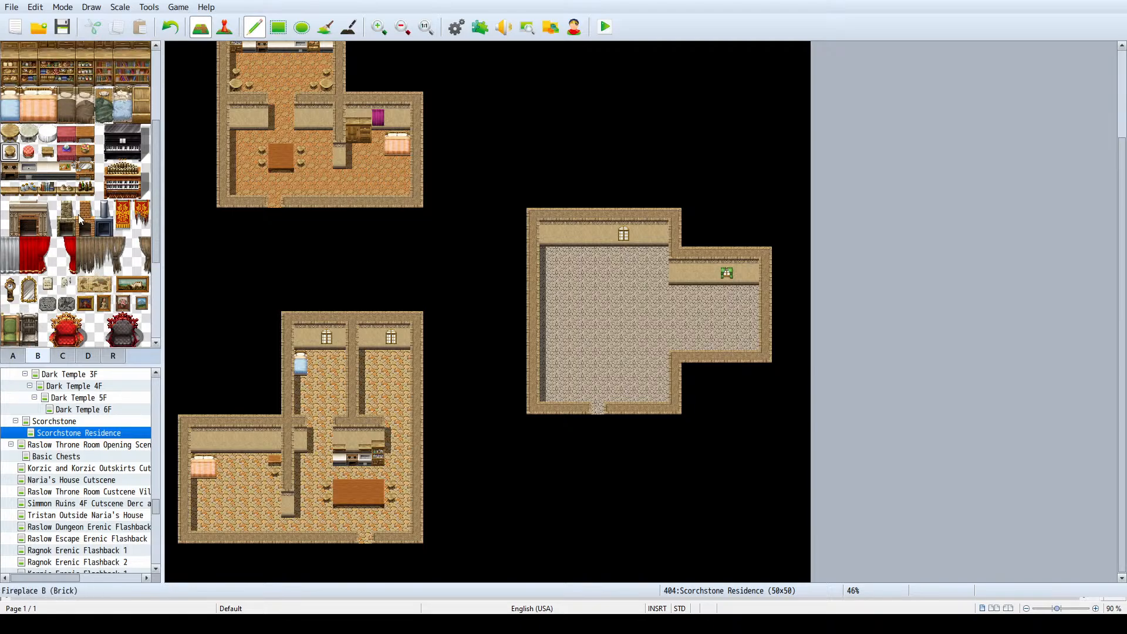
scroll(120, 306, up, 2)
scroll(120, 303, up, 3)
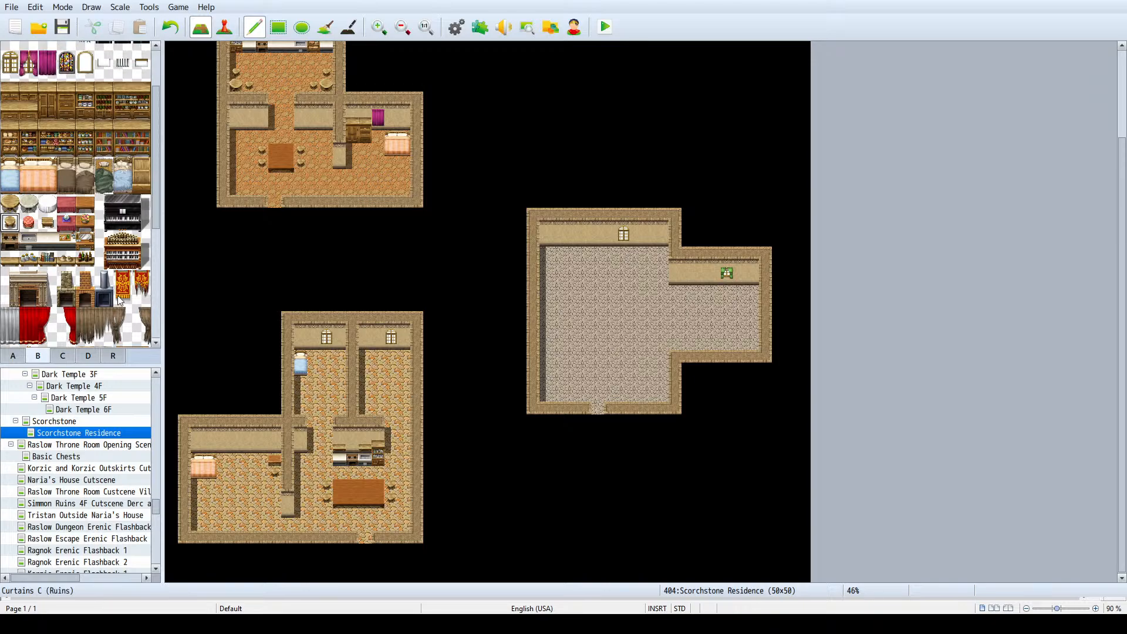
click(62, 356)
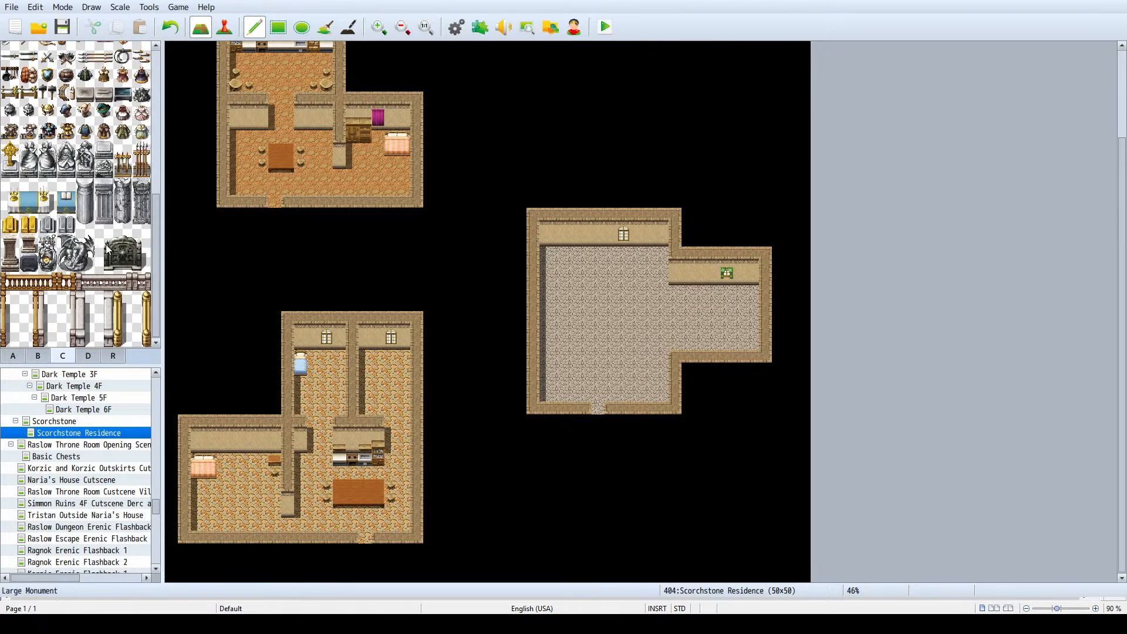
scroll(96, 212, up, 4)
scroll(96, 212, up, 1)
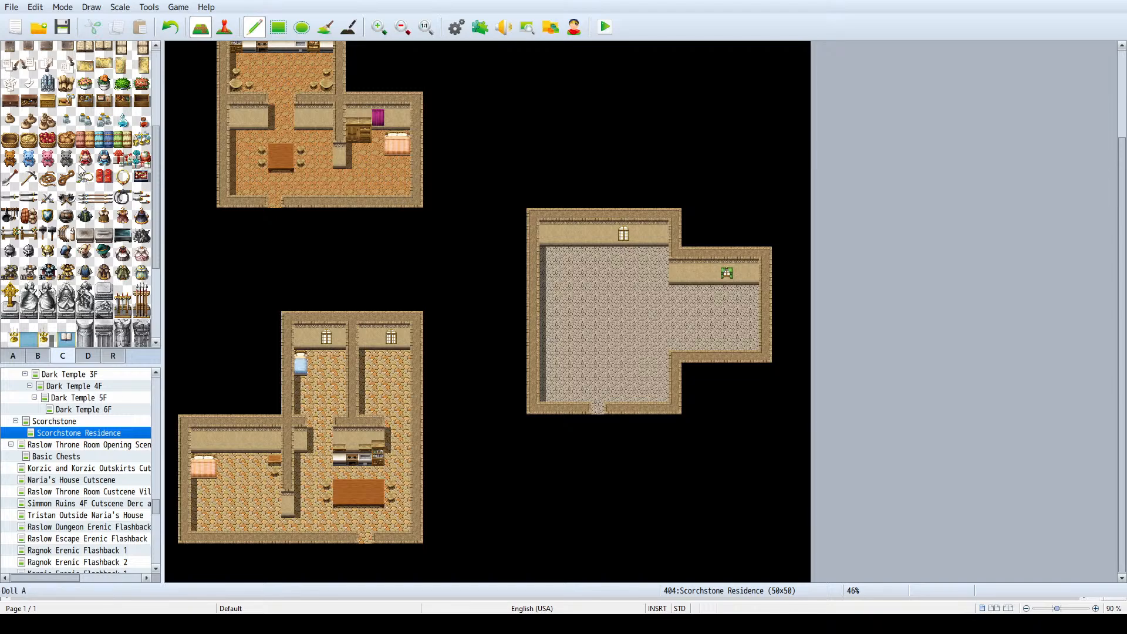
scroll(81, 170, down, 6)
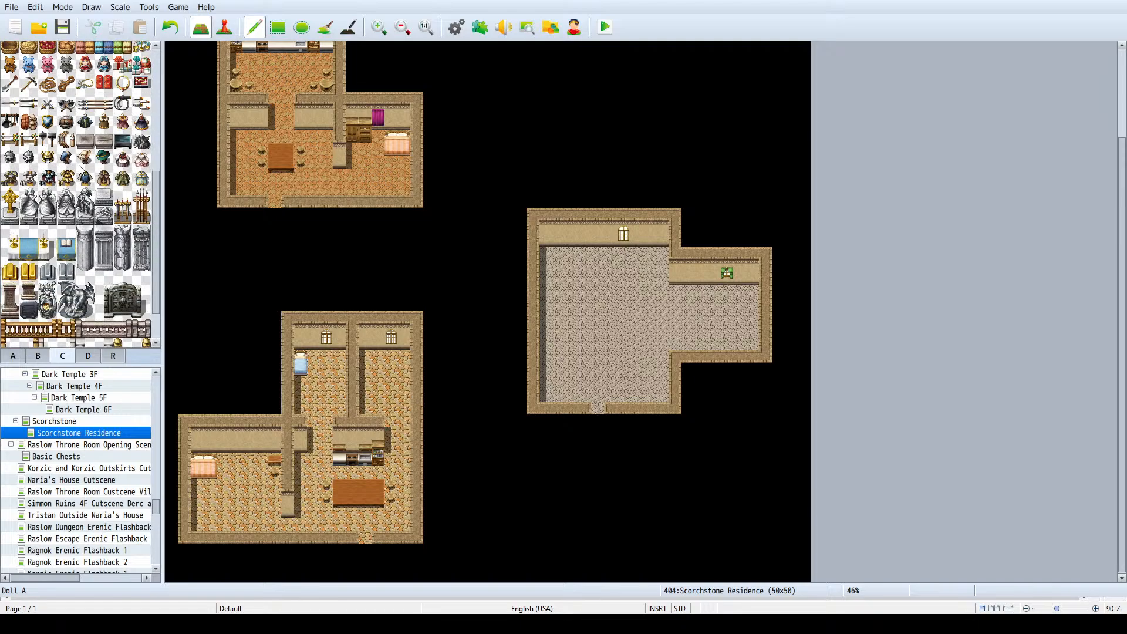
- Place a flowering potted plant in the southwest corner of the west room
scroll(81, 171, up, 7)
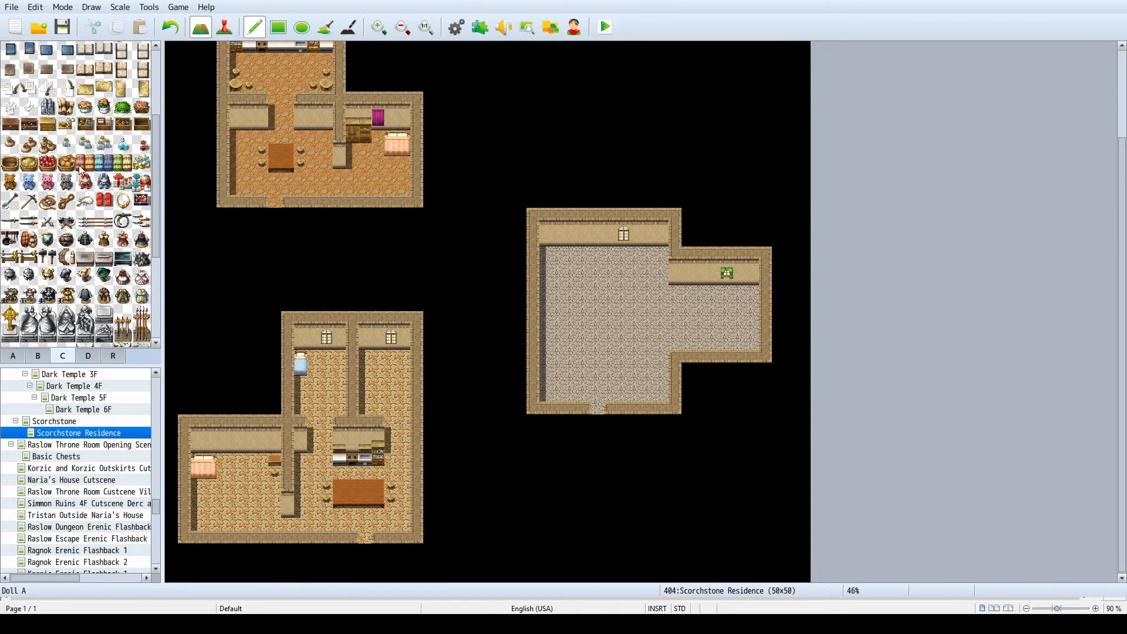
click(104, 107)
click(198, 525)
scroll(78, 138, up, 2)
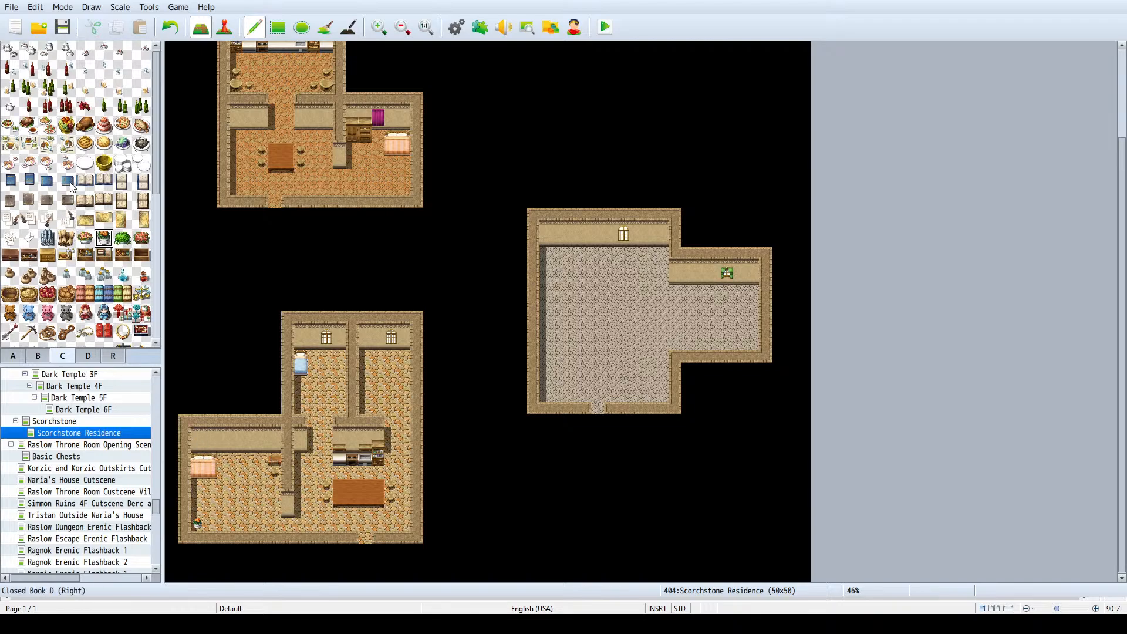
scroll(65, 167, down, 1)
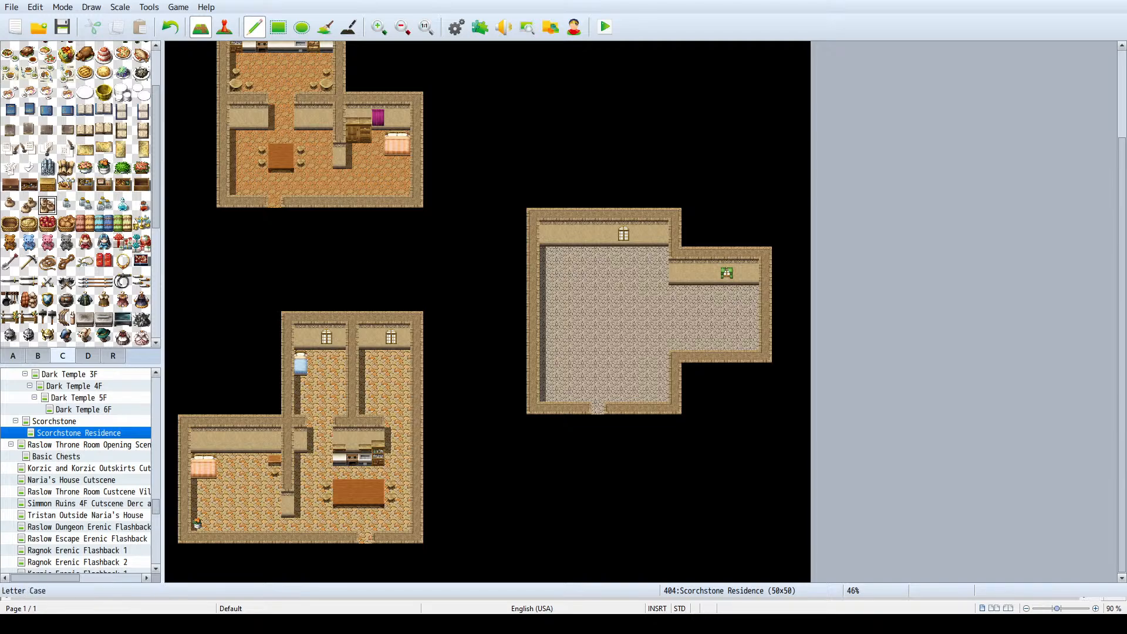
click(29, 168)
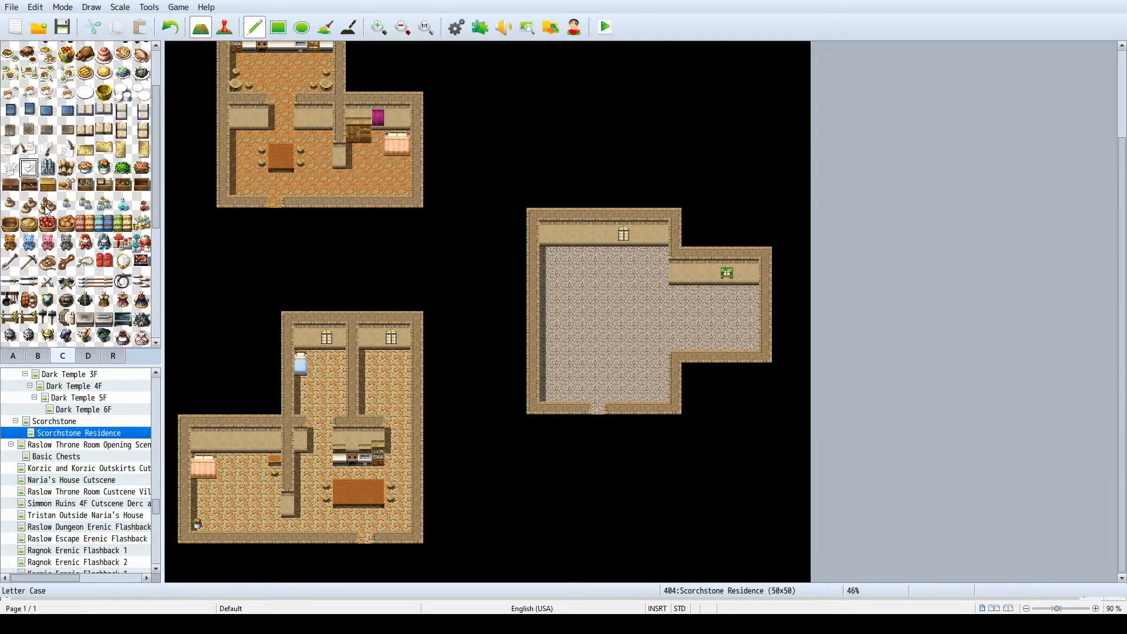
click(85, 186)
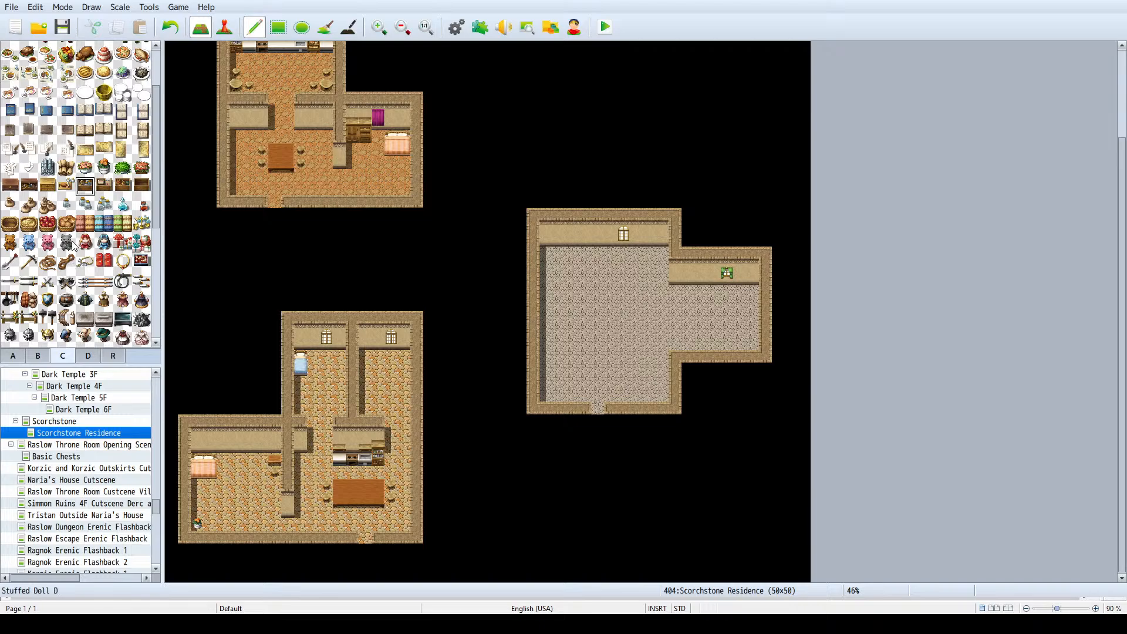
- Place blue single beds against both sides of the north wing's dividing wall and clear the bed from its northwest corner
click(38, 356)
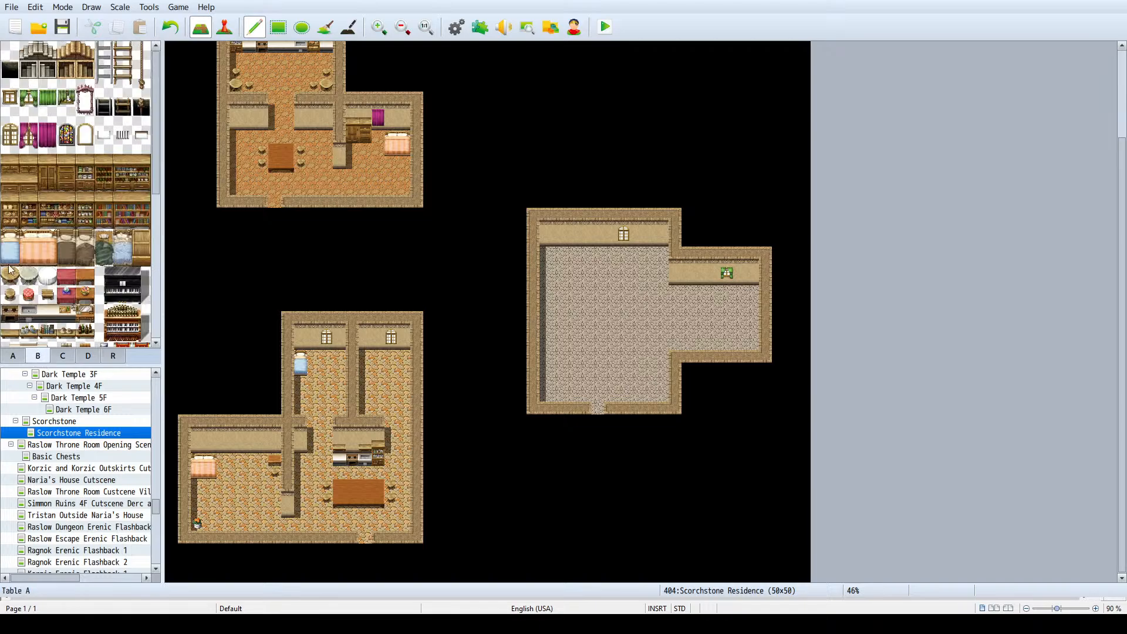
drag(10, 239, 10, 258)
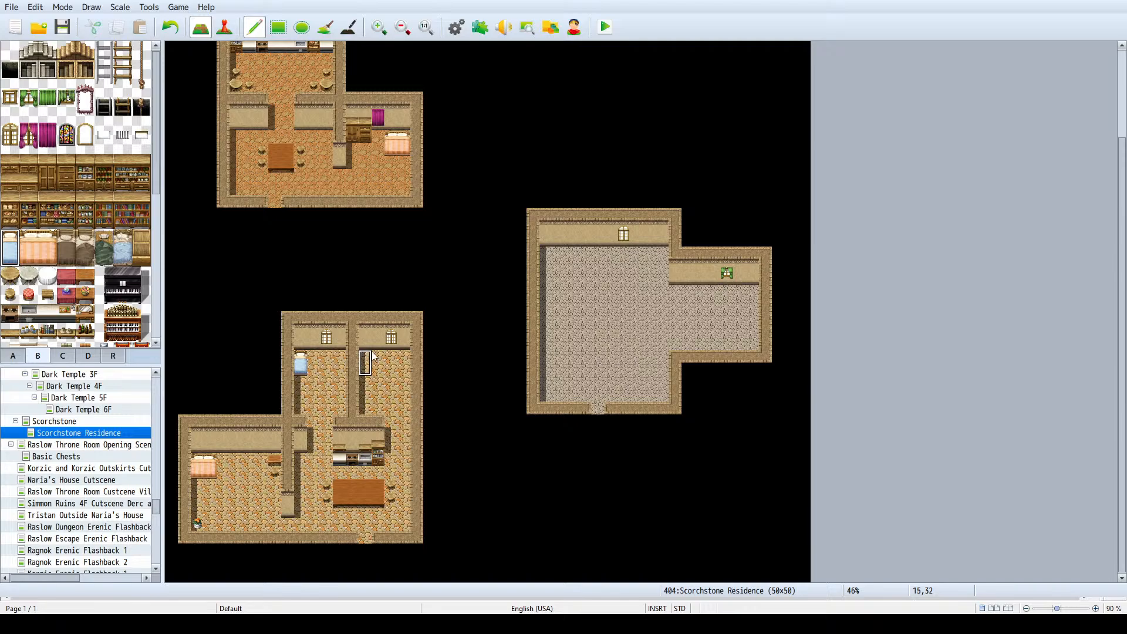
click(404, 361)
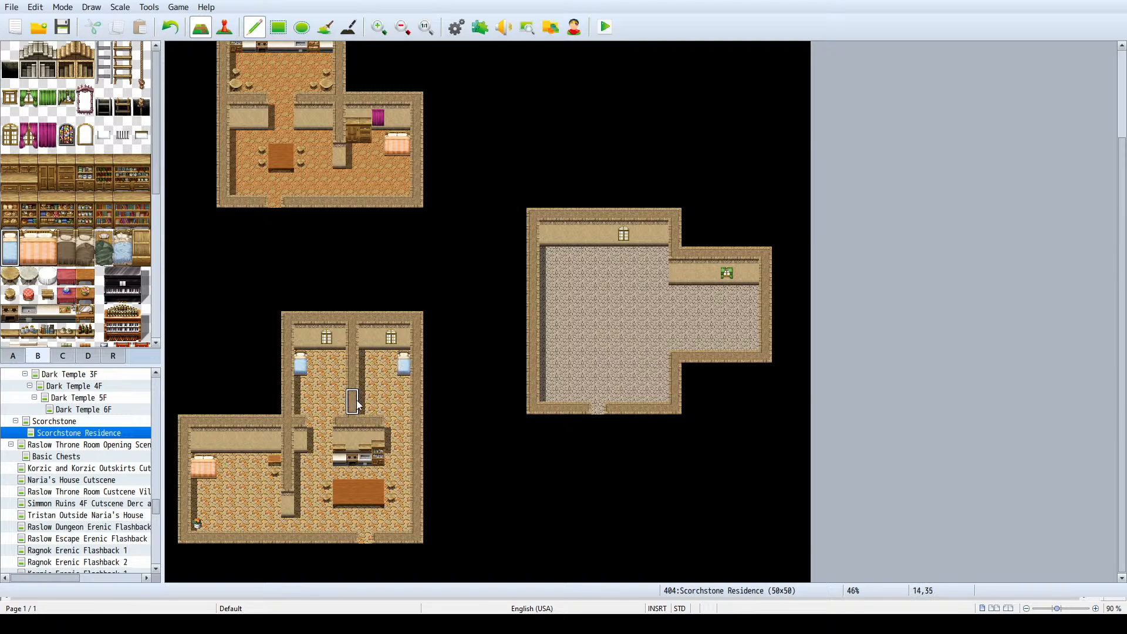
key(ctrl+z)
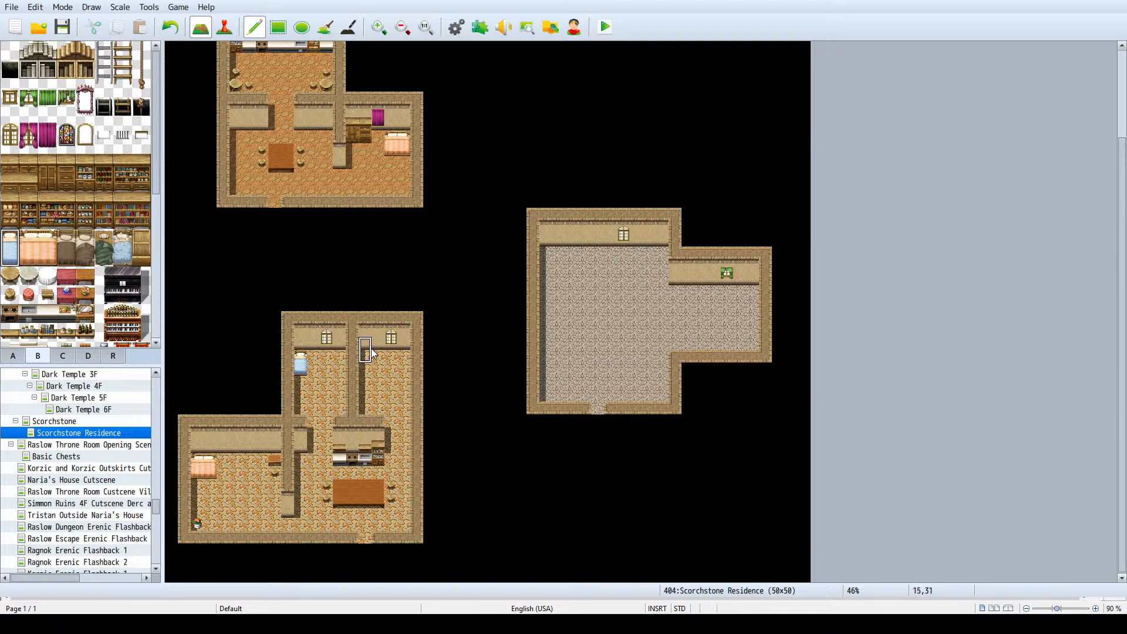
click(369, 360)
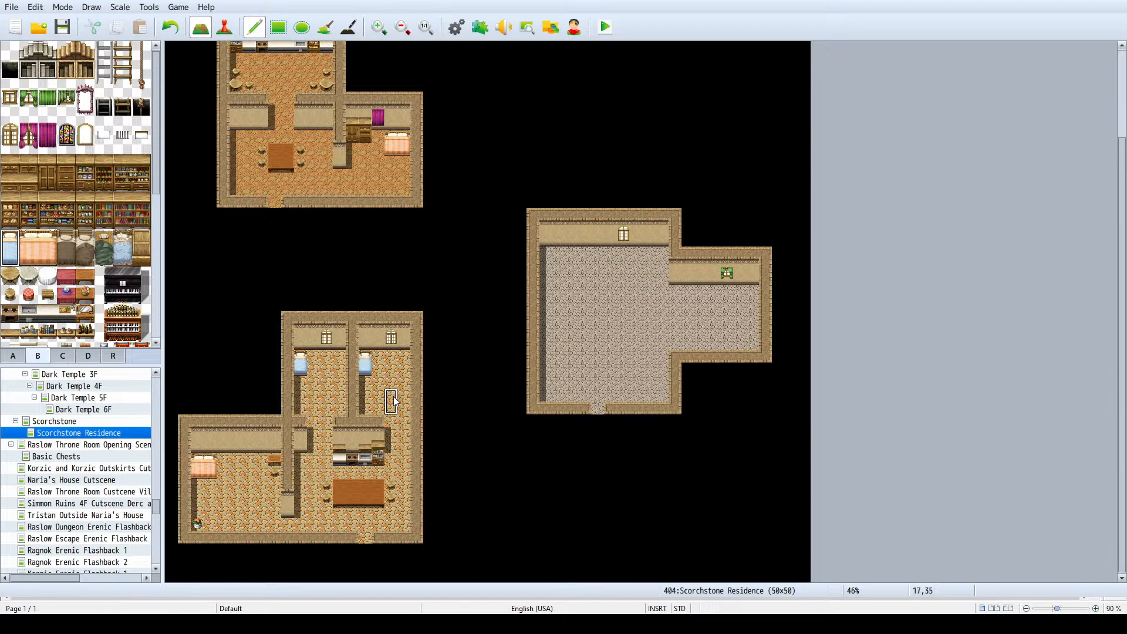
click(341, 376)
right_click(301, 375)
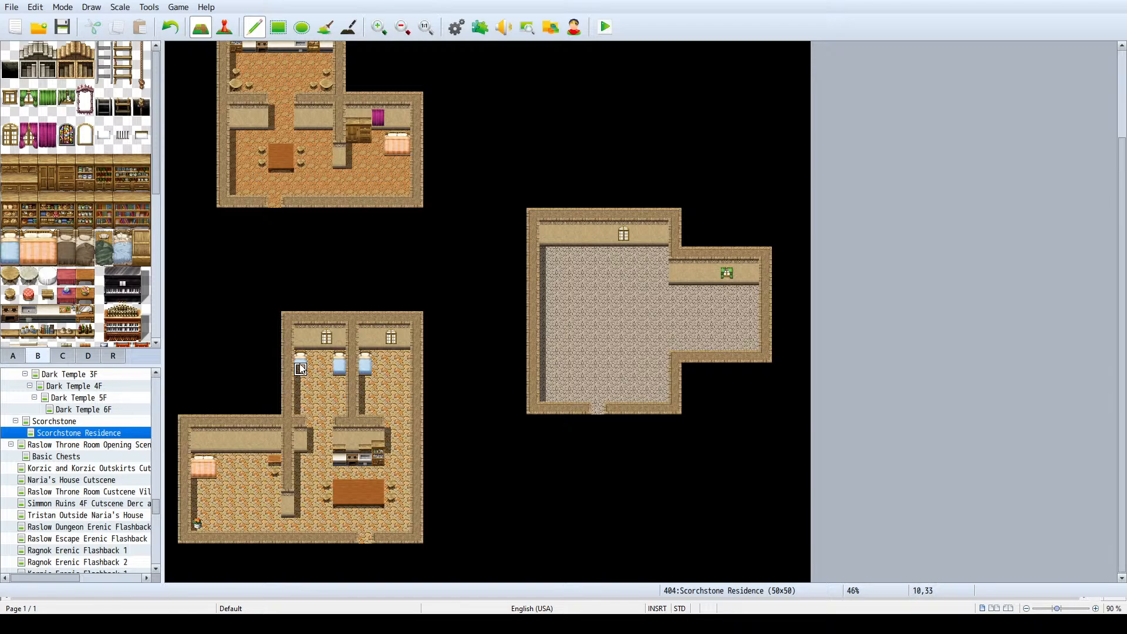
click(300, 368)
- Place a tall wooden cupboard in the northwest and northeast corners of the north wing
click(48, 177)
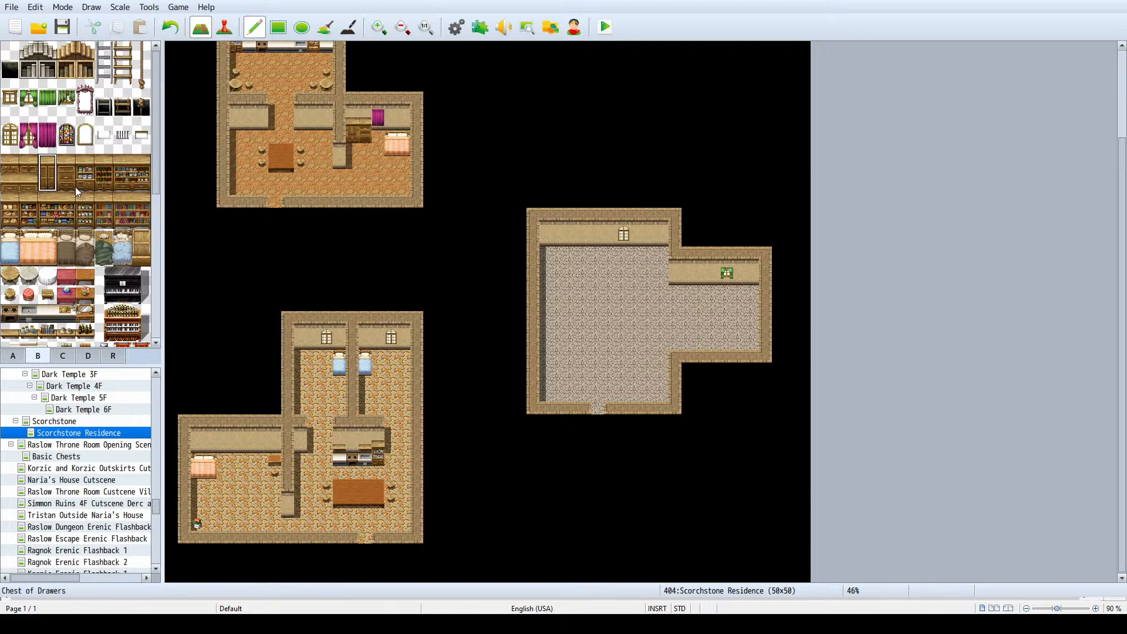
click(302, 350)
click(404, 350)
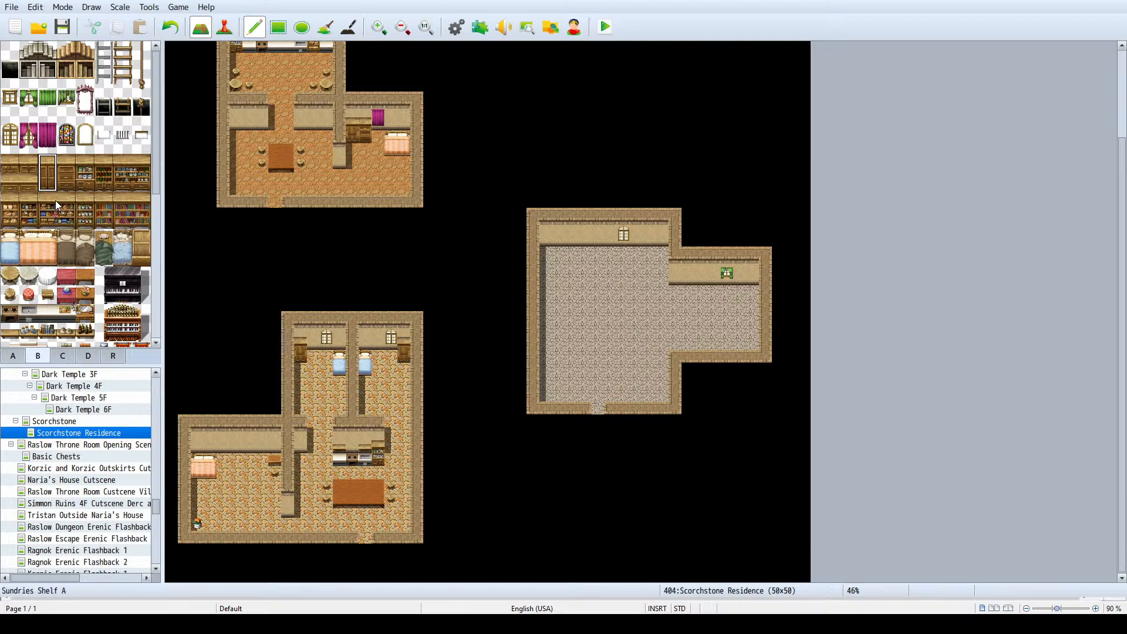
- Place a pink teddy bear on the floor beside the tall cupboard in the north wing's west bedroom
scroll(57, 206, down, 2)
click(66, 356)
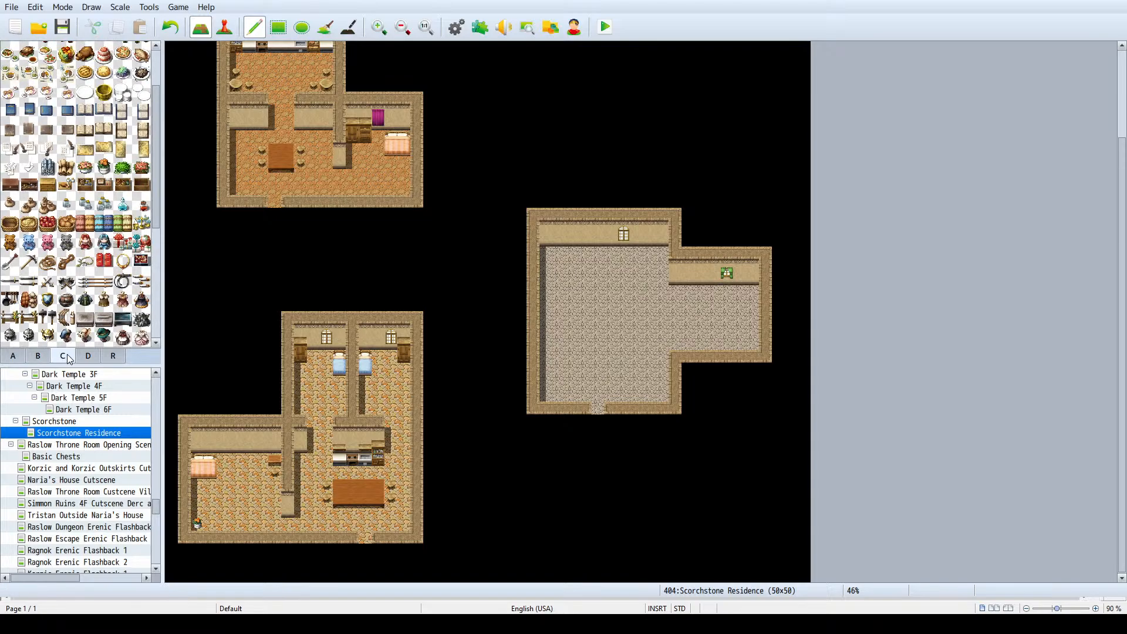
click(47, 245)
ctrl+scroll(303, 349, up, 3)
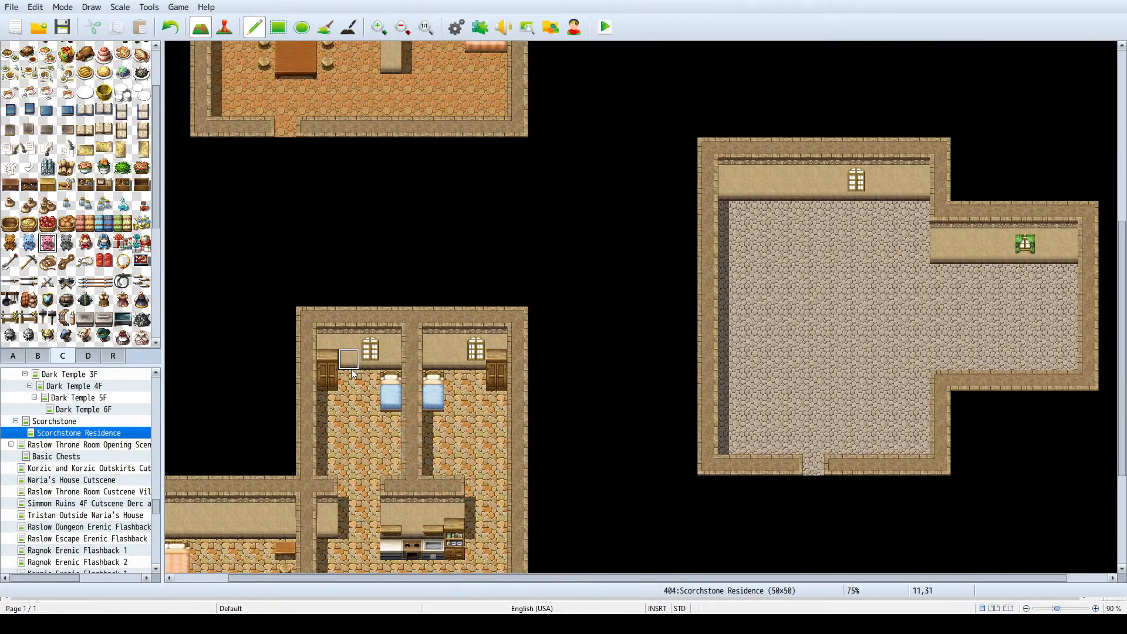
click(345, 381)
- Place a small brown table in the southwest corner of the north wing's east bedroom
scroll(26, 247, down, 2)
scroll(83, 279, up, 2)
scroll(83, 283, down, 1)
scroll(83, 283, down, 2)
scroll(83, 284, up, 4)
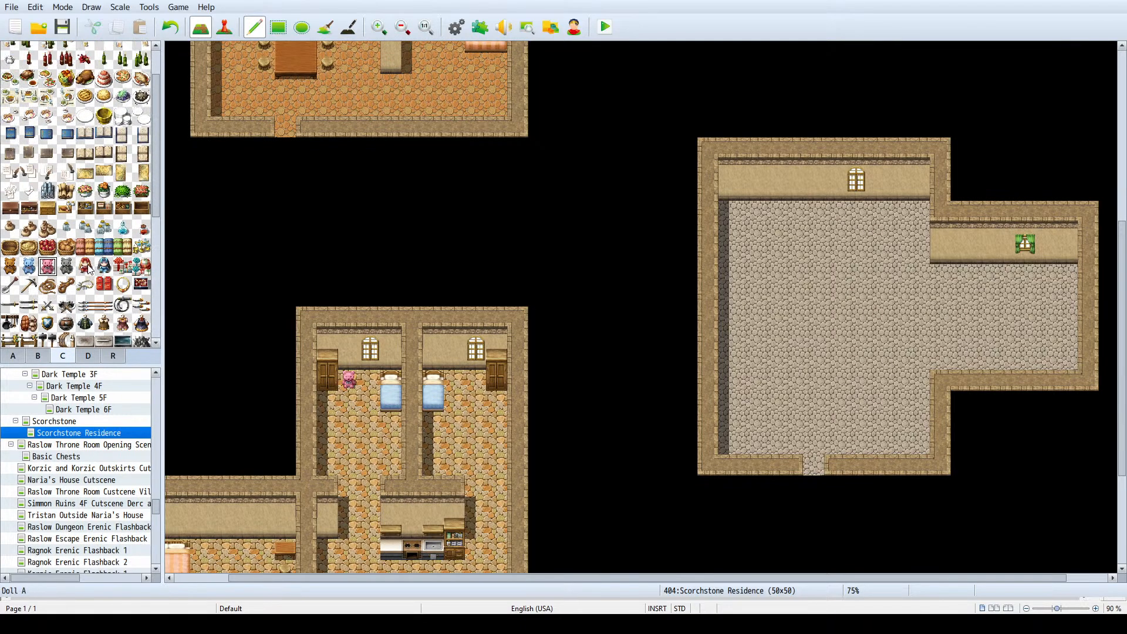
scroll(142, 282, down, 5)
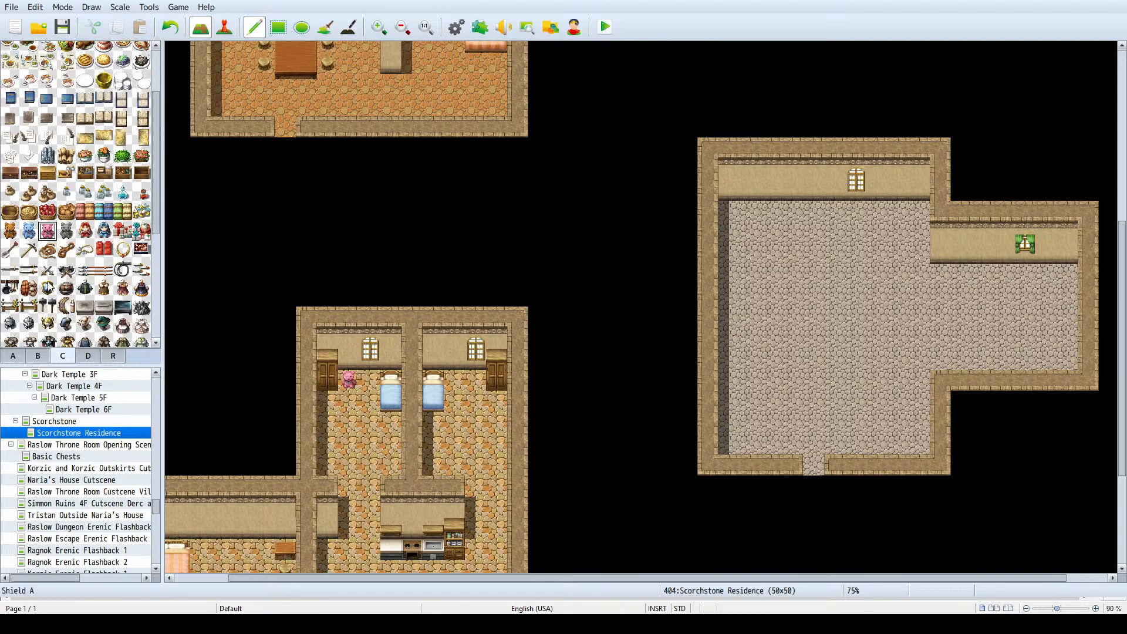
click(37, 356)
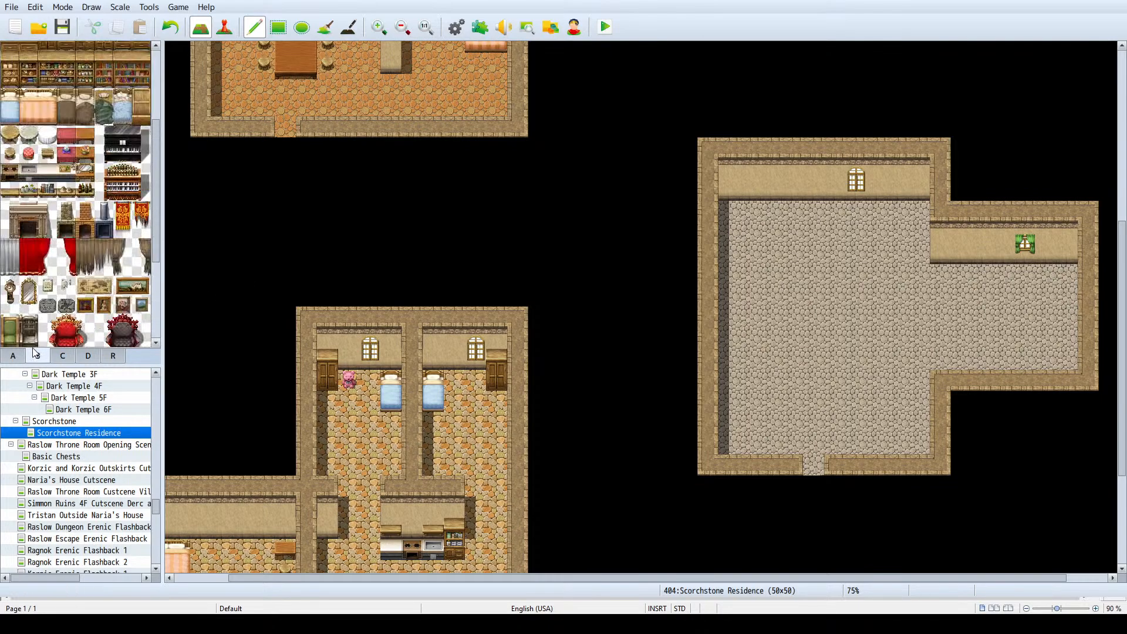
click(12, 356)
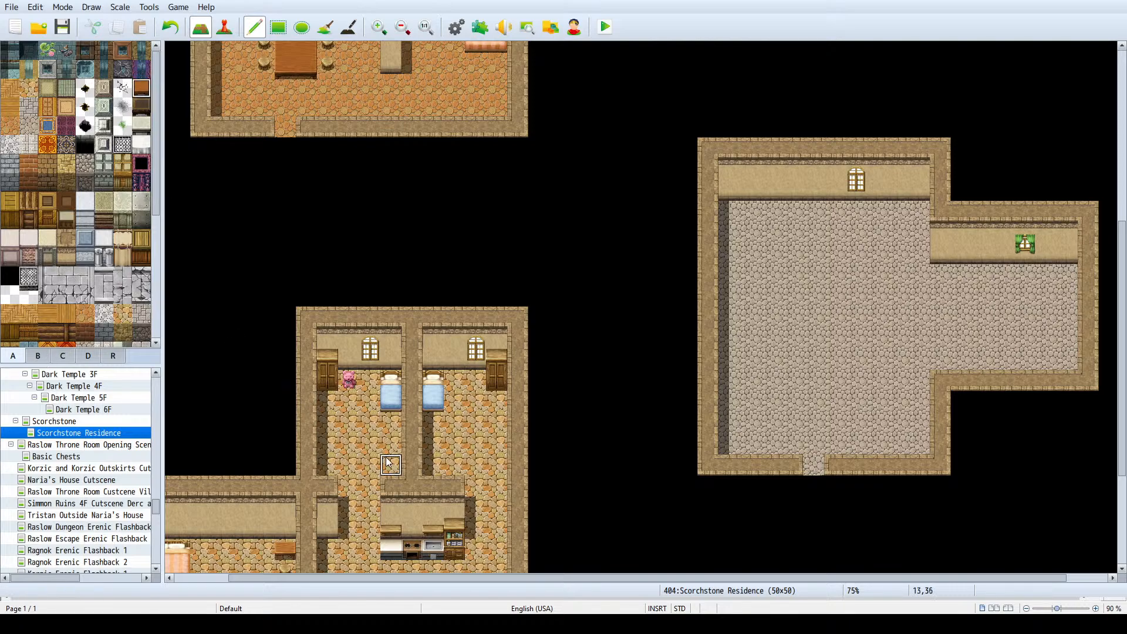
click(434, 466)
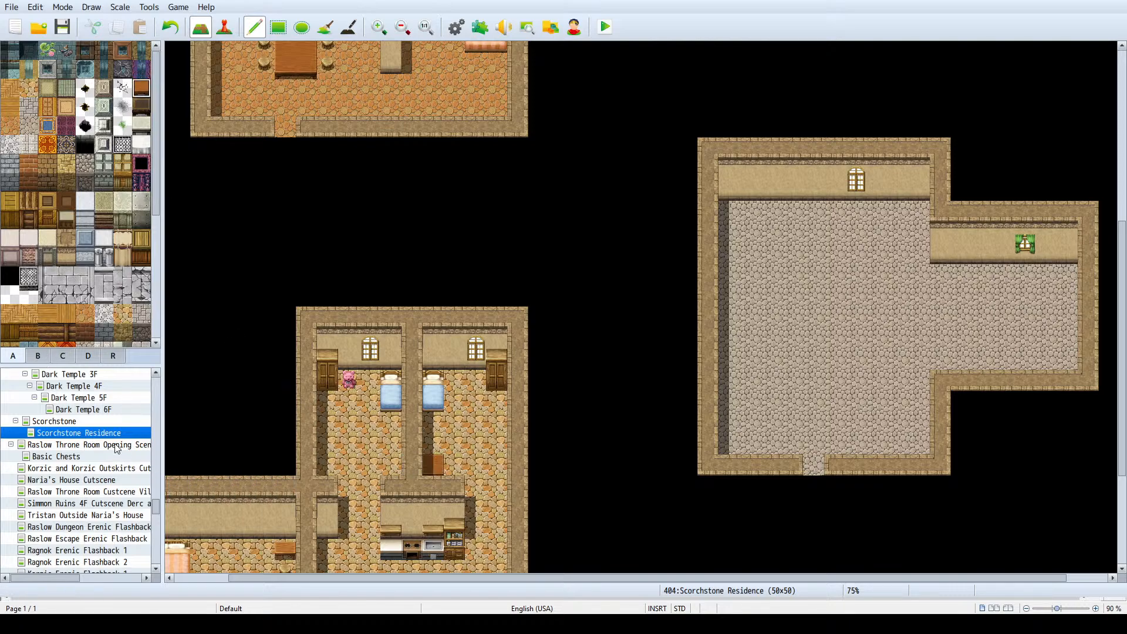
- Add a stool above the east bedroom's table and set up a matching table and stool across the dividing wall in the west bedroom
ctrl+scroll(199, 458, down, 1)
ctrl+scroll(232, 451, down, 1)
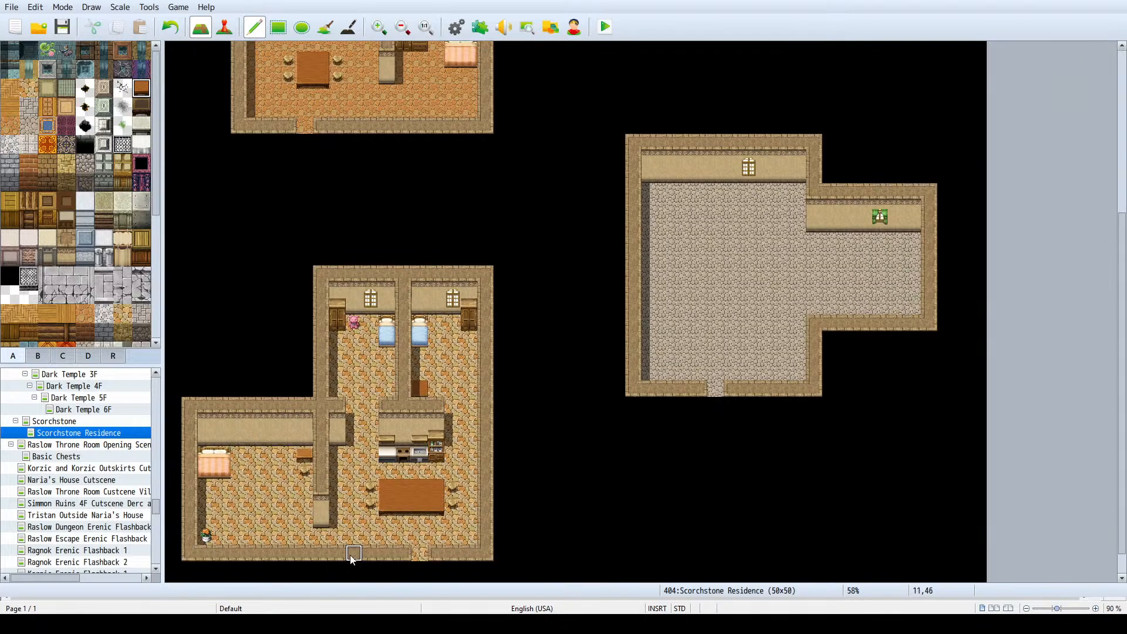
click(420, 373)
click(387, 381)
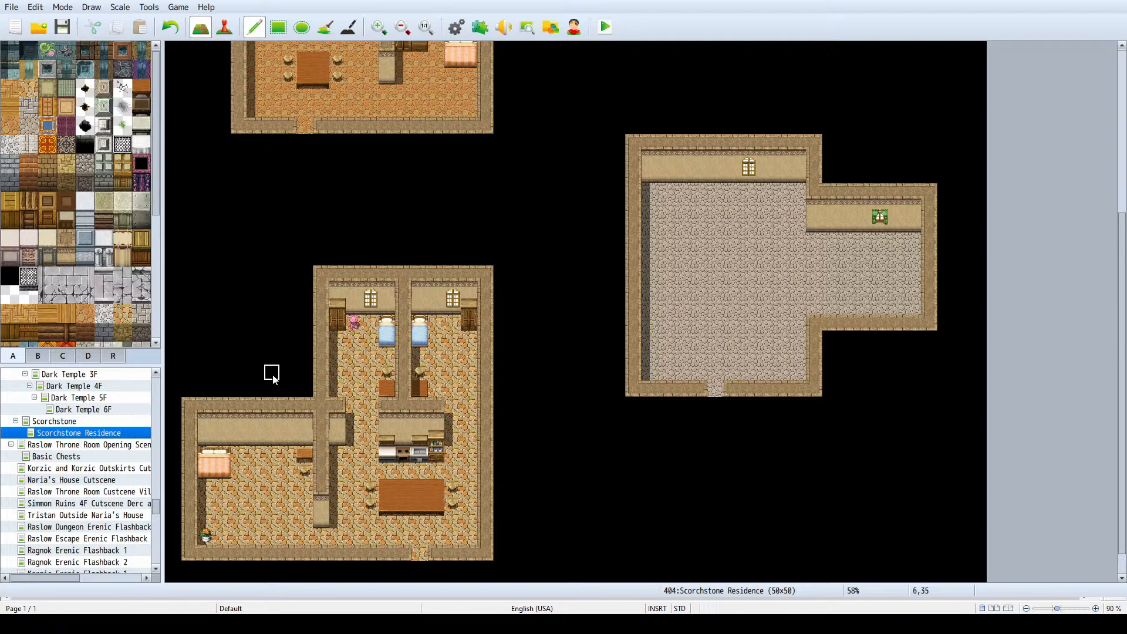
- Place a tall wooden cupboard against the north wall of the west room, between the bed and the small table
scroll(272, 376, down, 1)
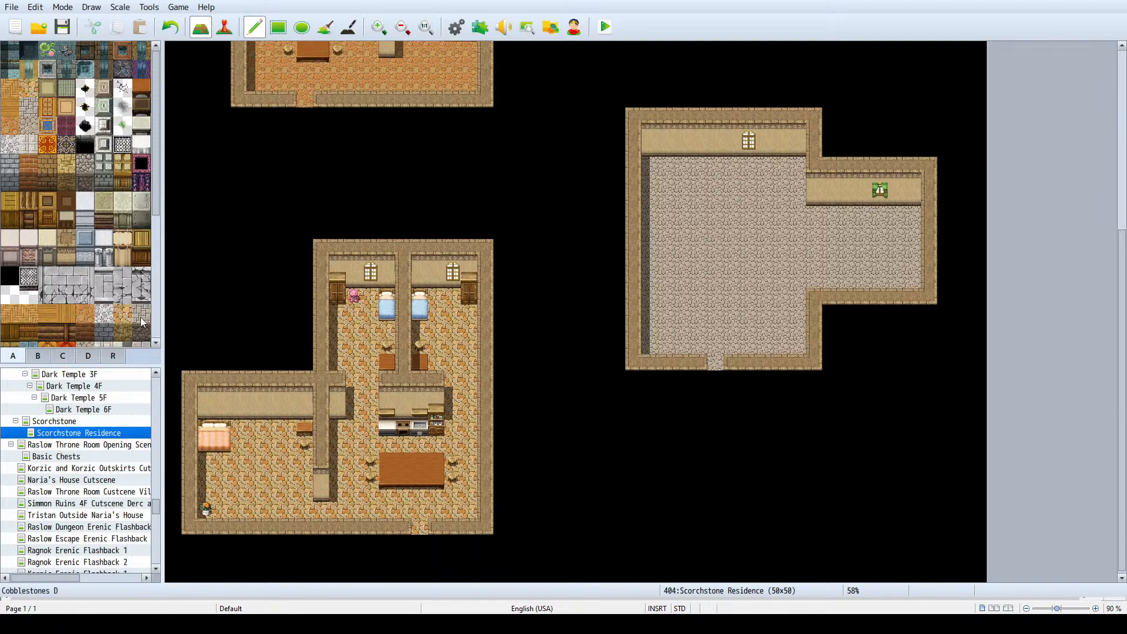
click(38, 355)
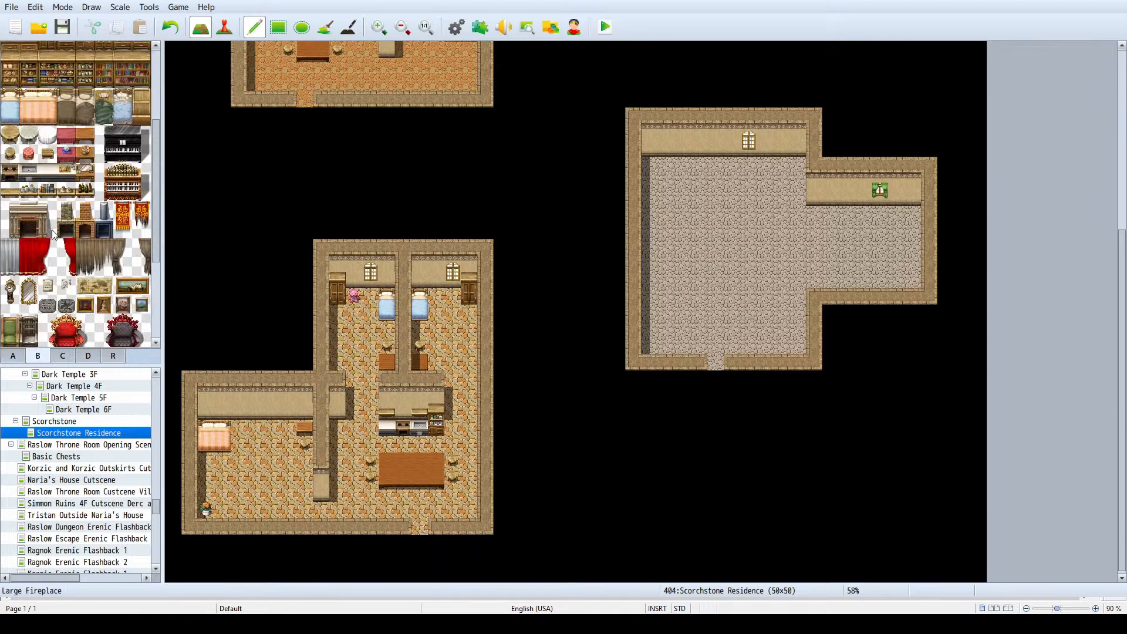
scroll(50, 219, up, 2)
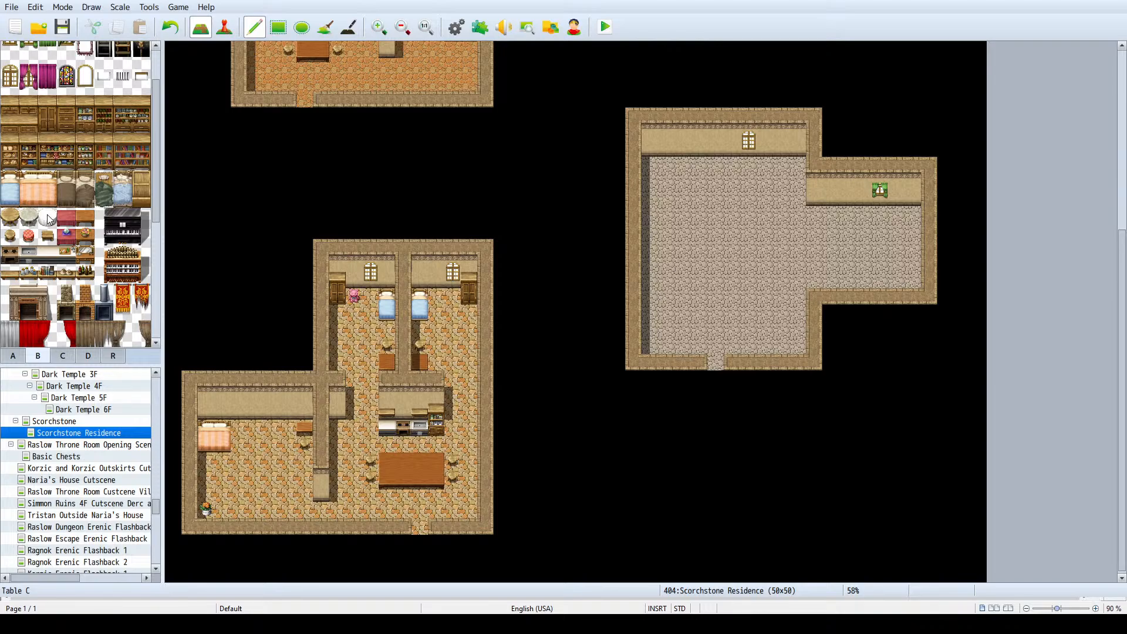
scroll(49, 215, down, 1)
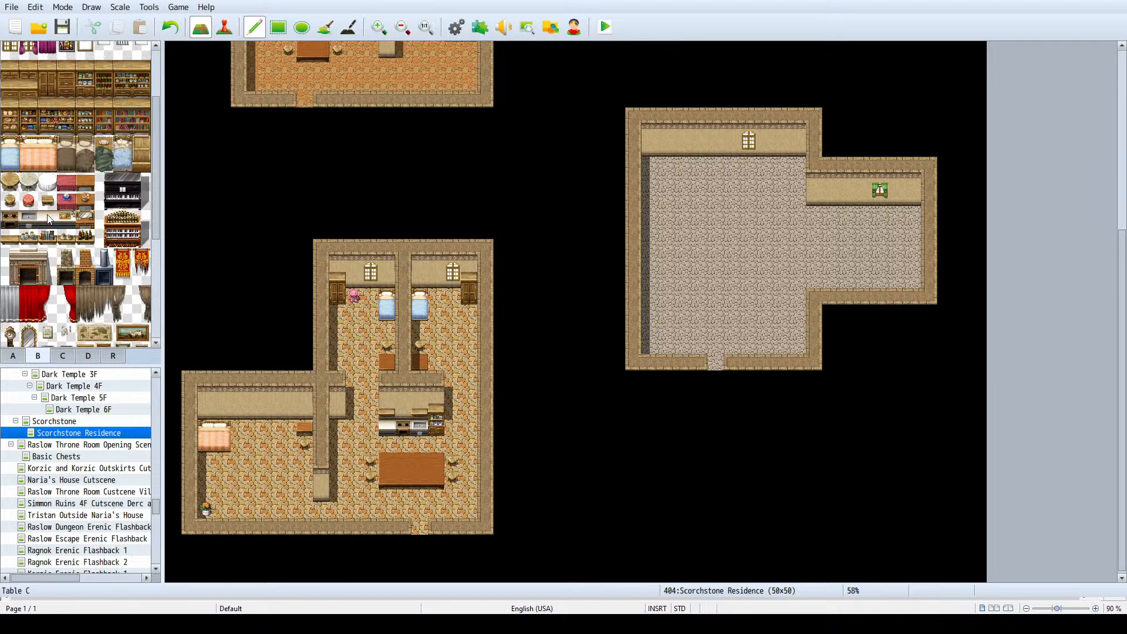
scroll(46, 304, up, 3)
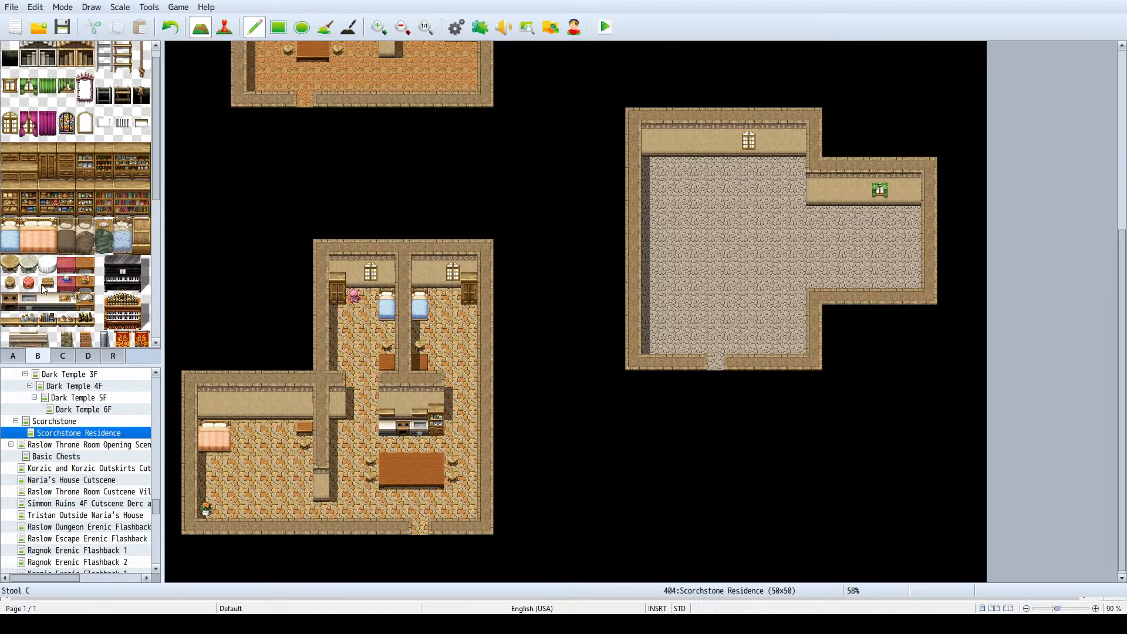
click(56, 164)
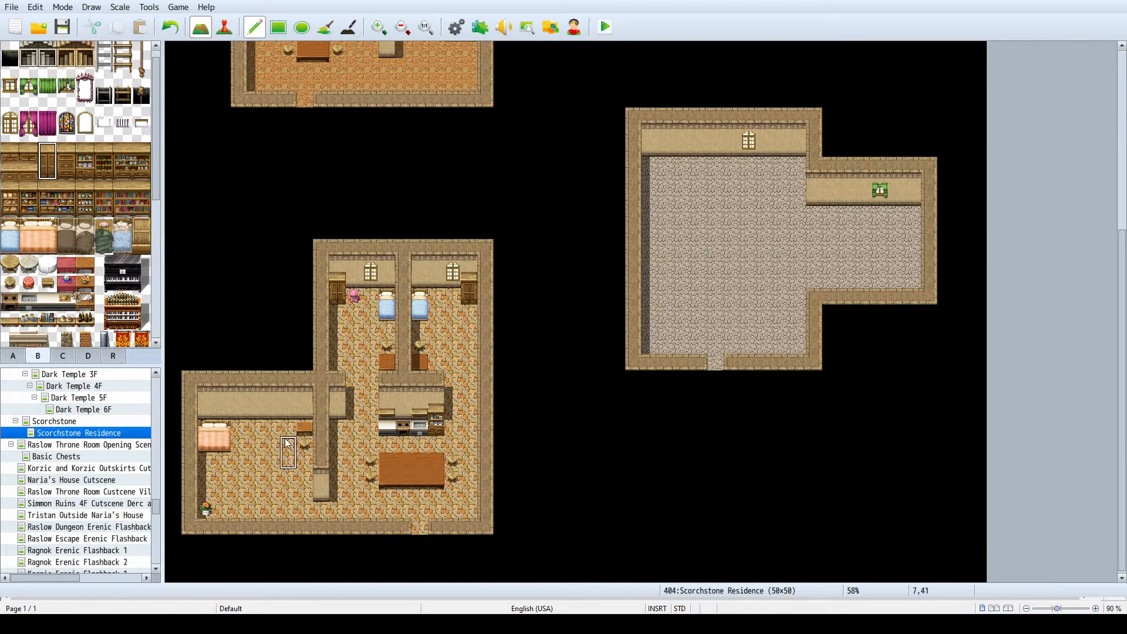
click(271, 413)
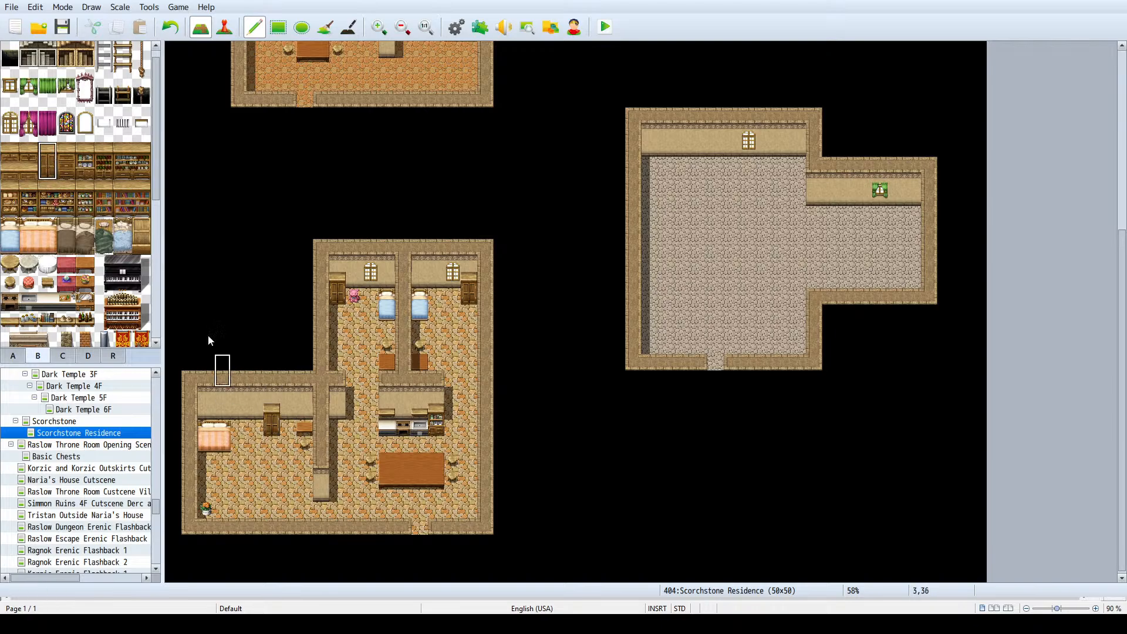
- Place a chest of drawers on the west side of the new cupboard and Bookshelf A against the short wall segment west of the kitchen
click(67, 153)
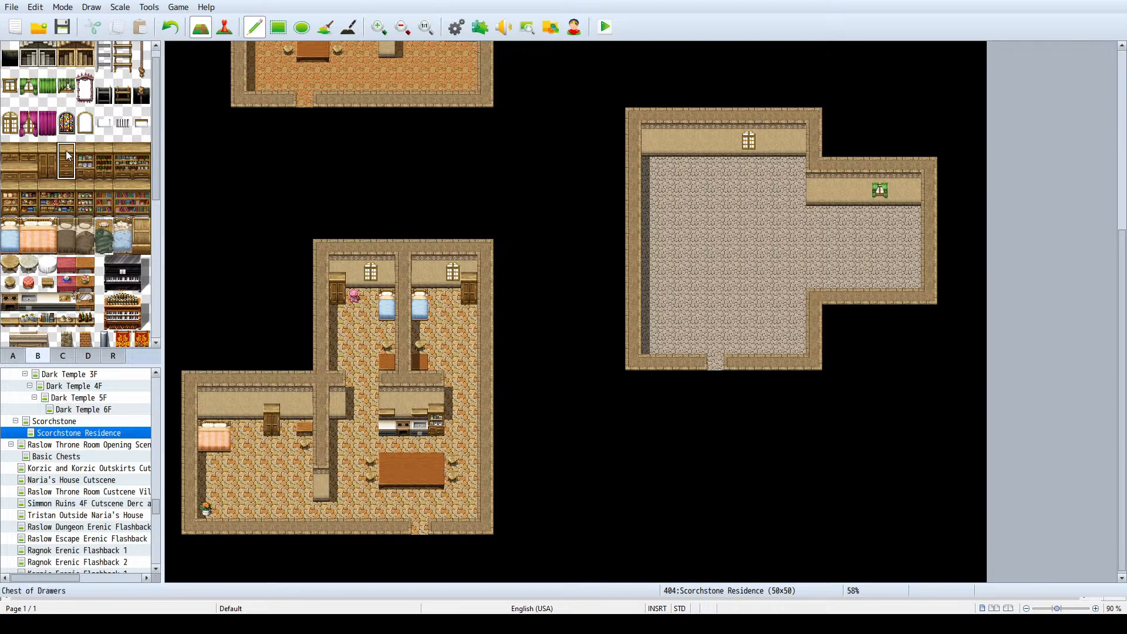
click(262, 407)
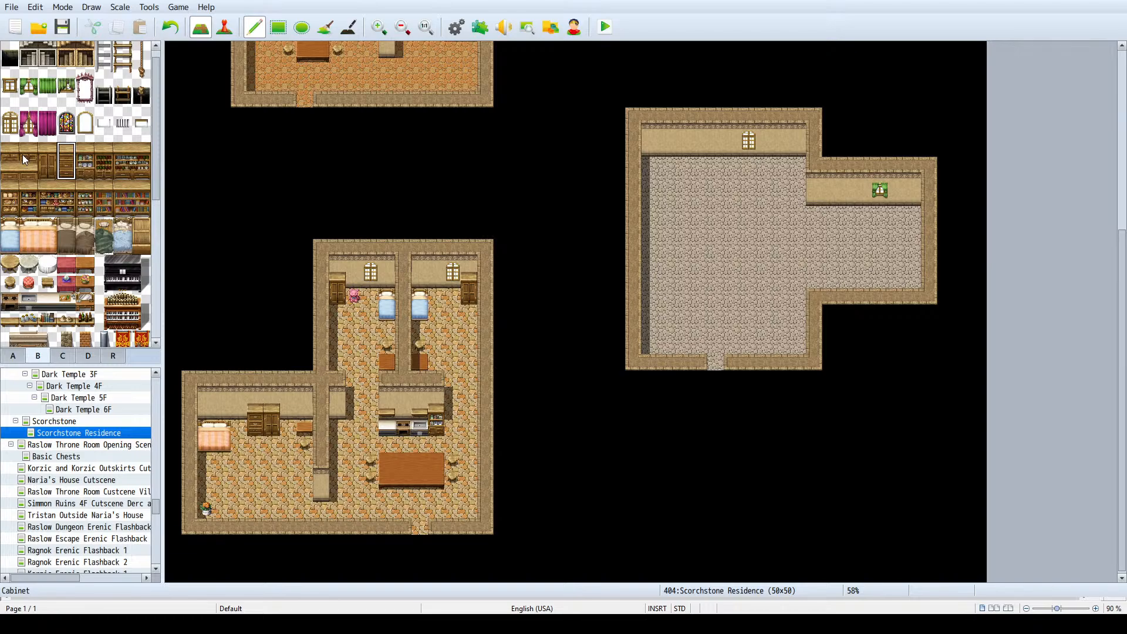
click(106, 199)
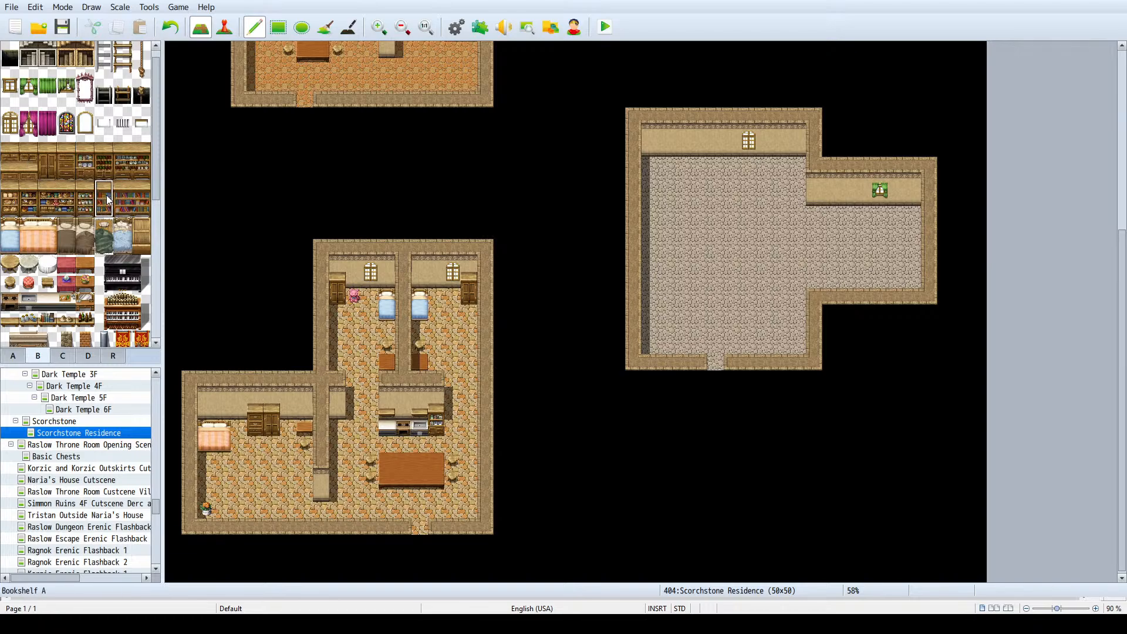
click(338, 414)
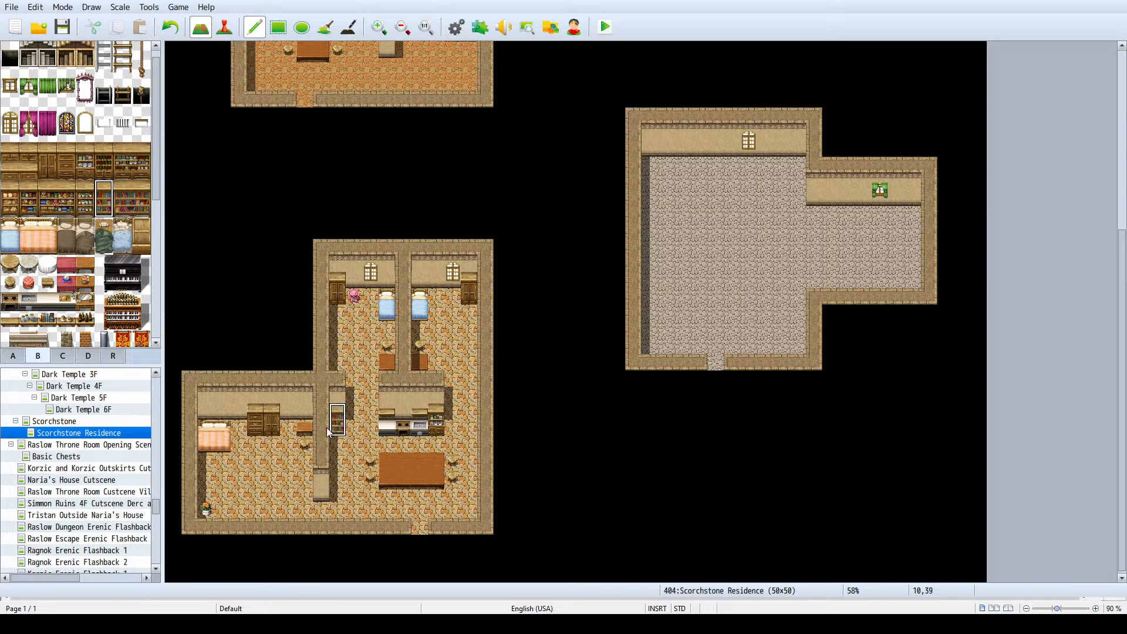
click(88, 503)
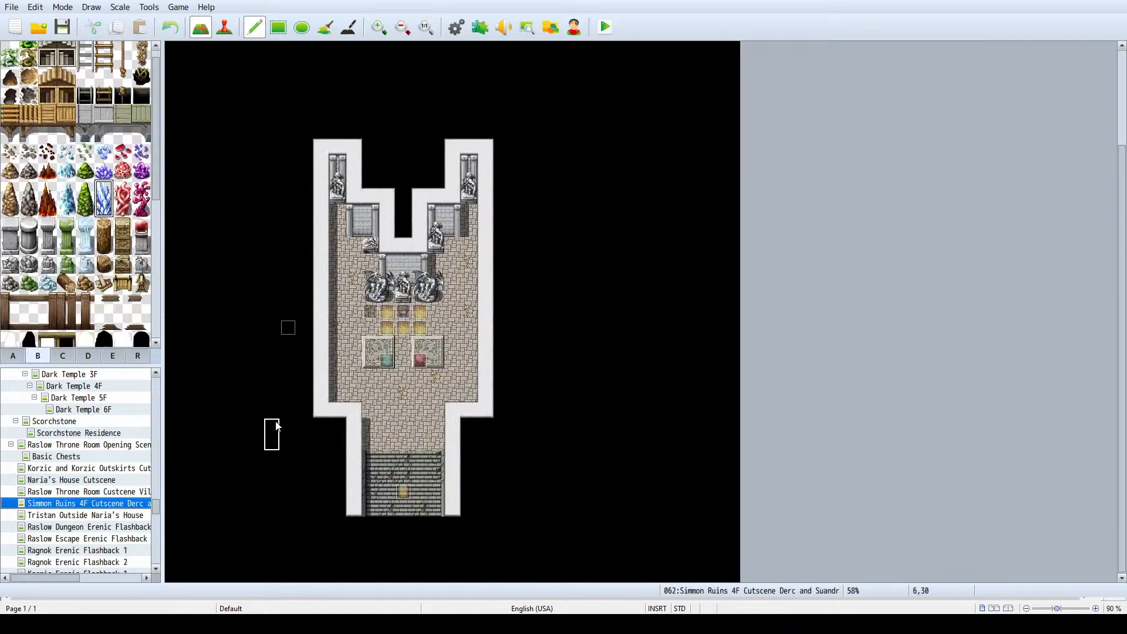
click(274, 410)
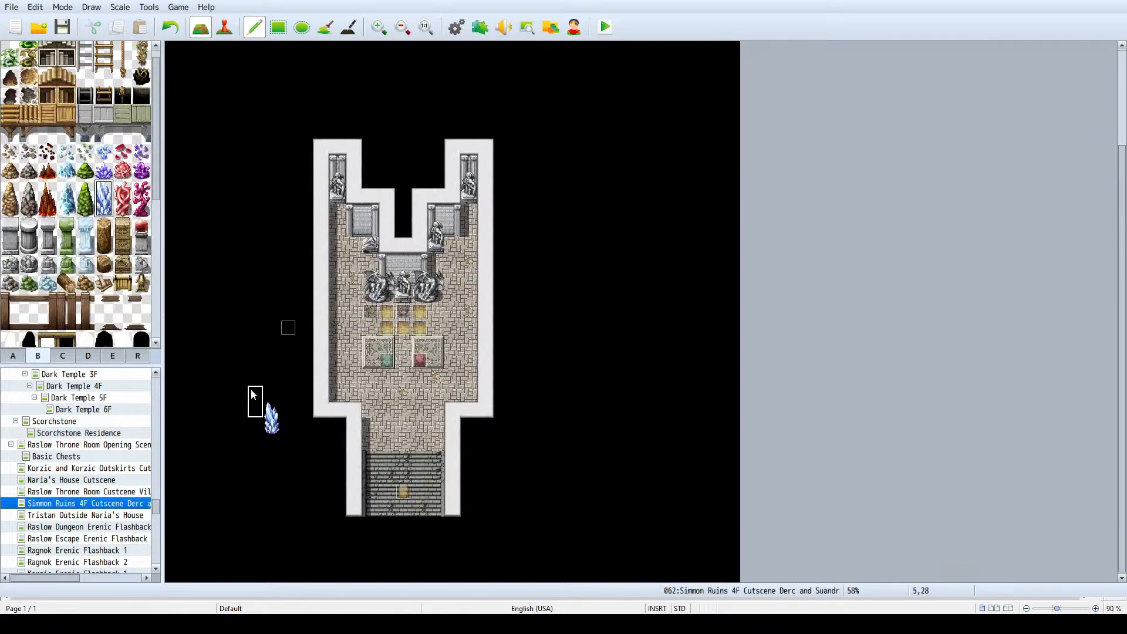
right_click(253, 395)
drag(272, 397, 273, 441)
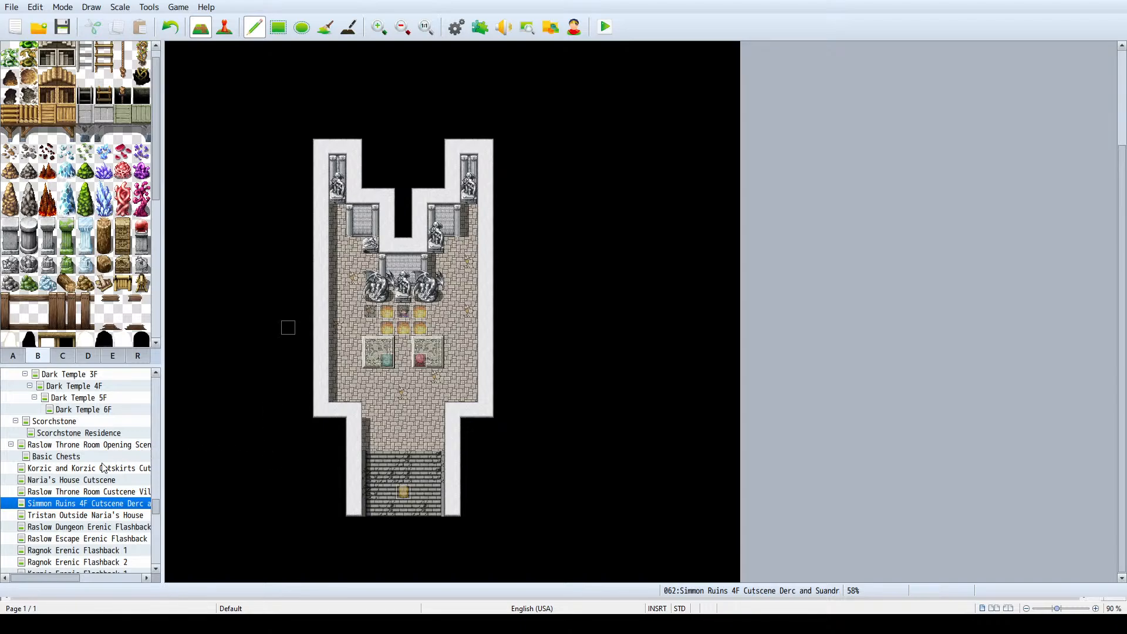
- Look over the Dark Temple 6F, 5F and 4F maps and the Scorchstone town map, and return to the Scorchstone Residence map
scroll(97, 468, up, 2)
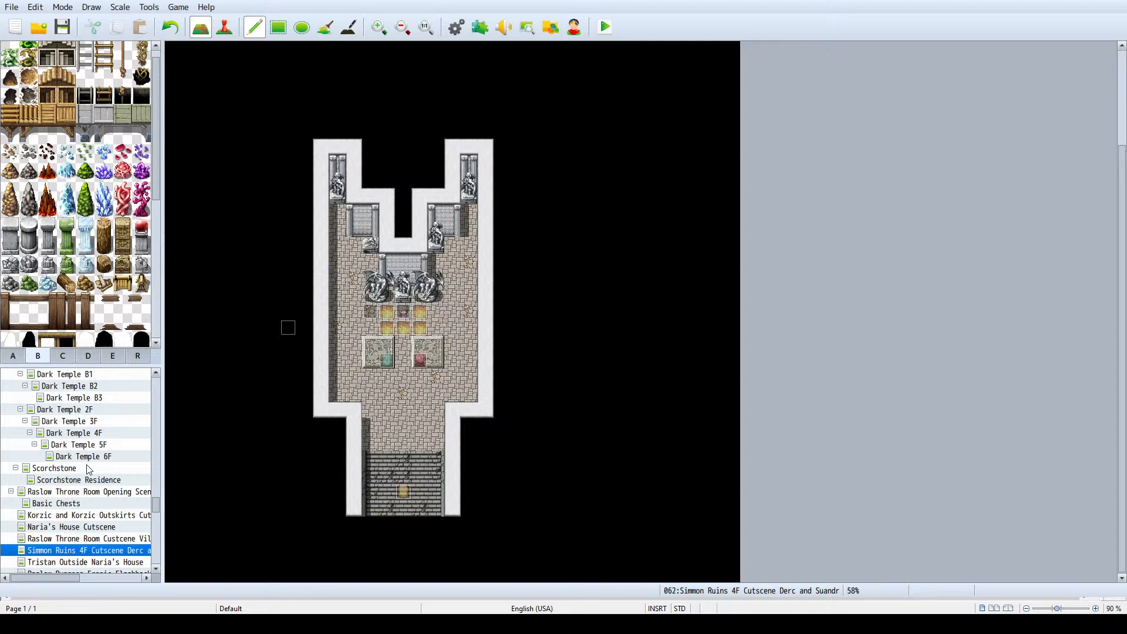
click(84, 457)
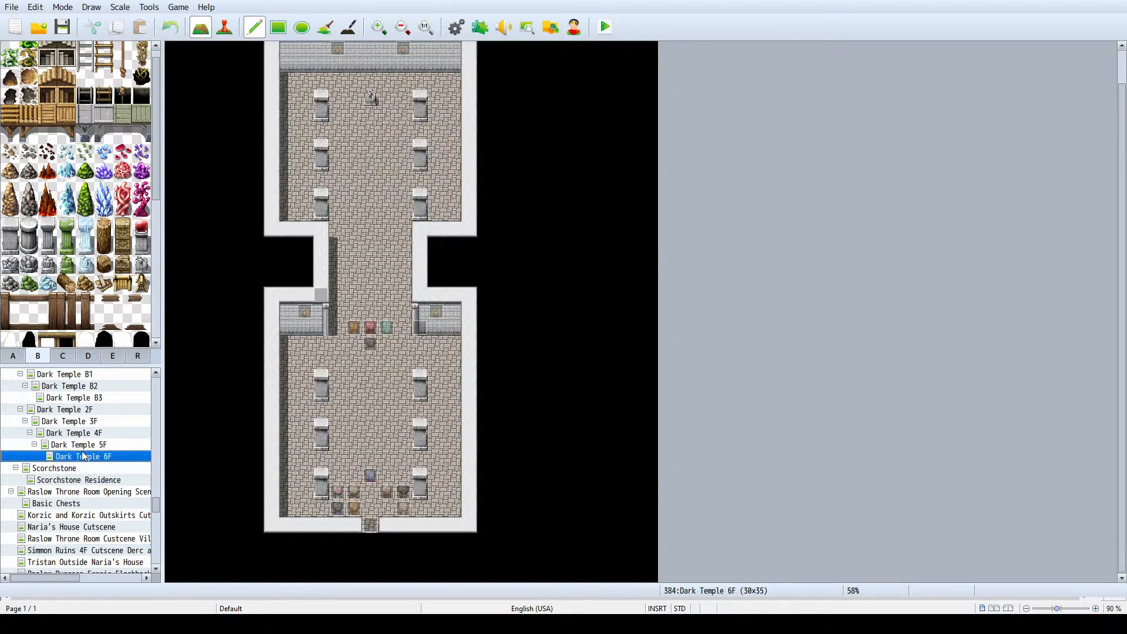
click(85, 446)
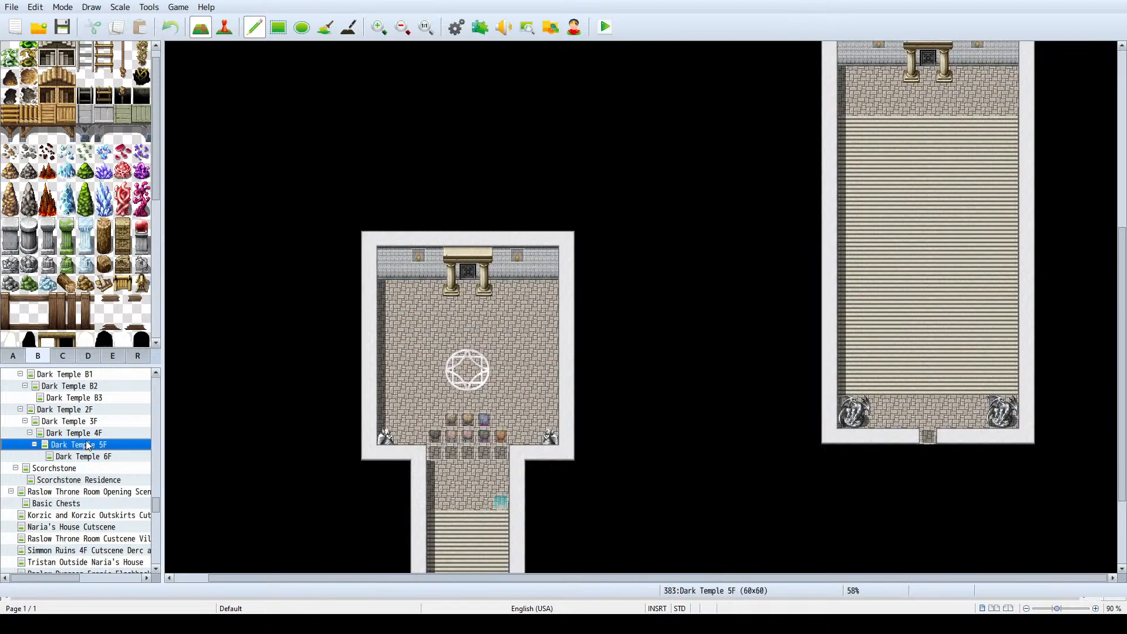
click(89, 436)
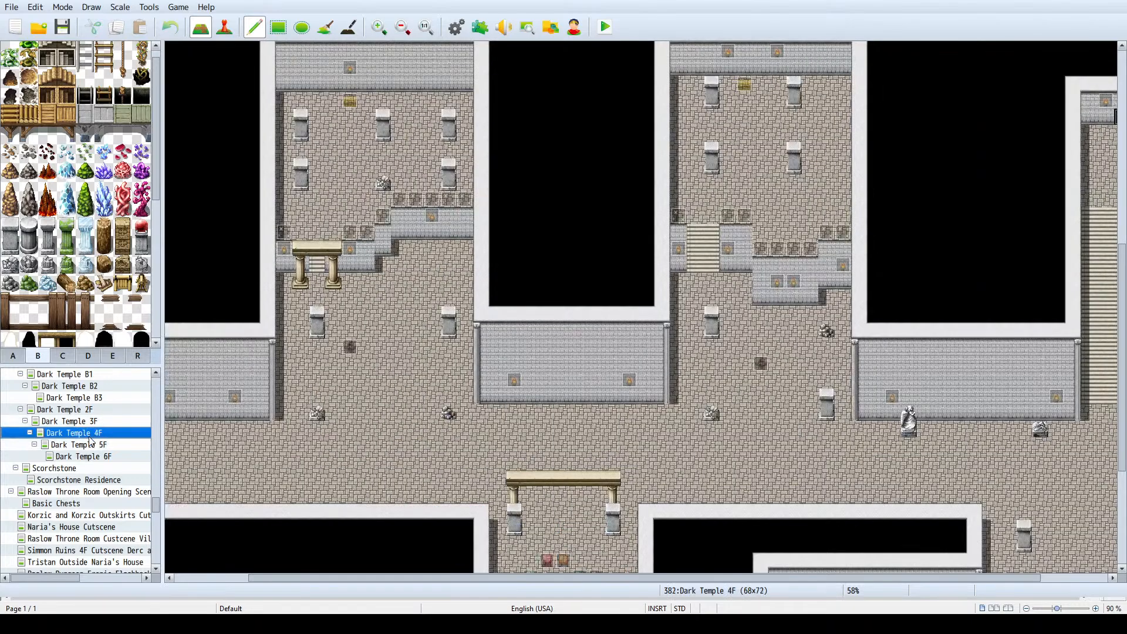
click(93, 468)
click(225, 27)
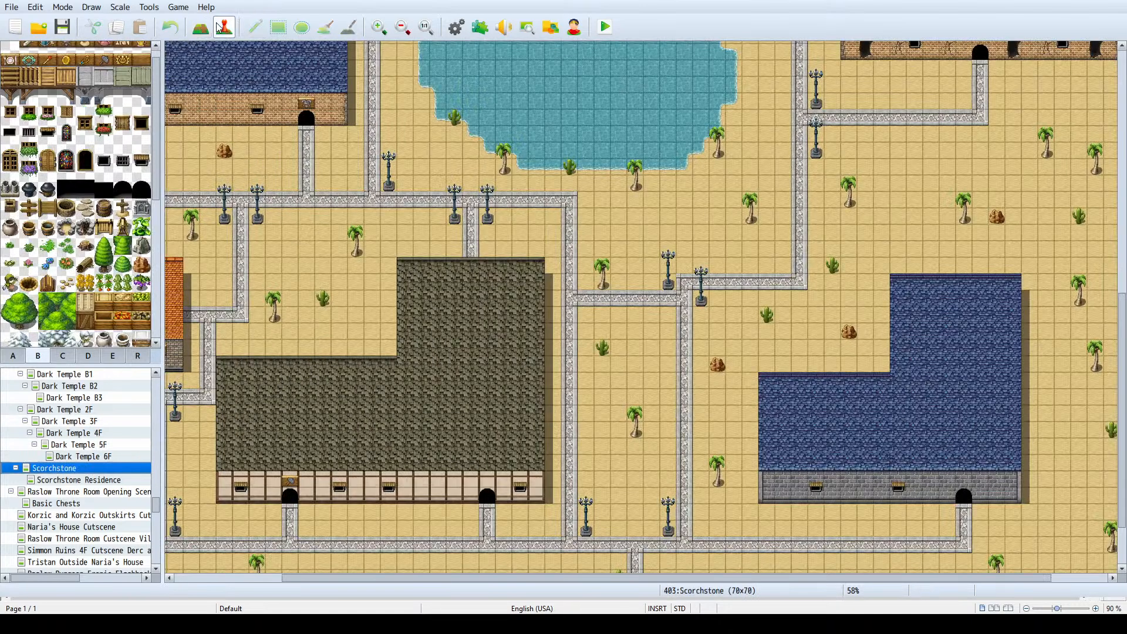
click(201, 27)
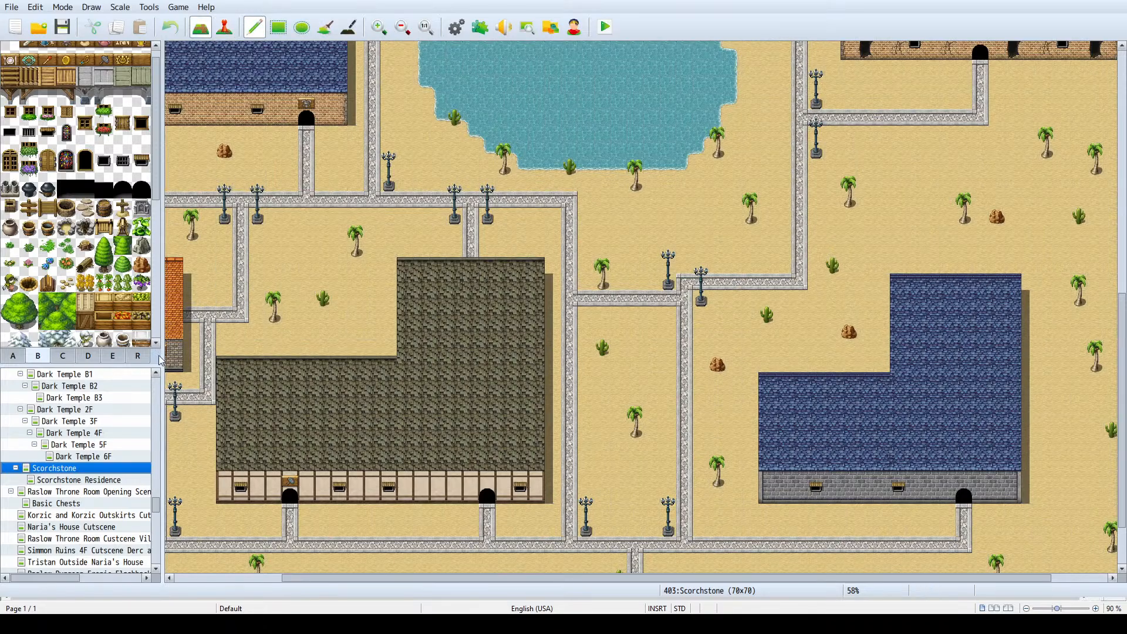
click(112, 479)
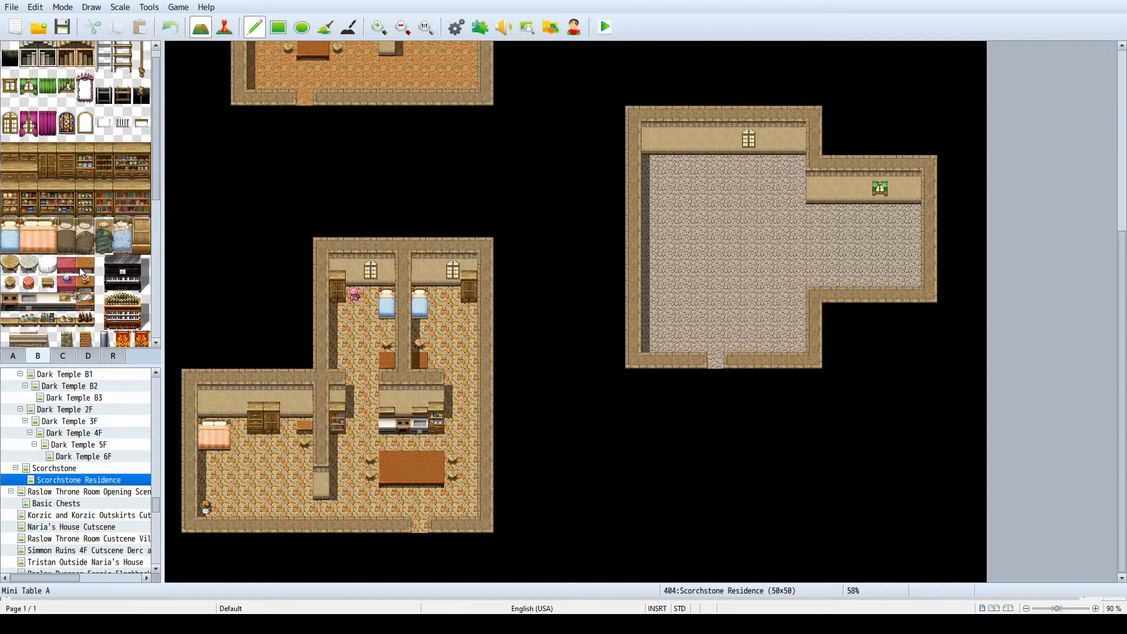
- Look through the furniture and decoration tiles and the floor, wall and bridge tiles of the residence tileset
scroll(51, 293, down, 1)
scroll(51, 294, down, 3)
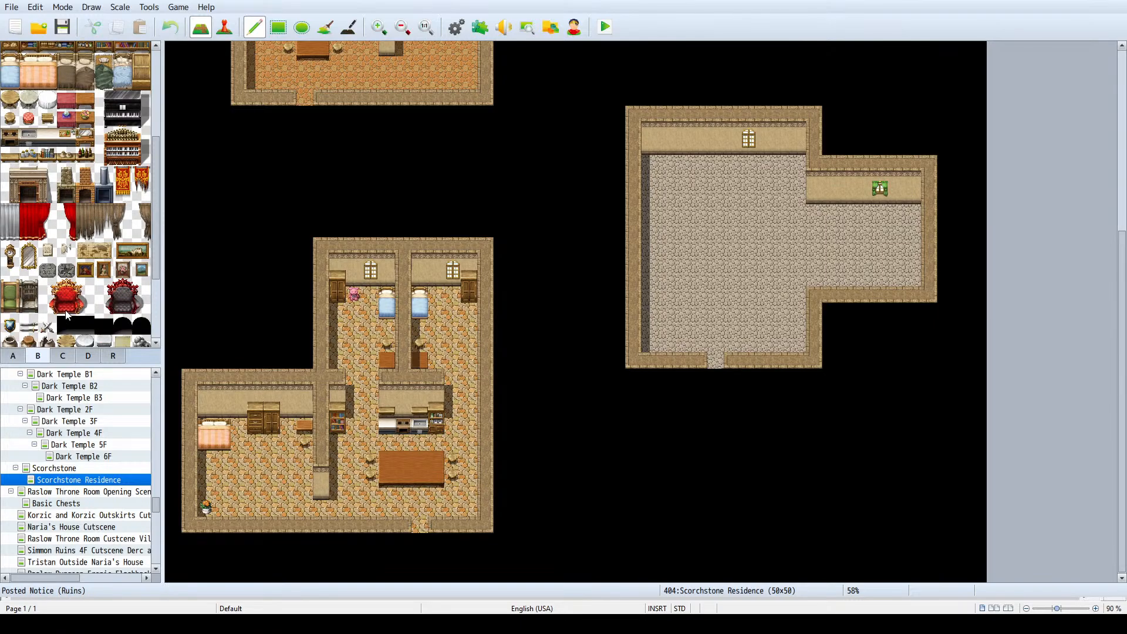
scroll(94, 287, up, 4)
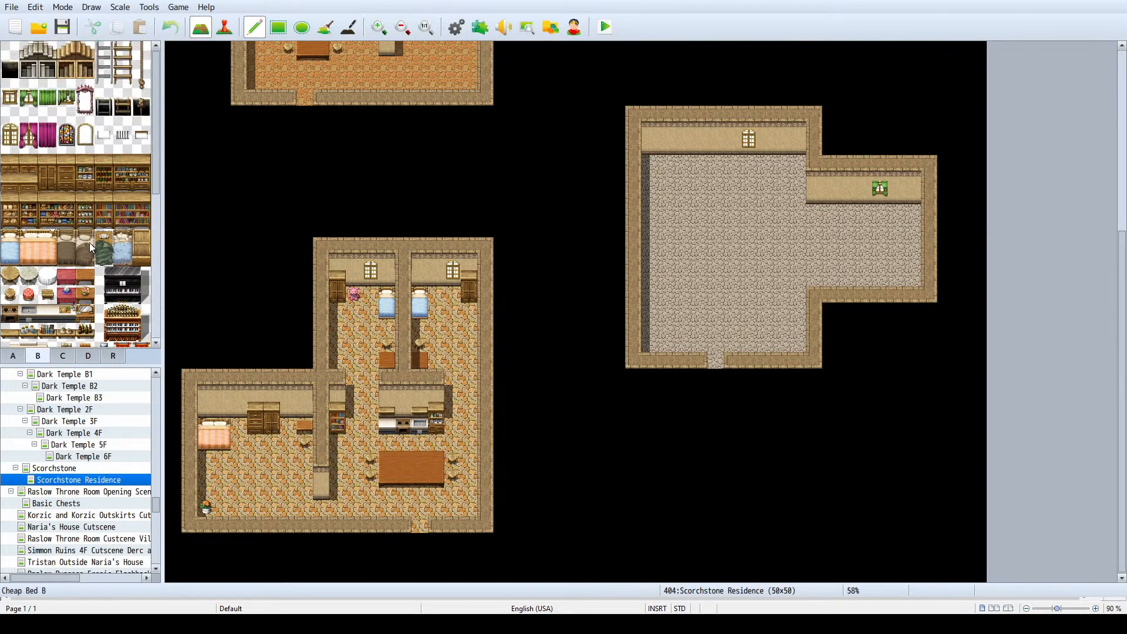
scroll(46, 279, down, 3)
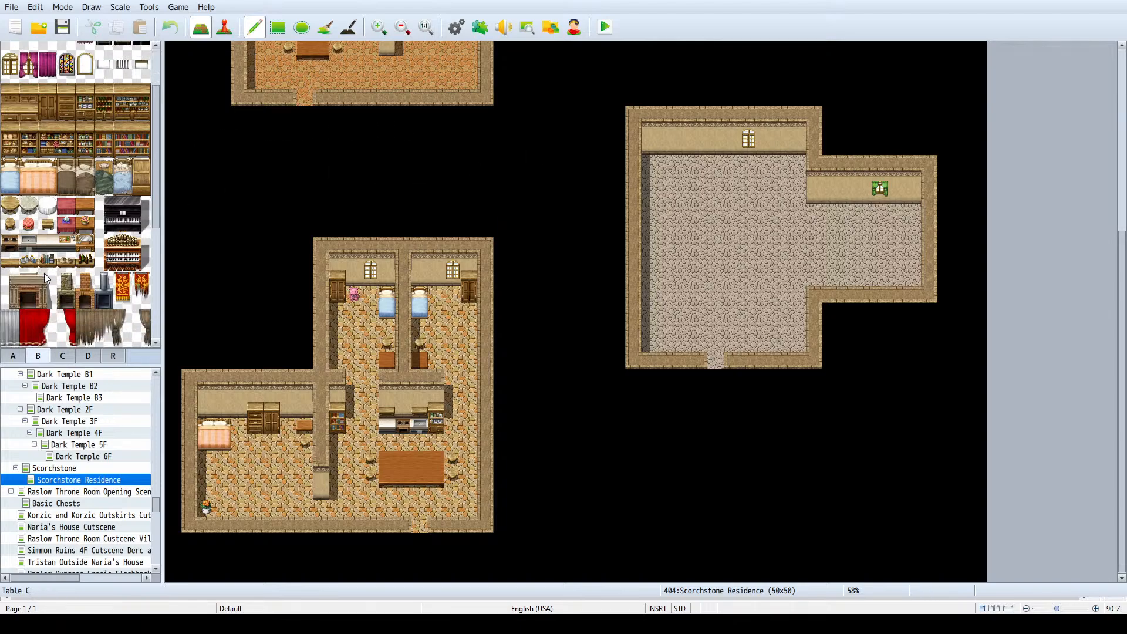
scroll(46, 279, down, 3)
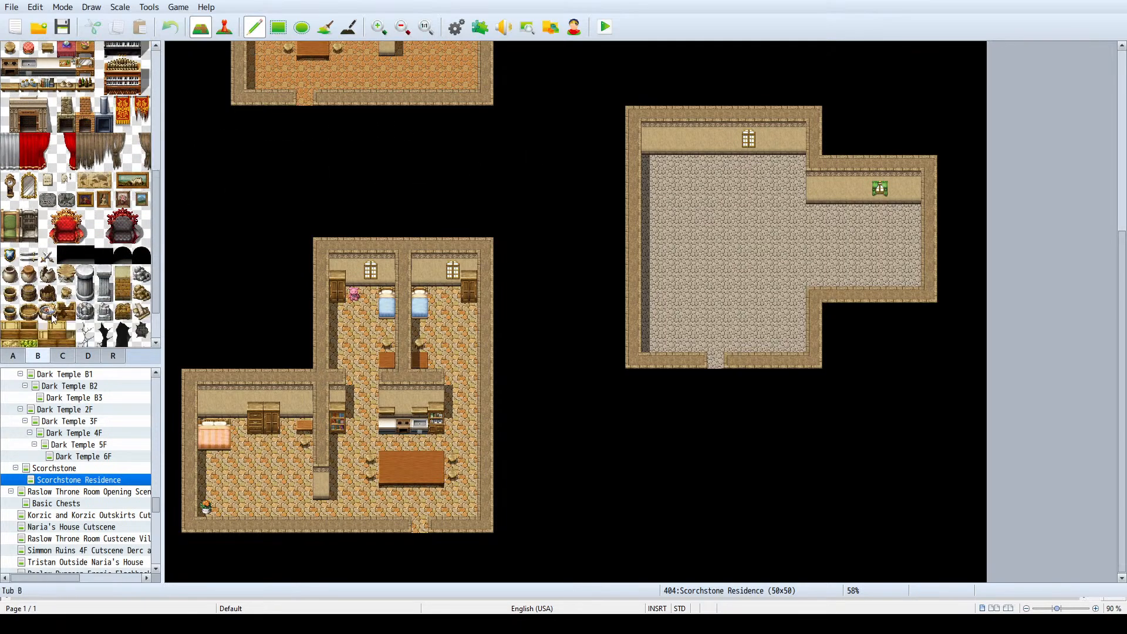
click(13, 355)
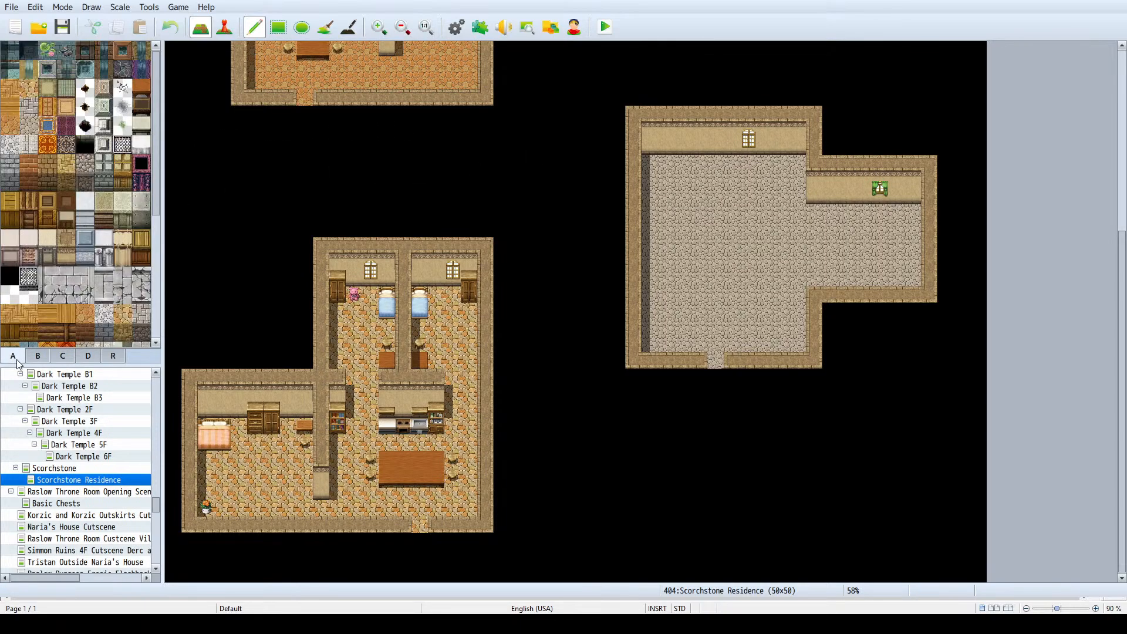
click(67, 294)
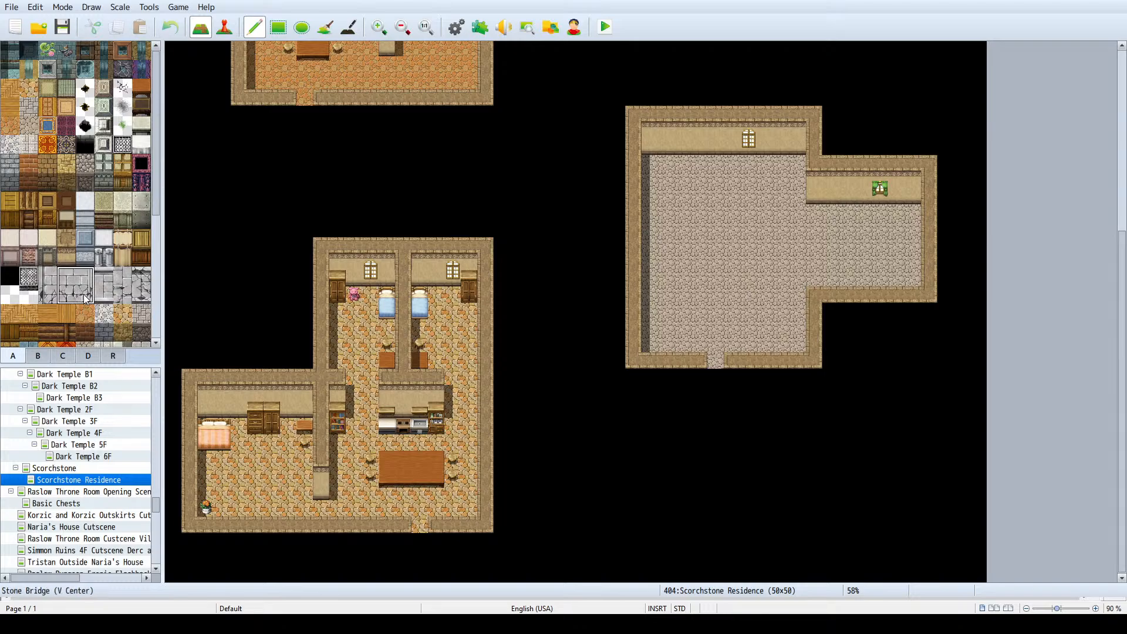
scroll(148, 286, down, 5)
scroll(144, 264, up, 4)
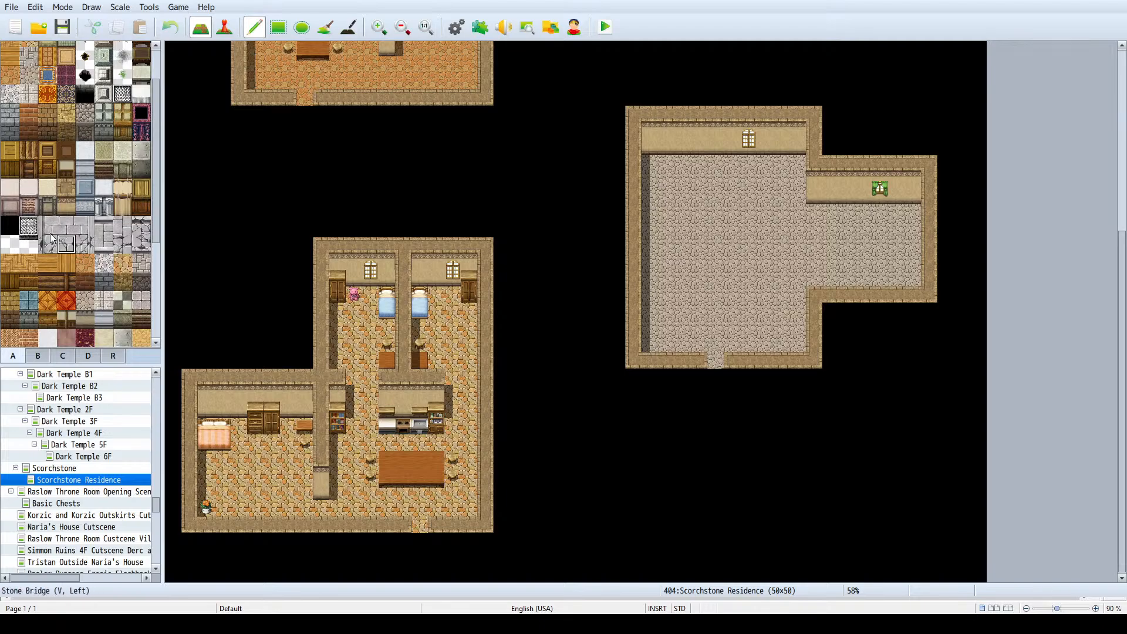
click(104, 227)
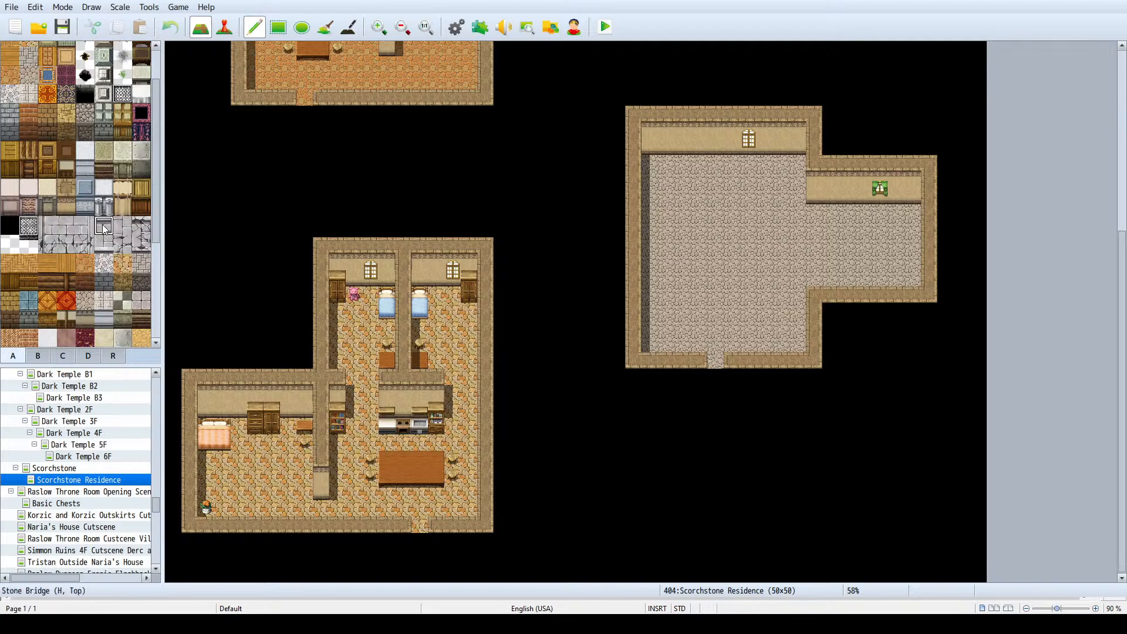
click(137, 233)
drag(136, 234, 139, 246)
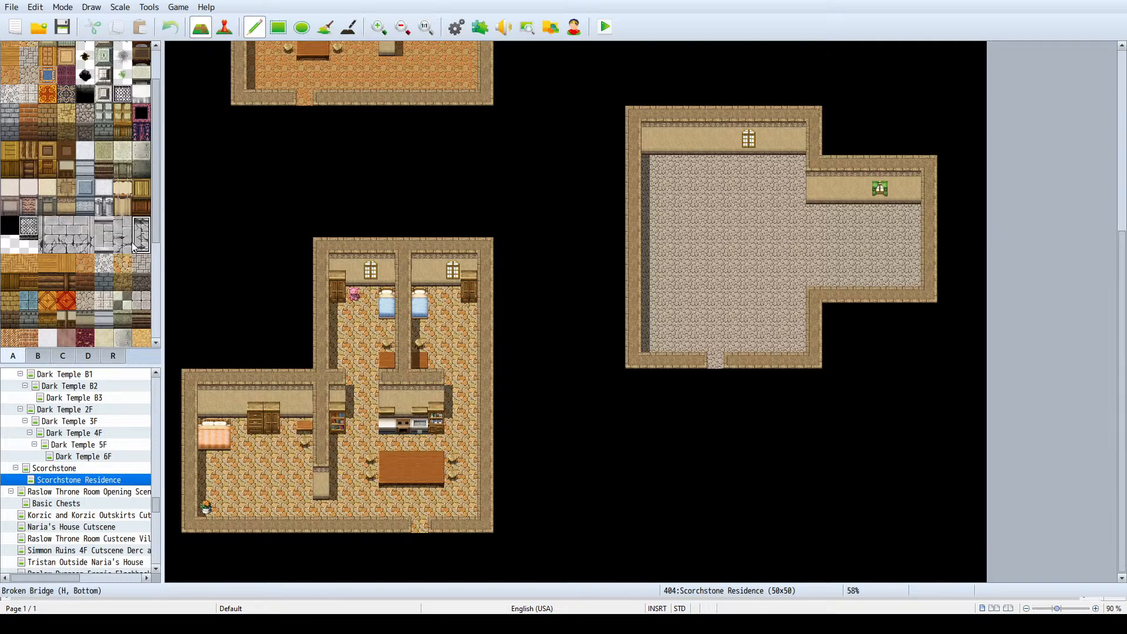
scroll(126, 245, up, 1)
click(119, 127)
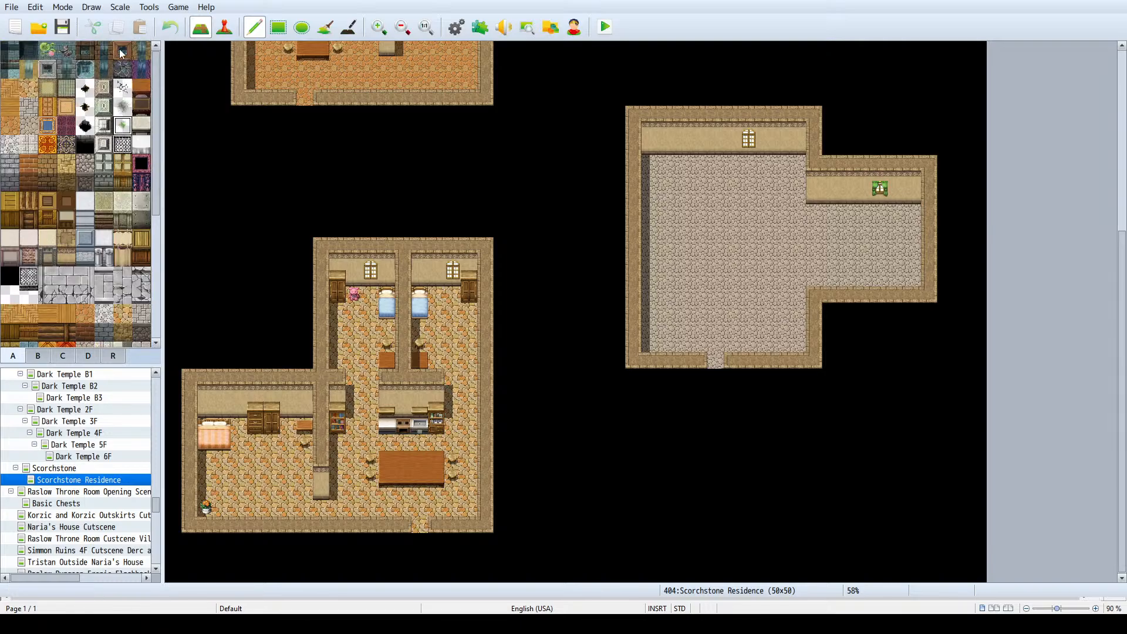
- Build a dividing wall with a wall face between the large stone-floored room and its east annex, leaving an opening at the south end
click(91, 142)
drag(814, 166, 817, 213)
right_click(844, 198)
click(817, 227)
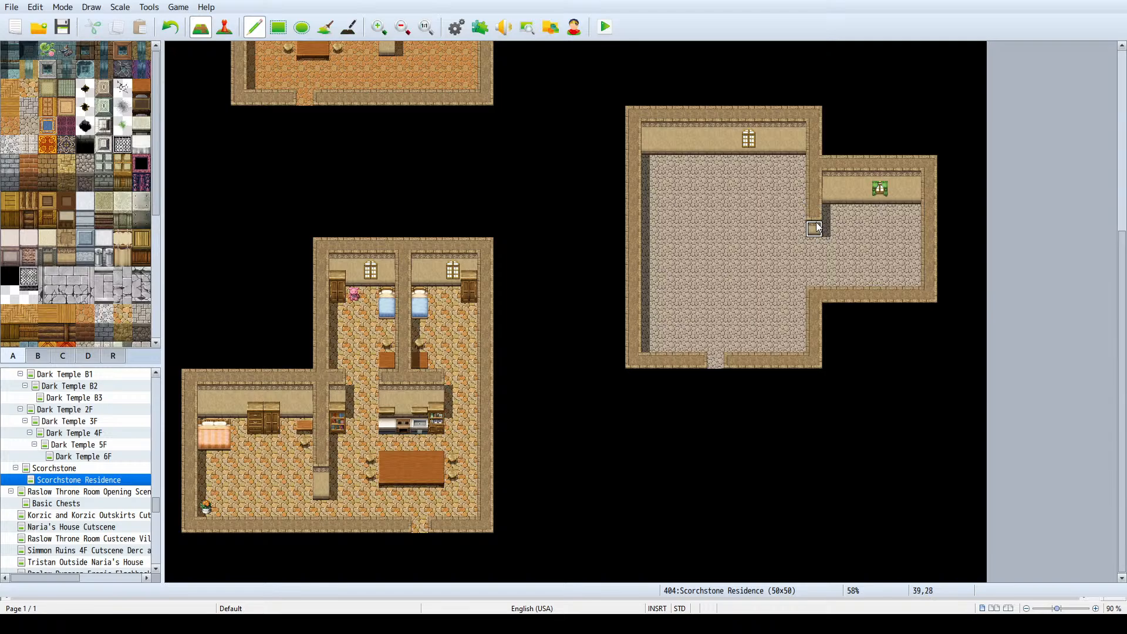
right_drag(847, 185, 845, 198)
click(814, 245)
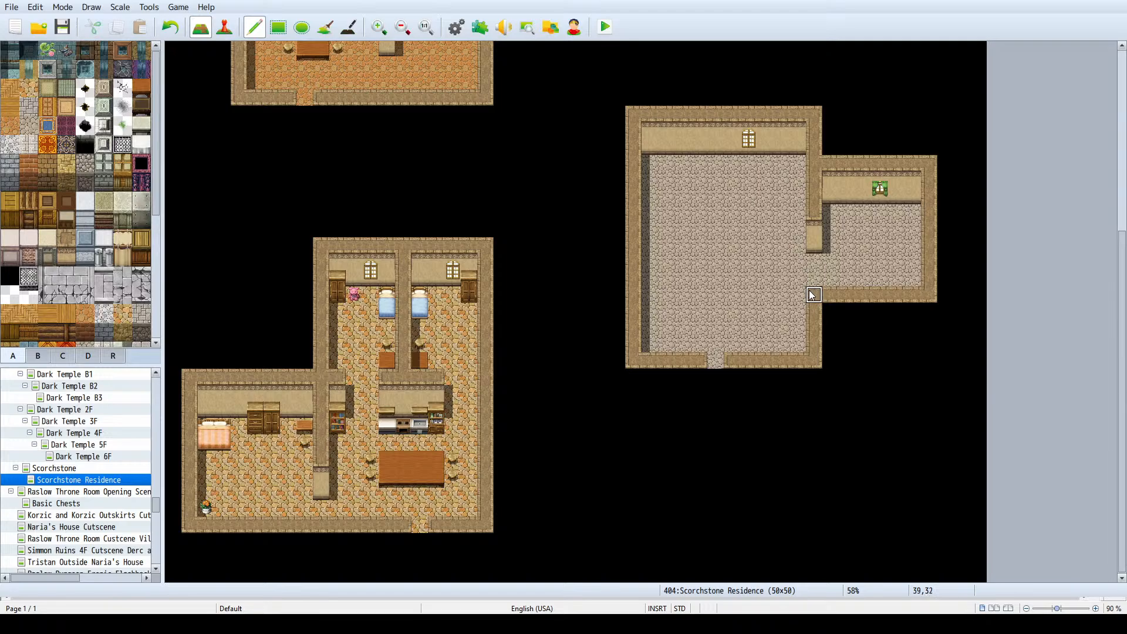
drag(813, 296, 749, 295)
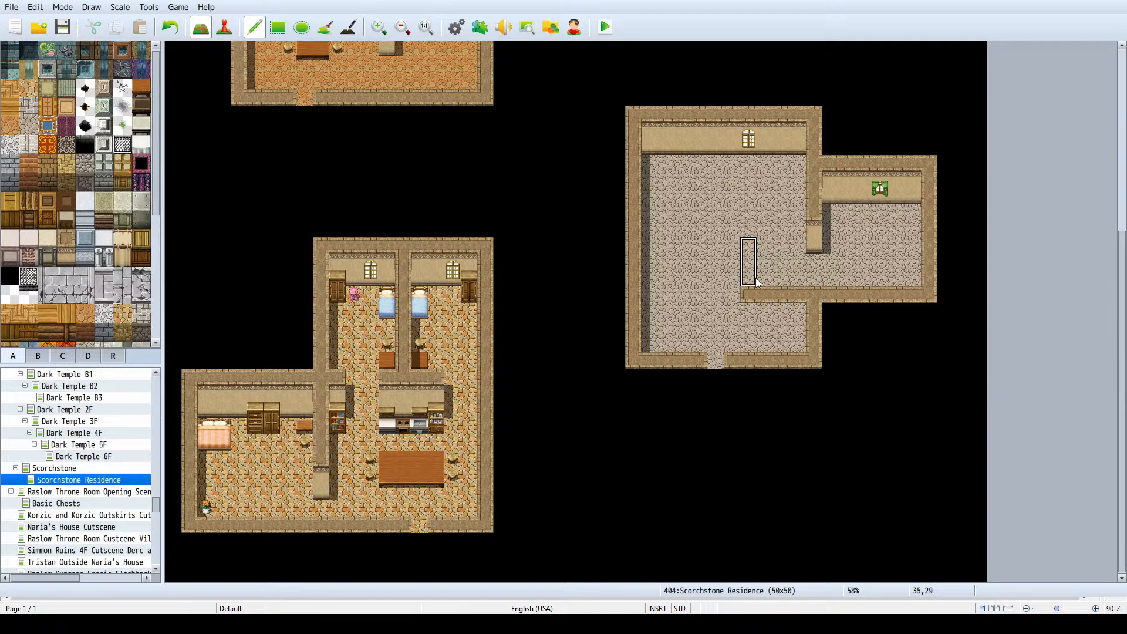
click(749, 333)
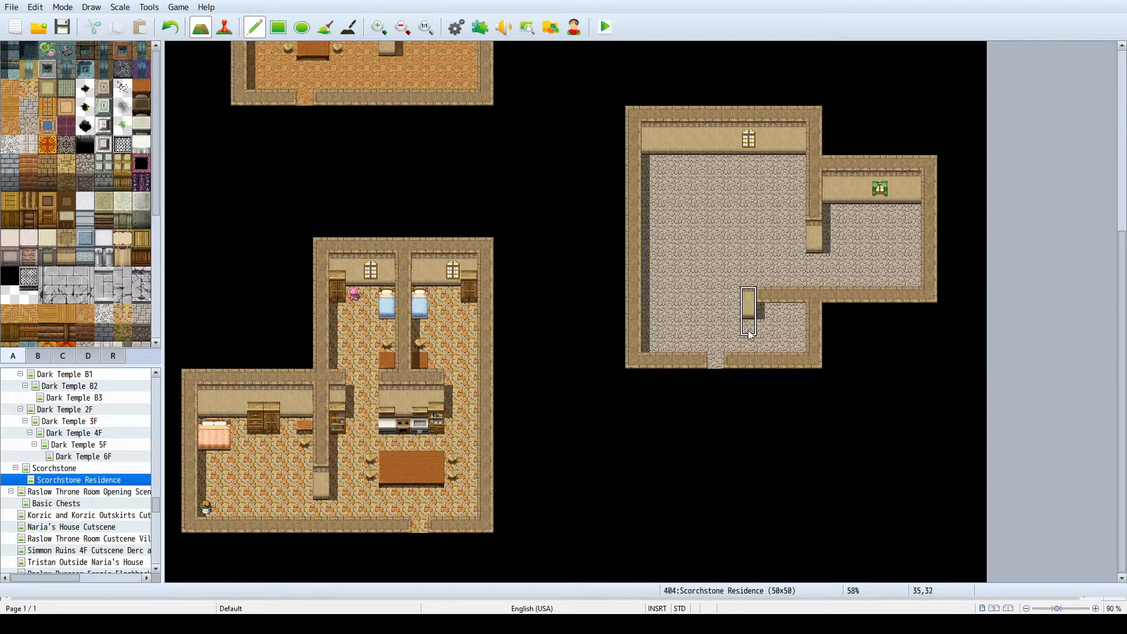
click(751, 333)
key(ctrl+z)
key(ctrl+z)
key(ctrl+z)
right_click(751, 345)
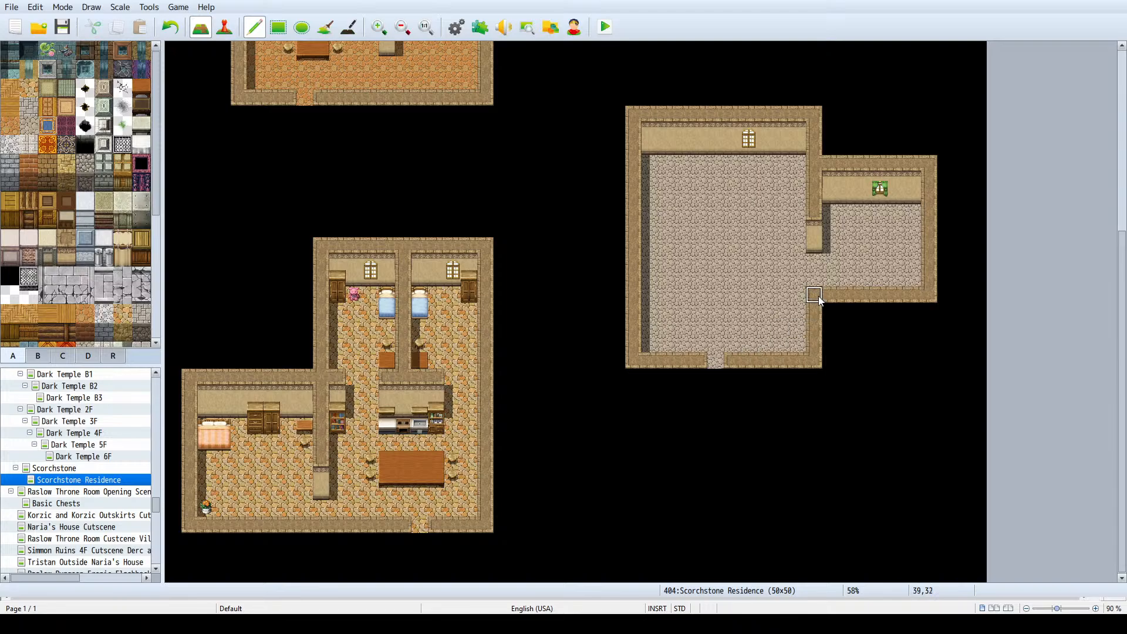
- Extend the large stone-floored room one tile south by copying its southern section, including the doorway, one row lower
right_drag(815, 359, 635, 297)
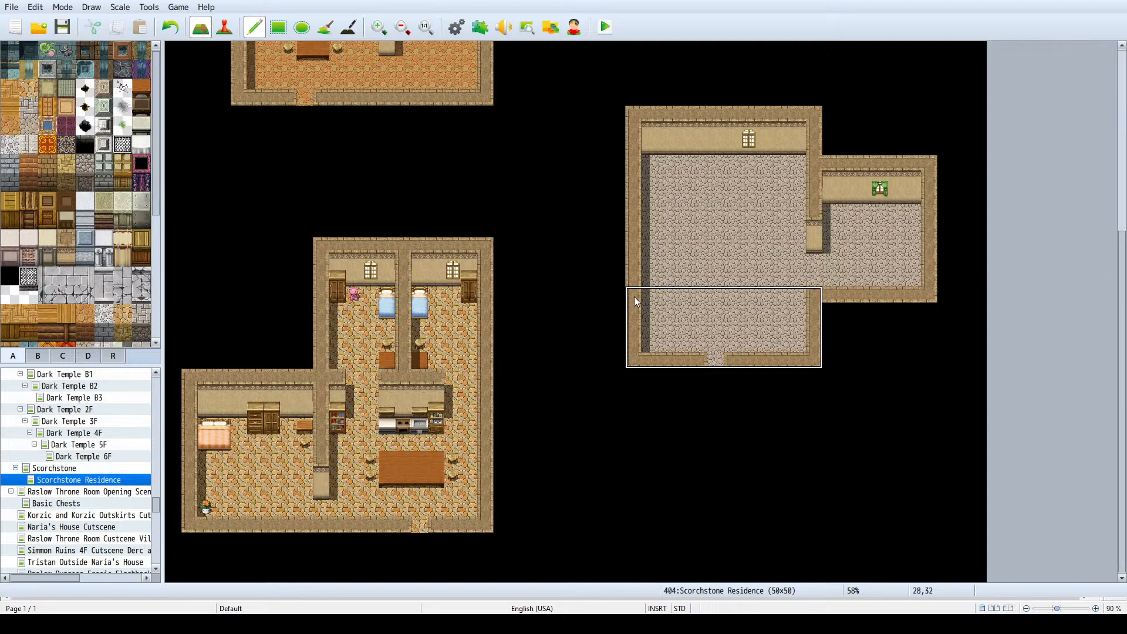
click(636, 327)
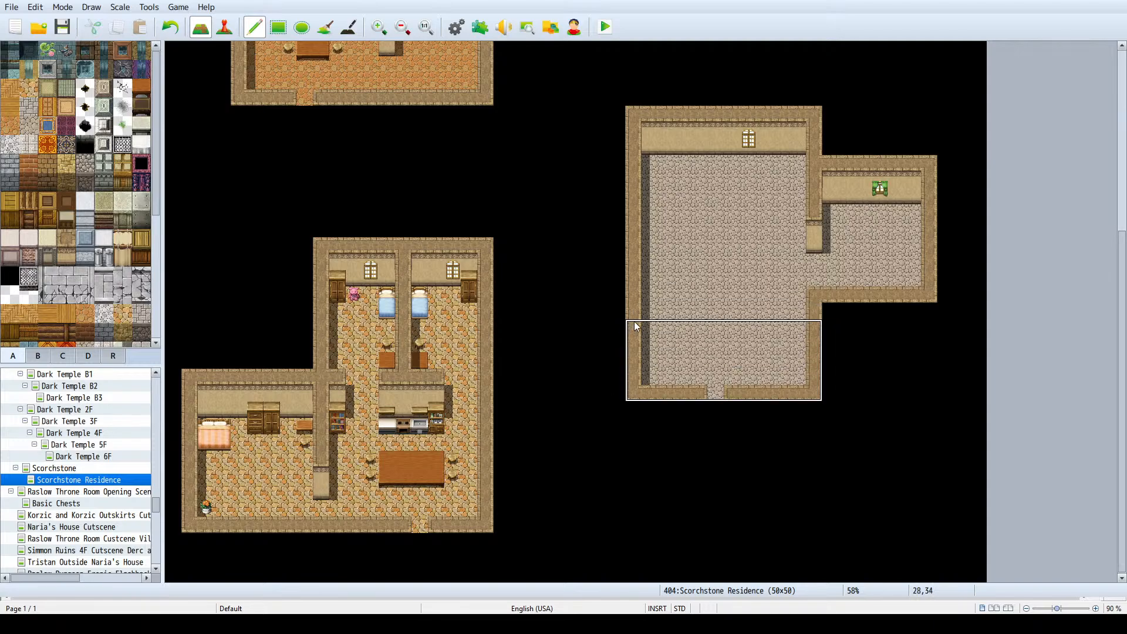
key(ctrl+z)
right_click(683, 196)
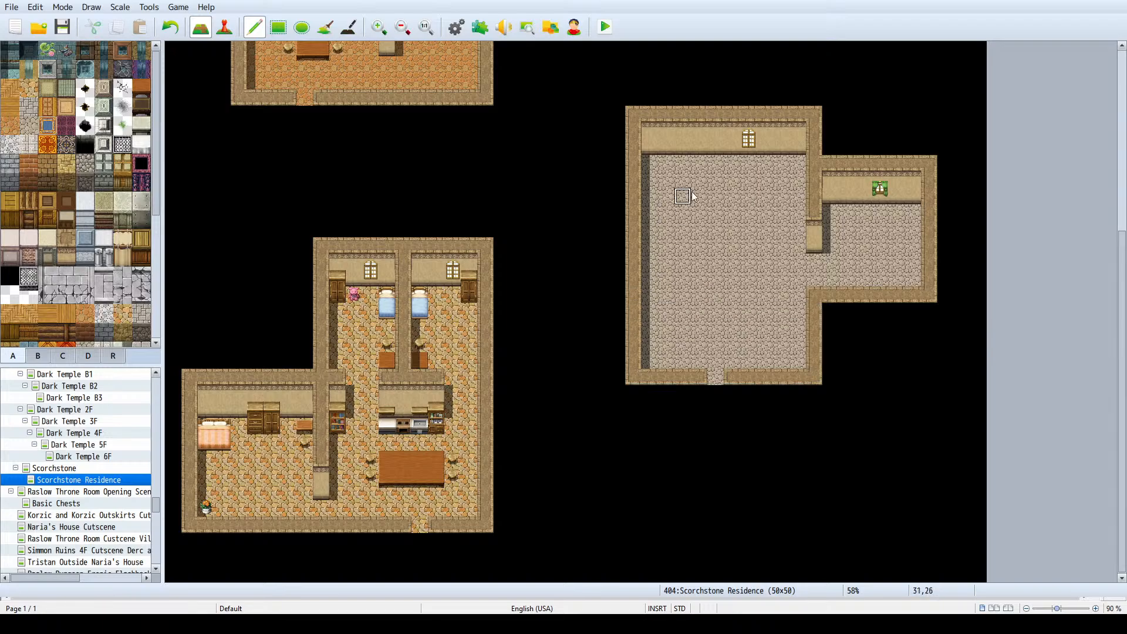
- Extend the large room one tile north, fill the leftover wall row with floor, and shift the east annex one tile north
mouse_move(628, 155)
right_down()
mouse_move(645, 139)
mouse_move(816, 116)
mouse_move(814, 104)
right_up()
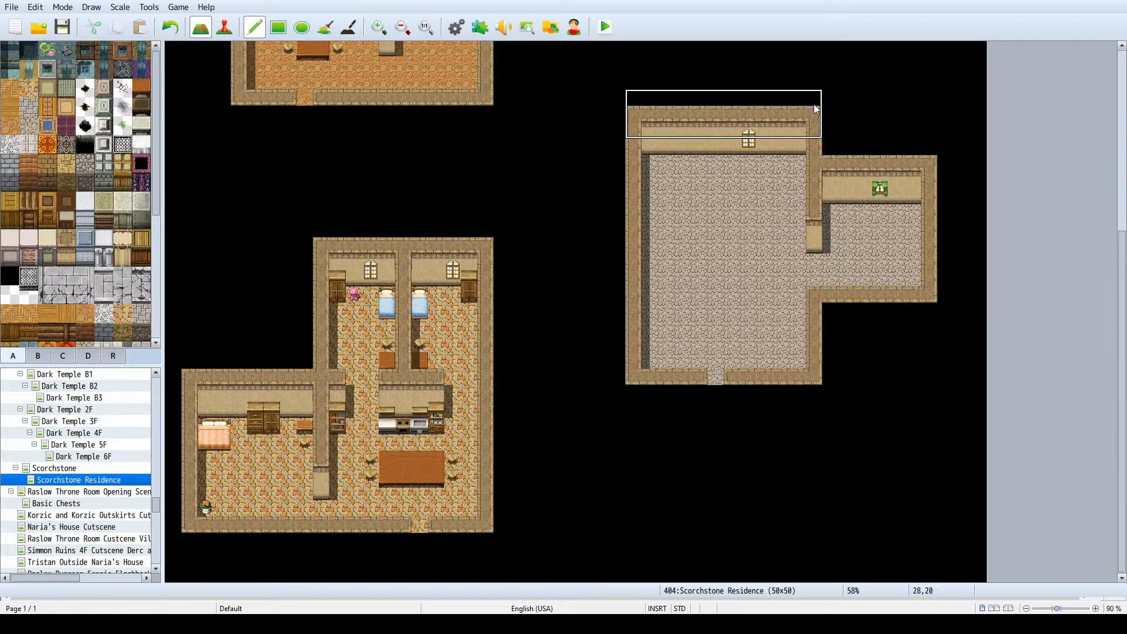
click(814, 104)
right_click(814, 104)
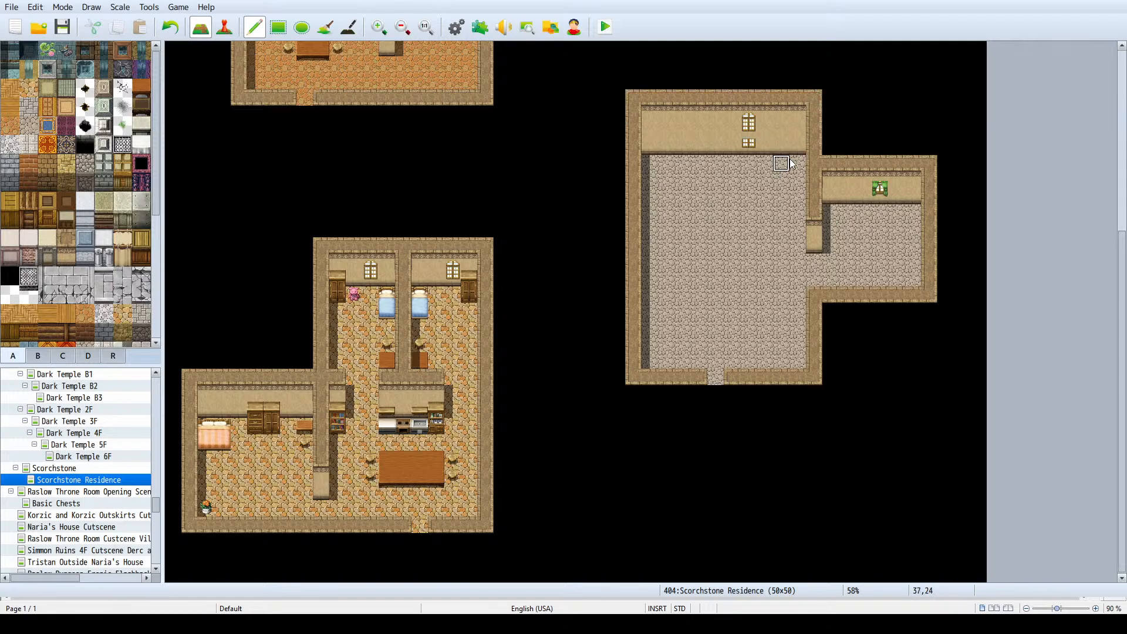
drag(794, 148, 657, 149)
right_drag(818, 300, 927, 167)
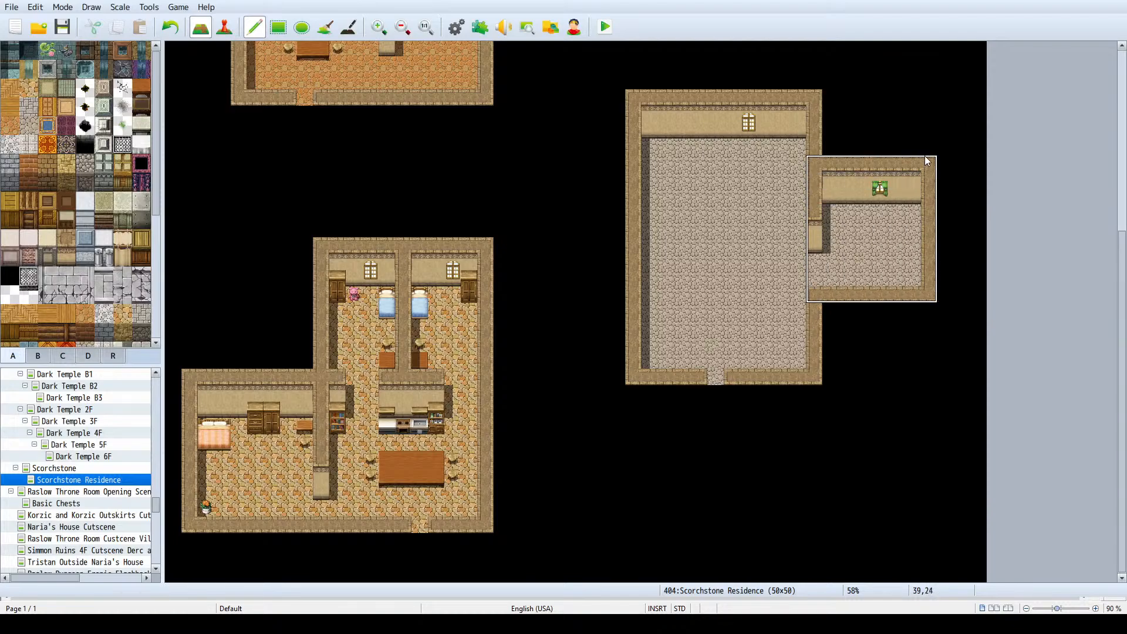
click(928, 144)
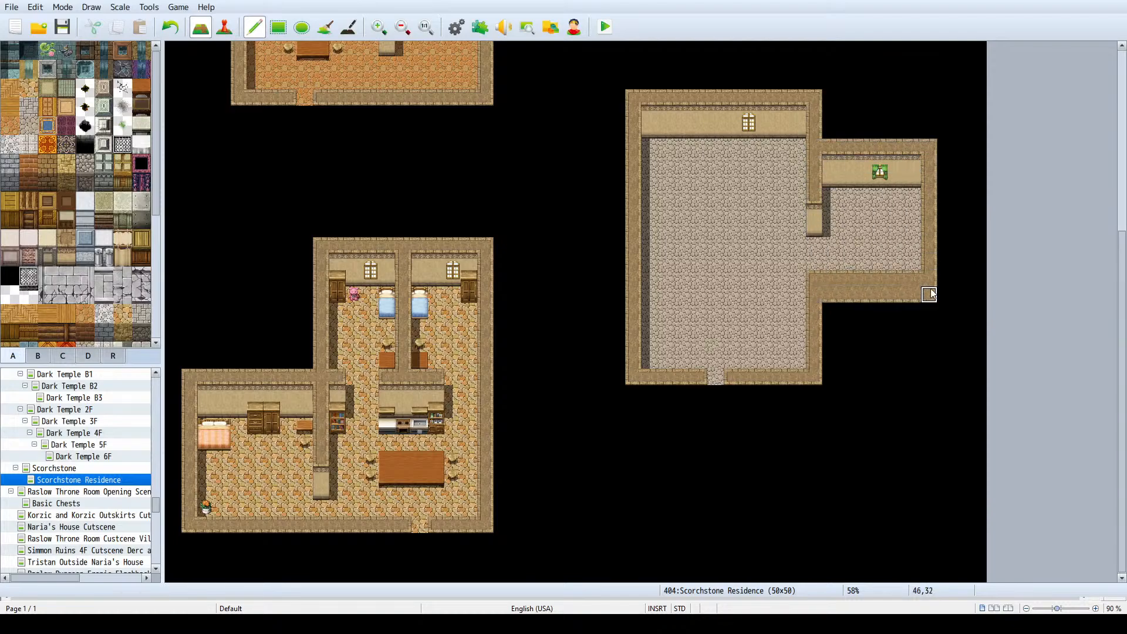
- Clear the leftover wall row below the annex and wall off a small southeast room with wall faces, leaving a gap on its west side
mouse_move(943, 294)
mouse_down()
mouse_move(745, 280)
mouse_move(732, 326)
mouse_up()
right_drag(812, 217, 810, 232)
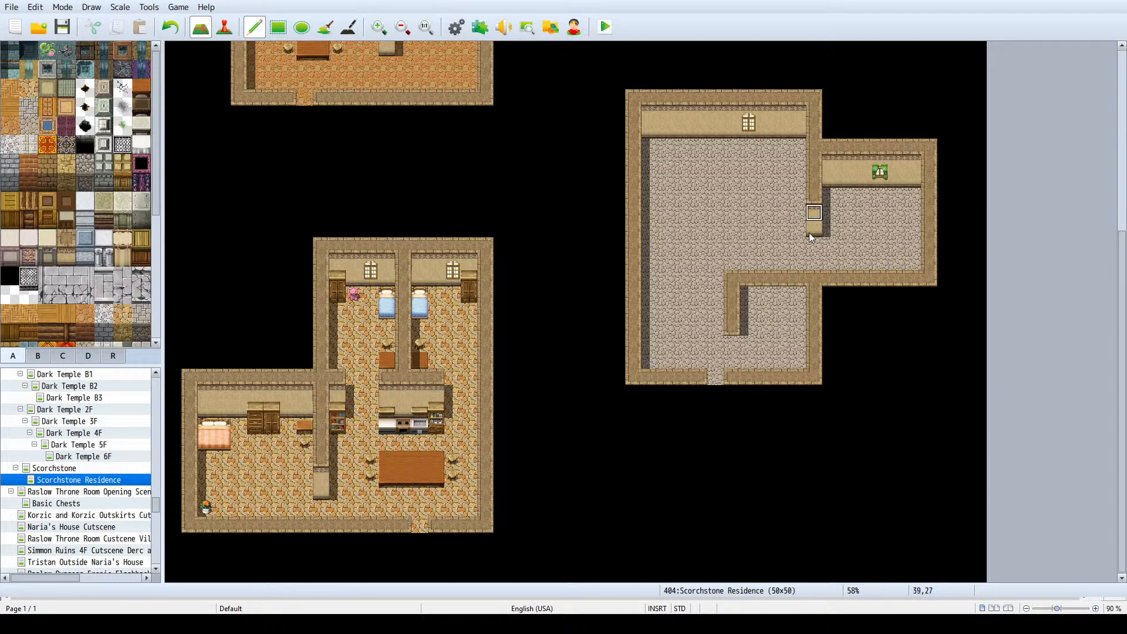
click(732, 333)
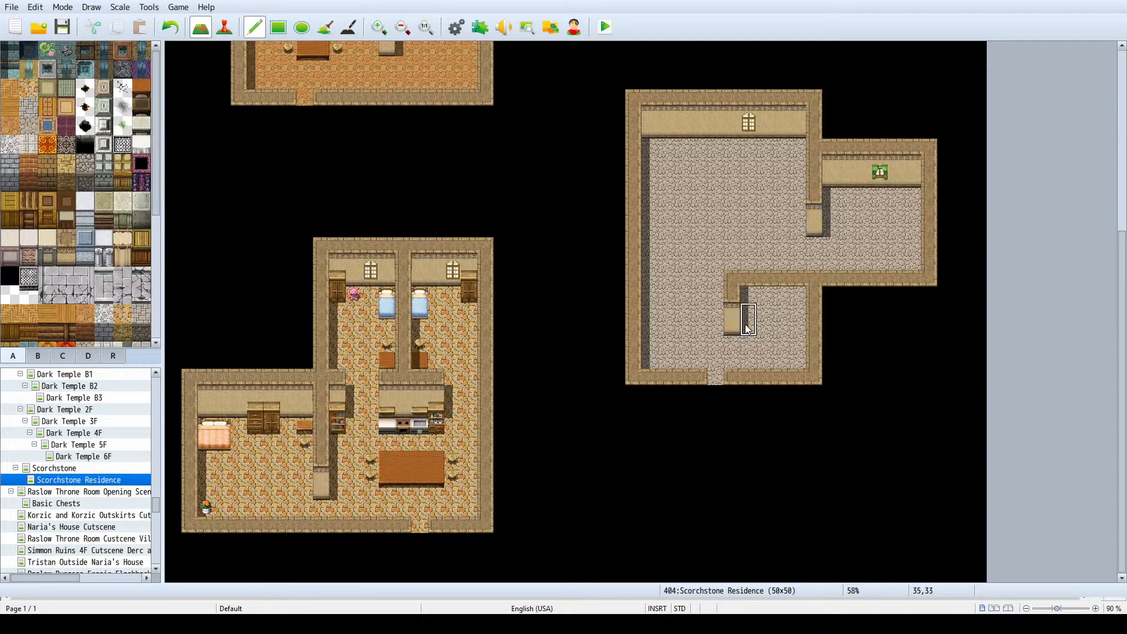
key(ctrl+z)
click(738, 341)
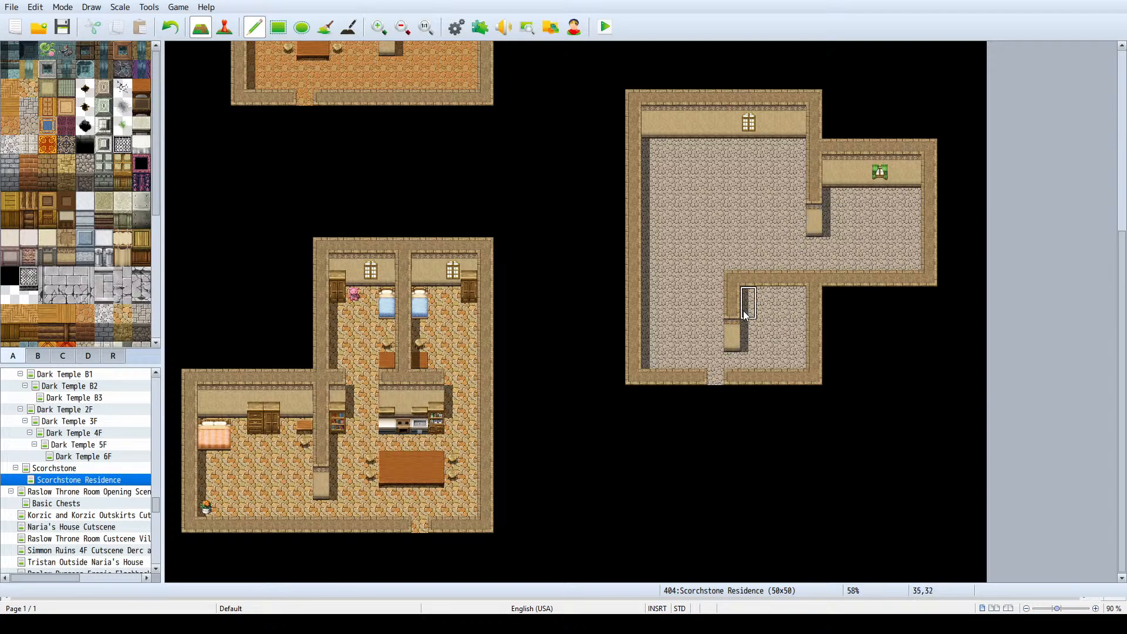
drag(745, 314, 796, 317)
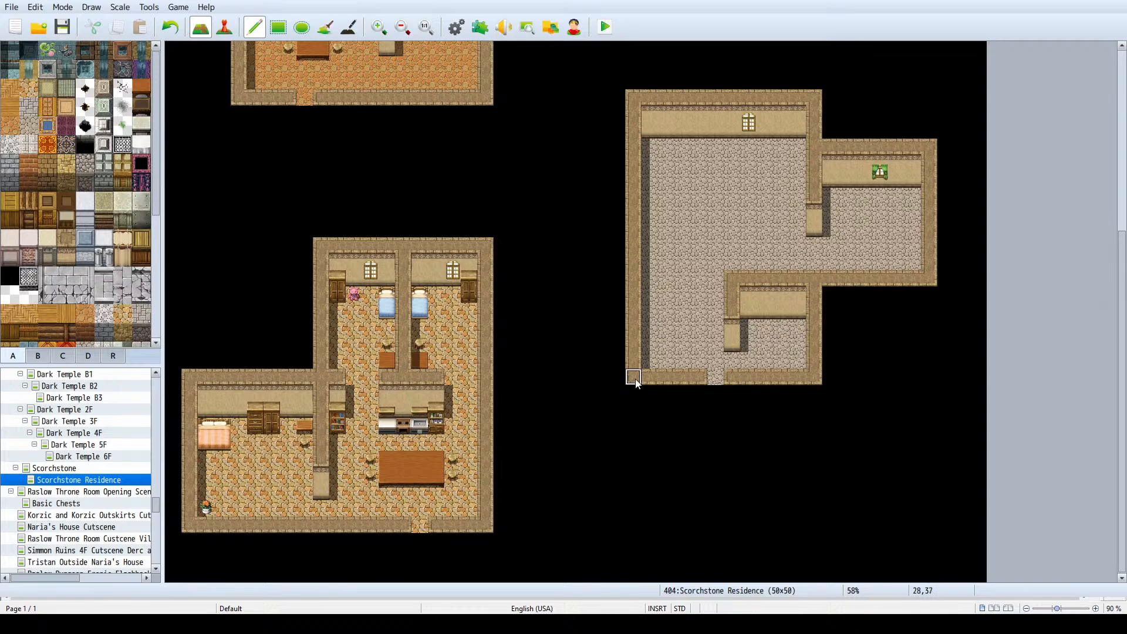
- Move the large room's south wall and doorway down another tile and fill the vacated row with stone floor
right_drag(774, 386, 809, 377)
click(812, 388)
right_click(794, 364)
drag(796, 374, 653, 374)
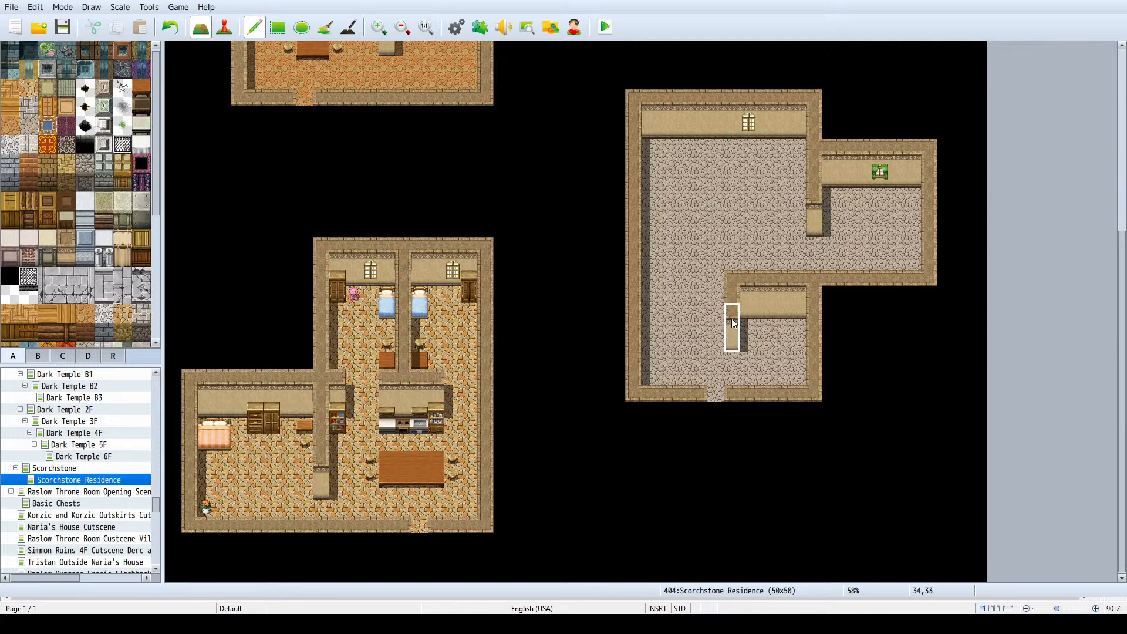
click(728, 381)
key(ctrl+z)
- Draw a partition five tiles west from the annex's dividing wall, with a wall face along its south side
drag(806, 202, 732, 195)
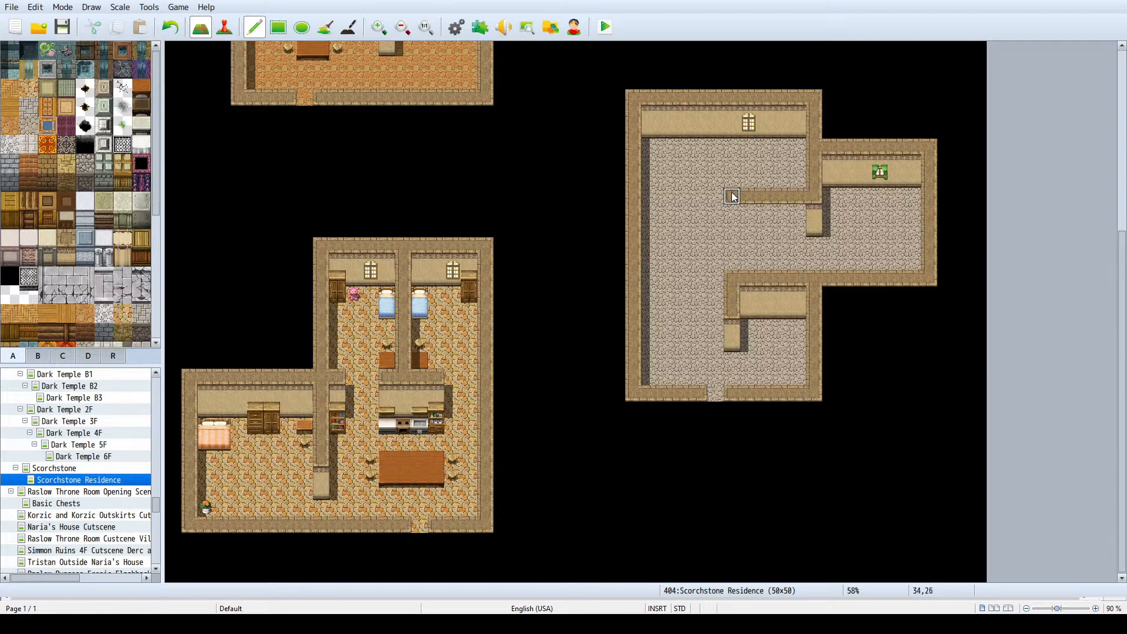
drag(812, 224, 730, 223)
key(ctrl+z)
click(743, 226)
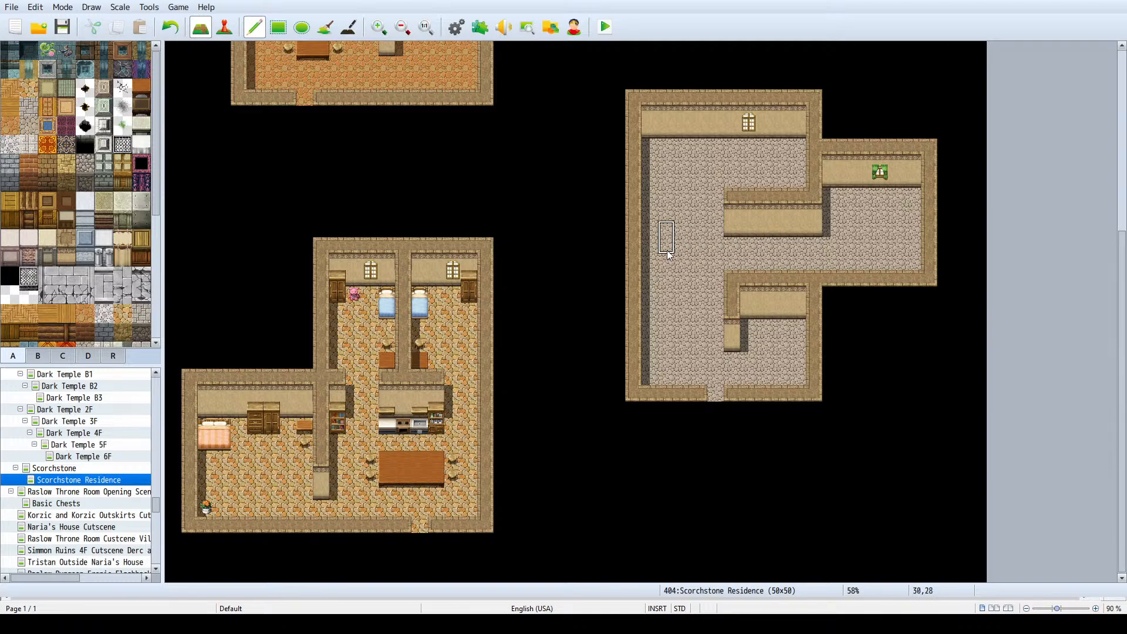
right_click(689, 252)
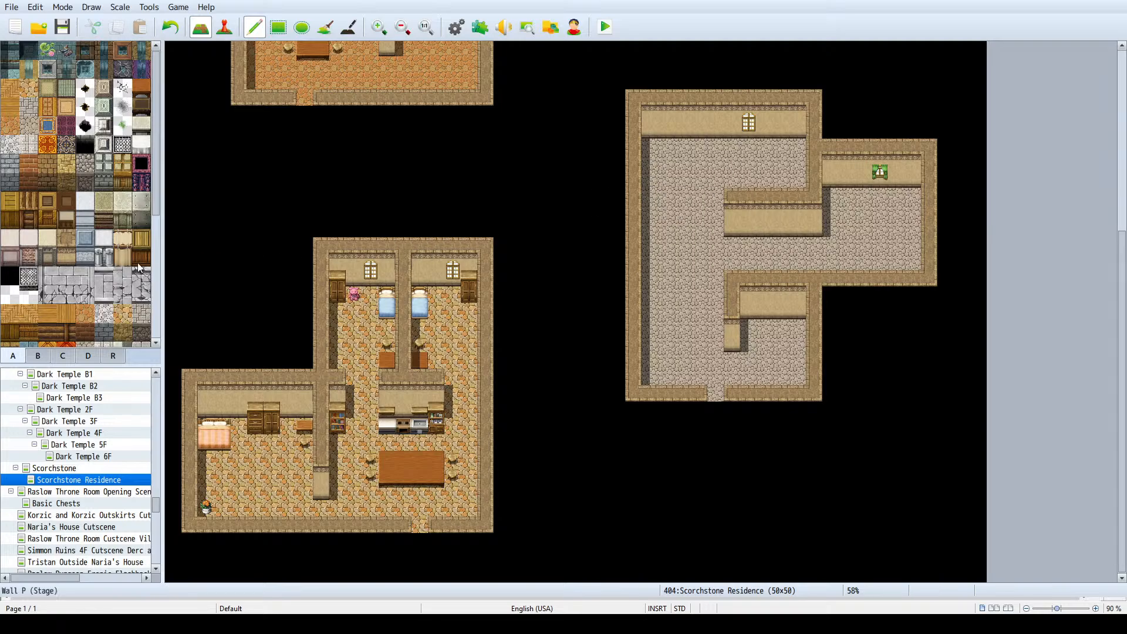
- Place a single blue bed in the small southeast room, beside its west partition wall
scroll(77, 235, down, 1)
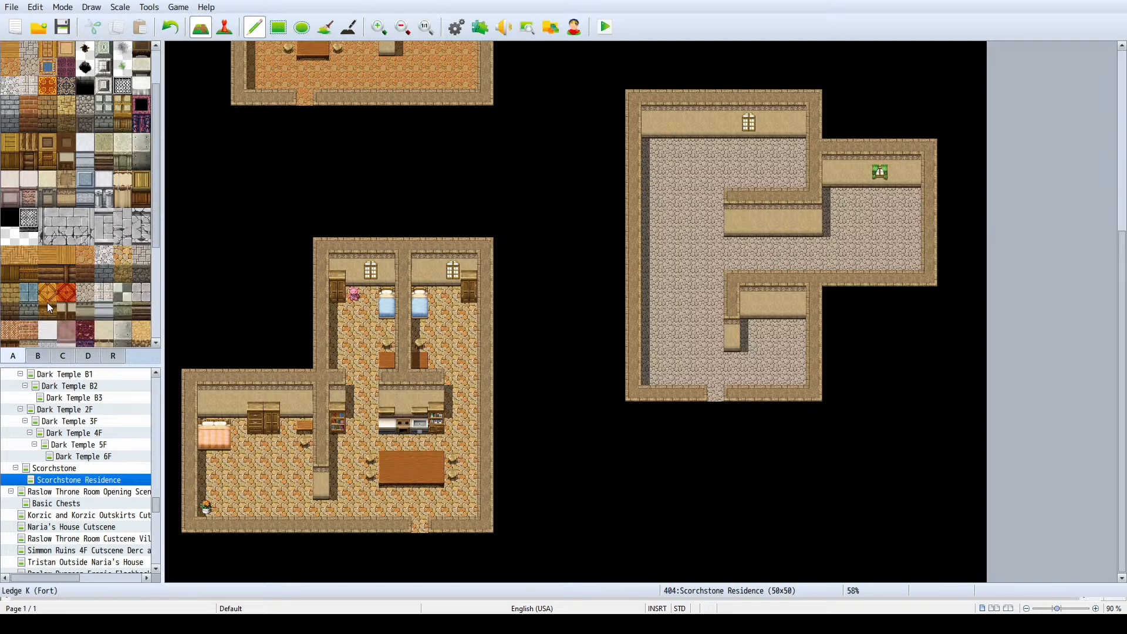
click(32, 359)
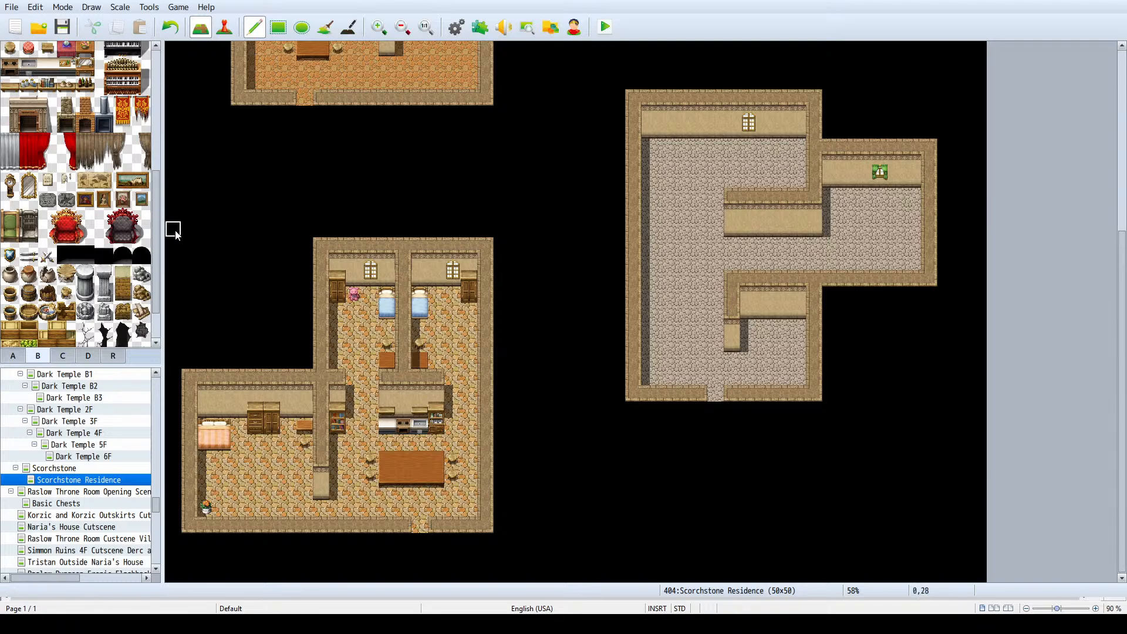
scroll(74, 216, down, 1)
scroll(71, 210, up, 8)
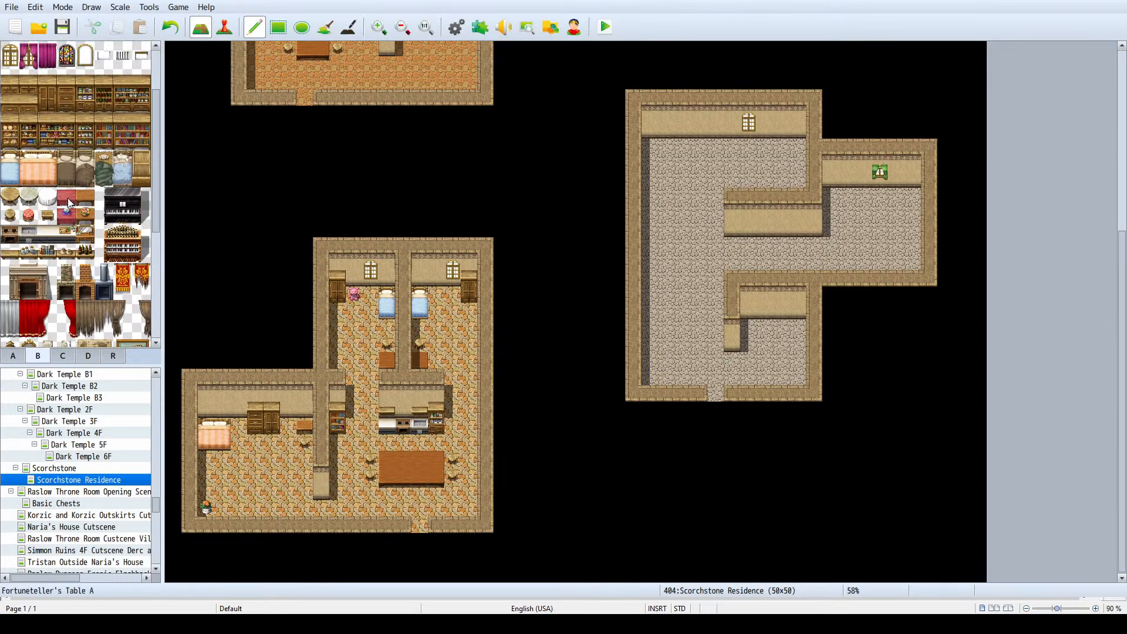
drag(9, 177, 9, 167)
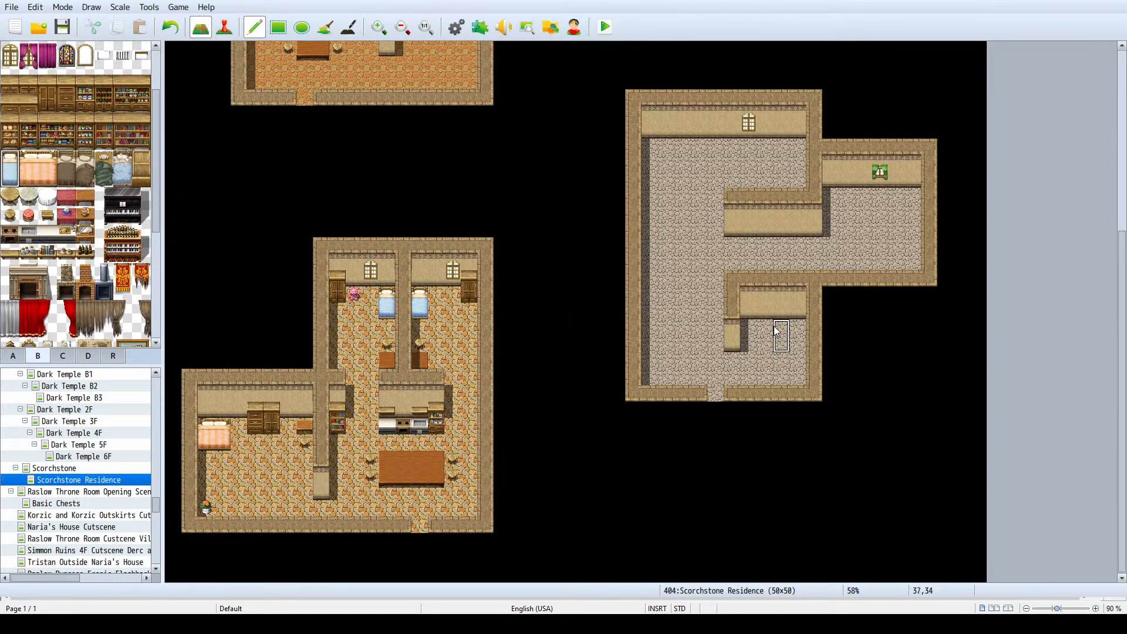
click(751, 330)
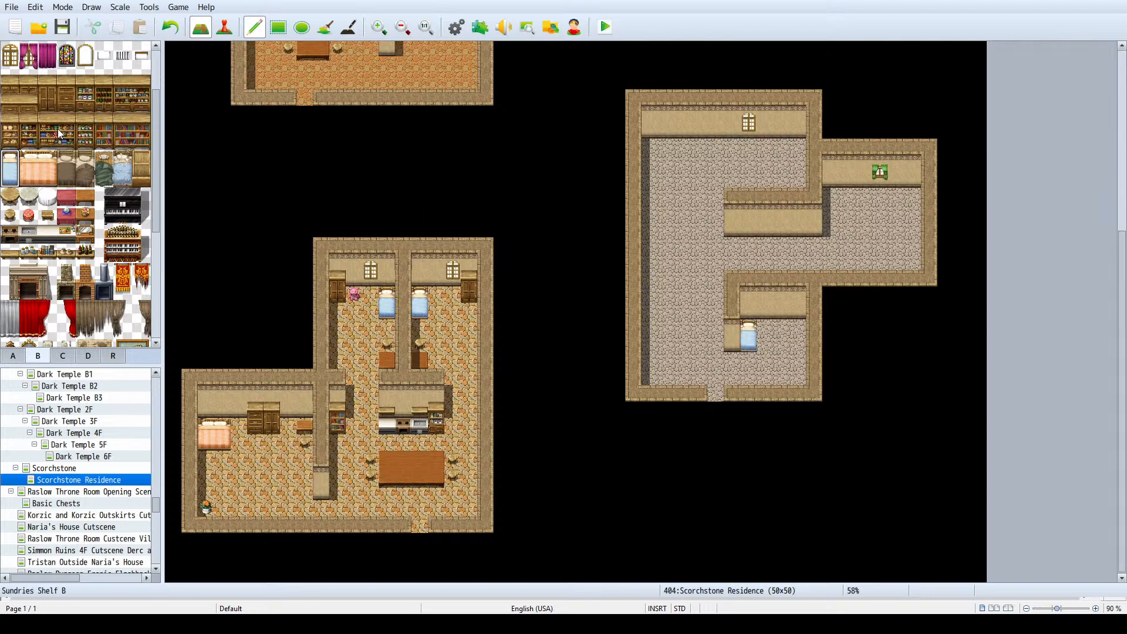
- Furnish the small southeast room with a wooden cupboard, a one-tile table in the northeast corner and a stool below the table
drag(66, 103, 47, 103)
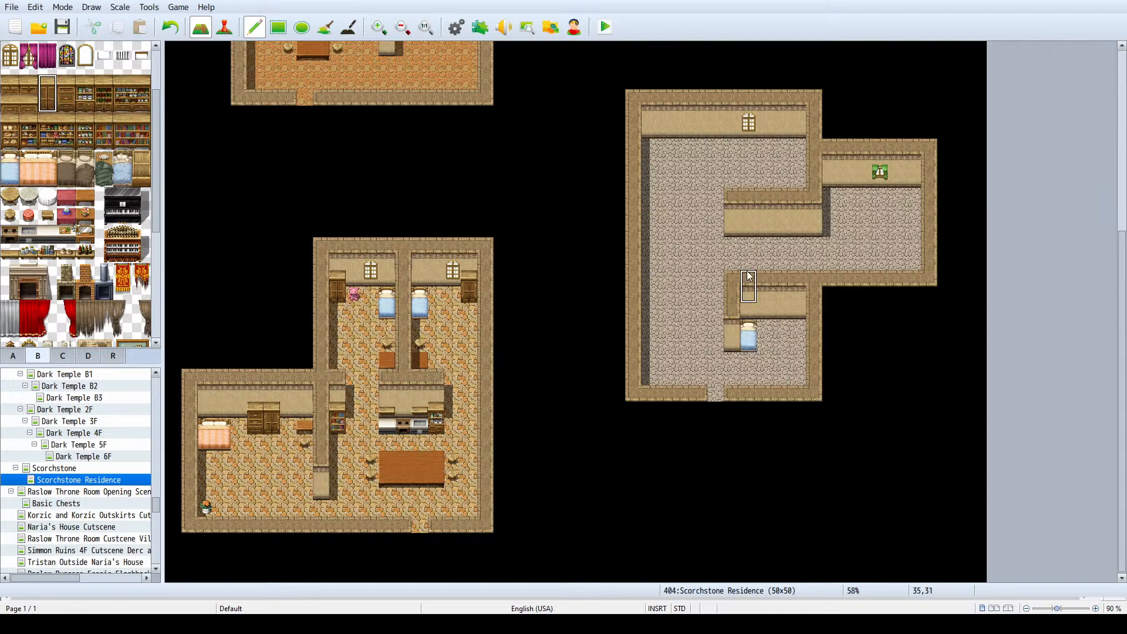
click(781, 317)
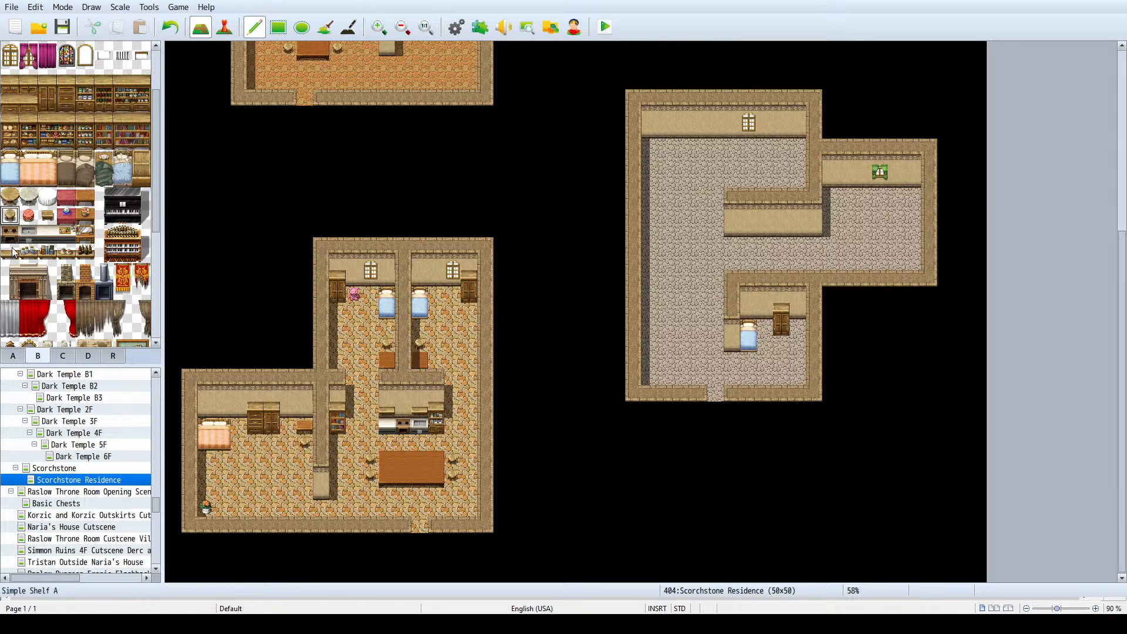
click(84, 199)
click(87, 214)
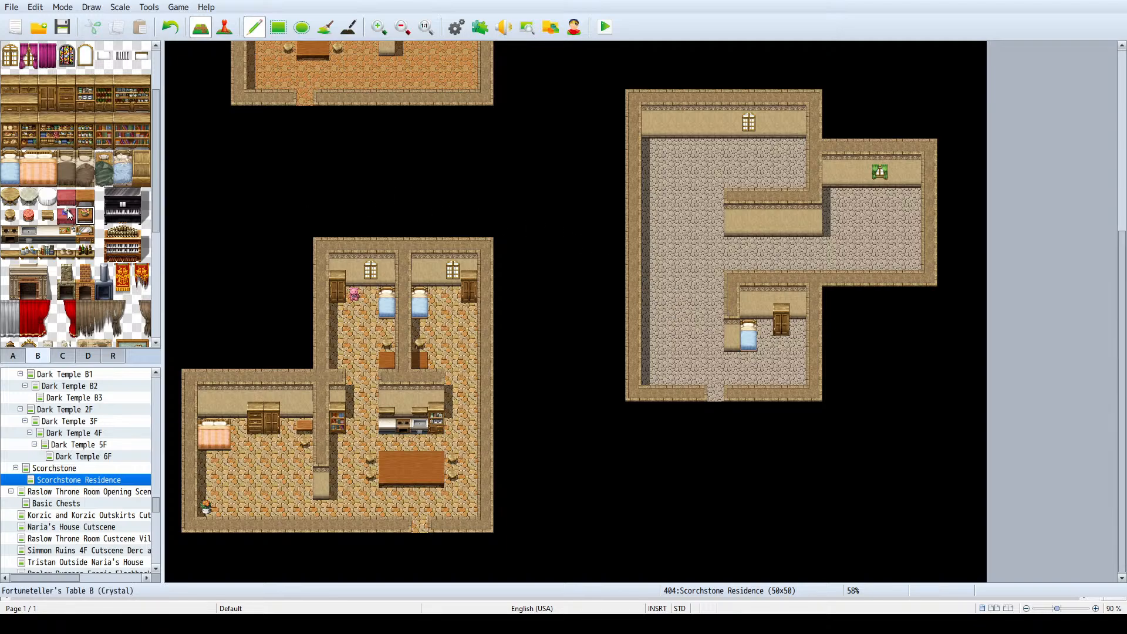
click(88, 202)
click(798, 327)
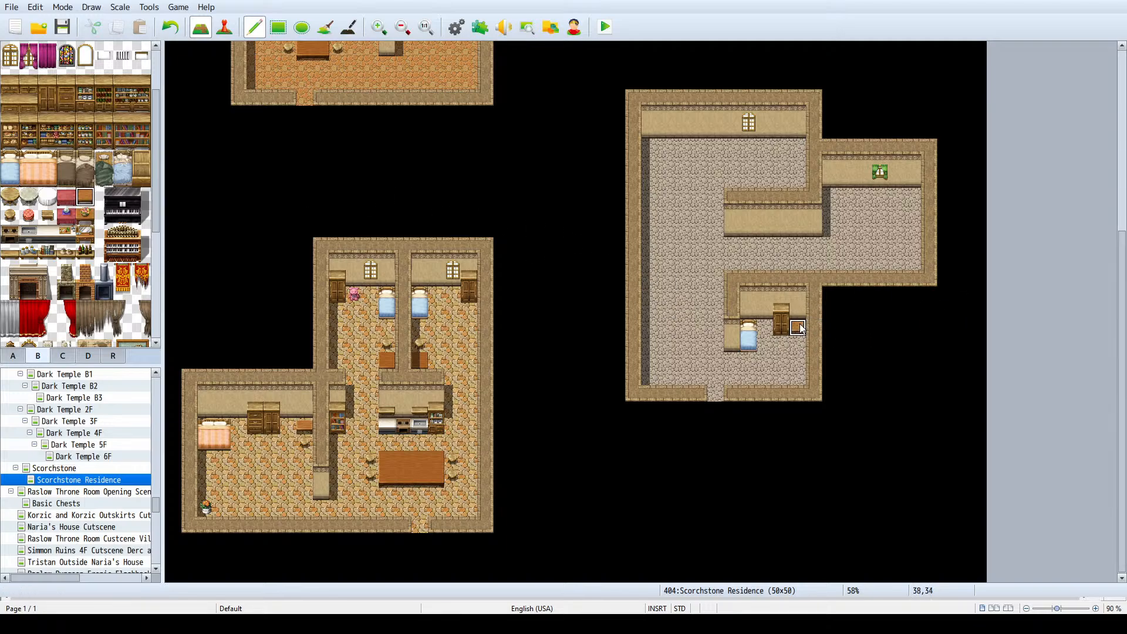
click(10, 215)
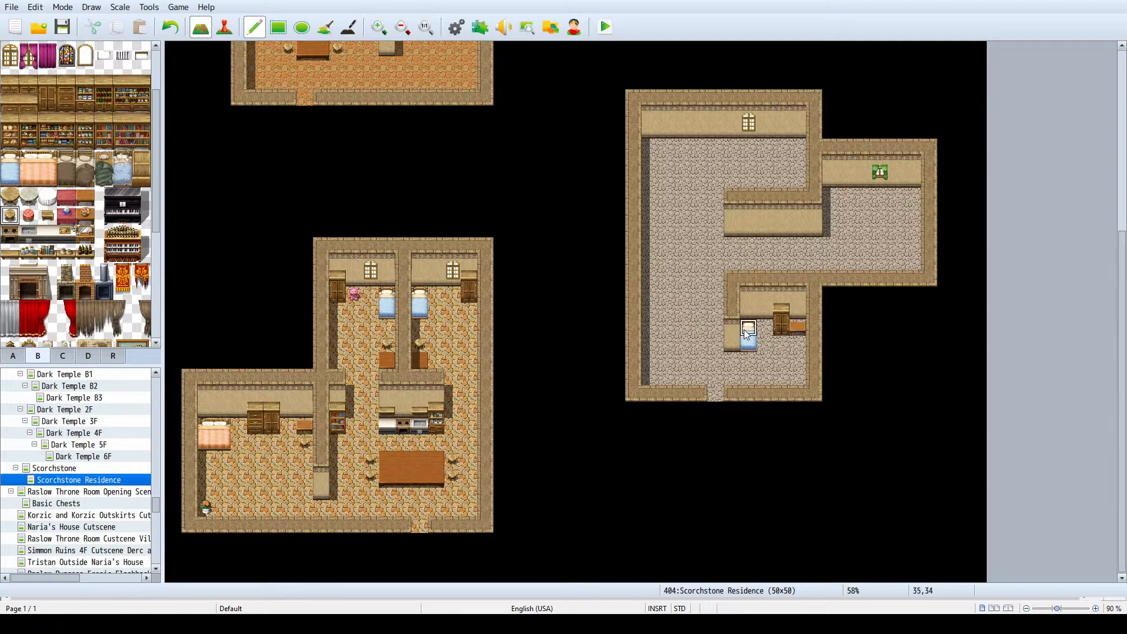
click(798, 343)
- Place a stove and sink below the large room's north window, with two white kitchen counter tiles on each side
scroll(77, 241, up, 3)
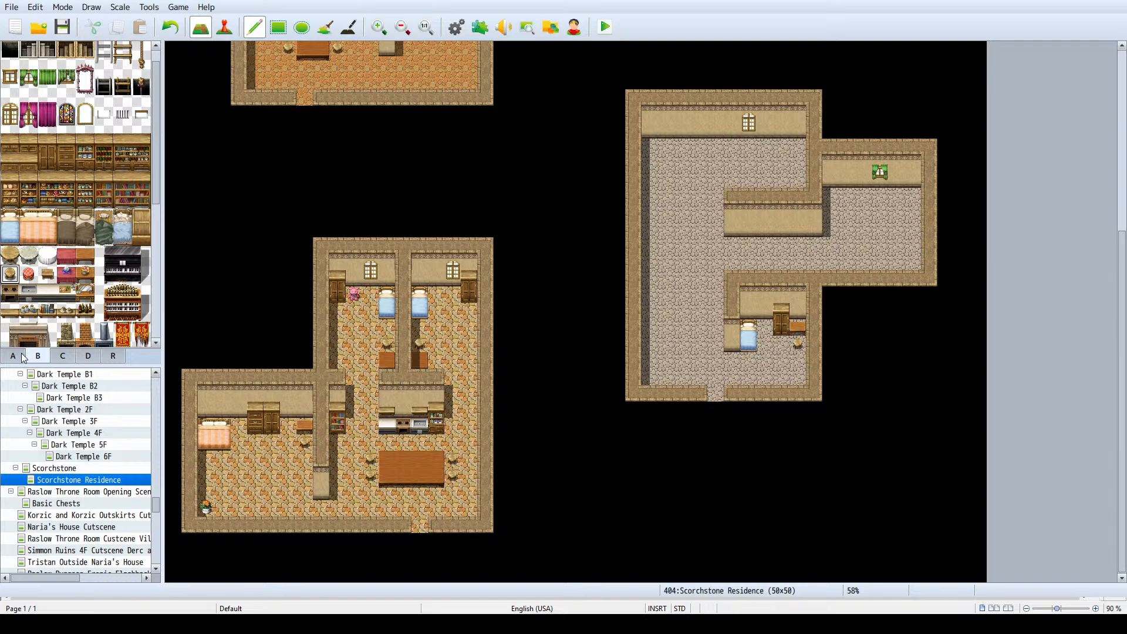
click(10, 292)
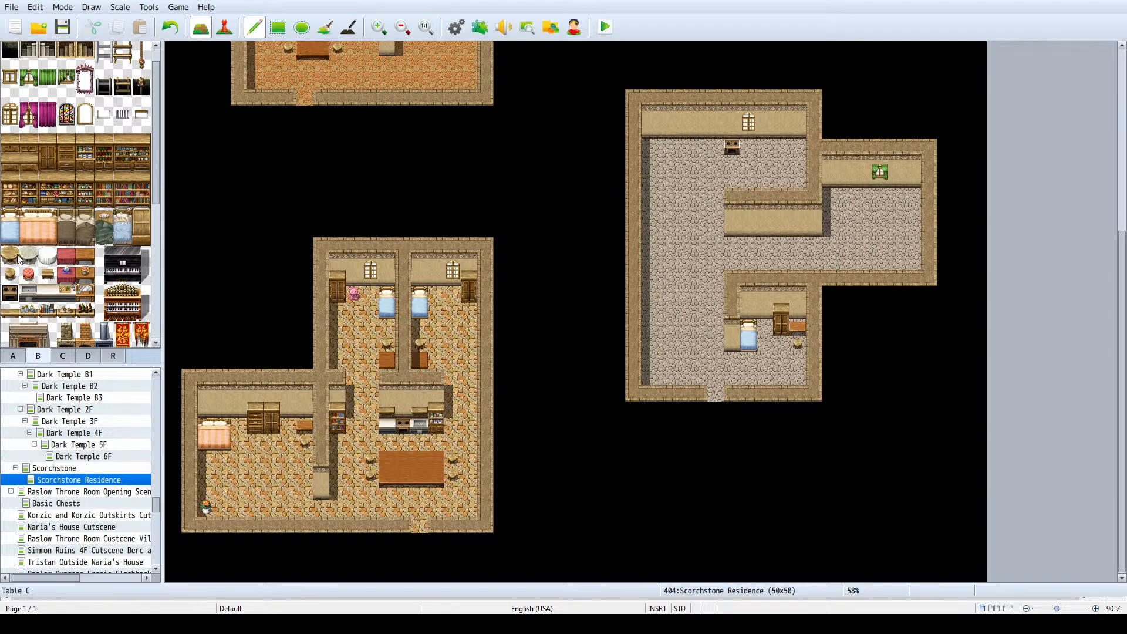
click(28, 292)
click(748, 146)
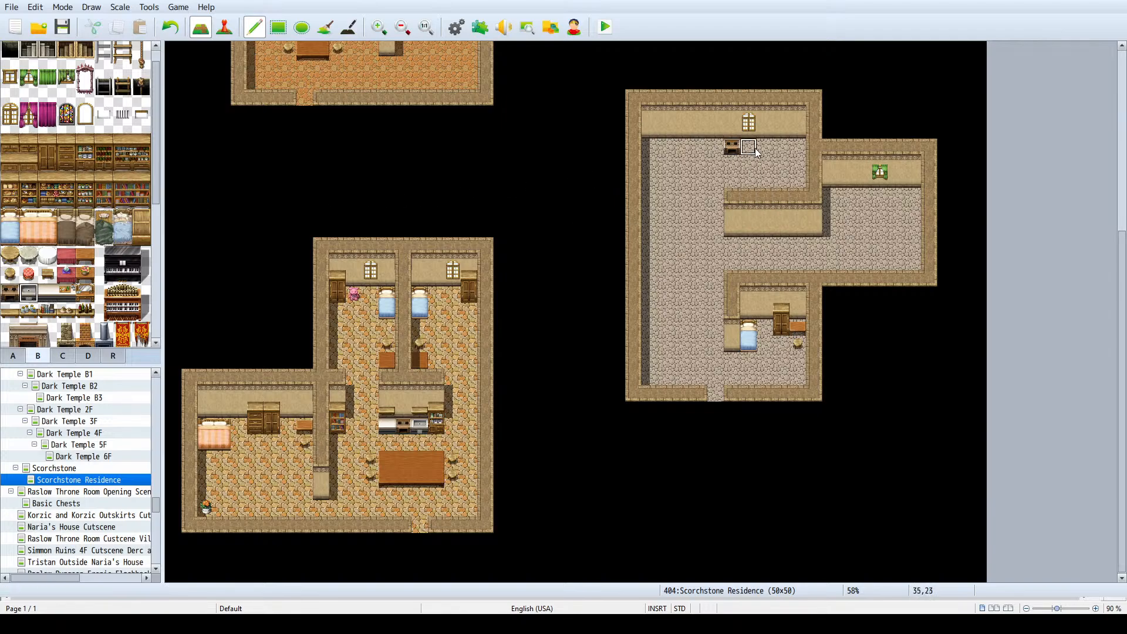
click(48, 293)
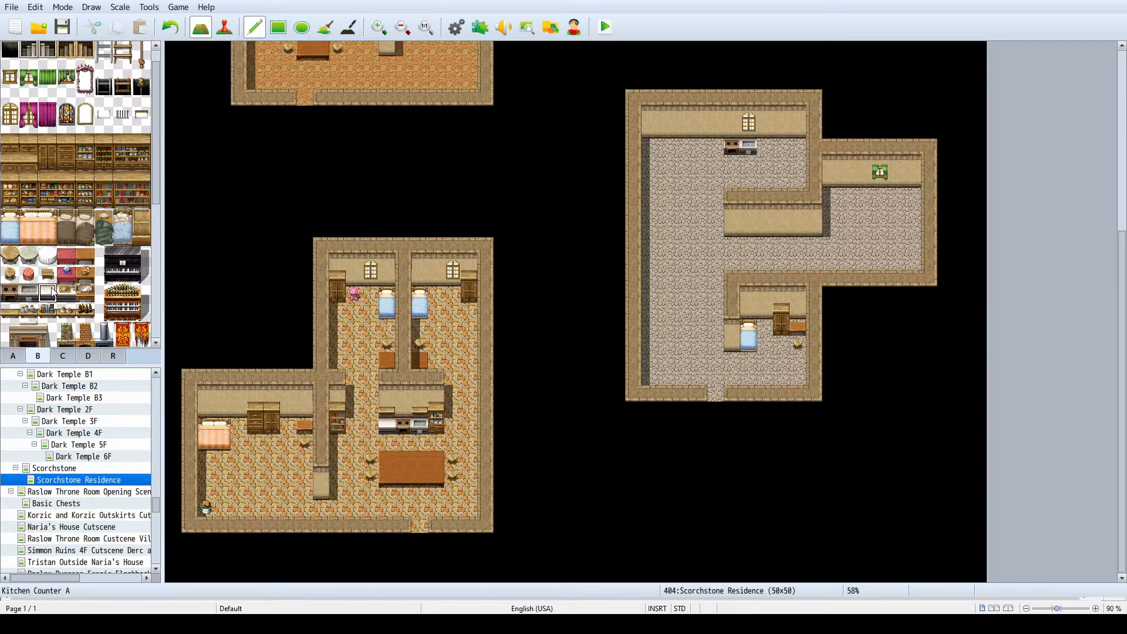
click(766, 148)
click(699, 149)
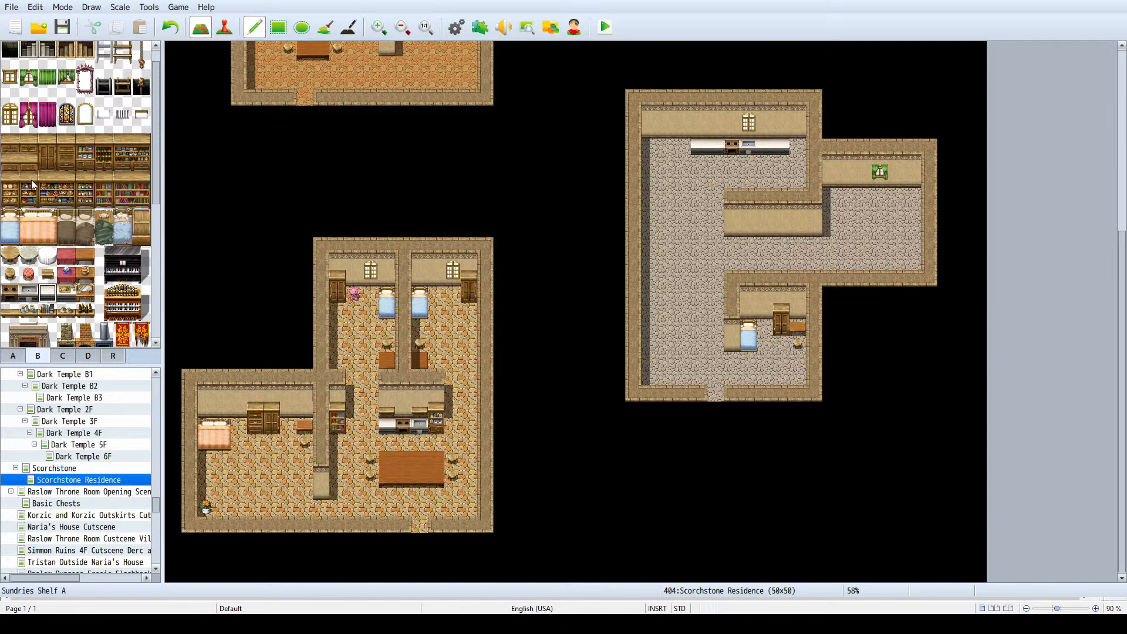
- Fill the wall space west of the kitchen counters with three different shelves: a dish shelf, a sundries shelf and a bookshelf
click(88, 163)
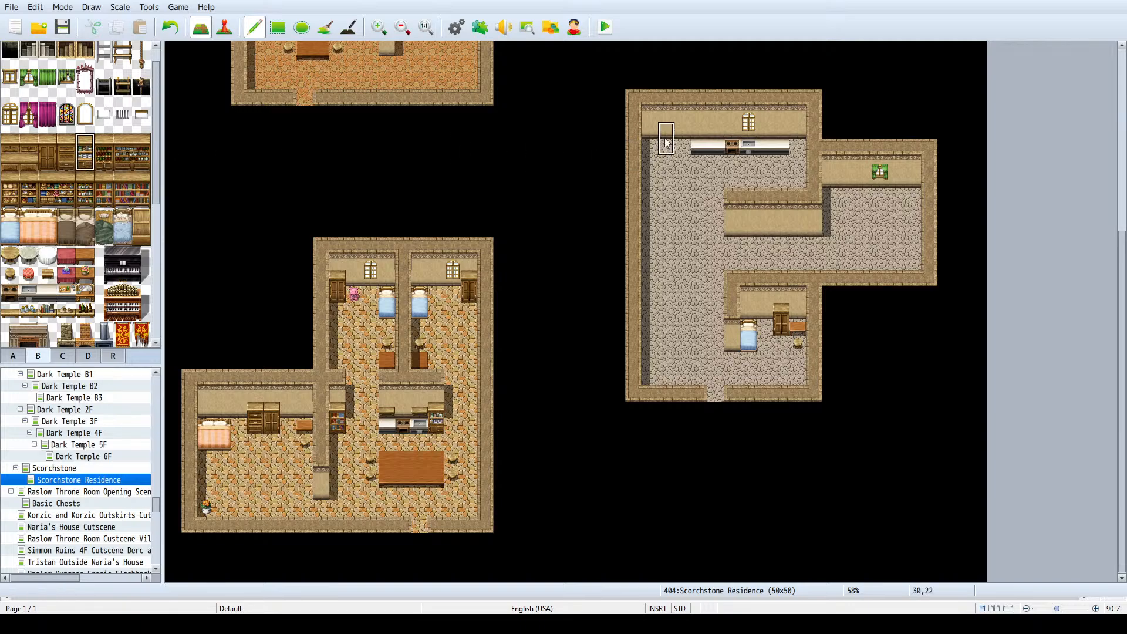
click(683, 130)
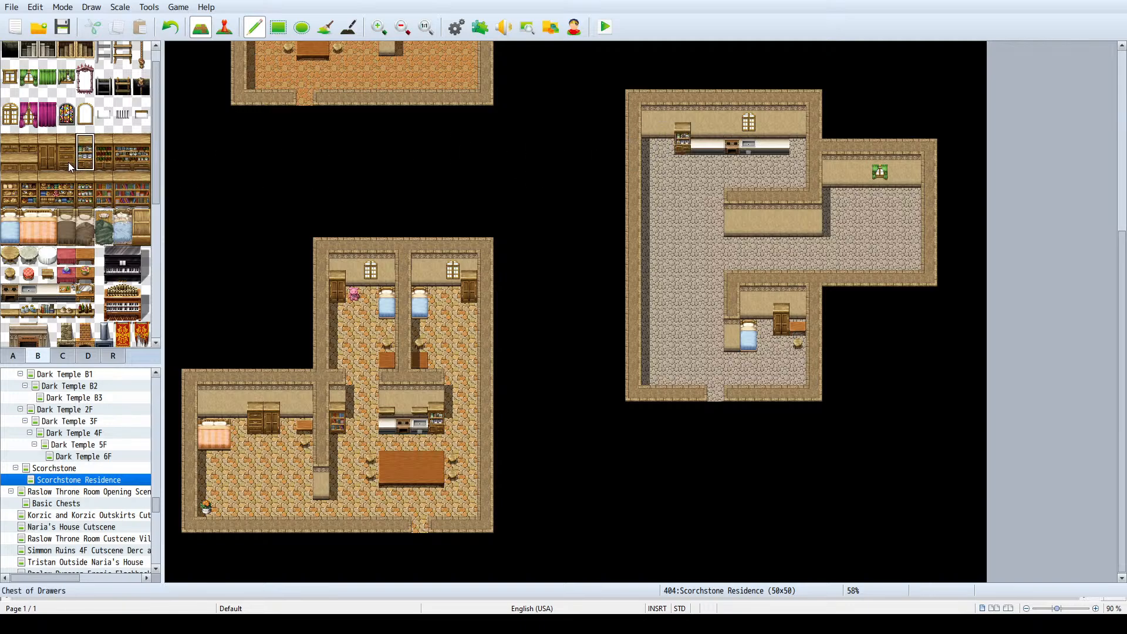
click(12, 190)
click(673, 143)
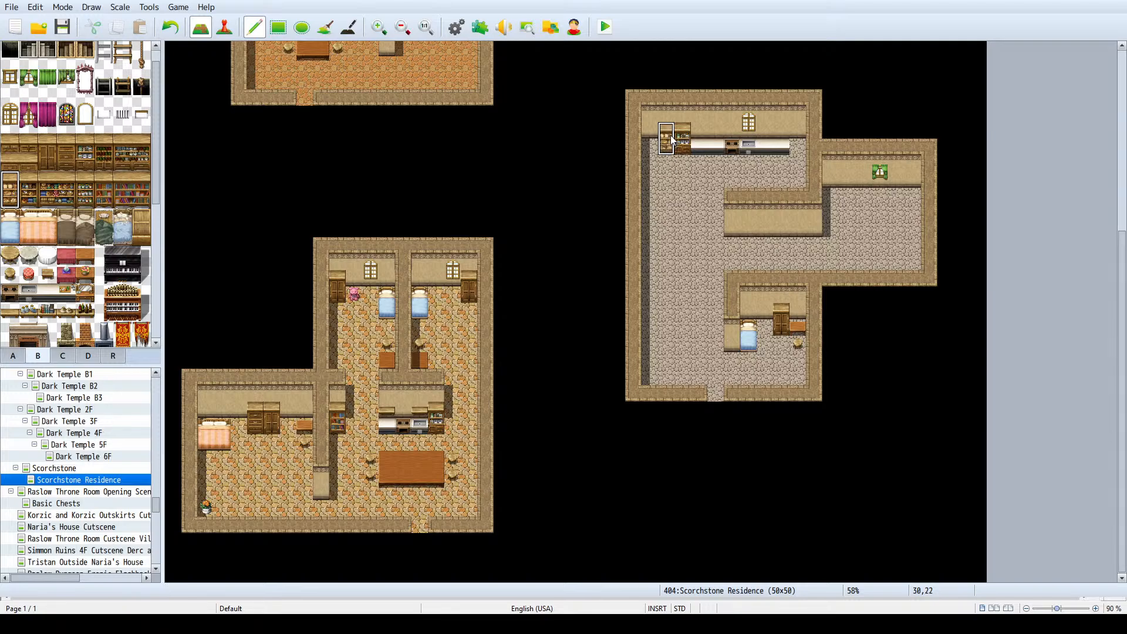
click(104, 189)
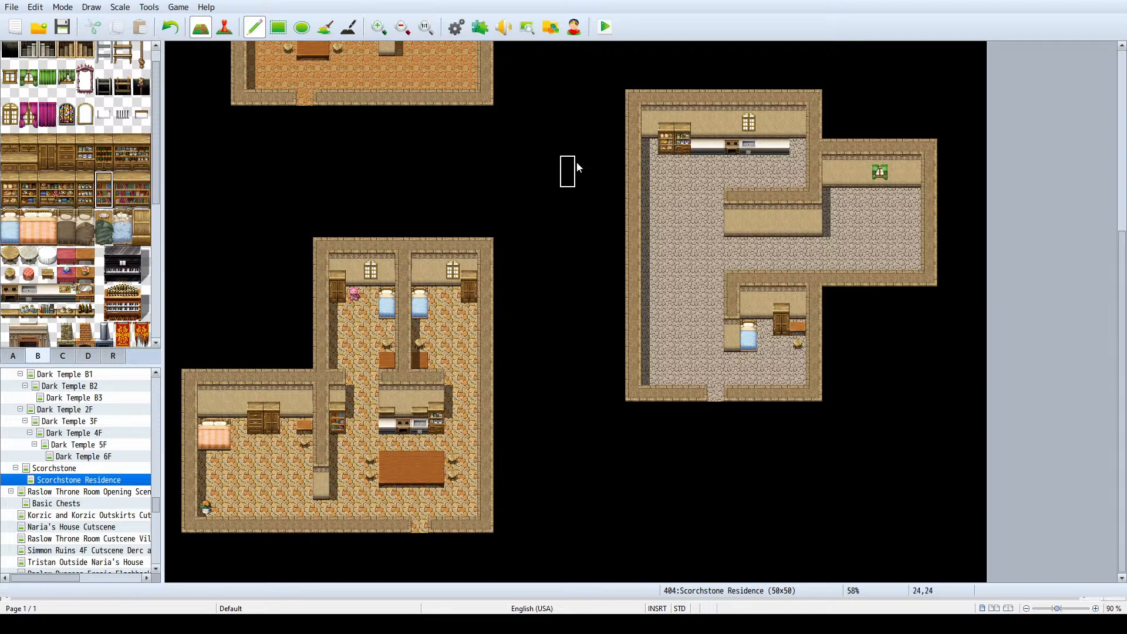
click(650, 139)
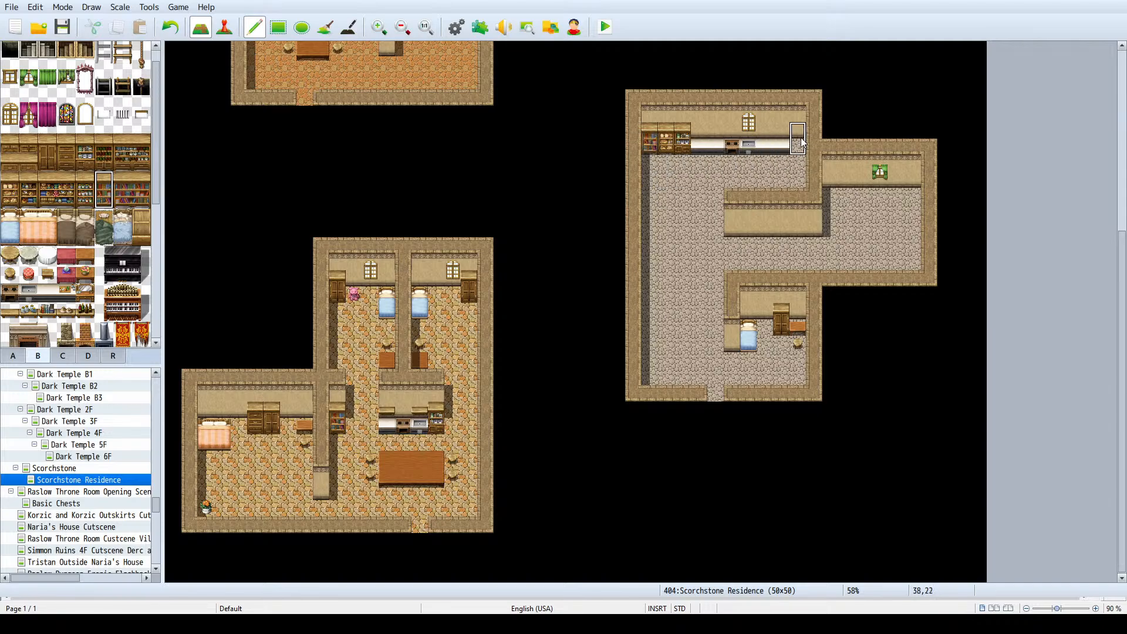
- Place a stocked shelf at the east end of the kitchen counters
click(123, 161)
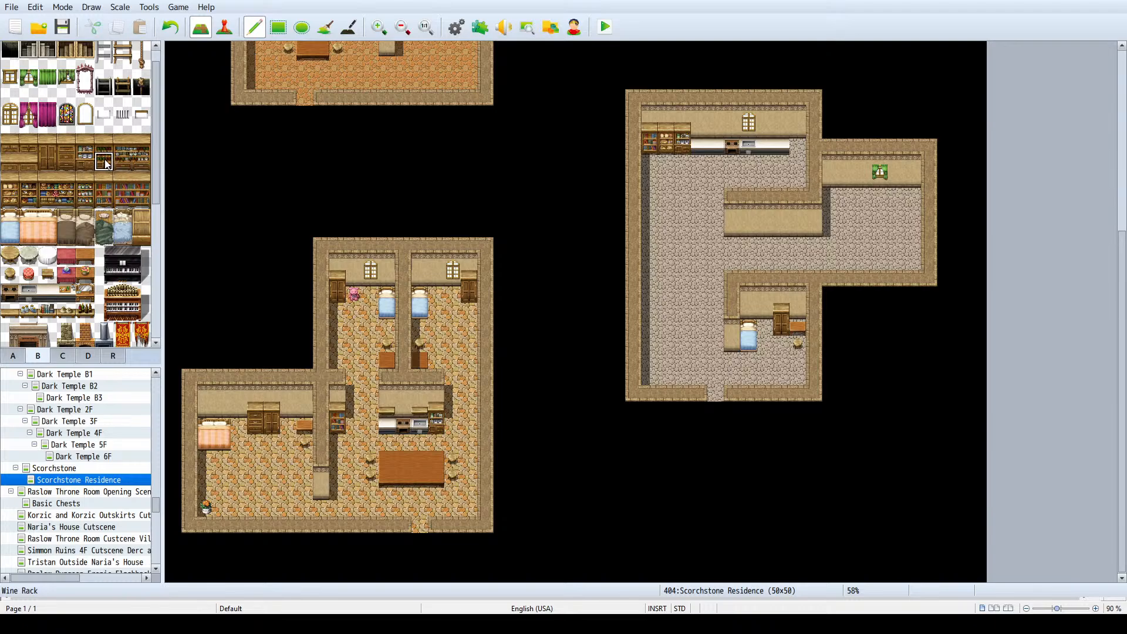
click(143, 162)
click(123, 161)
click(86, 203)
drag(86, 203, 89, 192)
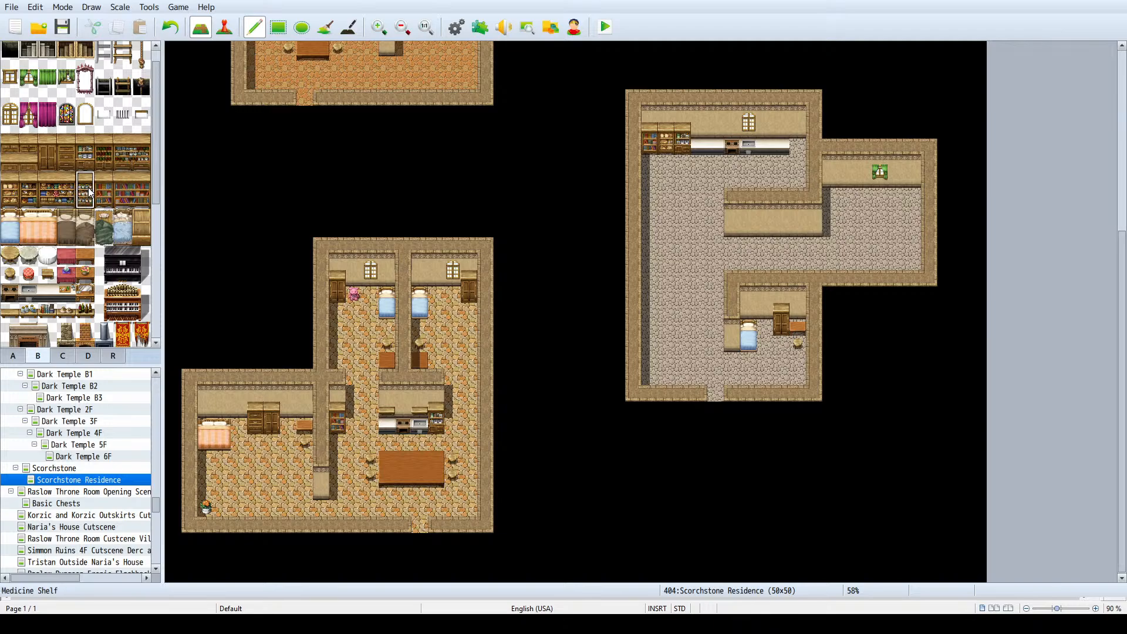
click(799, 147)
right_click(752, 151)
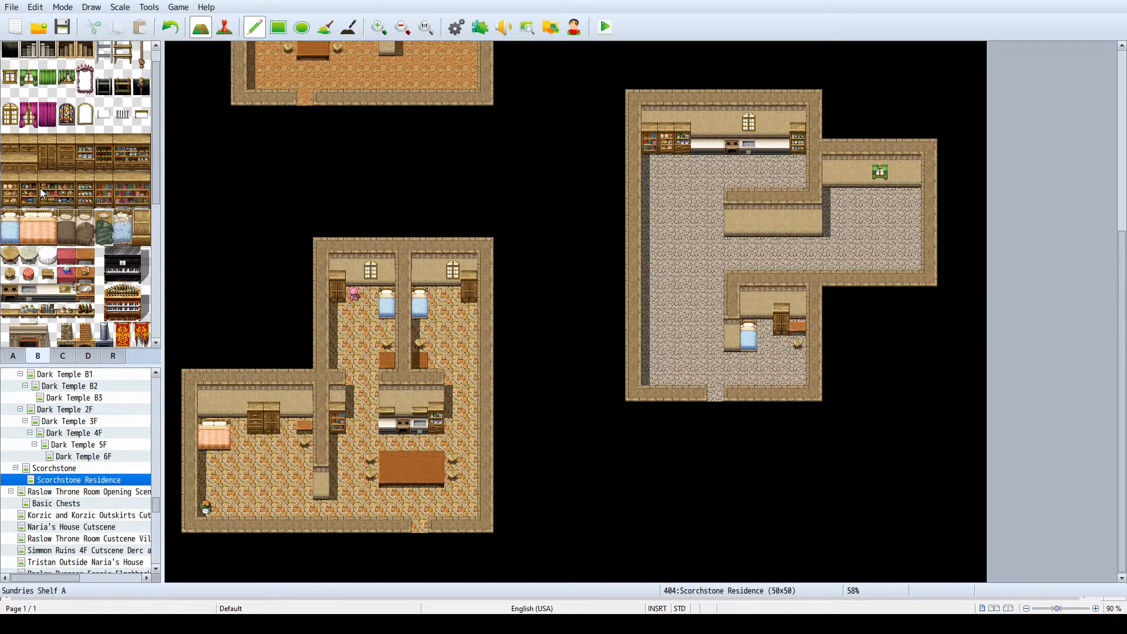
- Place a two-by-two-tile wooden table in the western part of the large room, level with the annex's lower floor
click(12, 355)
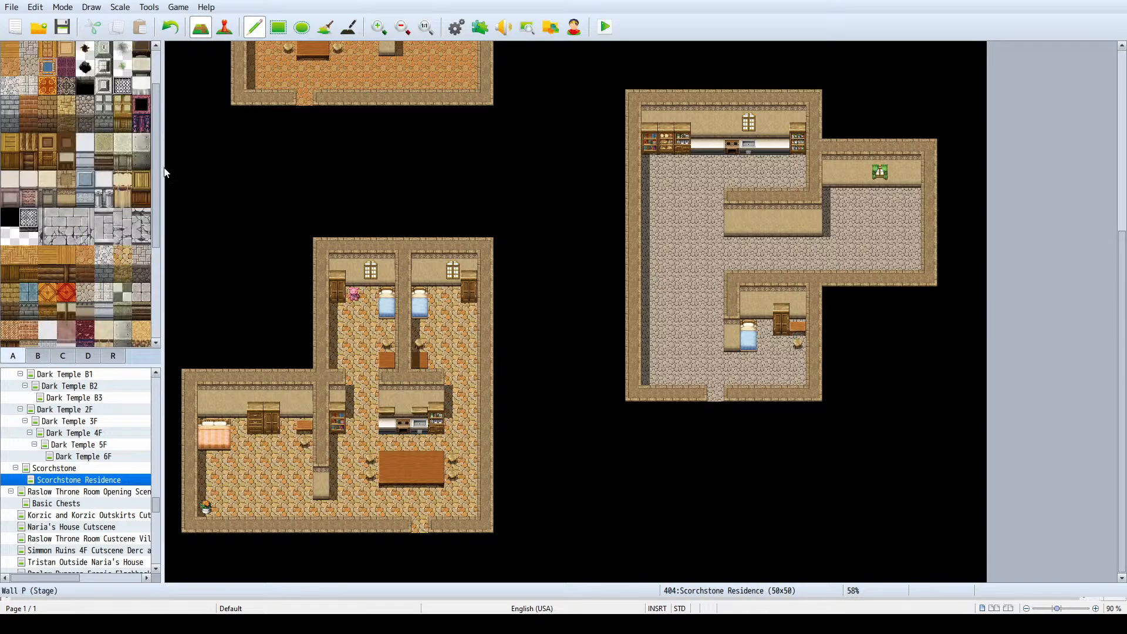
click(141, 63)
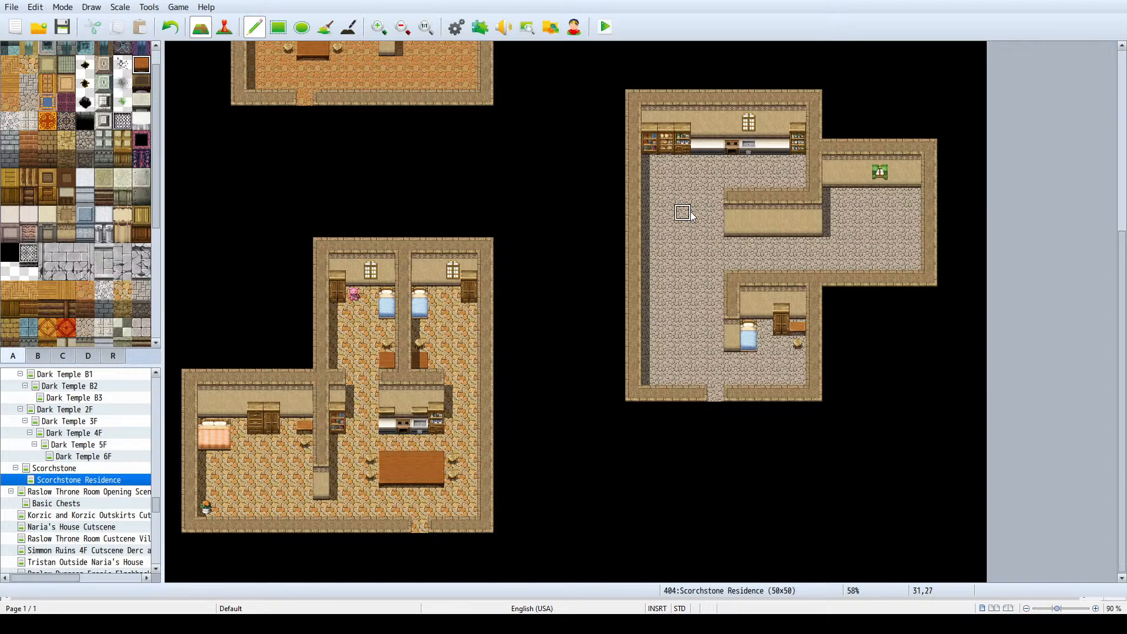
mouse_move(682, 211)
mouse_down()
mouse_move(675, 247)
mouse_move(674, 235)
mouse_up()
key(ctrl+z)
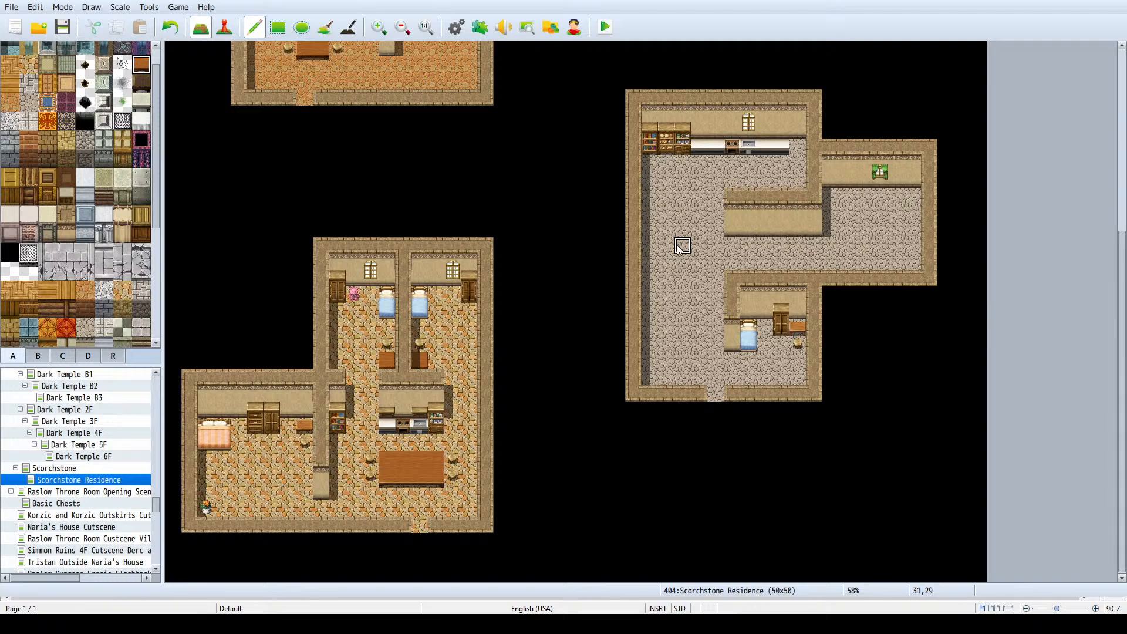
mouse_move(681, 230)
mouse_down()
mouse_move(679, 247)
mouse_move(673, 235)
mouse_up()
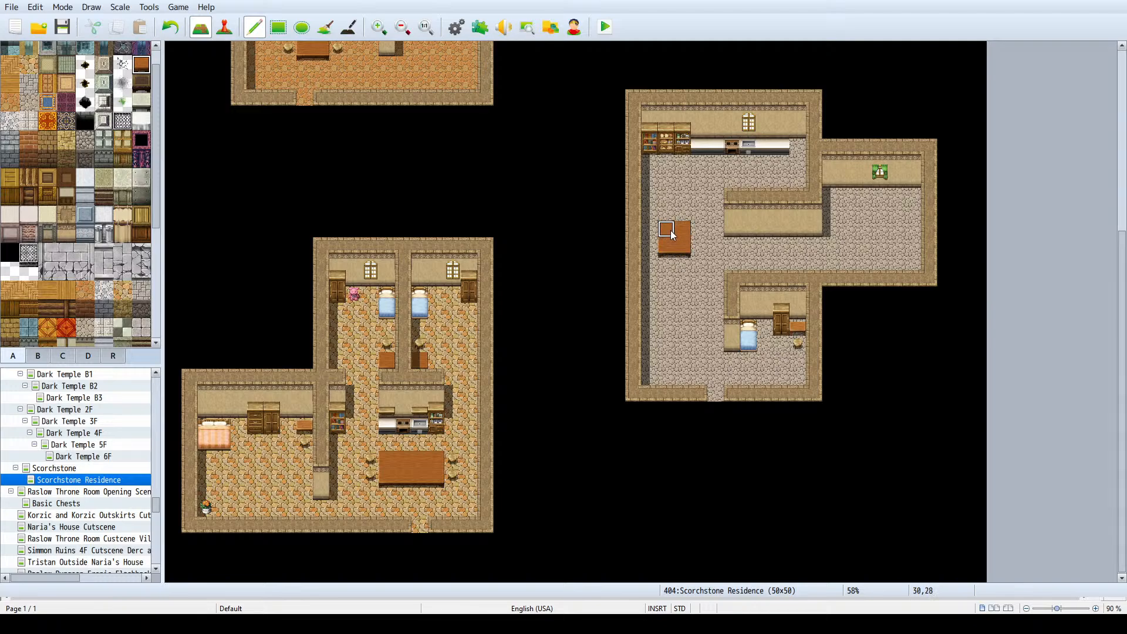
key(ctrl+z)
click(682, 263)
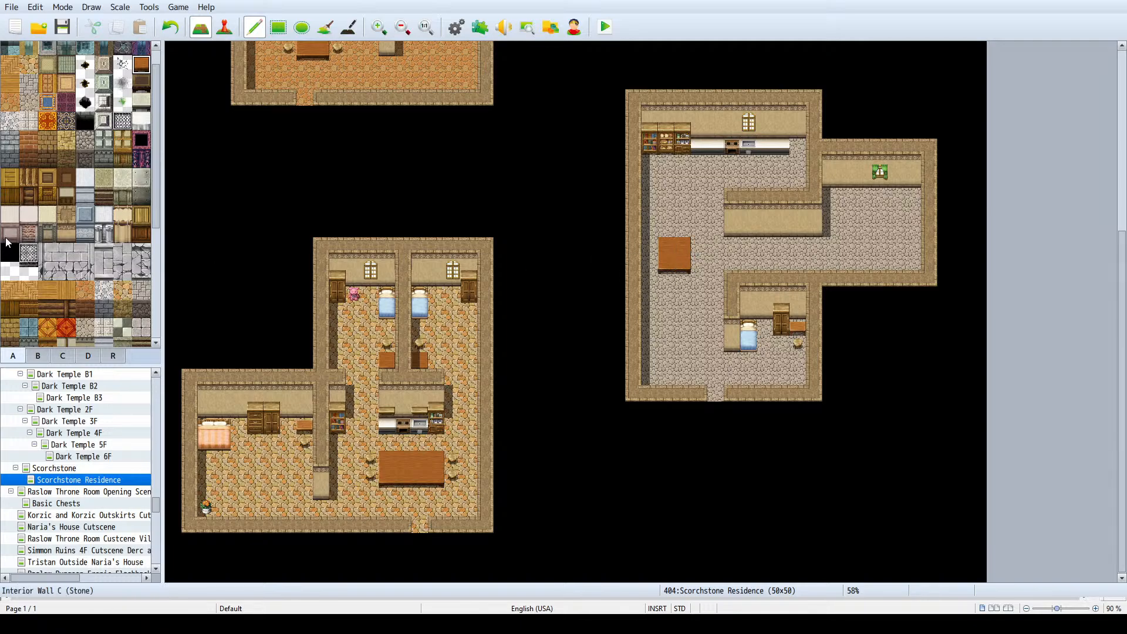
- Place four stools around the large room's table, two along its north side and two along its south side
scroll(27, 341, up, 3)
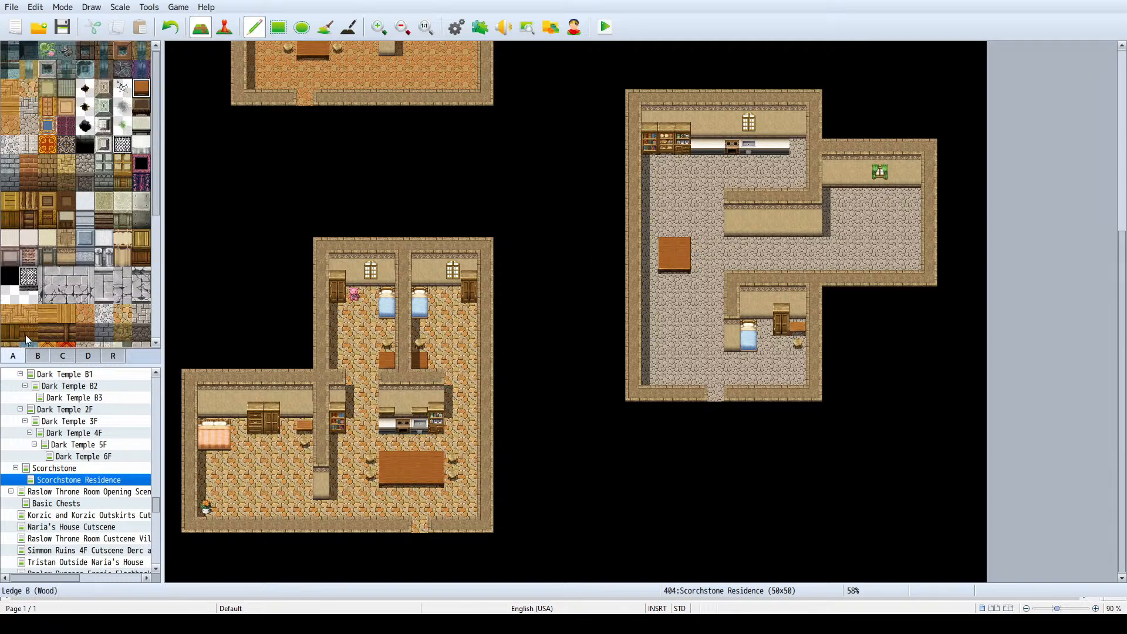
click(37, 356)
click(10, 273)
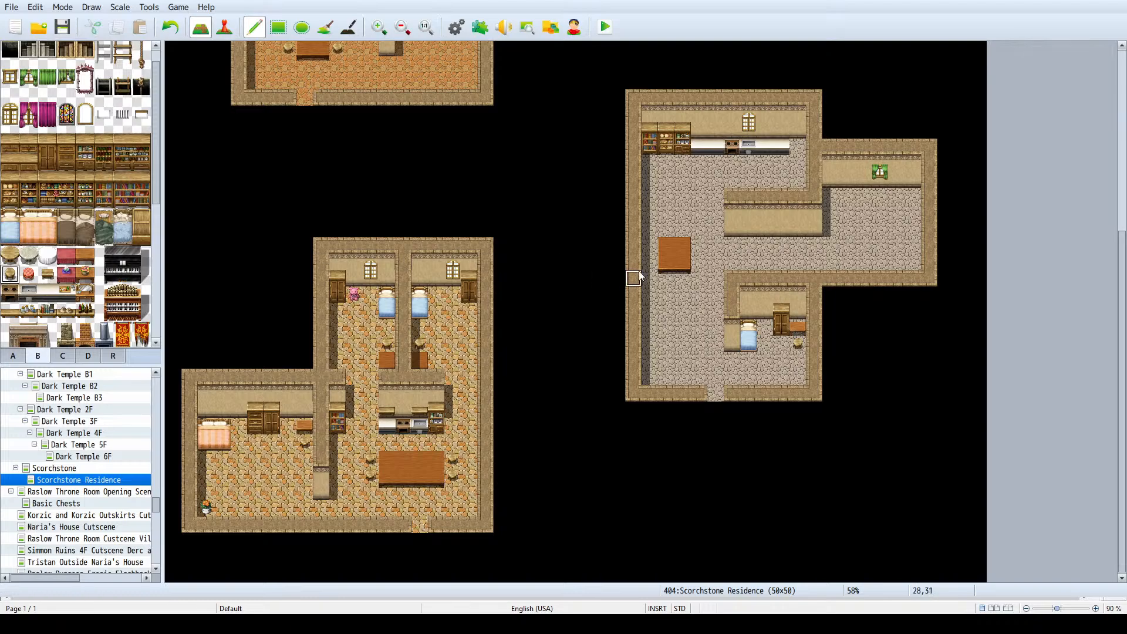
click(667, 278)
click(679, 273)
click(683, 228)
click(666, 230)
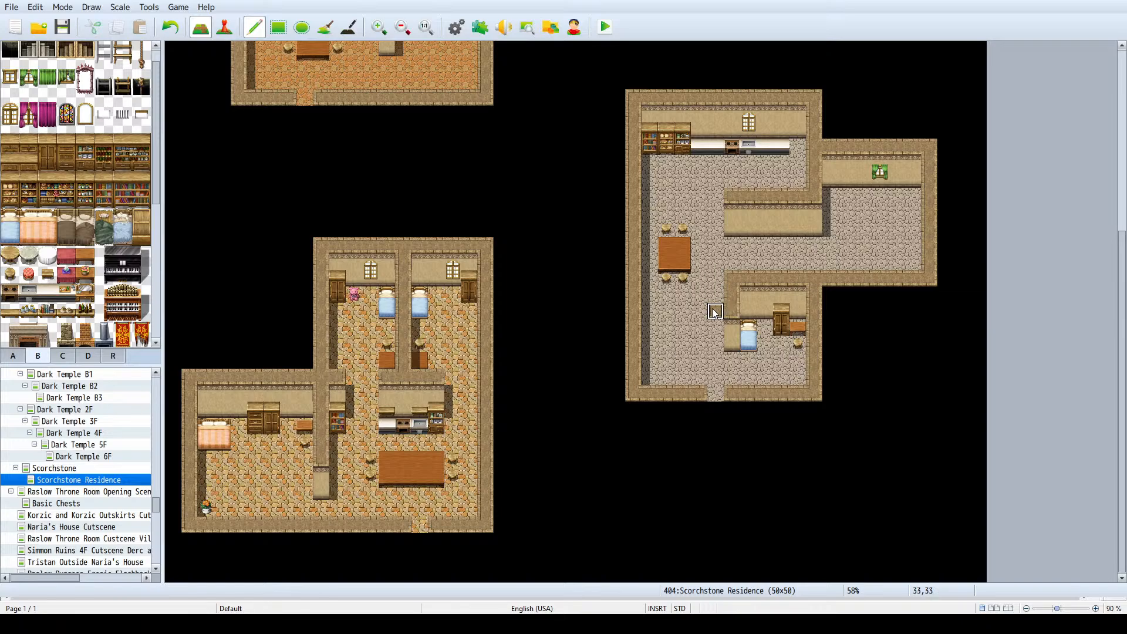
drag(716, 312, 699, 312)
right_drag(728, 324, 718, 340)
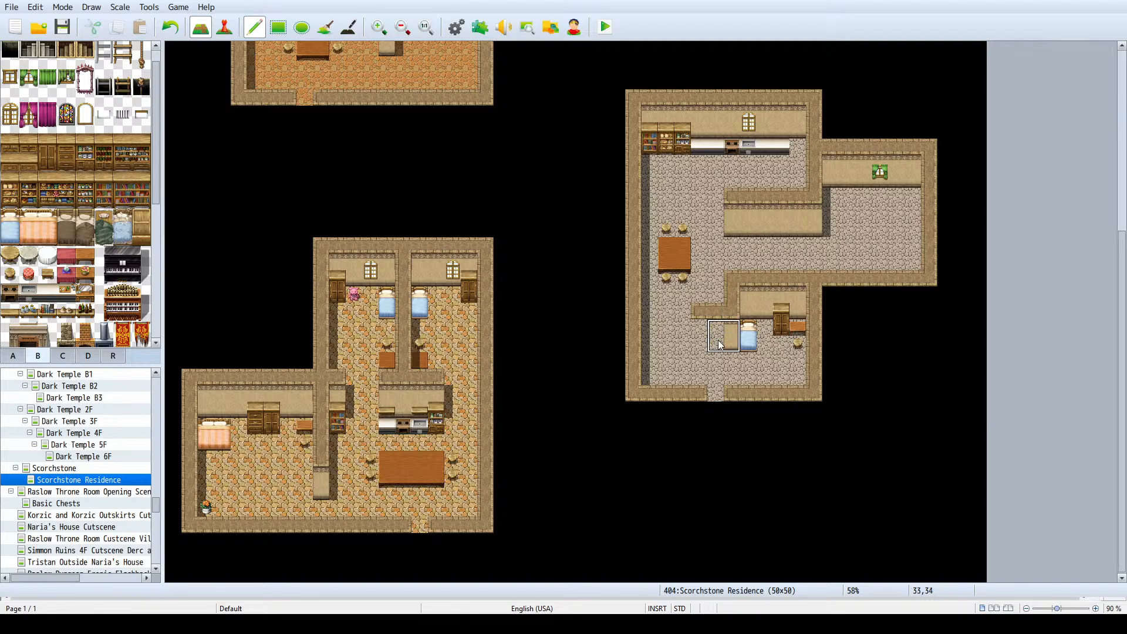
drag(711, 338, 701, 338)
click(679, 339)
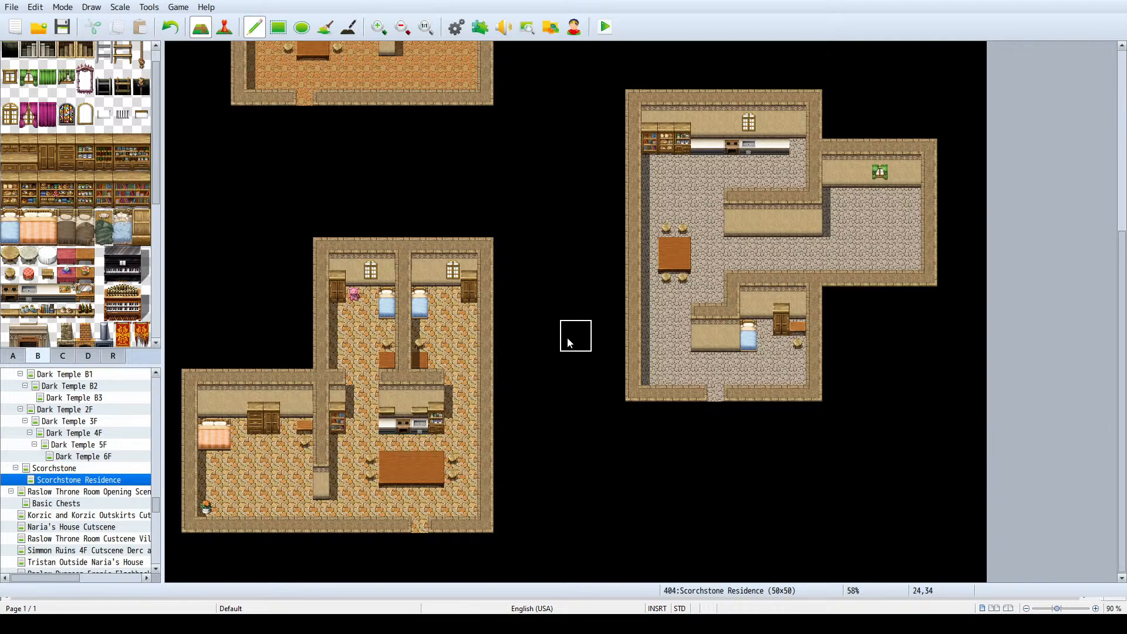
key(ctrl+z)
key(ctrl+z)
key(ctrl+z)
key(ctrl+z)
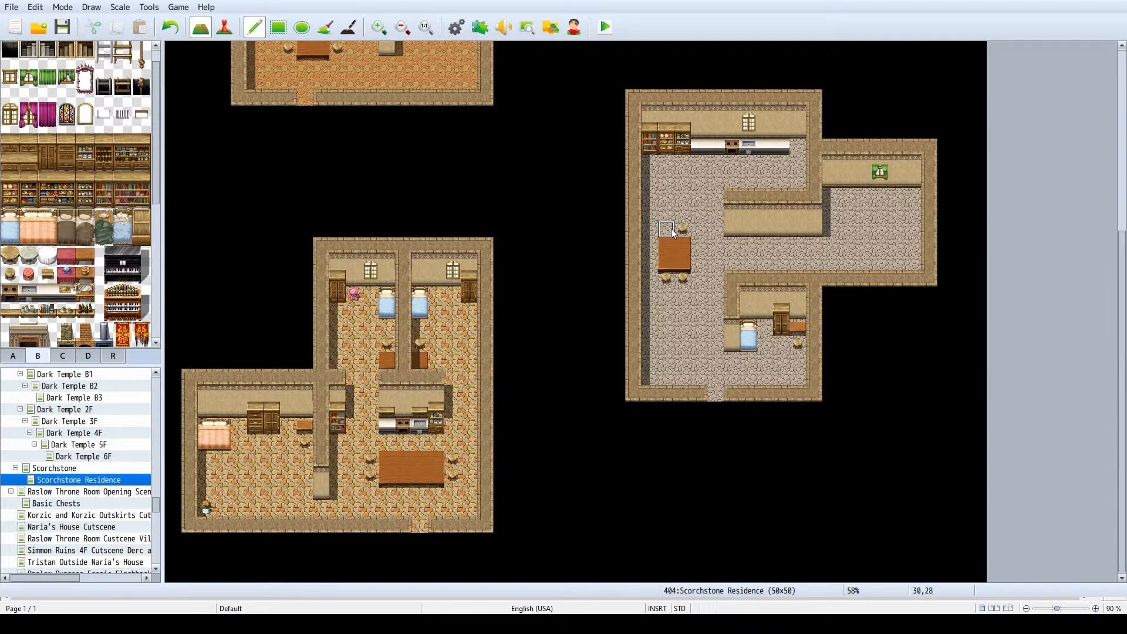
click(670, 229)
- Rebuild the small room's west partition with a two-tile wall stub above the south wall, a one-tile doorway and the wall face raised one tile
click(731, 371)
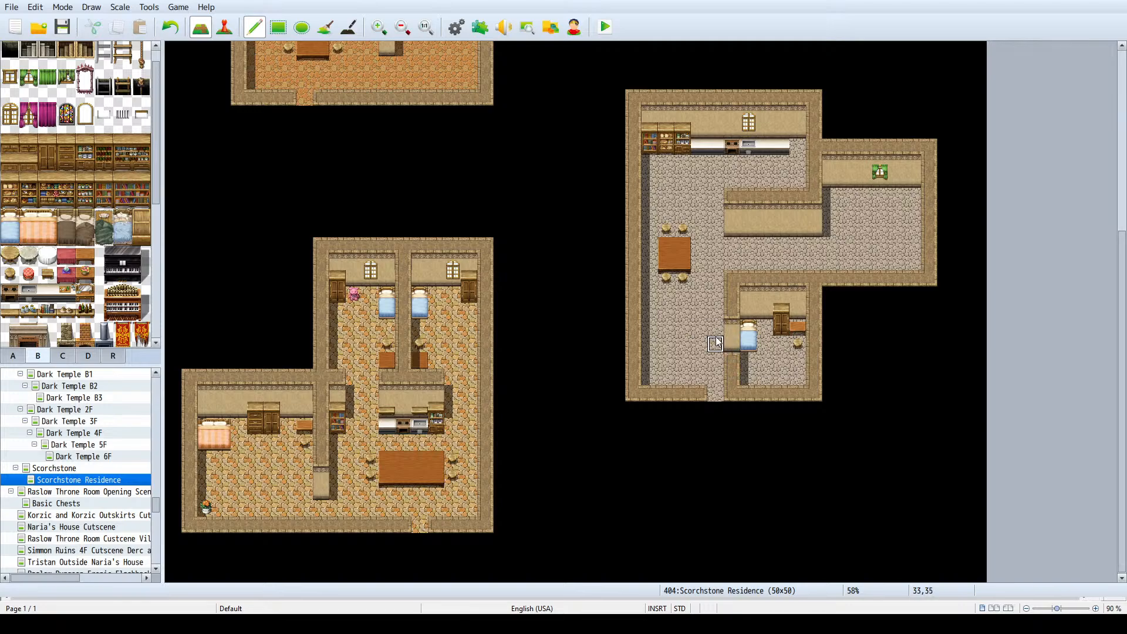
right_click(716, 342)
click(727, 346)
click(734, 311)
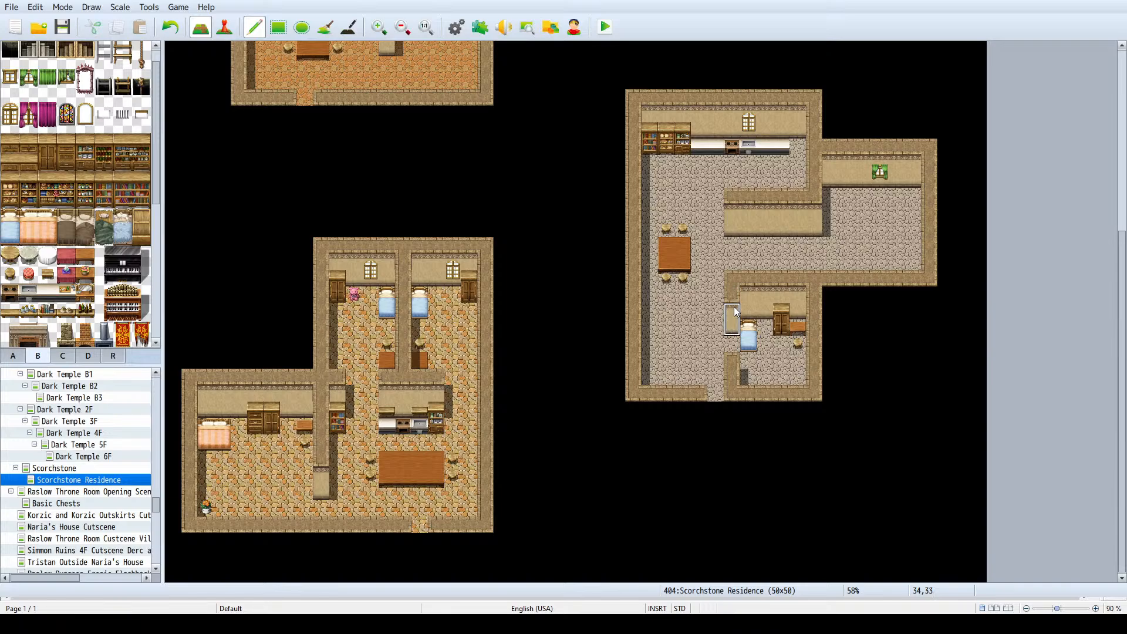
click(739, 362)
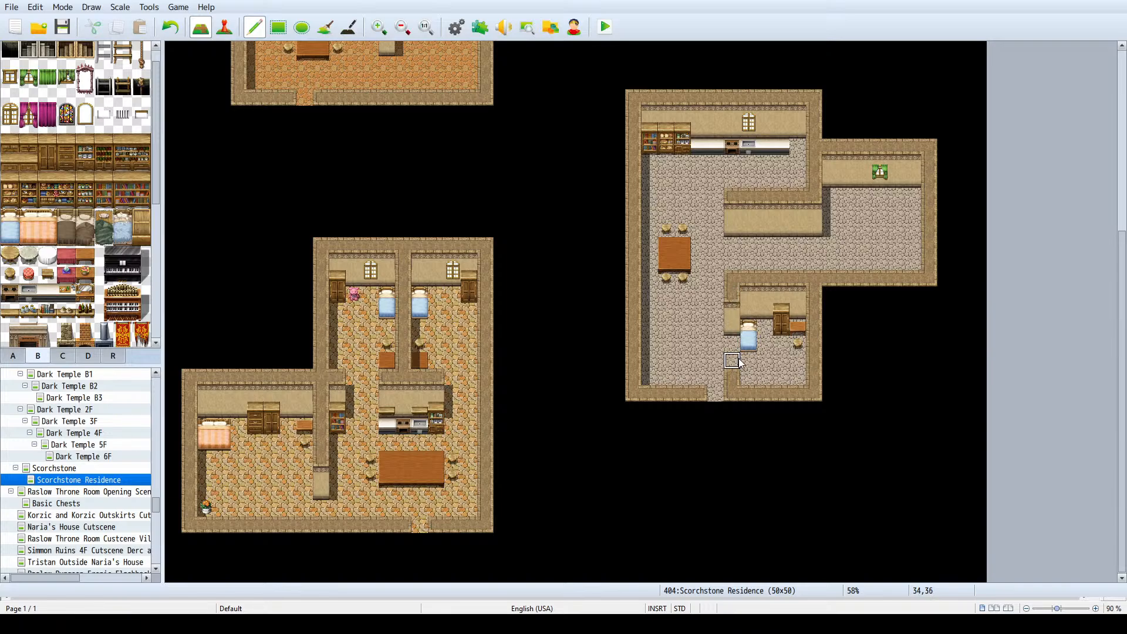
click(732, 362)
- Move the small southeast room's north wall and wall face up one tile and fill the vacated row with stone floor
drag(807, 267, 738, 265)
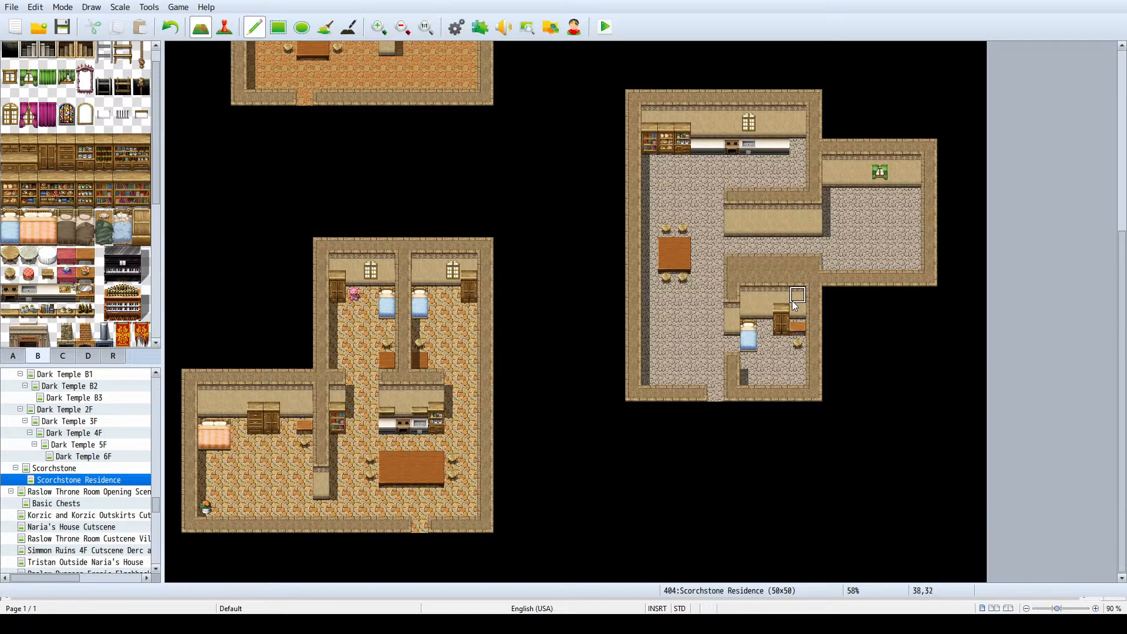
right_drag(797, 310, 795, 297)
mouse_move(795, 297)
mouse_down()
mouse_move(796, 283)
mouse_move(741, 280)
mouse_up()
right_click(773, 330)
mouse_move(773, 333)
mouse_down()
mouse_move(754, 317)
mouse_move(798, 313)
mouse_up()
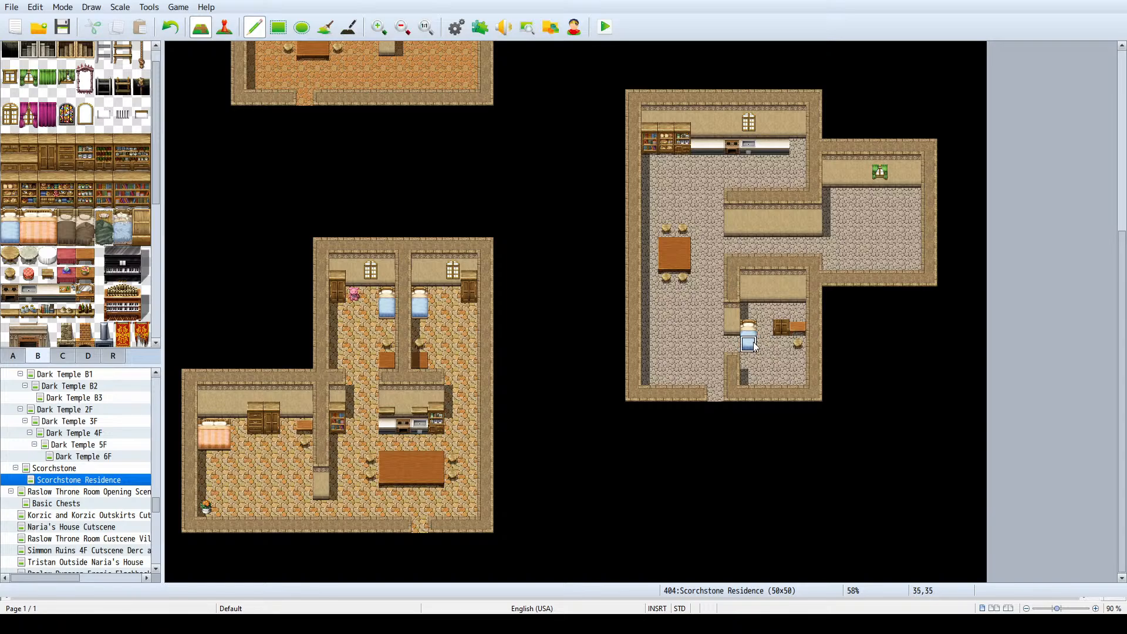
- Move the small southeast room's blue bed up one tile and clear its cupboard, table and stool back to stone floor
right_drag(753, 343, 752, 330)
click(754, 315)
right_click(764, 320)
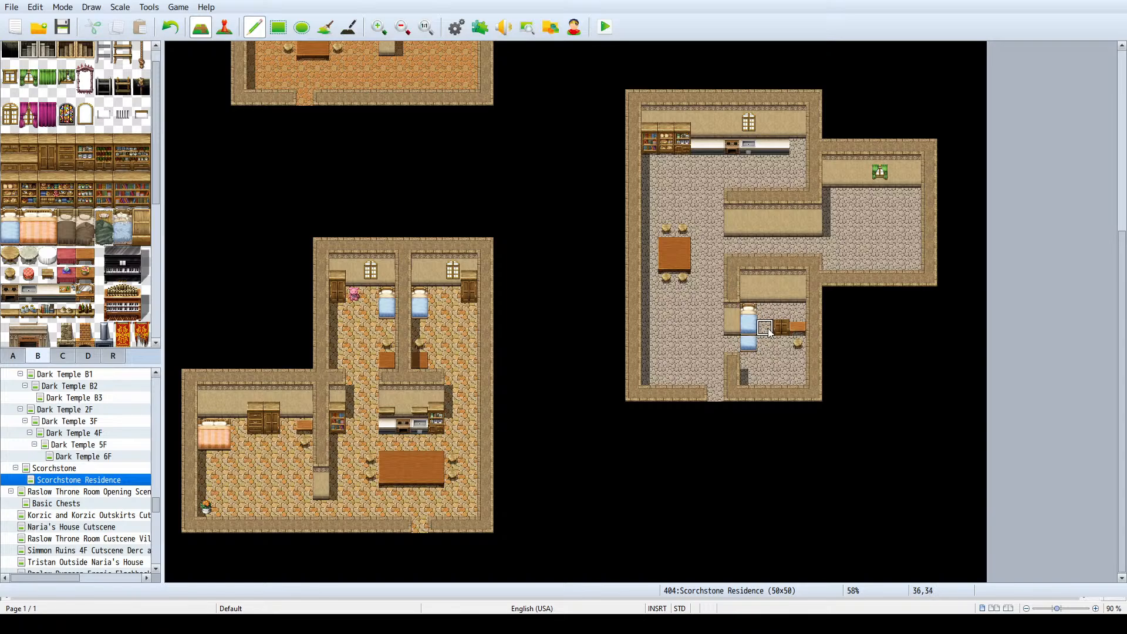
click(749, 344)
drag(767, 326, 797, 343)
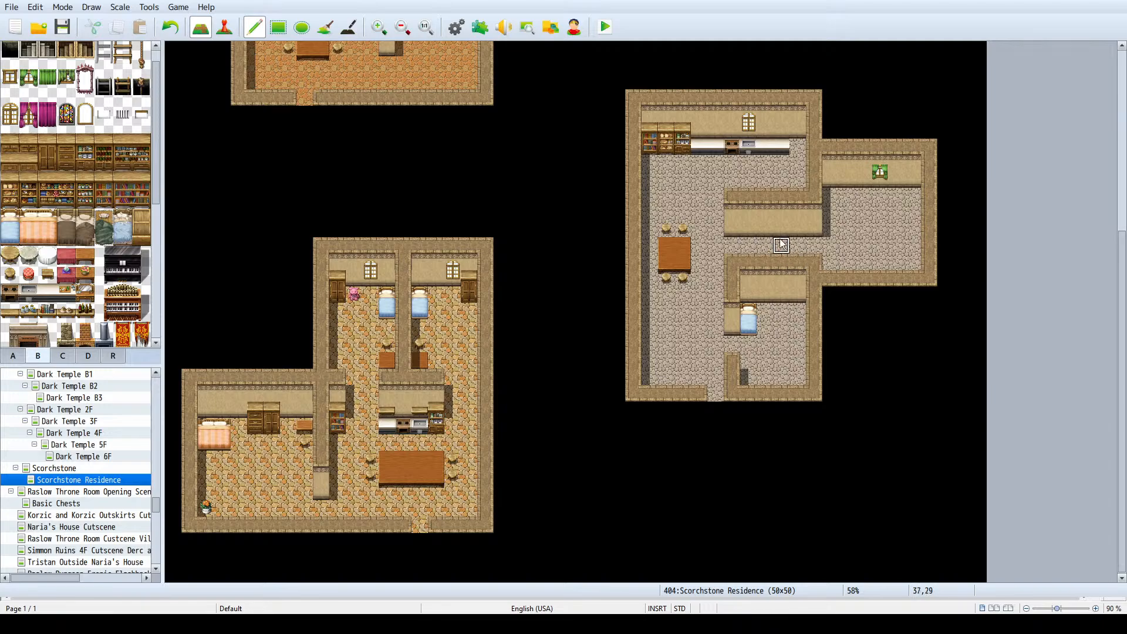
- Try to shift the central partition wall and its wall face up one tile, filling the vacated row with stone floor
right_drag(770, 194, 741, 195)
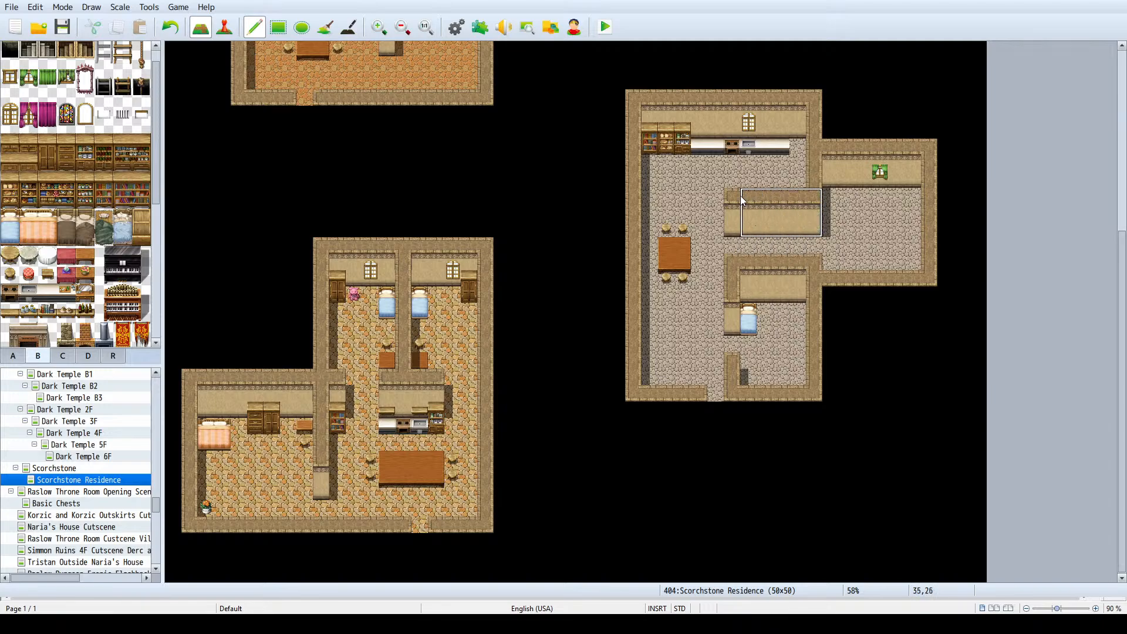
click(738, 187)
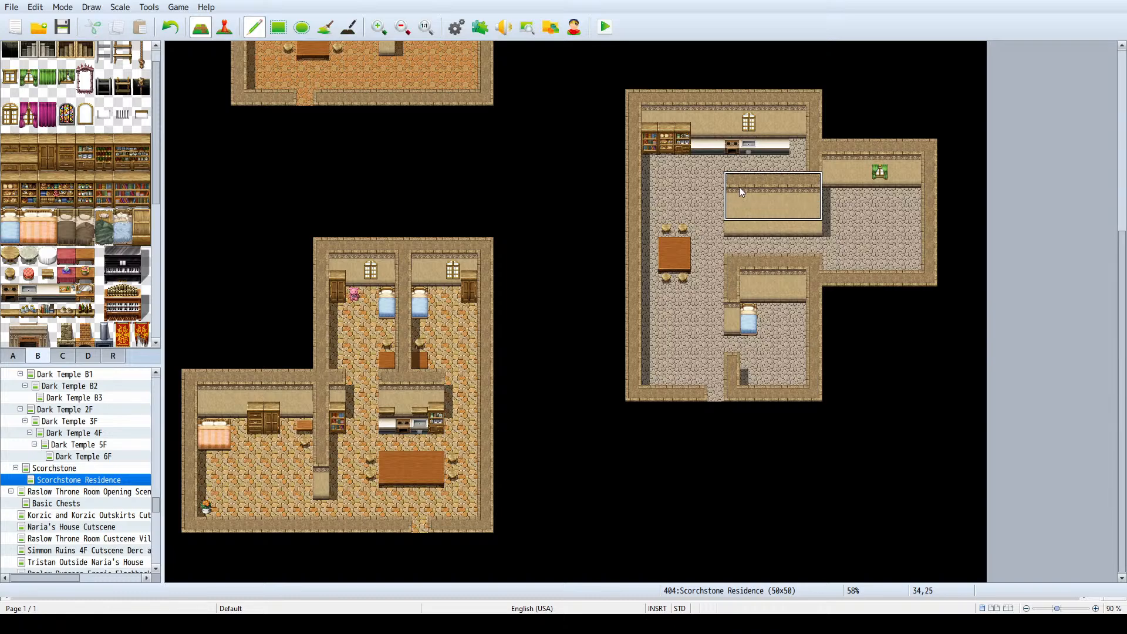
right_click(739, 187)
drag(863, 229, 714, 230)
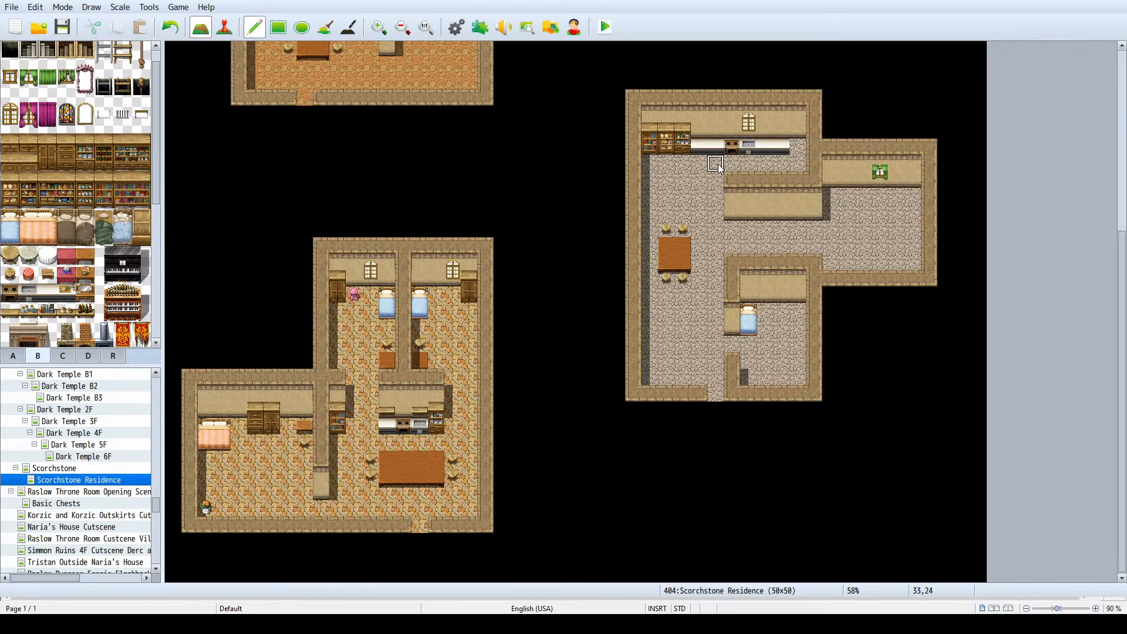
click(749, 229)
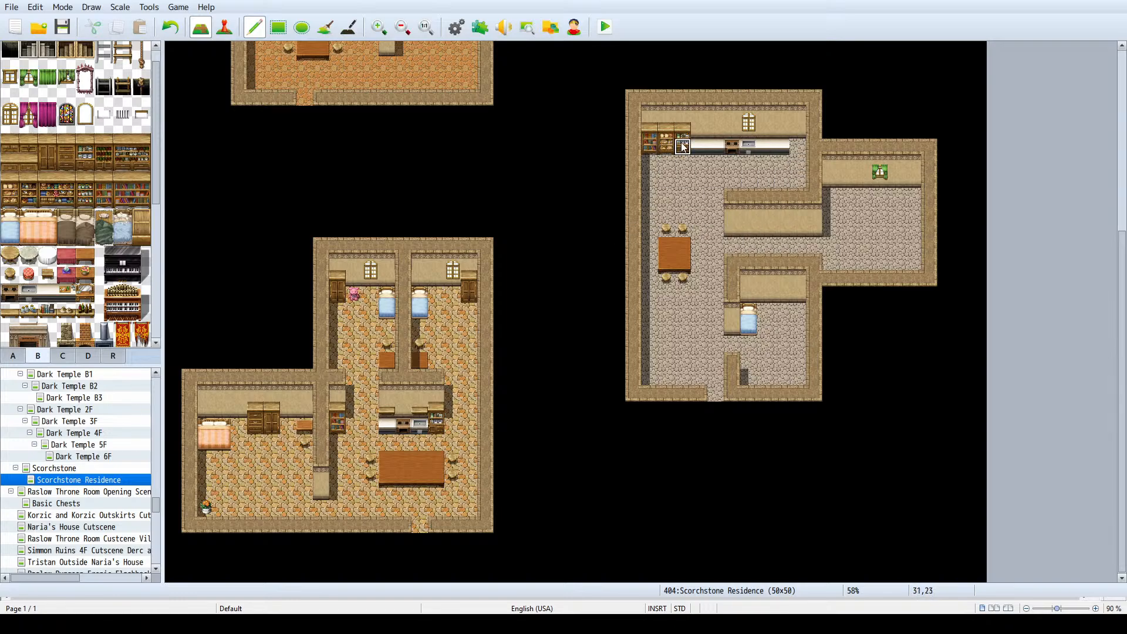
- Copy a kitchen shelf to the counter's east end and place a closet against the small southeast room's north wall
right_drag(681, 144, 682, 136)
click(798, 131)
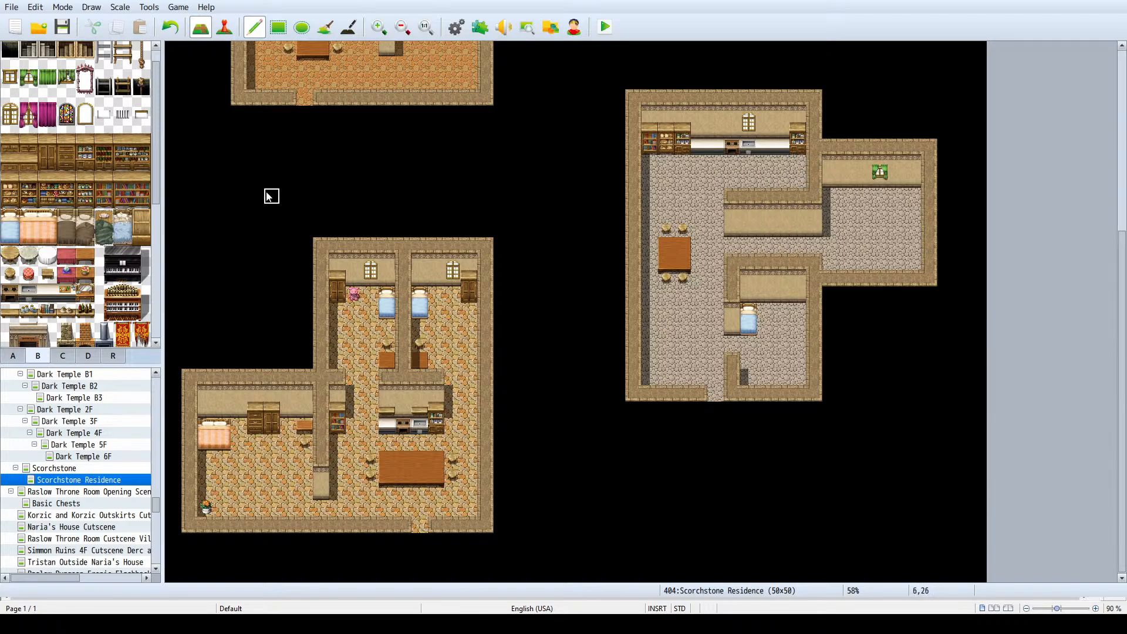
drag(47, 161, 47, 143)
click(777, 295)
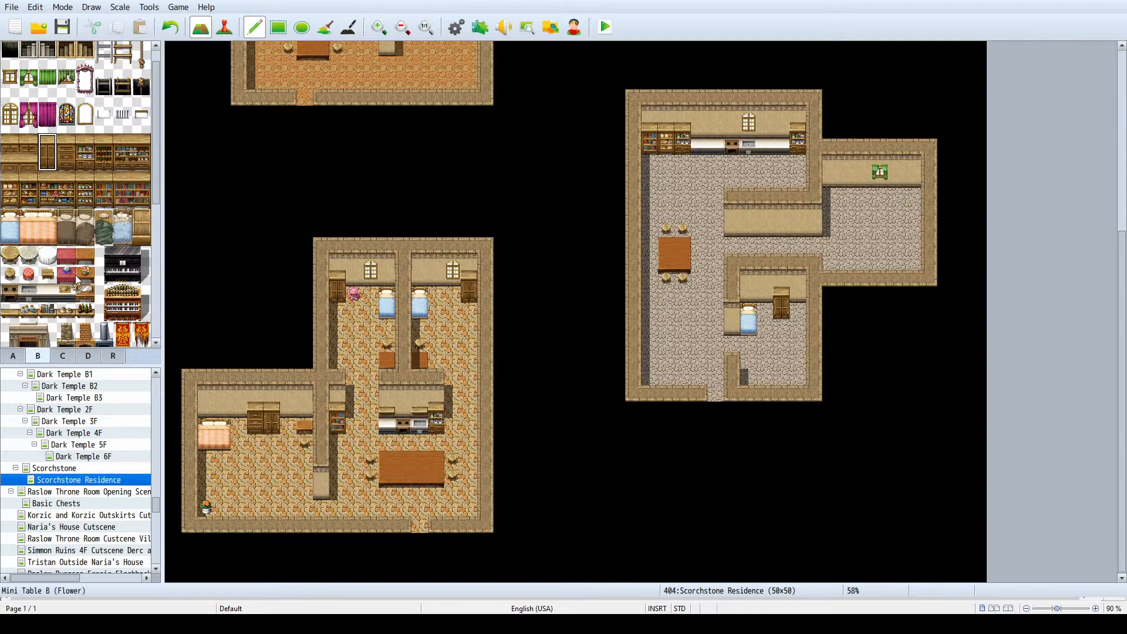
- Place a one-tile wooden table in the small southeast room's southwest corner with a stool directly north of it
click(10, 273)
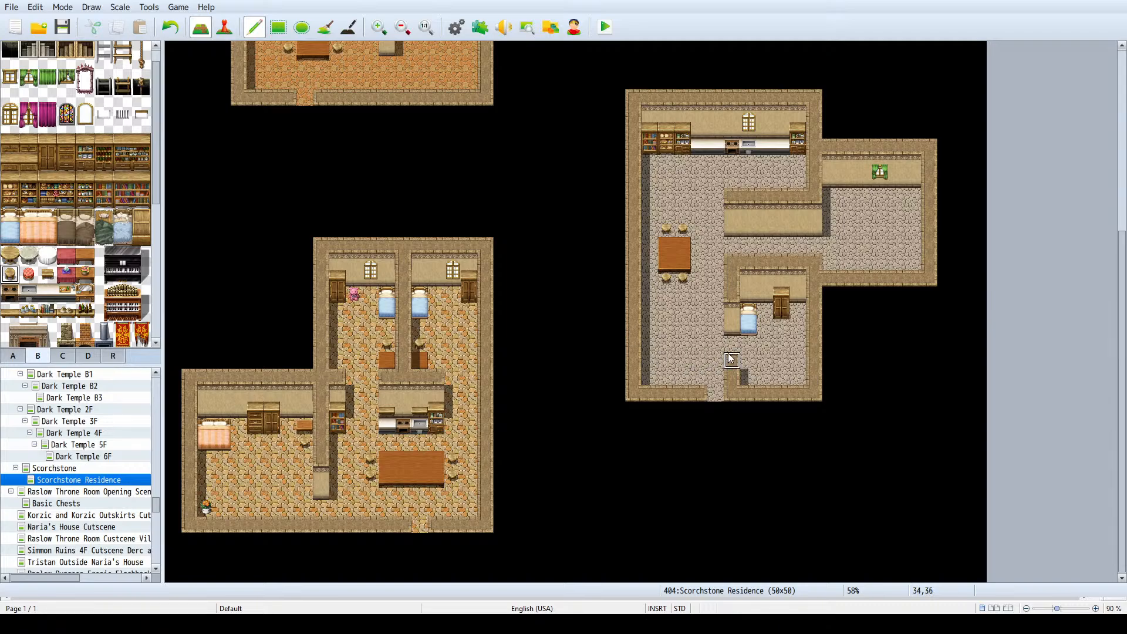
click(752, 360)
scroll(43, 262, down, 1)
click(85, 196)
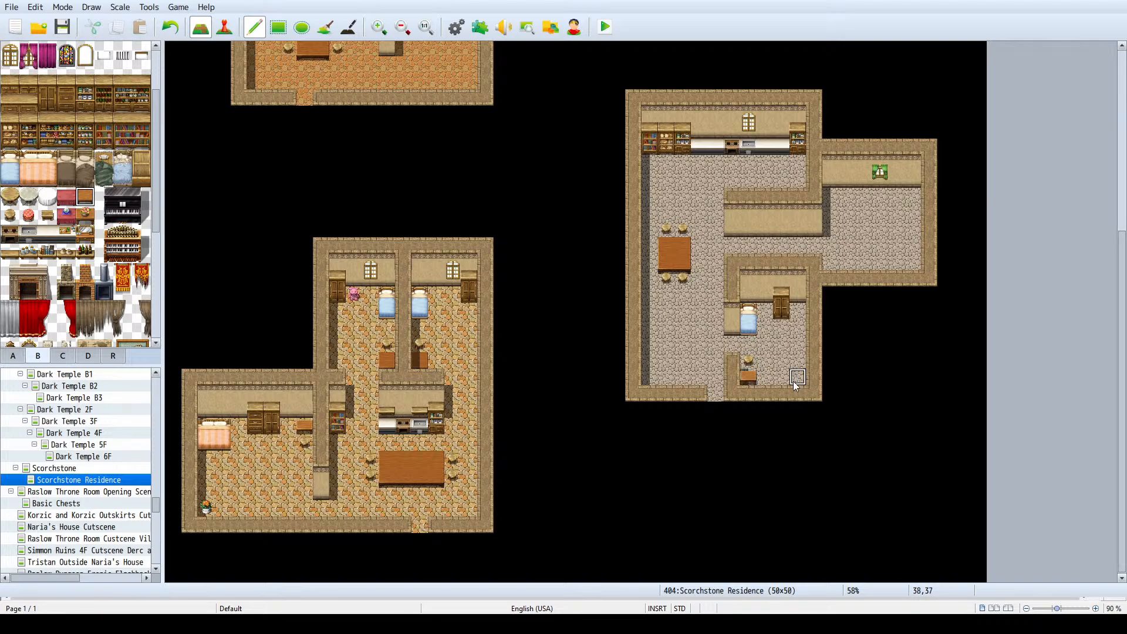
click(748, 378)
- Place a large pink double bed in the northeast corner of the east annex, below the wall face
scroll(711, 352, up, 1)
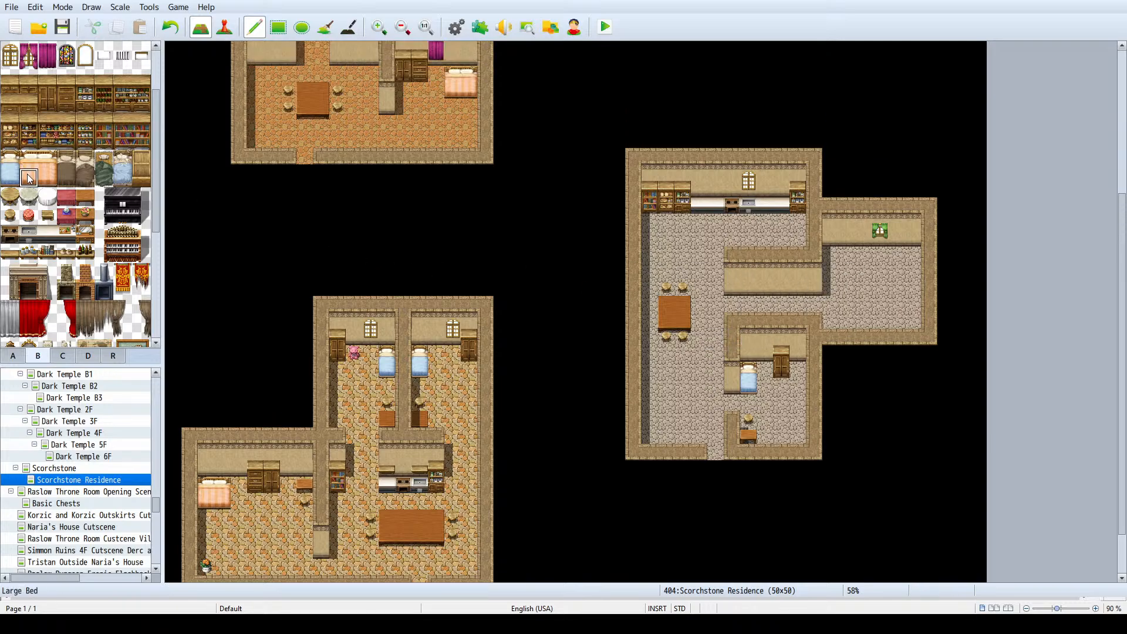
drag(23, 155, 50, 179)
click(897, 262)
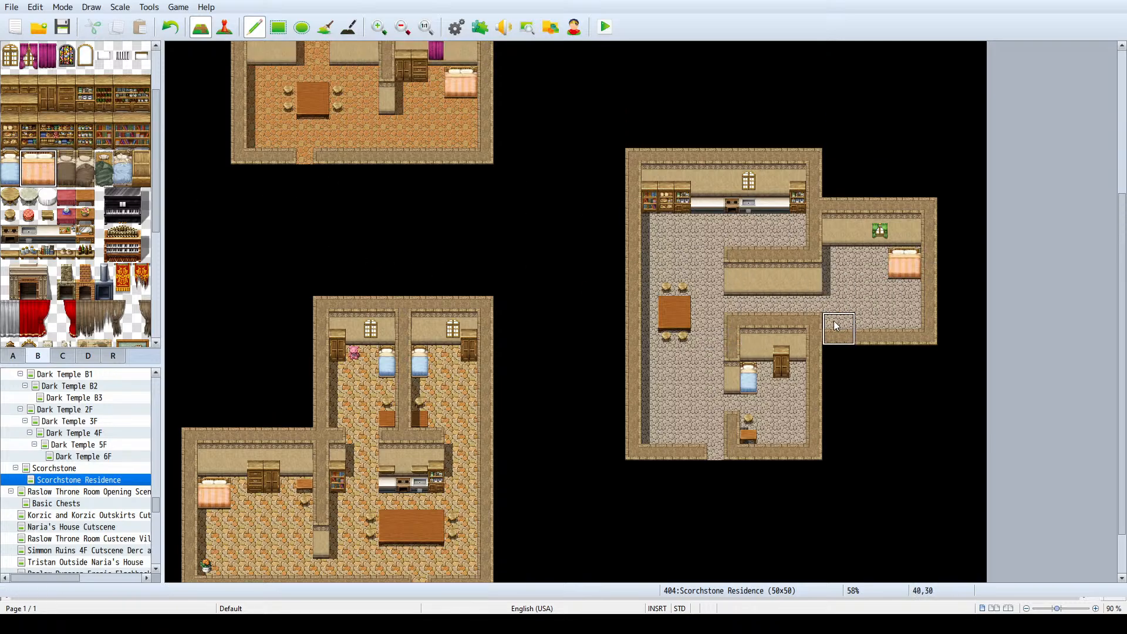
- Place a two-tile-wide closet and drawer set against the wall in the east annex's northwest corner
drag(65, 111, 44, 79)
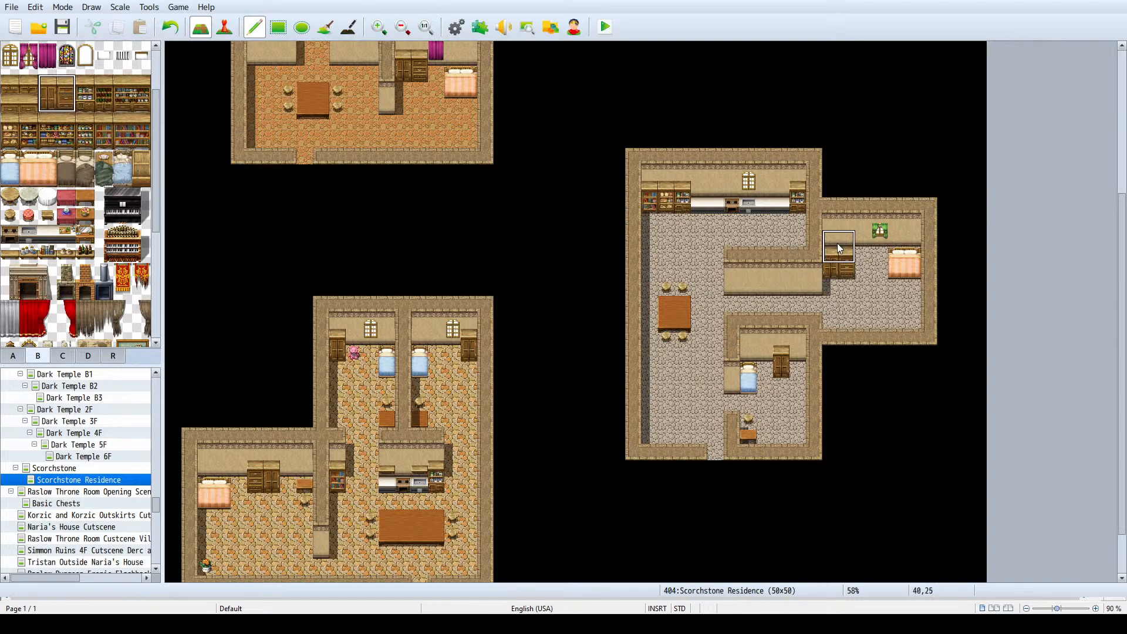
key(ctrl+z)
click(836, 242)
right_click(835, 244)
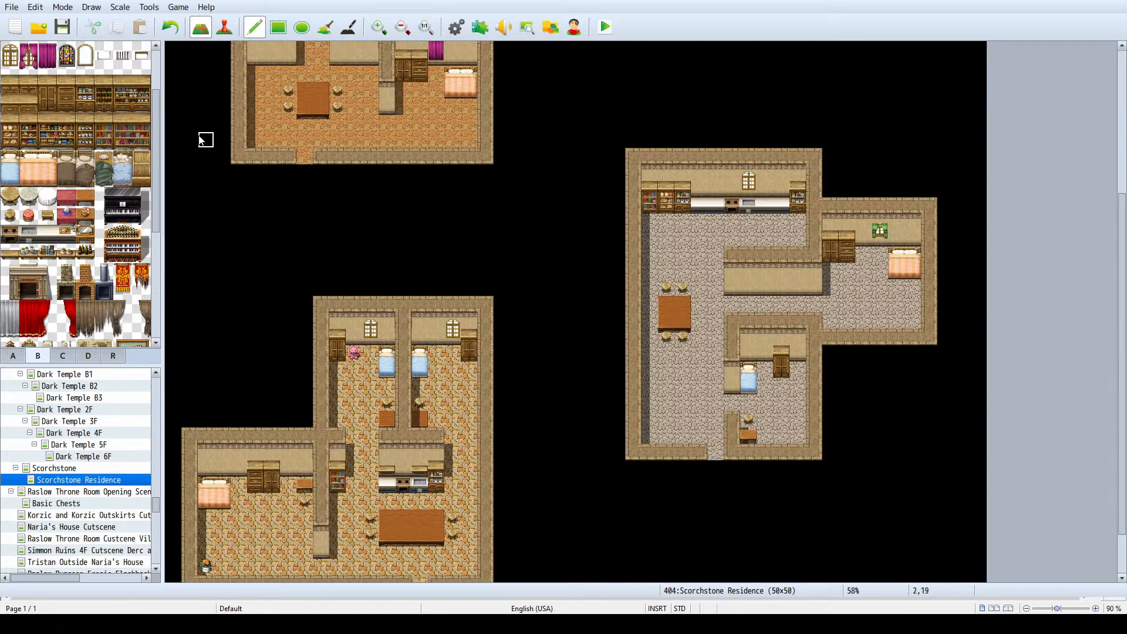
- Try to add another closet directly east of the annex's two-tile closet set
drag(47, 82, 48, 98)
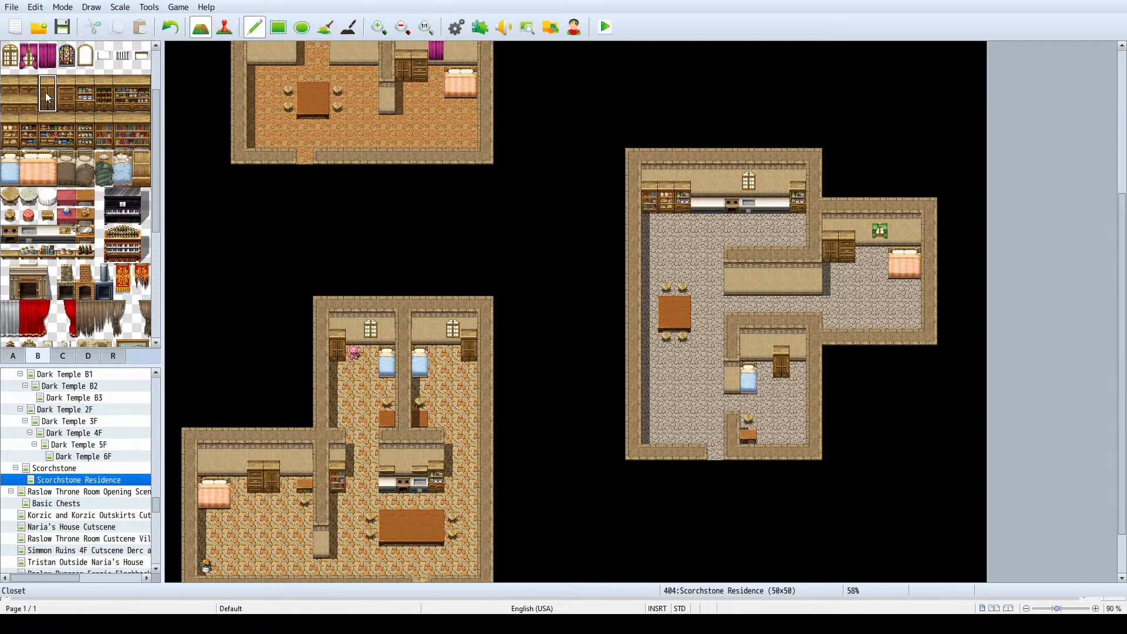
click(863, 247)
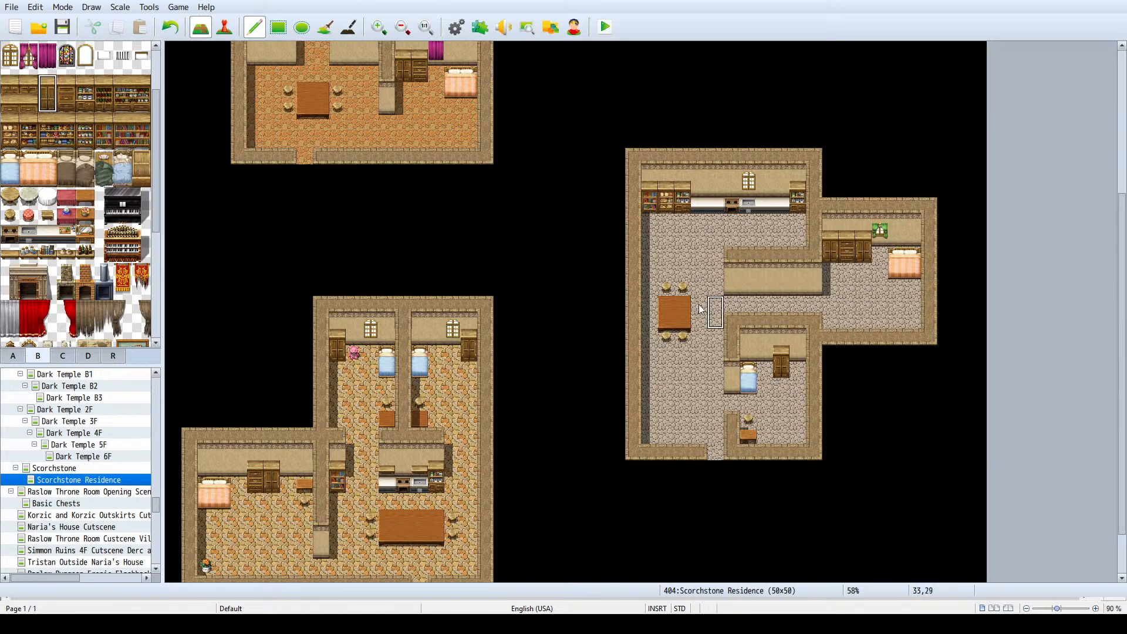
key(ctrl+z)
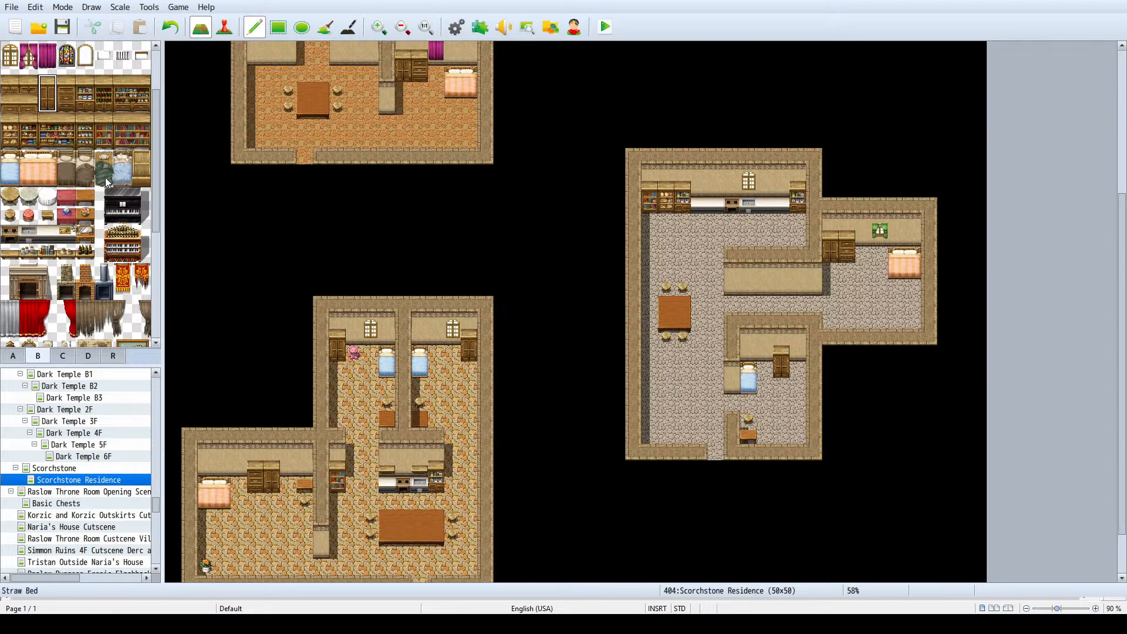
- Place a small desk between the closet set and the gap beside the large bed in the east annex
scroll(107, 183, down, 1)
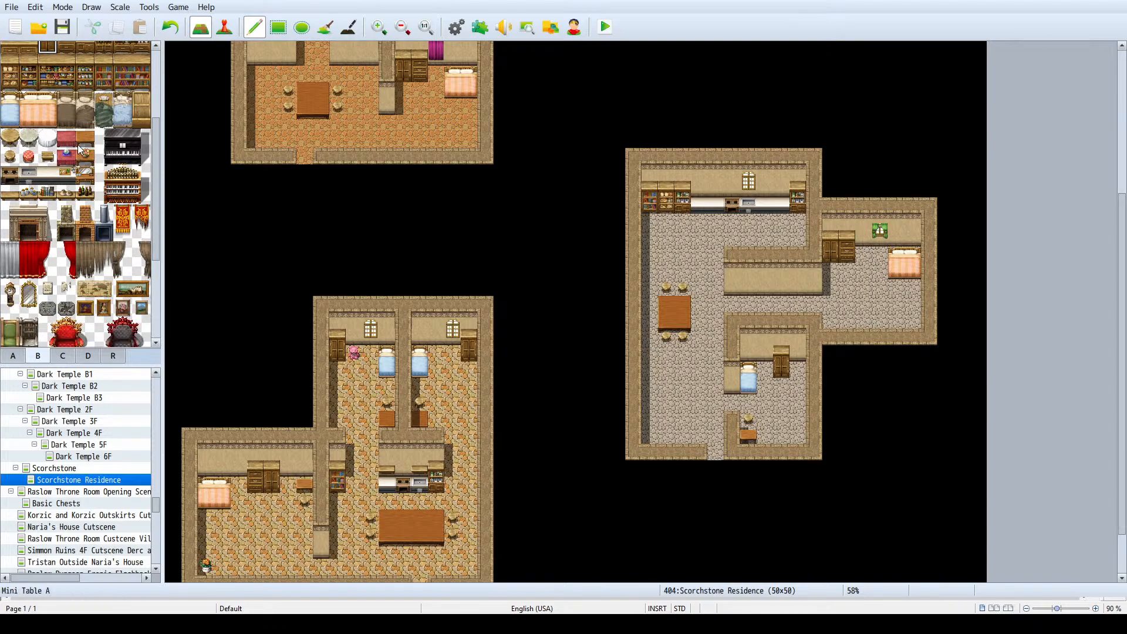
click(85, 175)
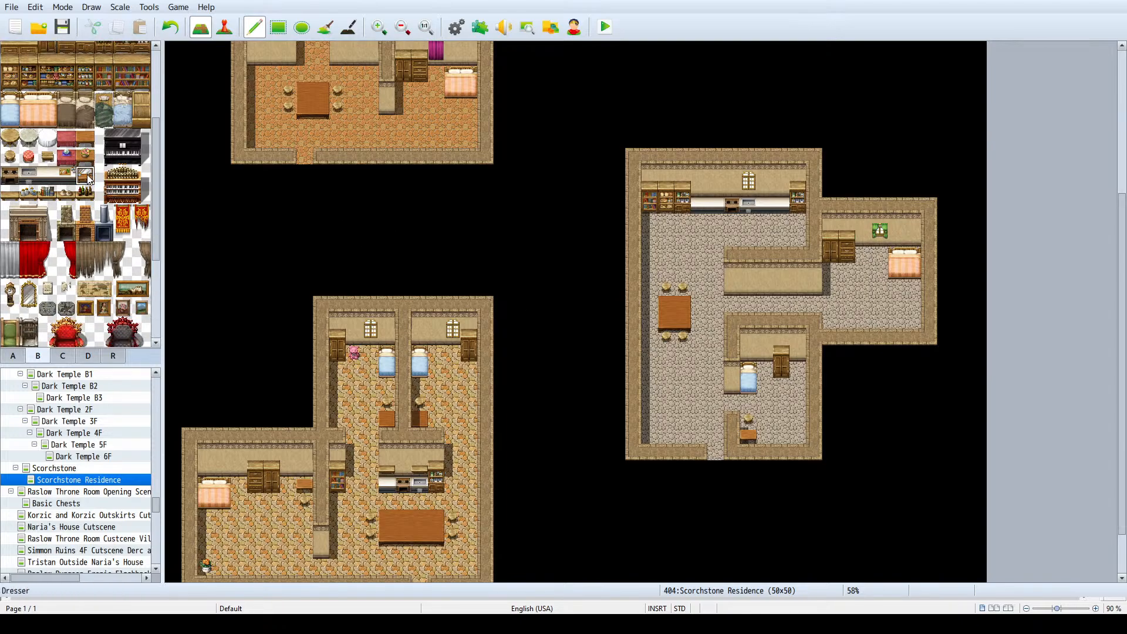
click(871, 254)
- Try a square wooden table with a stool north of it in the annex's southeast corner, then erase both
click(85, 138)
click(919, 322)
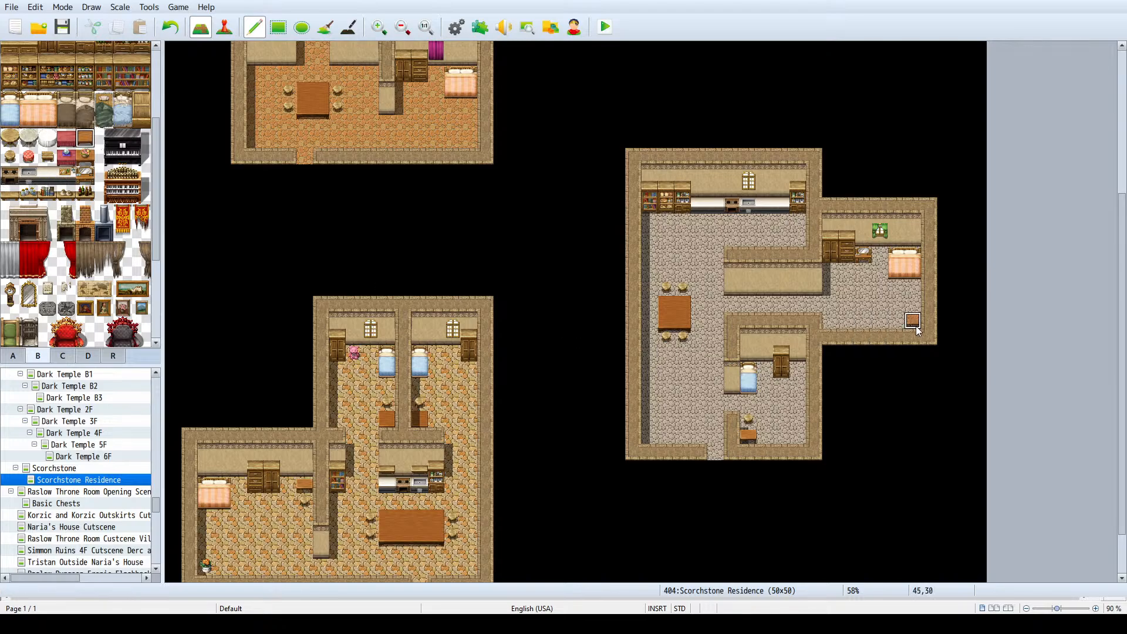
click(10, 156)
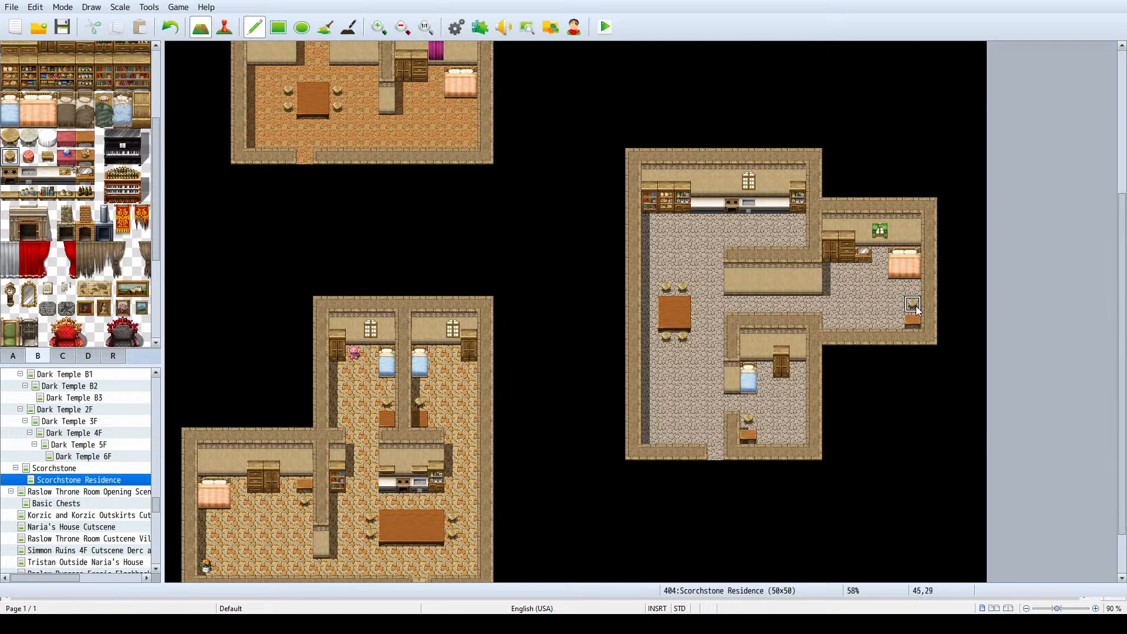
right_click(898, 315)
click(912, 321)
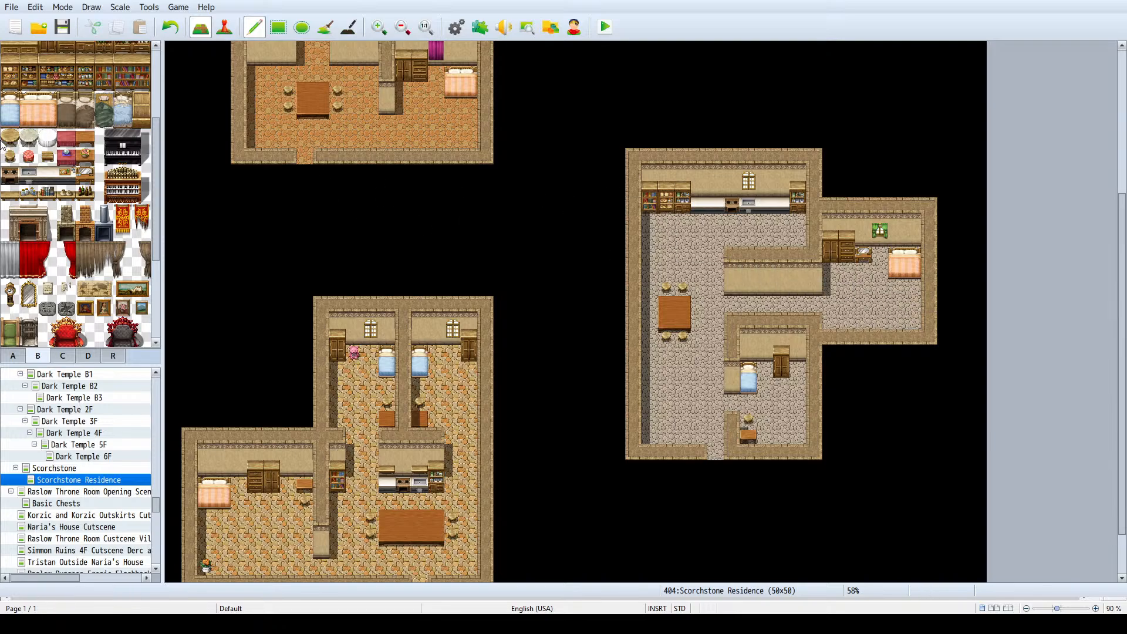
- Place a round wooden table in the annex's southeast corner with one stool to its north and one to its west
click(7, 141)
click(911, 320)
click(10, 157)
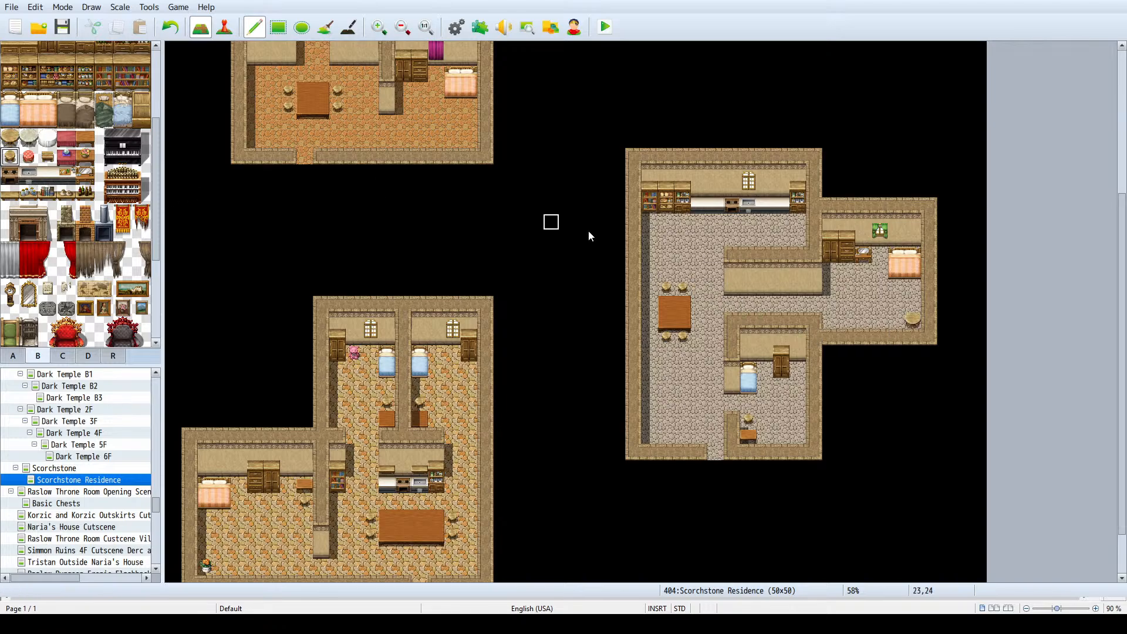
click(913, 304)
click(897, 320)
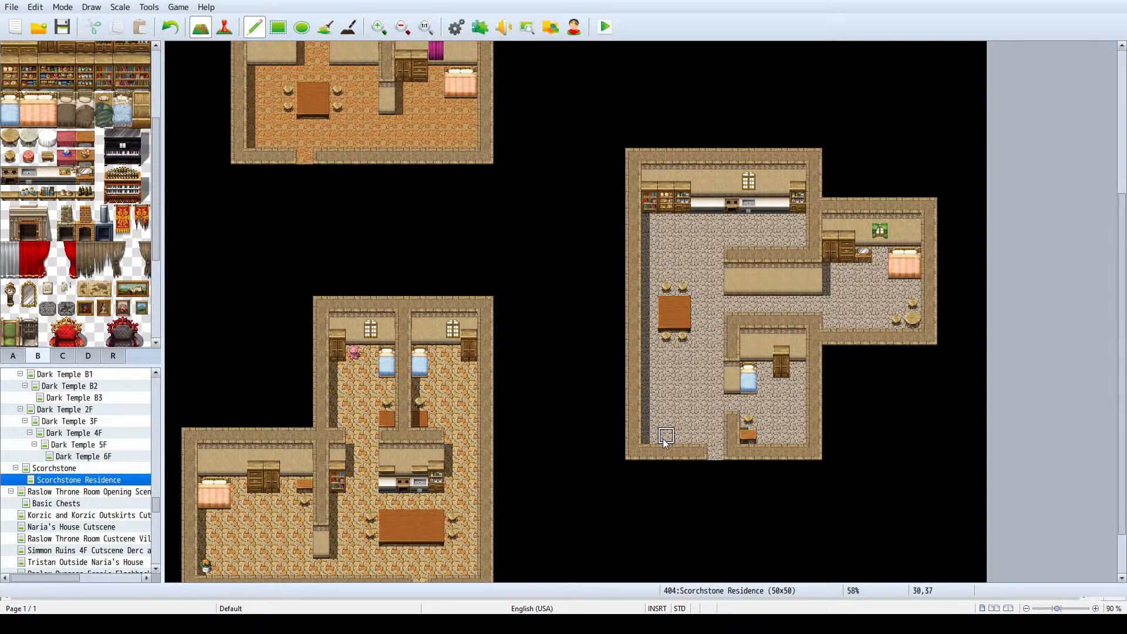
- Place a flower decoration in the large room's southwest corner and undo the extra one placed by the small room's closet
scroll(45, 249, down, 5)
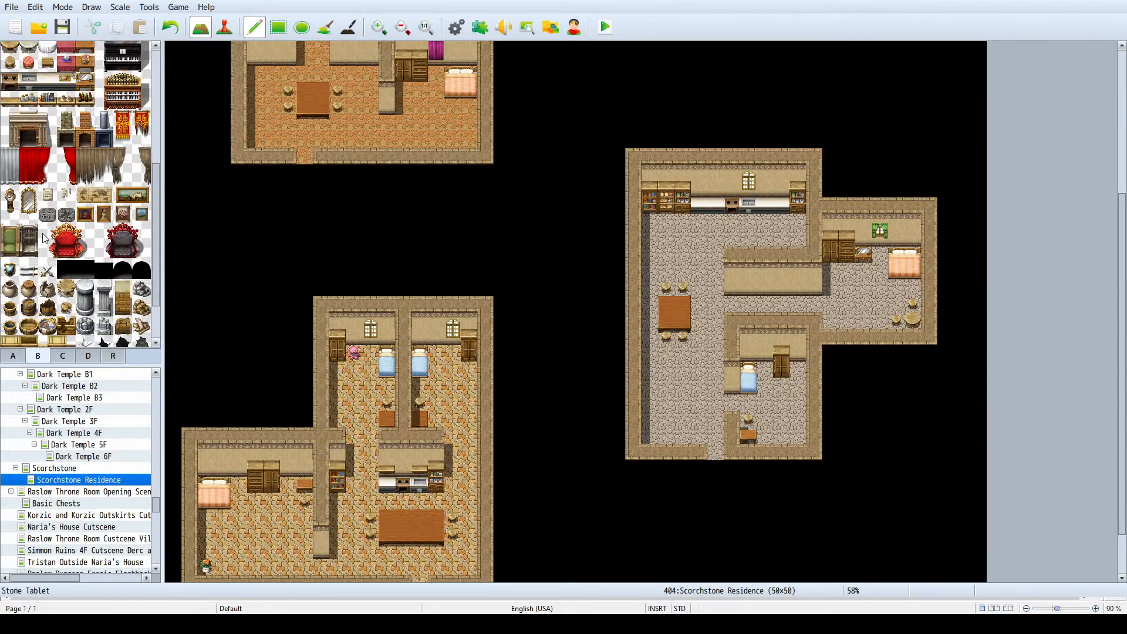
scroll(42, 247, up, 8)
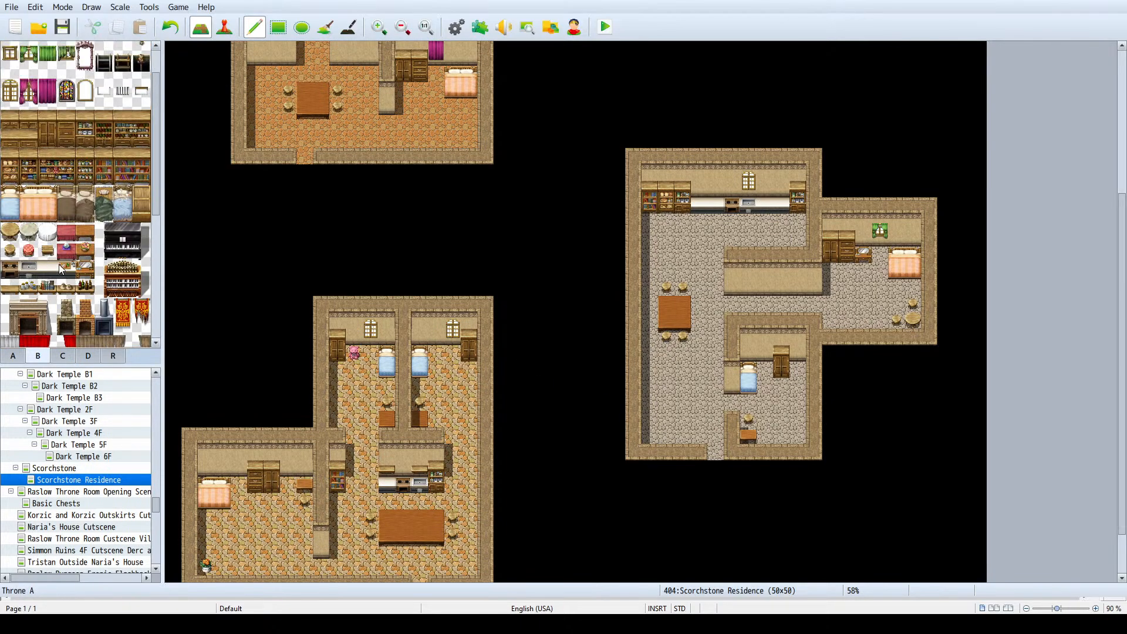
scroll(60, 265, up, 1)
scroll(59, 265, down, 2)
scroll(59, 267, down, 2)
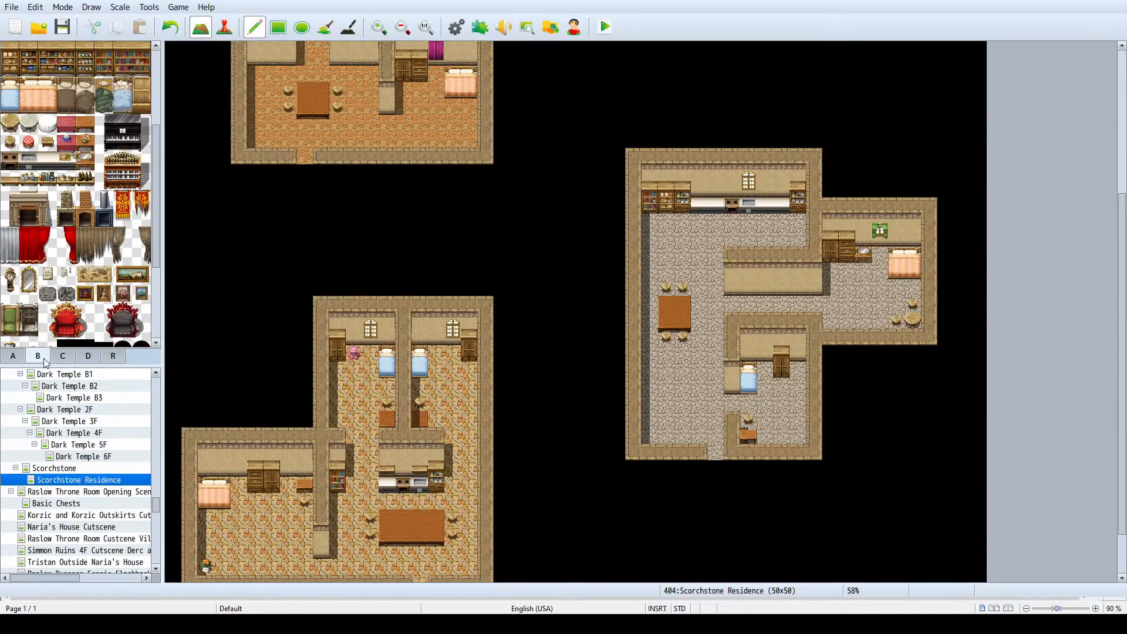
click(62, 354)
scroll(35, 187, down, 3)
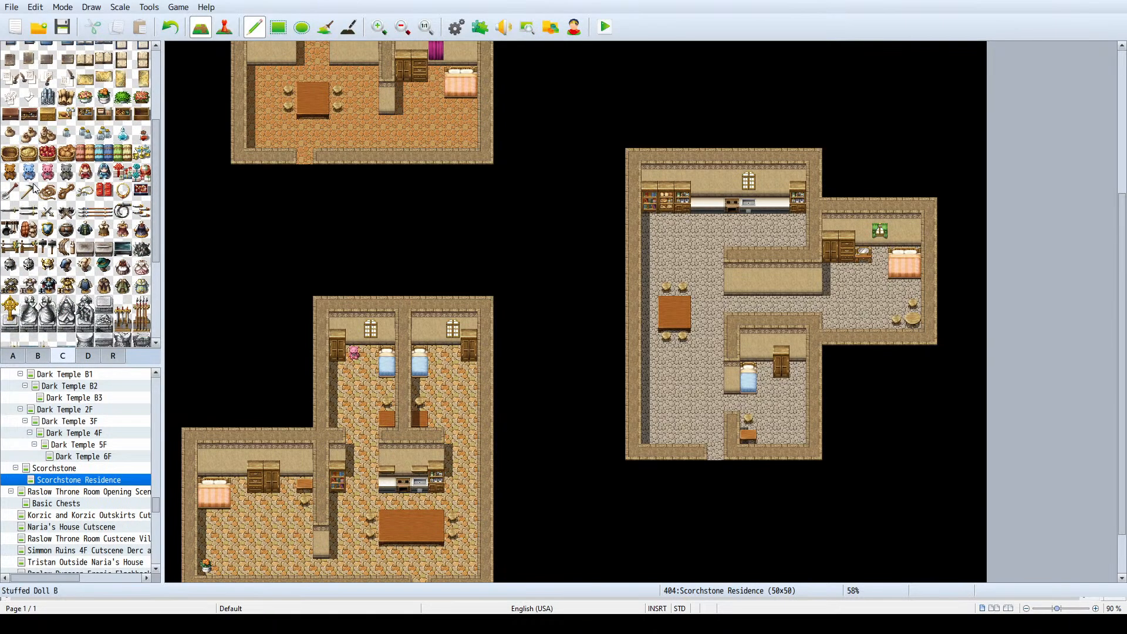
scroll(33, 181, down, 1)
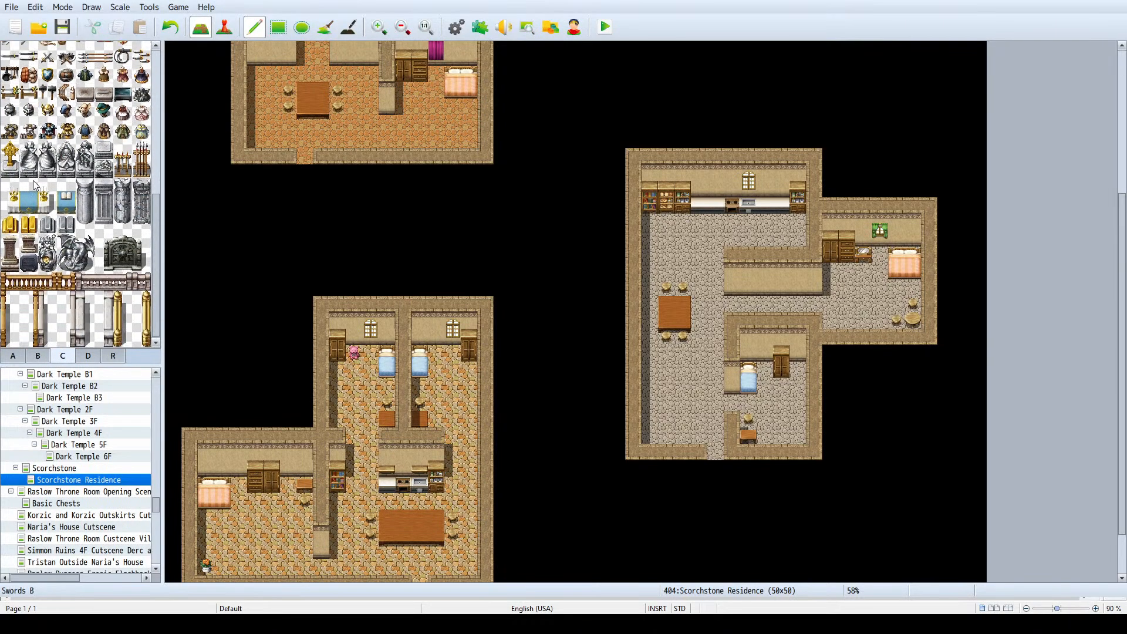
scroll(34, 181, up, 2)
scroll(33, 200, up, 2)
scroll(35, 205, up, 1)
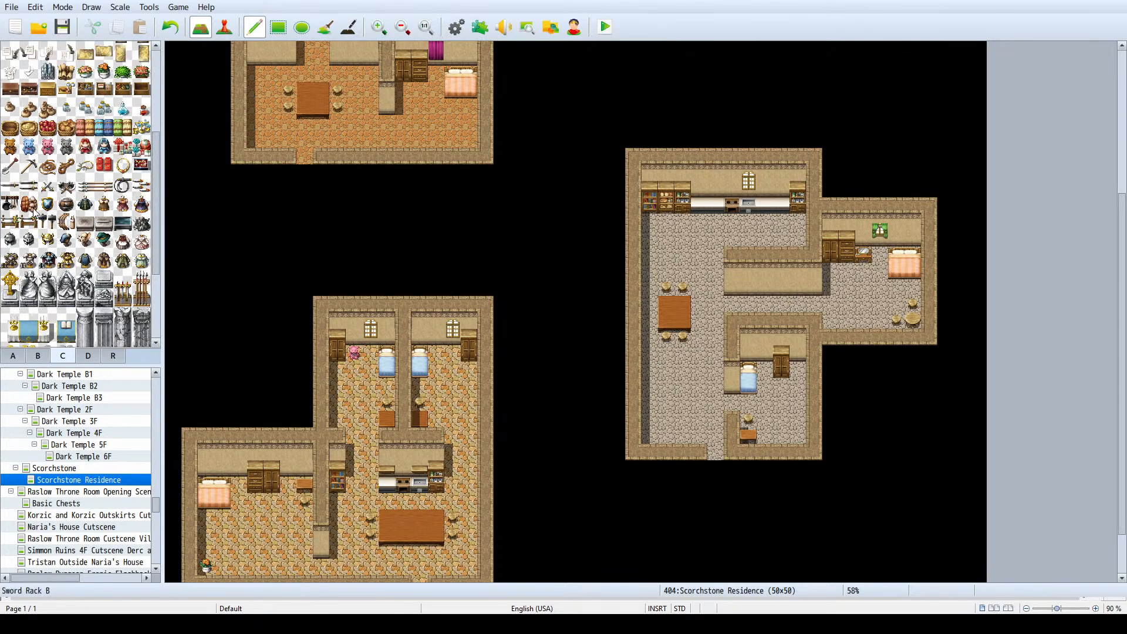
scroll(36, 209, up, 1)
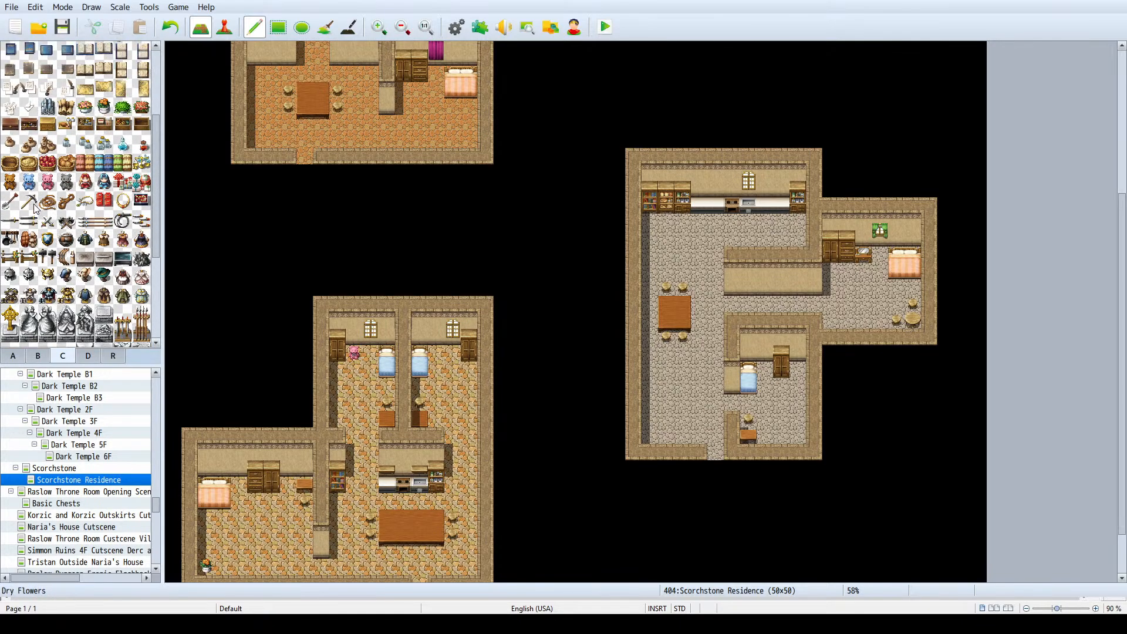
scroll(36, 203, up, 2)
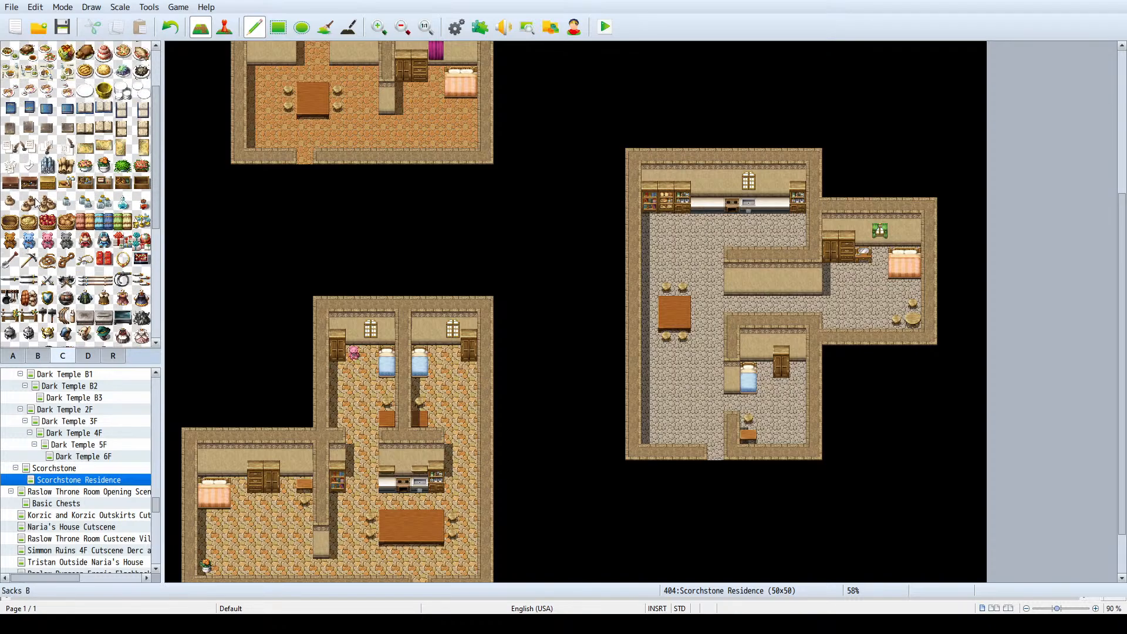
click(86, 166)
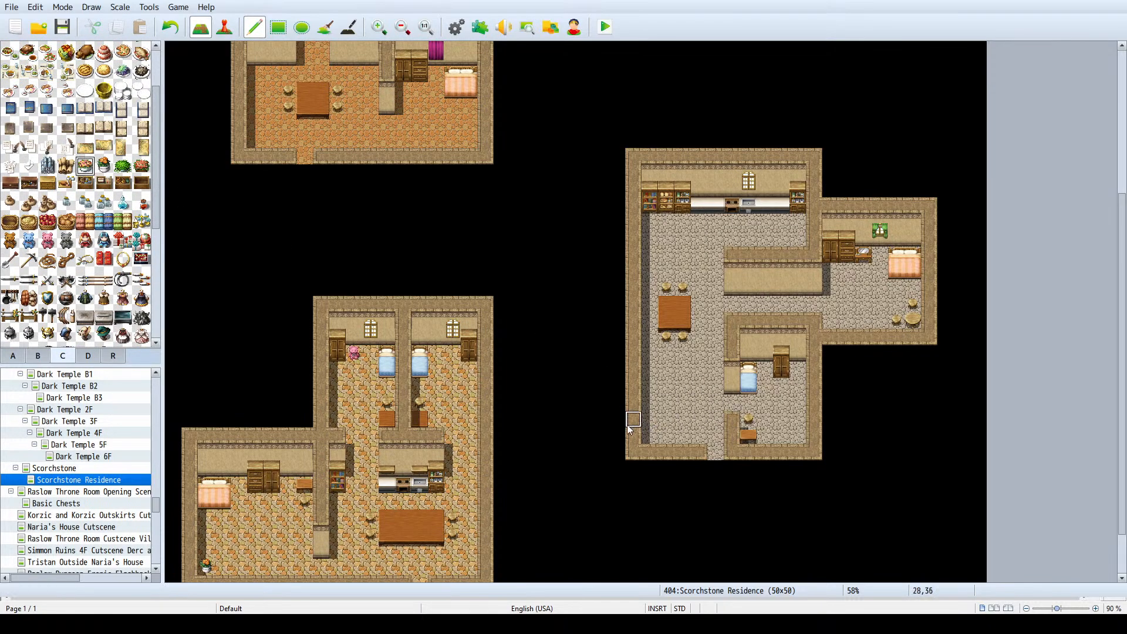
click(651, 435)
click(784, 348)
key(ctrl+z)
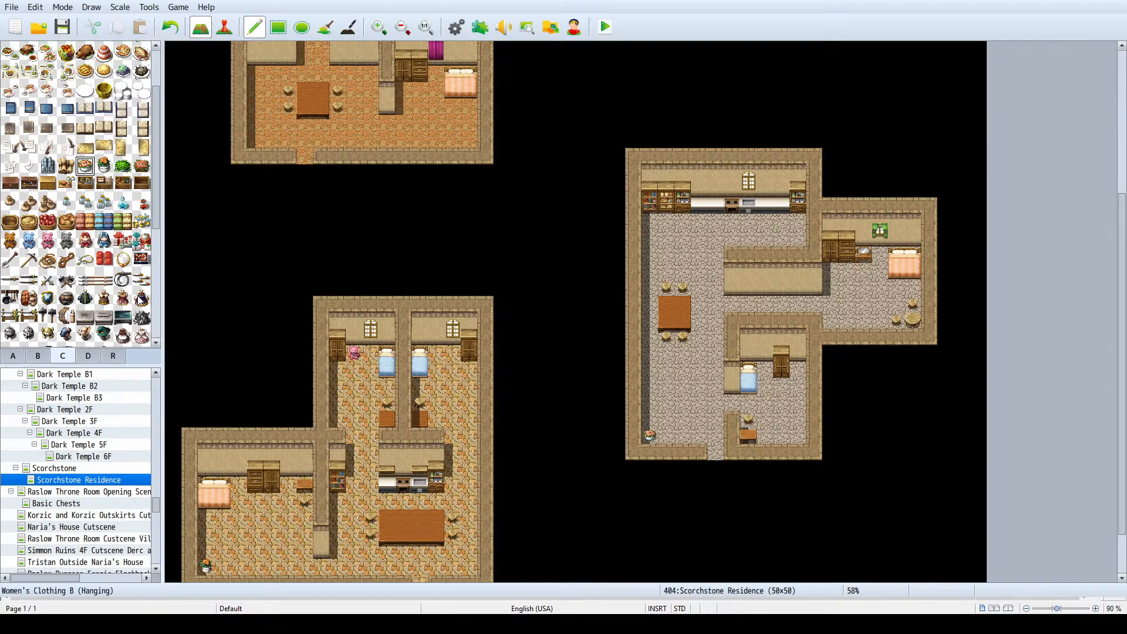
- Place a potted flower decoration on the large dining table in the southwest house
click(104, 167)
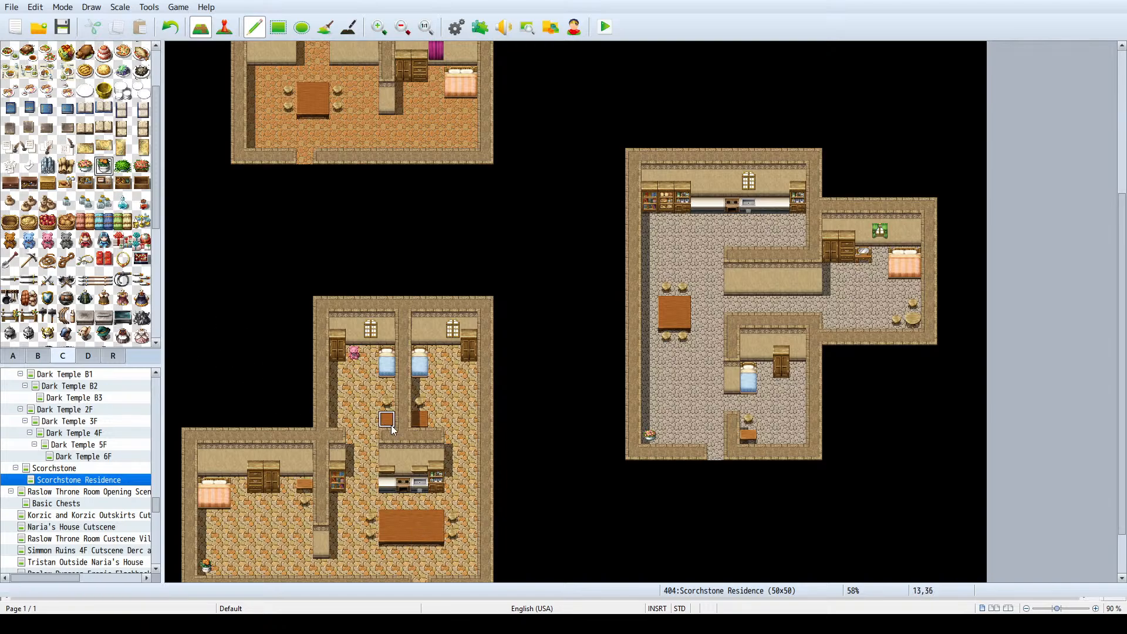
click(419, 519)
click(48, 242)
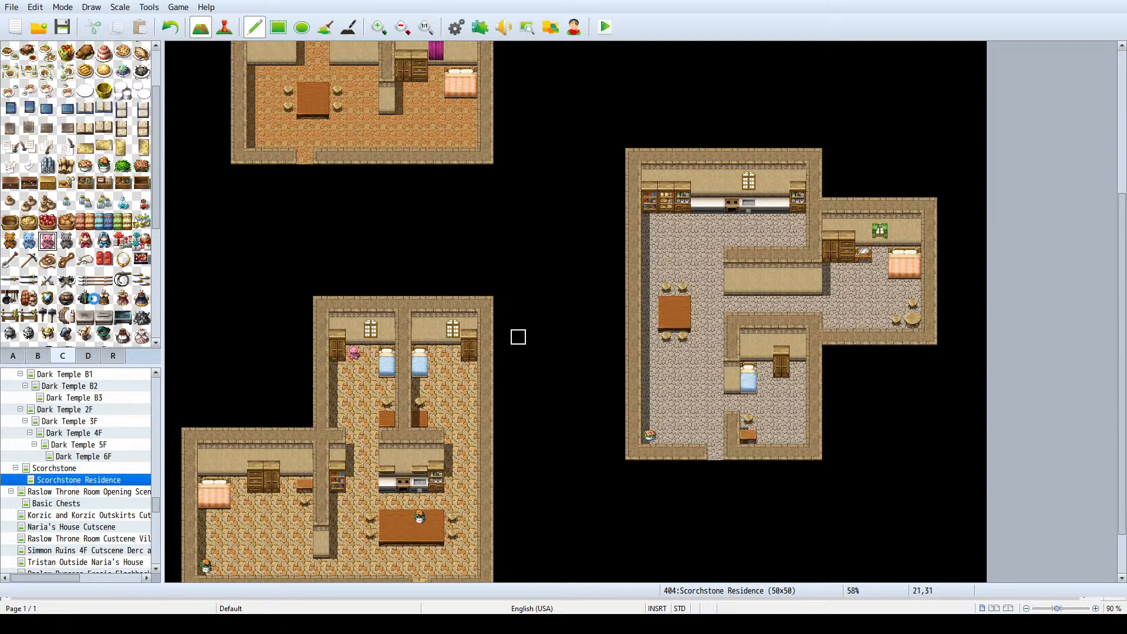
scroll(107, 306, down, 3)
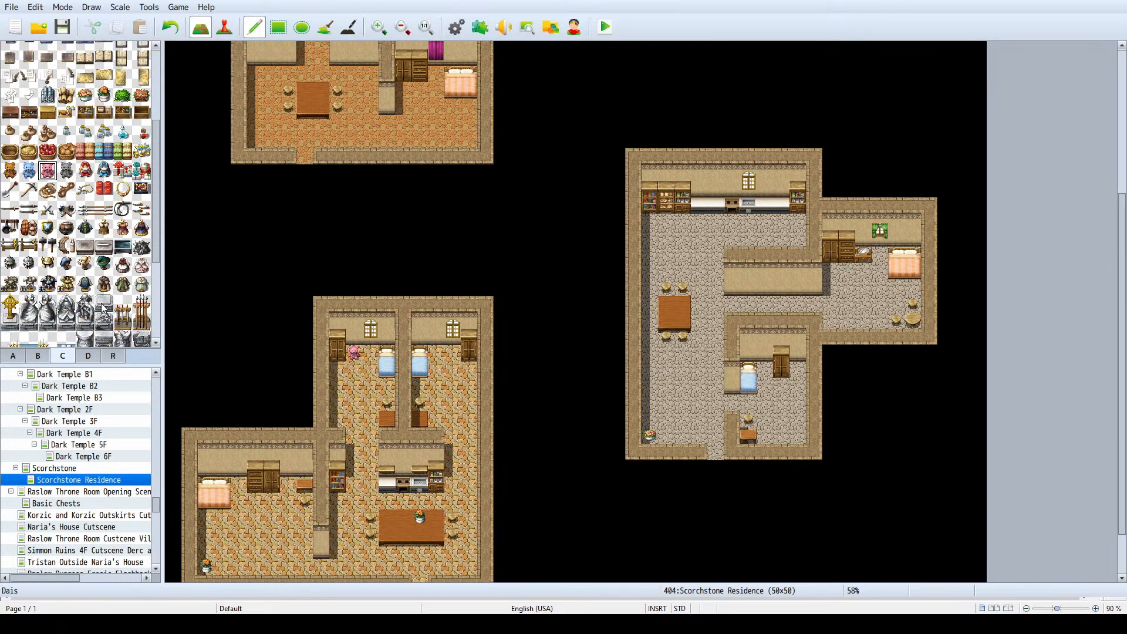
scroll(106, 306, down, 2)
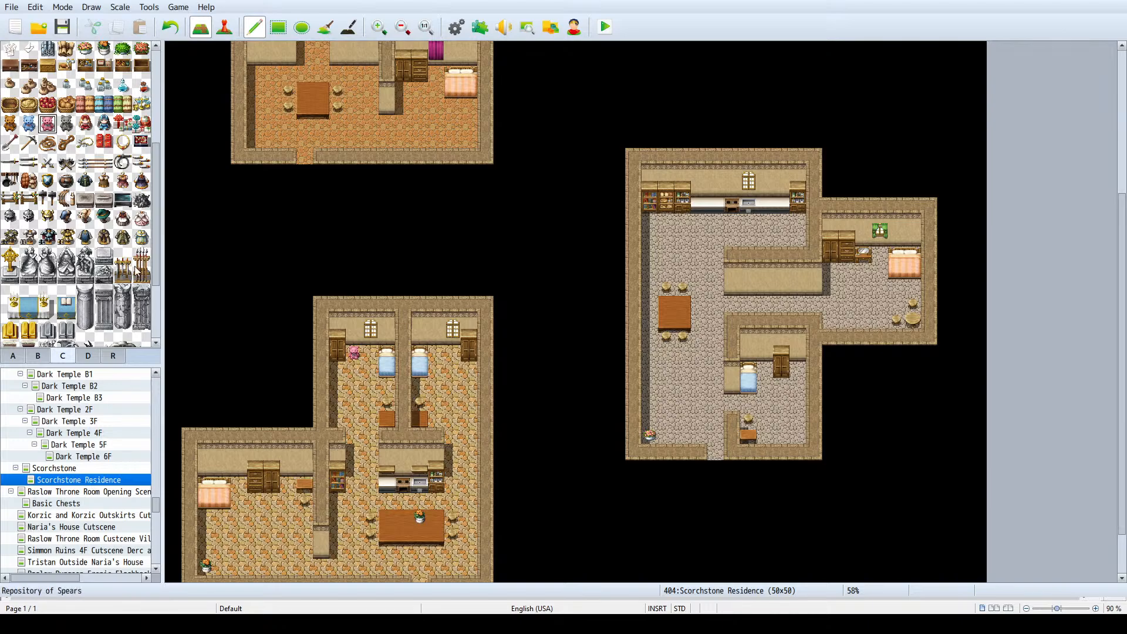
scroll(134, 280, down, 3)
scroll(387, 274, down, 3)
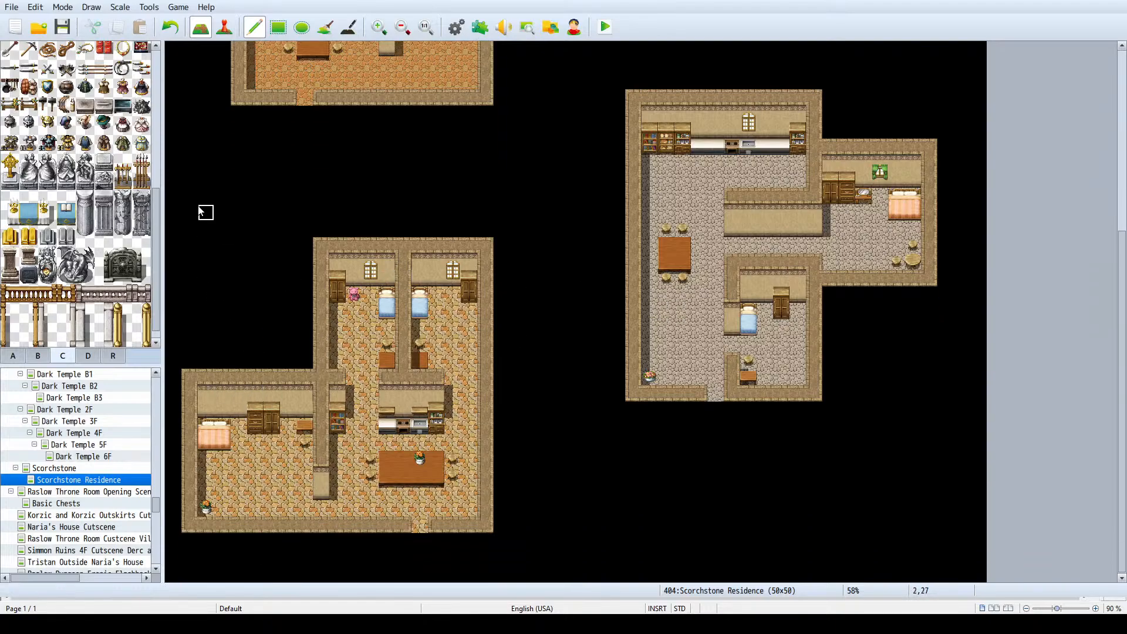
scroll(44, 327, up, 3)
- Place a large window with purple curtains on the wall above the double bed in the southwest house's west bedroom
click(34, 356)
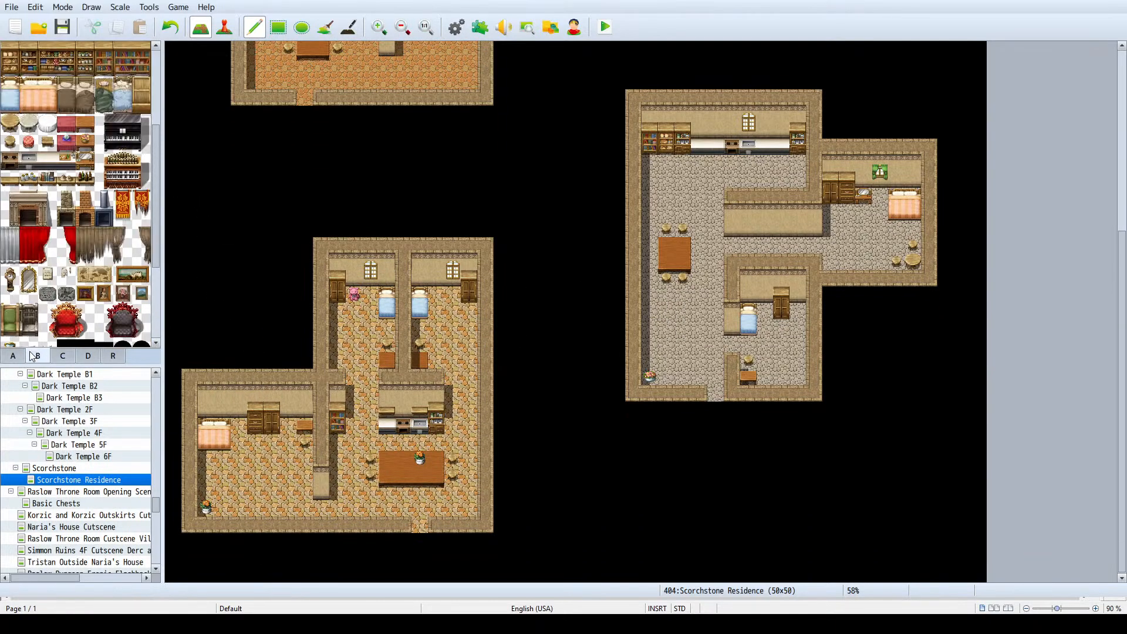
click(19, 357)
click(41, 356)
scroll(88, 271, up, 5)
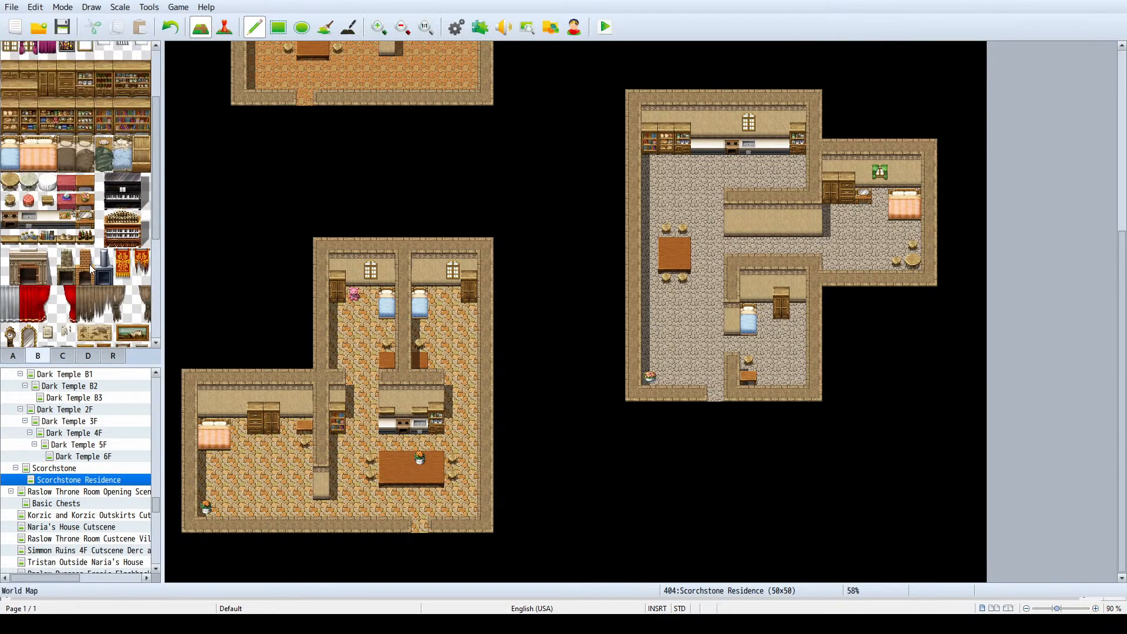
drag(12, 134, 29, 116)
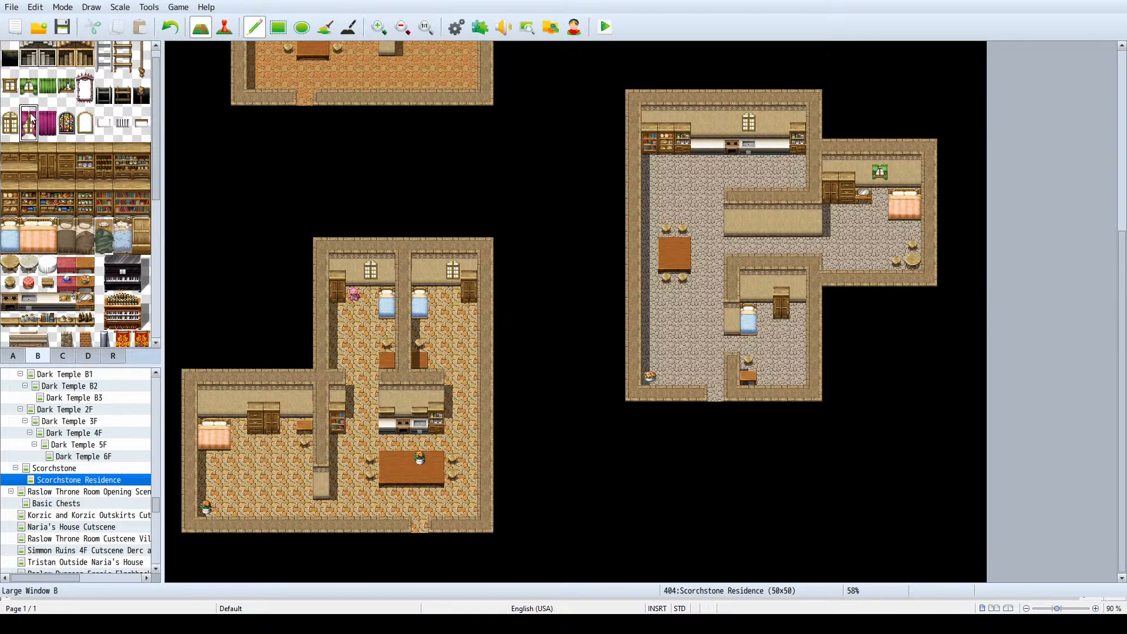
click(214, 396)
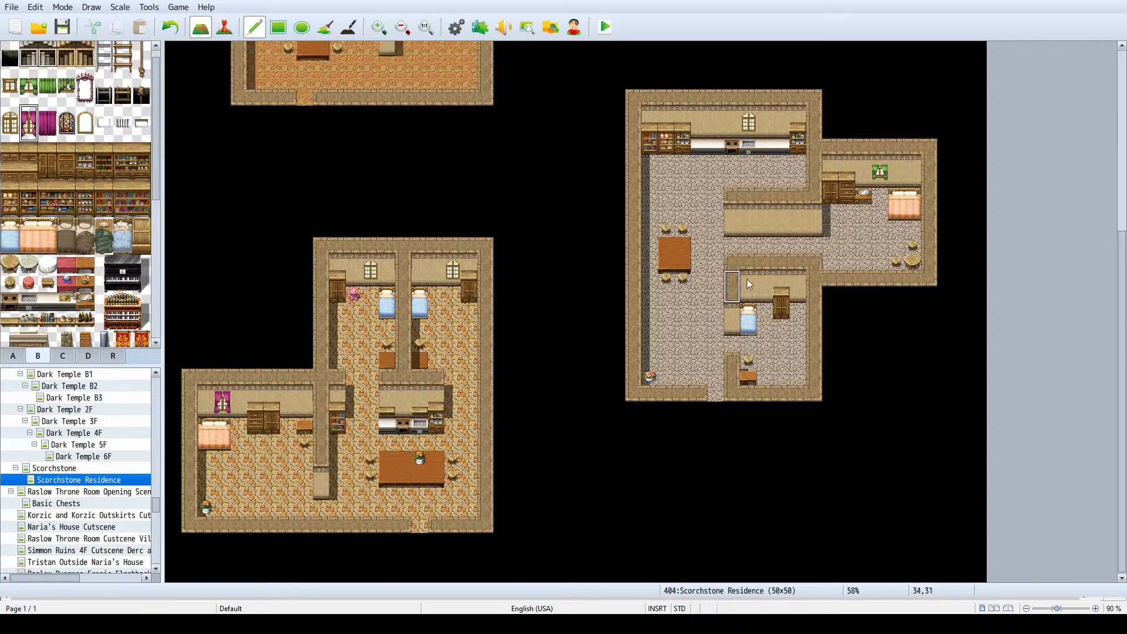
- Look over the residence rooms and examine the fireplace, banner, shelf, curtain, notice and stone tablet tiles for further decorations
scroll(881, 235, up, 3)
scroll(822, 246, up, 8)
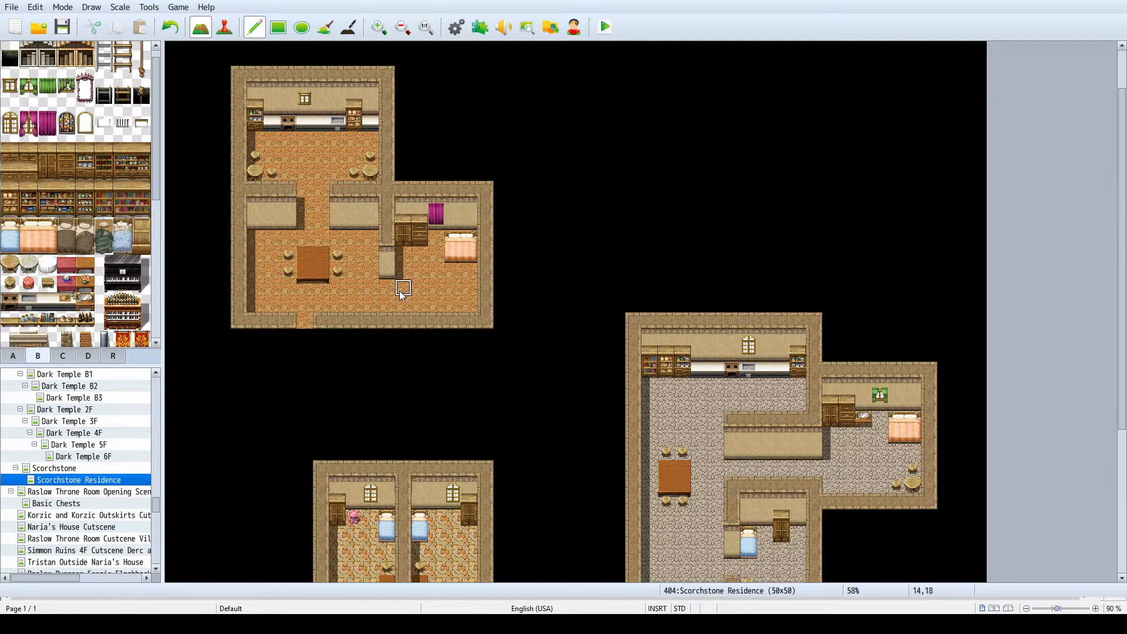
scroll(98, 307, down, 2)
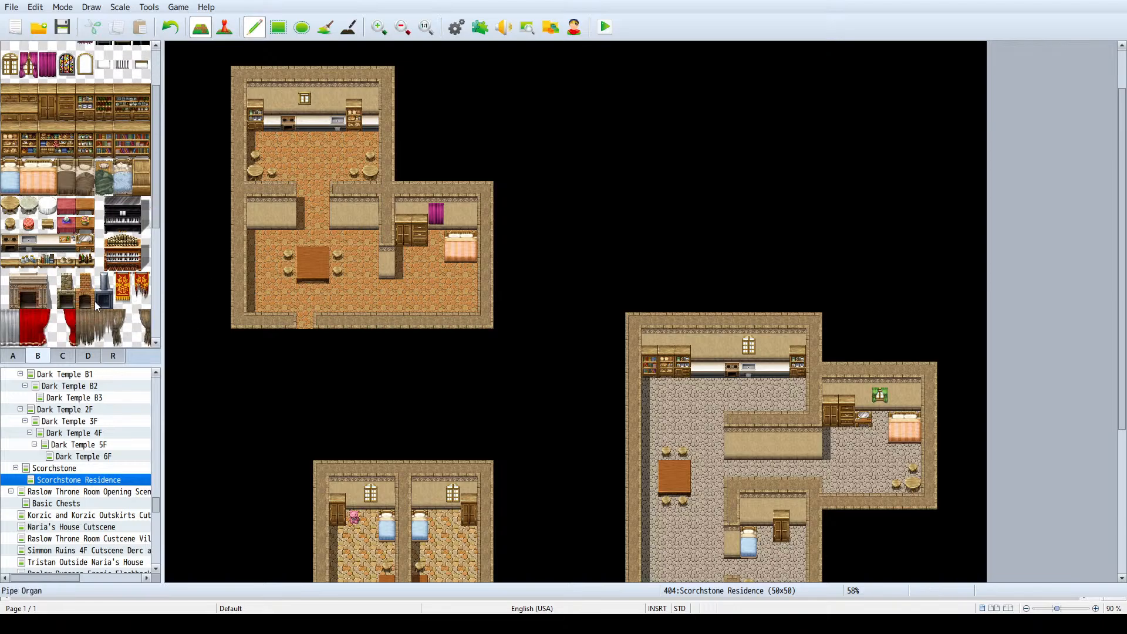
click(92, 254)
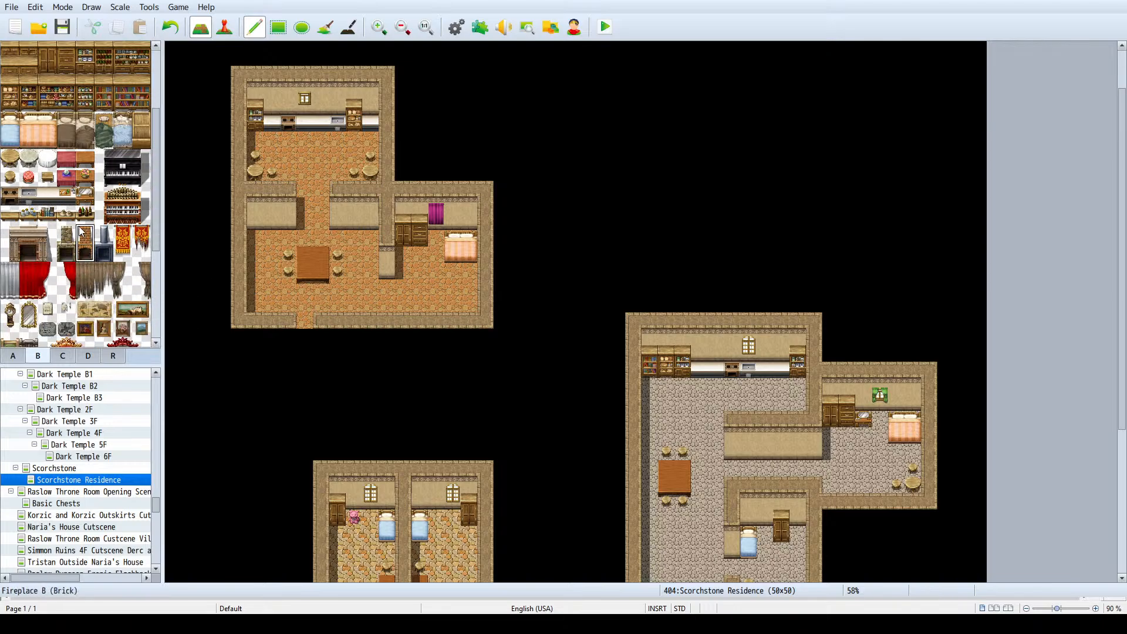
drag(66, 234, 9, 233)
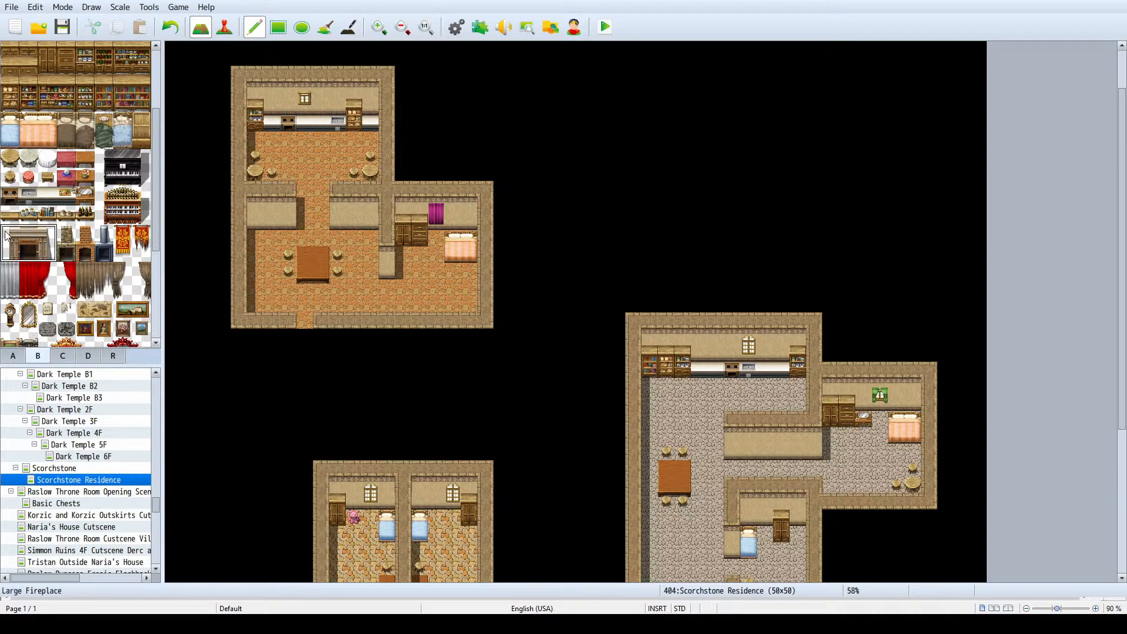
click(7, 241)
click(71, 254)
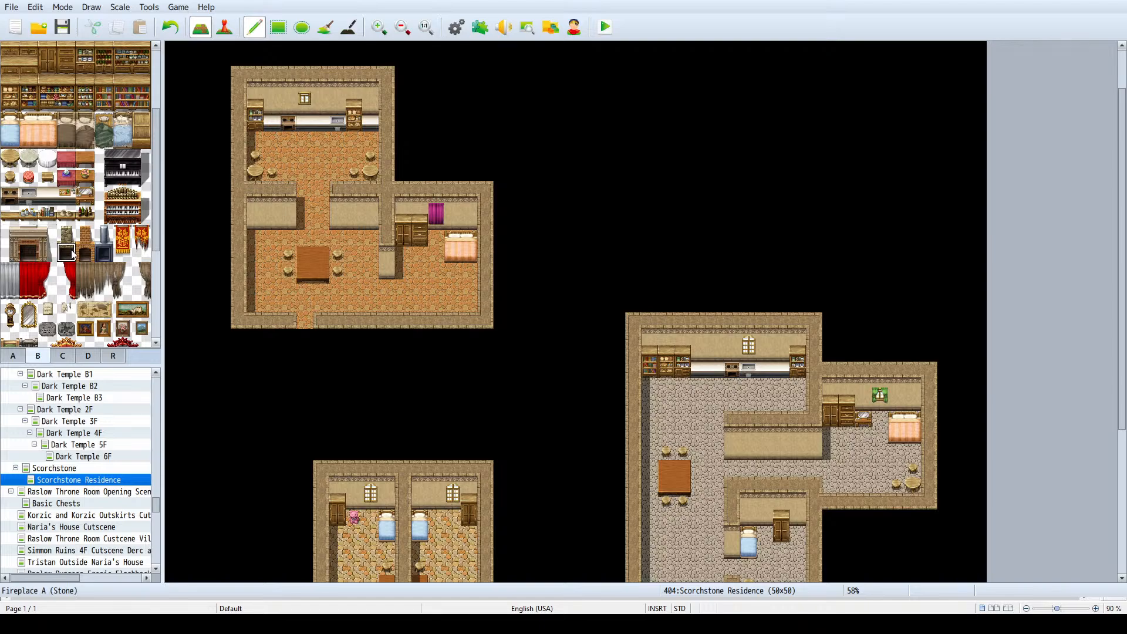
drag(72, 255, 142, 229)
click(121, 240)
click(123, 254)
click(141, 237)
click(86, 214)
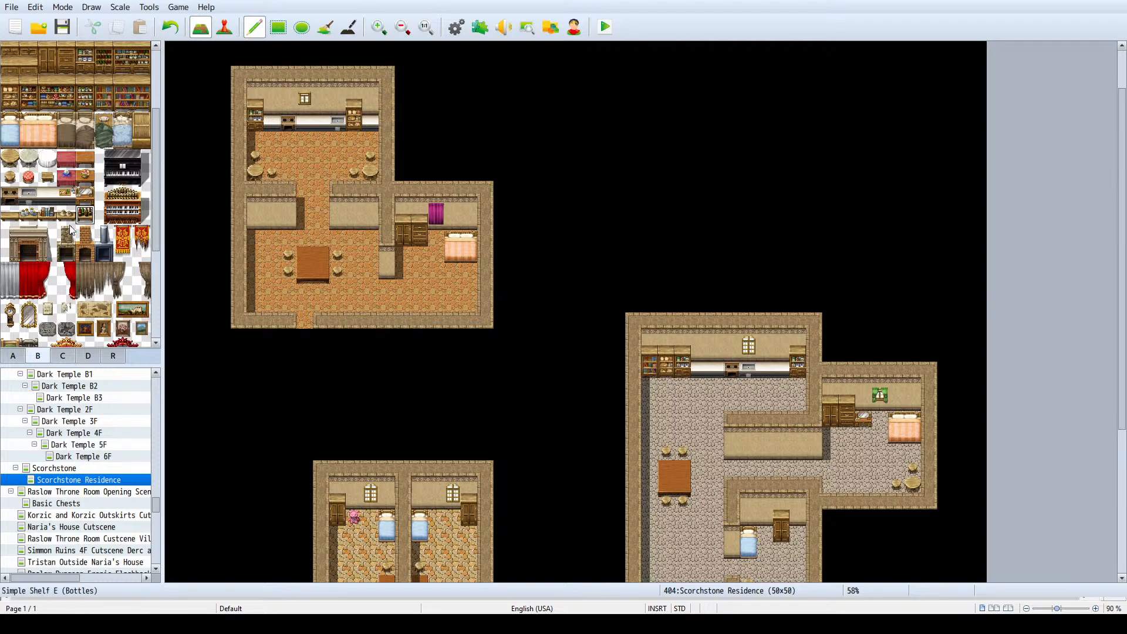
click(12, 234)
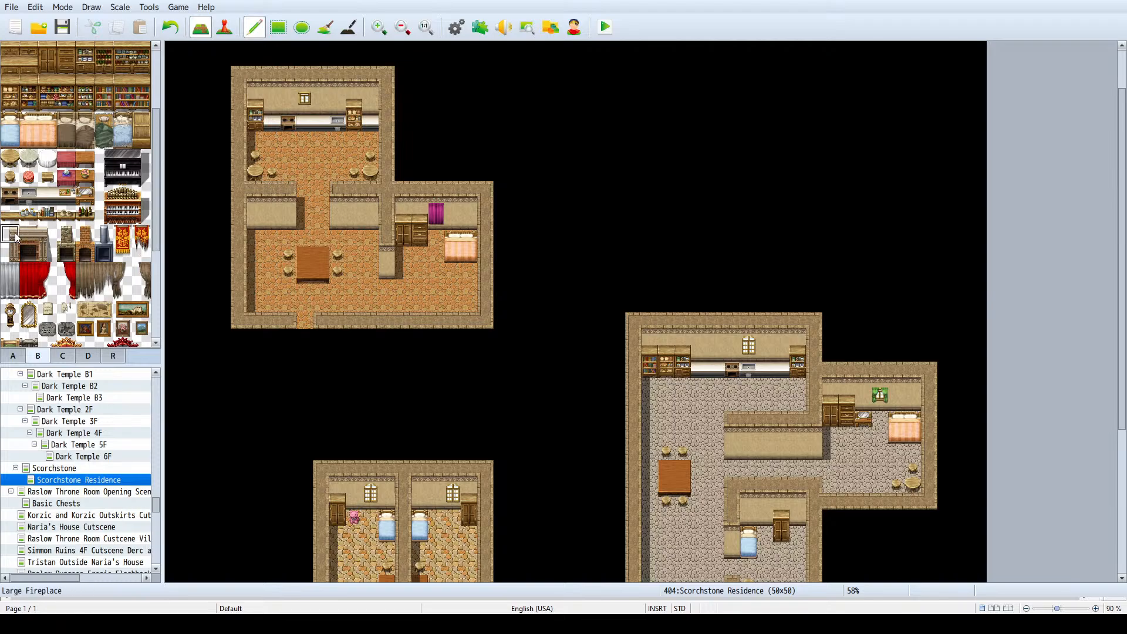
click(66, 291)
click(67, 309)
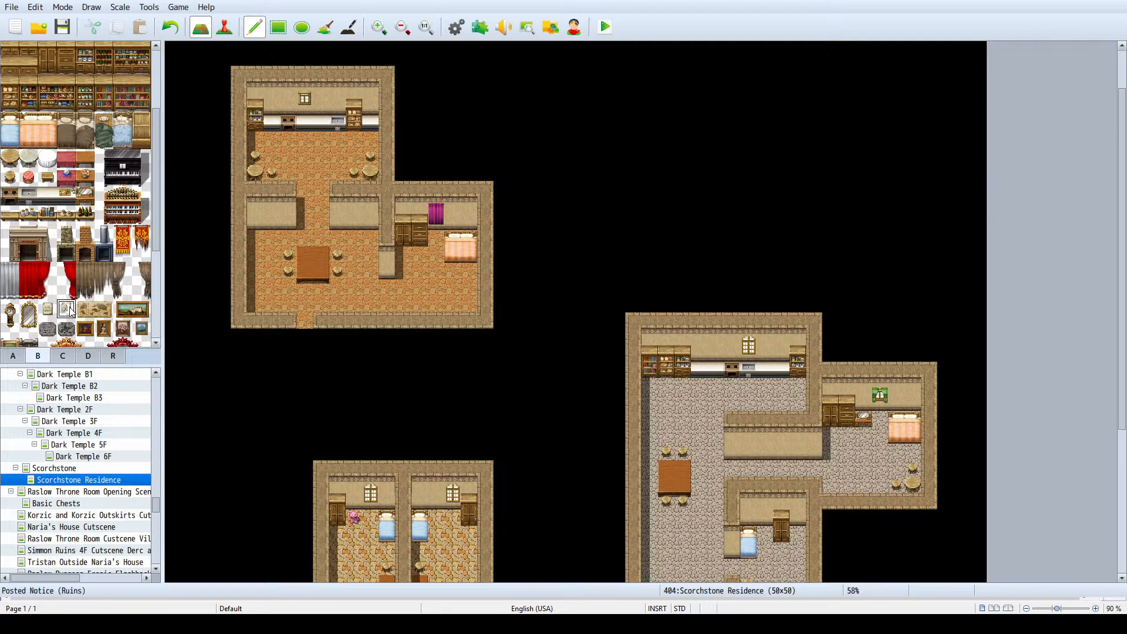
scroll(71, 308, down, 2)
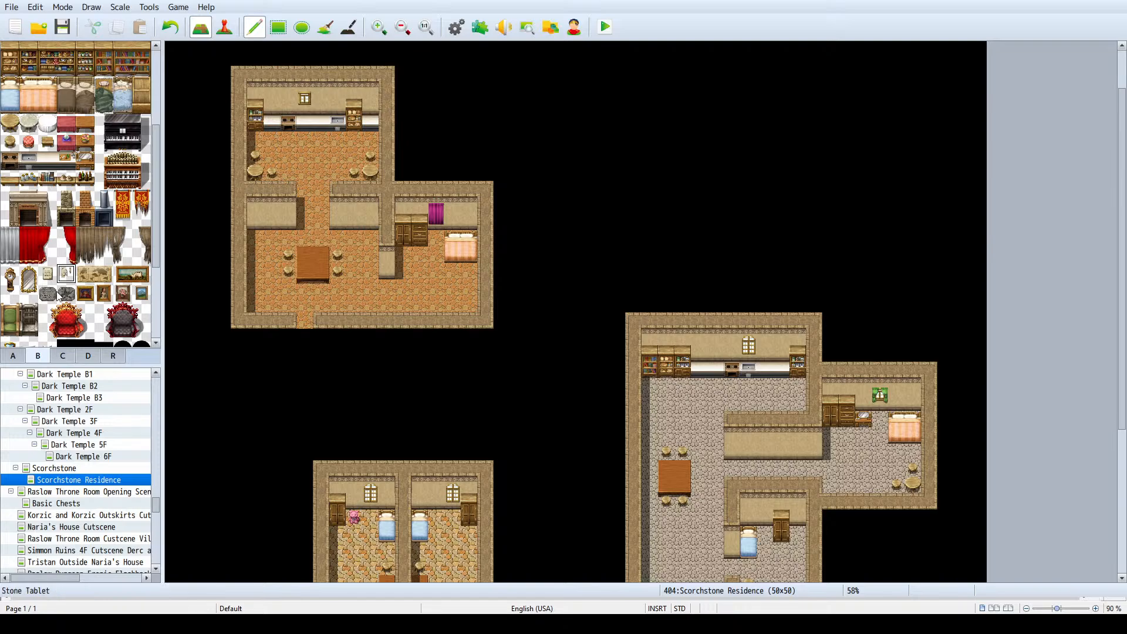
click(58, 297)
click(66, 296)
- Save the project with the furnished residence interiors
click(62, 27)
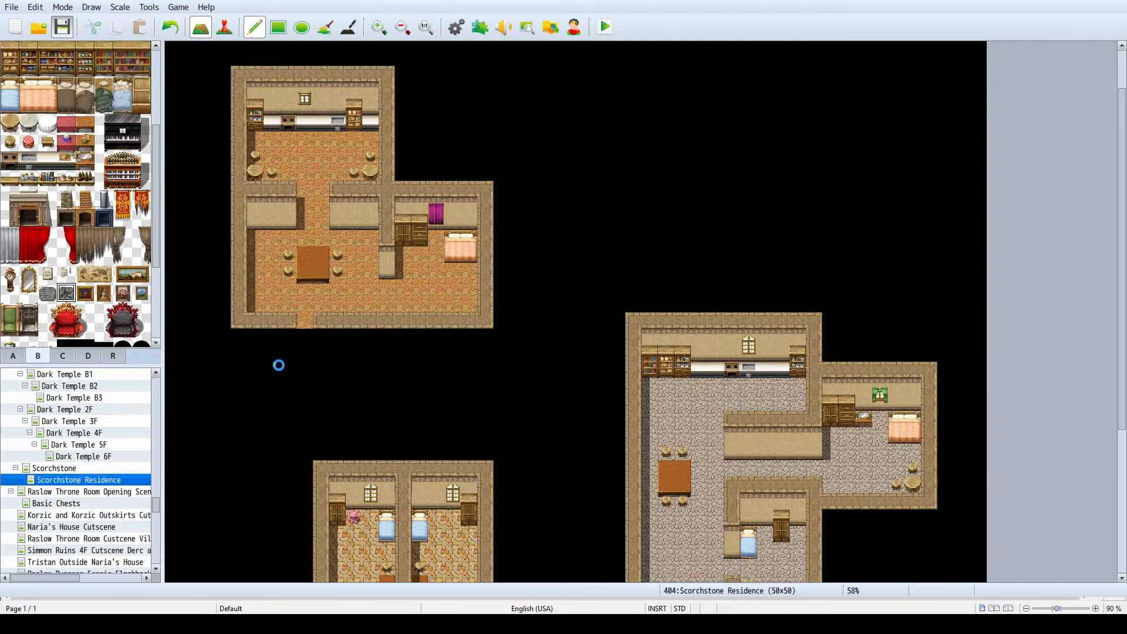
scroll(352, 387, down, 4)
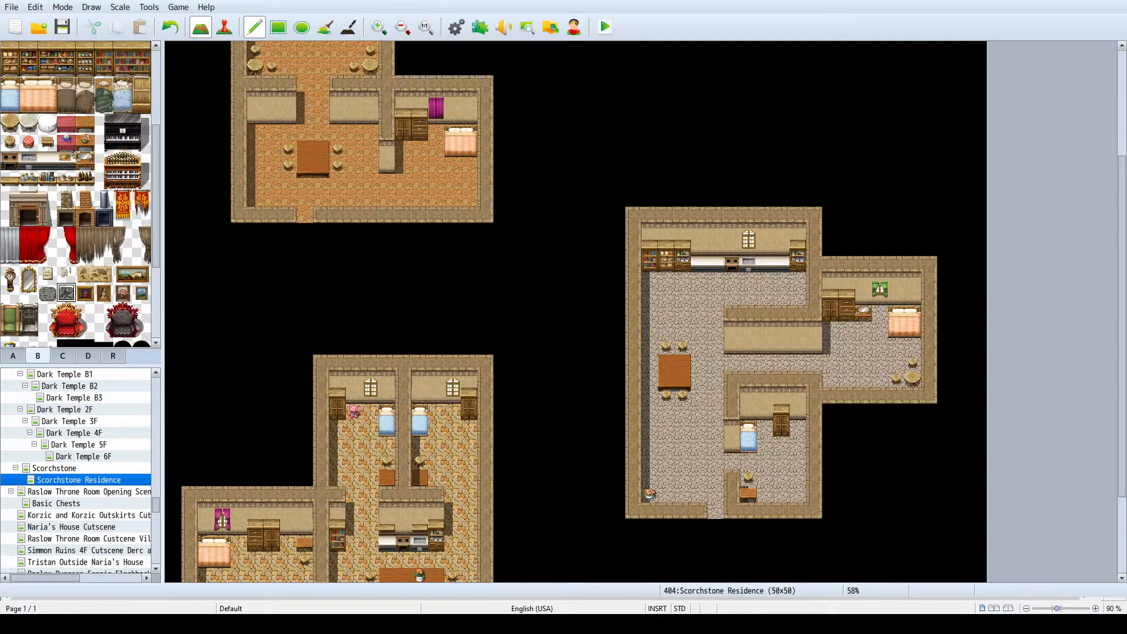
- Open the Scorchstone town map and select the full footprint of the green-roofed building north of the lake
click(54, 468)
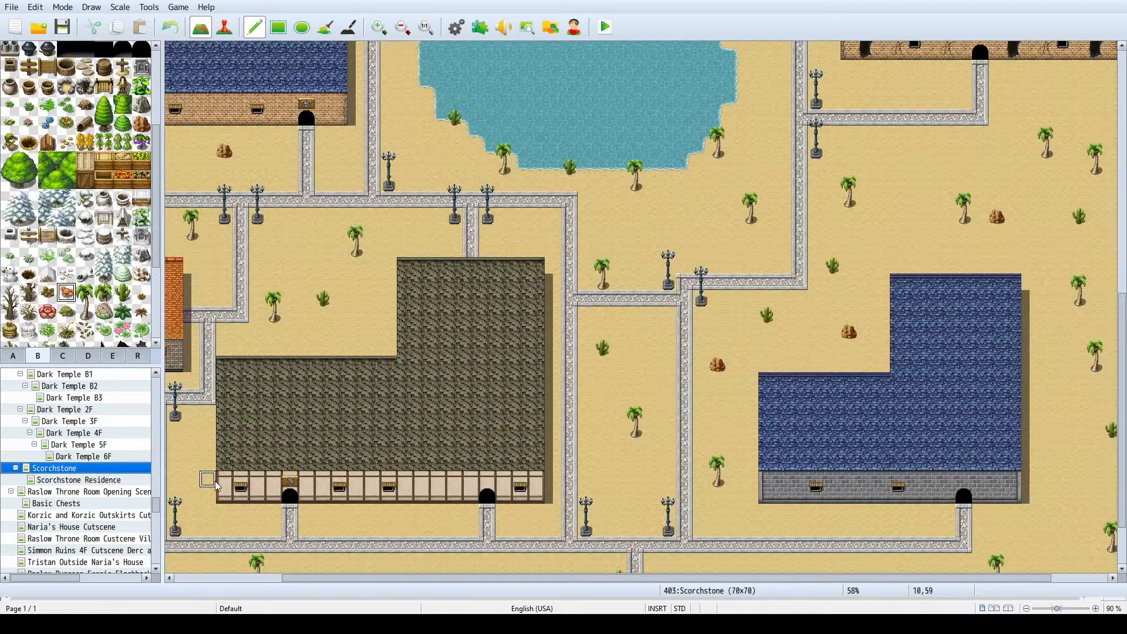
scroll(488, 422, up, 2)
ctrl+scroll(475, 409, down, 4)
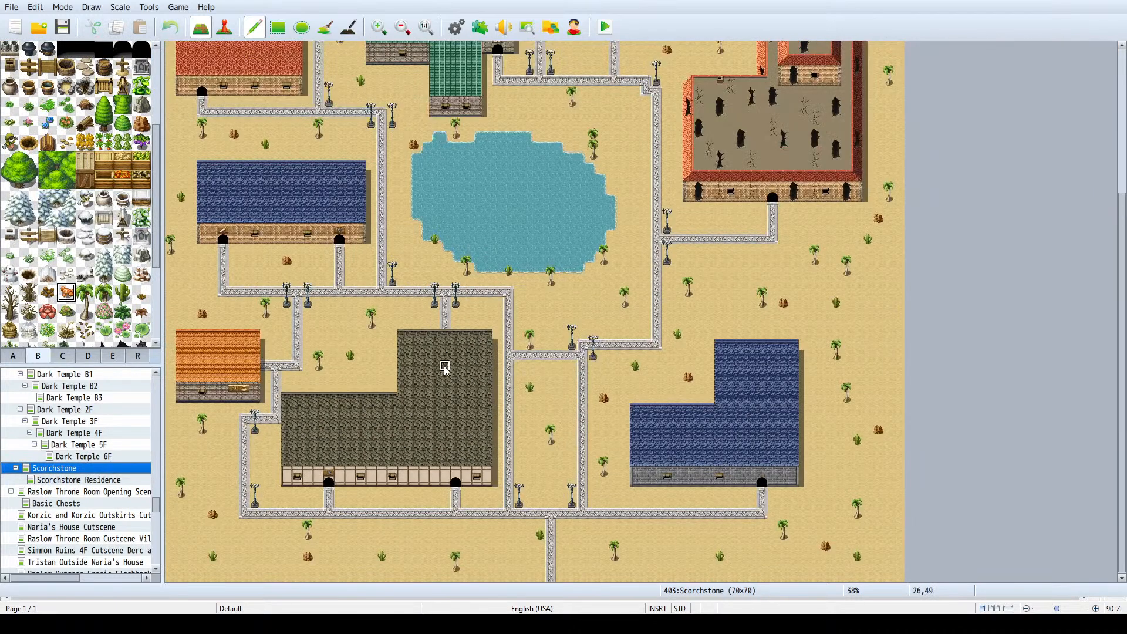
scroll(424, 330, up, 2)
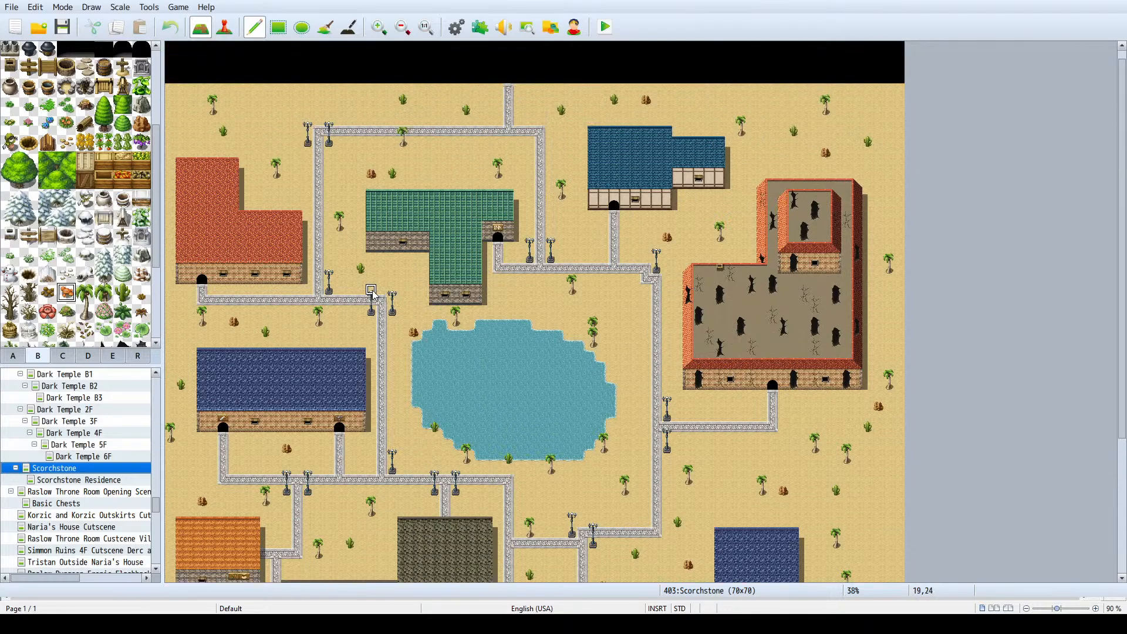
right_drag(505, 298, 367, 193)
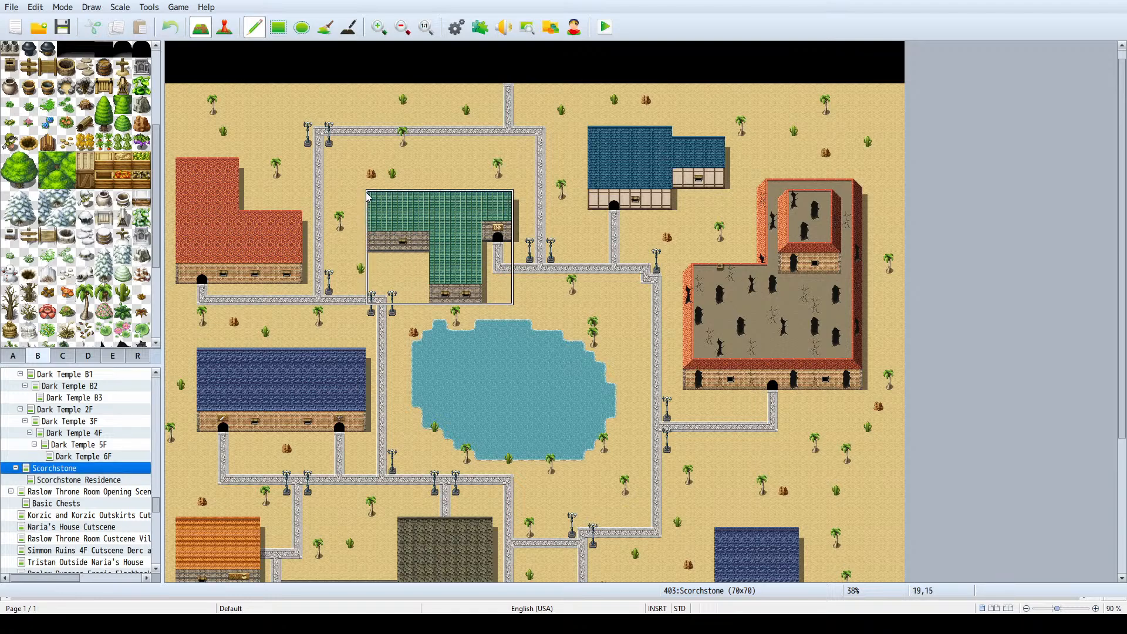
right_drag(369, 198, 369, 198)
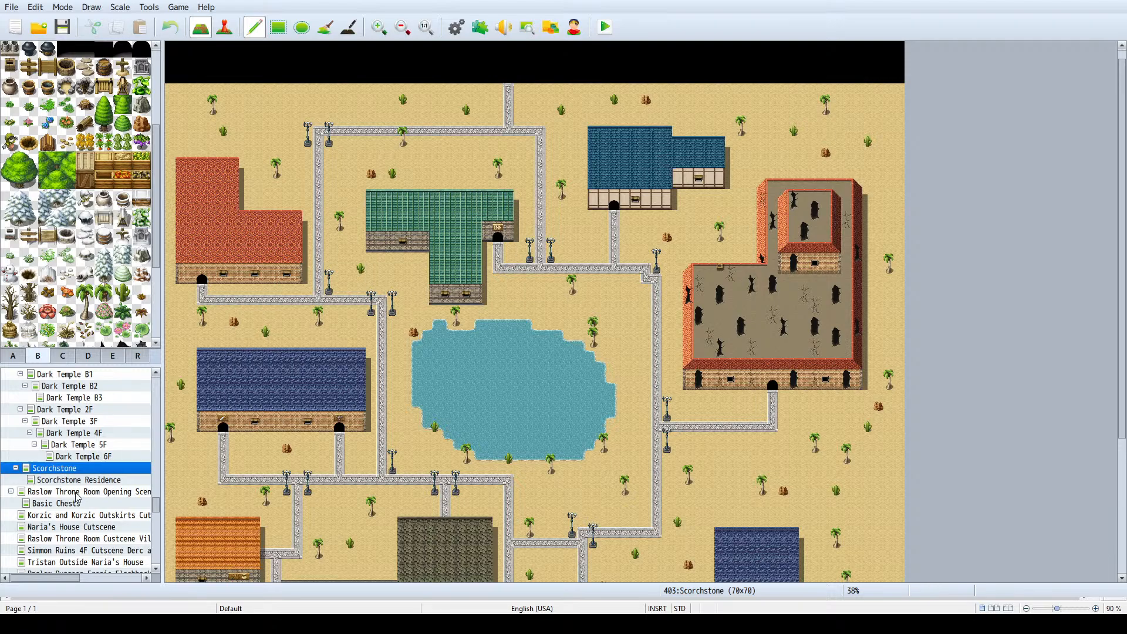
- Create a 50 by 50 map under Scorchstone with the 0003 Inside tileset and 2000_Village1 as its autoplay BGM
key(Insert)
click(355, 206)
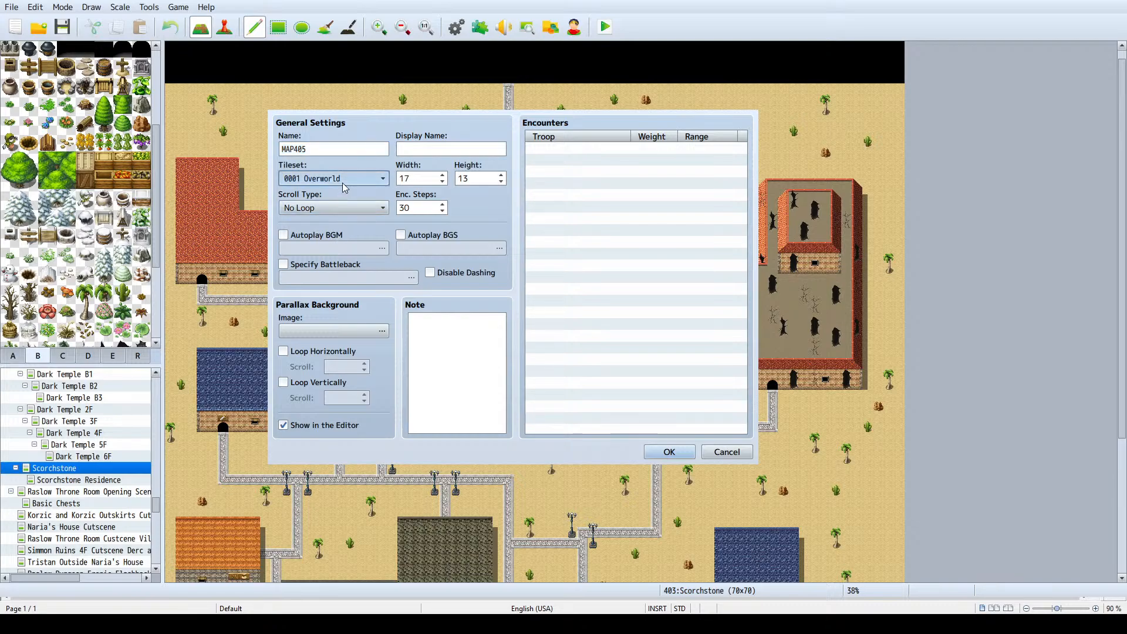
key(Down)
key(Down)
click(315, 234)
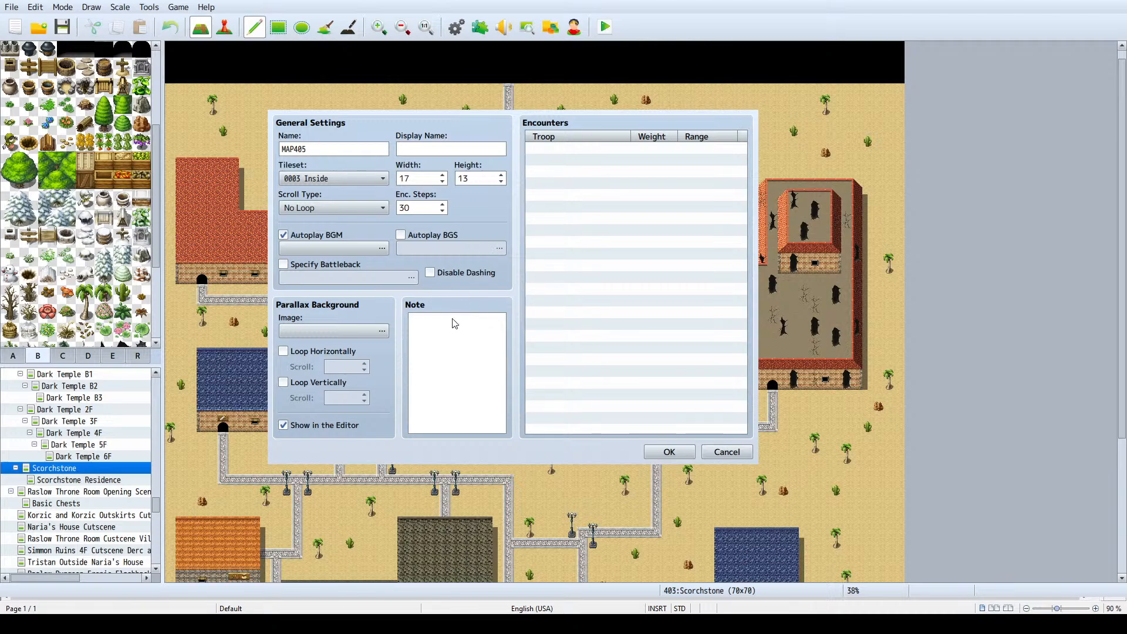
click(503, 403)
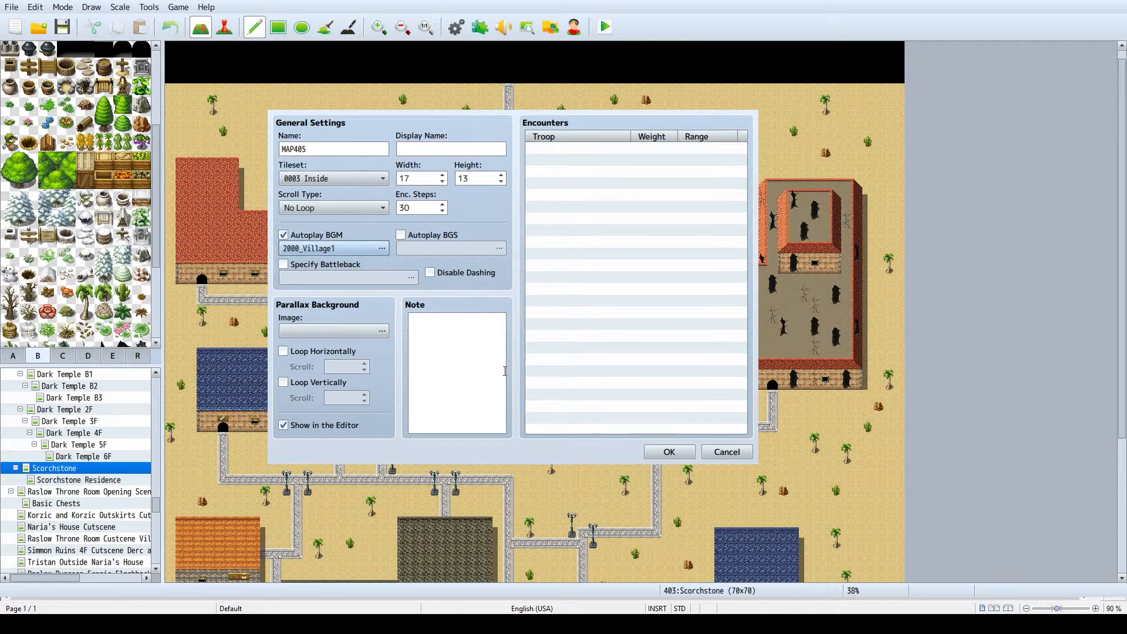
click(414, 182)
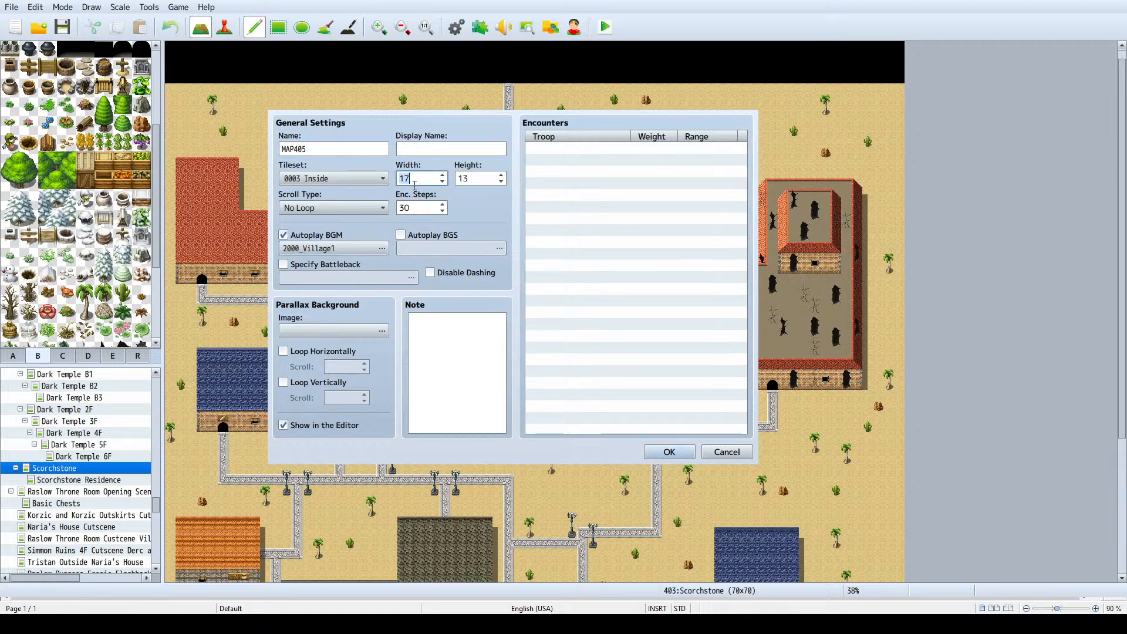
text(50)
key(Tab)
text(50)
key(Return)
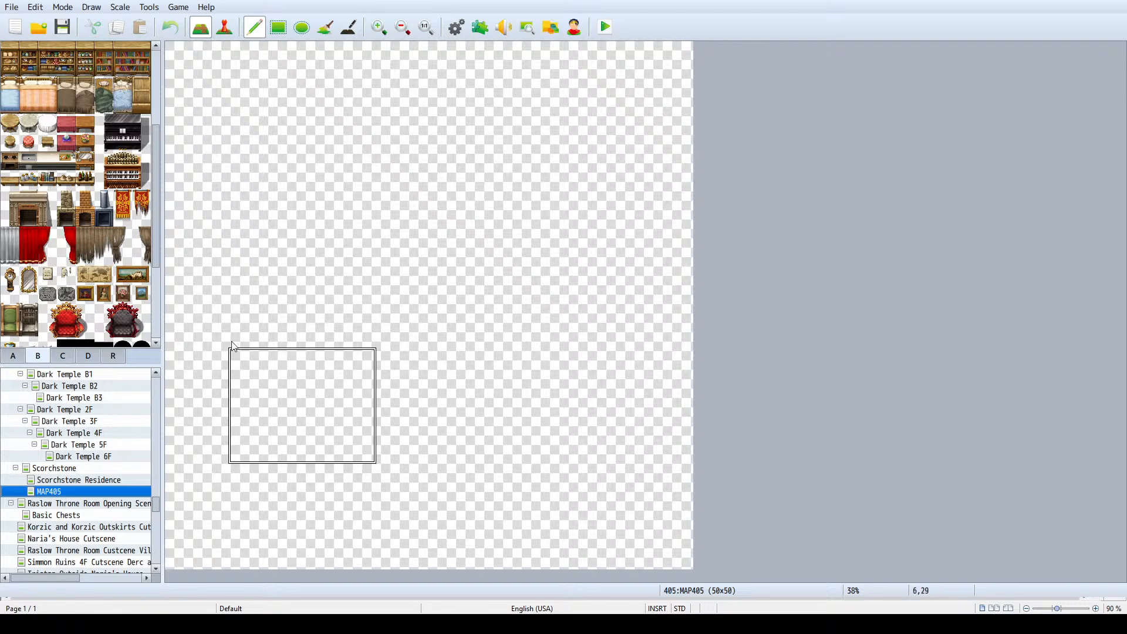
- Inspect the layout and map properties of Valport Inn And Tavern as a reference for the new interior map
scroll(76, 490, up, 5)
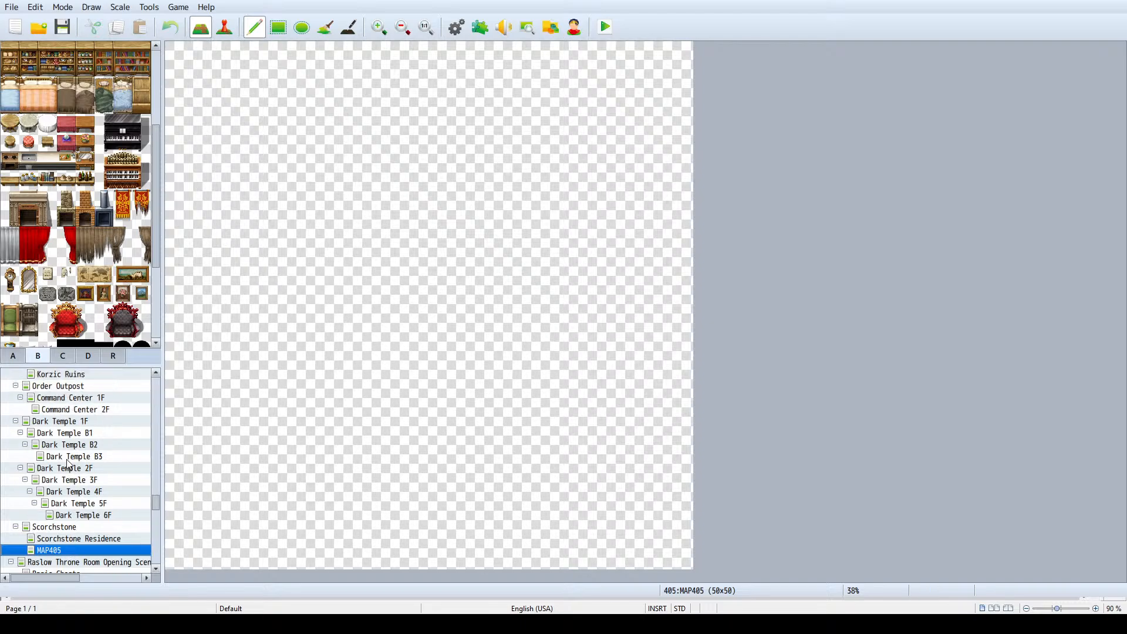
click(80, 399)
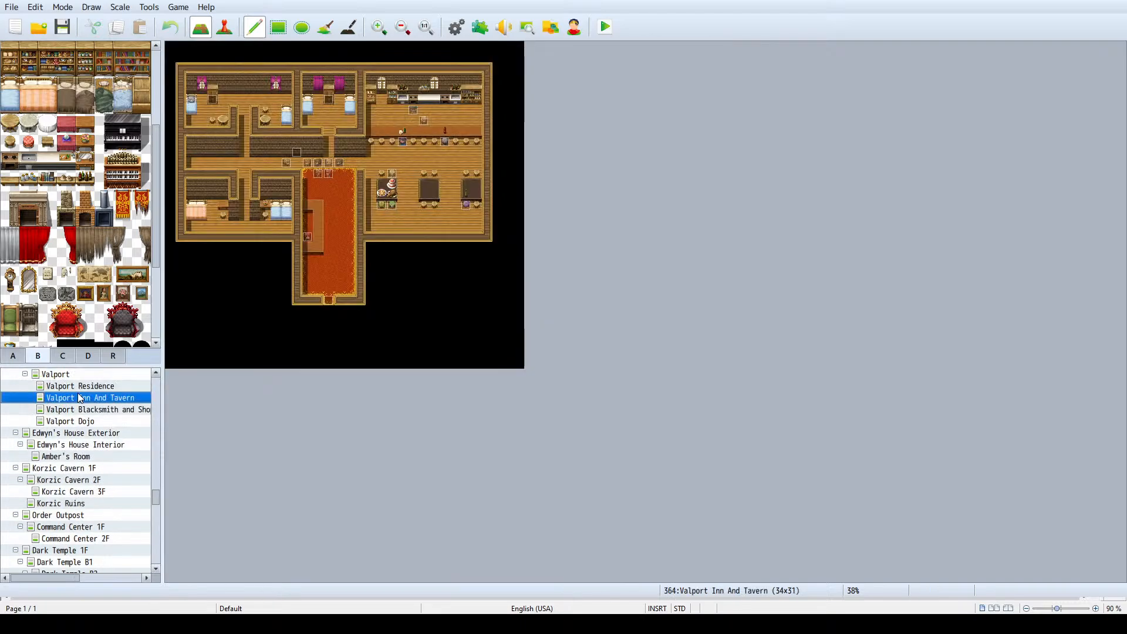
key(space)
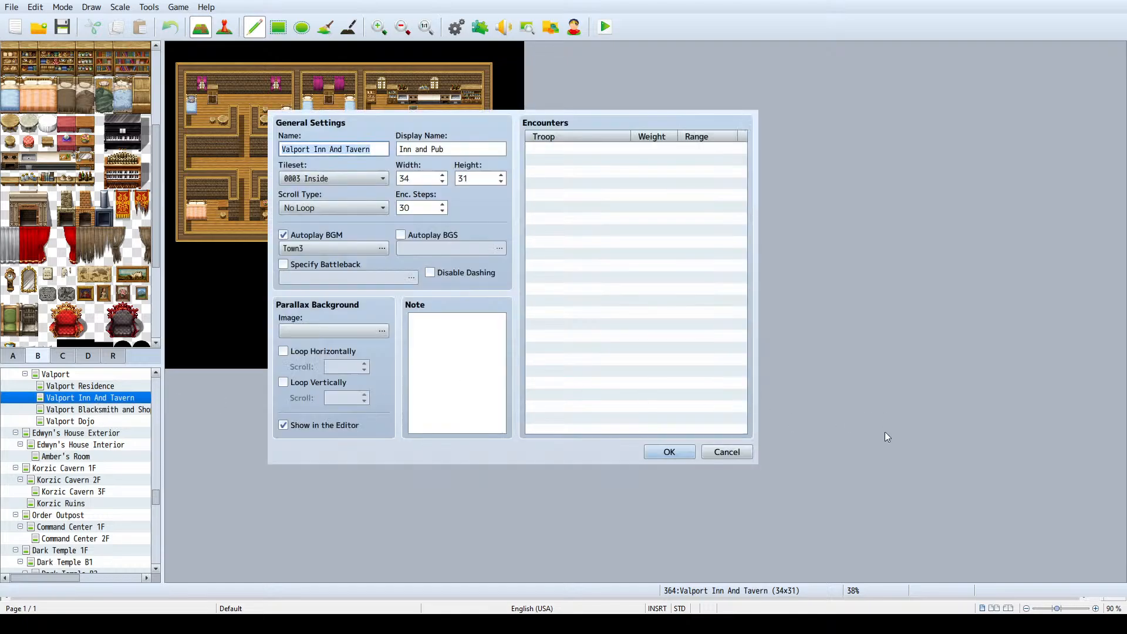
click(727, 451)
scroll(65, 455, down, 5)
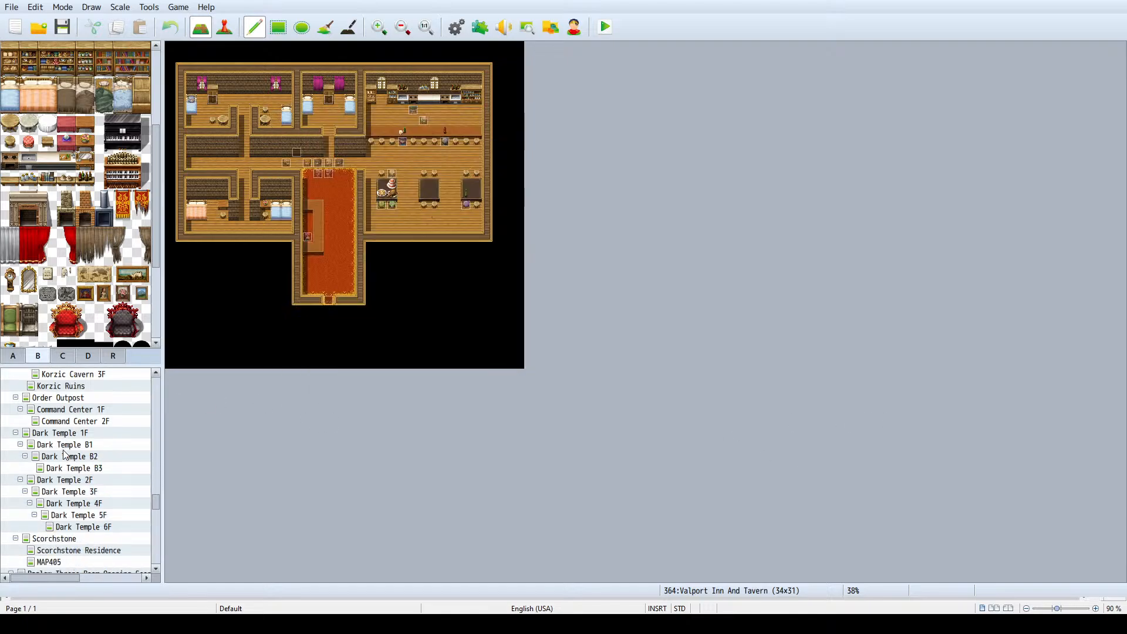
- Resize MAP405 under Scorchstone to a width of 35 and a height of 35
scroll(65, 455, down, 2)
click(57, 502)
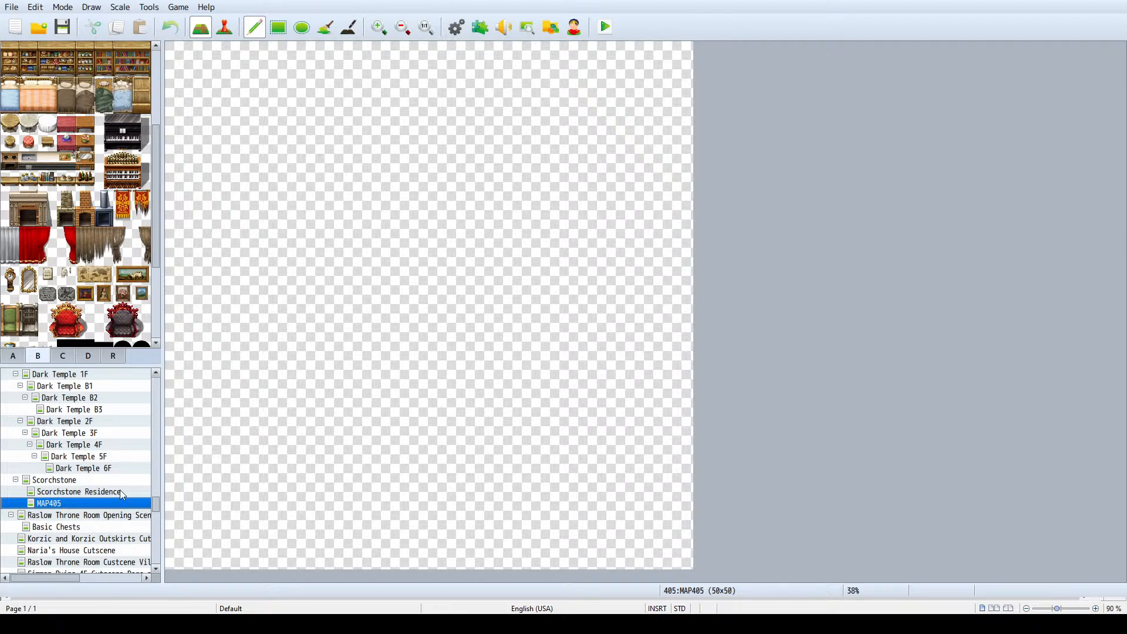
key(space)
double_click(415, 178)
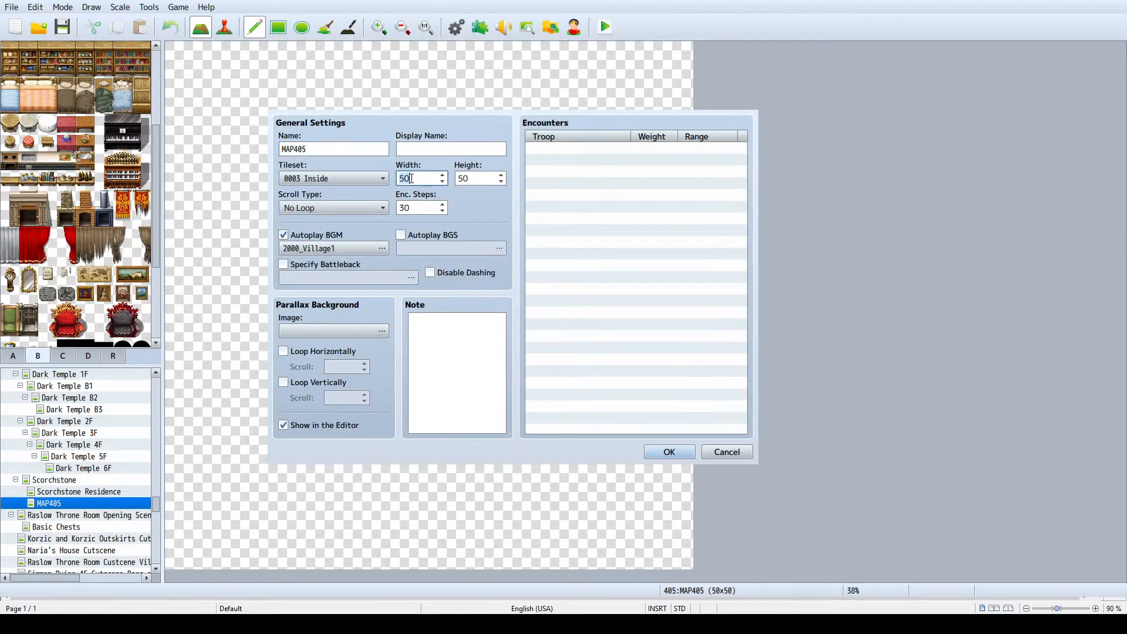
text(35)
key(Tab)
text(35)
key(Return)
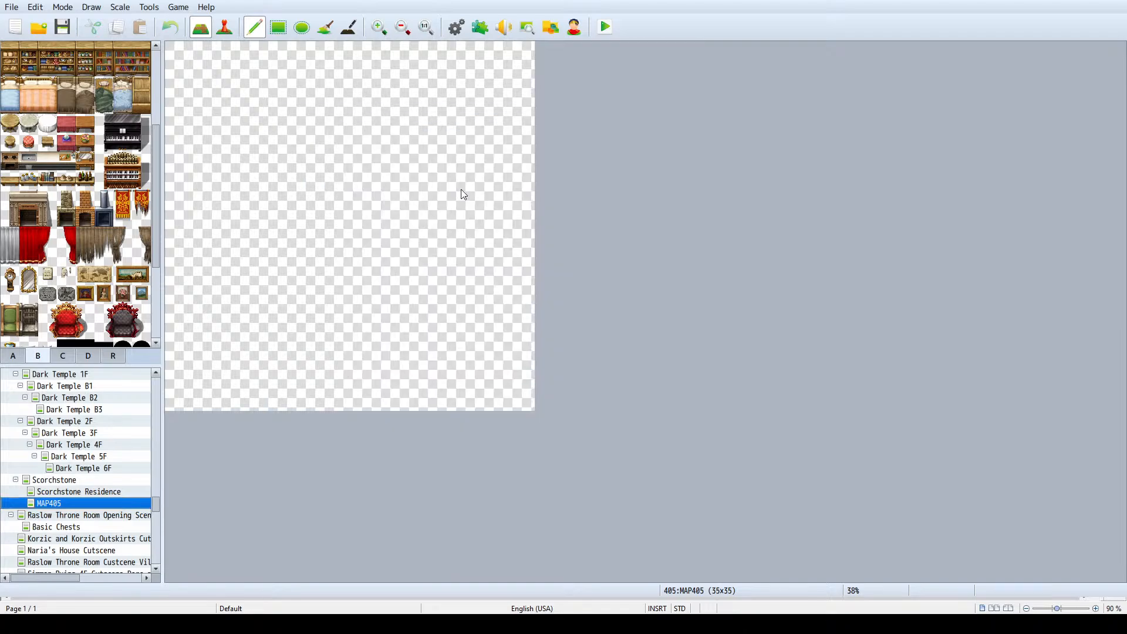
- Flood-fill the entire empty map with the Darkness tile
click(279, 133)
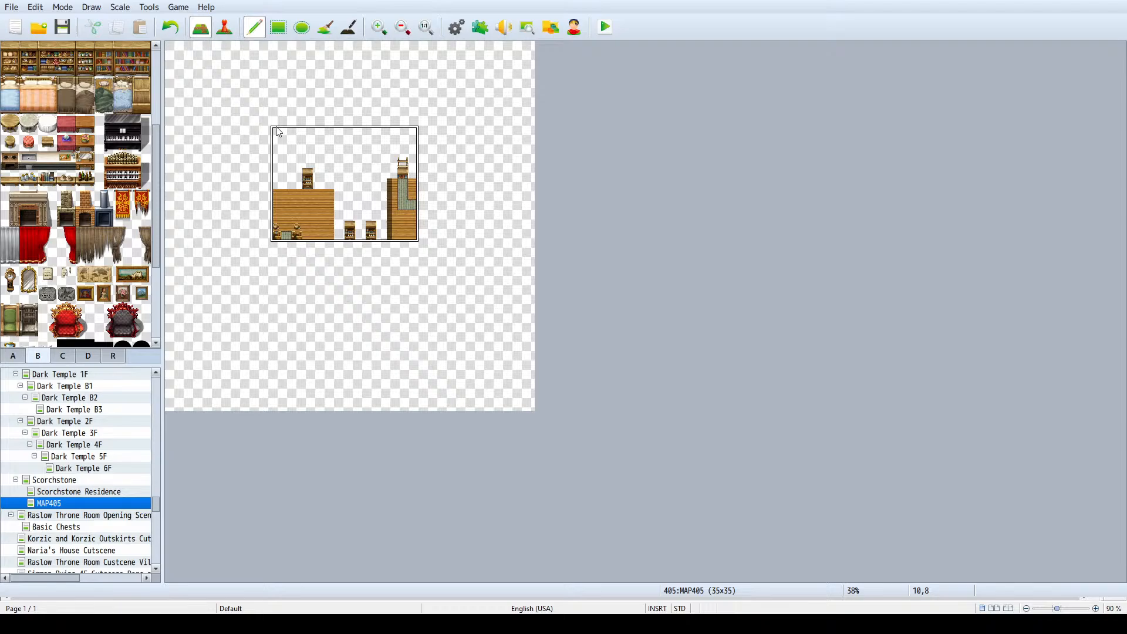
key(ctrl+z)
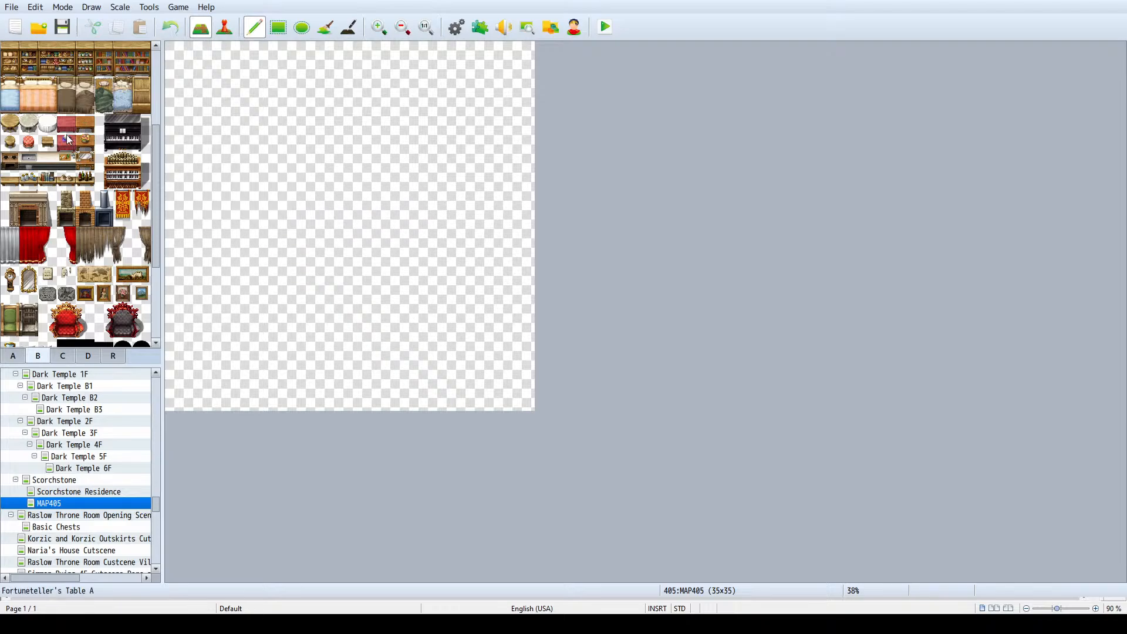
click(10, 356)
click(10, 276)
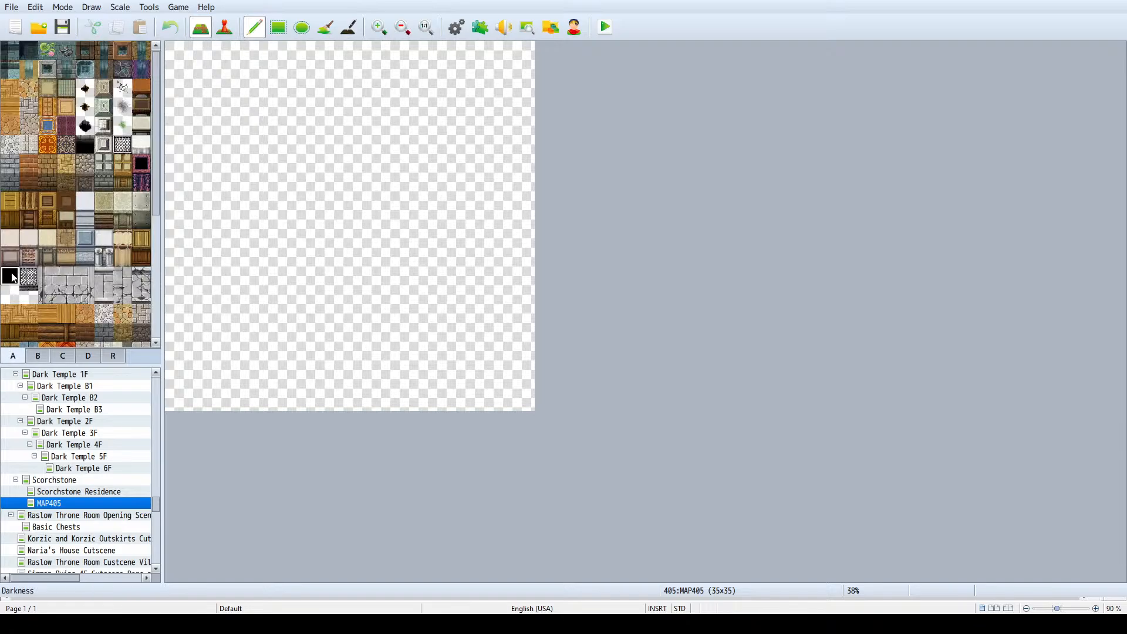
click(325, 27)
click(383, 156)
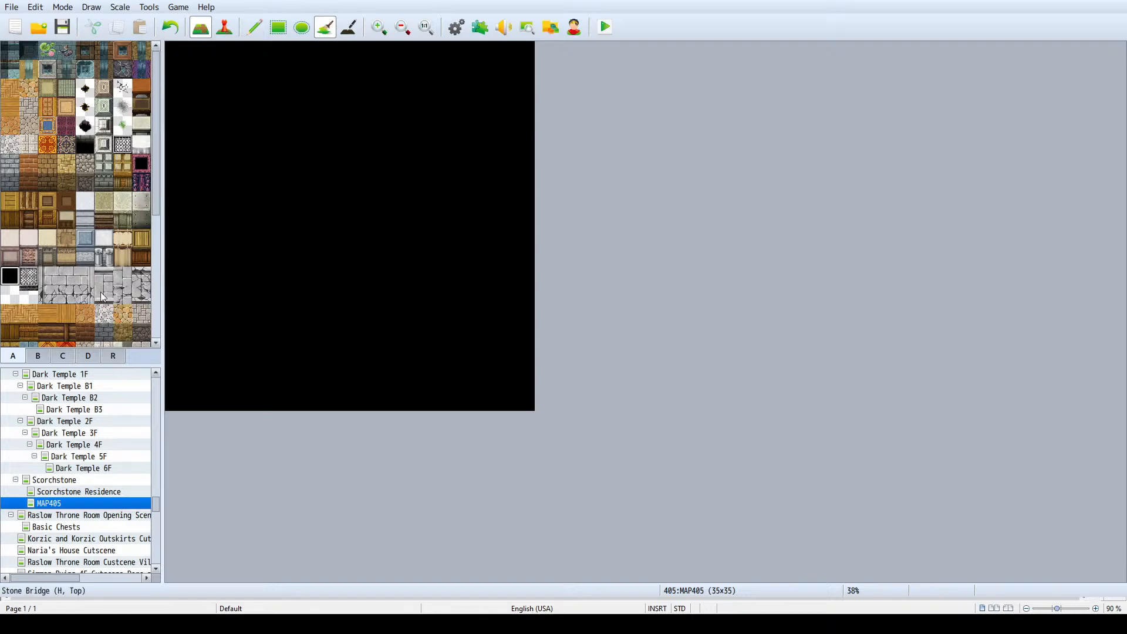
- Rename MAP405 as Scorchstone Inn and set its display name to Inn
click(49, 483)
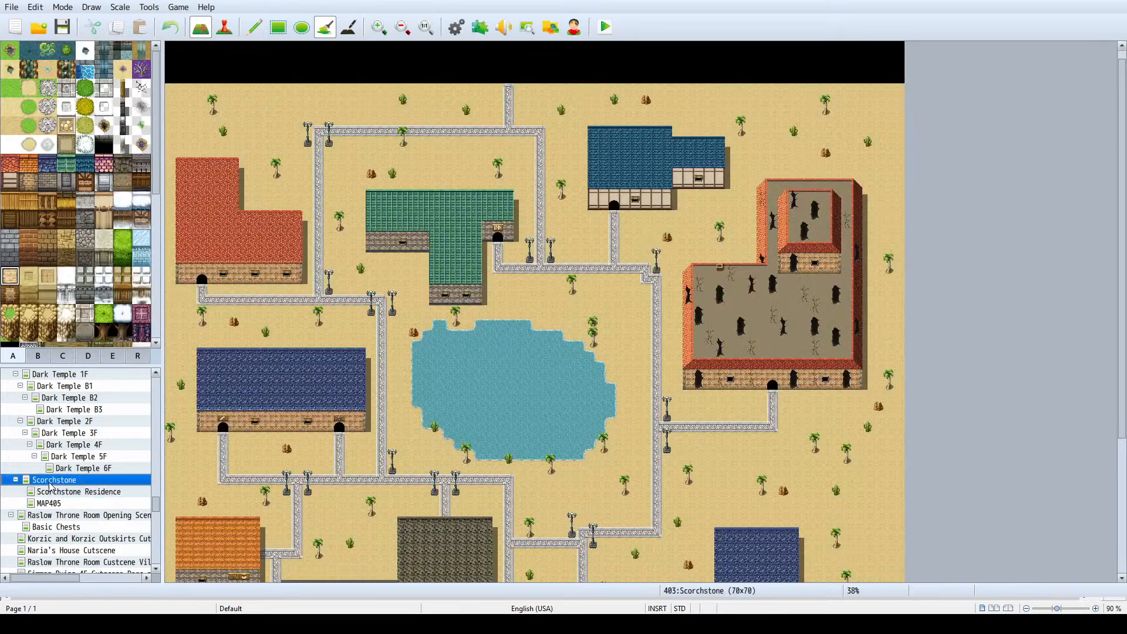
click(100, 503)
key(space)
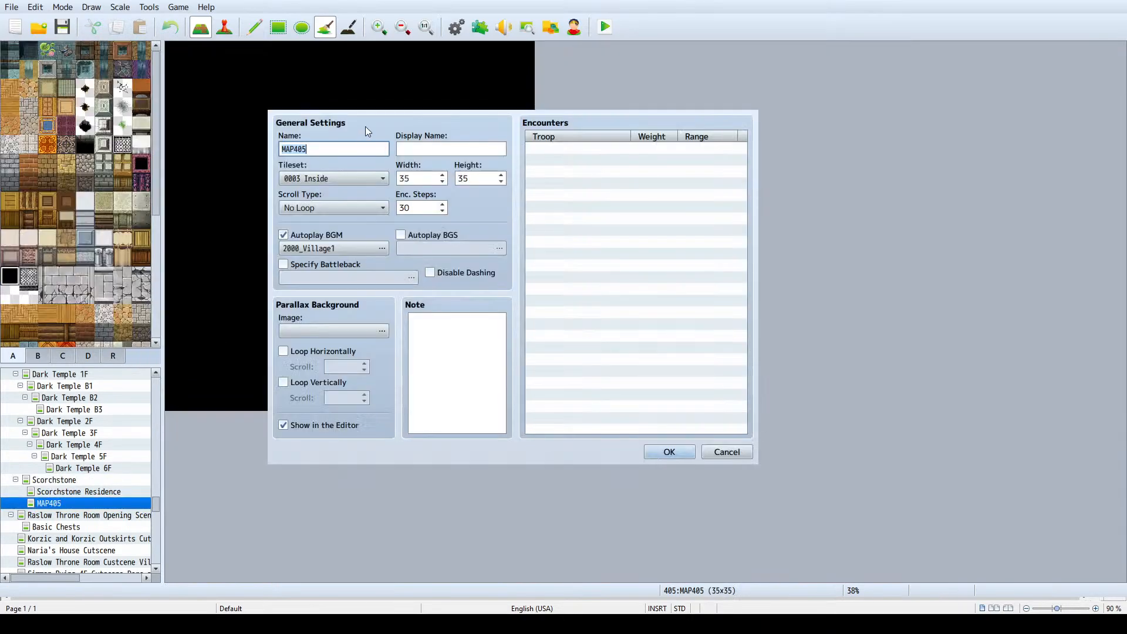
text(sC)
key(BackSpace)
key(BackSpace)
text(Co)
key(BackSpace)
key(BackSpace)
text(Scorth)
key(BackSpace)
key(BackSpace)
text(chstone Inn)
key(Tab)
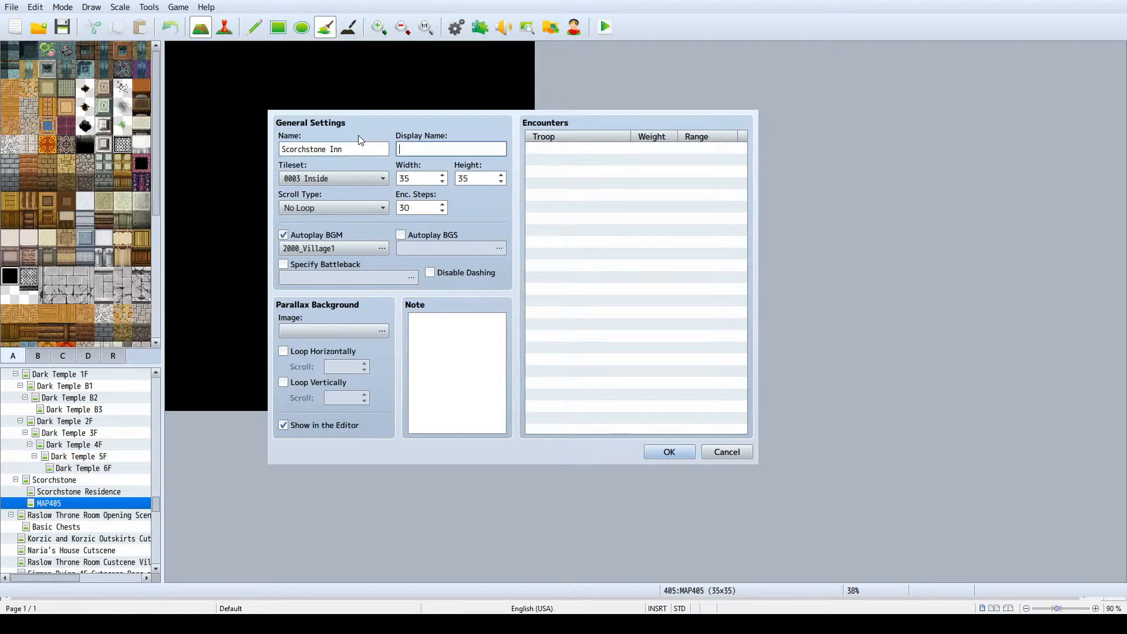
text(Inn)
click(668, 453)
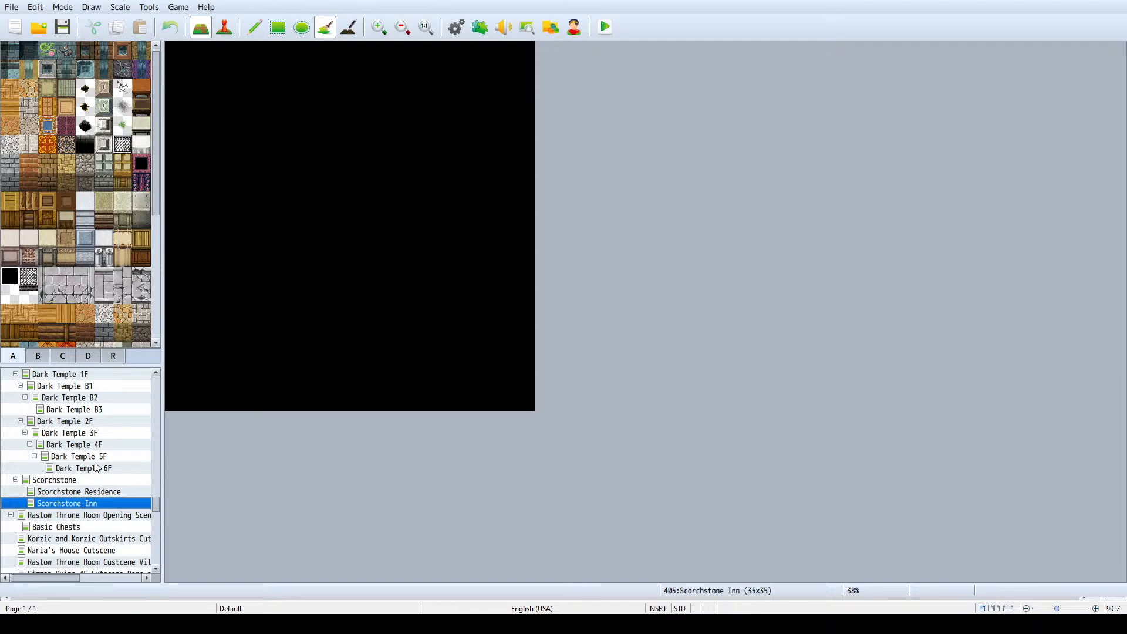
key(space)
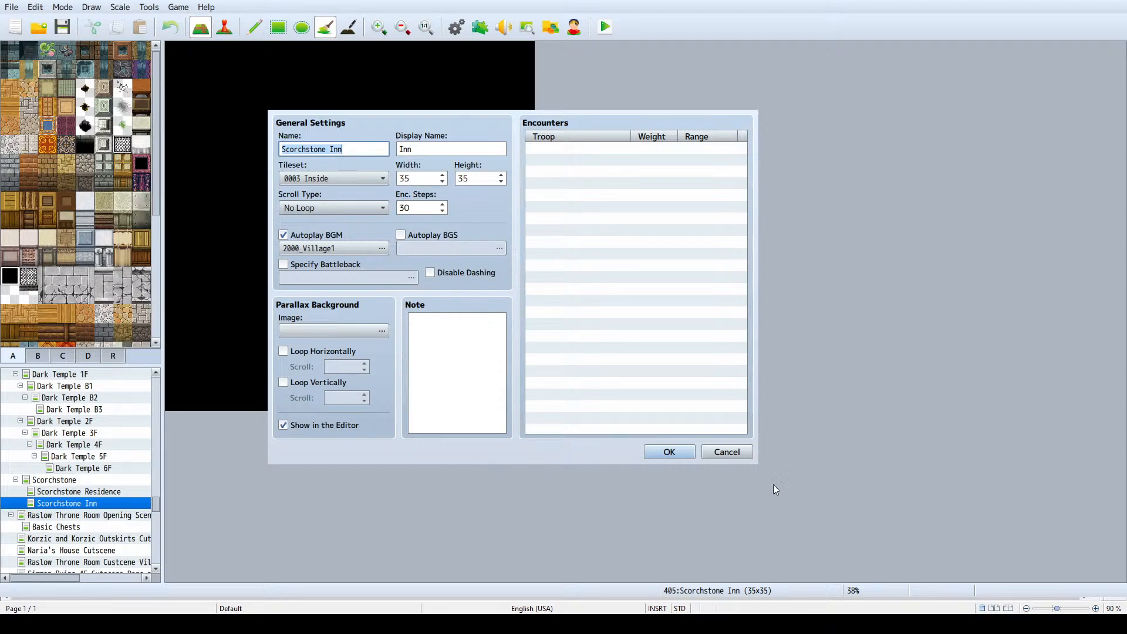
key(Return)
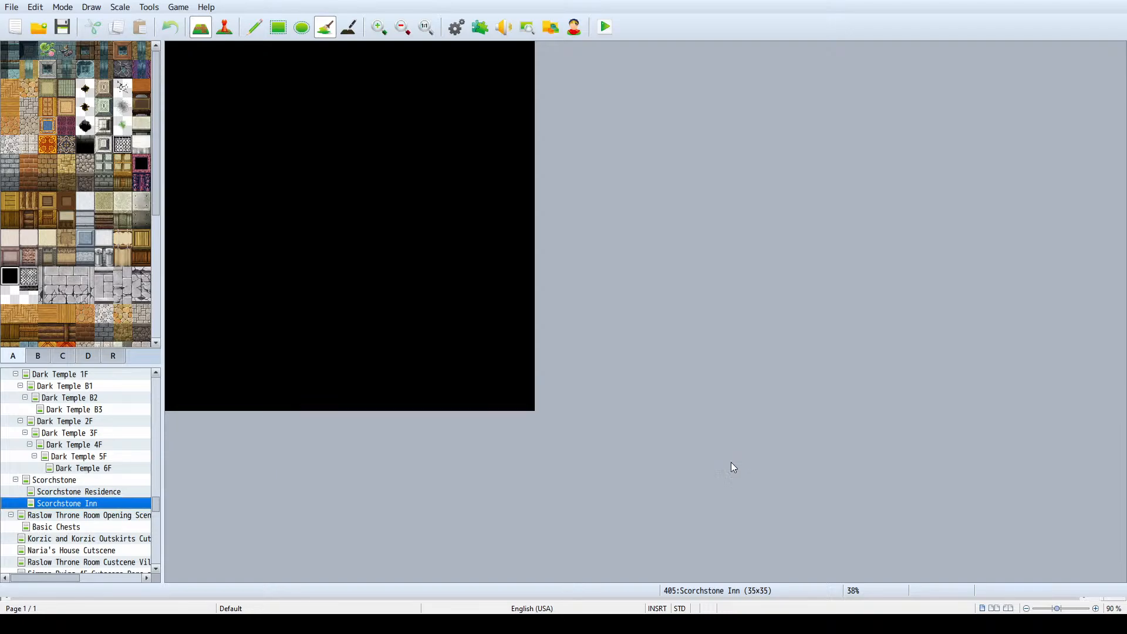
- Check the green-roofed building on the town map and sample the beige wall-top tile from Scorchstone Residence for the inn
click(97, 482)
click(94, 493)
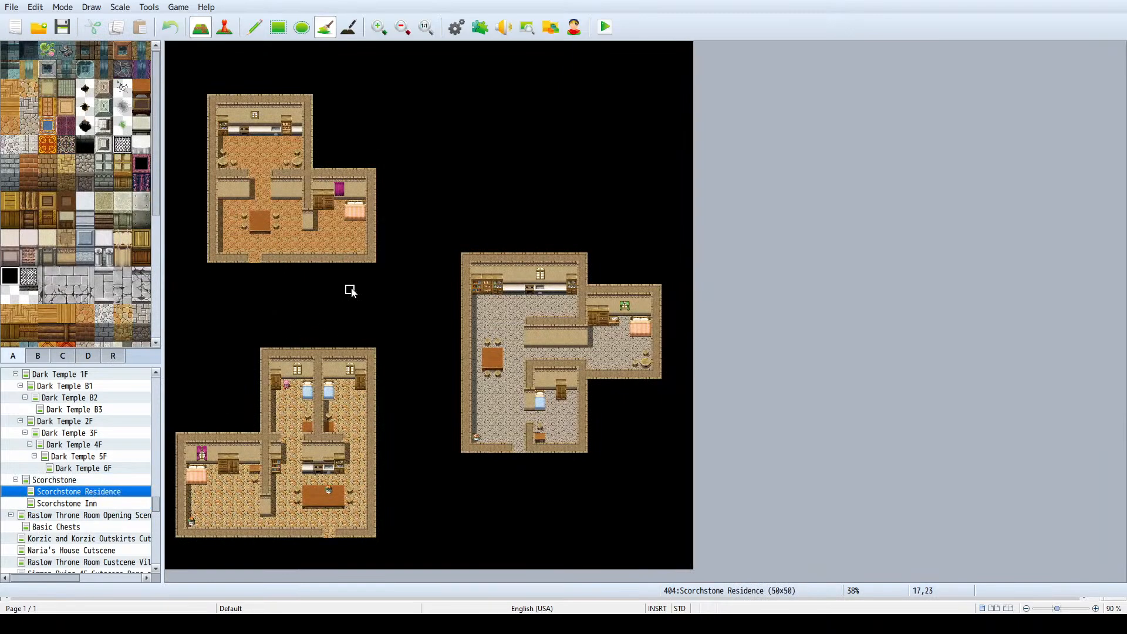
click(74, 482)
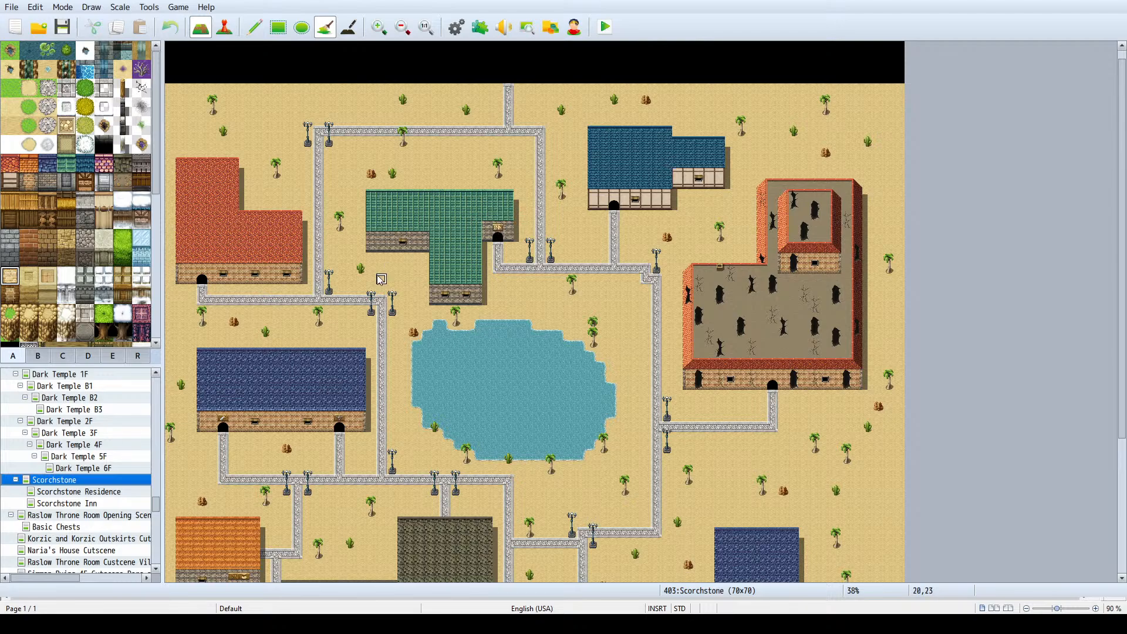
right_drag(371, 289, 503, 203)
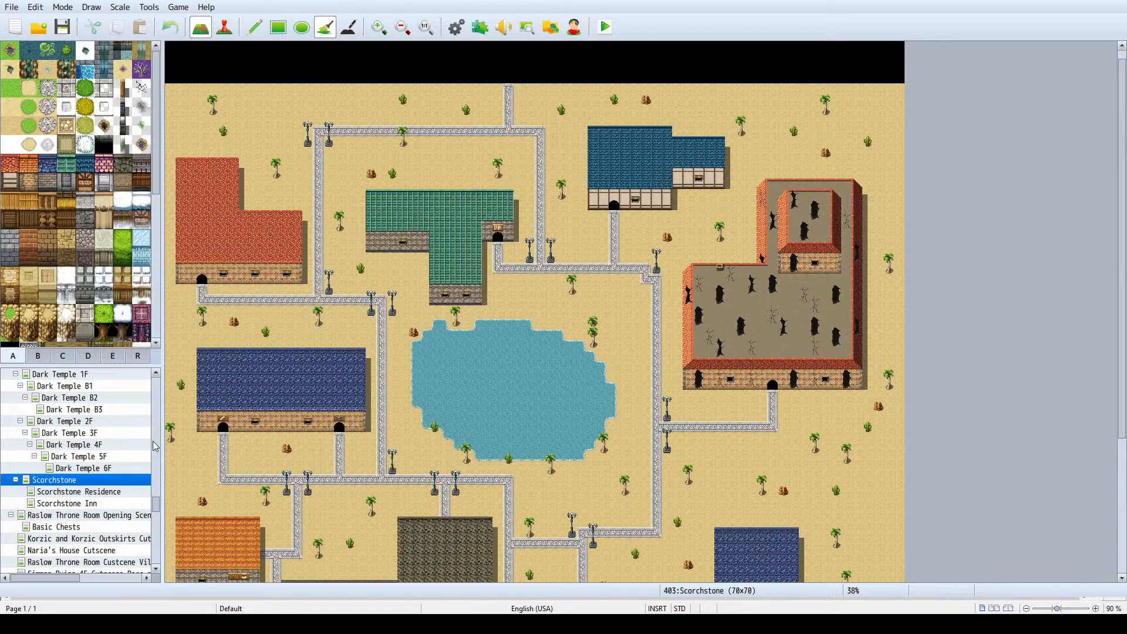
click(86, 505)
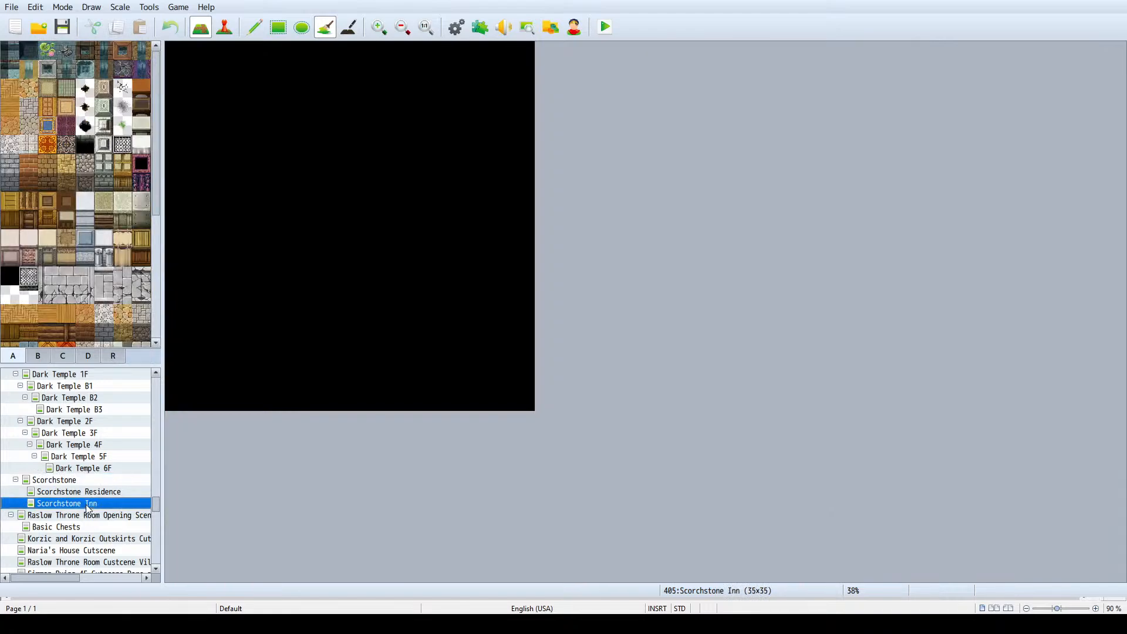
click(257, 28)
scroll(115, 181, down, 3)
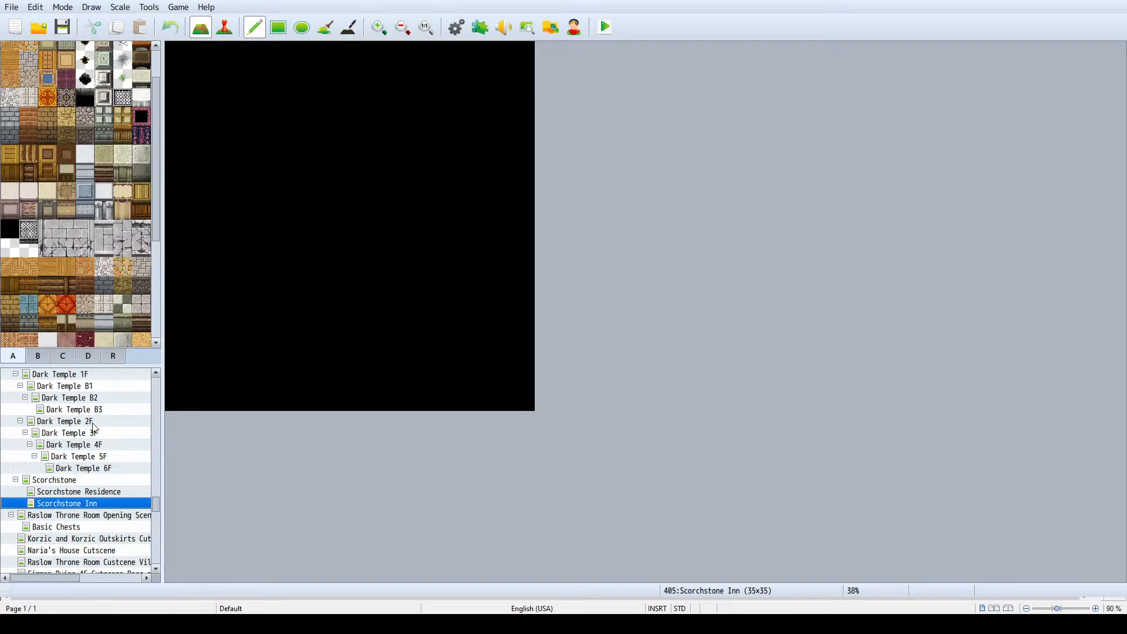
click(91, 492)
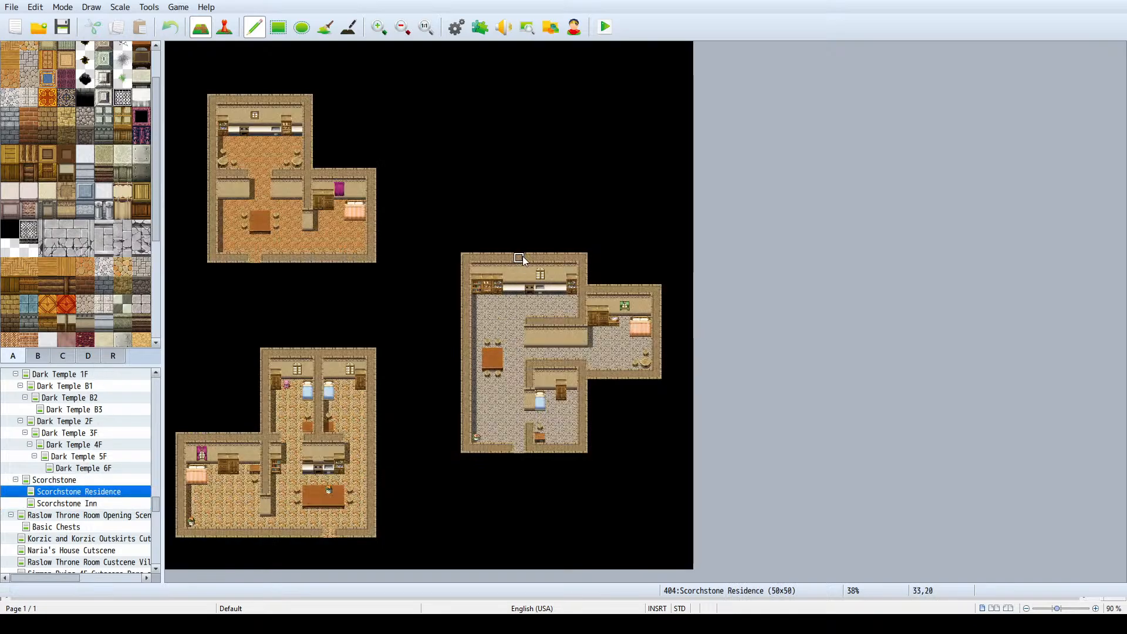
click(70, 480)
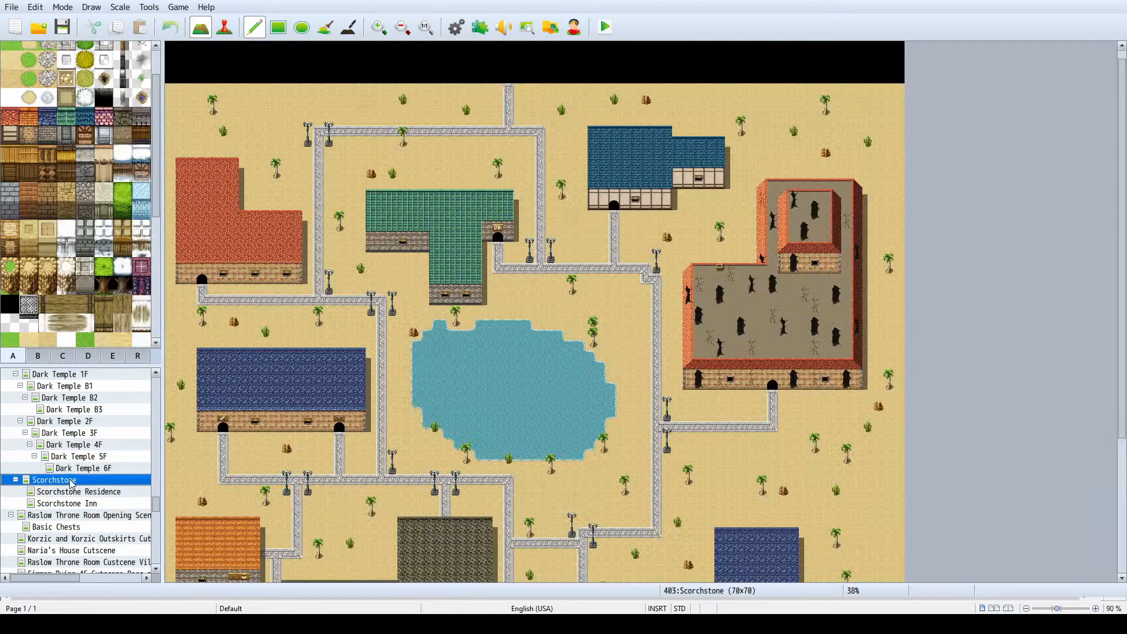
click(69, 504)
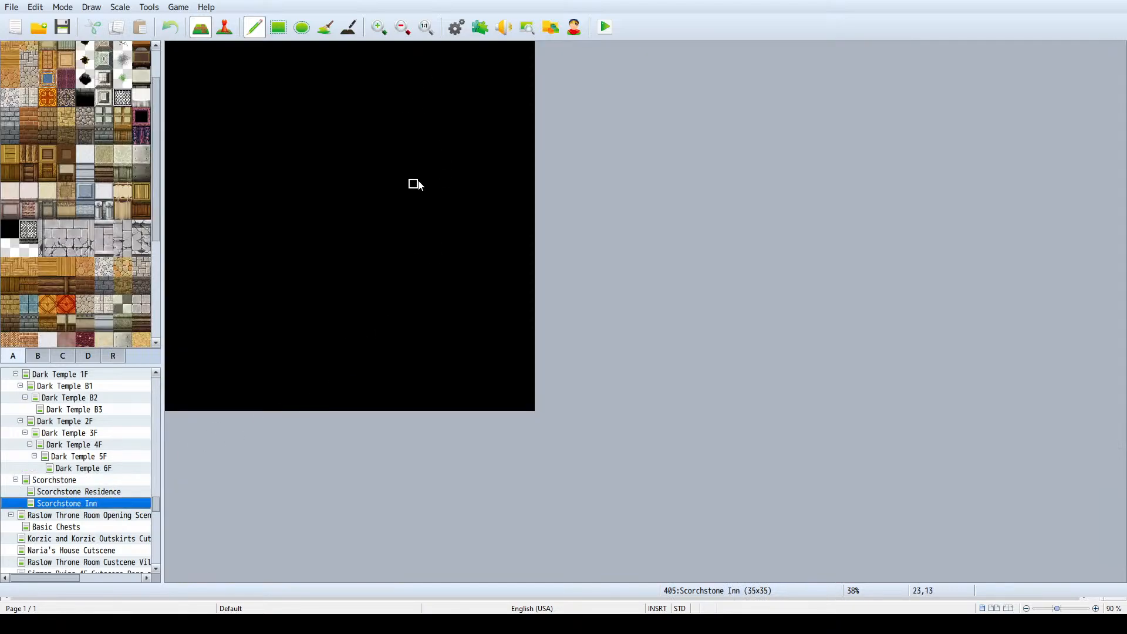
- Draw the inn's east wing walls, about 7 by 7 tiles, open to the west with a one-tile doorway gap in the south wall
drag(446, 216, 449, 187)
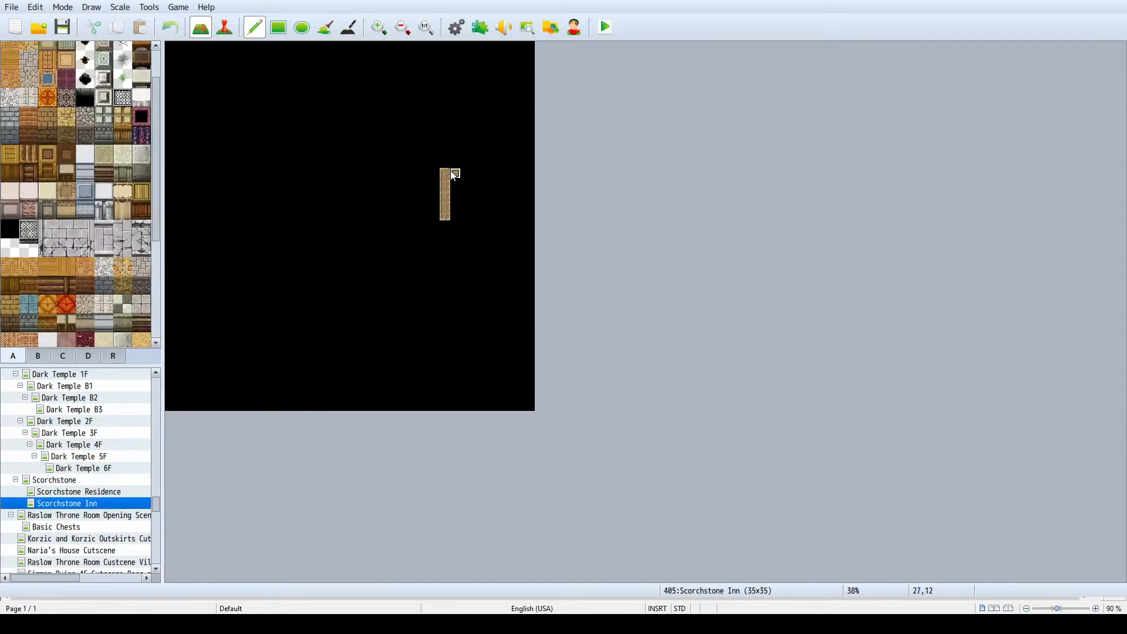
key(ctrl+z)
mouse_move(455, 228)
mouse_down()
mouse_move(455, 182)
mouse_move(423, 188)
mouse_up()
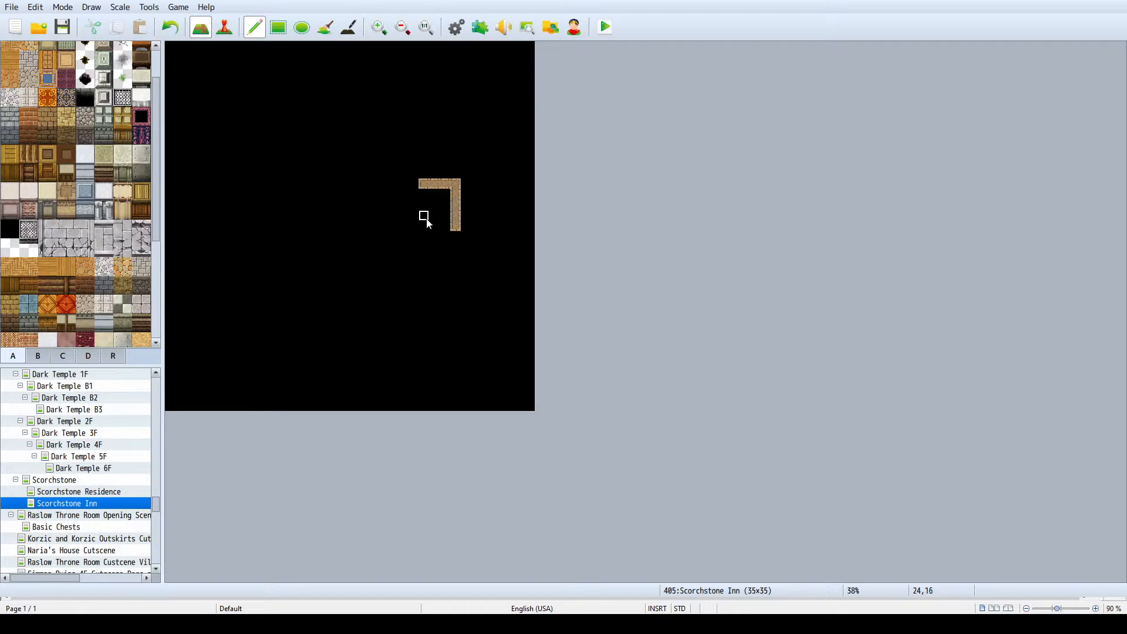
mouse_move(456, 236)
mouse_down()
mouse_move(456, 249)
mouse_move(434, 247)
mouse_up()
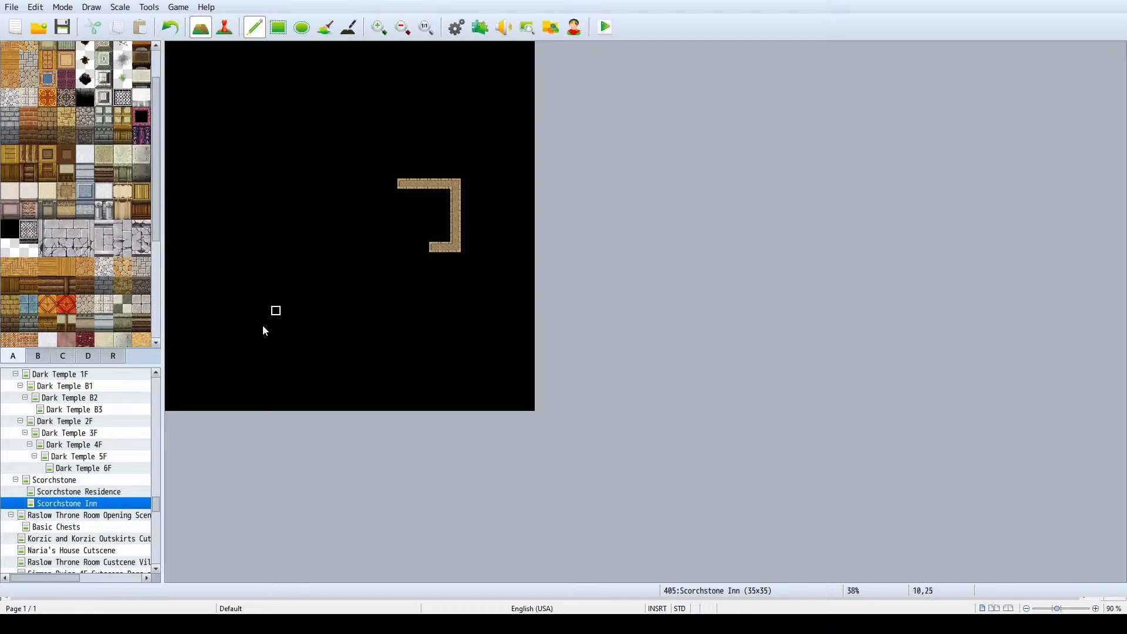
click(99, 480)
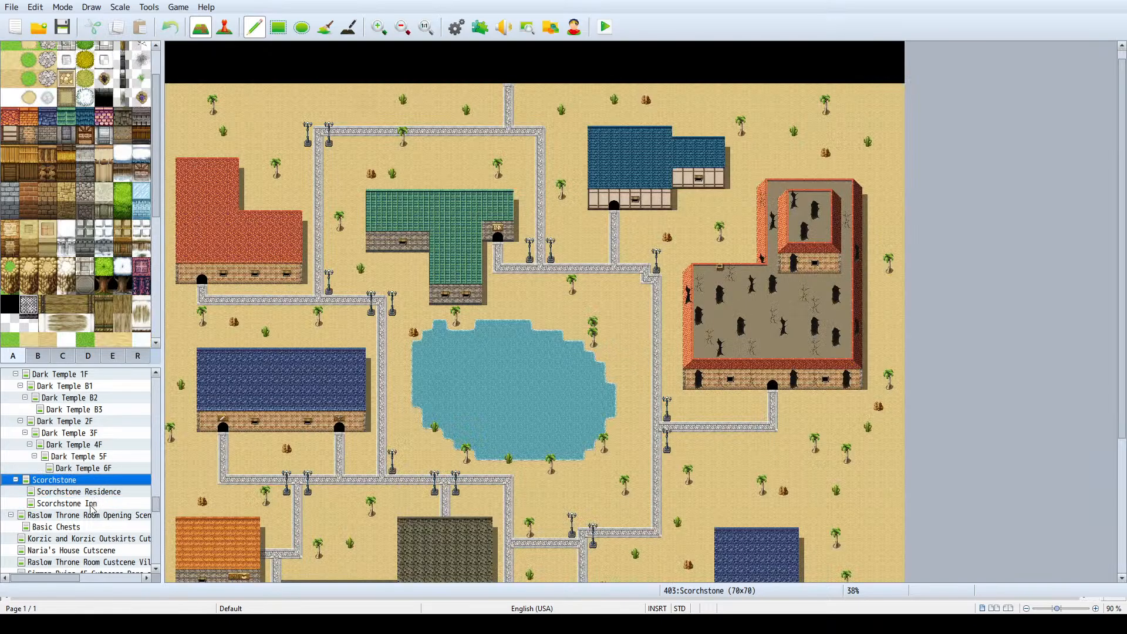
click(91, 504)
click(412, 248)
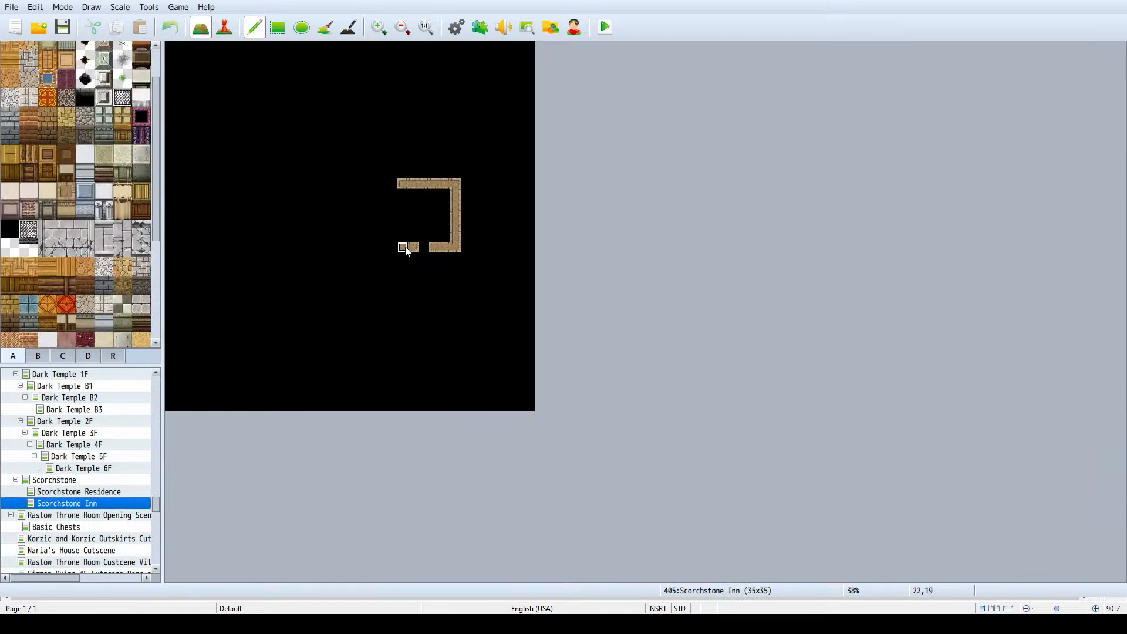
click(392, 247)
click(392, 184)
- Draw the inn's southern room walls southwest of the east wing, about 11 tiles wide and 12 tall, following the town map's building shape
click(83, 468)
click(79, 480)
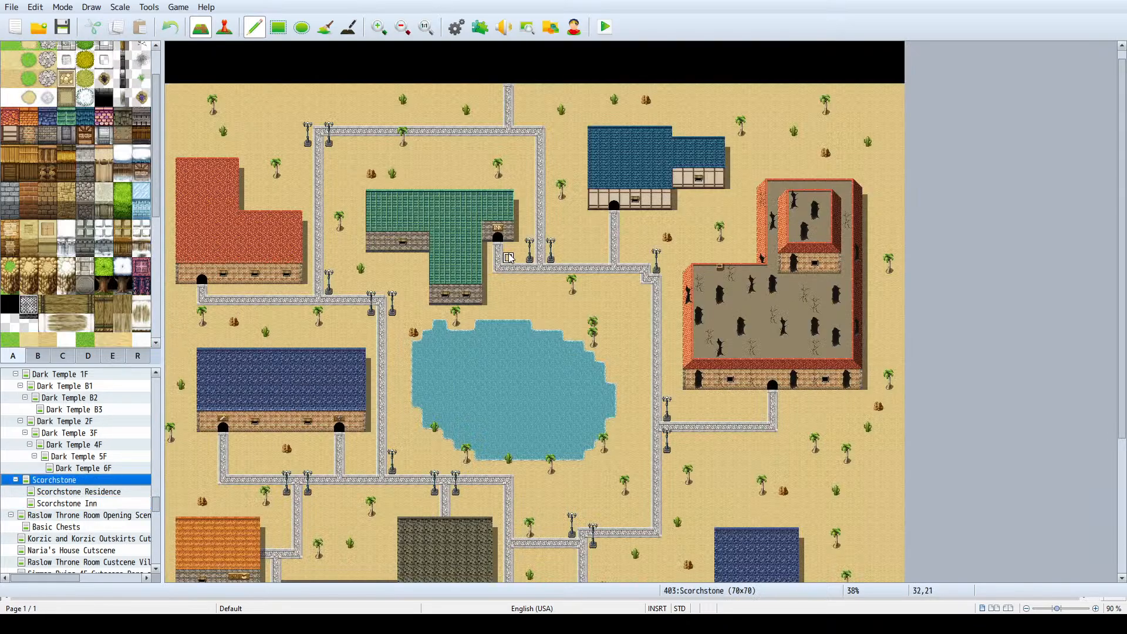
click(73, 501)
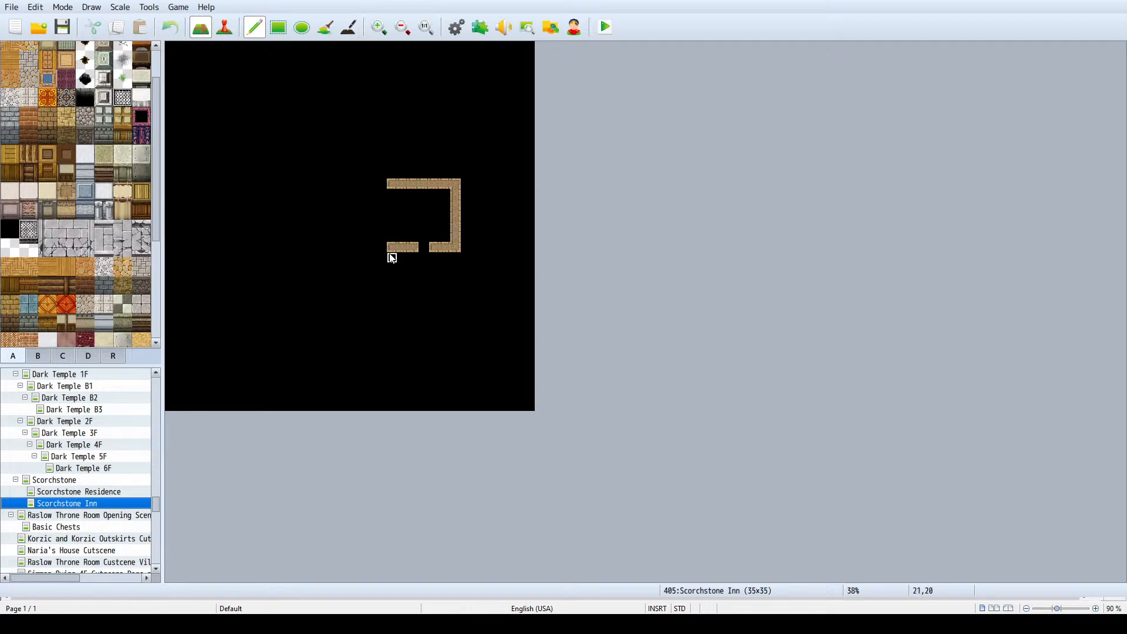
drag(386, 254, 380, 292)
key(ctrl+z)
click(277, 30)
click(381, 247)
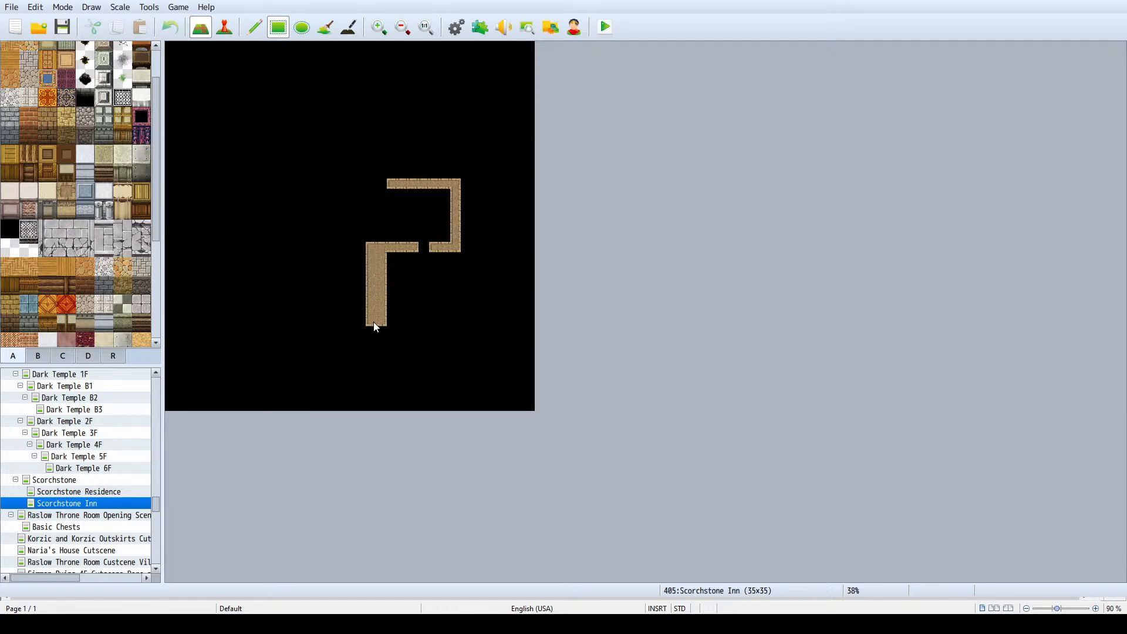
drag(376, 327, 294, 370)
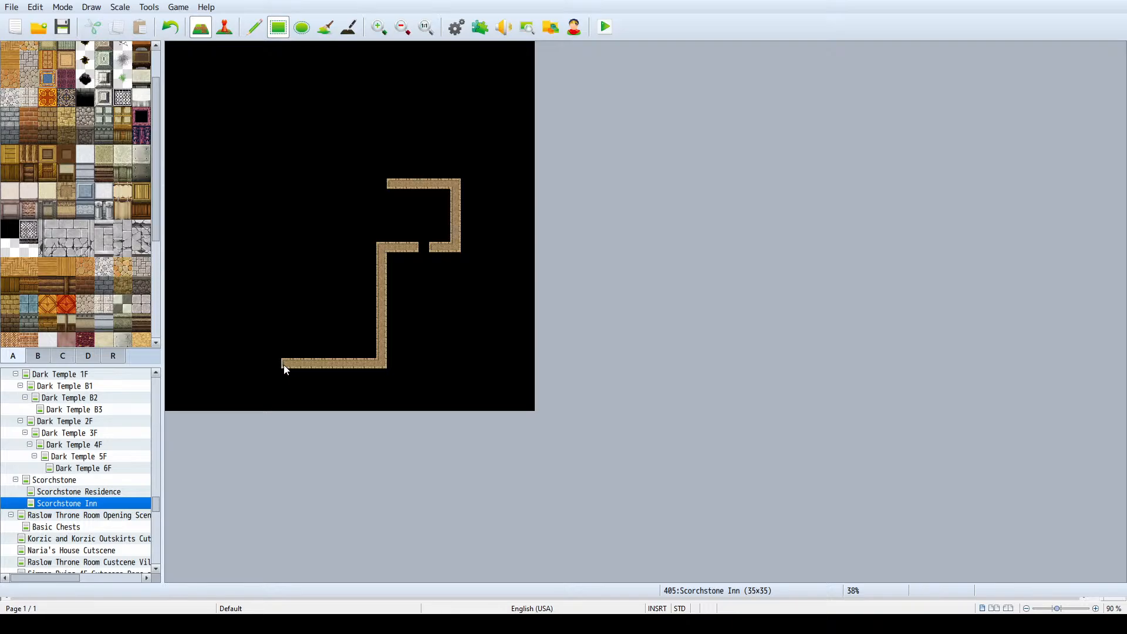
drag(291, 312, 276, 252)
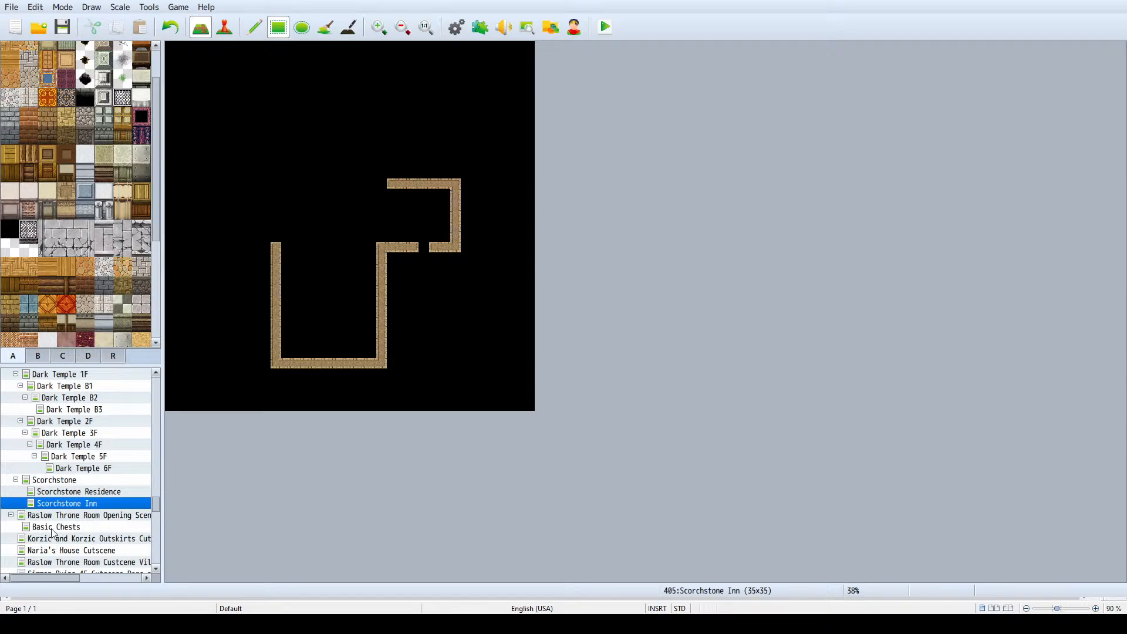
- Set the width of the Scorchstone Inn map to 43
key(space)
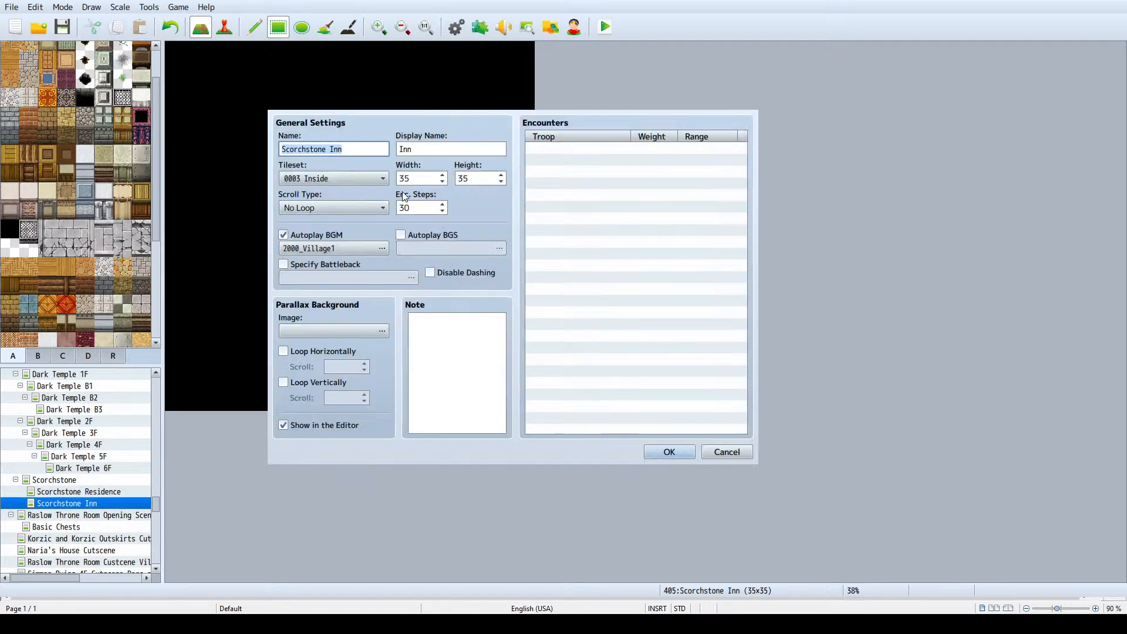
click(421, 179)
text(4)
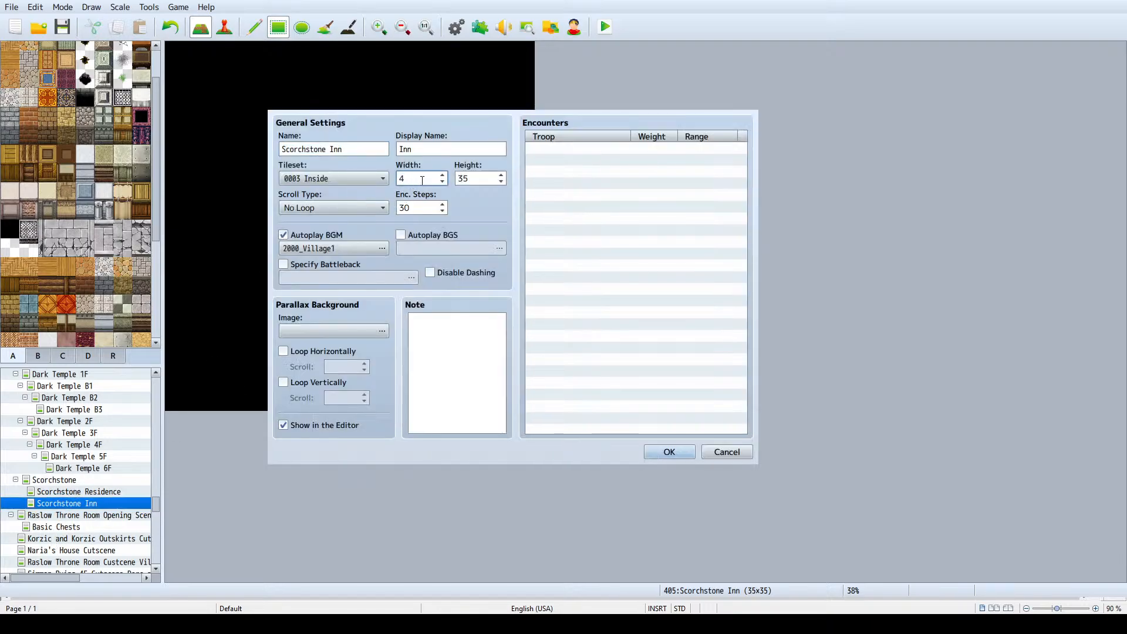
text(3)
key(Return)
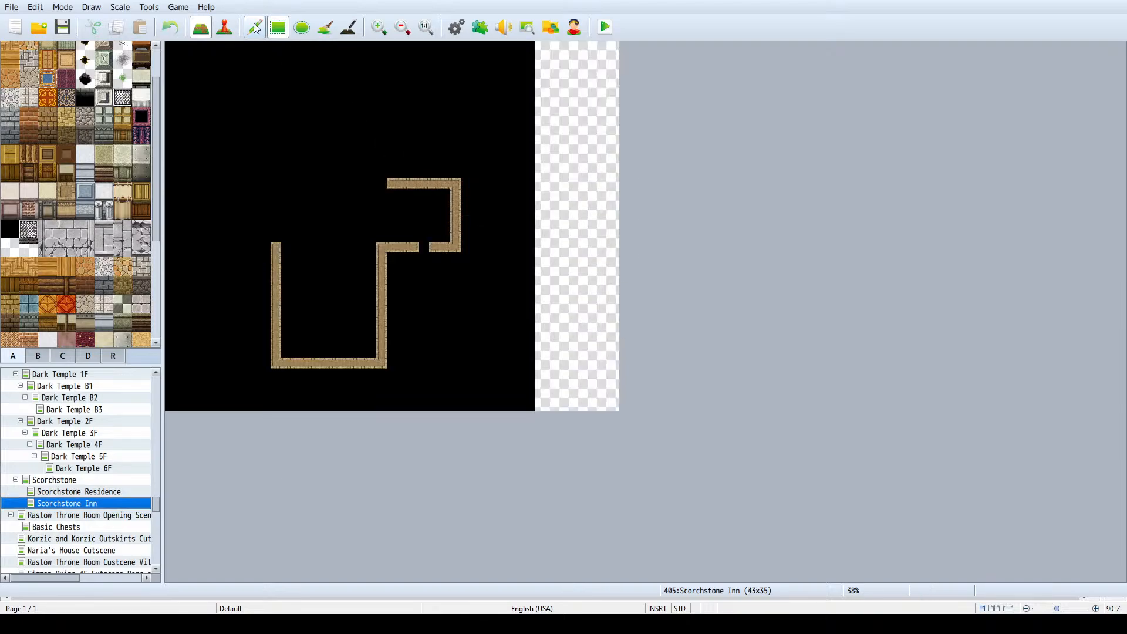
- Move the inn's whole wall layout five tiles east and erase the leftover pieces of the old west and south walls
click(262, 27)
mouse_move(254, 174)
right_down()
mouse_move(467, 305)
mouse_move(466, 370)
right_up()
click(522, 374)
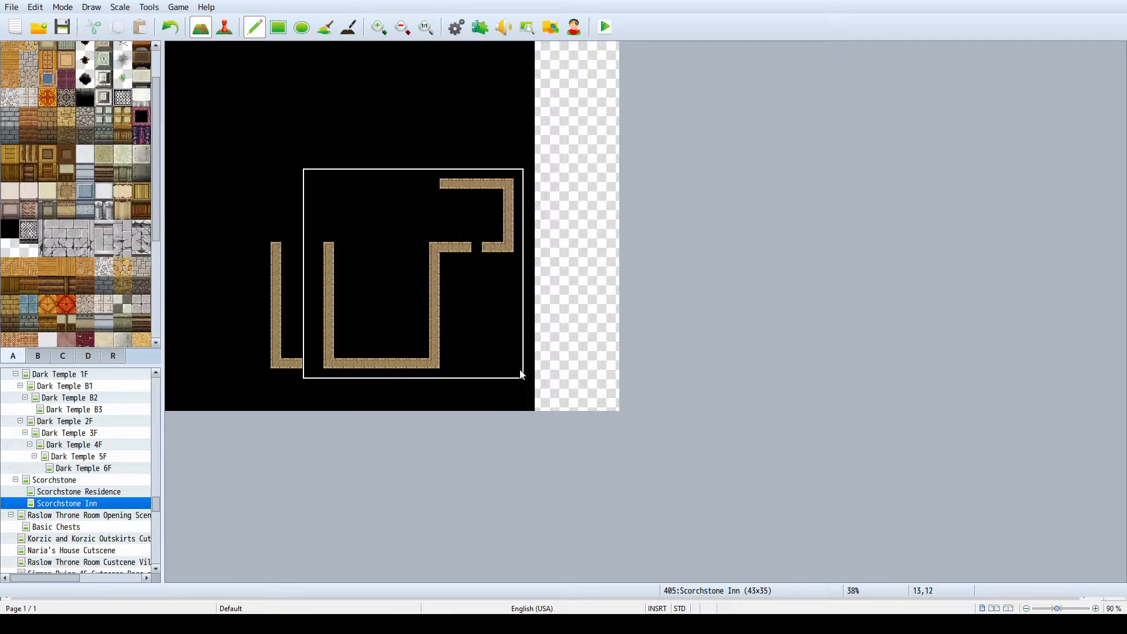
right_click(305, 120)
click(284, 30)
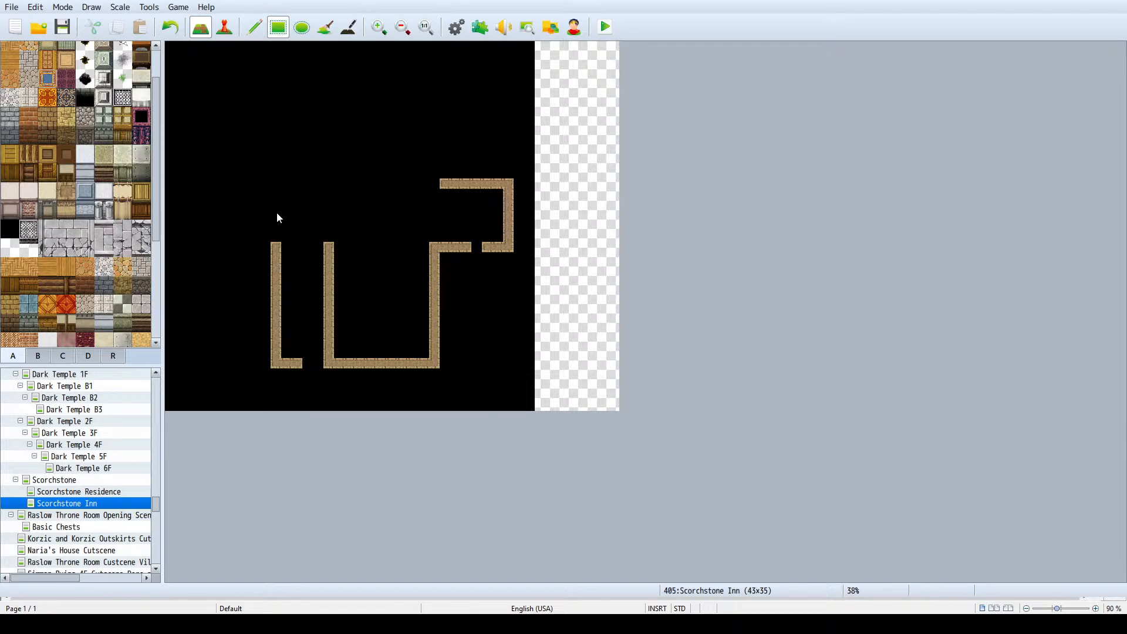
mouse_move(277, 215)
mouse_down()
mouse_move(273, 381)
mouse_move(296, 385)
mouse_up()
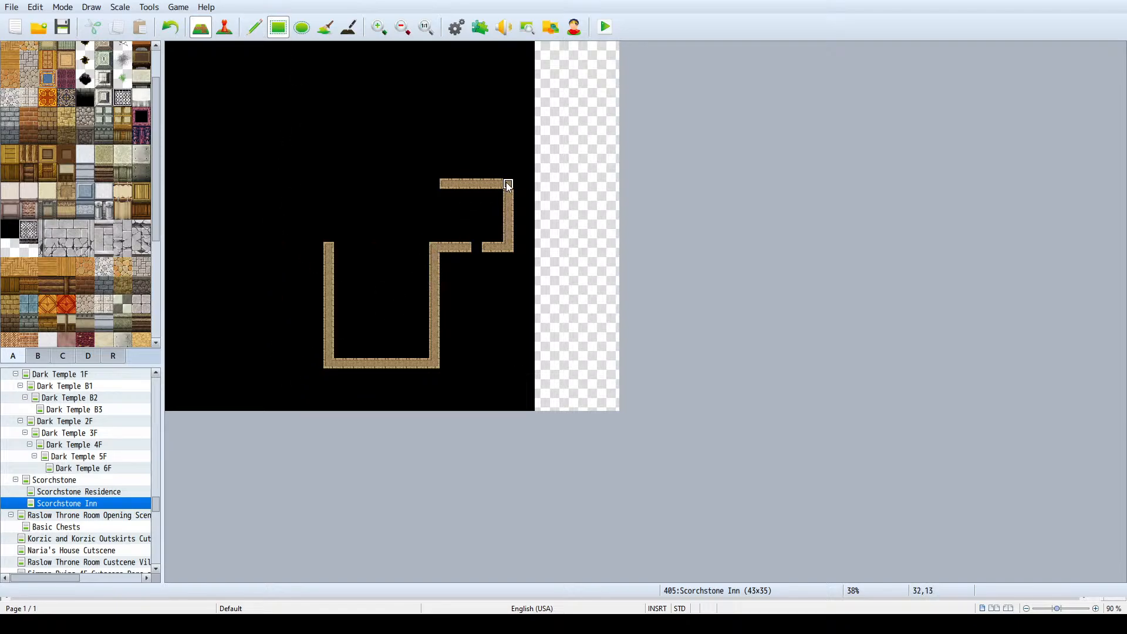
- Move the east wing's north wall one tile north and clear the old wall row beneath it
right_drag(509, 184, 441, 188)
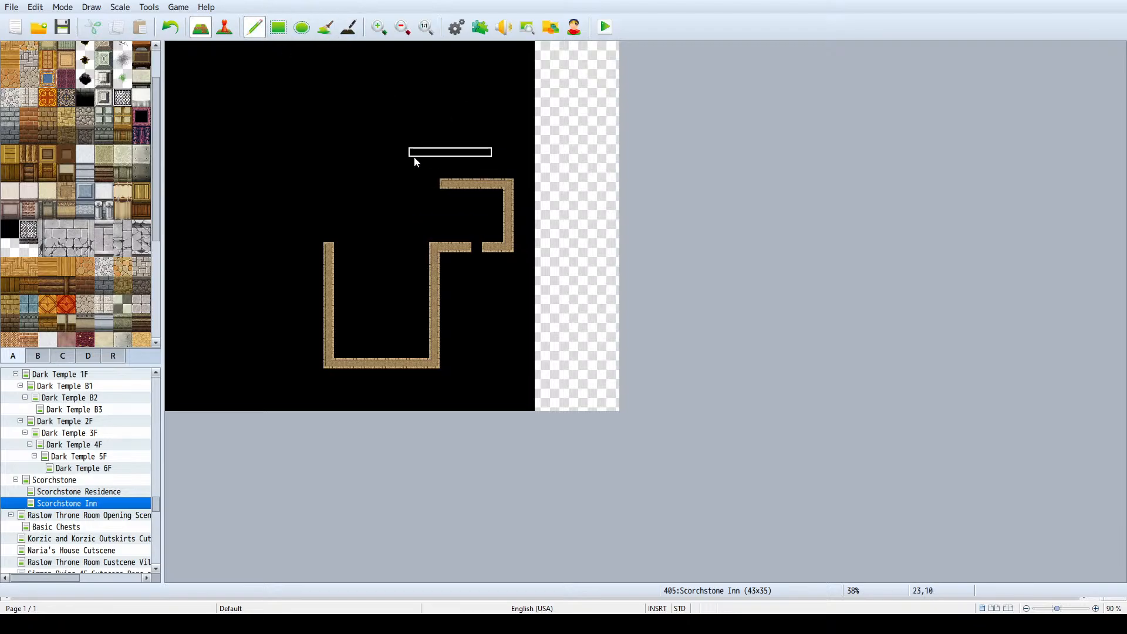
click(444, 174)
right_click(423, 193)
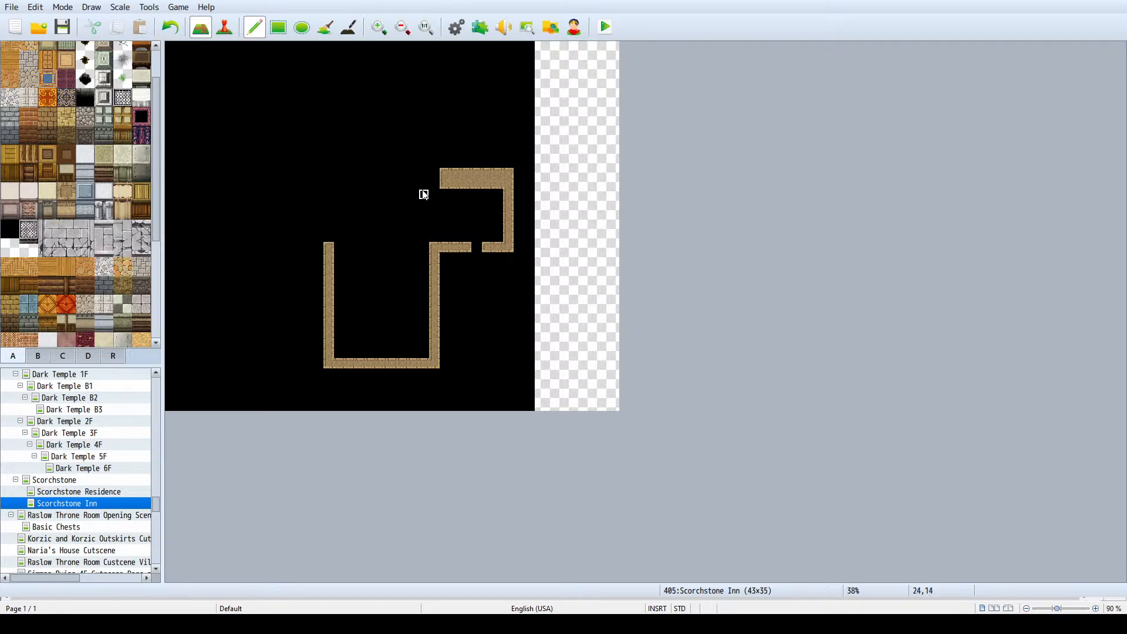
drag(444, 184, 497, 184)
- Check the green-roofed building on the Scorchstone town map and extend the inn's north wall about 24 tiles west
click(80, 481)
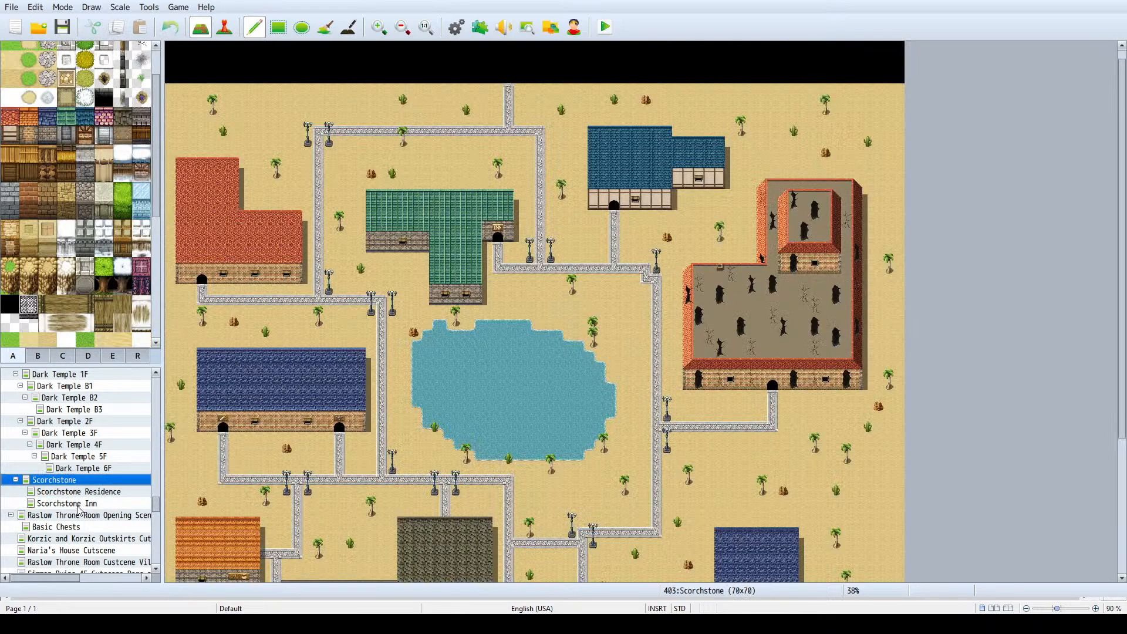
click(79, 504)
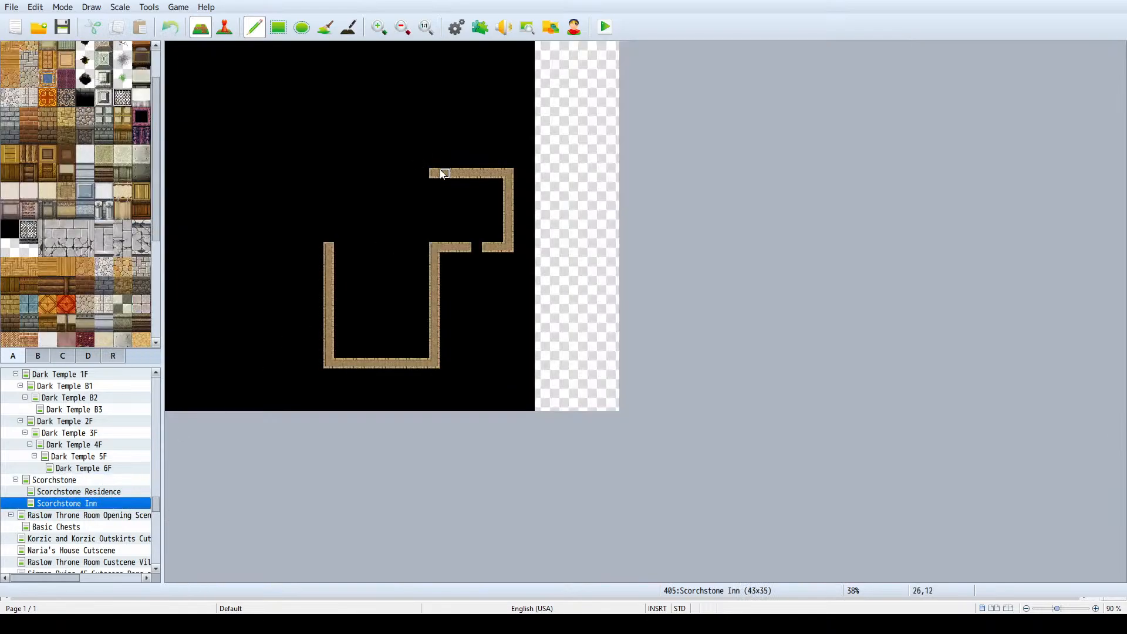
click(278, 27)
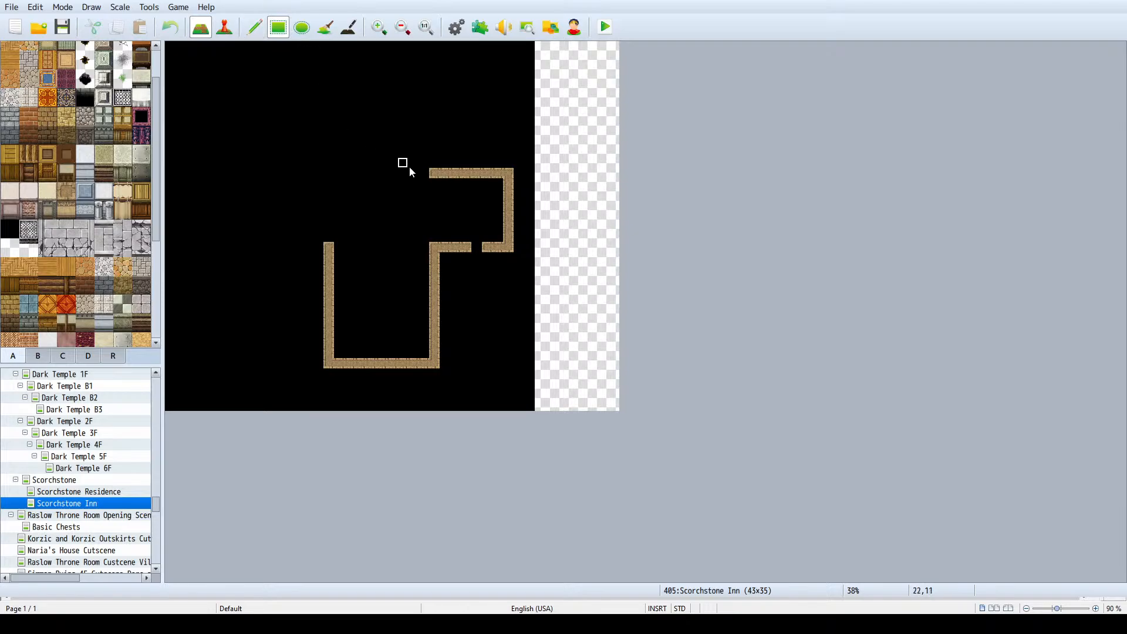
drag(427, 174, 178, 175)
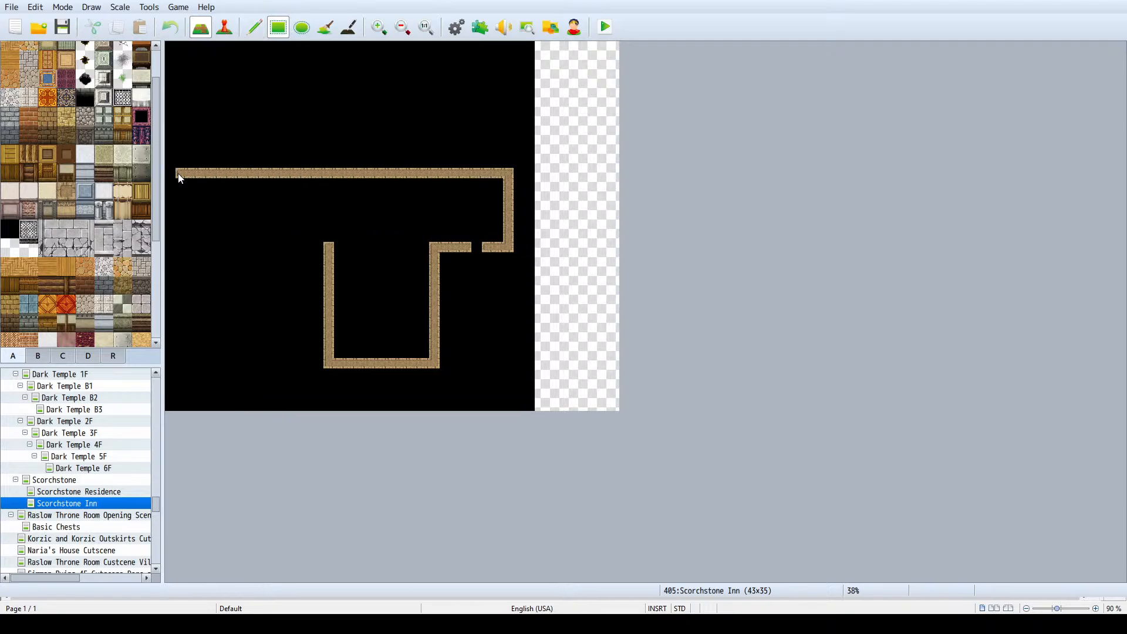
- Move the southern room's west wall one tile west and rejoin it to the south wall, making the room 12 tiles wide
drag(327, 371, 431, 365)
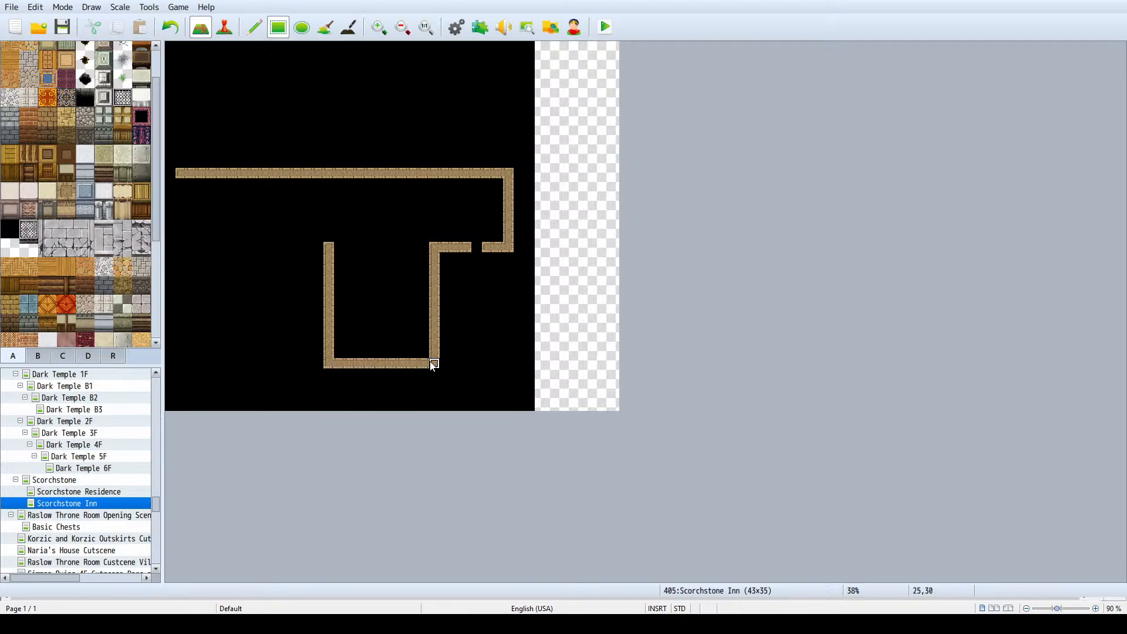
click(317, 368)
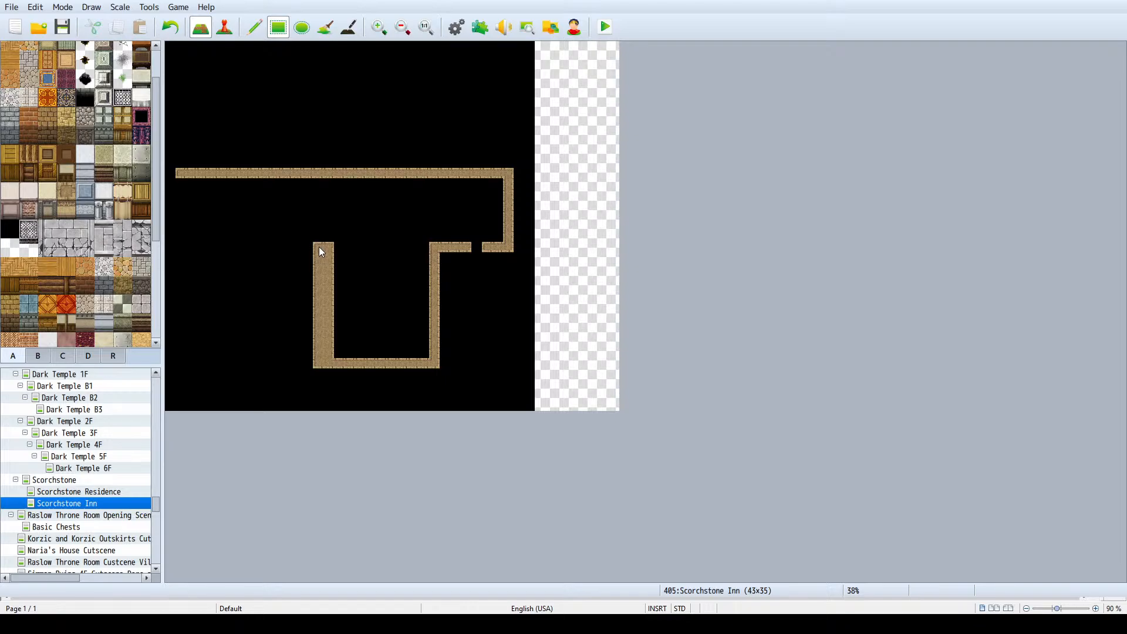
drag(330, 280, 329, 367)
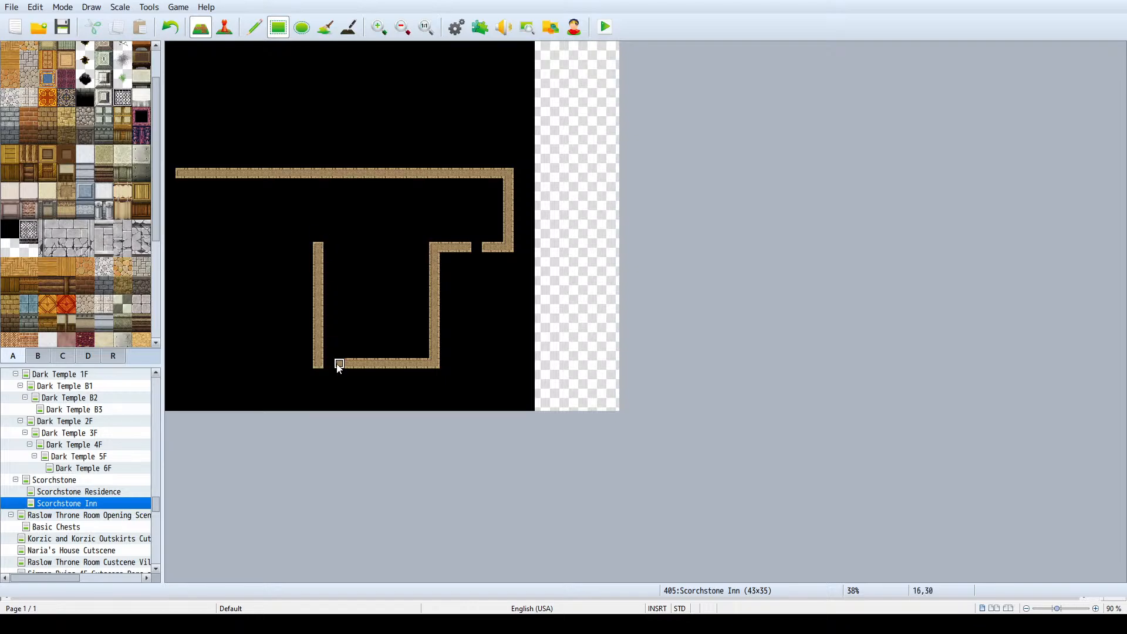
right_click(337, 363)
click(328, 363)
- Following the town map's building shape, enclose the inn's west wing with south and west walls, about 12 tiles wide and 11 tall
click(109, 481)
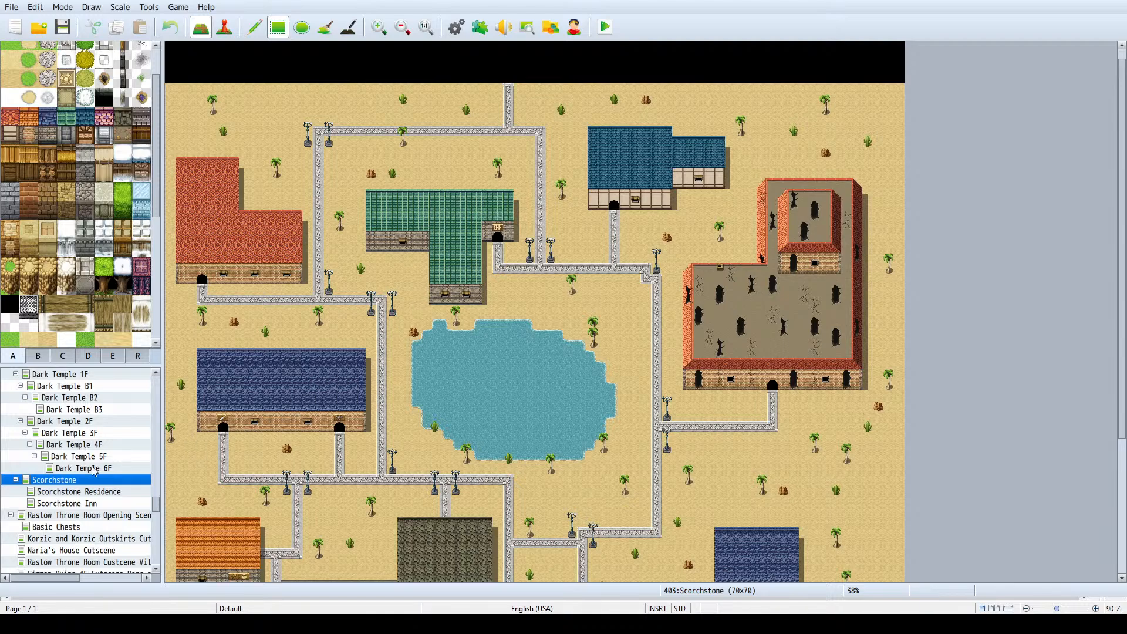
click(62, 503)
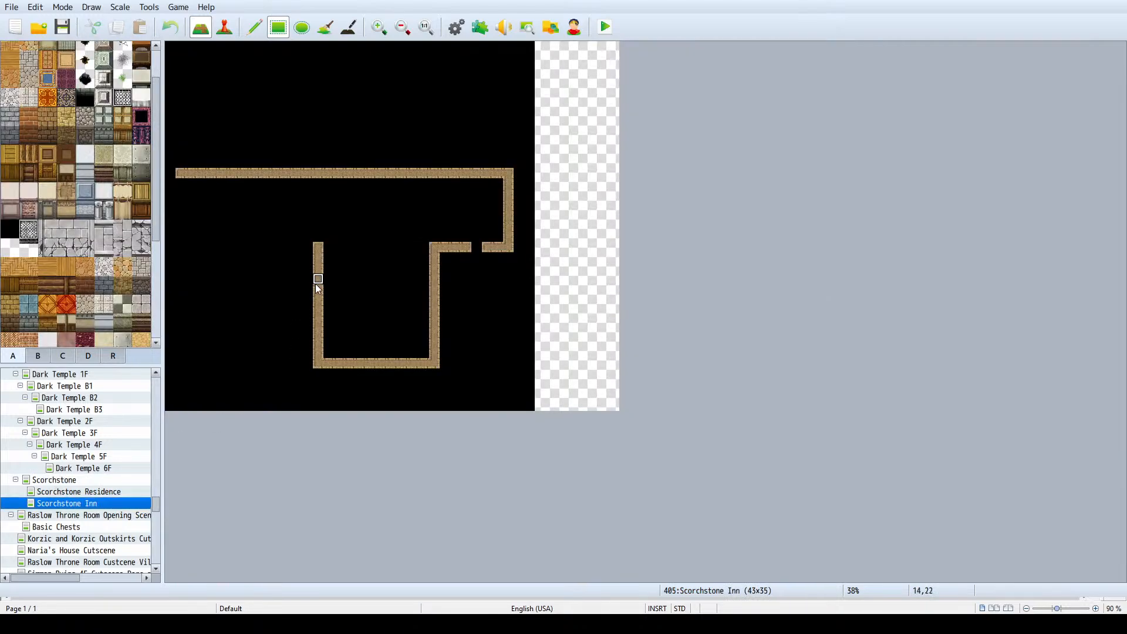
drag(315, 284, 213, 283)
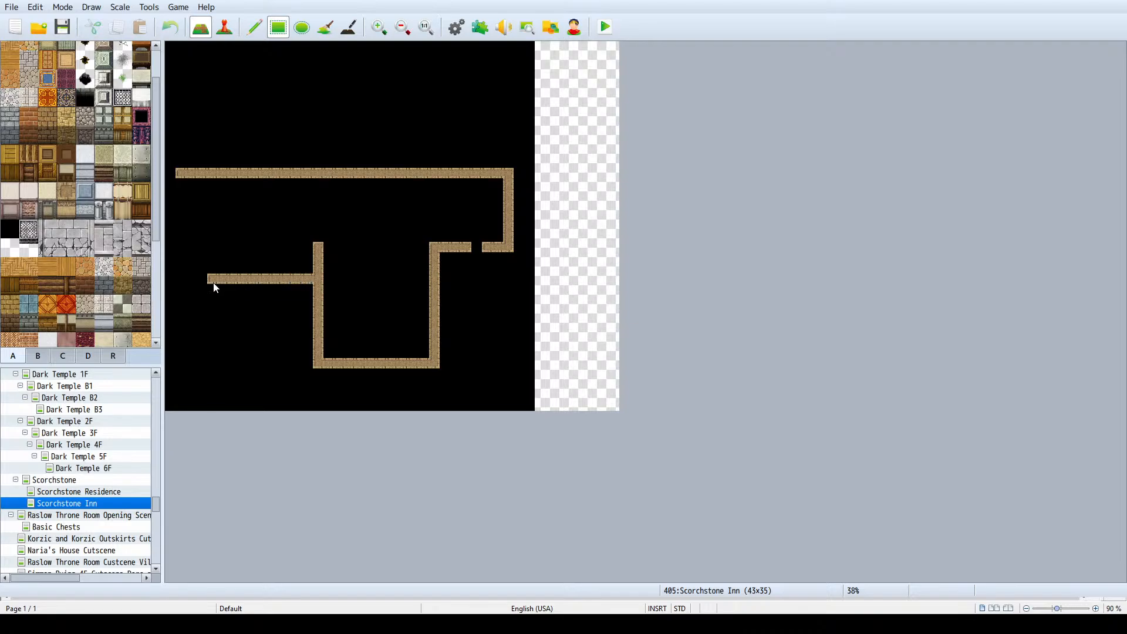
right_click(329, 225)
mouse_move(329, 224)
mouse_down()
mouse_move(318, 265)
mouse_move(320, 242)
mouse_up()
drag(319, 290, 317, 246)
drag(319, 364, 432, 370)
mouse_move(192, 280)
mouse_down()
mouse_move(207, 240)
mouse_move(181, 165)
mouse_up()
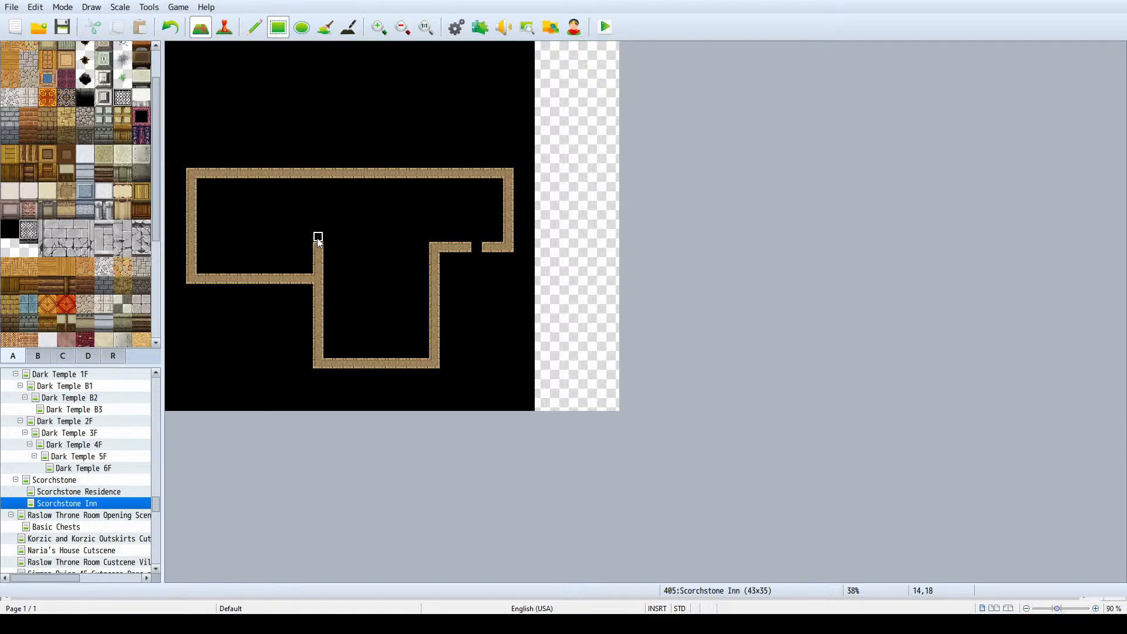
click(317, 183)
drag(317, 183, 316, 201)
key(ctrl+z)
- Move the inn's full north wall four tiles north, extend both side walls up to it, and erase the old wall row
drag(196, 176, 503, 185)
right_drag(500, 180, 510, 181)
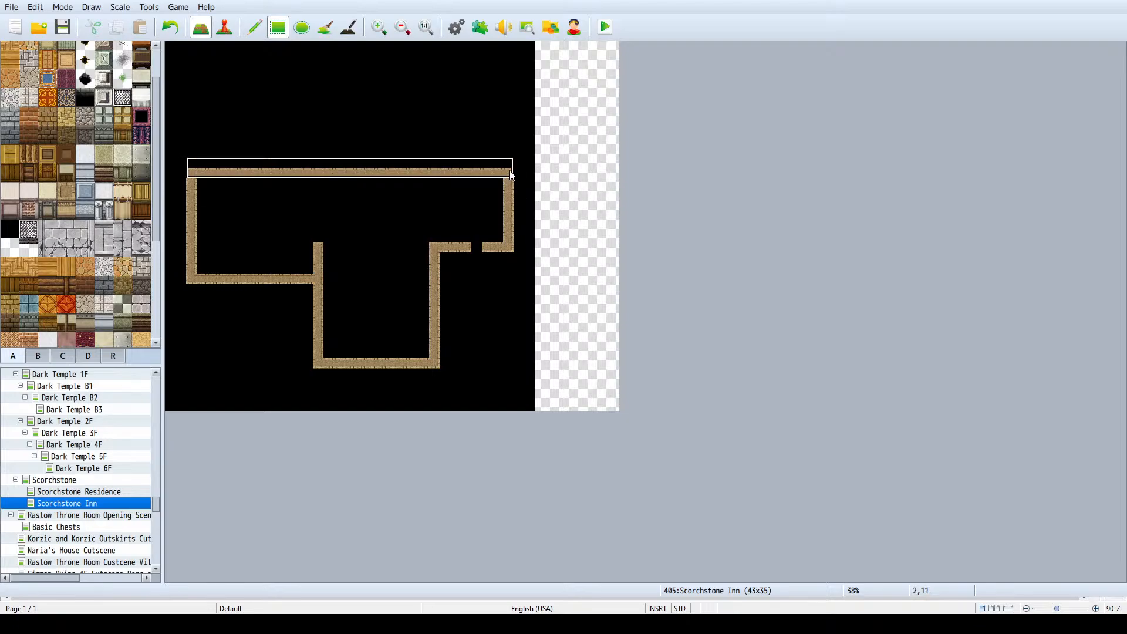
click(254, 27)
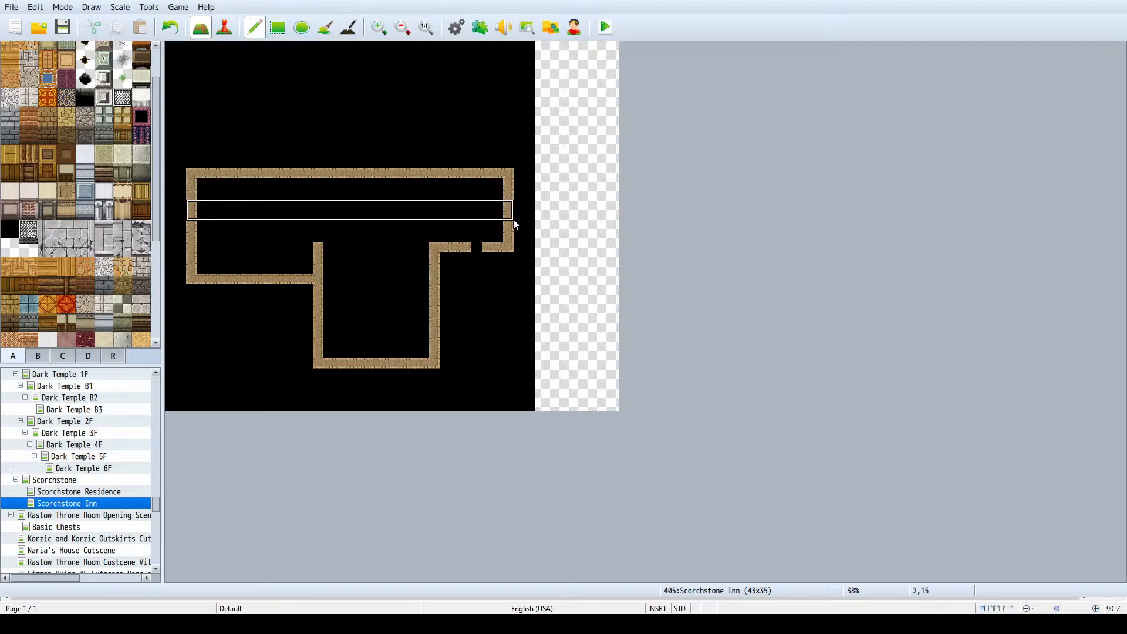
click(509, 148)
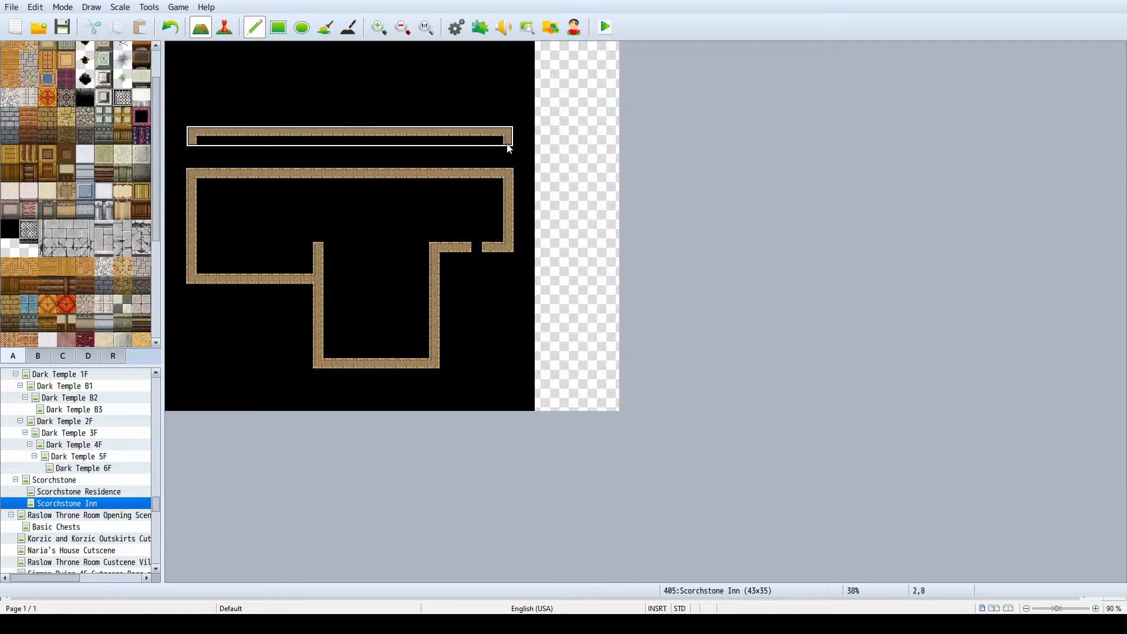
right_click(501, 175)
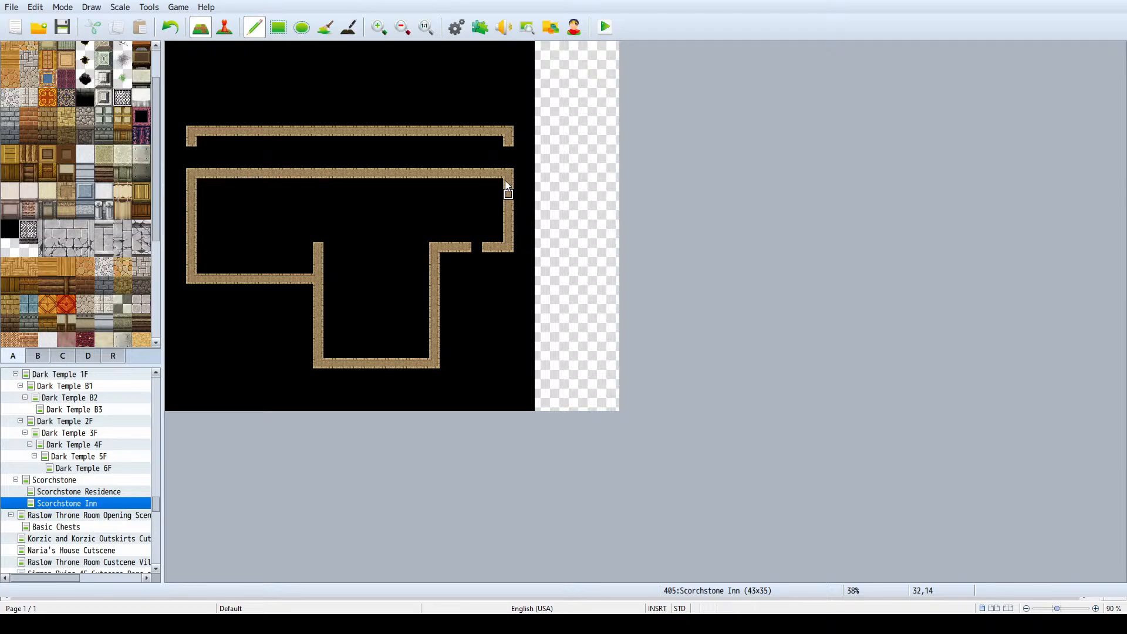
mouse_move(501, 165)
mouse_down()
mouse_move(503, 155)
mouse_move(507, 187)
mouse_up()
key(ctrl+z)
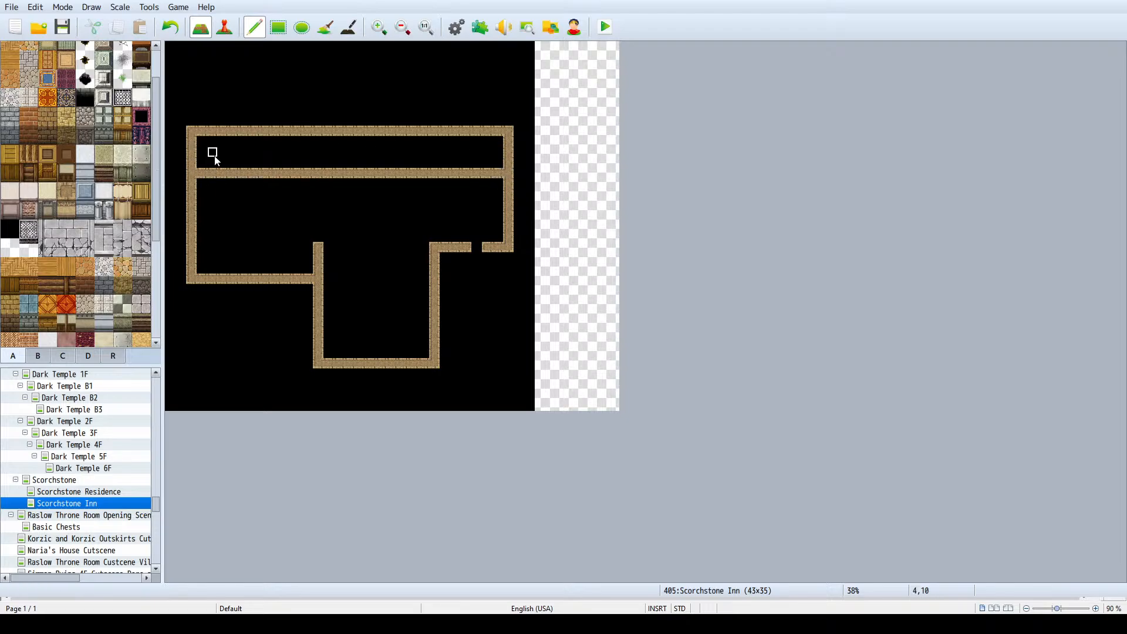
mouse_move(212, 174)
mouse_down()
mouse_move(201, 174)
mouse_move(500, 176)
mouse_up()
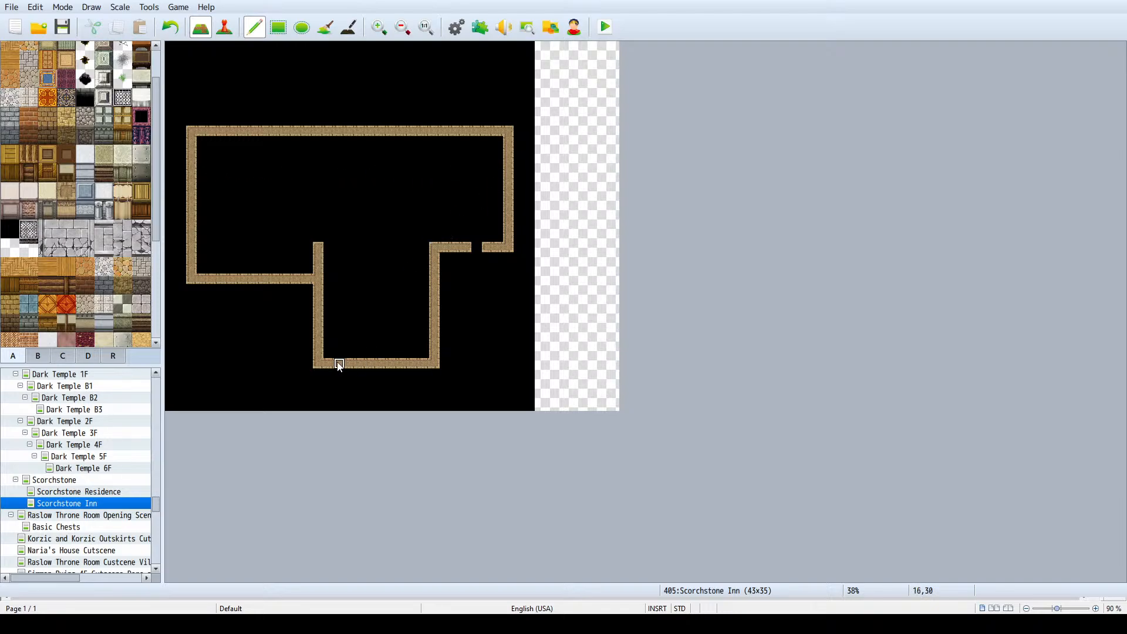
- Move the southern room's south wall one tile south and clear the old wall row inside the room
right_drag(319, 364, 439, 366)
click(438, 373)
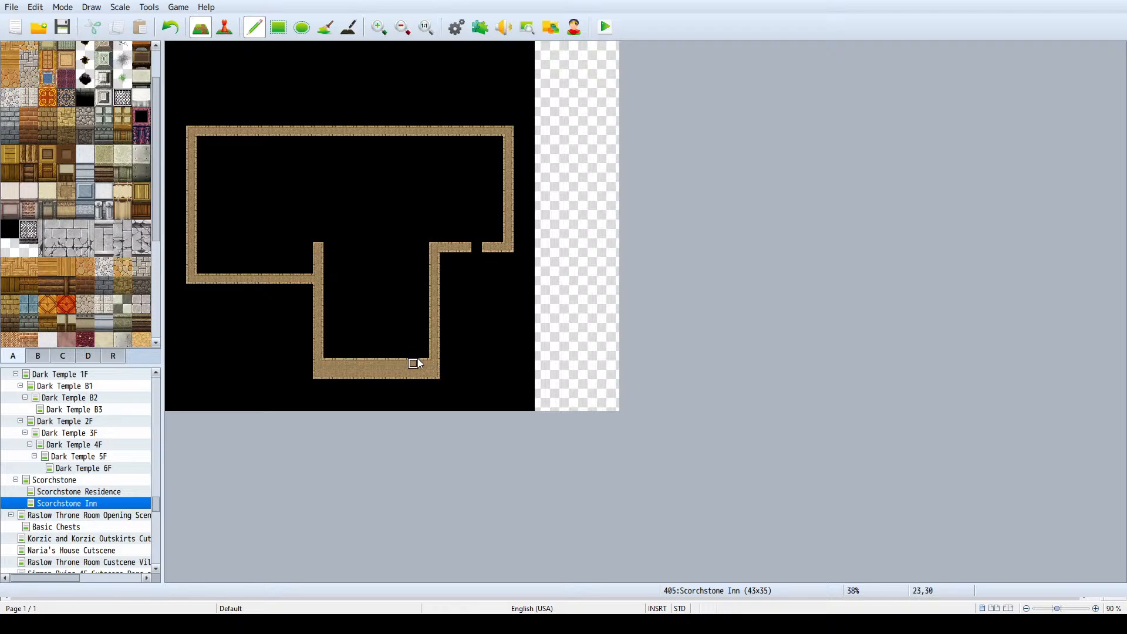
drag(424, 364, 403, 364)
- Move the west wing's west wall one tile west and clear the old wall column inside the wing
right_drag(191, 279, 192, 132)
click(182, 129)
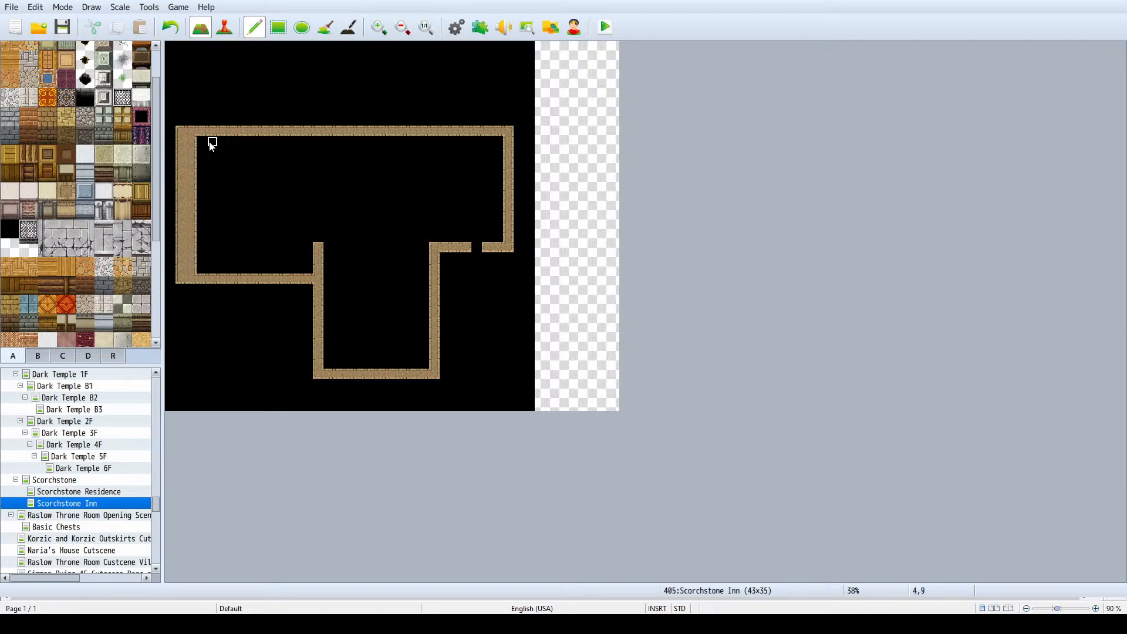
drag(191, 141, 190, 275)
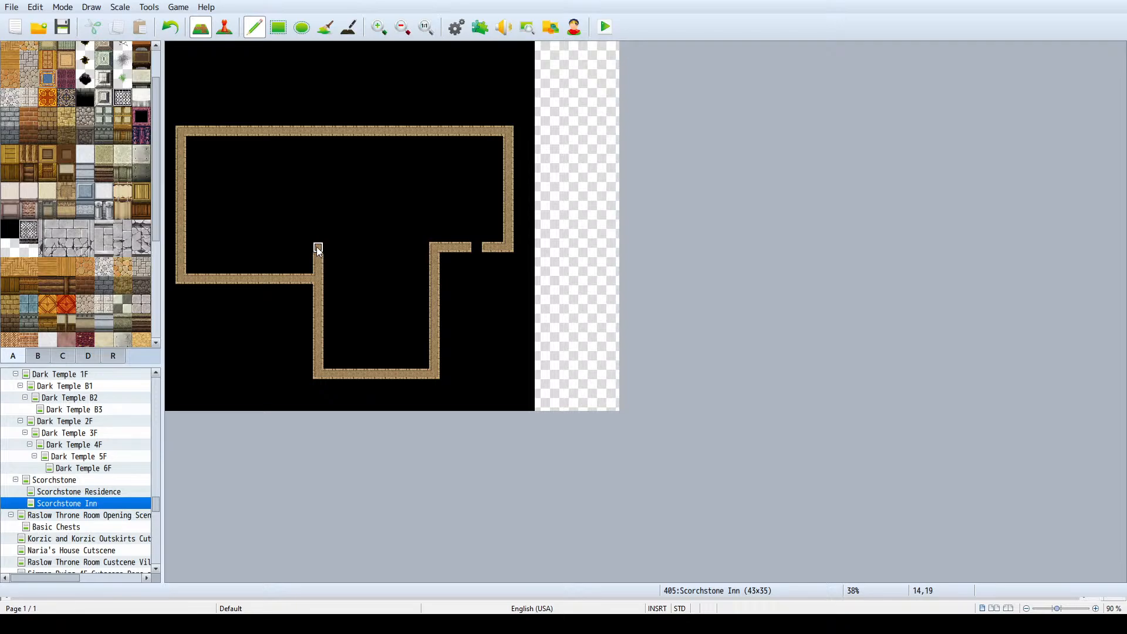
- Wall off the southern room's north side and divide the room with two parallel north-south walls, leaving a two-tile-wide hallway between them
drag(319, 250, 372, 250)
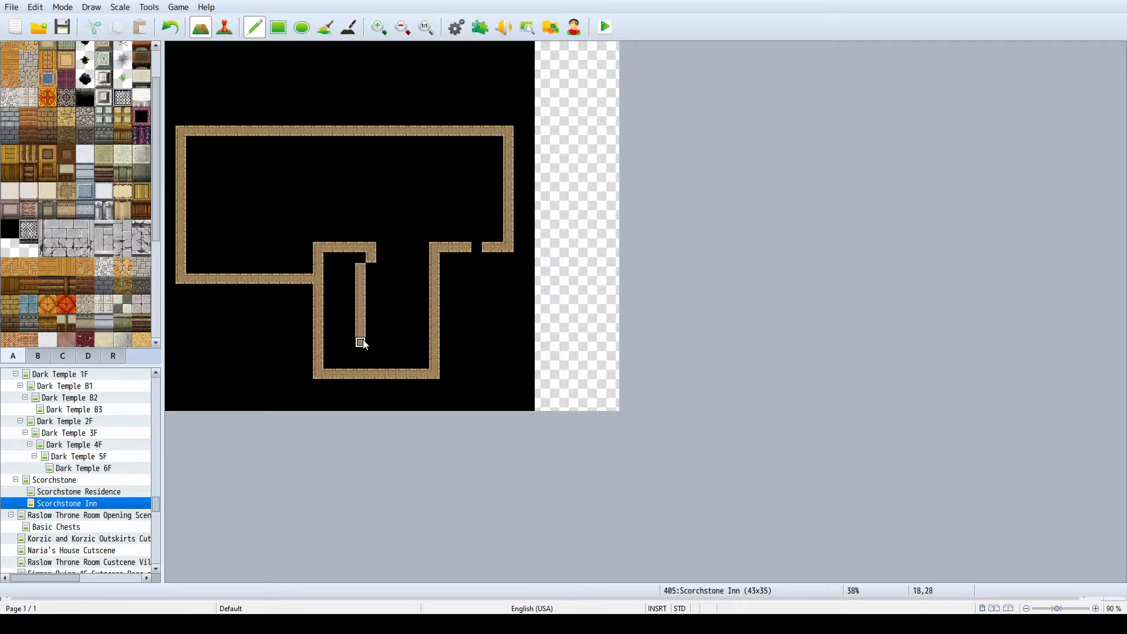
mouse_move(425, 248)
mouse_down()
mouse_move(392, 249)
mouse_move(393, 322)
mouse_up()
drag(359, 257, 360, 326)
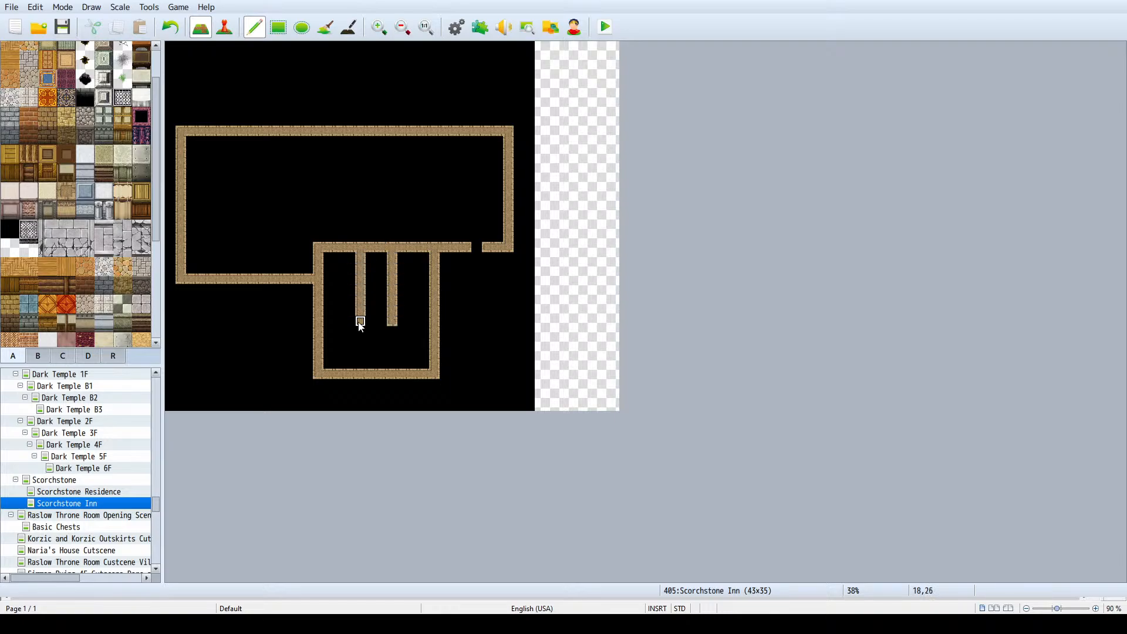
mouse_move(393, 363)
mouse_down()
mouse_move(394, 331)
mouse_move(390, 365)
mouse_move(355, 357)
mouse_move(359, 331)
mouse_move(359, 365)
mouse_up()
key(ctrl+z)
key(ctrl+z)
key(ctrl+z)
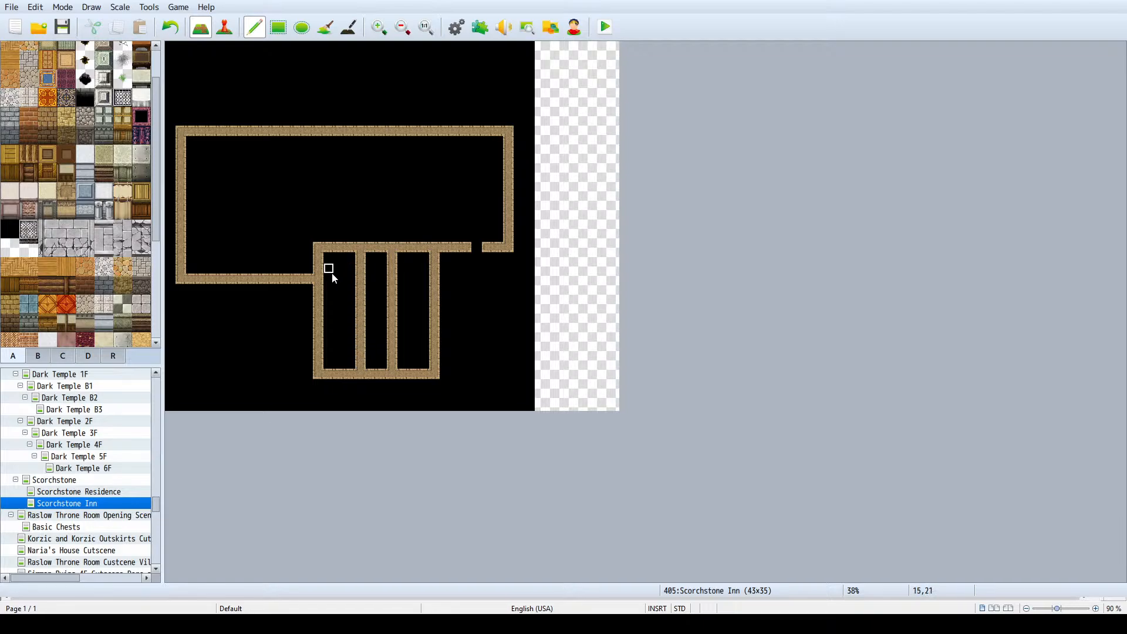
- Open two one-tile doorways in each of the two hallway walls, opposite each other
click(361, 299)
click(392, 301)
click(361, 343)
click(392, 343)
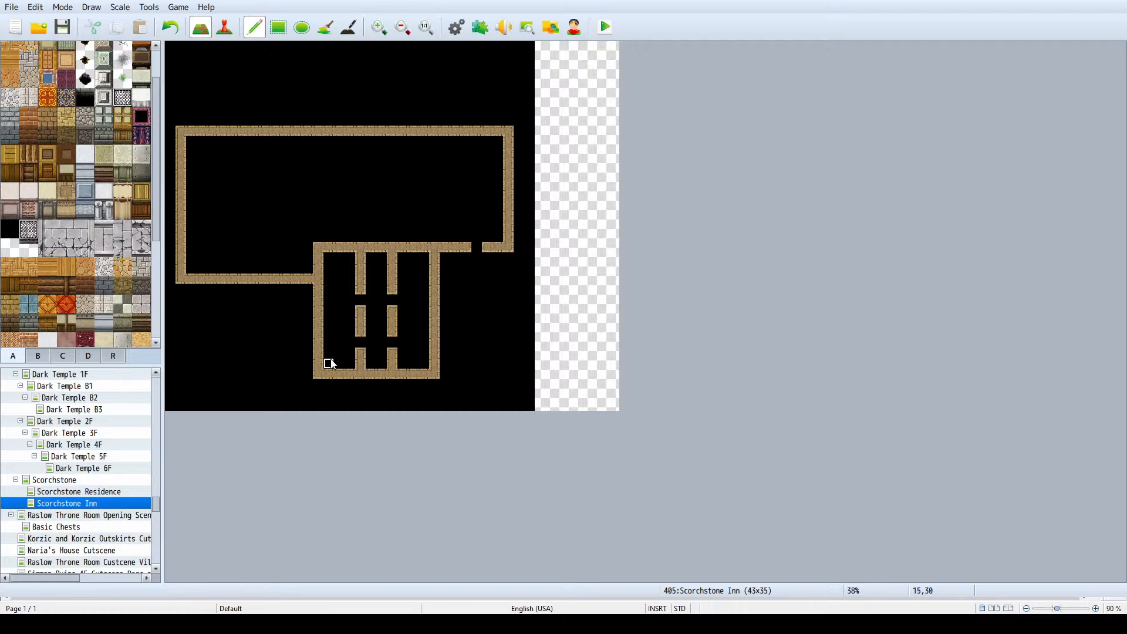
- Move the southern room's south wall one tile south, extend the side and hallway walls to it, and clear the old row
mouse_move(319, 374)
mouse_down()
mouse_move(453, 374)
mouse_move(426, 375)
mouse_up()
right_drag(427, 370, 432, 373)
click(433, 382)
right_click(427, 364)
mouse_move(426, 371)
mouse_down()
mouse_move(327, 365)
mouse_move(370, 372)
mouse_move(365, 361)
mouse_move(364, 376)
mouse_up()
right_click(364, 356)
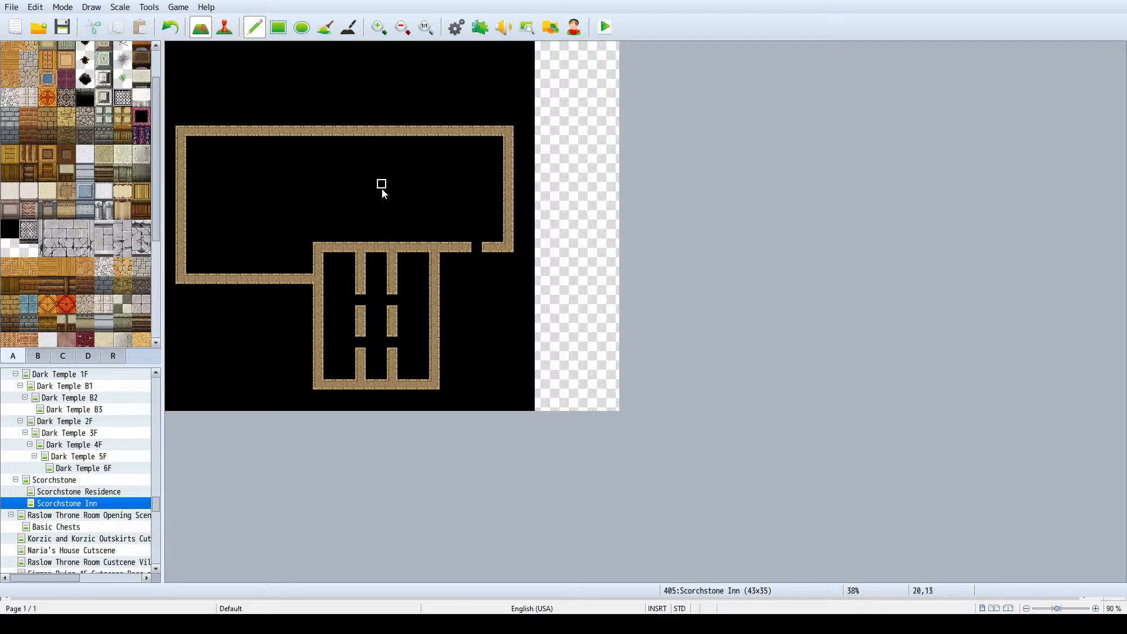
- Resize the Scorchstone Inn map to 45 wide by 40 high and fill the added area with the black tile
ctrl+scroll(366, 151, down, 1)
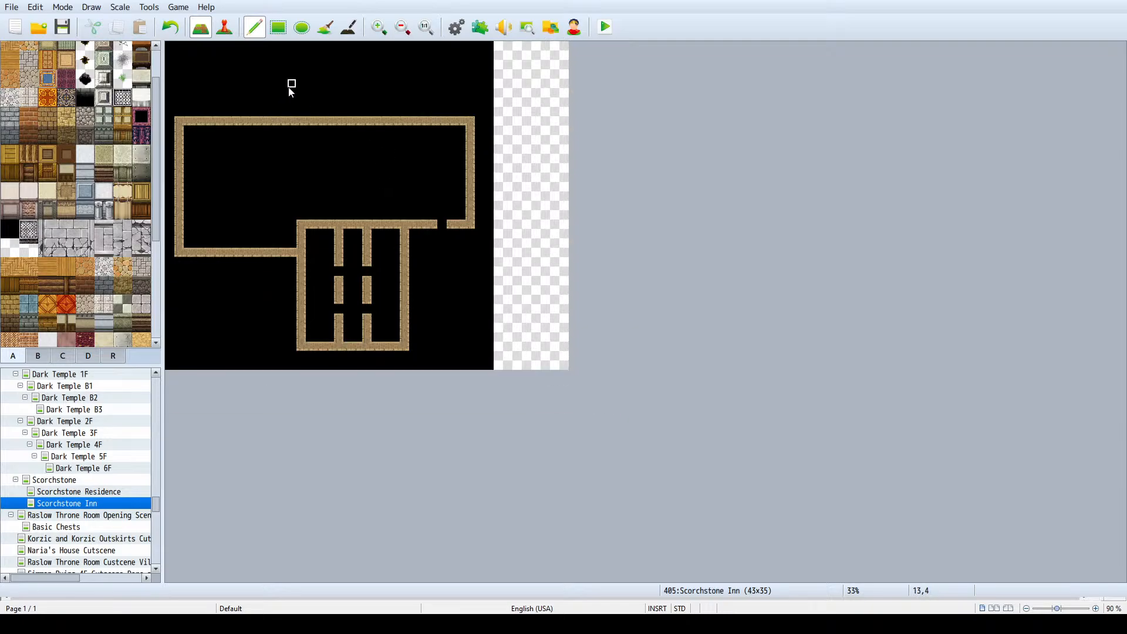
double_click(83, 504)
click(404, 179)
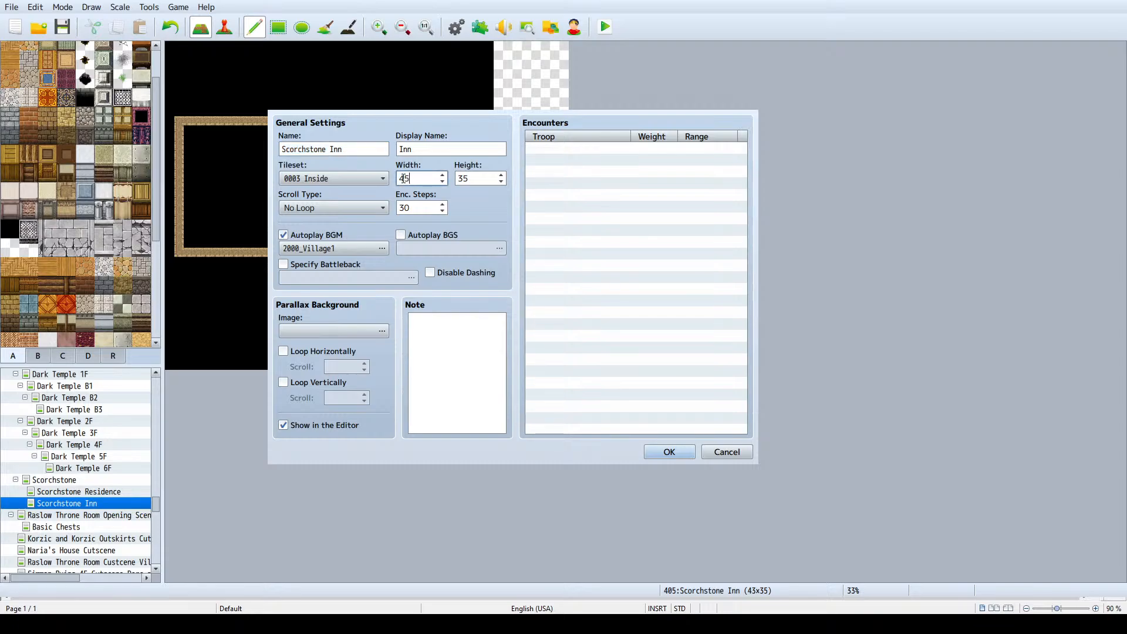
text(45)
key(Tab)
text(40)
key(Return)
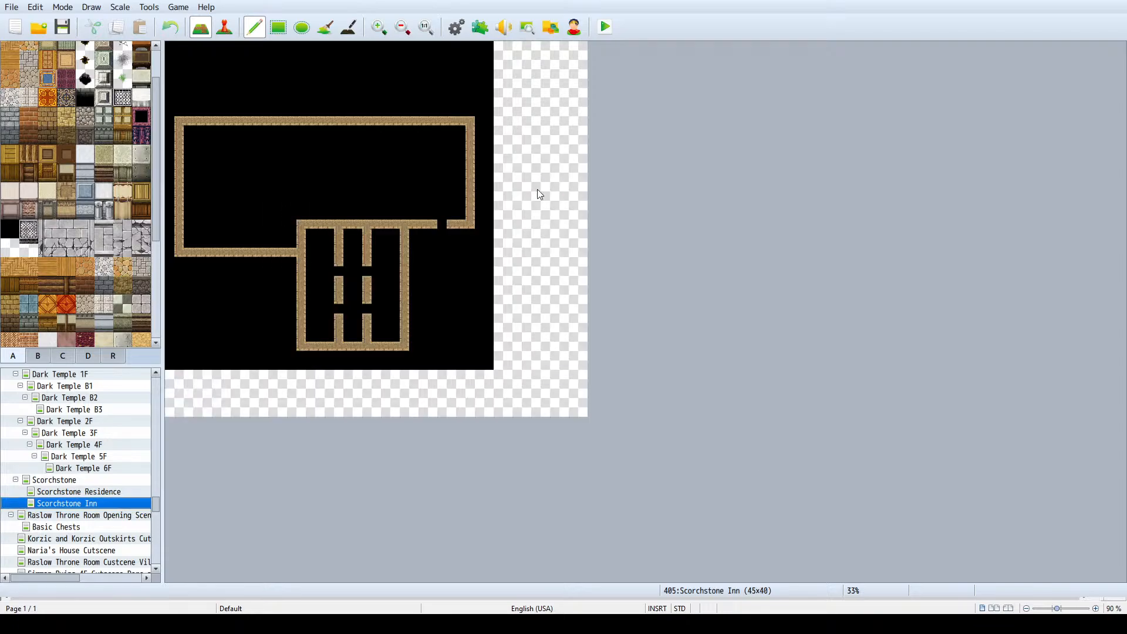
click(326, 26)
click(581, 121)
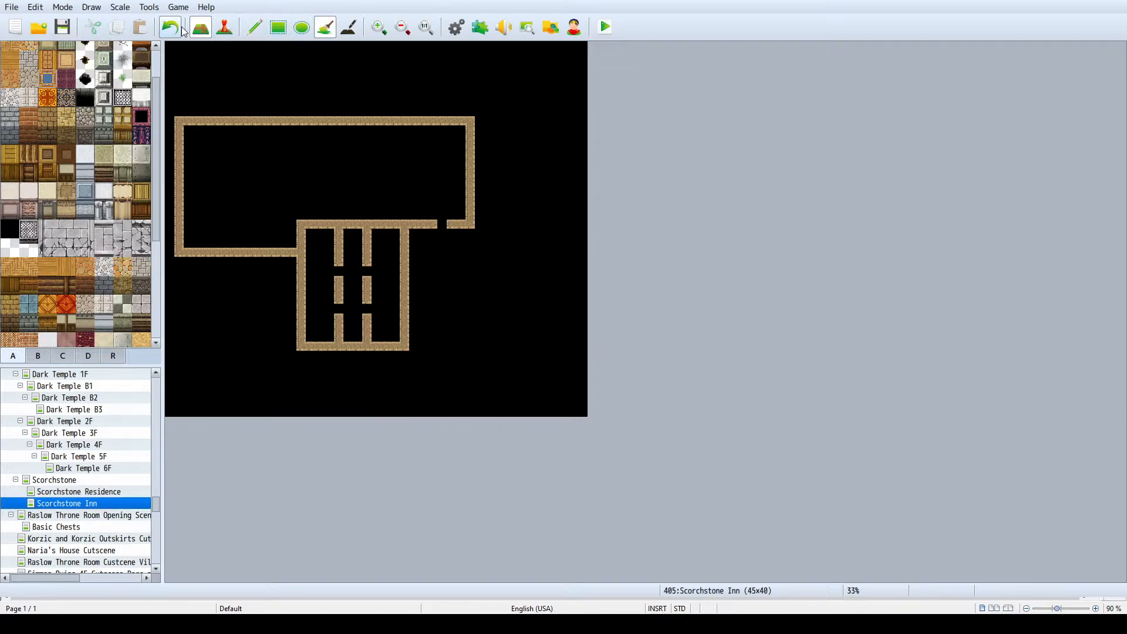
- Move the southern room's south wall three tiles south, extend both side walls to it, and clear the old wall row
click(254, 27)
drag(300, 346, 402, 348)
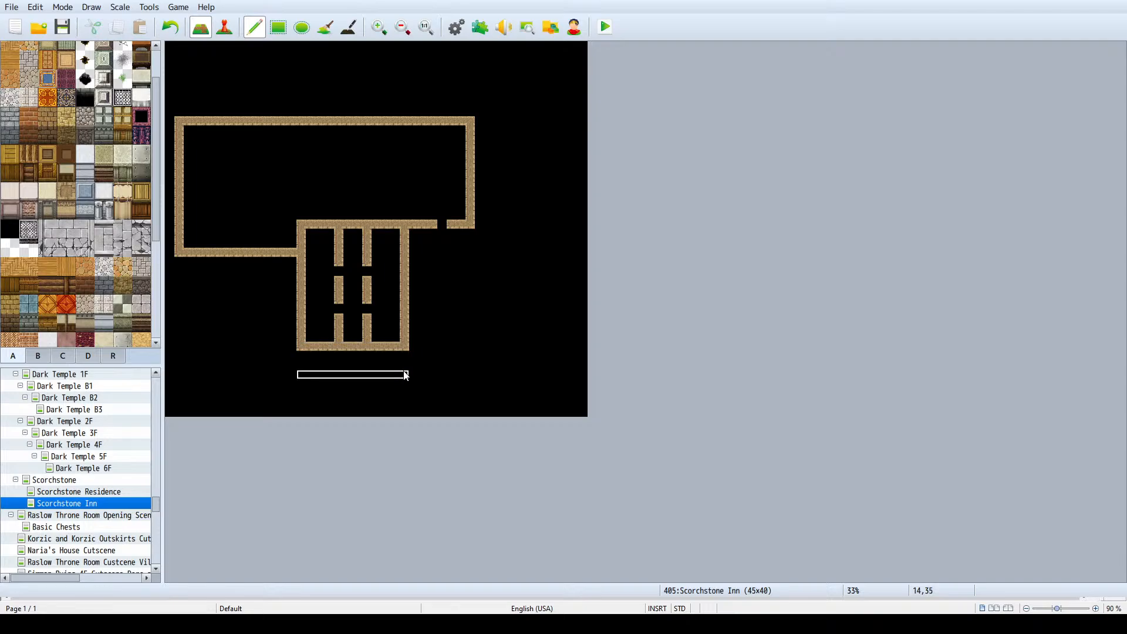
click(405, 374)
right_click(405, 368)
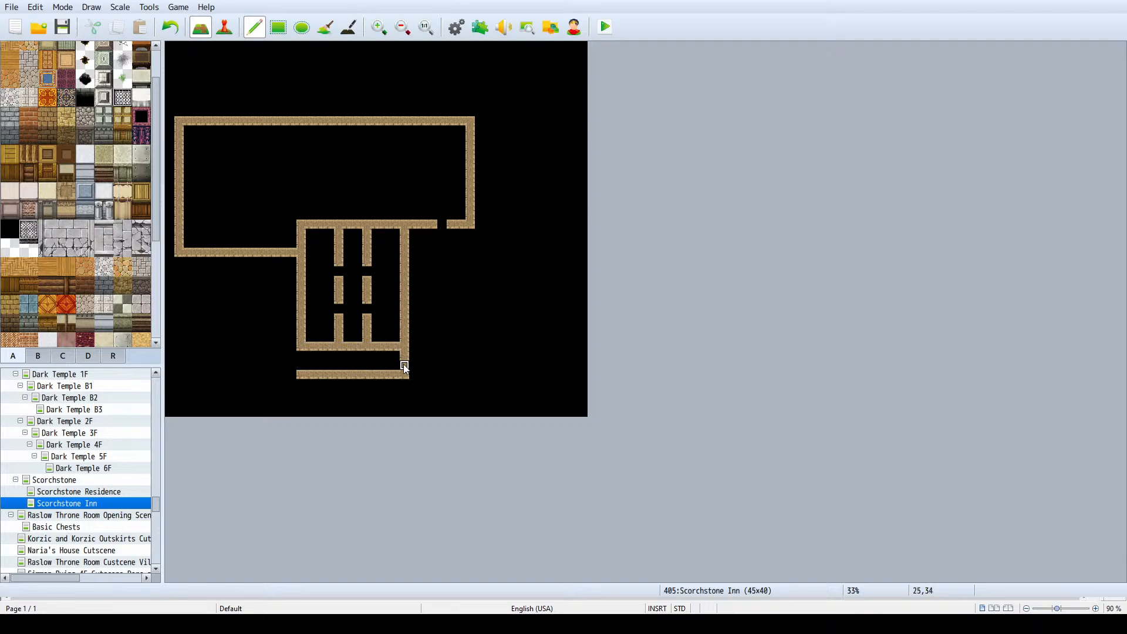
drag(404, 367, 405, 354)
drag(302, 346, 302, 374)
click(278, 27)
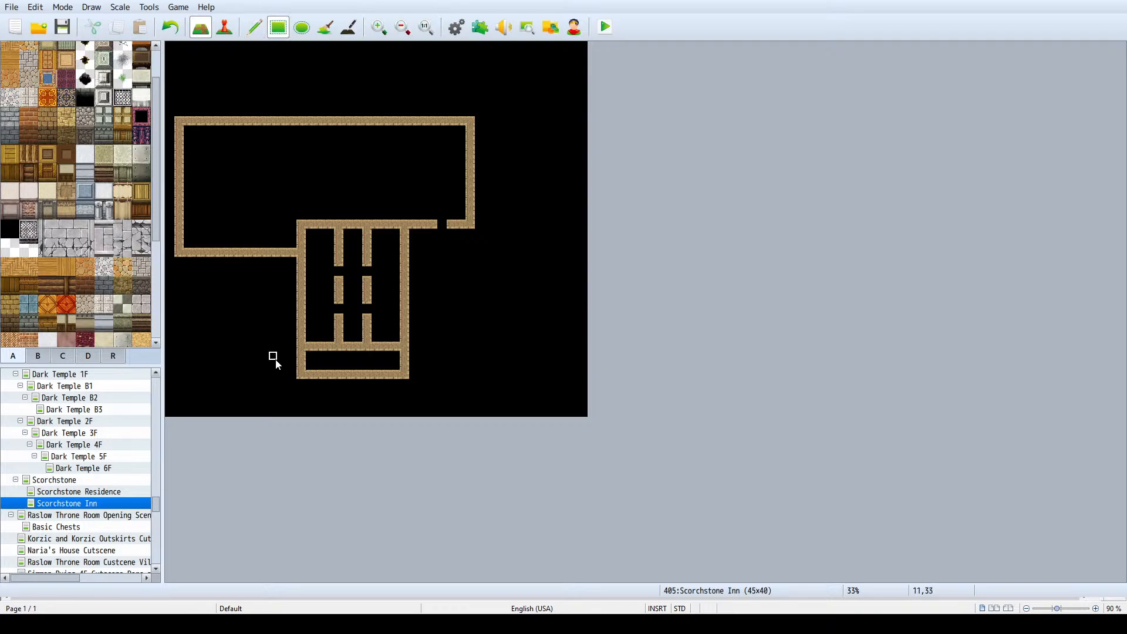
click(312, 349)
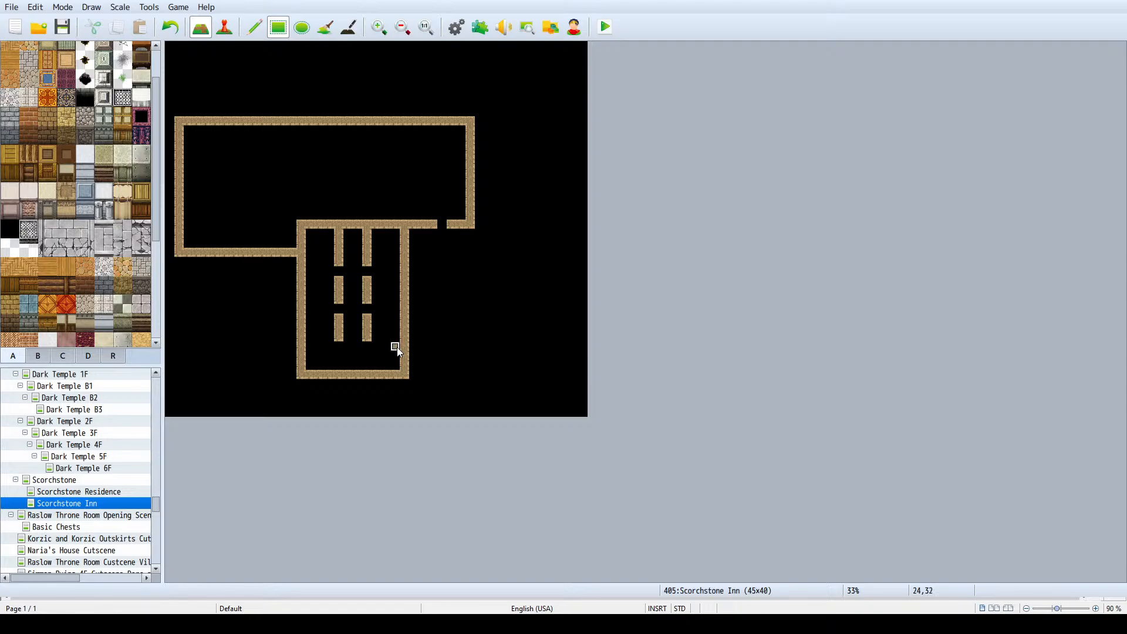
click(397, 347)
- Make both hallway walls solid down to the south wall and open the hallway's north end into the main hall
drag(369, 247, 371, 328)
click(356, 226)
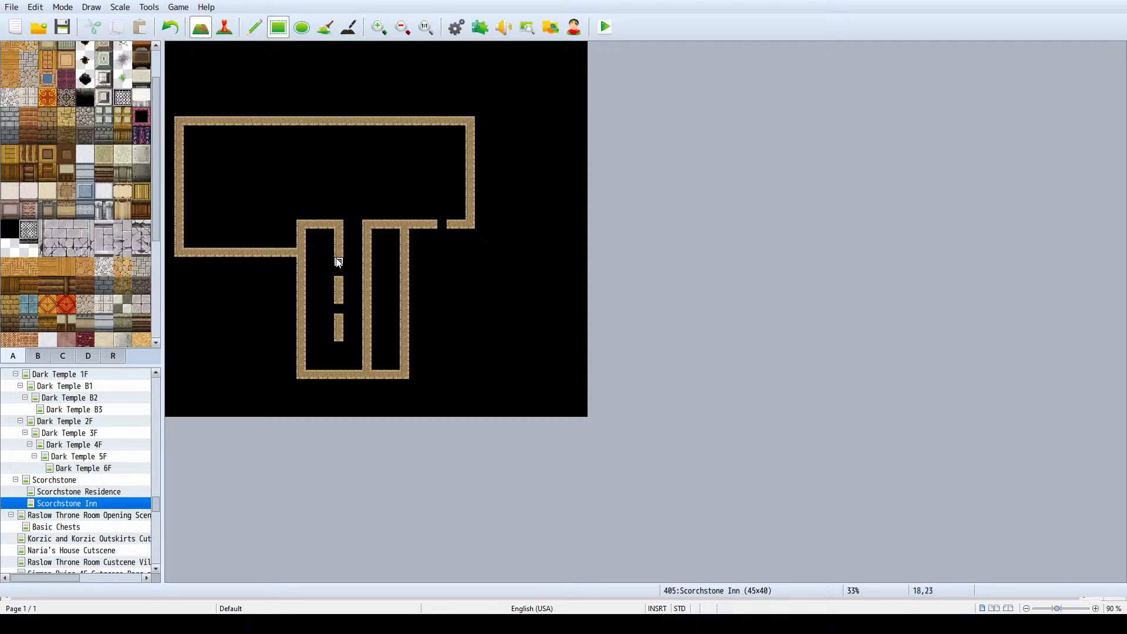
drag(343, 300, 340, 372)
- Open two two-tile doorways in each hallway wall and add a one-tile stub into the rooms beside every opening
drag(372, 274, 373, 280)
drag(337, 337, 374, 336)
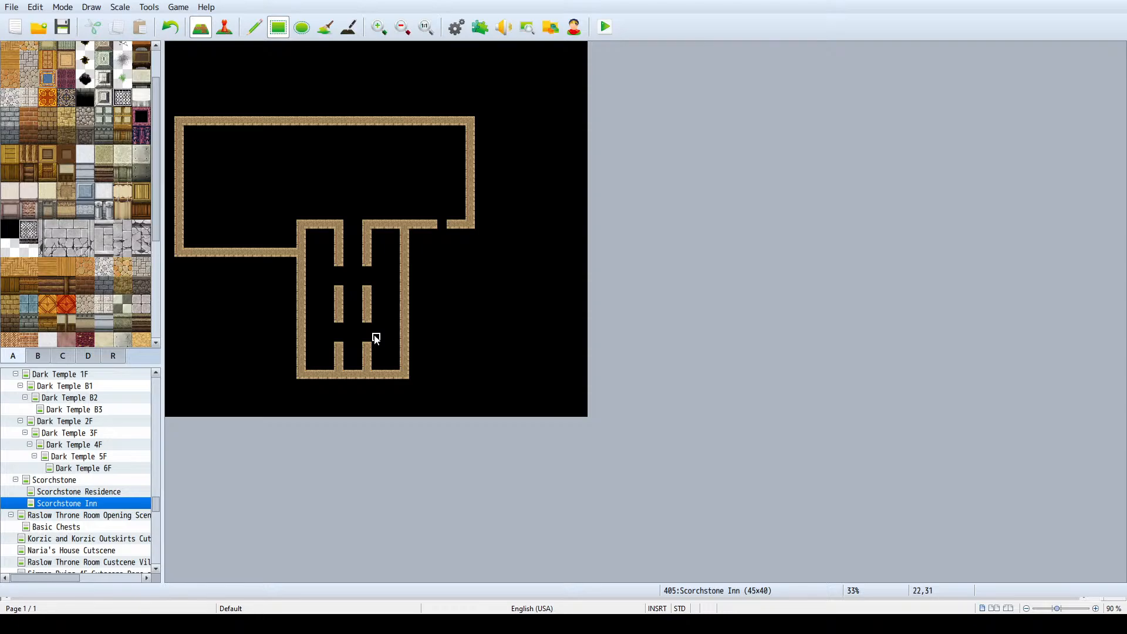
click(379, 262)
click(330, 262)
click(329, 290)
click(376, 290)
click(379, 319)
click(329, 319)
click(378, 349)
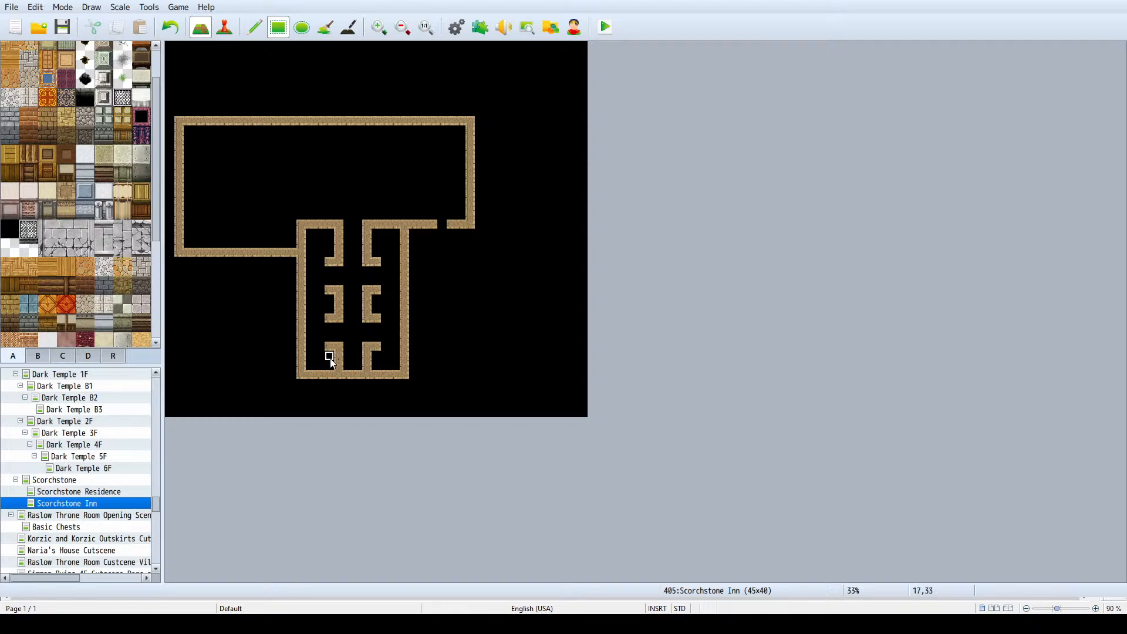
- Shift the lengthened southern section's south wall down by one tile and join the side and hallway walls to it
mouse_move(301, 378)
mouse_down()
mouse_move(415, 390)
mouse_move(302, 371)
mouse_up()
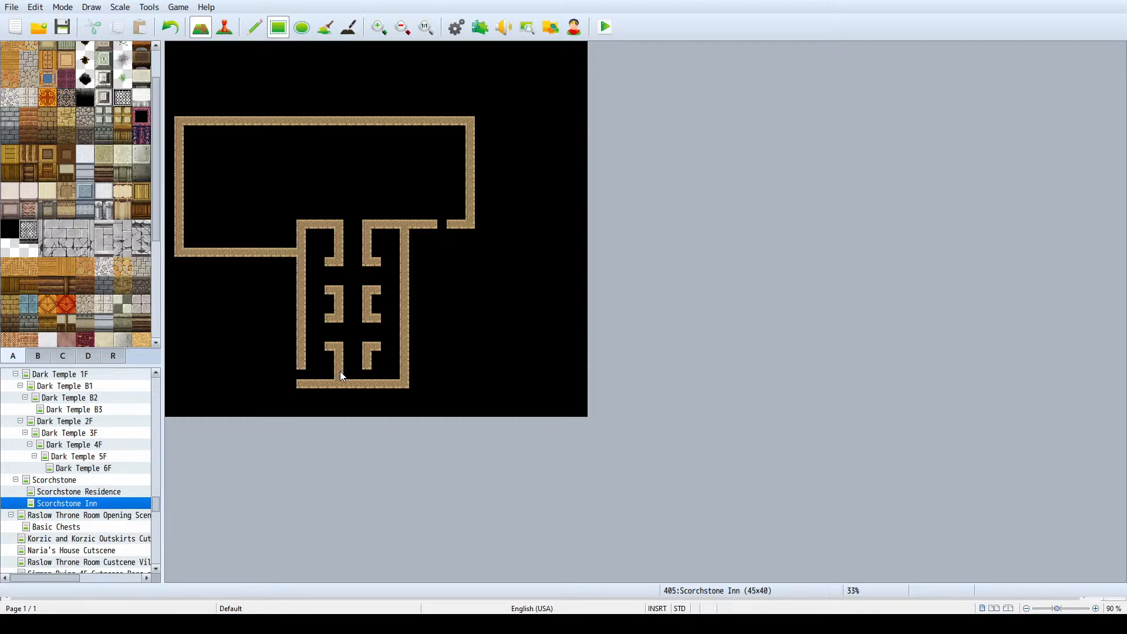
click(301, 372)
- Copy the entire inn layout and place it four tiles east and four tiles north
click(254, 27)
right_drag(178, 121, 472, 396)
click(506, 356)
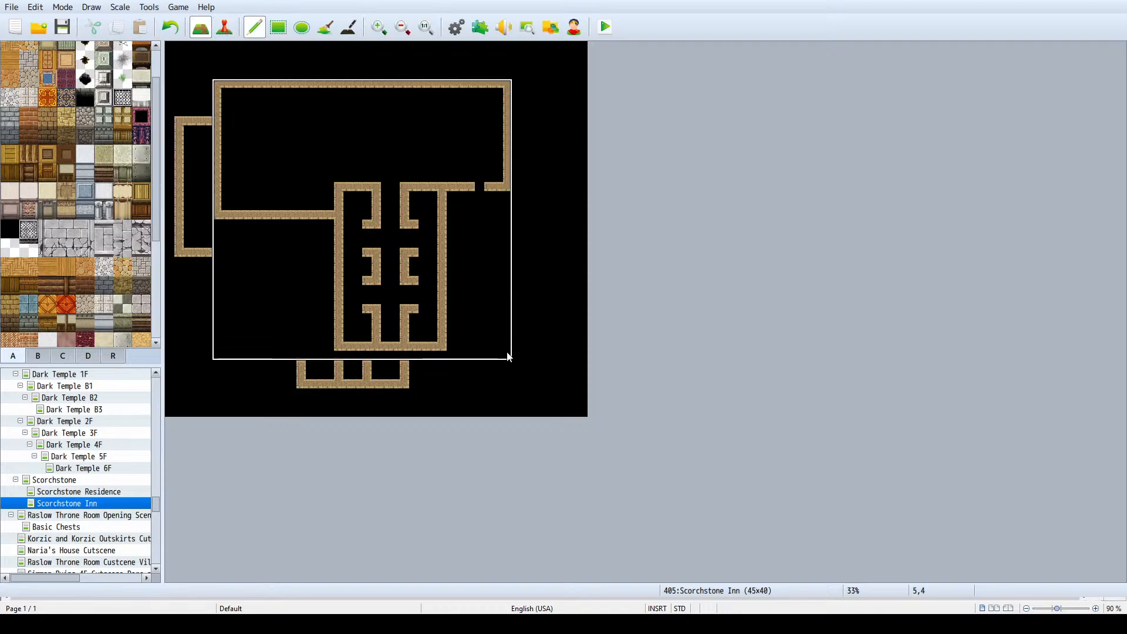
- Clear the leftover walls of the old layout west and south of the relocated inn
click(279, 27)
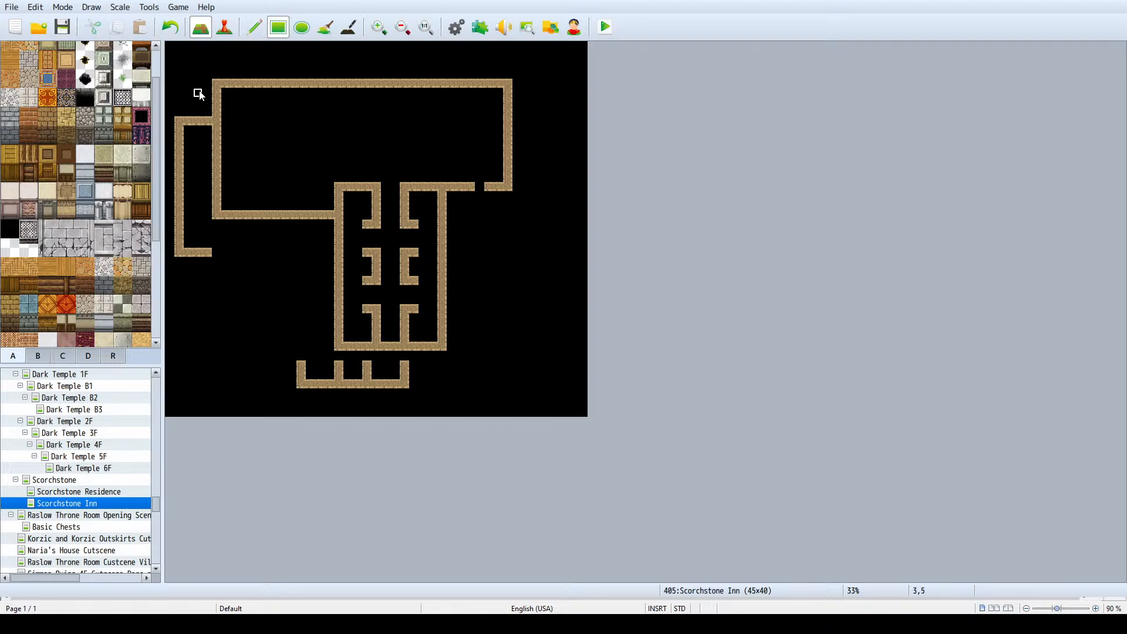
drag(204, 96, 157, 264)
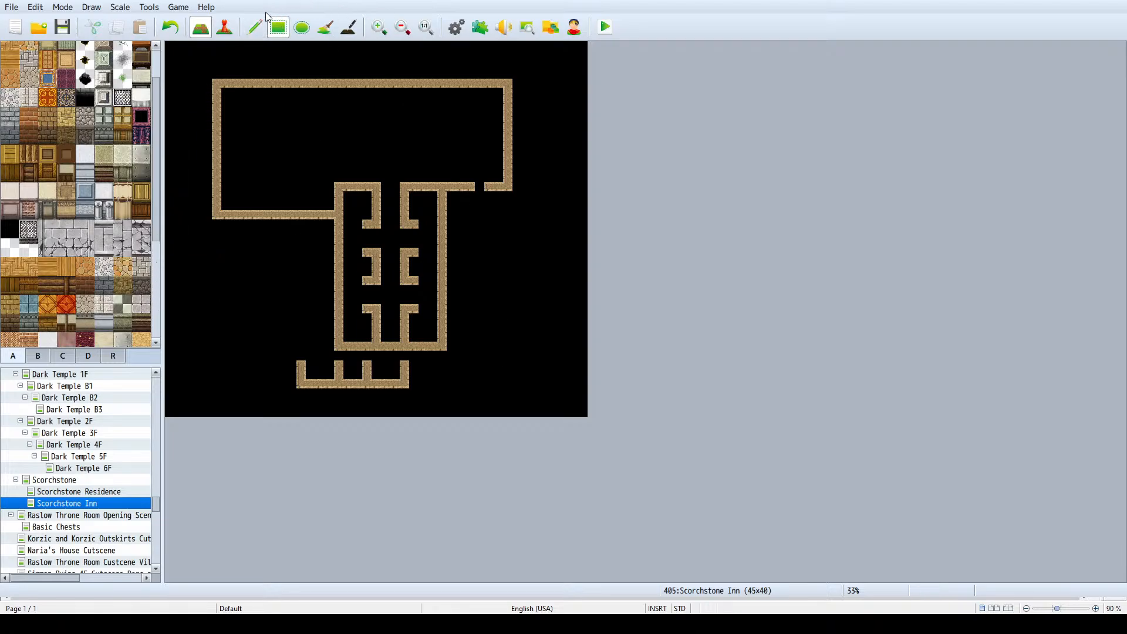
click(255, 27)
drag(275, 357, 534, 424)
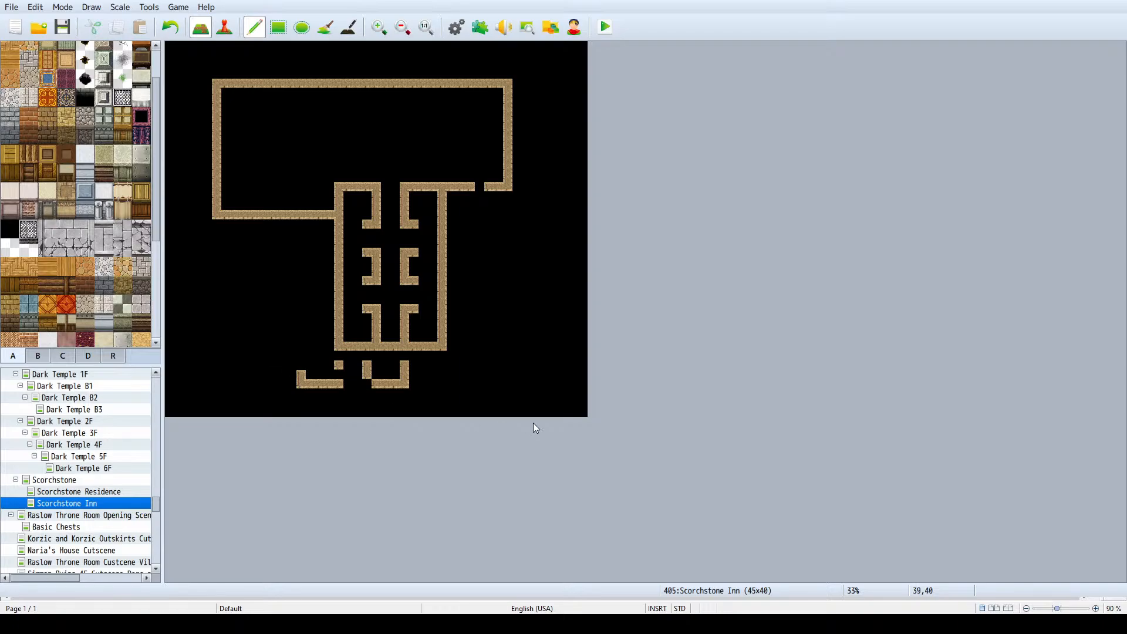
click(278, 27)
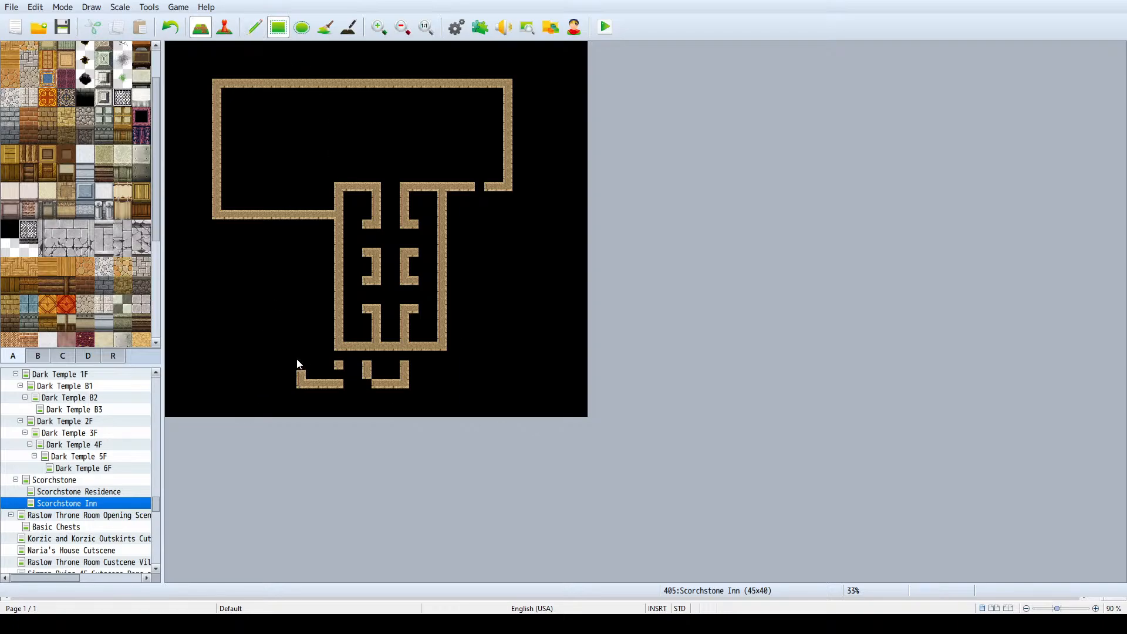
drag(298, 366, 451, 402)
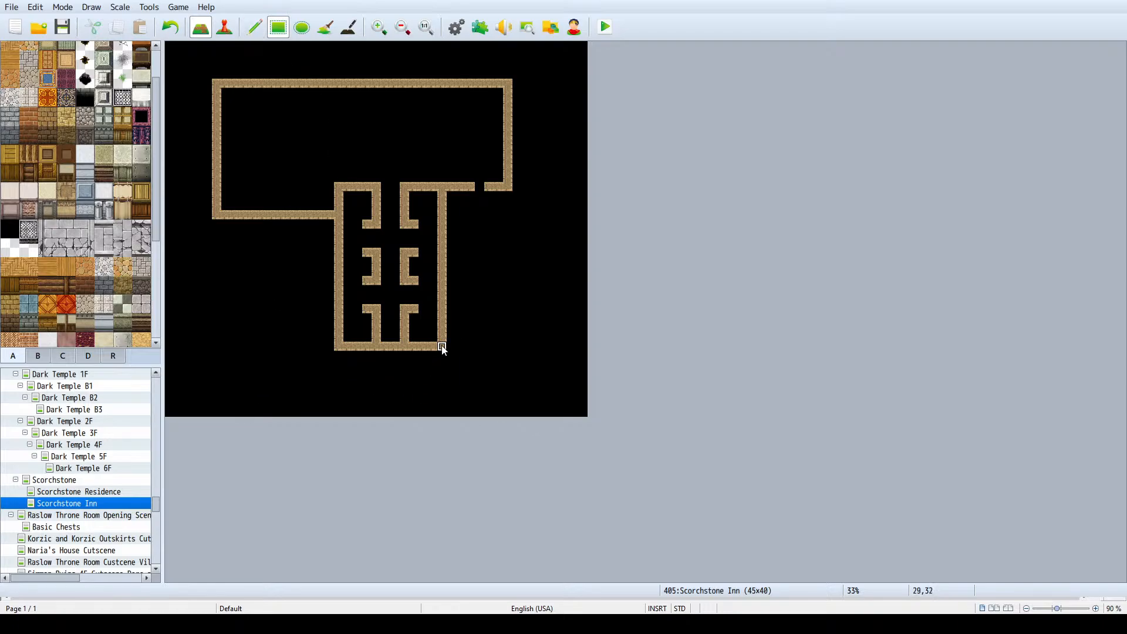
- Lengthen the southern section five tiles south, including its side and hallway walls, and close the doorway gaps in both hallway walls
mouse_move(443, 347)
mouse_down()
mouse_move(435, 388)
mouse_move(340, 389)
mouse_move(443, 400)
mouse_move(329, 388)
mouse_move(339, 390)
mouse_move(342, 358)
mouse_move(377, 352)
mouse_up()
key(ctrl+z)
key(ctrl+z)
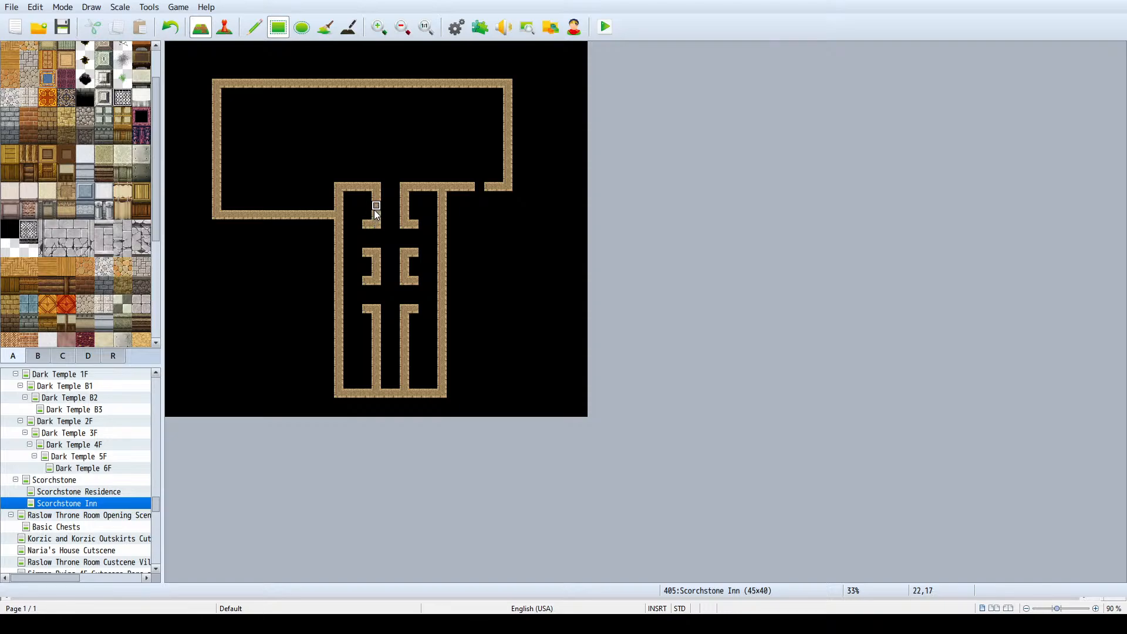
drag(374, 281, 371, 323)
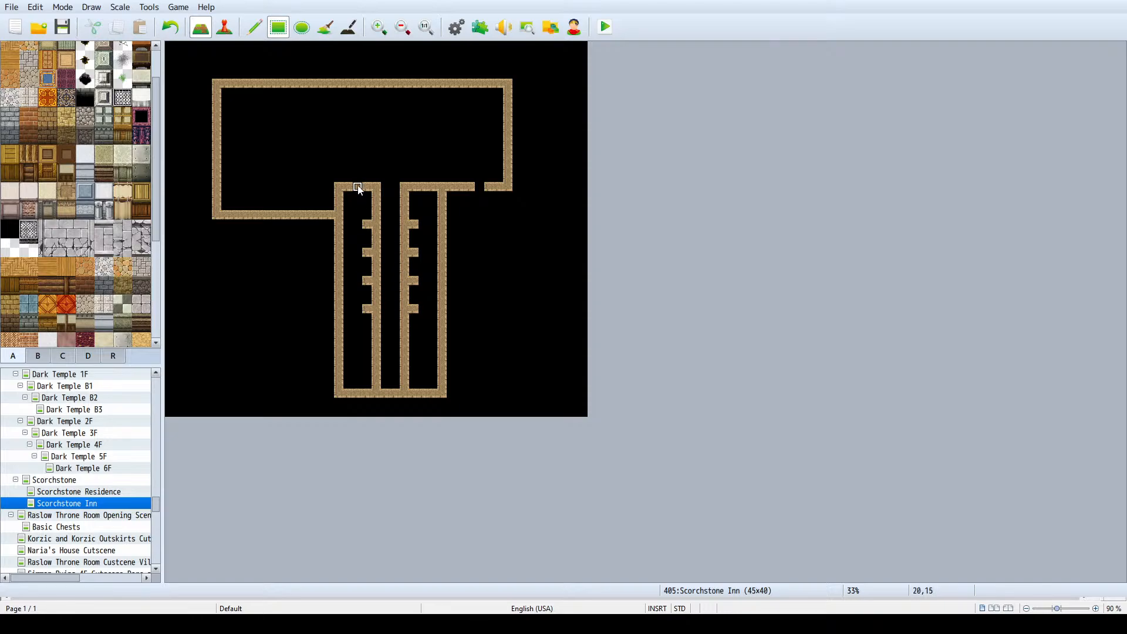
- Set the Scorchstone Inn map's width to 55 and fill the added area with the black tile
scroll(342, 244, down, 1)
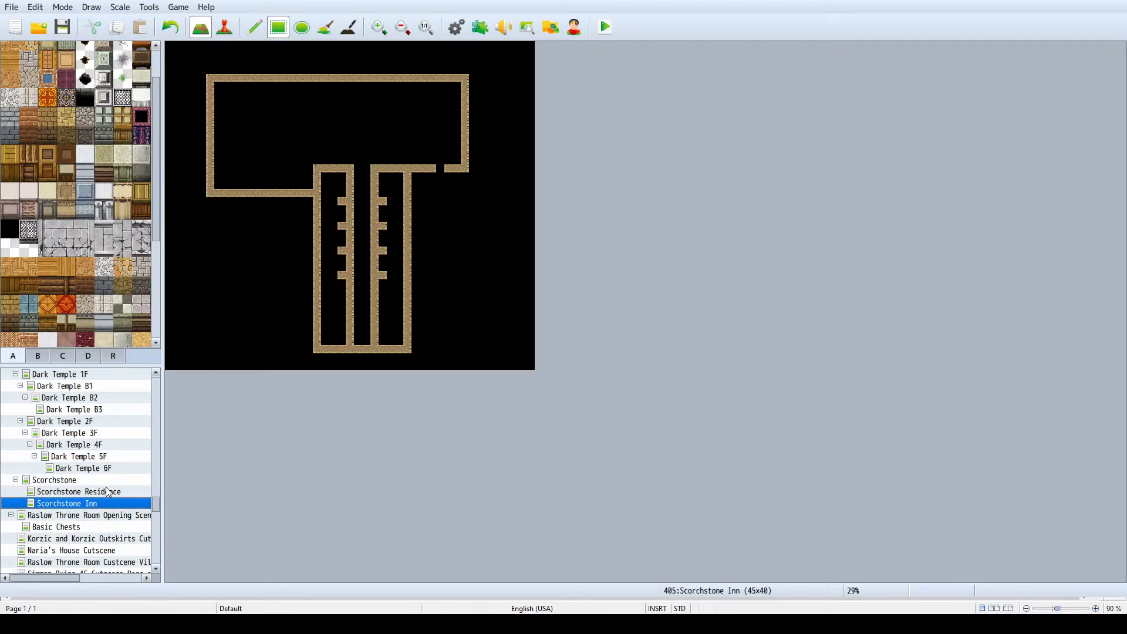
key(space)
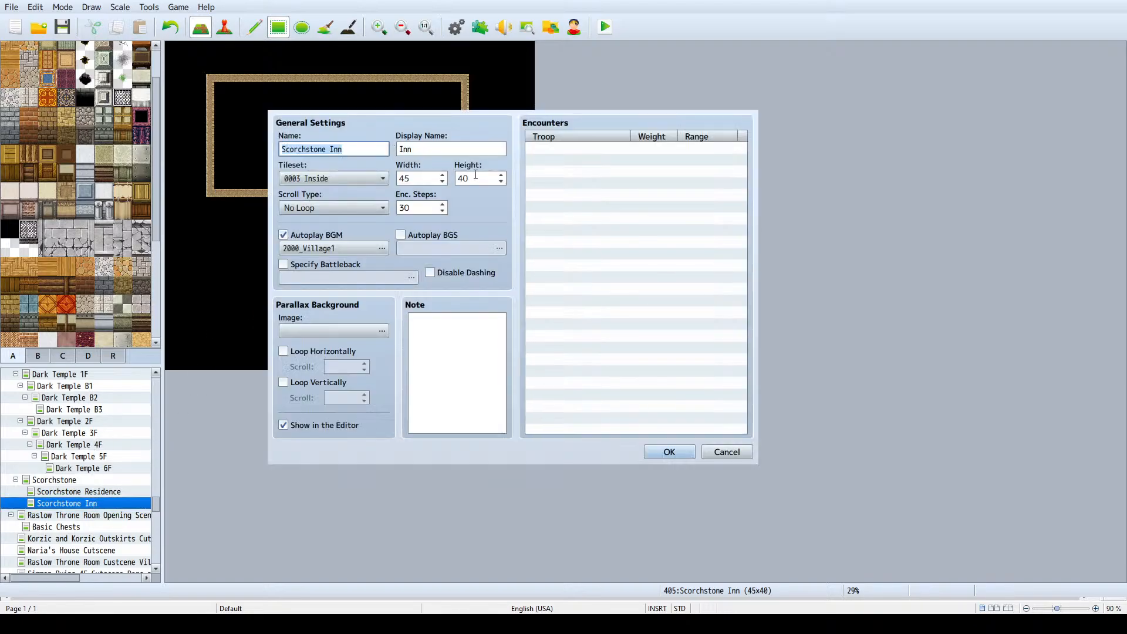
click(476, 175)
double_click(432, 176)
text(55)
key(Return)
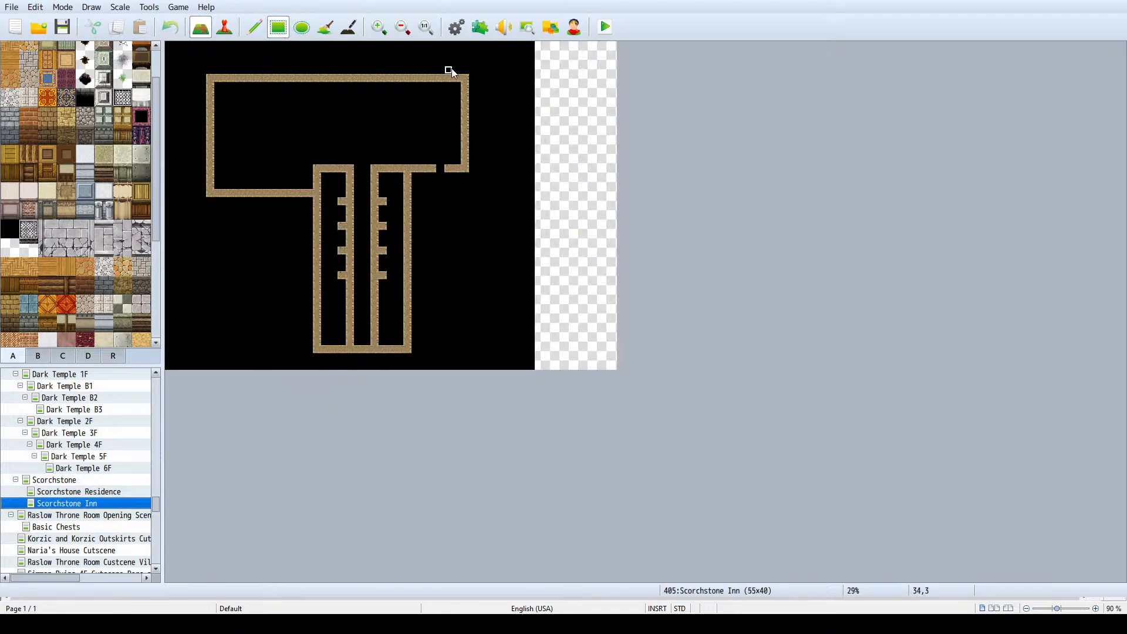
click(325, 27)
click(557, 139)
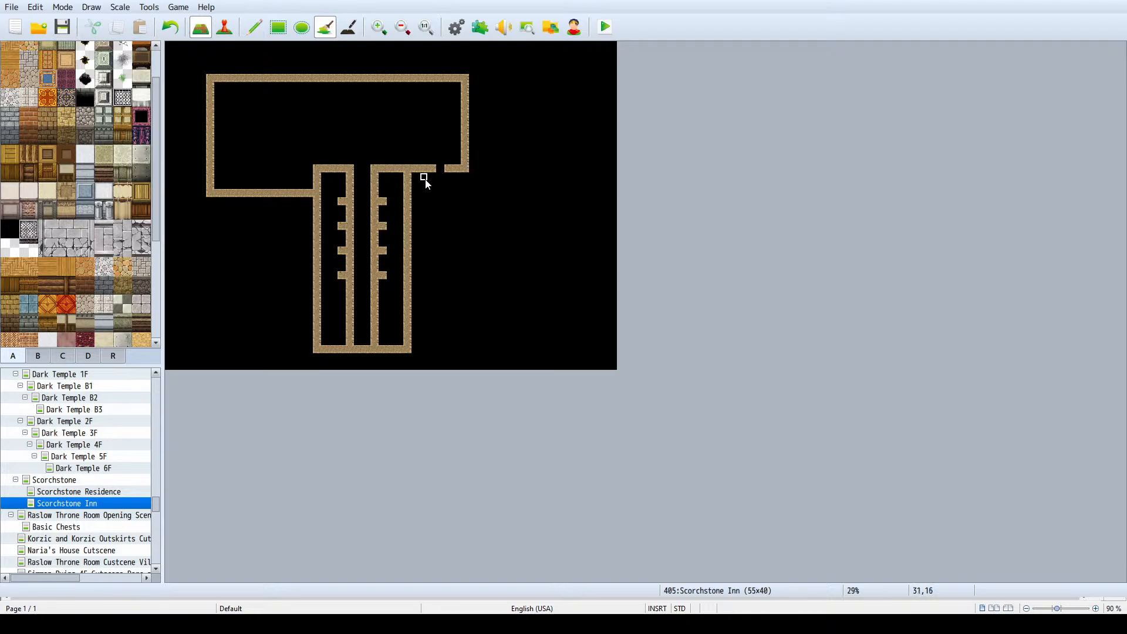
- Copy the entire inn layout six tiles east and clear the leftover walls on its west side
click(254, 27)
right_drag(201, 75, 483, 353)
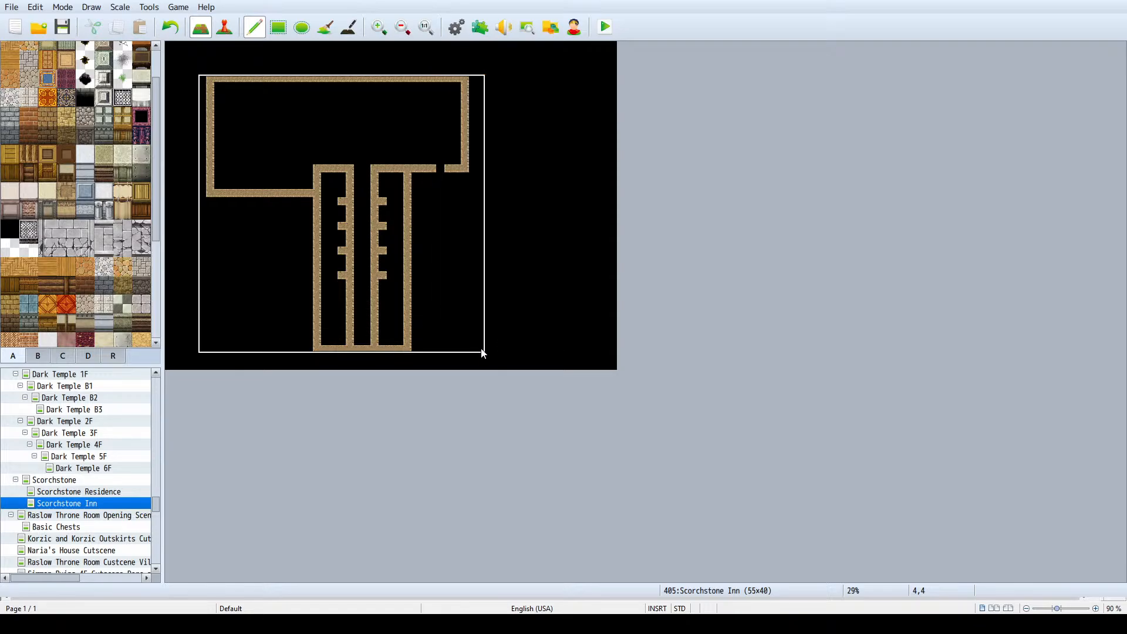
drag(482, 353, 532, 352)
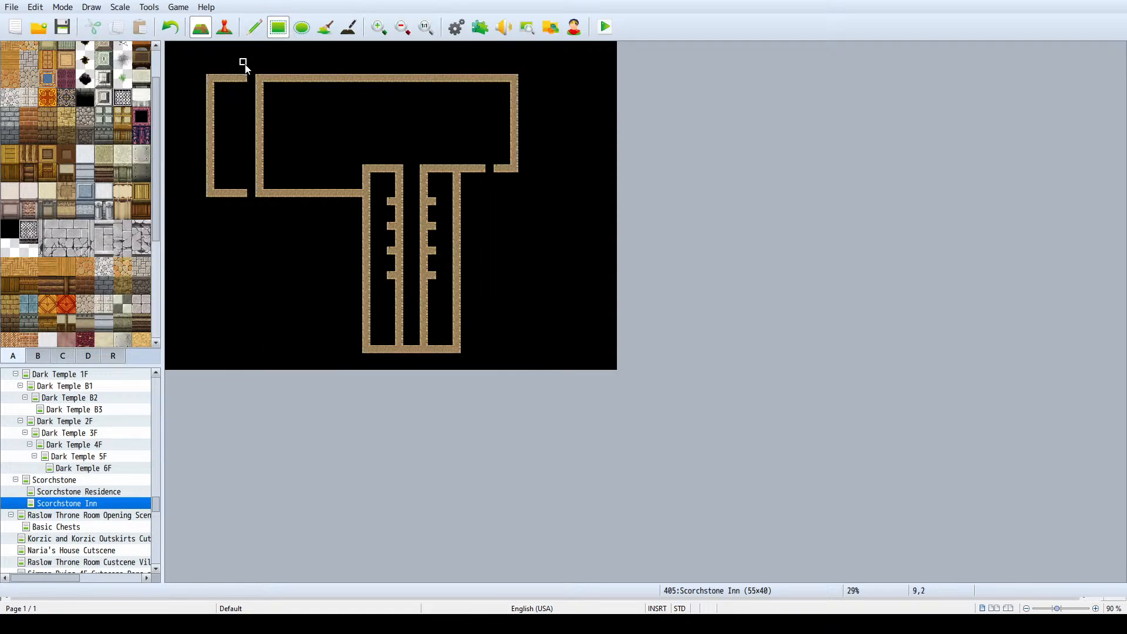
click(254, 27)
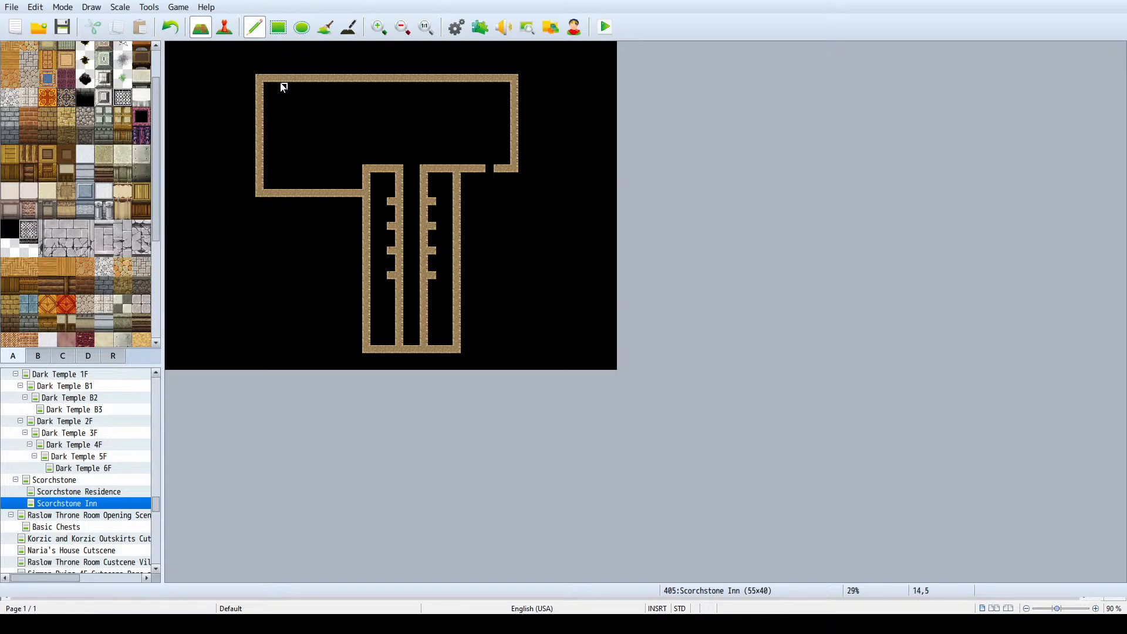
- Extend the inn's west wing eight tiles west with new north, south and west walls
click(278, 27)
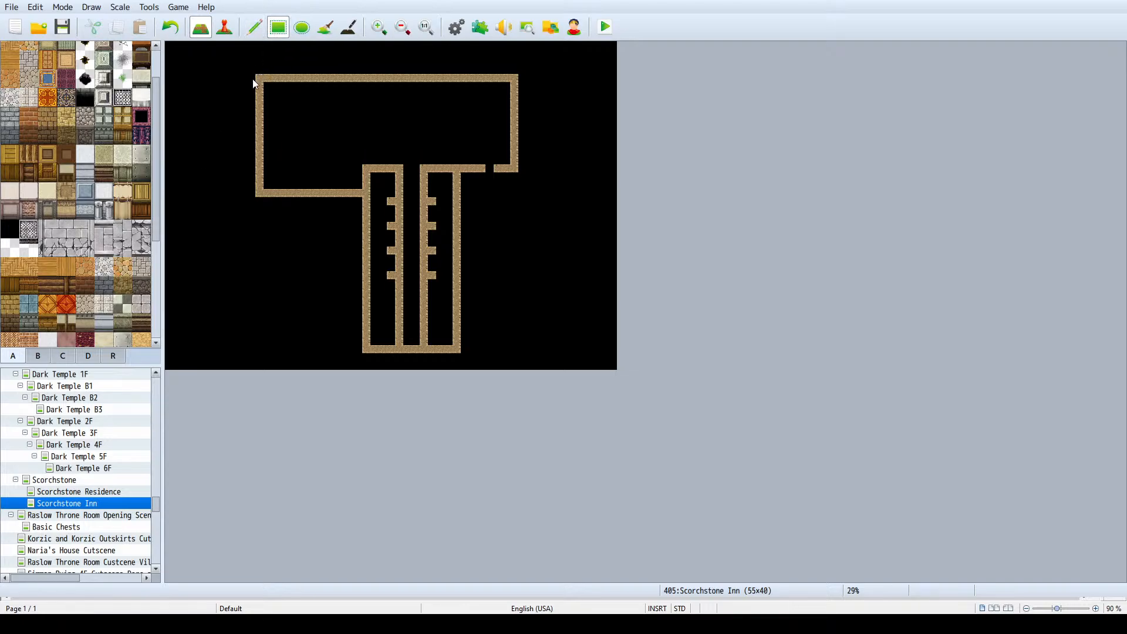
mouse_move(253, 79)
mouse_down()
mouse_move(191, 79)
mouse_move(185, 170)
mouse_move(191, 194)
mouse_move(262, 195)
mouse_up()
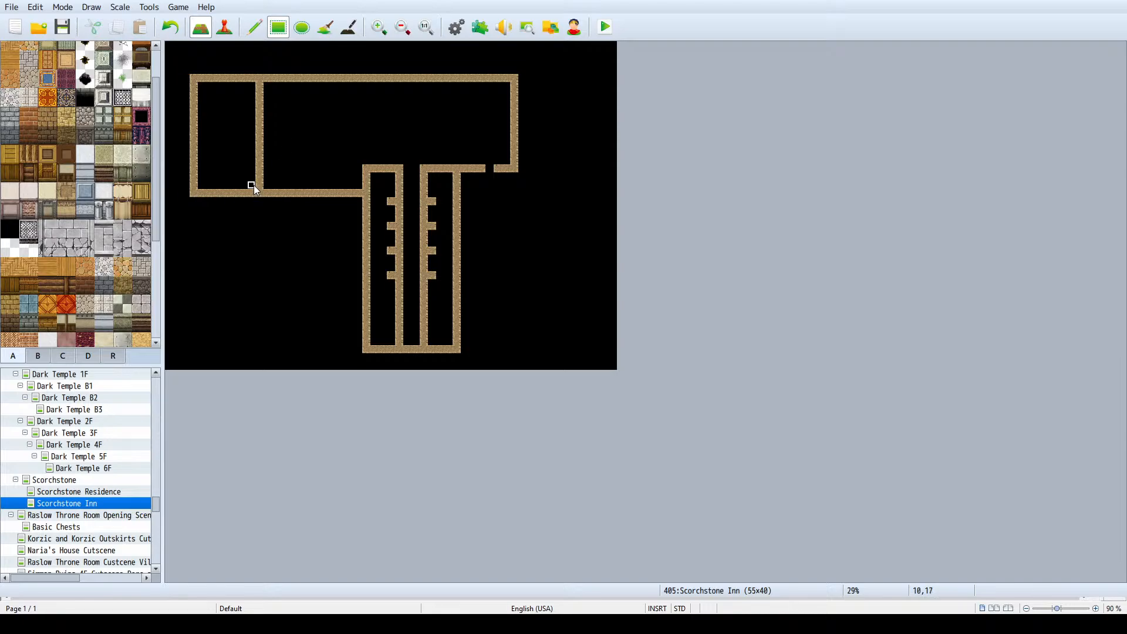
- Clear the west wing's inner wall and the guest-room stubs, and widen the southern section one tile on each side
drag(276, 100, 275, 86)
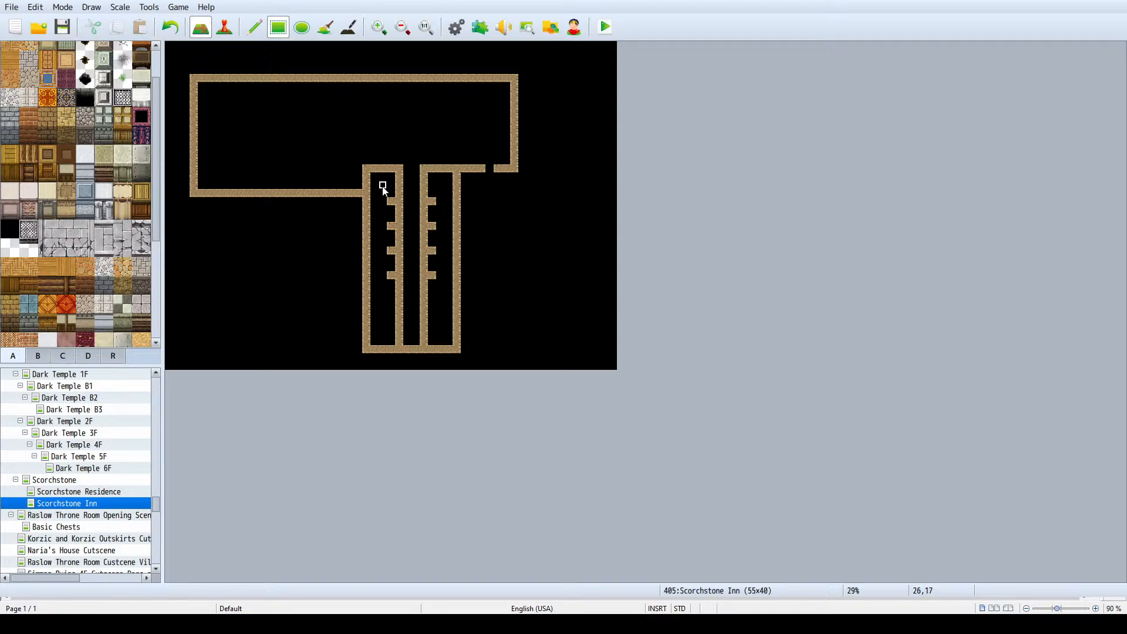
drag(382, 184, 394, 322)
drag(457, 177, 460, 347)
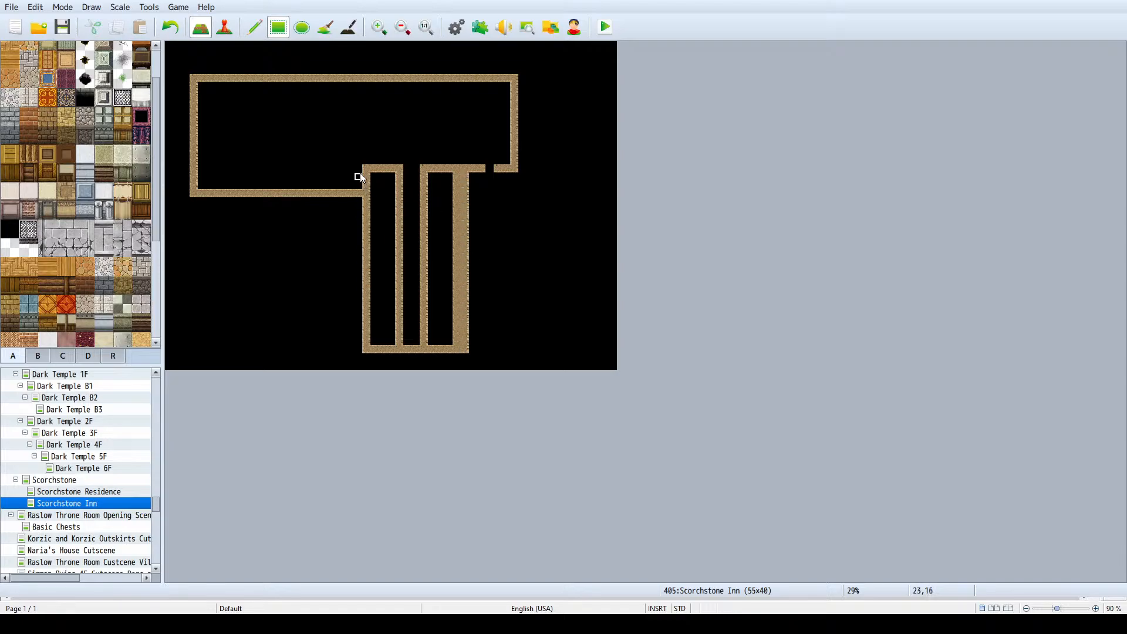
drag(360, 175, 360, 279)
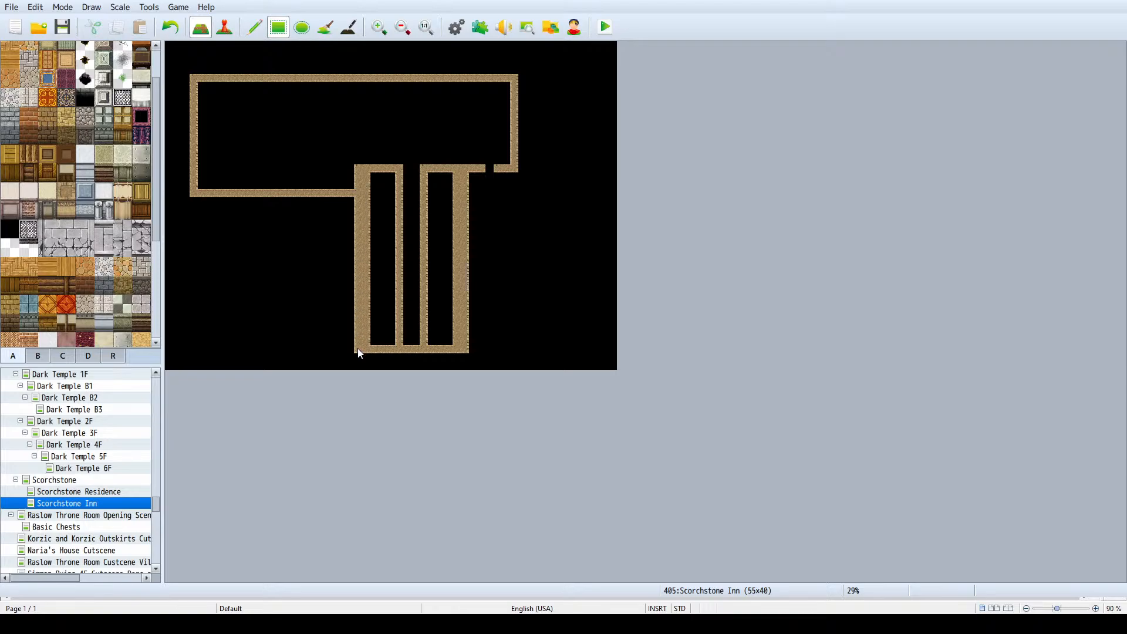
right_click(381, 318)
drag(368, 343, 380, 242)
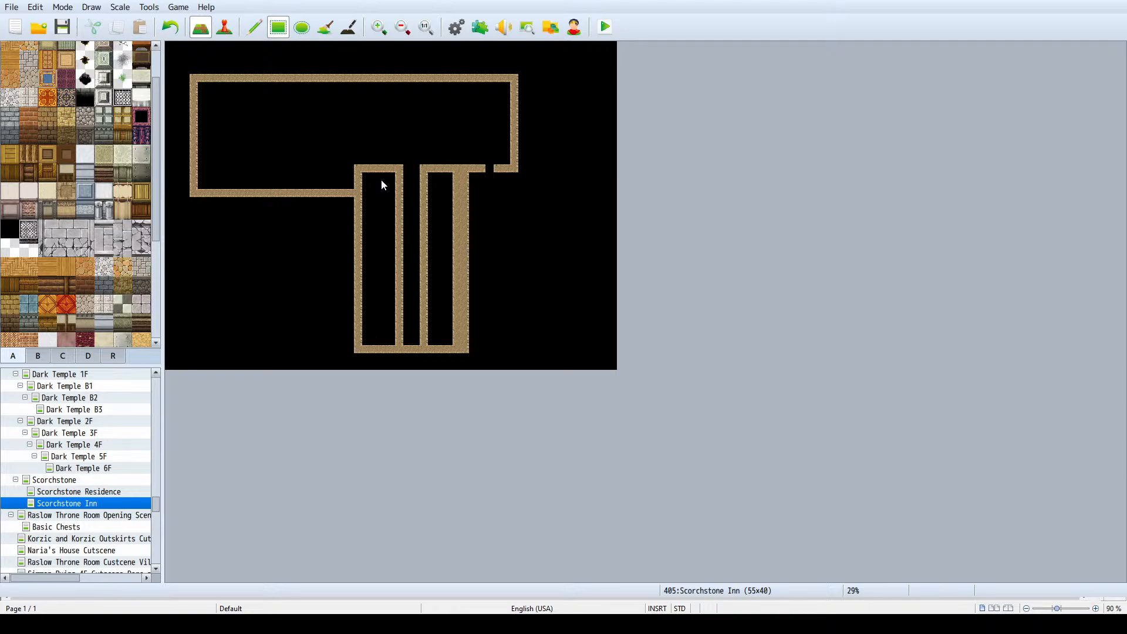
drag(456, 339, 456, 176)
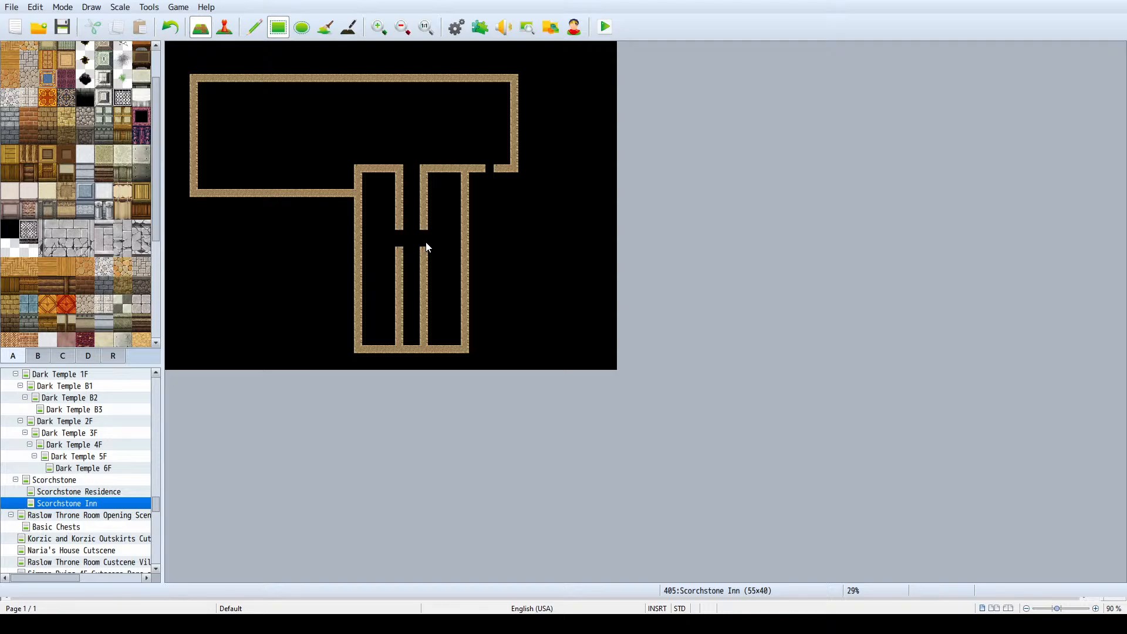
- Open lower doorways in both hallway walls, add two-tile stub walls beside the openings, and try a cross wall in the east rooms
click(400, 299)
drag(409, 301, 435, 290)
drag(399, 228, 446, 230)
mouse_move(392, 301)
mouse_down()
mouse_move(435, 302)
mouse_move(457, 279)
mouse_up()
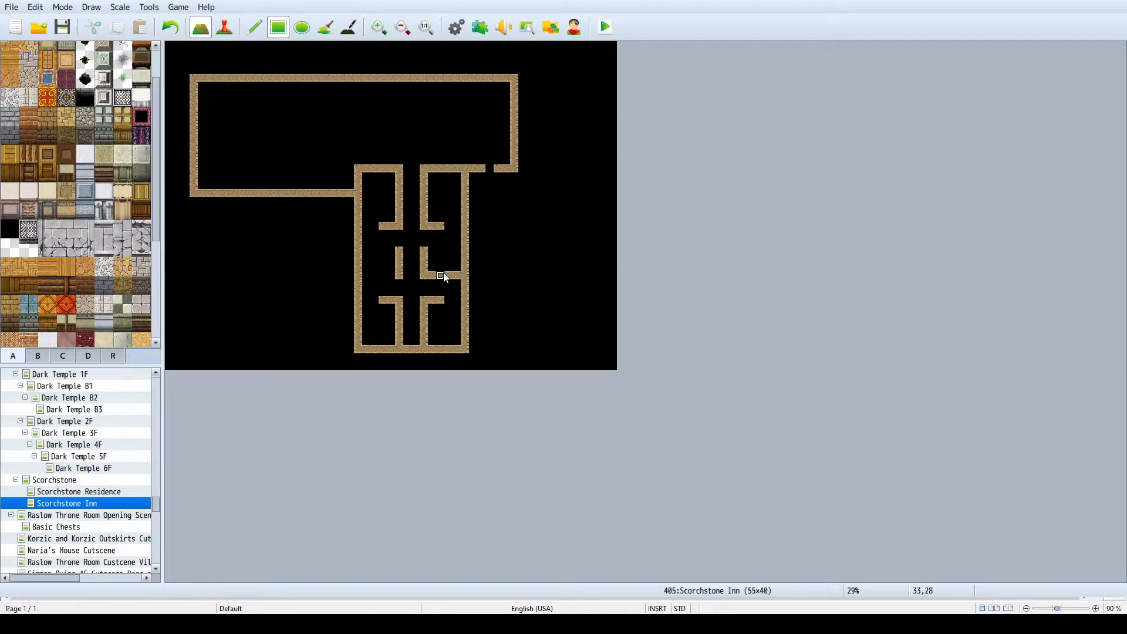
key(ctrl+z)
- Try cross walls between the guest rooms on both sides, undo them, and rework the upper hallway walls and stubs
mouse_move(398, 261)
mouse_down()
mouse_move(369, 268)
mouse_move(386, 276)
mouse_move(364, 274)
mouse_up()
right_click(417, 278)
drag(399, 254, 399, 234)
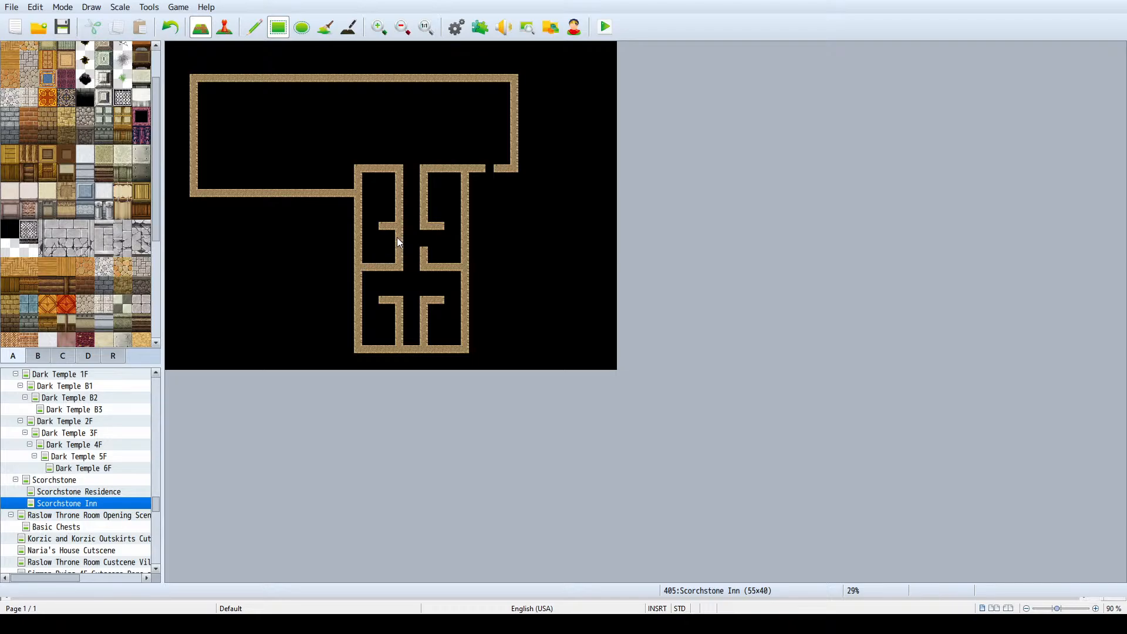
key(ctrl+z)
key(ctrl+z)
mouse_move(441, 244)
mouse_down()
mouse_move(416, 274)
mouse_move(398, 246)
mouse_move(398, 259)
mouse_move(392, 226)
mouse_move(426, 257)
mouse_move(452, 252)
mouse_move(435, 226)
mouse_up()
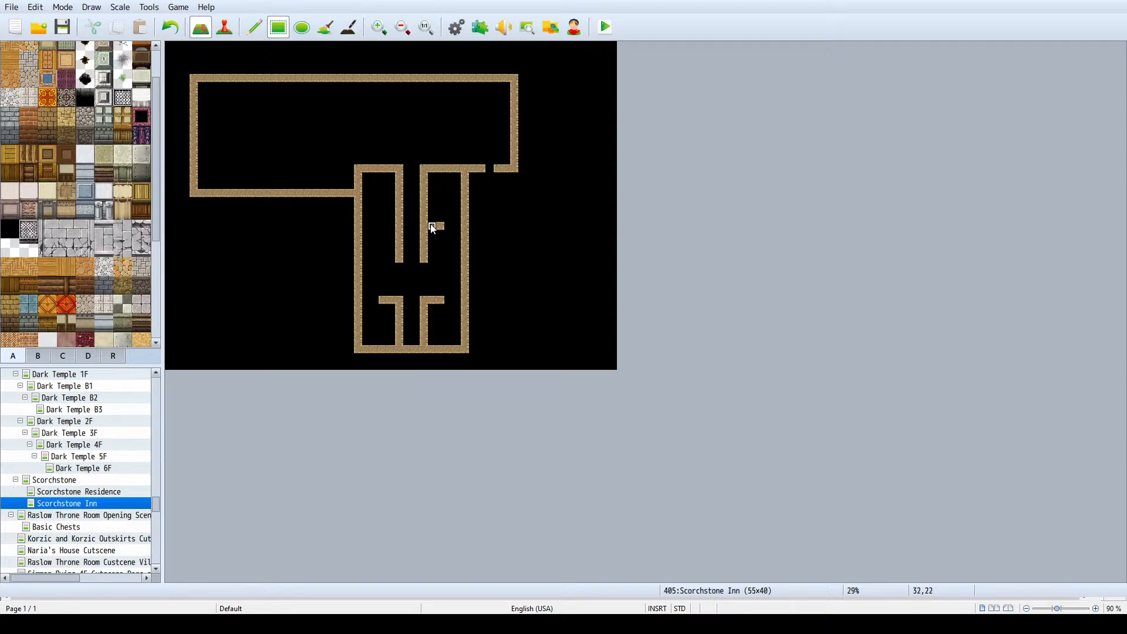
click(433, 228)
- Set the Scorchstone Inn map's height to 50
key(space)
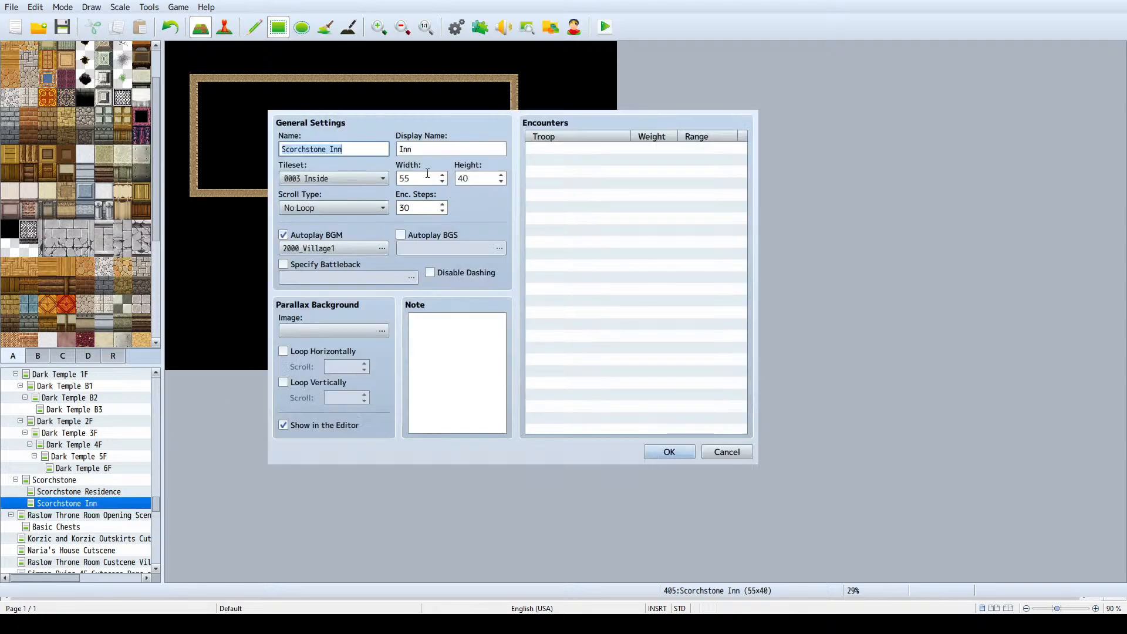
double_click(481, 177)
text(4)
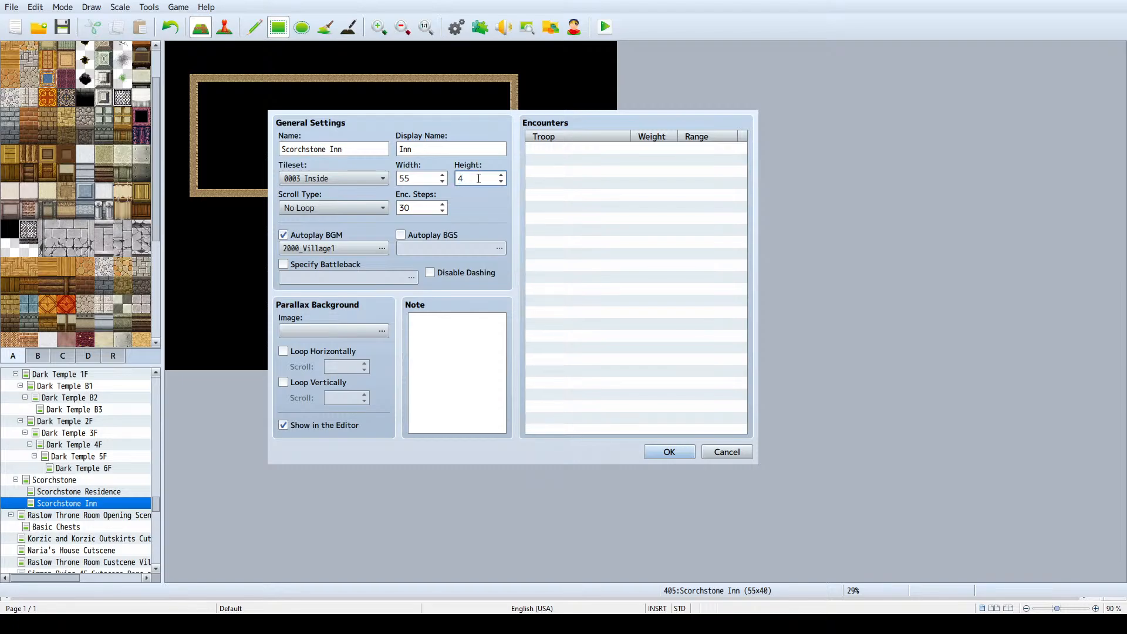
text(50)
key(Return)
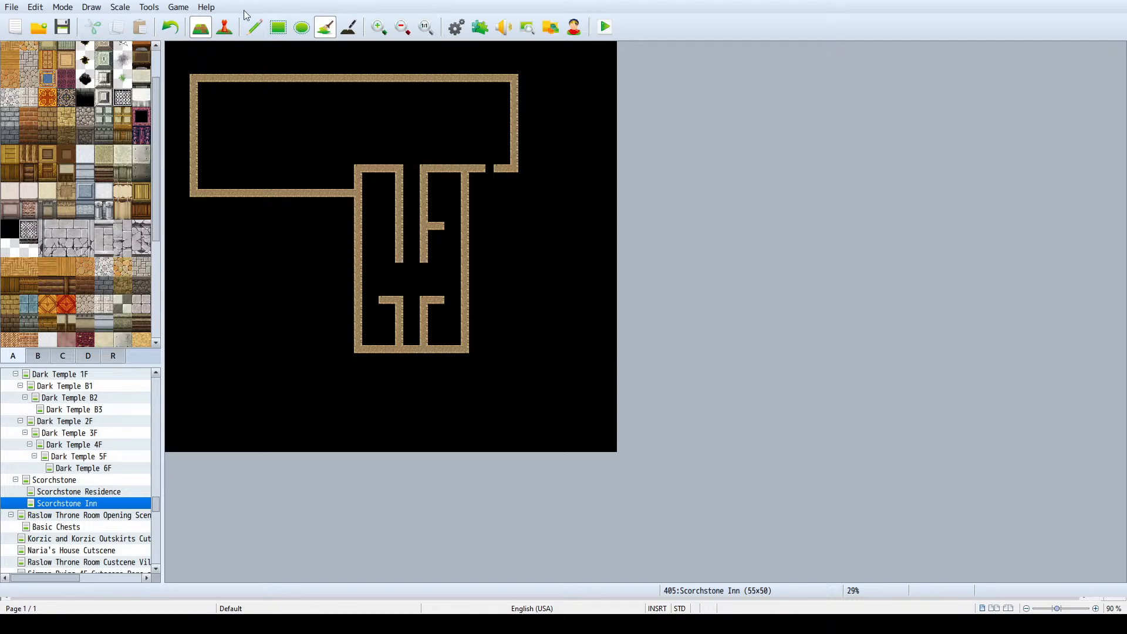
- Lengthen the southern section by copying its lower end, with outer and hallway walls, six tiles farther south
click(252, 26)
drag(359, 355, 469, 358)
right_click(465, 383)
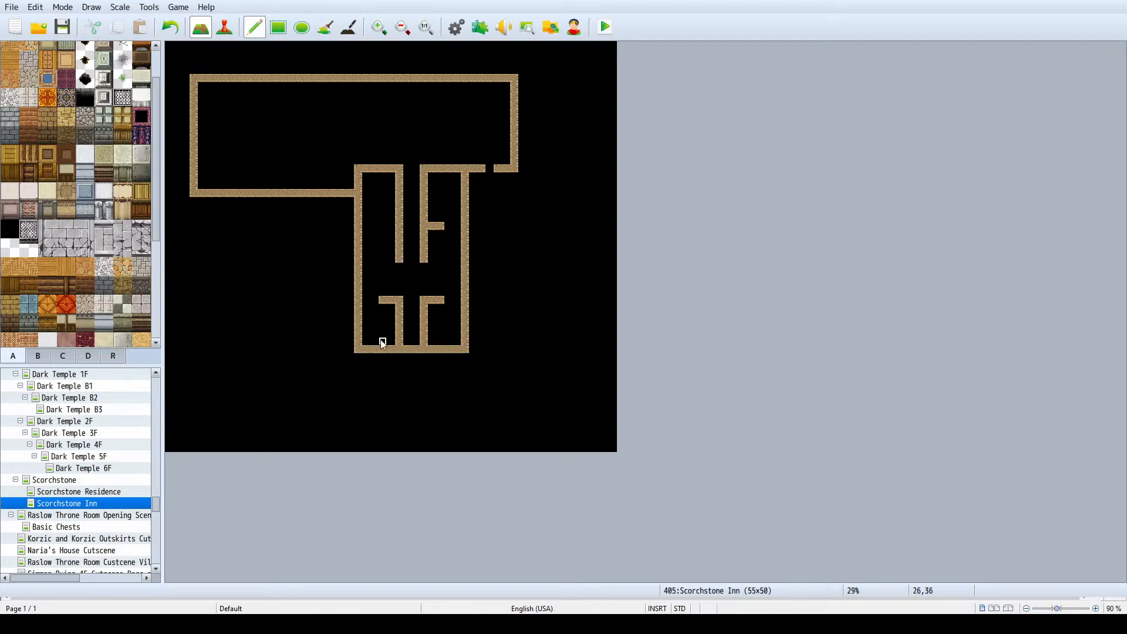
right_drag(360, 348, 465, 302)
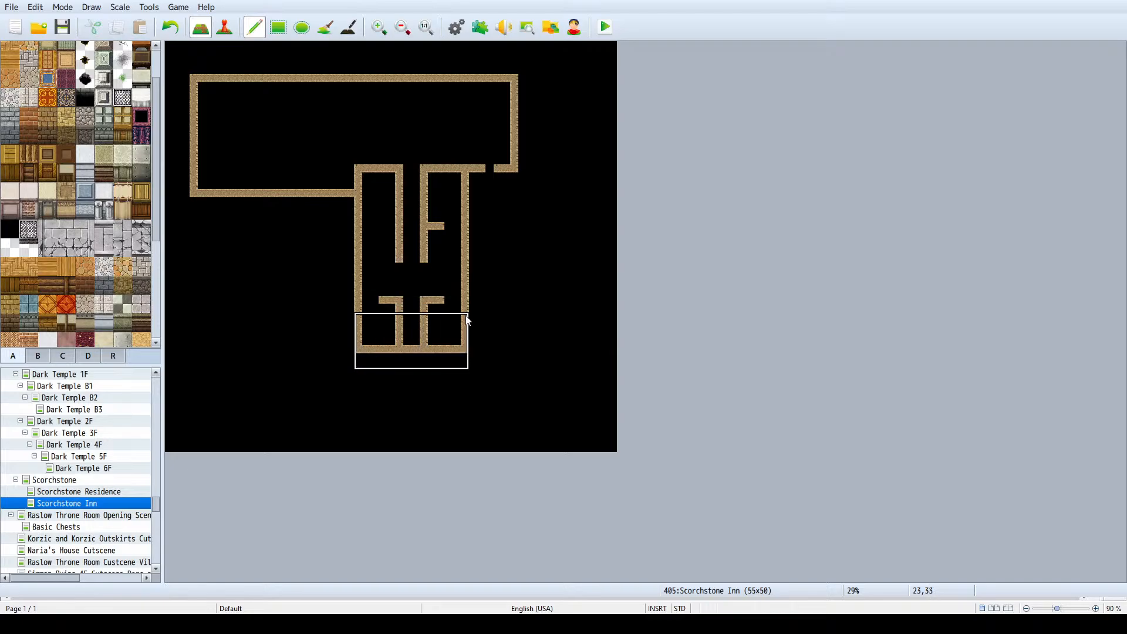
click(464, 351)
right_click(464, 352)
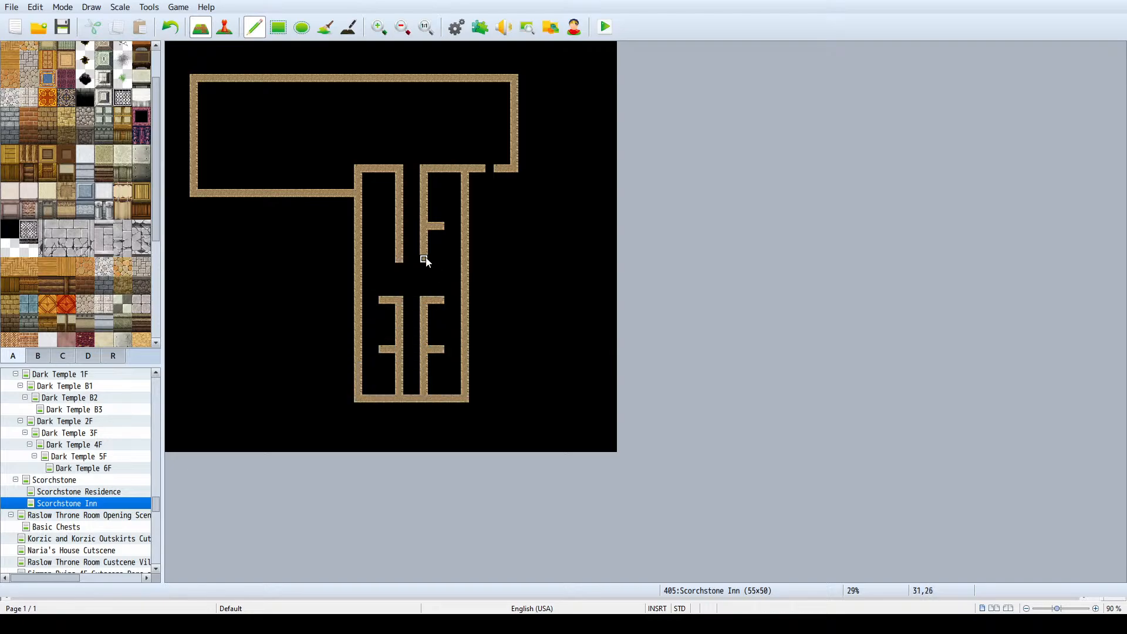
- Divide the rooms on both sides of the hallway with two cross walls, remove leftover stubs, and open doorways in the hallway walls
mouse_move(424, 266)
mouse_down()
mouse_move(424, 281)
mouse_move(369, 286)
mouse_up()
click(457, 285)
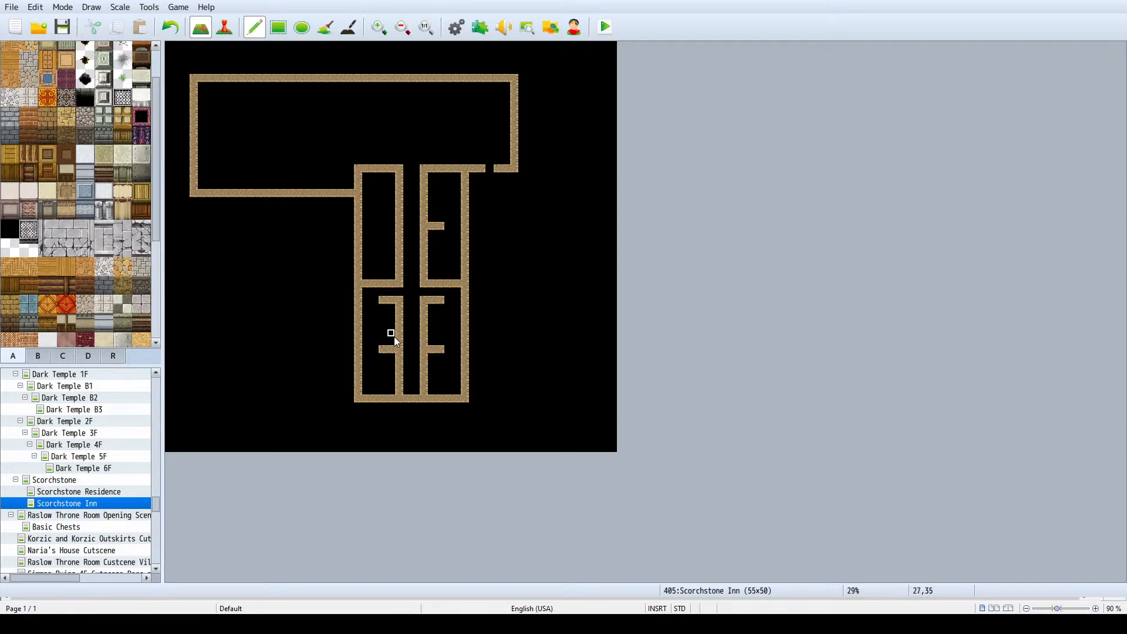
drag(400, 343, 365, 343)
mouse_move(458, 345)
mouse_down()
mouse_move(380, 352)
mouse_move(403, 385)
mouse_move(427, 381)
mouse_up()
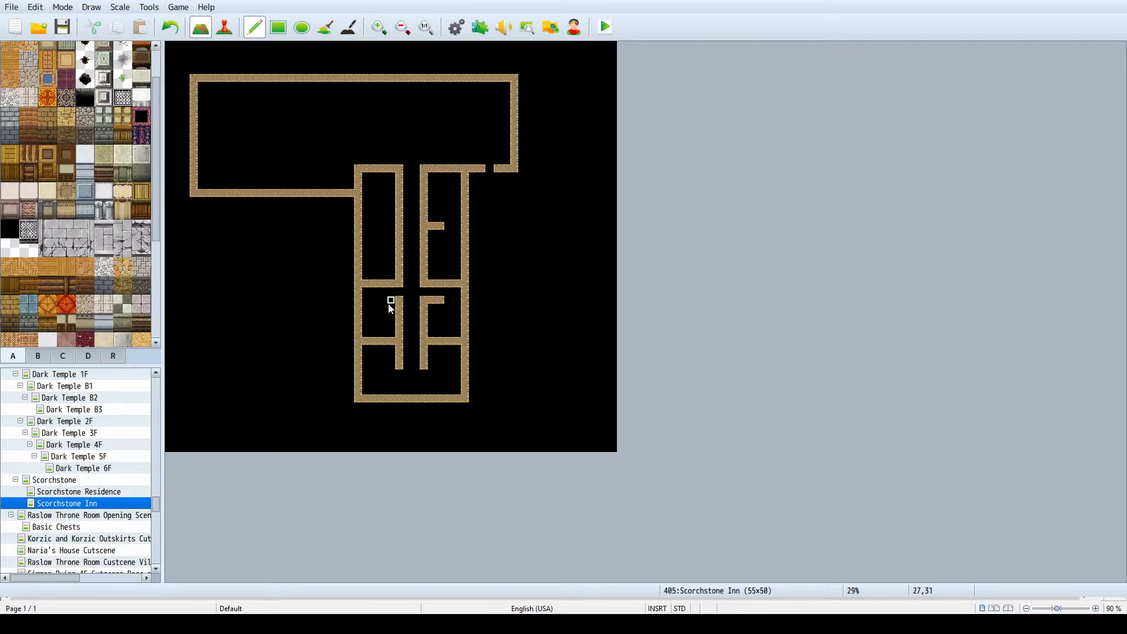
drag(442, 302, 428, 302)
drag(398, 221, 399, 231)
- Clear all partitions inside the southern section and redraw both hallway walls straight down to the south wall
click(278, 28)
mouse_move(364, 351)
mouse_down()
mouse_move(396, 245)
mouse_move(399, 360)
mouse_move(427, 246)
mouse_up()
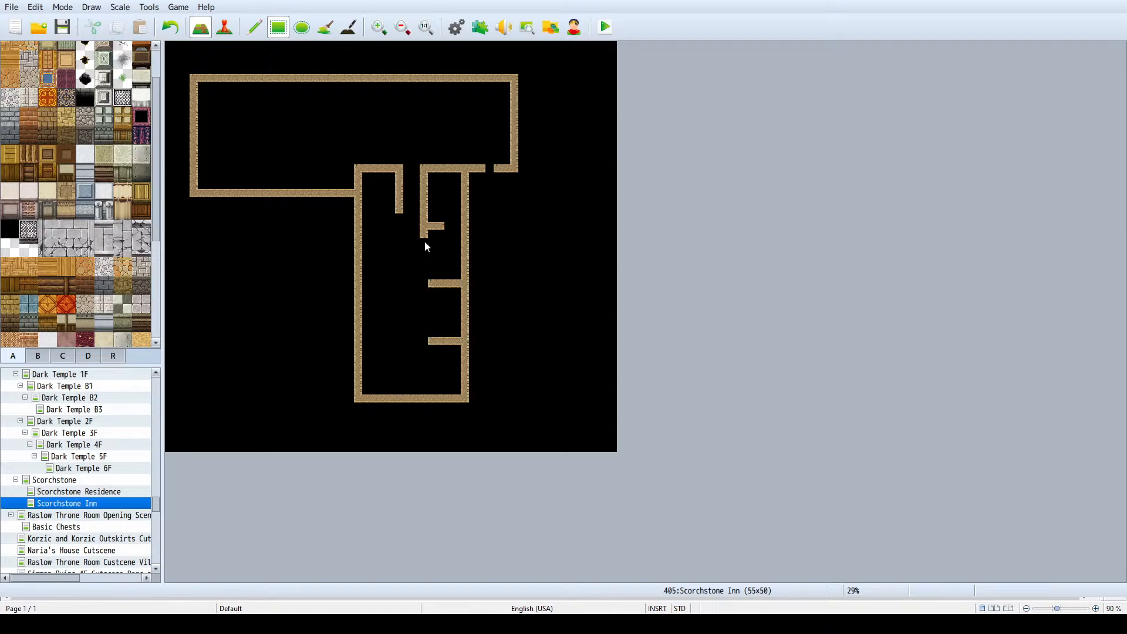
click(424, 177)
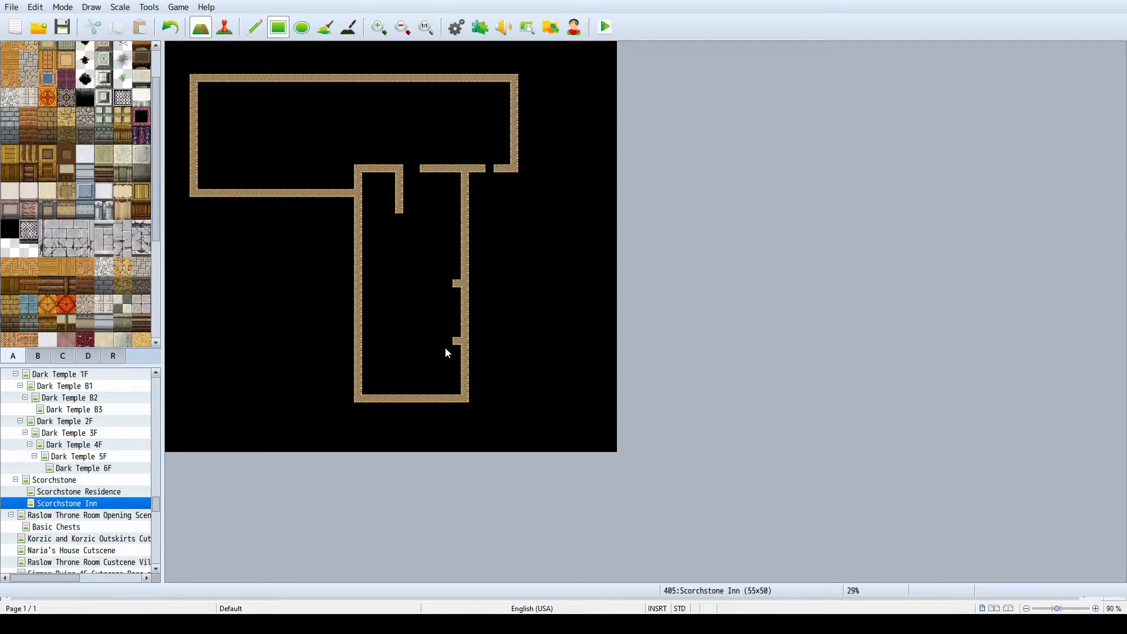
drag(460, 284, 459, 358)
drag(424, 168, 423, 392)
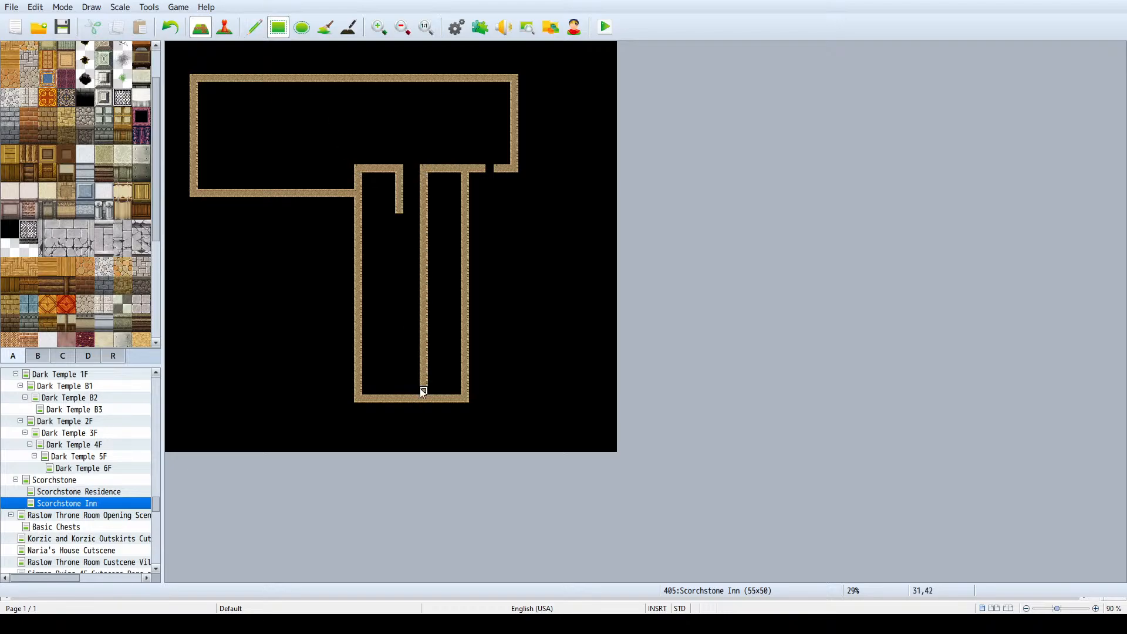
drag(401, 213, 400, 399)
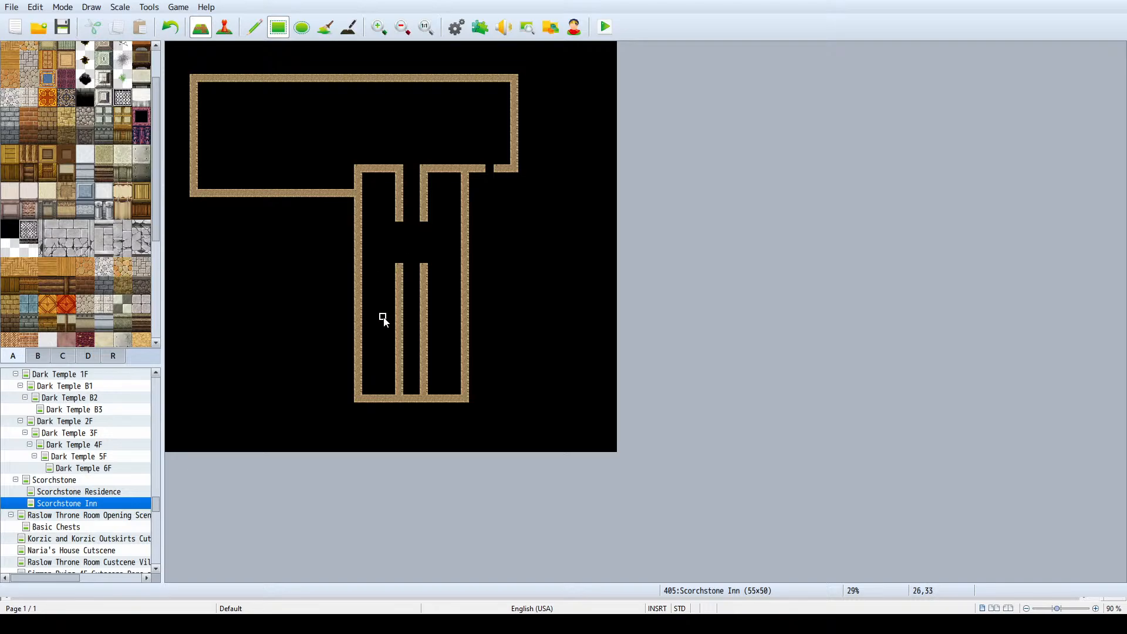
- Split the rooms on both sides of the hallway with a cross wall and add short stub walls beside the hallway openings
mouse_move(383, 323)
mouse_down()
mouse_move(427, 350)
mouse_move(457, 317)
mouse_up()
right_click(424, 316)
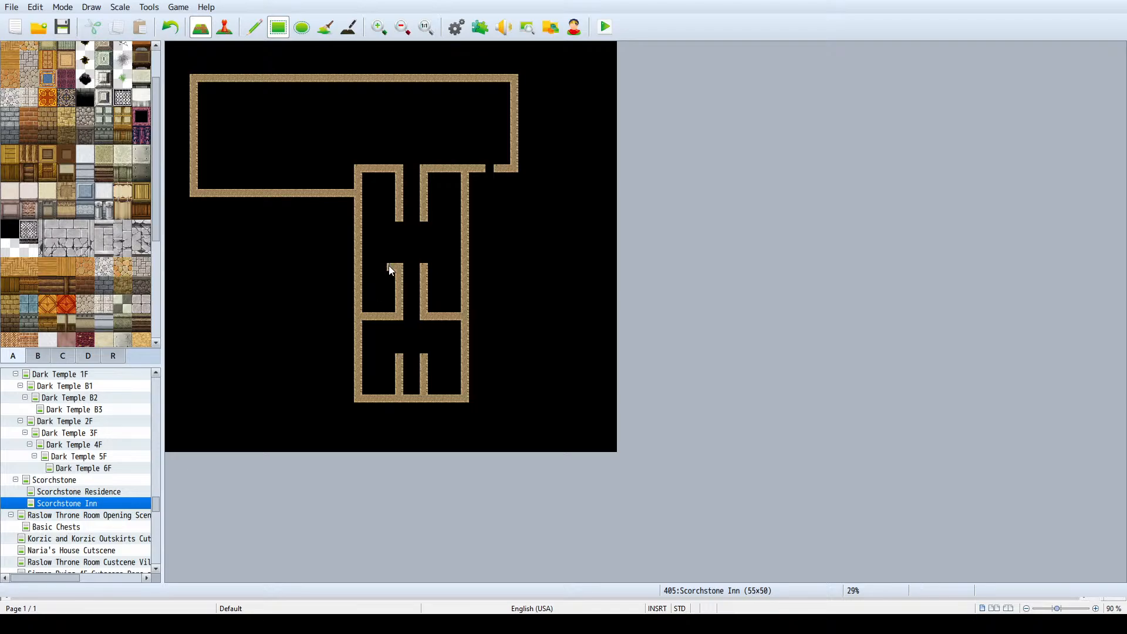
drag(383, 267, 448, 268)
drag(427, 219, 425, 227)
drag(398, 224, 384, 223)
mouse_move(400, 352)
mouse_down()
mouse_move(382, 351)
mouse_move(446, 351)
mouse_up()
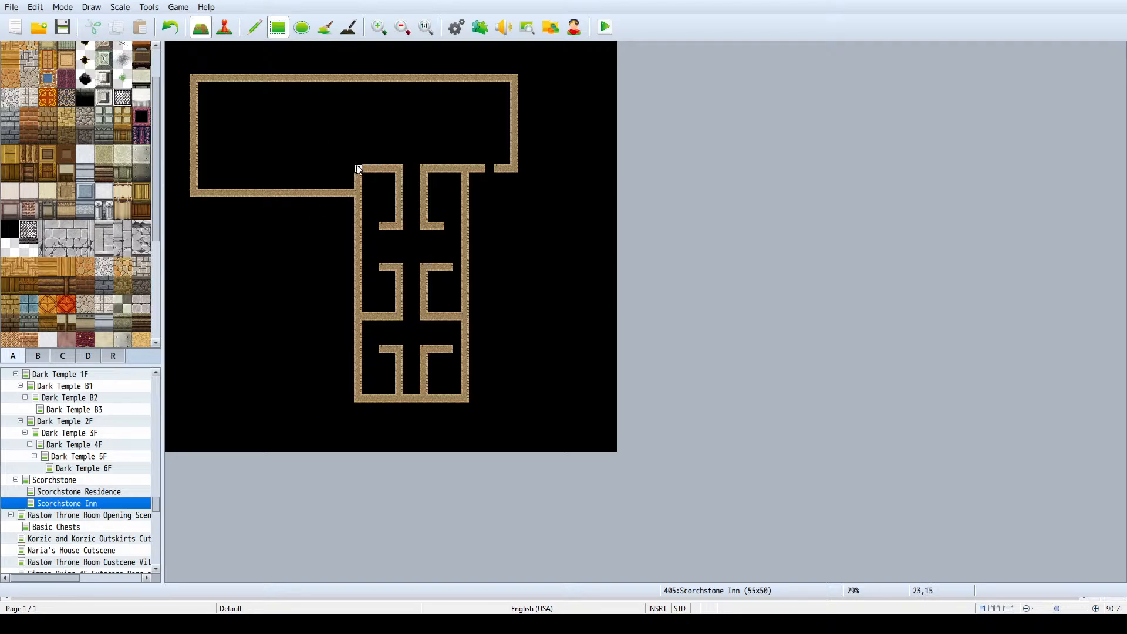
- Draw two parallel corridor walls across the west wing and partly separate it from the main room
mouse_move(358, 165)
mouse_down()
mouse_move(358, 148)
mouse_move(262, 145)
mouse_up()
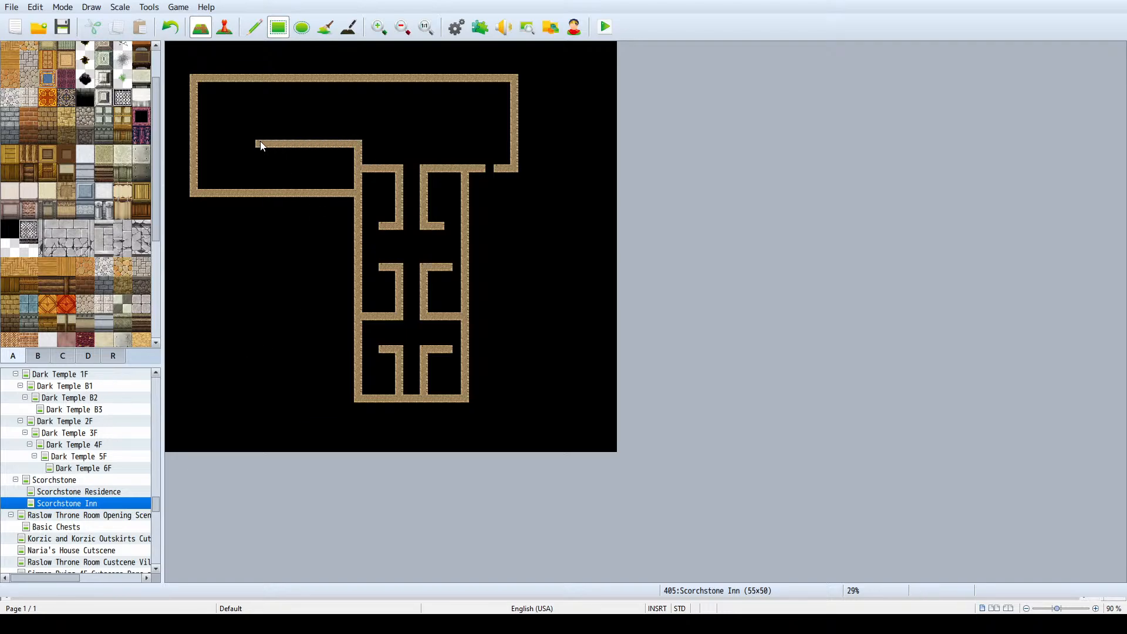
mouse_move(360, 84)
mouse_down()
mouse_move(358, 108)
mouse_move(206, 111)
mouse_up()
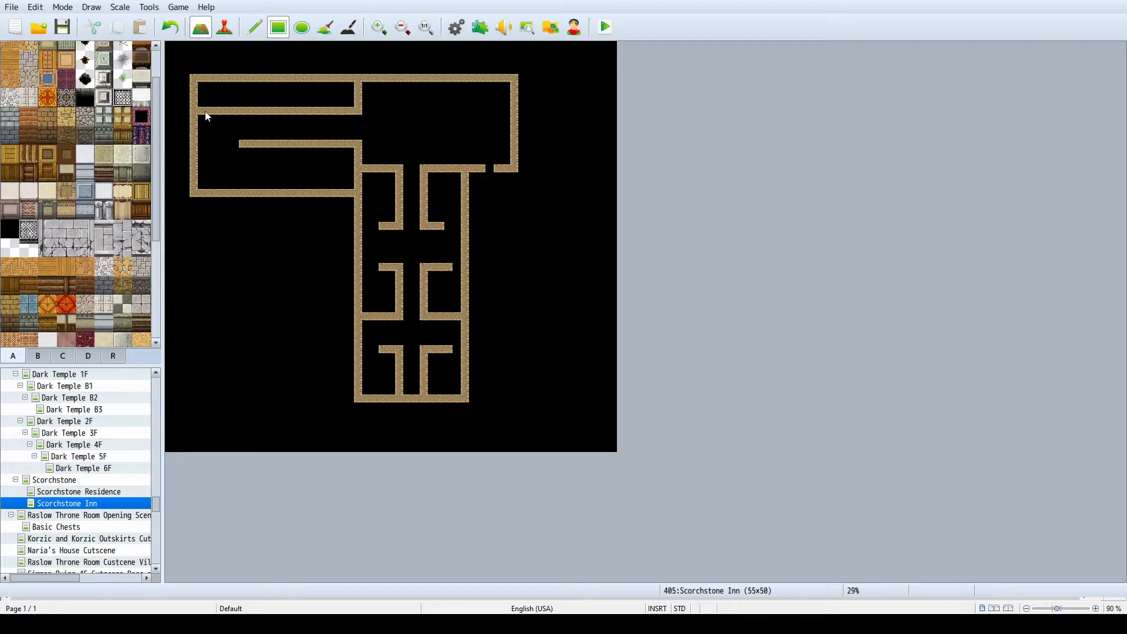
drag(237, 152, 202, 146)
- Move the west wing's south wall three tiles south, extending the west wall and clearing the old wall
mouse_move(192, 210)
mouse_down()
mouse_move(318, 223)
mouse_move(347, 212)
mouse_move(196, 227)
mouse_up()
key(ctrl+z)
key(ctrl+z)
drag(351, 219, 194, 203)
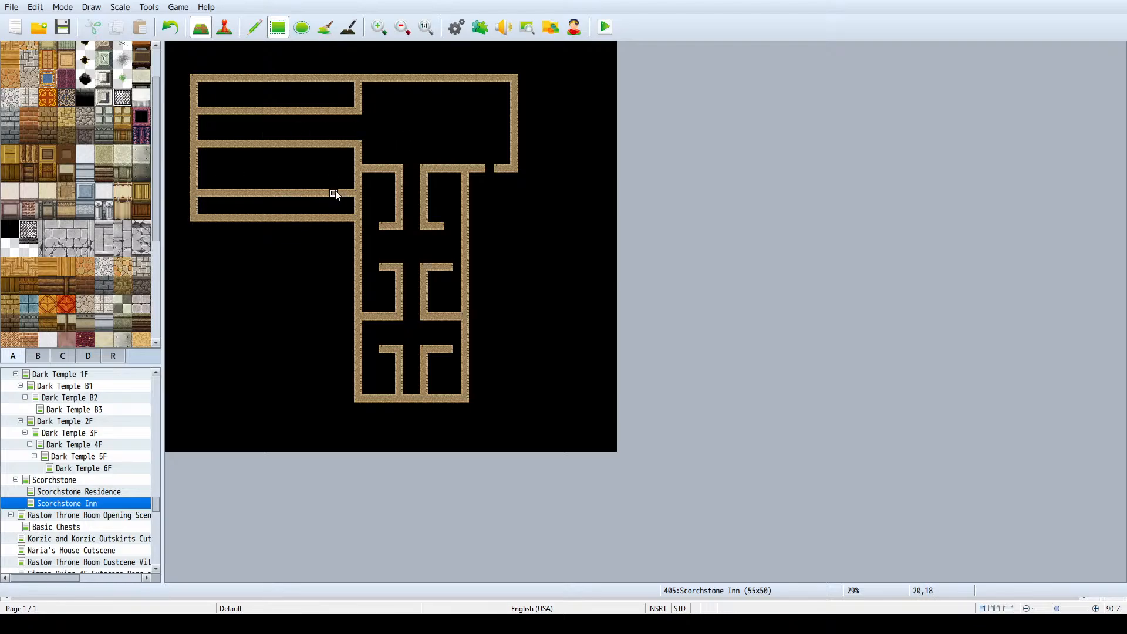
drag(351, 192, 200, 192)
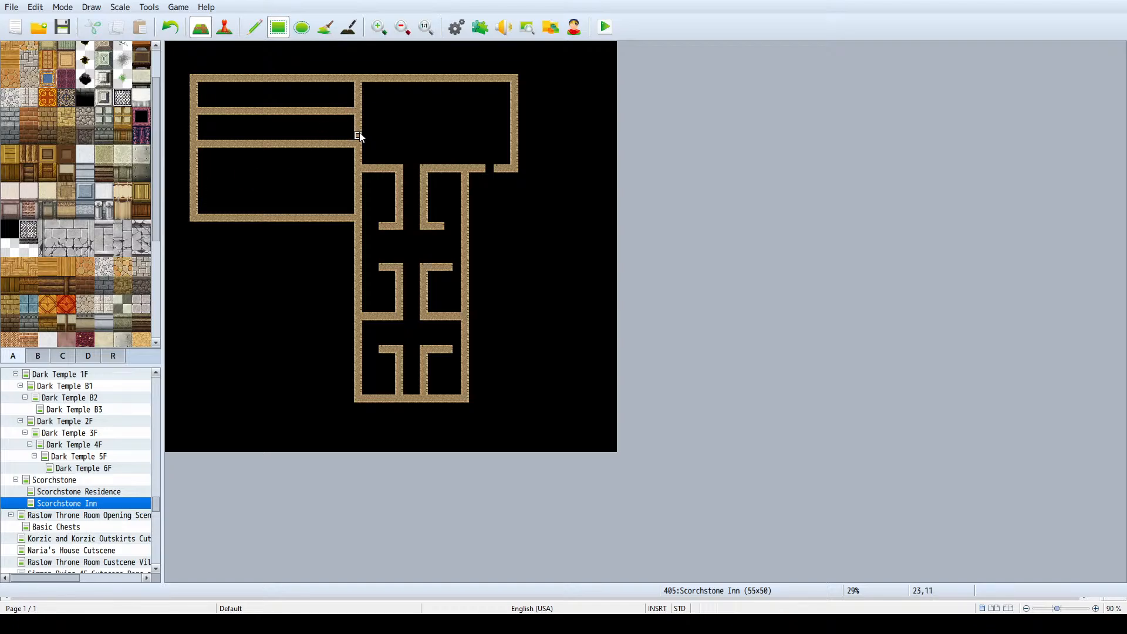
- Replace the west wing's corridor walls with two new ones farther south enclosing a three-tile-wide corridor
drag(358, 130, 203, 133)
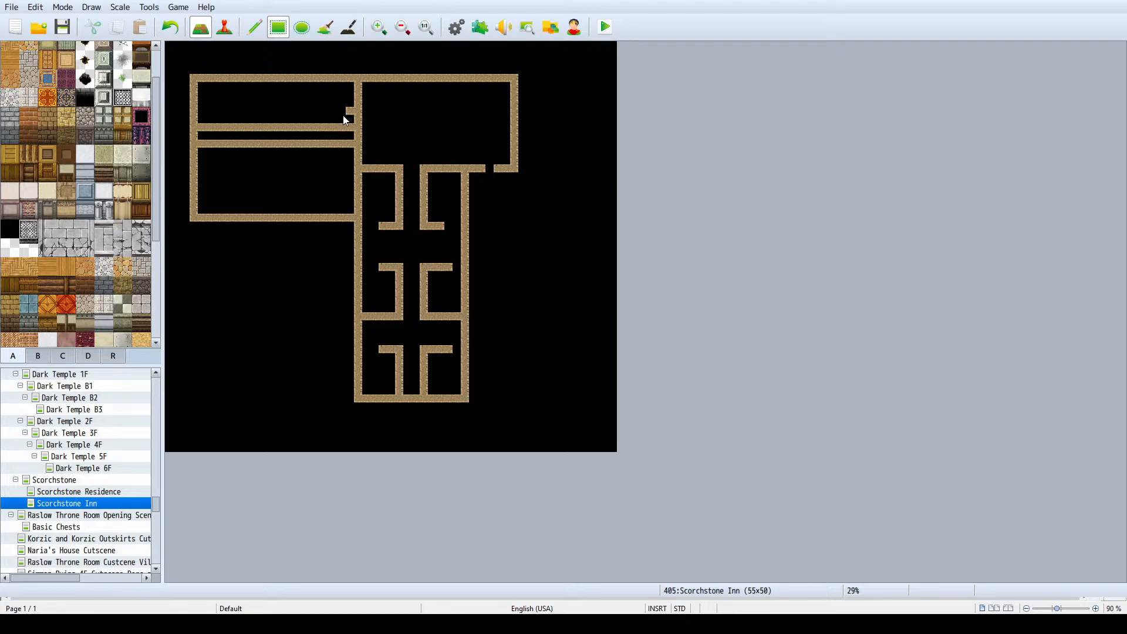
drag(346, 115, 226, 138)
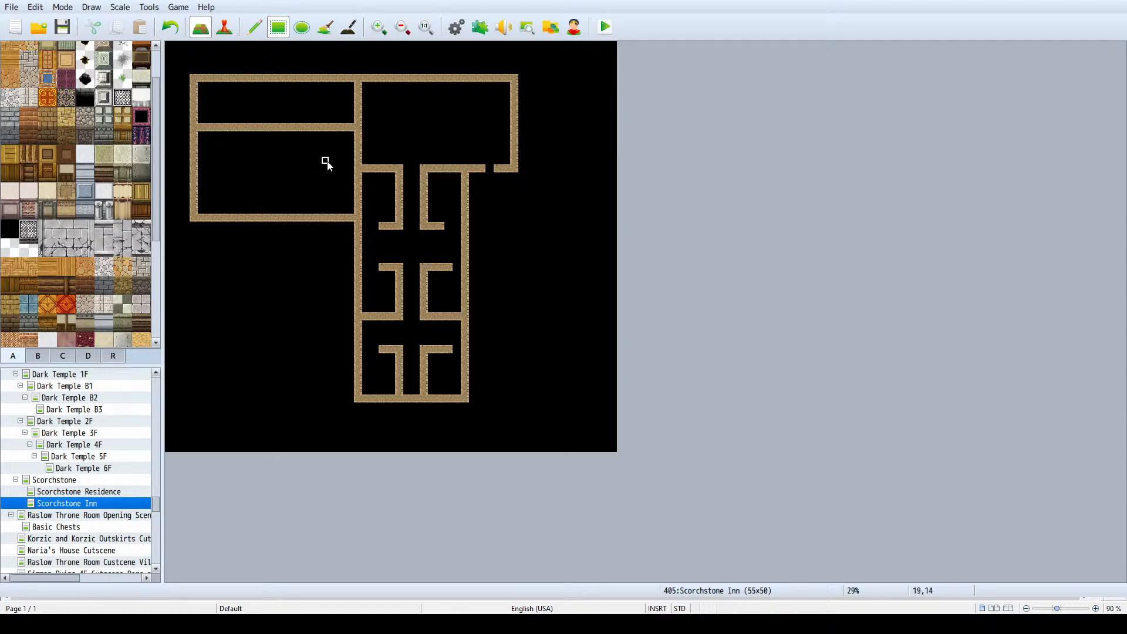
mouse_move(359, 167)
mouse_down()
mouse_move(196, 160)
mouse_move(228, 157)
mouse_up()
key(ctrl+z)
- Cut two three-tile openings into each west-wing corridor wall, and frame the entrance in the main room's south wall
right_click(233, 141)
click(240, 157)
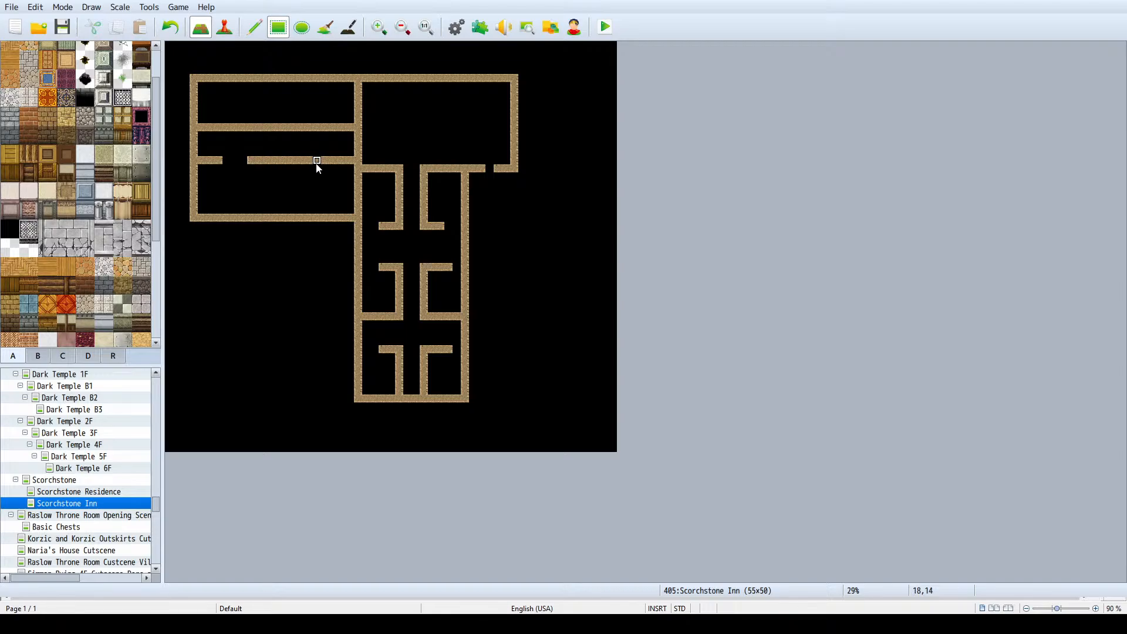
mouse_move(322, 160)
mouse_down()
mouse_move(305, 161)
mouse_move(312, 127)
mouse_move(223, 127)
mouse_up()
click(483, 171)
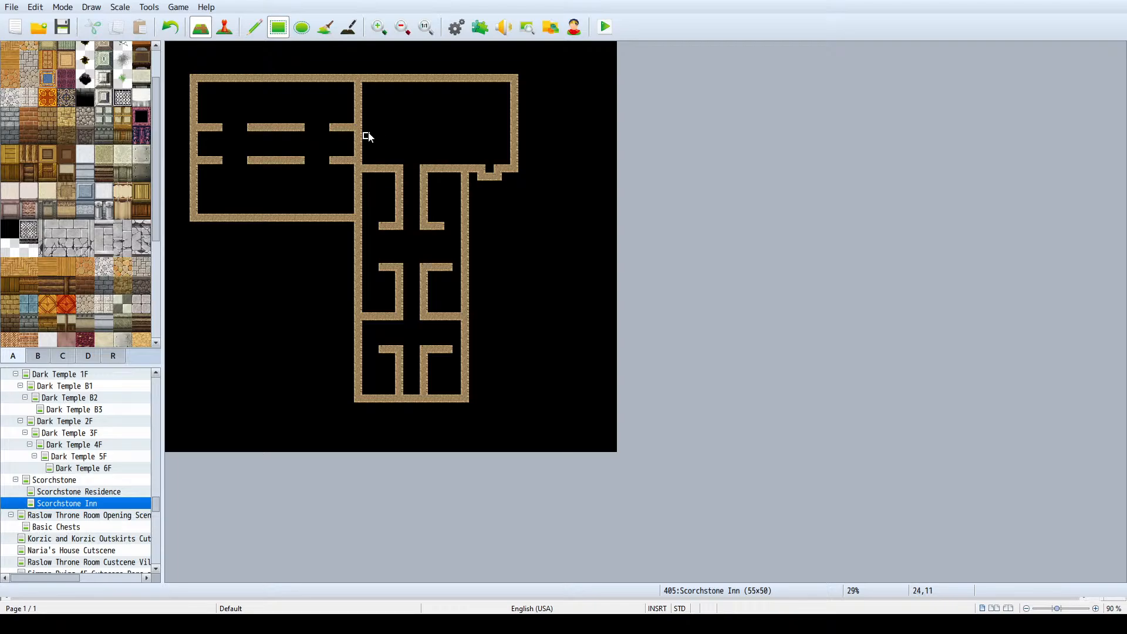
- Open the corridor's east end into the main room and enclose a room north of it with a two-tile doorway
mouse_move(359, 147)
mouse_down()
mouse_move(405, 133)
mouse_move(445, 93)
mouse_move(441, 83)
mouse_up()
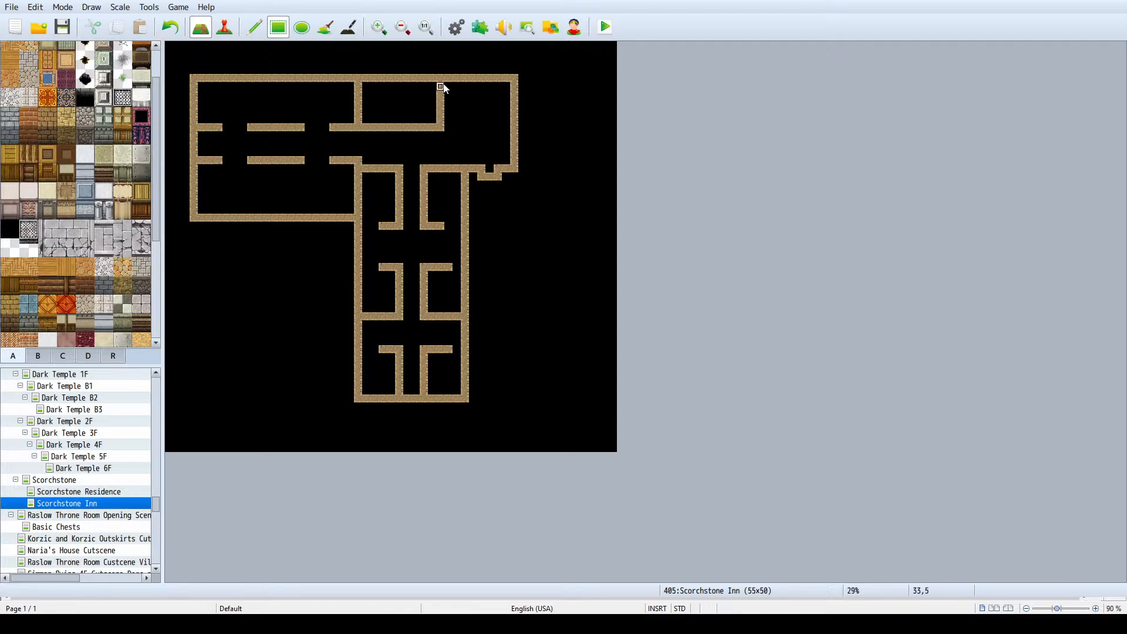
click(414, 125)
click(400, 127)
- Check the furnished houses on the Scorchstone Residence map for reference and return to the Scorchstone Inn map
scroll(89, 209, up, 2)
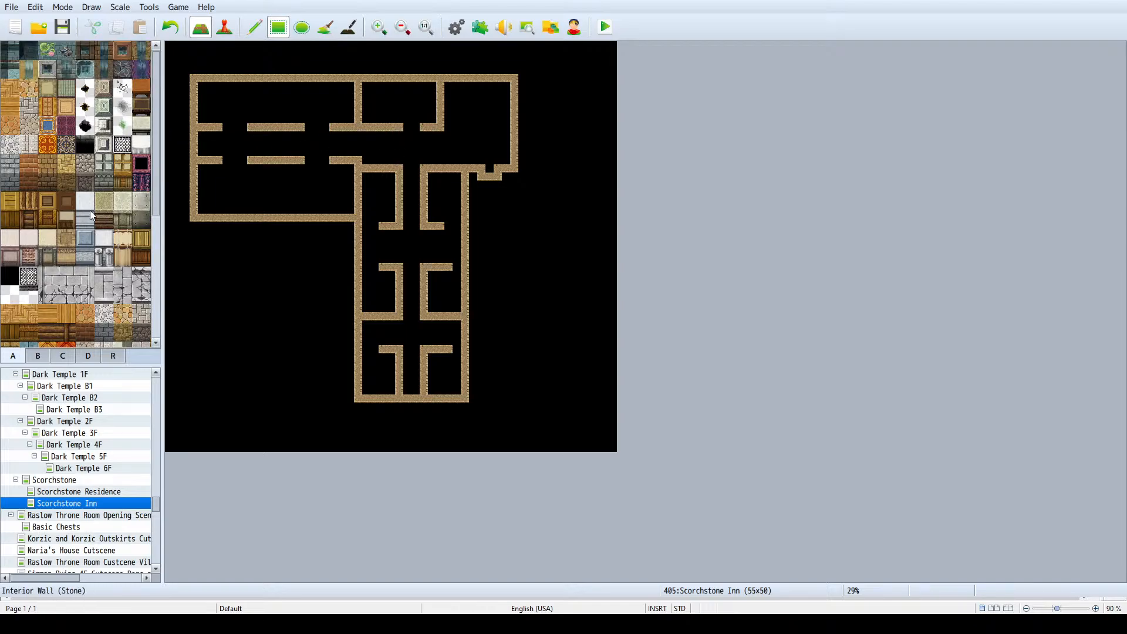
click(75, 493)
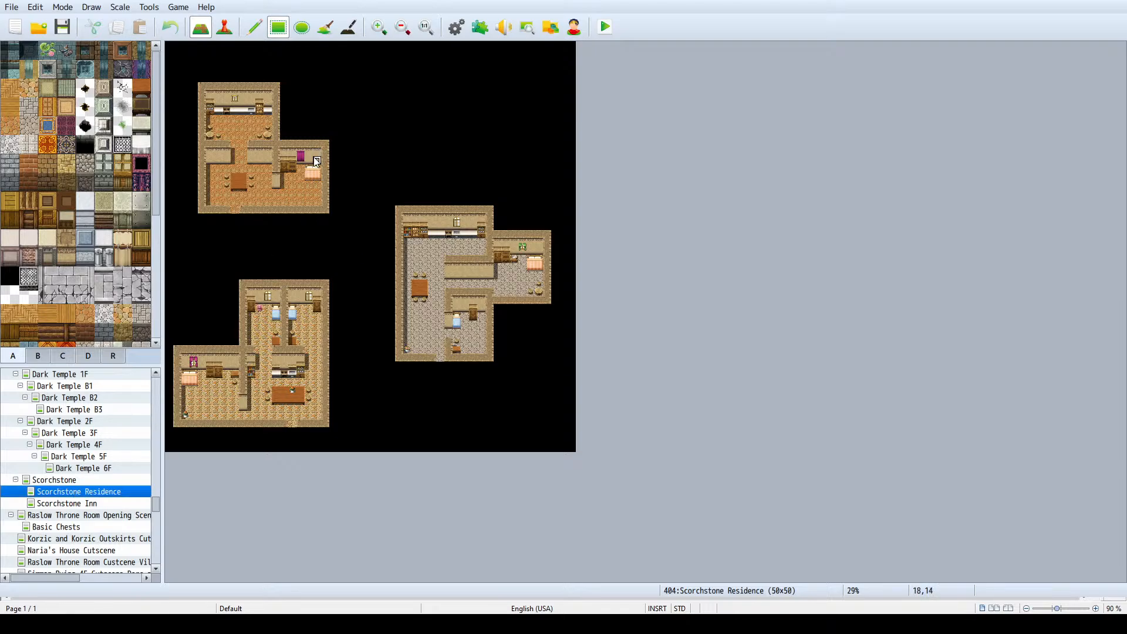
click(99, 503)
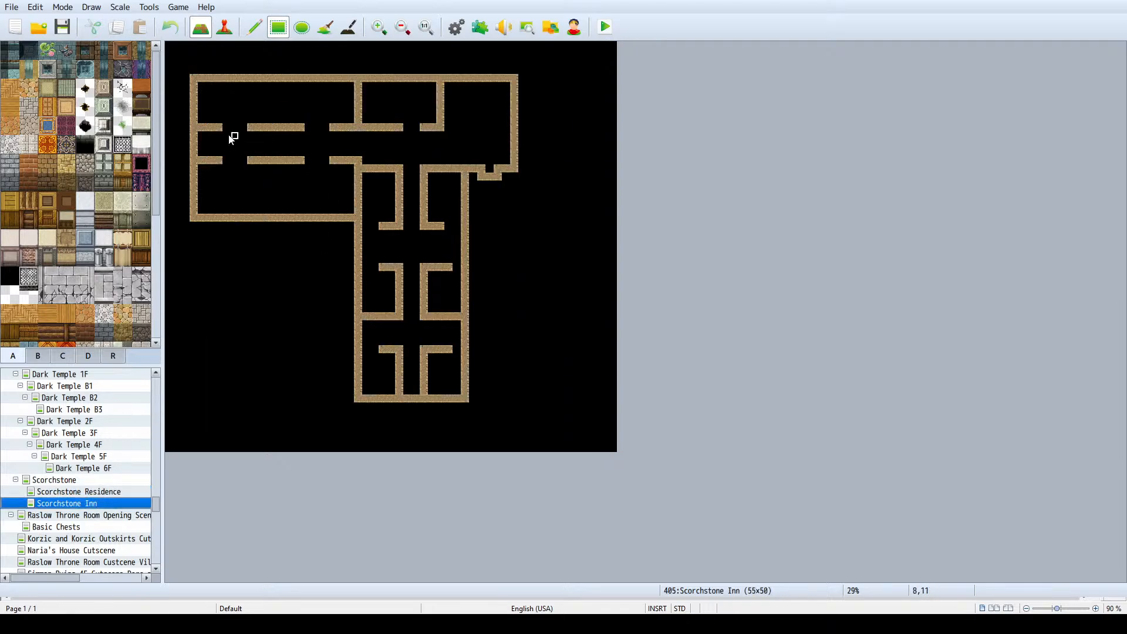
- Add two-tile-high beige wall faces below the inn's north wall and below both west-wing corridor walls
drag(202, 88, 436, 91)
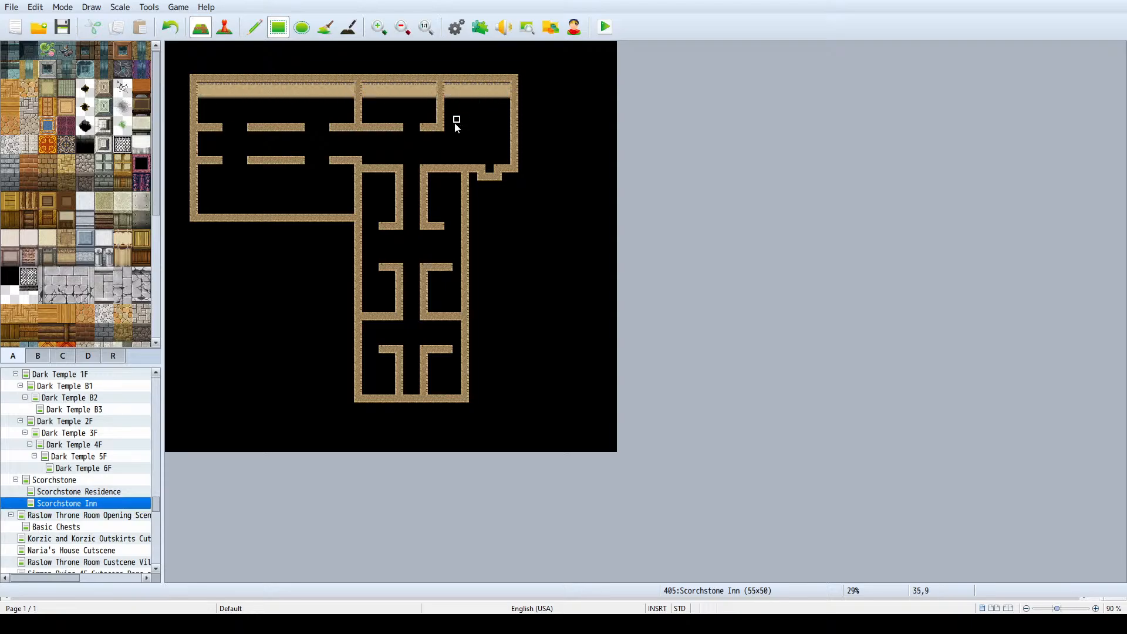
mouse_move(424, 135)
mouse_down()
mouse_move(440, 143)
mouse_move(203, 138)
mouse_move(201, 169)
mouse_move(221, 176)
mouse_up()
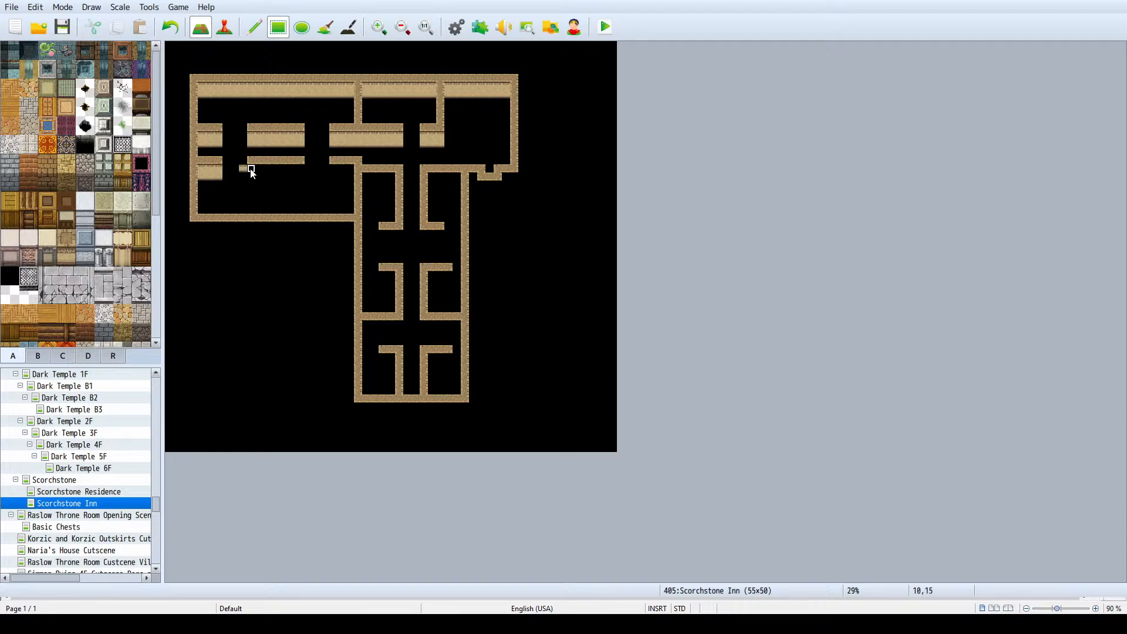
click(301, 176)
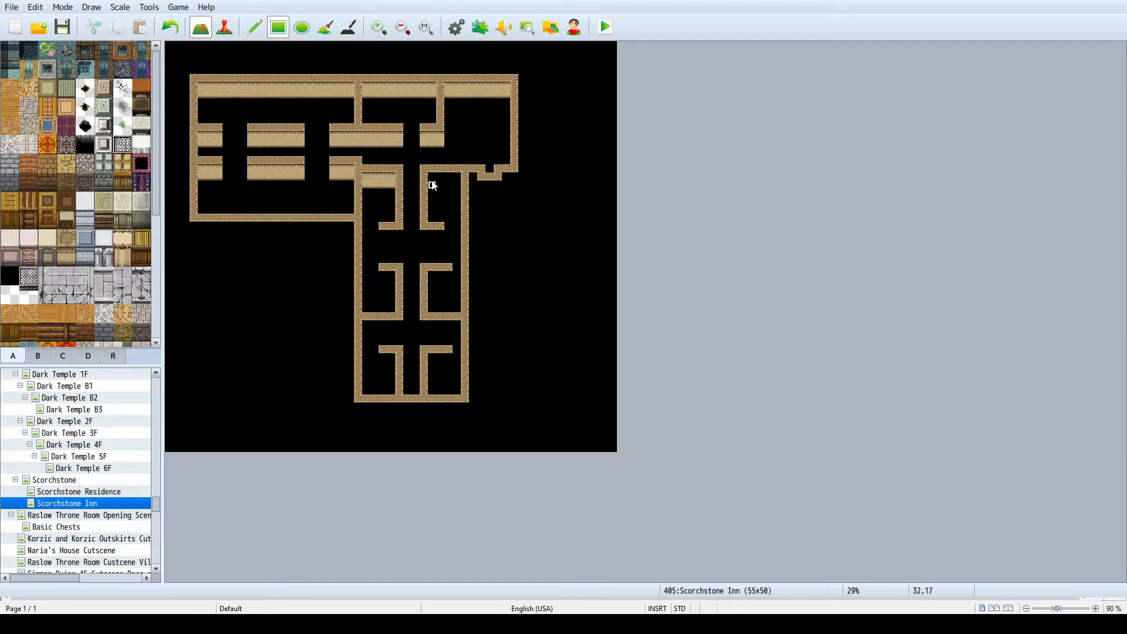
- Add two-tile-high beige wall faces below the horizontal walls of all the south-wing guest rooms
drag(432, 176, 457, 184)
mouse_move(424, 233)
mouse_down()
mouse_move(438, 240)
mouse_move(397, 240)
mouse_move(389, 278)
mouse_move(442, 277)
mouse_move(447, 288)
mouse_up()
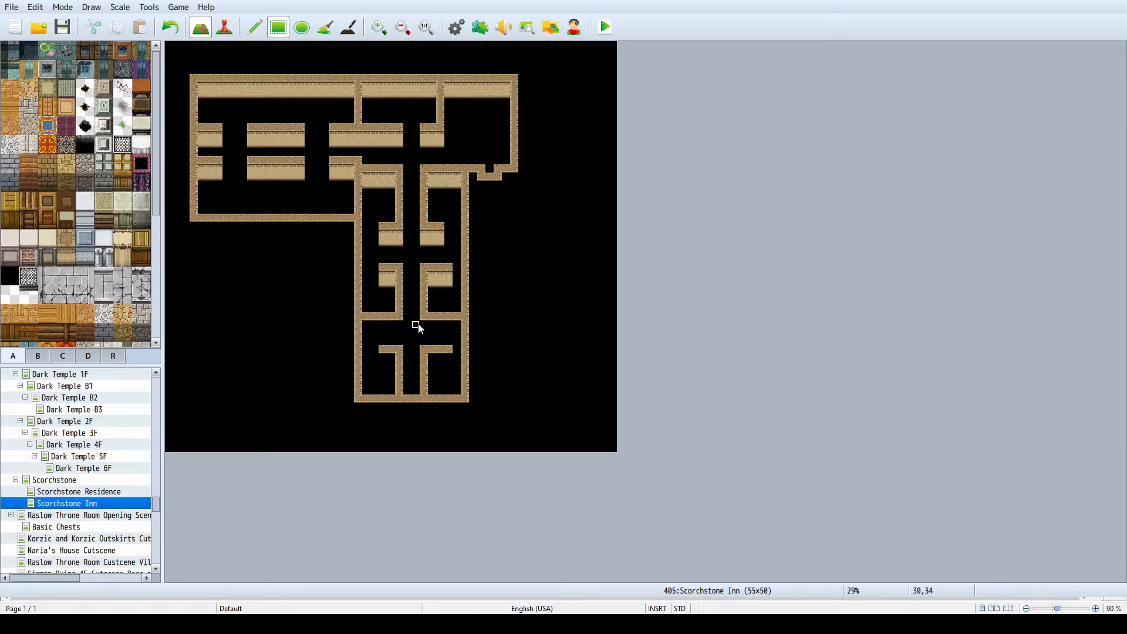
click(455, 333)
drag(399, 326, 382, 335)
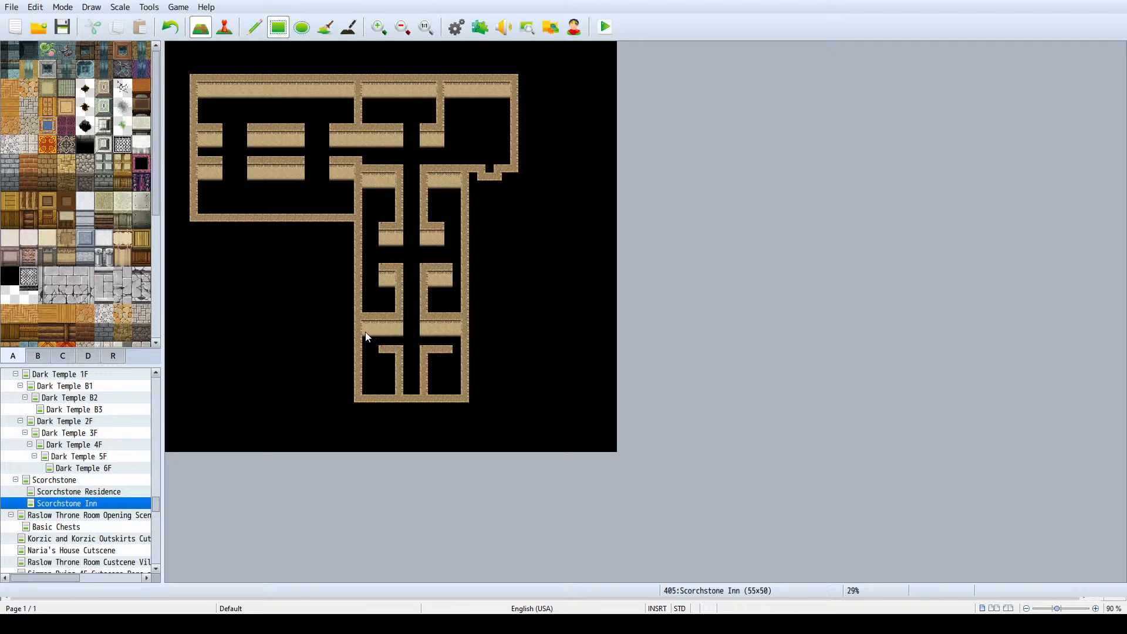
click(384, 357)
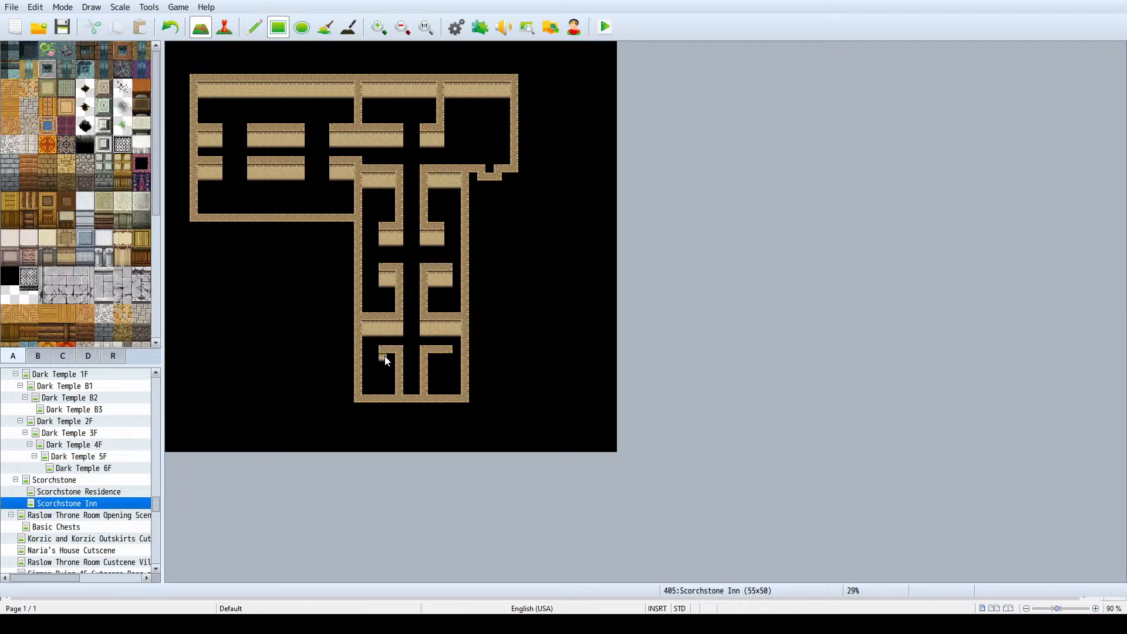
click(443, 365)
- Flood-fill the whole inn interior with the orange wooden floor tile
click(10, 107)
click(10, 88)
click(326, 28)
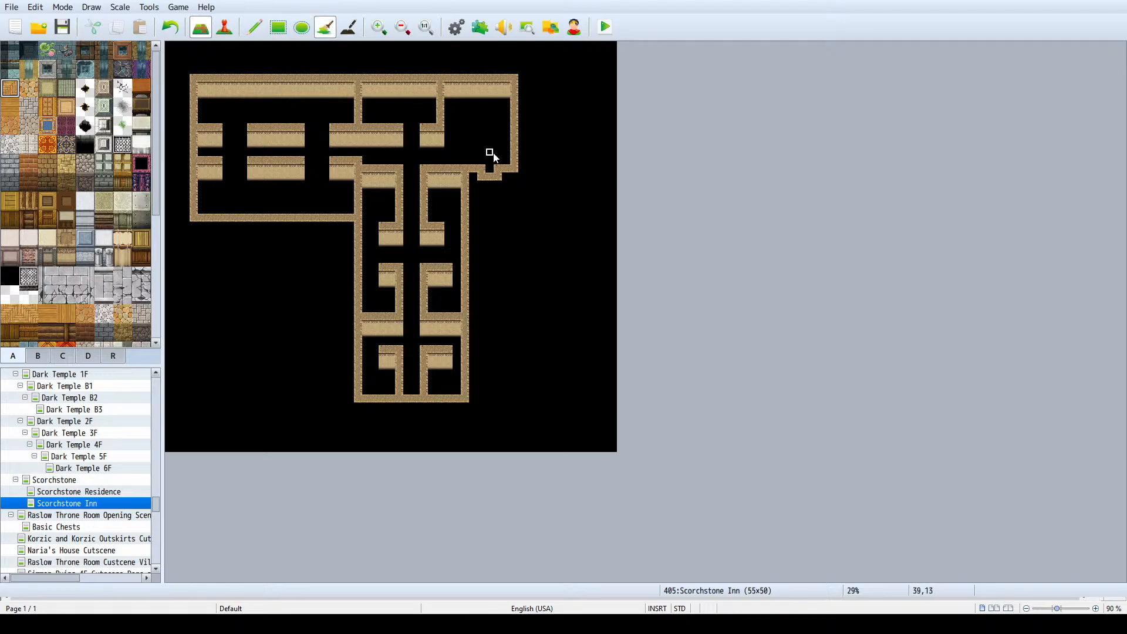
click(492, 155)
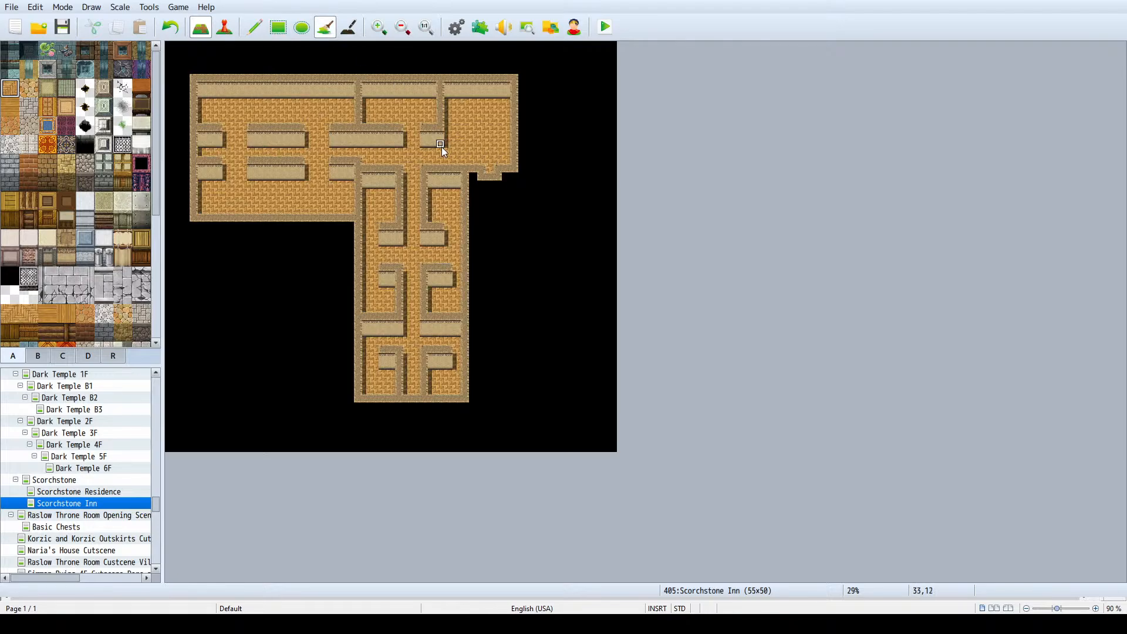
- Draw short partition walls beside the west wing's southern doorways and cap their ends with wall faces
click(254, 28)
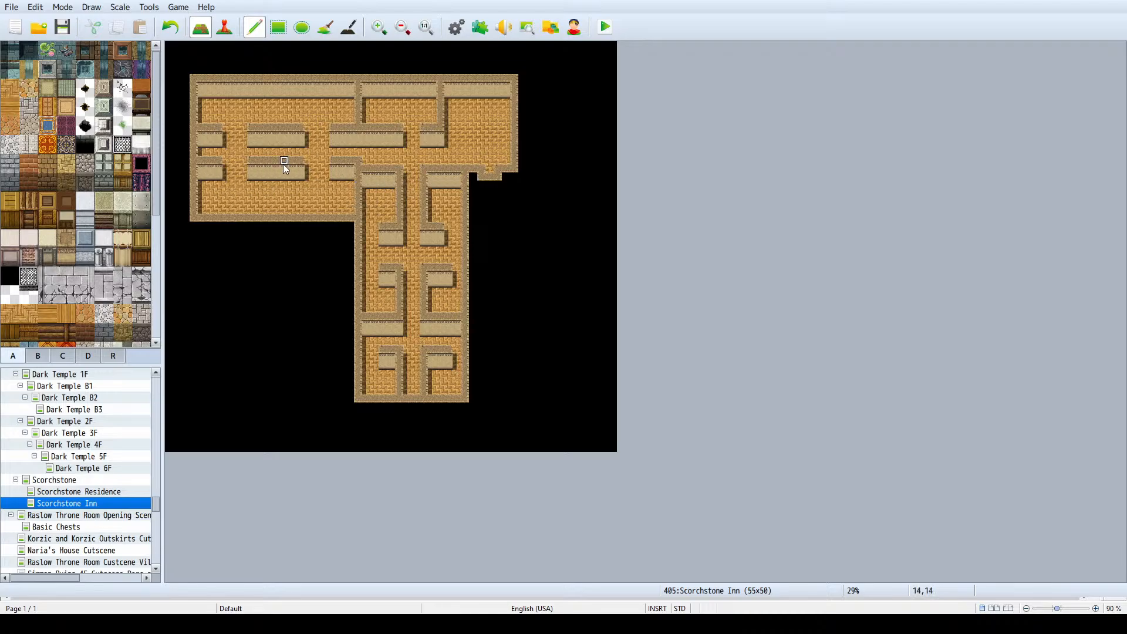
drag(303, 168, 302, 185)
click(301, 190)
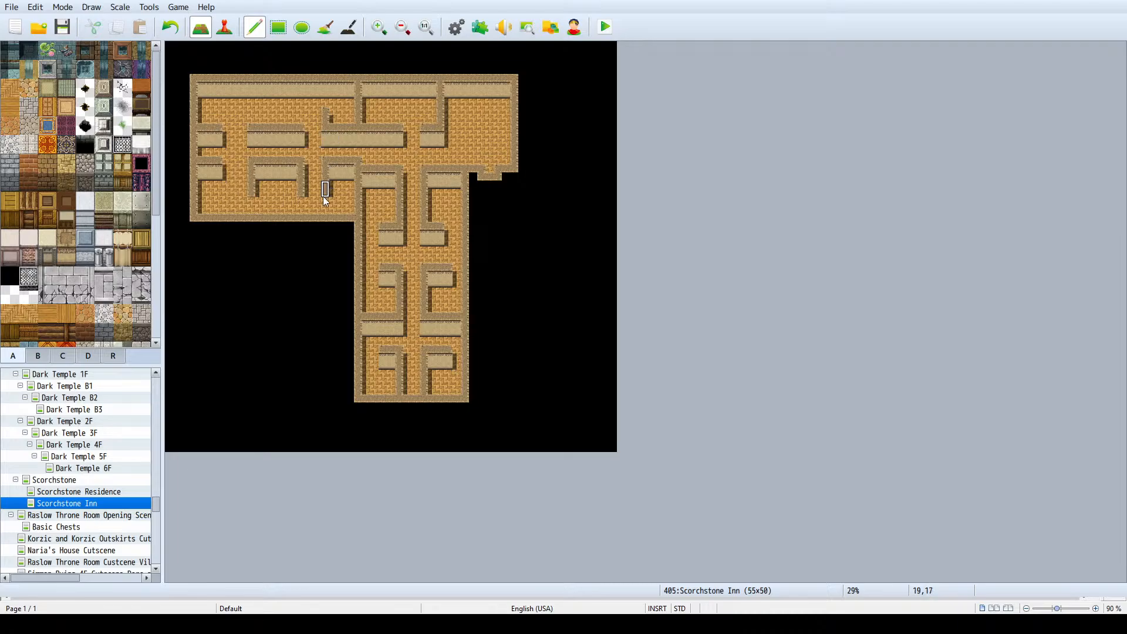
drag(325, 197, 247, 198)
click(252, 197)
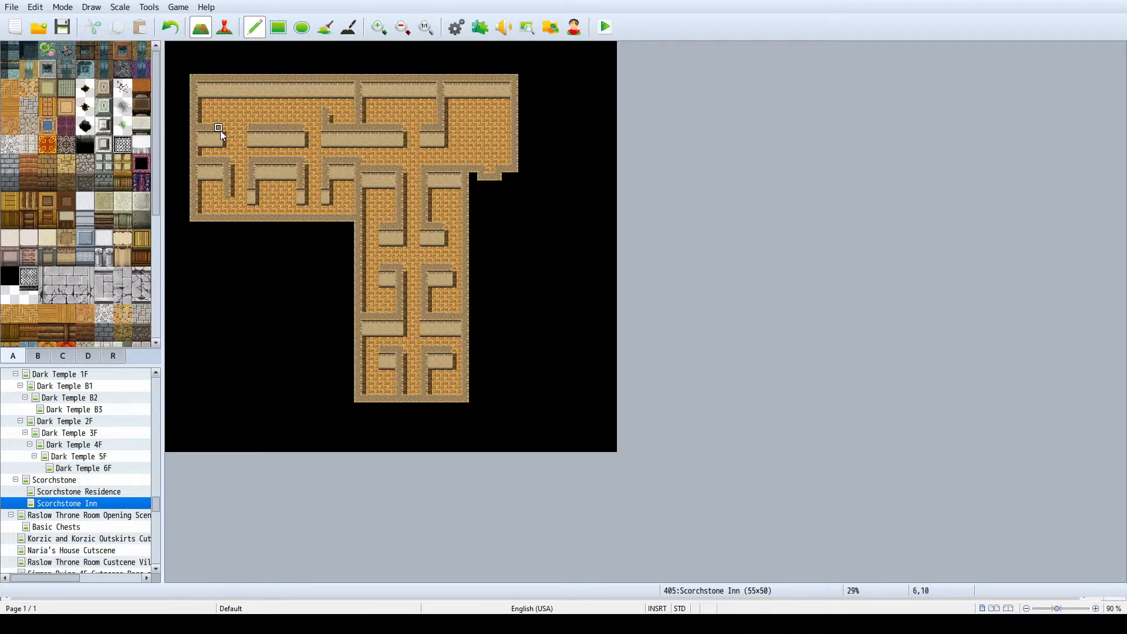
- Draw matching partitions in the west wing's northern rooms and cap the southwestern room's partition with a wall face
drag(226, 128, 226, 103)
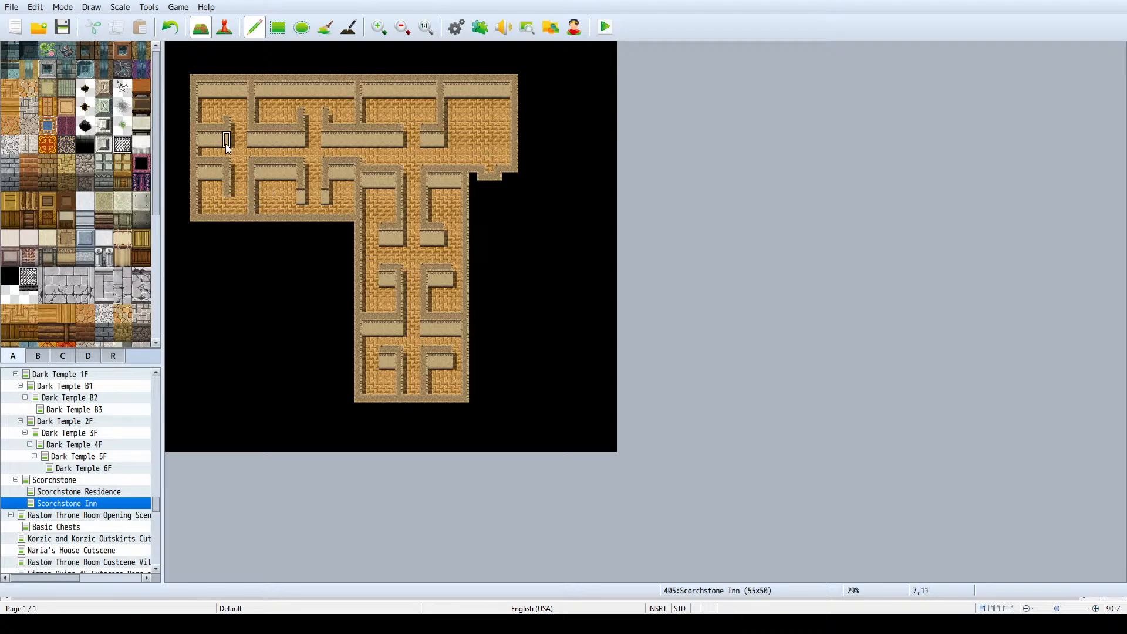
click(229, 201)
key(ctrl+z)
click(229, 191)
key(ctrl+z)
click(227, 197)
- Lay a reddish-brown counter across the main room, from its west wall to its east wall
click(142, 88)
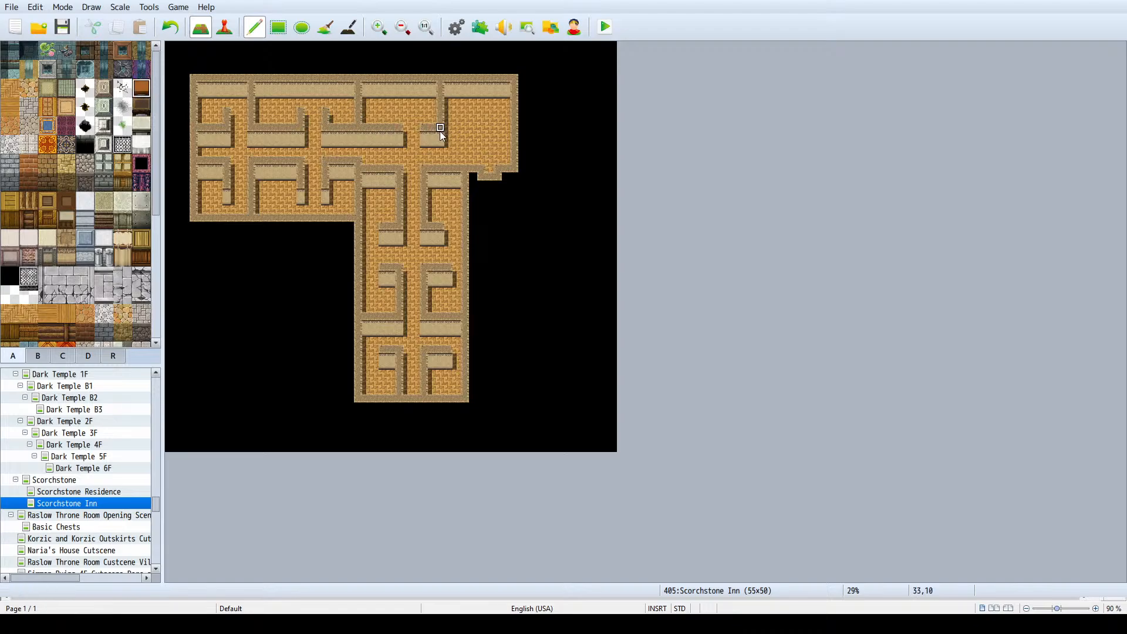
drag(448, 128, 498, 128)
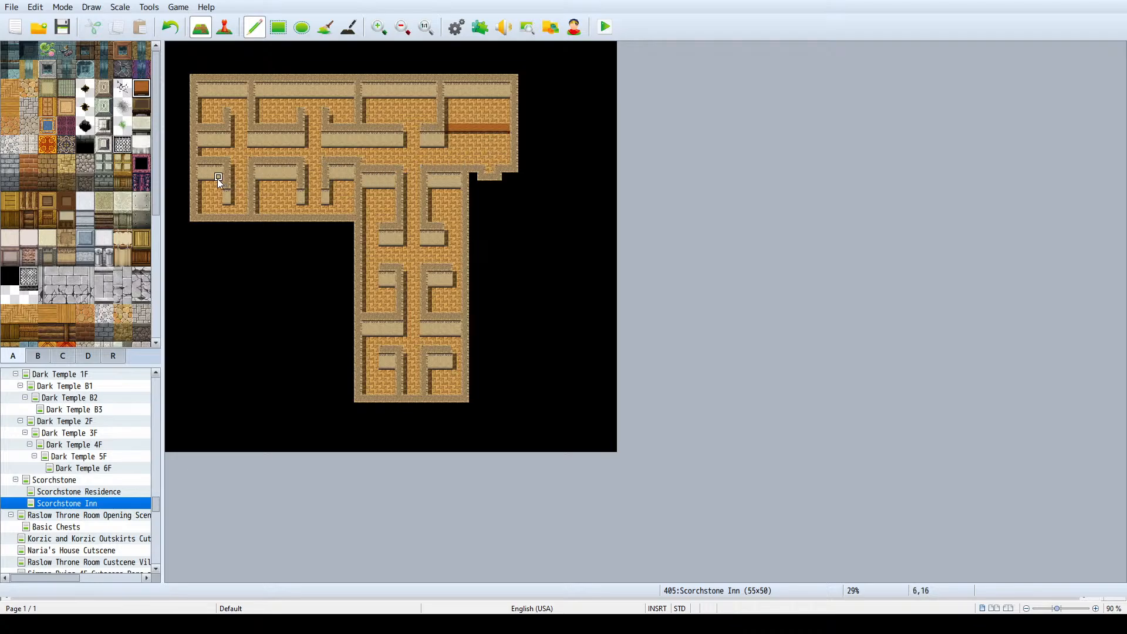
scroll(49, 327, down, 2)
- Place a blue single bed beside the corridor-side wall in each of the six south-wing guest rooms
click(38, 355)
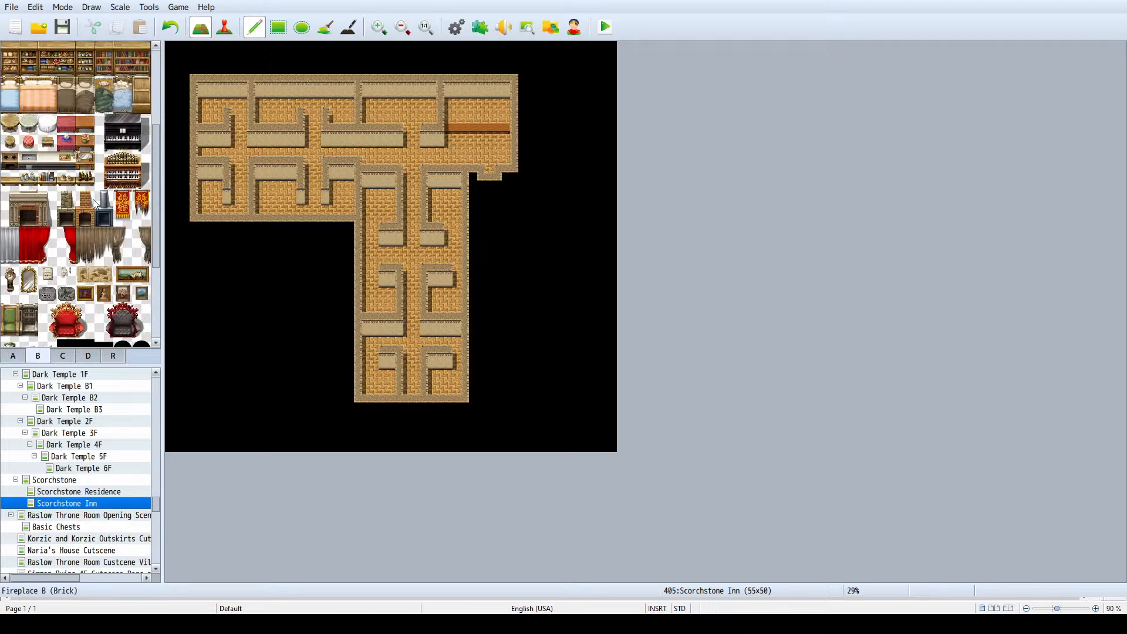
scroll(74, 221, up, 3)
scroll(71, 205, up, 4)
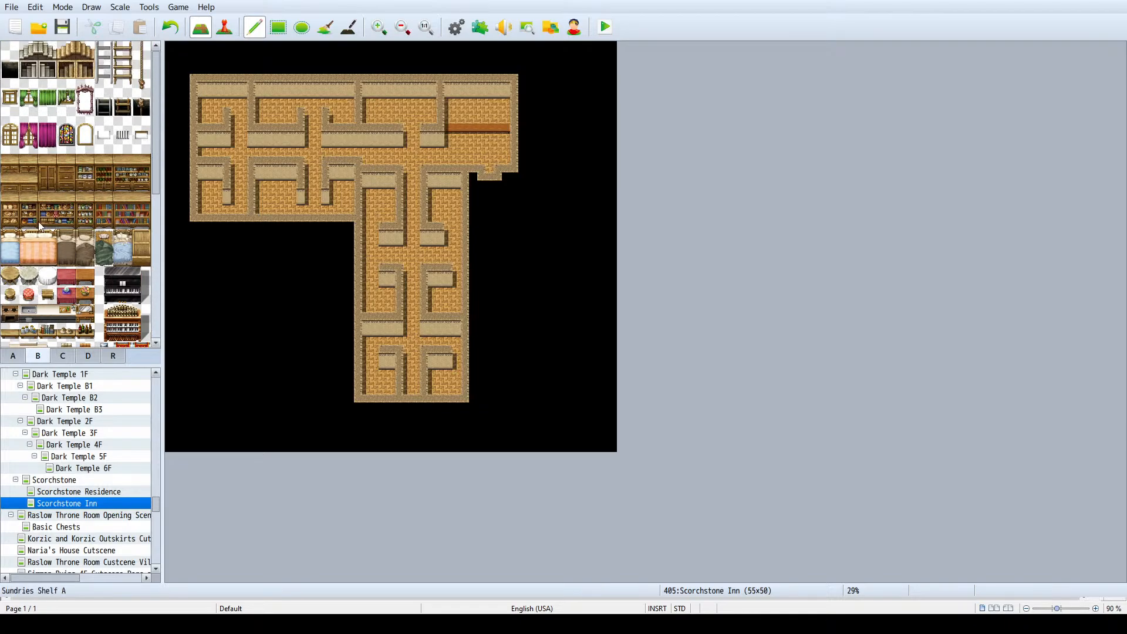
click(11, 250)
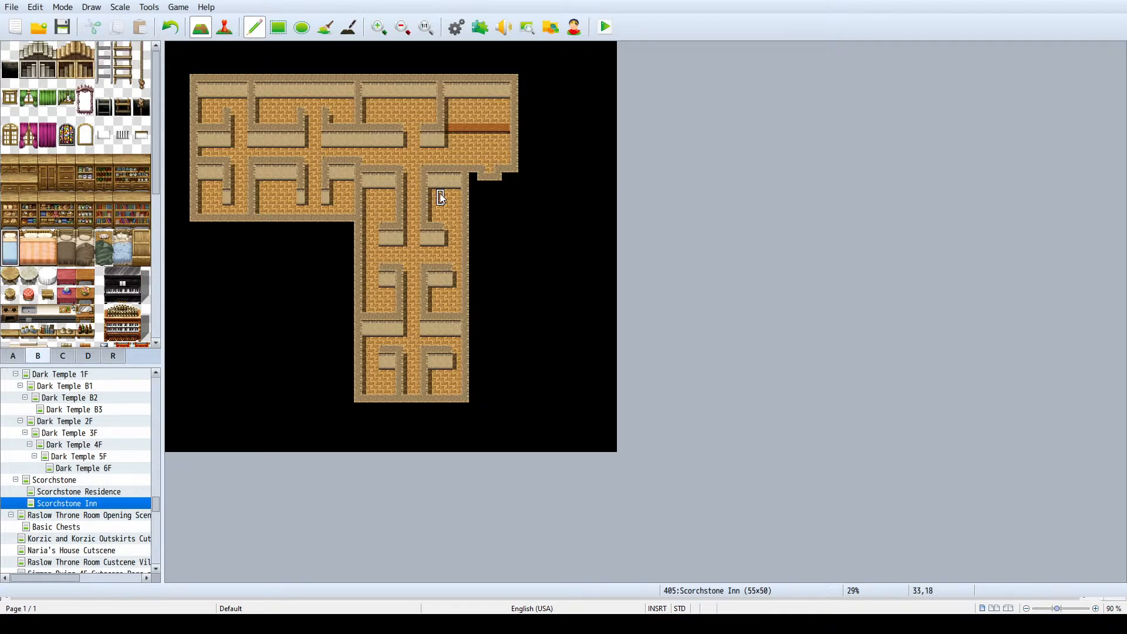
click(435, 195)
click(392, 199)
click(391, 379)
click(433, 379)
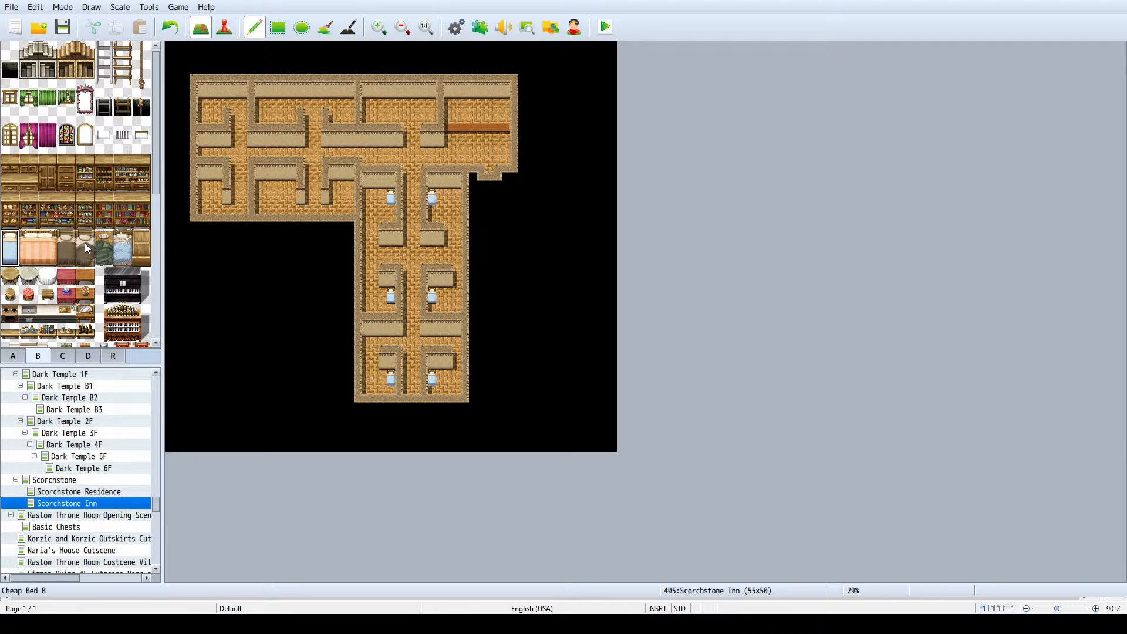
- Place orange double beds in the two middle west-wing rooms and in the room west of the main room
click(51, 181)
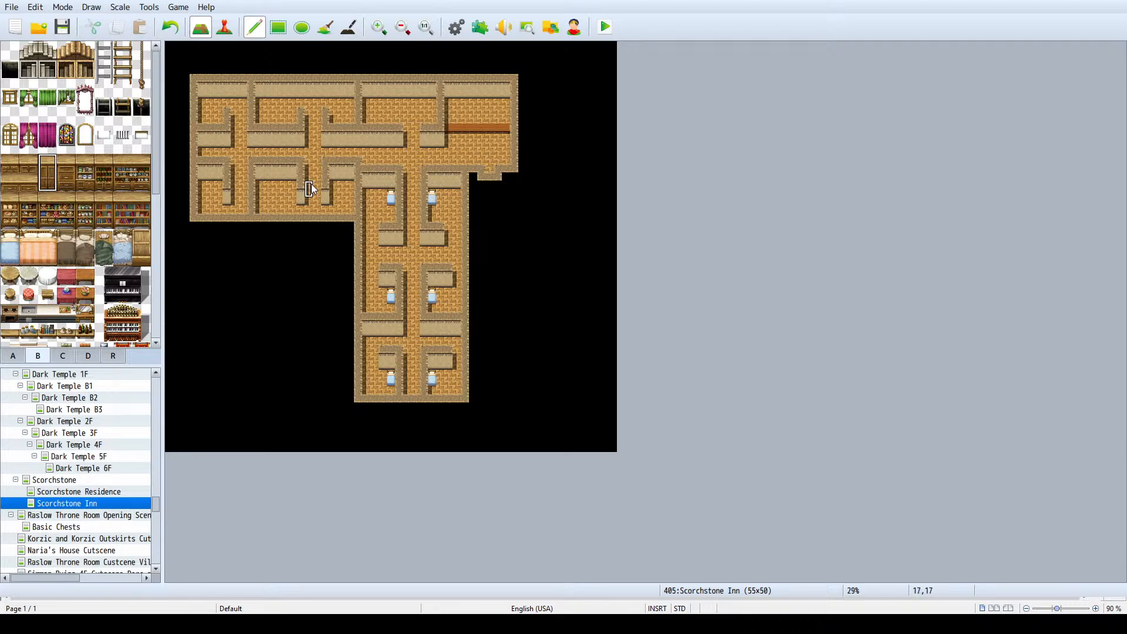
click(11, 249)
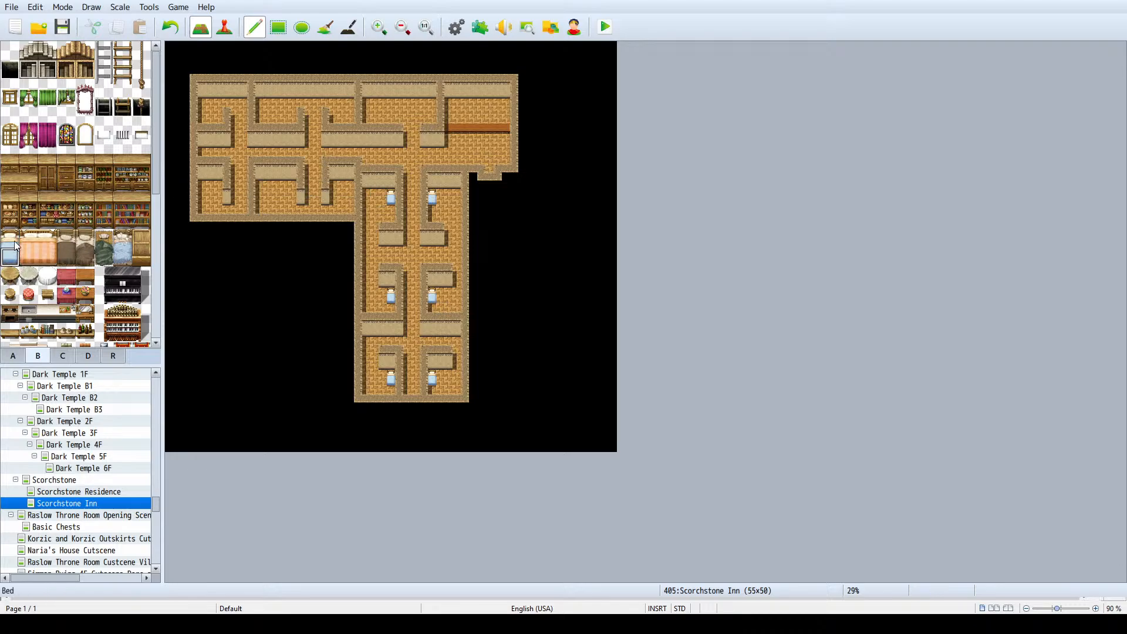
click(48, 247)
click(264, 107)
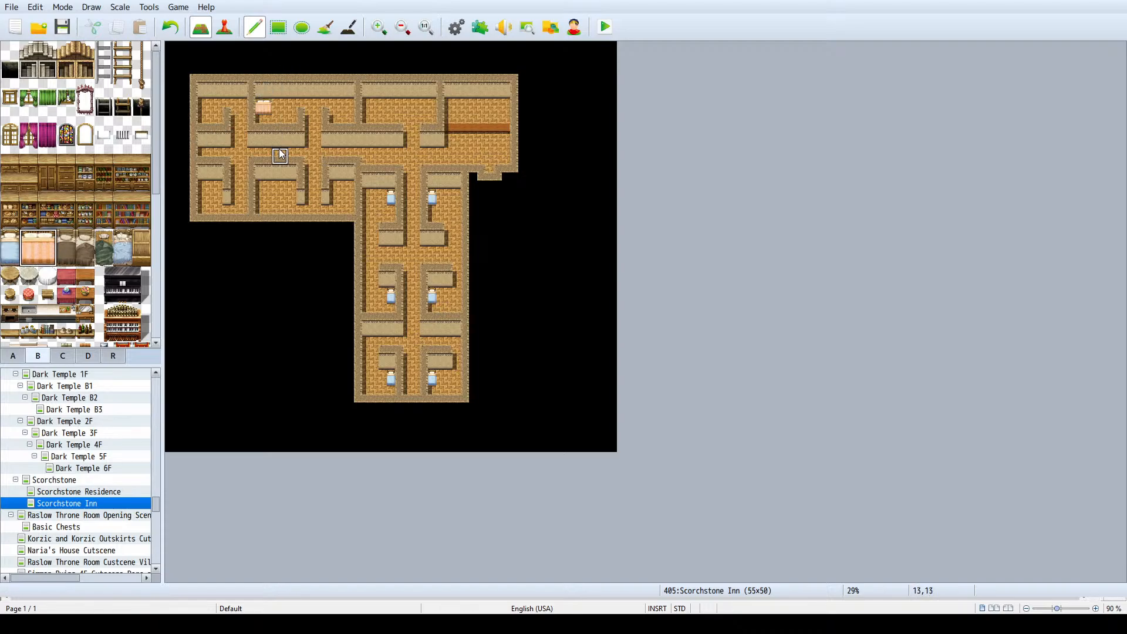
click(262, 186)
click(375, 108)
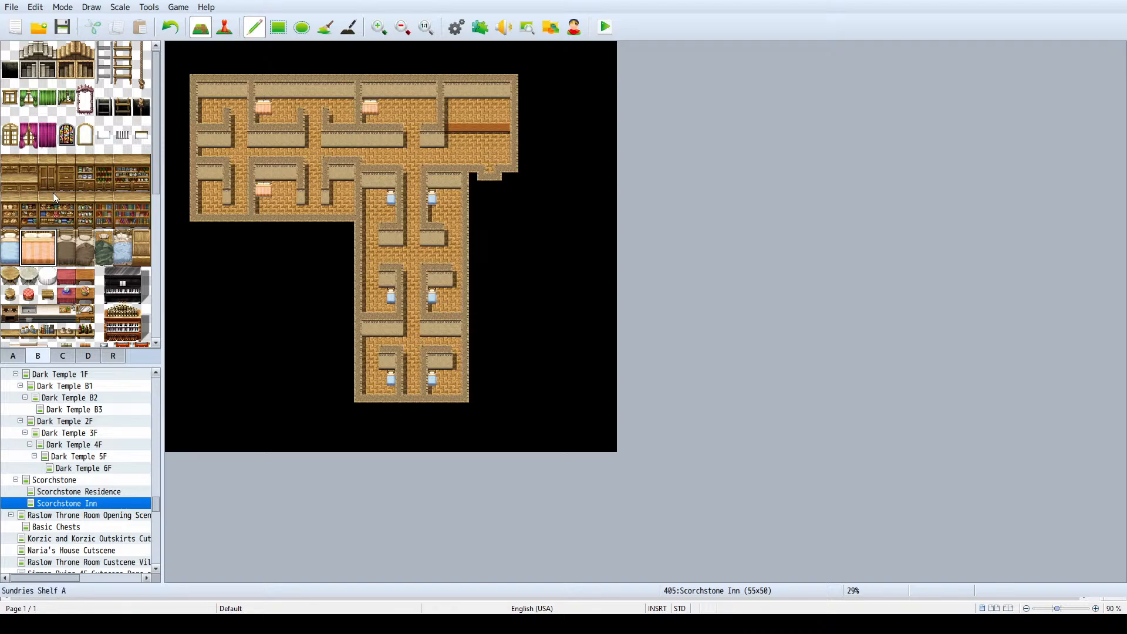
- Place blue single beds in the two westernmost west-wing rooms and in the wing's southeastern room
click(11, 249)
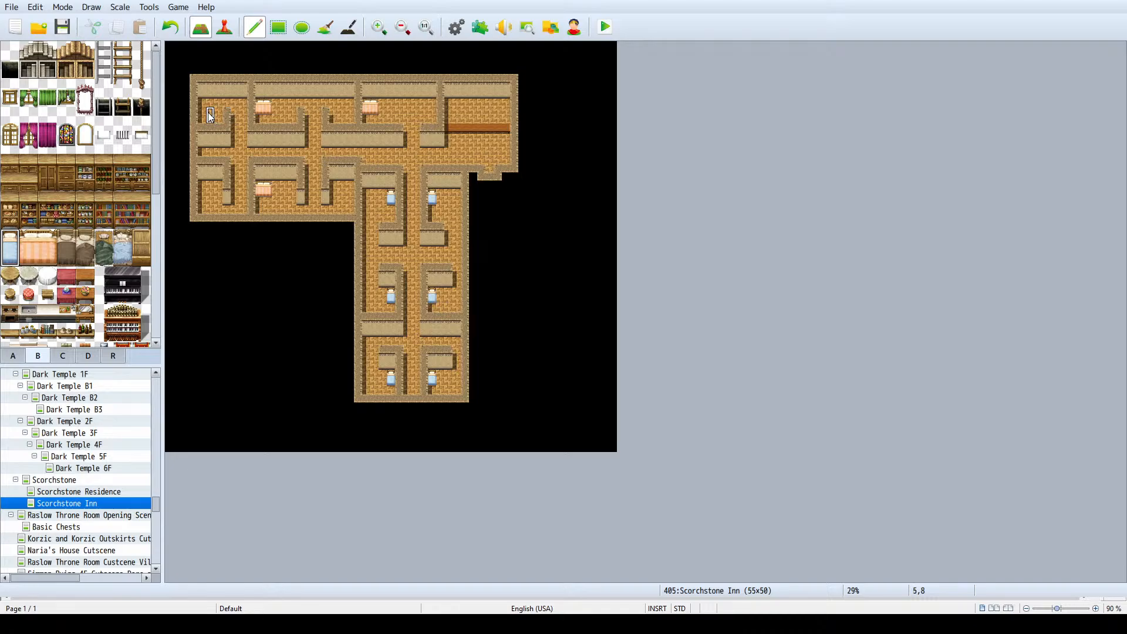
click(203, 114)
key(ctrl+z)
click(218, 189)
click(219, 115)
click(336, 184)
- Place a closet in each of the six west-wing rooms and a blue single bed in the northeastern one
click(49, 182)
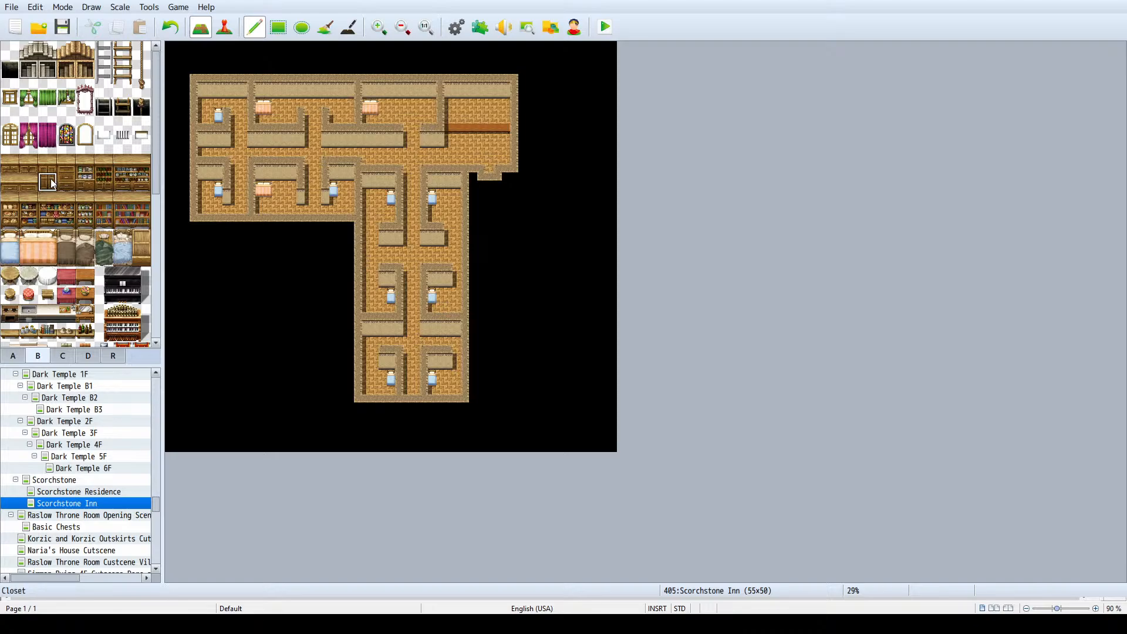
click(350, 182)
click(292, 183)
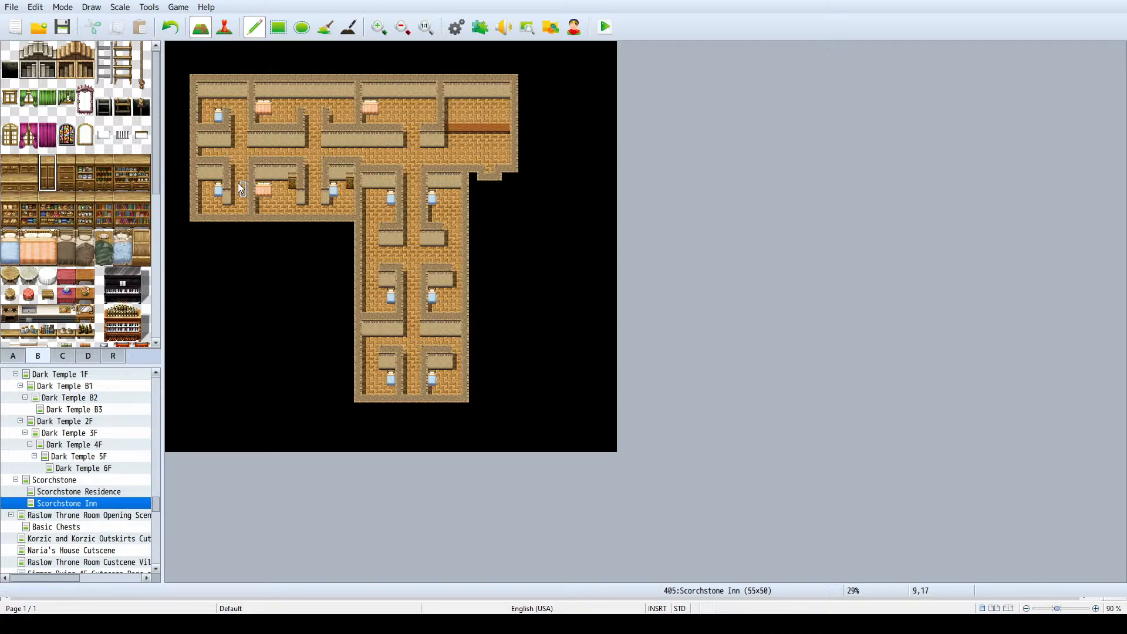
click(201, 185)
click(203, 96)
click(286, 97)
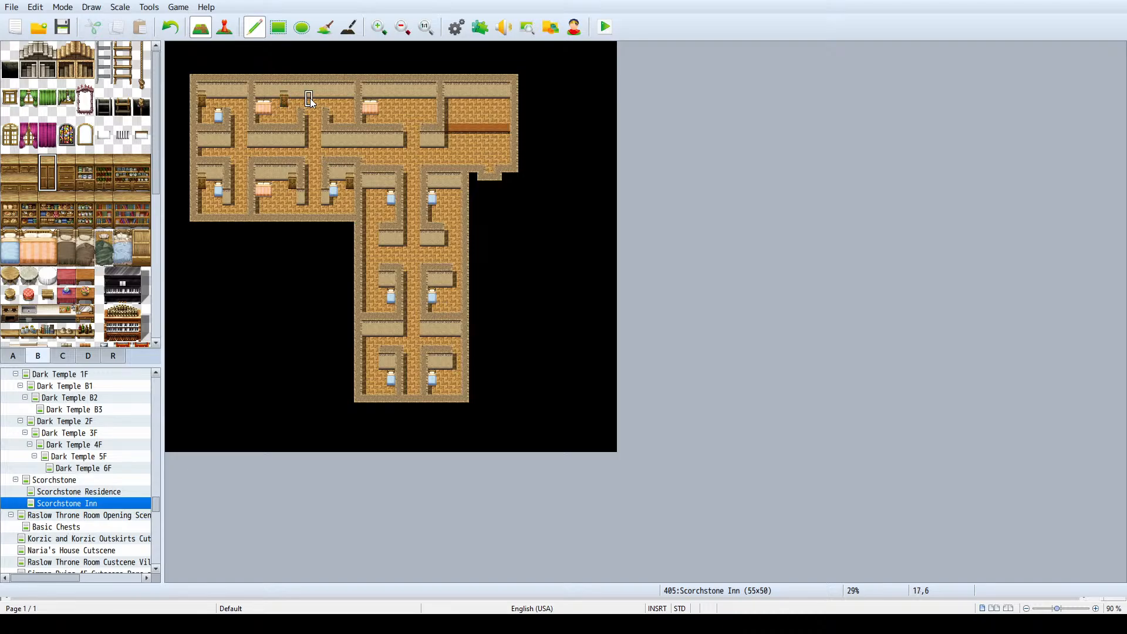
click(351, 97)
click(12, 238)
click(343, 116)
- Furnish the room west of the main room with two closets and a blue single bed by its east wall
click(393, 95)
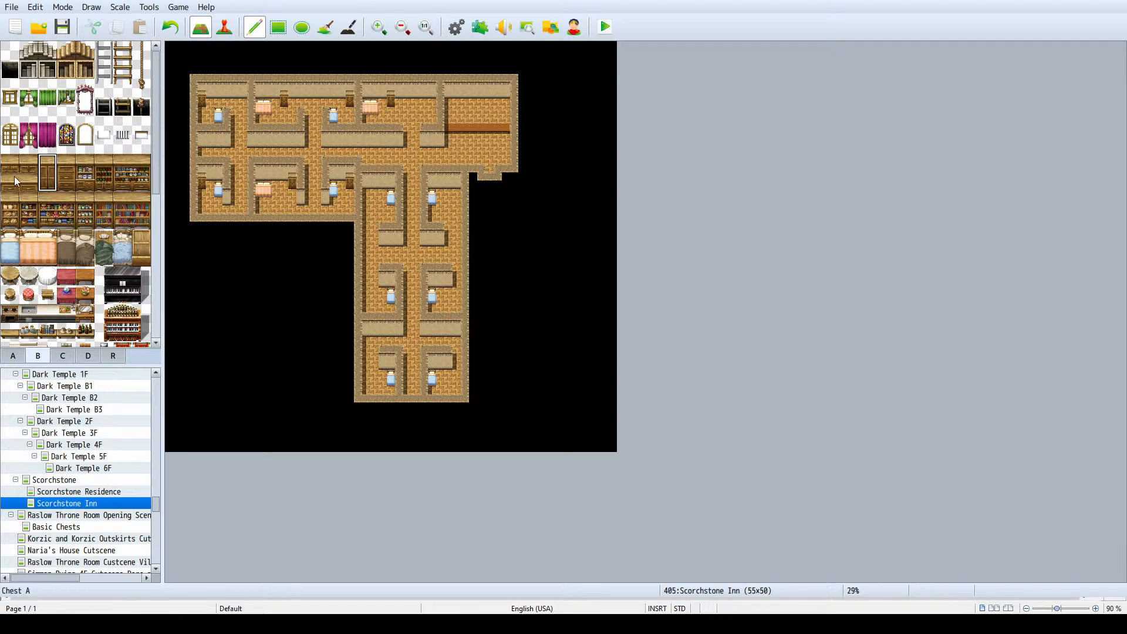
click(11, 255)
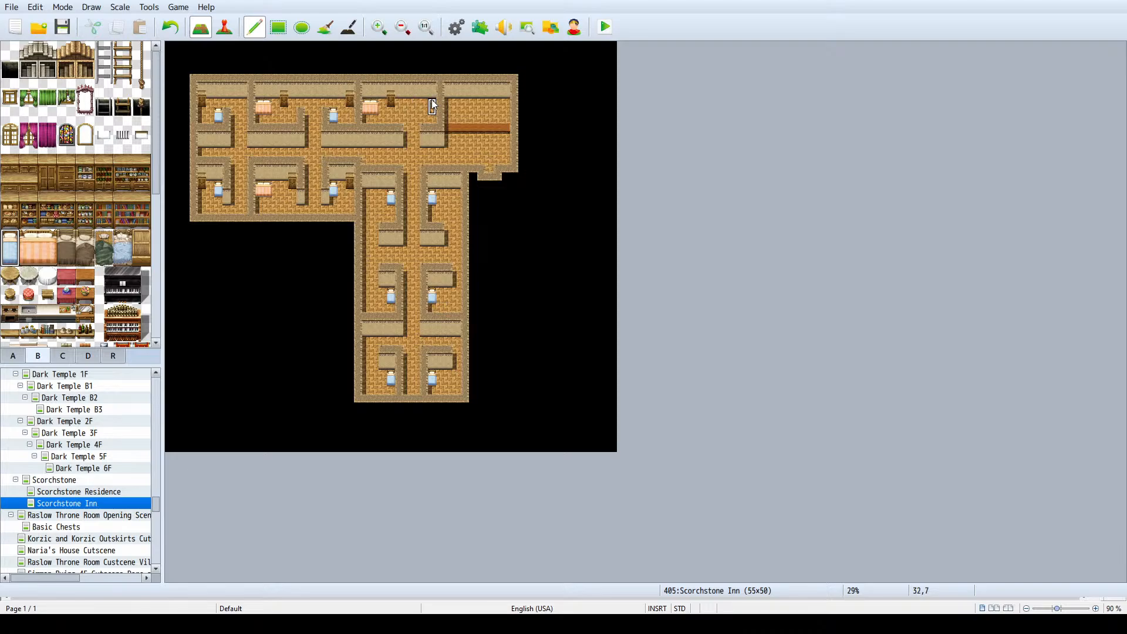
key(ctrl+z)
click(432, 98)
key(ctrl+z)
click(432, 103)
click(50, 182)
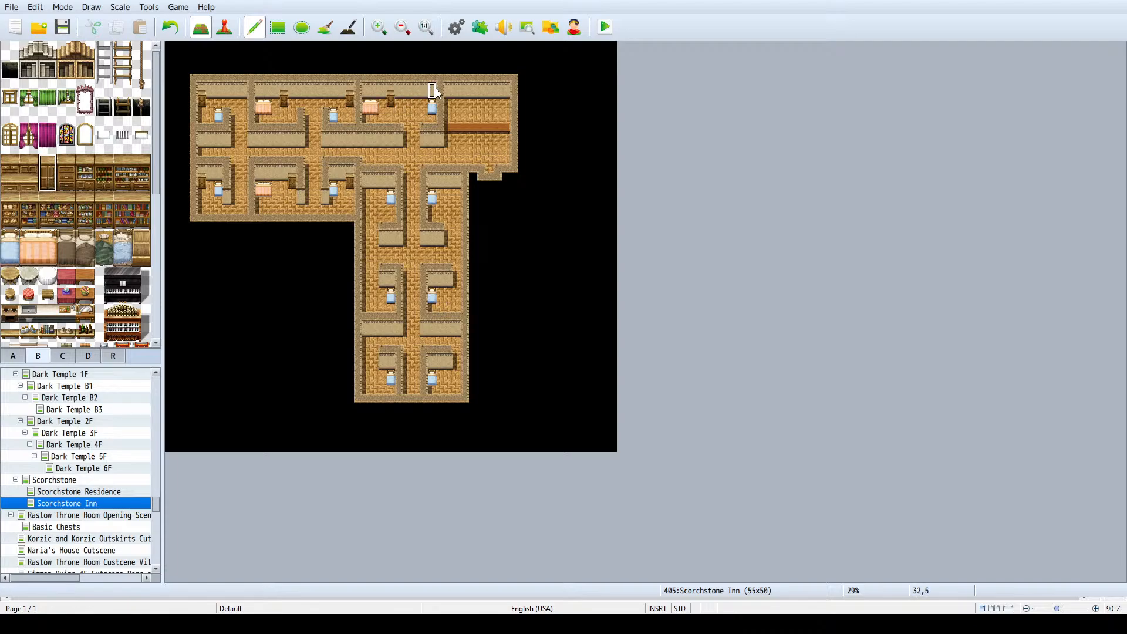
click(424, 101)
- Add open-curtained magenta windows above the two northern double beds, and closed-curtained ones in the other two northern west-wing rooms and the main room
click(42, 145)
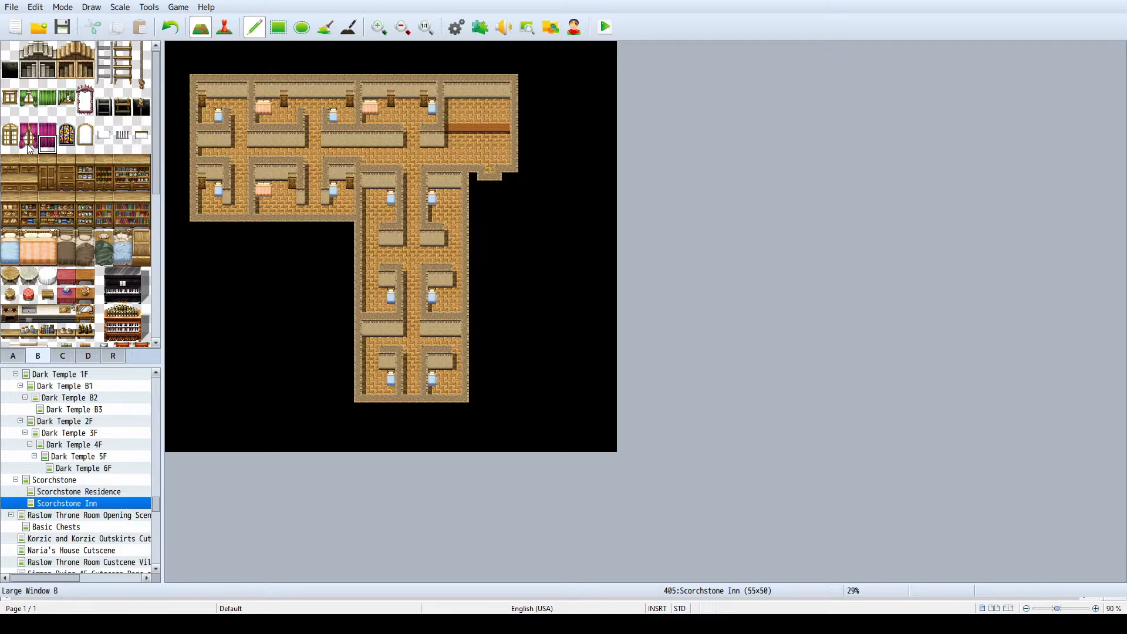
drag(30, 144, 30, 130)
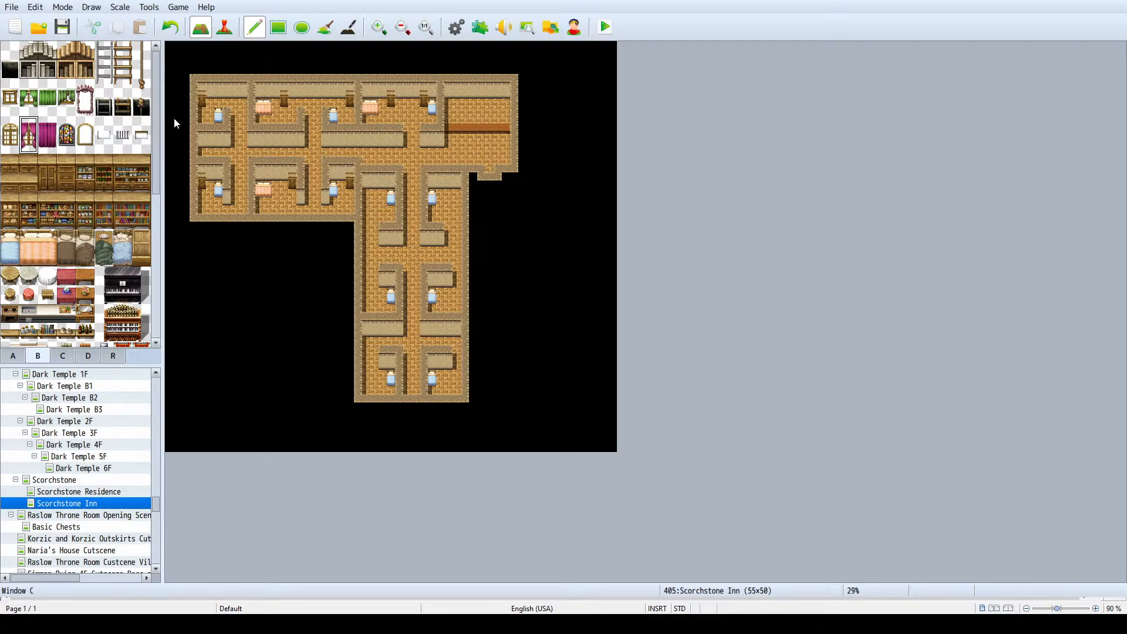
click(375, 88)
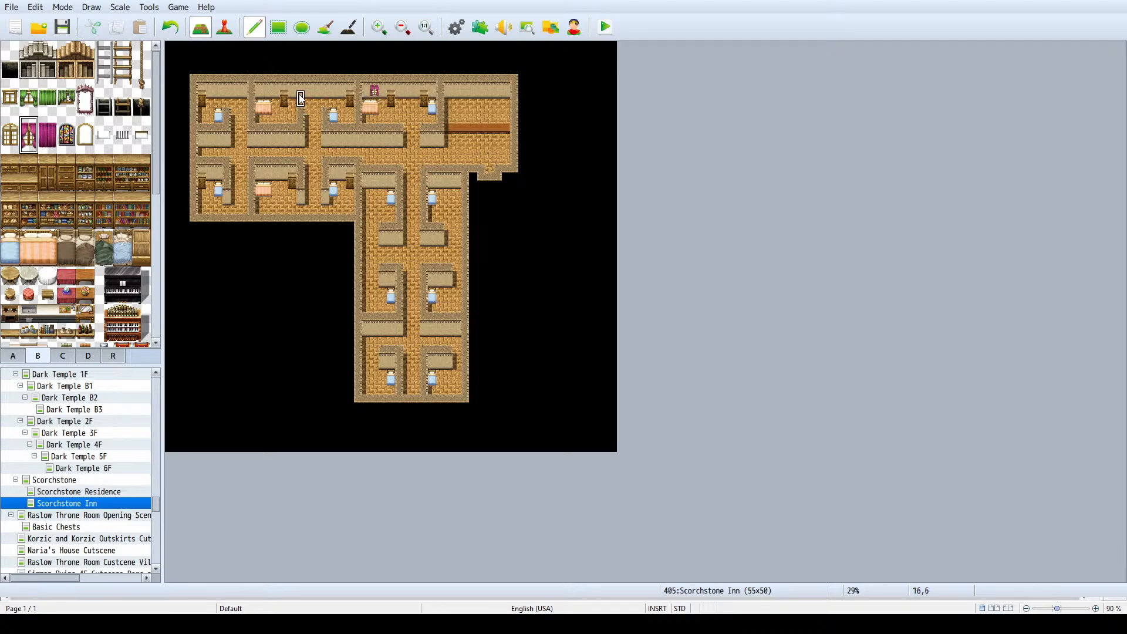
click(267, 91)
click(47, 135)
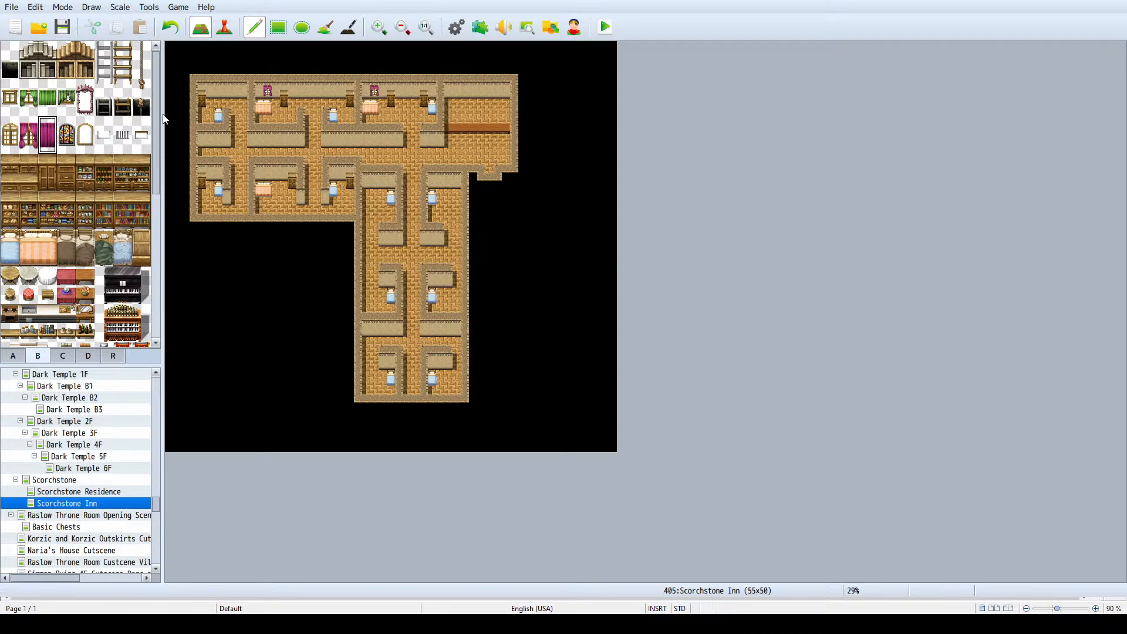
click(333, 91)
click(491, 91)
- Place a notes-and-pen tile on the middle of the main room's counter
click(62, 356)
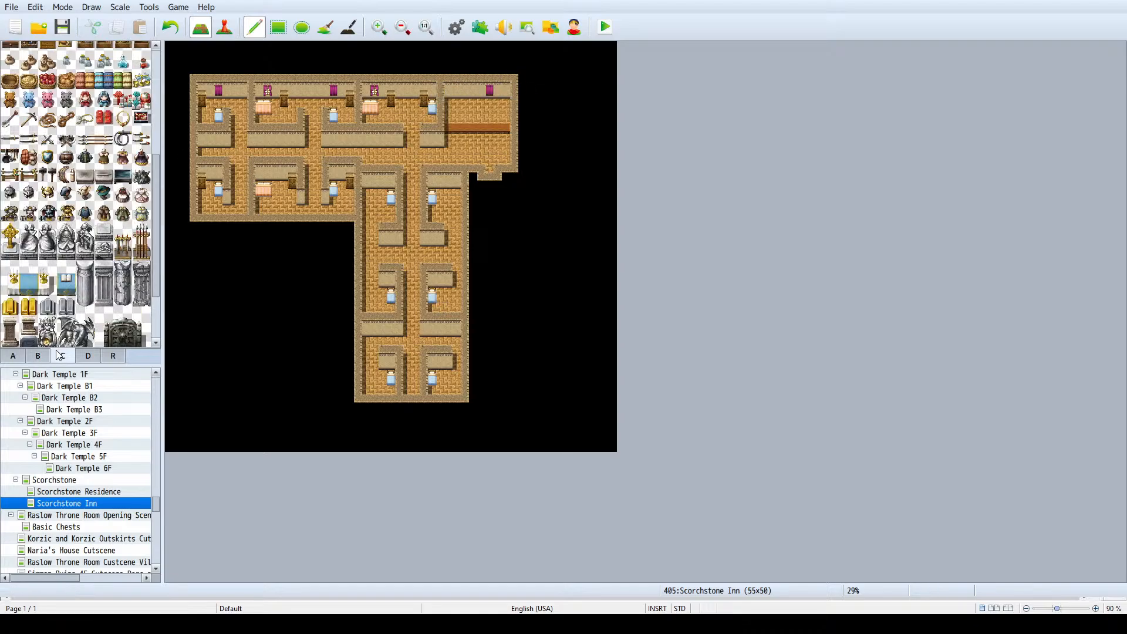
scroll(73, 225, down, 5)
scroll(73, 225, up, 3)
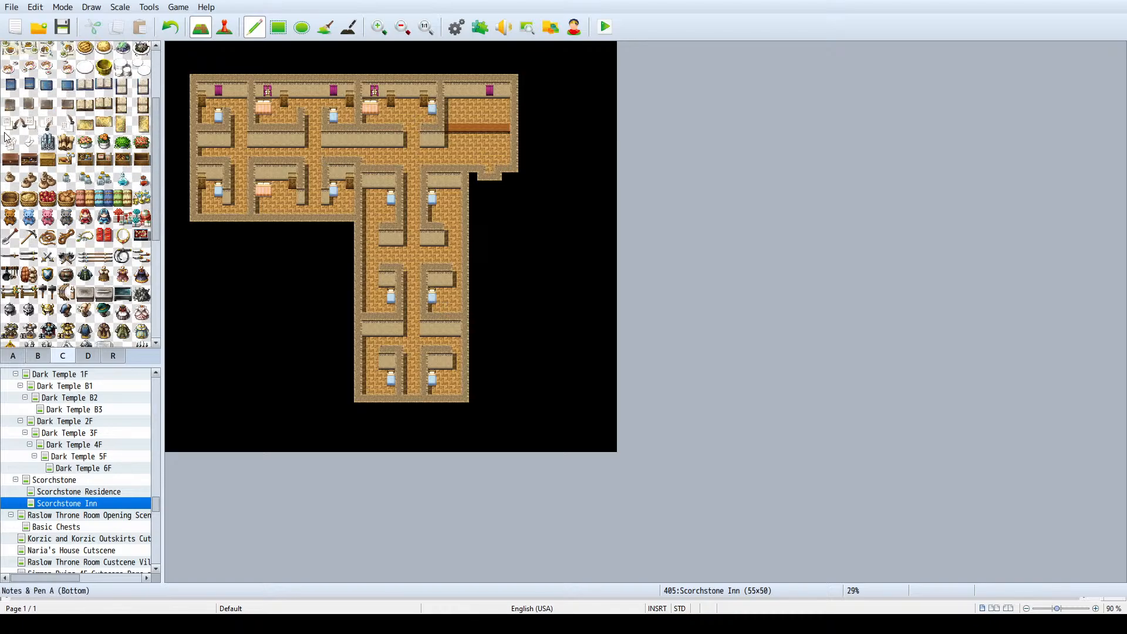
click(10, 124)
click(488, 128)
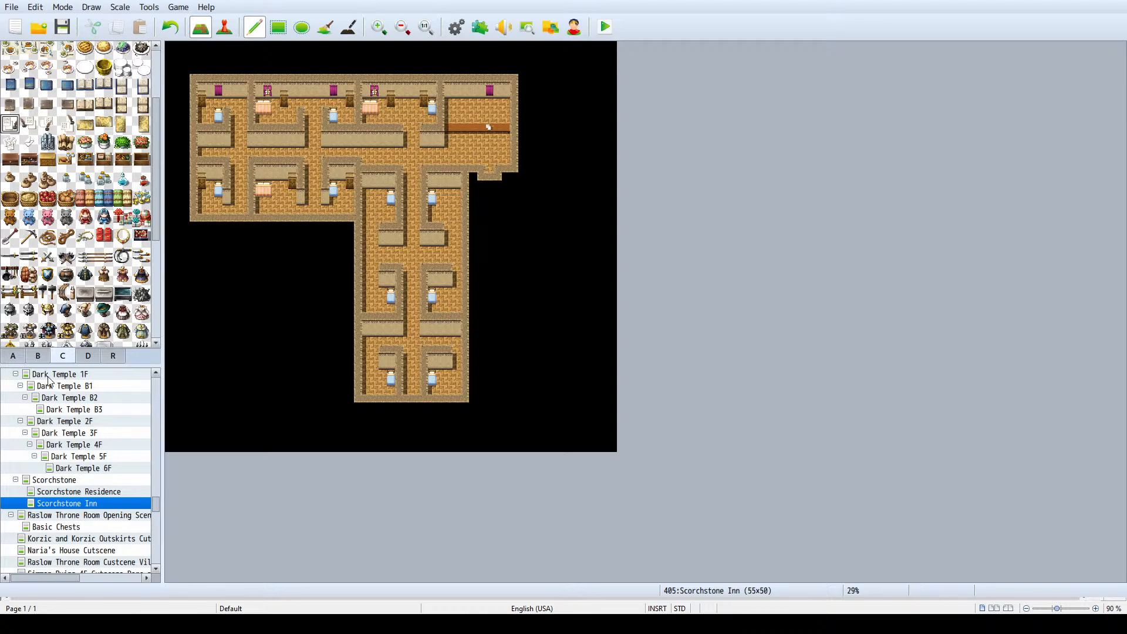
- Place closets in the two northernmost south-wing rooms and in the middle room on the east side
click(63, 356)
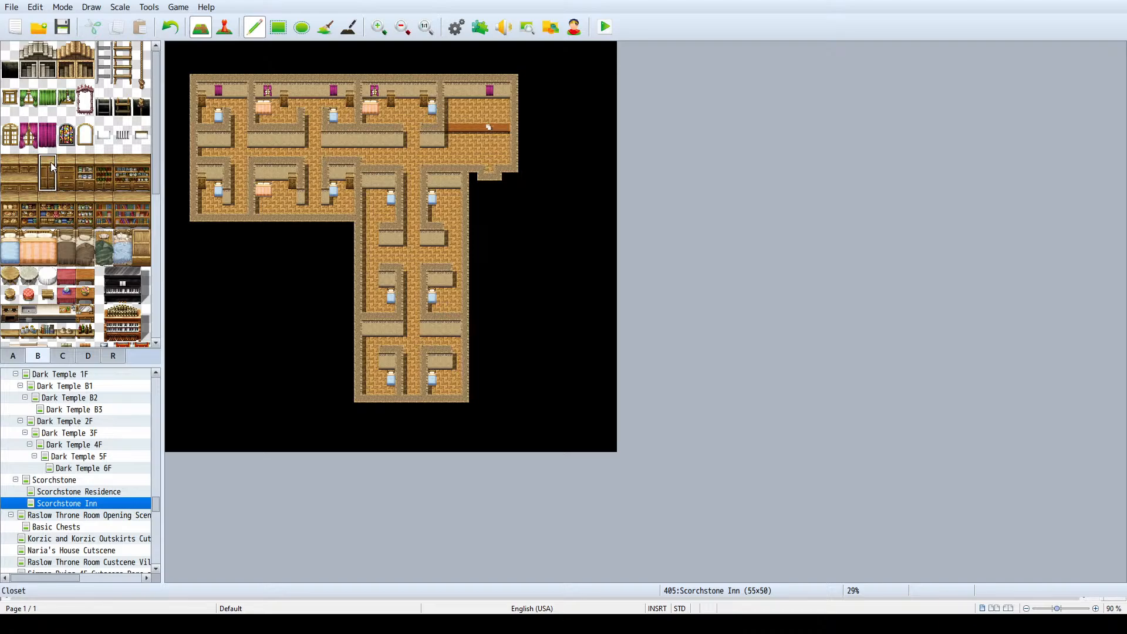
click(382, 185)
key(ctrl+z)
click(376, 184)
click(450, 184)
click(450, 285)
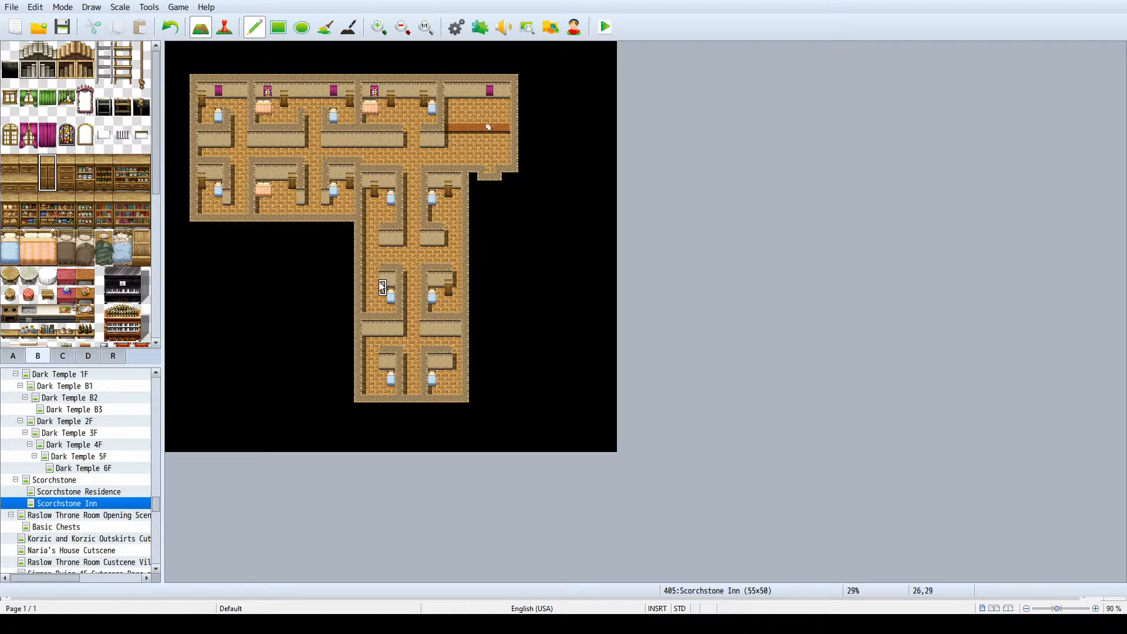
- Widen the north walls of the middle and southern west-side rooms by one tile, and add closets in the remaining south-wing rooms
right_click(383, 269)
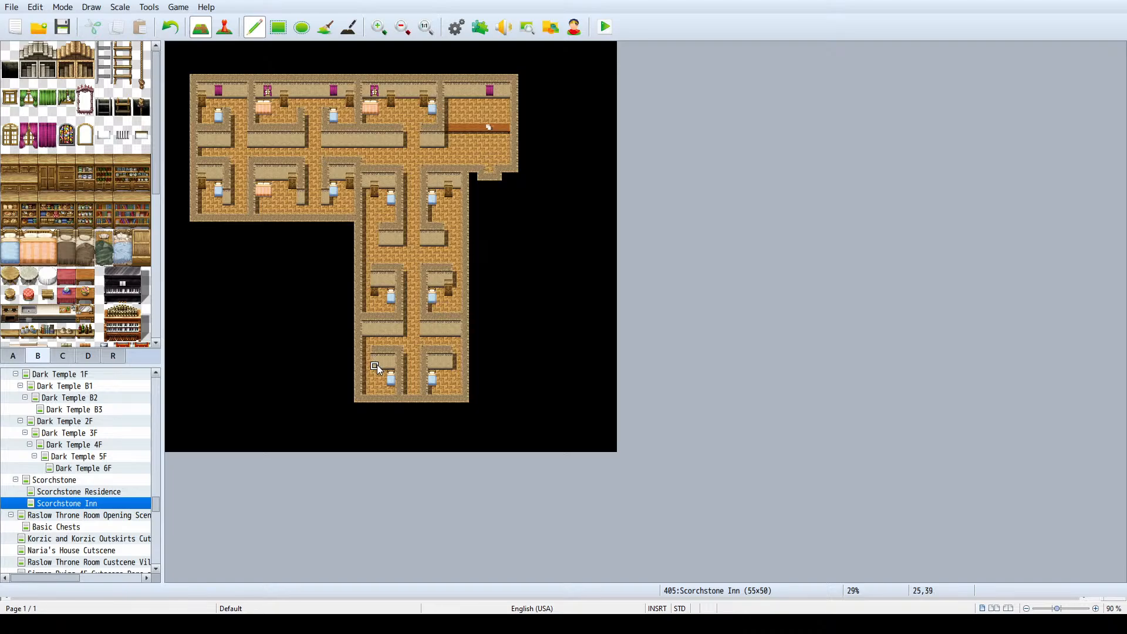
click(47, 183)
click(450, 365)
click(375, 365)
- Replace the wall frame protruding below the main room's entrance with empty black tiles and save the project
right_click(528, 171)
drag(490, 178, 498, 178)
key(ctrl+s)
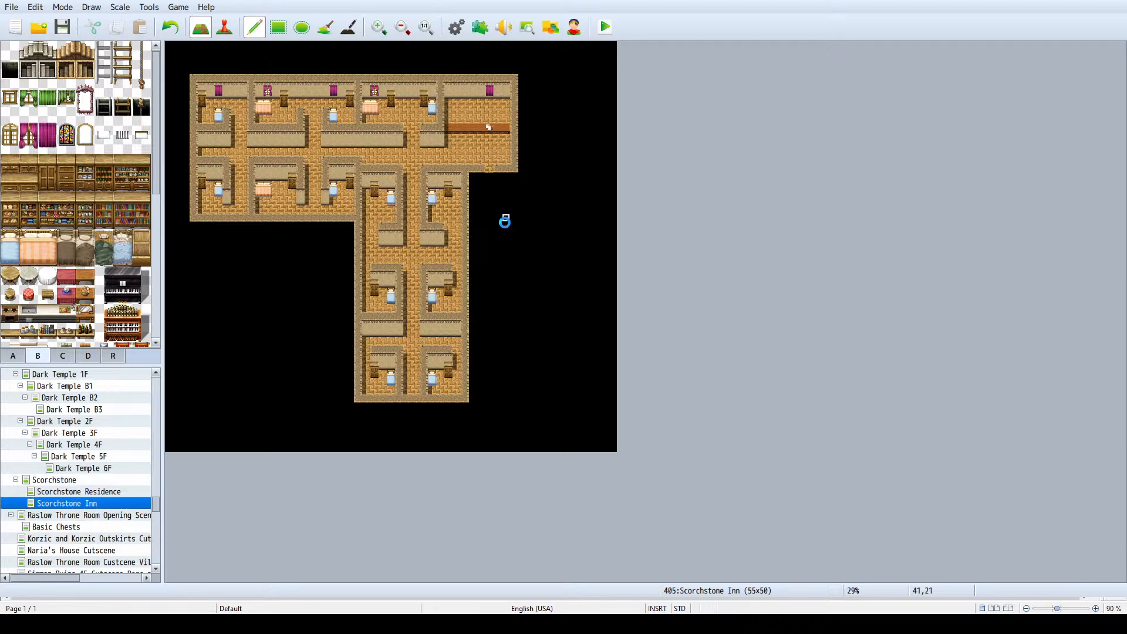